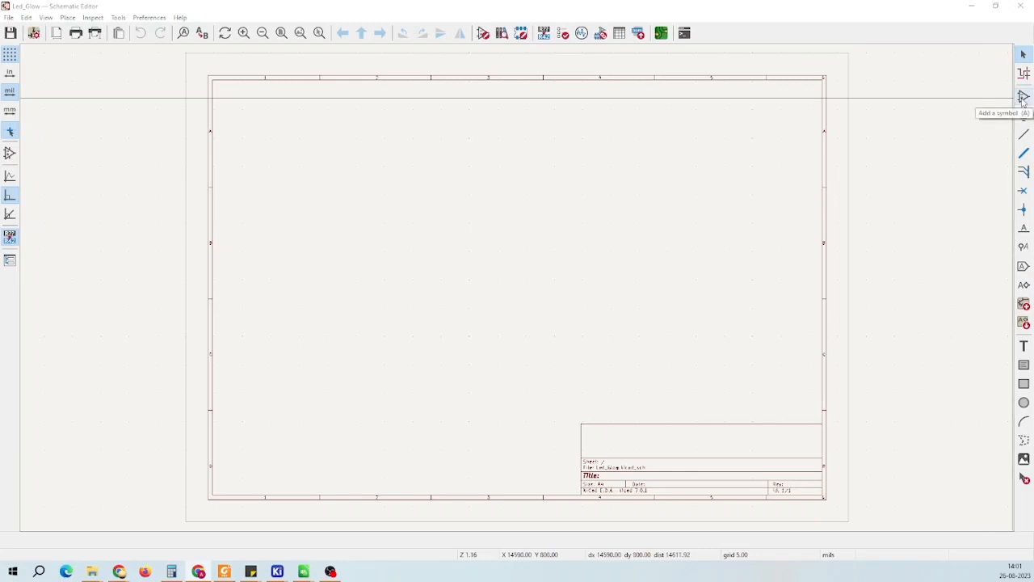
Start adding a symbol, search the symbol library for "led", and widen the chooser around the LED (light emitting diode) entry
{"action": "left_click", "coordinate": [1024, 97]}
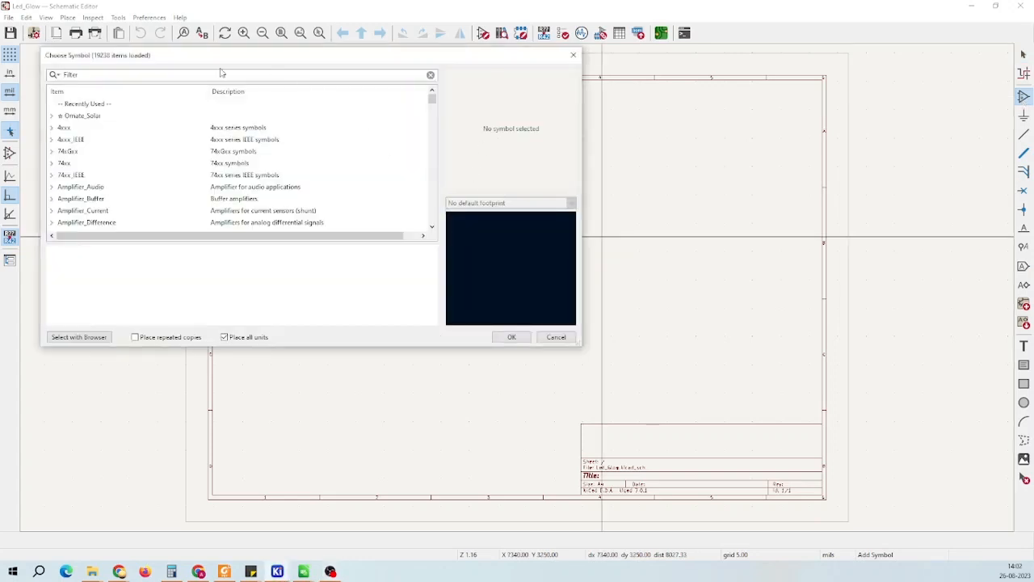
{"action": "left_click", "coordinate": [185, 77]}
{"action": "type", "text": "led"}
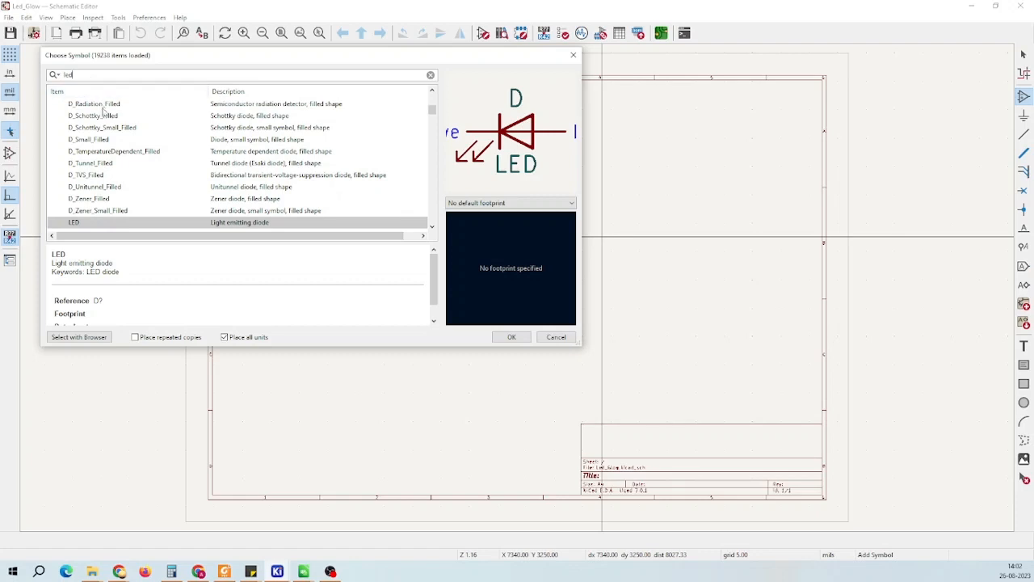
{"action": "scroll", "coordinate": [106, 133], "scroll_direction": "down", "scroll_amount": 1}
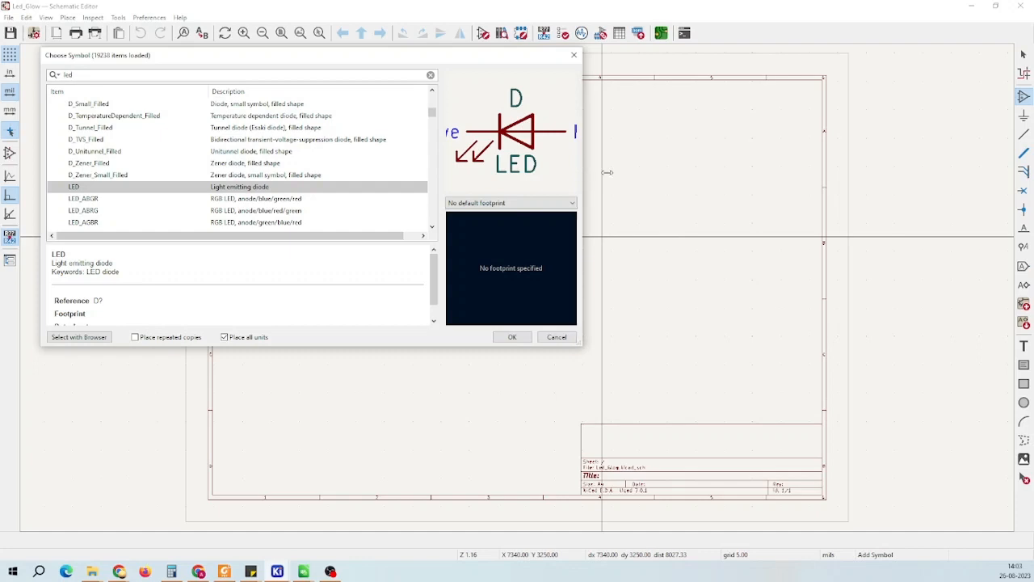
{"action": "left_click_drag", "start_coordinate": [581, 175], "coordinate": [764, 177]}
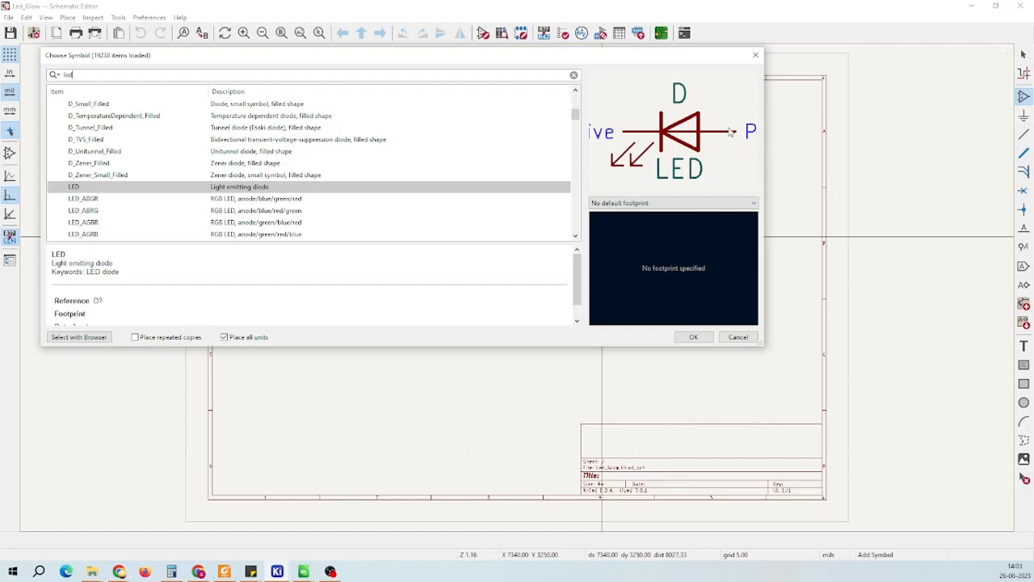
Assign the through-hole footprint LED_THT:LED_D5.0mm to the LED symbol
{"action": "left_click", "coordinate": [654, 204]}
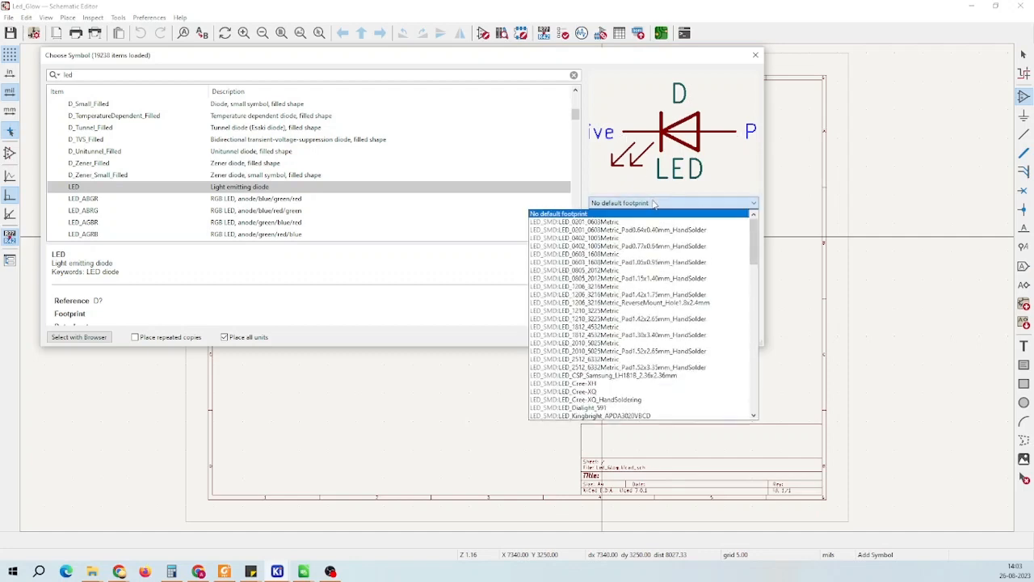
{"action": "scroll", "coordinate": [643, 264], "scroll_direction": "down", "scroll_amount": 7}
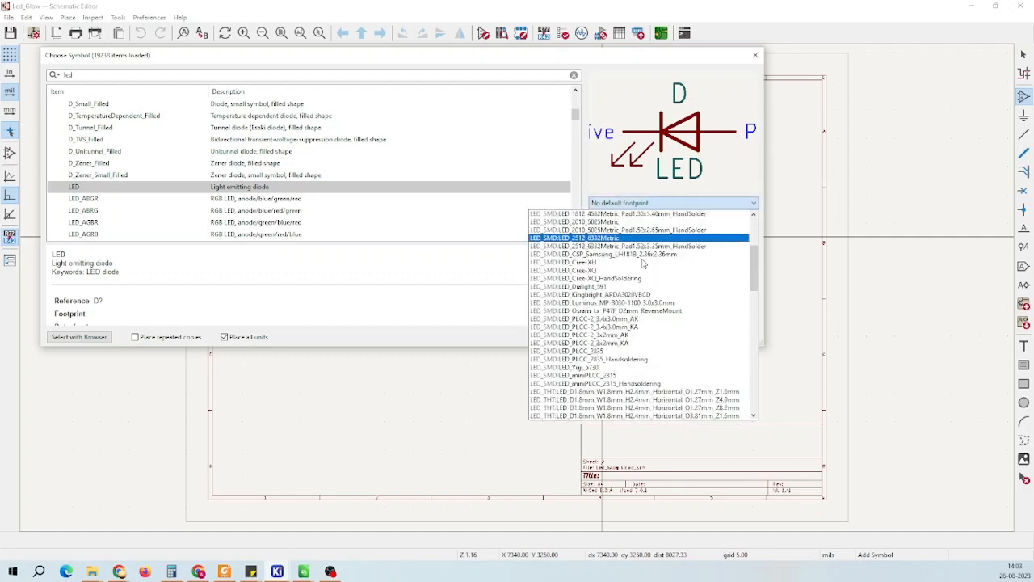
{"action": "scroll", "coordinate": [643, 263], "scroll_direction": "down", "scroll_amount": 4}
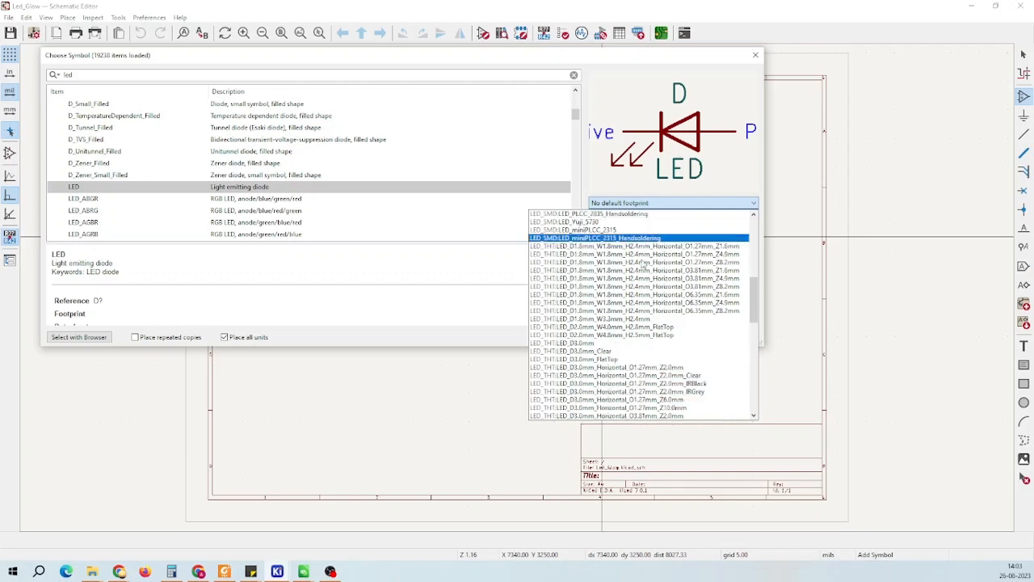
{"action": "scroll", "coordinate": [638, 271], "scroll_direction": "up", "scroll_amount": 7}
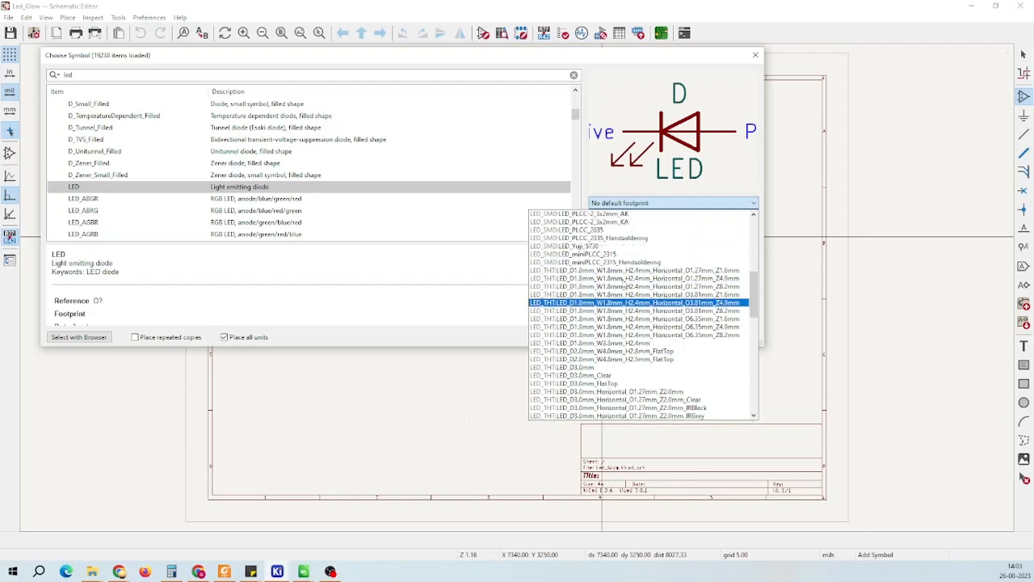
{"action": "scroll", "coordinate": [622, 283], "scroll_direction": "down", "scroll_amount": 7}
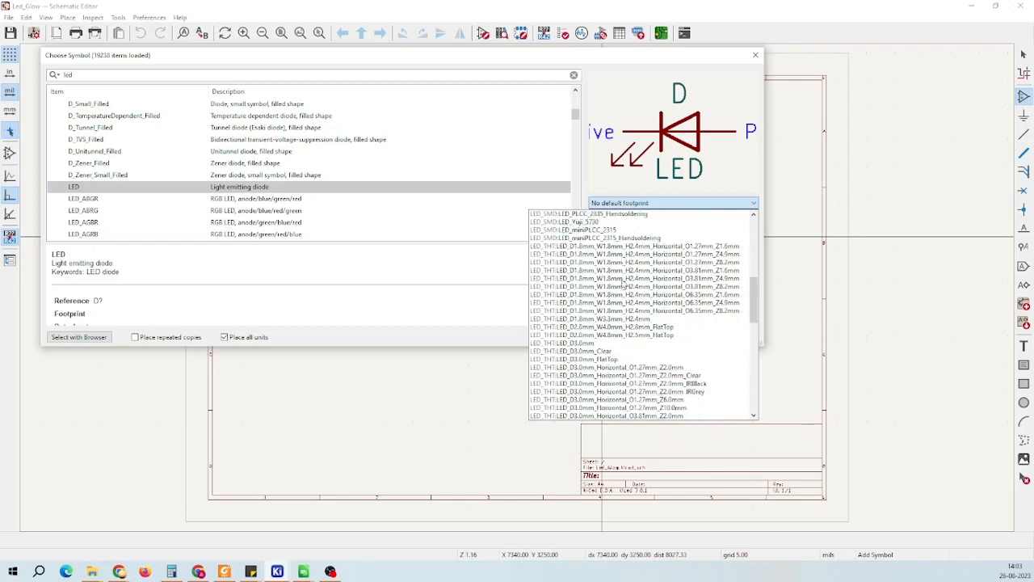
{"action": "scroll", "coordinate": [623, 285], "scroll_direction": "down", "scroll_amount": 1}
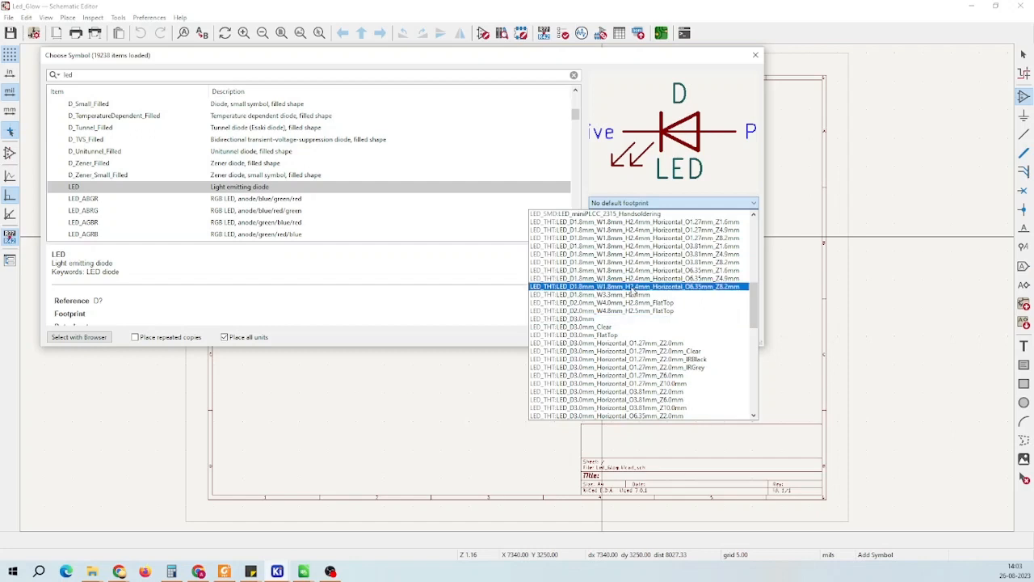
{"action": "scroll", "coordinate": [631, 296], "scroll_direction": "down", "scroll_amount": 2}
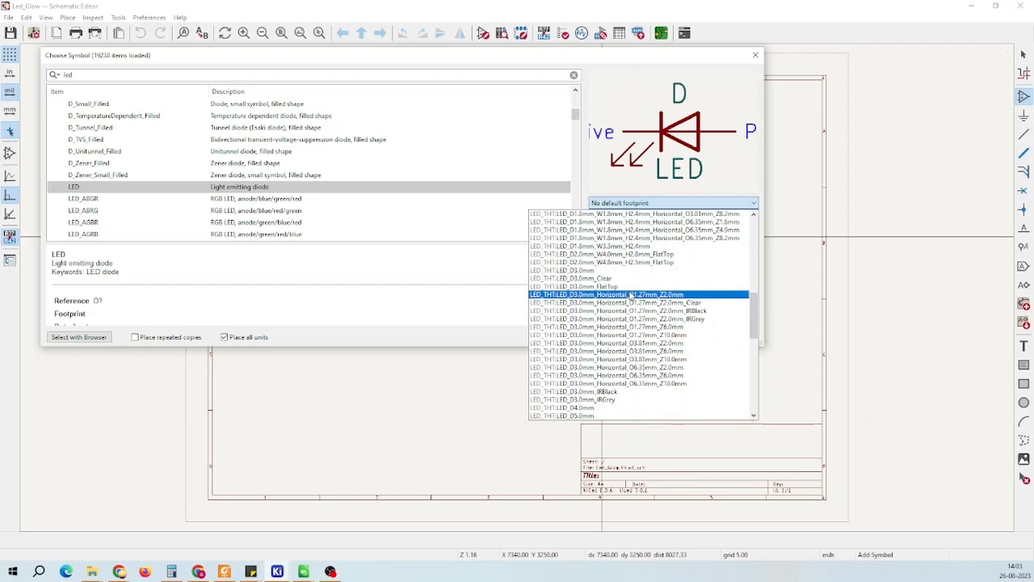
{"action": "scroll", "coordinate": [631, 296], "scroll_direction": "down", "scroll_amount": 4}
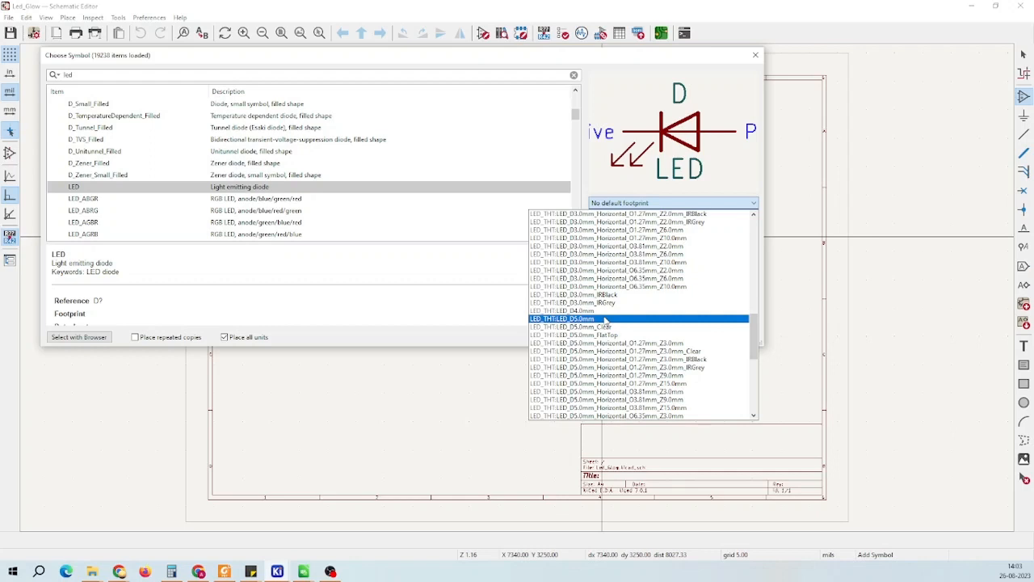
{"action": "left_click", "coordinate": [537, 320]}
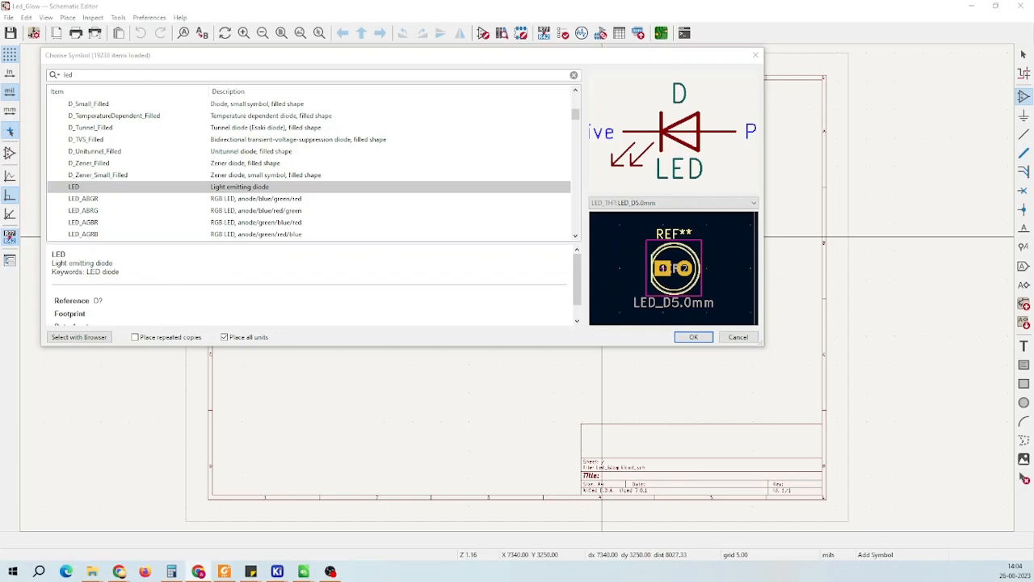
Switch to Chrome to examine the "led 5mm" search results at full window size, then return to the schematic
{"action": "left_click_drag", "start_coordinate": [0, 68], "coordinate": [514, 121]}
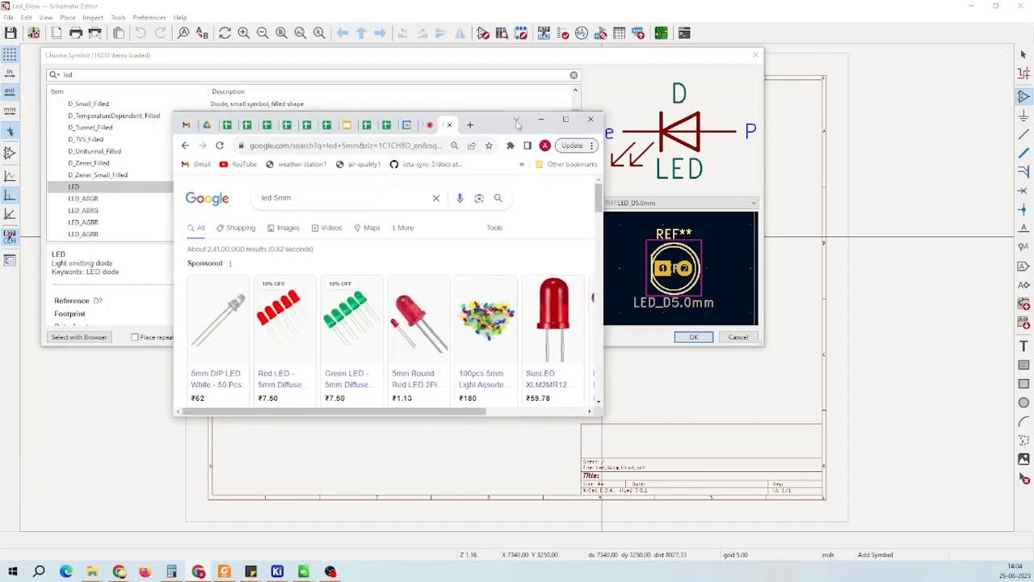
{"action": "left_click", "coordinate": [567, 121]}
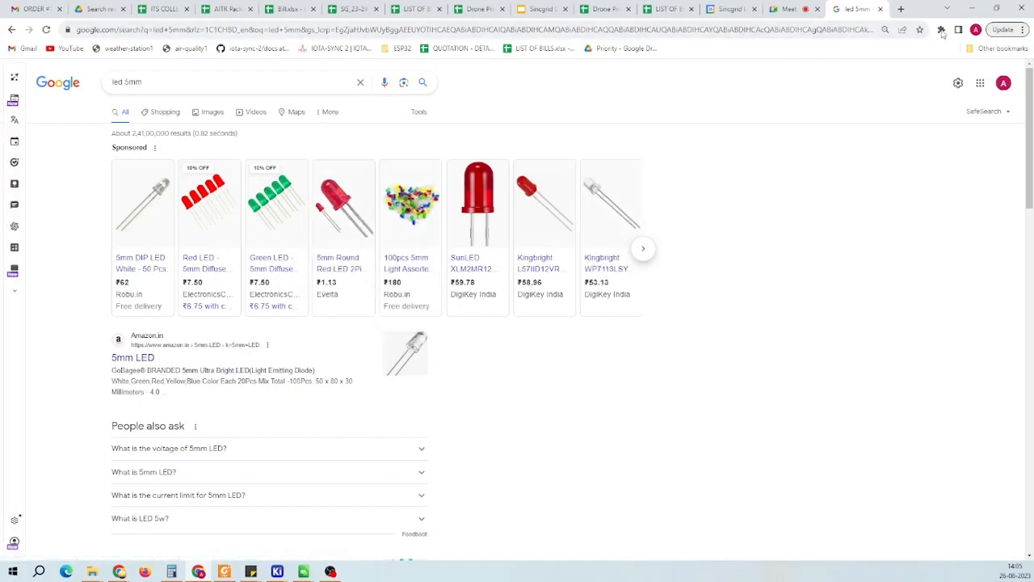
{"action": "left_click", "coordinate": [972, 7]}
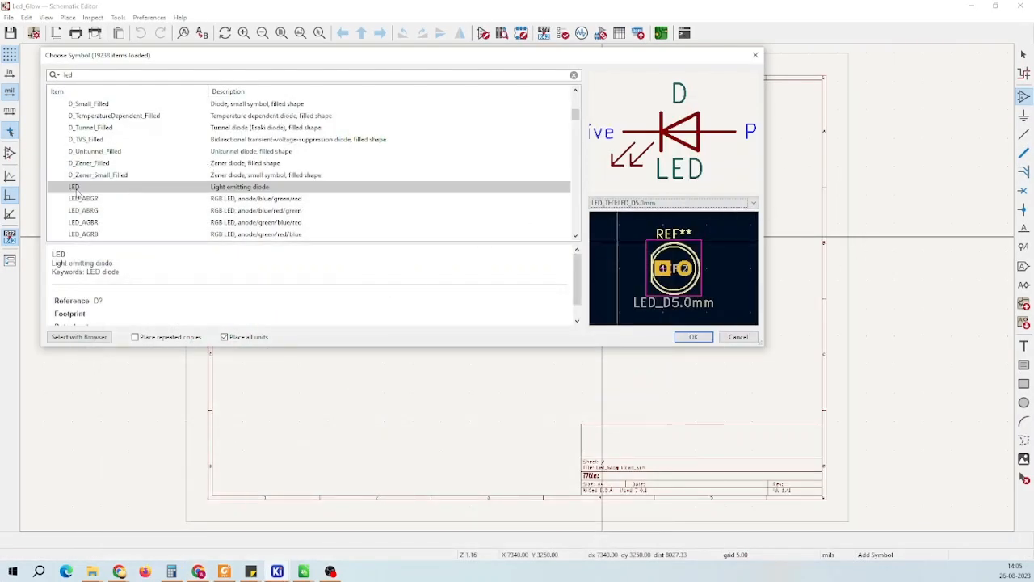
Bring the chosen LED symbol onto the schematic sheet and rotate it by 180 degrees
{"action": "left_click", "coordinate": [694, 337]}
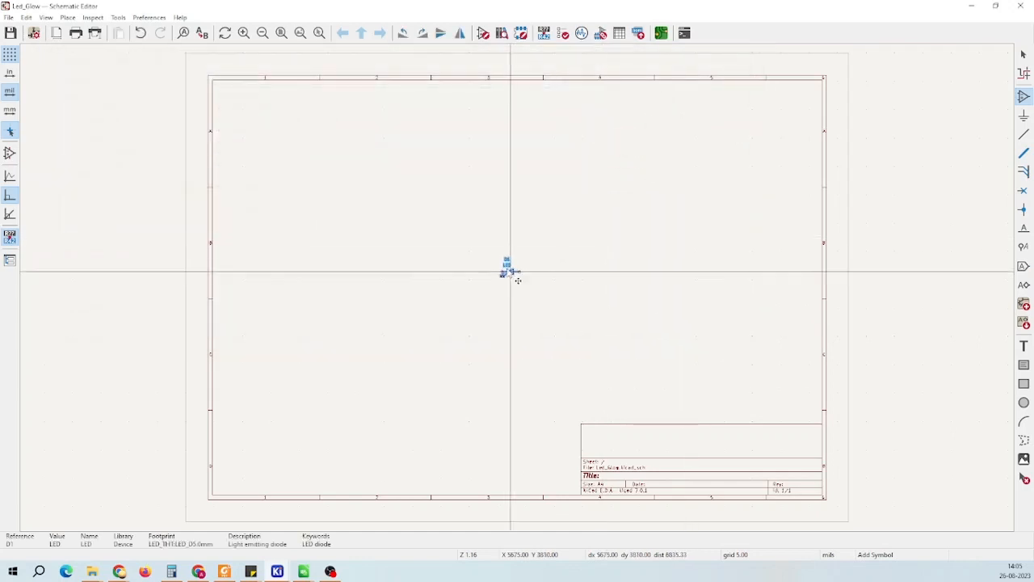
{"action": "scroll", "coordinate": [450, 239], "scroll_direction": "up", "scroll_amount": 2}
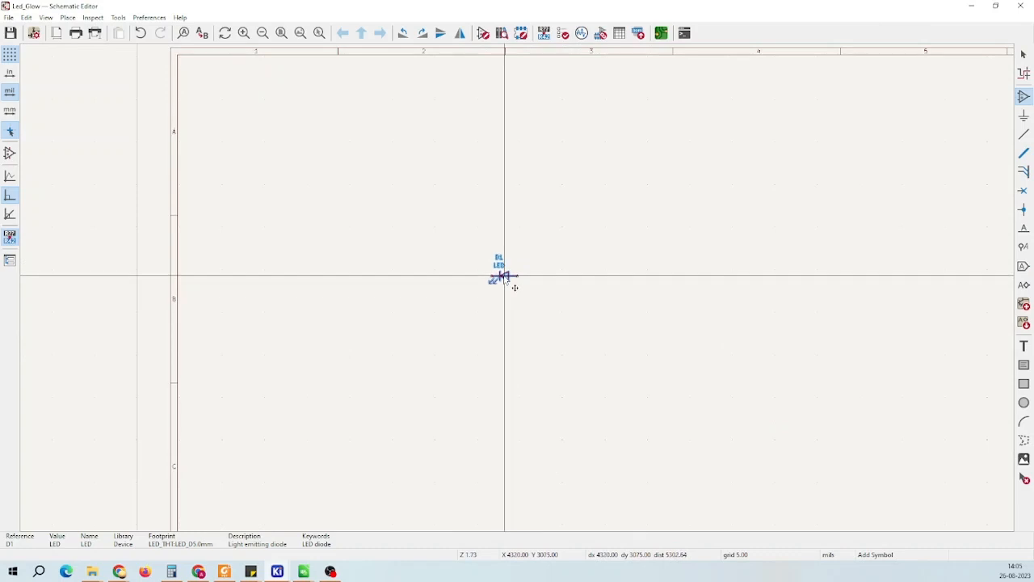
{"action": "scroll", "coordinate": [514, 287], "scroll_direction": "down", "scroll_amount": 2}
{"action": "scroll", "coordinate": [546, 245], "scroll_direction": "up", "scroll_amount": 2}
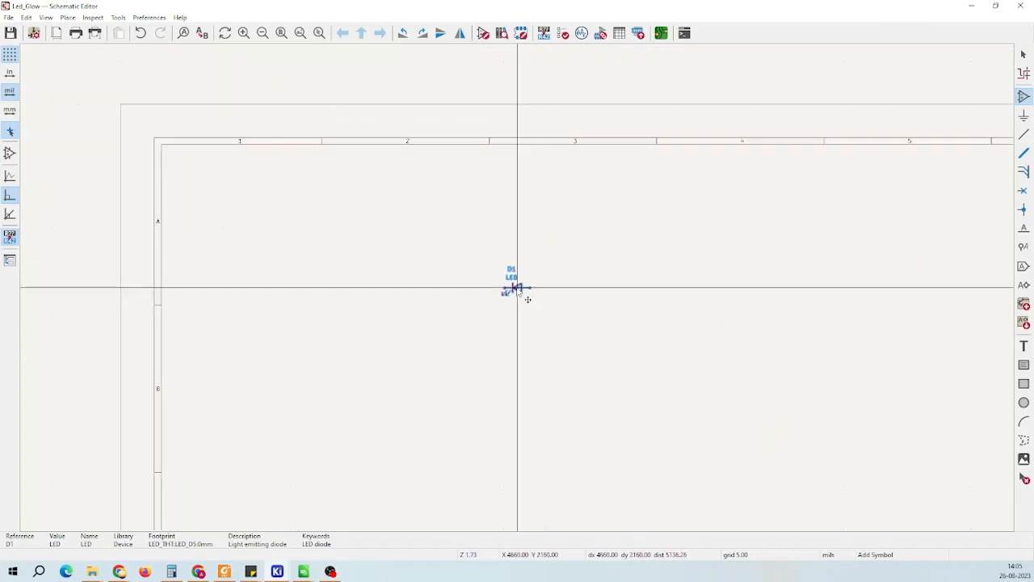
{"action": "scroll", "coordinate": [546, 246], "scroll_direction": "up", "scroll_amount": 1}
{"action": "scroll", "coordinate": [525, 297], "scroll_direction": "down", "scroll_amount": 3}
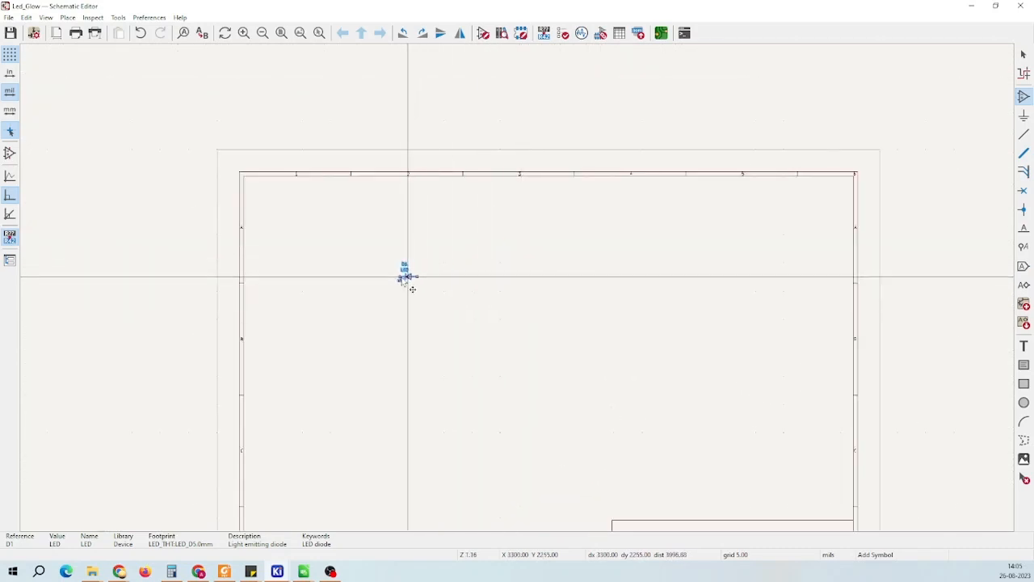
{"action": "scroll", "coordinate": [409, 282], "scroll_direction": "down", "scroll_amount": 1}
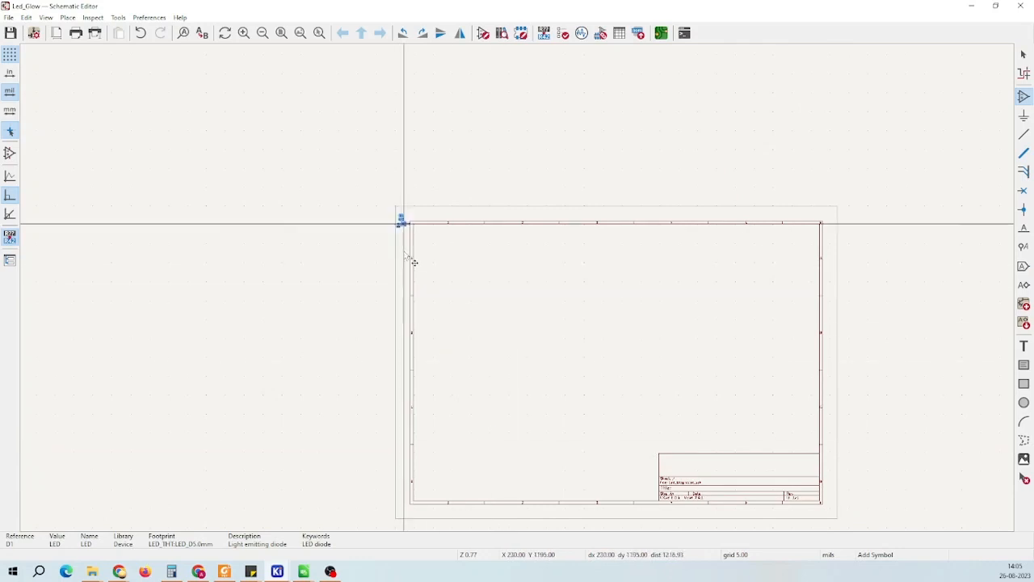
{"action": "scroll", "coordinate": [647, 307], "scroll_direction": "up", "scroll_amount": 1}
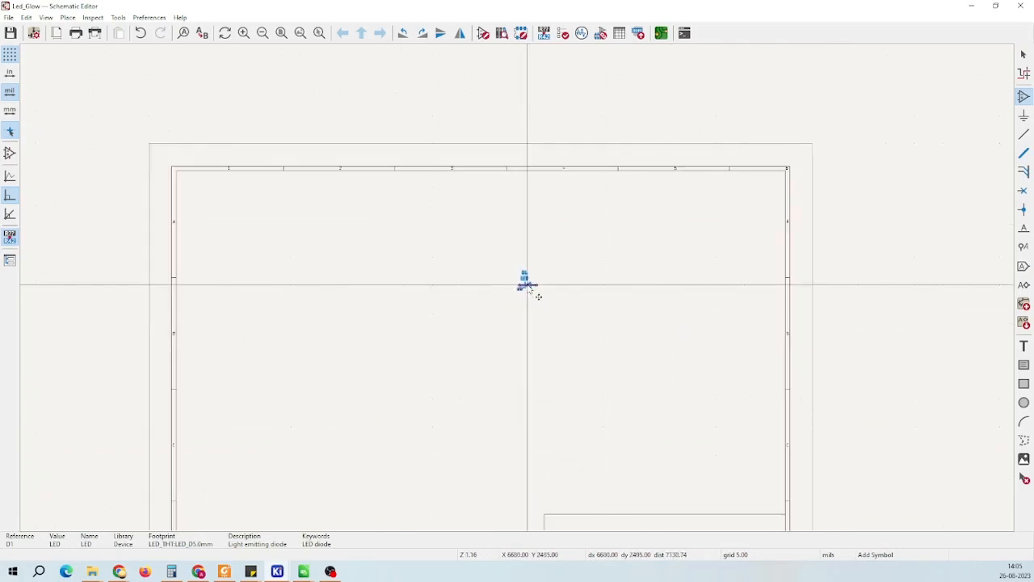
{"action": "scroll", "coordinate": [533, 295], "scroll_direction": "down", "scroll_amount": 2}
{"action": "scroll", "coordinate": [468, 312], "scroll_direction": "up", "scroll_amount": 1}
{"action": "scroll", "coordinate": [615, 310], "scroll_direction": "down", "scroll_amount": 1}
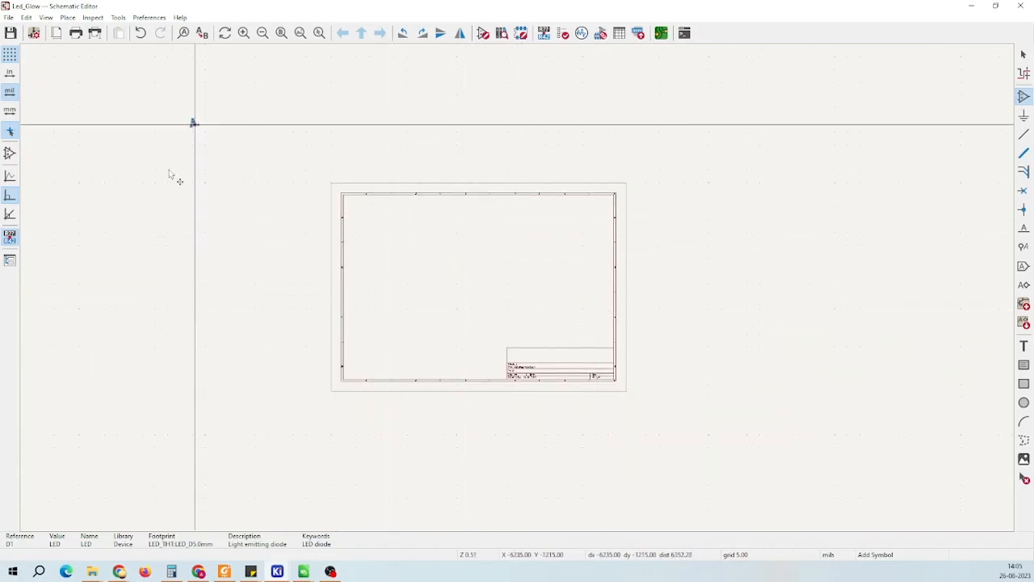
{"action": "scroll", "coordinate": [484, 258], "scroll_direction": "up", "scroll_amount": 1}
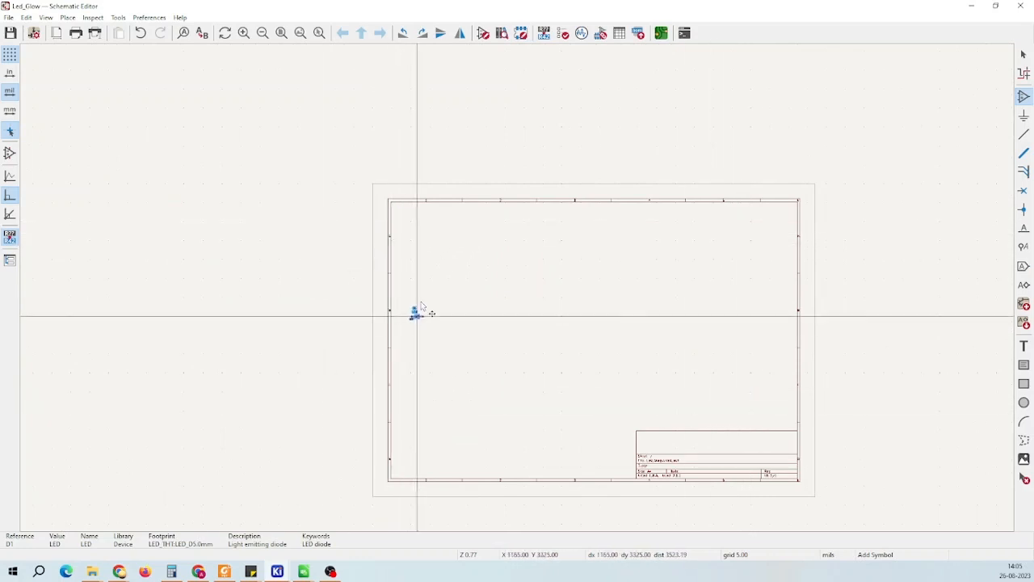
{"action": "scroll", "coordinate": [450, 270], "scroll_direction": "up", "scroll_amount": 3}
{"action": "scroll", "coordinate": [528, 299], "scroll_direction": "down", "scroll_amount": 1}
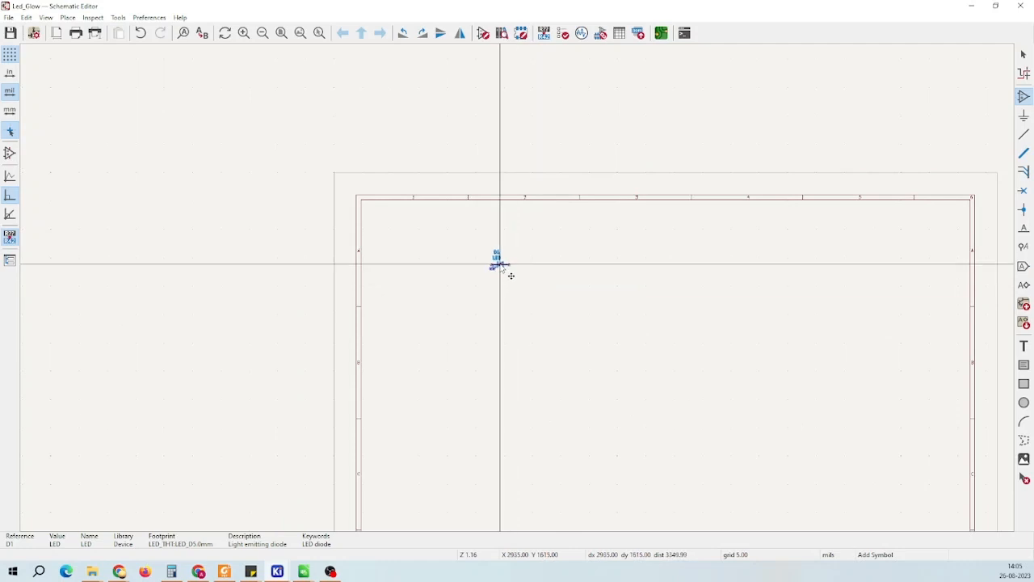
{"action": "scroll", "coordinate": [522, 296], "scroll_direction": "up", "scroll_amount": 1}
{"action": "scroll", "coordinate": [528, 299], "scroll_direction": "up", "scroll_amount": 1}
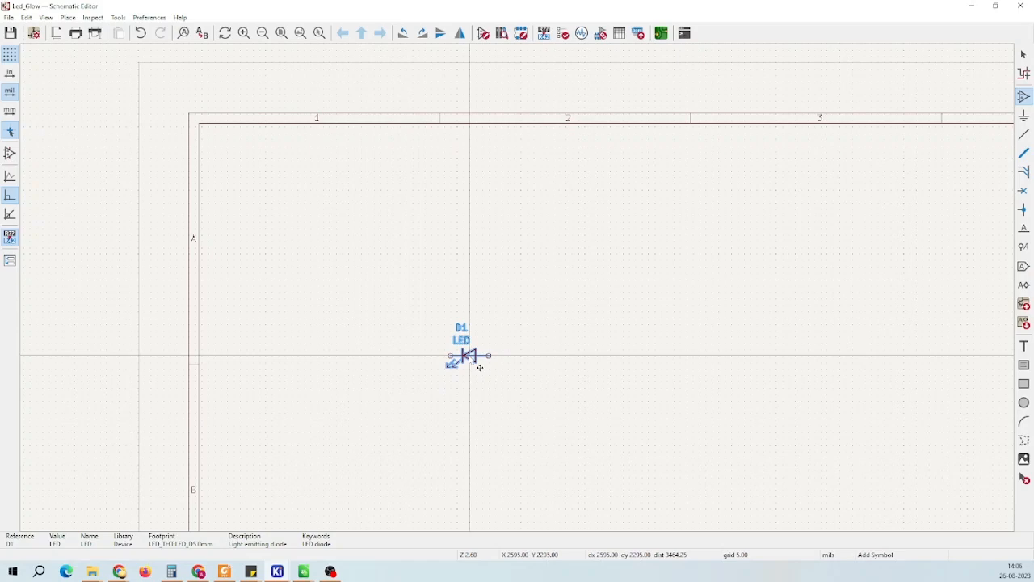
{"action": "key", "text": "r"}
{"action": "key", "text": "r"}
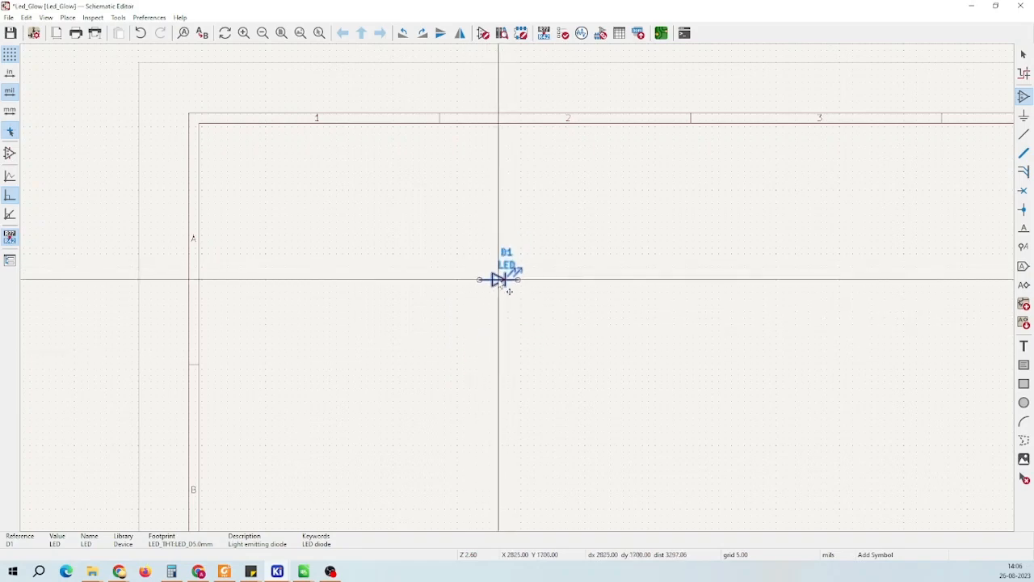
Rotate the LED counterclockwise through a full turn and place it horizontally in sheet zone A2, at about X 3160, Y 1990 mils
{"action": "right_click", "coordinate": [501, 281]}
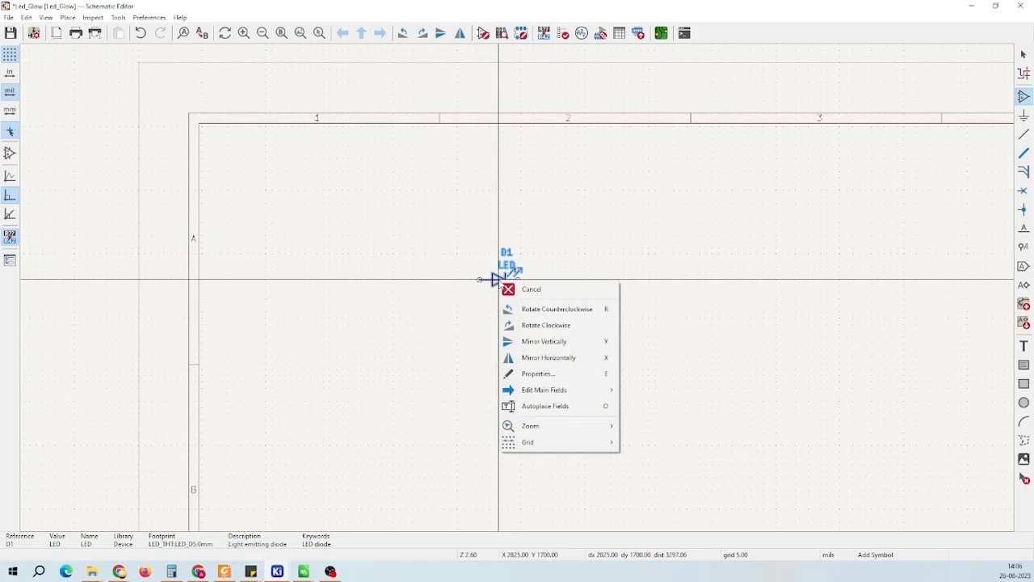
{"action": "left_click", "coordinate": [549, 311]}
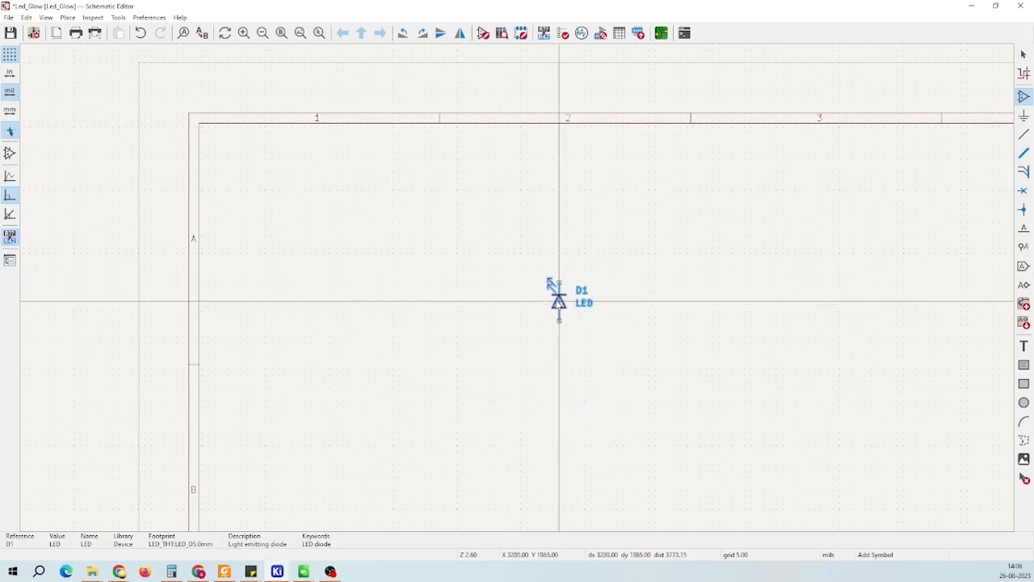
{"action": "key", "text": "r"}
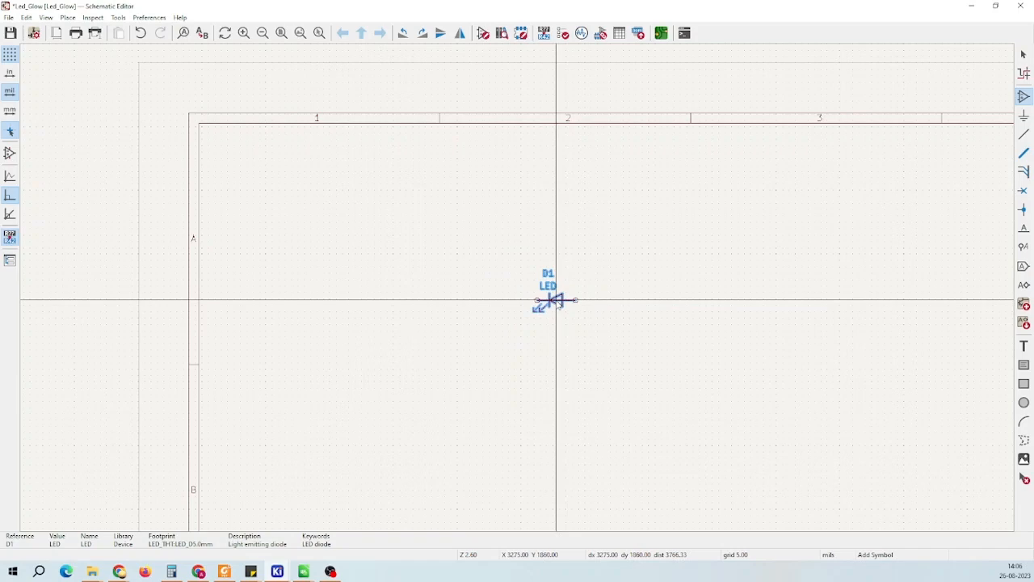
{"action": "key", "text": "r"}
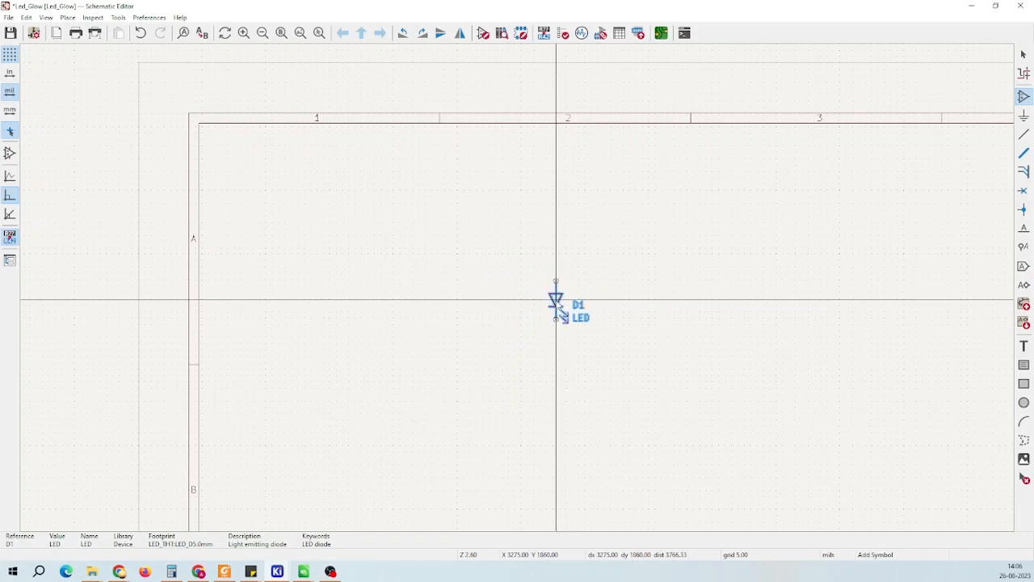
{"action": "key", "text": "r"}
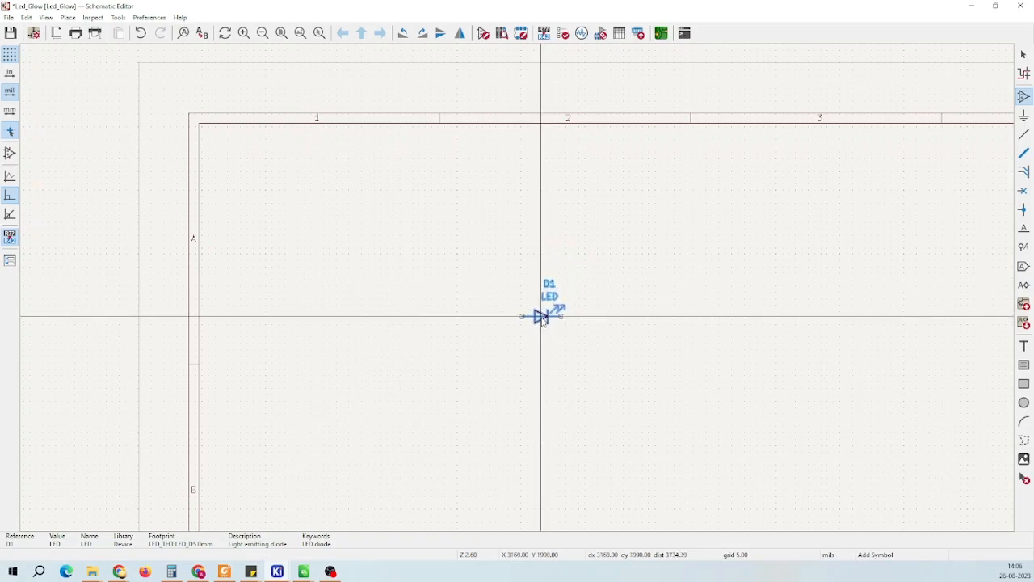
{"action": "scroll", "coordinate": [522, 294], "scroll_direction": "up", "scroll_amount": 5}
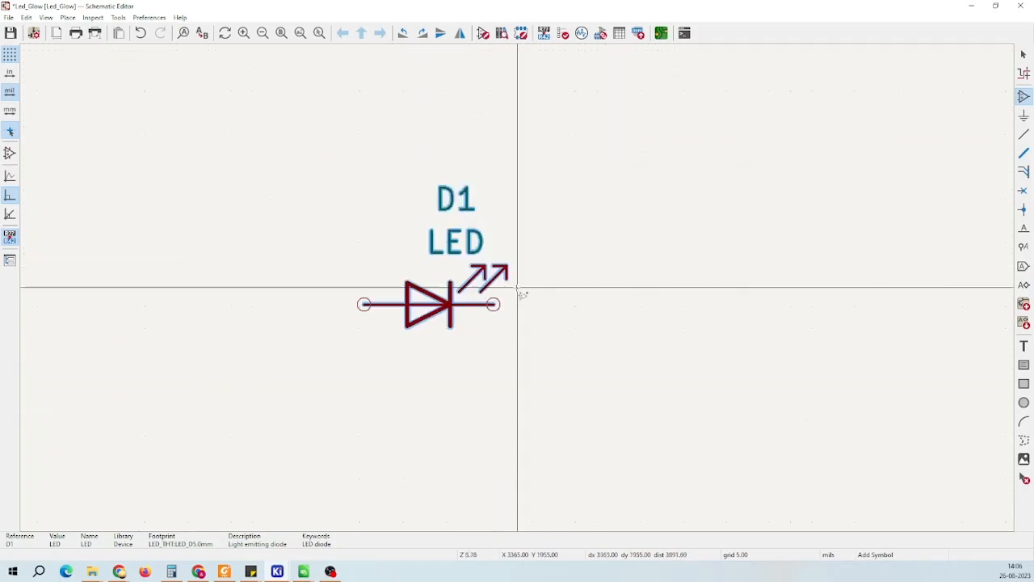
{"action": "scroll", "coordinate": [522, 295], "scroll_direction": "down", "scroll_amount": 4}
{"action": "scroll", "coordinate": [558, 288], "scroll_direction": "up", "scroll_amount": 3}
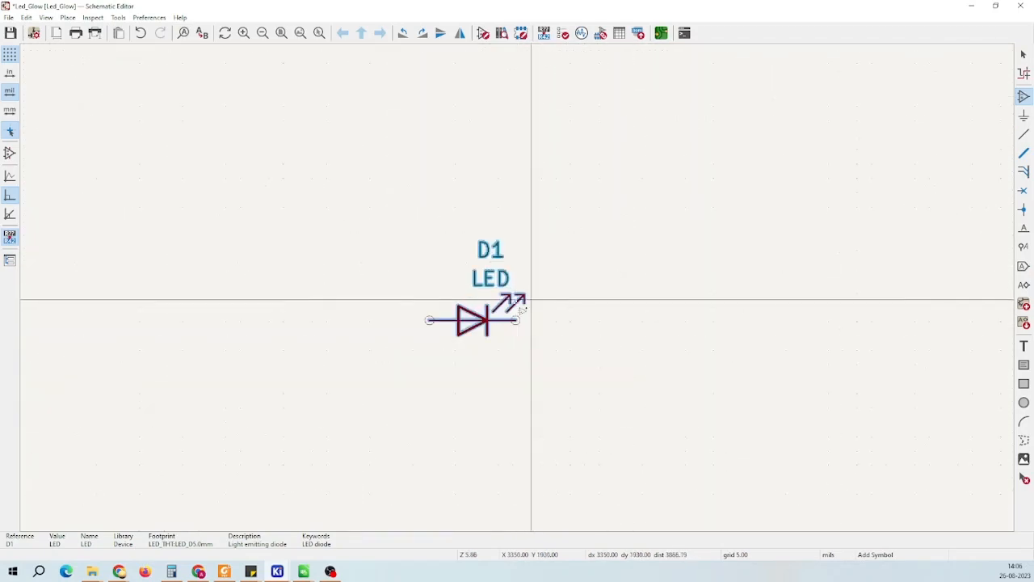
{"action": "scroll", "coordinate": [521, 307], "scroll_direction": "up", "scroll_amount": 2}
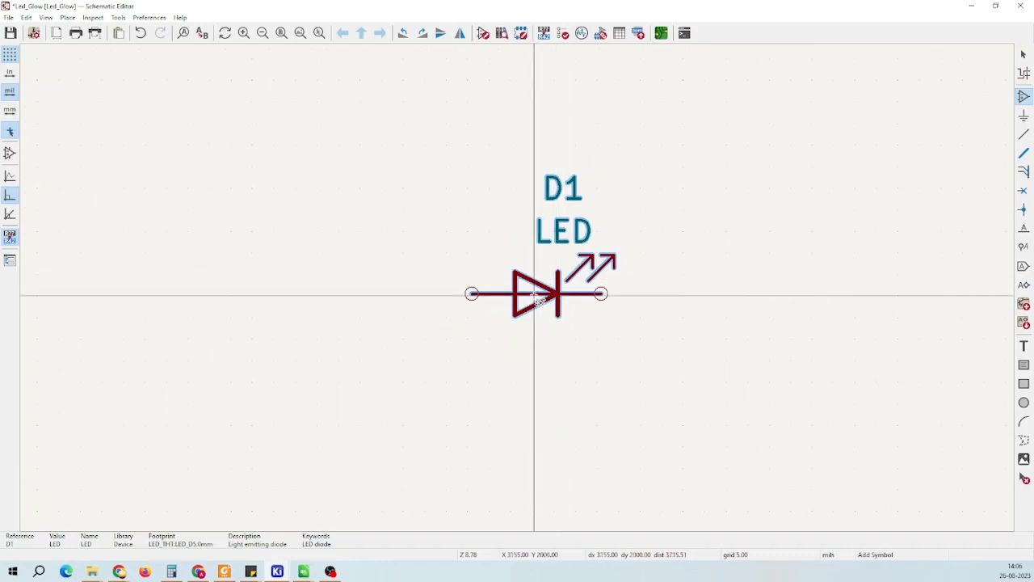
Move the LED twice on the sheet and place it at about X 3145, Y 2000 mils
{"action": "key", "text": "m"}
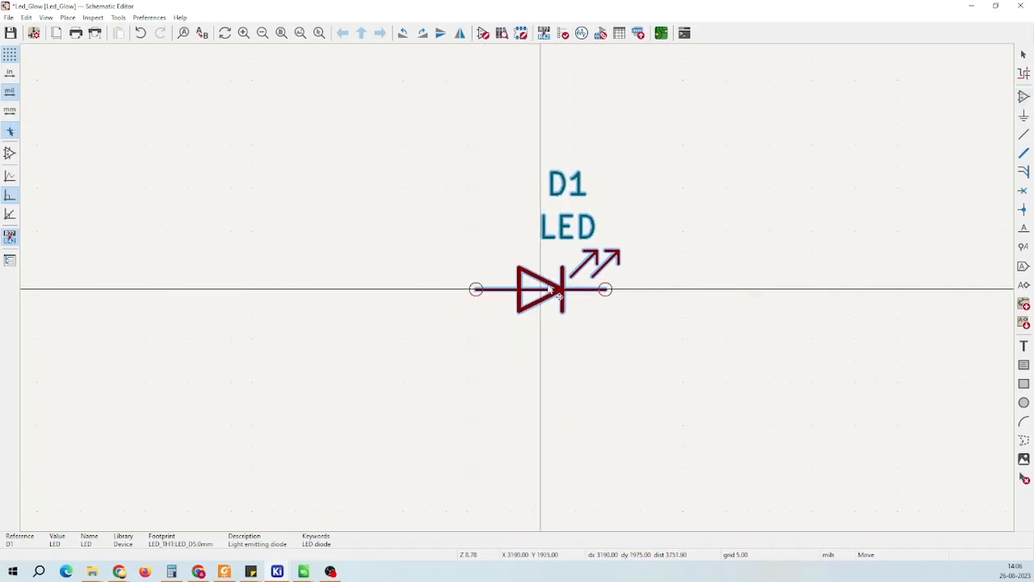
{"action": "scroll", "coordinate": [527, 273], "scroll_direction": "down", "scroll_amount": 1}
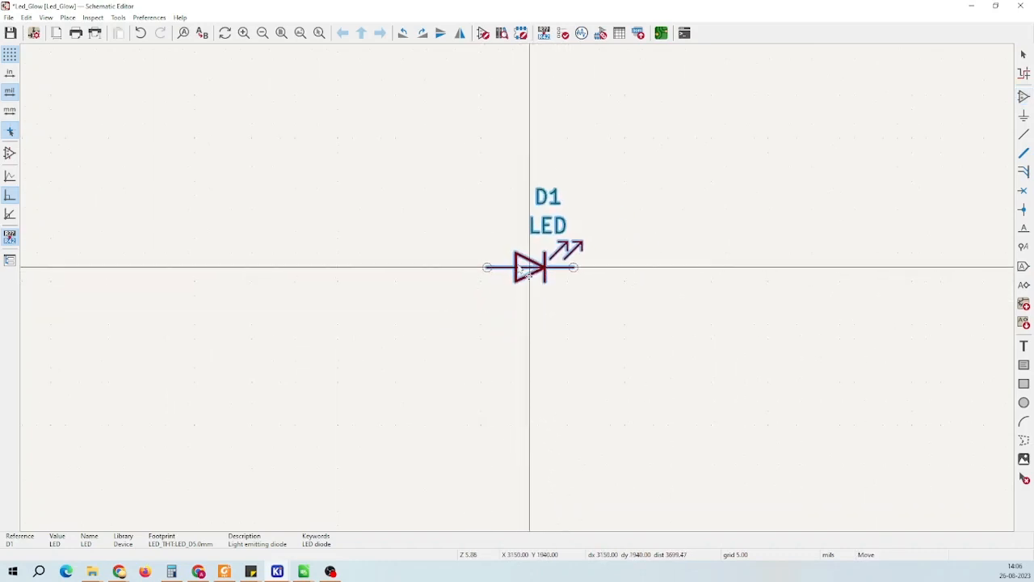
{"action": "left_click", "coordinate": [513, 278]}
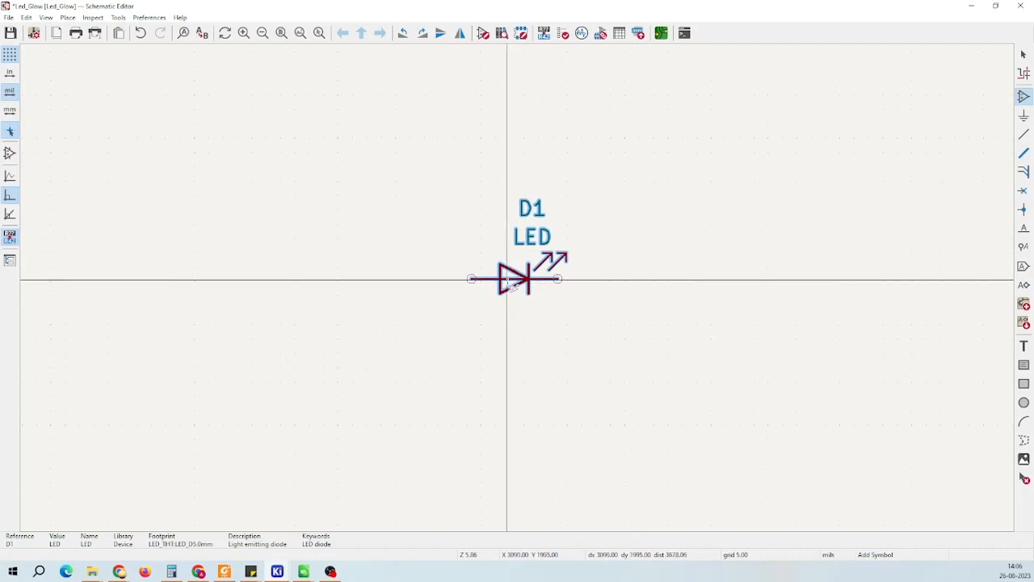
{"action": "key", "text": "m"}
{"action": "scroll", "coordinate": [565, 289], "scroll_direction": "down", "scroll_amount": 4}
{"action": "scroll", "coordinate": [517, 288], "scroll_direction": "up", "scroll_amount": 3}
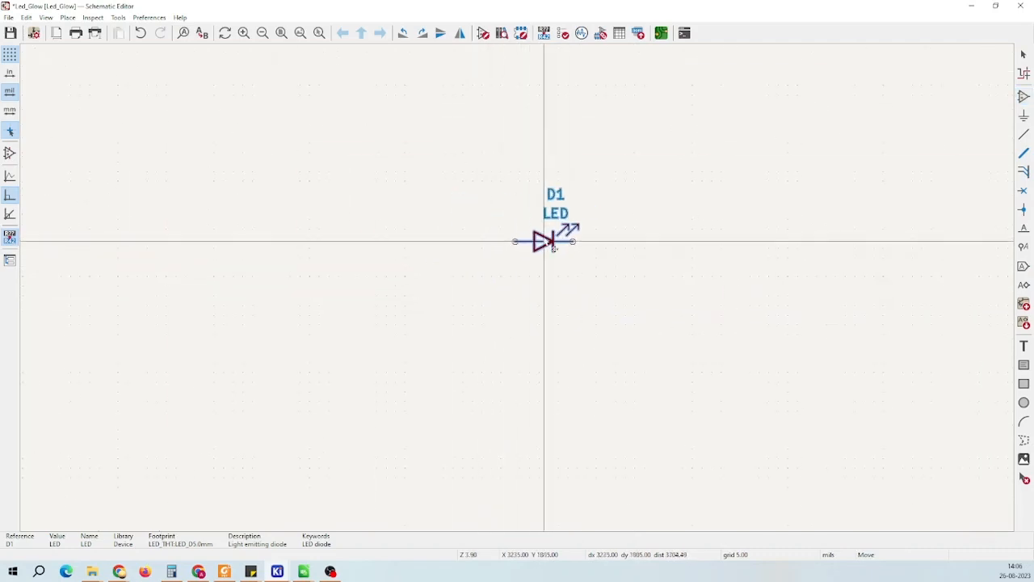
{"action": "scroll", "coordinate": [526, 291], "scroll_direction": "down", "scroll_amount": 3}
{"action": "scroll", "coordinate": [528, 298], "scroll_direction": "up", "scroll_amount": 3}
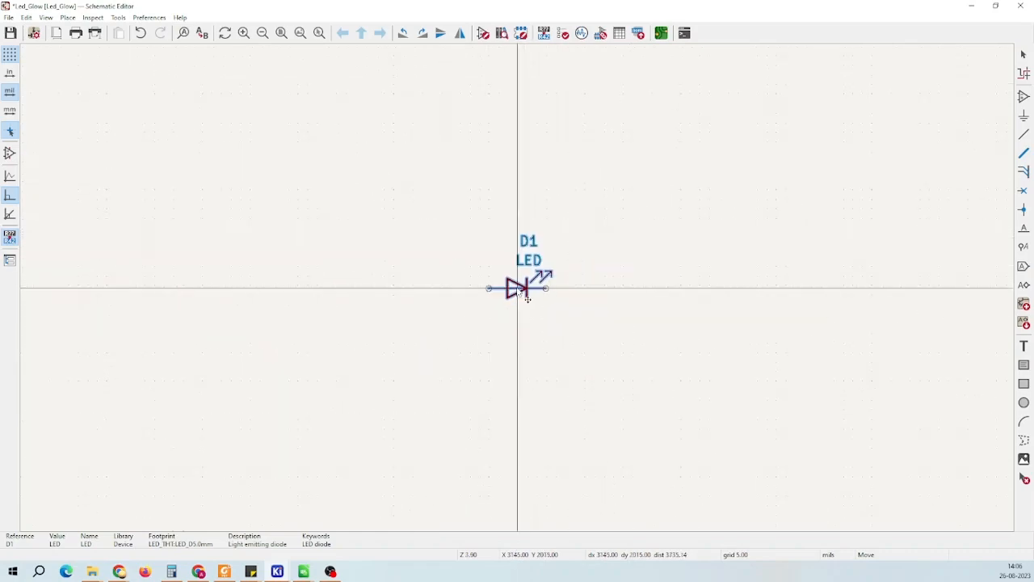
{"action": "scroll", "coordinate": [528, 299], "scroll_direction": "up", "scroll_amount": 3}
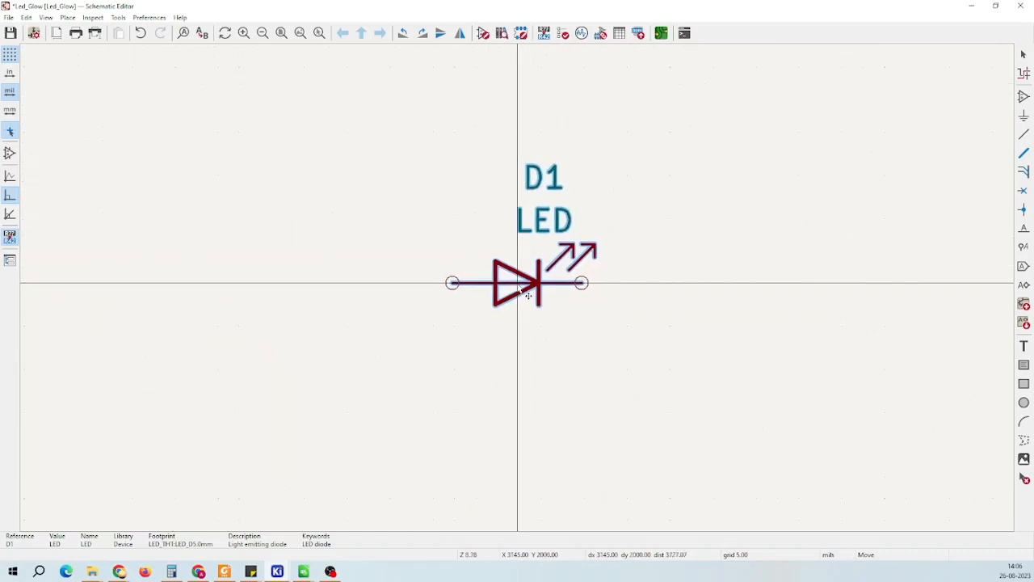
{"action": "left_click", "coordinate": [528, 296]}
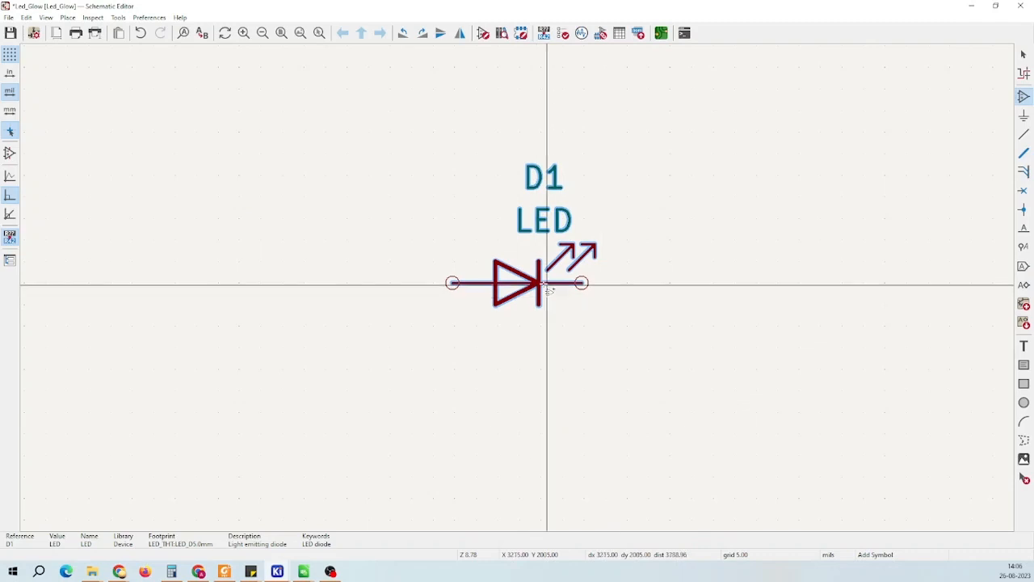
End symbol placement and move the LED to about X 3150, Y 2000 mils
{"action": "right_click", "coordinate": [512, 280]}
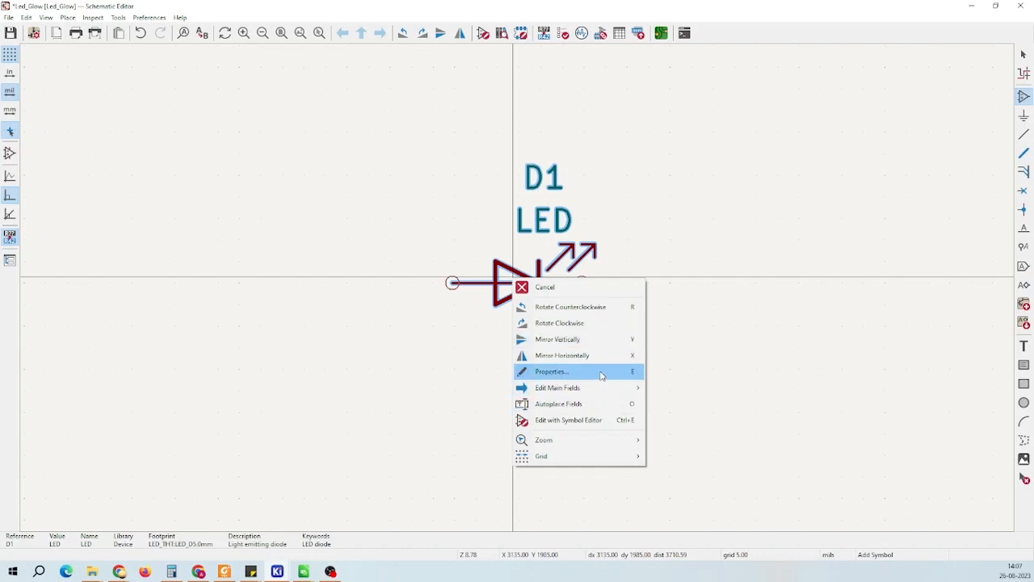
{"action": "key", "text": "Escape"}
{"action": "key", "text": "Escape"}
{"action": "left_click", "coordinate": [530, 299]}
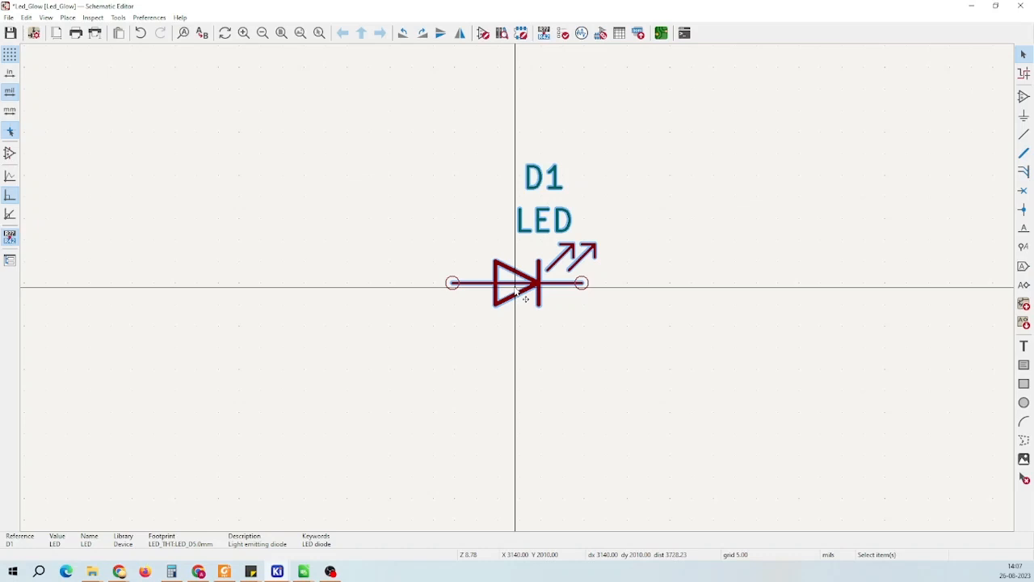
{"action": "key", "text": "Escape"}
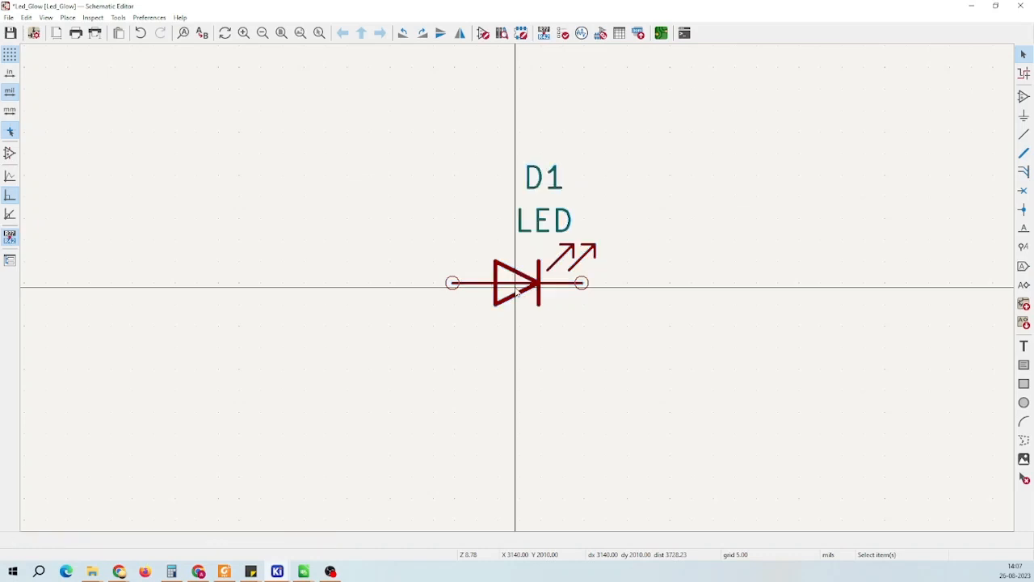
{"action": "left_click", "coordinate": [530, 293]}
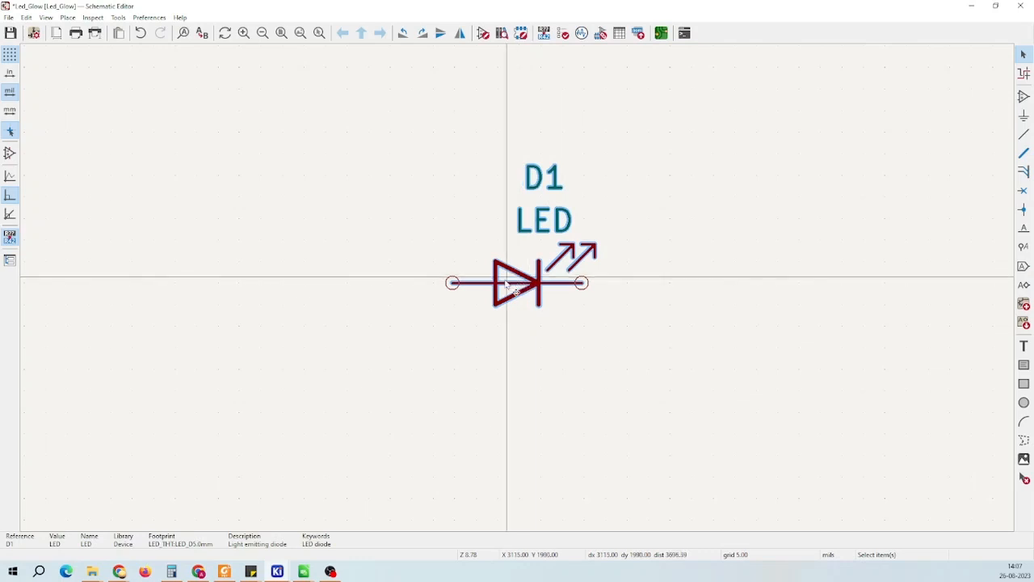
{"action": "right_click", "coordinate": [508, 283]}
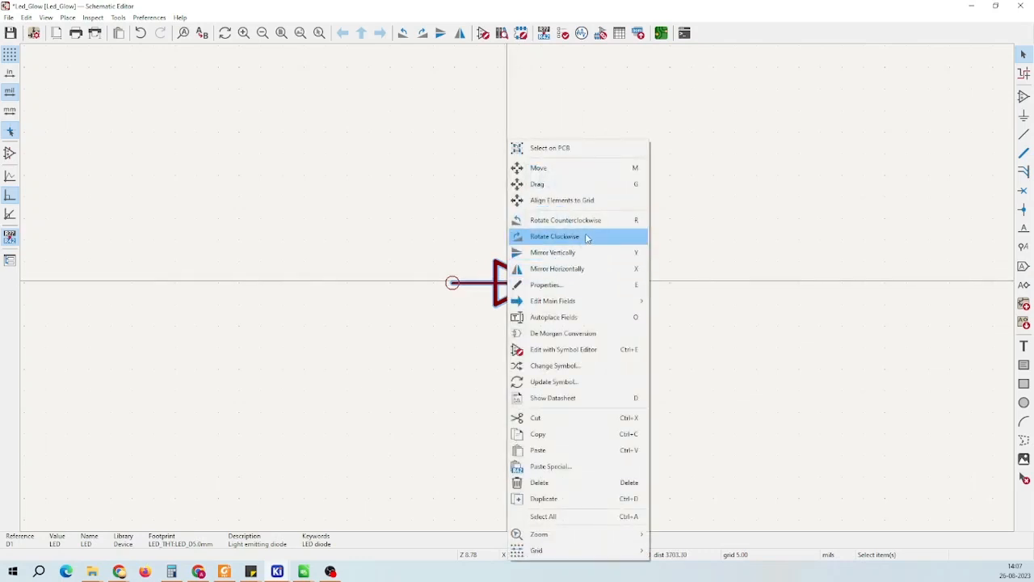
{"action": "left_click", "coordinate": [599, 170]}
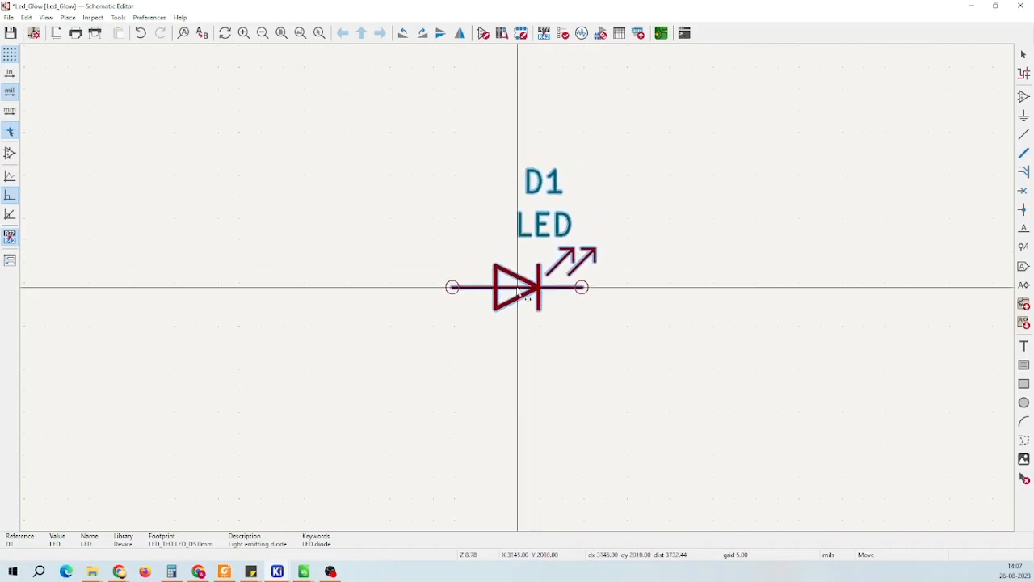
{"action": "left_click", "coordinate": [529, 292]}
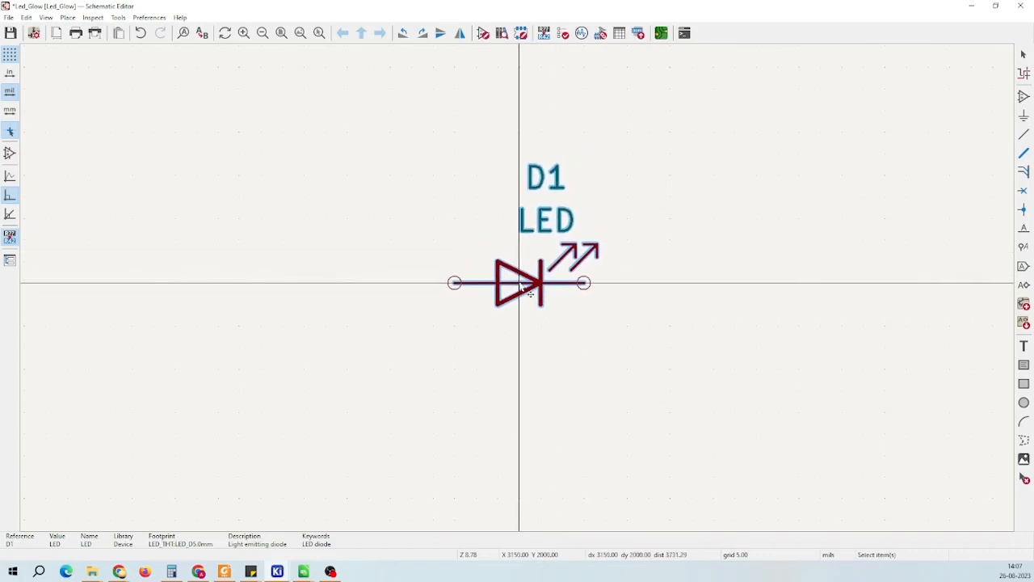
{"action": "scroll", "coordinate": [588, 321], "scroll_direction": "down", "scroll_amount": 2}
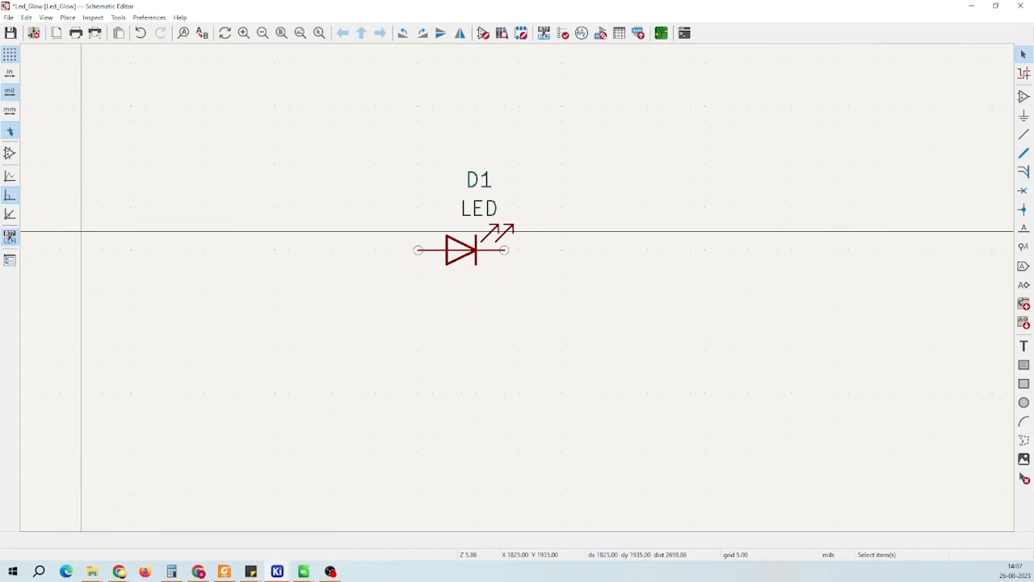
Switch to Chrome to look at the "led 5mm" search results, then return to the schematic
{"action": "key", "text": "alt+Tab"}
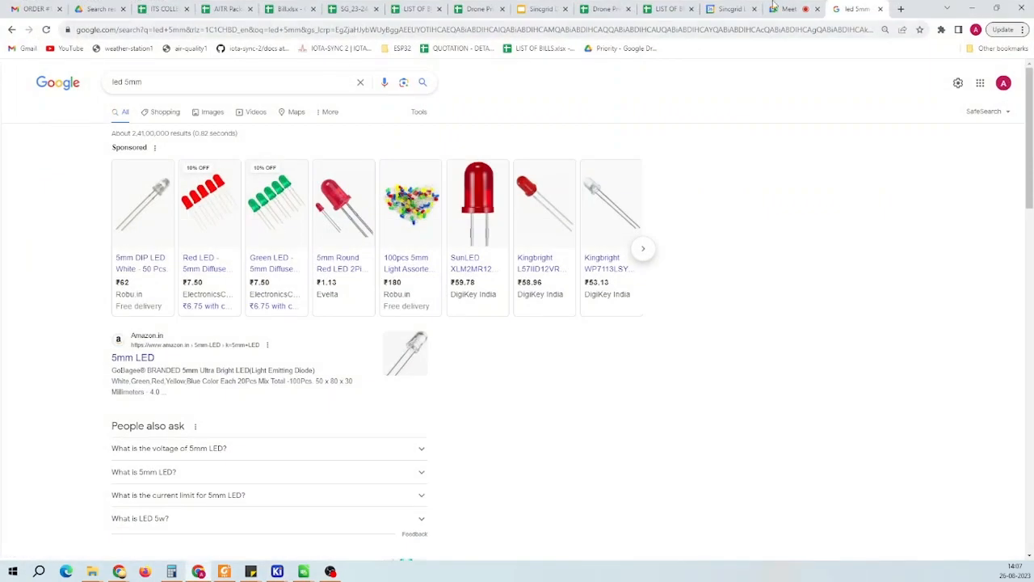
{"action": "left_click_drag", "start_coordinate": [933, 12], "coordinate": [0, 4]}
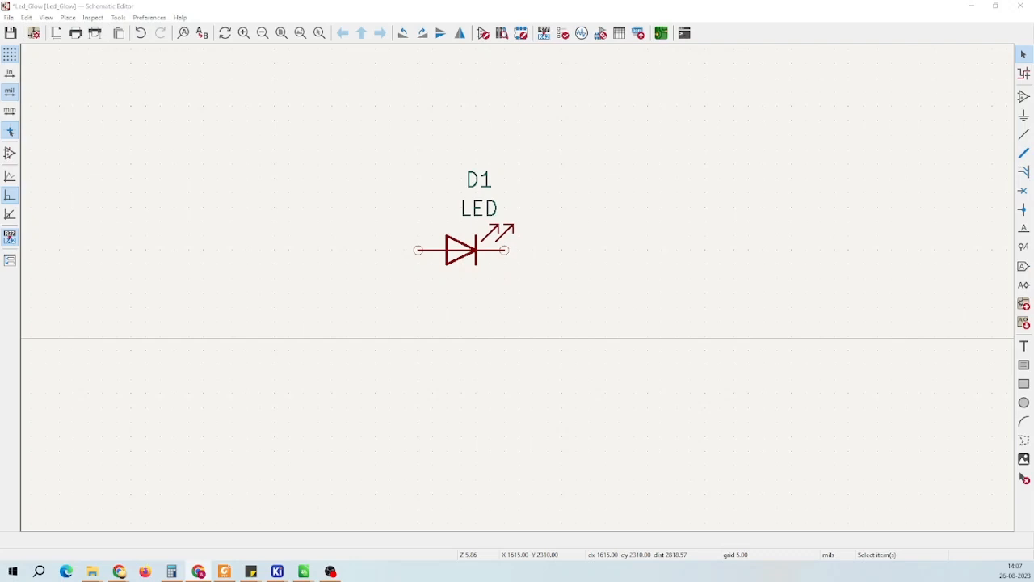
{"action": "scroll", "coordinate": [536, 249], "scroll_direction": "down", "scroll_amount": 1}
{"action": "scroll", "coordinate": [492, 274], "scroll_direction": "up", "scroll_amount": 1}
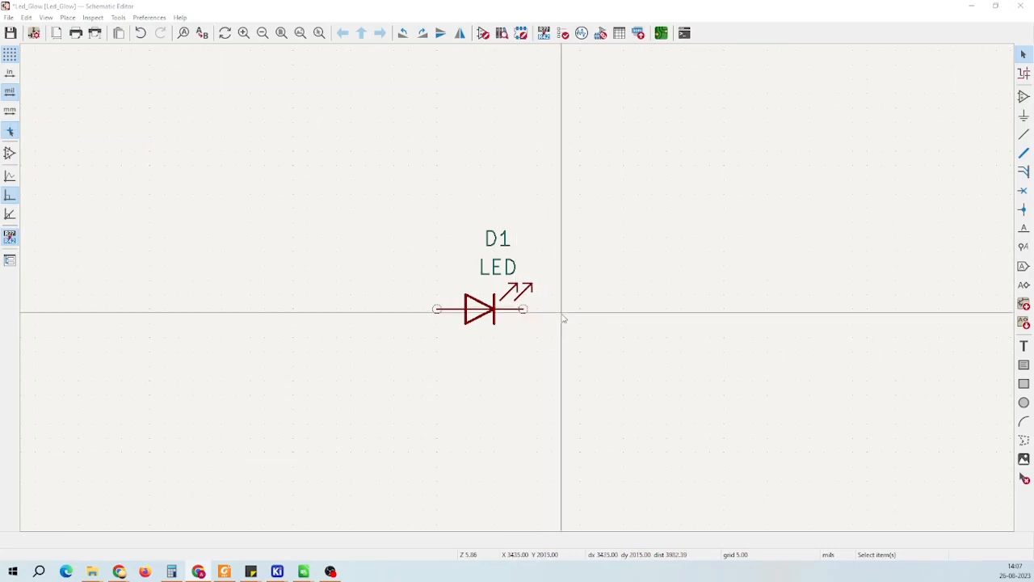
Start adding another symbol, search the symbol library for "res" and select the R resistor
{"action": "left_click", "coordinate": [1025, 97]}
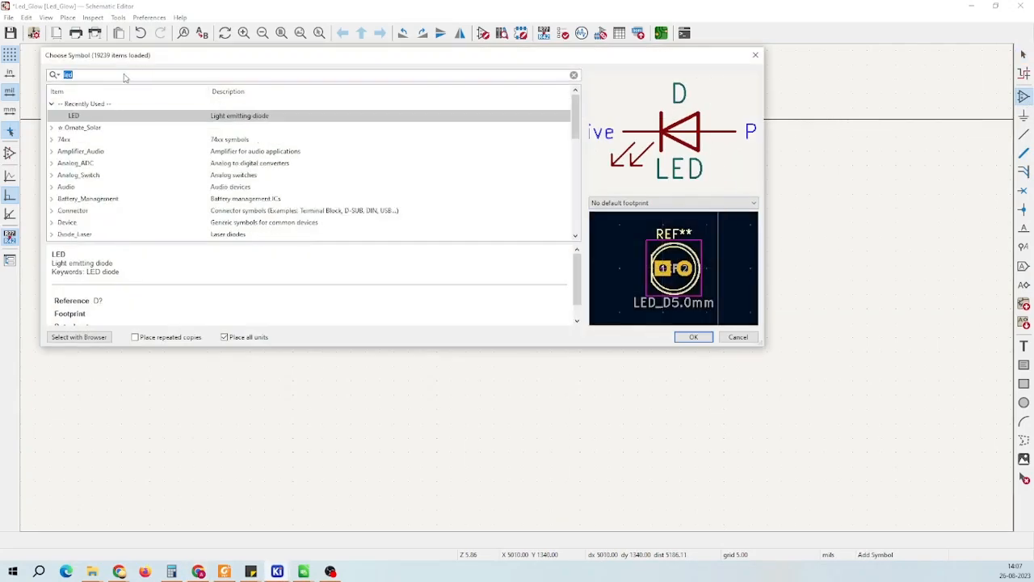
{"action": "type", "text": "res"}
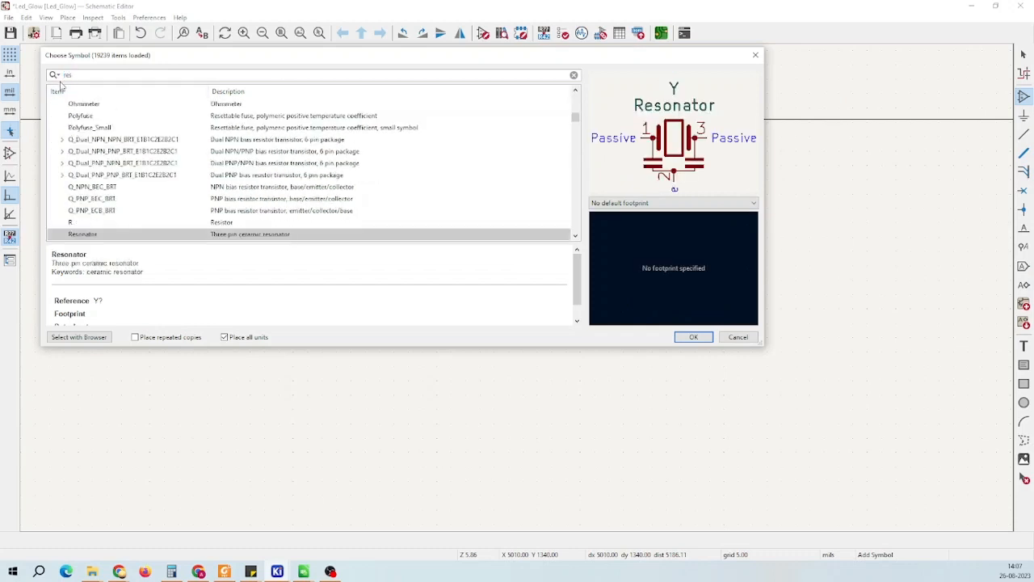
{"action": "left_click", "coordinate": [108, 226]}
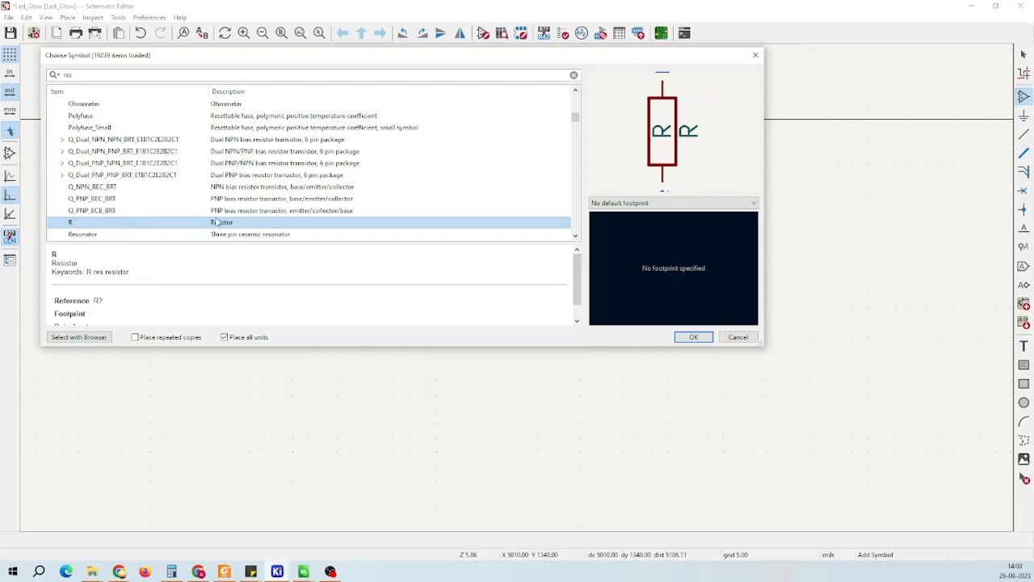
Examine the footprints offered for the resistor, comparing the Resistor_SMD entries with the Resistor_THT axial entries
{"action": "left_click", "coordinate": [732, 203]}
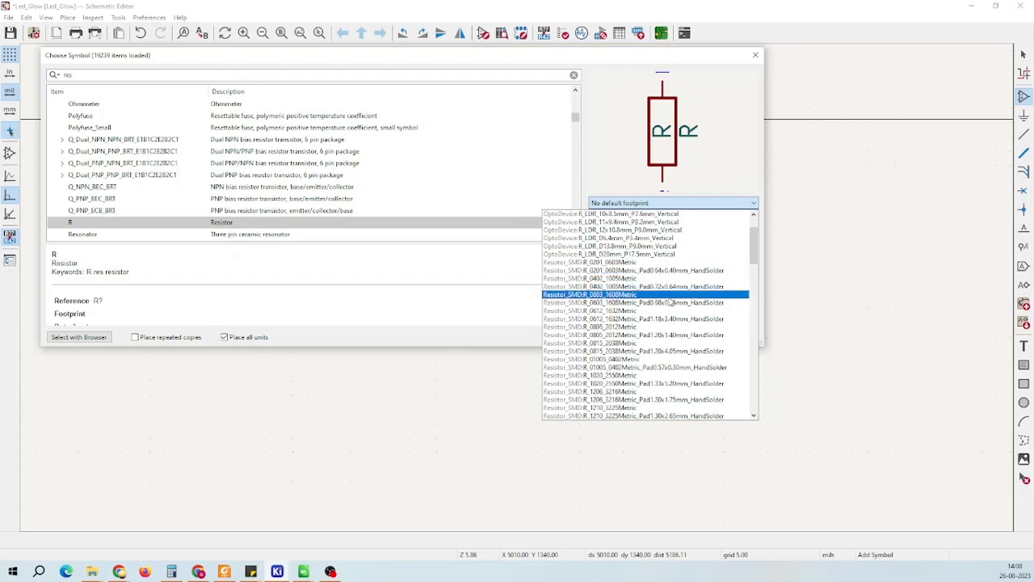
{"action": "scroll", "coordinate": [679, 259], "scroll_direction": "down", "scroll_amount": 4}
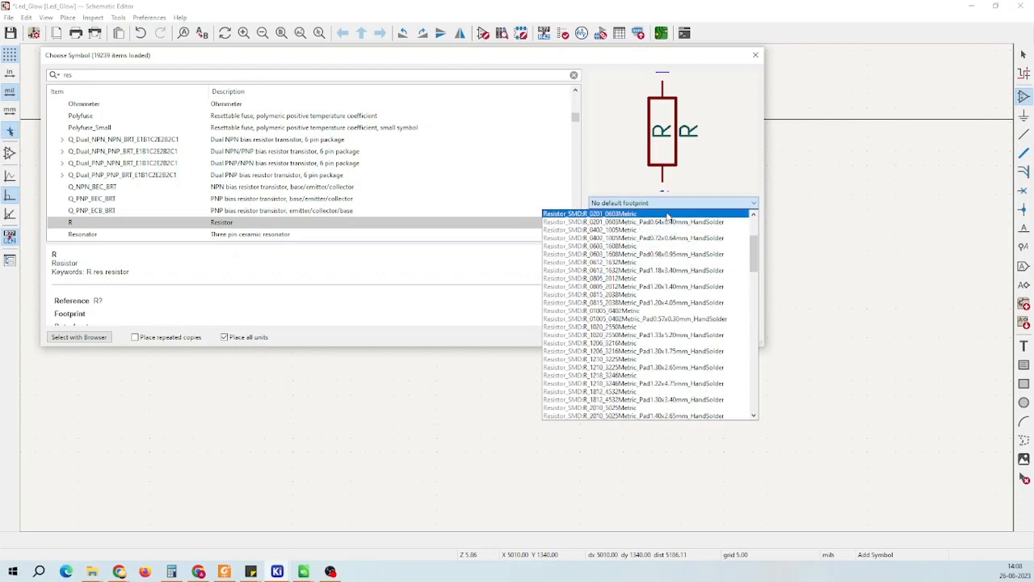
{"action": "scroll", "coordinate": [681, 254], "scroll_direction": "down", "scroll_amount": 10}
{"action": "scroll", "coordinate": [651, 276], "scroll_direction": "up", "scroll_amount": 5}
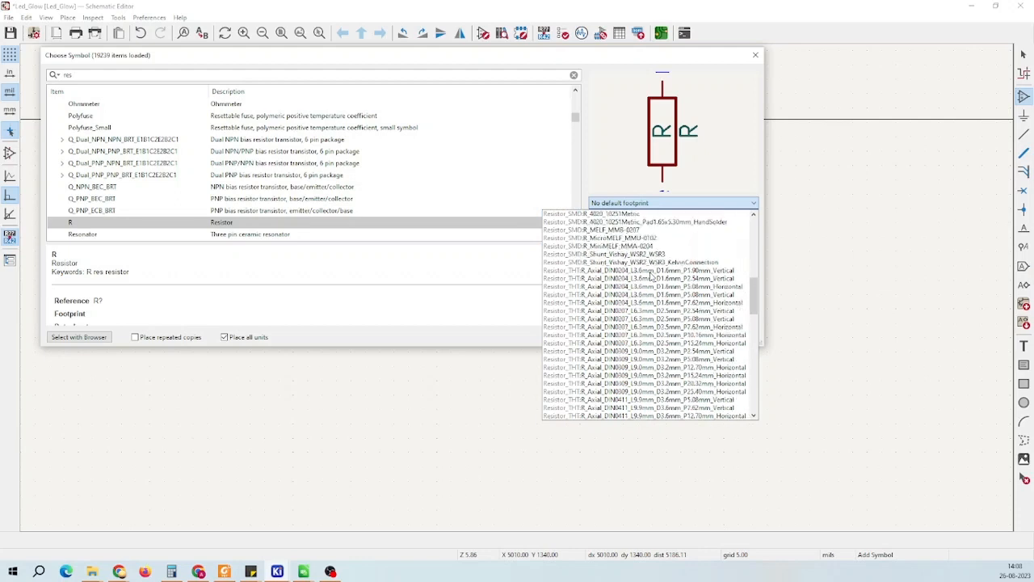
{"action": "scroll", "coordinate": [652, 276], "scroll_direction": "up", "scroll_amount": 10}
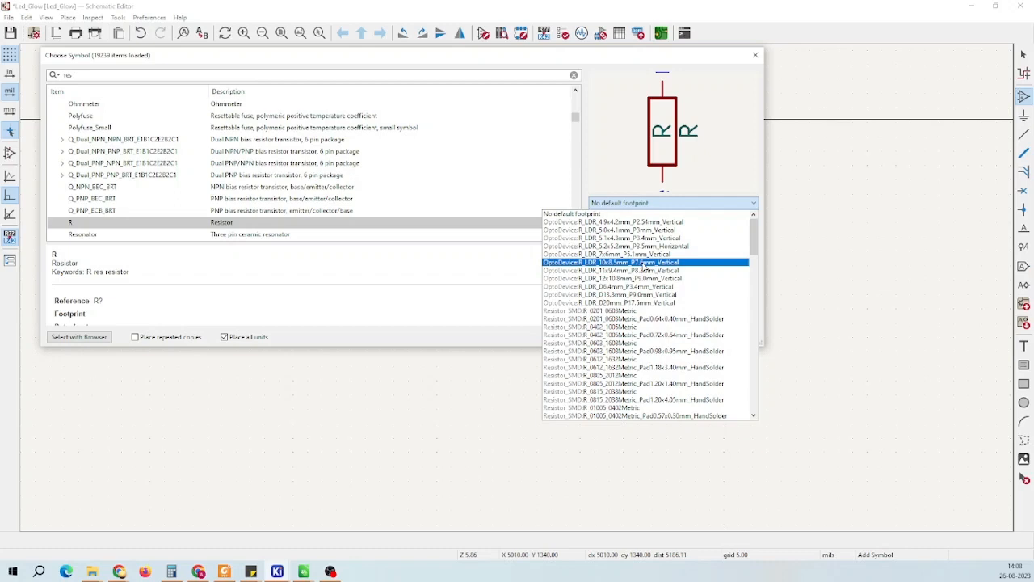
{"action": "scroll", "coordinate": [639, 267], "scroll_direction": "down", "scroll_amount": 3}
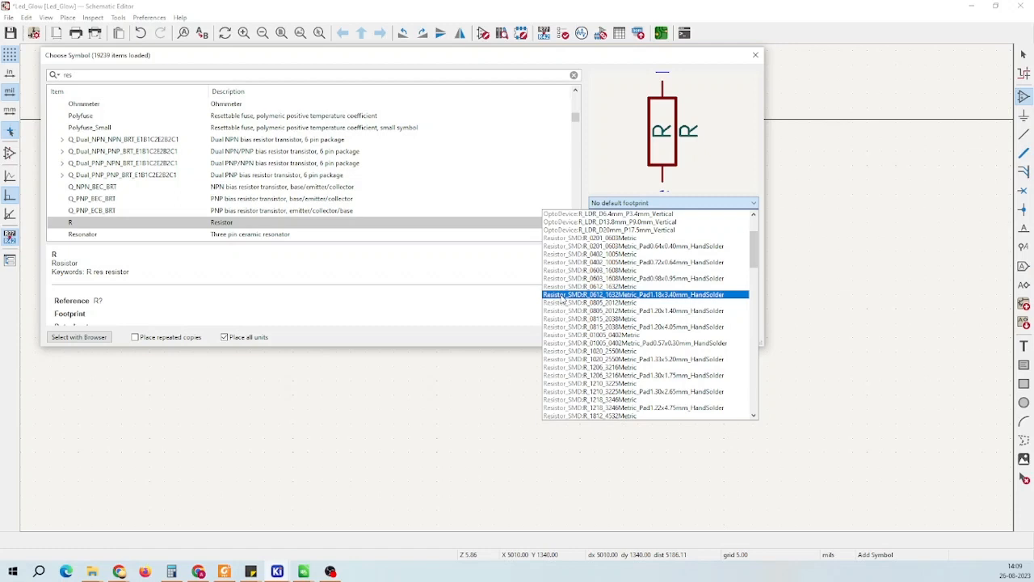
{"action": "scroll", "coordinate": [678, 344], "scroll_direction": "down", "scroll_amount": 5}
{"action": "scroll", "coordinate": [677, 339], "scroll_direction": "down", "scroll_amount": 6}
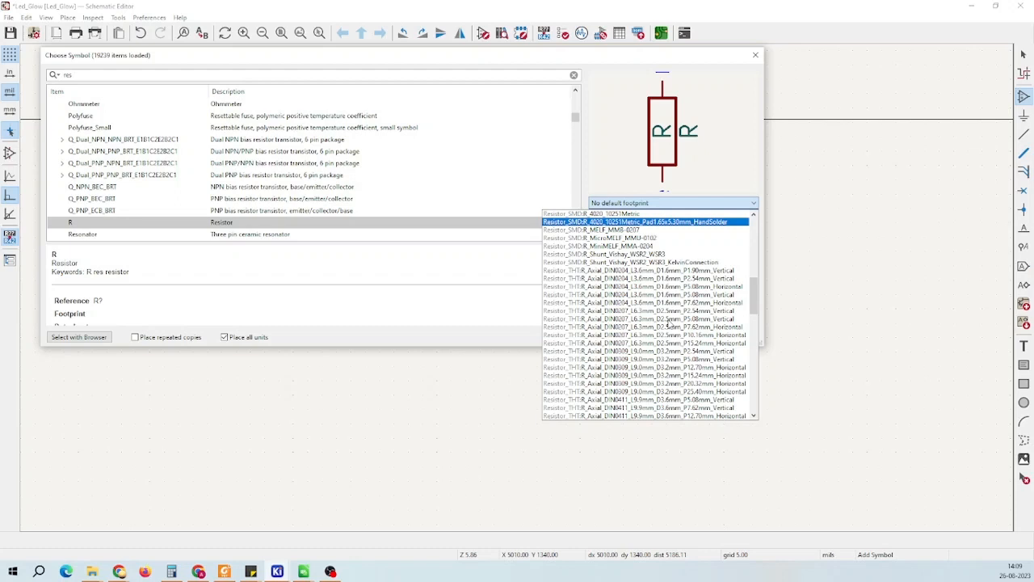
{"action": "left_click", "coordinate": [669, 335]}
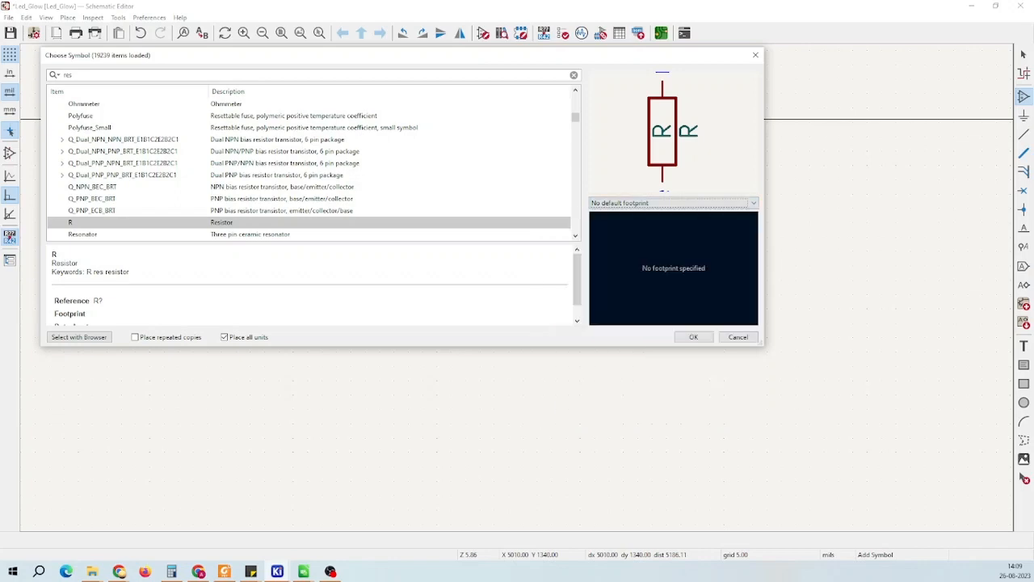
Switch to Chrome to examine the "through hole component vs surface mount" image results at full window size, then return to the symbol chooser
{"action": "key", "text": "alt+Tab"}
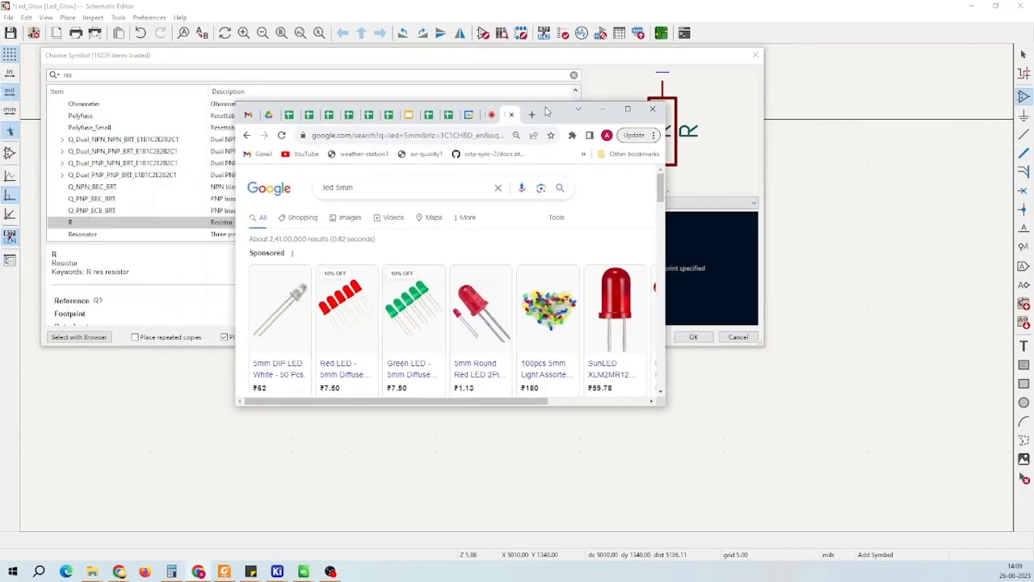
{"action": "left_click", "coordinate": [632, 110]}
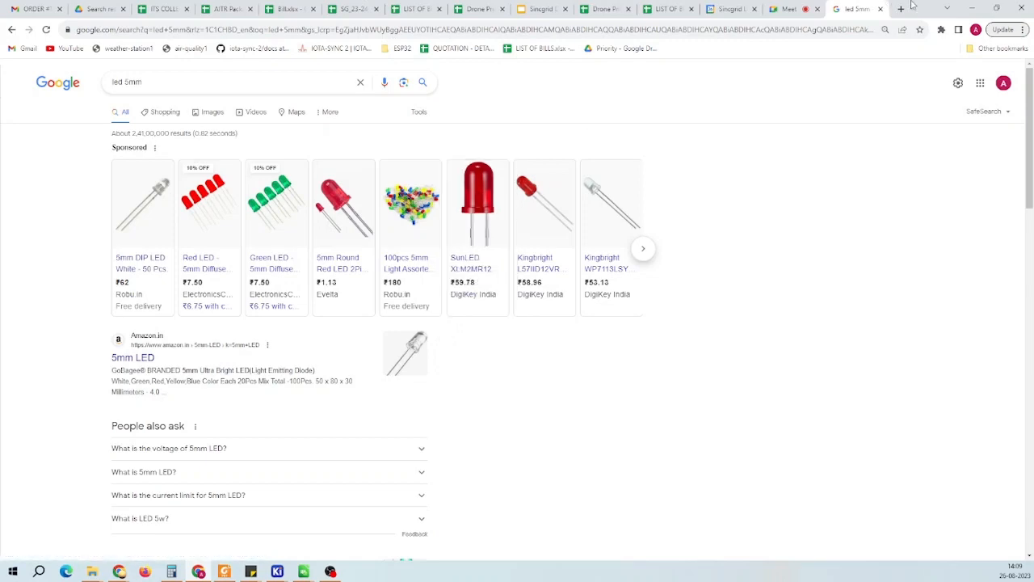
{"action": "left_click", "coordinate": [947, 8]}
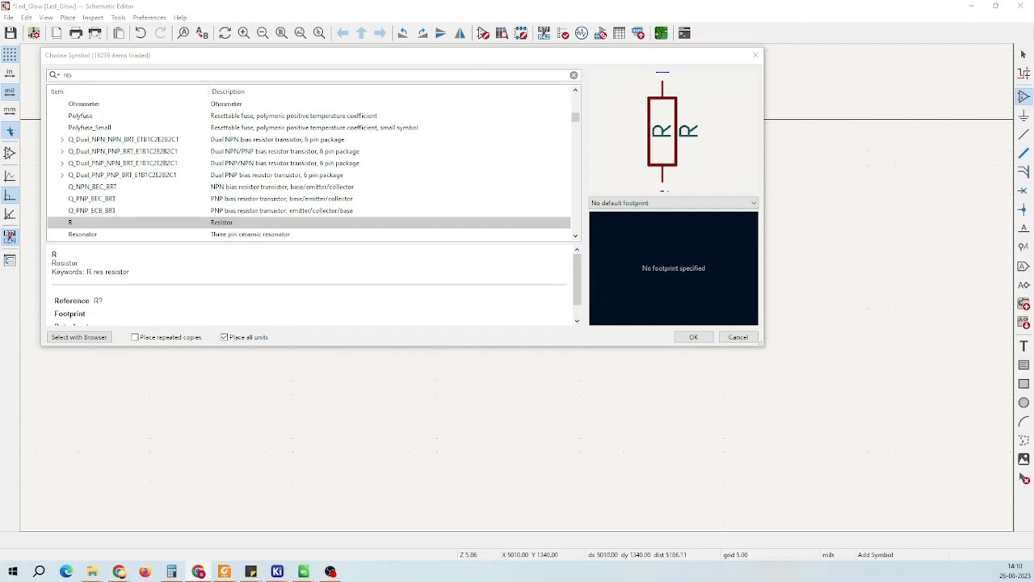
{"action": "left_click_drag", "start_coordinate": [0, 16], "coordinate": [521, 108]}
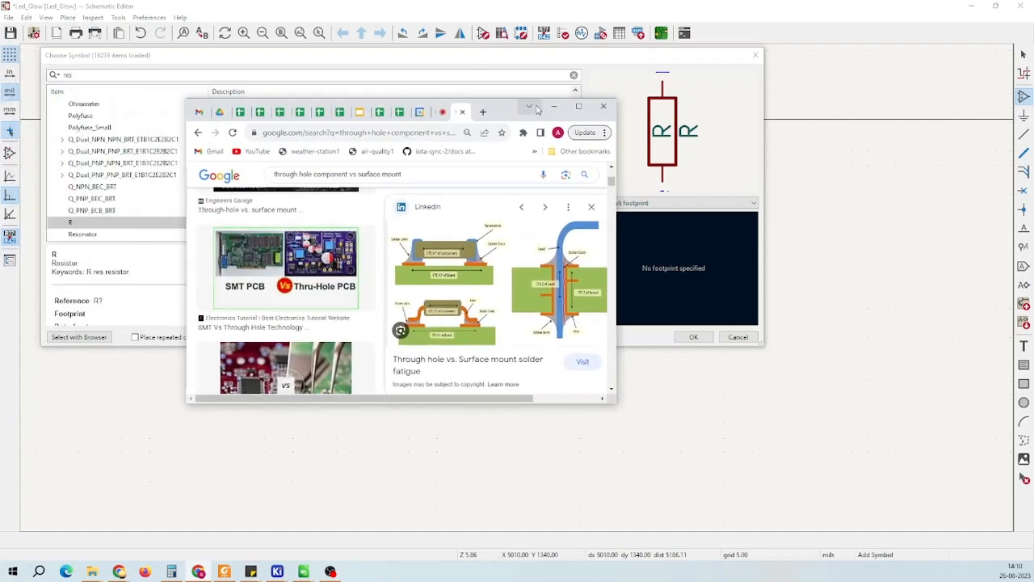
{"action": "left_click", "coordinate": [578, 106]}
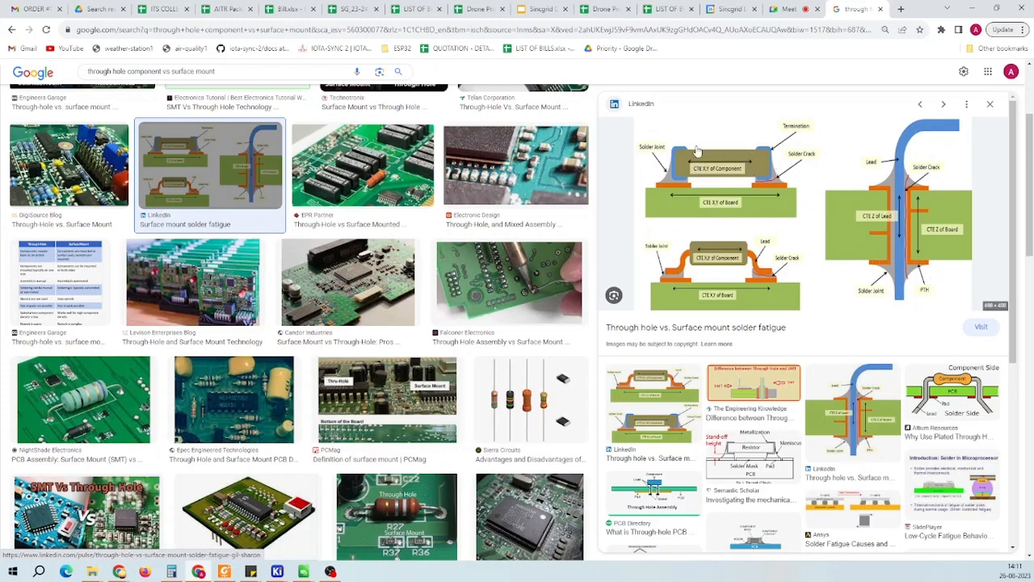
{"action": "left_click", "coordinate": [973, 8]}
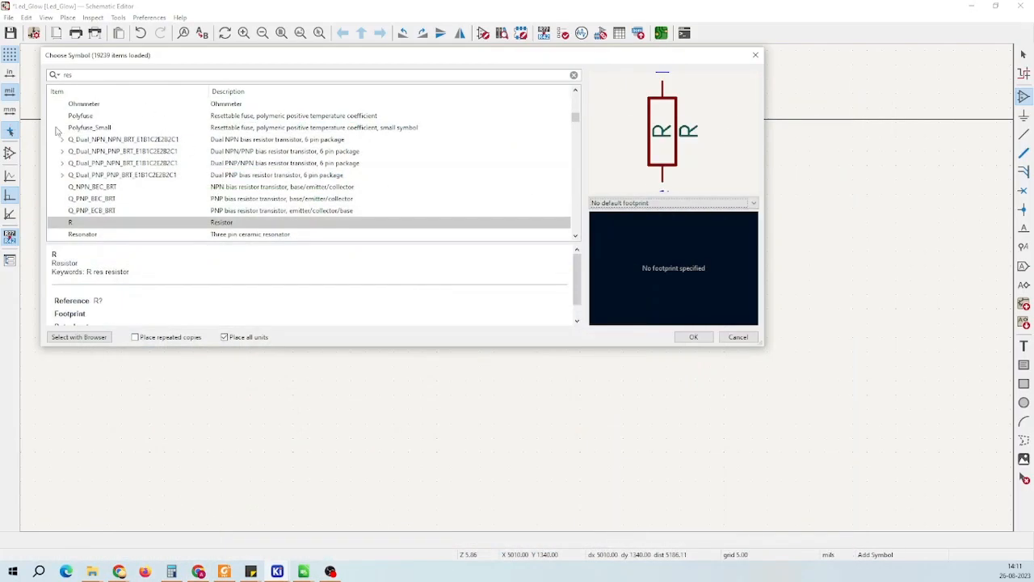
Assign the Resistor_THT footprint R_Axial_DIN0207_L6.3mm_D2.5mm_P7.62mm_Horizontal to the resistor and accept the symbol for placement
{"action": "left_click", "coordinate": [655, 204]}
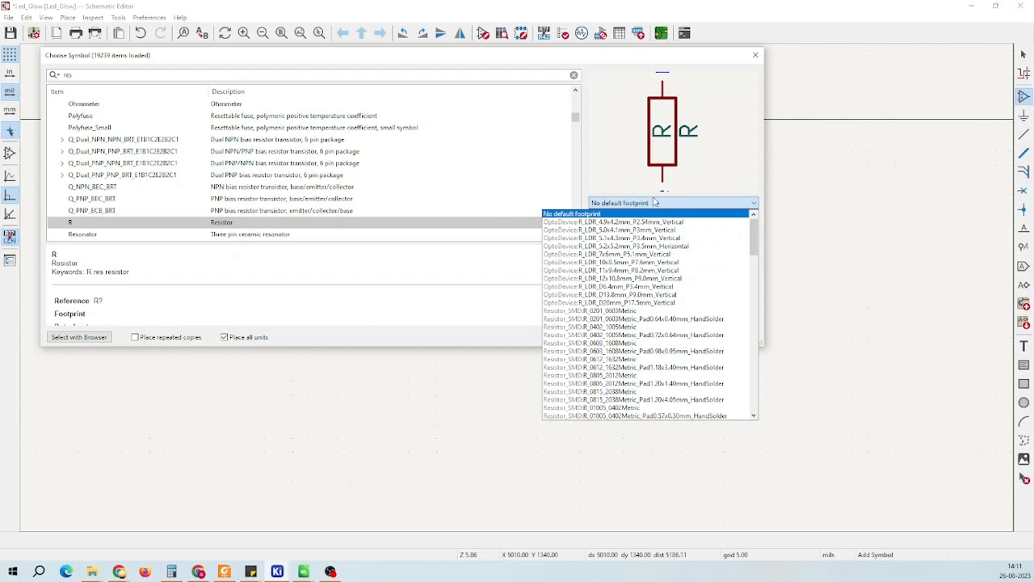
{"action": "scroll", "coordinate": [618, 305], "scroll_direction": "down", "scroll_amount": 8}
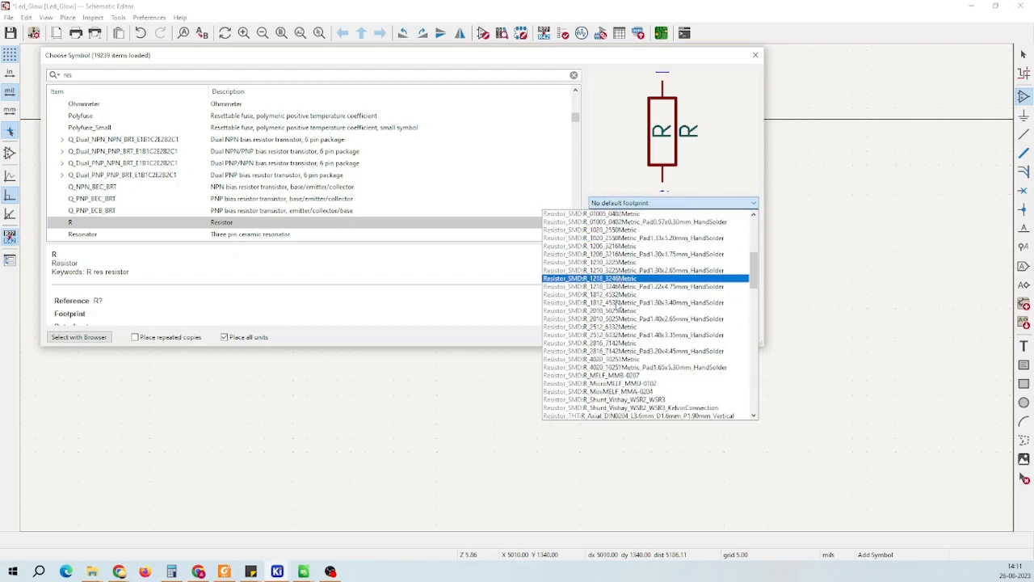
{"action": "scroll", "coordinate": [618, 306], "scroll_direction": "down", "scroll_amount": 7}
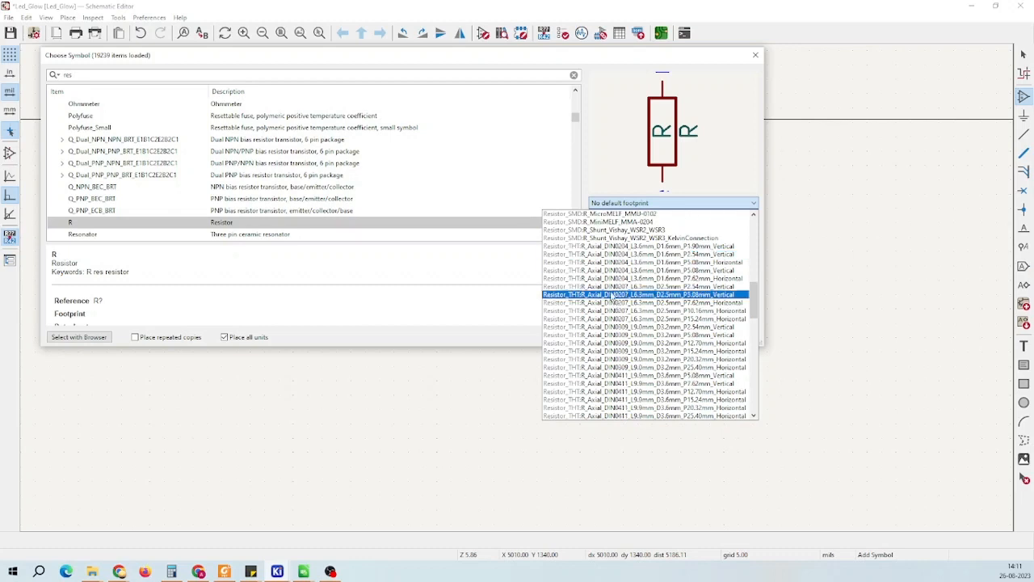
{"action": "scroll", "coordinate": [618, 291], "scroll_direction": "down", "scroll_amount": 2}
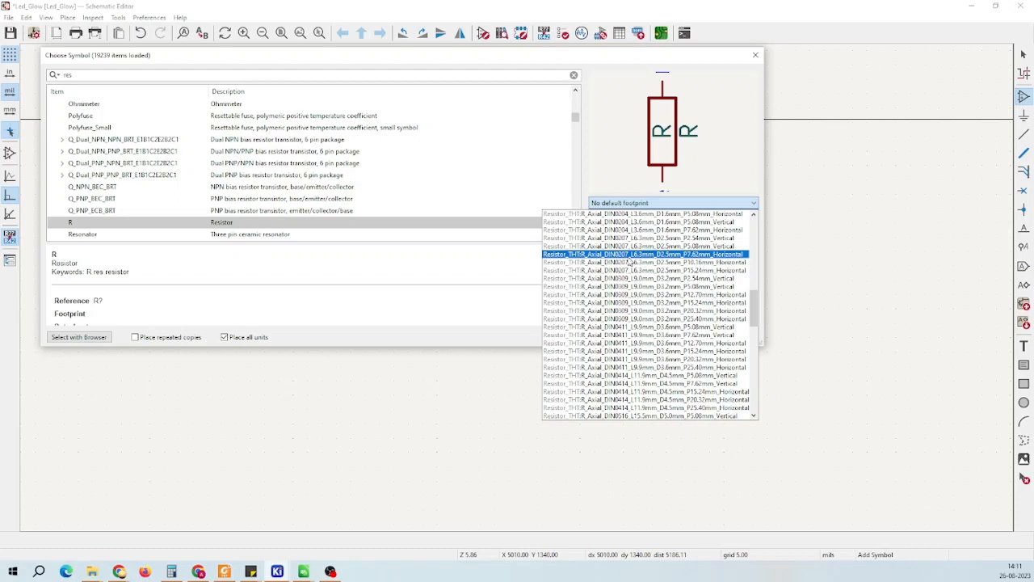
{"action": "left_click", "coordinate": [630, 255]}
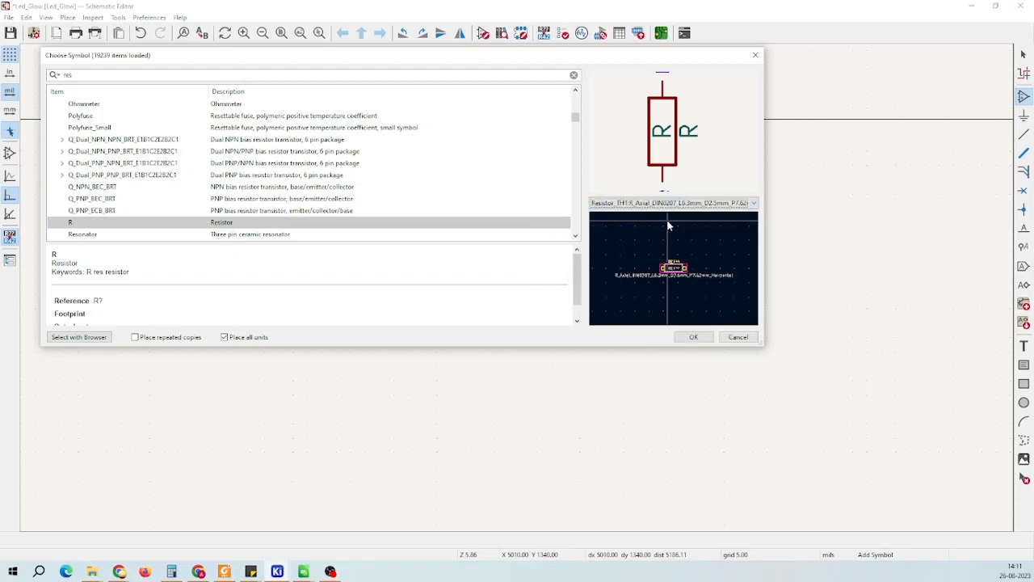
{"action": "left_click", "coordinate": [694, 337]}
Rotate the resistor to horizontal and place it beside the LED's cathode, in line with its pins, leaving the two unconnected
{"action": "scroll", "coordinate": [626, 312], "scroll_direction": "up", "scroll_amount": 3}
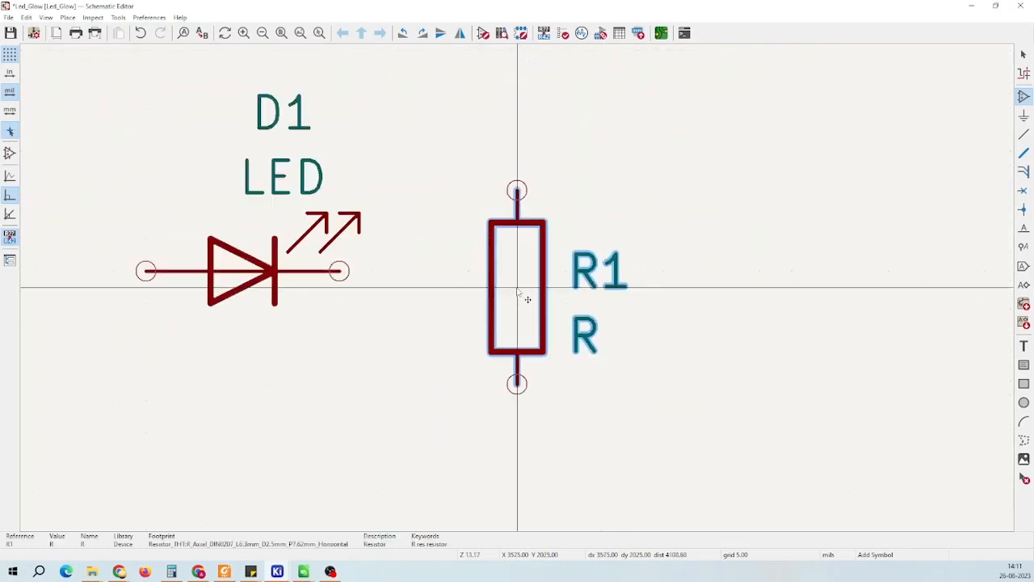
{"action": "key", "text": "r"}
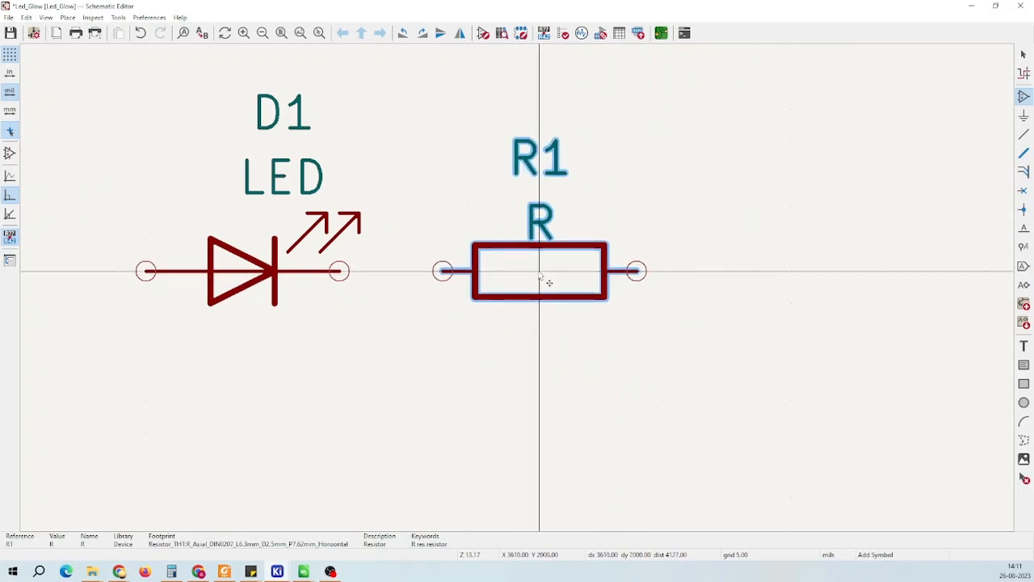
{"action": "left_click", "coordinate": [551, 279]}
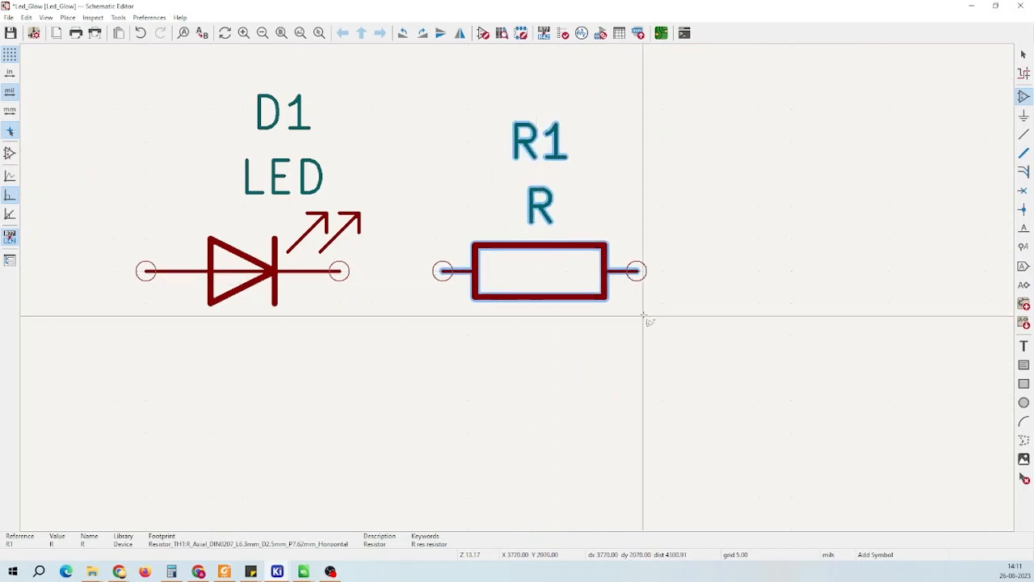
{"action": "key", "text": "Escape"}
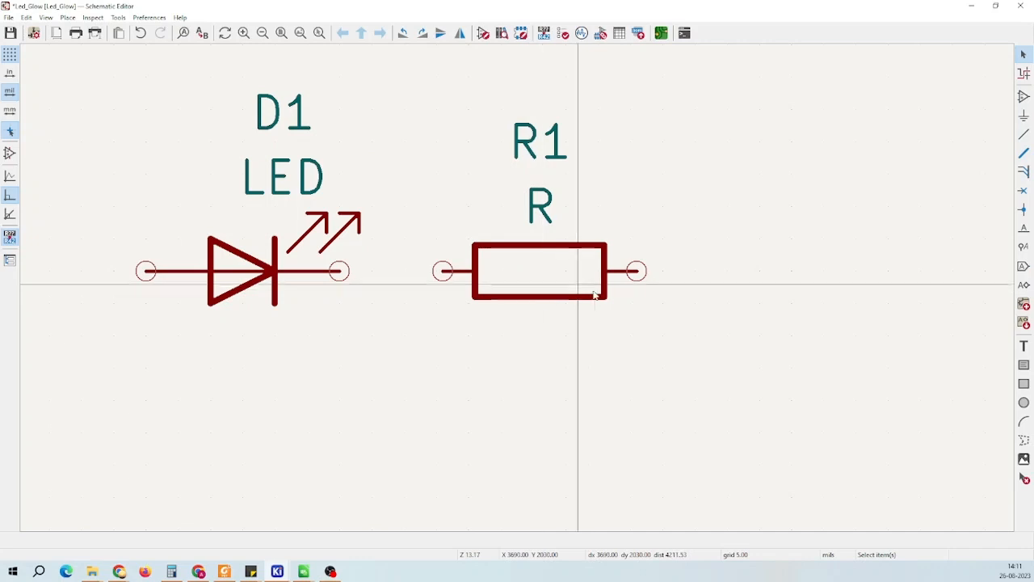
{"action": "left_click", "coordinate": [580, 296]}
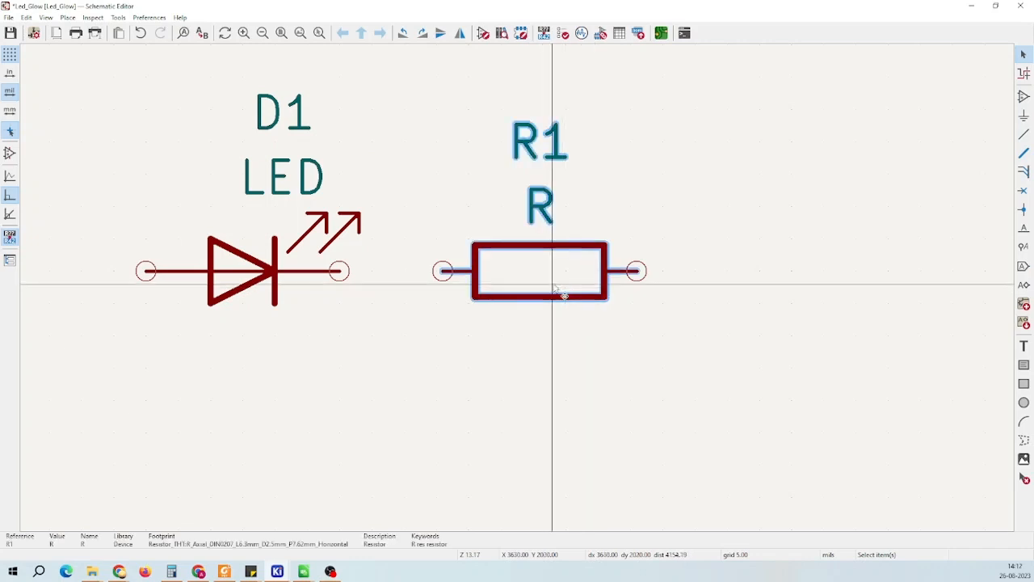
{"action": "double_click", "coordinate": [563, 295]}
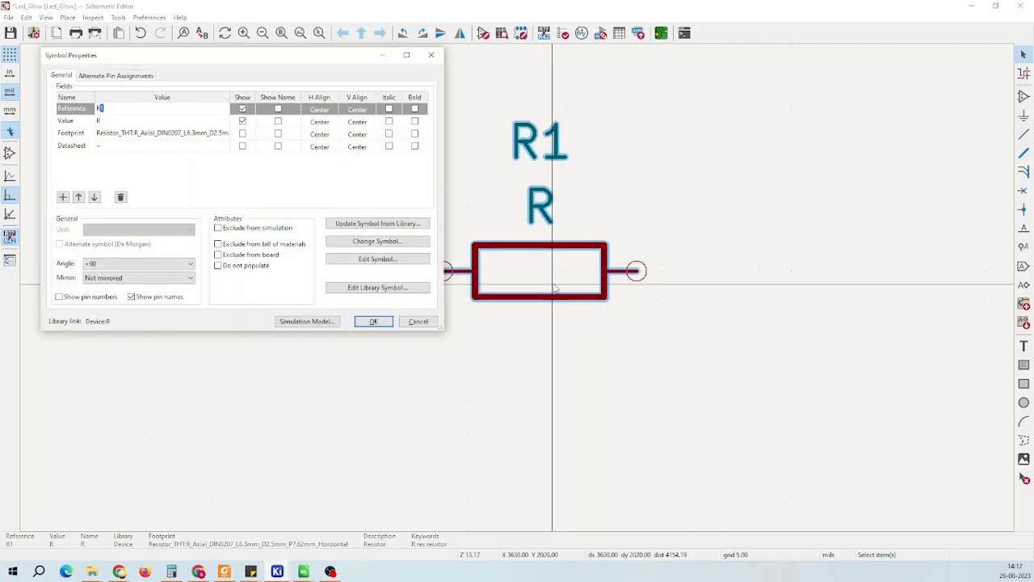
{"action": "key", "text": "Escape"}
Open resistor R1's symbol properties, read through its full footprint name, select the name for copying and close the properties
{"action": "right_click", "coordinate": [530, 267]}
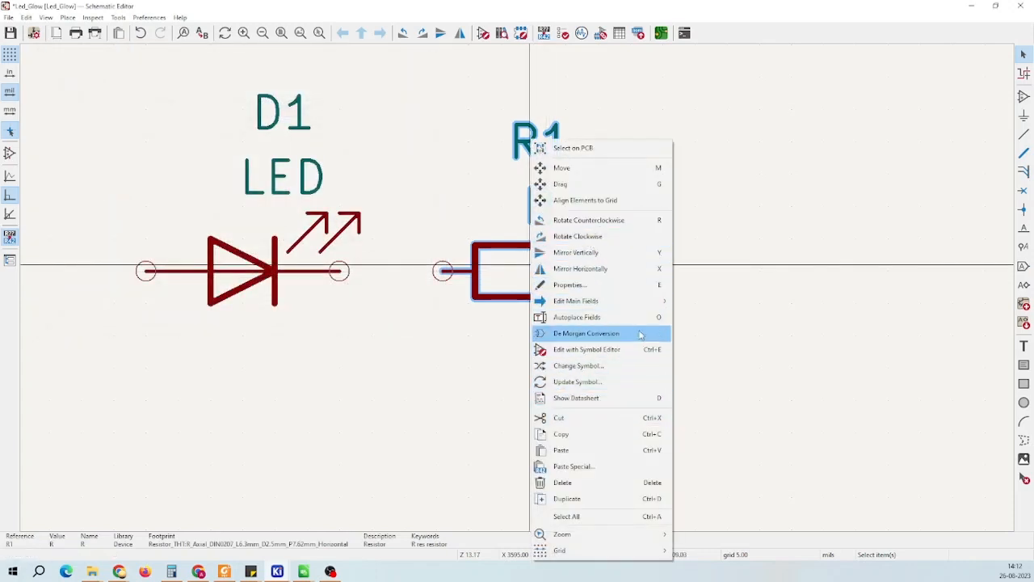
{"action": "left_click", "coordinate": [646, 286]}
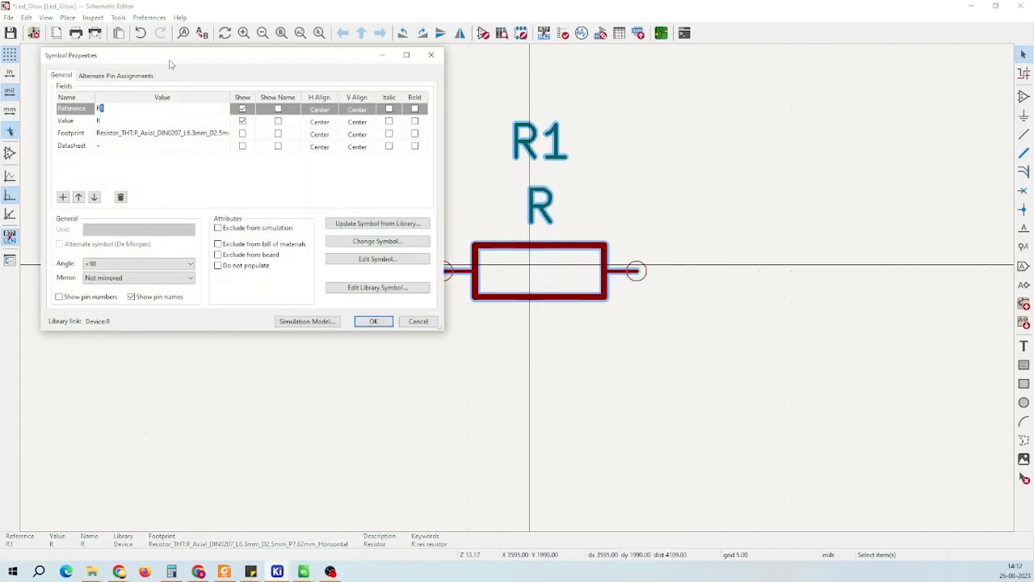
{"action": "left_click_drag", "start_coordinate": [174, 56], "coordinate": [456, 132]}
{"action": "left_click", "coordinate": [469, 208]}
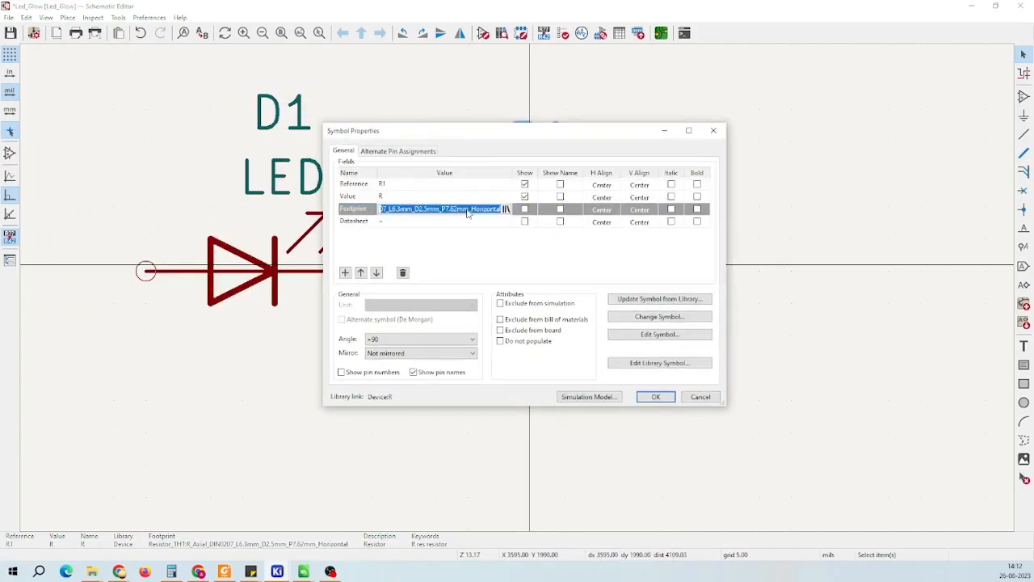
{"action": "double_click", "coordinate": [467, 209]}
{"action": "left_click", "coordinate": [463, 208]}
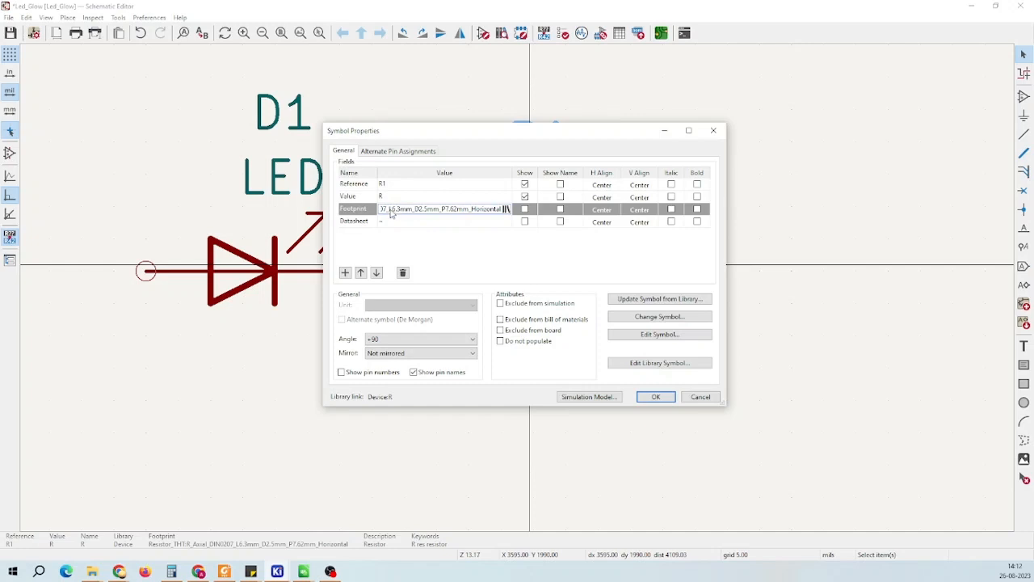
{"action": "key", "text": "Left"}
{"action": "key", "text": "Left"}
{"action": "key", "text": "Left"}
{"action": "key", "text": "Left"}
{"action": "key", "text": "Left"}
{"action": "key", "text": "Left"}
{"action": "key", "text": "Left"}
{"action": "key", "text": "Left"}
{"action": "key", "text": "Left"}
{"action": "key", "text": "Left"}
{"action": "key", "text": "Left"}
{"action": "key", "text": "Left"}
{"action": "key", "text": "Left"}
{"action": "key", "text": "Left"}
{"action": "key", "text": "Left"}
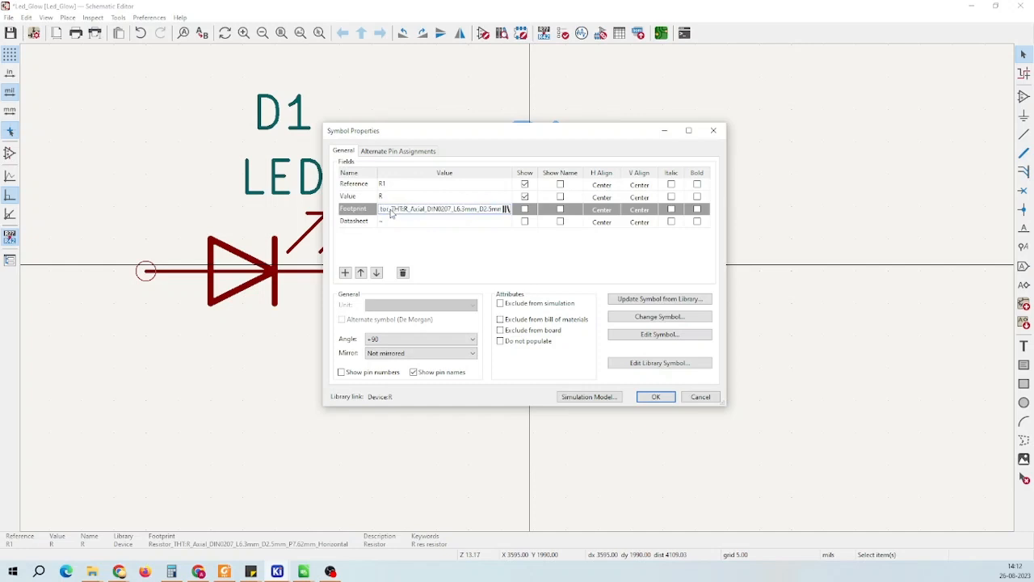
{"action": "key", "text": "ctrl+a"}
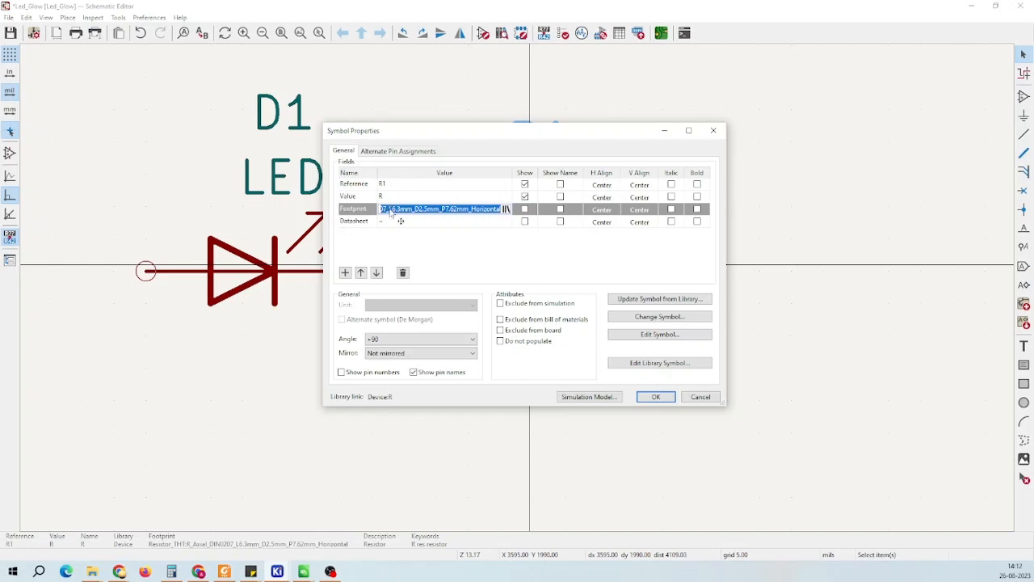
{"action": "left_click", "coordinate": [656, 397]}
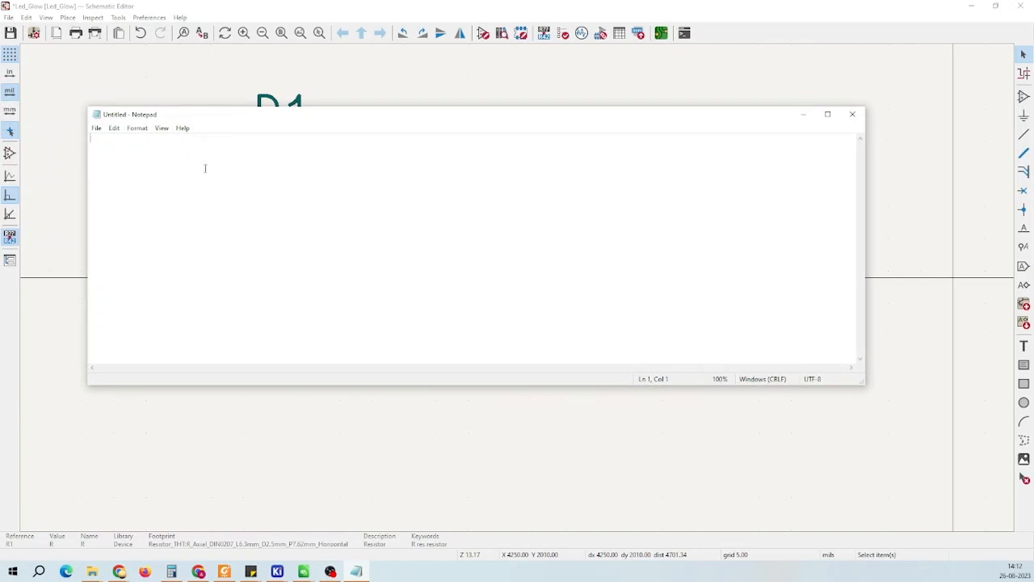
In Notepad, enter R_Axial_DIN0207_L6.3mm_D2.5mm_P7.62mm_Horizontal and, on the line below, "DIN0207 - Diameter = 2mm"
{"action": "type", "text": "R_Axial_DIN0207_L6.3mm_D2.5mm_P7.62mm_Horizontal"}
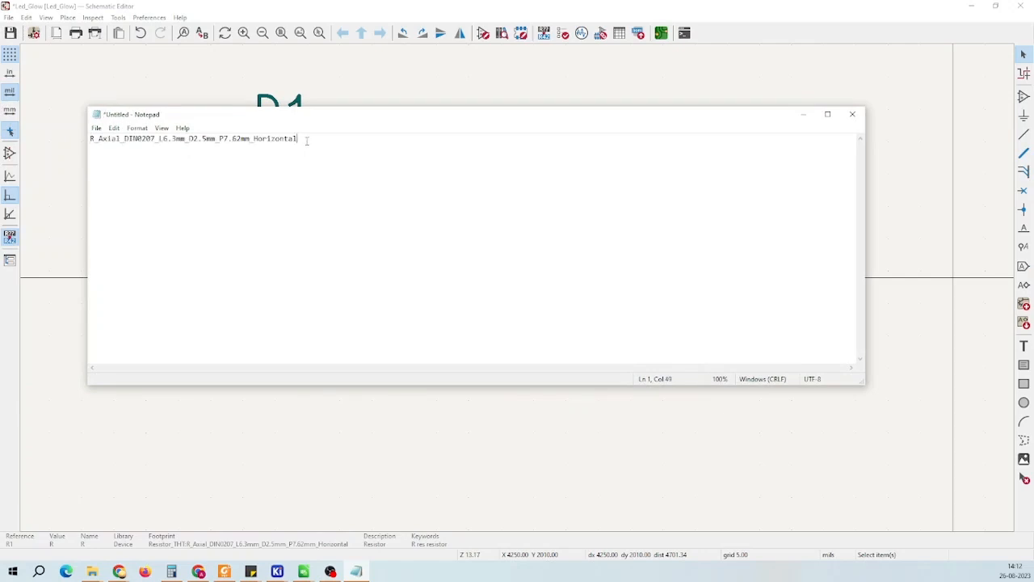
{"action": "key", "text": "Return"}
{"action": "type", "text": "DIN"}
{"action": "type", "text": "020"}
{"action": "type", "text": "7 -  "}
{"action": "type", "text": "02"}
{"action": "key", "text": "BackSpace"}
{"action": "key", "text": "BackSpace"}
{"action": "key", "text": "BackSpace"}
{"action": "type", "text": "Diameter = 2mm"}
Add a third line to the note reading "length of resistor = 7mm"
{"action": "key", "text": "Return"}
{"action": "type", "text": "length of te"}
{"action": "key", "text": "BackSpace"}
{"action": "key", "text": "BackSpace"}
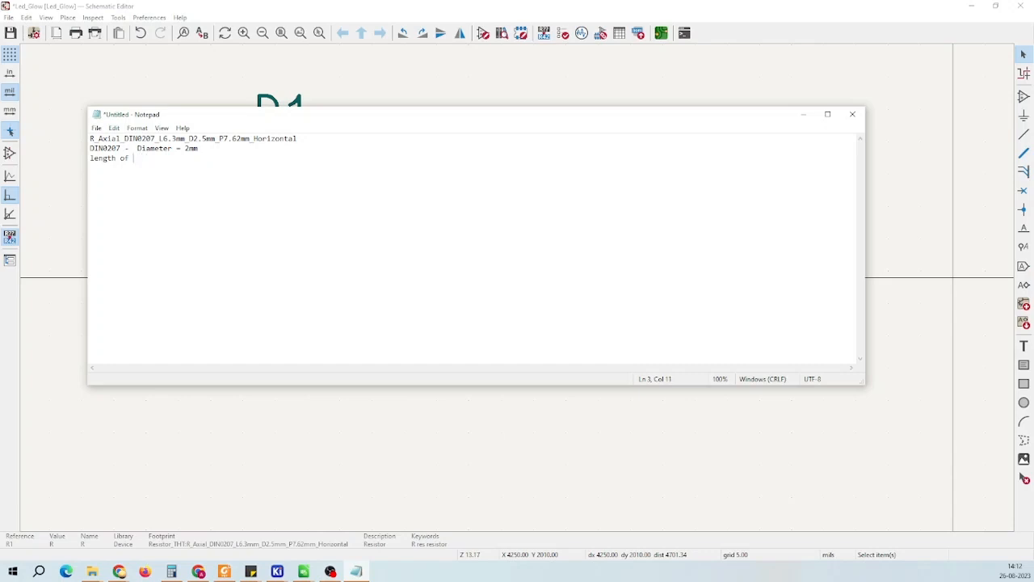
{"action": "type", "text": "resistor = 7mm"}
Examine the parts of the noted footprint name: the DIN0207 code, the body length and diameter, and the P7.62mm pitch
{"action": "left_click", "coordinate": [158, 139]}
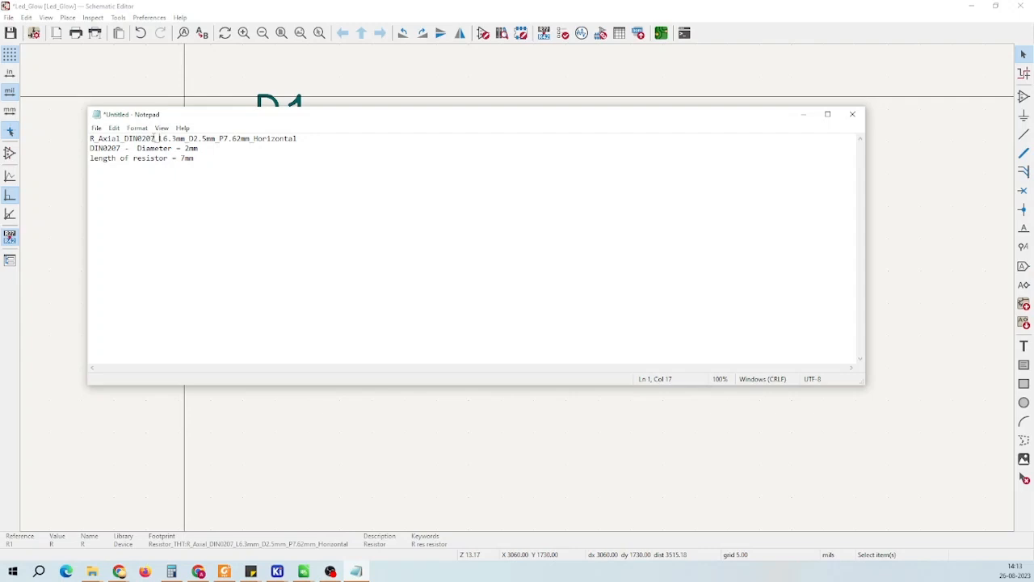
{"action": "key", "text": "shift+Left"}
{"action": "key", "text": "shift+Left"}
{"action": "key", "text": "shift+Left"}
{"action": "key", "text": "shift+Left"}
{"action": "key", "text": "shift+Left"}
{"action": "key", "text": "shift+Left"}
{"action": "left_click_drag", "start_coordinate": [181, 159], "coordinate": [195, 158]}
{"action": "left_click", "coordinate": [159, 139]}
{"action": "left_click_drag", "start_coordinate": [159, 139], "coordinate": [216, 139]}
{"action": "left_click_drag", "start_coordinate": [220, 141], "coordinate": [250, 132]}
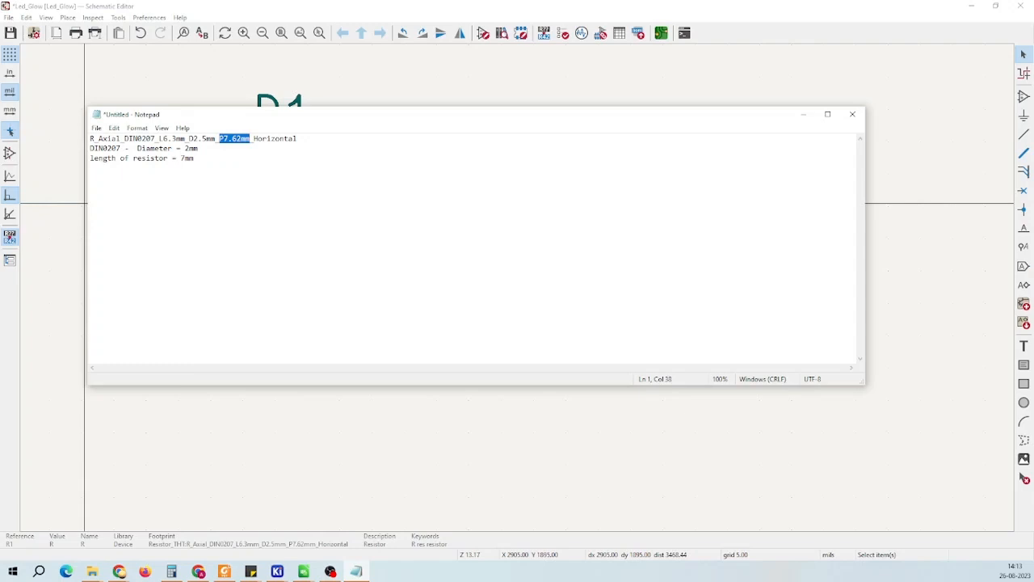
Switch to Chrome to examine the "soldered resistor" image of resistors on a printed circuit board, compare it with the note, and return to the schematic
{"action": "left_click", "coordinate": [120, 571]}
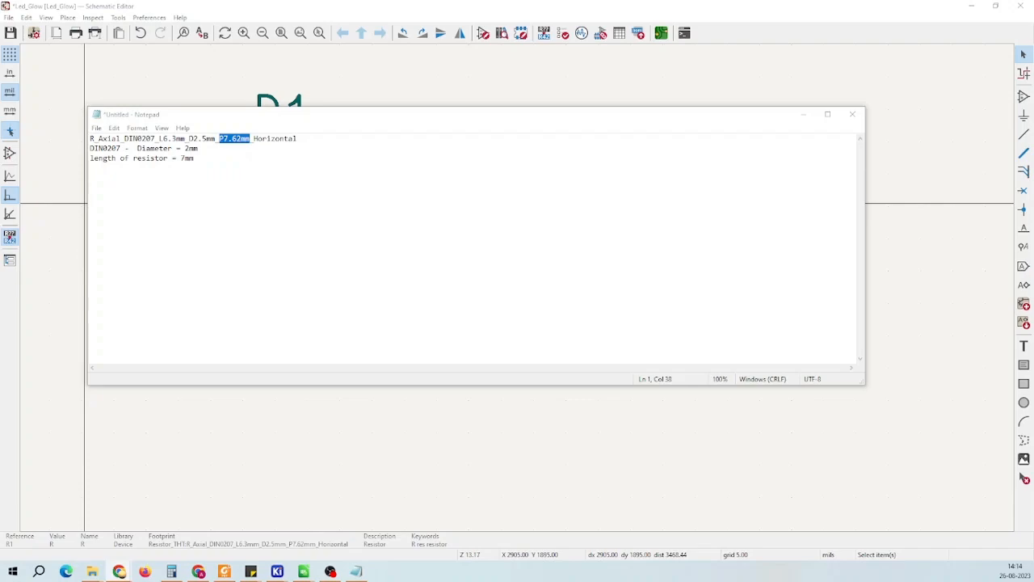
{"action": "left_click_drag", "start_coordinate": [2, 23], "coordinate": [536, 172]}
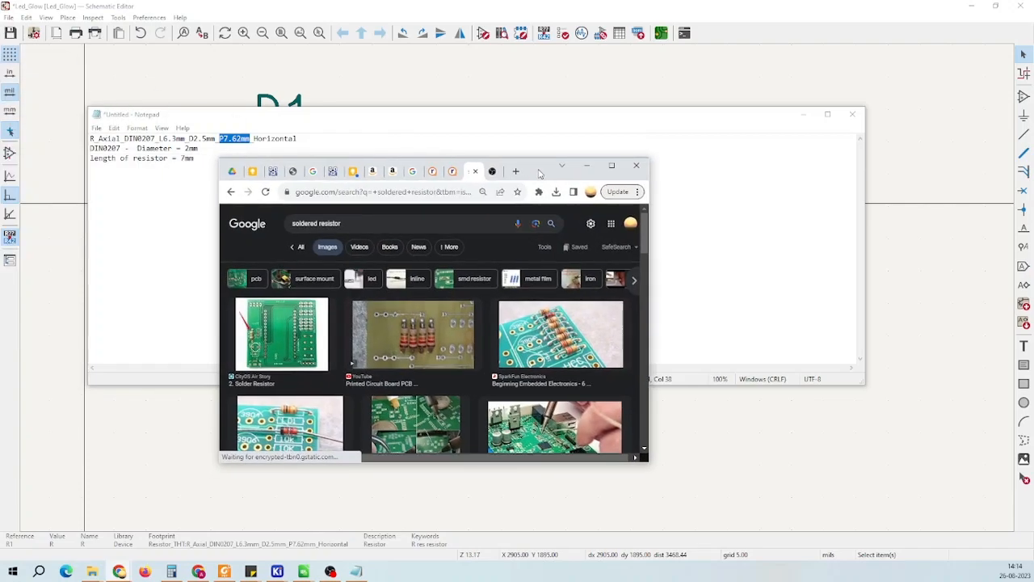
{"action": "left_click", "coordinate": [613, 167]}
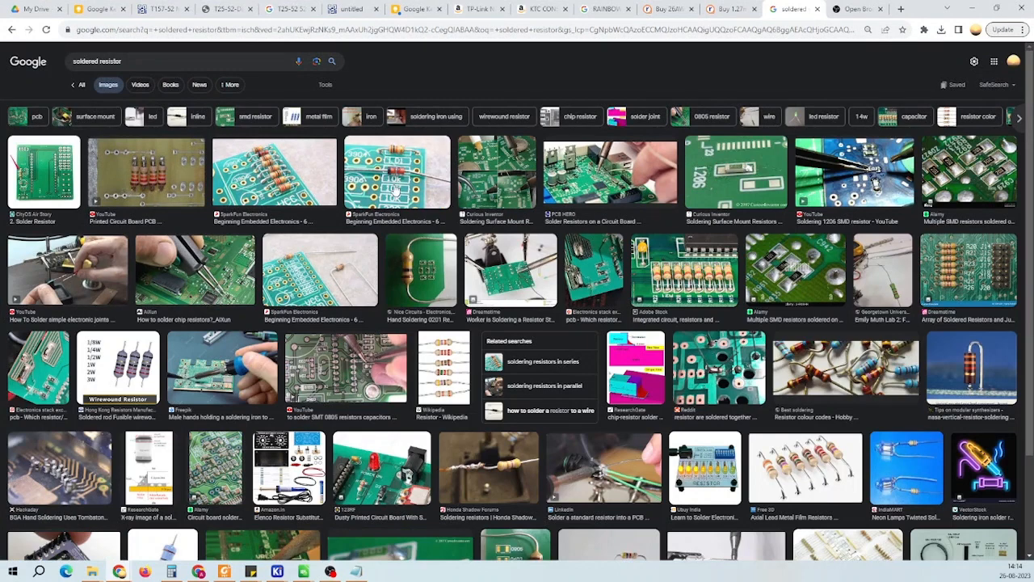
{"action": "left_click", "coordinate": [182, 174]}
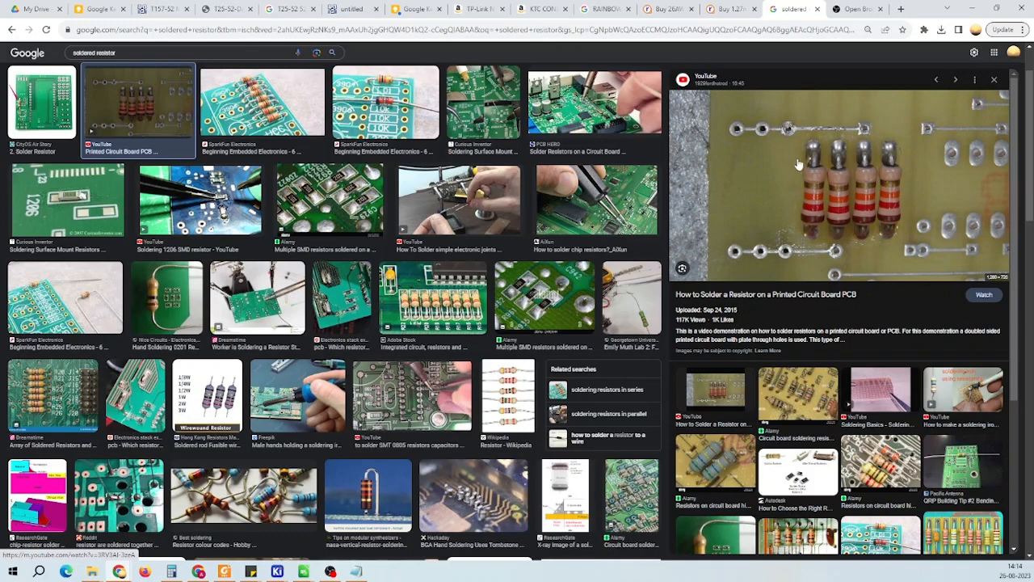
{"action": "key", "text": "alt+Tab"}
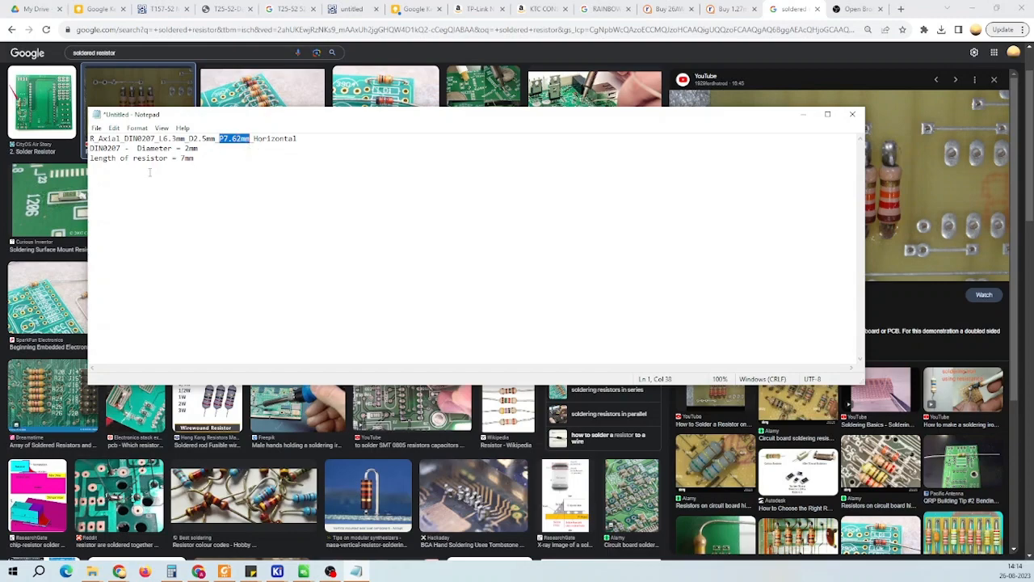
{"action": "left_click", "coordinate": [800, 115]}
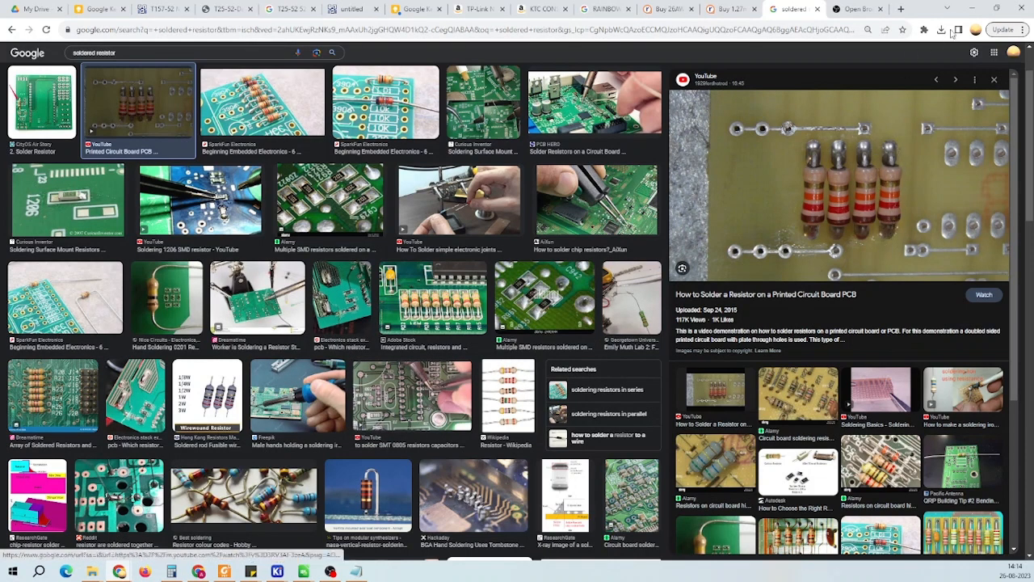
{"action": "left_click", "coordinate": [970, 8]}
Save the Led_Glow schematic with the LED and the resistor placed
{"action": "scroll", "coordinate": [469, 342], "scroll_direction": "down", "scroll_amount": 2}
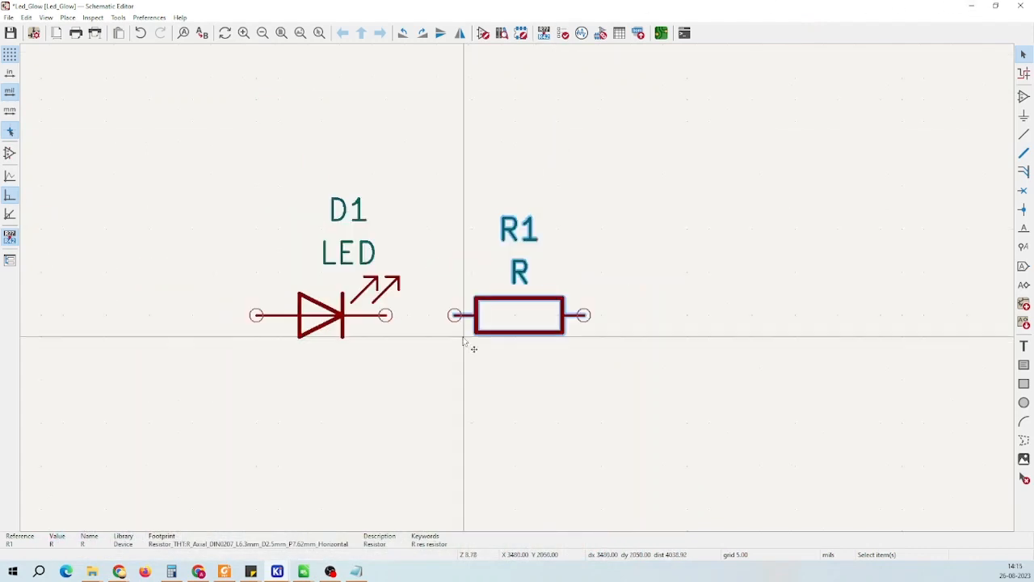
{"action": "scroll", "coordinate": [577, 324], "scroll_direction": "up", "scroll_amount": 2}
{"action": "scroll", "coordinate": [566, 320], "scroll_direction": "down", "scroll_amount": 4}
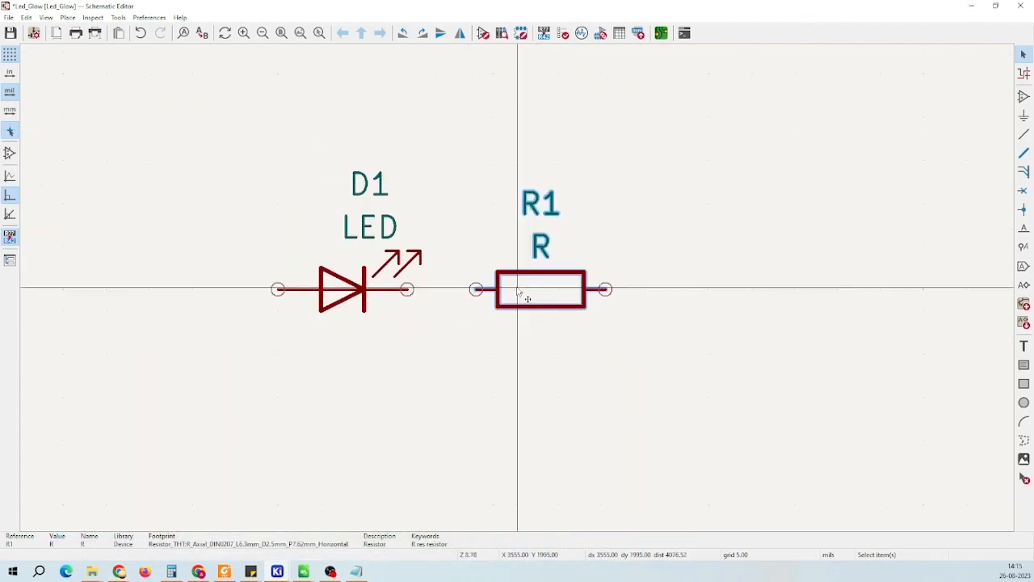
{"action": "scroll", "coordinate": [446, 270], "scroll_direction": "up", "scroll_amount": 3}
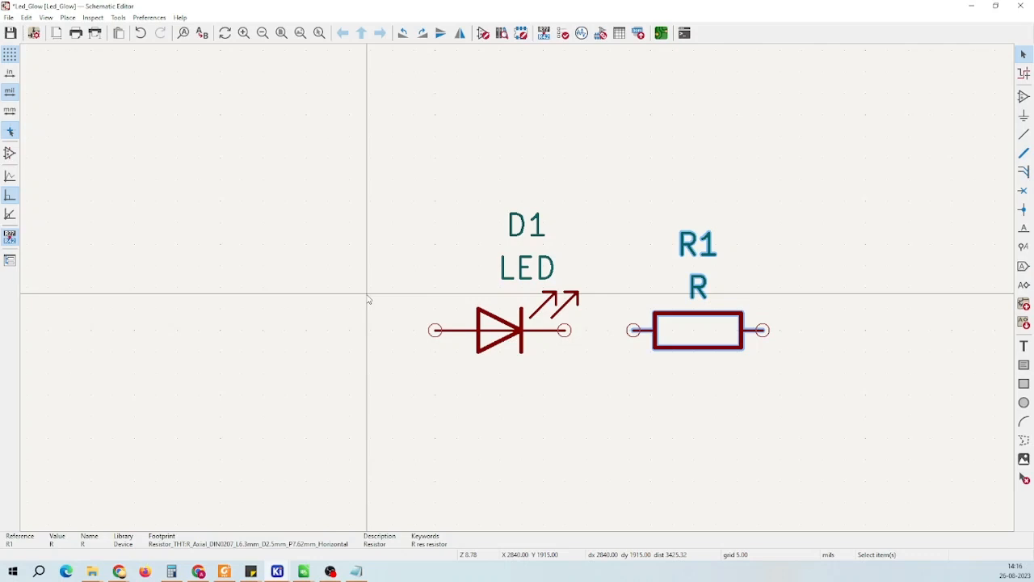
{"action": "key", "text": "ctrl+s"}
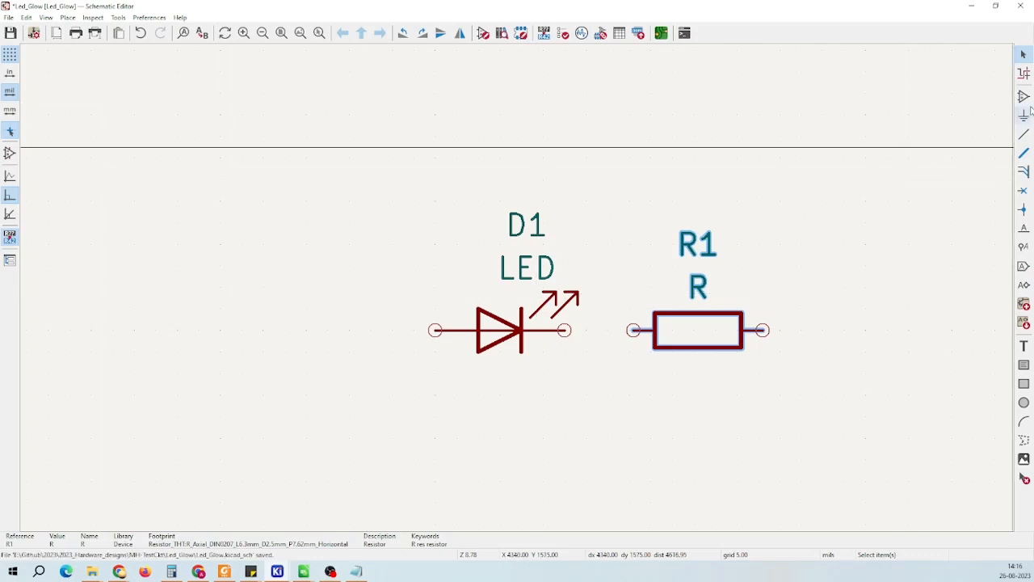
Search the symbol library for "conn" and choose the Conn_01x02_Pin connector symbol
{"action": "left_click", "coordinate": [1024, 96]}
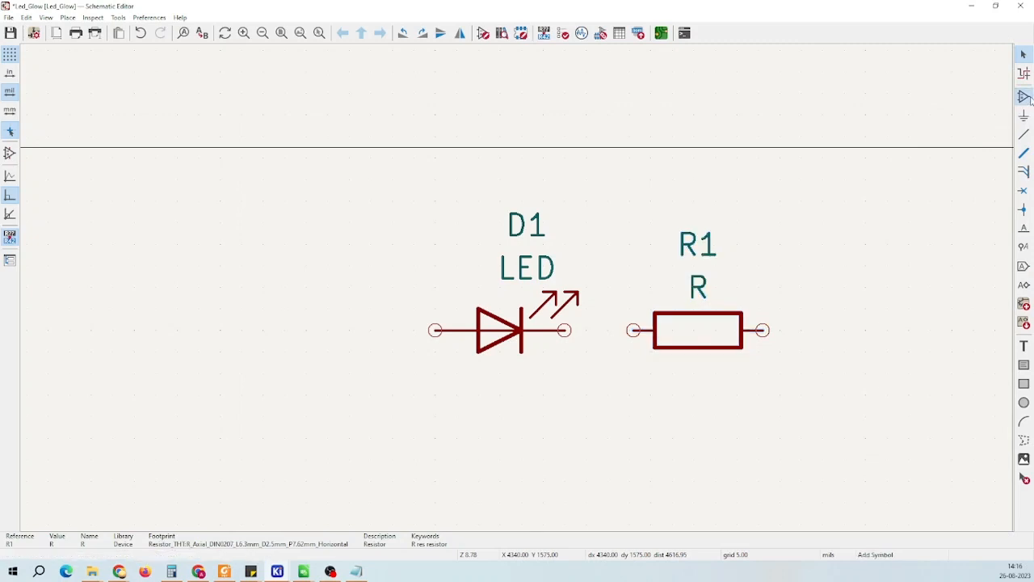
{"action": "left_click", "coordinate": [125, 79]}
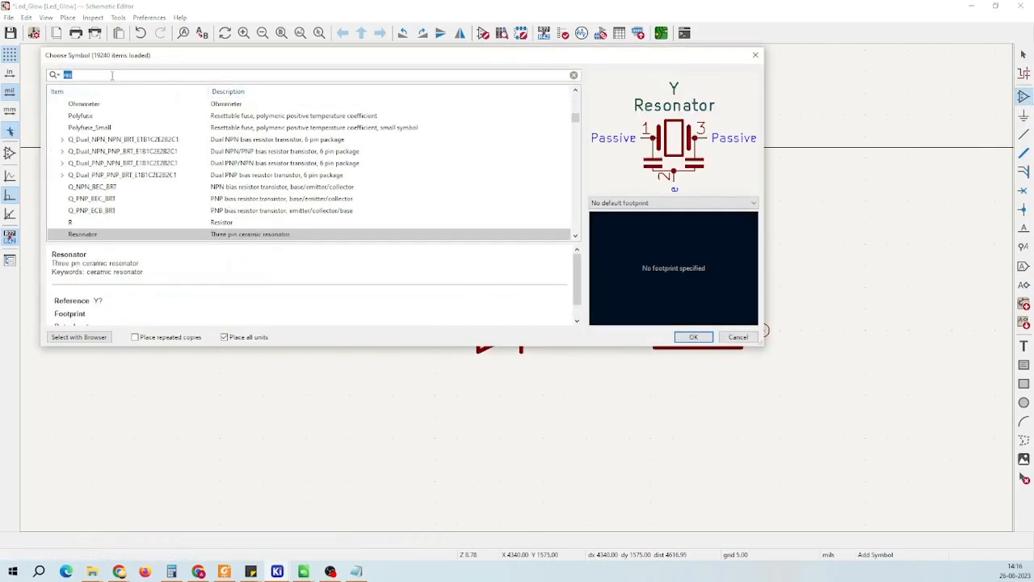
{"action": "key", "text": "BackSpace"}
{"action": "type", "text": "conn"}
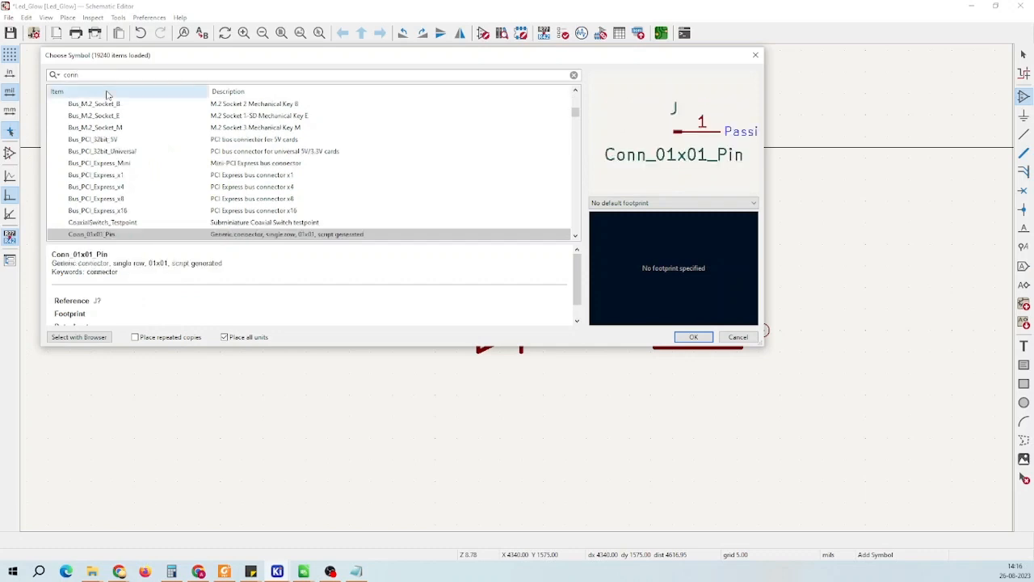
{"action": "scroll", "coordinate": [96, 173], "scroll_direction": "down", "scroll_amount": 1}
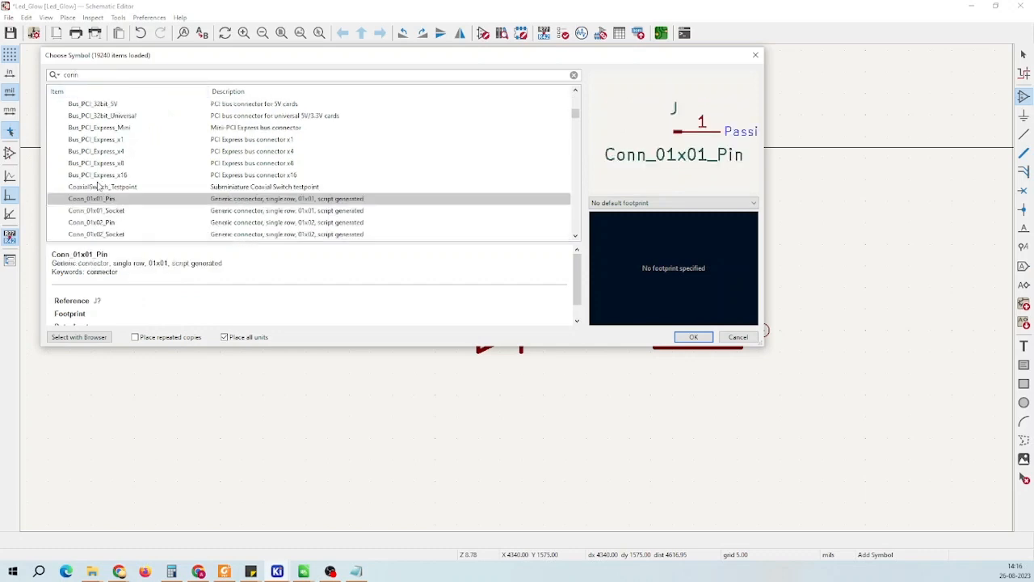
{"action": "left_click", "coordinate": [103, 224]}
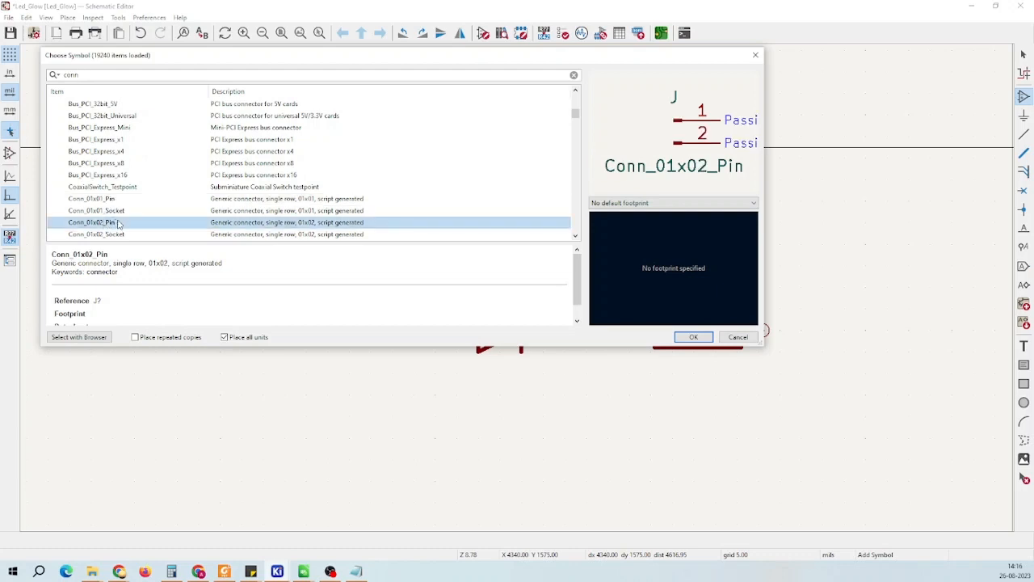
{"action": "scroll", "coordinate": [118, 223], "scroll_direction": "down", "scroll_amount": 1}
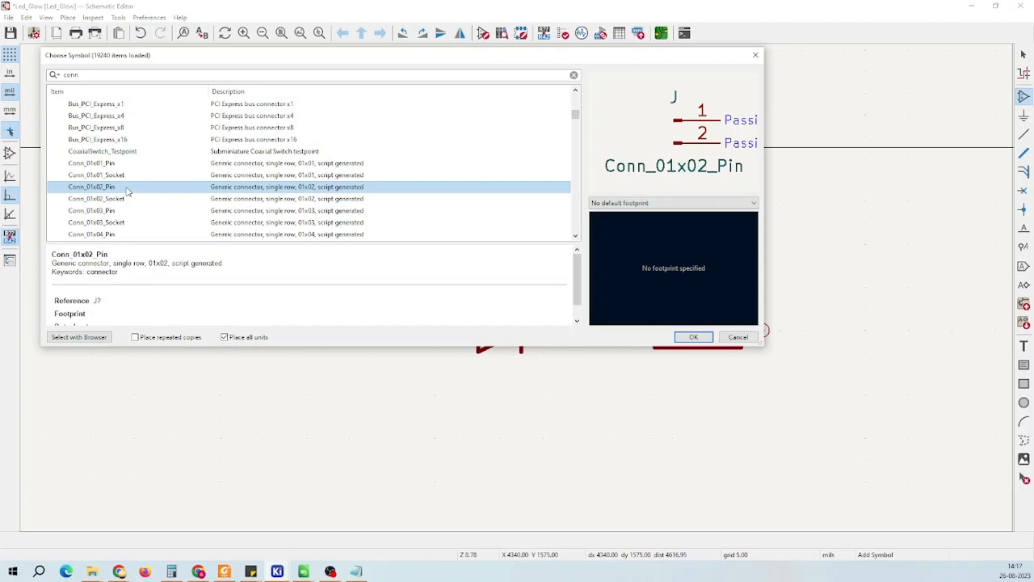
{"action": "double_click", "coordinate": [143, 191]}
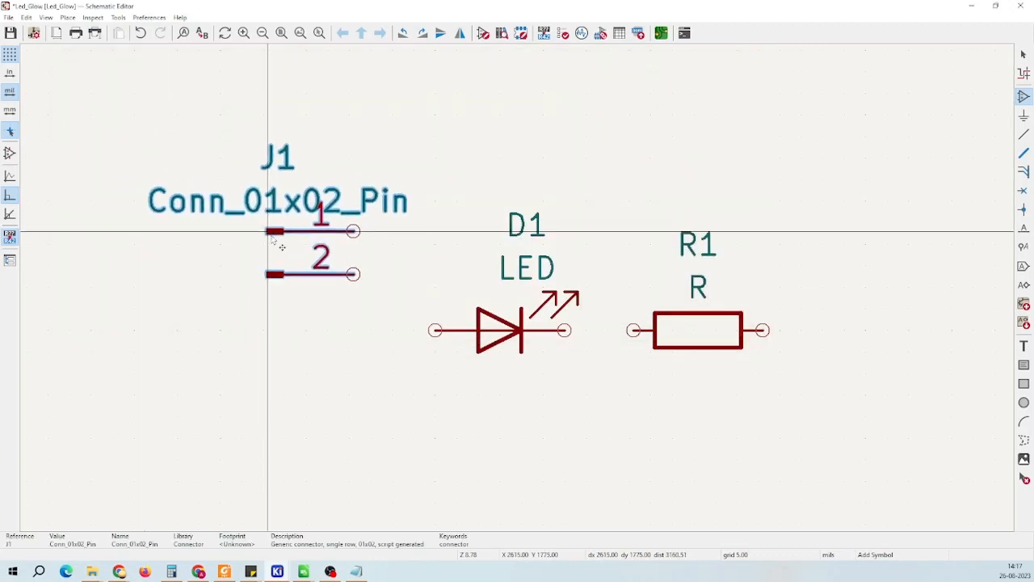
Place the two-pin connector well to the left of the LED, with its pin 1 level with the LED's pins
{"action": "scroll", "coordinate": [279, 242], "scroll_direction": "down", "scroll_amount": 2}
{"action": "scroll", "coordinate": [372, 301], "scroll_direction": "up", "scroll_amount": 4}
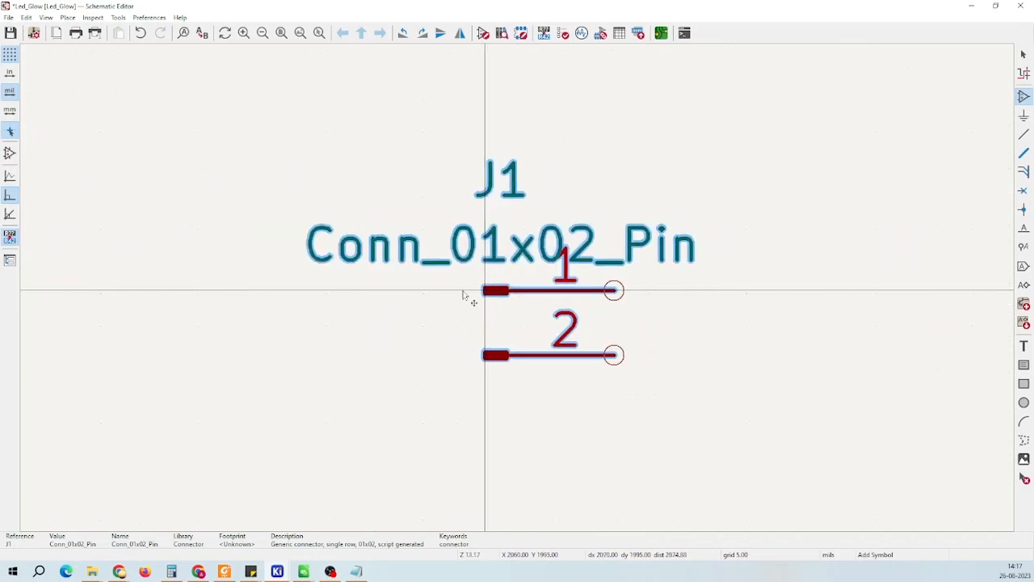
{"action": "scroll", "coordinate": [485, 291], "scroll_direction": "down", "scroll_amount": 3}
{"action": "scroll", "coordinate": [517, 290], "scroll_direction": "up", "scroll_amount": 3}
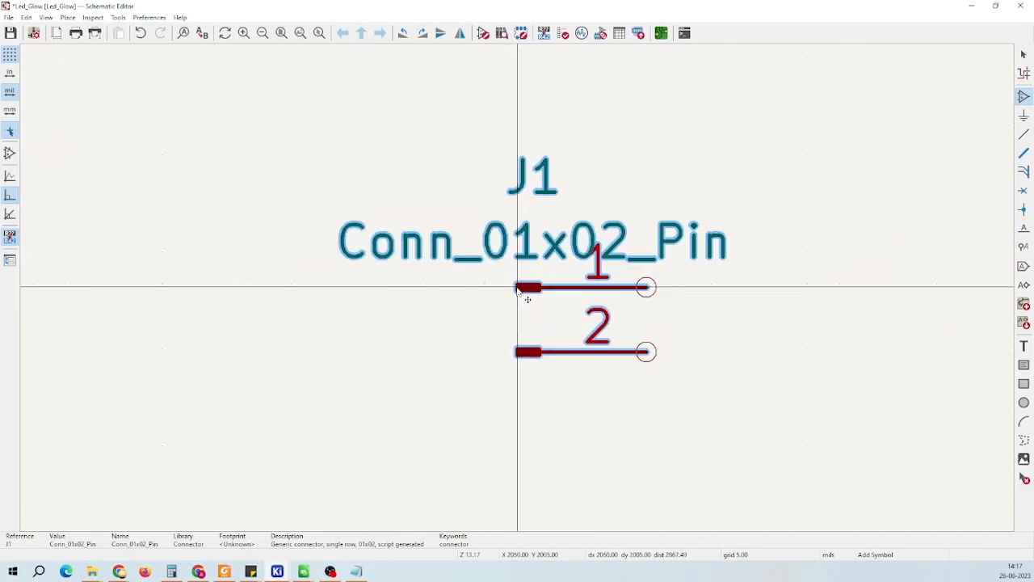
{"action": "scroll", "coordinate": [527, 299], "scroll_direction": "down", "scroll_amount": 2}
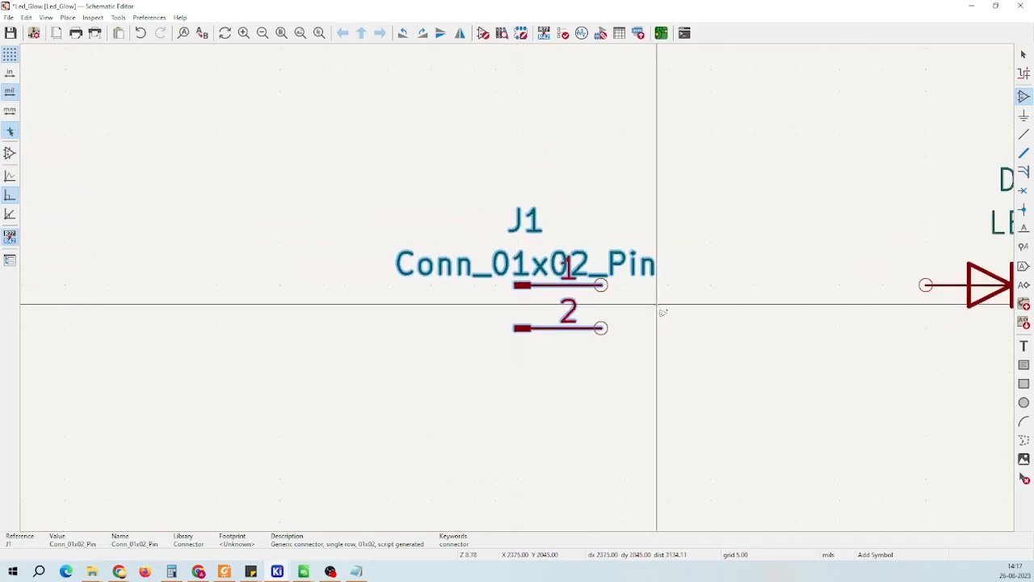
{"action": "scroll", "coordinate": [646, 300], "scroll_direction": "up", "scroll_amount": 4}
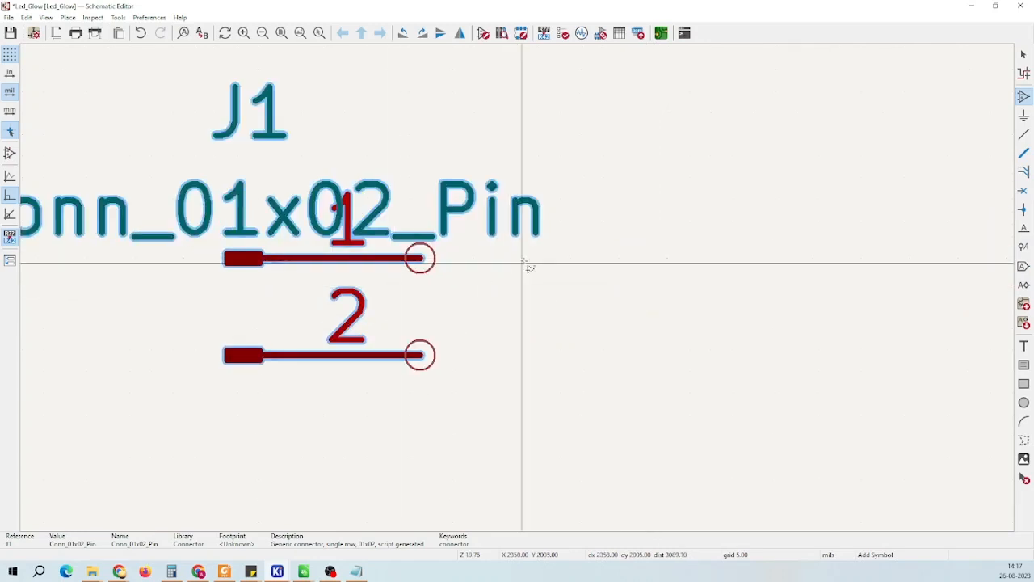
{"action": "key", "text": "Escape"}
Examine the layout of the connector, the LED and the resistor on the schematic sheet
{"action": "scroll", "coordinate": [486, 266], "scroll_direction": "down", "scroll_amount": 5}
{"action": "scroll", "coordinate": [681, 287], "scroll_direction": "up", "scroll_amount": 3}
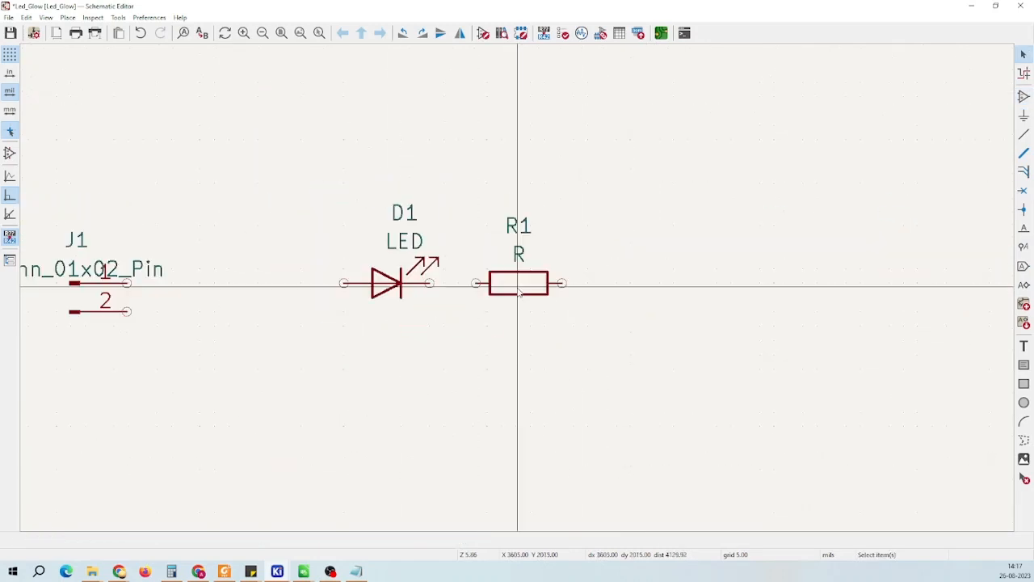
{"action": "scroll", "coordinate": [518, 292], "scroll_direction": "up", "scroll_amount": 2}
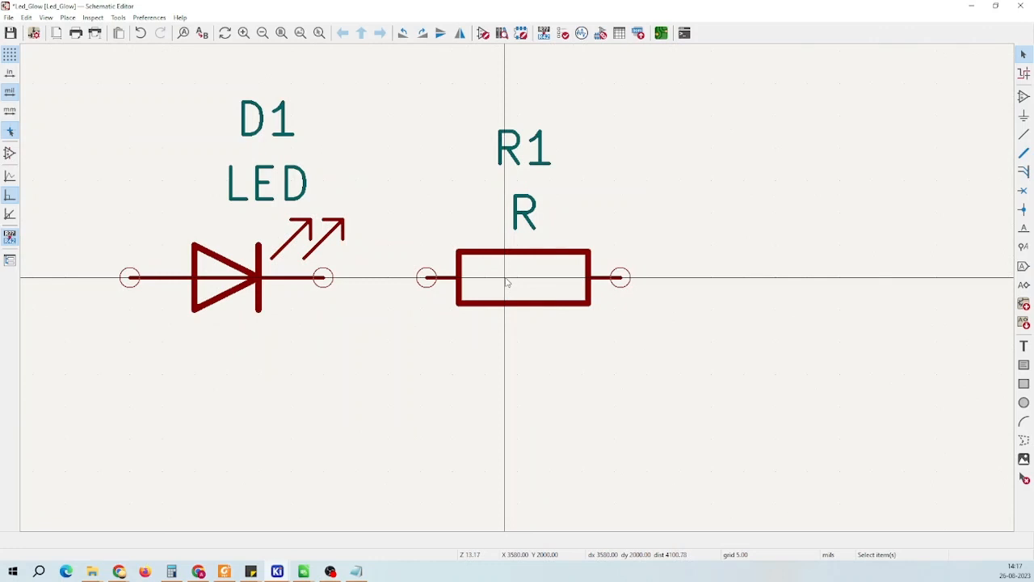
{"action": "scroll", "coordinate": [508, 282], "scroll_direction": "down", "scroll_amount": 2}
{"action": "scroll", "coordinate": [513, 282], "scroll_direction": "down", "scroll_amount": 2}
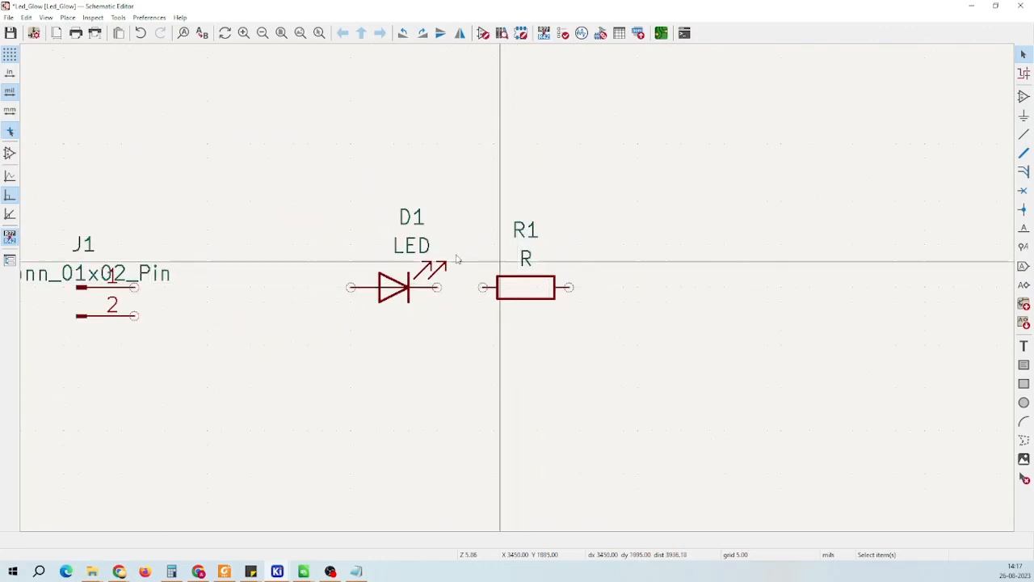
{"action": "scroll", "coordinate": [189, 270], "scroll_direction": "up", "scroll_amount": 1}
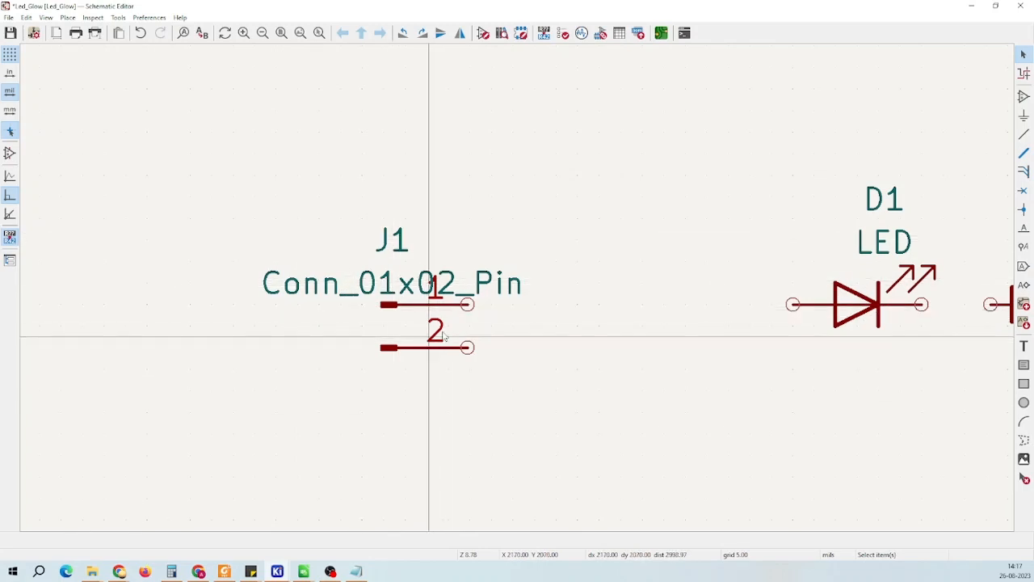
{"action": "scroll", "coordinate": [455, 301], "scroll_direction": "down", "scroll_amount": 3}
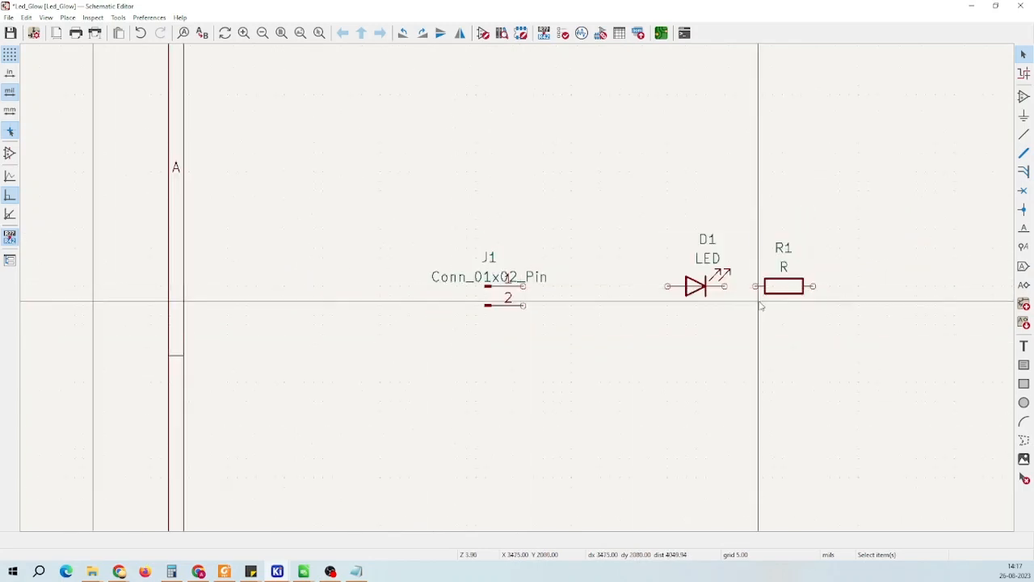
{"action": "scroll", "coordinate": [760, 304], "scroll_direction": "up", "scroll_amount": 2}
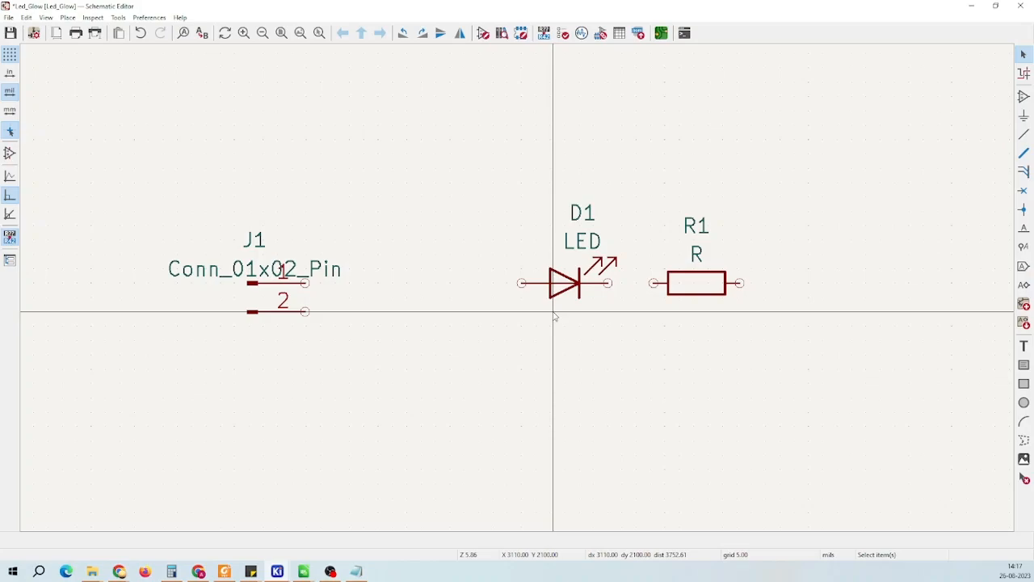
Switch to Chrome and search Google Images for "through hole omron push button"
{"action": "left_click", "coordinate": [198, 571]}
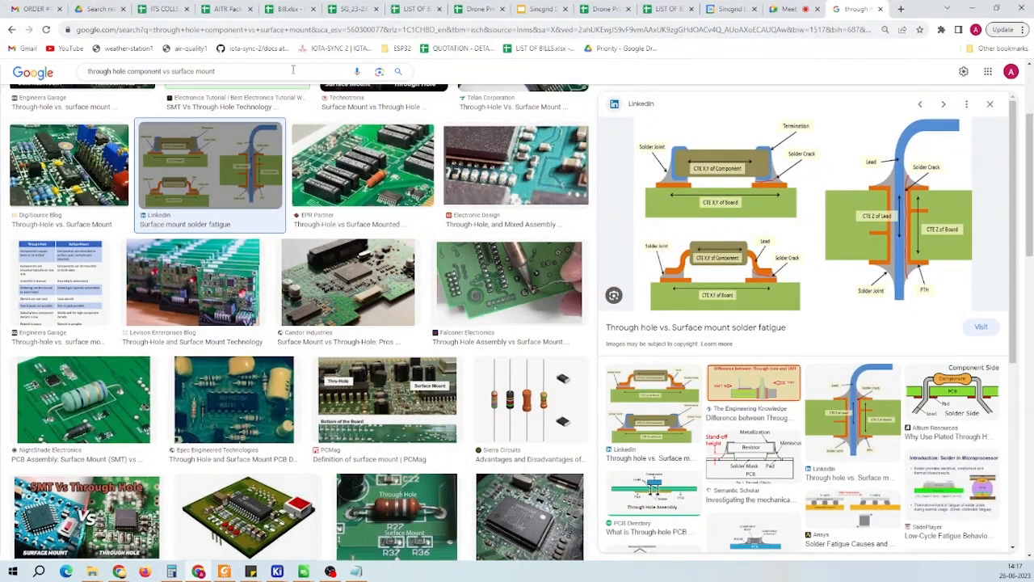
{"action": "left_click_drag", "start_coordinate": [293, 72], "coordinate": [11, 71]}
{"action": "key", "text": "Right"}
{"action": "key", "text": "BackSpace"}
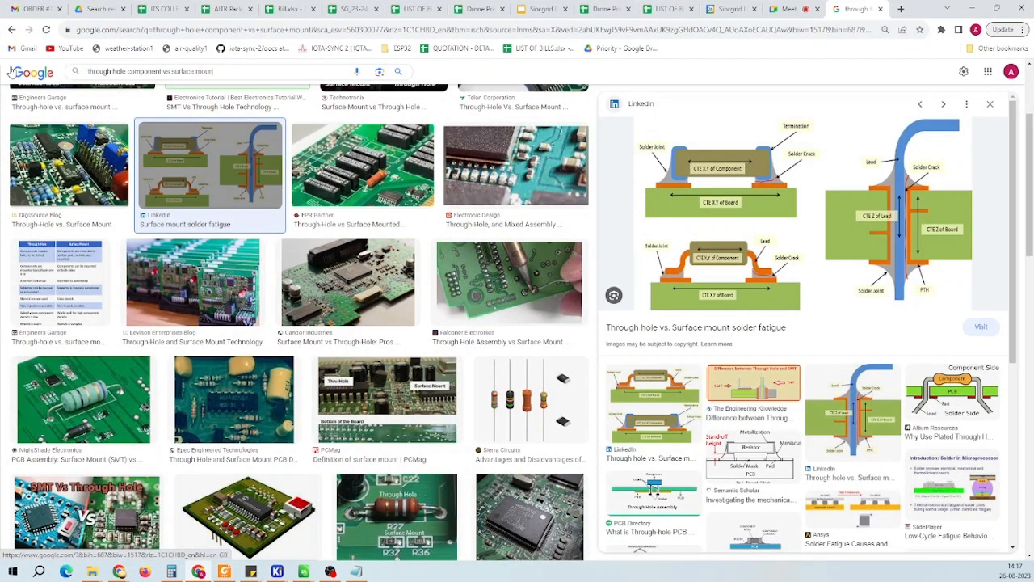
{"action": "key", "text": "BackSpace"}
{"action": "key", "text": "BackSpace"}
{"action": "key", "text": "BackSpace"}
{"action": "key", "text": "BackSpace"}
{"action": "key", "text": "BackSpace"}
{"action": "key", "text": "BackSpace"}
{"action": "key", "text": "BackSpace"}
{"action": "key", "text": "BackSpace"}
{"action": "key", "text": "BackSpace"}
{"action": "key", "text": "BackSpace"}
{"action": "key", "text": "BackSpace"}
{"action": "key", "text": "BackSpace"}
{"action": "key", "text": "BackSpace"}
{"action": "key", "text": "BackSpace"}
{"action": "key", "text": "BackSpace"}
{"action": "key", "text": "BackSpace"}
{"action": "key", "text": "BackSpace"}
{"action": "key", "text": "BackSpace"}
{"action": "key", "text": "BackSpace"}
{"action": "key", "text": "BackSpace"}
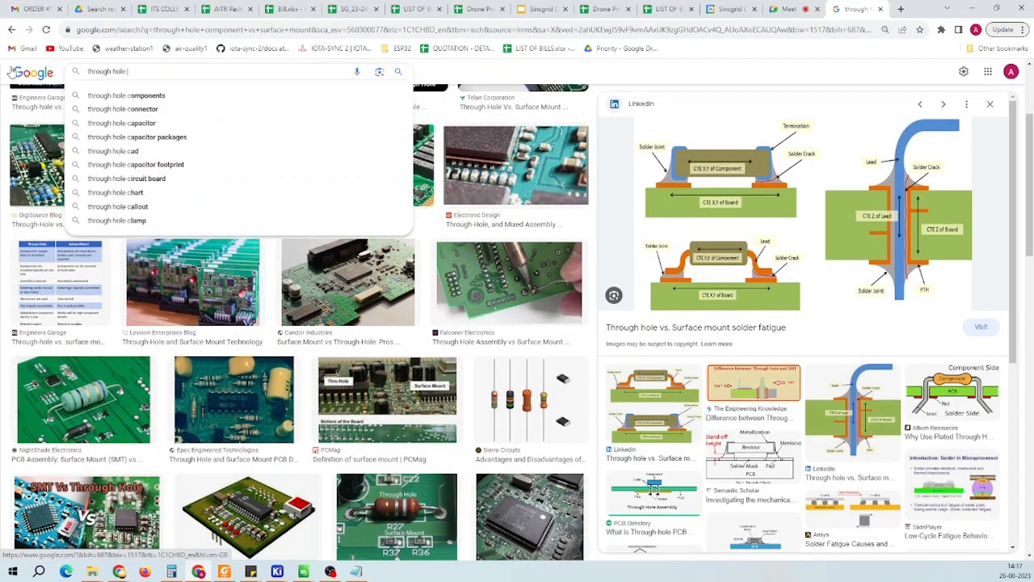
{"action": "type", "text": "omron p"}
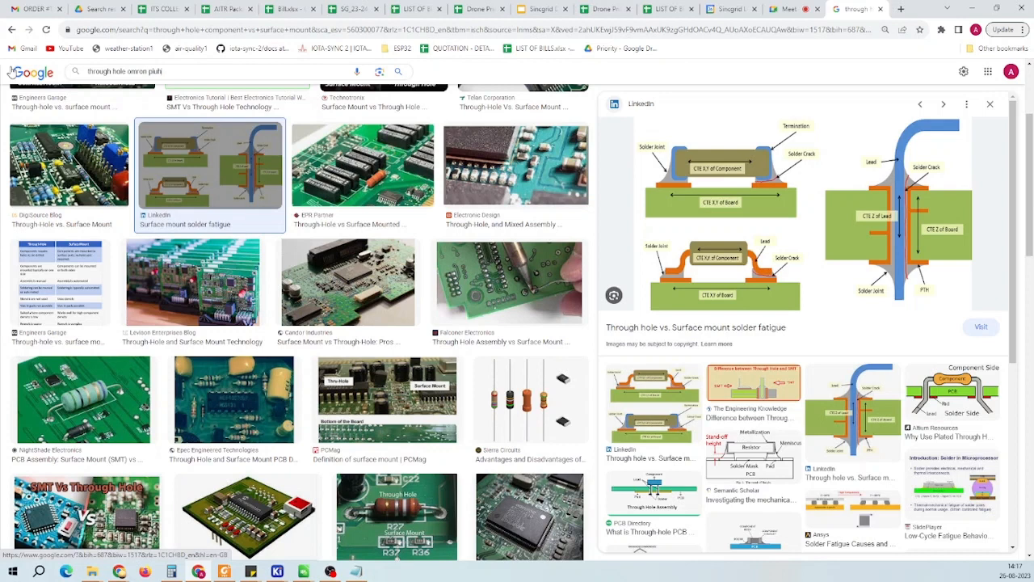
{"action": "type", "text": "ush buttpn"}
{"action": "key", "text": "BackSpace"}
{"action": "key", "text": "BackSpace"}
{"action": "type", "text": "on"}
{"action": "key", "text": "Return"}
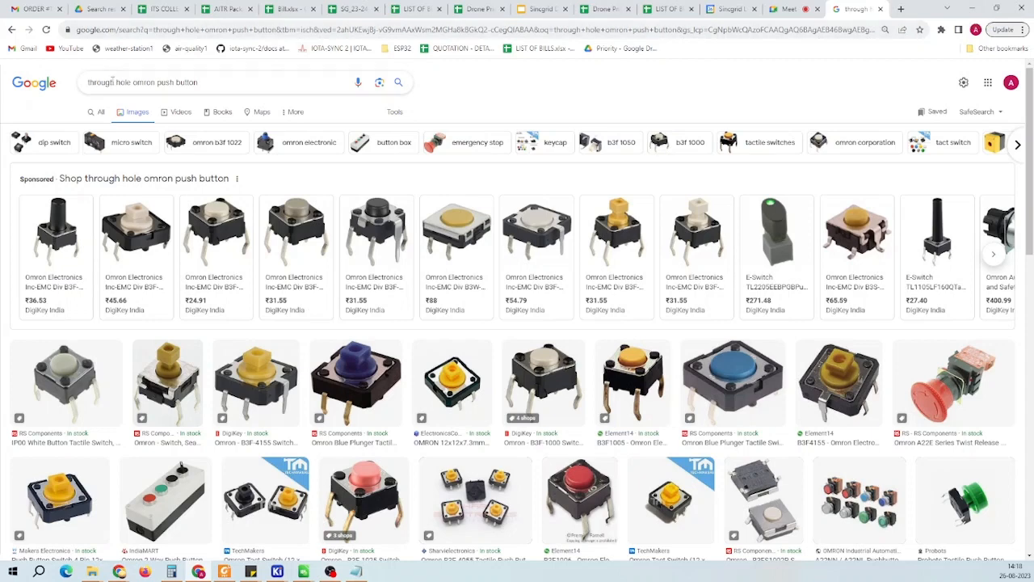
Search the images for "through hole slide switch" and open the C & K SPDT slide switch picture from RS
{"action": "left_click_drag", "start_coordinate": [138, 83], "coordinate": [211, 83]}
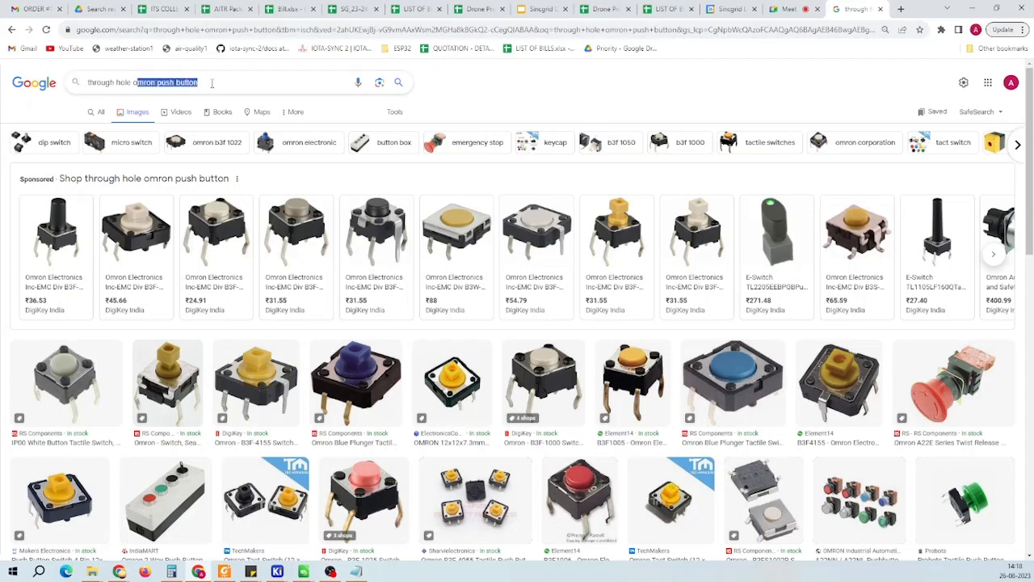
{"action": "key", "text": "BackSpace"}
{"action": "key", "text": "BackSpace"}
{"action": "type", "text": "slide sw"}
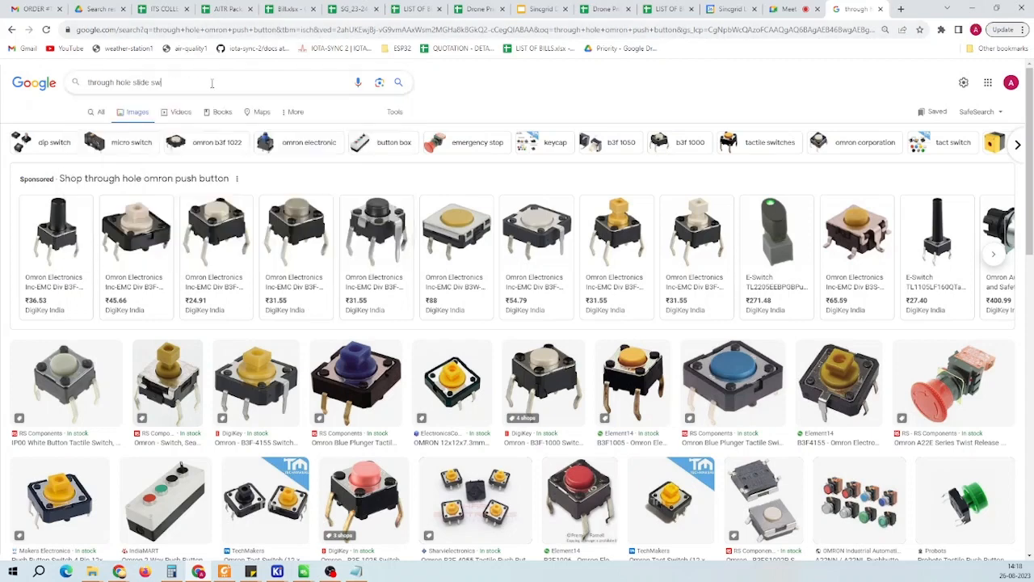
{"action": "type", "text": "itch"}
{"action": "key", "text": "Return"}
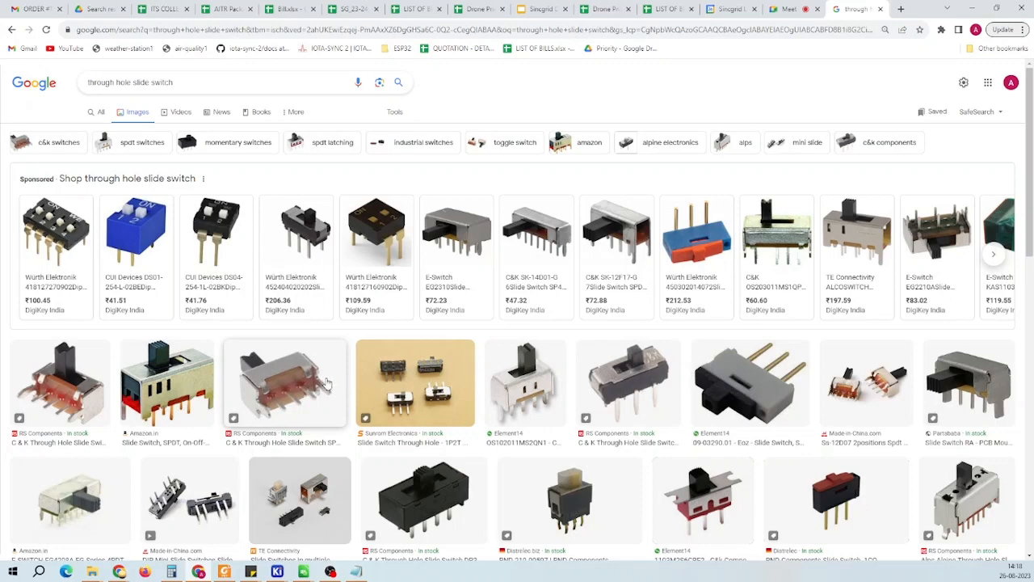
{"action": "left_click", "coordinate": [284, 400]}
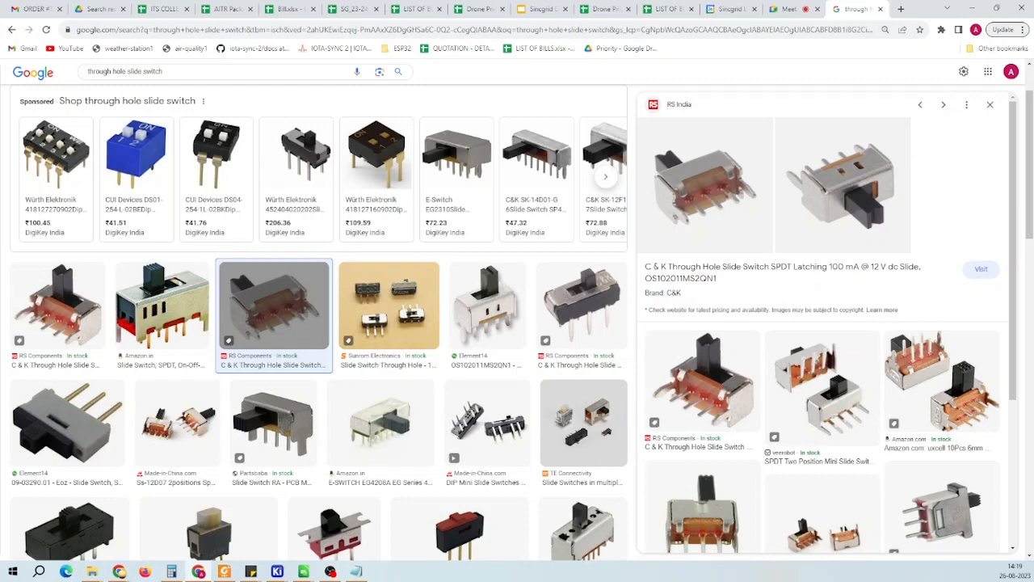
Compare the slide switch images with the schematic, then revisit the Omron push button image results before returning to the Schematic Editor
{"action": "key", "text": "alt+Tab"}
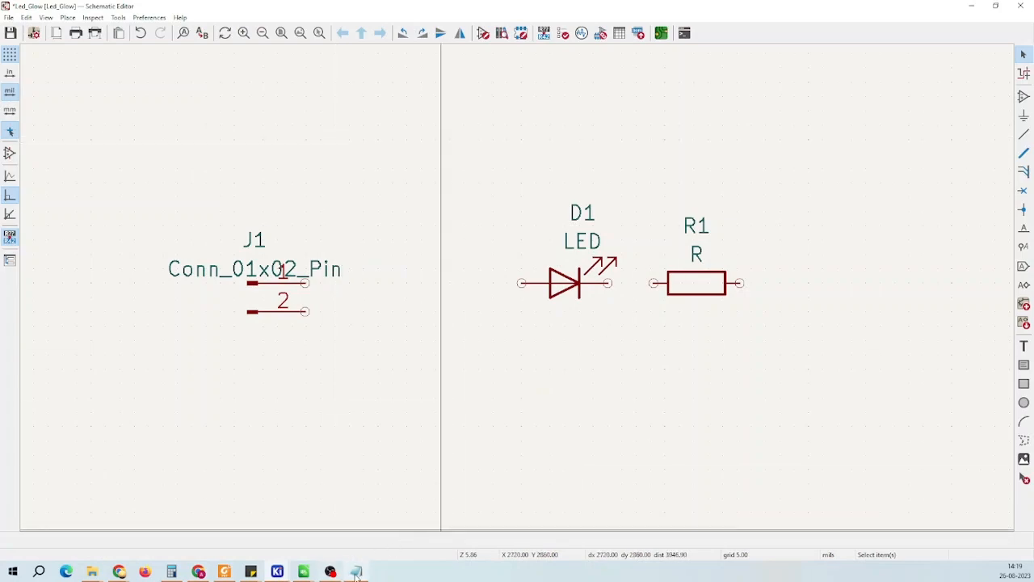
{"action": "key", "text": "alt+Tab"}
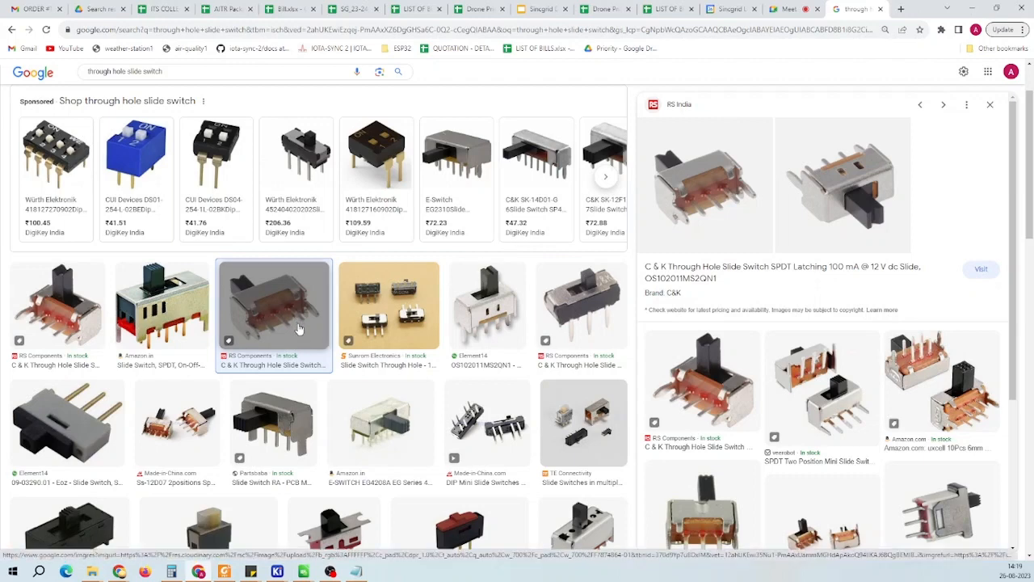
{"action": "left_click", "coordinate": [11, 30]}
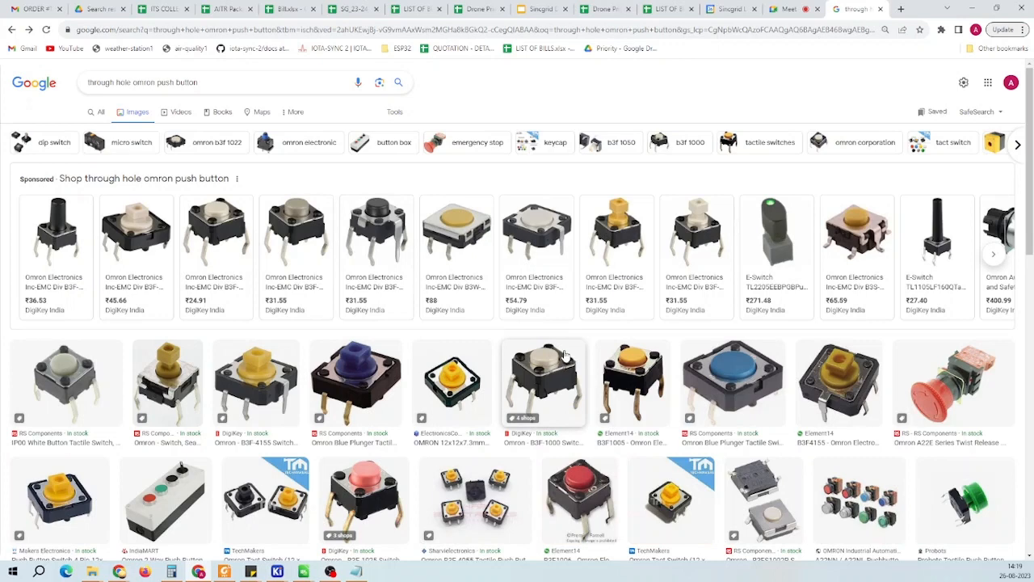
{"action": "left_click", "coordinate": [972, 8]}
Start adding another symbol to the schematic and search the symbol library for "button"
{"action": "scroll", "coordinate": [526, 287], "scroll_direction": "up", "scroll_amount": 2}
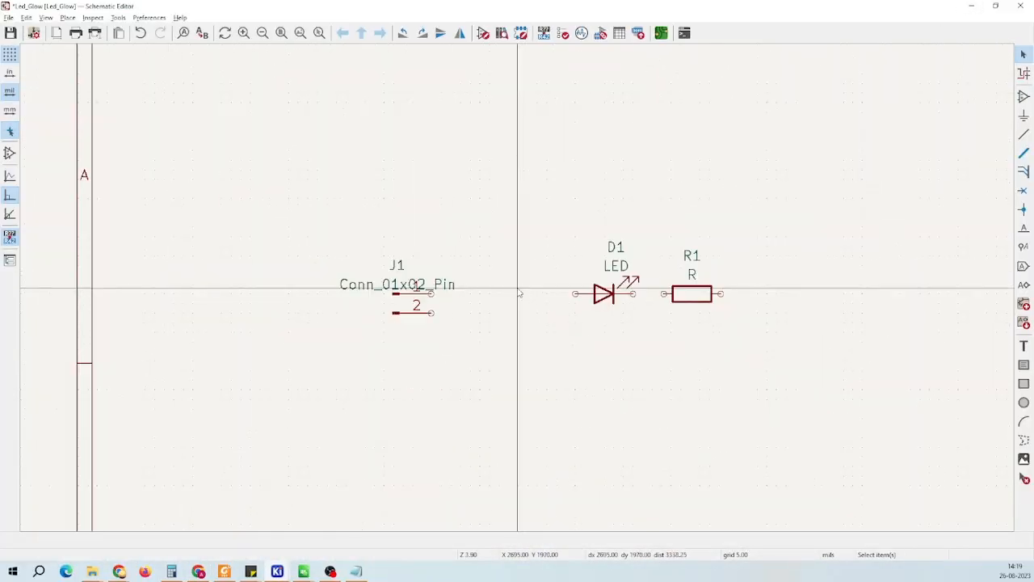
{"action": "scroll", "coordinate": [520, 293], "scroll_direction": "up", "scroll_amount": 1}
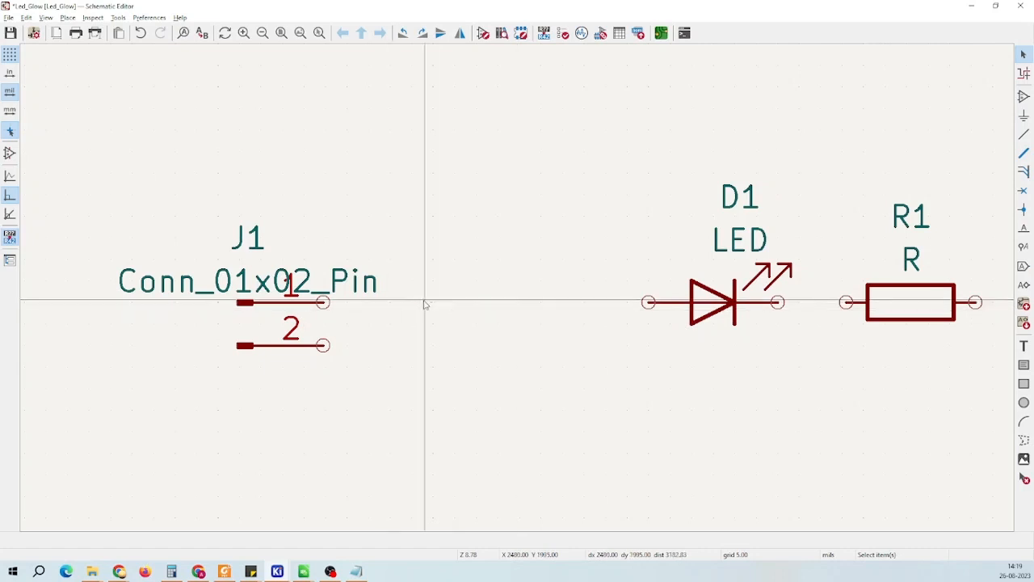
{"action": "key", "text": "a"}
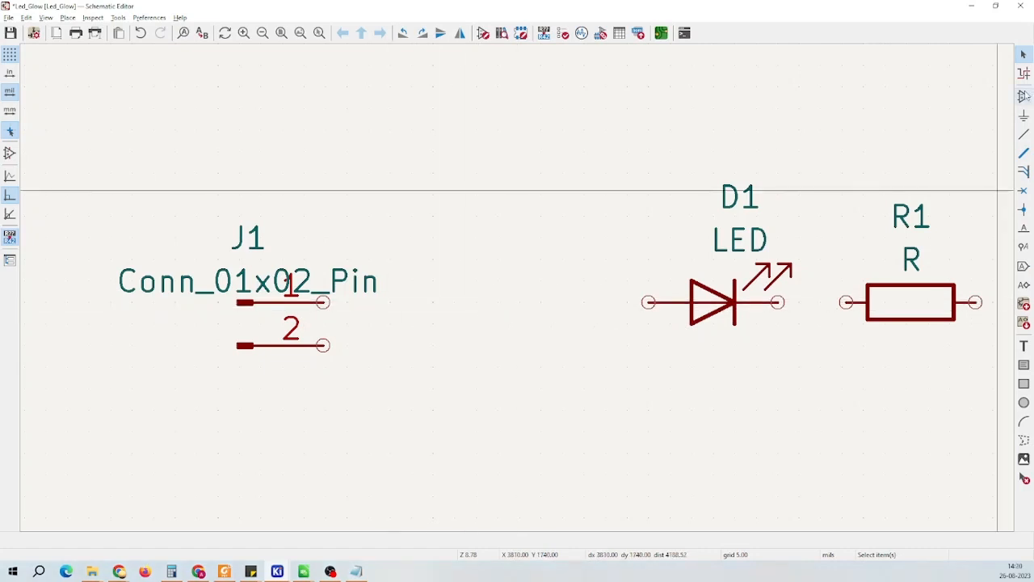
{"action": "left_click", "coordinate": [527, 208]}
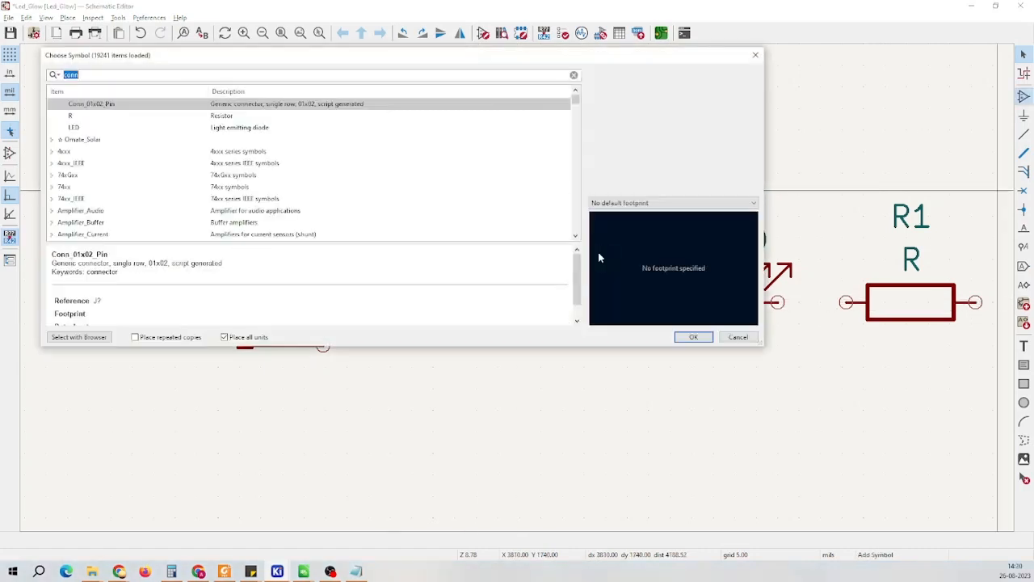
{"action": "type", "text": "button"}
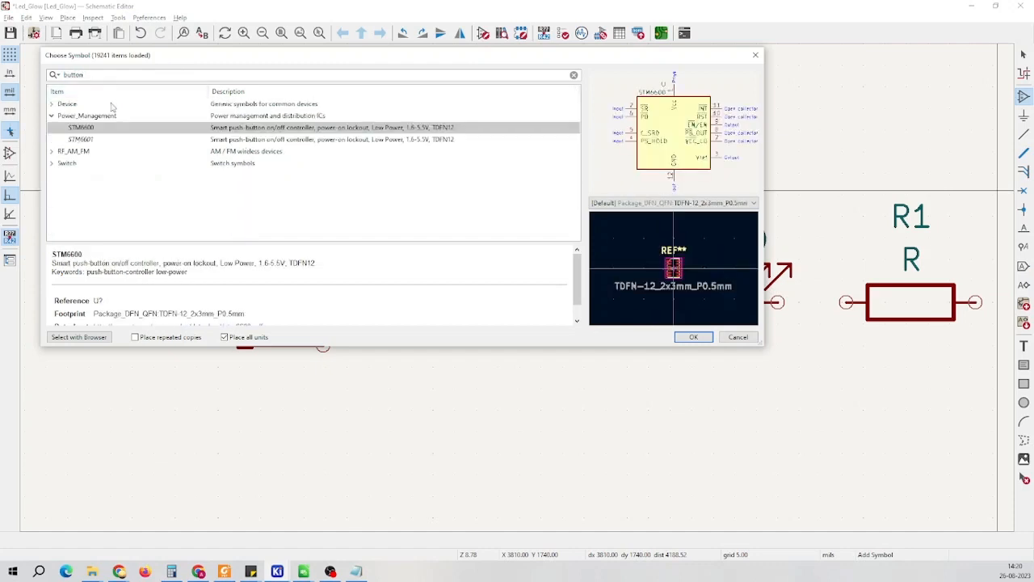
Look through the Device and Switch libraries in the "button" results for a suitable push button symbol
{"action": "left_click", "coordinate": [51, 104]}
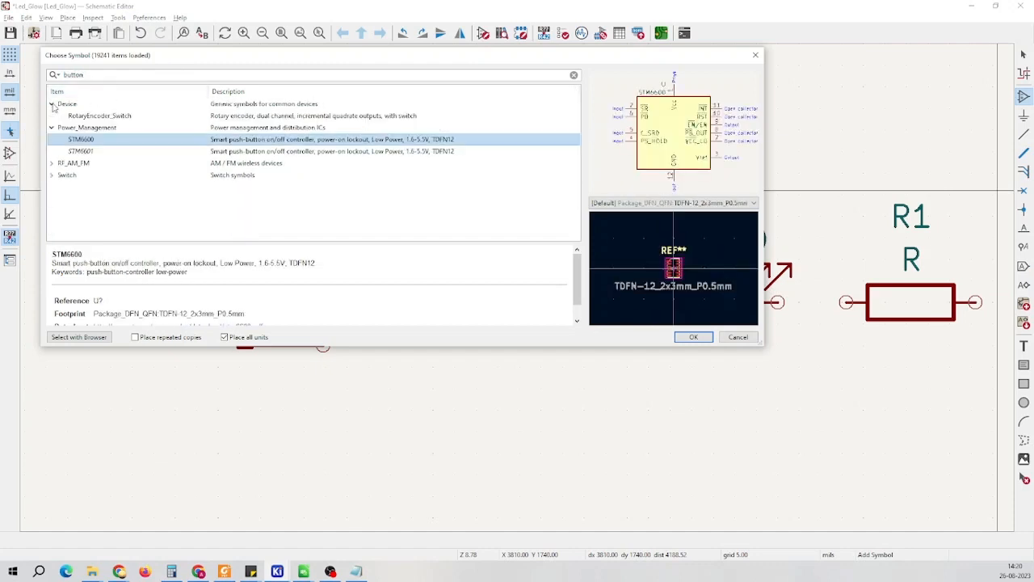
{"action": "left_click", "coordinate": [52, 104]}
{"action": "left_click", "coordinate": [52, 163]}
{"action": "scroll", "coordinate": [65, 169], "scroll_direction": "down", "scroll_amount": 3}
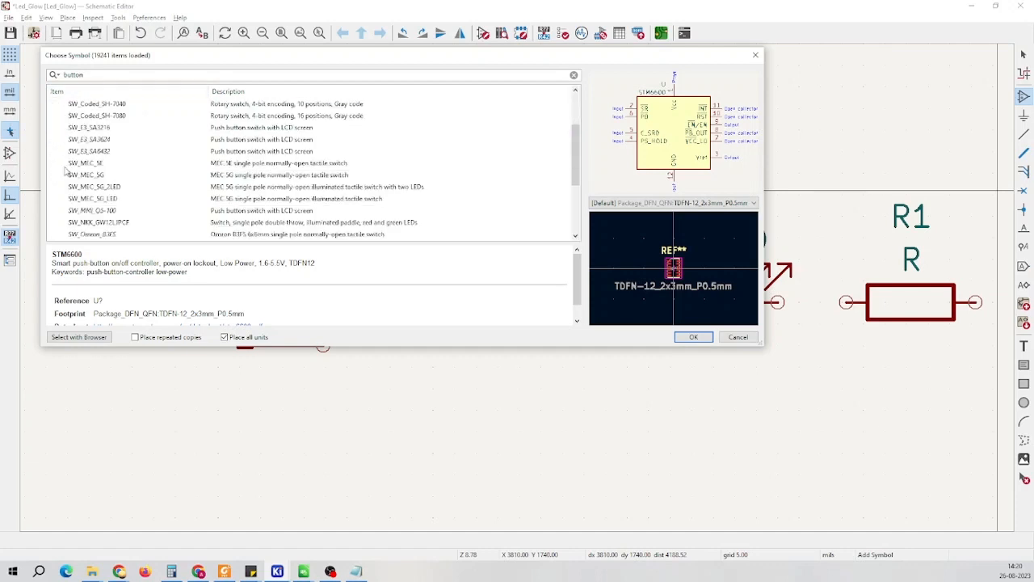
{"action": "scroll", "coordinate": [65, 170], "scroll_direction": "down", "scroll_amount": 1}
{"action": "scroll", "coordinate": [112, 147], "scroll_direction": "up", "scroll_amount": 2}
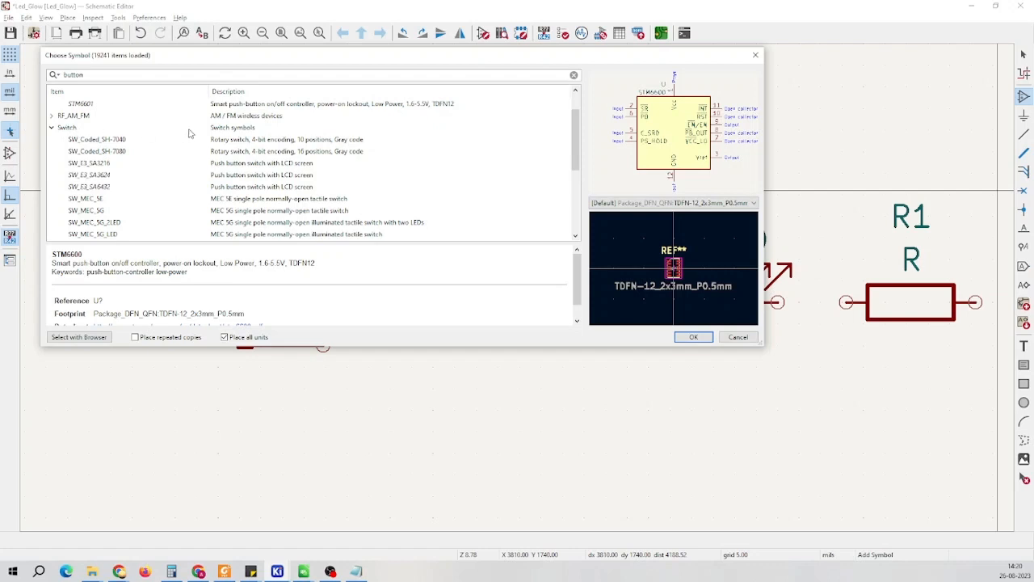
{"action": "scroll", "coordinate": [113, 140], "scroll_direction": "down", "scroll_amount": 1}
{"action": "scroll", "coordinate": [86, 137], "scroll_direction": "up", "scroll_amount": 1}
{"action": "scroll", "coordinate": [93, 141], "scroll_direction": "down", "scroll_amount": 3}
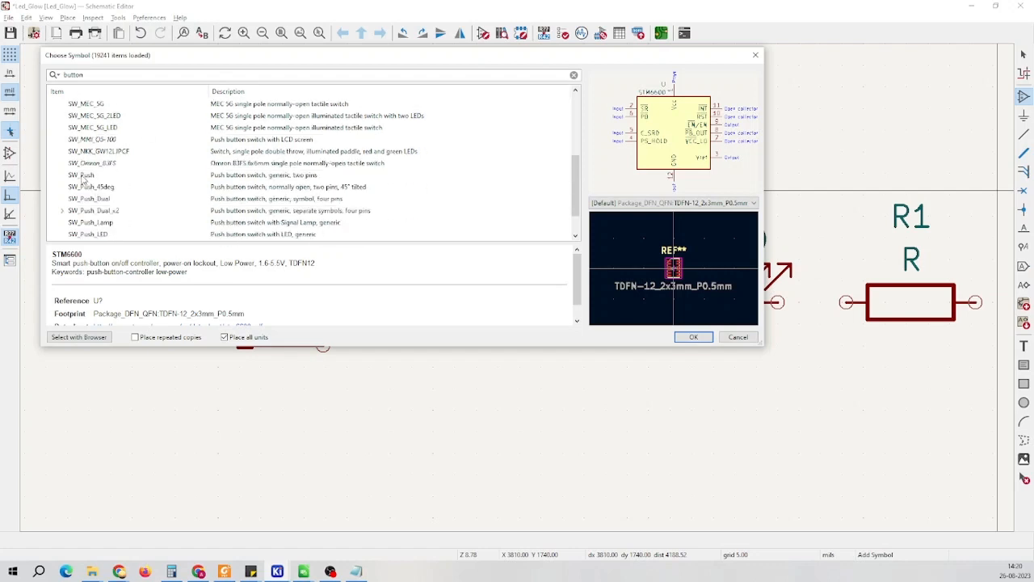
Preview the SW_Omron_B3FS symbol with its SW_SPST_Omron_B3FS-100xP, 101xP and 105xP footprints
{"action": "left_click", "coordinate": [87, 163]}
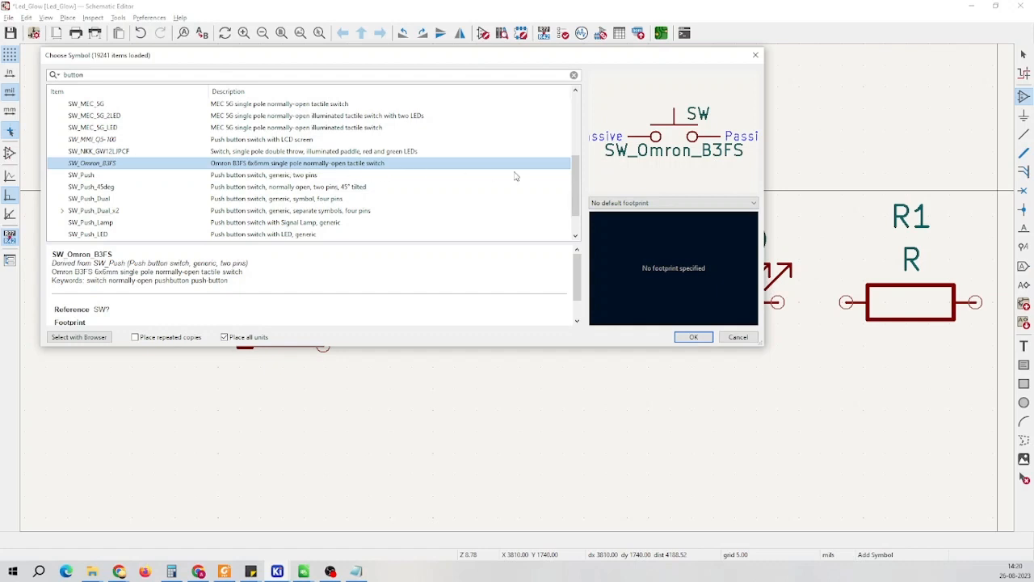
{"action": "left_click", "coordinate": [605, 203]}
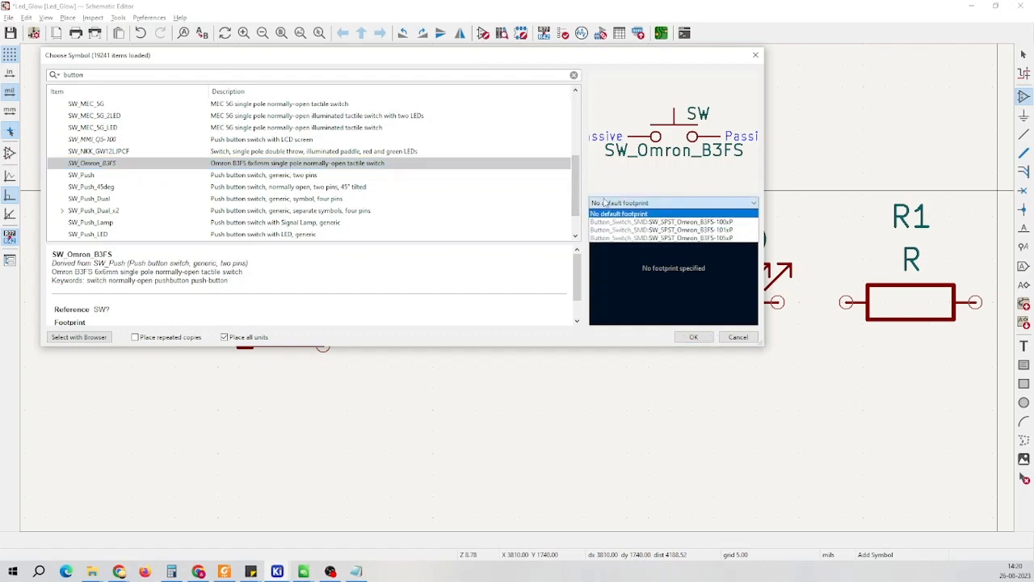
{"action": "left_click", "coordinate": [677, 221]}
{"action": "left_click", "coordinate": [679, 203]}
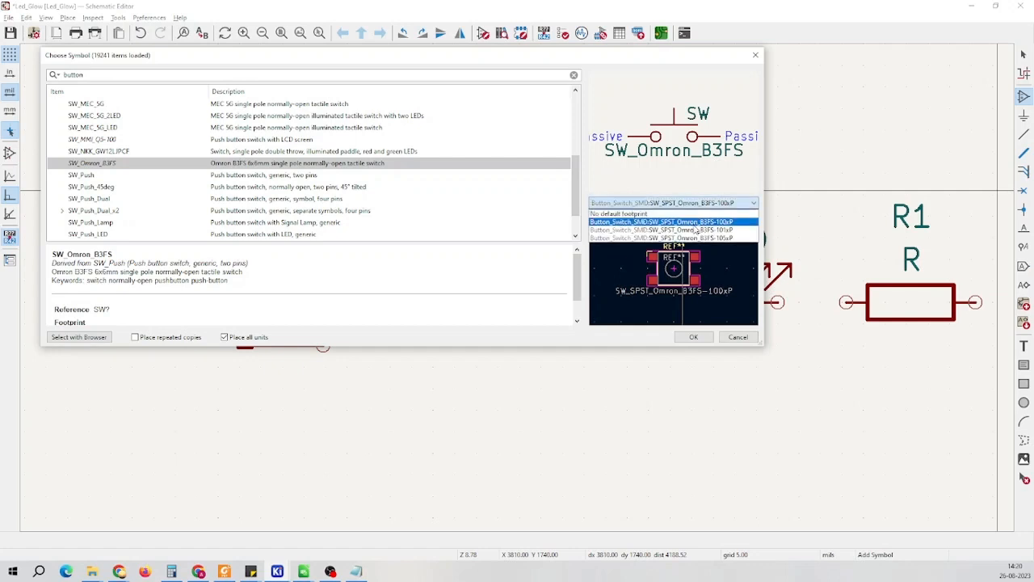
{"action": "left_click", "coordinate": [692, 230]}
{"action": "left_click", "coordinate": [679, 203]}
{"action": "left_click", "coordinate": [679, 239]}
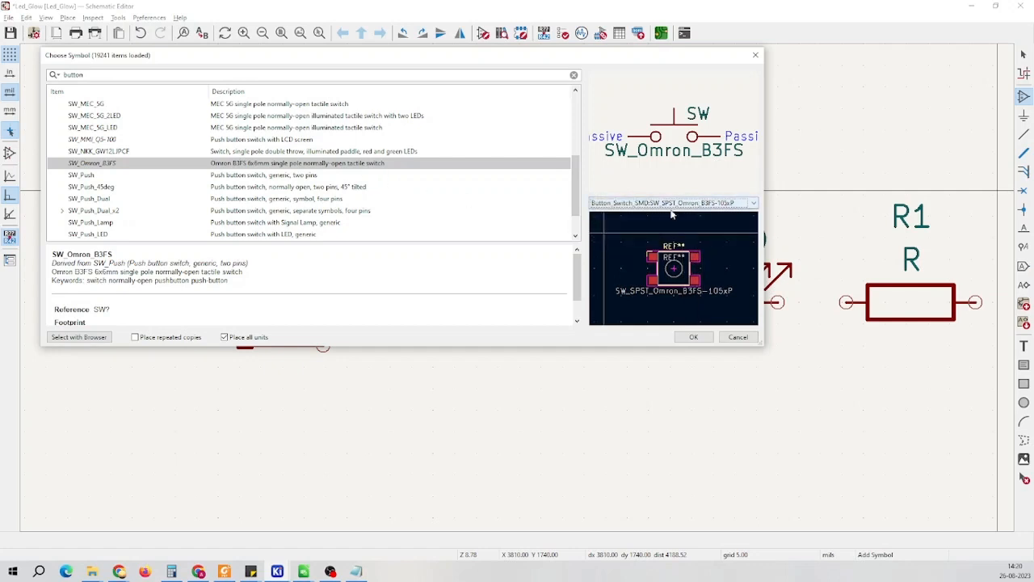
Preview the two-pin SW_Push symbol, then choose the four-pin SW_Push_Dual symbol for placement
{"action": "left_click", "coordinate": [84, 176]}
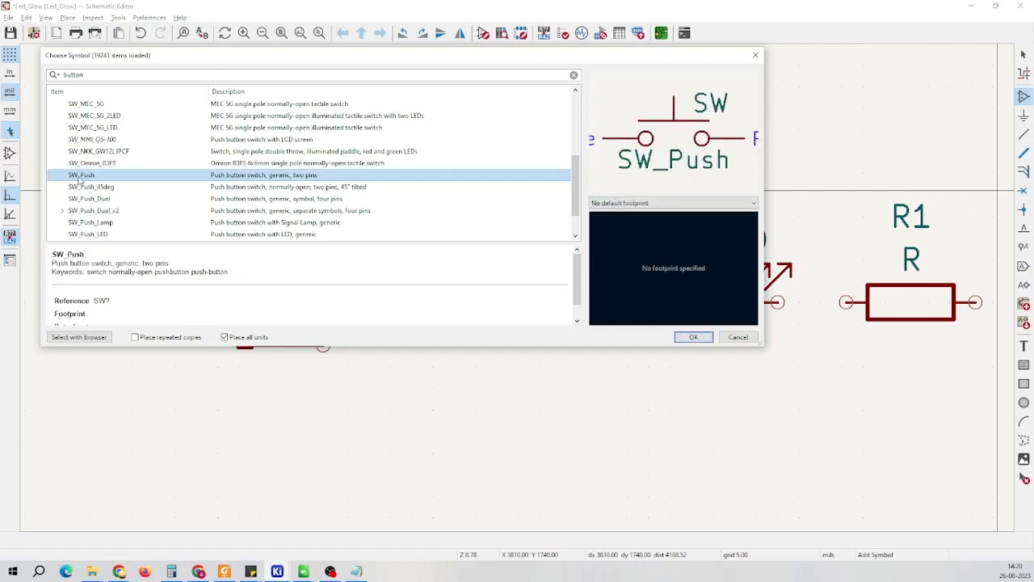
{"action": "left_click", "coordinate": [156, 200]}
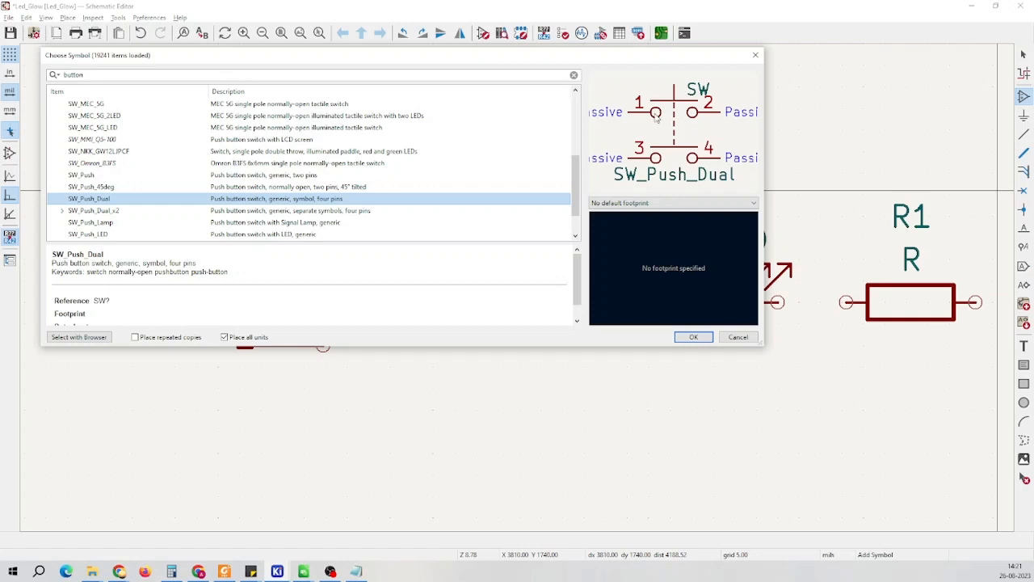
{"action": "left_click", "coordinate": [657, 204]}
{"action": "left_click", "coordinate": [657, 208]}
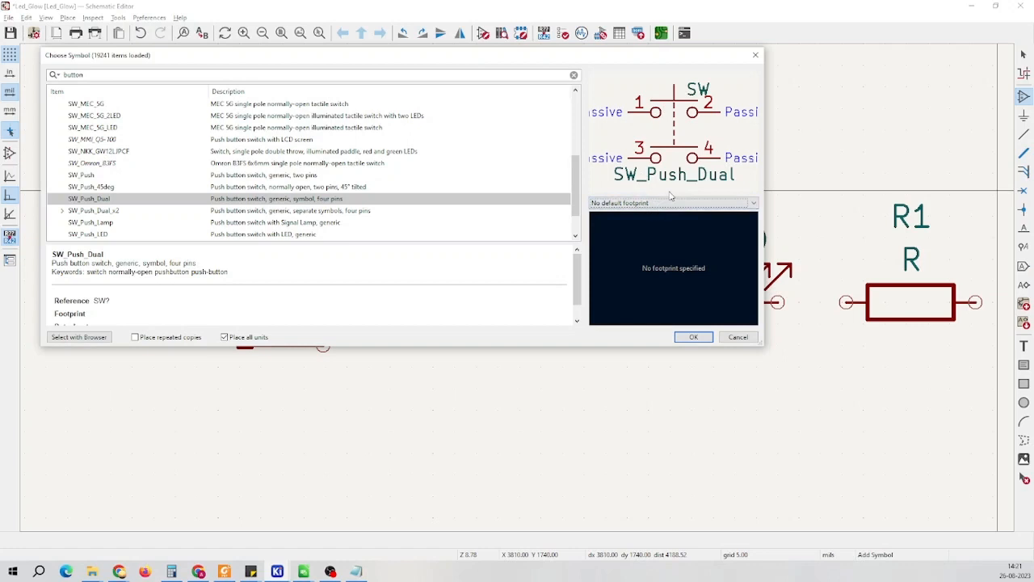
{"action": "left_click", "coordinate": [695, 338]}
Place the SW_Push_Dual symbol between connector J1 and the LED, with pins 3 and 4 level with the LED
{"action": "scroll", "coordinate": [538, 373], "scroll_direction": "down", "scroll_amount": 3}
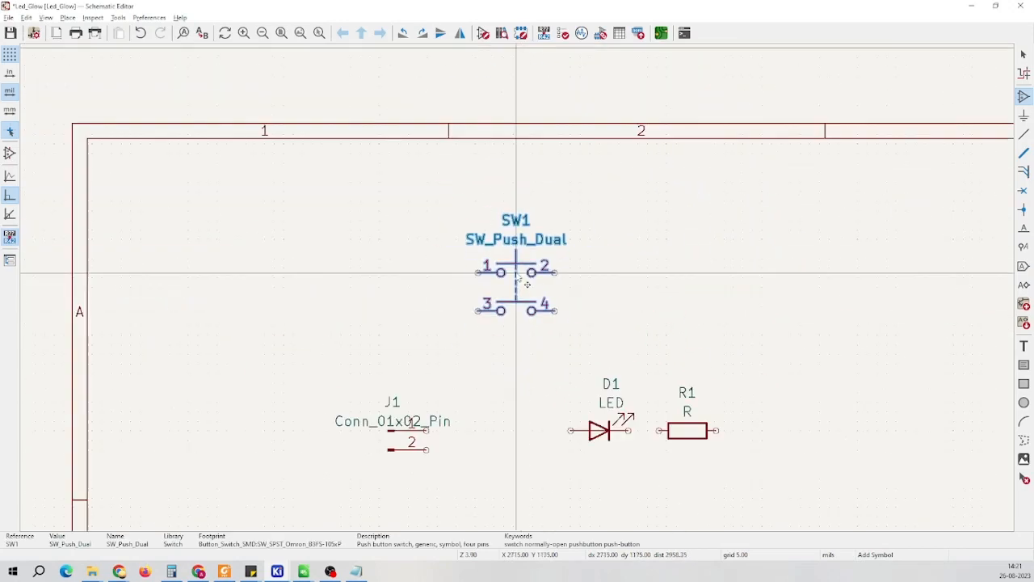
{"action": "scroll", "coordinate": [537, 386], "scroll_direction": "up", "scroll_amount": 5}
{"action": "scroll", "coordinate": [493, 311], "scroll_direction": "down", "scroll_amount": 2}
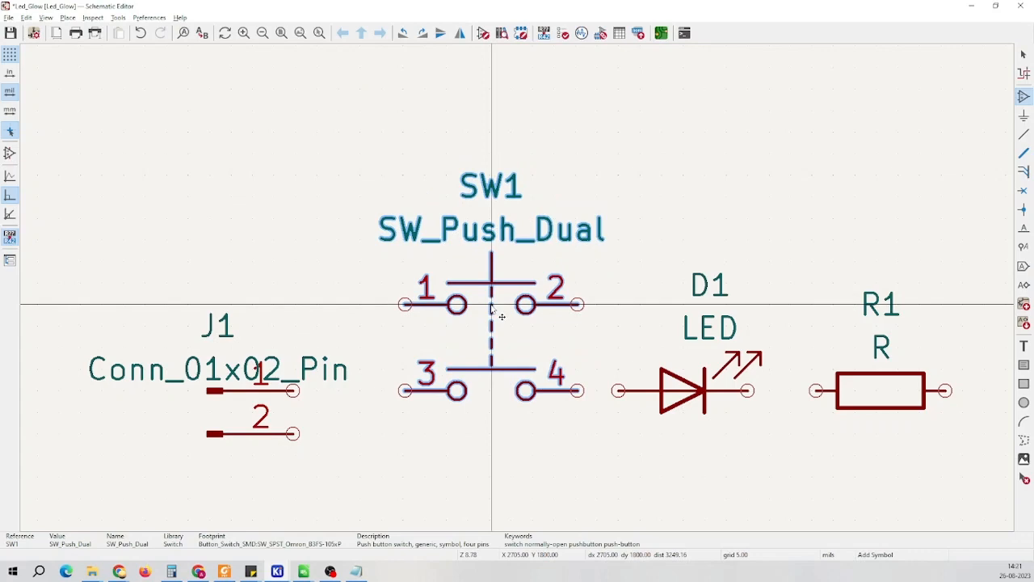
{"action": "scroll", "coordinate": [492, 307], "scroll_direction": "down", "scroll_amount": 3}
{"action": "scroll", "coordinate": [517, 291], "scroll_direction": "up", "scroll_amount": 5}
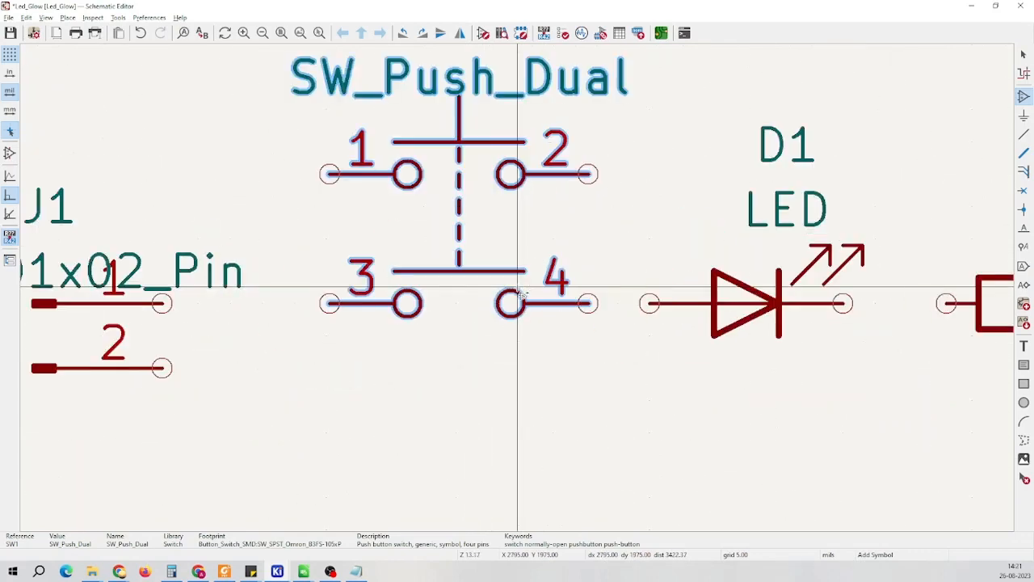
{"action": "left_click", "coordinate": [521, 295]}
{"action": "scroll", "coordinate": [519, 288], "scroll_direction": "down", "scroll_amount": 5}
{"action": "scroll", "coordinate": [404, 292], "scroll_direction": "up", "scroll_amount": 4}
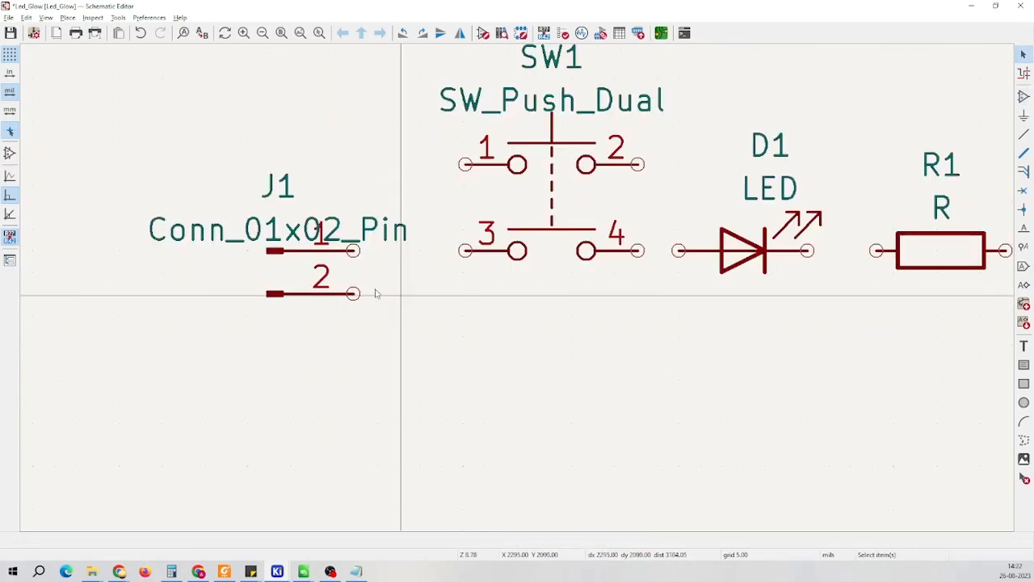
{"action": "key", "text": "Escape"}
Move connector J1 farther away from the push button, to about X 1480, Y 2000 mils, keeping pin 1 level with the LED
{"action": "left_click", "coordinate": [337, 254]}
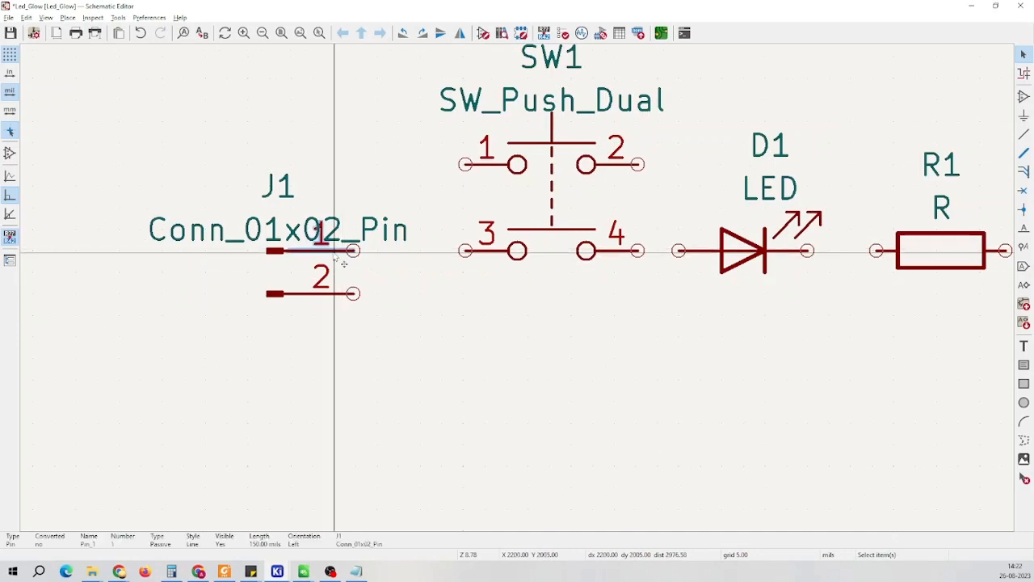
{"action": "left_click", "coordinate": [365, 279]}
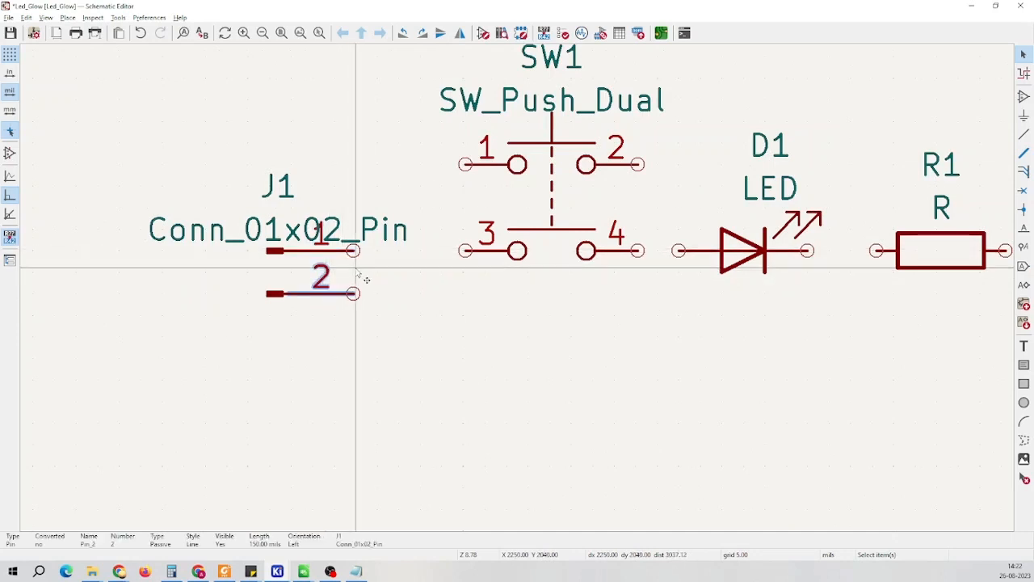
{"action": "key", "text": "Escape"}
{"action": "key", "text": "m"}
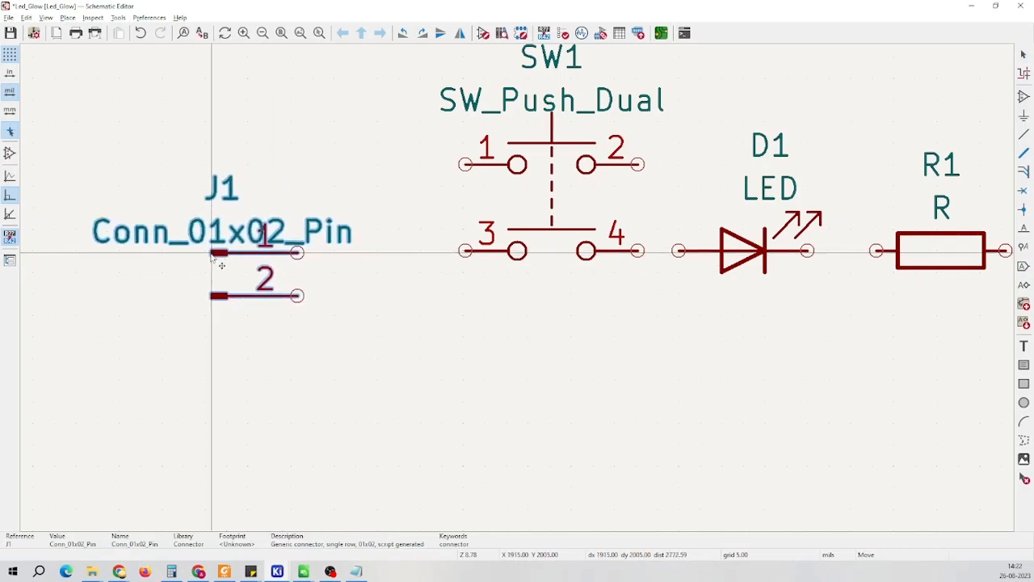
{"action": "scroll", "coordinate": [213, 254], "scroll_direction": "down", "scroll_amount": 2}
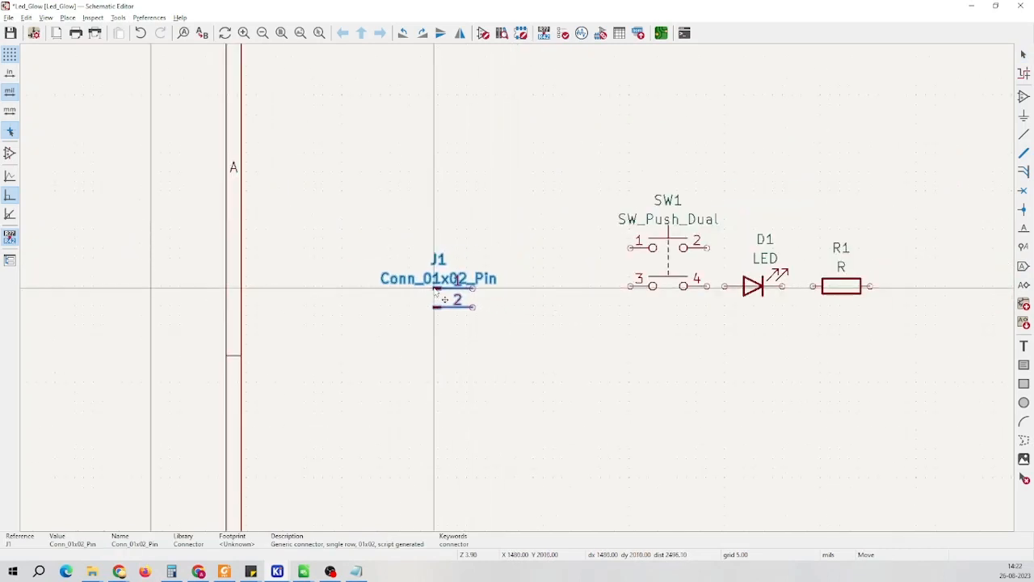
{"action": "scroll", "coordinate": [443, 298], "scroll_direction": "up", "scroll_amount": 2}
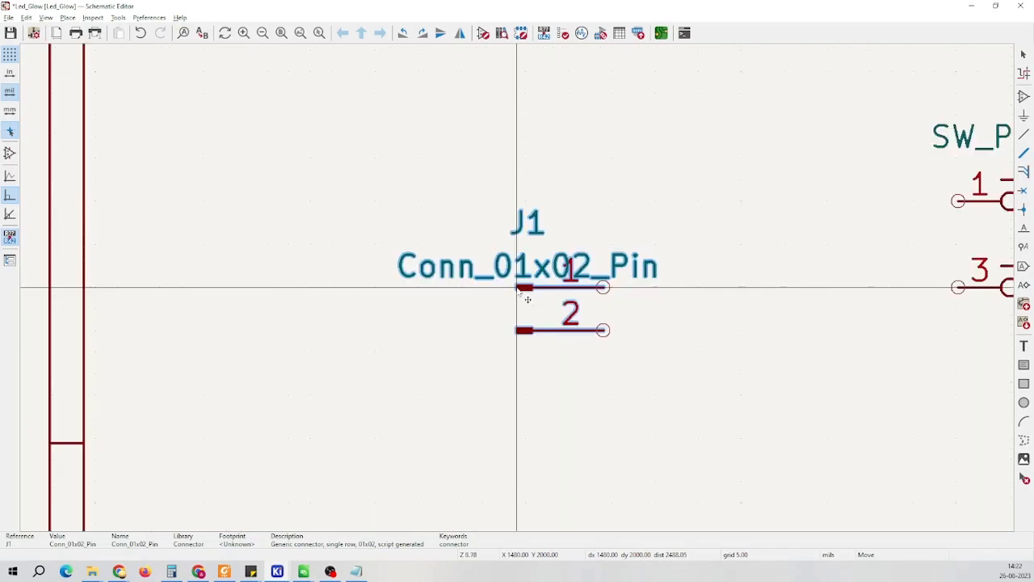
{"action": "left_click", "coordinate": [518, 289]}
{"action": "scroll", "coordinate": [647, 321], "scroll_direction": "down", "scroll_amount": 3}
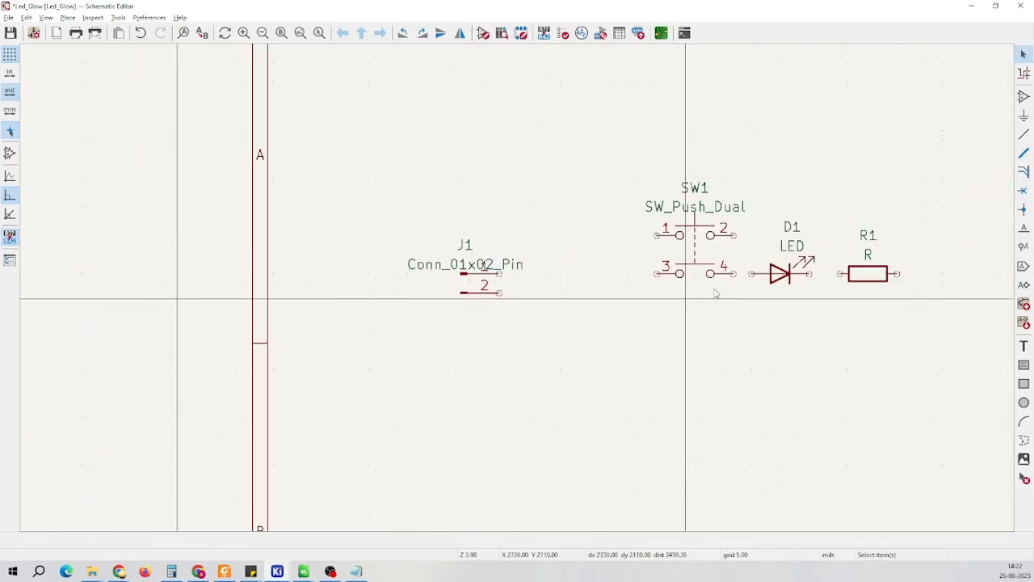
{"action": "scroll", "coordinate": [758, 265], "scroll_direction": "down", "scroll_amount": 2}
{"action": "scroll", "coordinate": [518, 289], "scroll_direction": "up", "scroll_amount": 2}
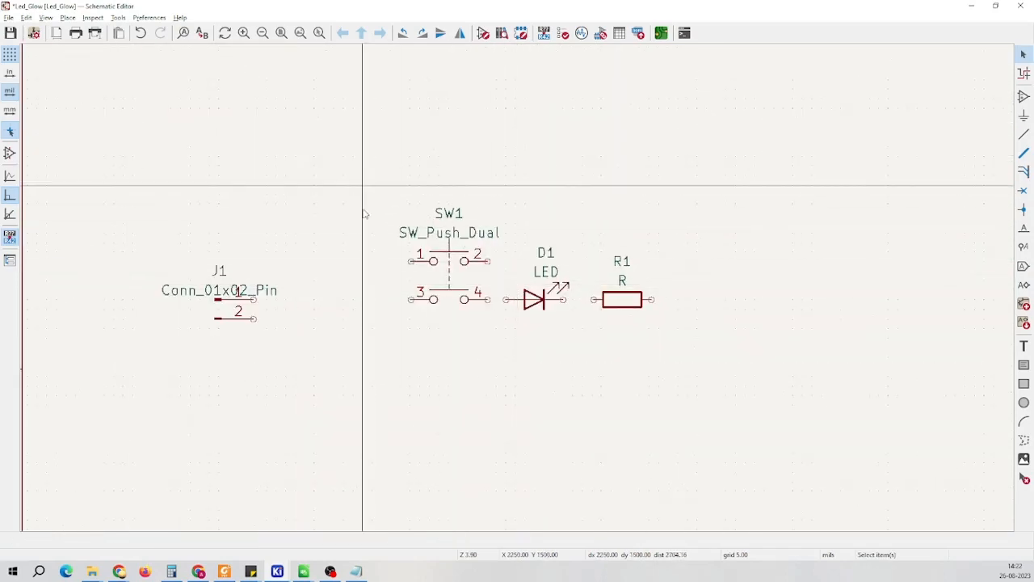
Try to move the push button, LED and resistor together as one selected group
{"action": "left_click_drag", "start_coordinate": [363, 213], "coordinate": [681, 342]}
{"action": "key", "text": "m"}
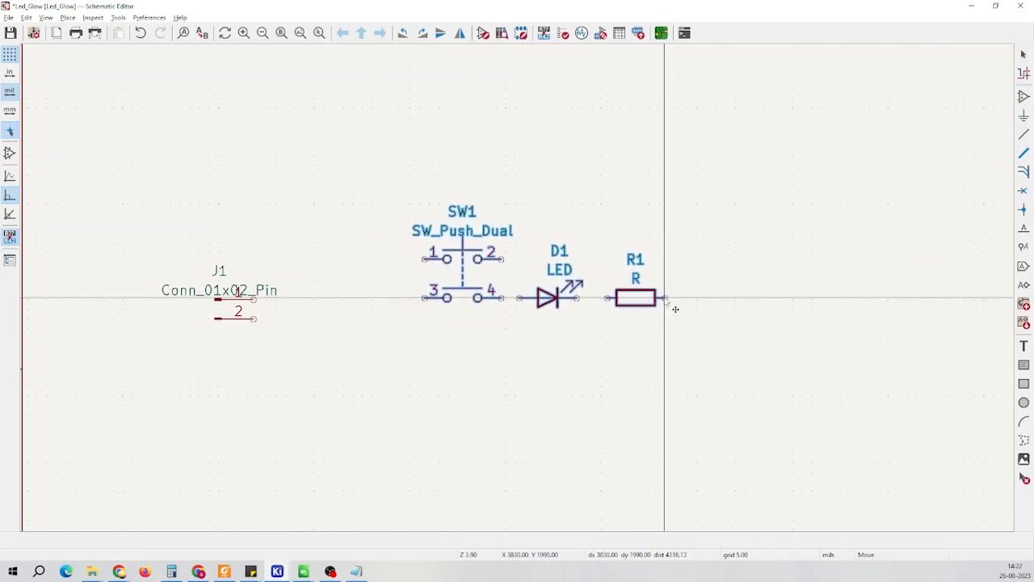
{"action": "left_click", "coordinate": [653, 300]}
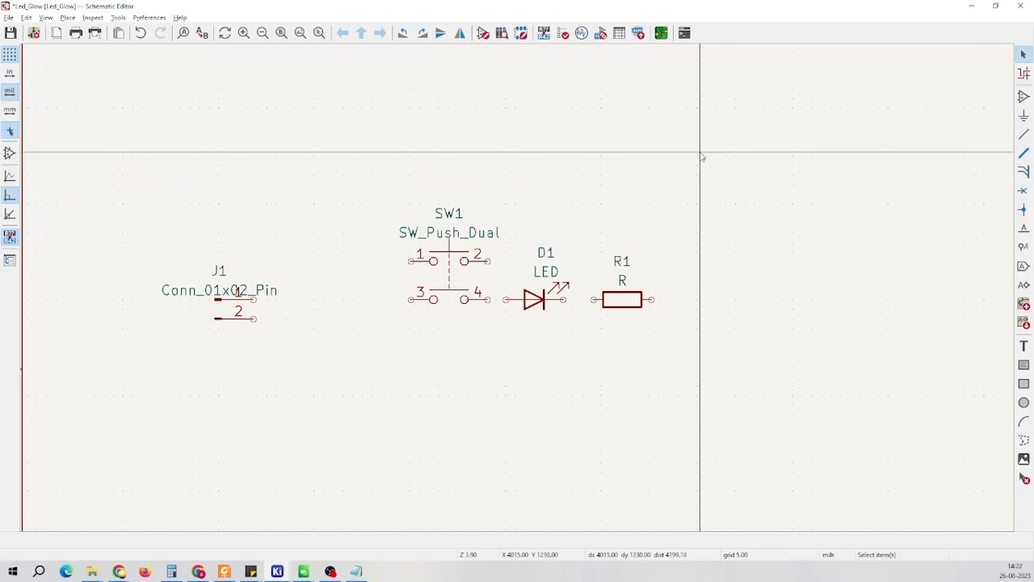
{"action": "left_click_drag", "start_coordinate": [703, 151], "coordinate": [338, 353]}
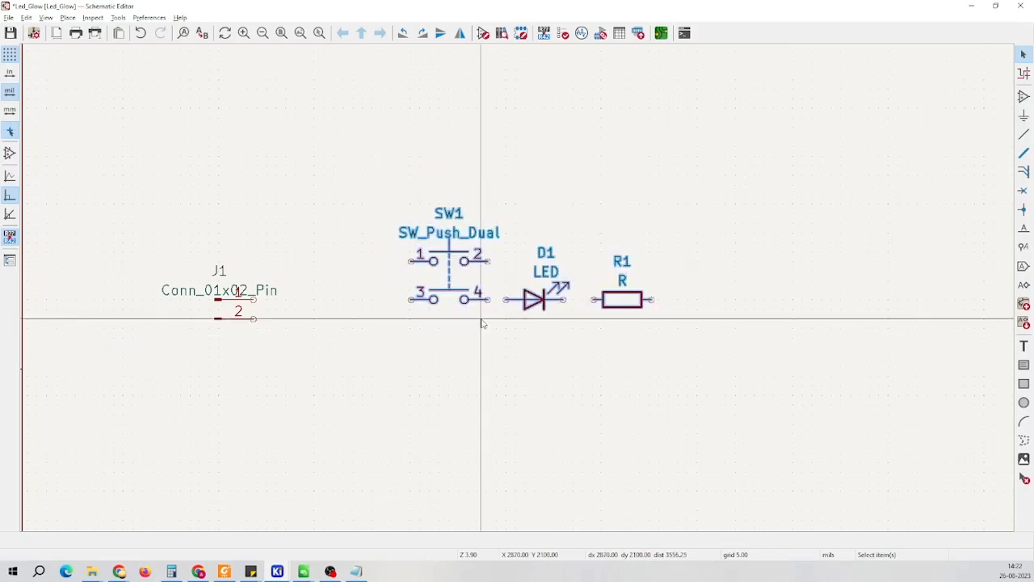
{"action": "key", "text": "m"}
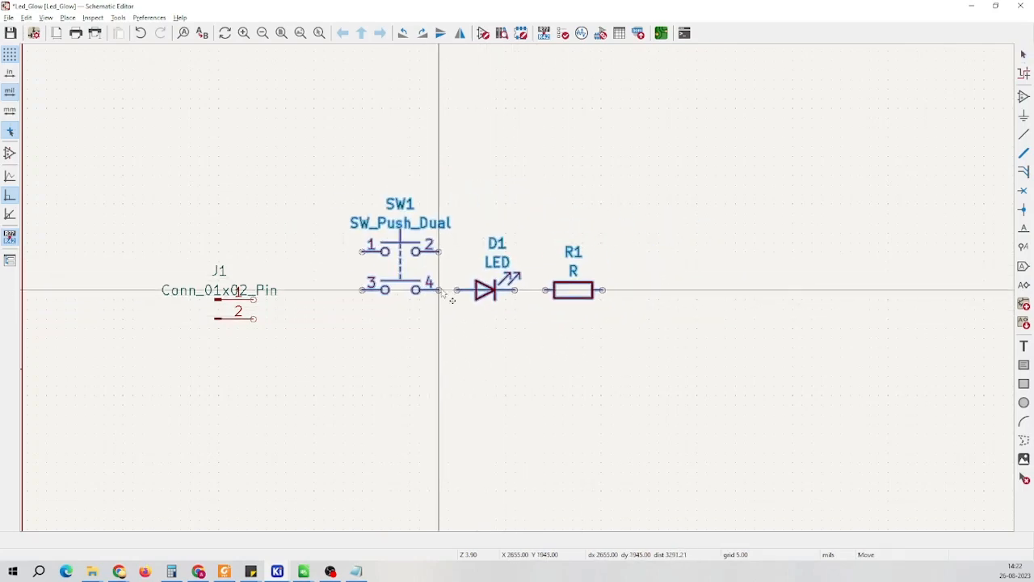
{"action": "key", "text": "Escape"}
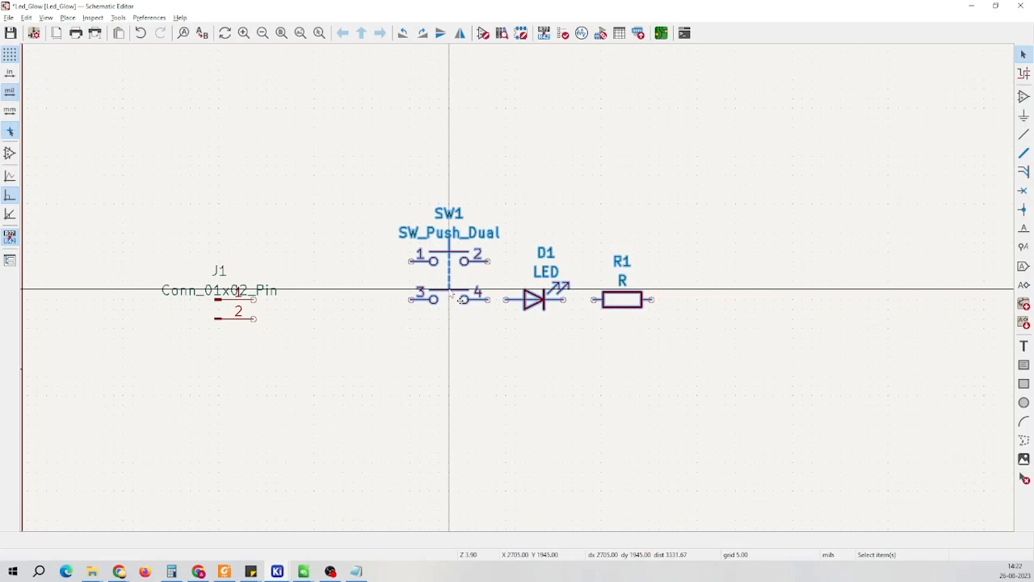
Search the symbol library for "spdt" and choose the SW_SPDT switch with no default footprint
{"action": "scroll", "coordinate": [450, 290], "scroll_direction": "up", "scroll_amount": 5}
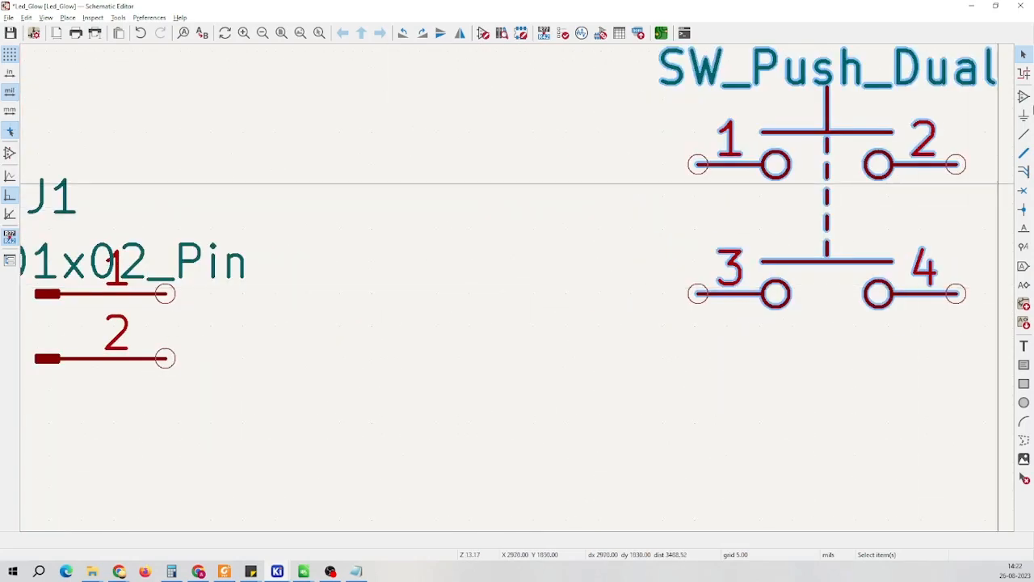
{"action": "left_click", "coordinate": [1023, 96]}
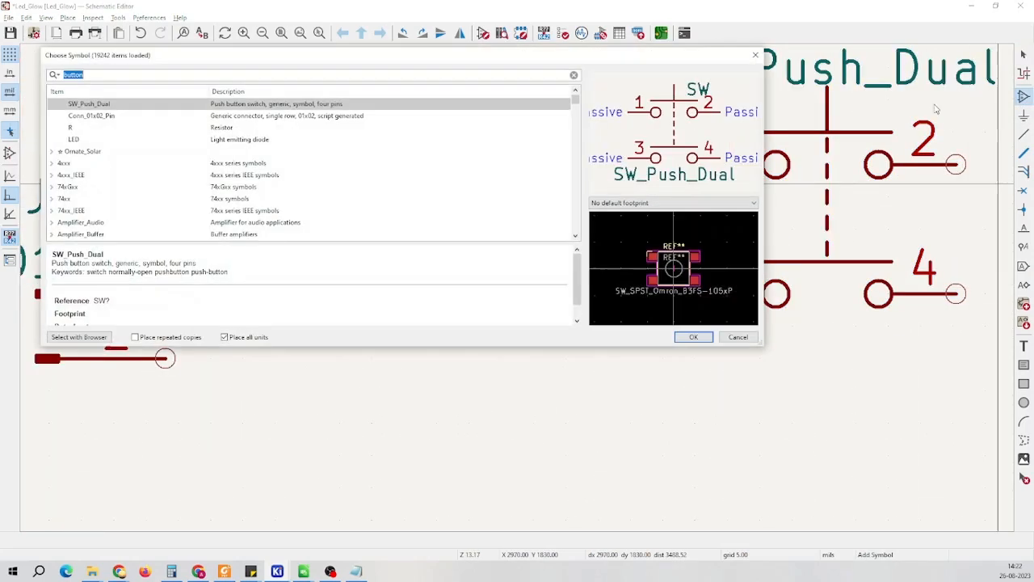
{"action": "type", "text": "spdt"}
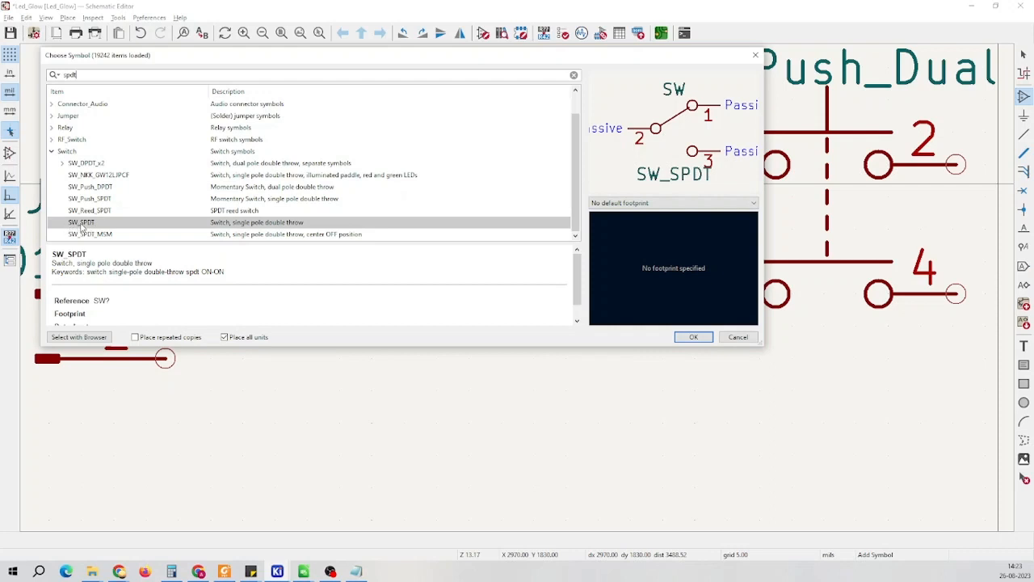
{"action": "left_click", "coordinate": [700, 203]}
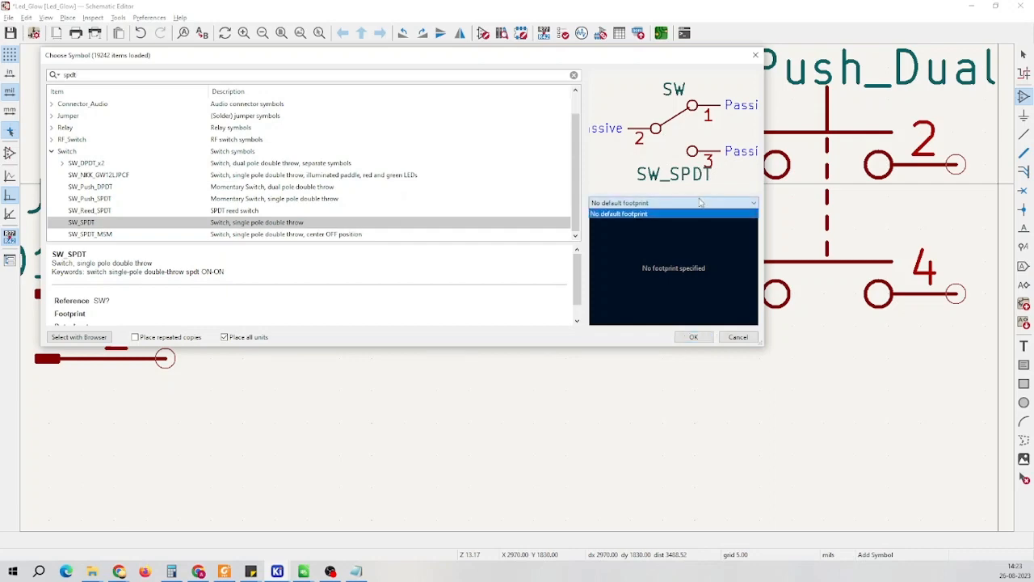
{"action": "left_click", "coordinate": [622, 212]}
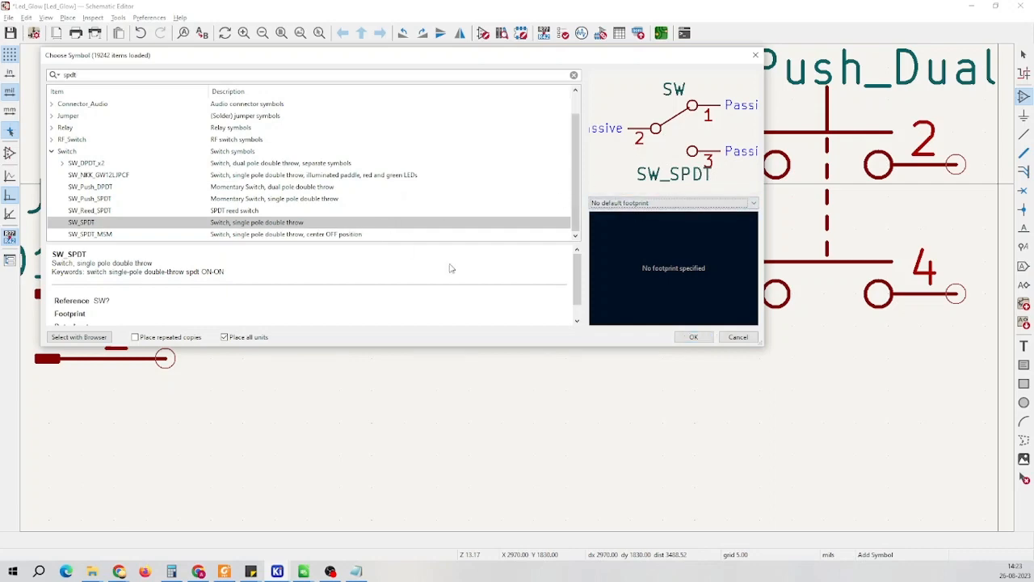
{"action": "left_click", "coordinate": [693, 336]}
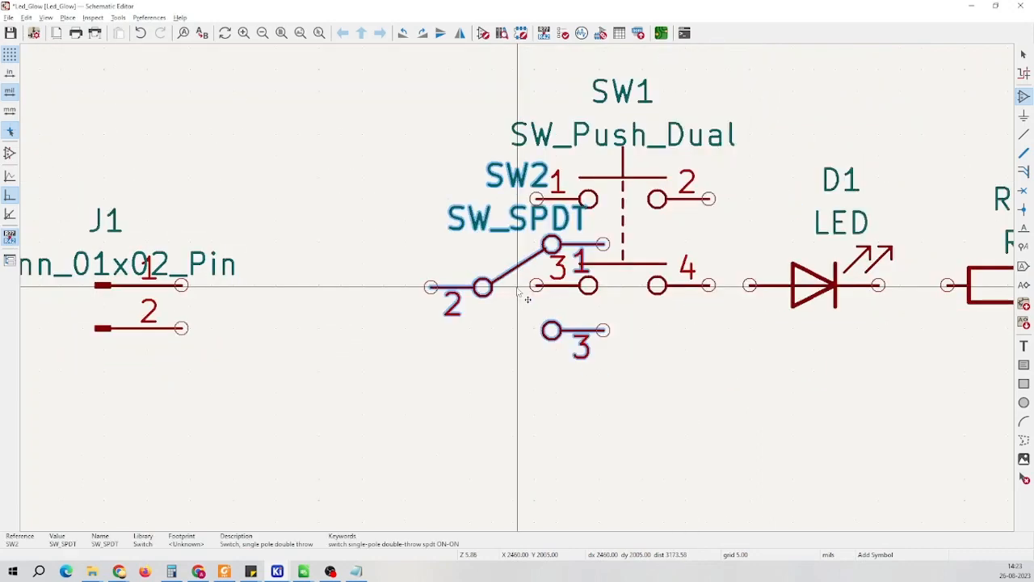
Place the SW_SPDT symbol between connector J1 and the push button, rotated so pin 2 points up and pins 1 and 3 point down
{"action": "scroll", "coordinate": [444, 267], "scroll_direction": "down", "scroll_amount": 3}
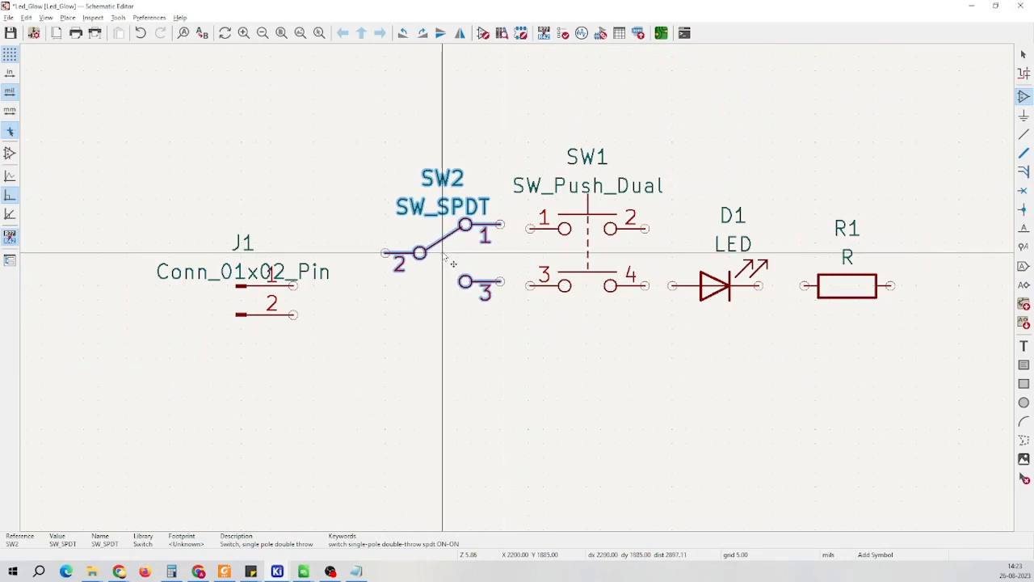
{"action": "key", "text": "r"}
{"action": "key", "text": "r"}
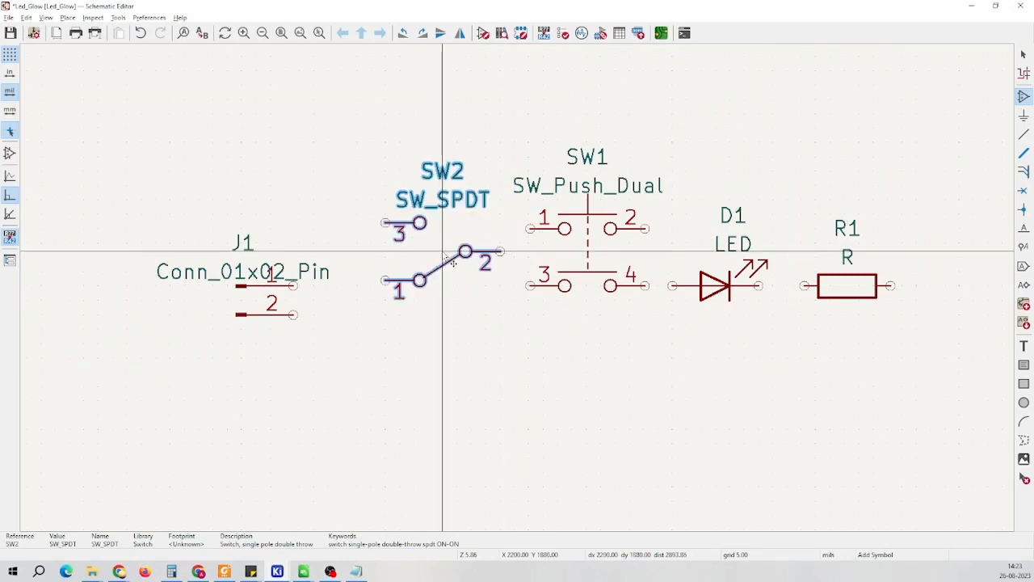
{"action": "key", "text": "r"}
{"action": "scroll", "coordinate": [445, 252], "scroll_direction": "up", "scroll_amount": 2}
{"action": "scroll", "coordinate": [524, 282], "scroll_direction": "up", "scroll_amount": 2}
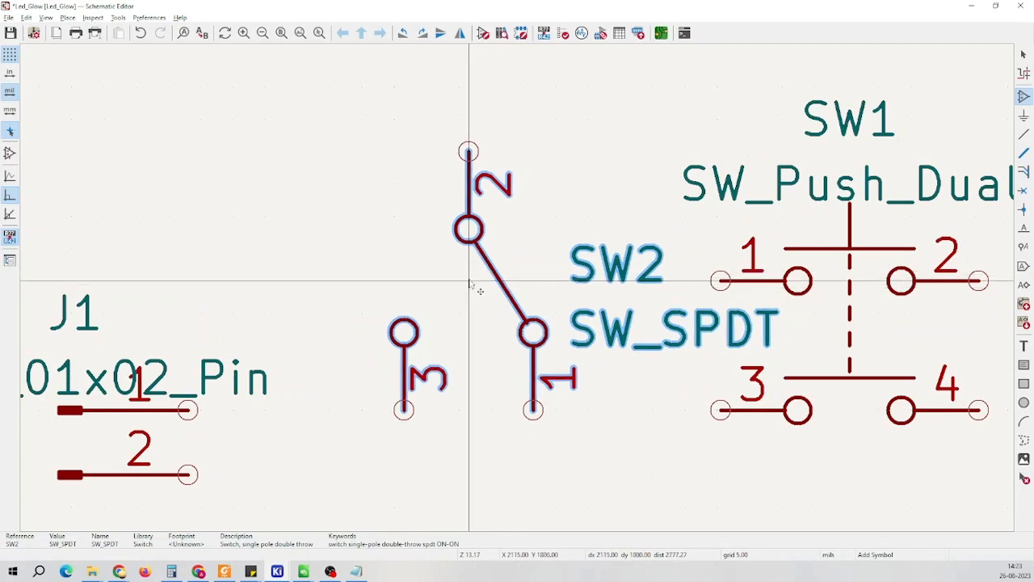
{"action": "scroll", "coordinate": [470, 282], "scroll_direction": "down", "scroll_amount": 2}
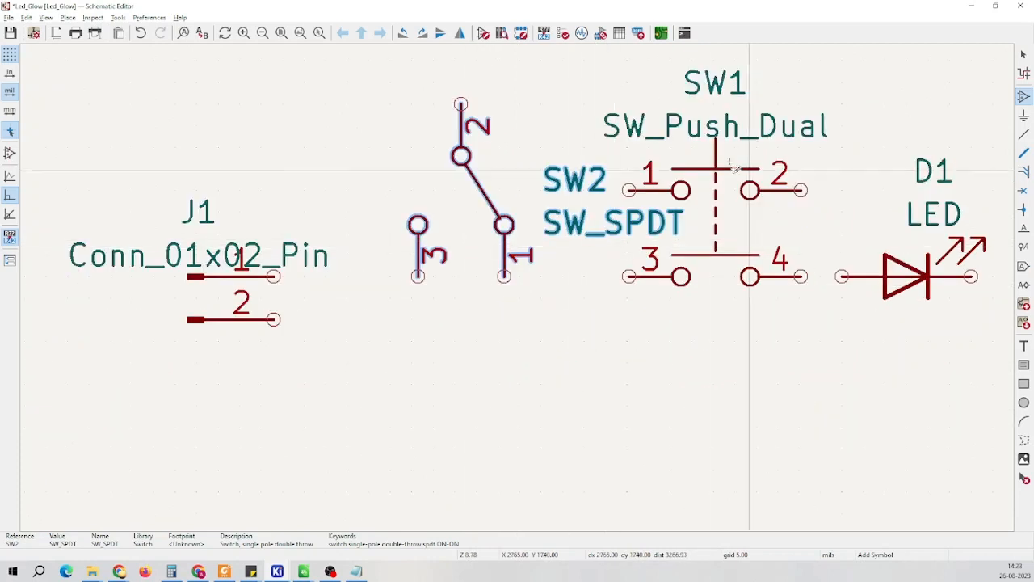
{"action": "left_click", "coordinate": [629, 190]}
Move the SW_SPDT value text to the J1 side of the switch and the SW2 reference close beside its lever
{"action": "left_click", "coordinate": [605, 226]}
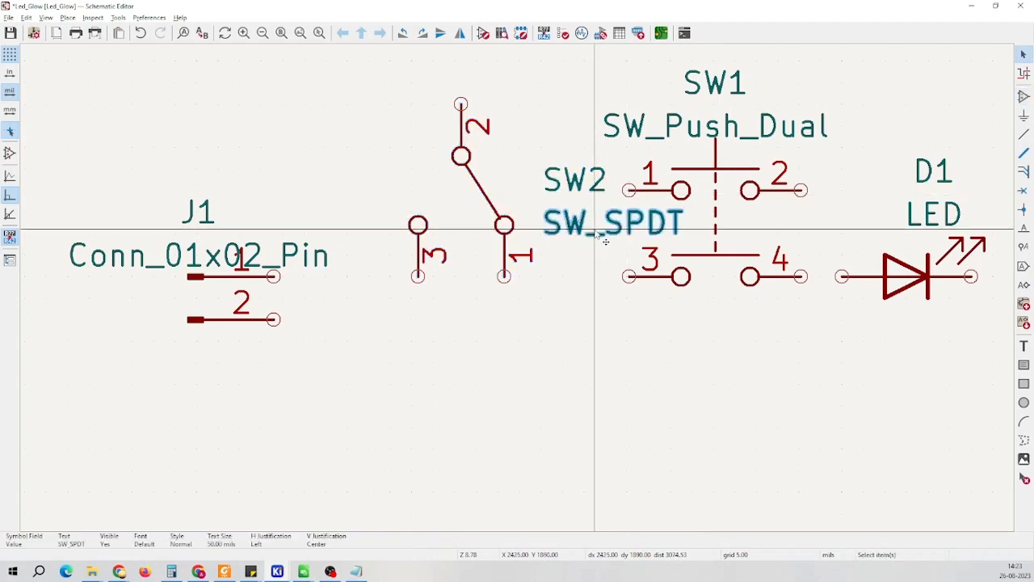
{"action": "key", "text": "m"}
{"action": "left_click", "coordinate": [287, 164]}
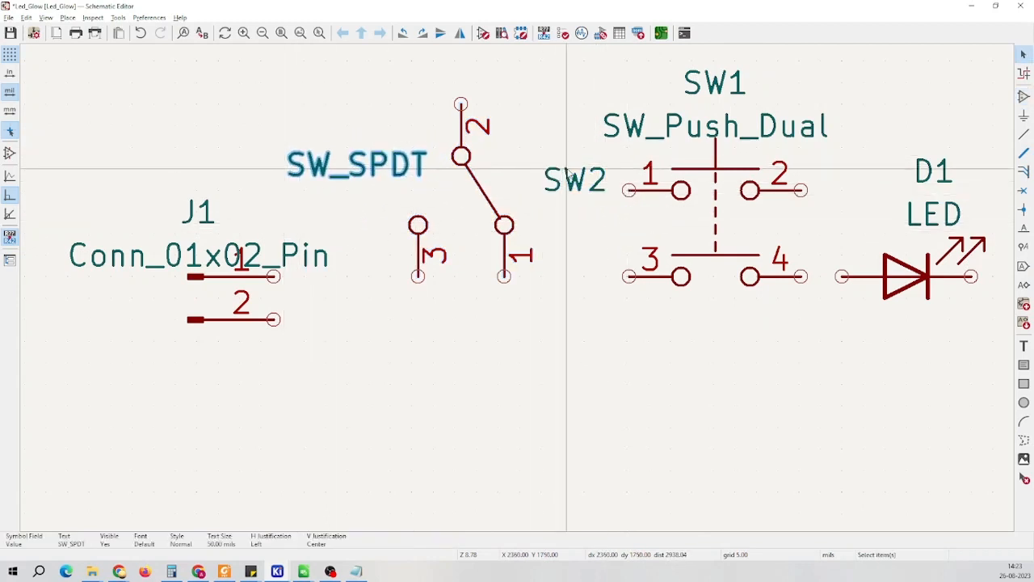
{"action": "left_click", "coordinate": [569, 180]}
{"action": "key", "text": "m"}
{"action": "left_click", "coordinate": [480, 164]}
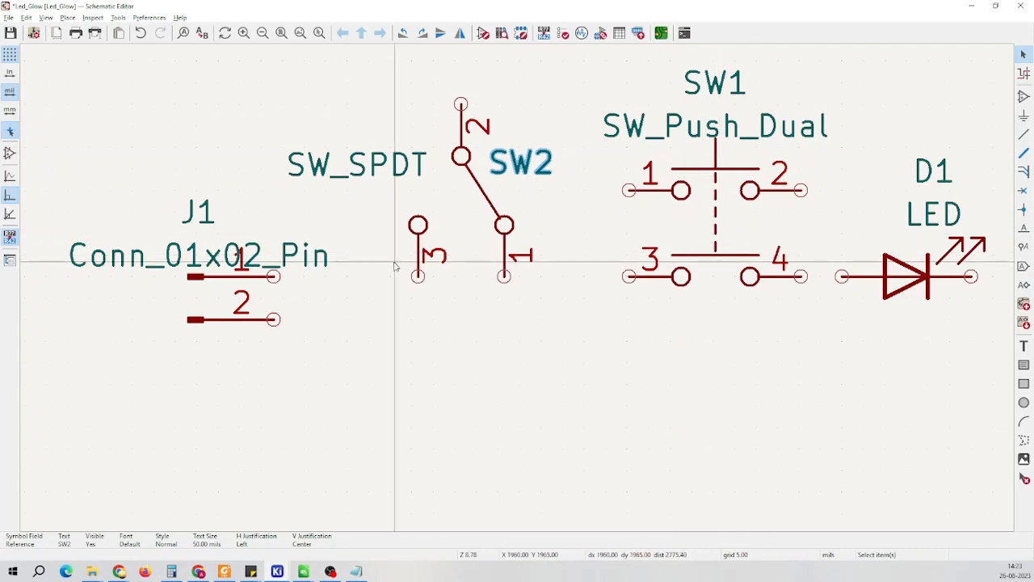
Rotate switch SW2 horizontal with pin 2 facing the connector, and place it with pin 2 level with pin 1 of J1
{"action": "scroll", "coordinate": [520, 293], "scroll_direction": "down", "scroll_amount": 3}
{"action": "scroll", "coordinate": [518, 293], "scroll_direction": "up", "scroll_amount": 3}
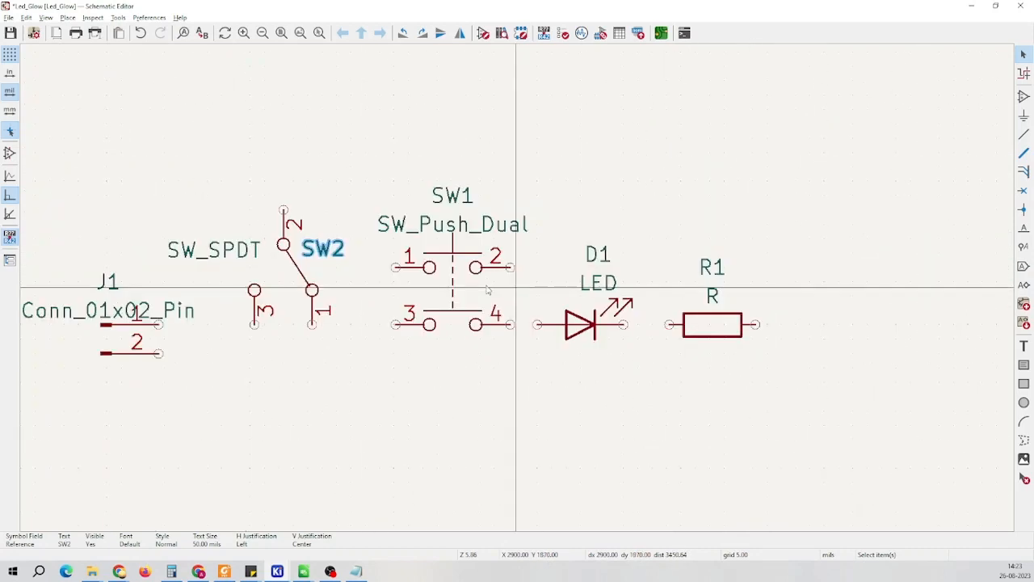
{"action": "scroll", "coordinate": [515, 291], "scroll_direction": "up", "scroll_amount": 1}
{"action": "scroll", "coordinate": [541, 283], "scroll_direction": "down", "scroll_amount": 1}
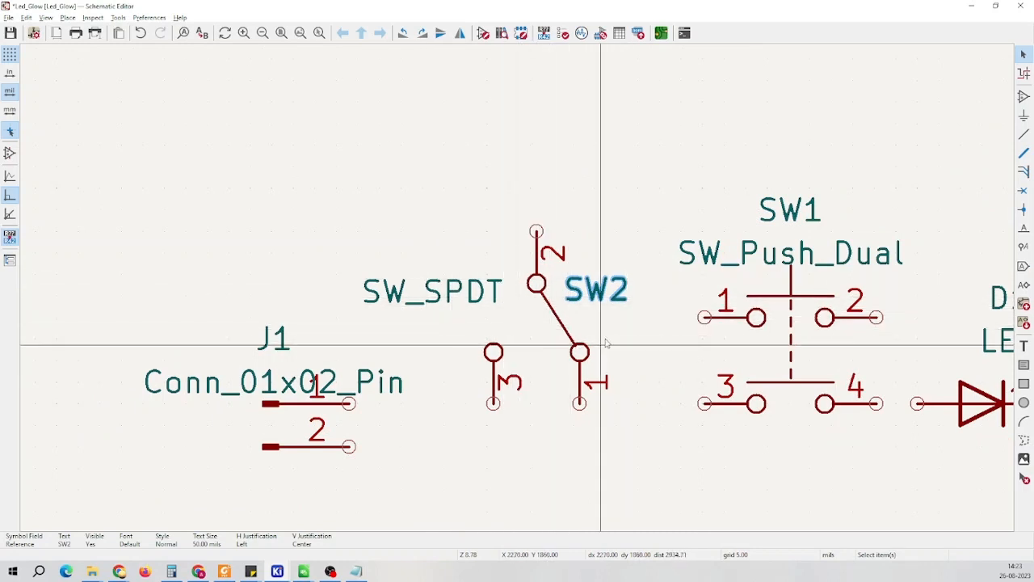
{"action": "scroll", "coordinate": [565, 301], "scroll_direction": "down", "scroll_amount": 4}
{"action": "scroll", "coordinate": [492, 254], "scroll_direction": "up", "scroll_amount": 3}
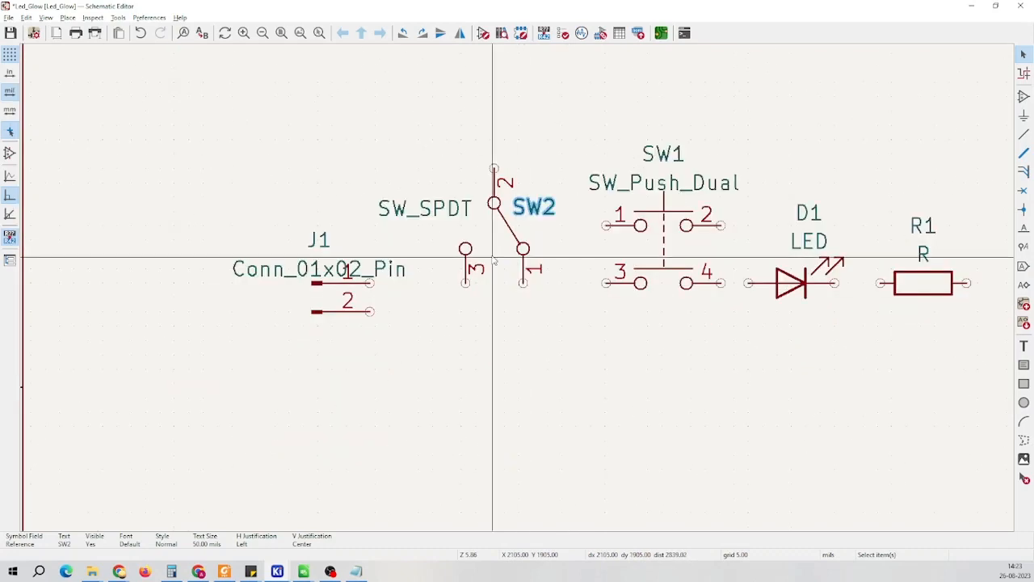
{"action": "left_click", "coordinate": [499, 259]}
{"action": "key", "text": "m"}
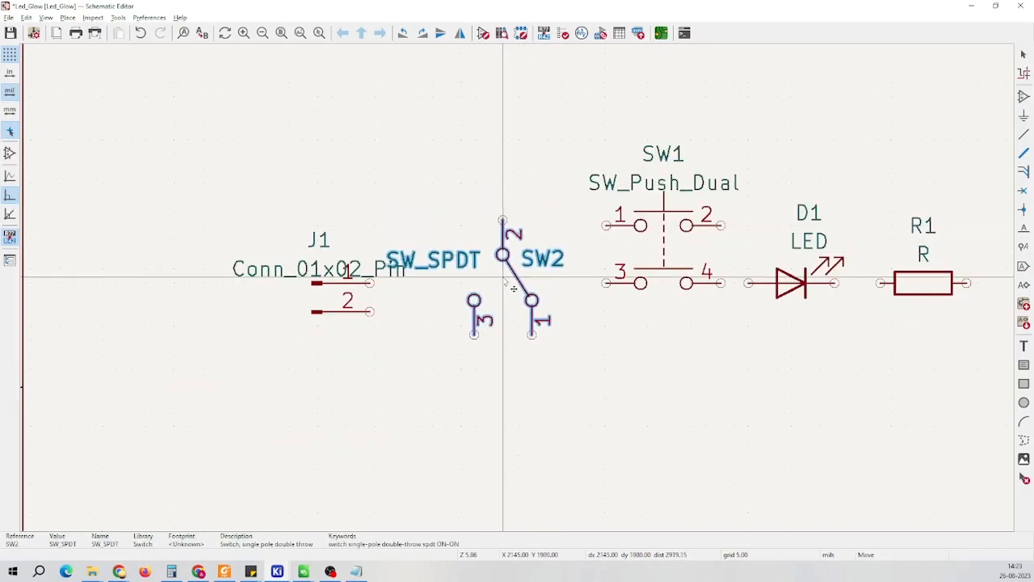
{"action": "key", "text": "r"}
{"action": "scroll", "coordinate": [509, 278], "scroll_direction": "up", "scroll_amount": 4}
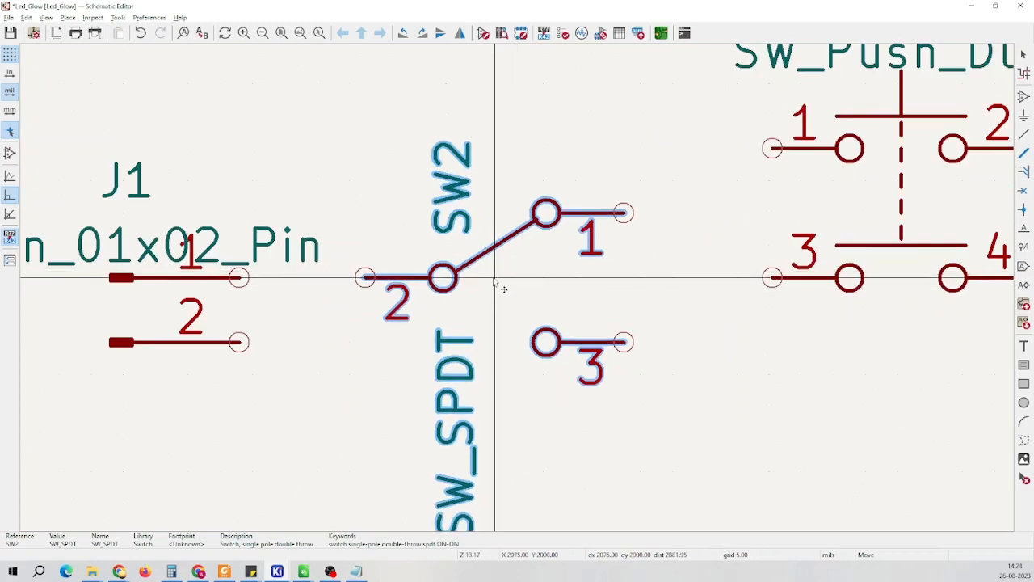
{"action": "left_click", "coordinate": [496, 282]}
Rotate the SW_SPDT value text to horizontal and place it above the slide switch
{"action": "scroll", "coordinate": [784, 346], "scroll_direction": "down", "scroll_amount": 3}
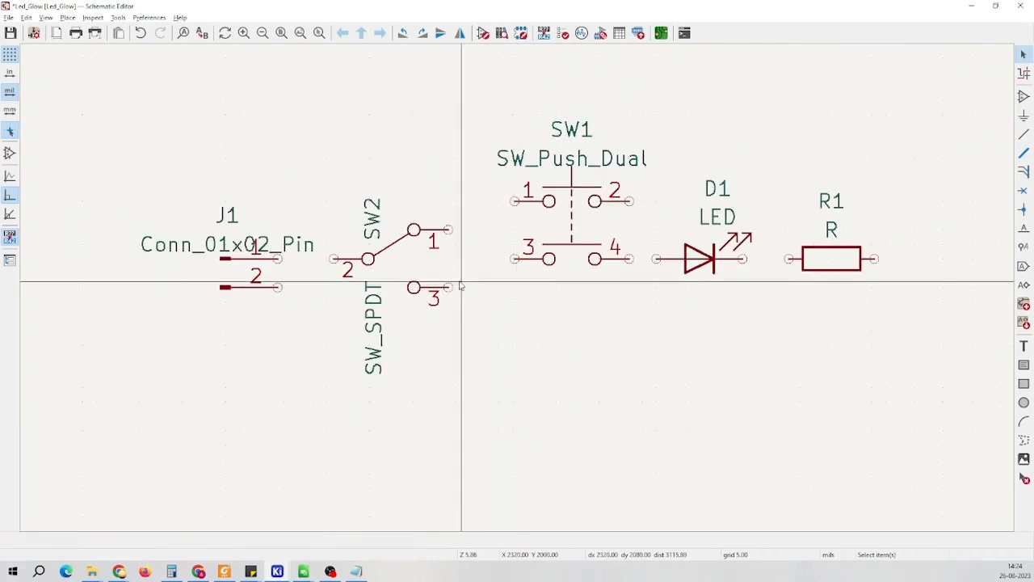
{"action": "left_click", "coordinate": [377, 304]}
{"action": "key", "text": "m"}
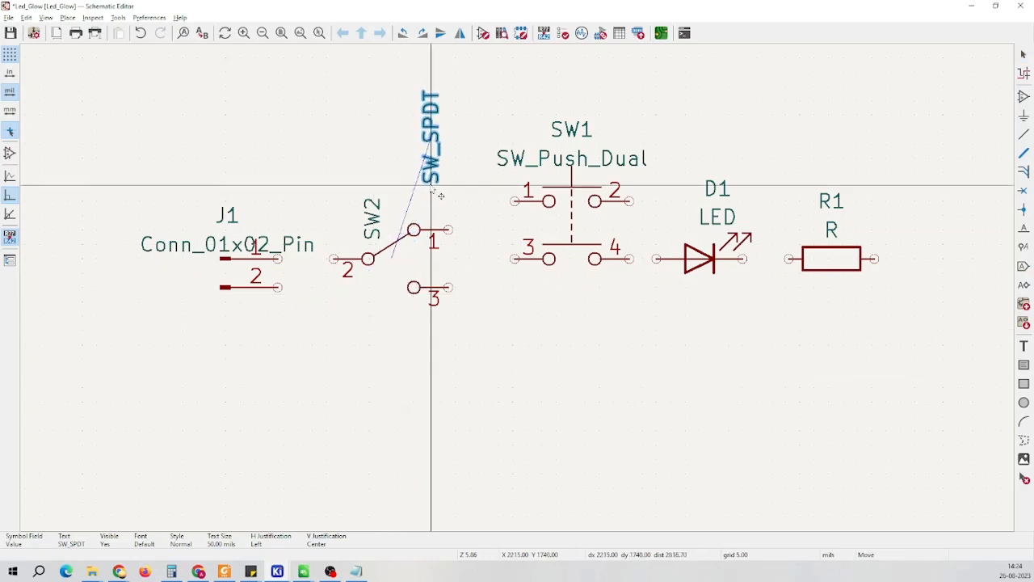
{"action": "key", "text": "r"}
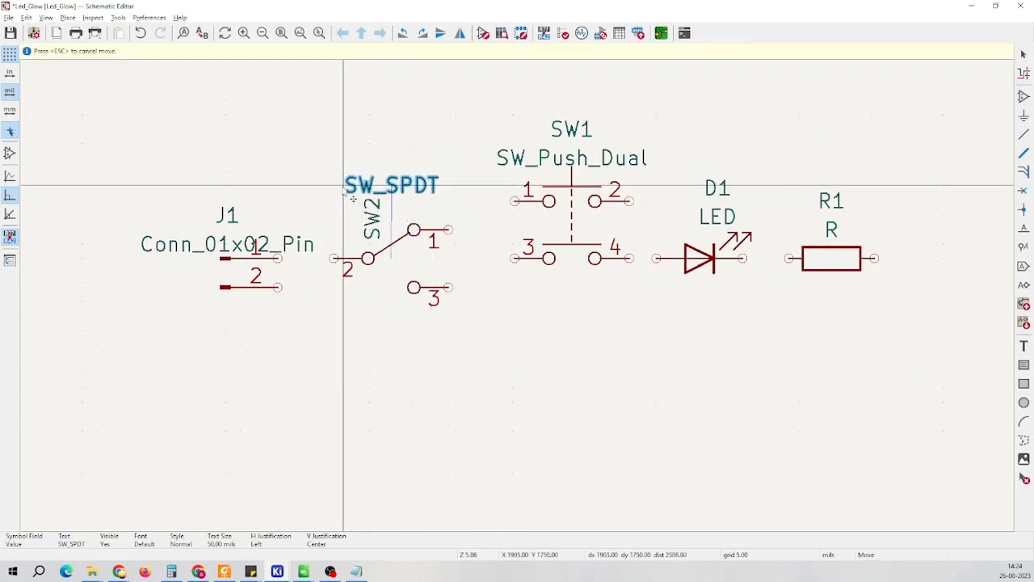
{"action": "scroll", "coordinate": [347, 185], "scroll_direction": "up", "scroll_amount": 2}
{"action": "left_click", "coordinate": [518, 294]}
Rotate the SW2 reference to horizontal and place it below the switch beside pin 3, then lower the SW_SPDT text closer to pin 1
{"action": "left_click", "coordinate": [571, 346]}
{"action": "key", "text": "m"}
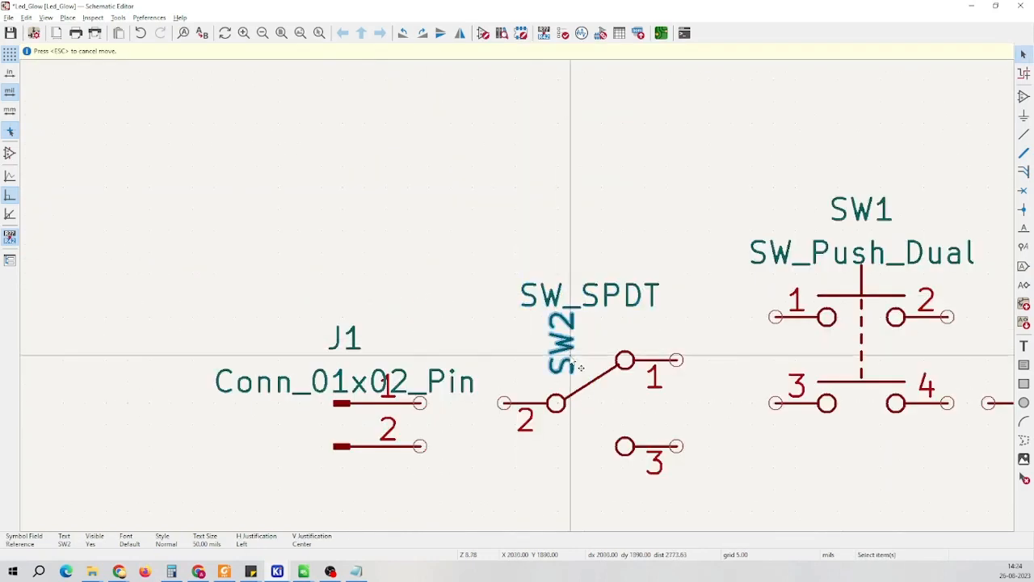
{"action": "key", "text": "r"}
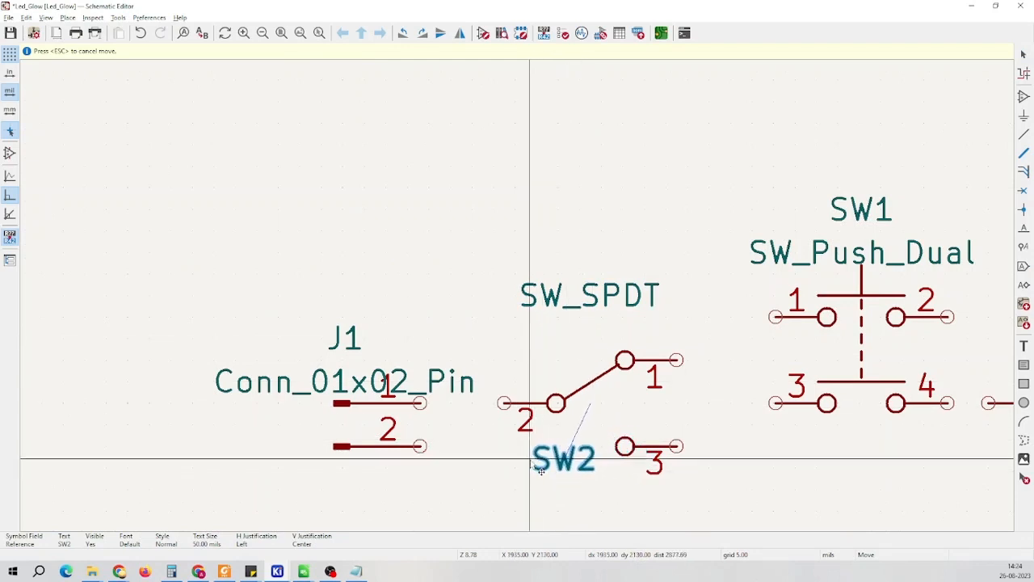
{"action": "left_click", "coordinate": [541, 470]}
{"action": "left_click", "coordinate": [579, 308]}
{"action": "key", "text": "m"}
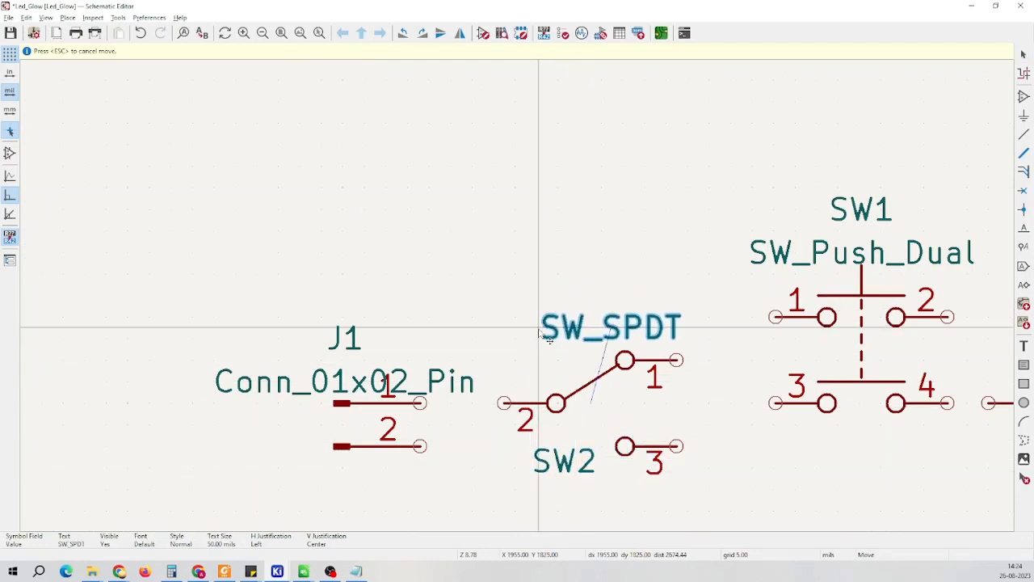
{"action": "left_click", "coordinate": [539, 332]}
Move the push button, LED and resistor together so that push-button pins 3 and 4 are level with pin 1 of the slide switch
{"action": "scroll", "coordinate": [716, 443], "scroll_direction": "down", "scroll_amount": 4}
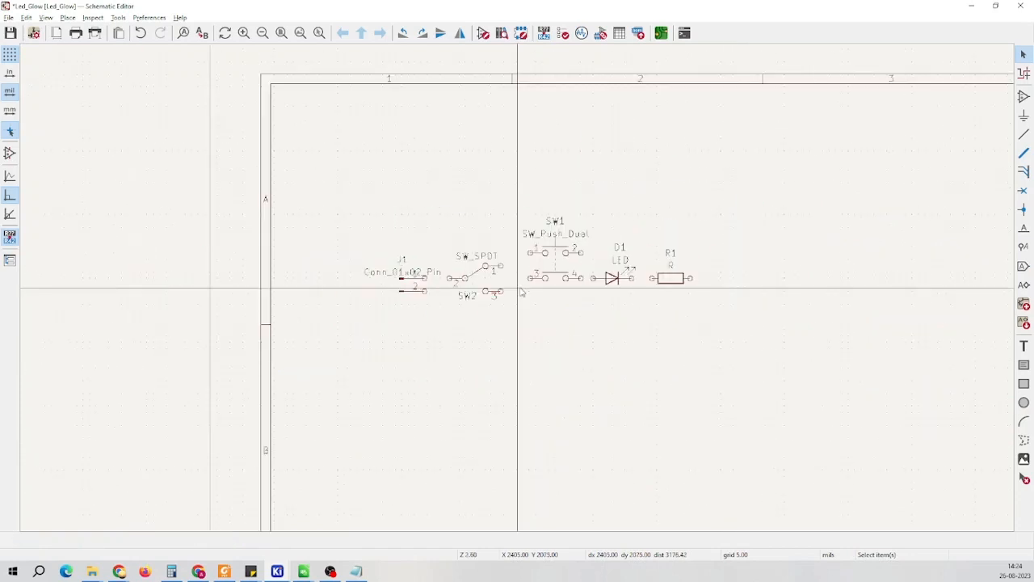
{"action": "scroll", "coordinate": [521, 292], "scroll_direction": "up", "scroll_amount": 2}
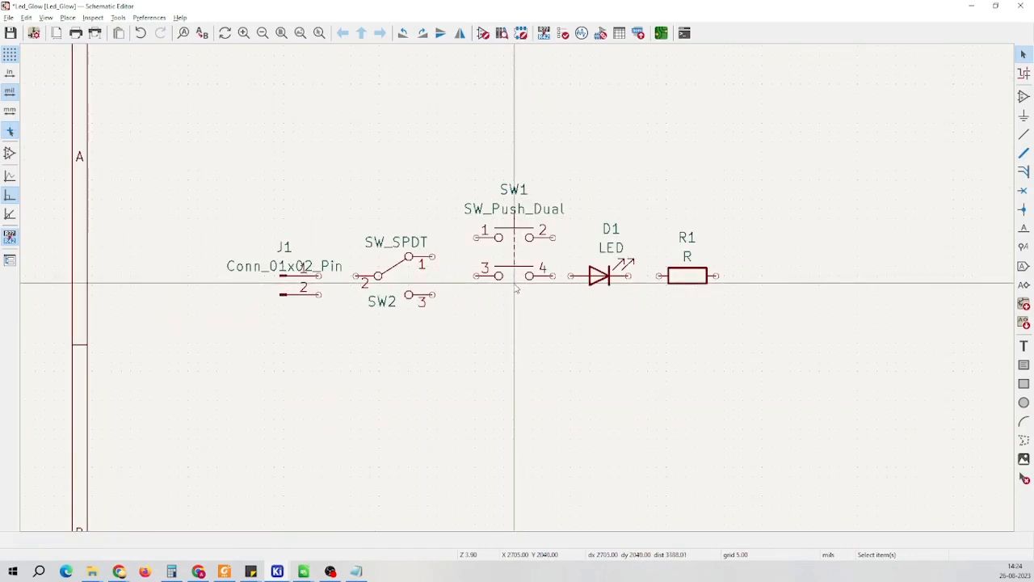
{"action": "middle_click_drag", "start_coordinate": [498, 274], "coordinate": [518, 289]}
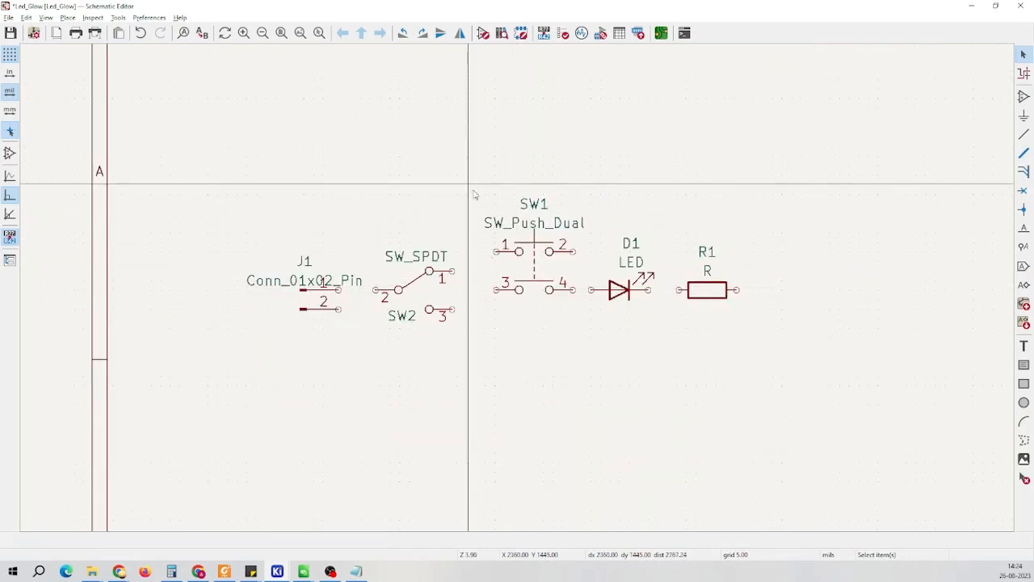
{"action": "left_click_drag", "start_coordinate": [475, 195], "coordinate": [776, 331]}
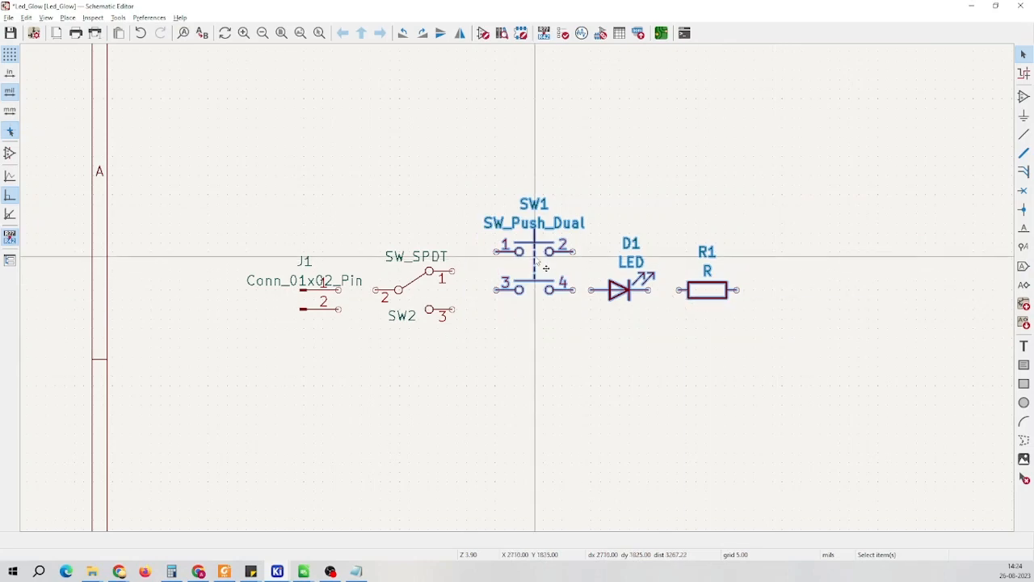
{"action": "key", "text": "m"}
{"action": "scroll", "coordinate": [526, 296], "scroll_direction": "up", "scroll_amount": 6}
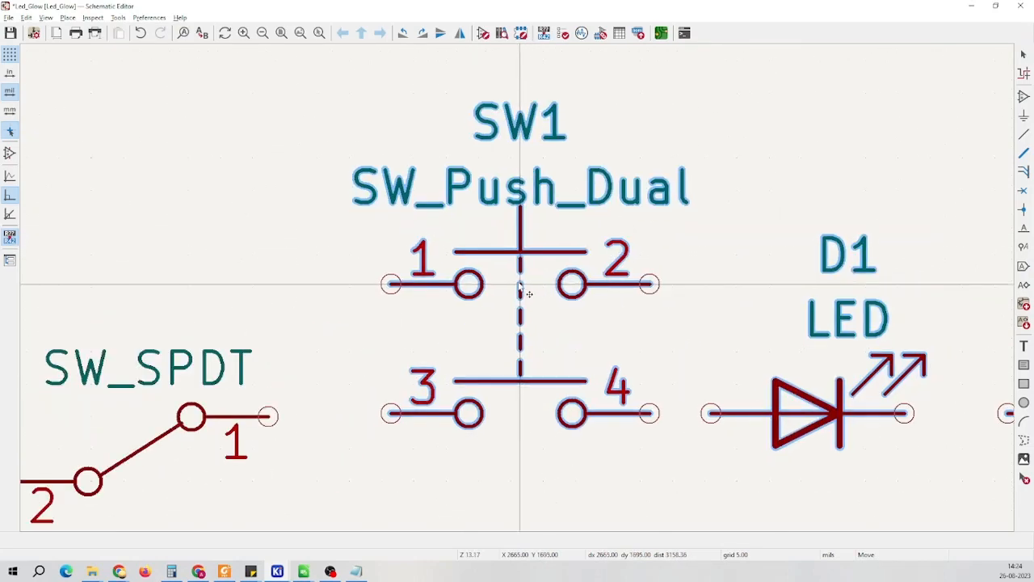
{"action": "left_click", "coordinate": [526, 293]}
{"action": "scroll", "coordinate": [596, 337], "scroll_direction": "down", "scroll_amount": 4}
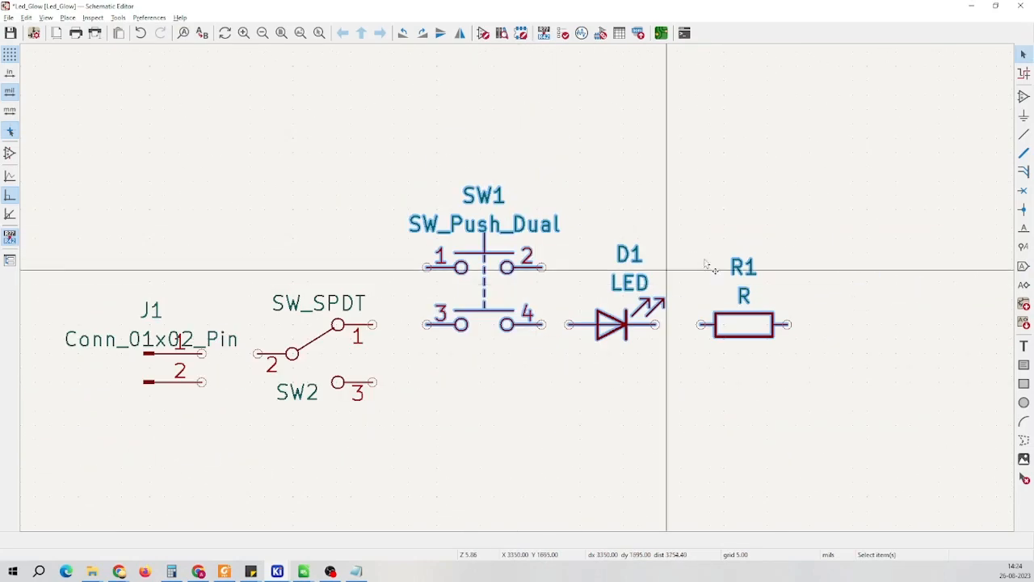
{"action": "scroll", "coordinate": [503, 294], "scroll_direction": "down", "scroll_amount": 5}
{"action": "scroll", "coordinate": [499, 293], "scroll_direction": "up", "scroll_amount": 3}
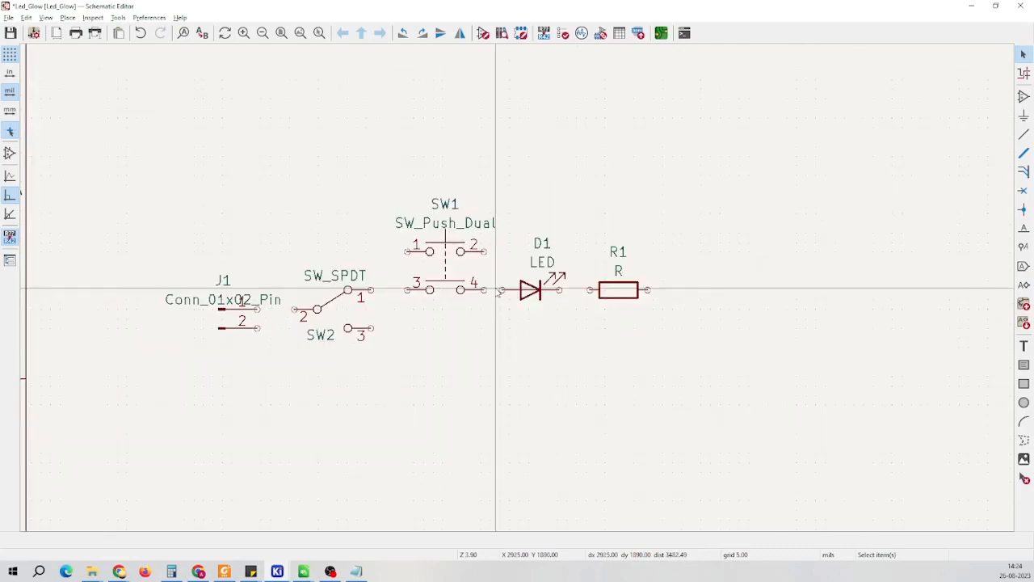
{"action": "scroll", "coordinate": [472, 282], "scroll_direction": "up", "scroll_amount": 2}
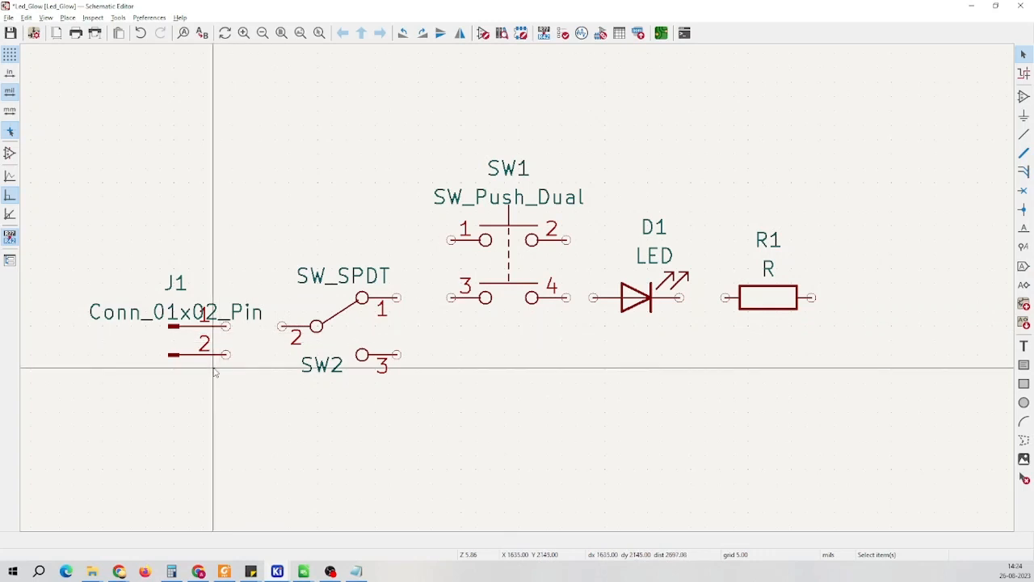
{"action": "scroll", "coordinate": [233, 349], "scroll_direction": "up", "scroll_amount": 2}
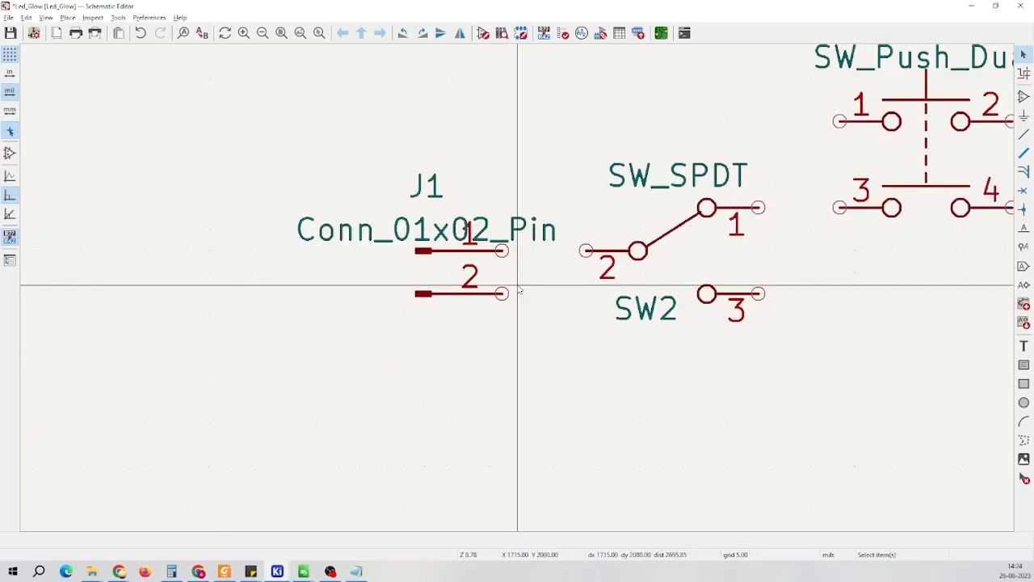
{"action": "scroll", "coordinate": [513, 285], "scroll_direction": "down", "scroll_amount": 4}
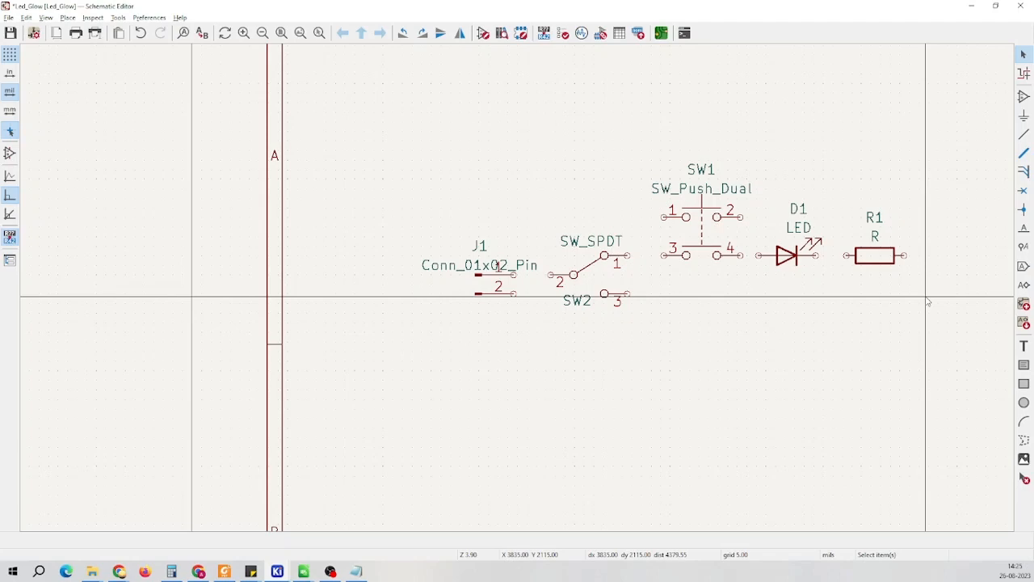
{"action": "scroll", "coordinate": [928, 301], "scroll_direction": "down", "scroll_amount": 4}
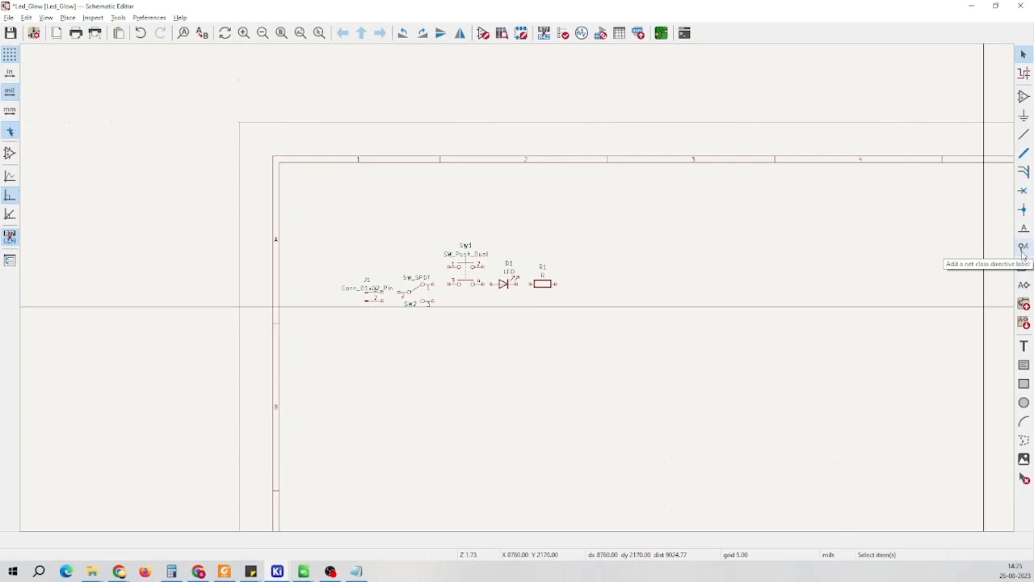
Move the SW2 reference from below the slide switch to just above its SW_SPDT value text
{"action": "scroll", "coordinate": [385, 265], "scroll_direction": "up", "scroll_amount": 3}
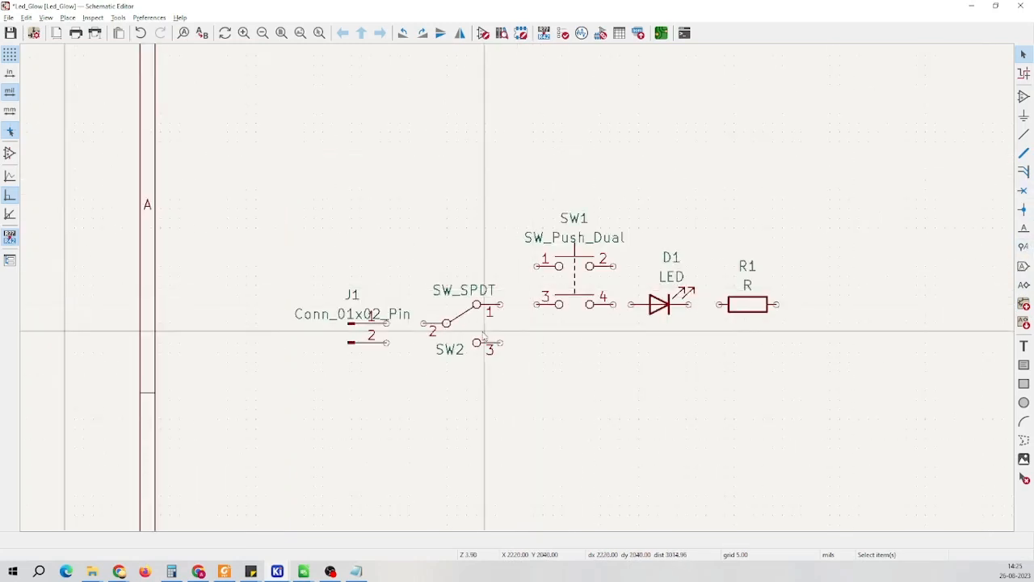
{"action": "scroll", "coordinate": [393, 285], "scroll_direction": "up", "scroll_amount": 1}
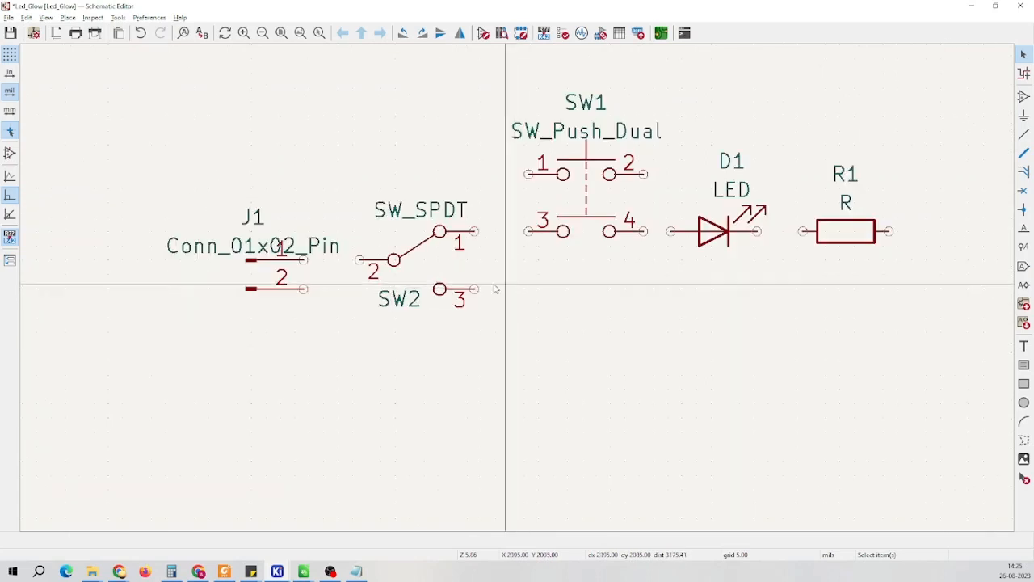
{"action": "left_click_drag", "start_coordinate": [401, 302], "coordinate": [401, 191]}
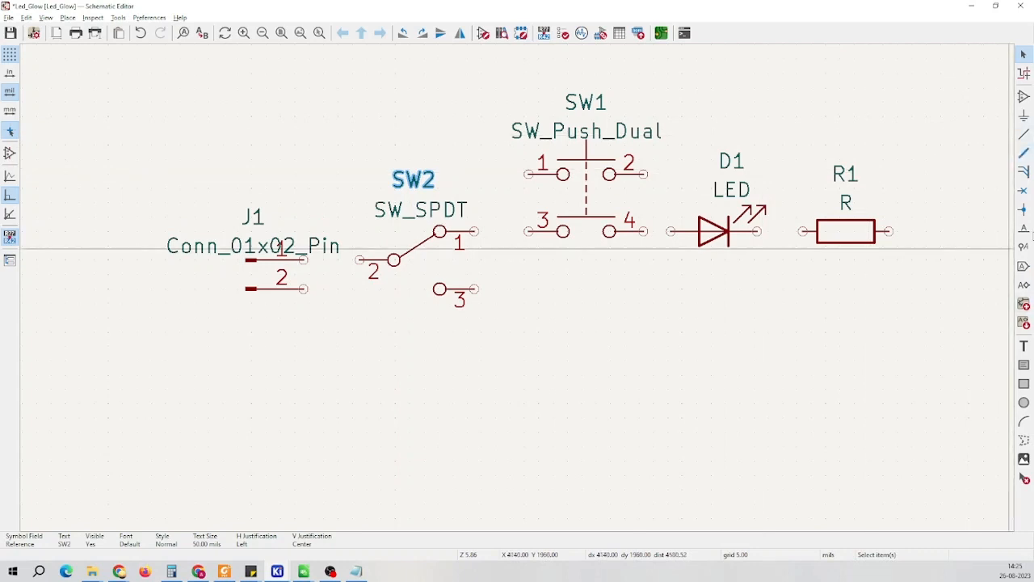
Draw a straight wire from pin 1 of connector J1 to pin 2 of slide switch SW2, and end wiring
{"action": "left_click", "coordinate": [1023, 136]}
{"action": "scroll", "coordinate": [396, 257], "scroll_direction": "up", "scroll_amount": 7}
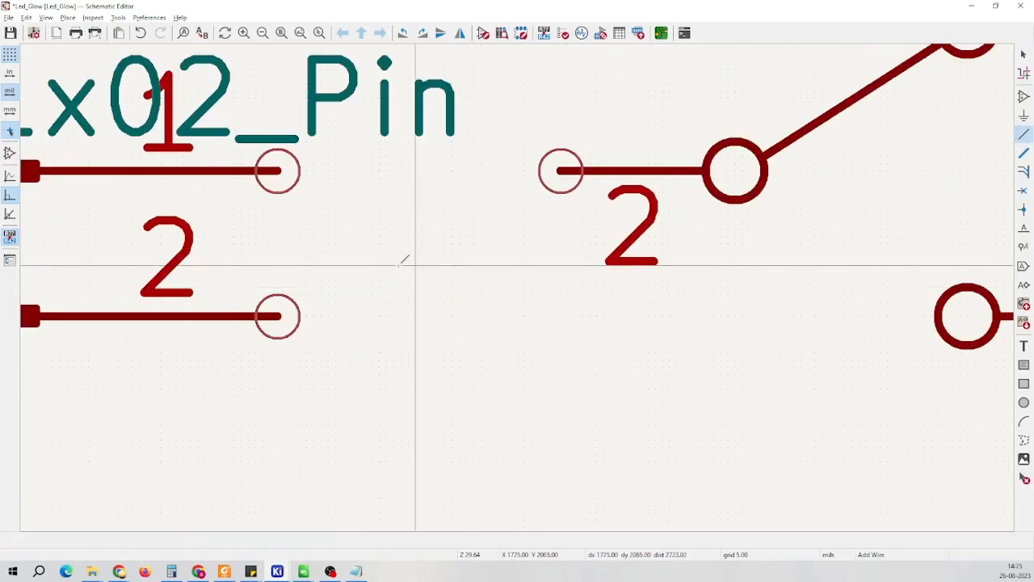
{"action": "scroll", "coordinate": [277, 170], "scroll_direction": "up", "scroll_amount": 3}
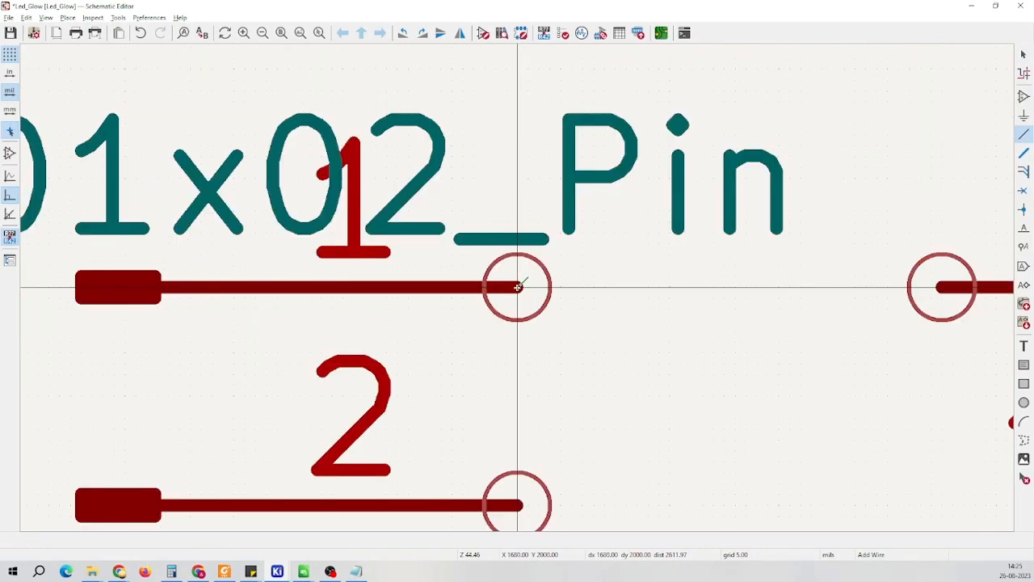
{"action": "scroll", "coordinate": [517, 286], "scroll_direction": "down", "scroll_amount": 3}
{"action": "scroll", "coordinate": [517, 287], "scroll_direction": "up", "scroll_amount": 2}
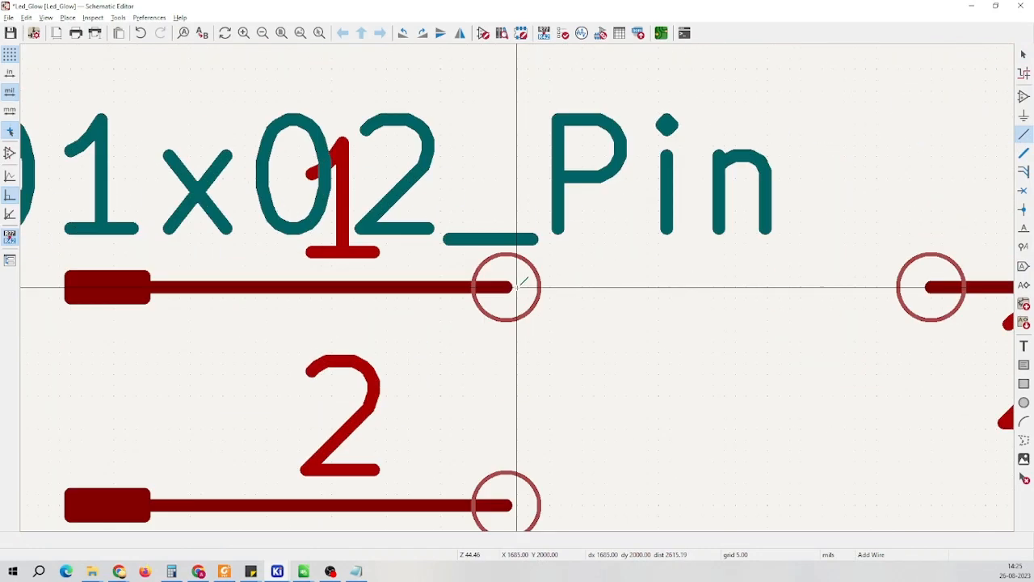
{"action": "scroll", "coordinate": [507, 287], "scroll_direction": "down", "scroll_amount": 5}
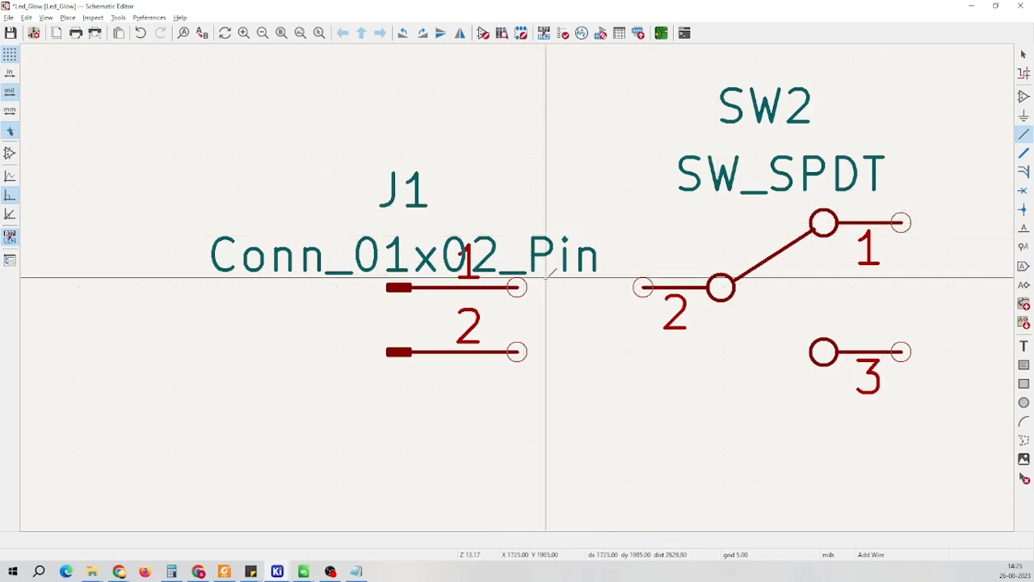
{"action": "scroll", "coordinate": [558, 289], "scroll_direction": "up", "scroll_amount": 1}
{"action": "scroll", "coordinate": [517, 285], "scroll_direction": "up", "scroll_amount": 2}
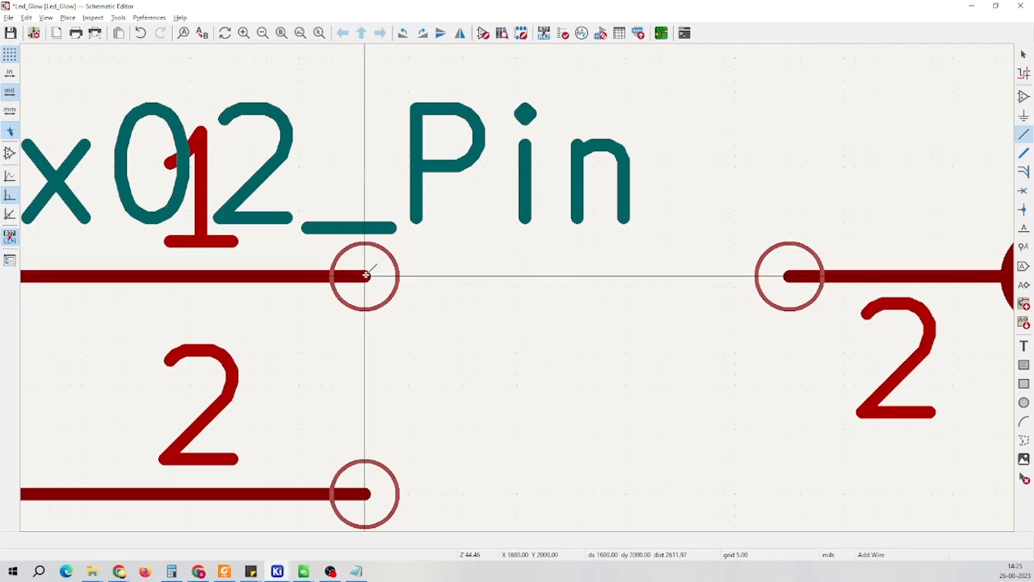
{"action": "left_click", "coordinate": [366, 275]}
{"action": "scroll", "coordinate": [646, 282], "scroll_direction": "down", "scroll_amount": 1}
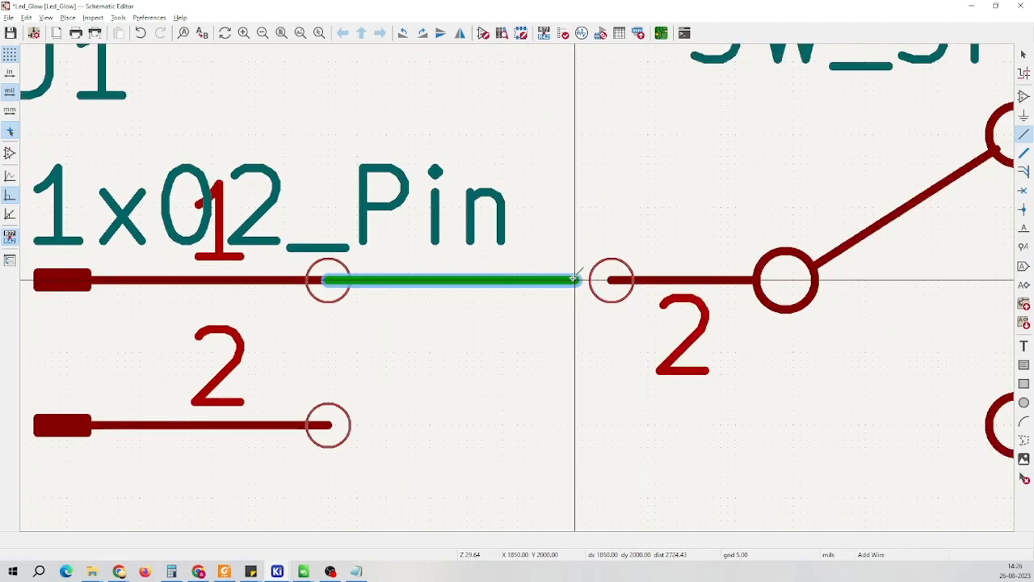
{"action": "scroll", "coordinate": [574, 279], "scroll_direction": "up", "scroll_amount": 2}
{"action": "scroll", "coordinate": [405, 286], "scroll_direction": "down", "scroll_amount": 2}
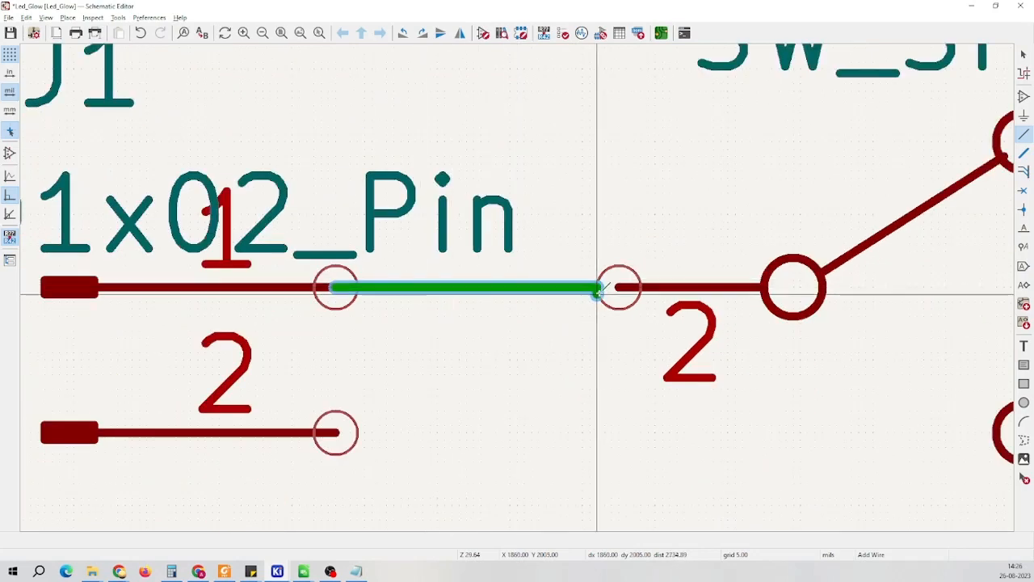
{"action": "scroll", "coordinate": [598, 290], "scroll_direction": "up", "scroll_amount": 2}
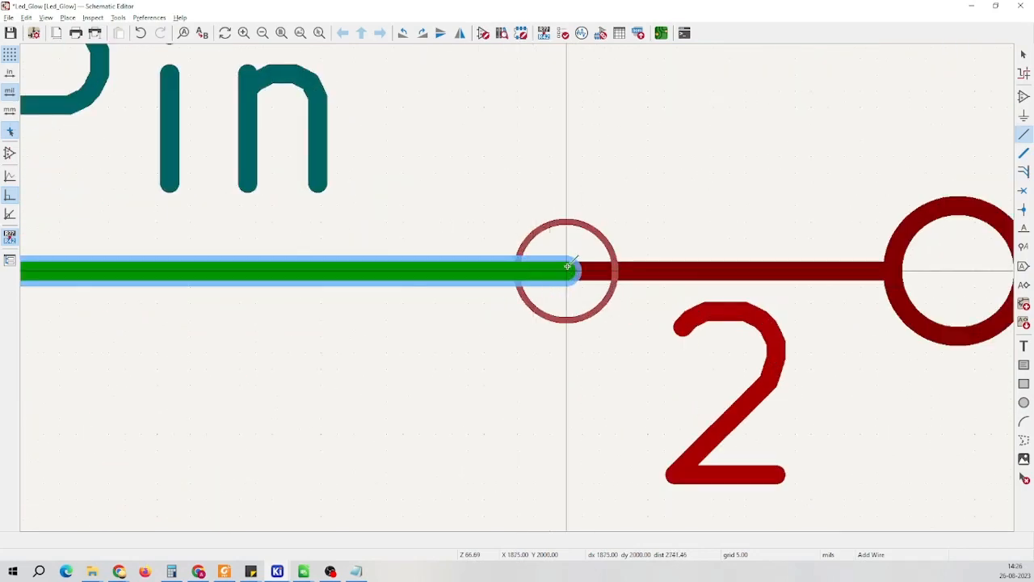
{"action": "scroll", "coordinate": [568, 266], "scroll_direction": "down", "scroll_amount": 3}
{"action": "scroll", "coordinate": [517, 287], "scroll_direction": "down", "scroll_amount": 1}
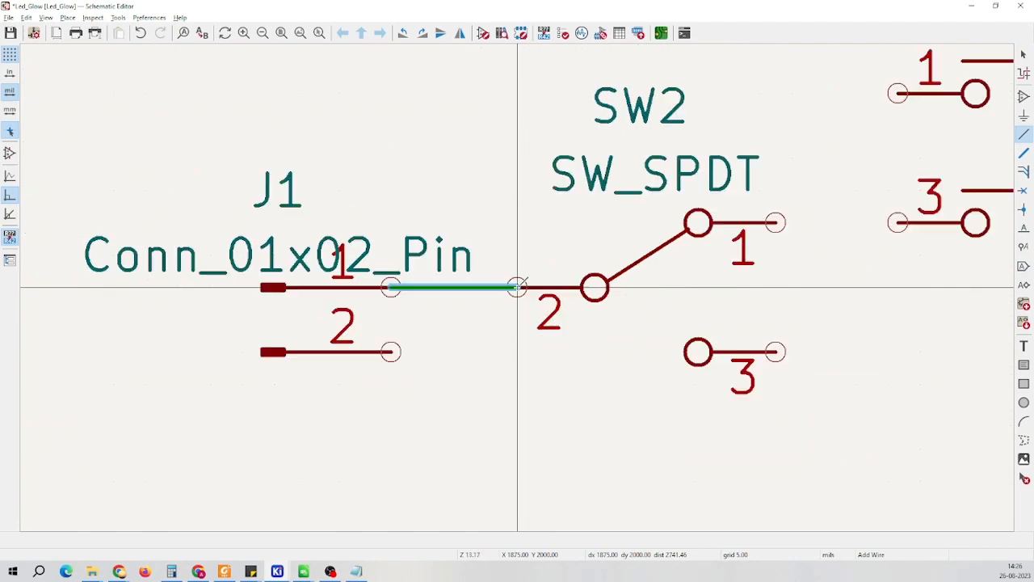
{"action": "scroll", "coordinate": [517, 287], "scroll_direction": "up", "scroll_amount": 3}
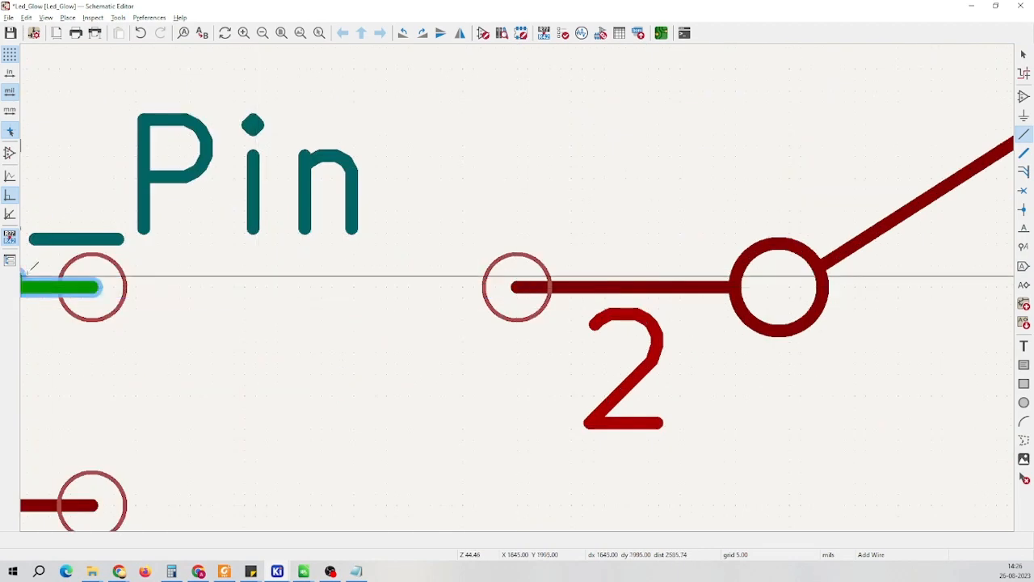
{"action": "scroll", "coordinate": [517, 287], "scroll_direction": "down", "scroll_amount": 3}
{"action": "scroll", "coordinate": [598, 284], "scroll_direction": "up", "scroll_amount": 1}
{"action": "scroll", "coordinate": [517, 287], "scroll_direction": "up", "scroll_amount": 3}
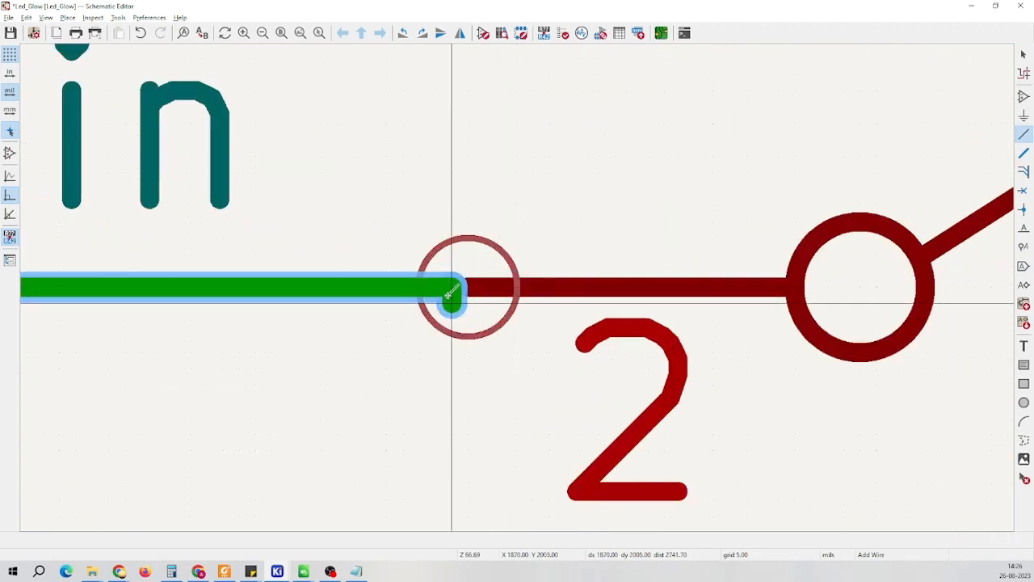
{"action": "scroll", "coordinate": [462, 283], "scroll_direction": "down", "scroll_amount": 6}
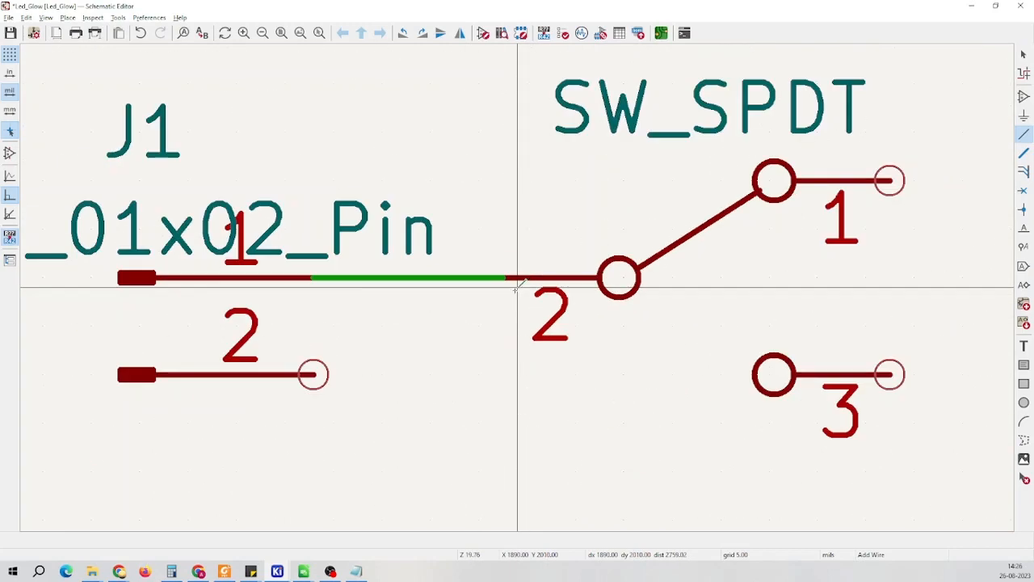
{"action": "scroll", "coordinate": [529, 288], "scroll_direction": "up", "scroll_amount": 2}
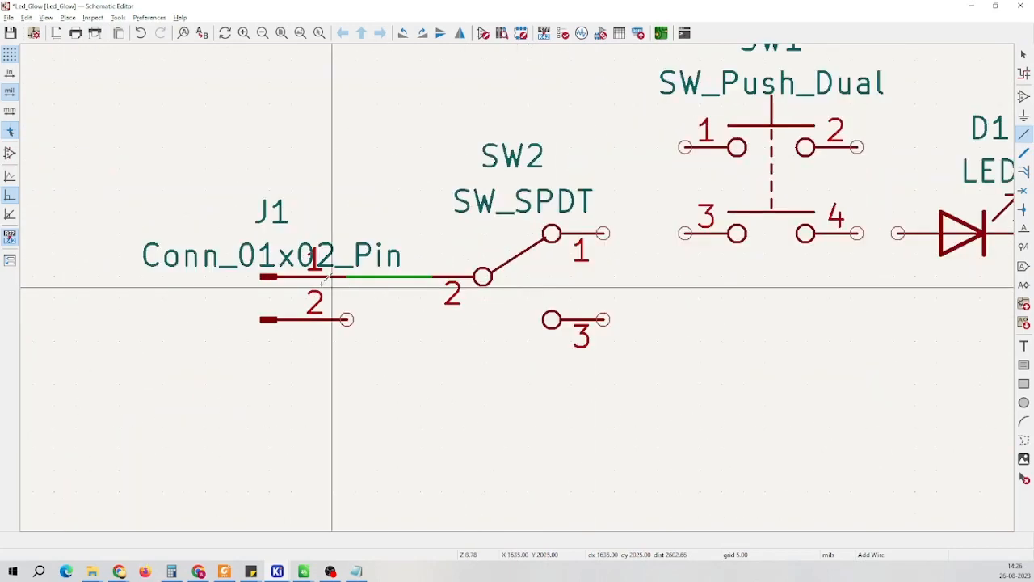
{"action": "scroll", "coordinate": [325, 267], "scroll_direction": "up", "scroll_amount": 2}
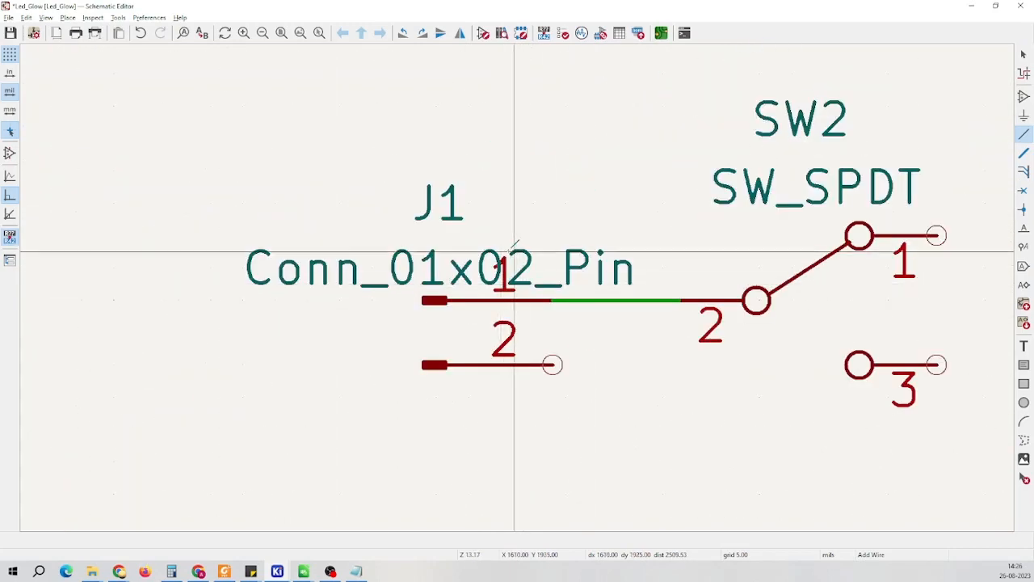
{"action": "left_click", "coordinate": [671, 304]}
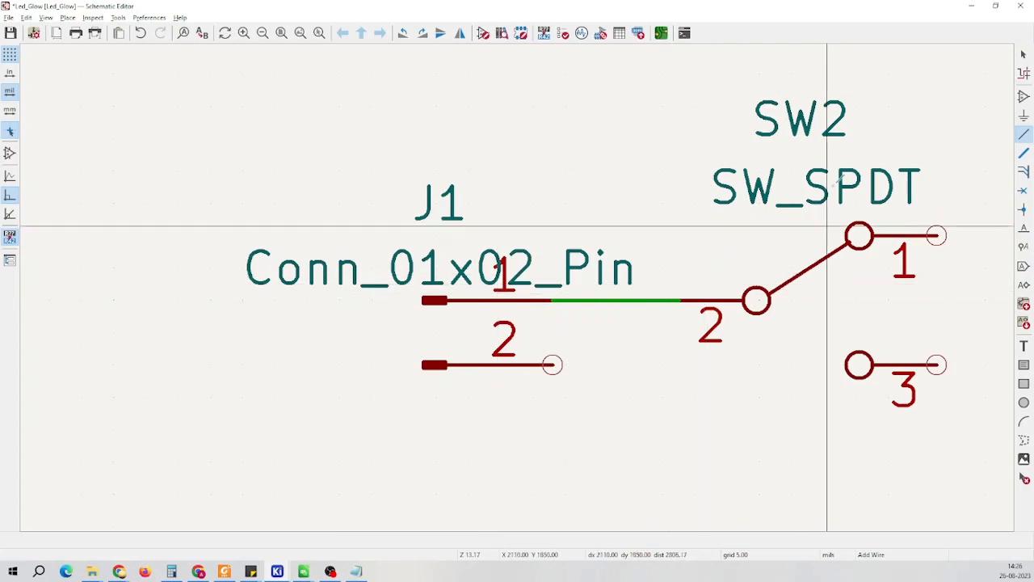
{"action": "scroll", "coordinate": [810, 265], "scroll_direction": "down", "scroll_amount": 4}
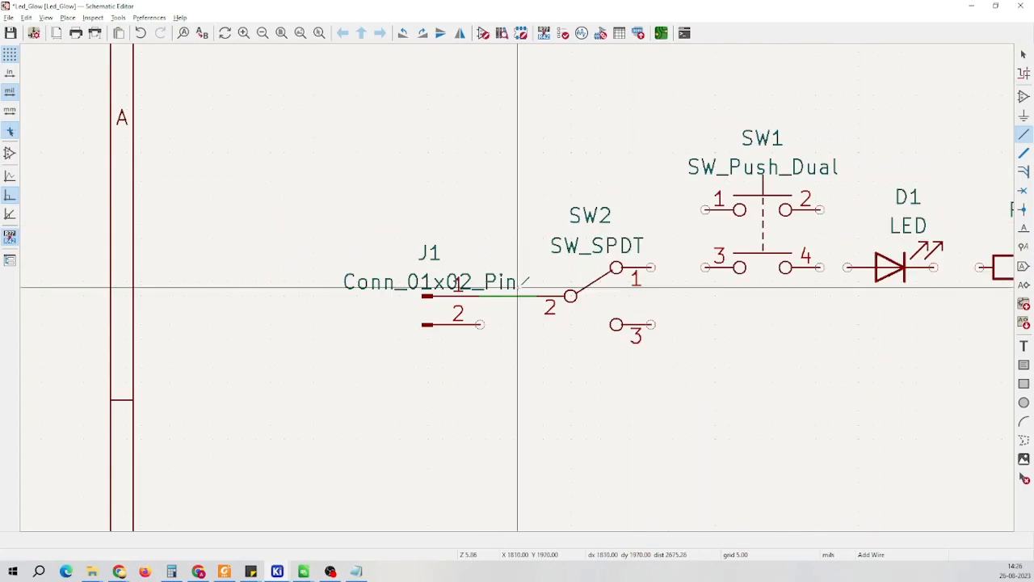
{"action": "scroll", "coordinate": [522, 284], "scroll_direction": "up", "scroll_amount": 3}
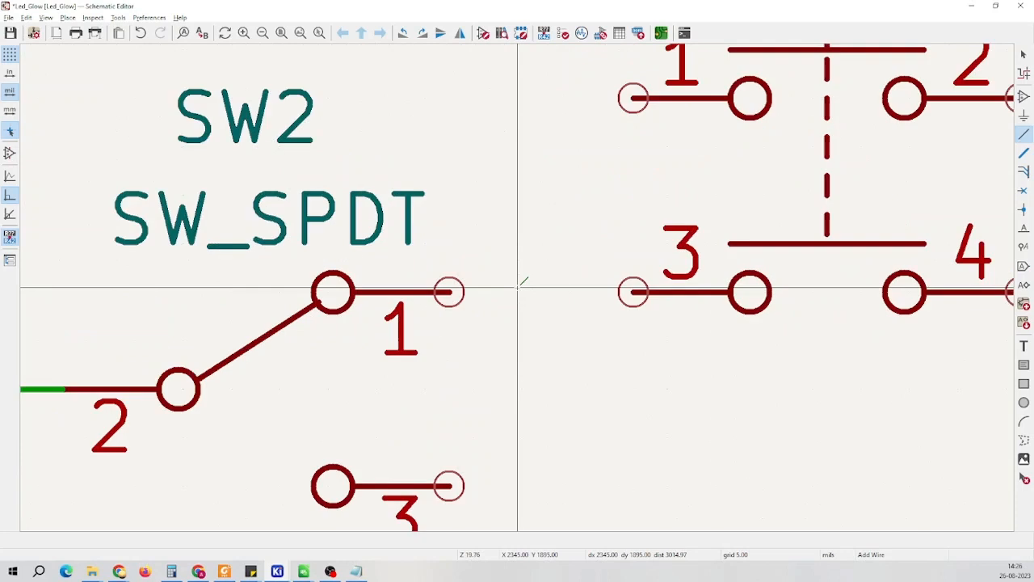
{"action": "scroll", "coordinate": [522, 284], "scroll_direction": "down", "scroll_amount": 5}
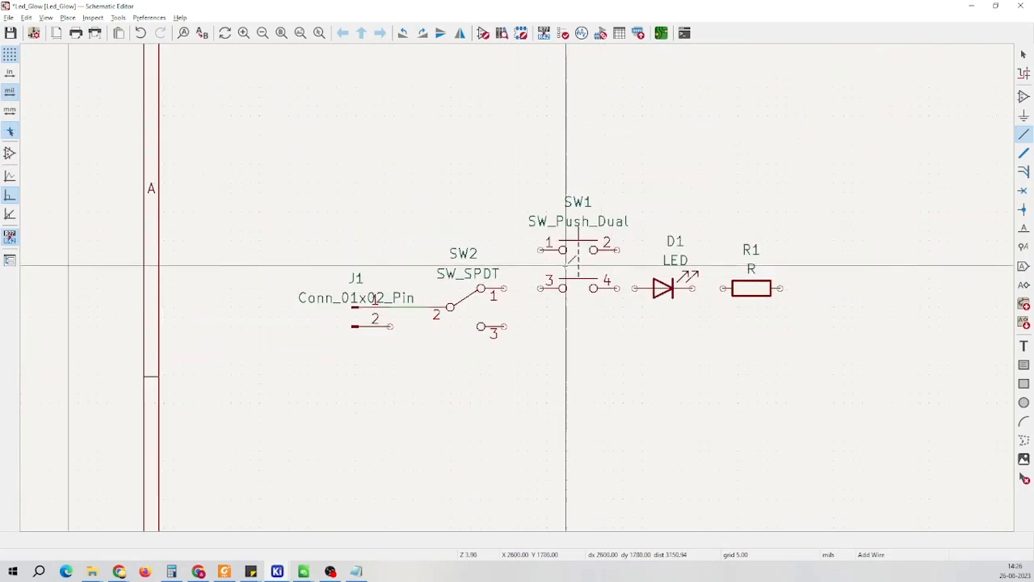
{"action": "key", "text": "Escape"}
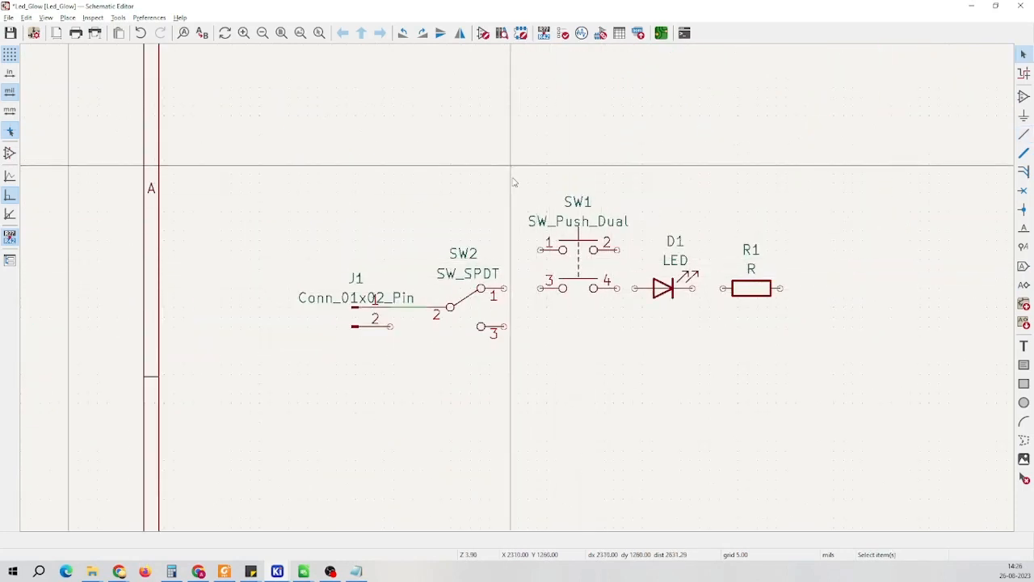
Duplicate the push button, LED and resistor together and place the copies directly below the originals
{"action": "left_click_drag", "start_coordinate": [511, 176], "coordinate": [823, 368]}
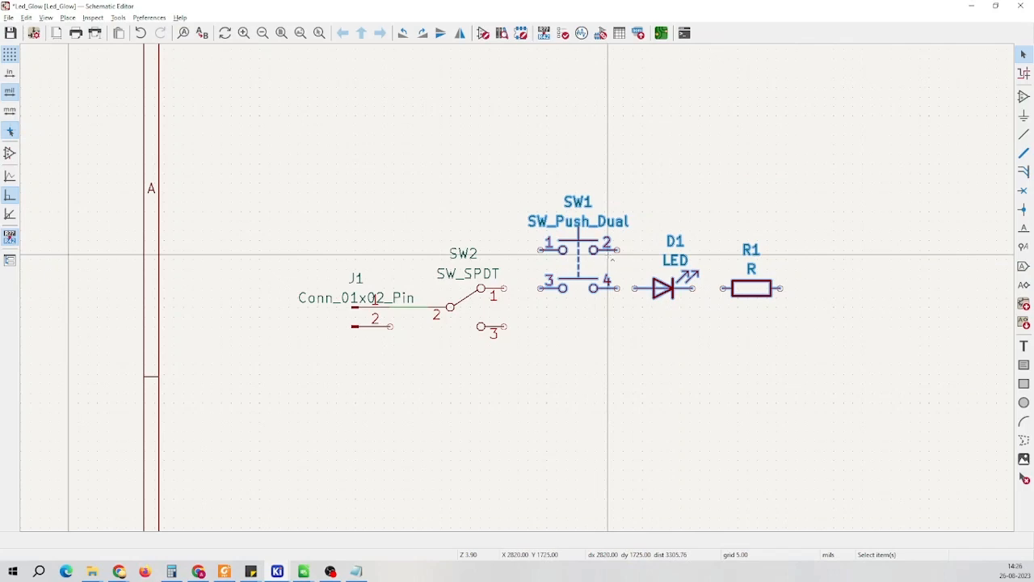
{"action": "key", "text": "ctrl+d"}
{"action": "scroll", "coordinate": [513, 291], "scroll_direction": "down", "scroll_amount": 3}
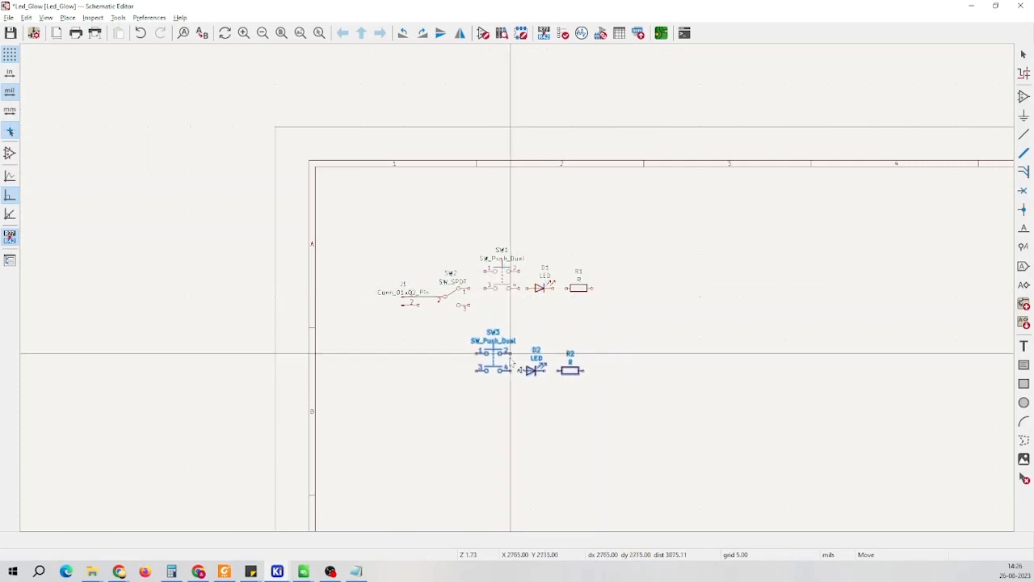
{"action": "scroll", "coordinate": [511, 361], "scroll_direction": "up", "scroll_amount": 3}
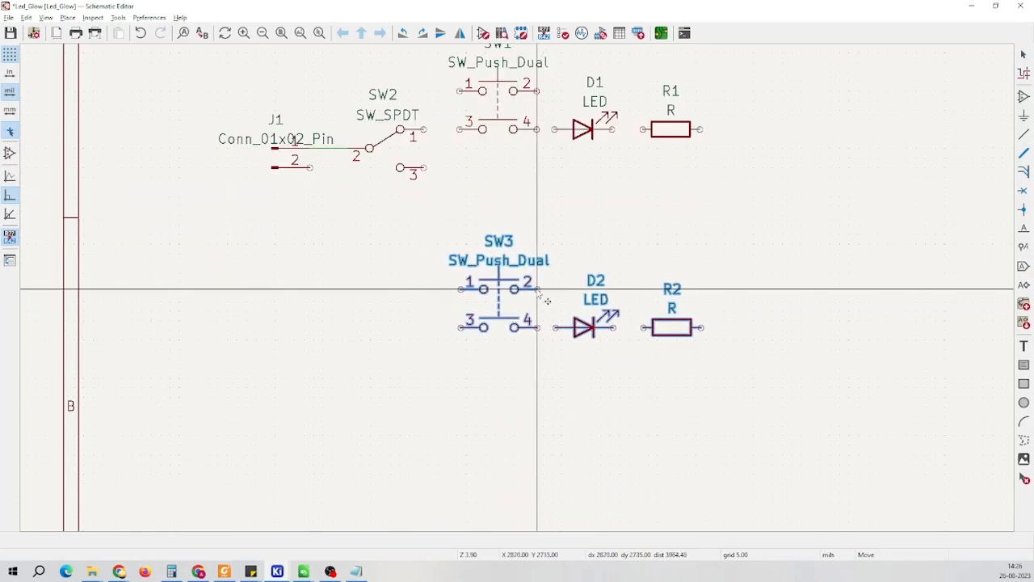
{"action": "left_click", "coordinate": [537, 288]}
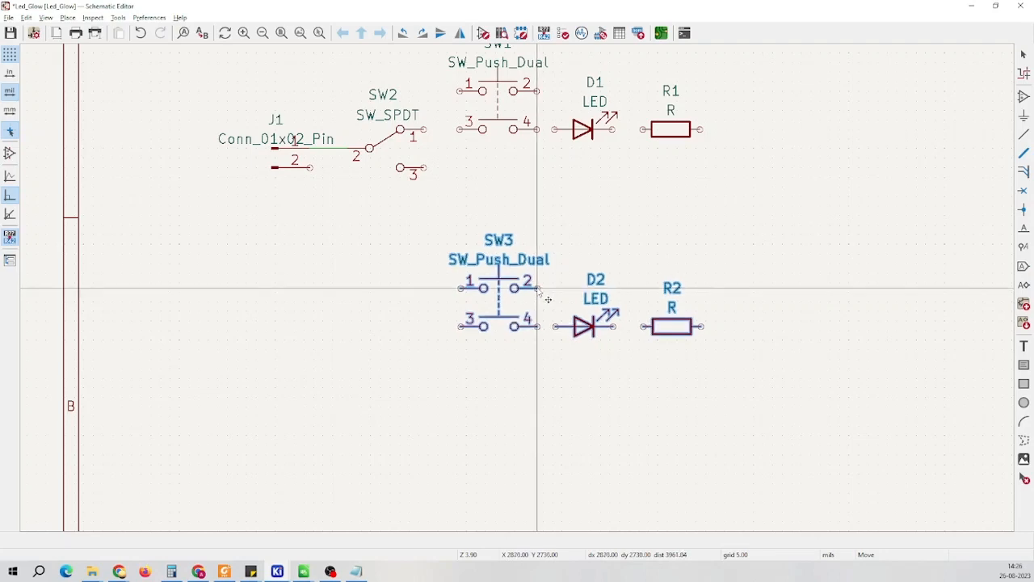
{"action": "left_click", "coordinate": [623, 233]}
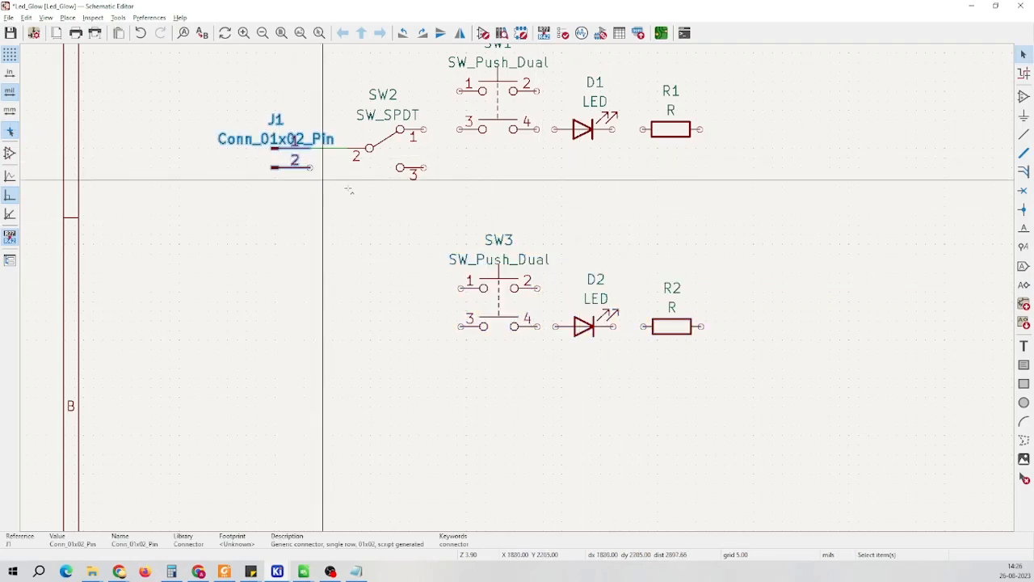
Duplicate connector J1 and place the copy to the left of push button SW3, with its pin 1 level with SW3's pin 3
{"action": "key", "text": "ctrl+d"}
{"action": "scroll", "coordinate": [353, 312], "scroll_direction": "up", "scroll_amount": 3}
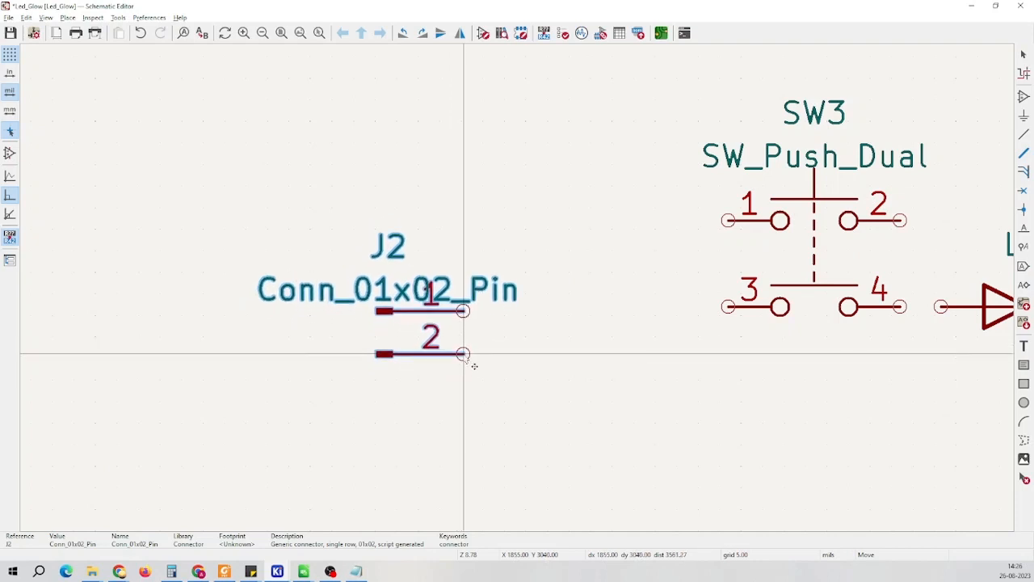
{"action": "left_click", "coordinate": [475, 366]}
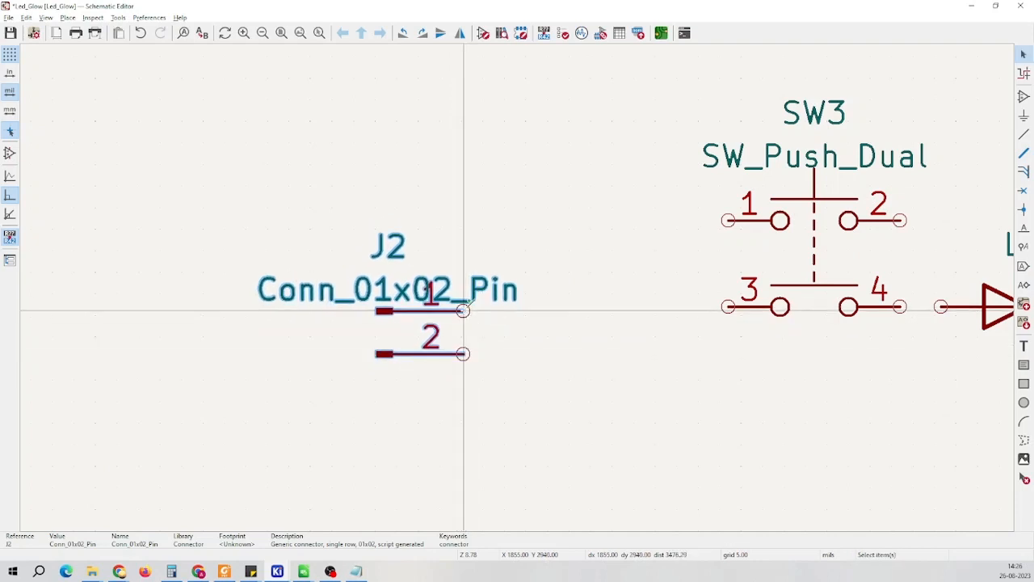
{"action": "scroll", "coordinate": [465, 306], "scroll_direction": "up", "scroll_amount": 3}
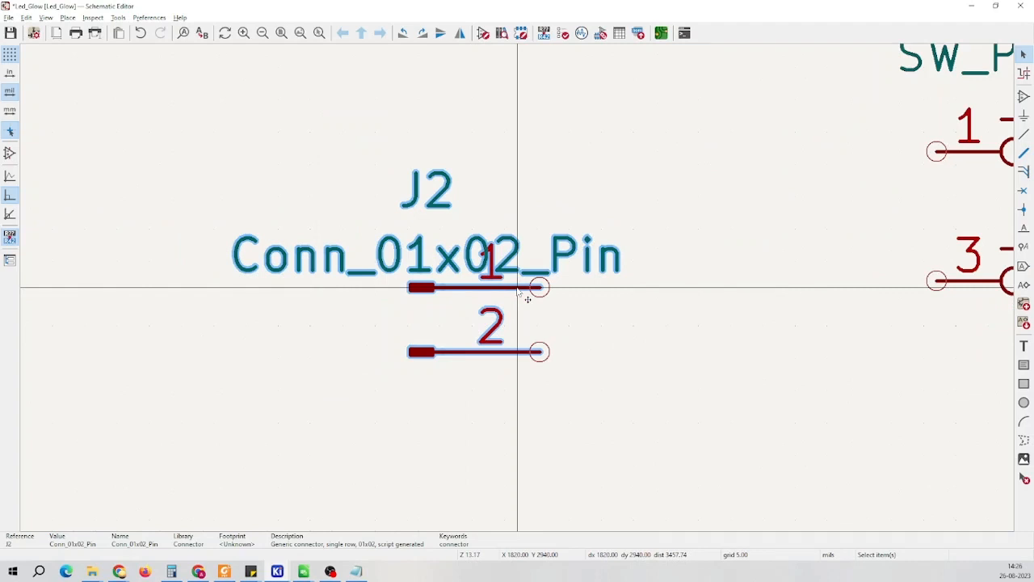
{"action": "key", "text": "m"}
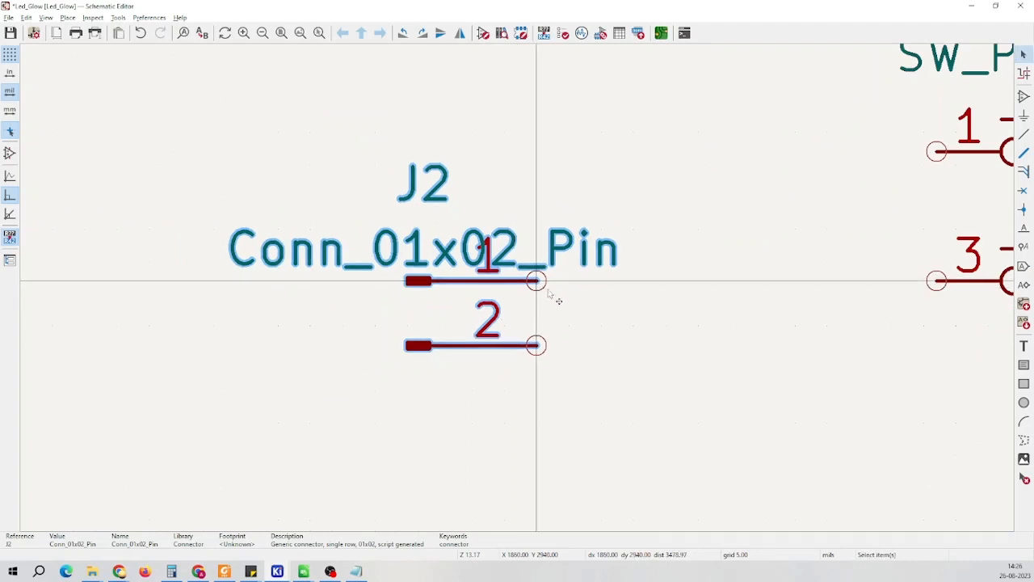
{"action": "scroll", "coordinate": [548, 291], "scroll_direction": "down", "scroll_amount": 4}
{"action": "scroll", "coordinate": [521, 292], "scroll_direction": "down", "scroll_amount": 3}
Delete push button SW1 from between the slide switch and LED D1 in the upper circuit
{"action": "left_click", "coordinate": [527, 298]}
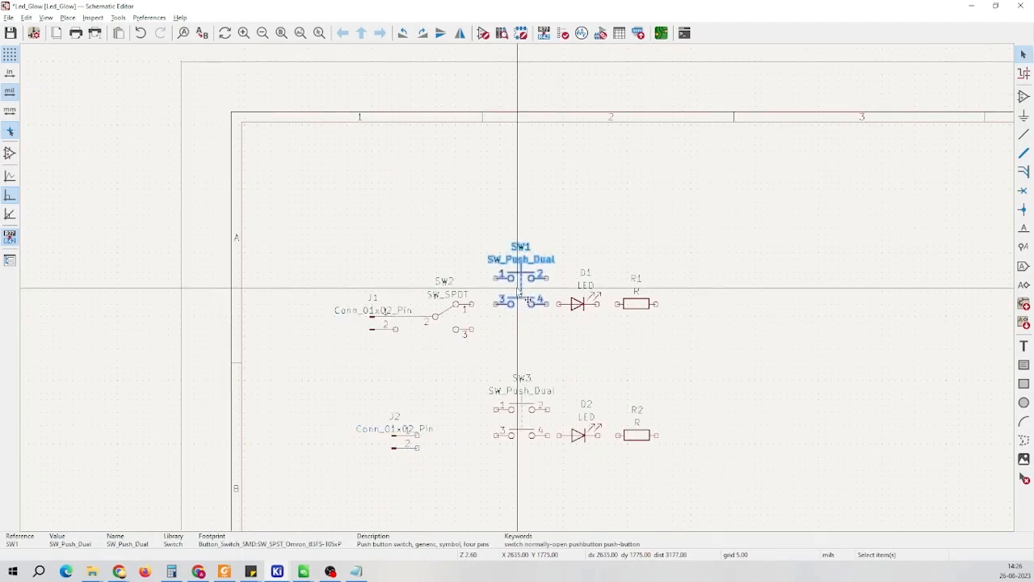
{"action": "key", "text": "Delete"}
{"action": "scroll", "coordinate": [510, 268], "scroll_direction": "up", "scroll_amount": 6}
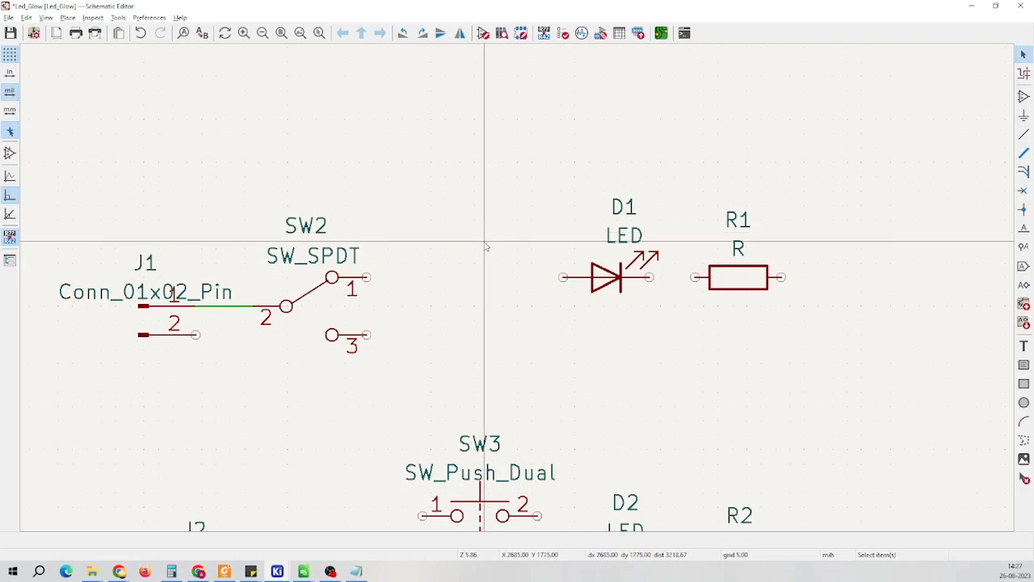
{"action": "left_click", "coordinate": [582, 278]}
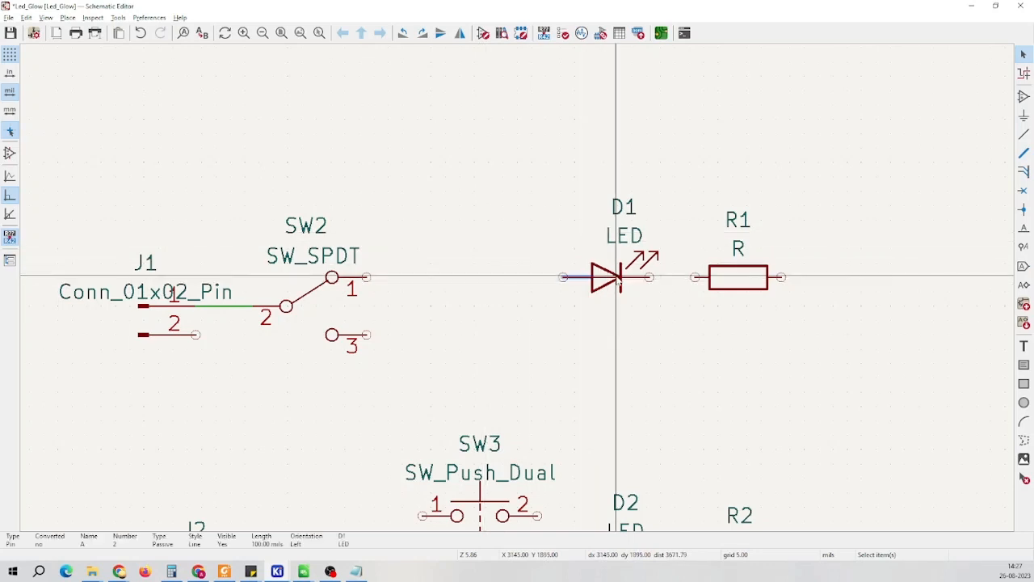
{"action": "right_click", "coordinate": [610, 282]}
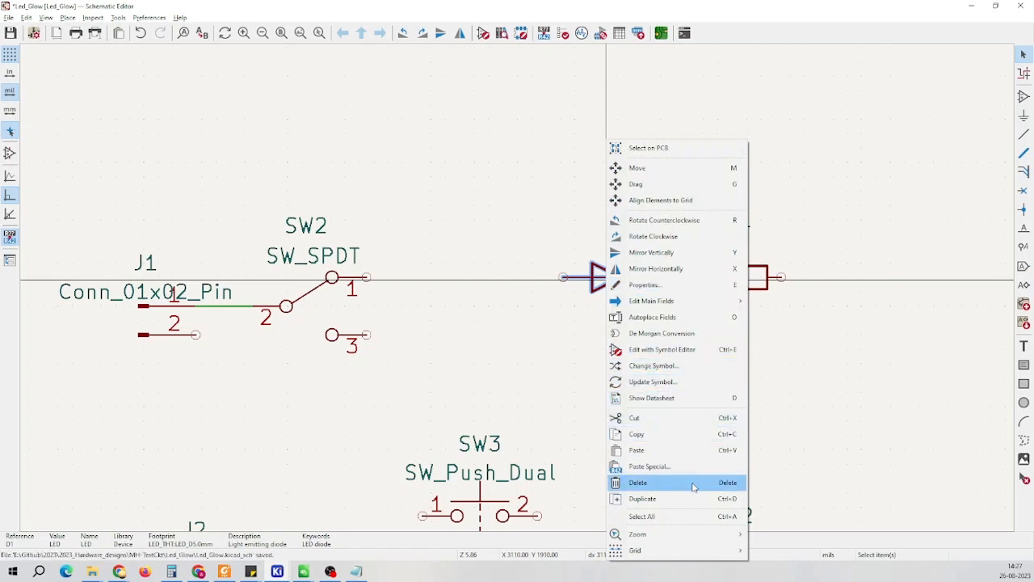
{"action": "left_click", "coordinate": [557, 430]}
{"action": "scroll", "coordinate": [536, 272], "scroll_direction": "down", "scroll_amount": 4}
{"action": "scroll", "coordinate": [501, 286], "scroll_direction": "up", "scroll_amount": 4}
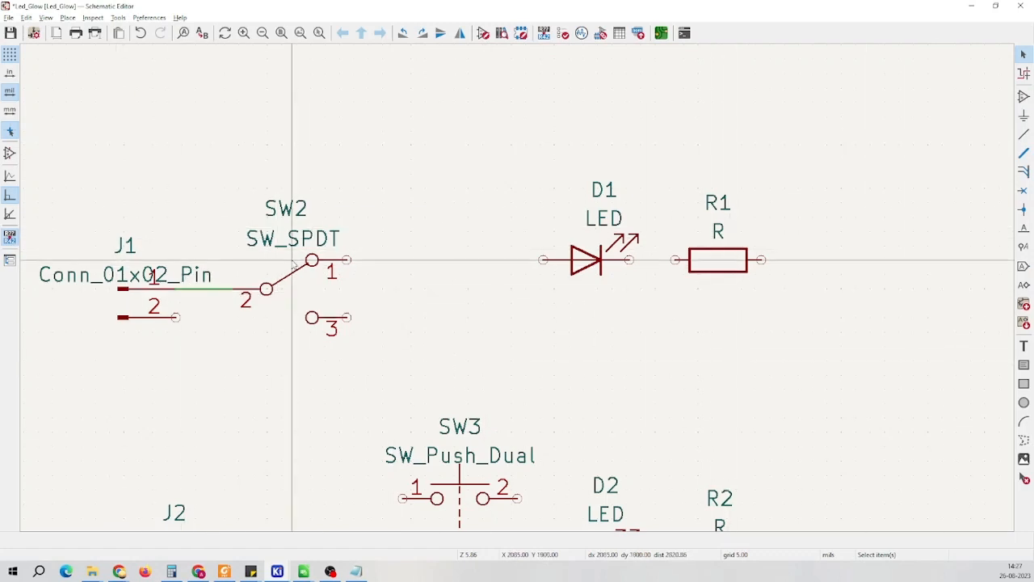
Move the whole push-button circuit (J2, SW3, D2 and R2) further down to leave more space below the slide-switch circuit
{"action": "scroll", "coordinate": [416, 287], "scroll_direction": "down", "scroll_amount": 2}
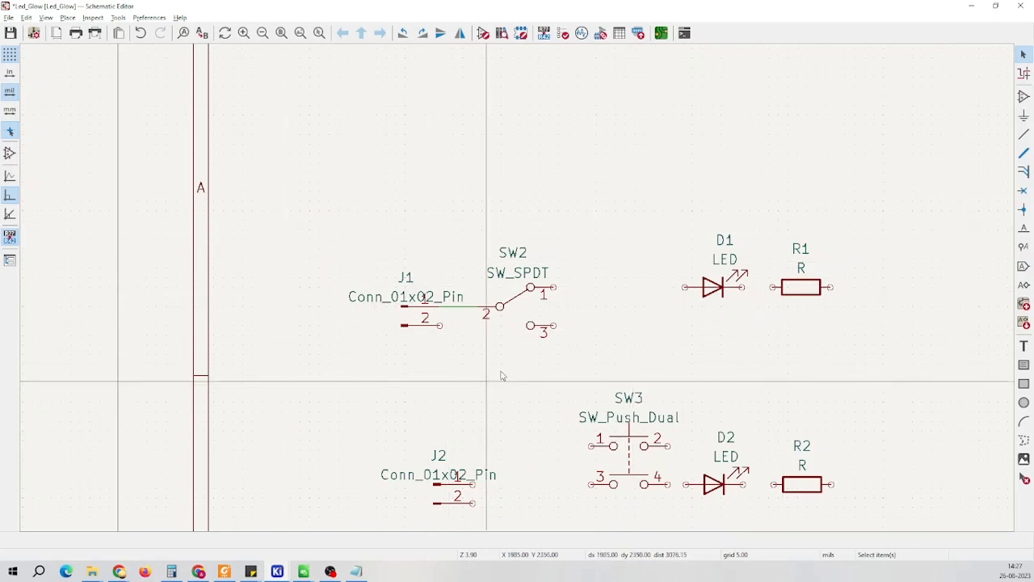
{"action": "scroll", "coordinate": [513, 286], "scroll_direction": "down", "scroll_amount": 2}
{"action": "scroll", "coordinate": [513, 292], "scroll_direction": "up", "scroll_amount": 4}
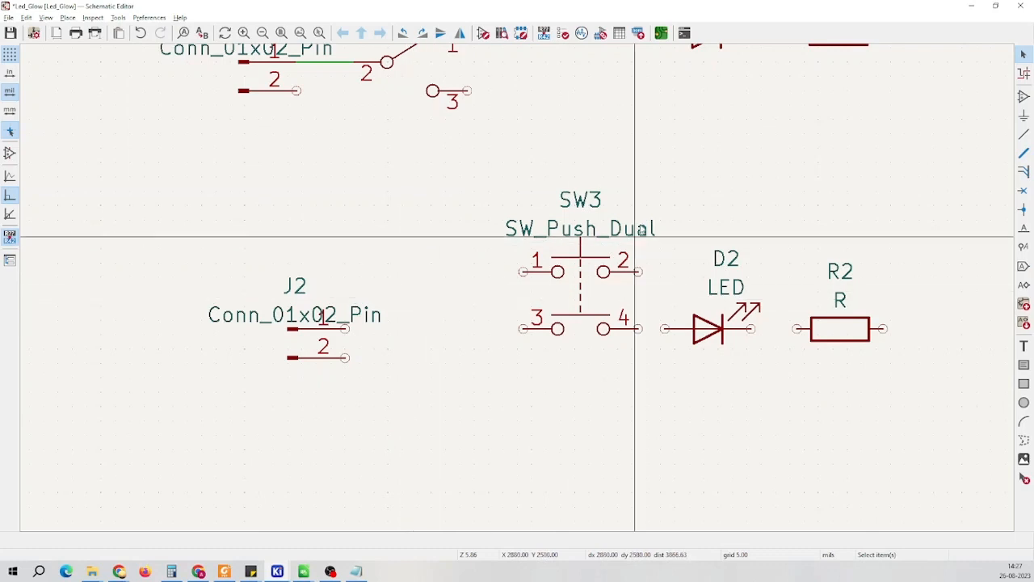
{"action": "scroll", "coordinate": [579, 273], "scroll_direction": "down", "scroll_amount": 5}
{"action": "scroll", "coordinate": [566, 242], "scroll_direction": "up", "scroll_amount": 2}
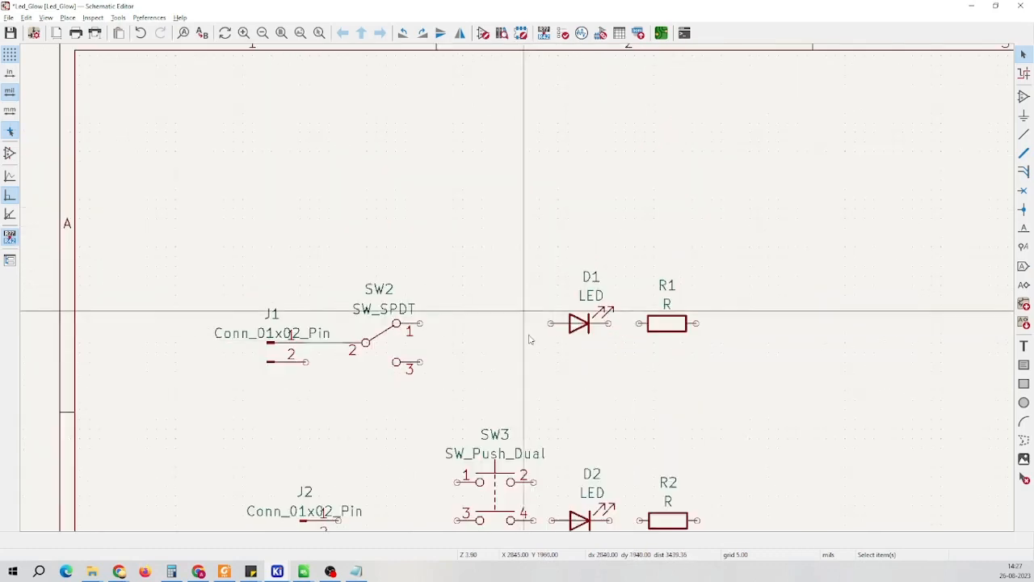
{"action": "scroll", "coordinate": [521, 303], "scroll_direction": "down", "scroll_amount": 2}
{"action": "scroll", "coordinate": [514, 299], "scroll_direction": "up", "scroll_amount": 2}
{"action": "left_click_drag", "start_coordinate": [321, 250], "coordinate": [670, 371]}
{"action": "left_click_drag", "start_coordinate": [542, 322], "coordinate": [526, 380]}
{"action": "left_click", "coordinate": [549, 295]}
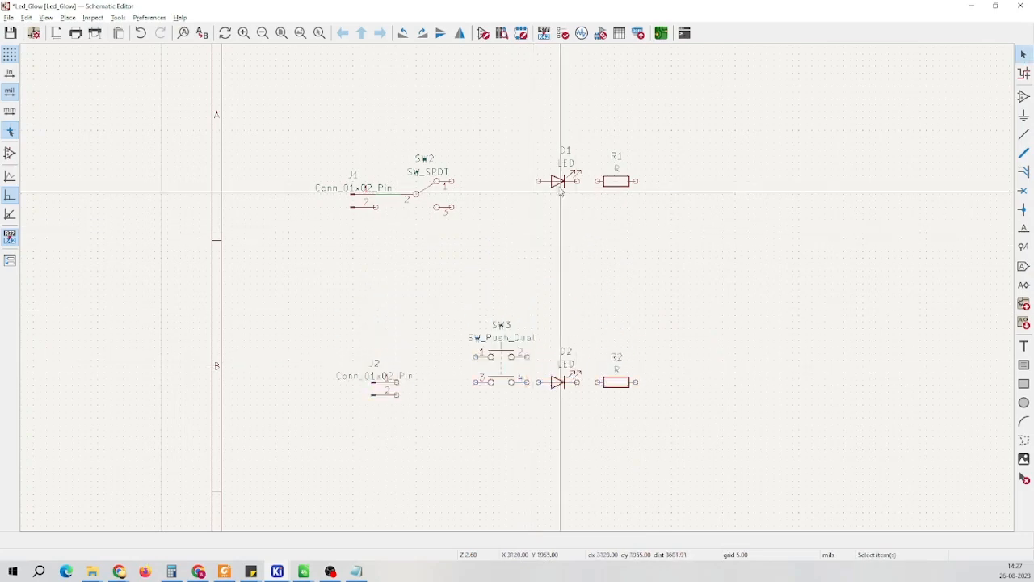
Move LED D1 and resistor R1 together closer to slide switch SW2, keeping them level with its pin 1
{"action": "scroll", "coordinate": [592, 106], "scroll_direction": "up", "scroll_amount": 4}
{"action": "left_click_drag", "start_coordinate": [400, 180], "coordinate": [765, 386]}
{"action": "key", "text": "m"}
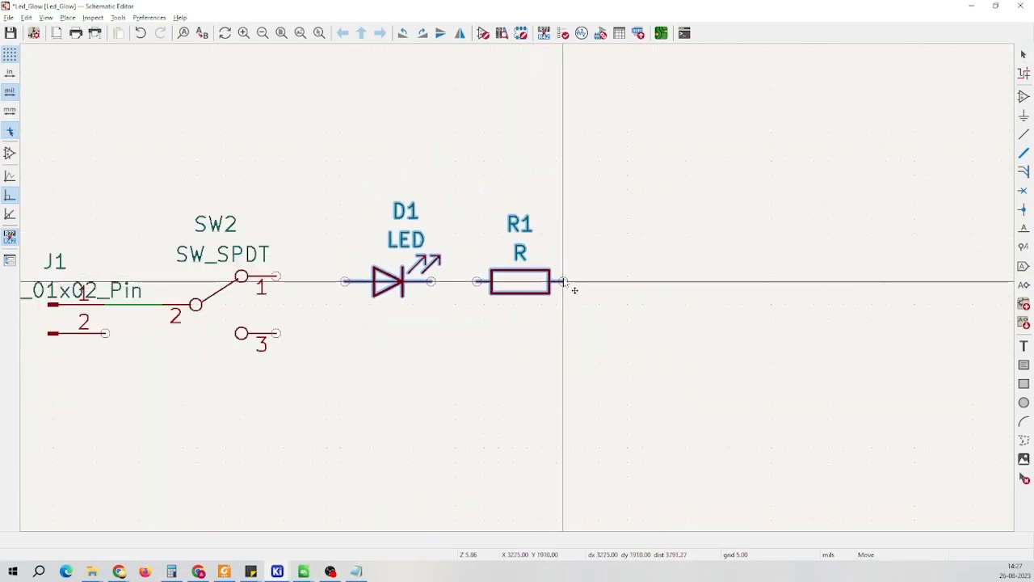
{"action": "left_click", "coordinate": [564, 277]}
{"action": "left_click", "coordinate": [623, 248]}
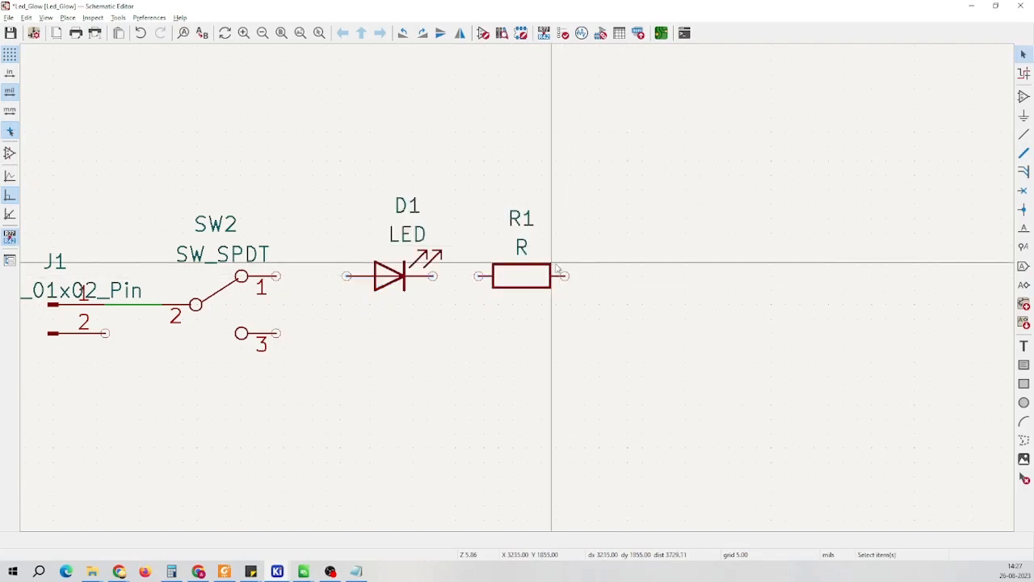
Draw a trial wire from pin 1 of slide switch SW2 to the anode of LED D1, and remove it again
{"action": "scroll", "coordinate": [783, 121], "scroll_direction": "down", "scroll_amount": 5}
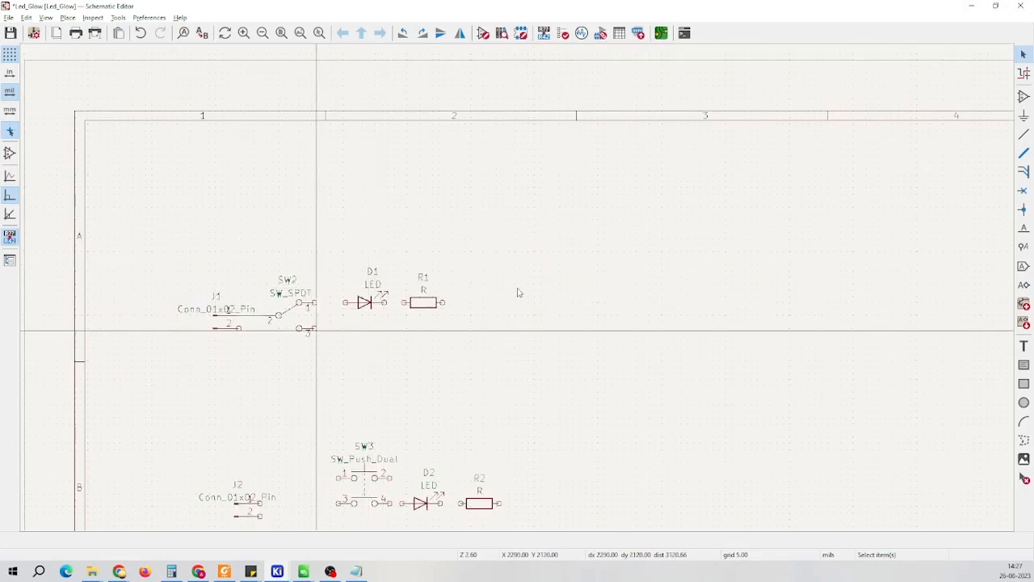
{"action": "scroll", "coordinate": [518, 307], "scroll_direction": "up", "scroll_amount": 6}
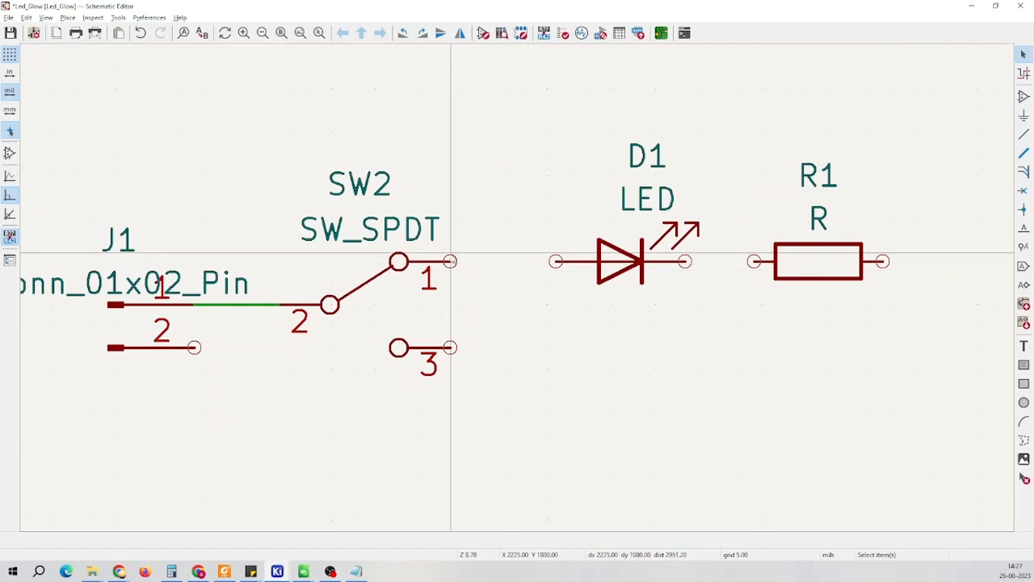
{"action": "scroll", "coordinate": [484, 279], "scroll_direction": "up", "scroll_amount": 2}
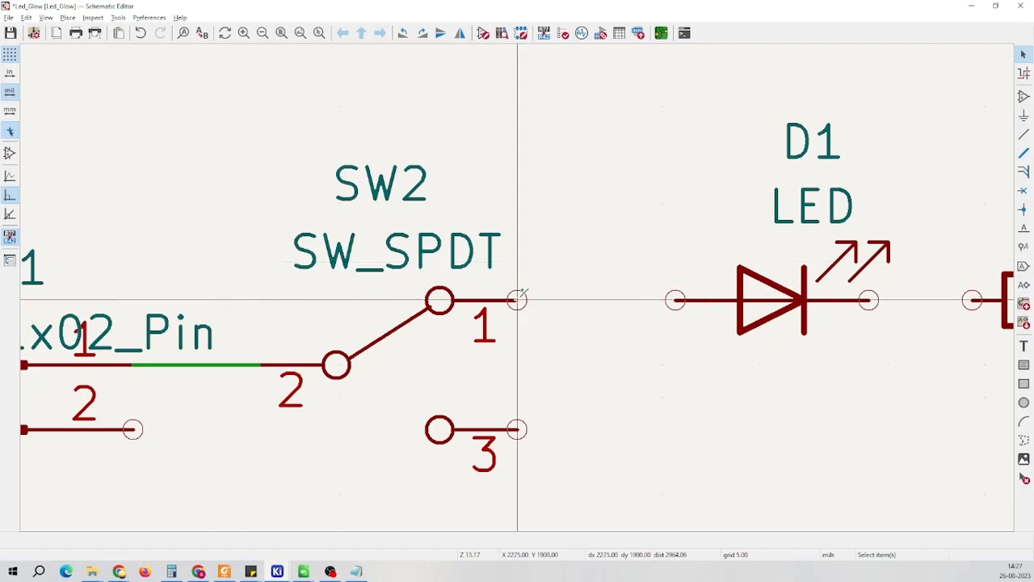
{"action": "scroll", "coordinate": [521, 295], "scroll_direction": "up", "scroll_amount": 5}
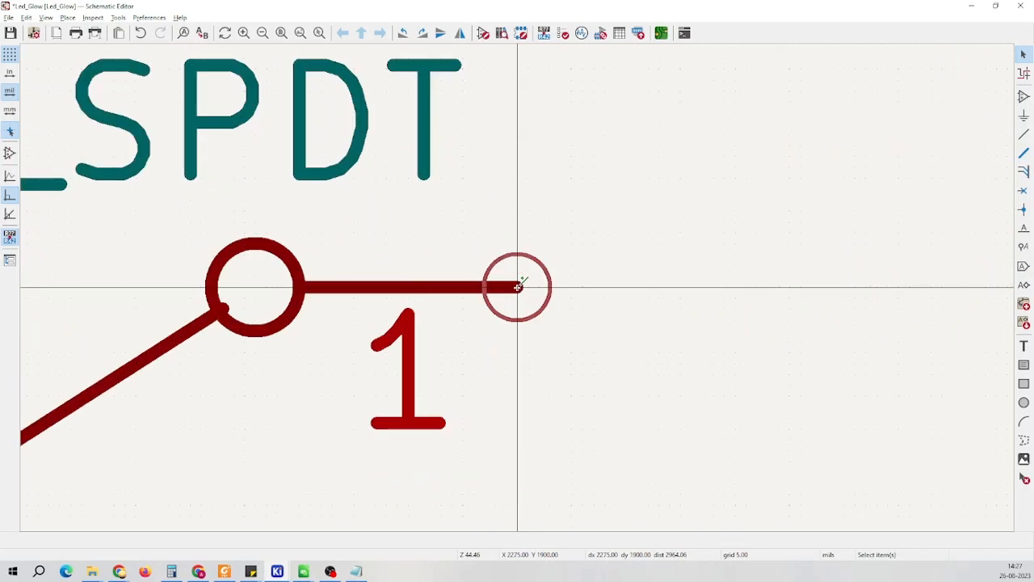
{"action": "scroll", "coordinate": [518, 287], "scroll_direction": "down", "scroll_amount": 3}
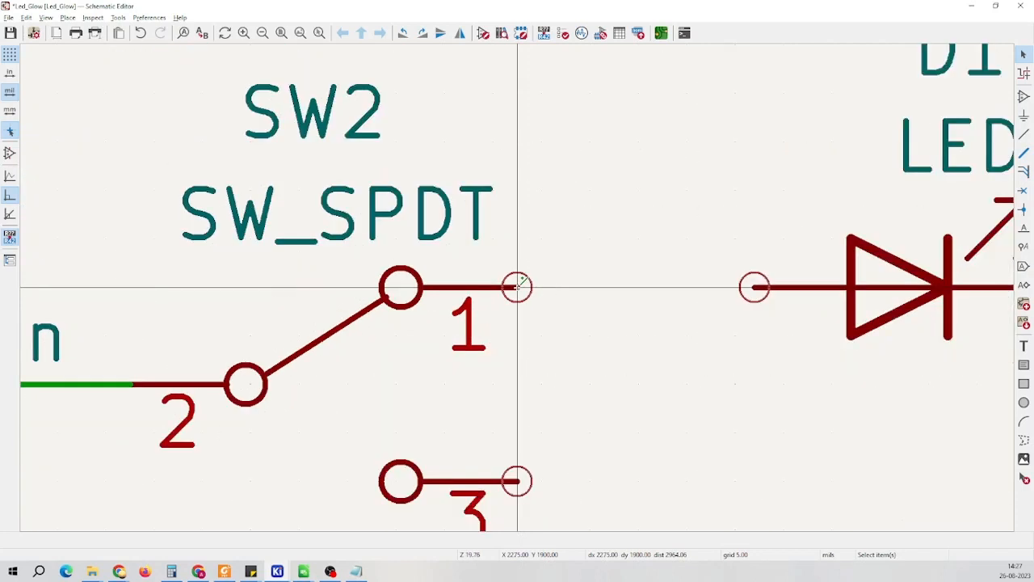
{"action": "left_click", "coordinate": [518, 287]}
{"action": "scroll", "coordinate": [754, 287], "scroll_direction": "up", "scroll_amount": 3}
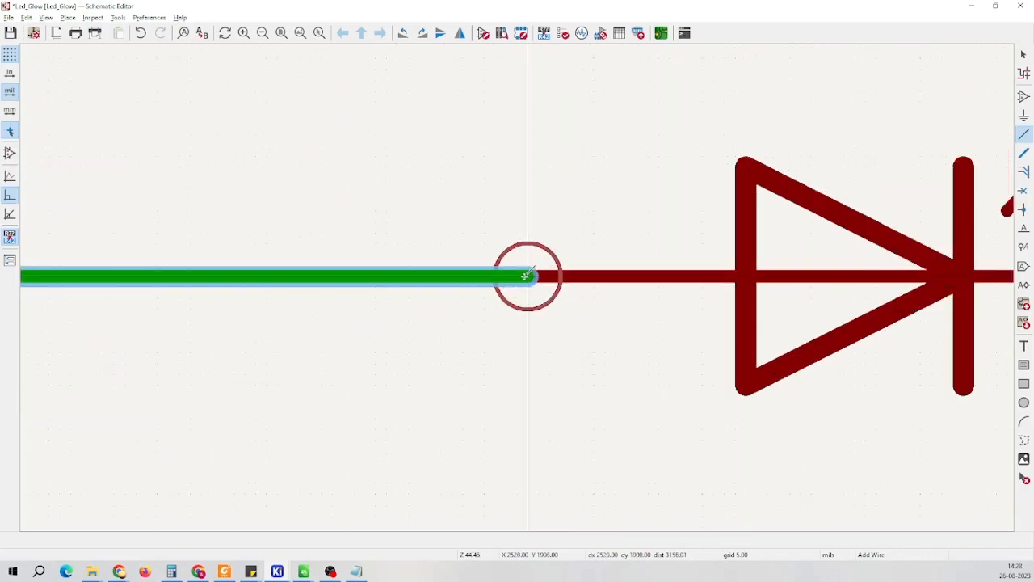
{"action": "left_click", "coordinate": [526, 278]}
{"action": "scroll", "coordinate": [450, 279], "scroll_direction": "down", "scroll_amount": 4}
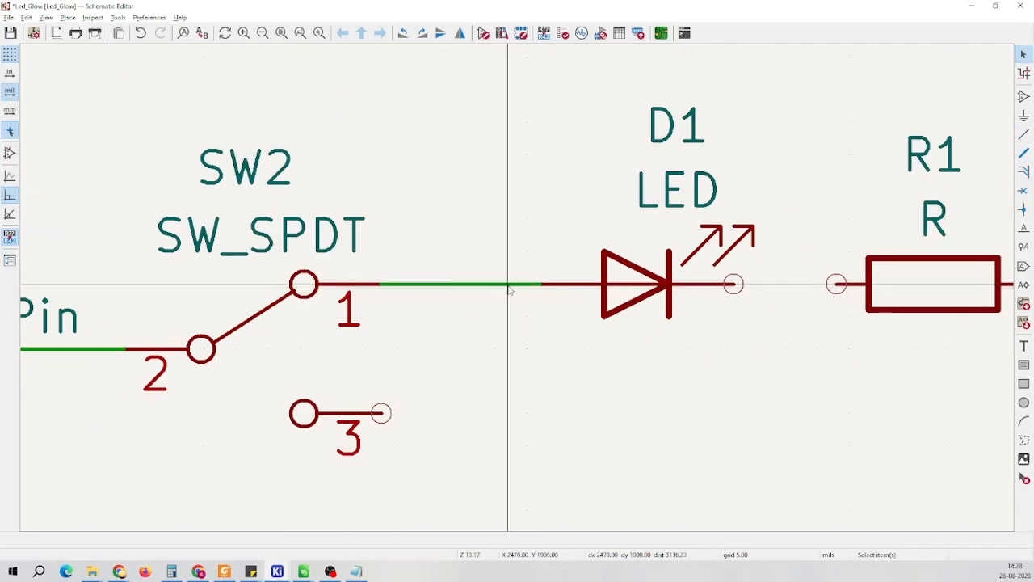
{"action": "key", "text": "Delete"}
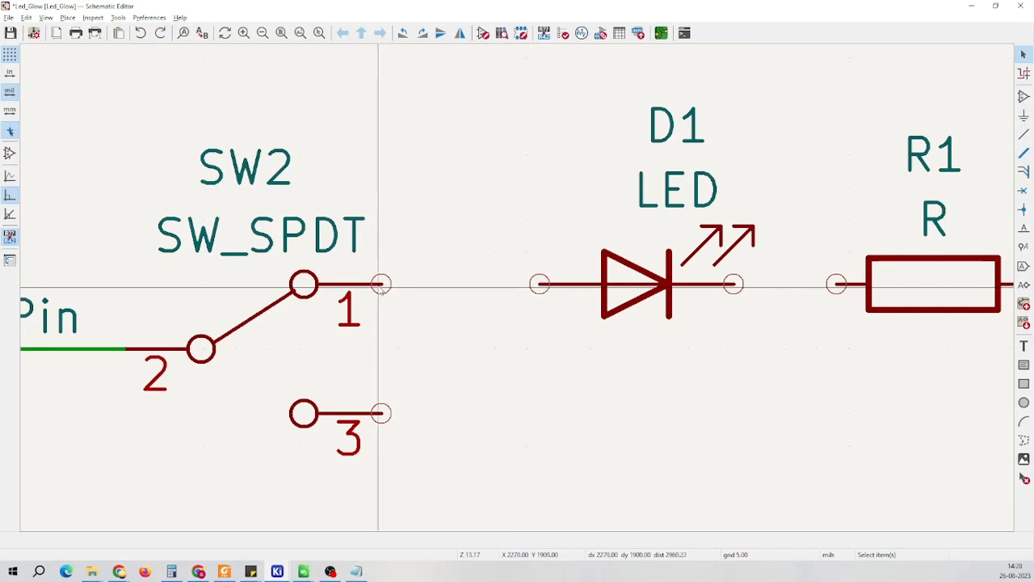
{"action": "scroll", "coordinate": [380, 287], "scroll_direction": "up", "scroll_amount": 2}
{"action": "key", "text": "w"}
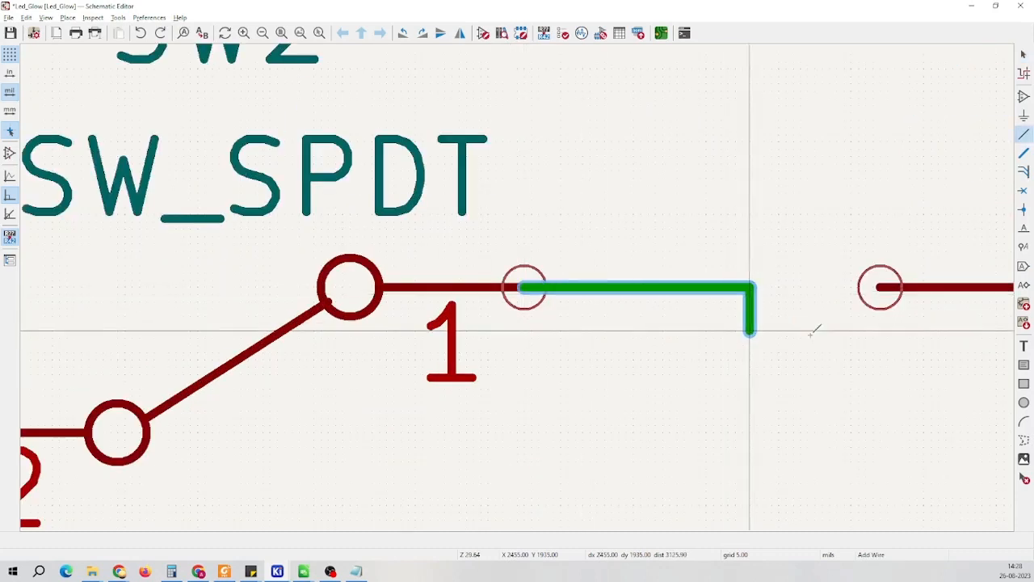
{"action": "left_click", "coordinate": [937, 286]}
{"action": "scroll", "coordinate": [670, 330], "scroll_direction": "down", "scroll_amount": 2}
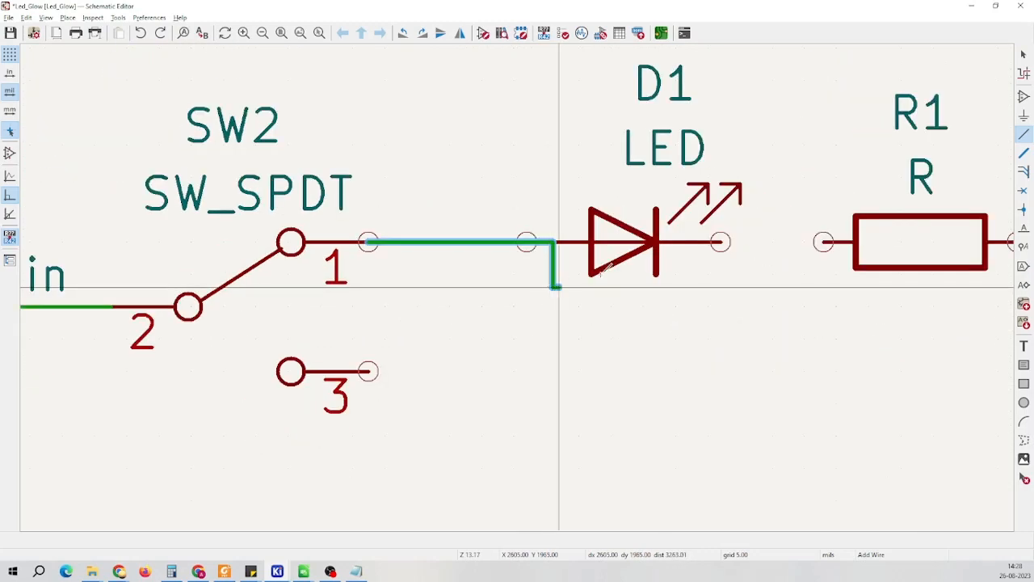
{"action": "scroll", "coordinate": [736, 256], "scroll_direction": "up", "scroll_amount": 1}
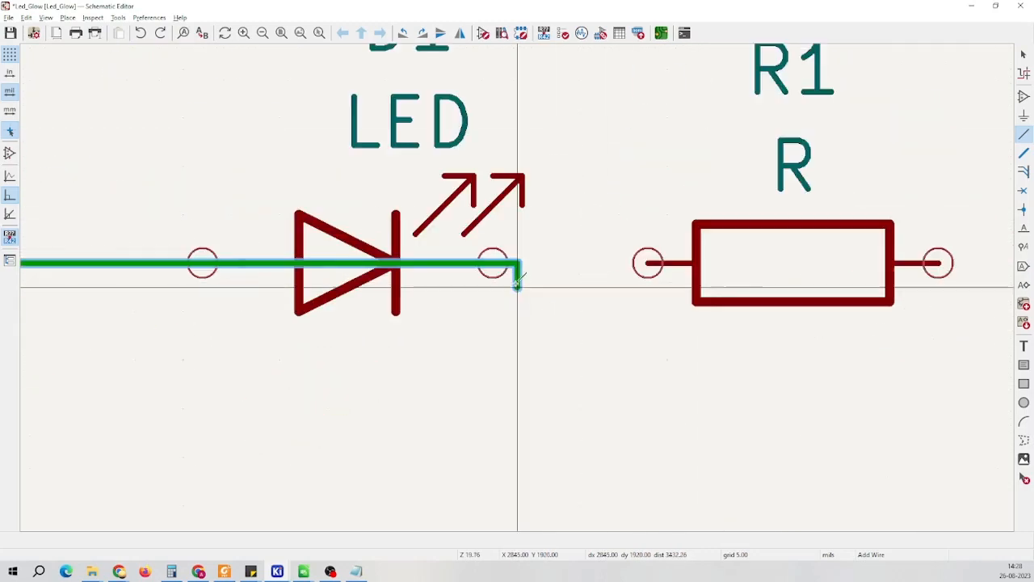
{"action": "scroll", "coordinate": [653, 265], "scroll_direction": "up", "scroll_amount": 3}
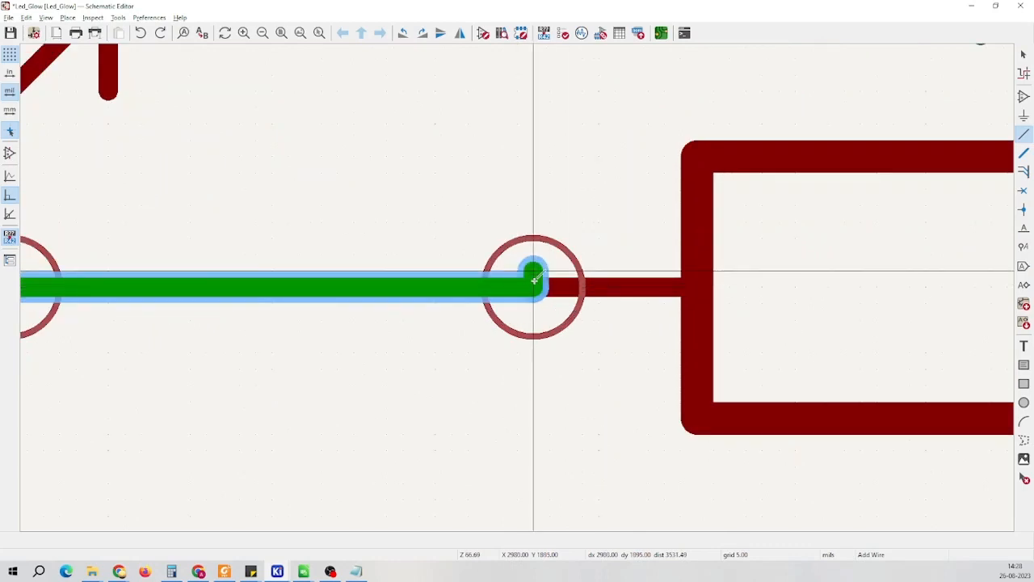
{"action": "scroll", "coordinate": [533, 279], "scroll_direction": "down", "scroll_amount": 6}
{"action": "key", "text": "Escape"}
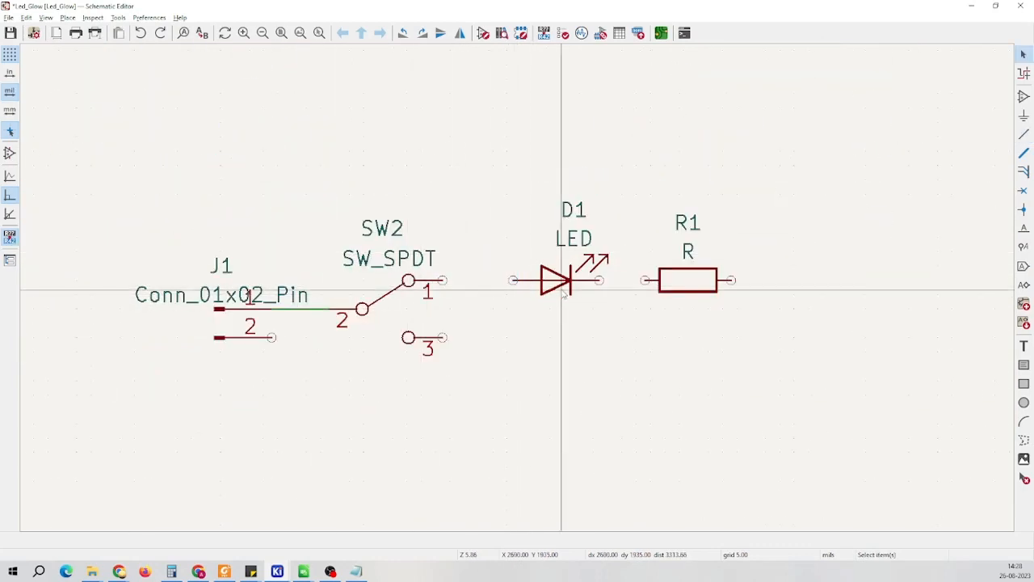
Draw a straight wire from pin 1 of slide switch SW2 to the anode of LED D1, and end wiring
{"action": "scroll", "coordinate": [561, 280], "scroll_direction": "up", "scroll_amount": 3}
{"action": "scroll", "coordinate": [339, 245], "scroll_direction": "down", "scroll_amount": 2}
{"action": "scroll", "coordinate": [517, 291], "scroll_direction": "up", "scroll_amount": 2}
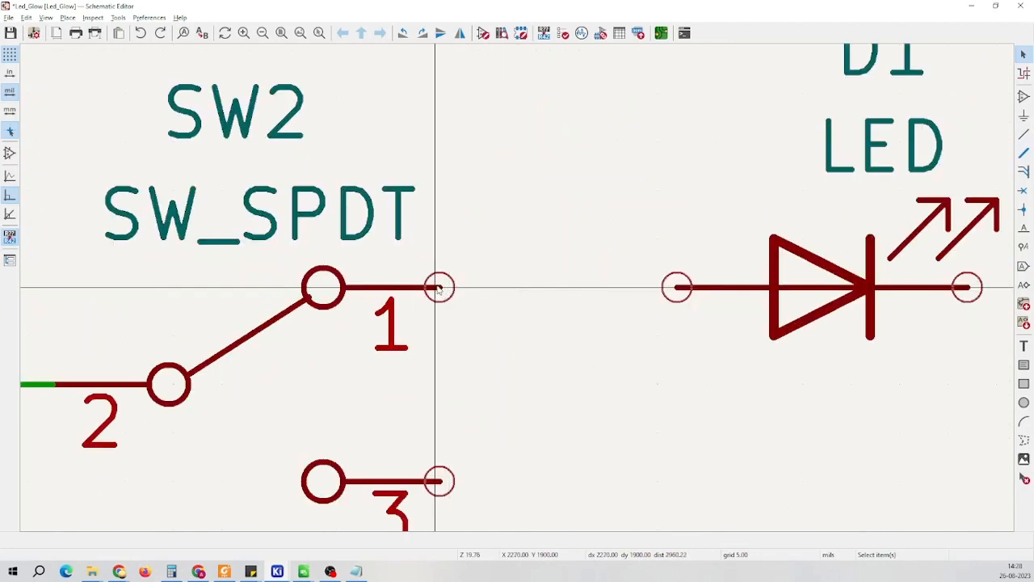
{"action": "left_click", "coordinate": [439, 285]}
{"action": "scroll", "coordinate": [704, 294], "scroll_direction": "up", "scroll_amount": 3}
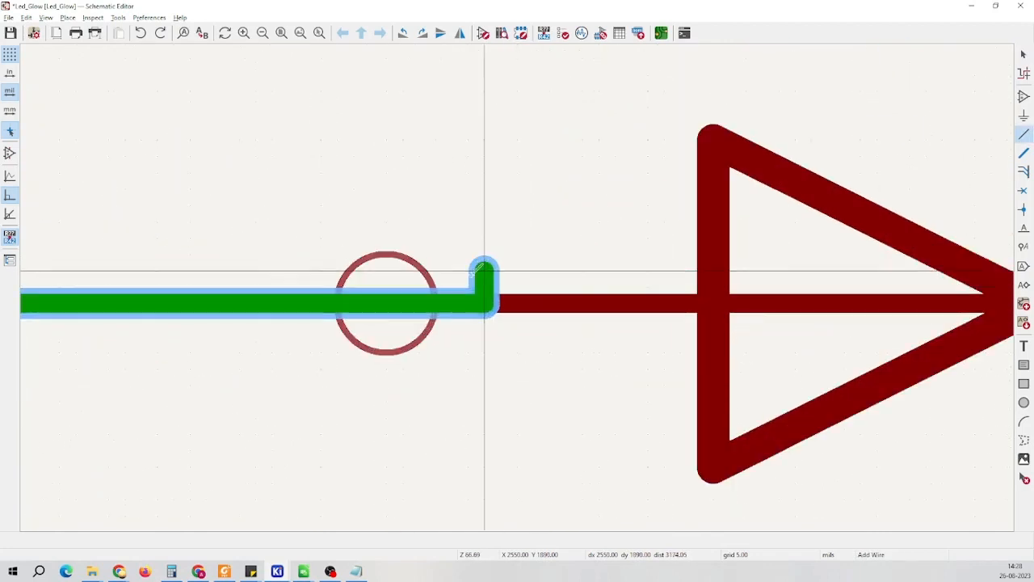
{"action": "left_click", "coordinate": [385, 300]}
{"action": "key", "text": "Escape"}
{"action": "scroll", "coordinate": [385, 300], "scroll_direction": "down", "scroll_amount": 8}
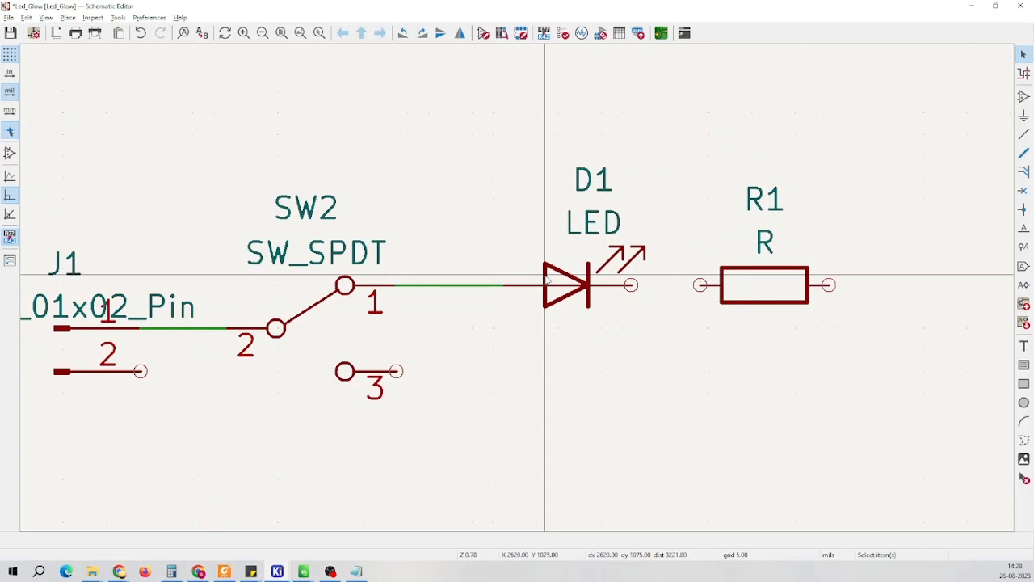
Highlight the net joining SW2's pin 1 to LED D1 to check the connection, and clear the highlight
{"action": "left_click", "coordinate": [1024, 74]}
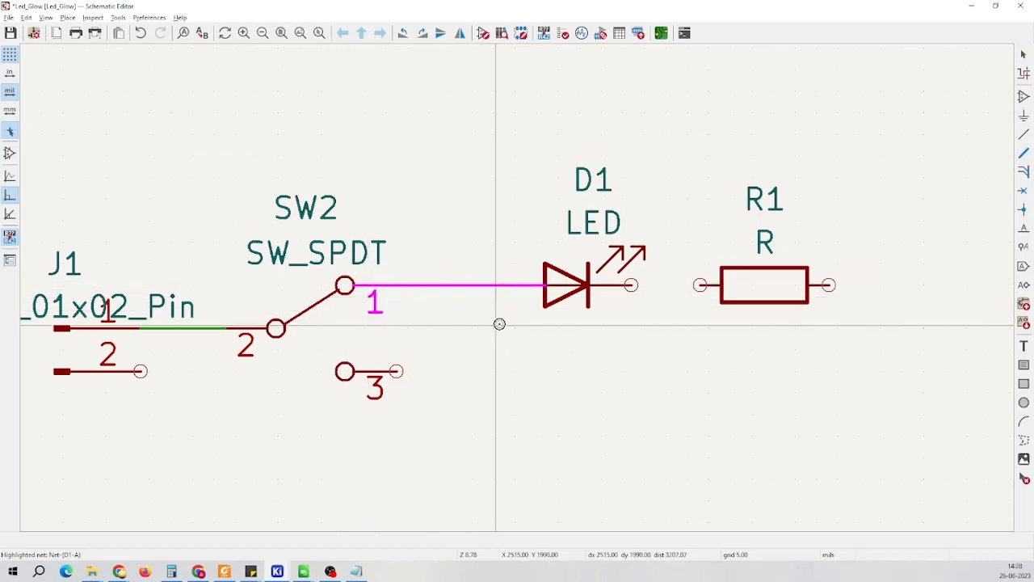
{"action": "left_click", "coordinate": [458, 254]}
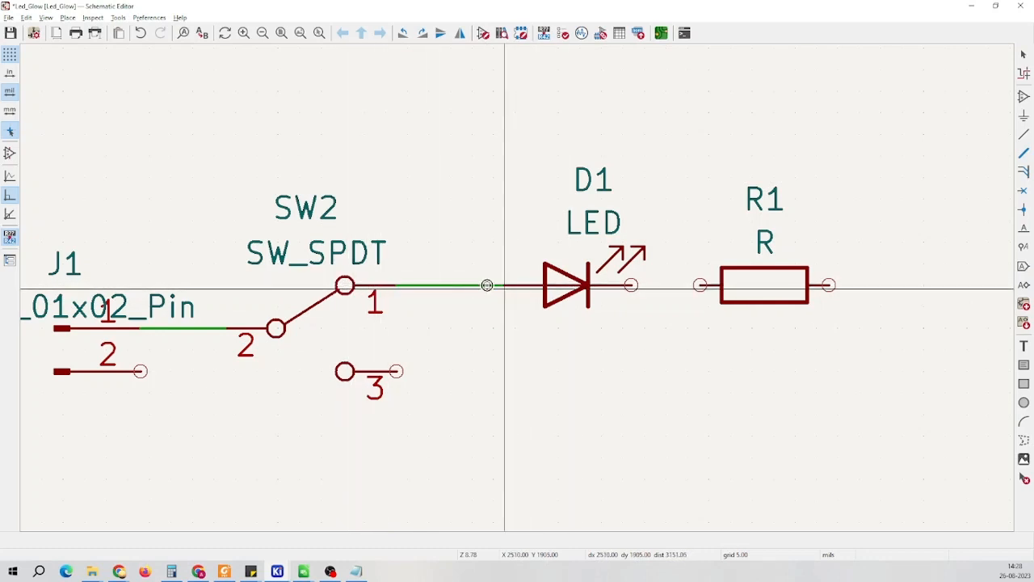
{"action": "left_click", "coordinate": [450, 285]}
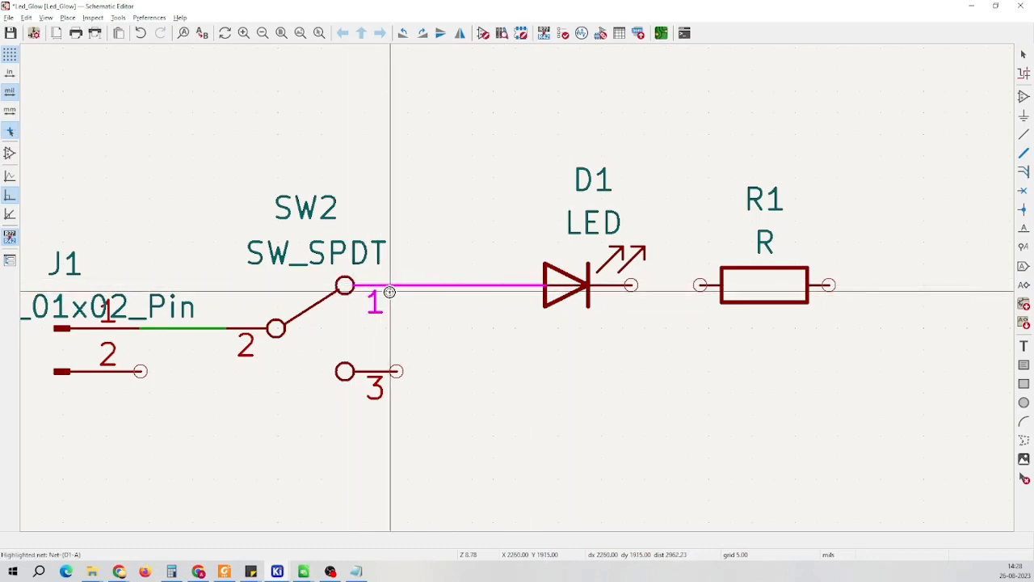
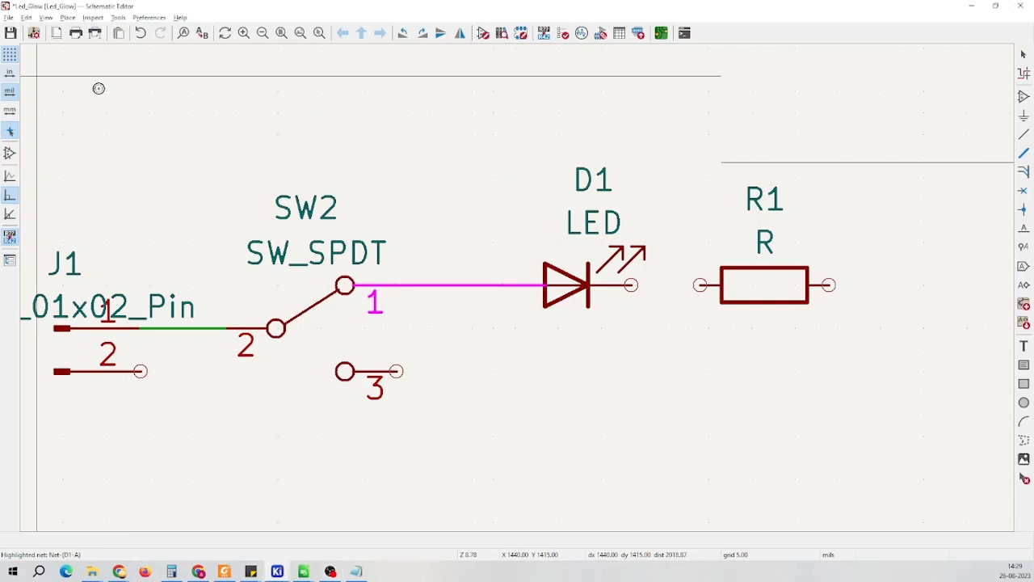
{"action": "scroll", "coordinate": [628, 353], "scroll_direction": "down", "scroll_amount": 3}
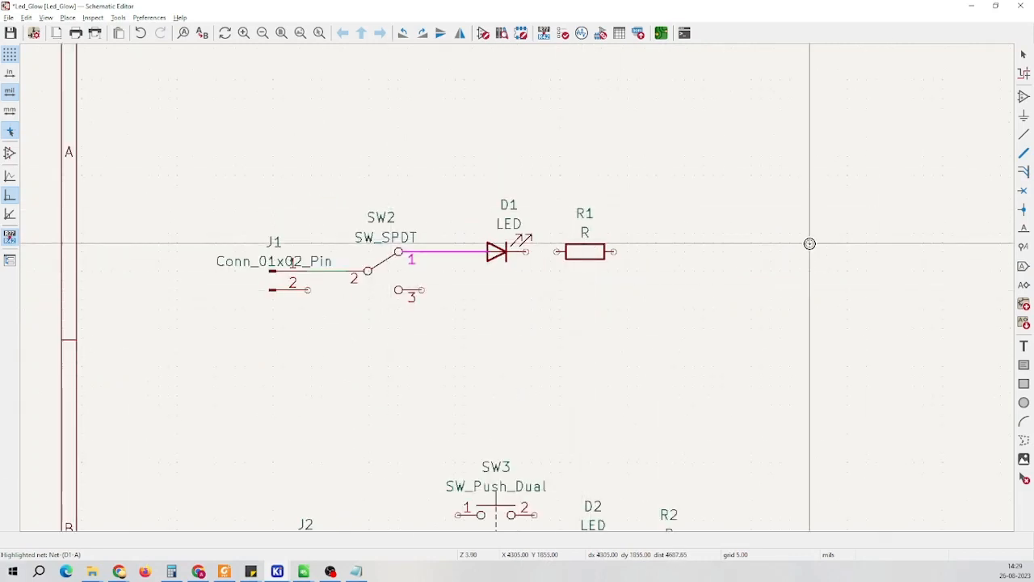
{"action": "scroll", "coordinate": [691, 185], "scroll_direction": "up", "scroll_amount": 2}
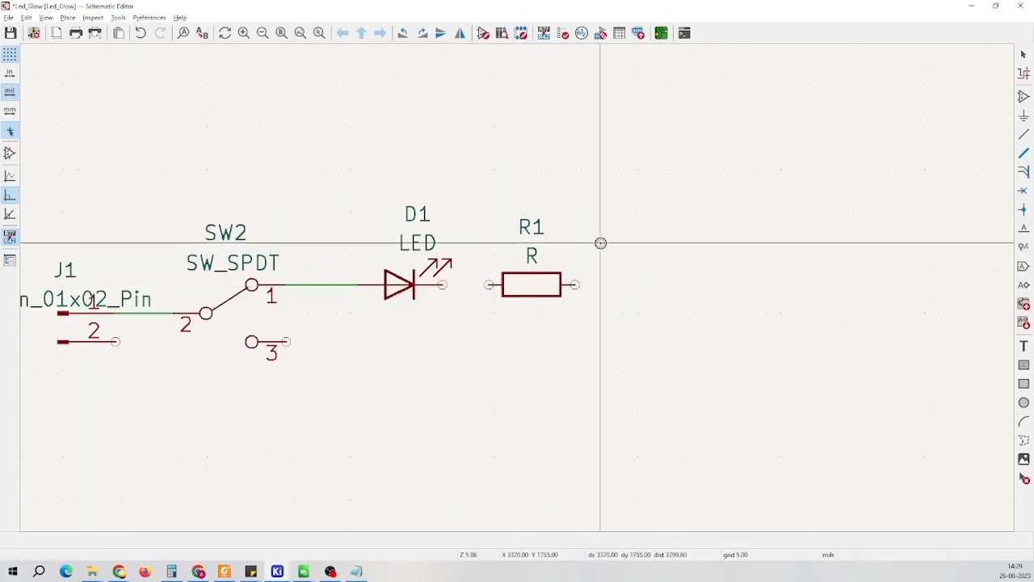
Draw a straight wire from the cathode of LED D1 to the near pin of resistor R1, and end wiring
{"action": "scroll", "coordinate": [577, 243], "scroll_direction": "up", "scroll_amount": 4}
{"action": "scroll", "coordinate": [519, 293], "scroll_direction": "up", "scroll_amount": 2}
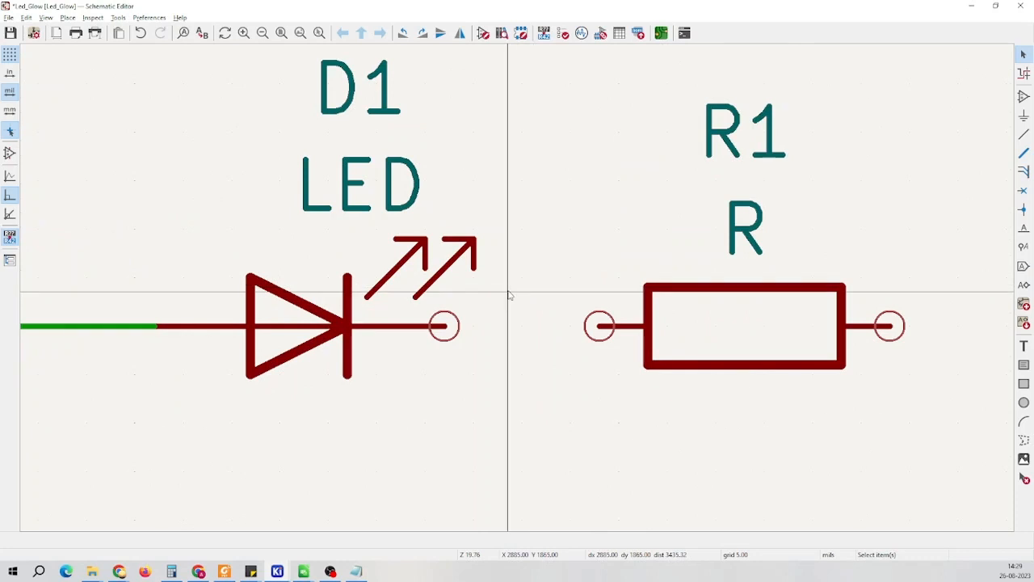
{"action": "left_click", "coordinate": [1026, 136]}
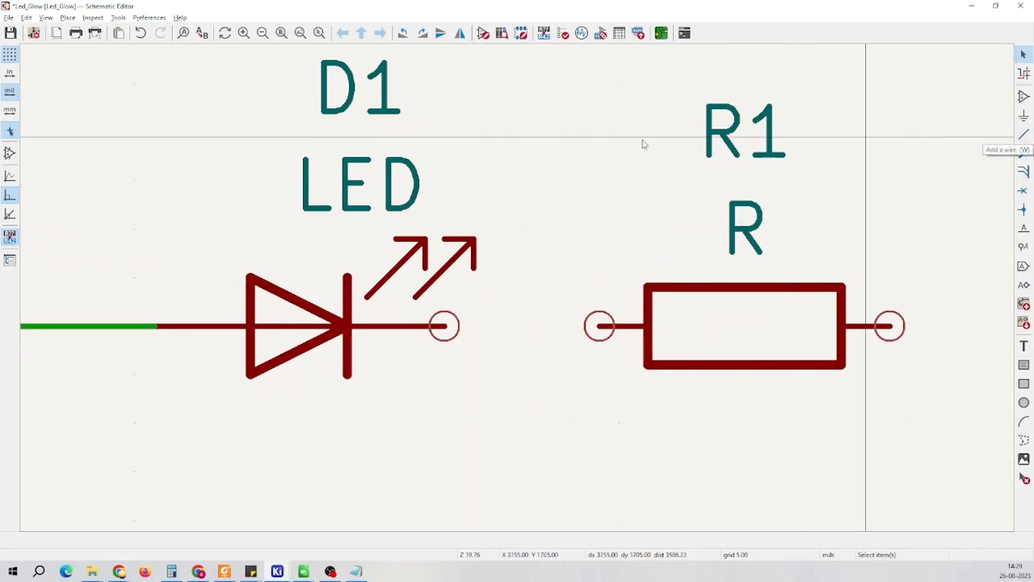
{"action": "left_click", "coordinate": [445, 325]}
{"action": "scroll", "coordinate": [517, 318], "scroll_direction": "up", "scroll_amount": 2}
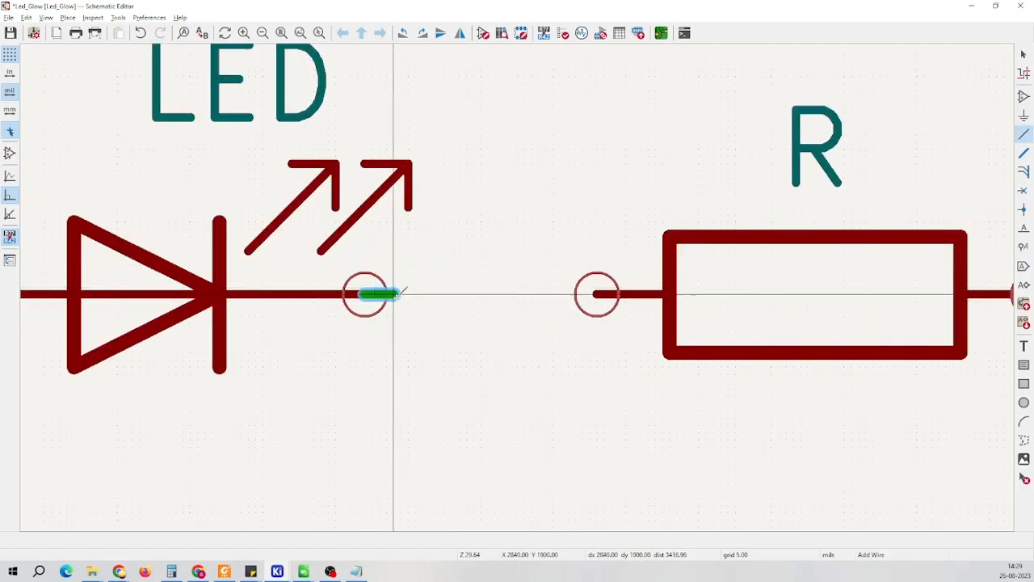
{"action": "left_click", "coordinate": [596, 293]}
{"action": "key", "text": "Escape"}
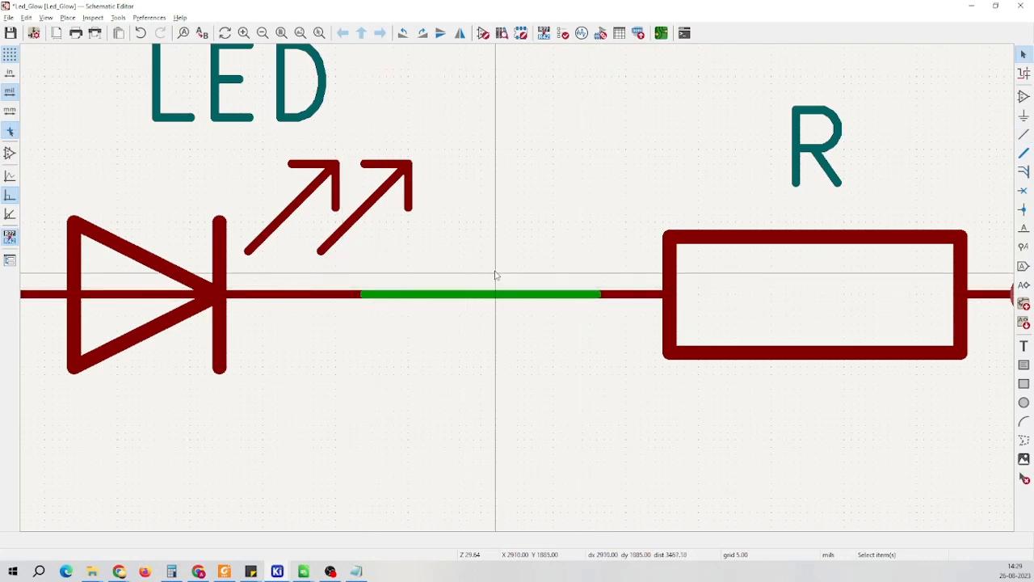
Place a GND power symbol beyond resistor R1, with its pin level with the resistor's free pin
{"action": "scroll", "coordinate": [495, 281], "scroll_direction": "down", "scroll_amount": 9}
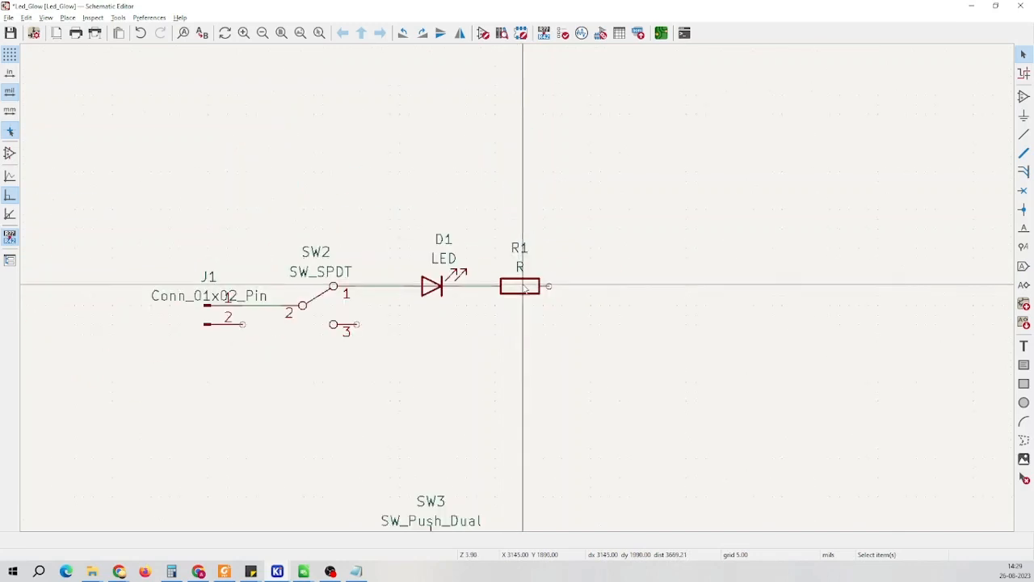
{"action": "scroll", "coordinate": [517, 291], "scroll_direction": "up", "scroll_amount": 3}
{"action": "scroll", "coordinate": [518, 292], "scroll_direction": "down", "scroll_amount": 3}
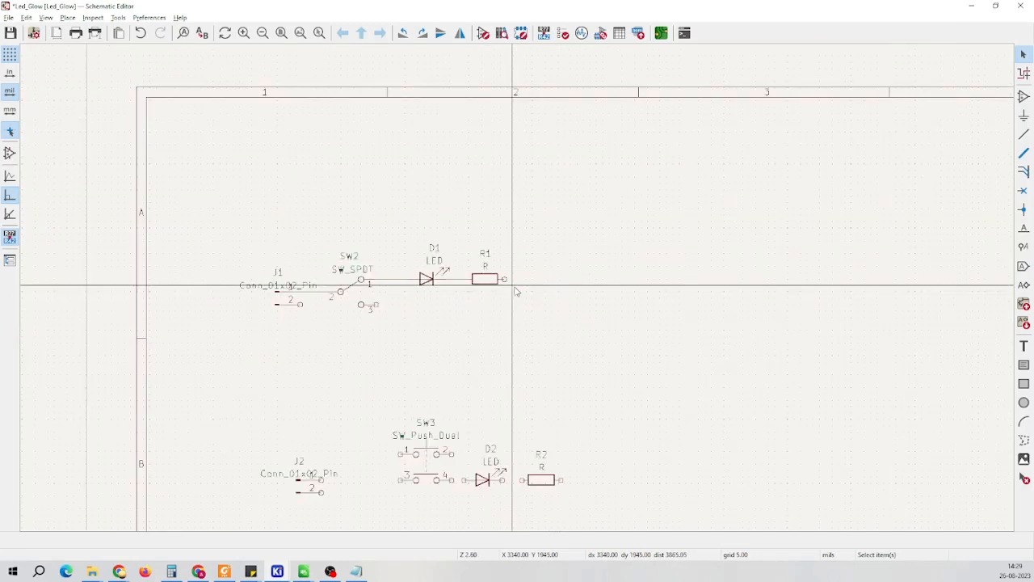
{"action": "scroll", "coordinate": [519, 292], "scroll_direction": "up", "scroll_amount": 3}
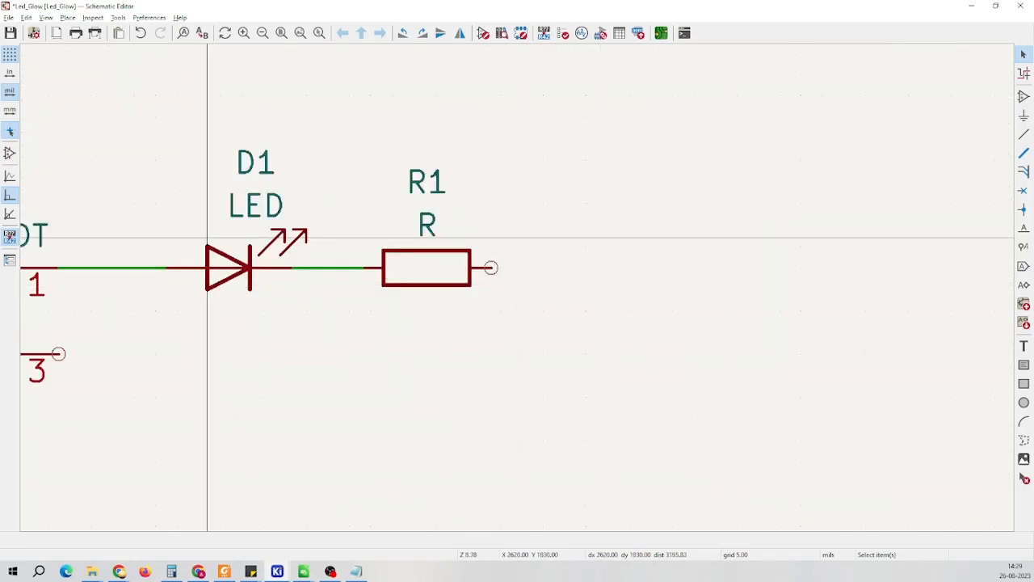
{"action": "scroll", "coordinate": [559, 340], "scroll_direction": "down", "scroll_amount": 4}
{"action": "scroll", "coordinate": [517, 287], "scroll_direction": "up", "scroll_amount": 2}
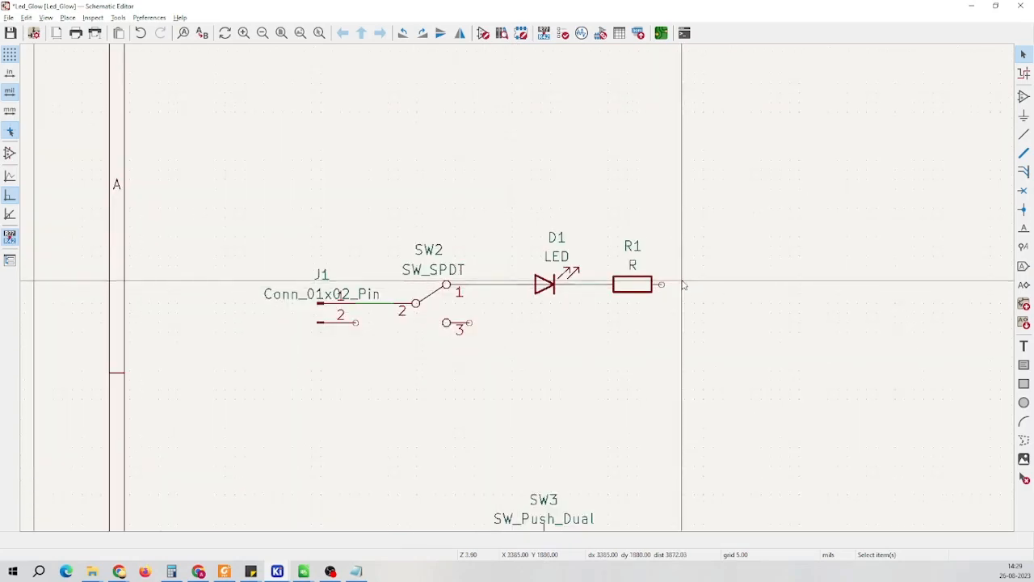
{"action": "left_click", "coordinate": [1023, 118]}
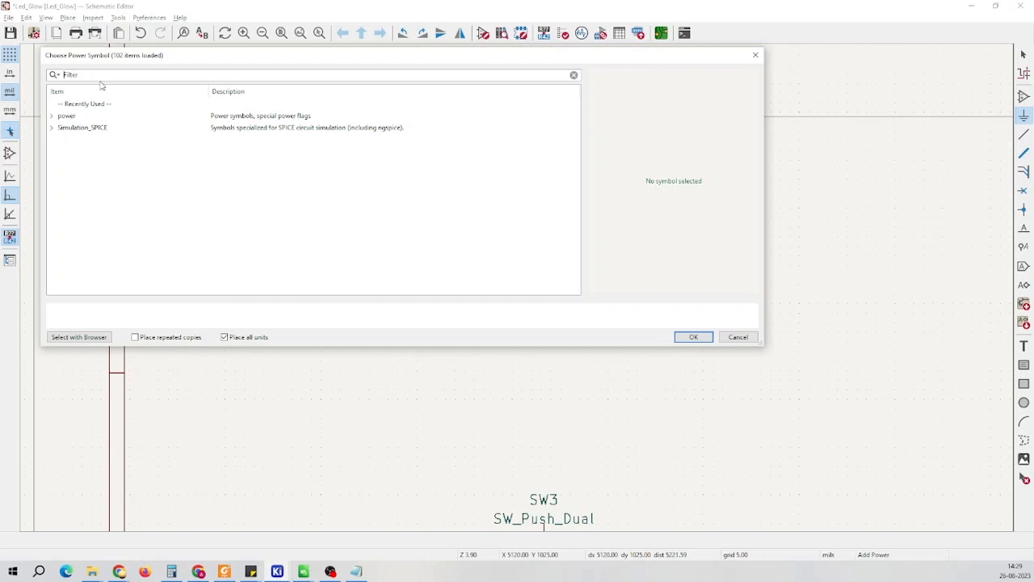
{"action": "type", "text": "gnd"}
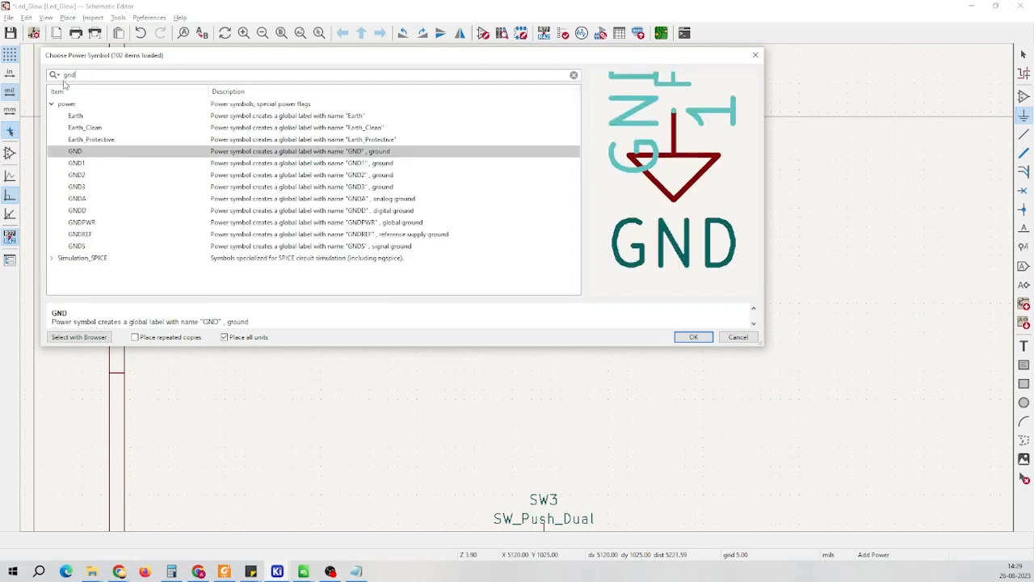
{"action": "double_click", "coordinate": [75, 151]}
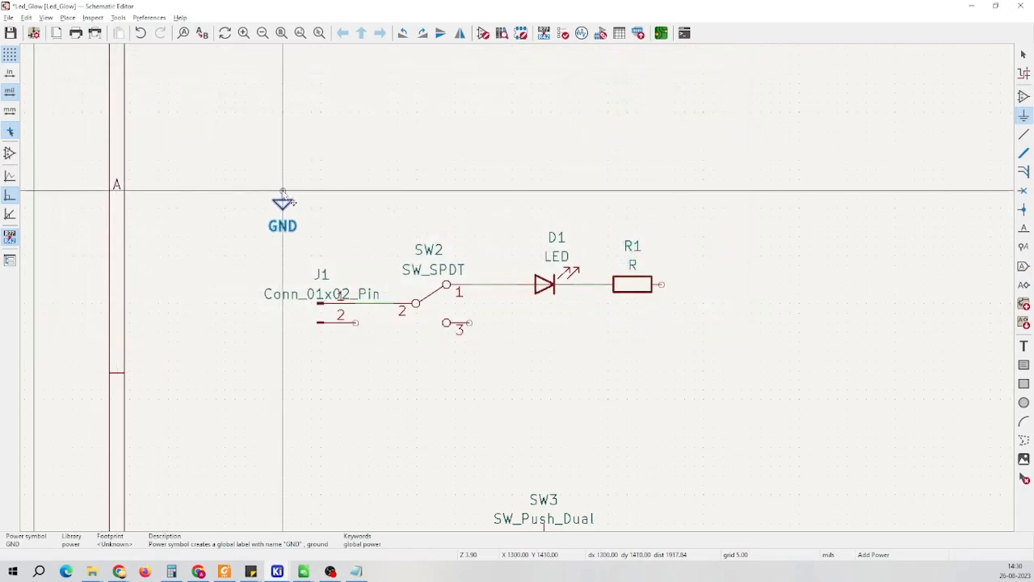
{"action": "scroll", "coordinate": [739, 300], "scroll_direction": "up", "scroll_amount": 6}
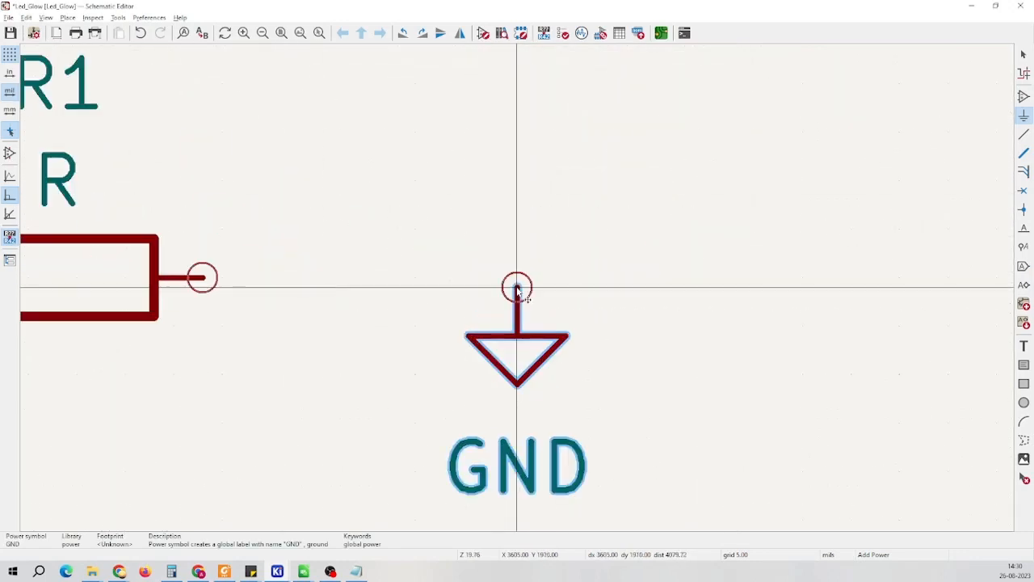
{"action": "scroll", "coordinate": [498, 278], "scroll_direction": "down", "scroll_amount": 6}
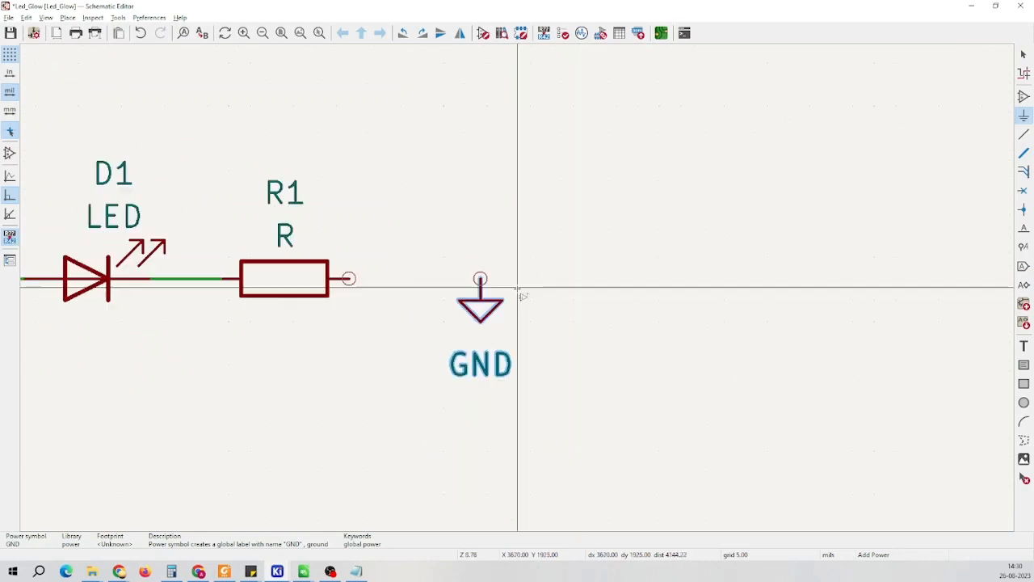
Turn the full-window crosshairs off to compare the cursor display, and turn them back on
{"action": "scroll", "coordinate": [563, 390], "scroll_direction": "down", "scroll_amount": 3}
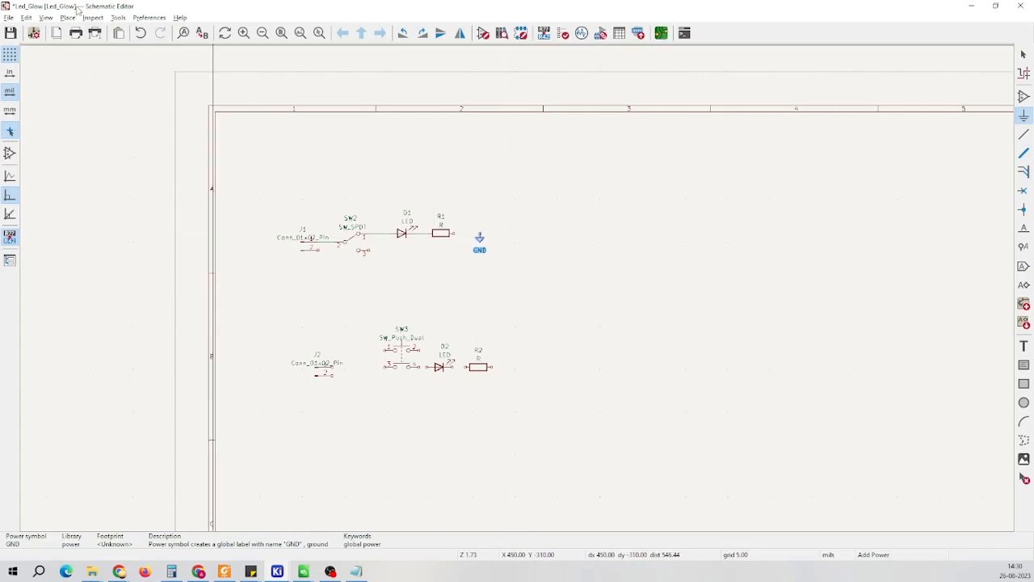
{"action": "left_click", "coordinate": [46, 17]}
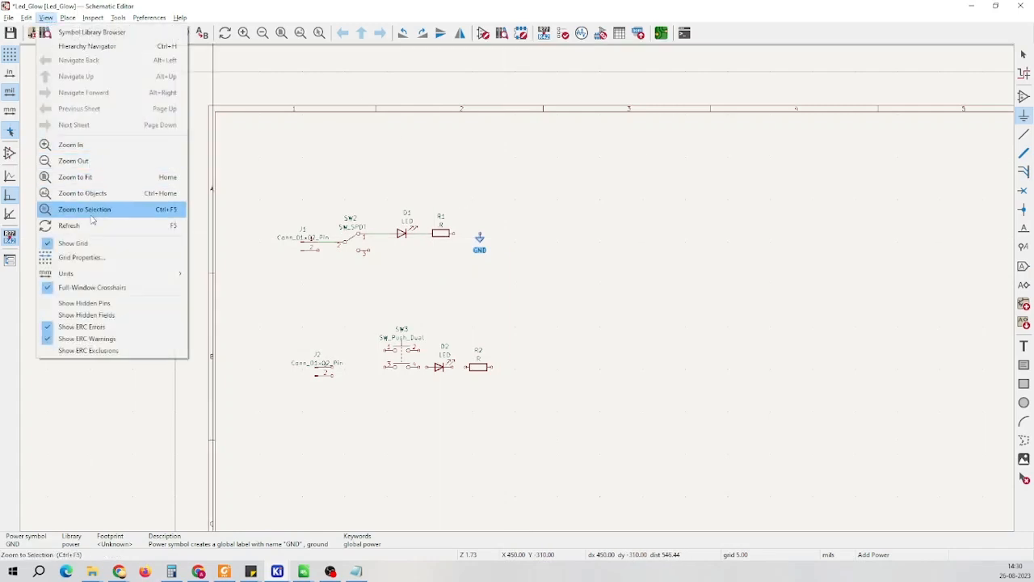
{"action": "left_click", "coordinate": [92, 286]}
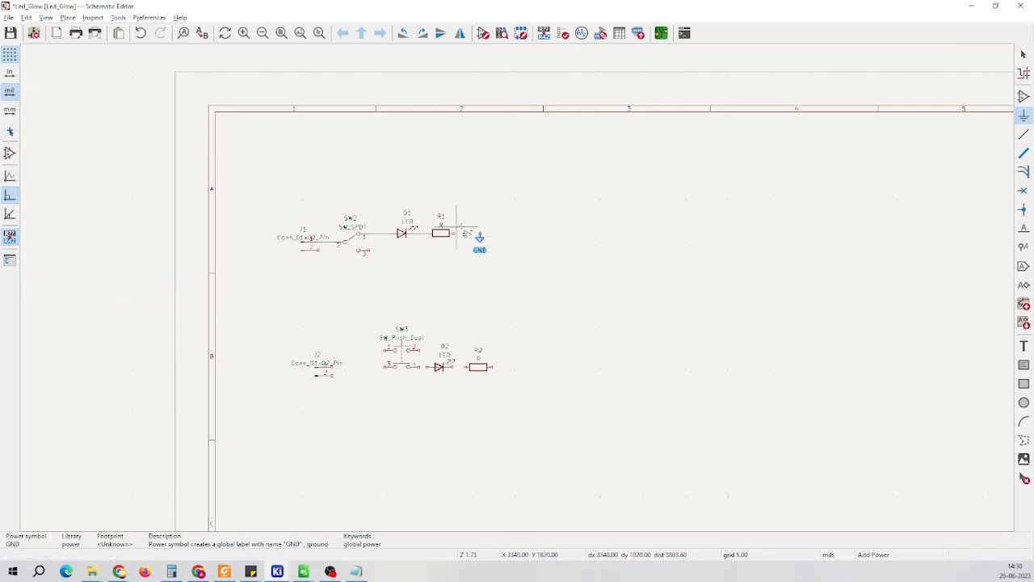
{"action": "scroll", "coordinate": [453, 226], "scroll_direction": "up", "scroll_amount": 4}
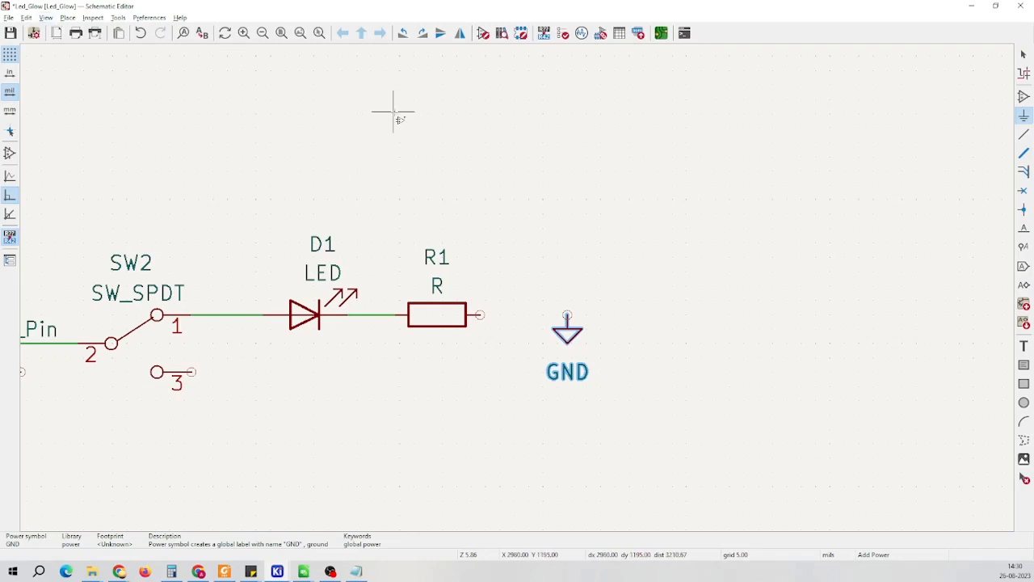
{"action": "left_click", "coordinate": [45, 17]}
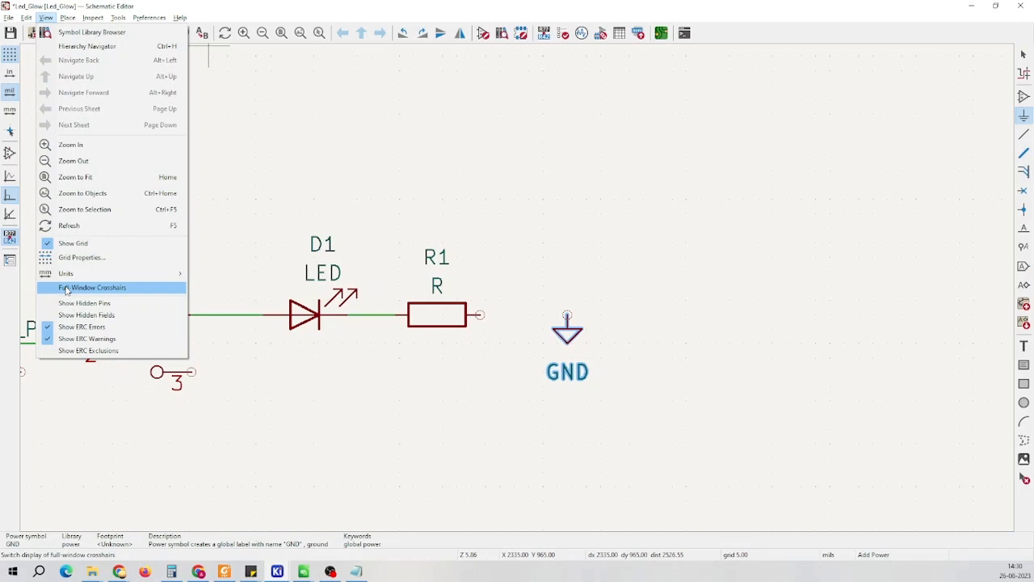
{"action": "left_click", "coordinate": [67, 288]}
{"action": "scroll", "coordinate": [541, 324], "scroll_direction": "down", "scroll_amount": 3}
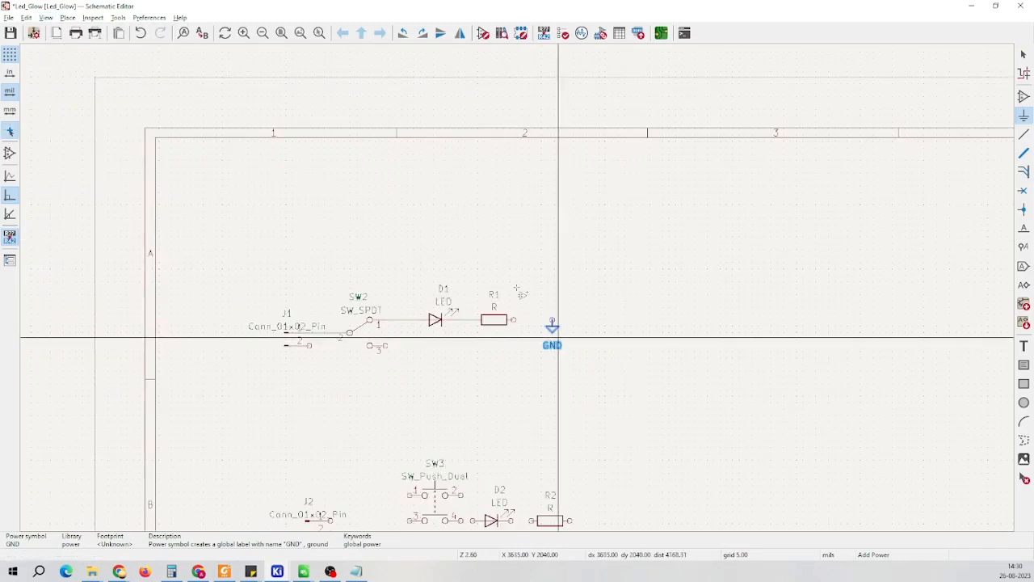
Check whether the GND symbol's pin lines up with resistor R1's free pin, and leave power symbol placement
{"action": "scroll", "coordinate": [558, 337], "scroll_direction": "up", "scroll_amount": 6}
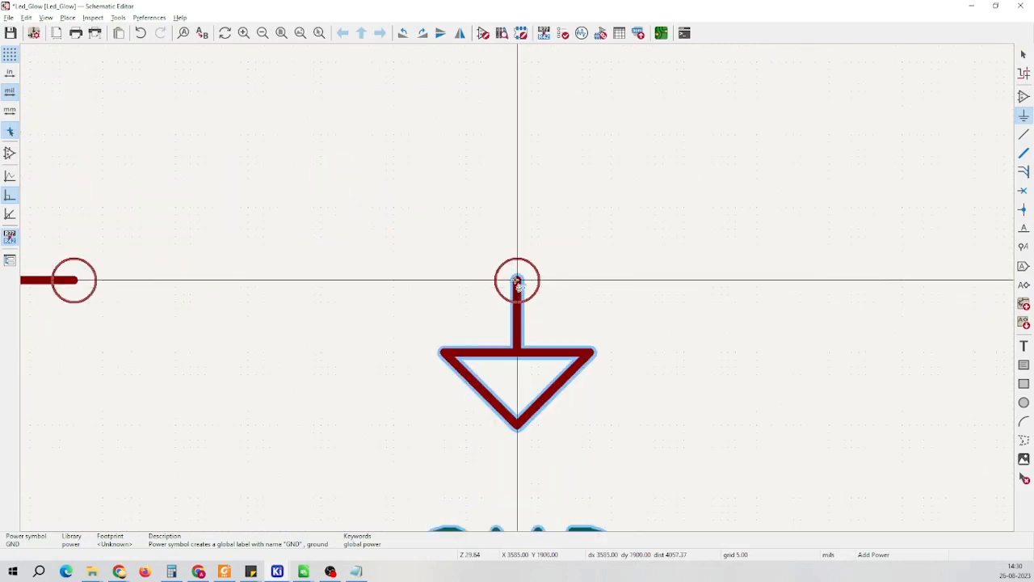
{"action": "scroll", "coordinate": [517, 283], "scroll_direction": "down", "scroll_amount": 2}
{"action": "scroll", "coordinate": [518, 289], "scroll_direction": "up", "scroll_amount": 2}
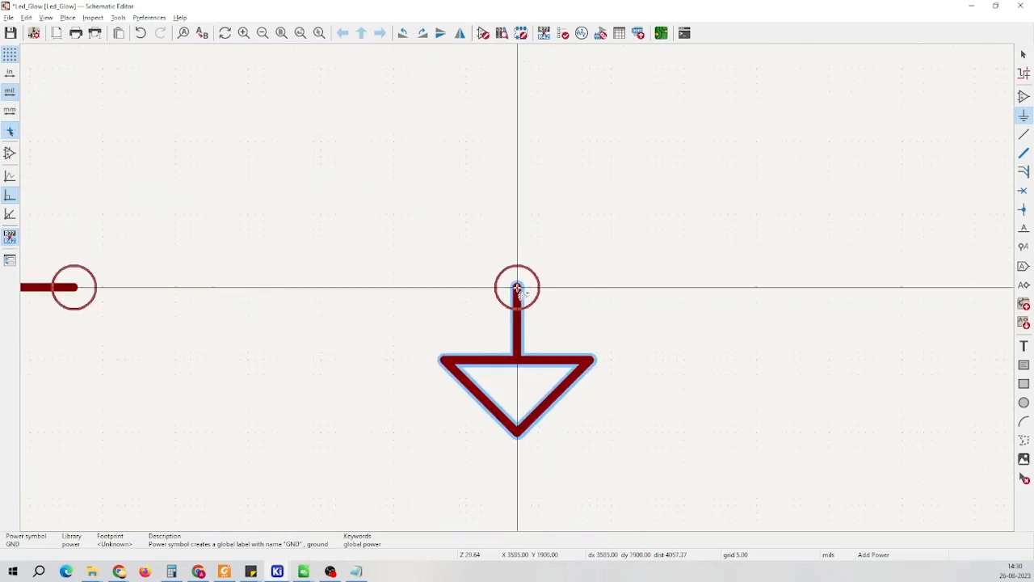
{"action": "left_click", "coordinate": [517, 288]}
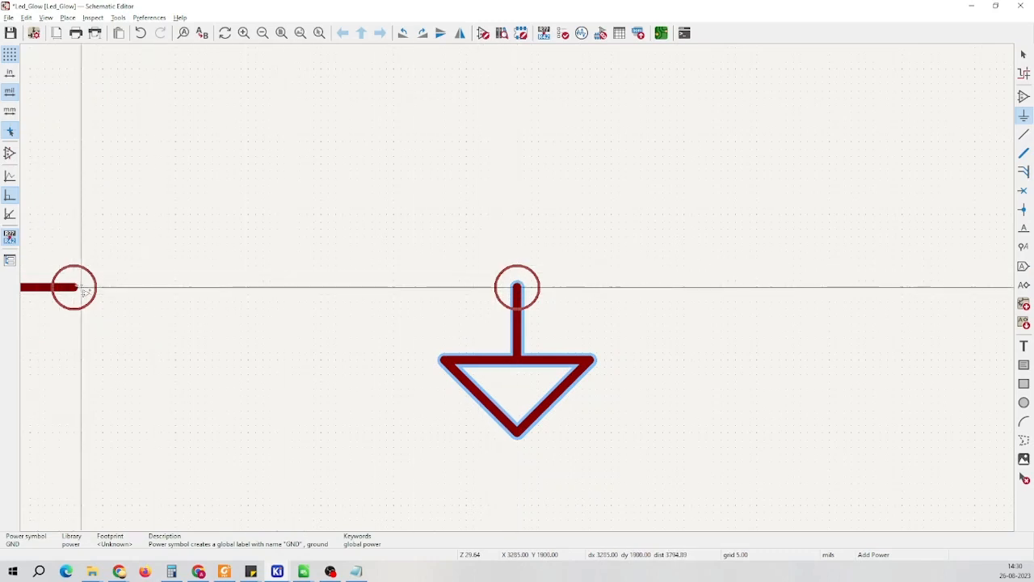
{"action": "left_click", "coordinate": [518, 287]}
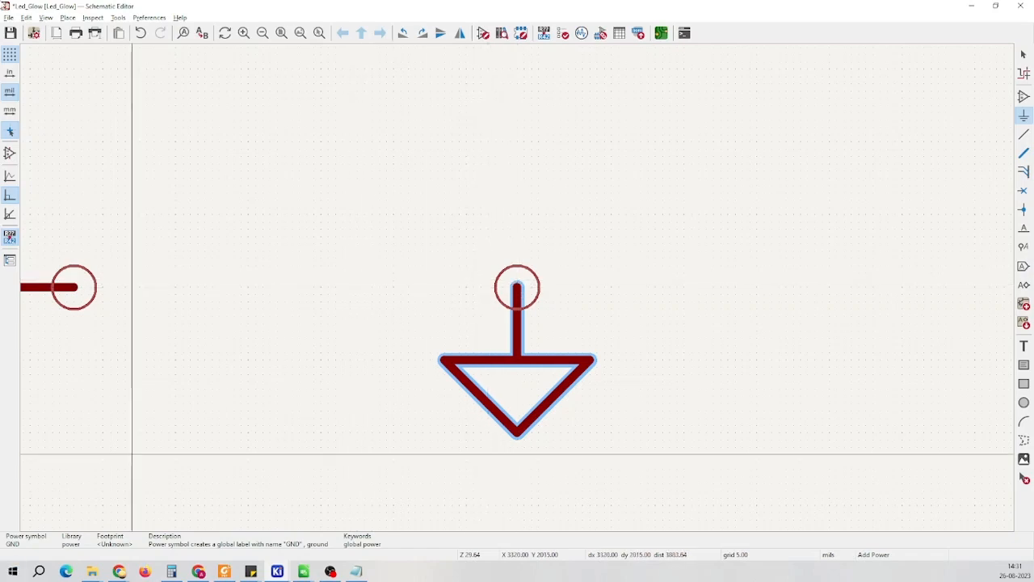
{"action": "key", "text": "Escape"}
Draw a straight wire from the free pin of resistor R1 to the GND symbol's pin, and end wiring
{"action": "scroll", "coordinate": [651, 236], "scroll_direction": "down", "scroll_amount": 6}
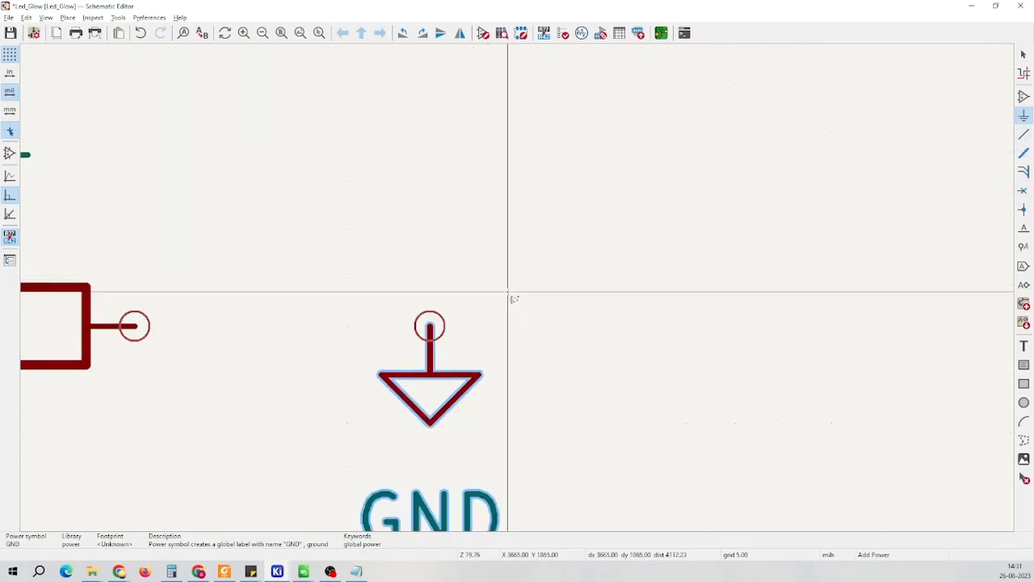
{"action": "scroll", "coordinate": [533, 263], "scroll_direction": "up", "scroll_amount": 5}
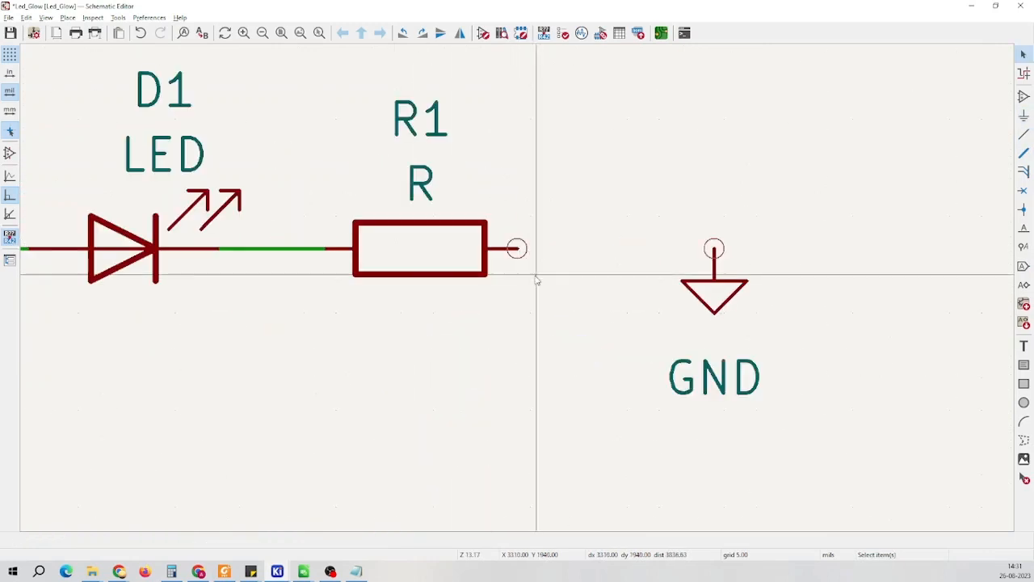
{"action": "key", "text": "w"}
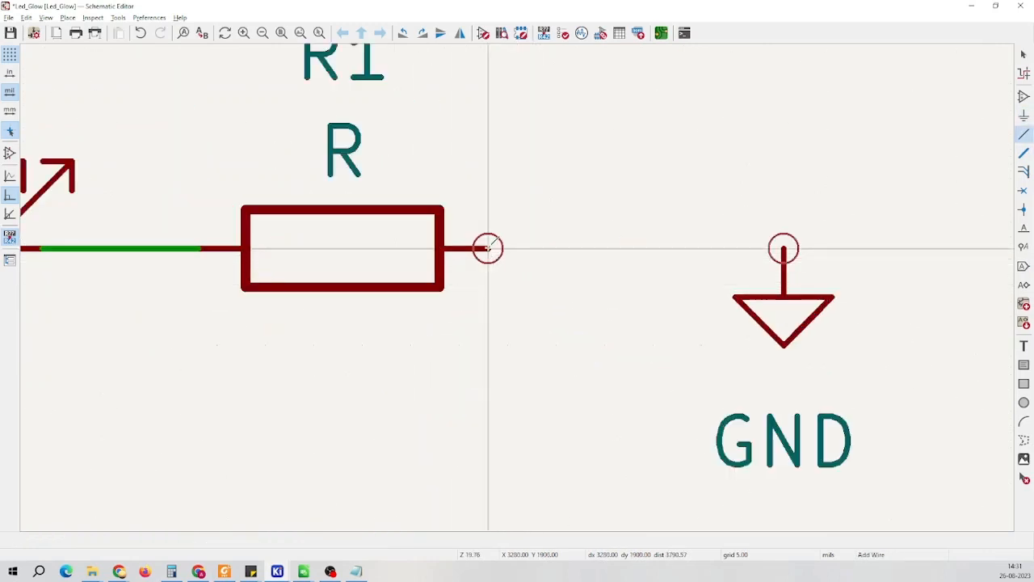
{"action": "scroll", "coordinate": [785, 247], "scroll_direction": "up", "scroll_amount": 3}
{"action": "left_click", "coordinate": [500, 307]}
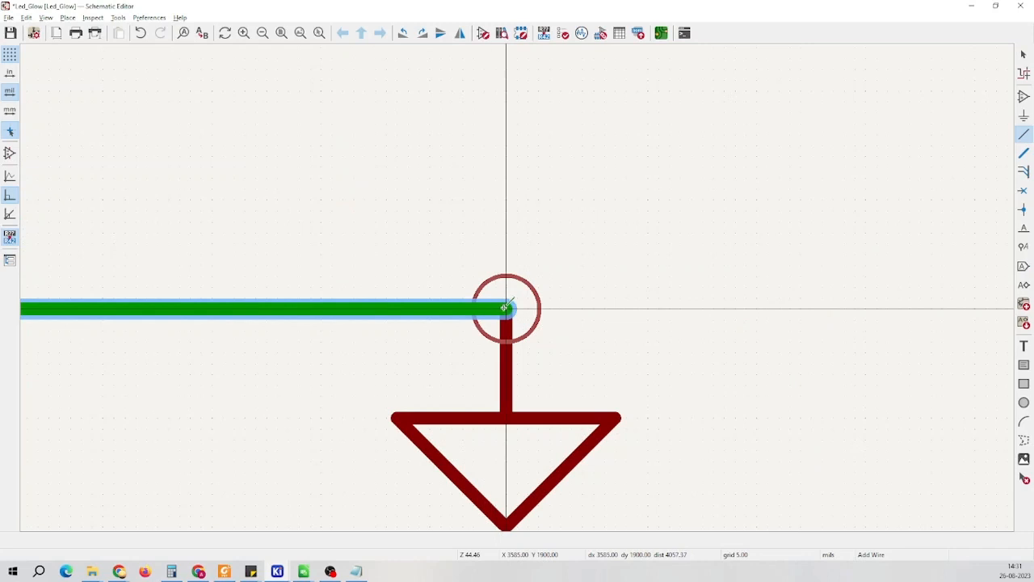
{"action": "key", "text": "Escape"}
{"action": "scroll", "coordinate": [495, 301], "scroll_direction": "down", "scroll_amount": 6}
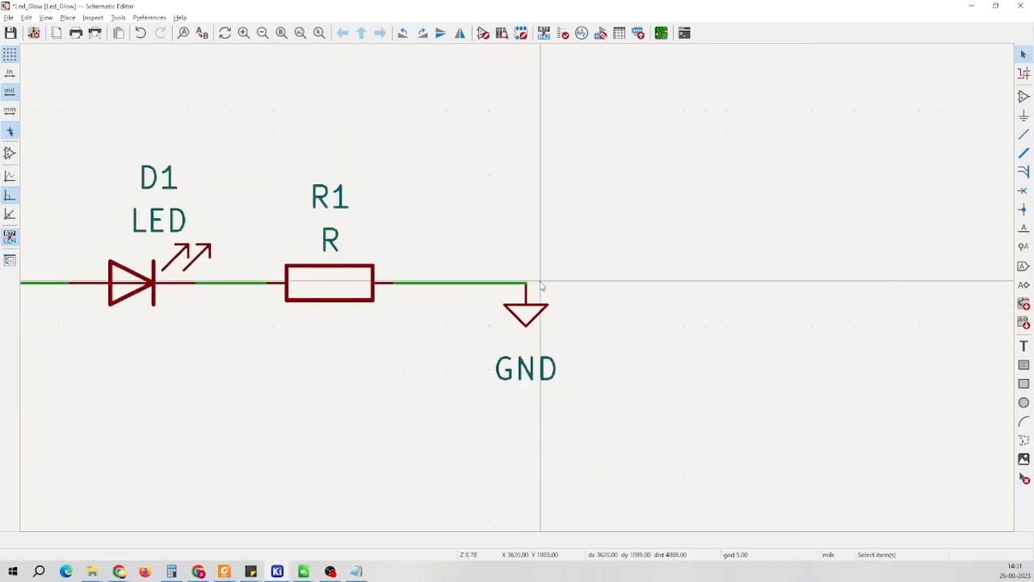
{"action": "scroll", "coordinate": [485, 294], "scroll_direction": "down", "scroll_amount": 4}
{"action": "scroll", "coordinate": [485, 296], "scroll_direction": "up", "scroll_amount": 3}
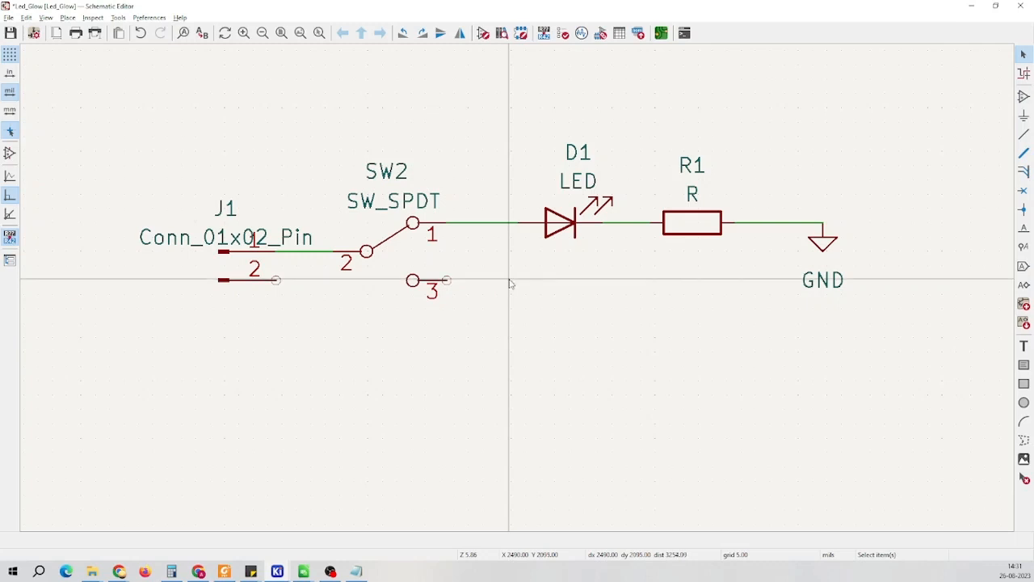
{"action": "scroll", "coordinate": [513, 287], "scroll_direction": "down", "scroll_amount": 3}
{"action": "scroll", "coordinate": [566, 281], "scroll_direction": "up", "scroll_amount": 3}
{"action": "scroll", "coordinate": [566, 283], "scroll_direction": "down", "scroll_amount": 4}
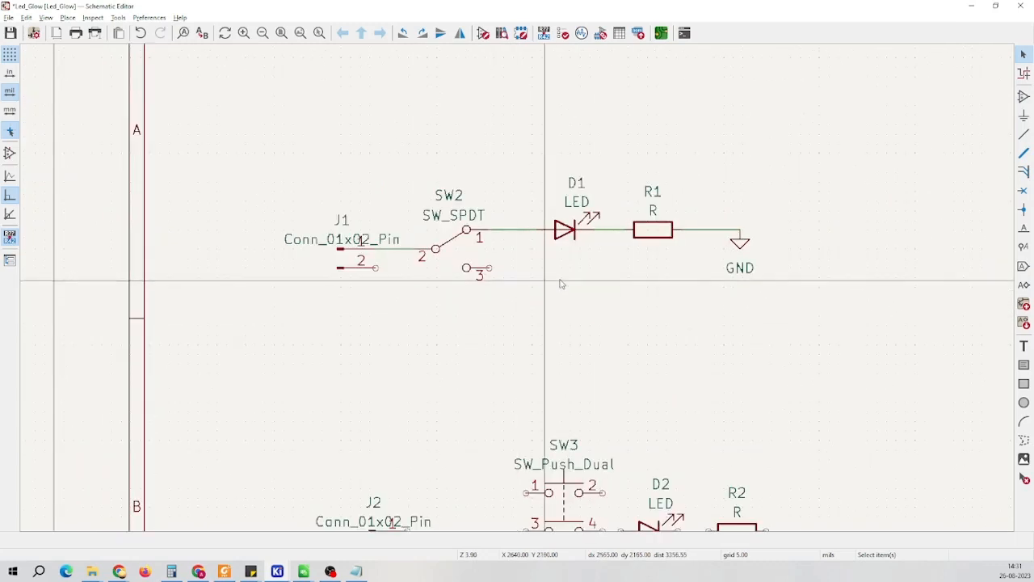
{"action": "scroll", "coordinate": [511, 275], "scroll_direction": "up", "scroll_amount": 3}
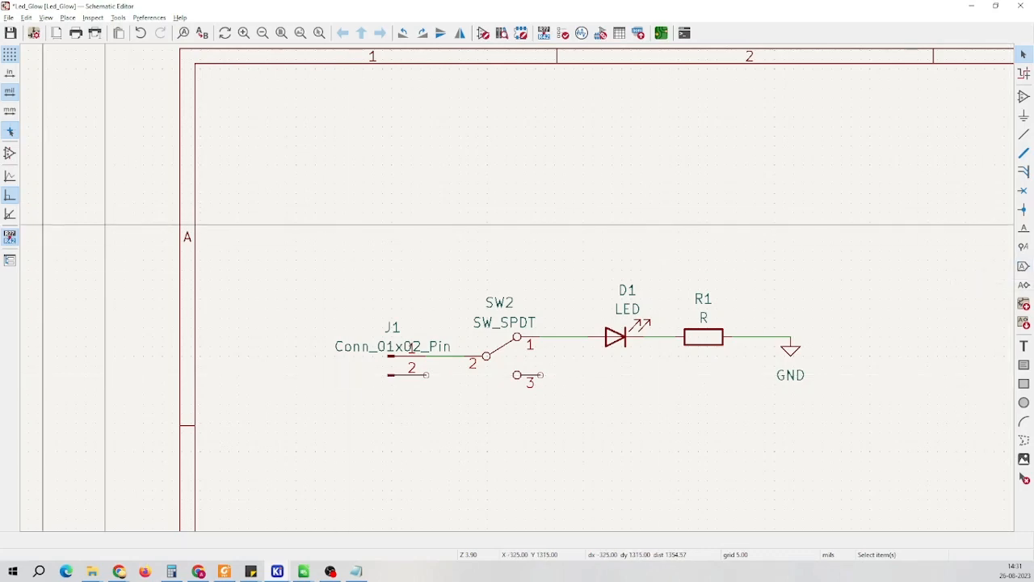
{"action": "key", "text": "alt+Tab"}
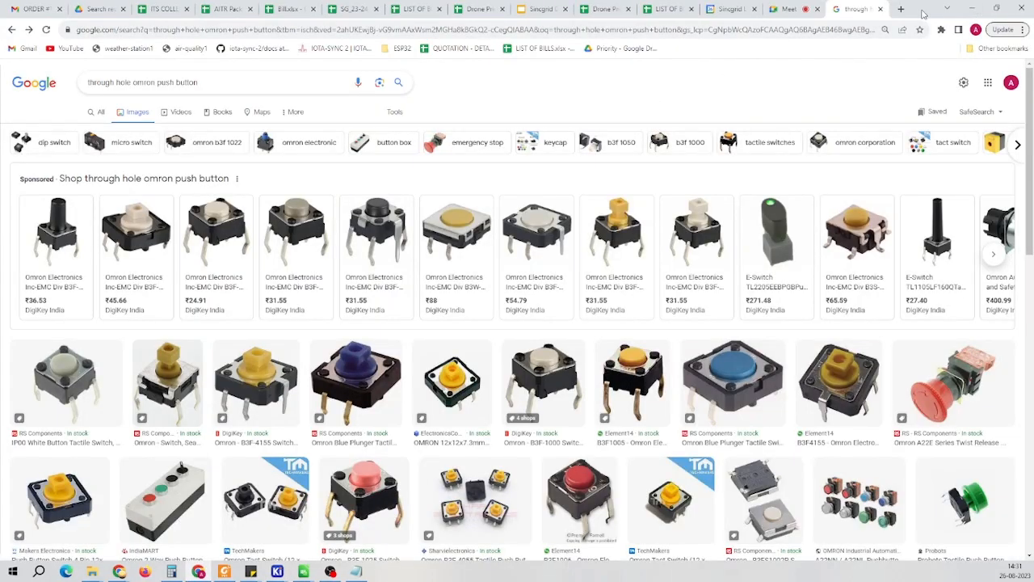
{"action": "left_click", "coordinate": [948, 8]}
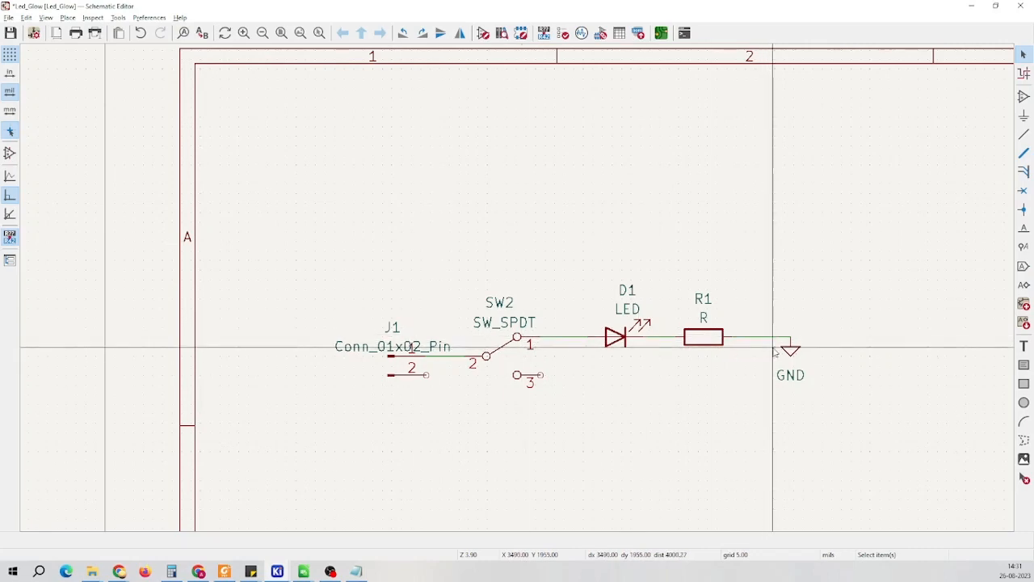
Create a global label named GND and place it on the free end of connector J1's pin 2
{"action": "scroll", "coordinate": [732, 334], "scroll_direction": "up", "scroll_amount": 2}
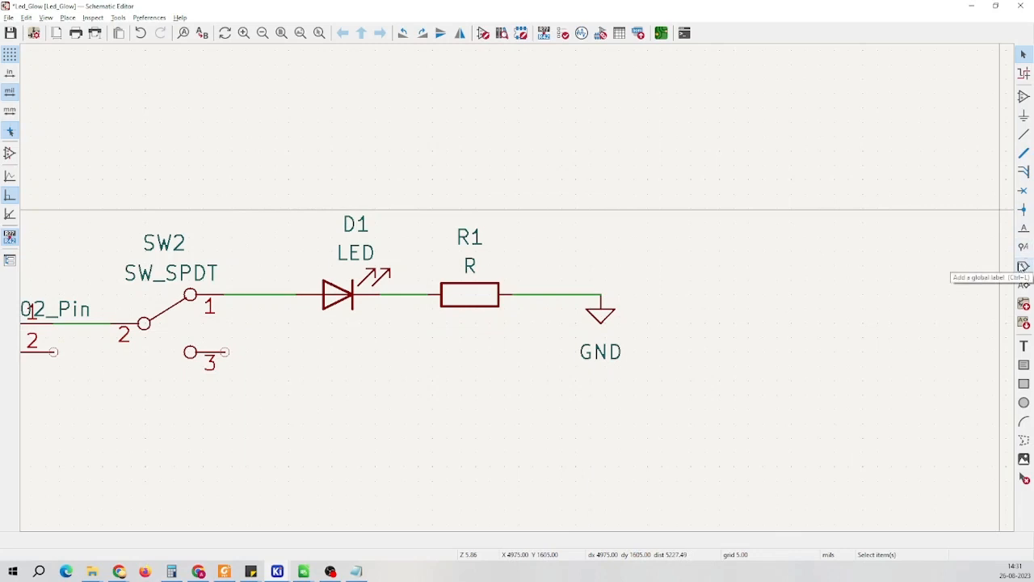
{"action": "left_click", "coordinate": [1022, 266]}
{"action": "left_click", "coordinate": [1010, 257]}
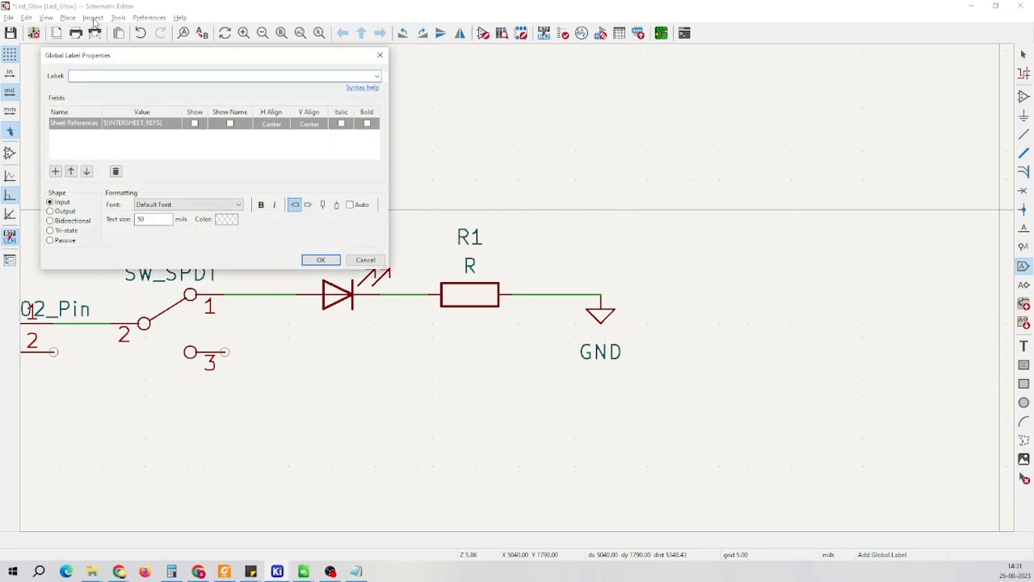
{"action": "left_click_drag", "start_coordinate": [113, 63], "coordinate": [550, 159]}
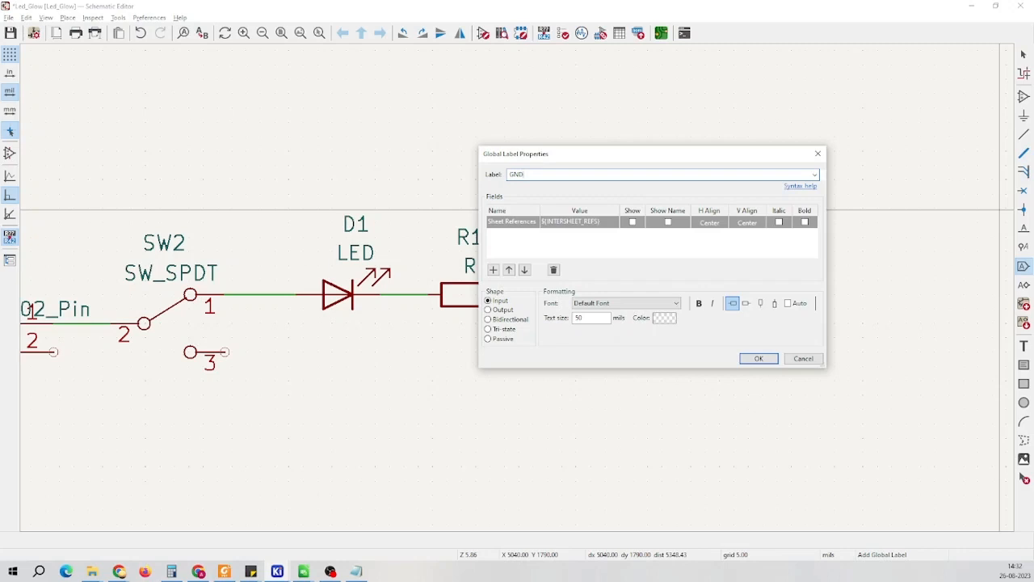
{"action": "key", "text": "Return"}
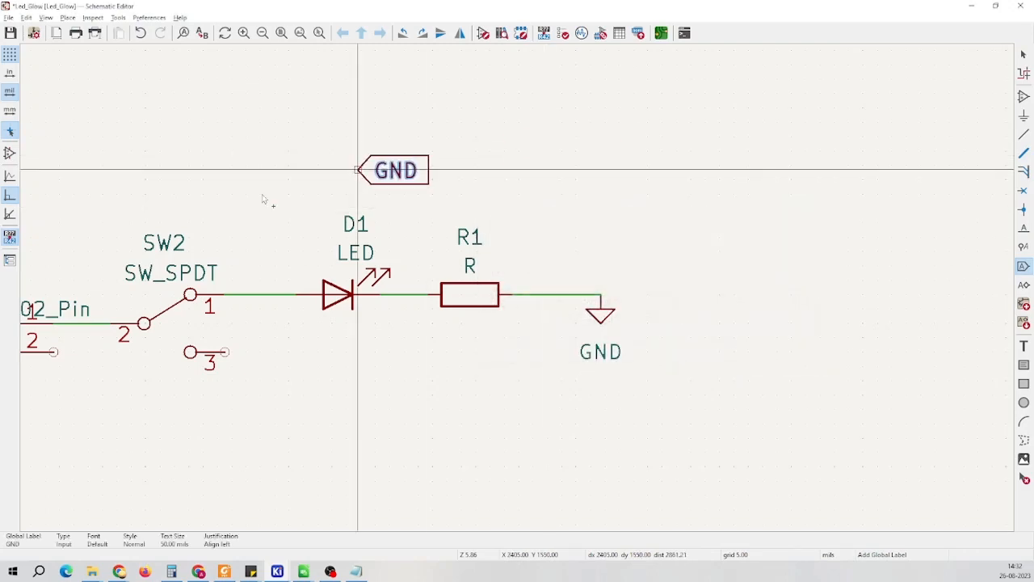
{"action": "scroll", "coordinate": [517, 296], "scroll_direction": "down", "scroll_amount": 2}
{"action": "scroll", "coordinate": [520, 288], "scroll_direction": "up", "scroll_amount": 3}
{"action": "scroll", "coordinate": [386, 340], "scroll_direction": "up", "scroll_amount": 6}
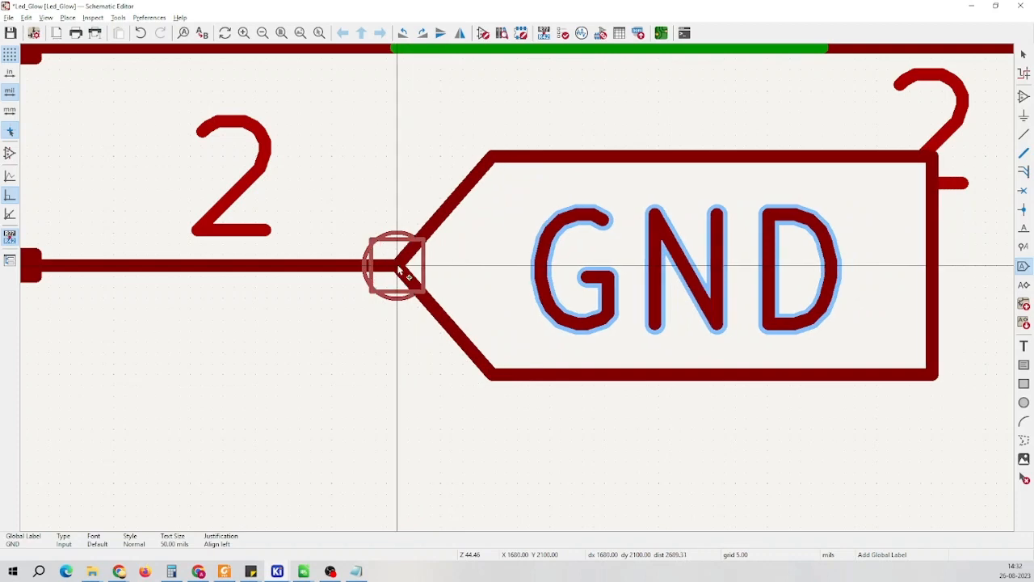
{"action": "scroll", "coordinate": [404, 272], "scroll_direction": "down", "scroll_amount": 3}
{"action": "scroll", "coordinate": [517, 288], "scroll_direction": "down", "scroll_amount": 3}
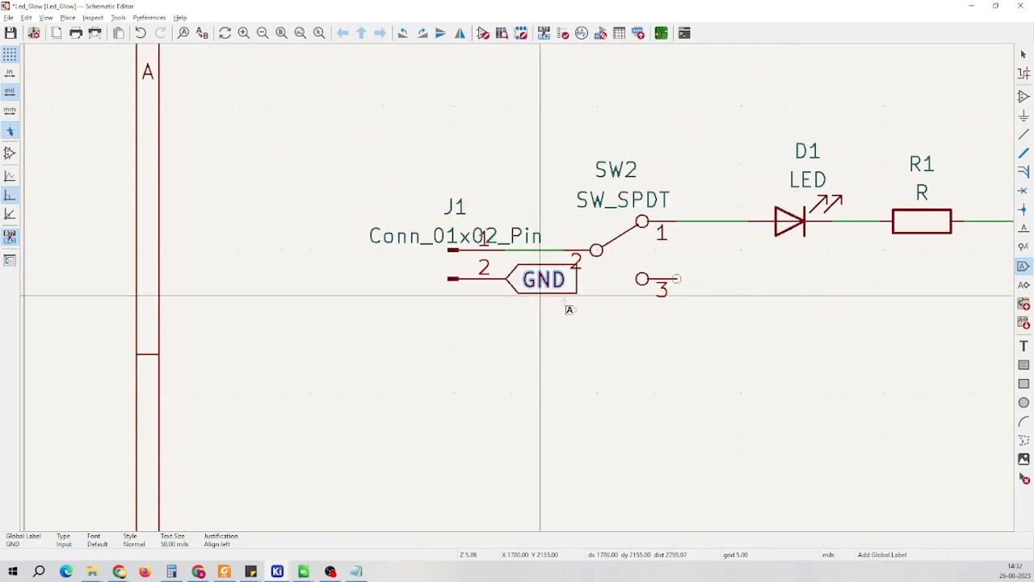
{"action": "scroll", "coordinate": [380, 287], "scroll_direction": "up", "scroll_amount": 2}
{"action": "left_click", "coordinate": [376, 289]}
Compare the GND label at connector J1 with the GND power symbol beyond resistor R1, and leave label placement
{"action": "scroll", "coordinate": [522, 293], "scroll_direction": "down", "scroll_amount": 5}
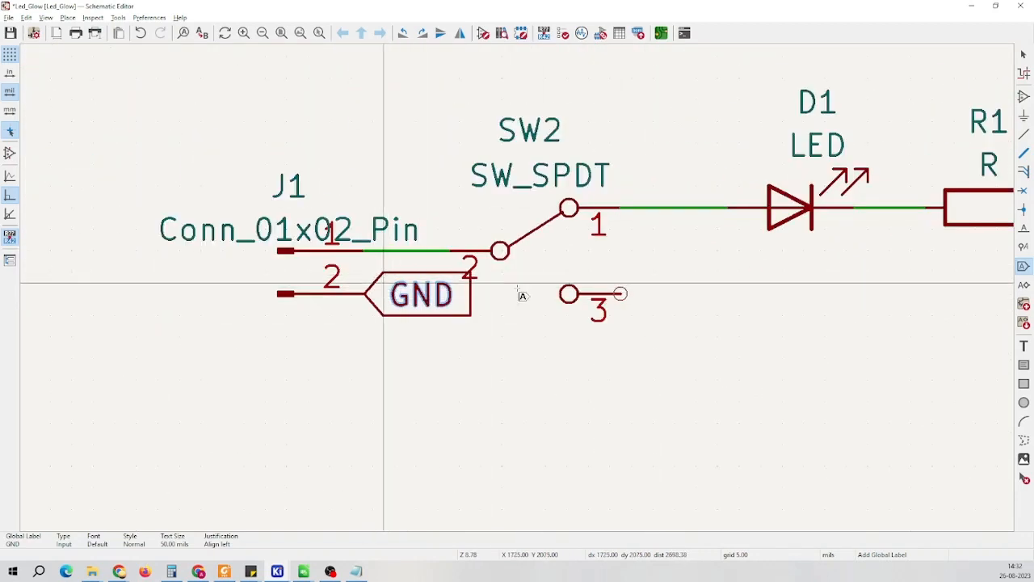
{"action": "scroll", "coordinate": [755, 299], "scroll_direction": "up", "scroll_amount": 5}
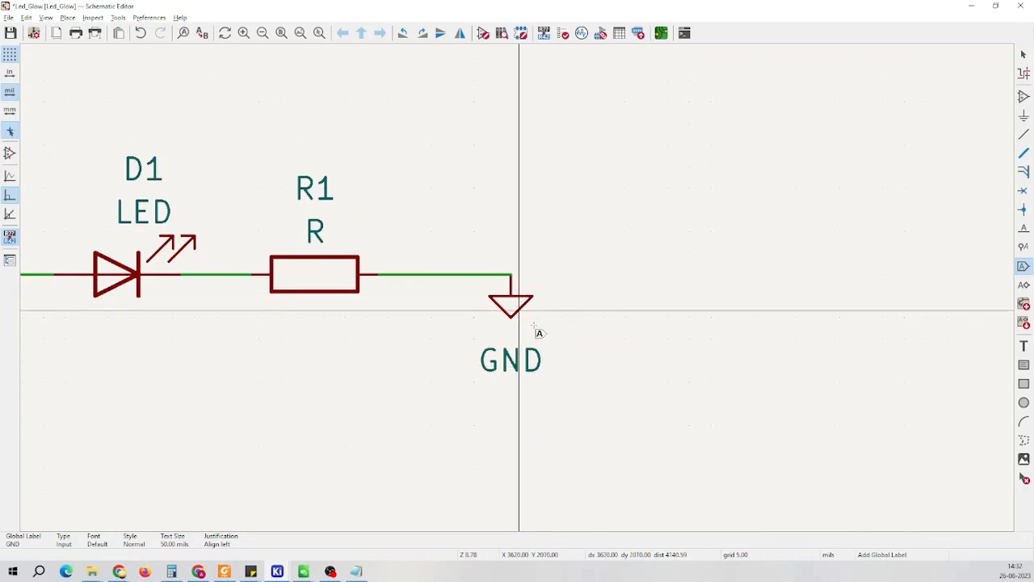
{"action": "scroll", "coordinate": [522, 295], "scroll_direction": "down", "scroll_amount": 4}
{"action": "scroll", "coordinate": [322, 321], "scroll_direction": "up", "scroll_amount": 2}
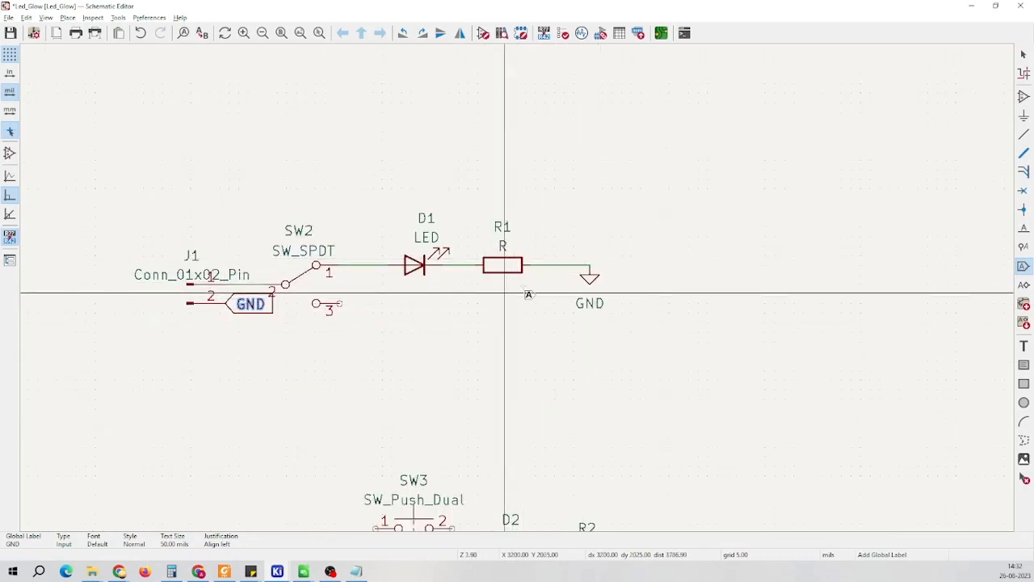
{"action": "scroll", "coordinate": [502, 266], "scroll_direction": "up", "scroll_amount": 3}
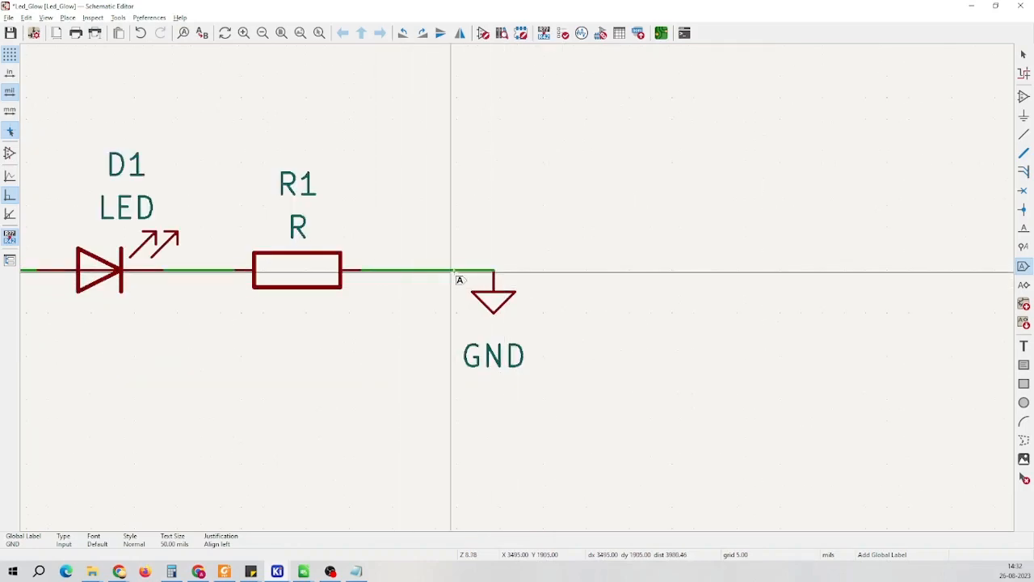
{"action": "scroll", "coordinate": [443, 272], "scroll_direction": "down", "scroll_amount": 6}
{"action": "scroll", "coordinate": [364, 308], "scroll_direction": "up", "scroll_amount": 4}
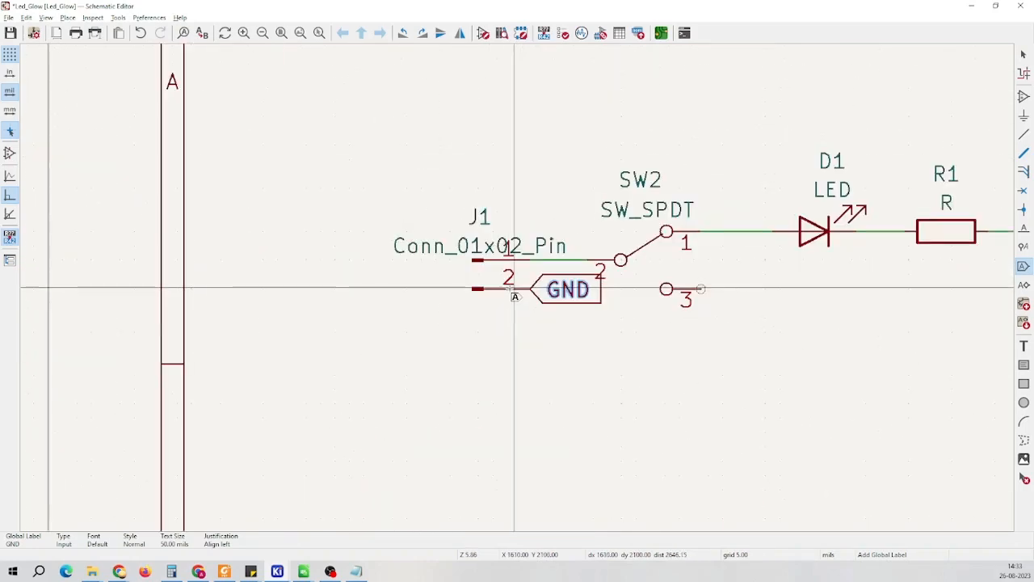
{"action": "left_click", "coordinate": [560, 280]}
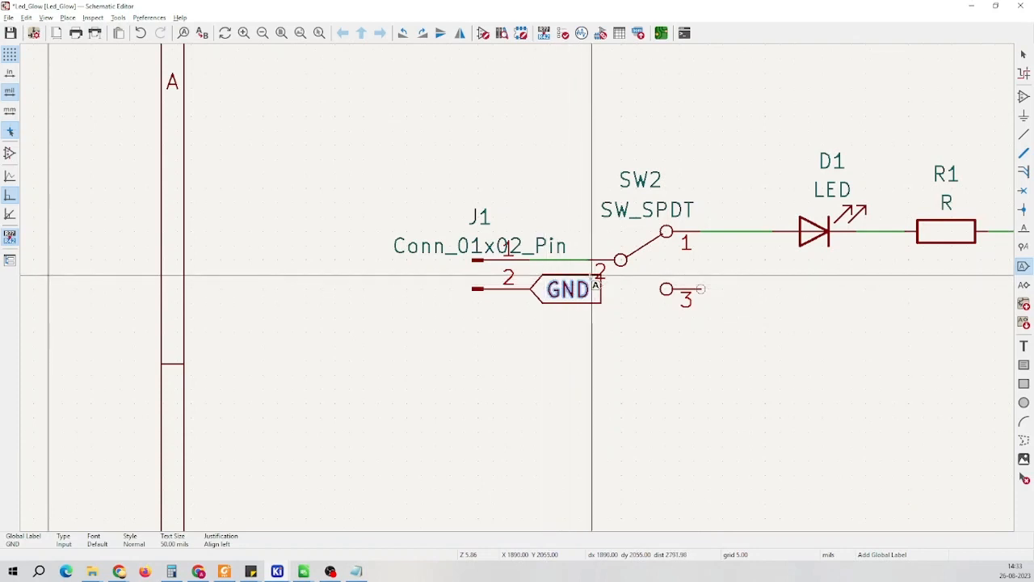
{"action": "scroll", "coordinate": [592, 279], "scroll_direction": "down", "scroll_amount": 4}
{"action": "scroll", "coordinate": [517, 287], "scroll_direction": "up", "scroll_amount": 3}
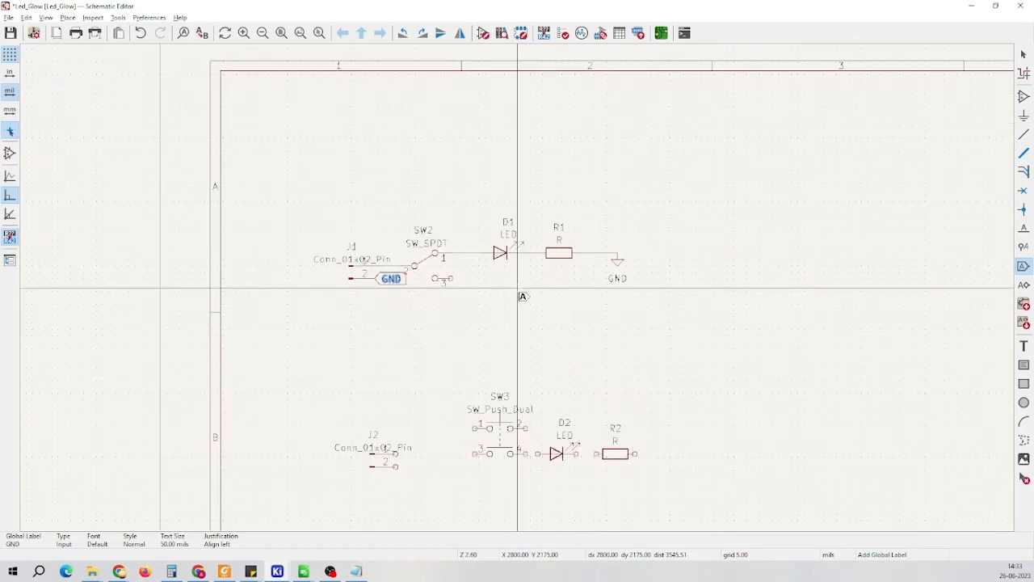
{"action": "key", "text": "Escape"}
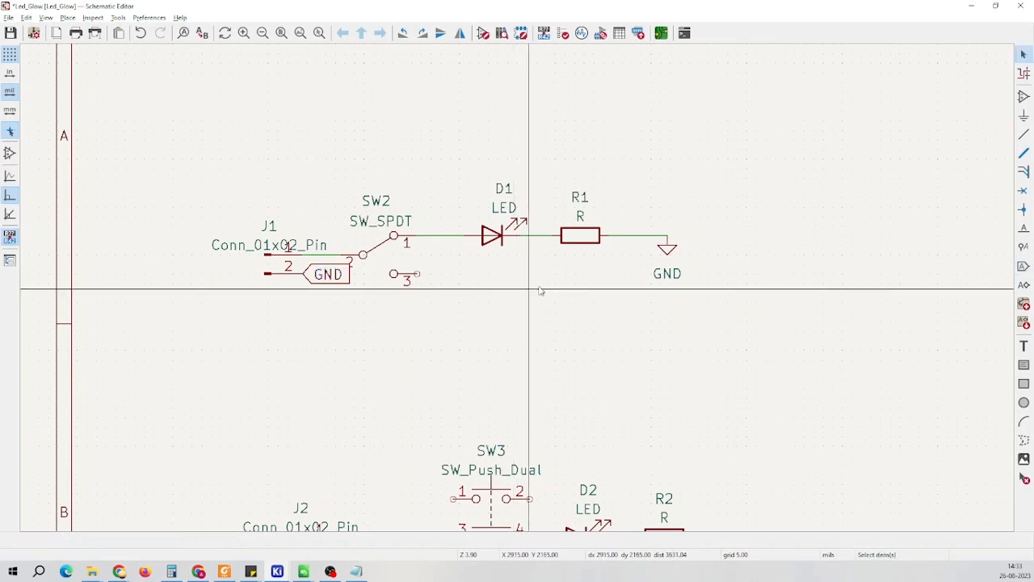
Highlight the net of the wire between resistor R1 and the GND symbol, check its connections, and leave the highlight tool
{"action": "left_click", "coordinate": [1023, 73]}
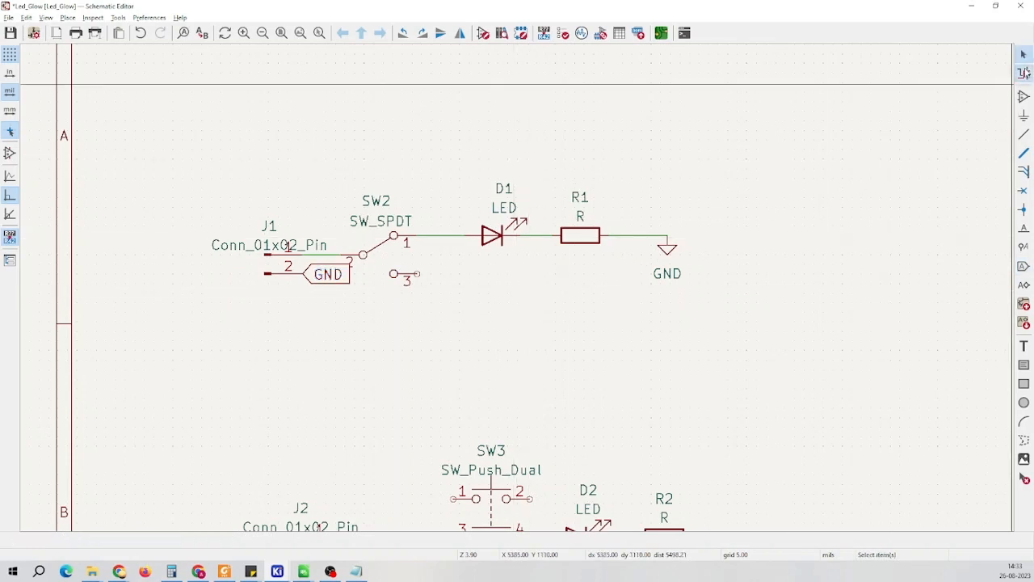
{"action": "left_click", "coordinate": [635, 236]}
{"action": "scroll", "coordinate": [635, 235], "scroll_direction": "up", "scroll_amount": 2}
{"action": "scroll", "coordinate": [554, 224], "scroll_direction": "down", "scroll_amount": 1}
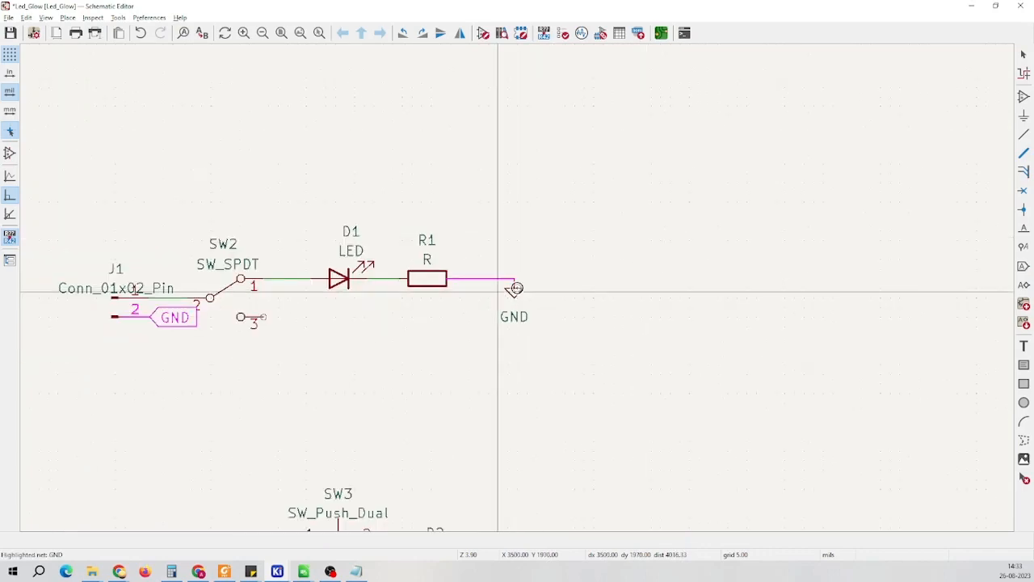
{"action": "scroll", "coordinate": [496, 280], "scroll_direction": "up", "scroll_amount": 1}
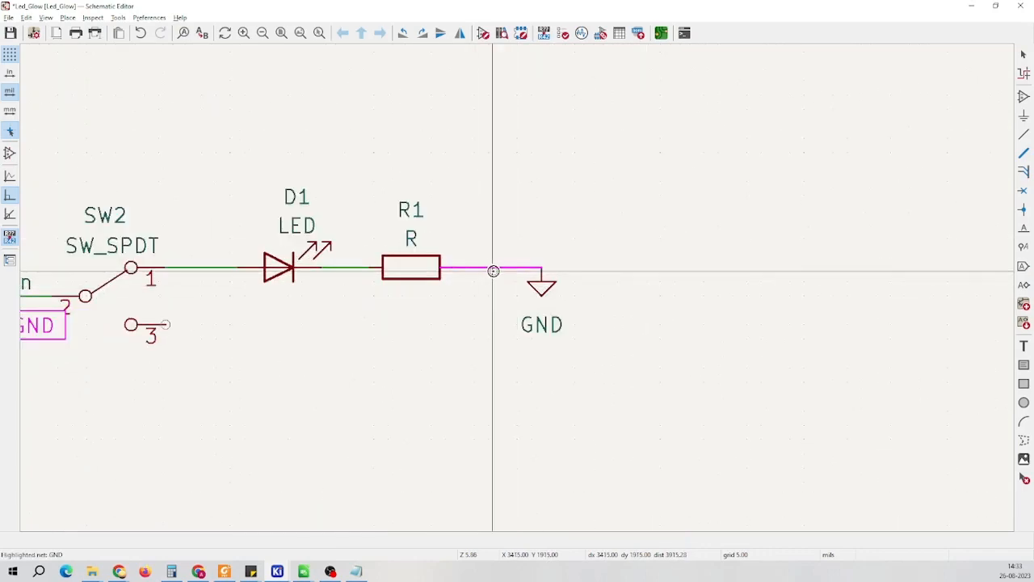
{"action": "scroll", "coordinate": [495, 270], "scroll_direction": "down", "scroll_amount": 2}
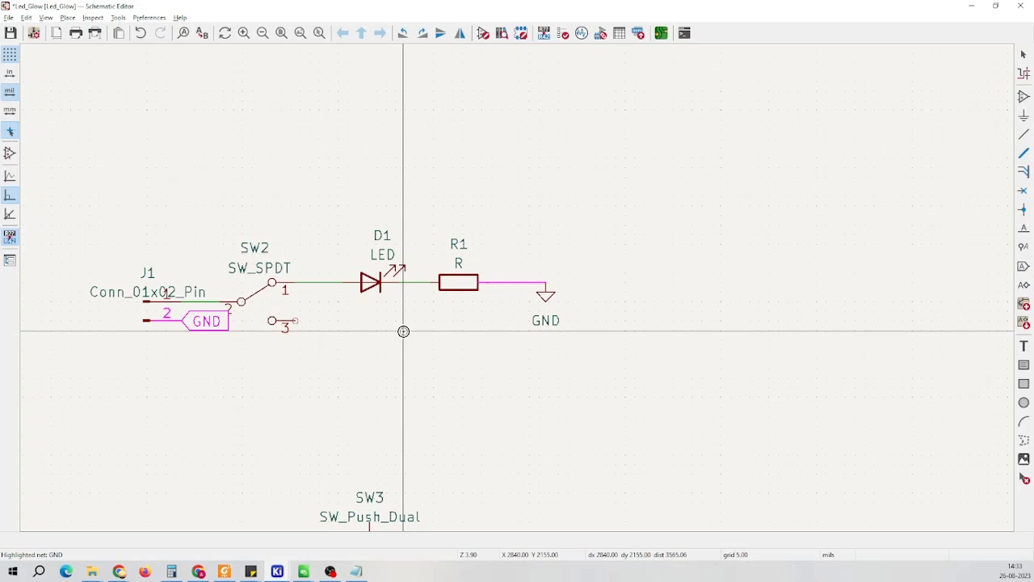
{"action": "key", "text": "Escape"}
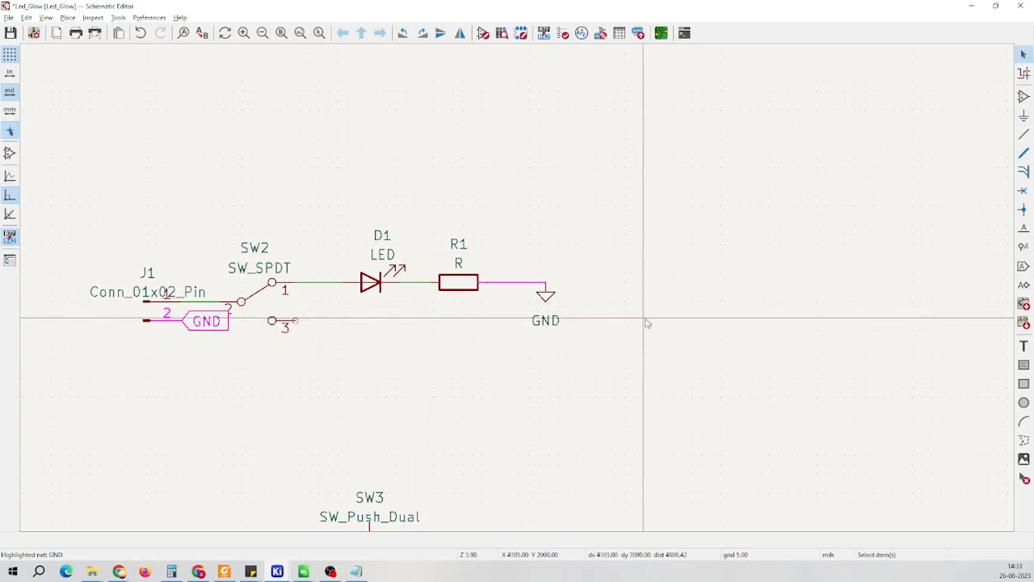
Undo the placement of the GND global label on connector J1's pin 2
{"action": "key", "text": "ctrl+z"}
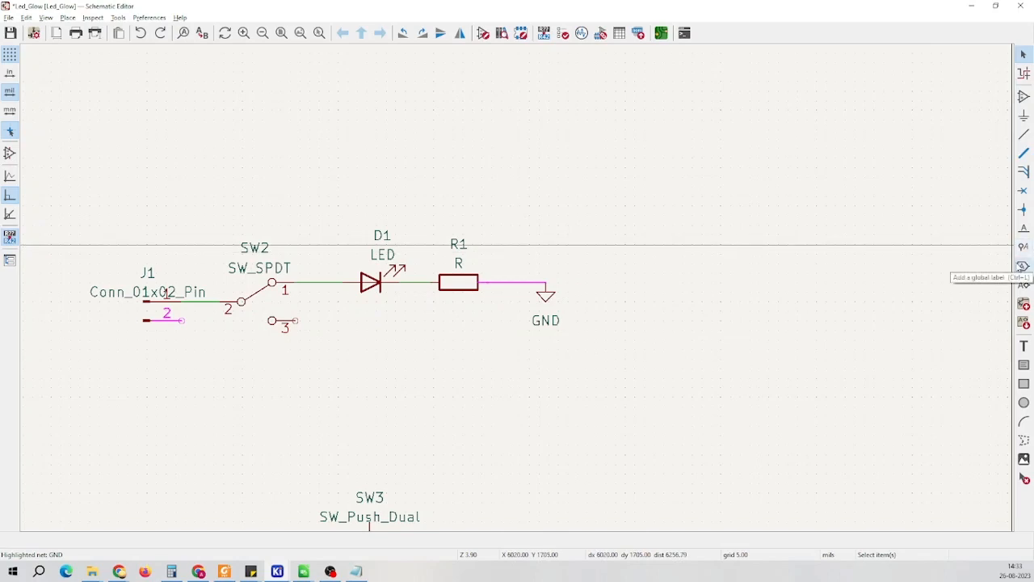
Add a new global label named GND, attach its tip to the end of J1's pin 2, and end label placement
{"action": "left_click", "coordinate": [1024, 265]}
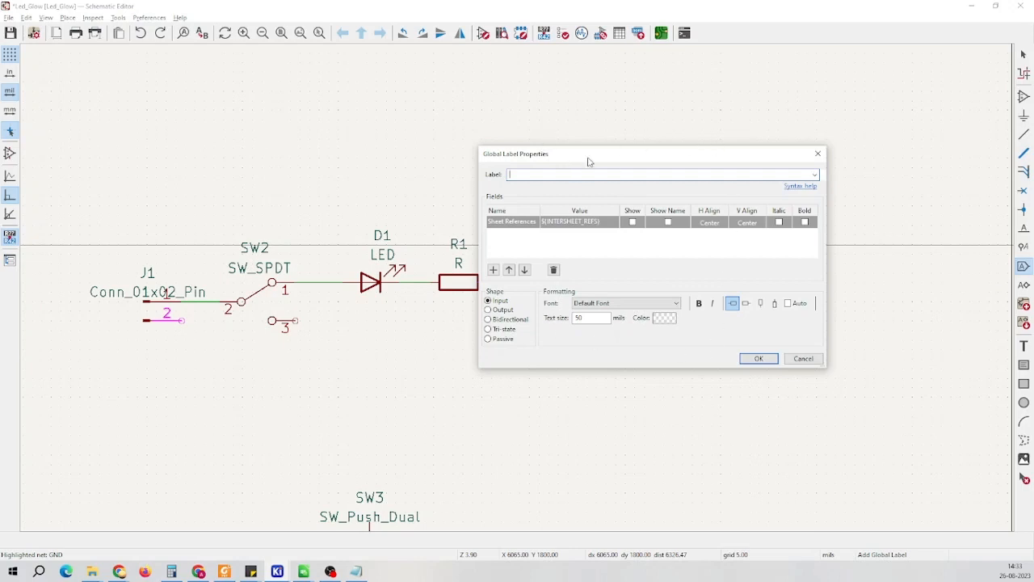
{"action": "left_click_drag", "start_coordinate": [589, 156], "coordinate": [764, 161]}
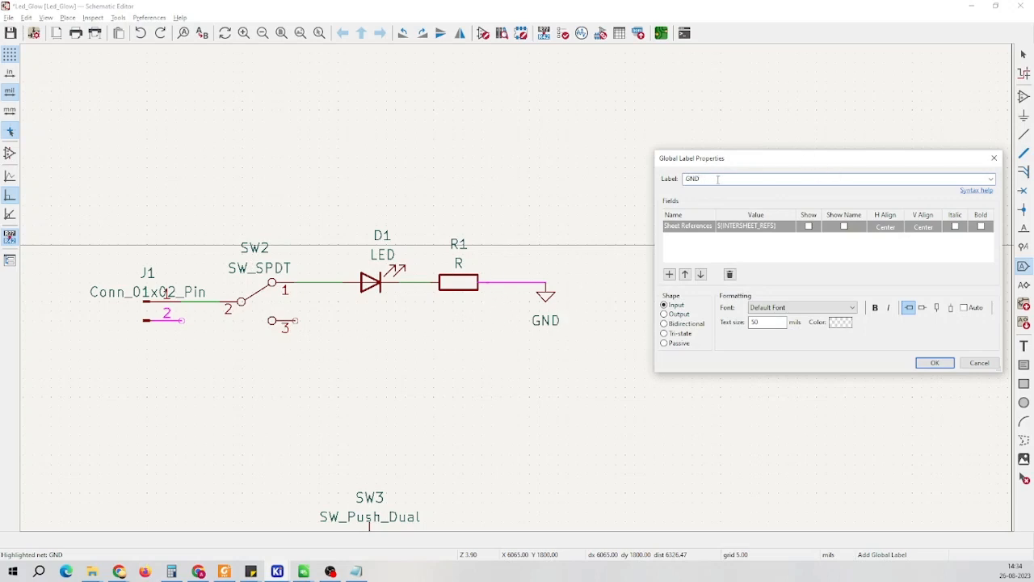
{"action": "left_click", "coordinate": [934, 363]}
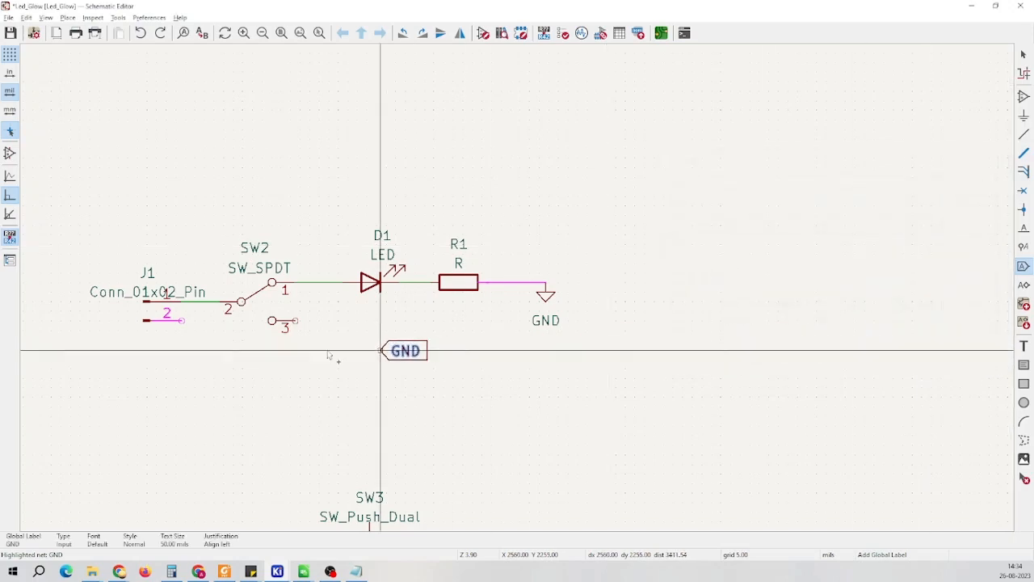
{"action": "scroll", "coordinate": [331, 355], "scroll_direction": "up", "scroll_amount": 2}
{"action": "scroll", "coordinate": [520, 270], "scroll_direction": "up", "scroll_amount": 1}
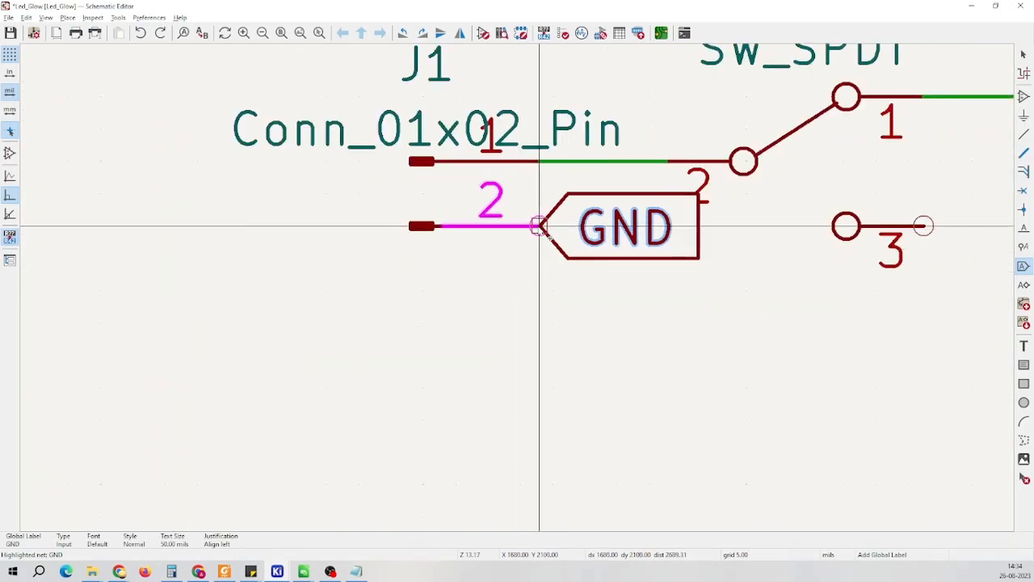
{"action": "left_click", "coordinate": [538, 227]}
{"action": "scroll", "coordinate": [539, 228], "scroll_direction": "up", "scroll_amount": 2}
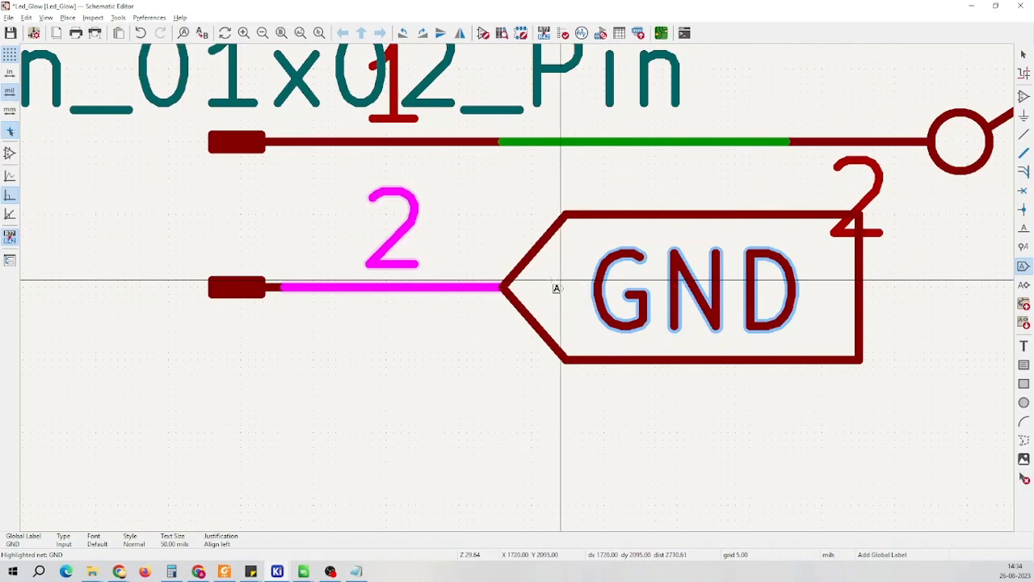
{"action": "scroll", "coordinate": [556, 288], "scroll_direction": "up", "scroll_amount": 1}
{"action": "scroll", "coordinate": [522, 293], "scroll_direction": "down", "scroll_amount": 4}
{"action": "scroll", "coordinate": [494, 289], "scroll_direction": "up", "scroll_amount": 2}
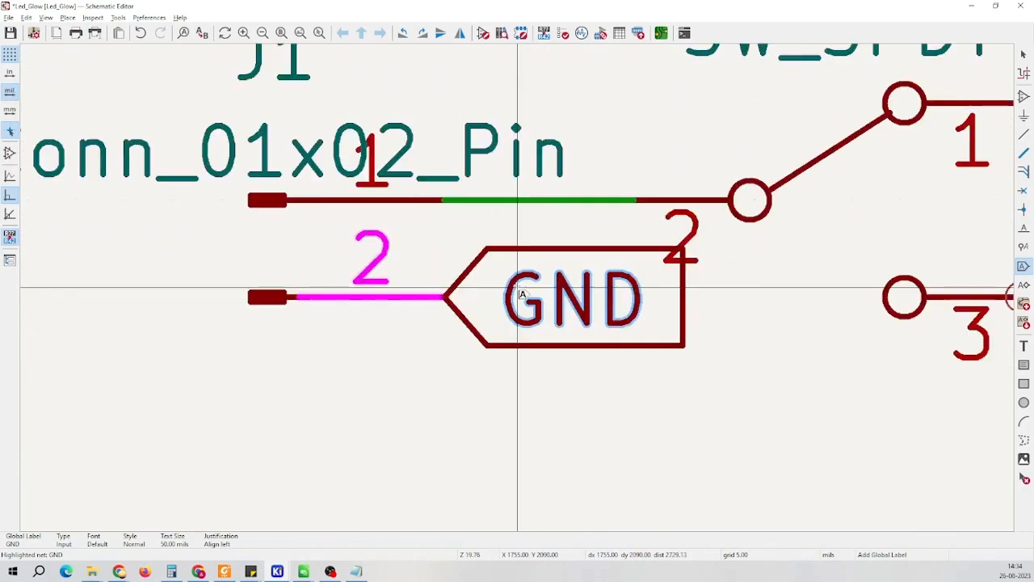
{"action": "scroll", "coordinate": [523, 290], "scroll_direction": "down", "scroll_amount": 1}
{"action": "scroll", "coordinate": [523, 286], "scroll_direction": "up", "scroll_amount": 1}
{"action": "key", "text": "Escape"}
{"action": "scroll", "coordinate": [520, 295], "scroll_direction": "down", "scroll_amount": 1}
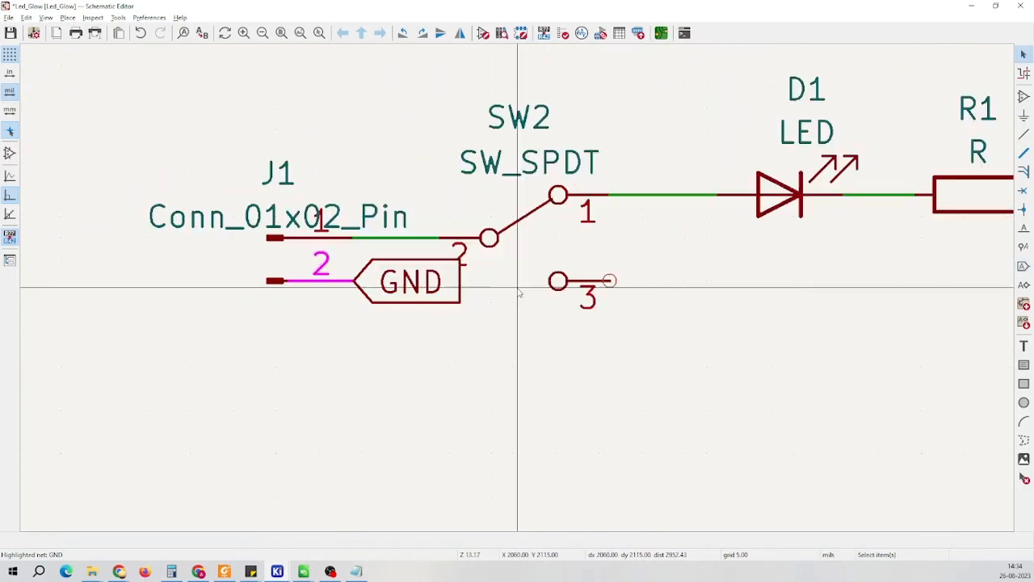
Highlight the GND net again and check whether it covers J1's pin 2, its label and resistor R1's ground wire
{"action": "scroll", "coordinate": [520, 294], "scroll_direction": "down", "scroll_amount": 2}
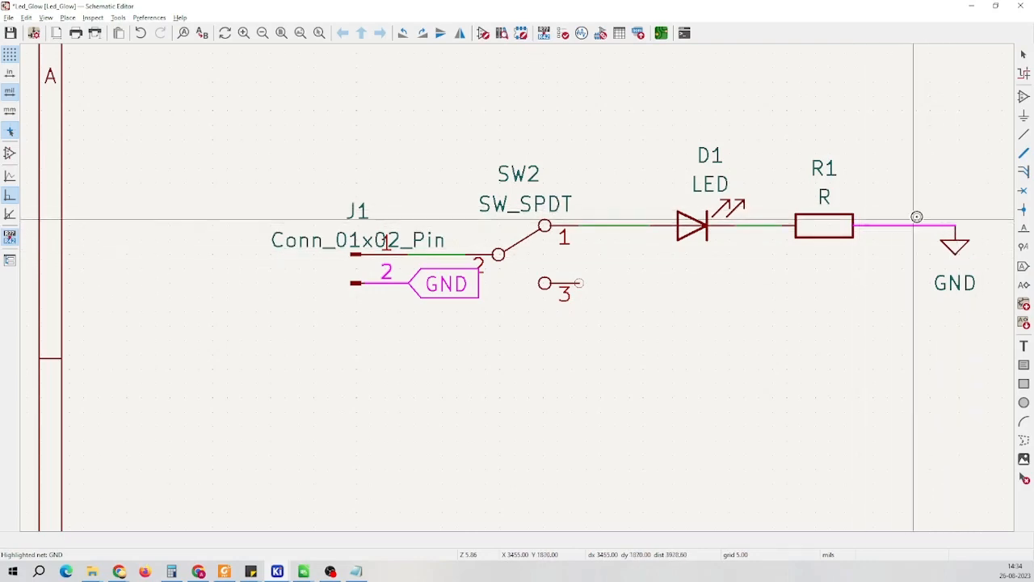
{"action": "scroll", "coordinate": [573, 242], "scroll_direction": "down", "scroll_amount": 5}
{"action": "scroll", "coordinate": [517, 288], "scroll_direction": "up", "scroll_amount": 7}
{"action": "scroll", "coordinate": [490, 293], "scroll_direction": "down", "scroll_amount": 3}
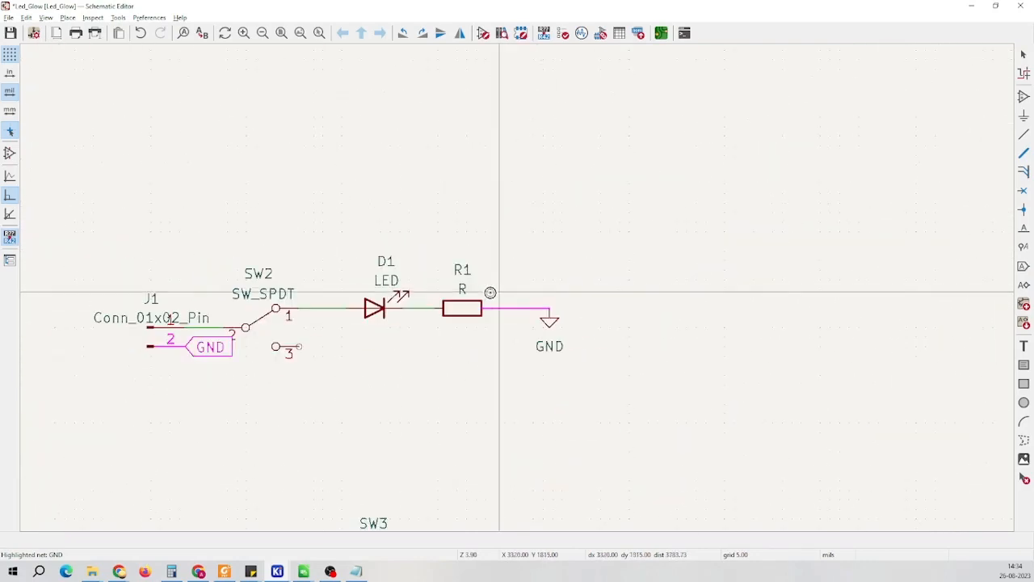
{"action": "scroll", "coordinate": [525, 307], "scroll_direction": "up", "scroll_amount": 3}
Inspect the details of the GND power symbol and of the wire between LED D1 and resistor R1
{"action": "left_click", "coordinate": [571, 321]}
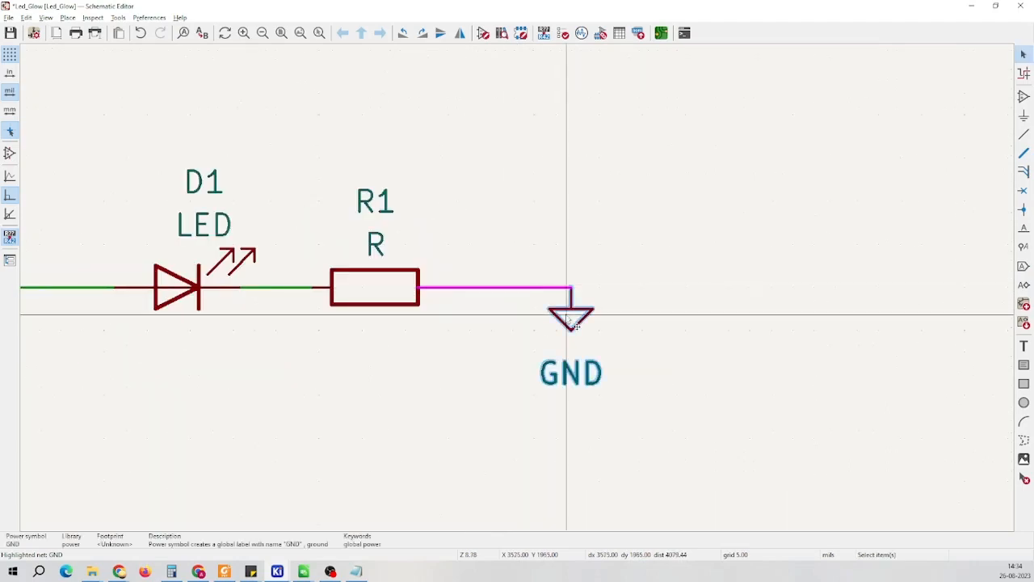
{"action": "scroll", "coordinate": [571, 322], "scroll_direction": "down", "scroll_amount": 3}
{"action": "scroll", "coordinate": [517, 286], "scroll_direction": "up", "scroll_amount": 2}
{"action": "scroll", "coordinate": [518, 286], "scroll_direction": "down", "scroll_amount": 2}
{"action": "scroll", "coordinate": [517, 288], "scroll_direction": "up", "scroll_amount": 2}
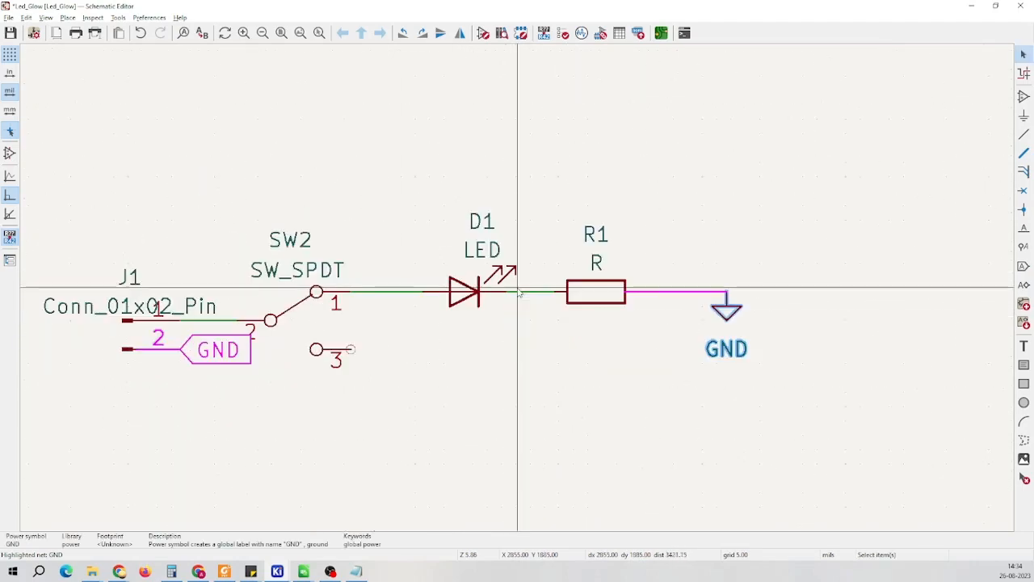
{"action": "left_click", "coordinate": [525, 292]}
{"action": "scroll", "coordinate": [545, 302], "scroll_direction": "up", "scroll_amount": 2}
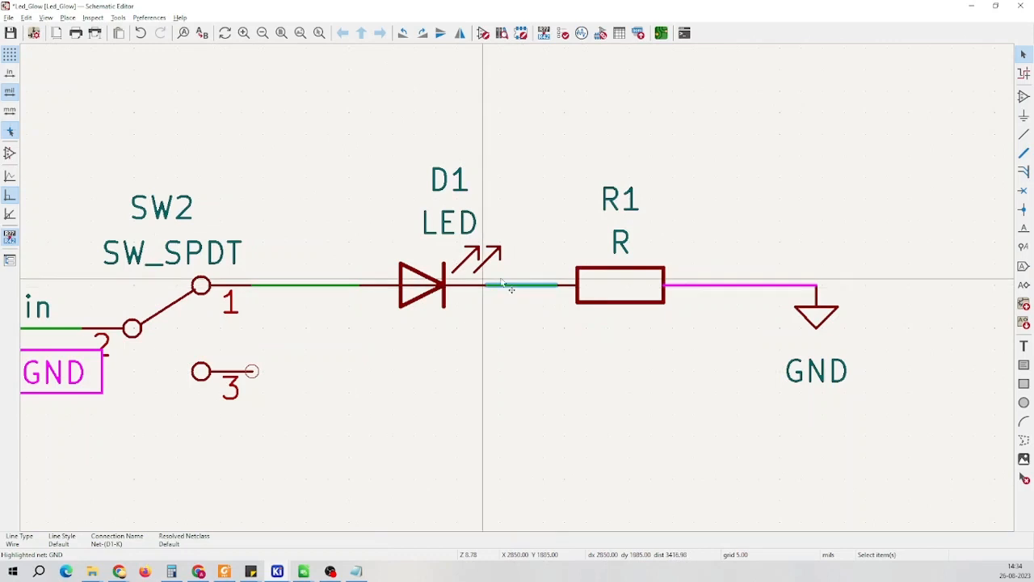
{"action": "scroll", "coordinate": [723, 275], "scroll_direction": "down", "scroll_amount": 2}
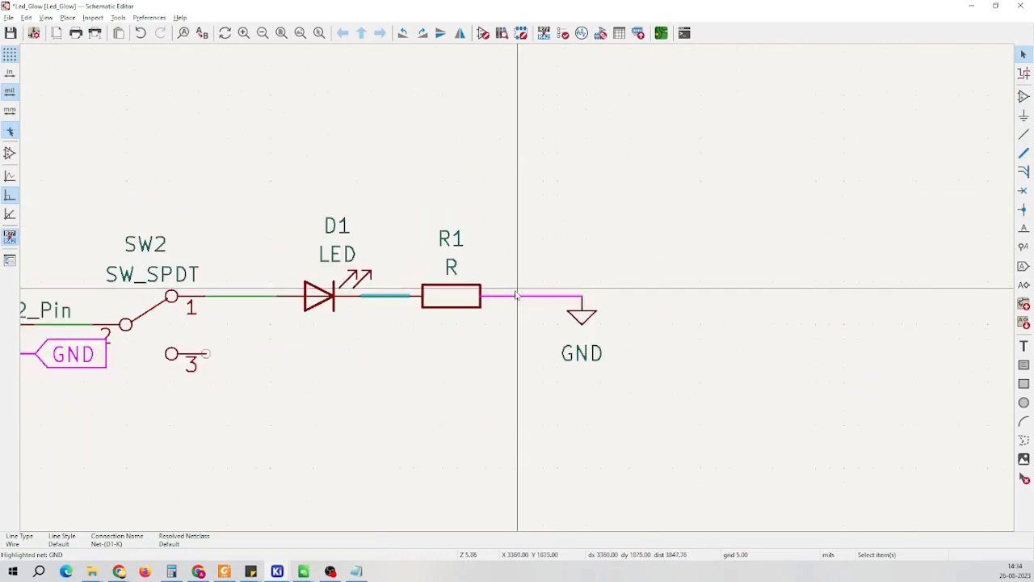
Clear the GND net highlighting and select the GND global label to read its details
{"action": "left_click", "coordinate": [589, 252]}
{"action": "left_click", "coordinate": [93, 363]}
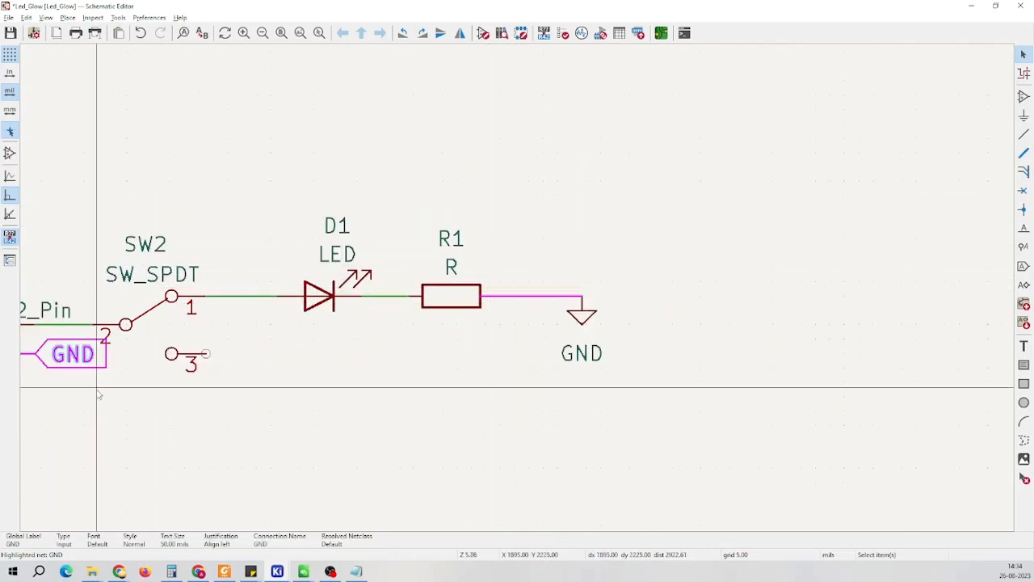
{"action": "key", "text": "Escape"}
{"action": "left_click", "coordinate": [82, 360]}
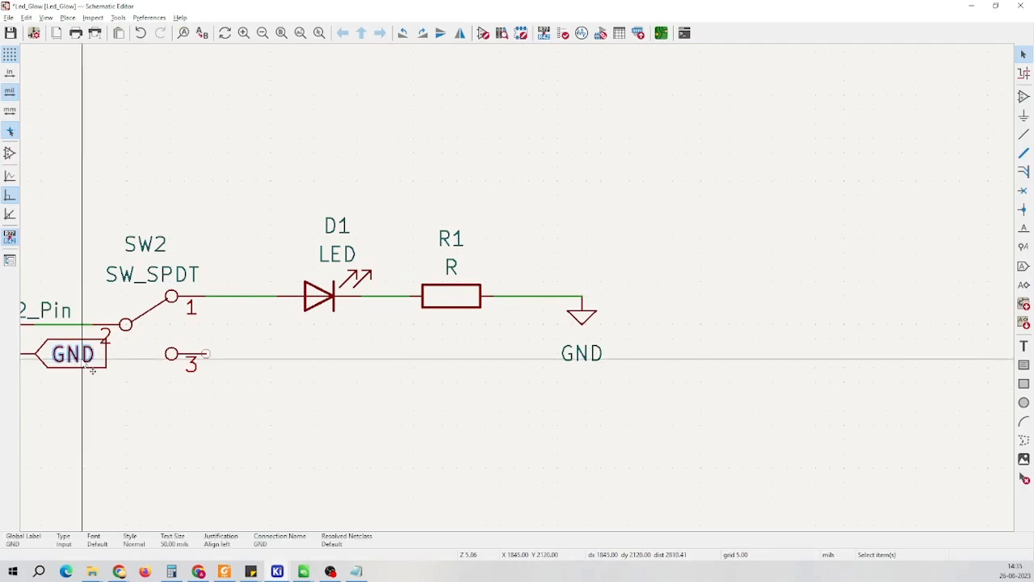
Duplicate the GND global label, rotate it so its tip points up, and attach it to the wire between LED D1 and resistor R1
{"action": "scroll", "coordinate": [82, 362], "scroll_direction": "down", "scroll_amount": 2}
{"action": "scroll", "coordinate": [518, 288], "scroll_direction": "up", "scroll_amount": 4}
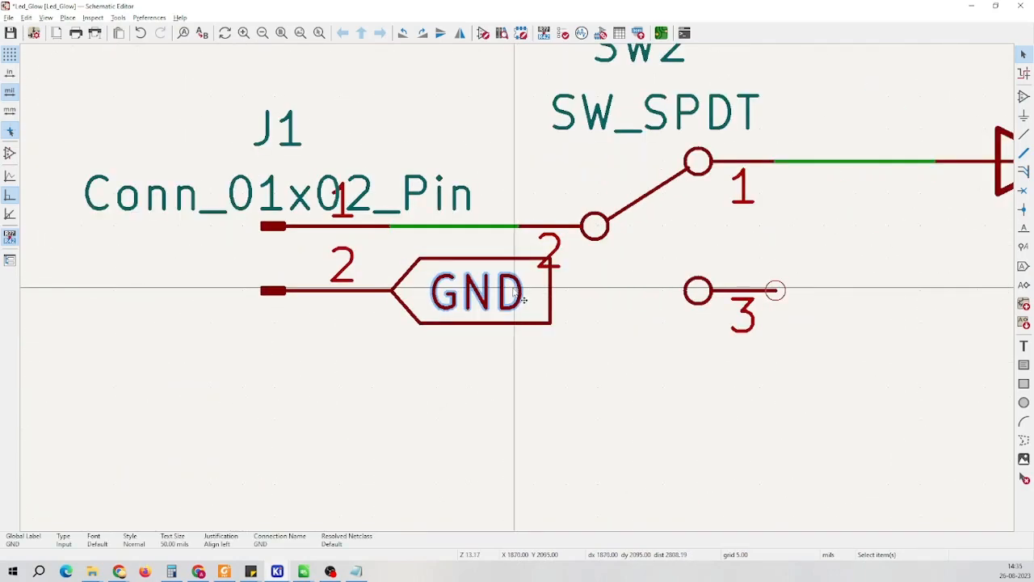
{"action": "key", "text": "ctrl+d"}
{"action": "scroll", "coordinate": [517, 289], "scroll_direction": "down", "scroll_amount": 3}
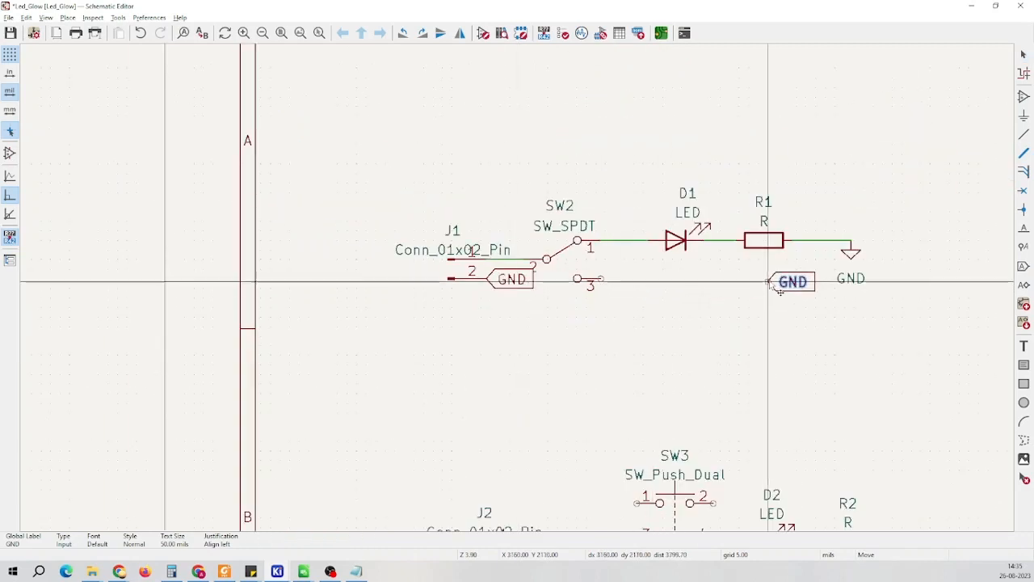
{"action": "scroll", "coordinate": [768, 282], "scroll_direction": "up", "scroll_amount": 2}
{"action": "scroll", "coordinate": [476, 269], "scroll_direction": "up", "scroll_amount": 6}
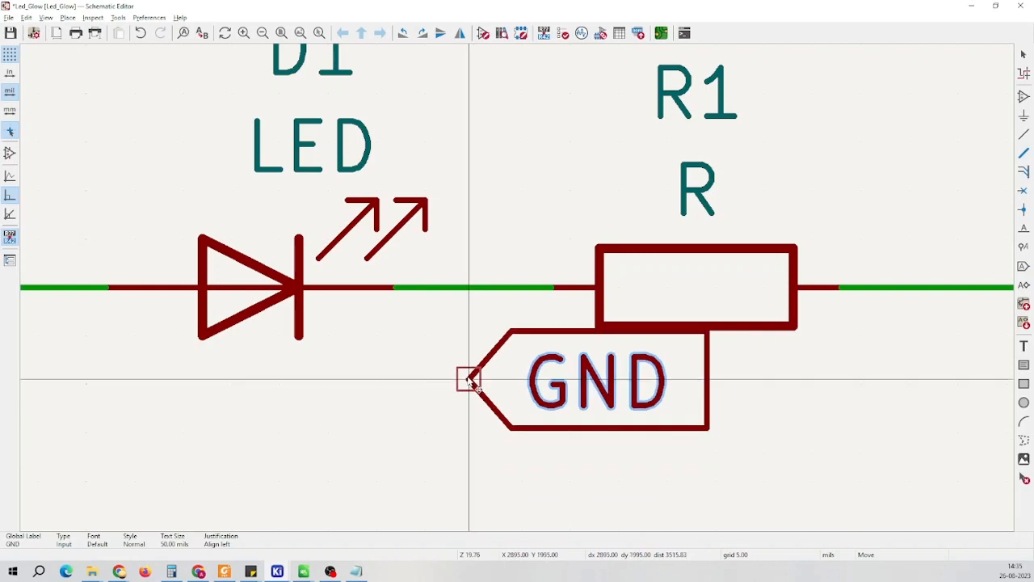
{"action": "key", "text": "r"}
{"action": "key", "text": "r"}
{"action": "key", "text": "r"}
{"action": "scroll", "coordinate": [499, 292], "scroll_direction": "up", "scroll_amount": 2}
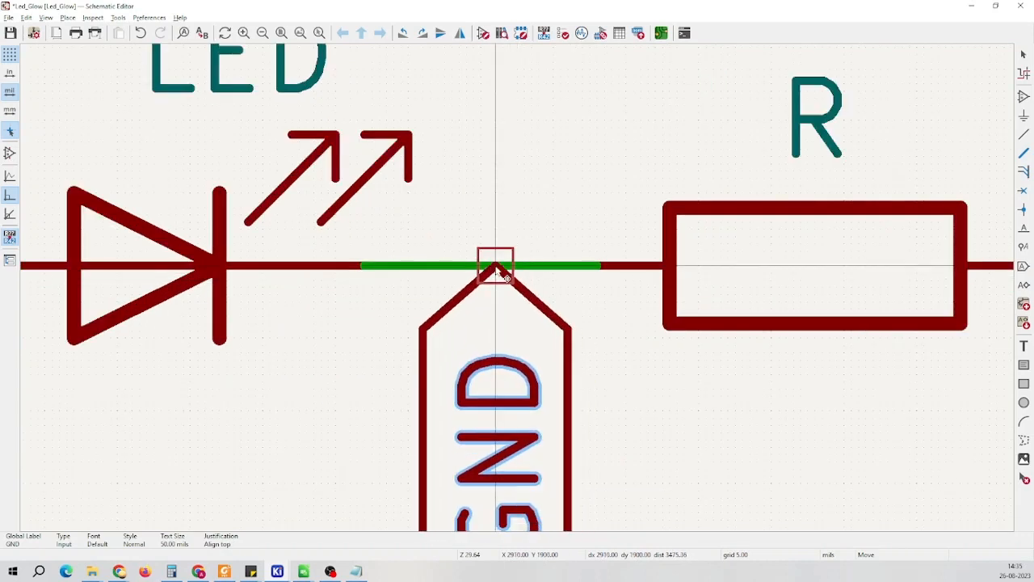
{"action": "left_click", "coordinate": [501, 271]}
{"action": "scroll", "coordinate": [497, 270], "scroll_direction": "down", "scroll_amount": 5}
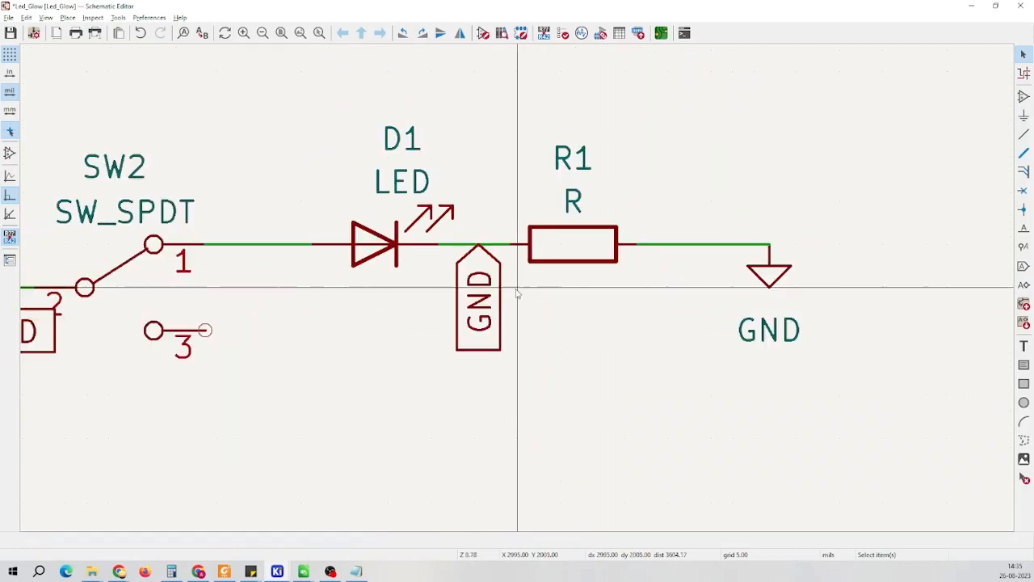
Highlight the GND net from resistor R1's ground wire and check how far it extends through the upper circuit
{"action": "left_click", "coordinate": [1024, 73]}
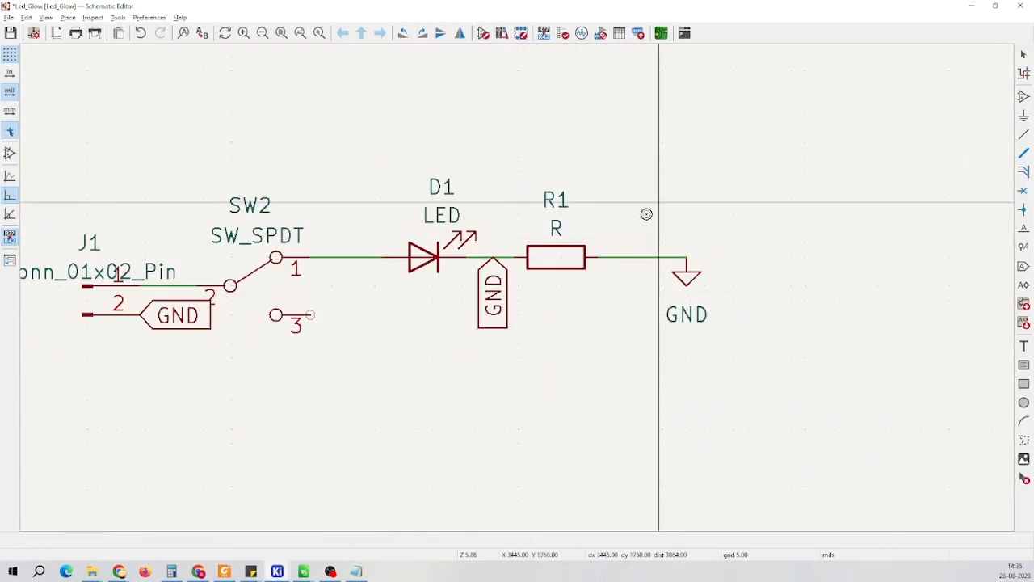
{"action": "left_click", "coordinate": [666, 259]}
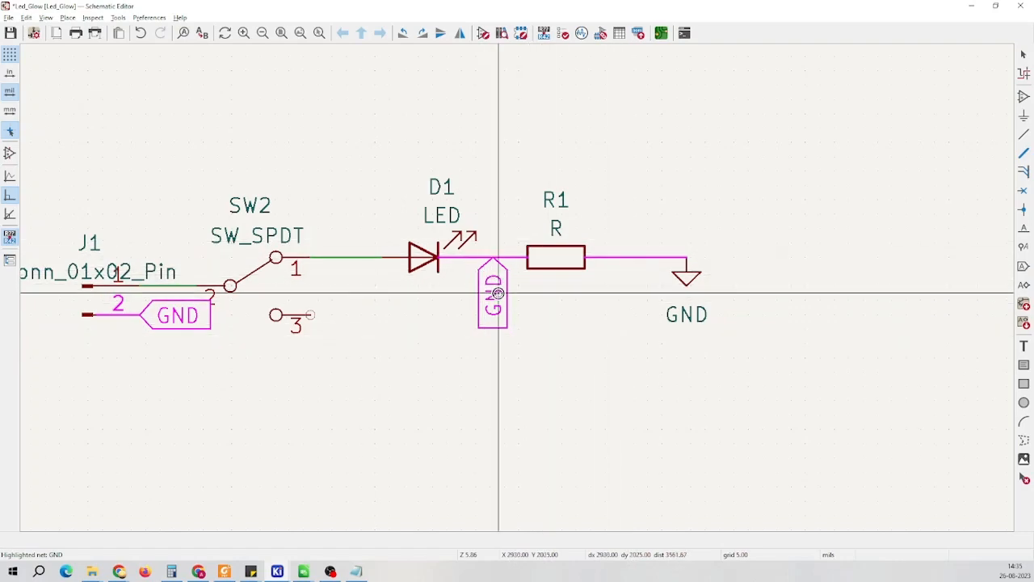
{"action": "scroll", "coordinate": [493, 294], "scroll_direction": "up", "scroll_amount": 3}
Clear the net highlighting and delete the GND label attached between LED D1 and resistor R1
{"action": "left_click", "coordinate": [602, 312]}
{"action": "scroll", "coordinate": [464, 273], "scroll_direction": "down", "scroll_amount": 2}
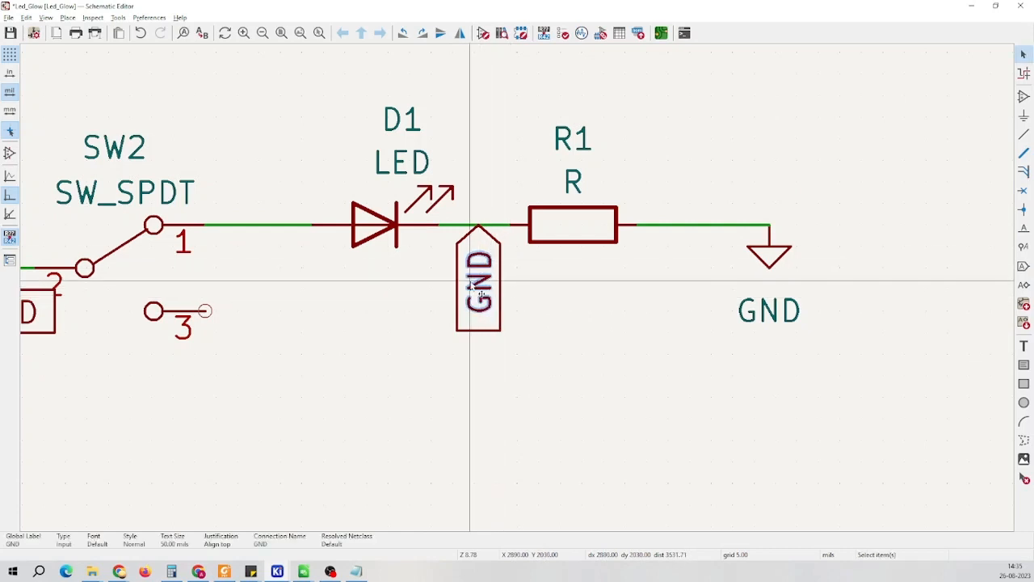
{"action": "scroll", "coordinate": [470, 282], "scroll_direction": "down", "scroll_amount": 2}
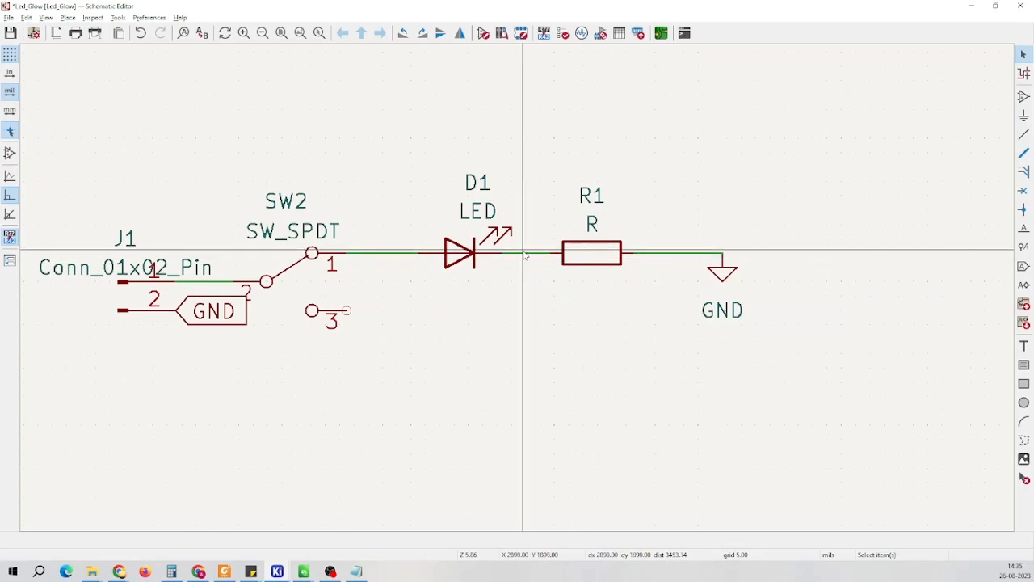
Highlight the net of the wire between LED D1 and resistor R1 and check that it is separate from GND
{"action": "left_click", "coordinate": [1023, 74]}
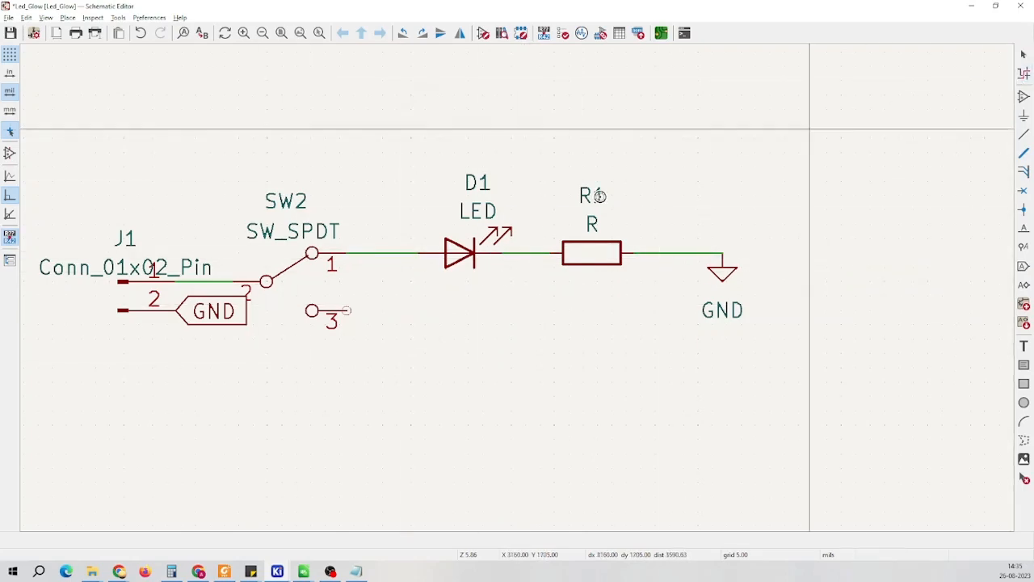
{"action": "left_click", "coordinate": [522, 253]}
{"action": "scroll", "coordinate": [522, 253], "scroll_direction": "up", "scroll_amount": 2}
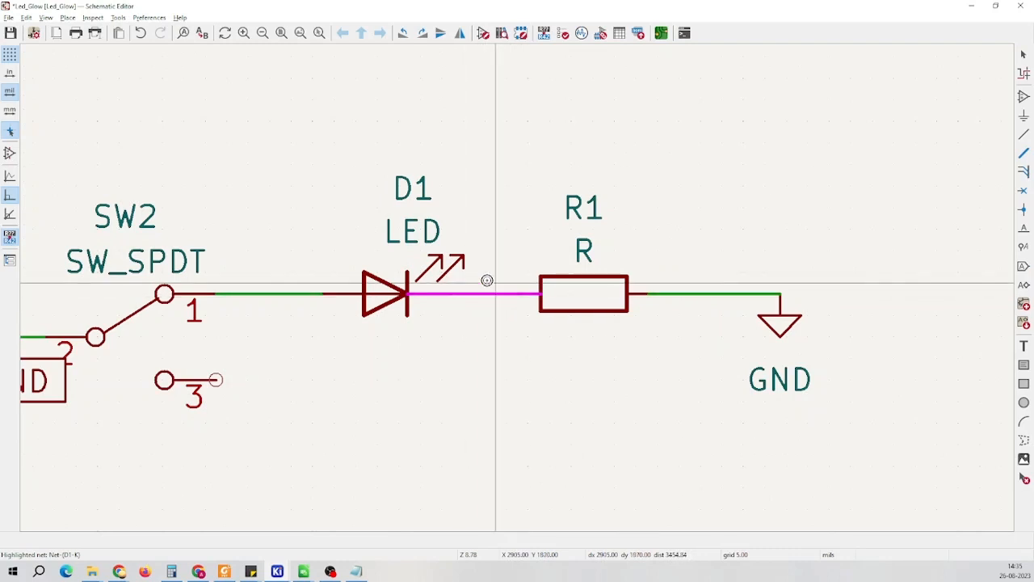
{"action": "scroll", "coordinate": [265, 404], "scroll_direction": "down", "scroll_amount": 2}
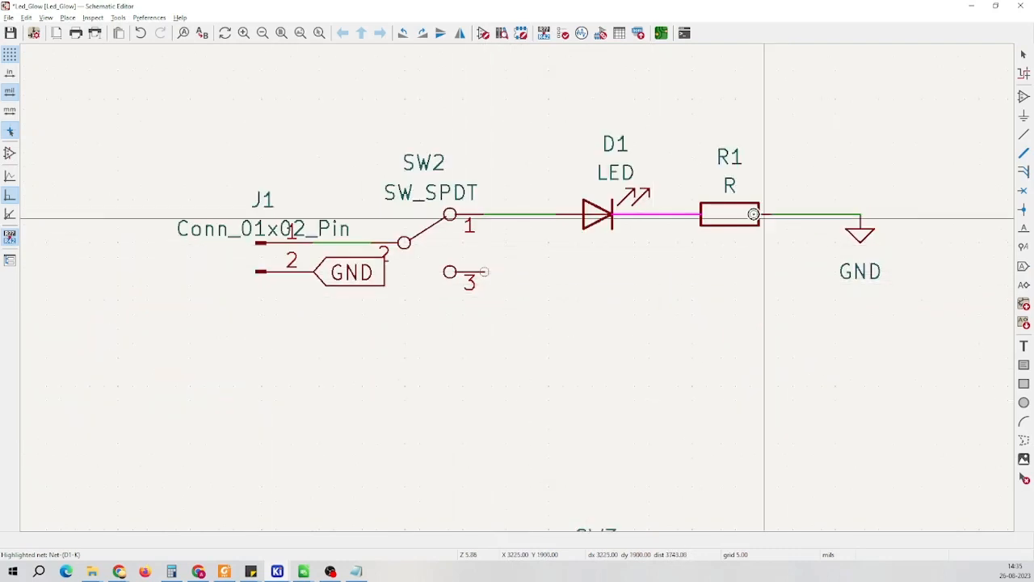
{"action": "scroll", "coordinate": [863, 236], "scroll_direction": "down", "scroll_amount": 2}
{"action": "scroll", "coordinate": [556, 290], "scroll_direction": "up", "scroll_amount": 1}
{"action": "scroll", "coordinate": [155, 255], "scroll_direction": "down", "scroll_amount": 1}
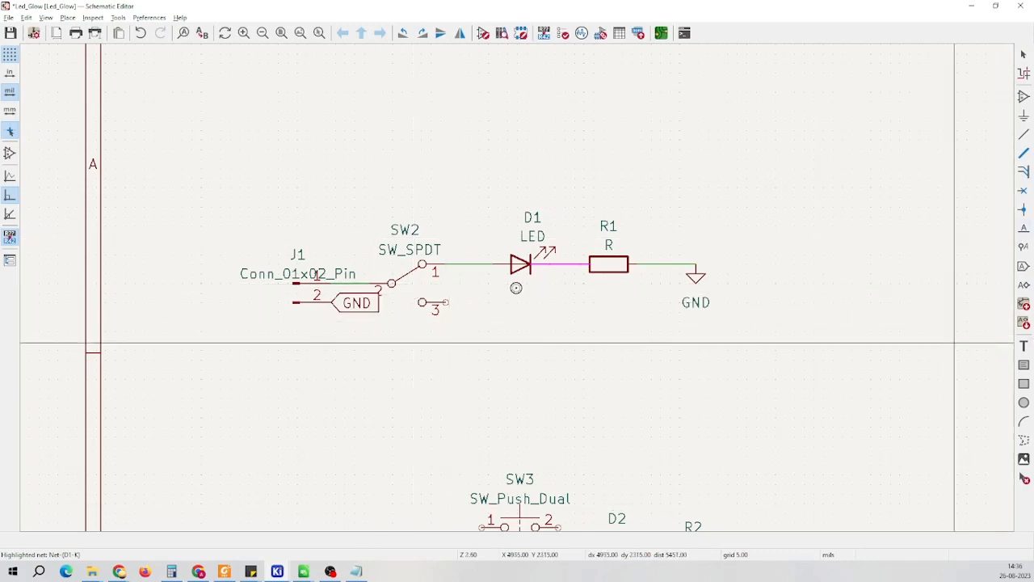
Examine the unwired second circuit with connector J2, push button SW3, LED D2 and resistor R2
{"action": "scroll", "coordinate": [516, 289], "scroll_direction": "down", "scroll_amount": 4}
{"action": "scroll", "coordinate": [446, 254], "scroll_direction": "up", "scroll_amount": 3}
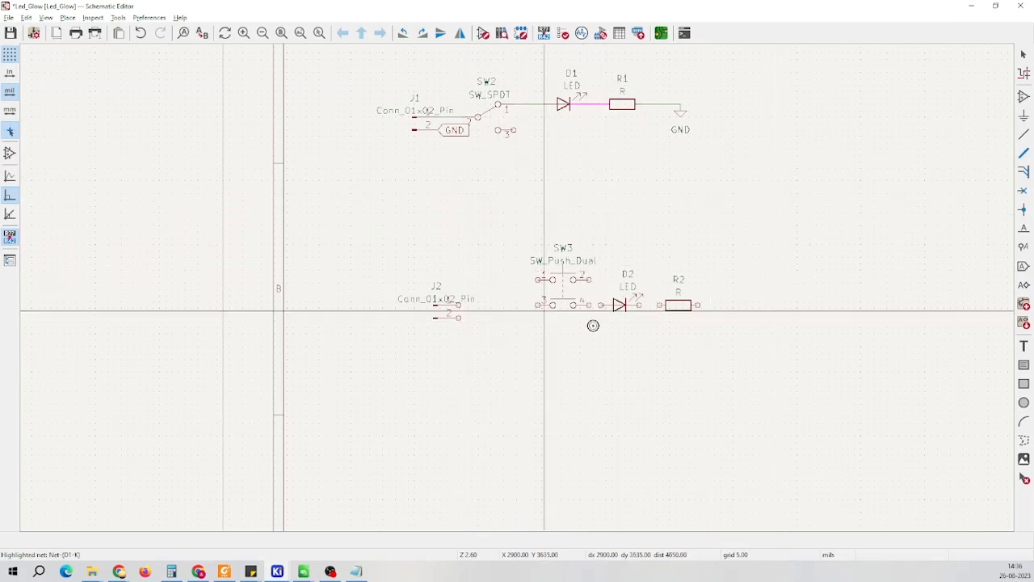
{"action": "scroll", "coordinate": [514, 289], "scroll_direction": "up", "scroll_amount": 4}
{"action": "scroll", "coordinate": [514, 289], "scroll_direction": "down", "scroll_amount": 5}
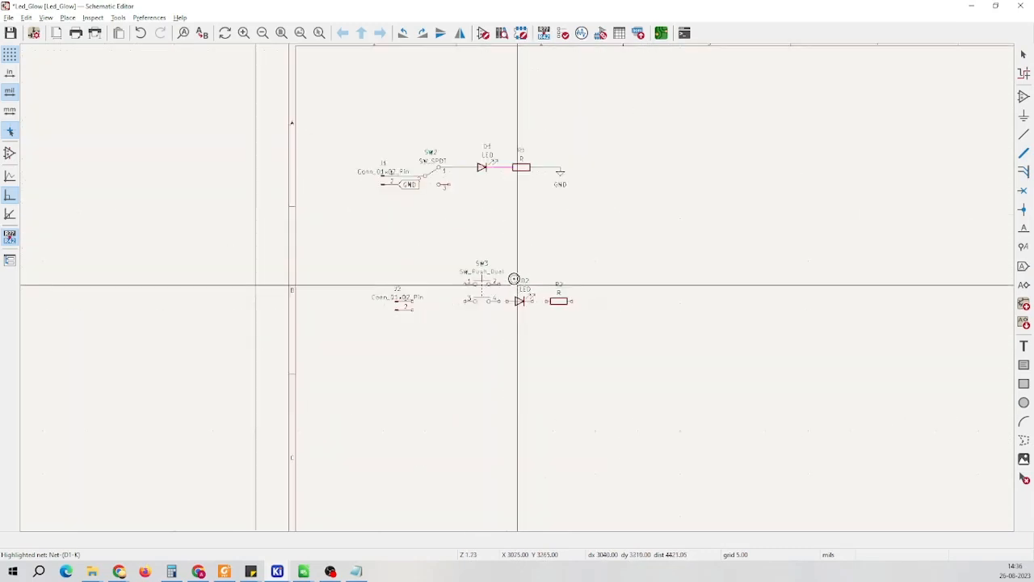
{"action": "scroll", "coordinate": [513, 289], "scroll_direction": "up", "scroll_amount": 4}
{"action": "scroll", "coordinate": [506, 289], "scroll_direction": "up", "scroll_amount": 2}
{"action": "scroll", "coordinate": [464, 302], "scroll_direction": "down", "scroll_amount": 3}
{"action": "scroll", "coordinate": [464, 303], "scroll_direction": "up", "scroll_amount": 3}
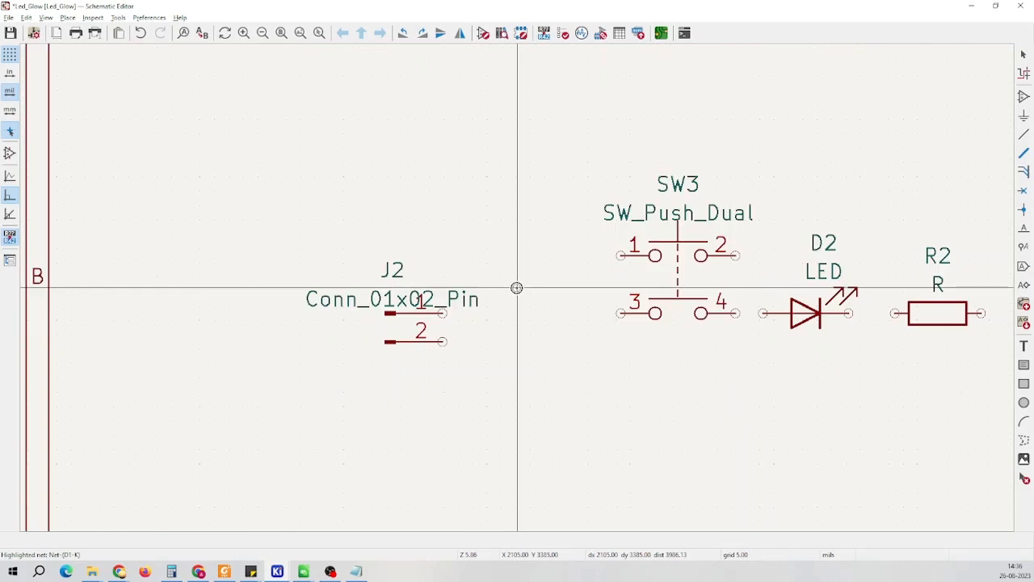
{"action": "scroll", "coordinate": [441, 315], "scroll_direction": "up", "scroll_amount": 2}
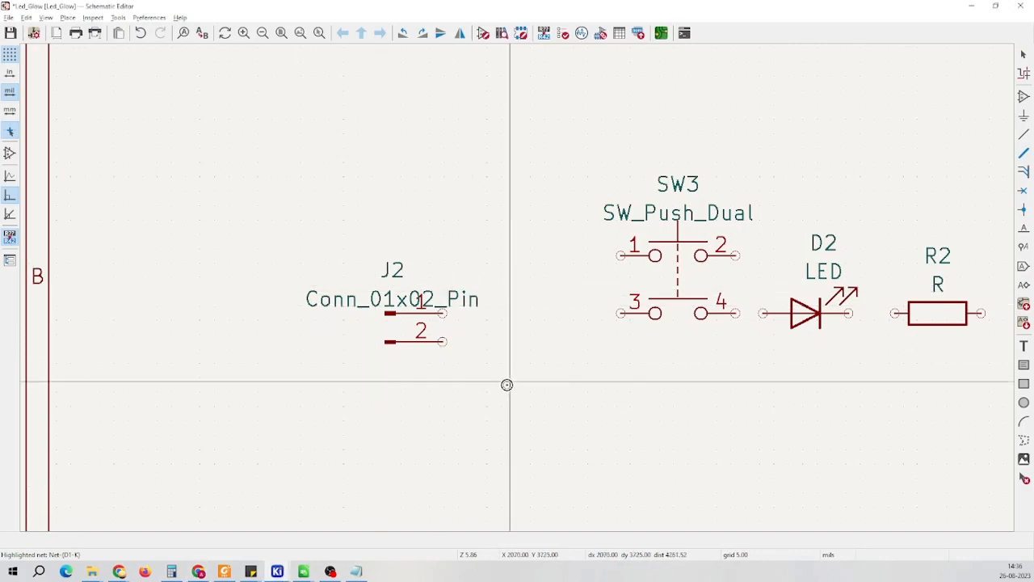
Add a VCC power symbol directly above the end of connector J2's pin 1 and end symbol placement
{"action": "left_click", "coordinate": [1023, 117]}
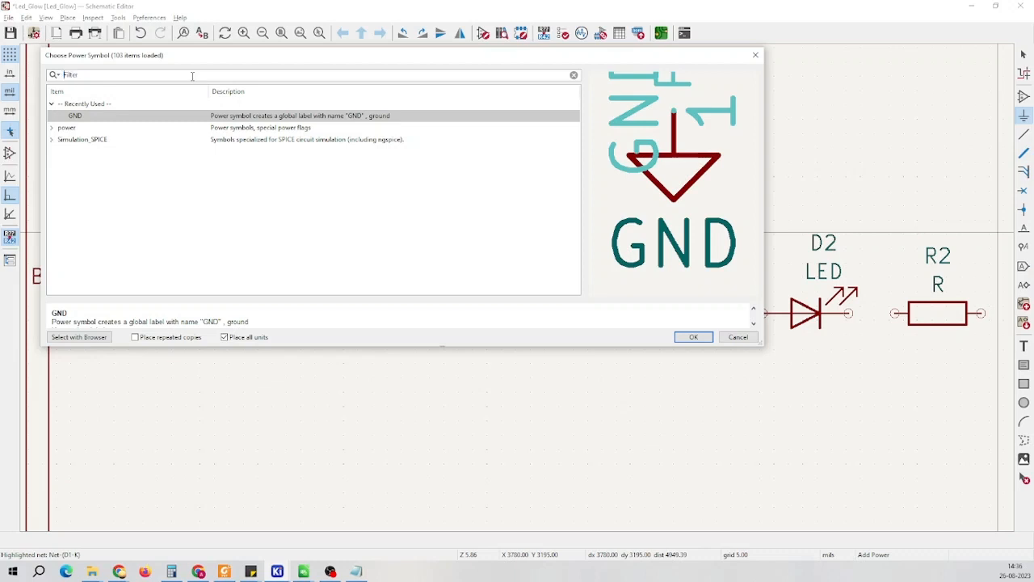
{"action": "type", "text": "VCC"}
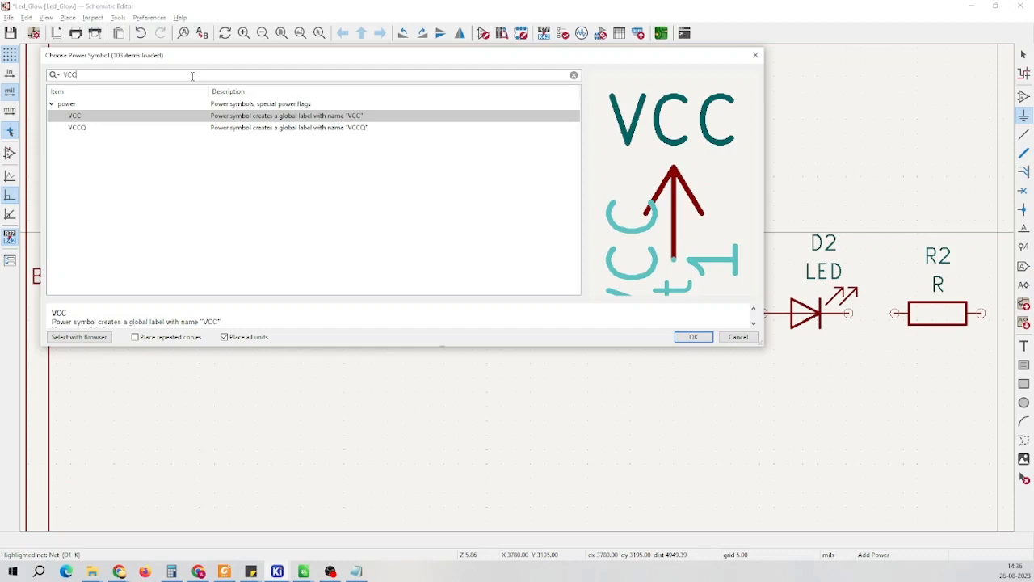
{"action": "double_click", "coordinate": [86, 118]}
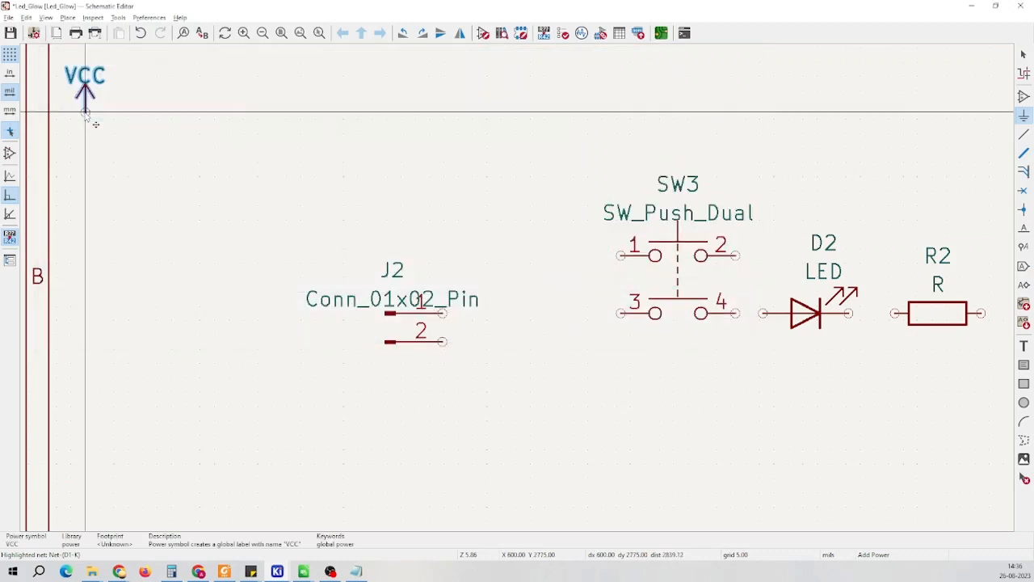
{"action": "scroll", "coordinate": [525, 300], "scroll_direction": "up", "scroll_amount": 3}
{"action": "scroll", "coordinate": [462, 317], "scroll_direction": "up", "scroll_amount": 2}
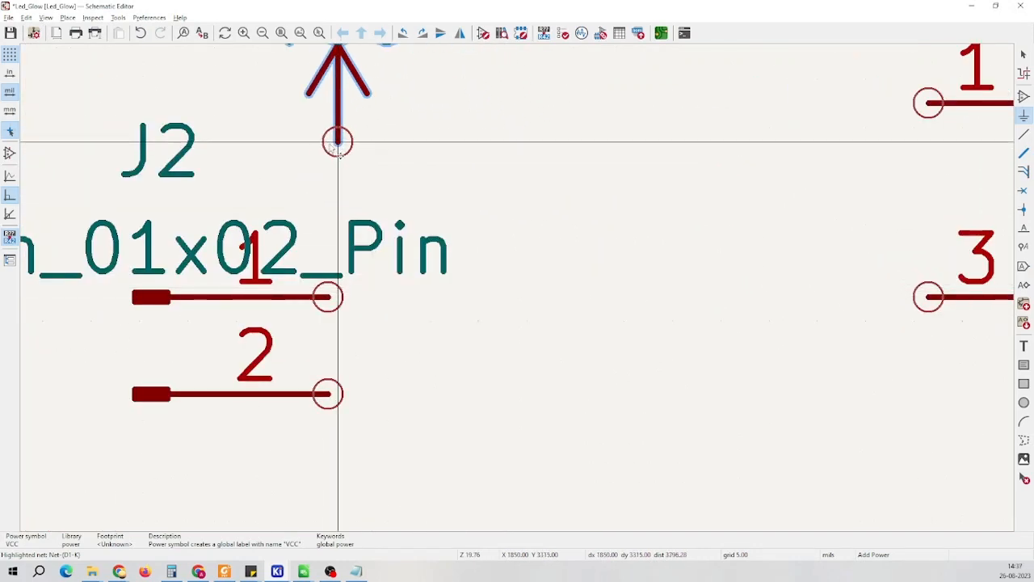
{"action": "left_click", "coordinate": [327, 139]}
{"action": "scroll", "coordinate": [397, 186], "scroll_direction": "down", "scroll_amount": 3}
{"action": "key", "text": "Escape"}
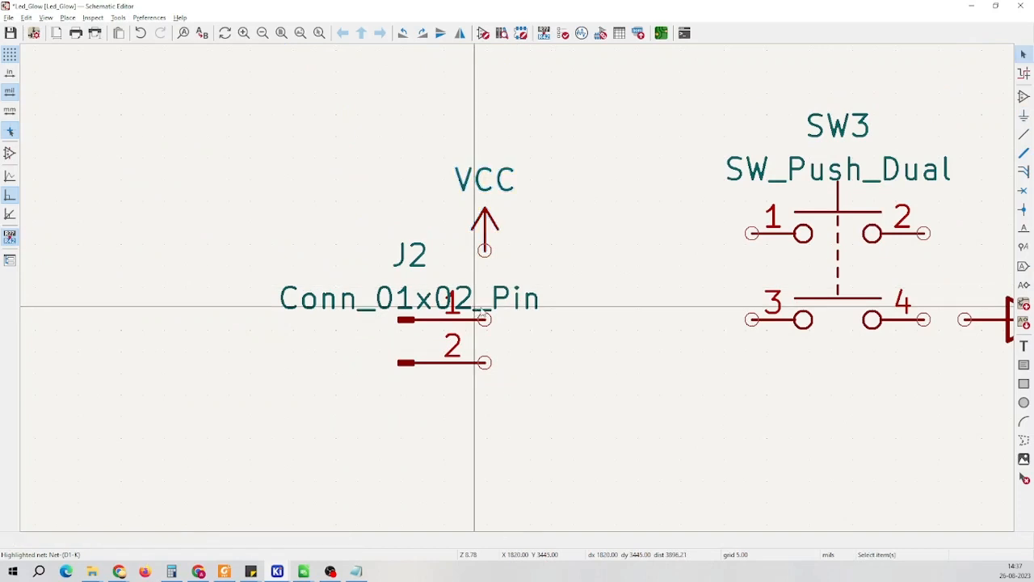
Move J2's value text Conn_01x02_Pin clear of the pins, to the left of the connector
{"action": "left_click", "coordinate": [498, 307]}
{"action": "left_click_drag", "start_coordinate": [507, 318], "coordinate": [238, 300]}
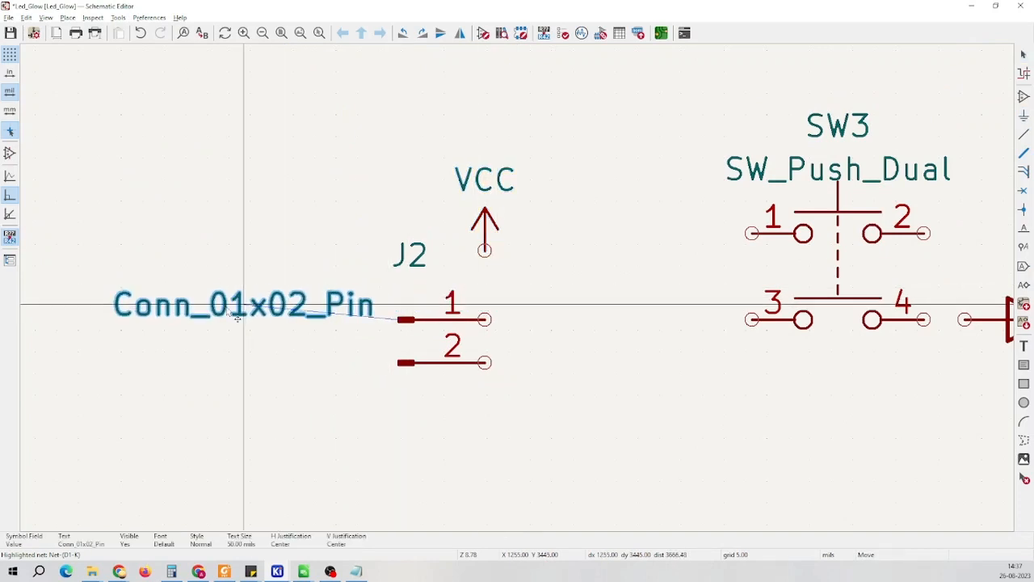
Start a wire from the end of J2's pin 1 up toward the VCC symbol
{"action": "scroll", "coordinate": [458, 273], "scroll_direction": "up", "scroll_amount": 1}
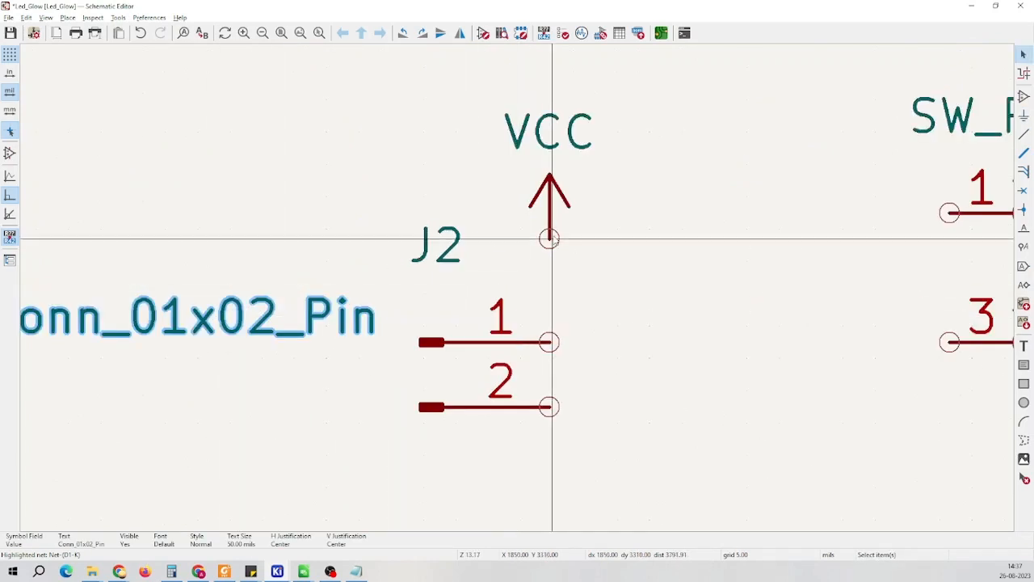
{"action": "scroll", "coordinate": [550, 342], "scroll_direction": "up", "scroll_amount": 1}
{"action": "key", "text": "w"}
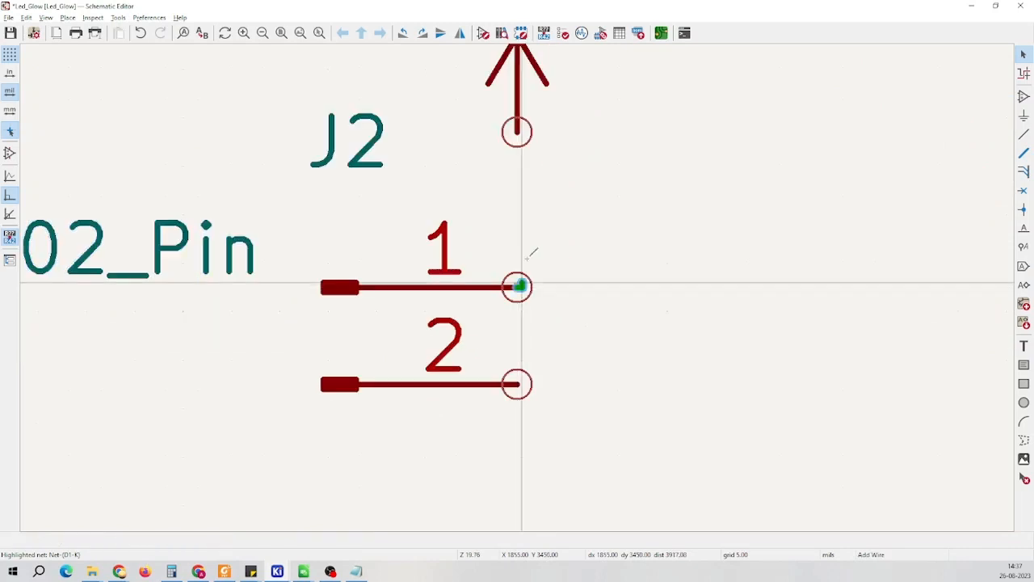
Wire pin 1 of connector J2 up to the VCC power symbol
{"action": "scroll", "coordinate": [517, 132], "scroll_direction": "up", "scroll_amount": 2}
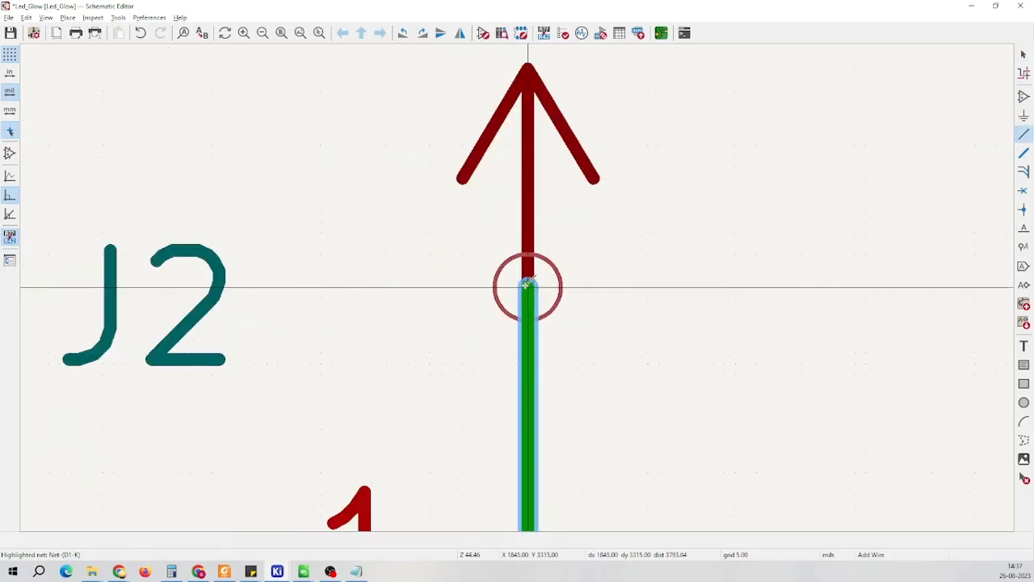
{"action": "left_click", "coordinate": [527, 284]}
{"action": "key", "text": "Escape"}
{"action": "scroll", "coordinate": [521, 290], "scroll_direction": "down", "scroll_amount": 8}
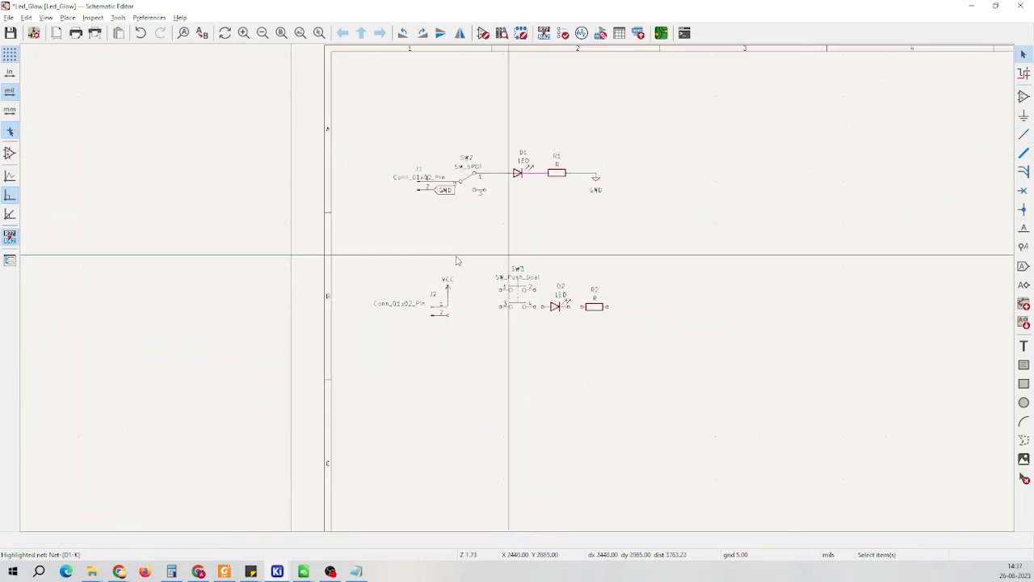
Save the schematic
{"action": "scroll", "coordinate": [456, 260], "scroll_direction": "up", "scroll_amount": 2}
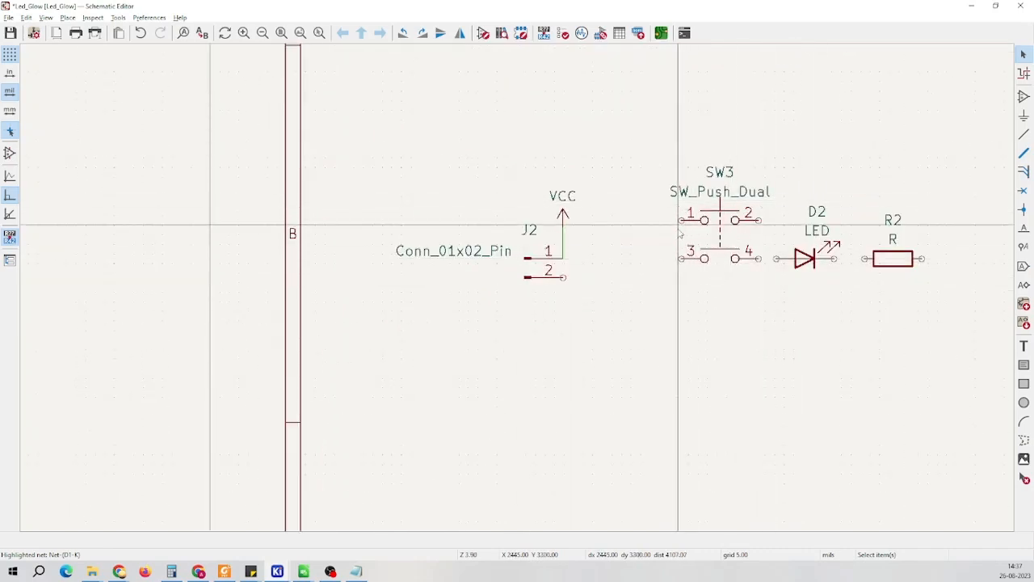
{"action": "scroll", "coordinate": [818, 200], "scroll_direction": "up", "scroll_amount": 1}
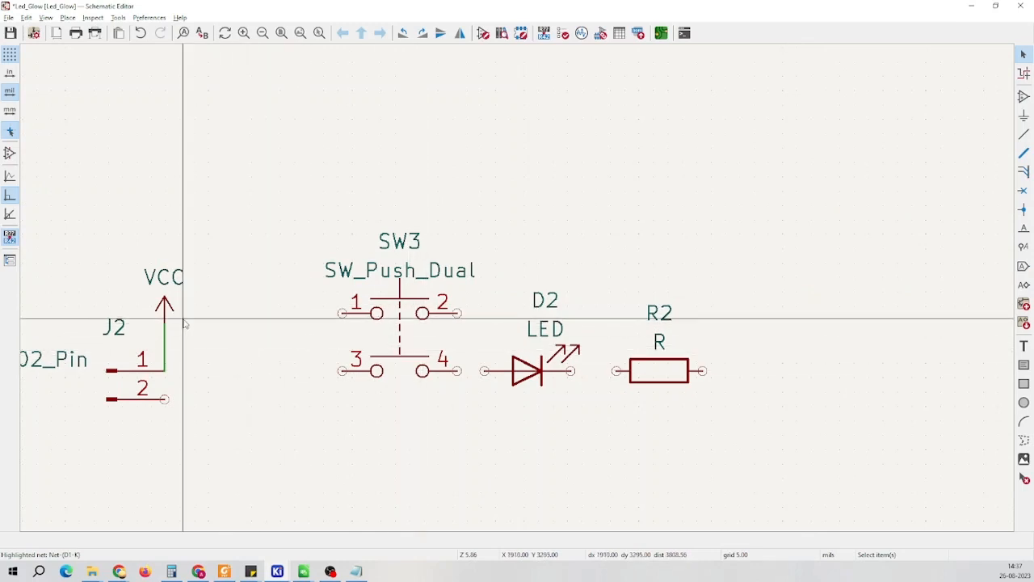
{"action": "scroll", "coordinate": [185, 323], "scroll_direction": "down", "scroll_amount": 3}
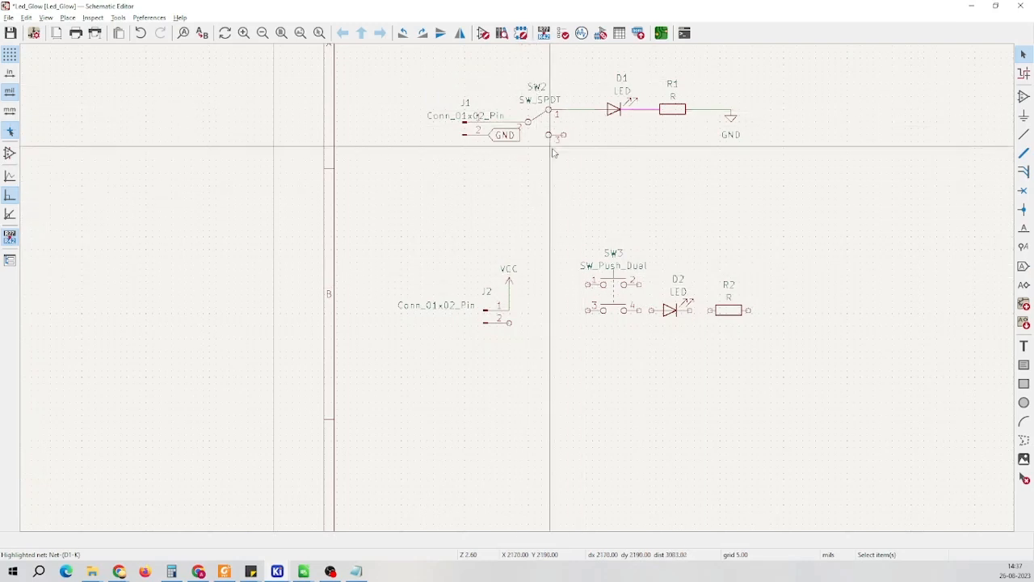
{"action": "scroll", "coordinate": [631, 257], "scroll_direction": "up", "scroll_amount": 3}
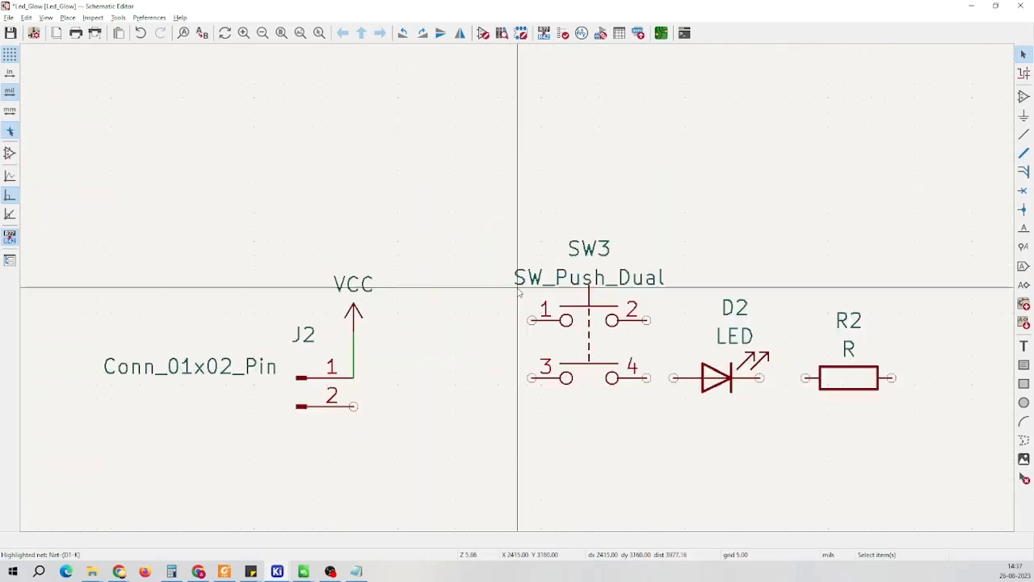
{"action": "scroll", "coordinate": [632, 344], "scroll_direction": "down", "scroll_amount": 2}
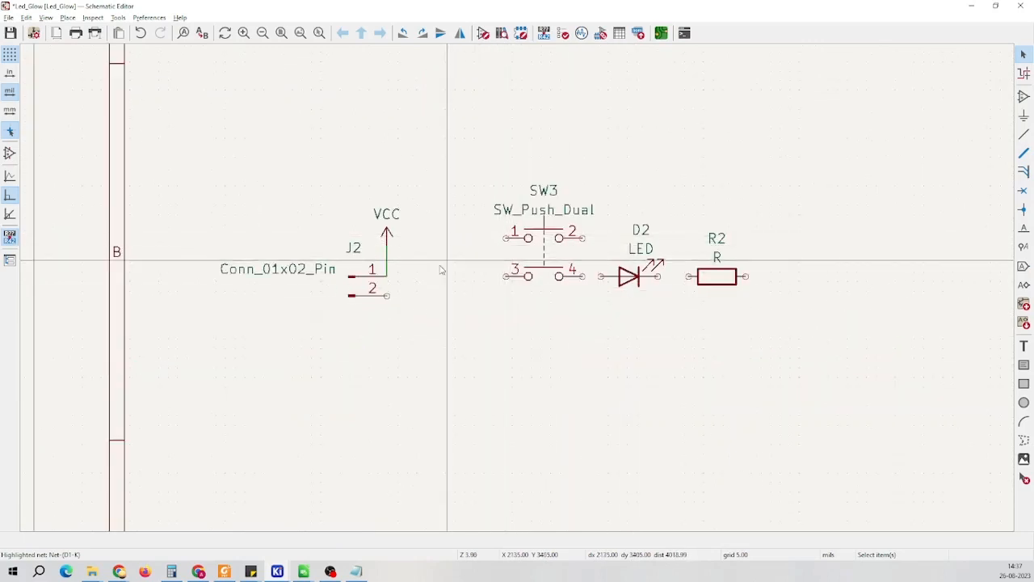
{"action": "key", "text": "ctrl+s"}
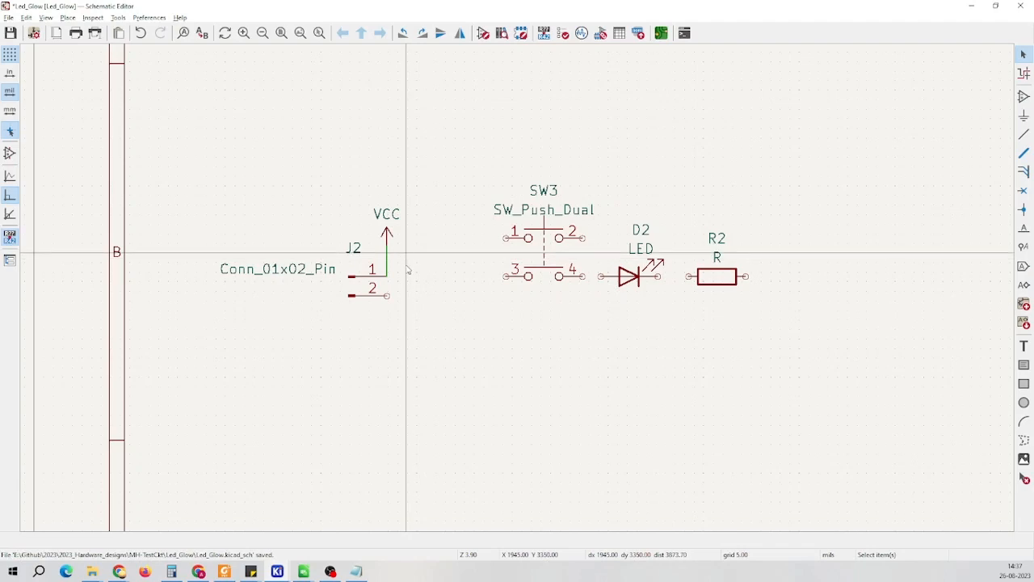
Create a global label named VCC with the input shape
{"action": "scroll", "coordinate": [408, 256], "scroll_direction": "down", "scroll_amount": 4}
{"action": "scroll", "coordinate": [519, 292], "scroll_direction": "up", "scroll_amount": 4}
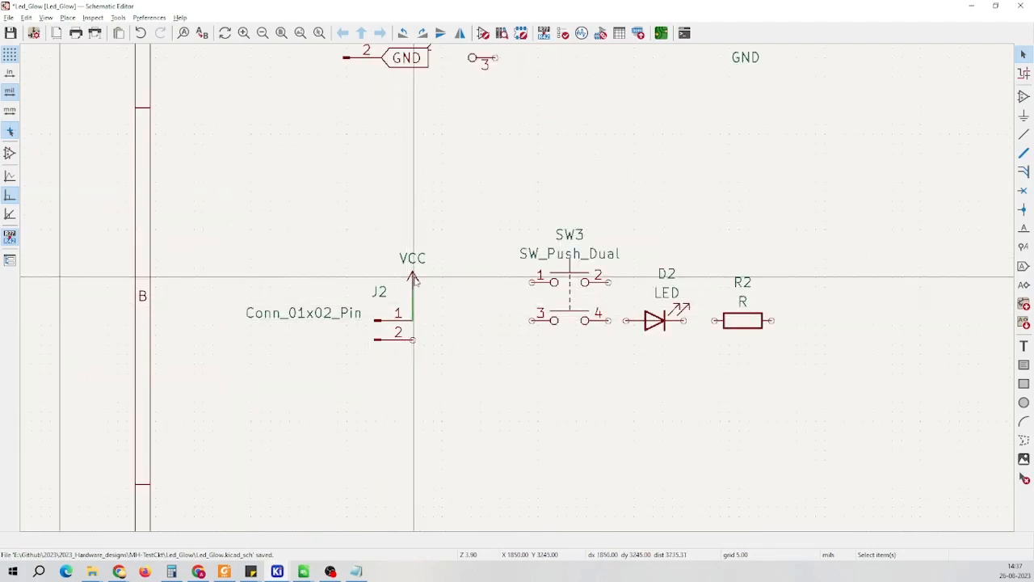
{"action": "scroll", "coordinate": [411, 326], "scroll_direction": "up", "scroll_amount": 2}
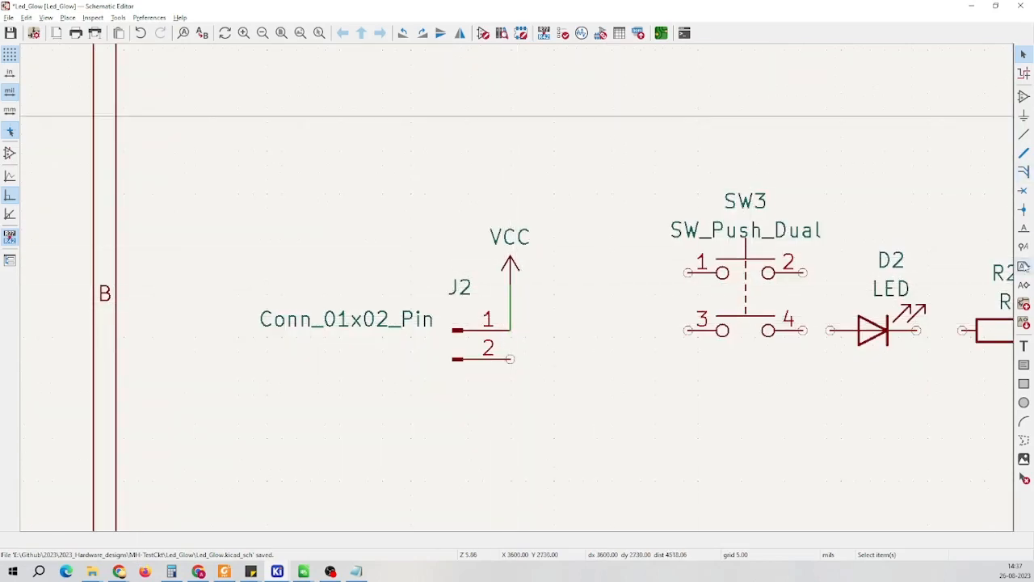
{"action": "left_click", "coordinate": [1023, 267]}
{"action": "left_click", "coordinate": [794, 194]}
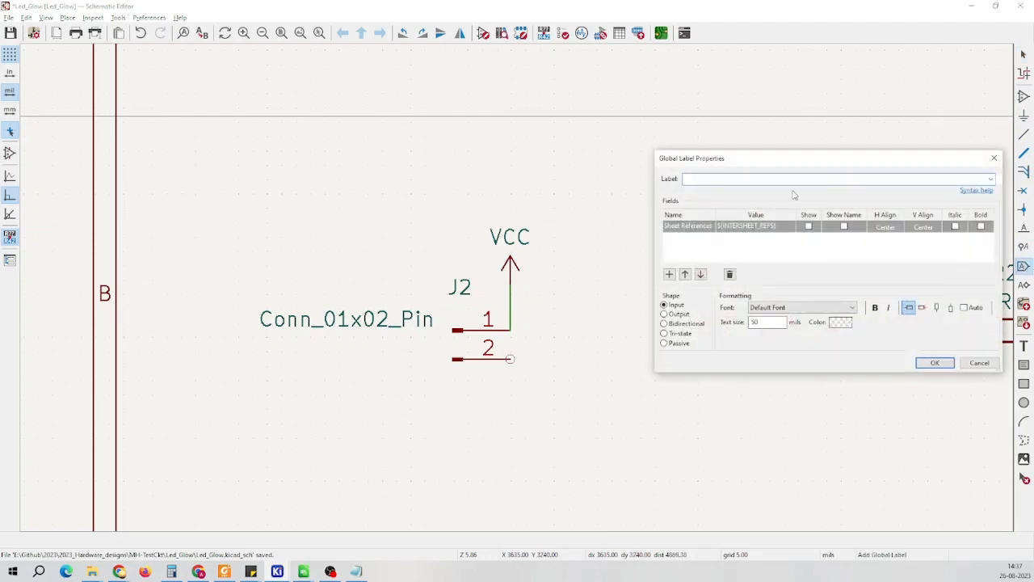
{"action": "type", "text": "VCC"}
{"action": "key", "text": "Return"}
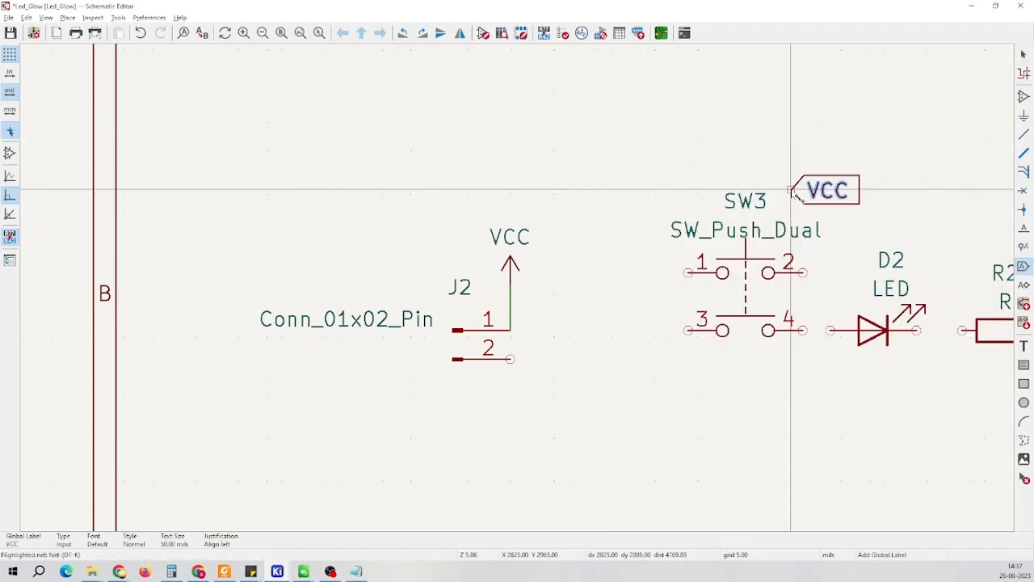
Rotate the new VCC label 180° and attach it to pin 1 of switch SW3
{"action": "scroll", "coordinate": [792, 180], "scroll_direction": "up", "scroll_amount": 3}
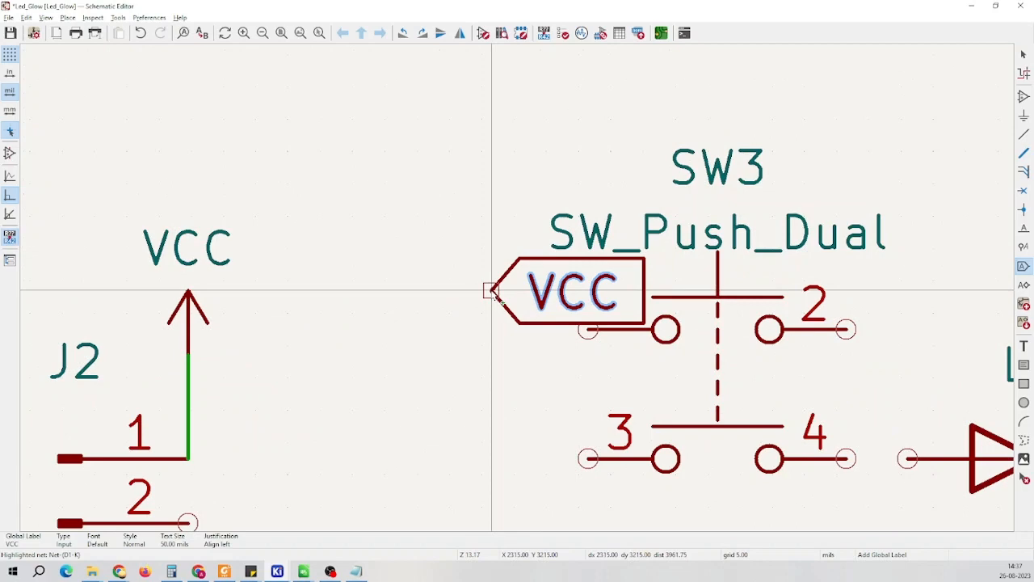
{"action": "key", "text": "r"}
{"action": "key", "text": "r"}
{"action": "scroll", "coordinate": [588, 329], "scroll_direction": "up", "scroll_amount": 3}
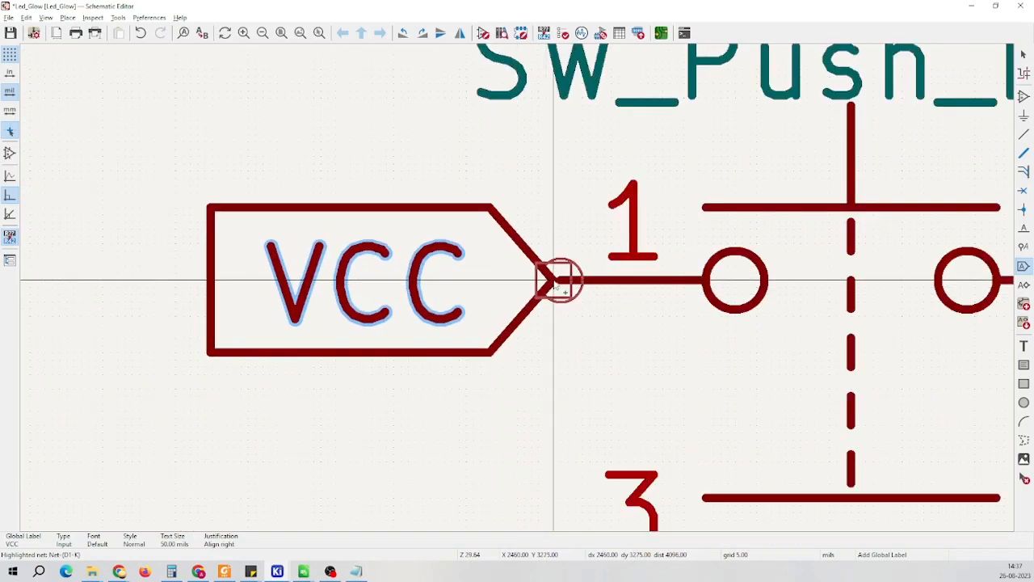
{"action": "left_click", "coordinate": [562, 282]}
{"action": "scroll", "coordinate": [562, 281], "scroll_direction": "down", "scroll_amount": 6}
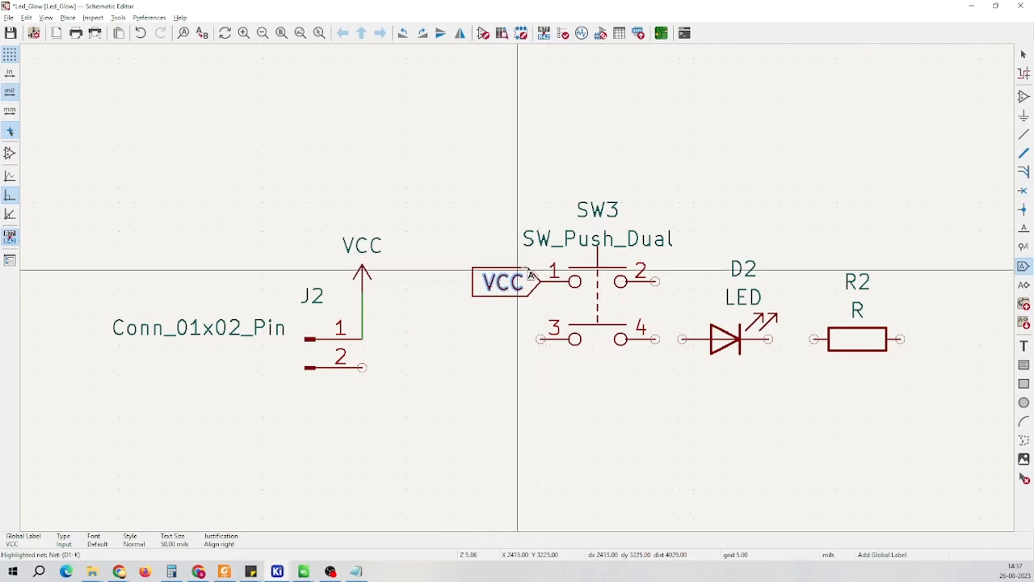
Highlight the net of the VCC wire at J2 to check its link to the label at SW3
{"action": "left_click", "coordinate": [1024, 72]}
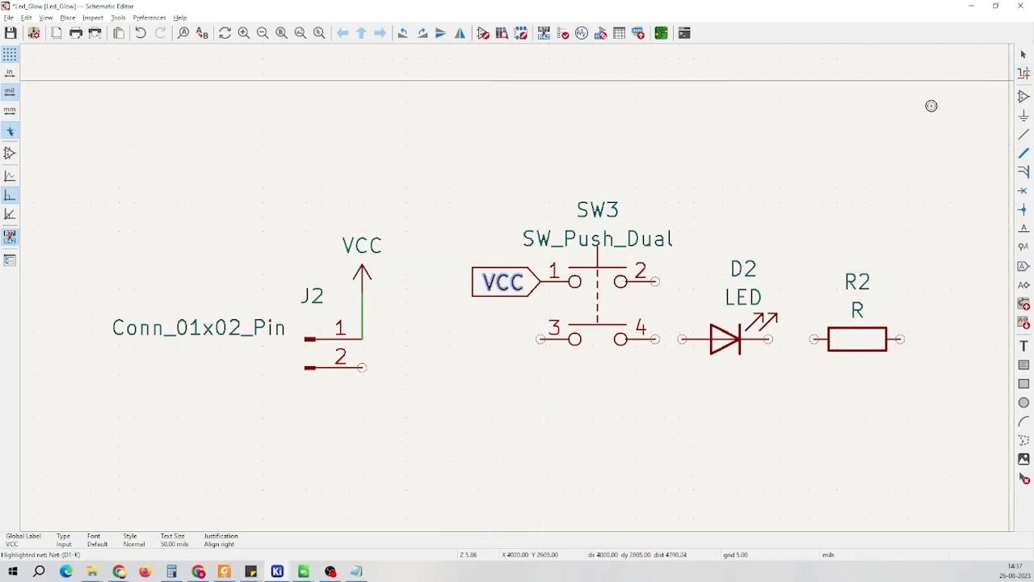
{"action": "left_click", "coordinate": [364, 309]}
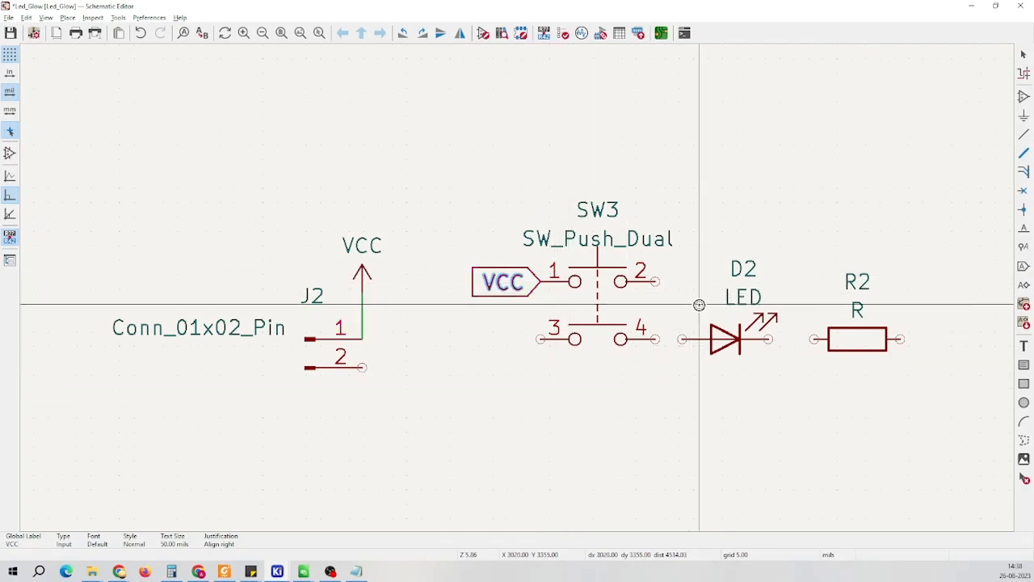
{"action": "scroll", "coordinate": [743, 321], "scroll_direction": "up", "scroll_amount": 2}
{"action": "scroll", "coordinate": [519, 287], "scroll_direction": "down", "scroll_amount": 2}
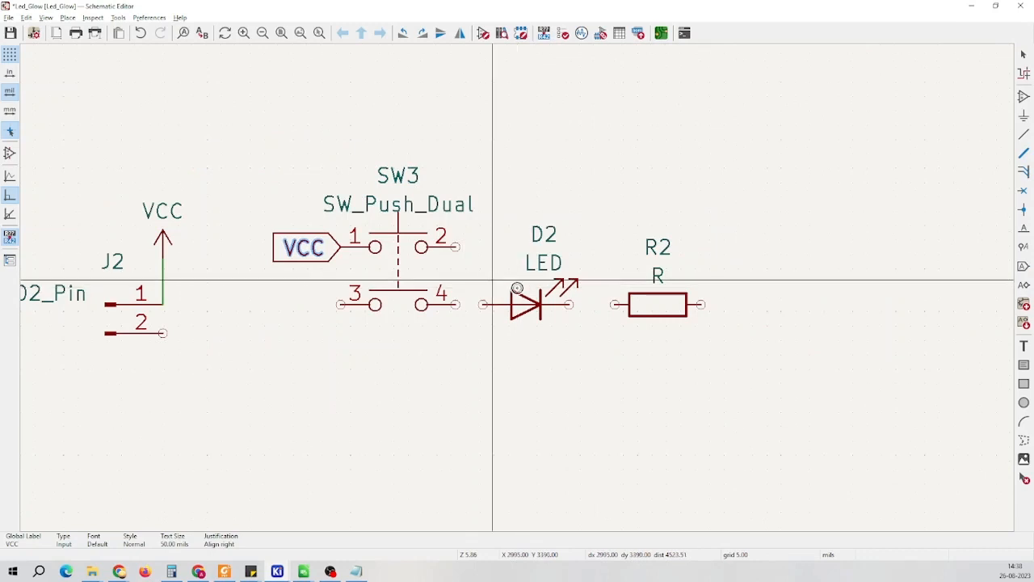
Draw a wire from pin 2 of switch SW3 to the anode of LED D2
{"action": "scroll", "coordinate": [493, 282], "scroll_direction": "up", "scroll_amount": 2}
{"action": "scroll", "coordinate": [481, 312], "scroll_direction": "up", "scroll_amount": 2}
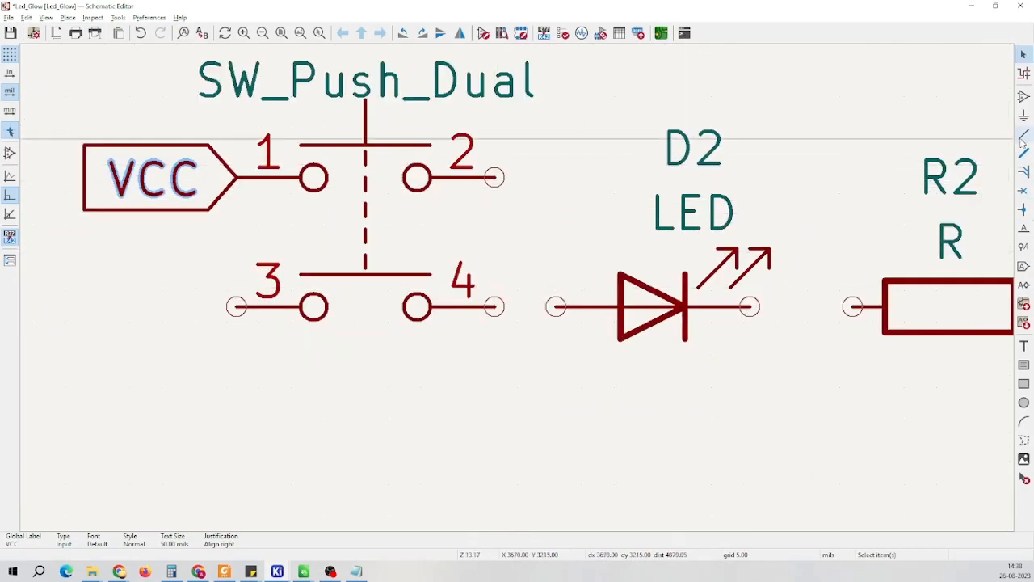
{"action": "scroll", "coordinate": [535, 177], "scroll_direction": "up", "scroll_amount": 2}
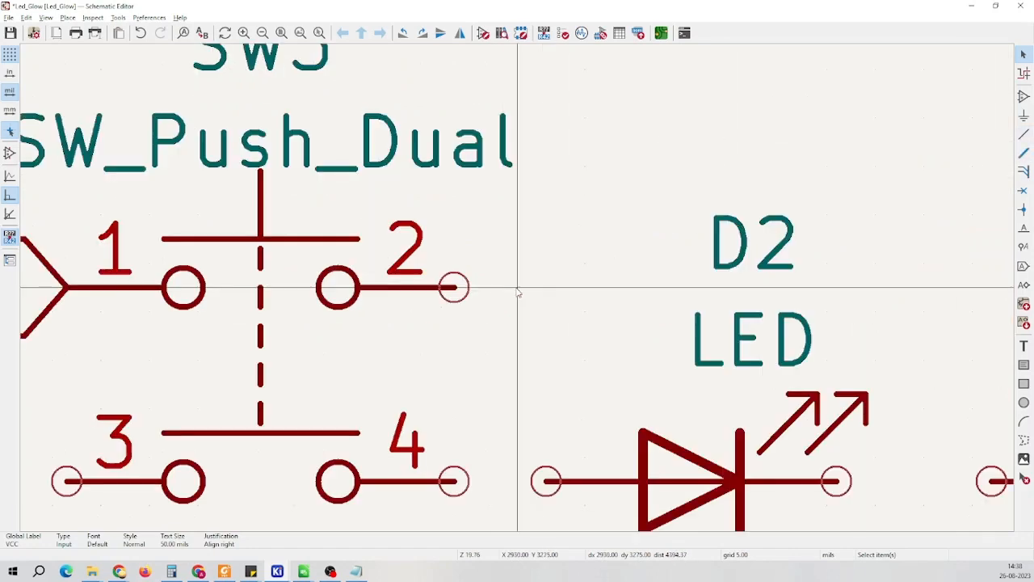
{"action": "scroll", "coordinate": [505, 286], "scroll_direction": "down", "scroll_amount": 1}
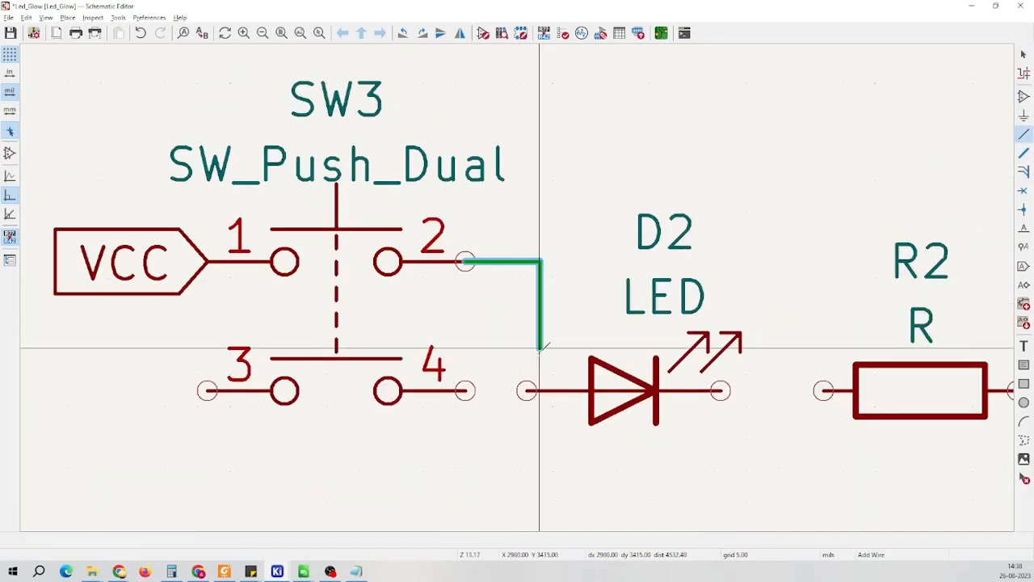
{"action": "scroll", "coordinate": [541, 347], "scroll_direction": "up", "scroll_amount": 2}
{"action": "left_click", "coordinate": [496, 272]}
{"action": "key", "text": "Escape"}
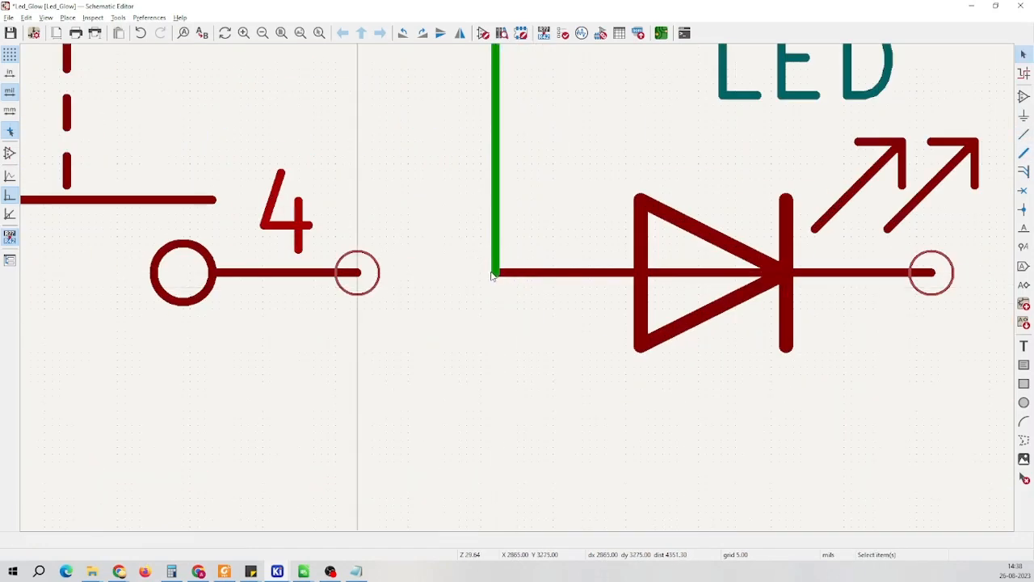
Draw a wire from the cathode of LED D2 to the near pin of resistor R2
{"action": "scroll", "coordinate": [495, 273], "scroll_direction": "down", "scroll_amount": 6}
{"action": "scroll", "coordinate": [556, 289], "scroll_direction": "up", "scroll_amount": 6}
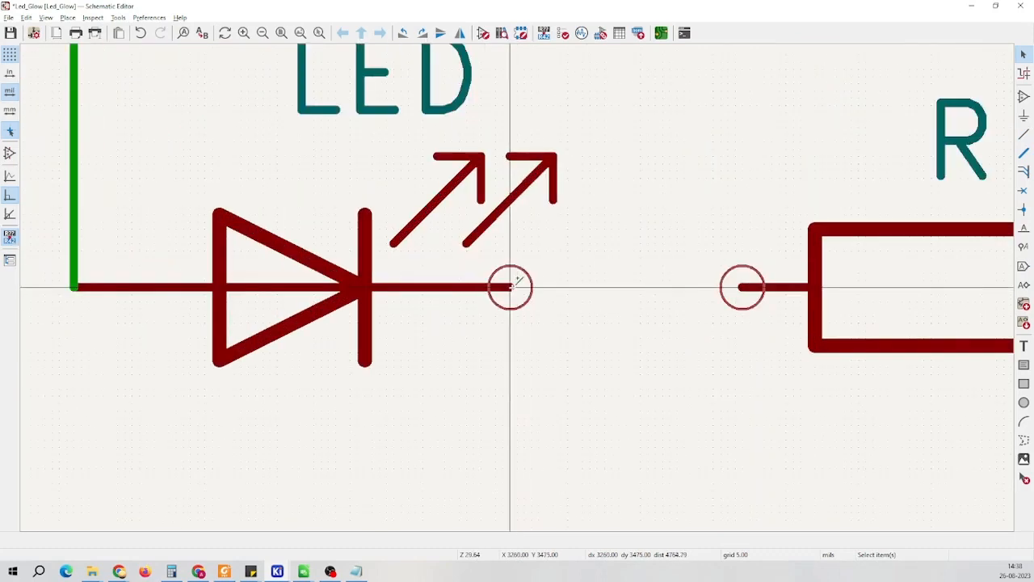
{"action": "left_click", "coordinate": [510, 286]}
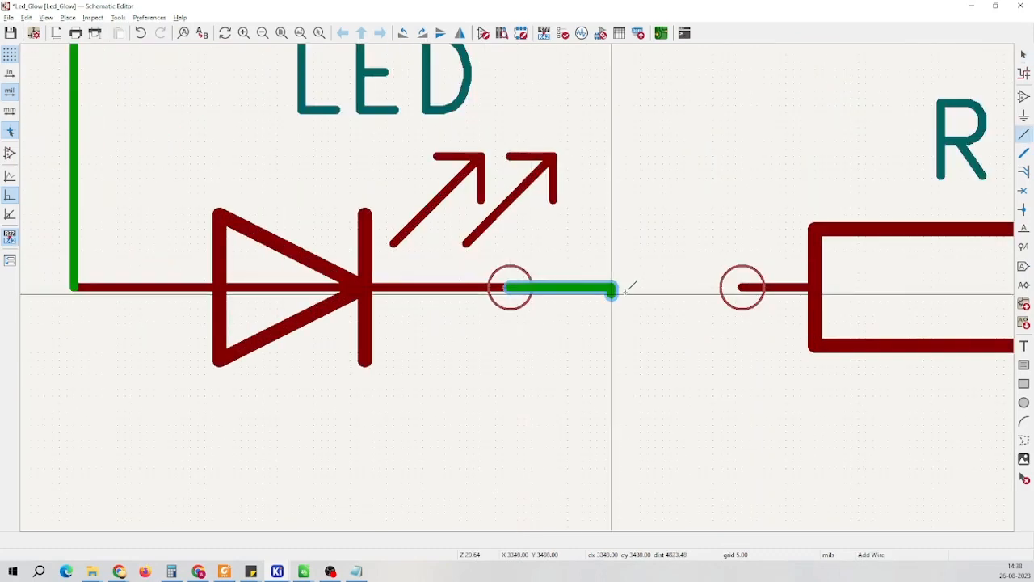
{"action": "left_click", "coordinate": [744, 289]}
{"action": "scroll", "coordinate": [744, 290], "scroll_direction": "down", "scroll_amount": 6}
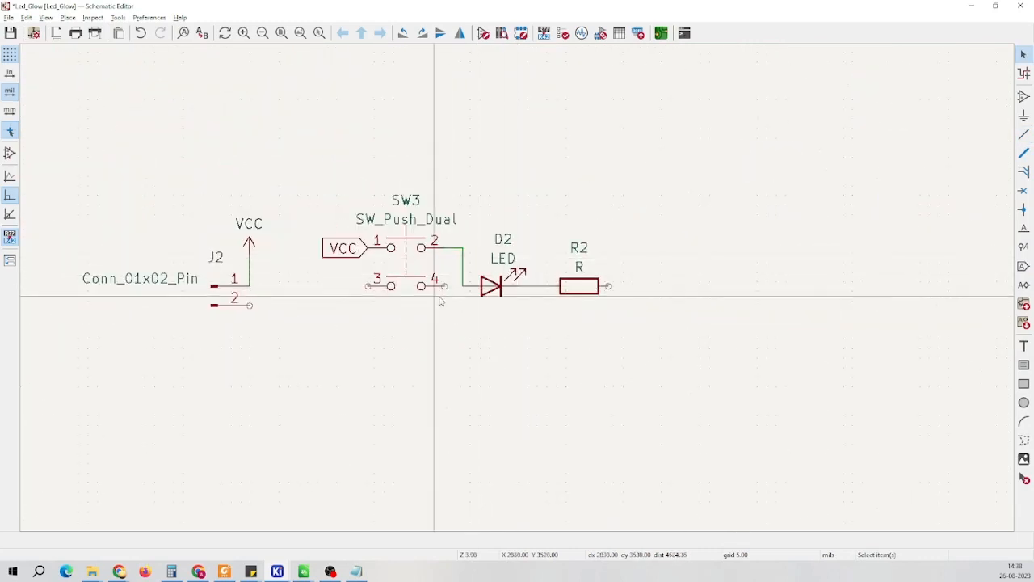
Create a global label named GND and attach it to the free pin of resistor R2
{"action": "scroll", "coordinate": [633, 291], "scroll_direction": "up", "scroll_amount": 2}
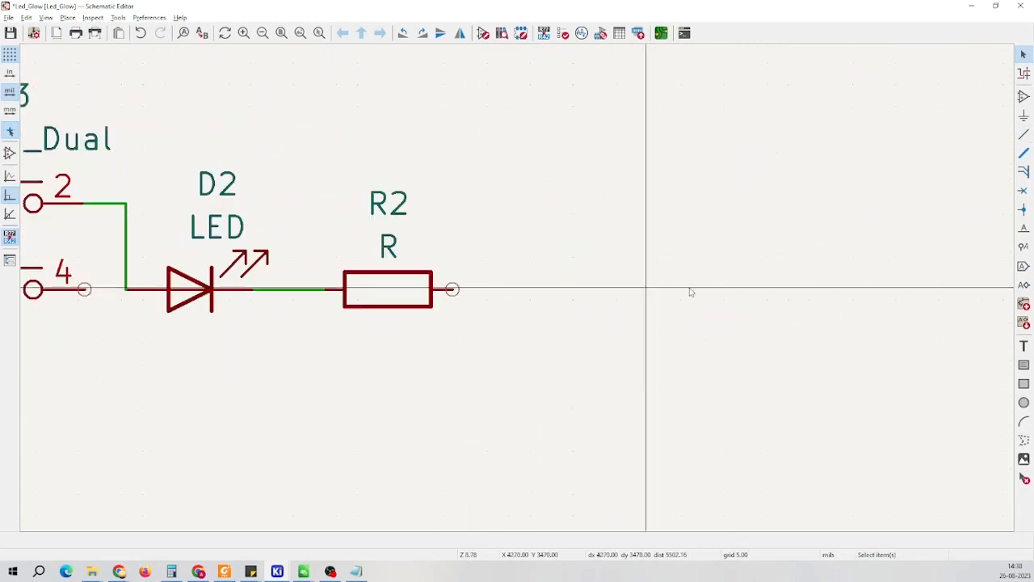
{"action": "left_click", "coordinate": [411, 297]}
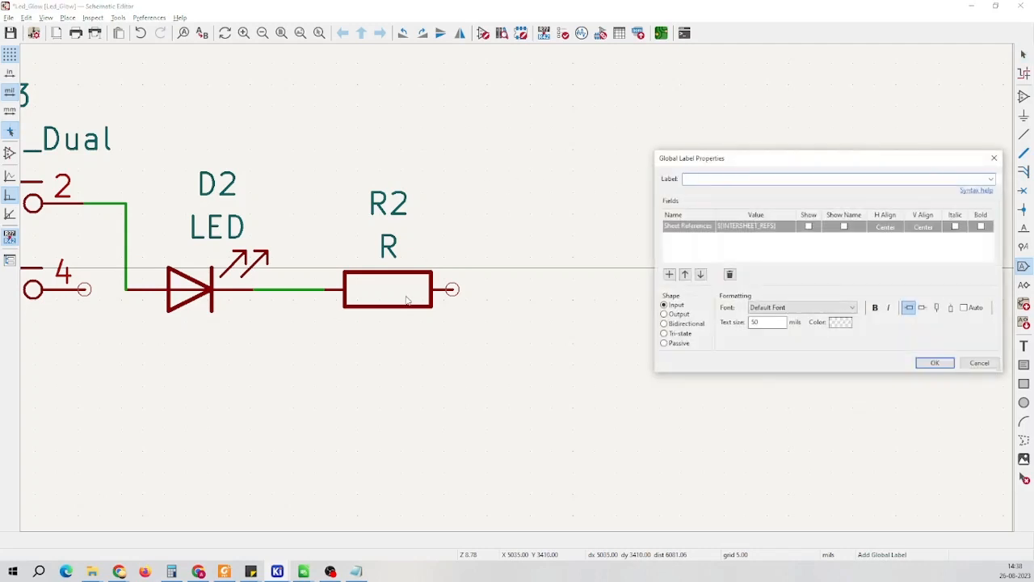
{"action": "type", "text": "GND"}
{"action": "key", "text": "Return"}
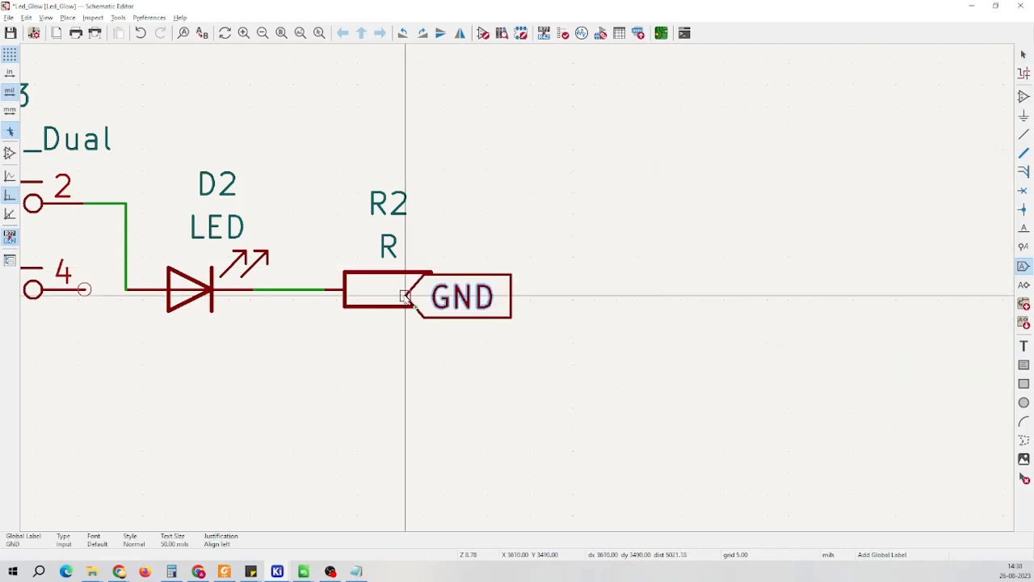
{"action": "scroll", "coordinate": [434, 275], "scroll_direction": "up", "scroll_amount": 3}
{"action": "scroll", "coordinate": [509, 294], "scroll_direction": "up", "scroll_amount": 5}
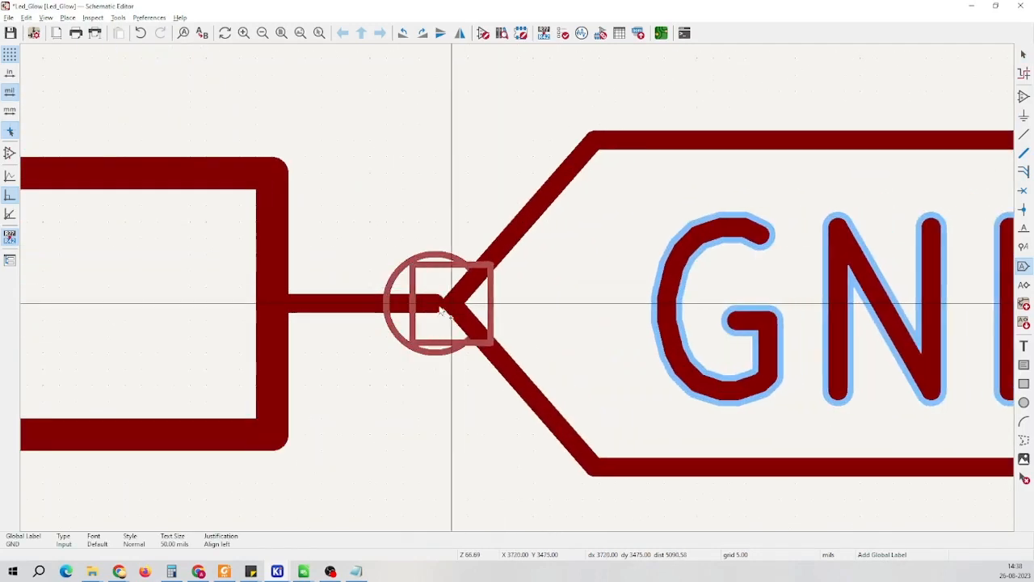
{"action": "left_click", "coordinate": [432, 299]}
{"action": "scroll", "coordinate": [615, 288], "scroll_direction": "down", "scroll_amount": 6}
{"action": "scroll", "coordinate": [614, 288], "scroll_direction": "down", "scroll_amount": 5}
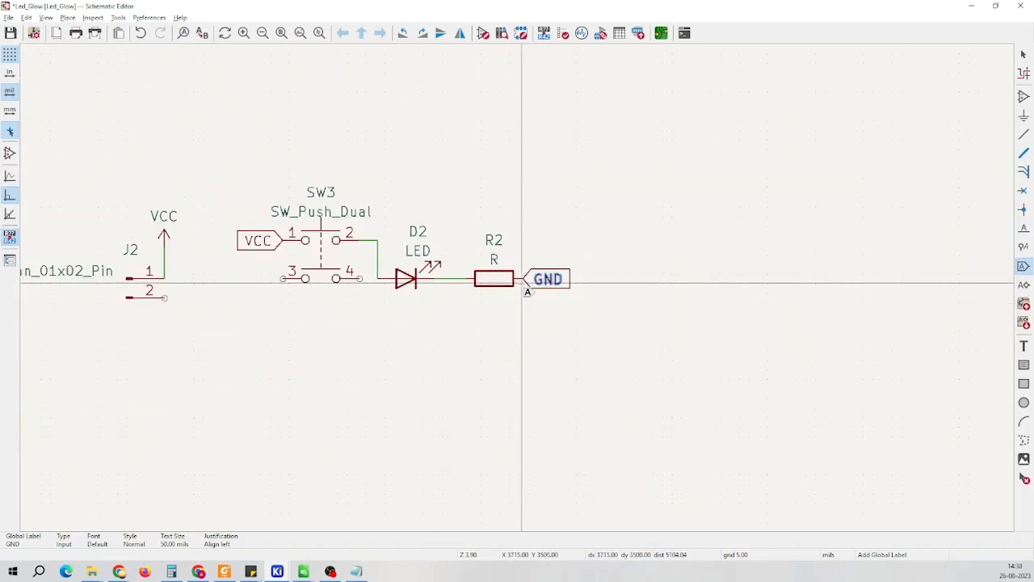
{"action": "key", "text": "Escape"}
Duplicate the GND label and attach the copy to pin 2 of connector J2
{"action": "scroll", "coordinate": [531, 291], "scroll_direction": "up", "scroll_amount": 2}
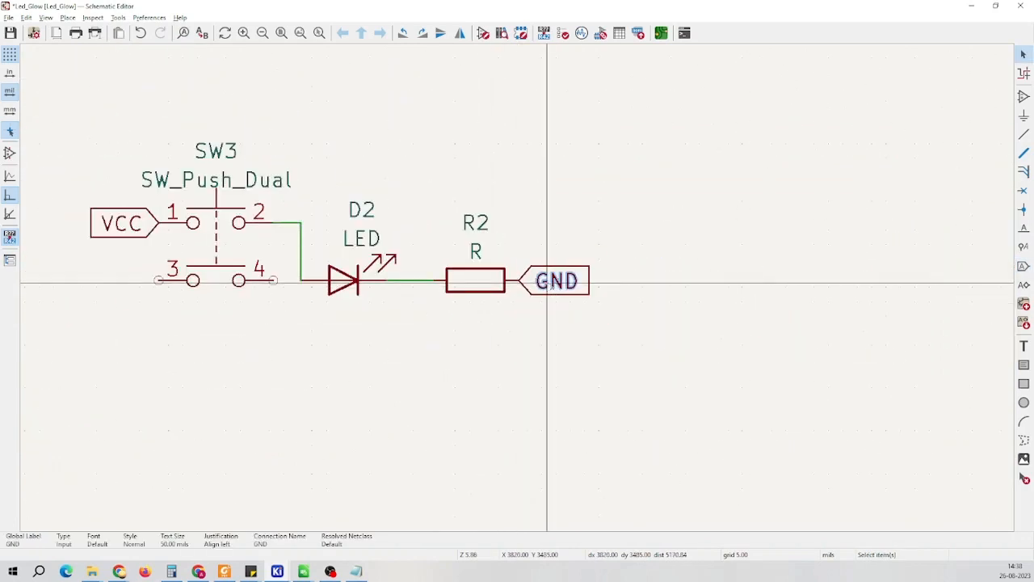
{"action": "key", "text": "ctrl+d"}
{"action": "scroll", "coordinate": [549, 284], "scroll_direction": "down", "scroll_amount": 3}
{"action": "scroll", "coordinate": [549, 283], "scroll_direction": "up", "scroll_amount": 5}
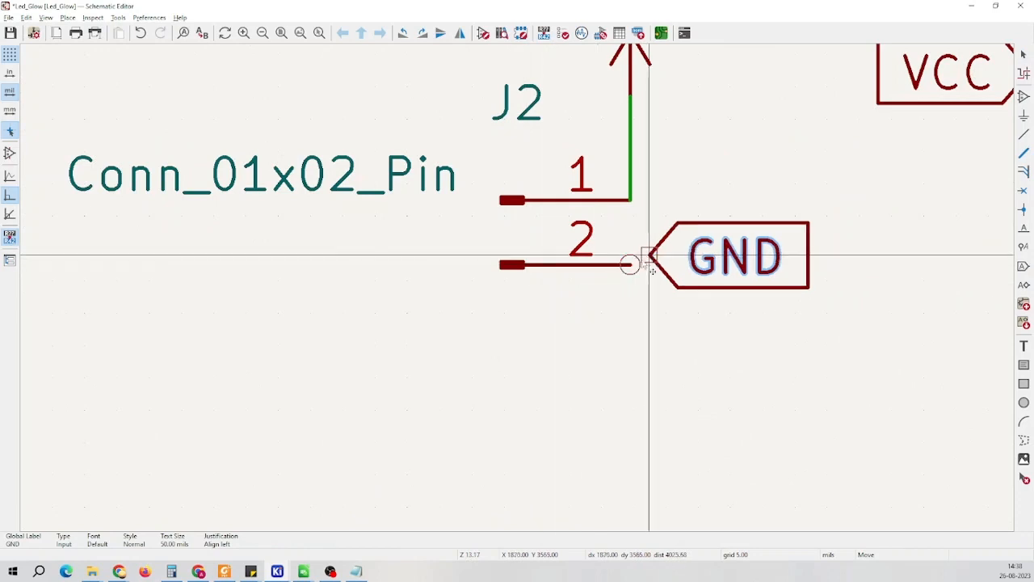
{"action": "scroll", "coordinate": [652, 270], "scroll_direction": "up", "scroll_amount": 6}
{"action": "left_click", "coordinate": [549, 334]}
{"action": "scroll", "coordinate": [550, 334], "scroll_direction": "down", "scroll_amount": 10}
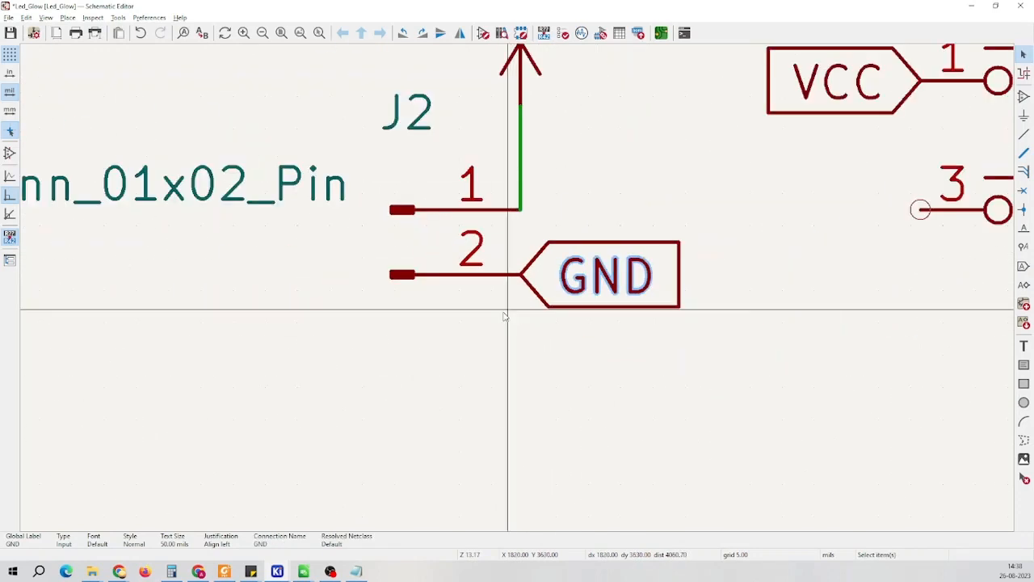
Highlight the GND net to check its connections across both LED circuits
{"action": "scroll", "coordinate": [698, 199], "scroll_direction": "down", "scroll_amount": 7}
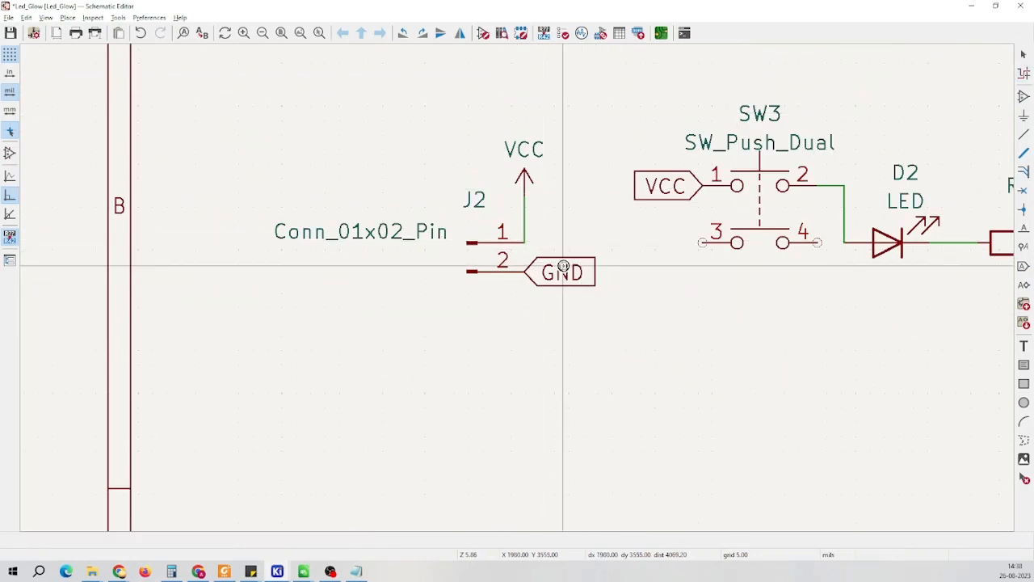
{"action": "scroll", "coordinate": [619, 286], "scroll_direction": "up", "scroll_amount": 3}
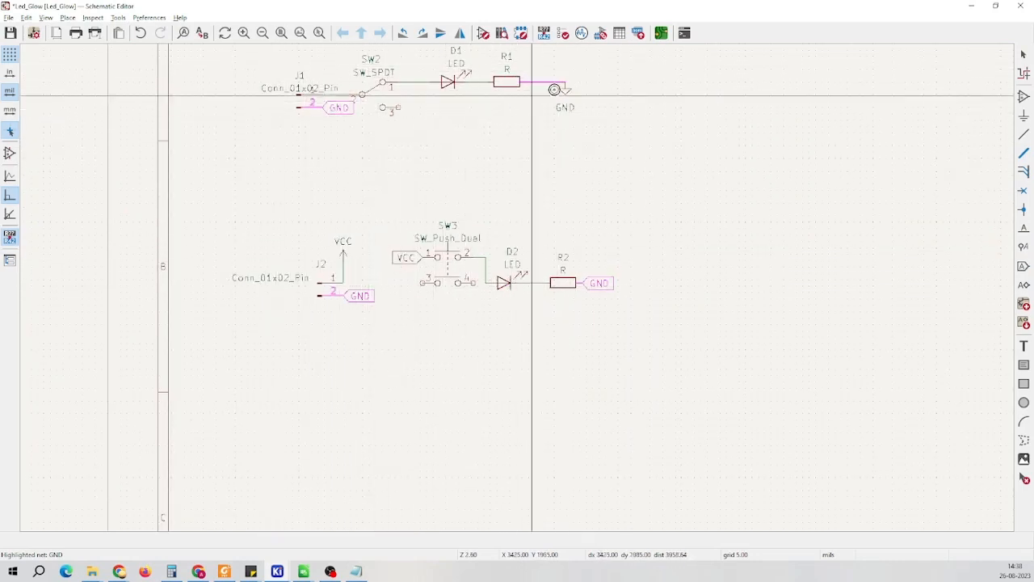
{"action": "scroll", "coordinate": [519, 286], "scroll_direction": "up", "scroll_amount": 4}
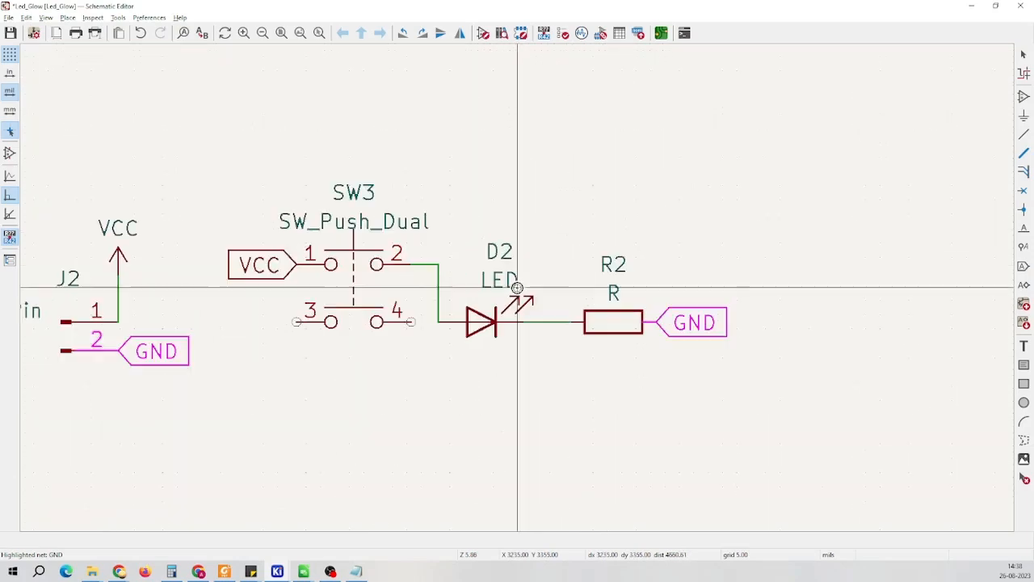
{"action": "scroll", "coordinate": [520, 287], "scroll_direction": "down", "scroll_amount": 2}
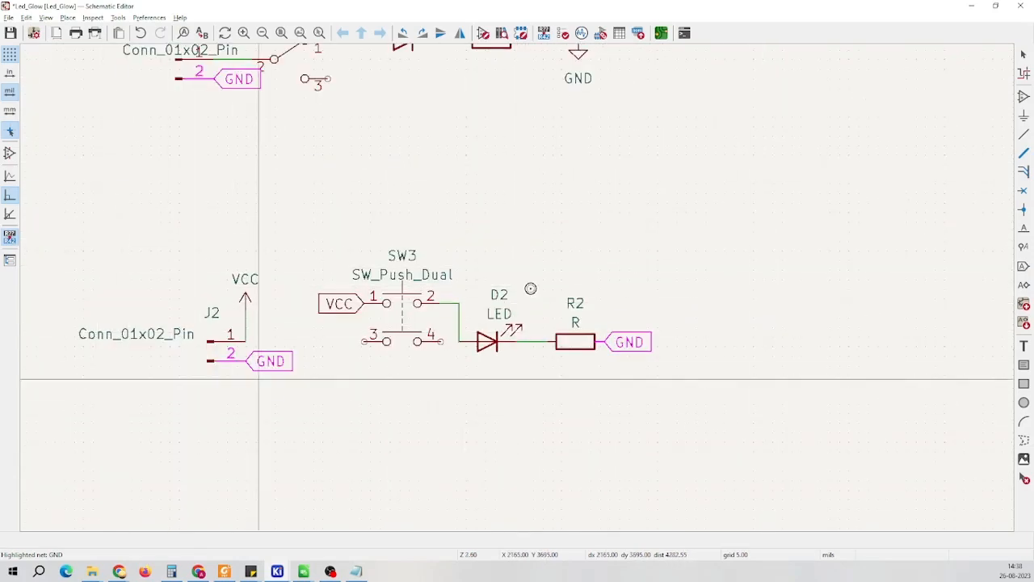
{"action": "scroll", "coordinate": [606, 290], "scroll_direction": "down", "scroll_amount": 2}
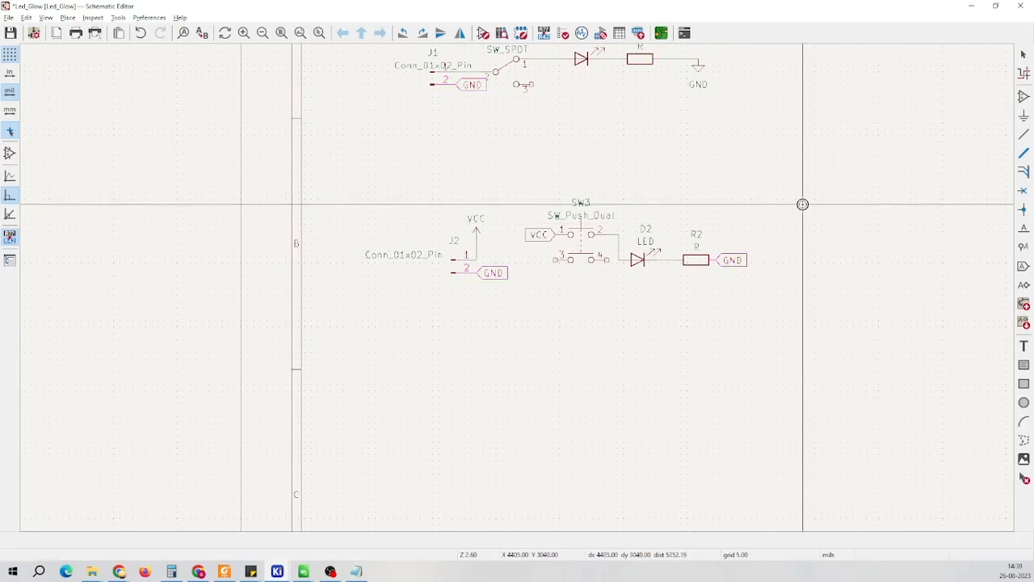
{"action": "scroll", "coordinate": [802, 205], "scroll_direction": "down", "scroll_amount": 5}
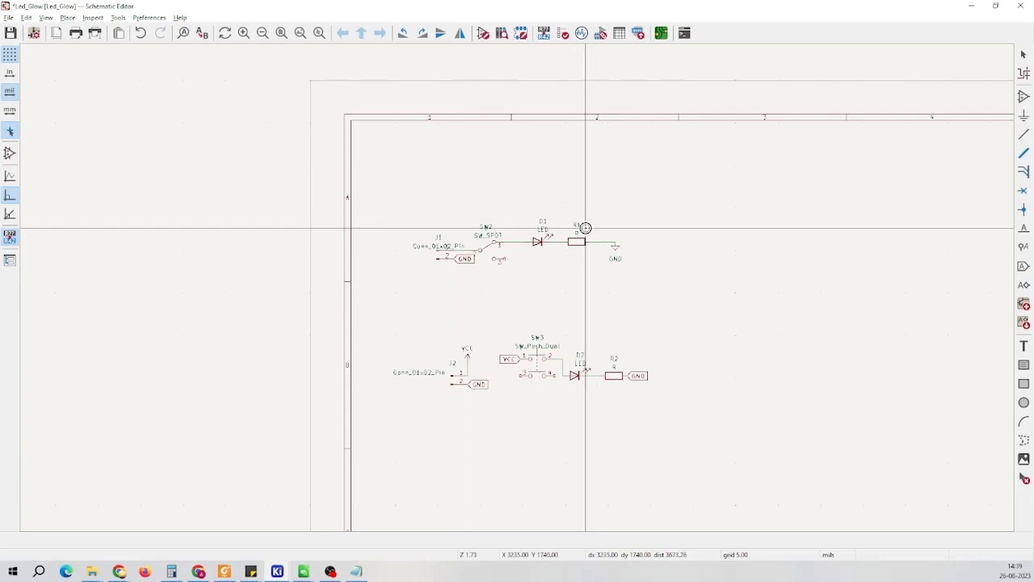
Switch to the already open IANC-TRACK schematic and maximize its window
{"action": "left_click", "coordinate": [277, 571]}
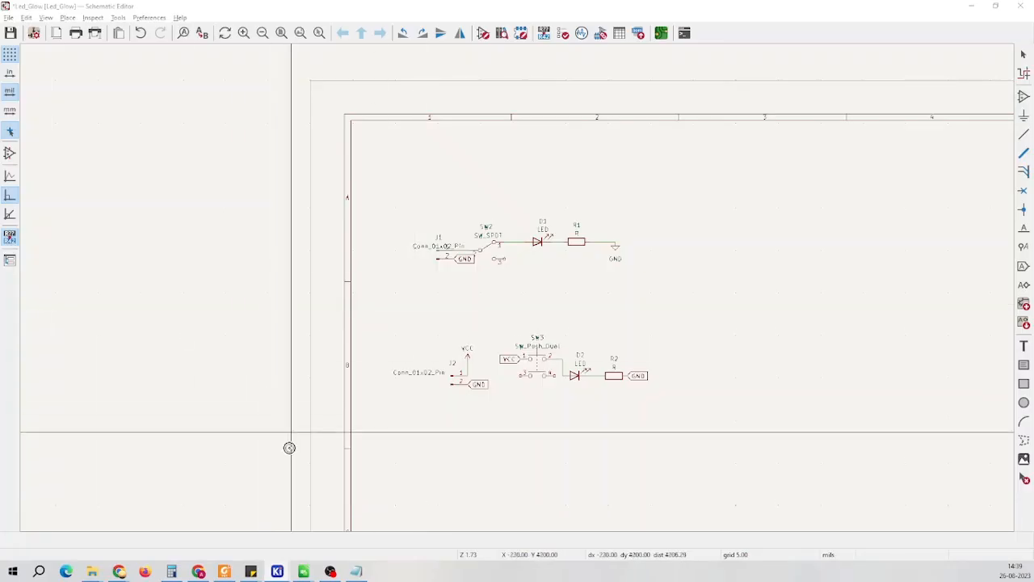
{"action": "left_click_drag", "start_coordinate": [0, 11], "coordinate": [455, 88]}
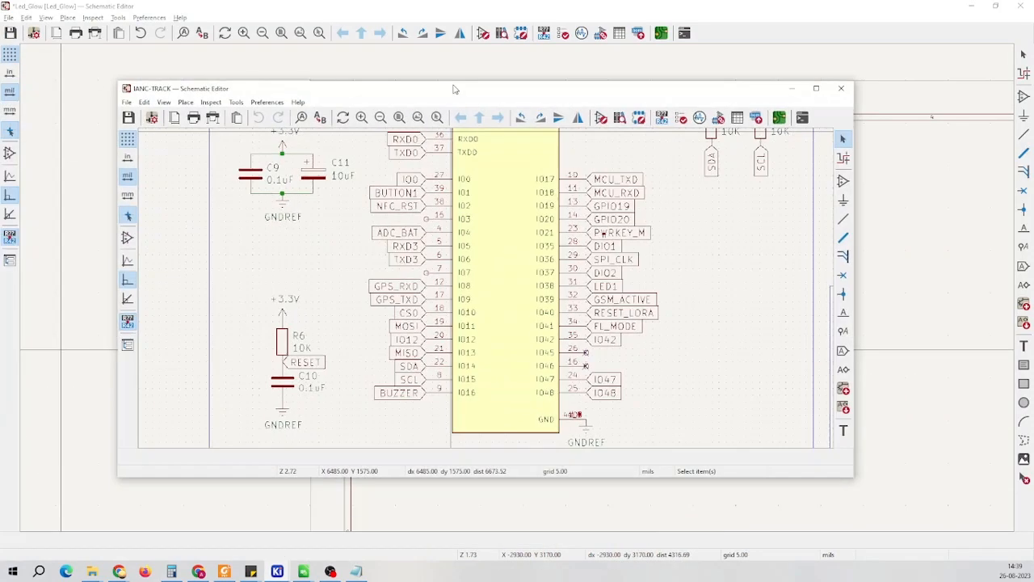
{"action": "left_click", "coordinate": [818, 87]}
Examine the IANC-TRACK schematic's boxed and titled circuit blocks, looking closely at the Type C connector section
{"action": "scroll", "coordinate": [518, 288], "scroll_direction": "down", "scroll_amount": 8}
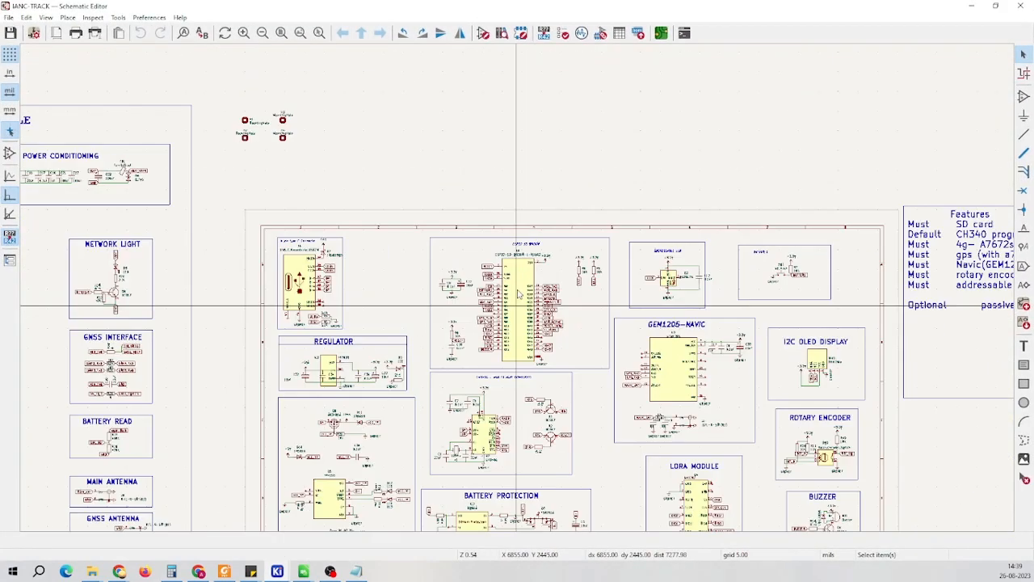
{"action": "scroll", "coordinate": [518, 289], "scroll_direction": "up", "scroll_amount": 5}
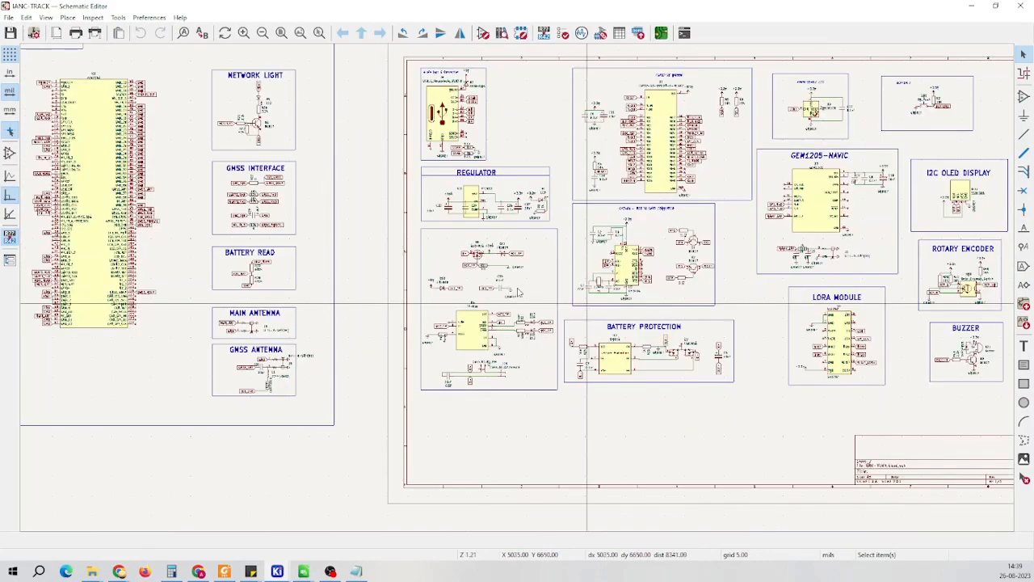
{"action": "scroll", "coordinate": [518, 293], "scroll_direction": "down", "scroll_amount": 5}
{"action": "scroll", "coordinate": [518, 292], "scroll_direction": "up", "scroll_amount": 2}
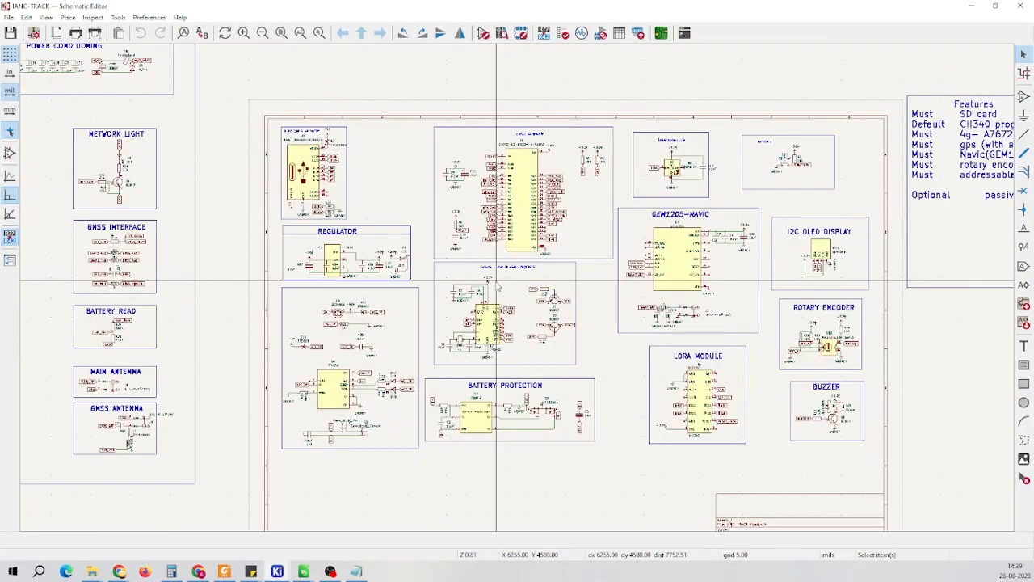
{"action": "scroll", "coordinate": [518, 292], "scroll_direction": "up", "scroll_amount": 4}
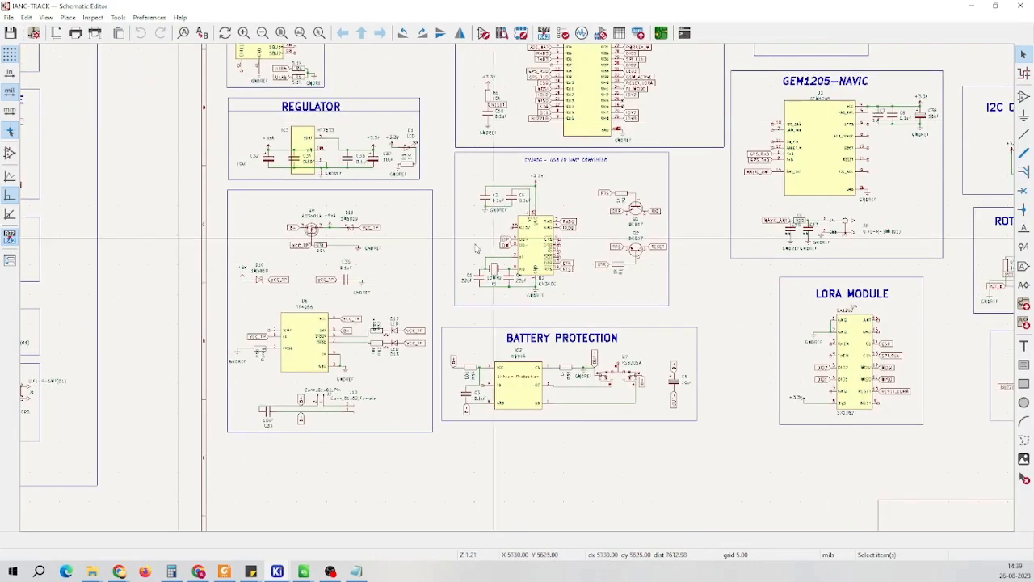
{"action": "scroll", "coordinate": [518, 290], "scroll_direction": "down", "scroll_amount": 2}
{"action": "scroll", "coordinate": [518, 291], "scroll_direction": "up", "scroll_amount": 2}
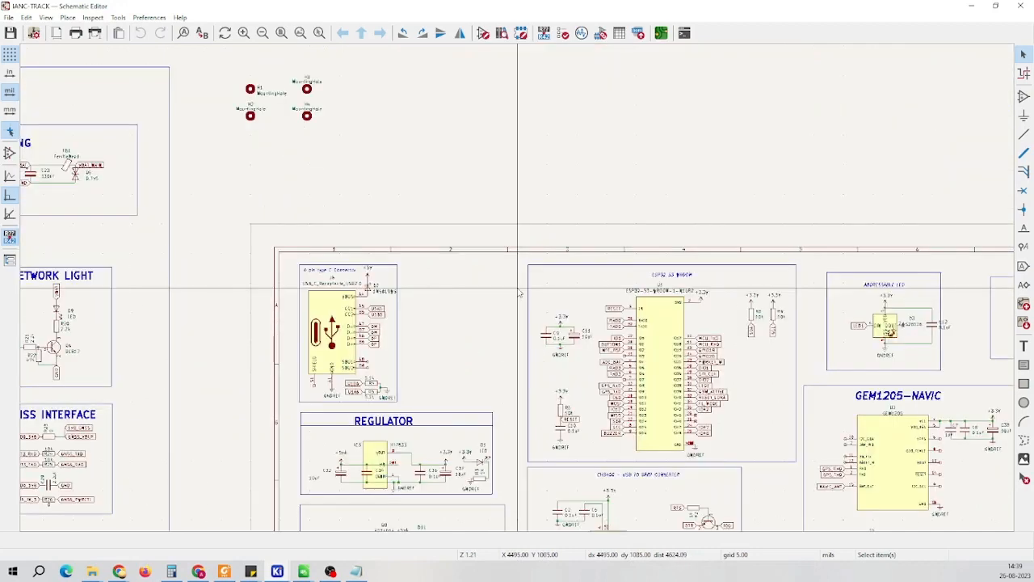
{"action": "scroll", "coordinate": [518, 293], "scroll_direction": "up", "scroll_amount": 3}
{"action": "scroll", "coordinate": [501, 299], "scroll_direction": "up", "scroll_amount": 2}
{"action": "scroll", "coordinate": [469, 306], "scroll_direction": "down", "scroll_amount": 2}
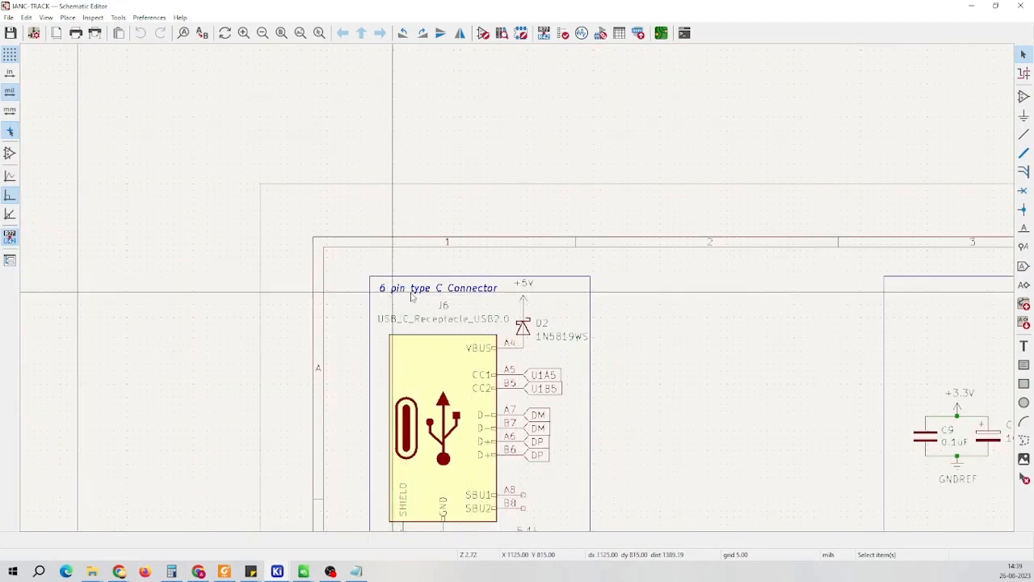
{"action": "scroll", "coordinate": [519, 294], "scroll_direction": "down", "scroll_amount": 4}
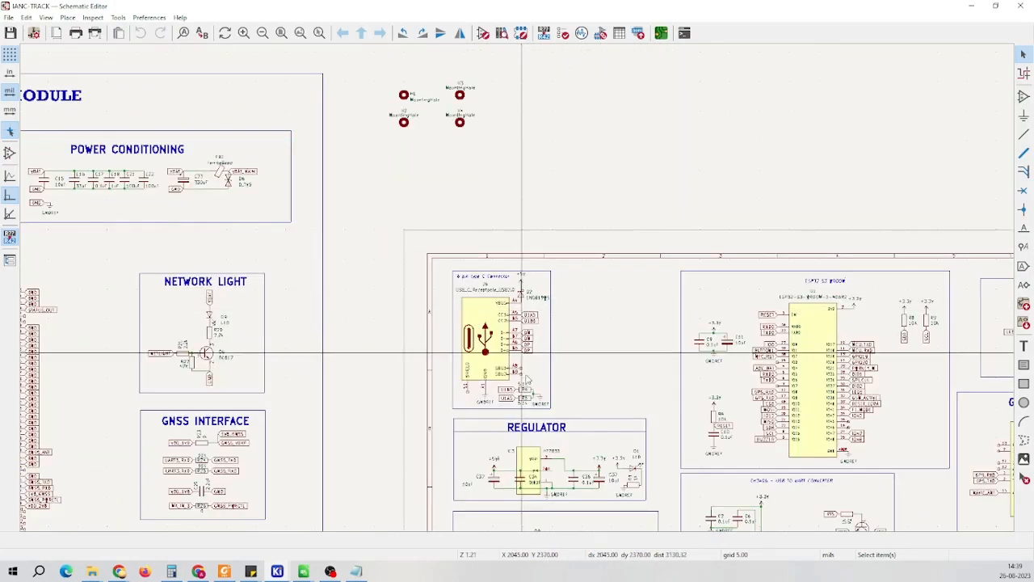
{"action": "scroll", "coordinate": [519, 292], "scroll_direction": "up", "scroll_amount": 4}
{"action": "scroll", "coordinate": [519, 293], "scroll_direction": "up", "scroll_amount": 1}
{"action": "scroll", "coordinate": [533, 299], "scroll_direction": "down", "scroll_amount": 8}
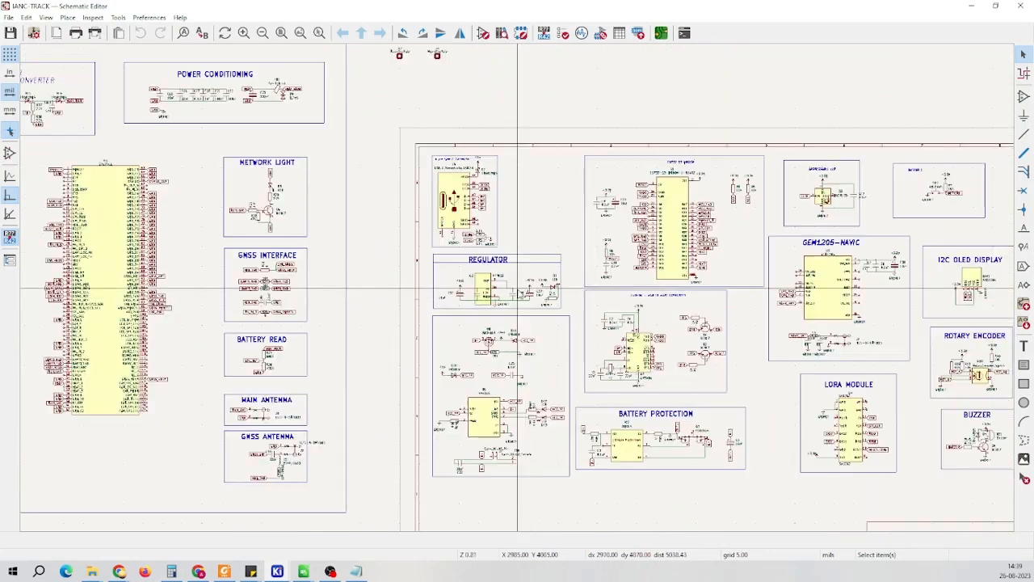
Examine the ESP32, addressable LED, LoRa and buzzer blocks of IANC-TRACK, and return to the Led_Glow schematic
{"action": "scroll", "coordinate": [575, 235], "scroll_direction": "up", "scroll_amount": 8}
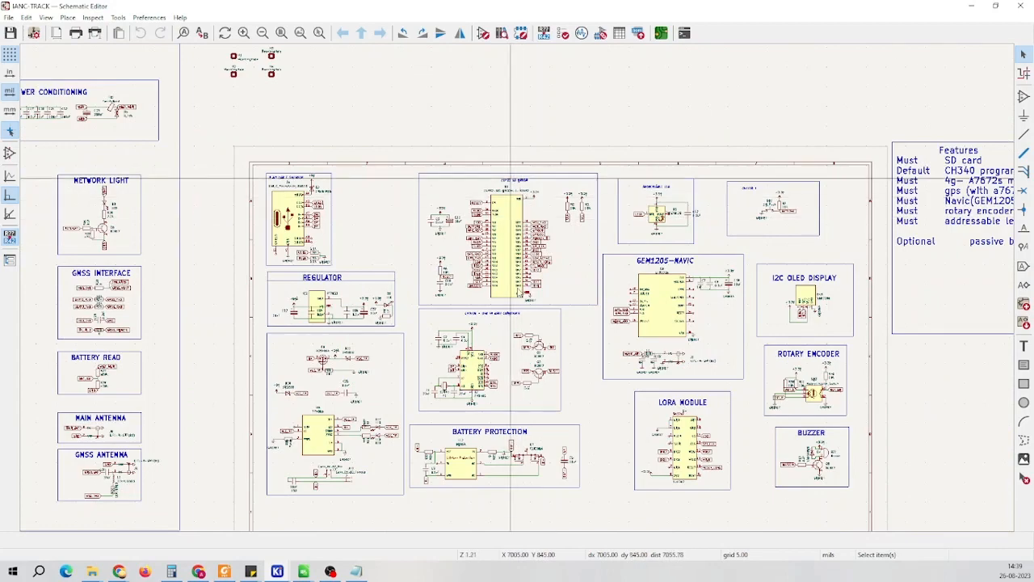
{"action": "scroll", "coordinate": [513, 283], "scroll_direction": "down", "scroll_amount": 2}
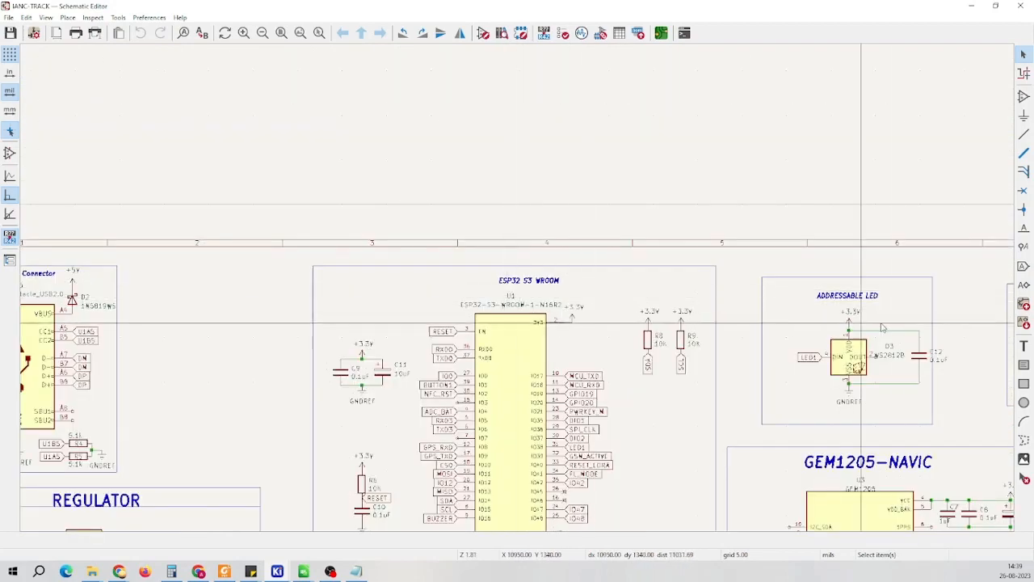
{"action": "scroll", "coordinate": [518, 289], "scroll_direction": "down", "scroll_amount": 3}
{"action": "scroll", "coordinate": [519, 291], "scroll_direction": "down", "scroll_amount": 3}
{"action": "scroll", "coordinate": [519, 289], "scroll_direction": "up", "scroll_amount": 5}
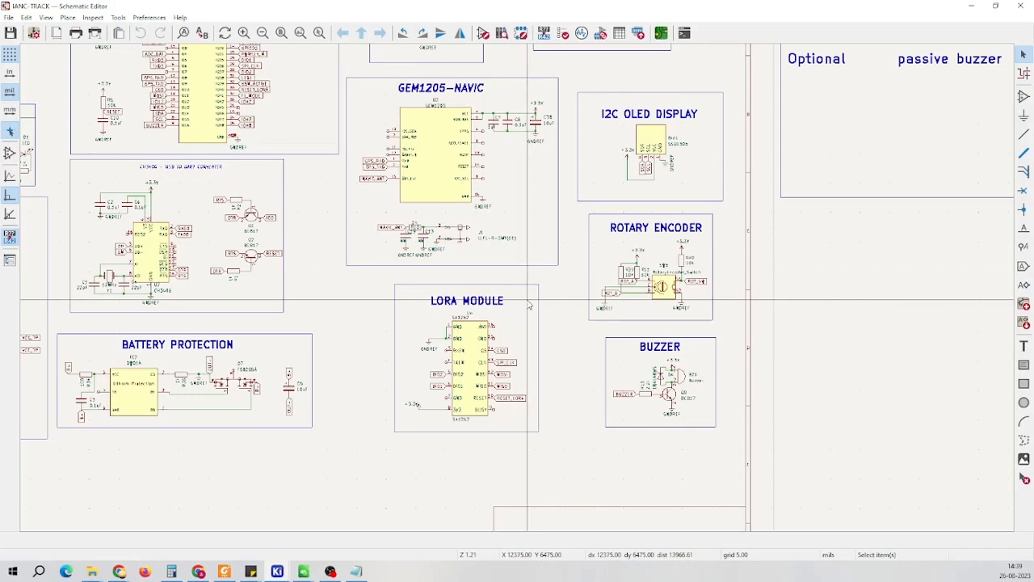
{"action": "left_click", "coordinate": [974, 5]}
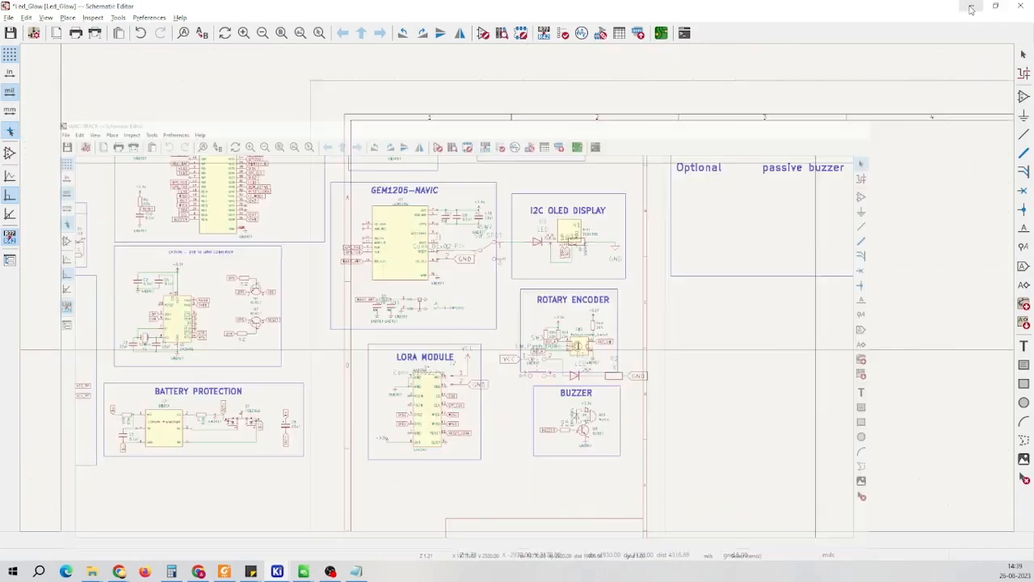
Add the graphic text "RED LED" at 50 mils directly above LED D1
{"action": "scroll", "coordinate": [610, 295], "scroll_direction": "up", "scroll_amount": 2}
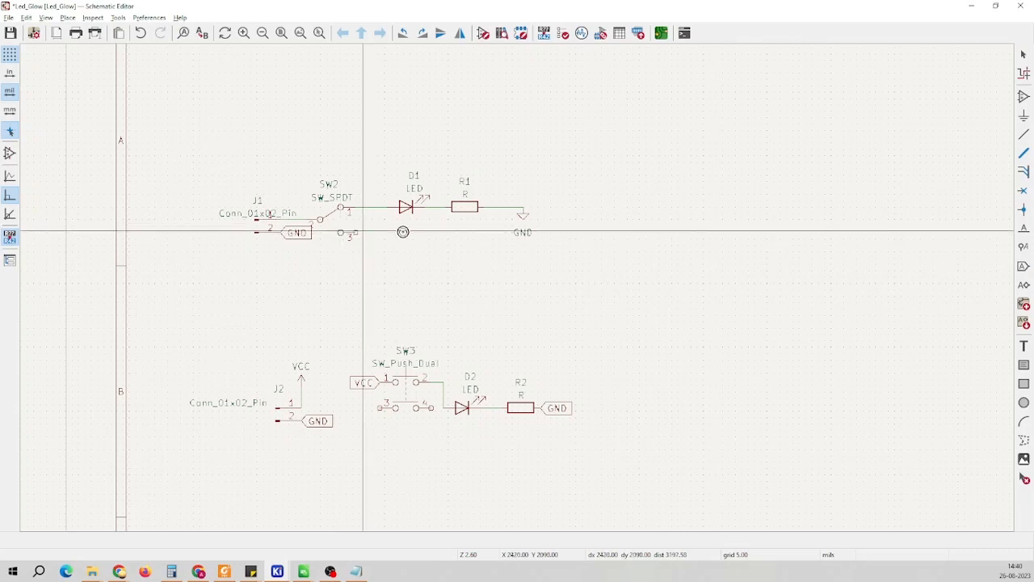
{"action": "left_click", "coordinate": [1024, 351]}
{"action": "left_click", "coordinate": [902, 323]}
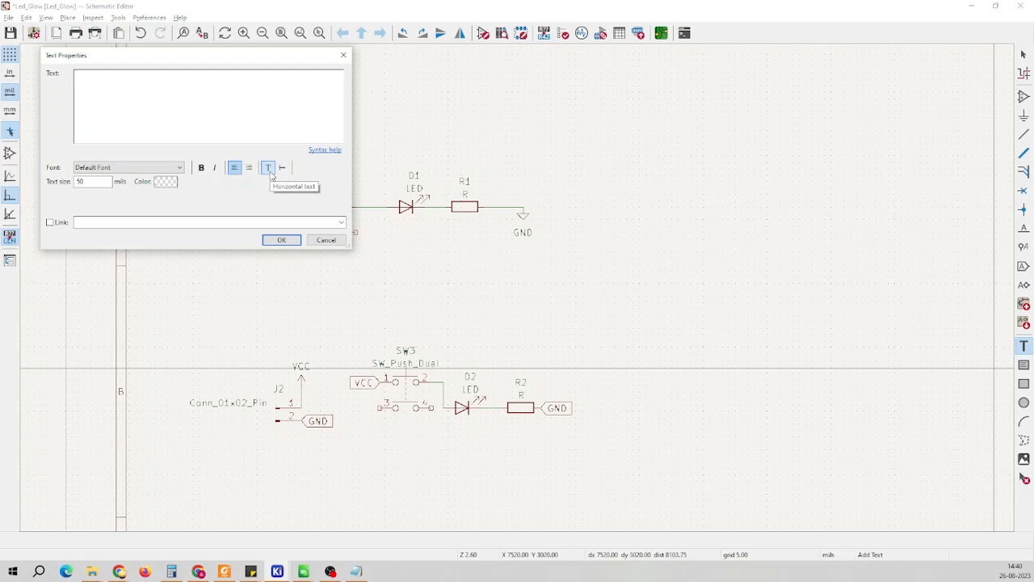
{"action": "type", "text": "LED"}
{"action": "left_click", "coordinate": [281, 240]}
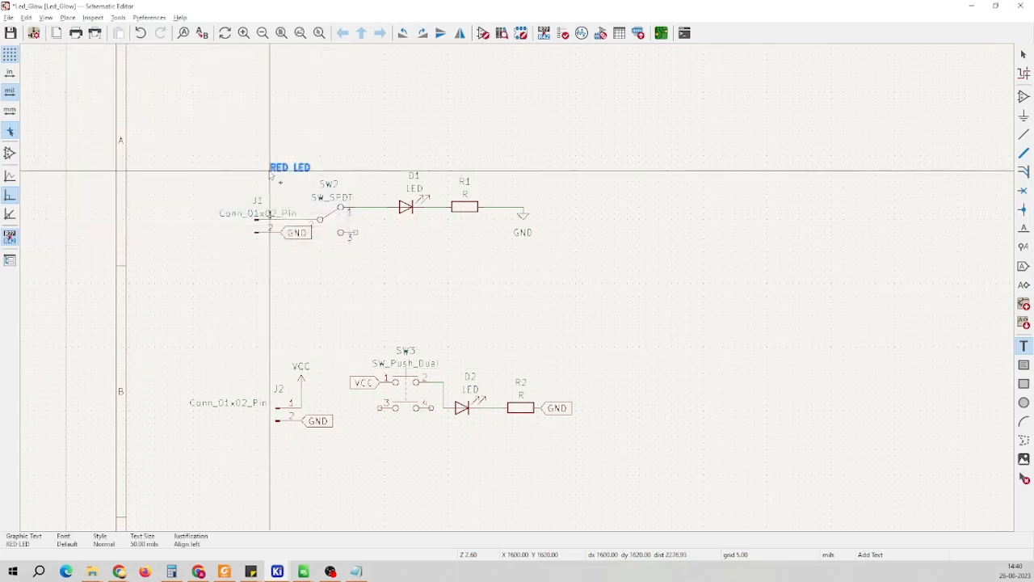
{"action": "scroll", "coordinate": [402, 158], "scroll_direction": "up", "scroll_amount": 3}
{"action": "scroll", "coordinate": [529, 297], "scroll_direction": "up", "scroll_amount": 2}
{"action": "left_click", "coordinate": [513, 294]}
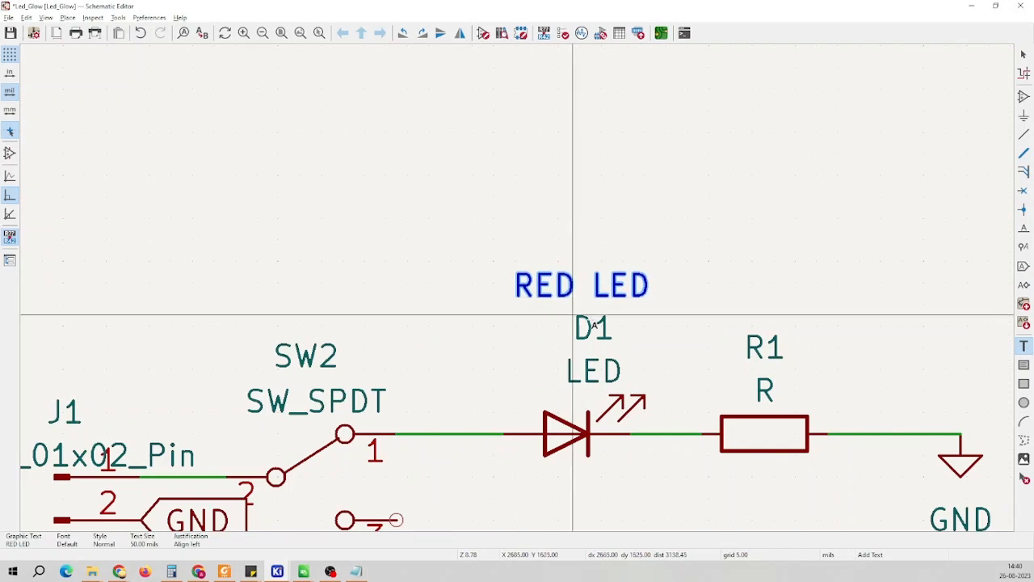
{"action": "middle_click_drag", "start_coordinate": [653, 316], "coordinate": [521, 293]}
{"action": "key", "text": "Escape"}
{"action": "scroll", "coordinate": [547, 294], "scroll_direction": "up", "scroll_amount": 1}
{"action": "scroll", "coordinate": [517, 300], "scroll_direction": "down", "scroll_amount": 2}
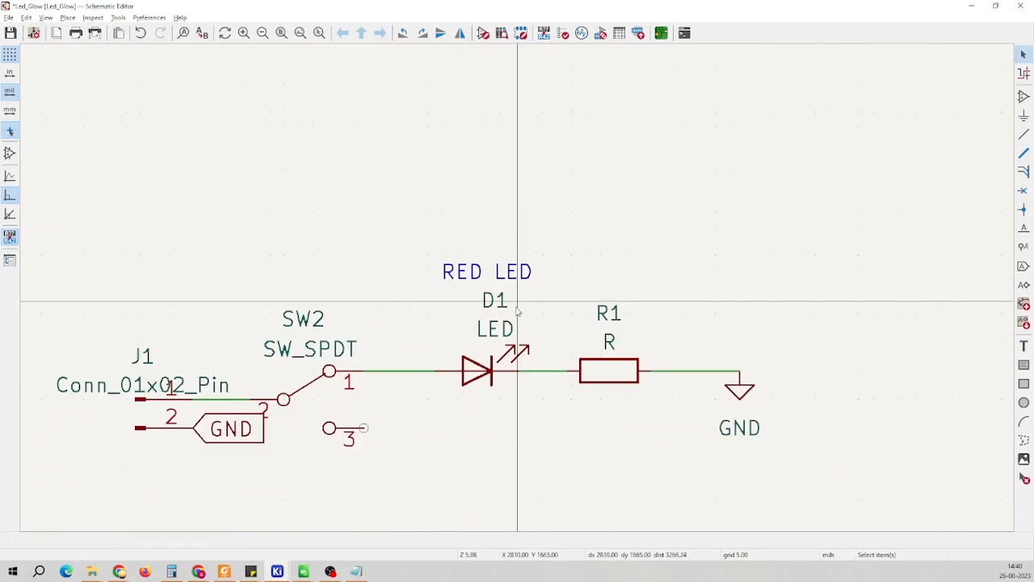
Try changing the value of LED D1 to "RED LED" in its symbol properties, and undo the change
{"action": "scroll", "coordinate": [485, 323], "scroll_direction": "up", "scroll_amount": 2}
{"action": "left_click", "coordinate": [457, 361]}
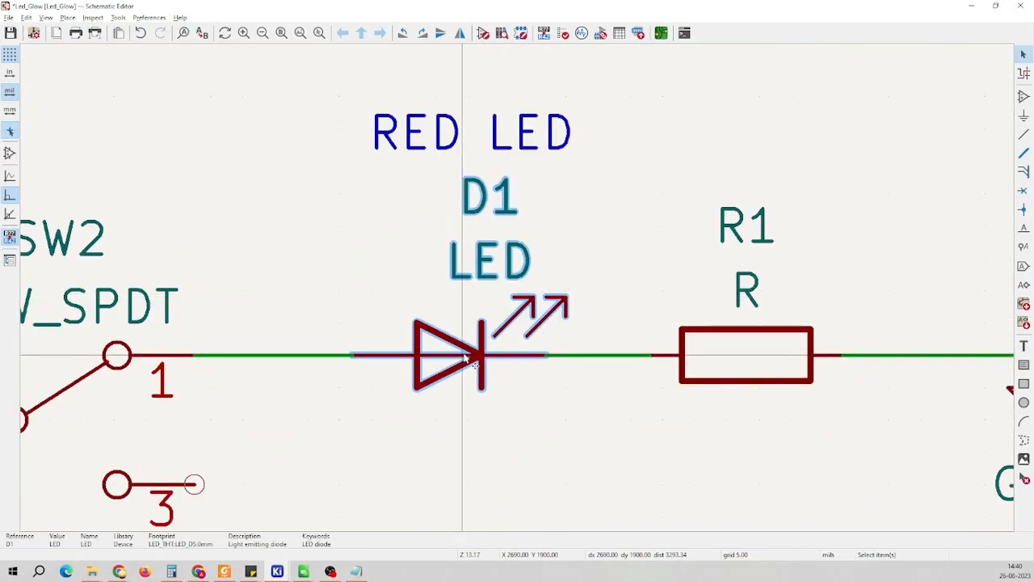
{"action": "scroll", "coordinate": [463, 365], "scroll_direction": "down", "scroll_amount": 2}
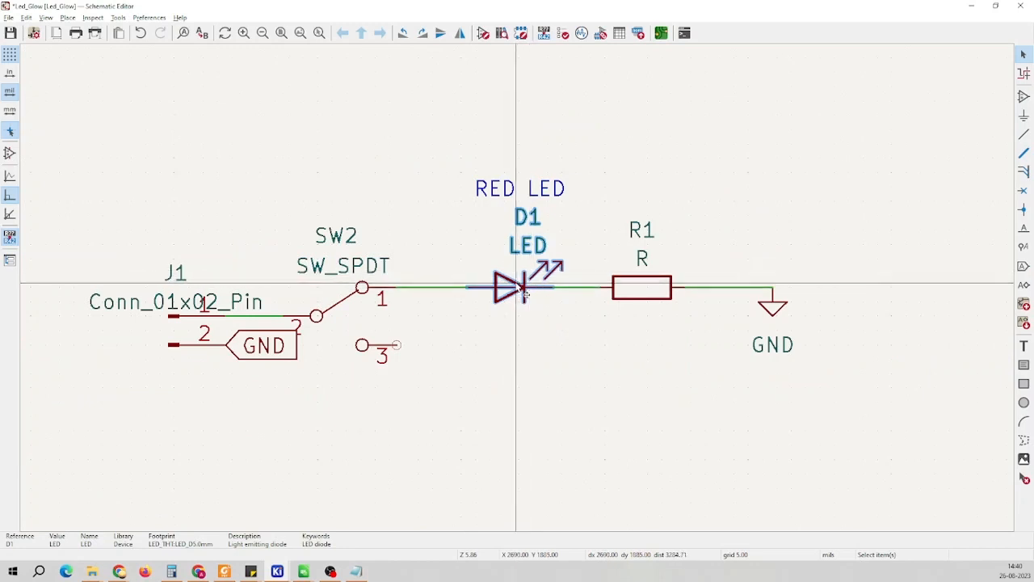
{"action": "right_click", "coordinate": [501, 287]}
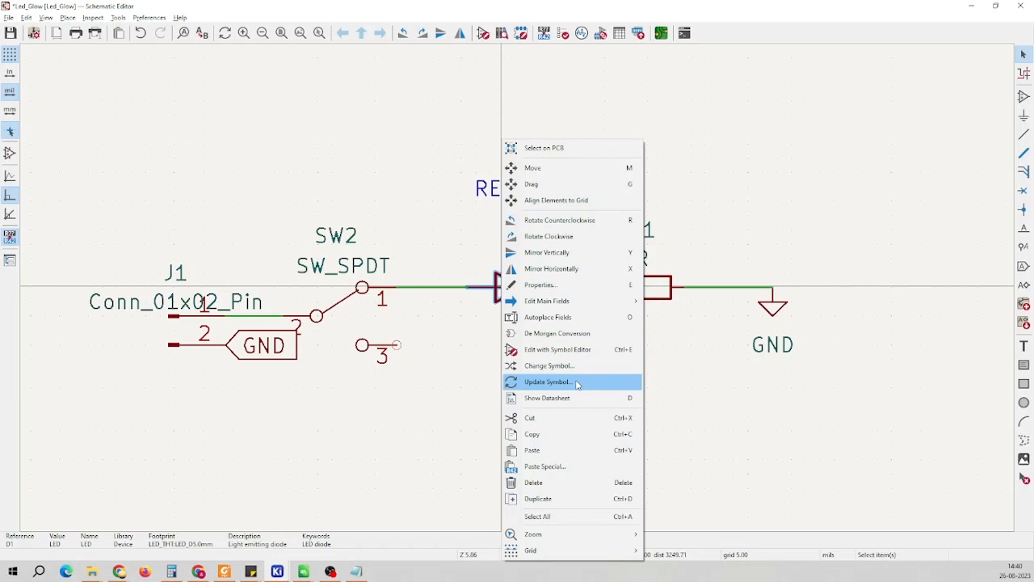
{"action": "left_click", "coordinate": [600, 286]}
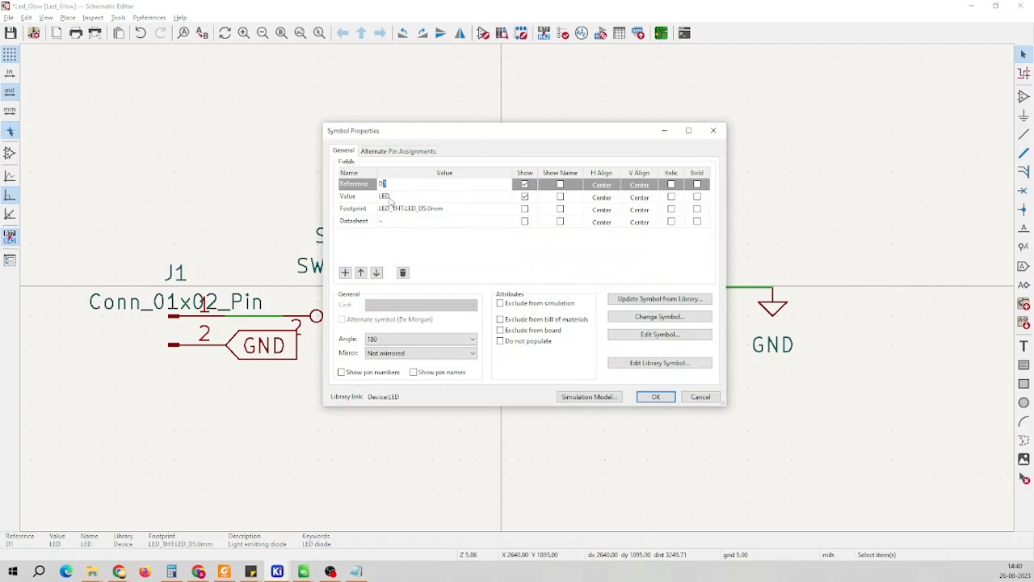
{"action": "left_click", "coordinate": [388, 199]}
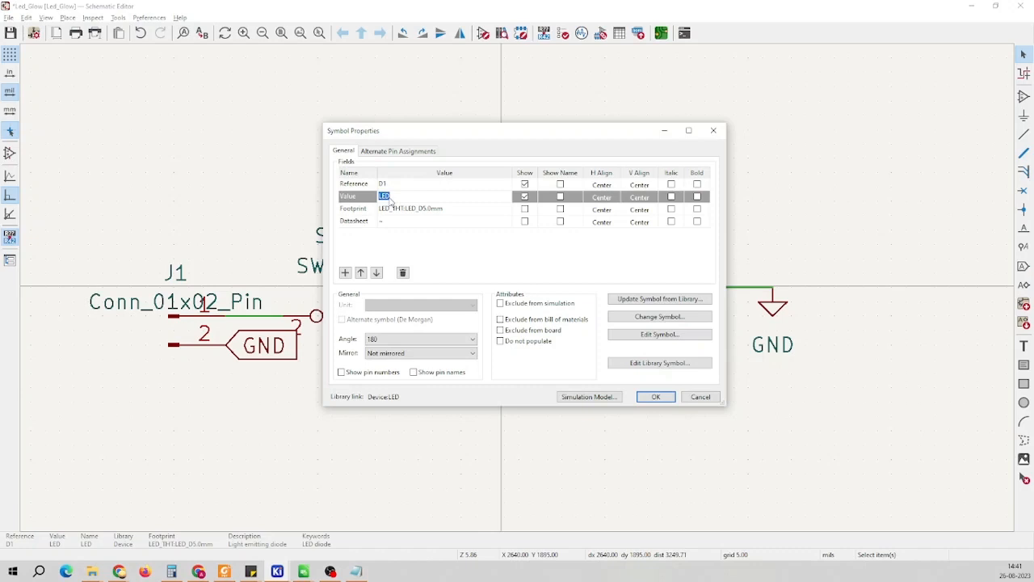
{"action": "type", "text": "RED"}
{"action": "key", "text": "Return"}
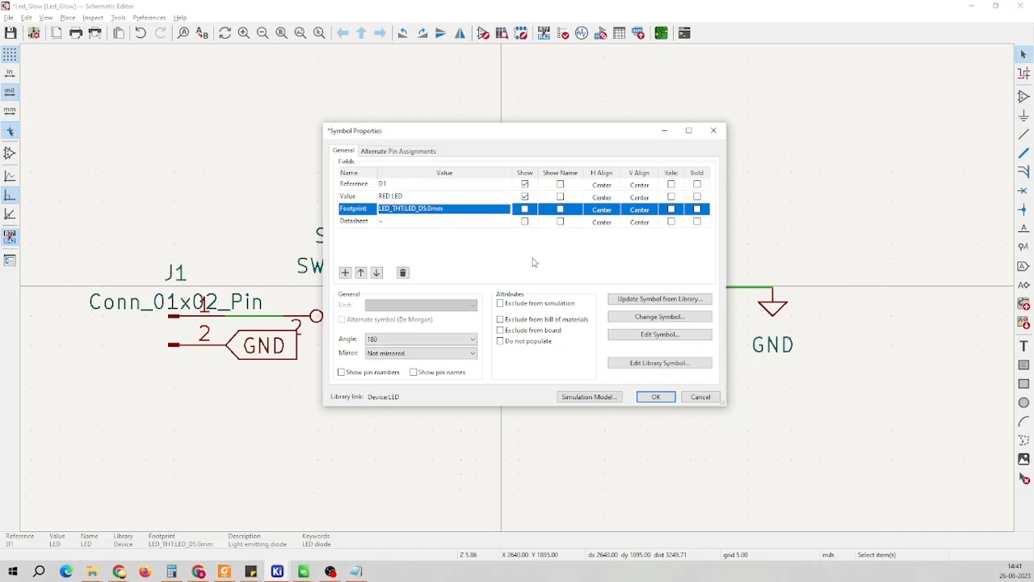
{"action": "left_click", "coordinate": [655, 396]}
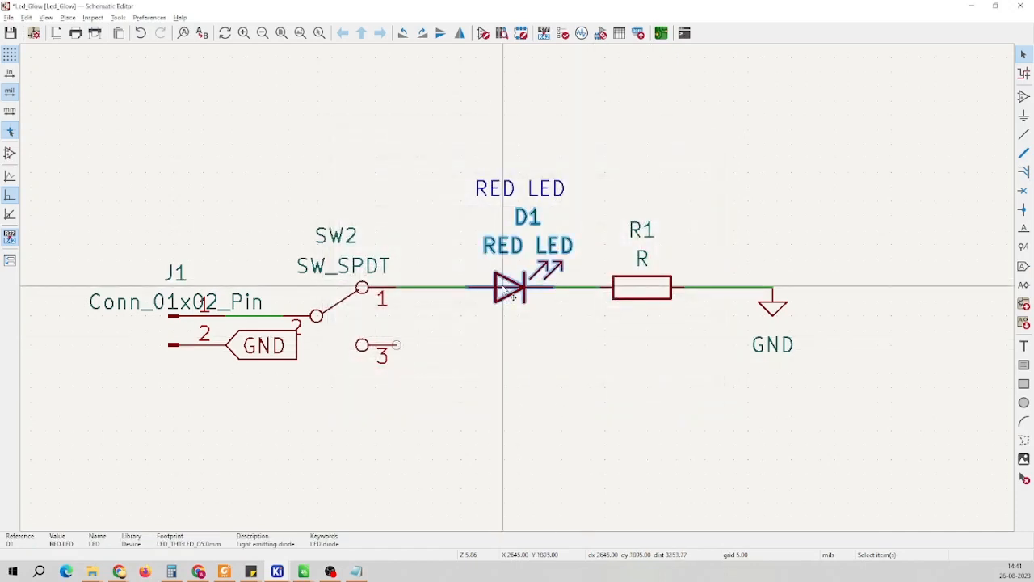
{"action": "key", "text": "ctrl+z"}
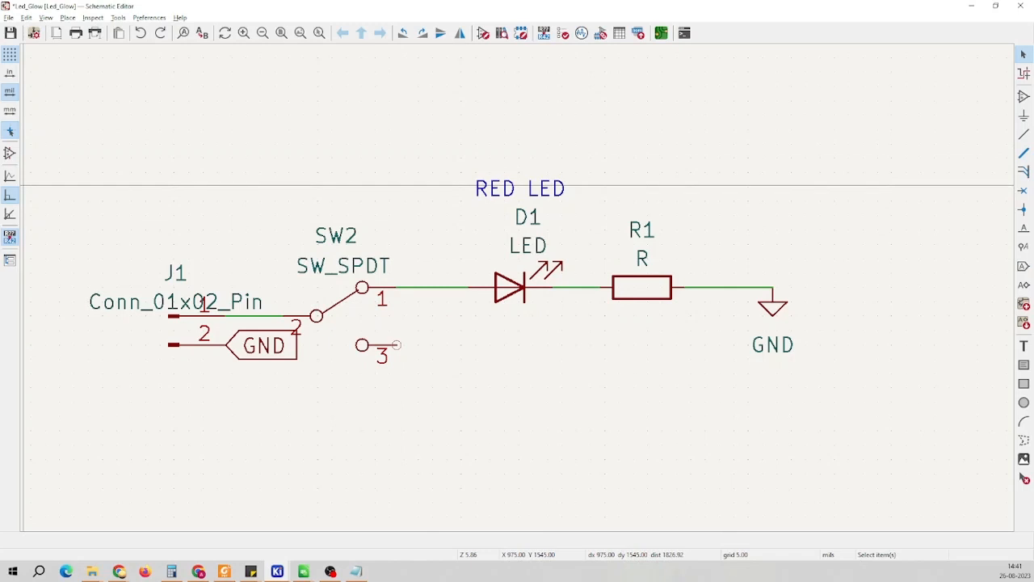
Set the value of LED D1 to "RED LED" through its value field
{"action": "key", "text": "alt+Tab"}
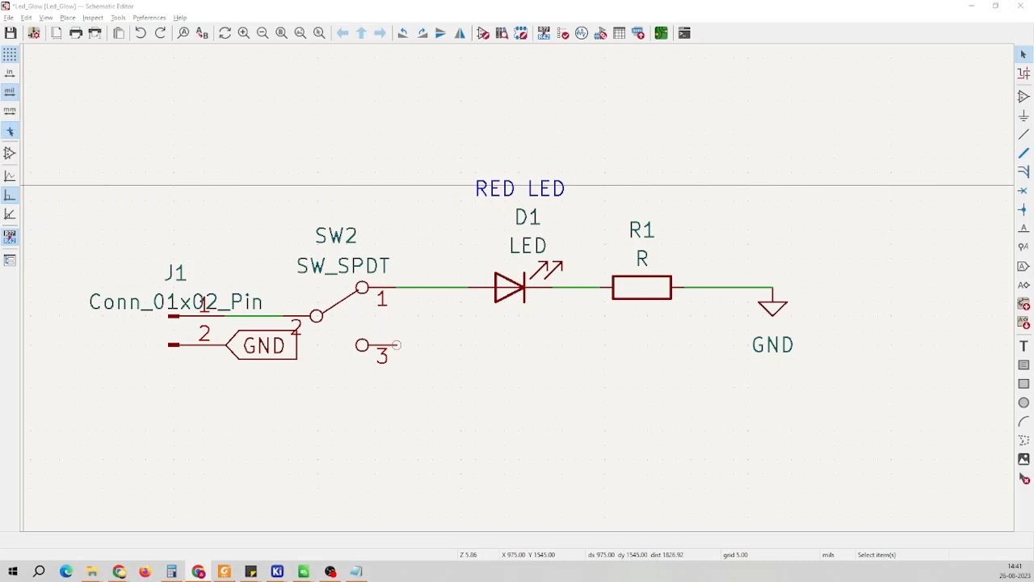
{"action": "left_click", "coordinate": [568, 325]}
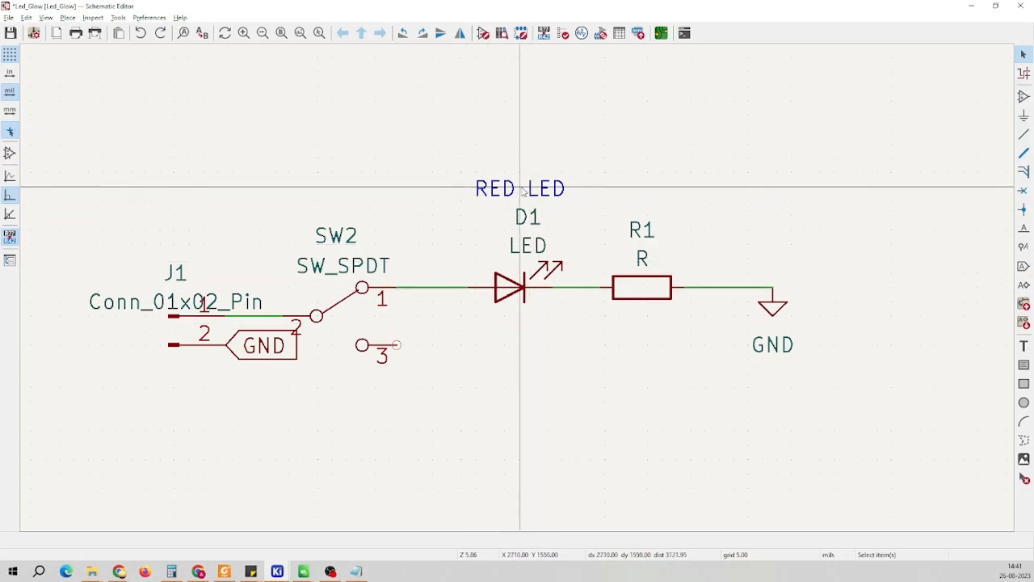
{"action": "left_click", "coordinate": [520, 296]}
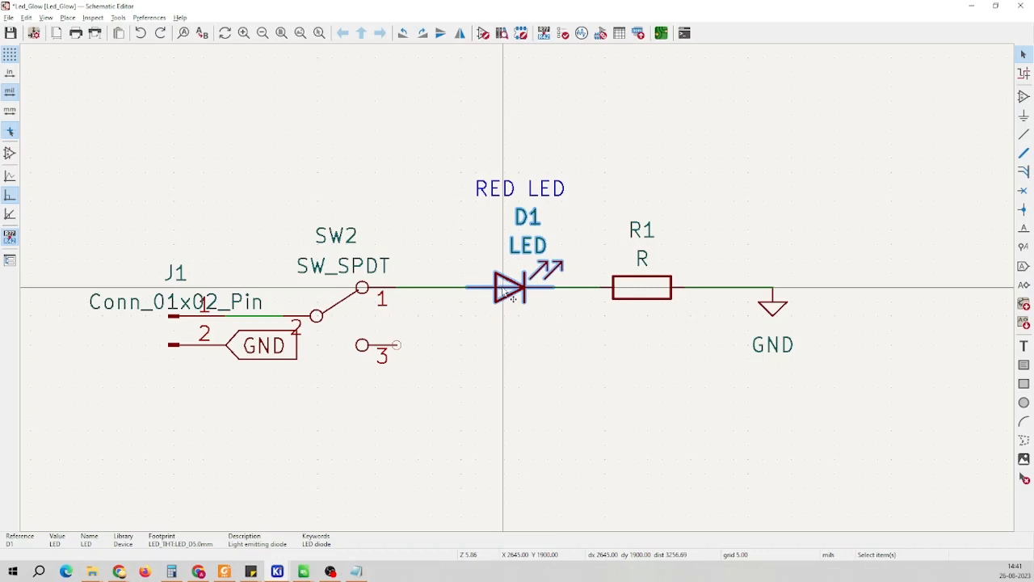
{"action": "key", "text": "v"}
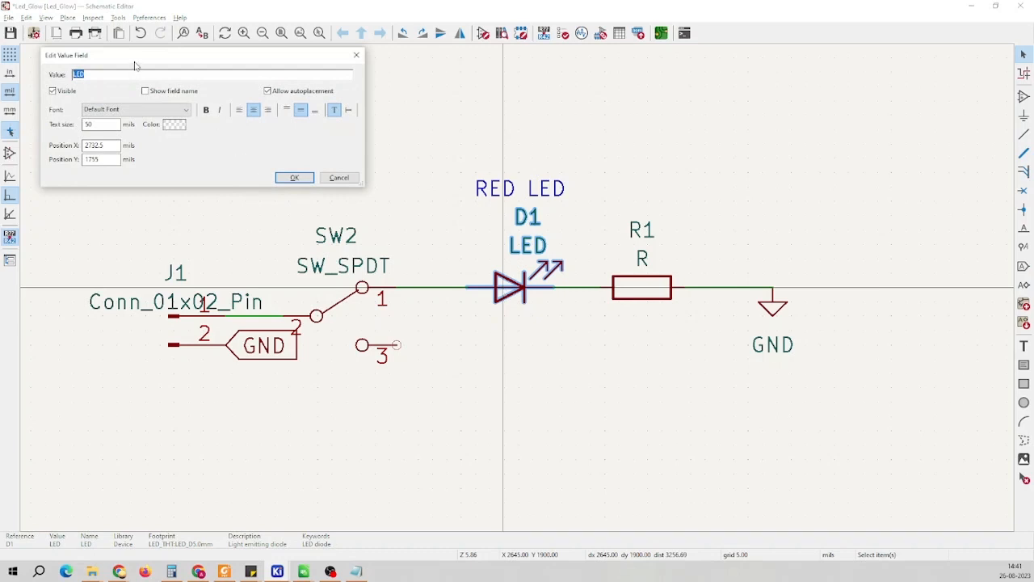
{"action": "left_click_drag", "start_coordinate": [137, 61], "coordinate": [277, 114]}
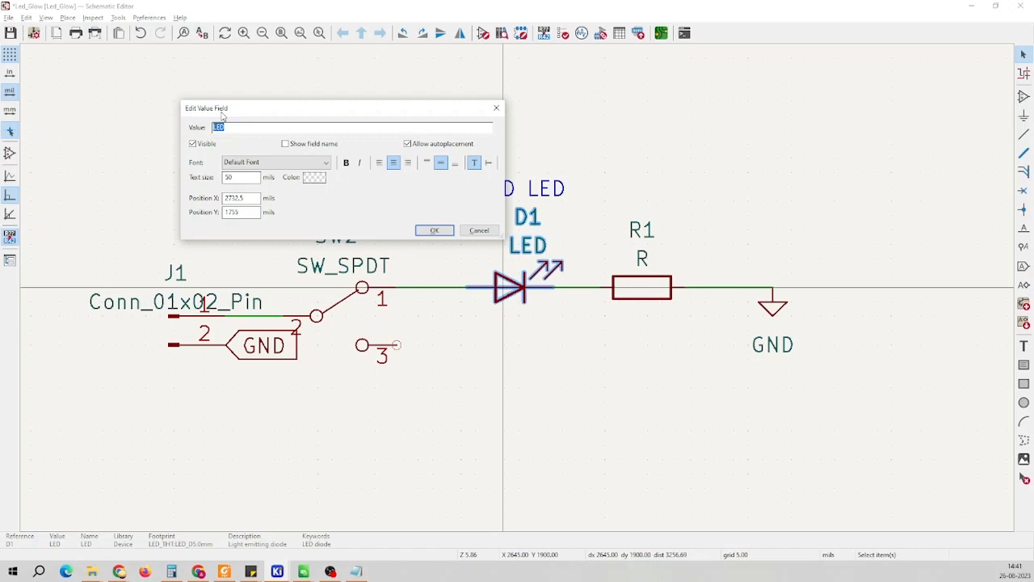
{"action": "left_click", "coordinate": [267, 130]}
{"action": "type", "text": "RED"}
{"action": "left_click", "coordinate": [434, 231]}
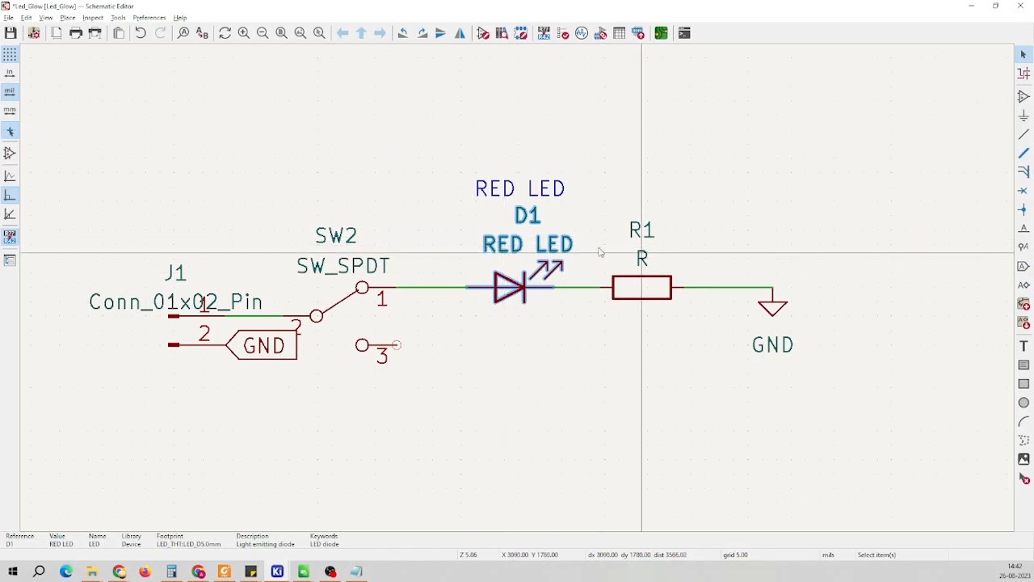
{"action": "left_click", "coordinate": [646, 297]}
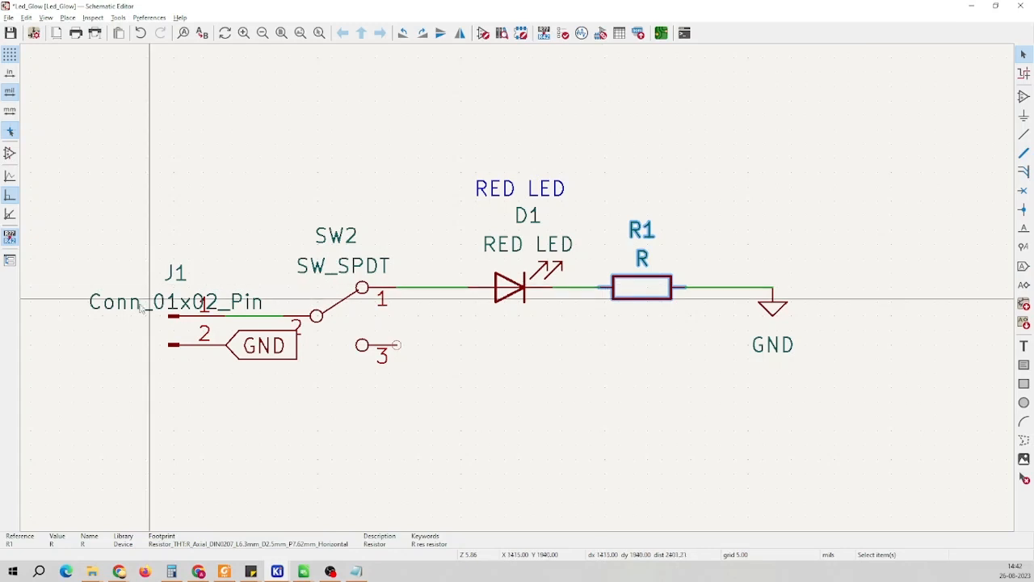
{"action": "key", "text": "alt+Tab"}
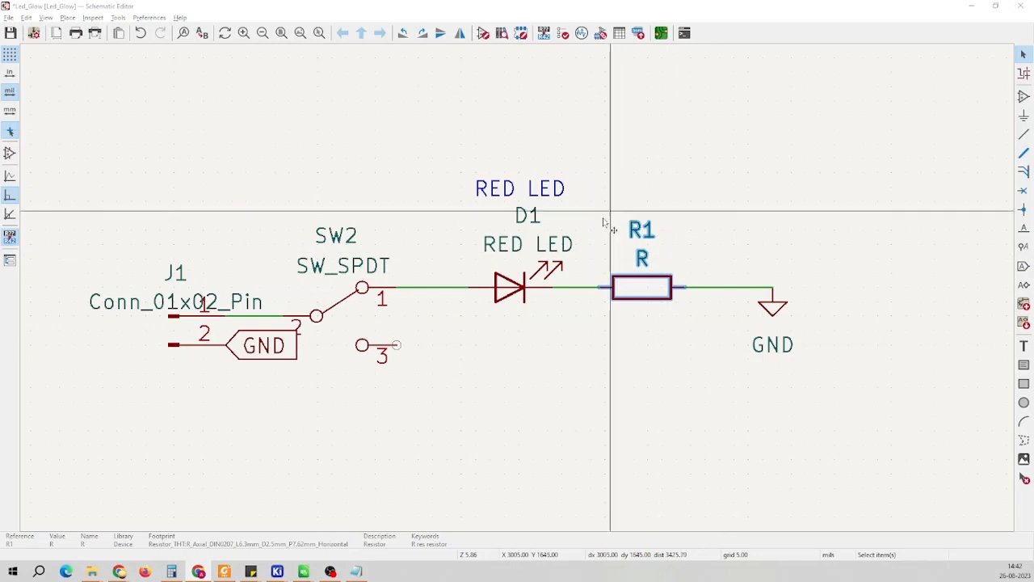
{"action": "left_click", "coordinate": [736, 237]}
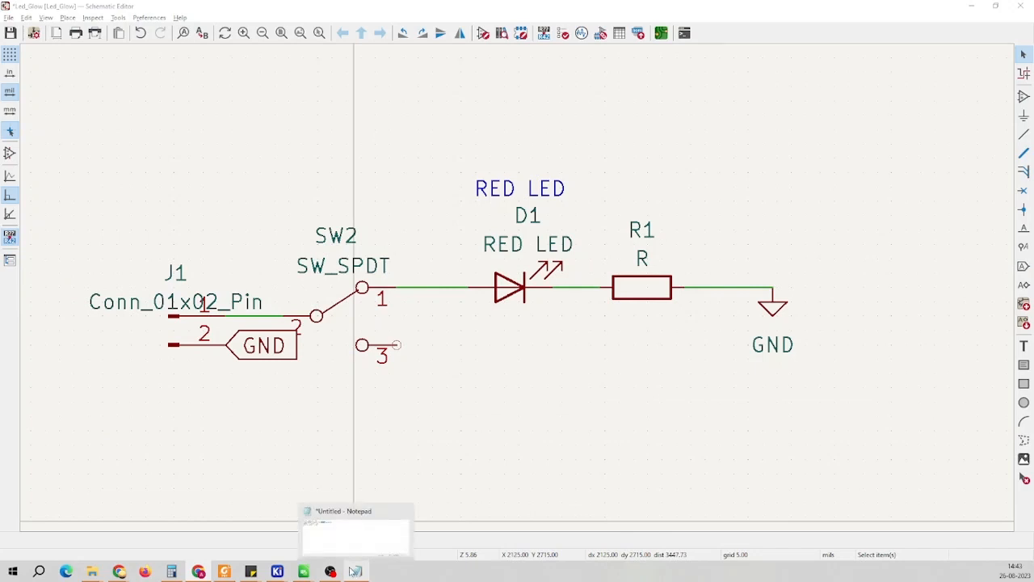
In the open Notepad notes, add the line "Voltage for Red led = 1.8v" below the resistor details, and return to the schematic
{"action": "left_click", "coordinate": [356, 571]}
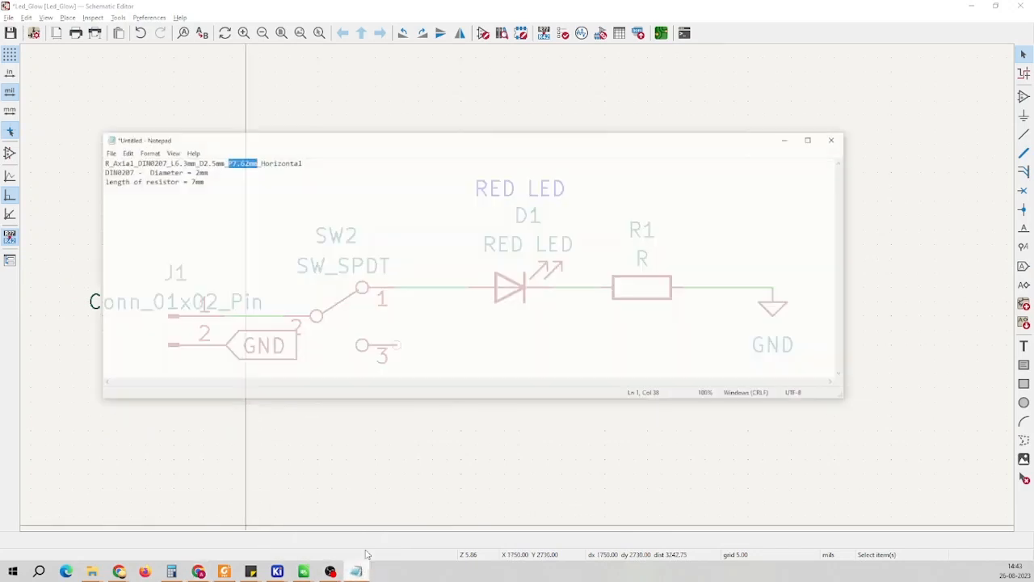
{"action": "left_click", "coordinate": [219, 215]}
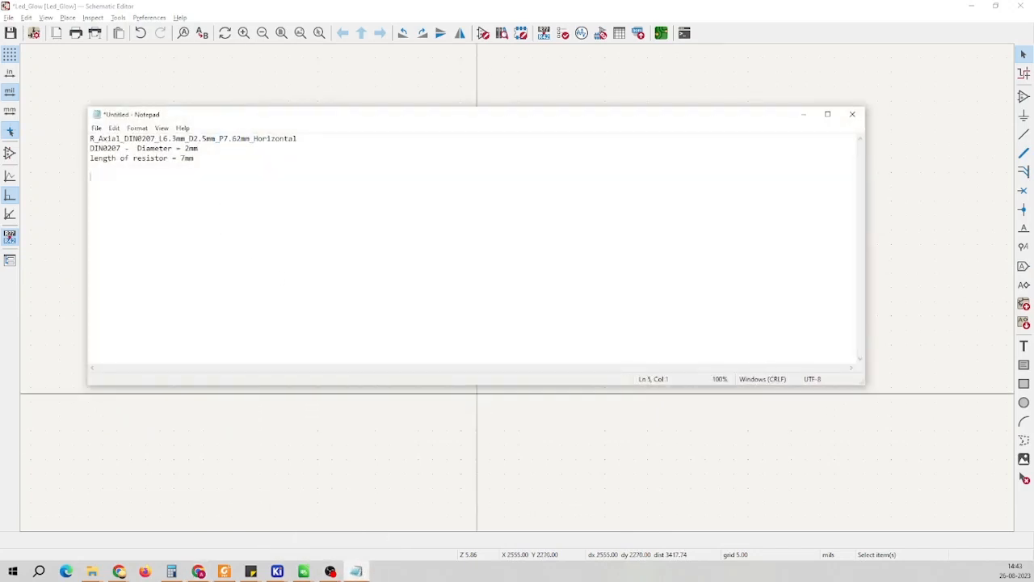
{"action": "type", "text": "Voltage for Red led = 1.8v"}
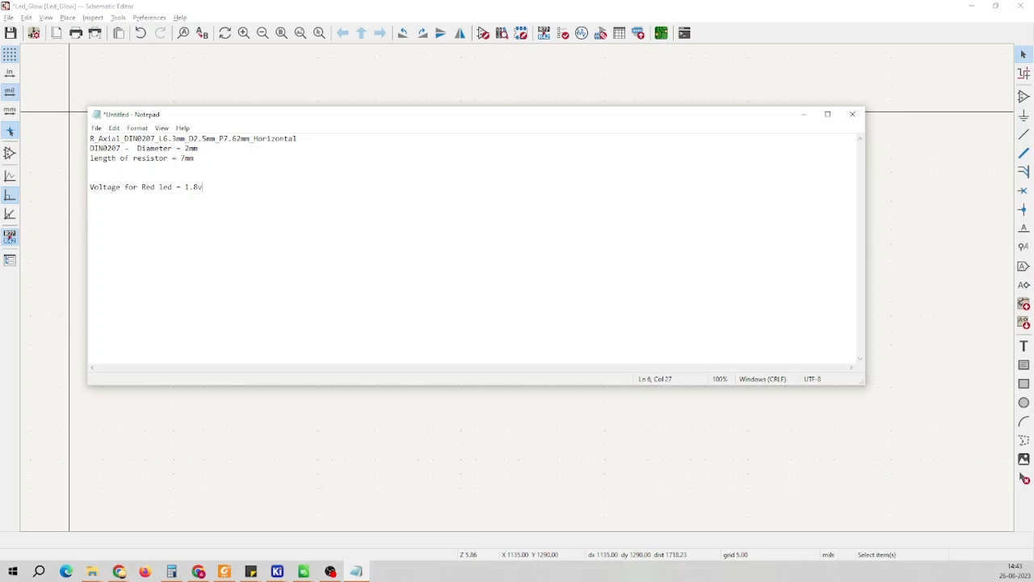
{"action": "key", "text": "alt+Tab"}
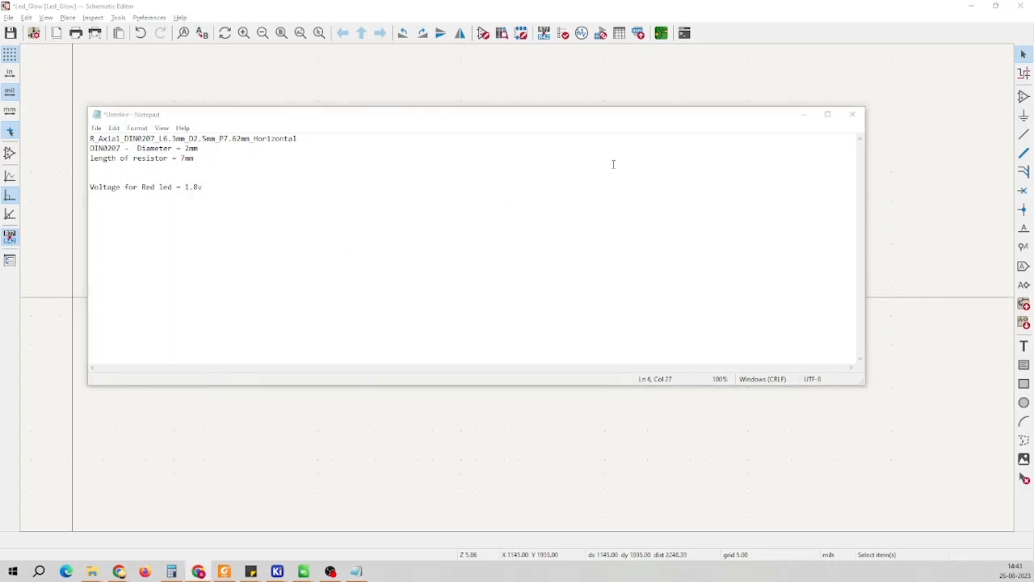
{"action": "left_click", "coordinate": [804, 114]}
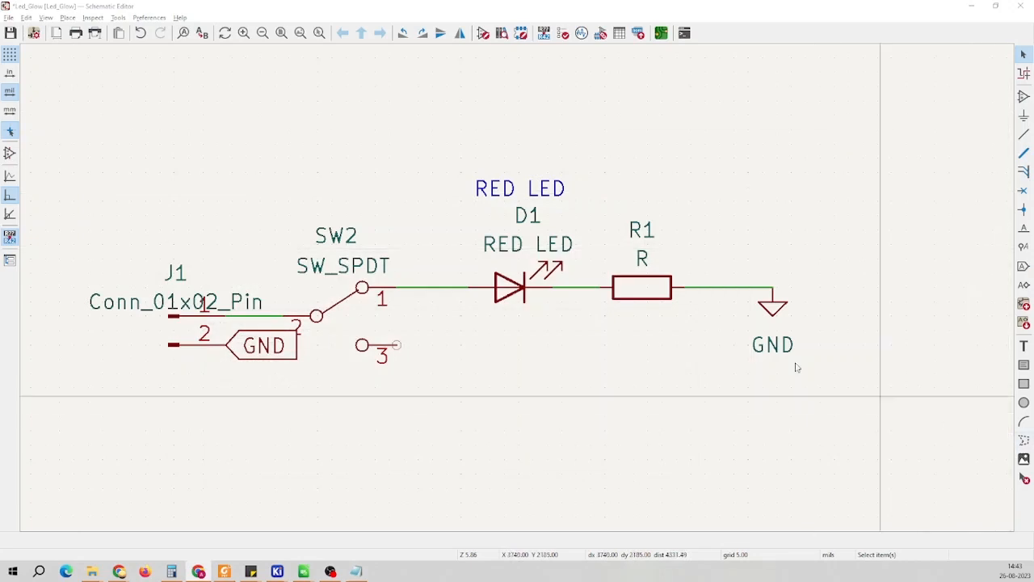
Check the value field of LED D1 and close it
{"action": "left_click", "coordinate": [504, 289]}
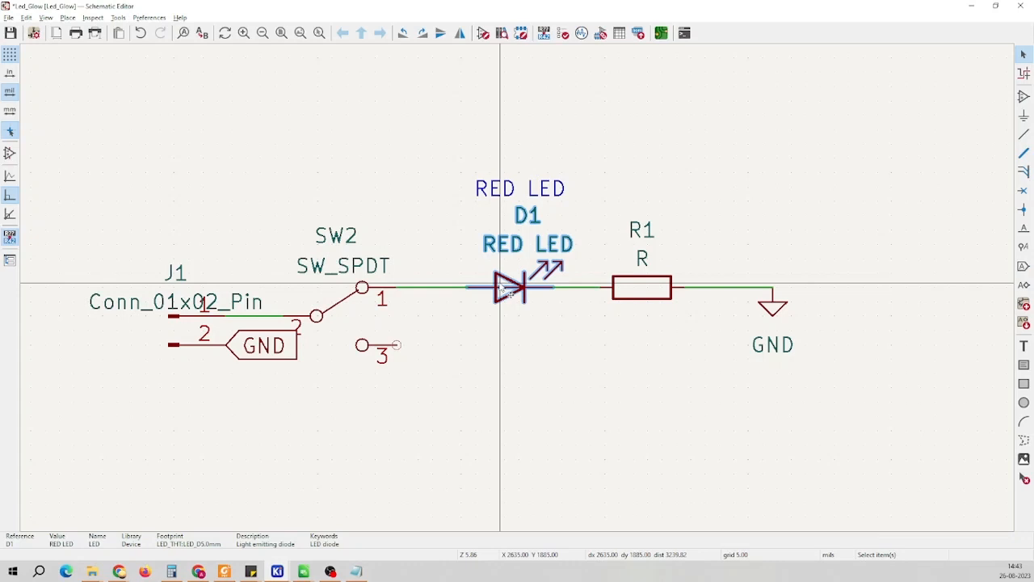
{"action": "key", "text": "v"}
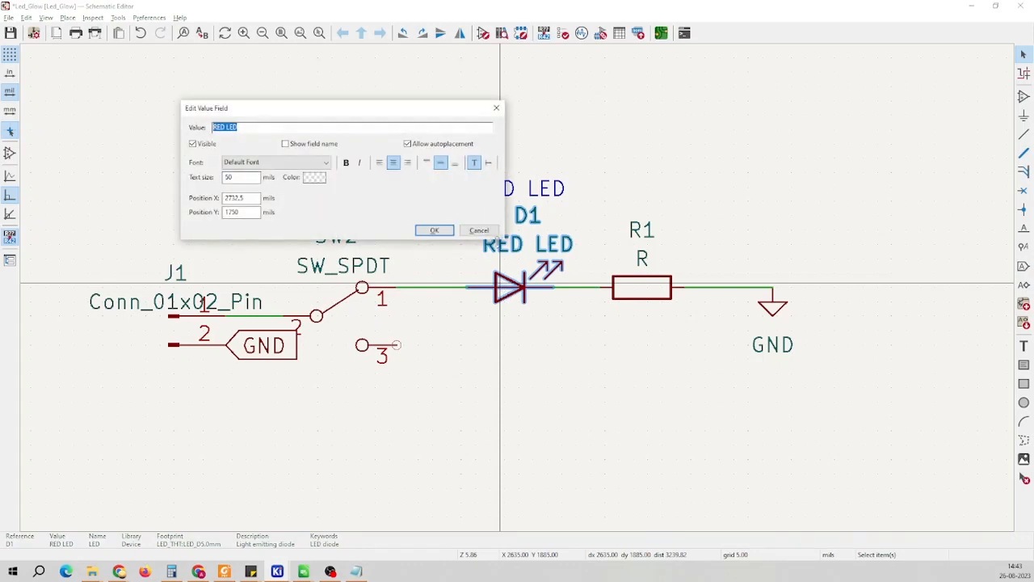
{"action": "left_click_drag", "start_coordinate": [245, 126], "coordinate": [198, 128]}
{"action": "left_click", "coordinate": [435, 231]}
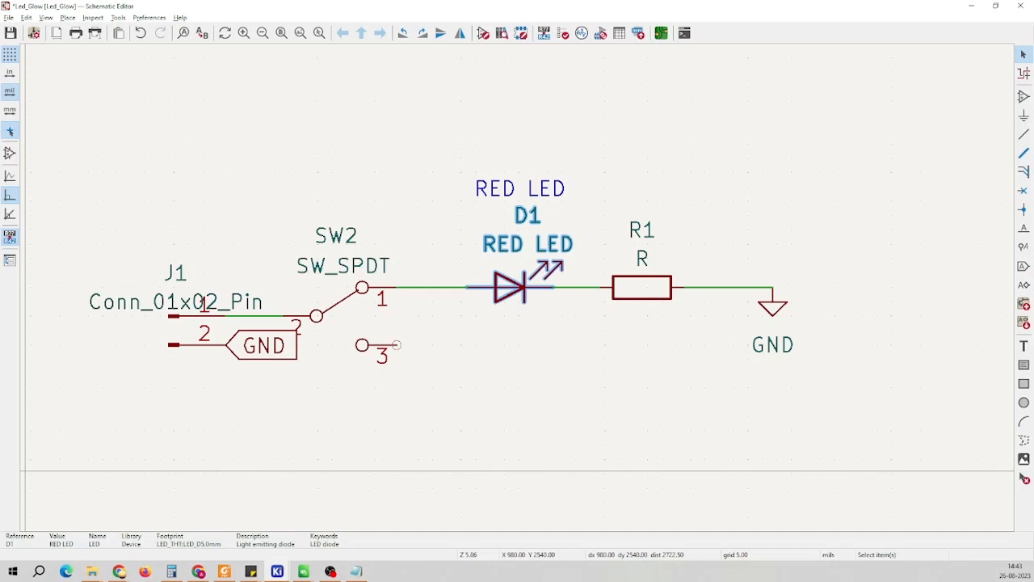
Switch to the Notepad notes and add the lines "Input voltage for circuit = 5v" and "Current for the circuit = 20mA" under the red LED voltage
{"action": "left_click", "coordinate": [356, 572]}
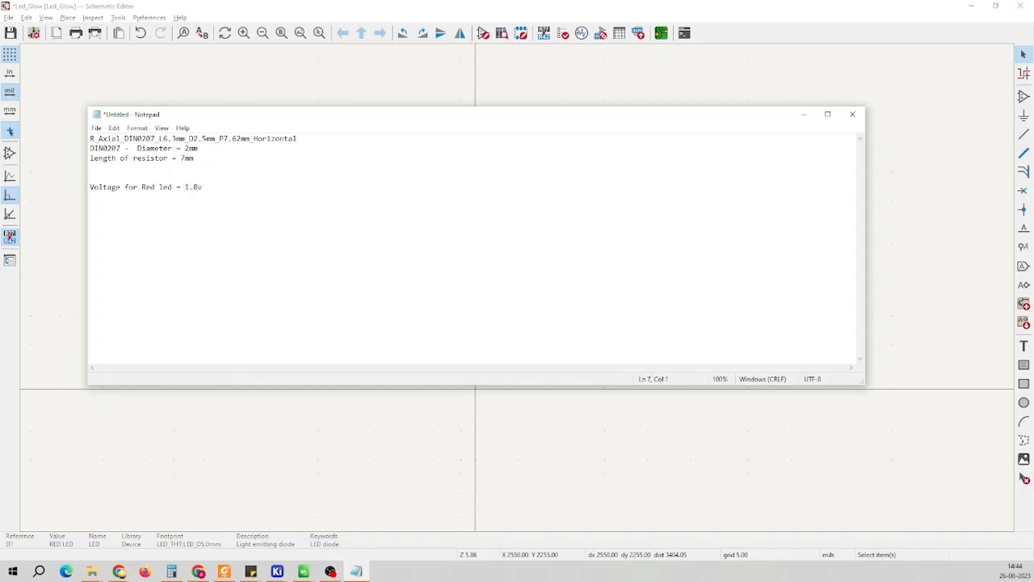
{"action": "type", "text": "Input voltage cor circuit = 5vCirr"}
{"action": "key", "text": "BackSpace"}
{"action": "key", "text": "BackSpace"}
{"action": "key", "text": "BackSpace"}
{"action": "type", "text": "urrent for the "}
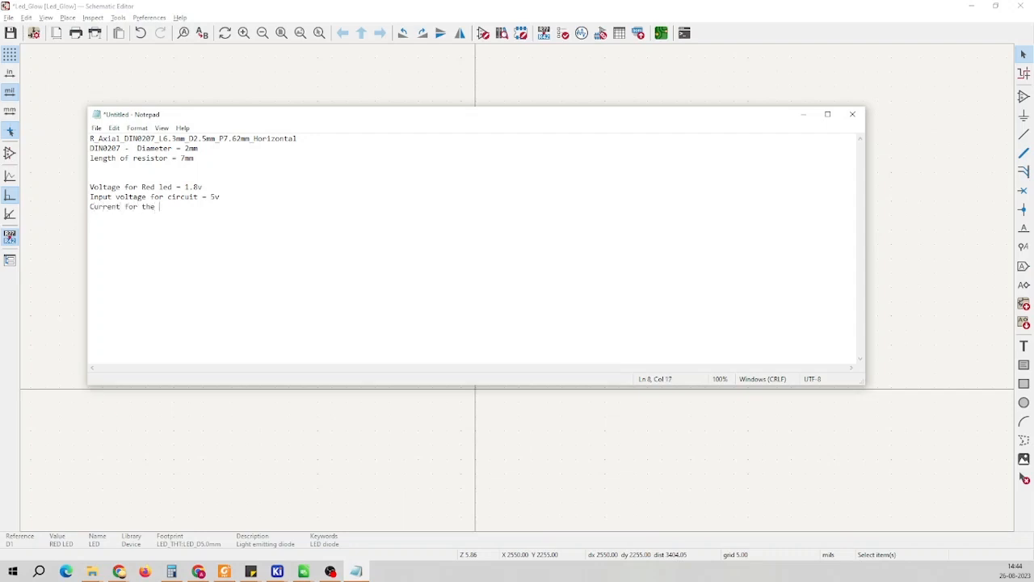
{"action": "type", "text": "circuit"}
{"action": "type", "text": " ->"}
{"action": "key", "text": "BackSpace"}
{"action": "type", "text": "->"}
{"action": "key", "text": "BackSpace"}
{"action": "key", "text": "BackSpace"}
{"action": "key", "text": "BackSpace"}
{"action": "type", "text": "= 20M"}
{"action": "left_click_drag", "start_coordinate": [225, 207], "coordinate": [89, 187]}
Add the line "Calculate the value of resistance" under the circuit current note, and return to the schematic
{"action": "left_click", "coordinate": [177, 223]}
{"action": "type", "text": "Calaucl"}
{"action": "key", "text": "BackSpace"}
{"action": "key", "text": "BackSpace"}
{"action": "key", "text": "BackSpace"}
{"action": "key", "text": "BackSpace"}
{"action": "type", "text": "culate the value "}
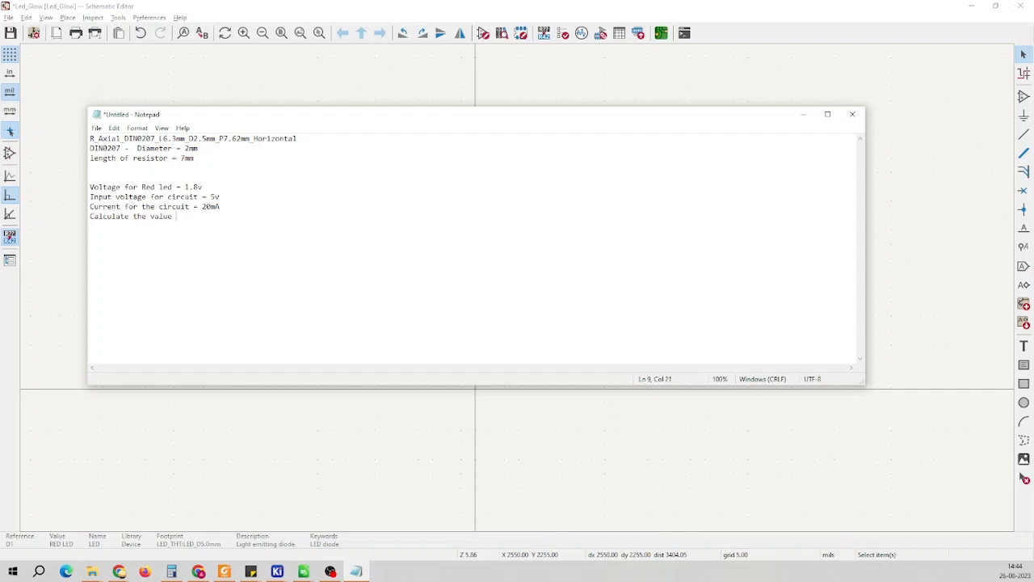
{"action": "type", "text": "of resistance"}
{"action": "key", "text": "ctrl+shift+Left"}
{"action": "key", "text": "ctrl+shift+Left"}
{"action": "key", "text": "ctrl+shift+Left"}
{"action": "key", "text": "ctrl+shift+Left"}
{"action": "key", "text": "ctrl+shift+Left"}
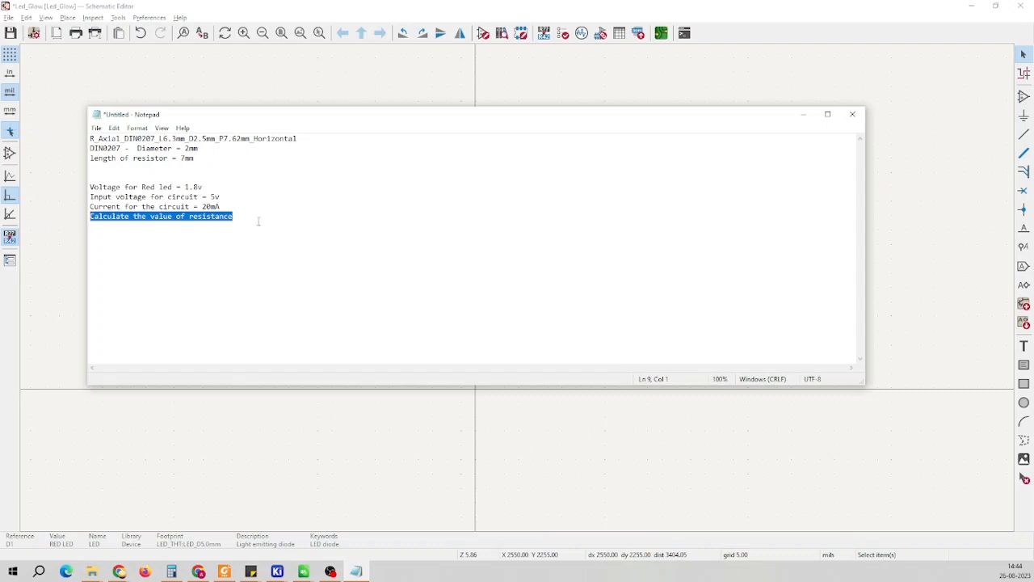
{"action": "right_click", "coordinate": [232, 216]}
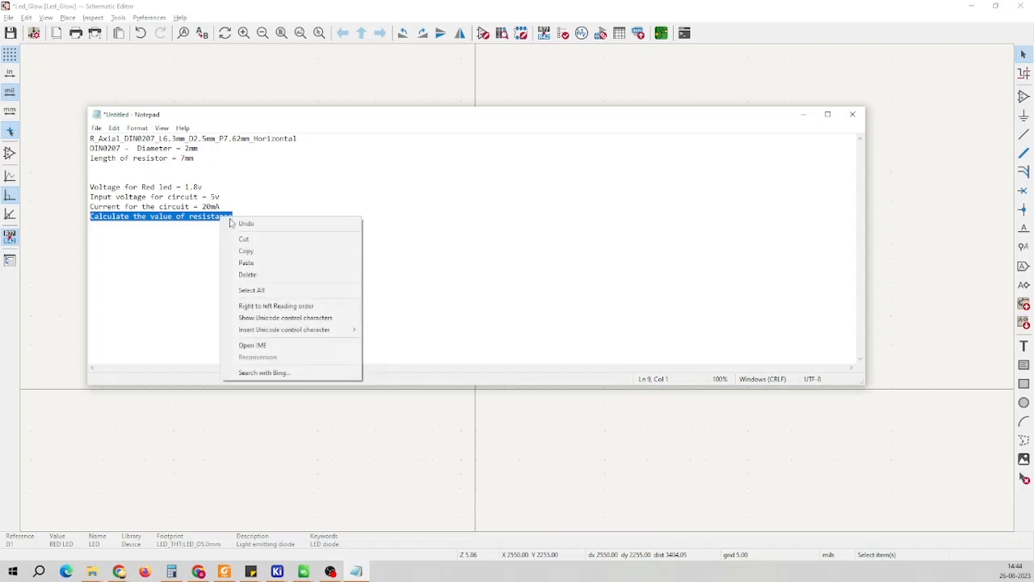
{"action": "left_click", "coordinate": [386, 216]}
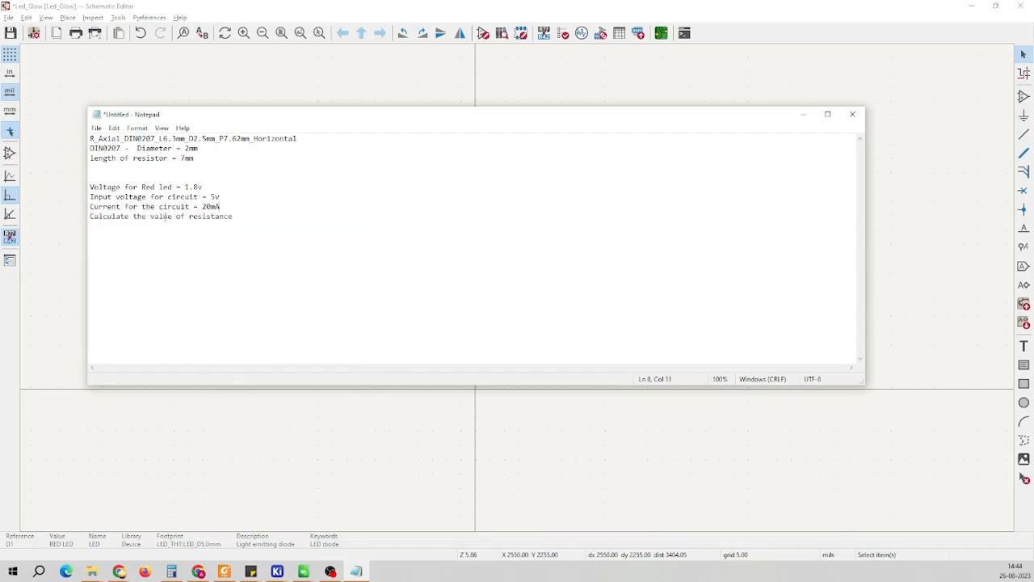
{"action": "left_click", "coordinate": [803, 114]}
Examine the layout of the J1–R1 and J2–R2 LED circuits on the schematic sheet
{"action": "scroll", "coordinate": [606, 287], "scroll_direction": "down", "scroll_amount": 3}
{"action": "scroll", "coordinate": [272, 289], "scroll_direction": "up", "scroll_amount": 2}
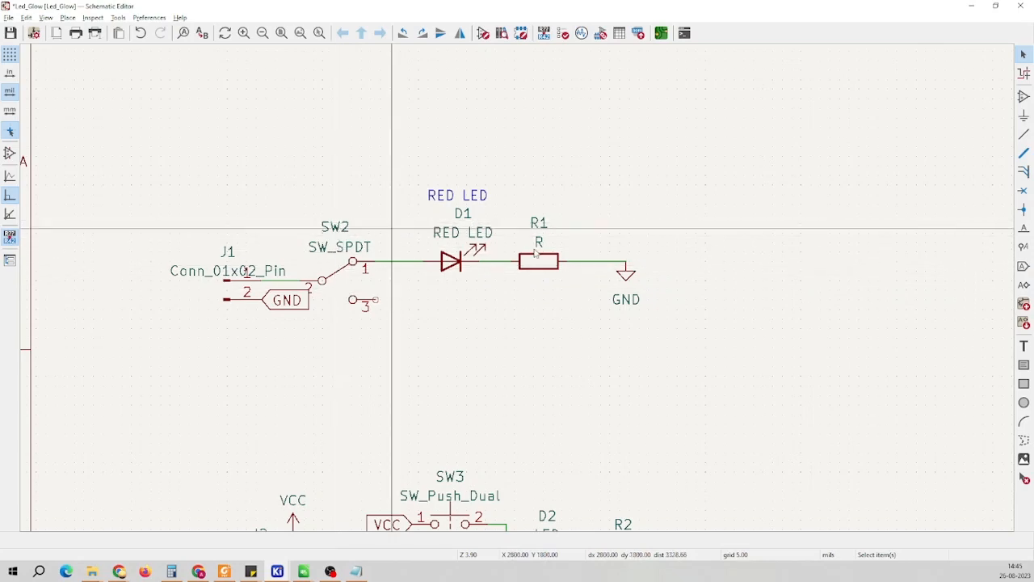
{"action": "scroll", "coordinate": [527, 240], "scroll_direction": "down", "scroll_amount": 3}
{"action": "scroll", "coordinate": [517, 294], "scroll_direction": "up", "scroll_amount": 3}
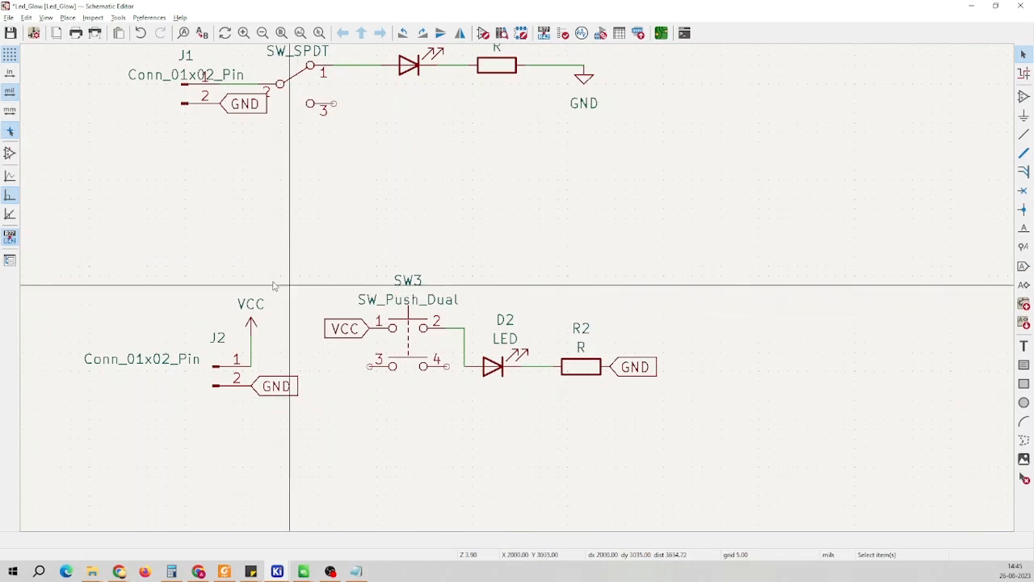
{"action": "scroll", "coordinate": [336, 244], "scroll_direction": "down", "scroll_amount": 3}
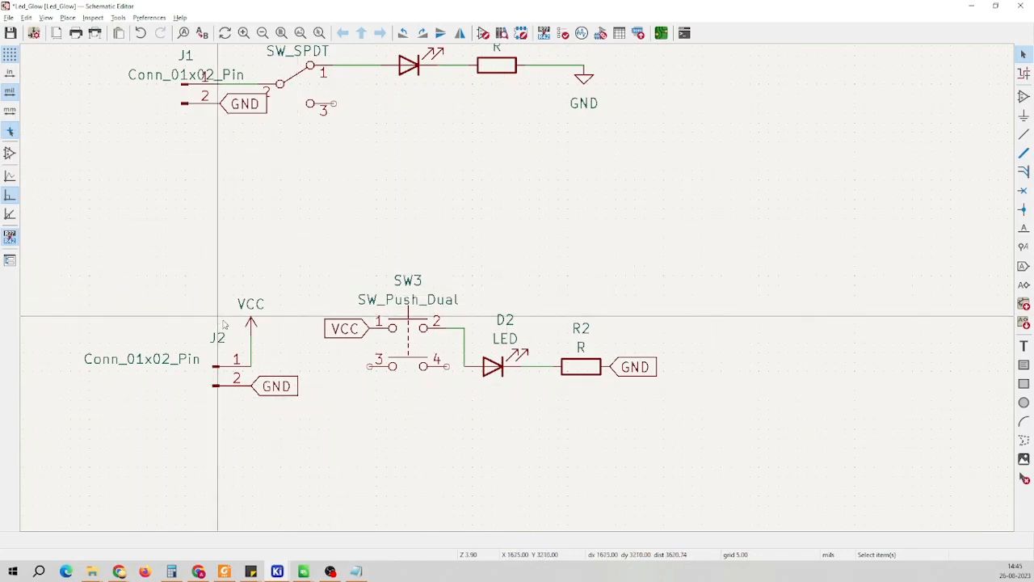
{"action": "scroll", "coordinate": [423, 179], "scroll_direction": "up", "scroll_amount": 2}
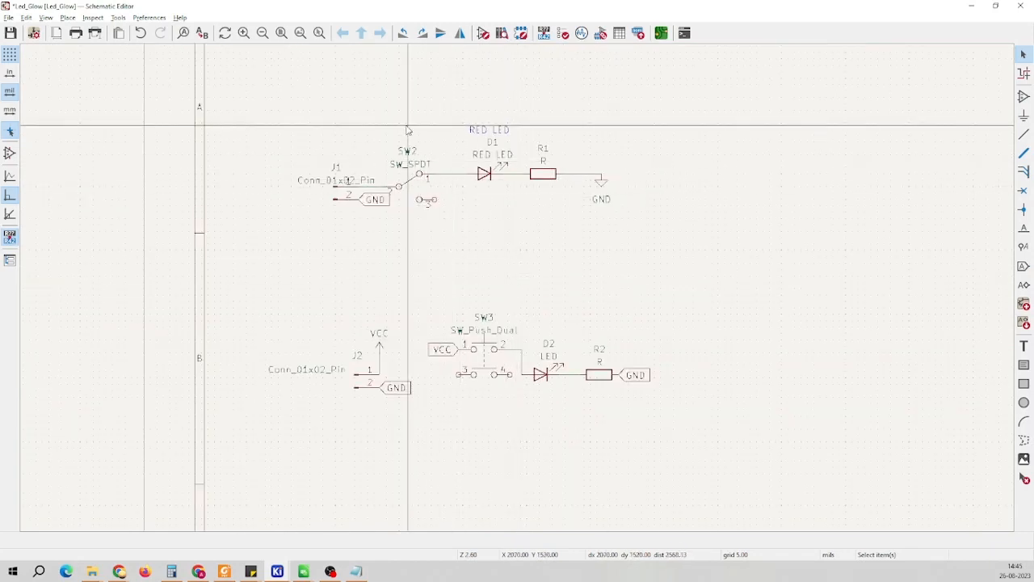
{"action": "scroll", "coordinate": [444, 192], "scroll_direction": "up", "scroll_amount": 1}
{"action": "scroll", "coordinate": [518, 291], "scroll_direction": "down", "scroll_amount": 1}
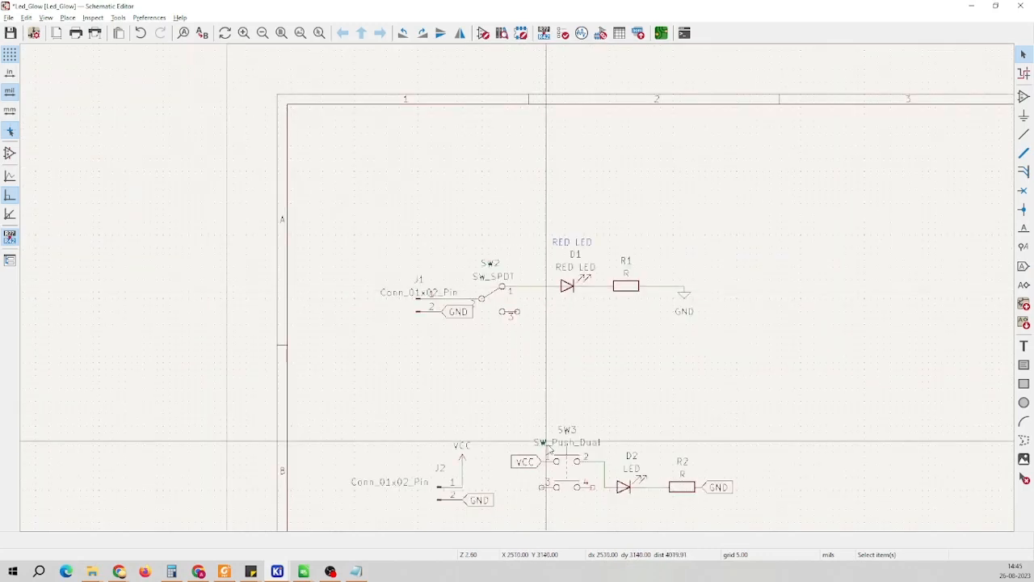
{"action": "scroll", "coordinate": [531, 293], "scroll_direction": "down", "scroll_amount": 1}
{"action": "scroll", "coordinate": [496, 270], "scroll_direction": "up", "scroll_amount": 1}
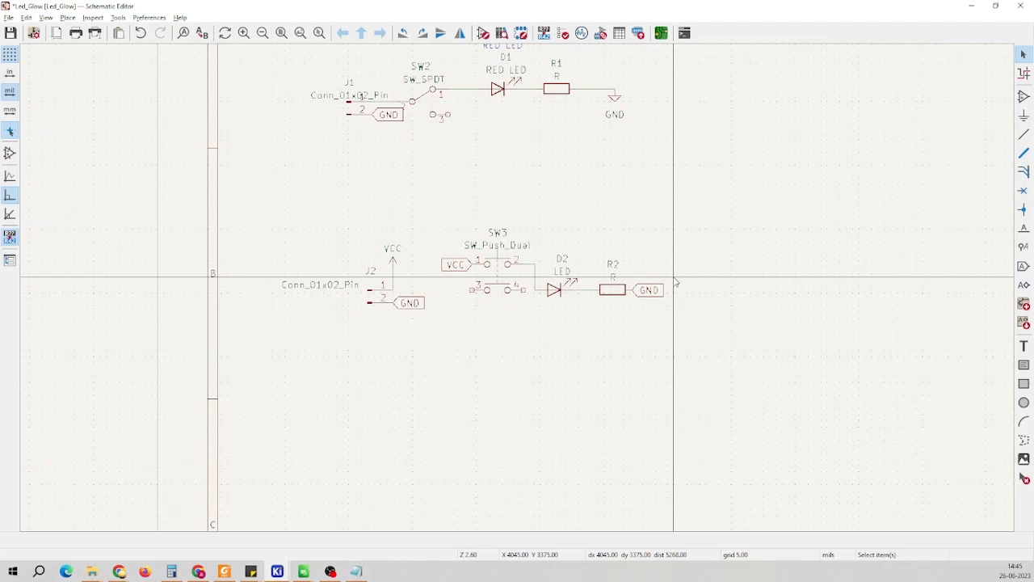
{"action": "scroll", "coordinate": [675, 281], "scroll_direction": "down", "scroll_amount": 1}
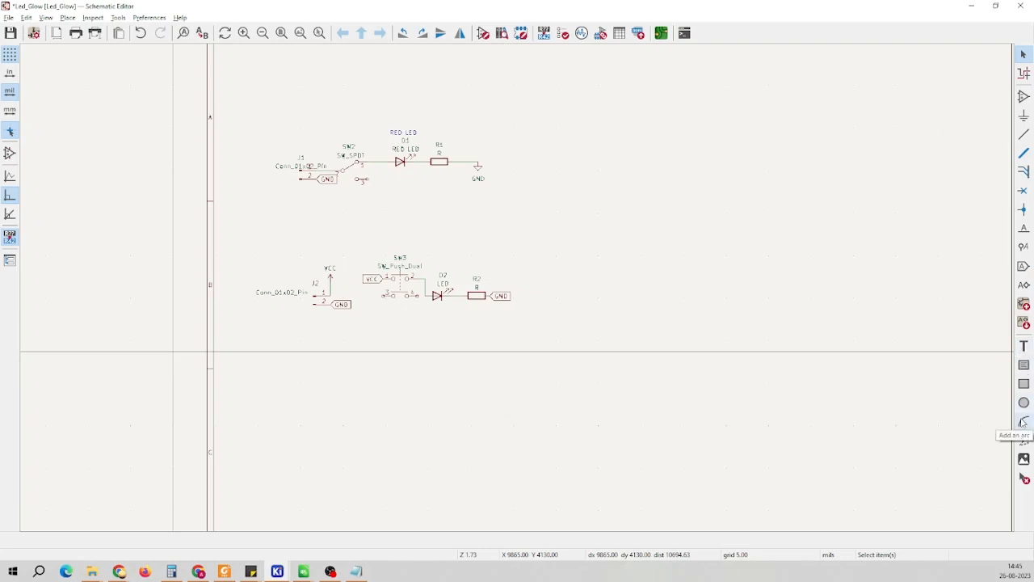
Draw a closed rectangular frame of connected graphic lines around the J2–SW3–D2–R2 circuit
{"action": "left_click", "coordinate": [1023, 441]}
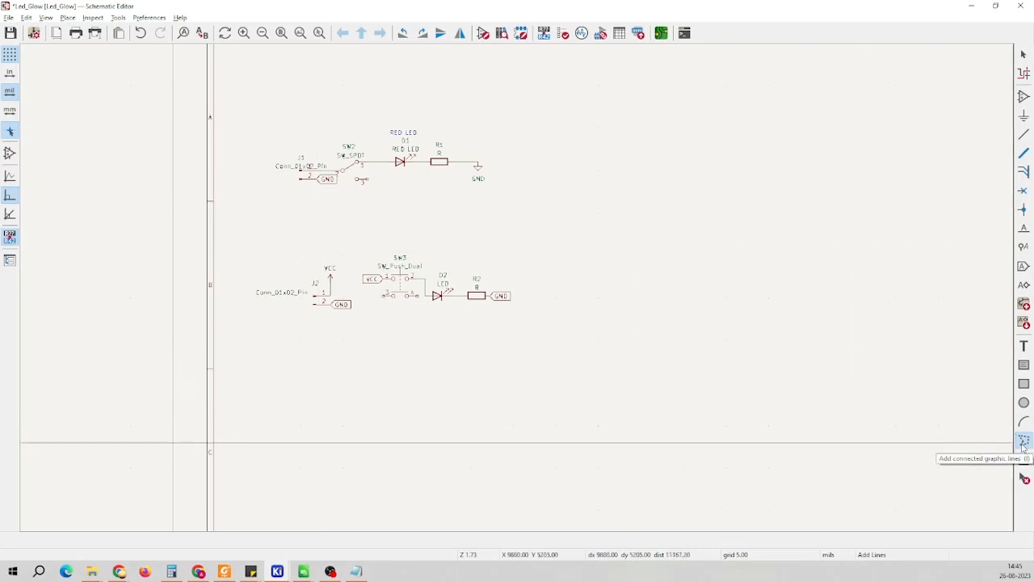
{"action": "scroll", "coordinate": [374, 272], "scroll_direction": "up", "scroll_amount": 2}
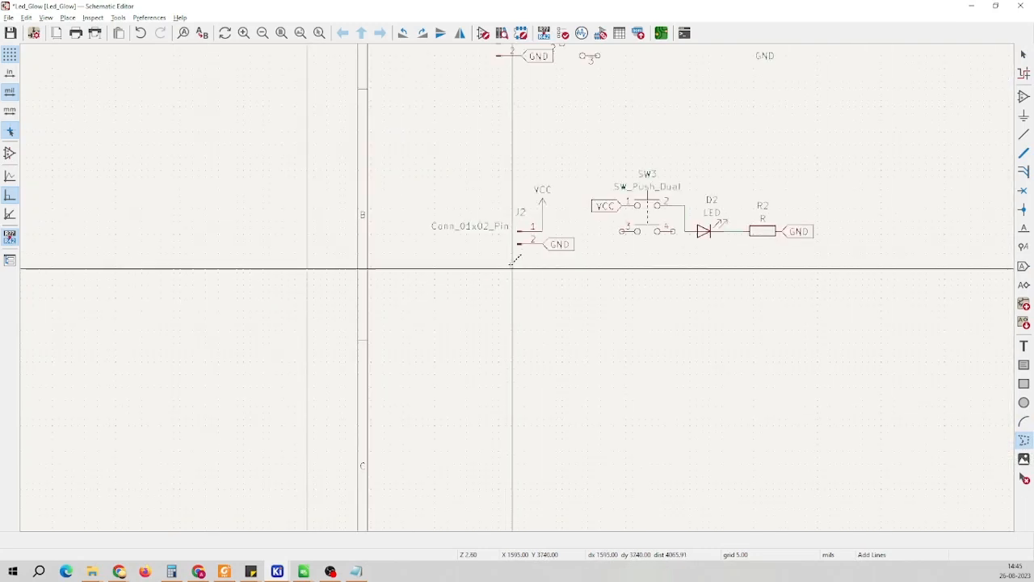
{"action": "left_click", "coordinate": [418, 133]}
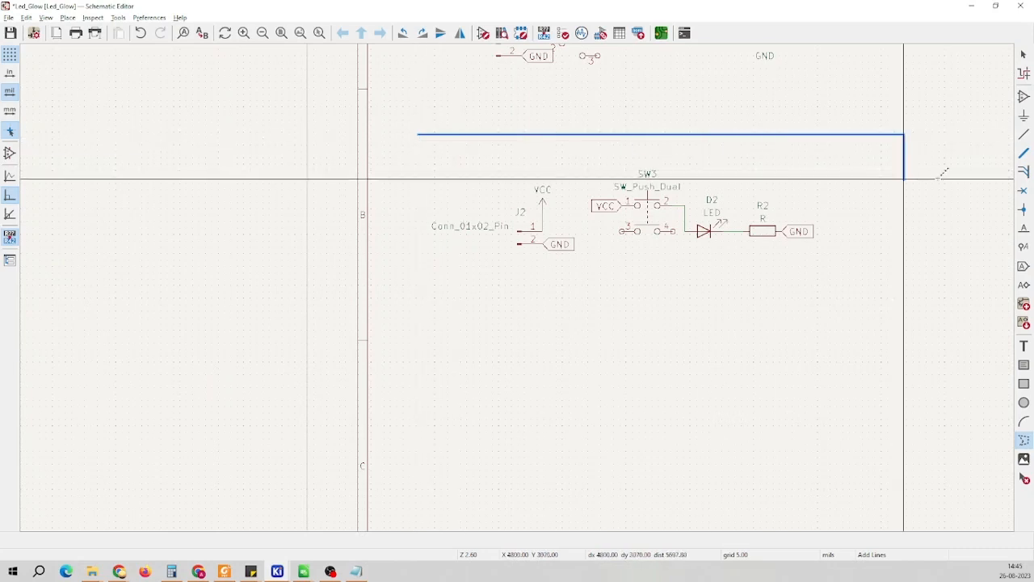
{"action": "left_click", "coordinate": [922, 256]}
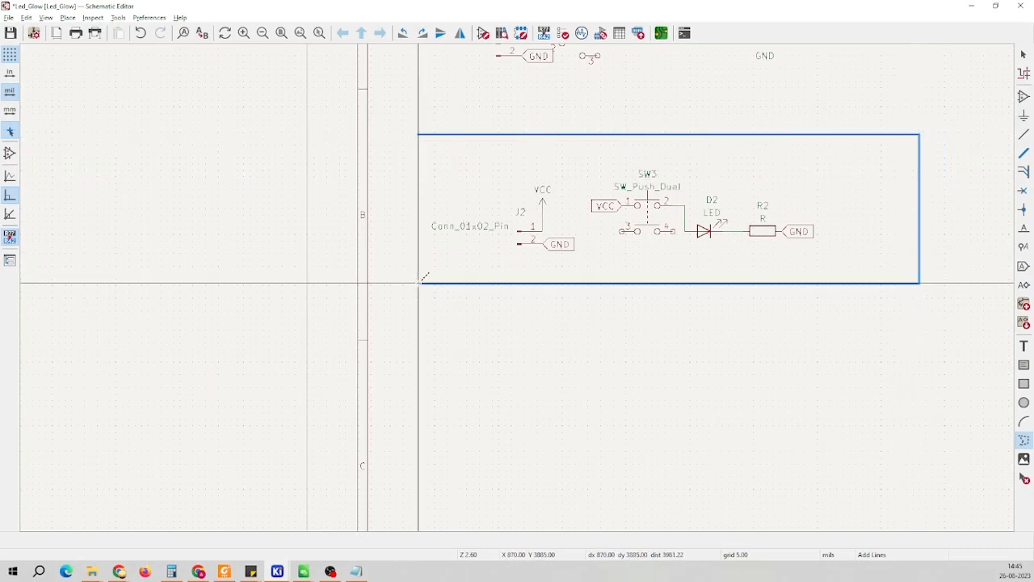
{"action": "scroll", "coordinate": [421, 280], "scroll_direction": "up", "scroll_amount": 3}
{"action": "scroll", "coordinate": [508, 341], "scroll_direction": "down", "scroll_amount": 5}
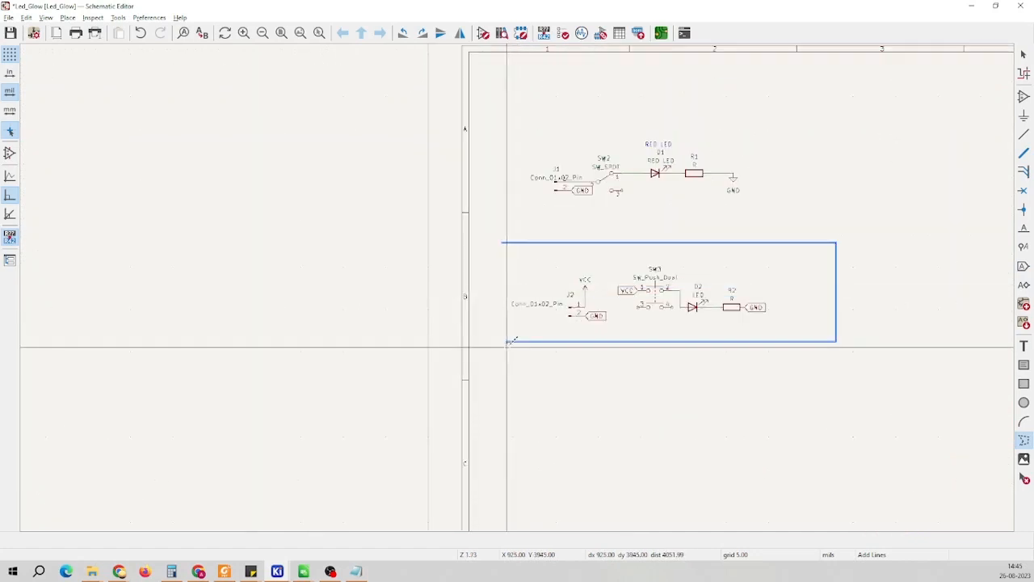
{"action": "scroll", "coordinate": [517, 284], "scroll_direction": "up", "scroll_amount": 3}
{"action": "scroll", "coordinate": [517, 284], "scroll_direction": "down", "scroll_amount": 2}
{"action": "scroll", "coordinate": [517, 284], "scroll_direction": "up", "scroll_amount": 3}
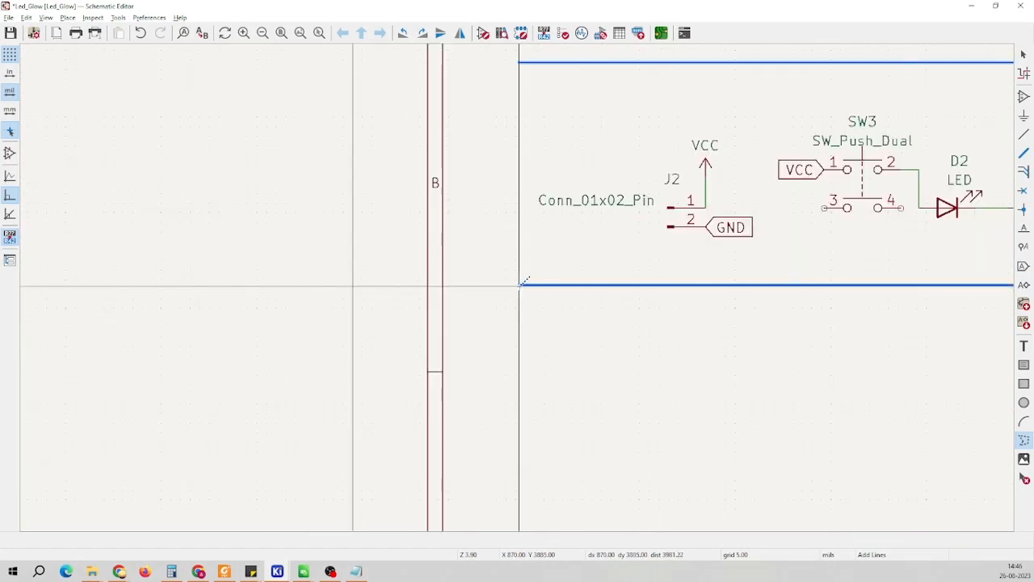
{"action": "left_click", "coordinate": [522, 283]}
{"action": "scroll", "coordinate": [520, 63], "scroll_direction": "up", "scroll_amount": 7}
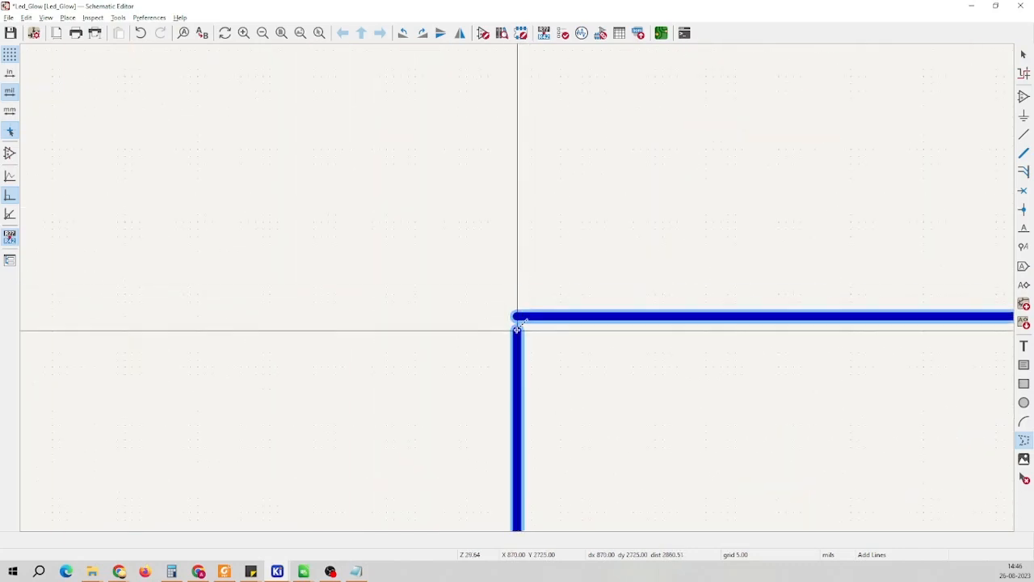
{"action": "left_click", "coordinate": [517, 316]}
{"action": "scroll", "coordinate": [509, 275], "scroll_direction": "down", "scroll_amount": 6}
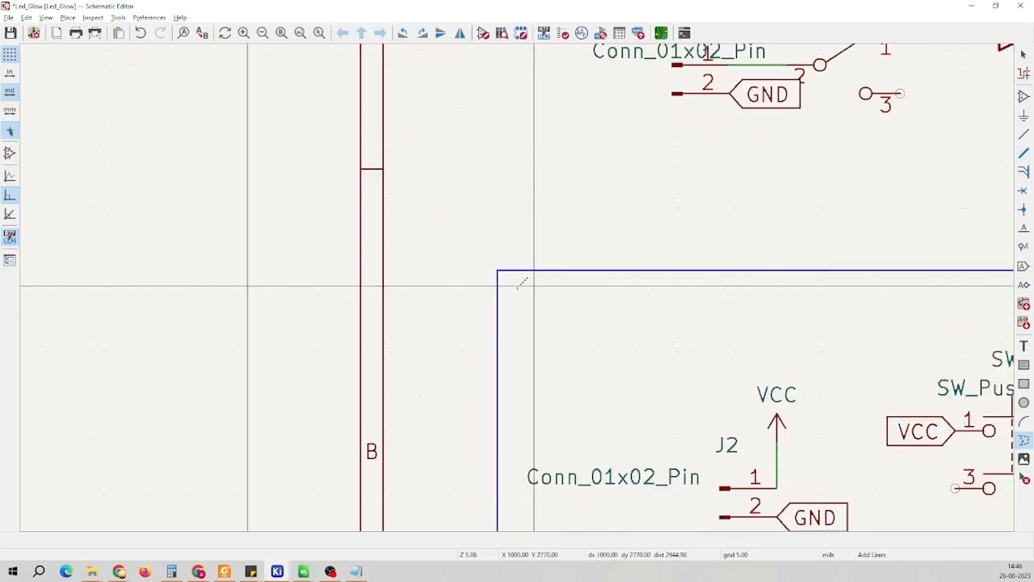
Draw a second closed frame of connected graphic lines around the J1–SW2–D1–R1 circuit, its left edge aligned with the lower frame
{"action": "scroll", "coordinate": [521, 282], "scroll_direction": "down", "scroll_amount": 3}
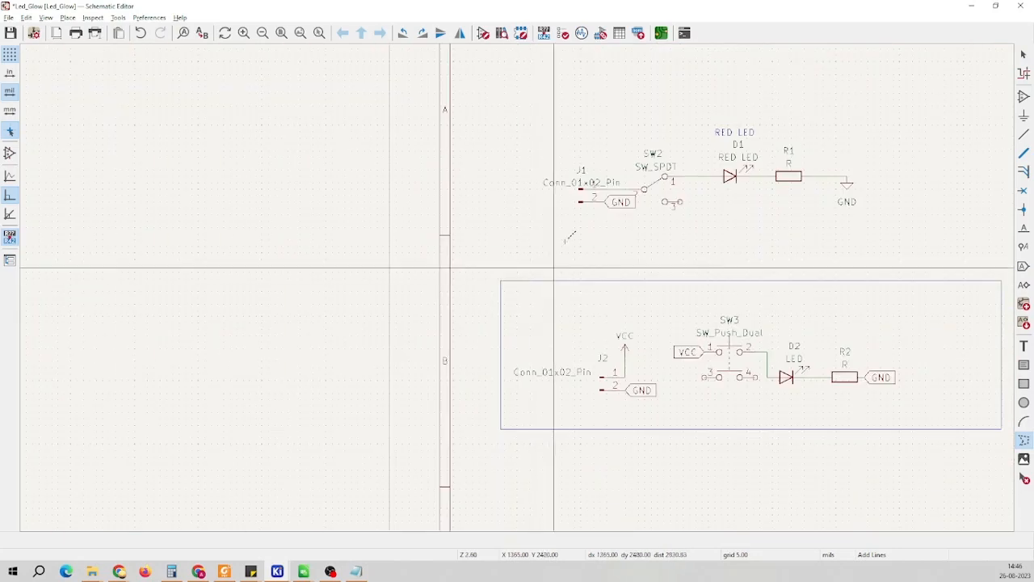
{"action": "left_click", "coordinate": [501, 260]}
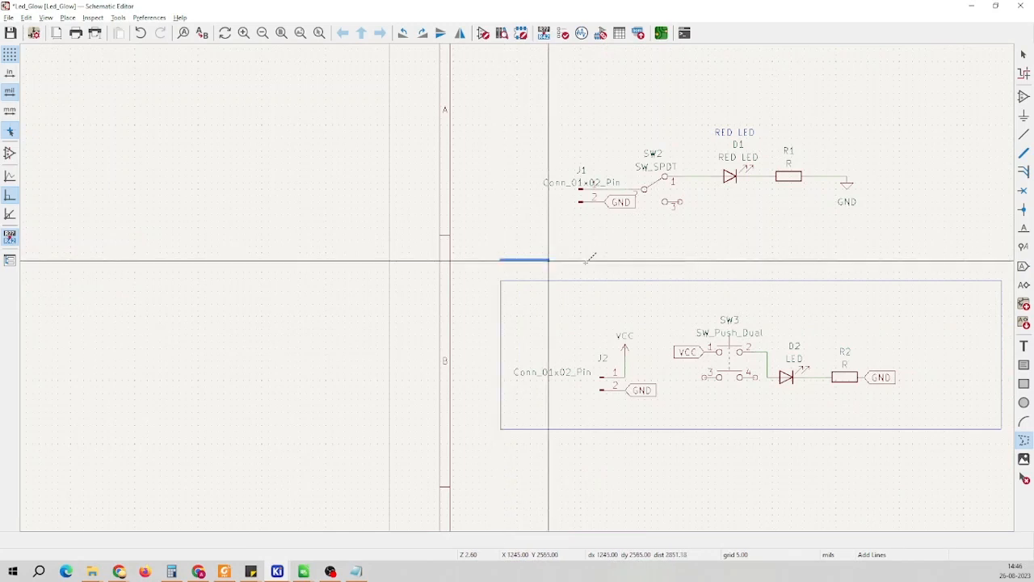
{"action": "left_click", "coordinate": [906, 259]}
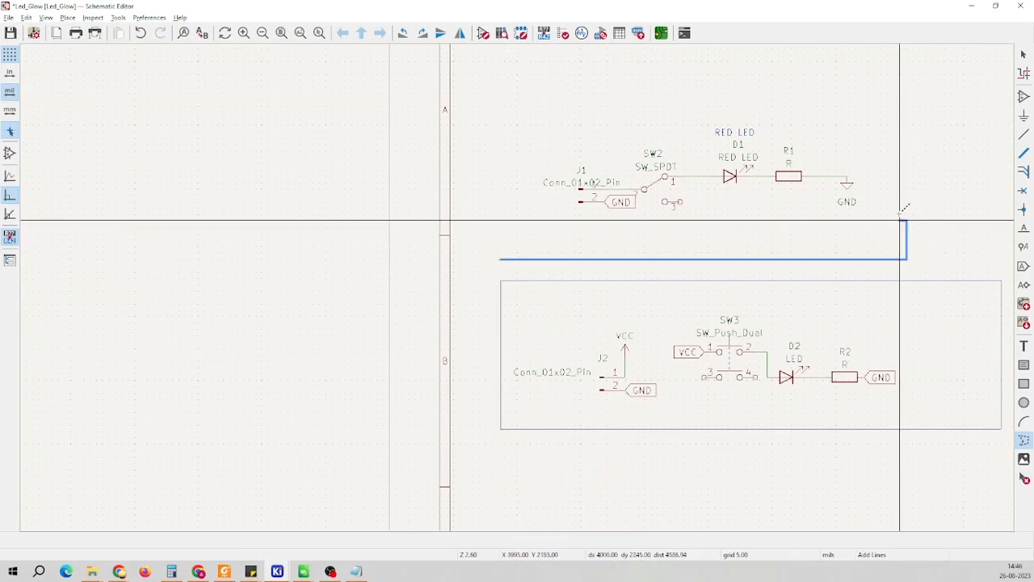
{"action": "left_click", "coordinate": [891, 111]}
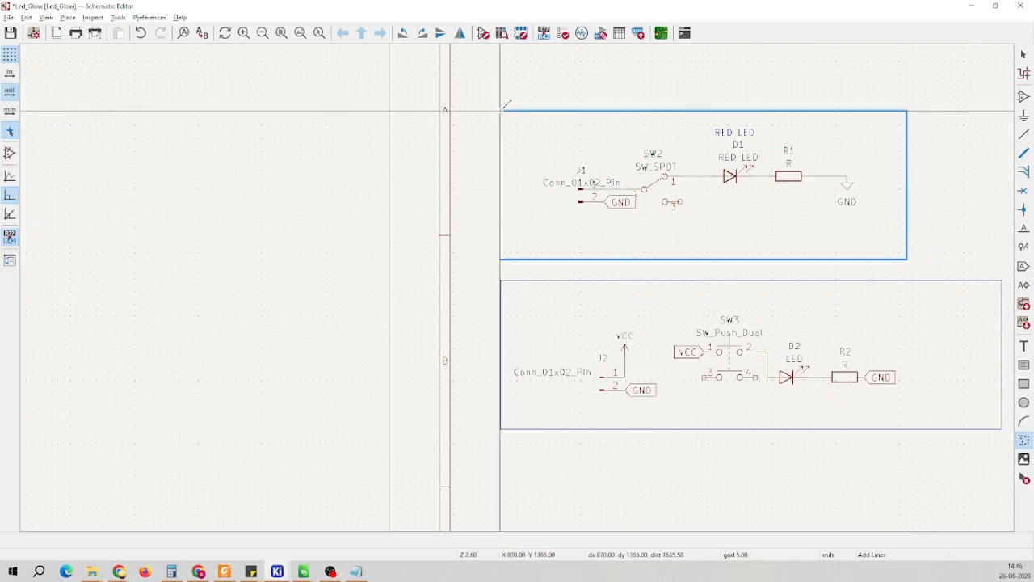
{"action": "scroll", "coordinate": [501, 267], "scroll_direction": "up", "scroll_amount": 5}
{"action": "scroll", "coordinate": [517, 289], "scroll_direction": "up", "scroll_amount": 2}
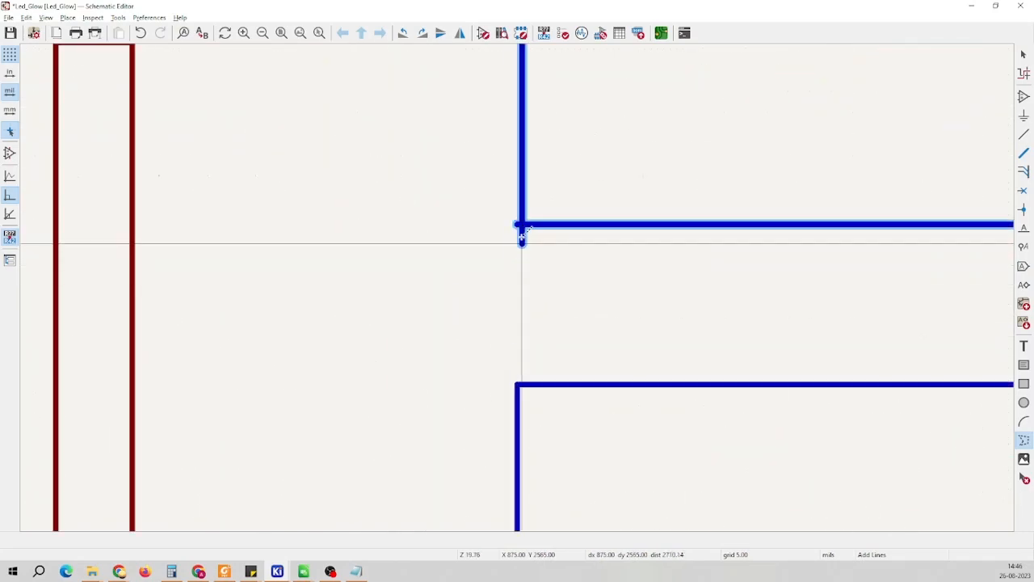
{"action": "double_click", "coordinate": [517, 224]}
{"action": "scroll", "coordinate": [540, 339], "scroll_direction": "down", "scroll_amount": 4}
{"action": "scroll", "coordinate": [518, 286], "scroll_direction": "down", "scroll_amount": 3}
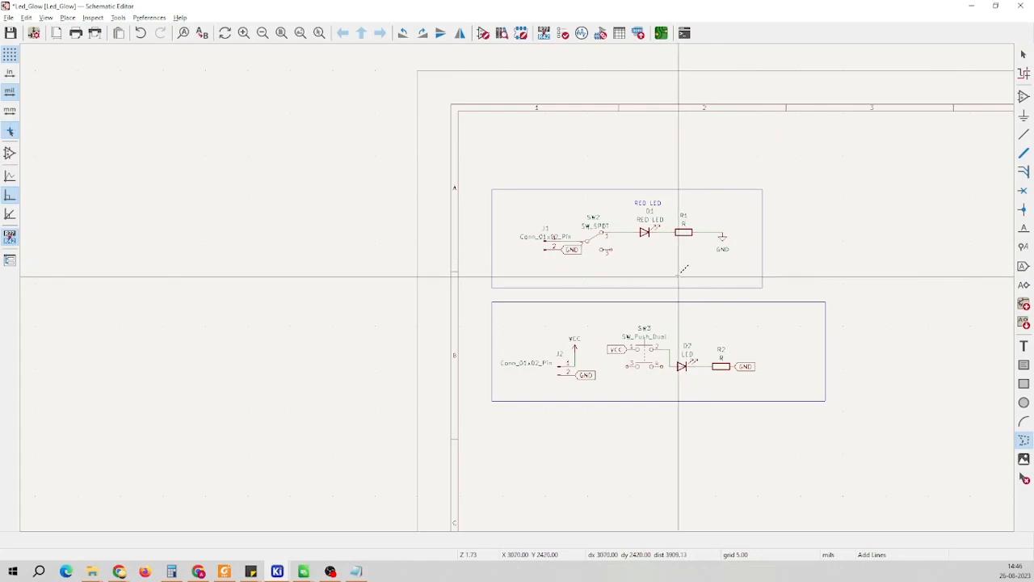
{"action": "key", "text": "Escape"}
Move both framed circuits together horizontally, farther inward from the sheet's left border
{"action": "left_click_drag", "start_coordinate": [471, 182], "coordinate": [857, 404]}
{"action": "key", "text": "m"}
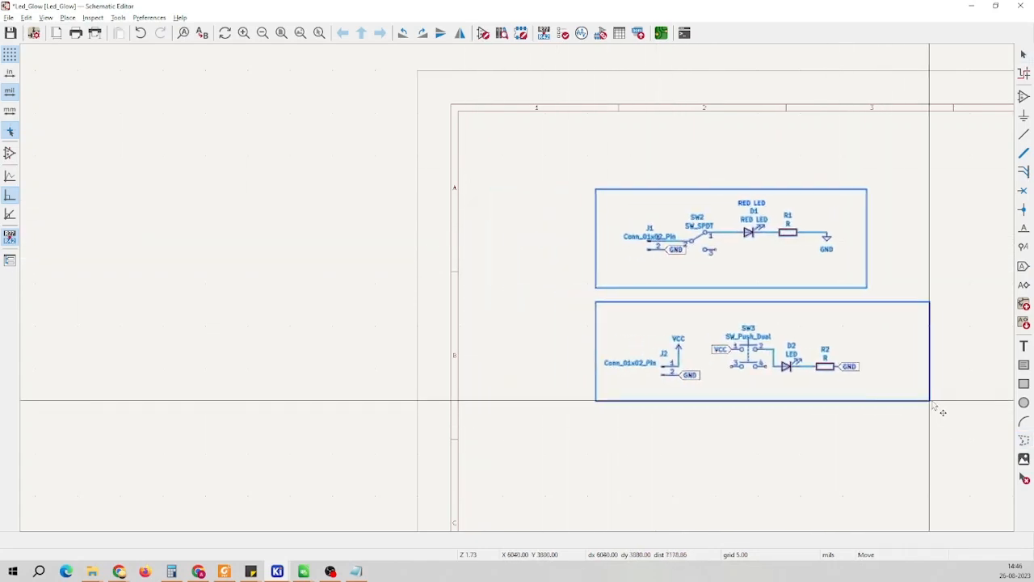
{"action": "left_click", "coordinate": [933, 408]}
{"action": "scroll", "coordinate": [570, 307], "scroll_direction": "down", "scroll_amount": 5}
{"action": "scroll", "coordinate": [457, 213], "scroll_direction": "up", "scroll_amount": 3}
{"action": "scroll", "coordinate": [456, 211], "scroll_direction": "up", "scroll_amount": 2}
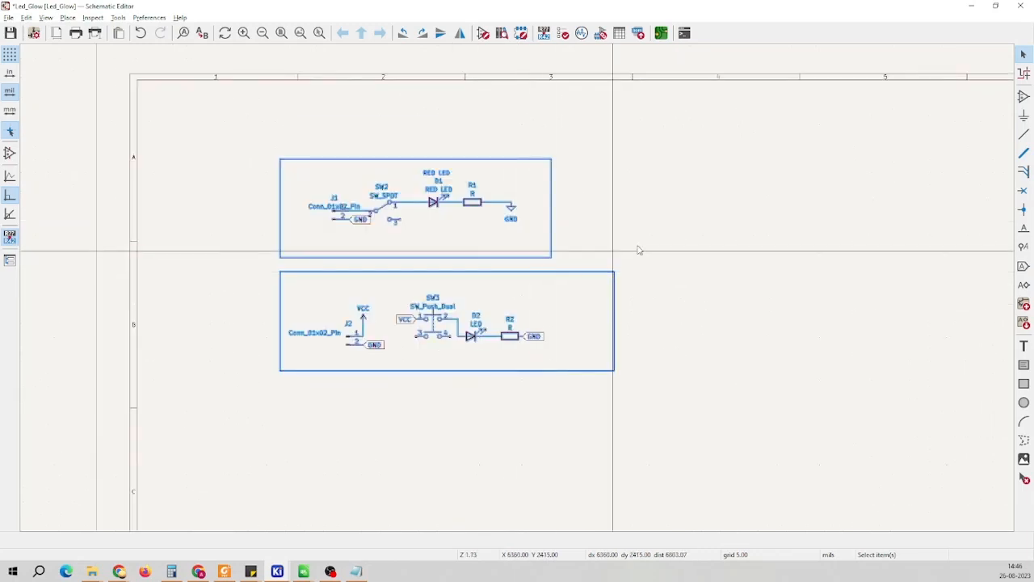
{"action": "left_click", "coordinate": [637, 246]}
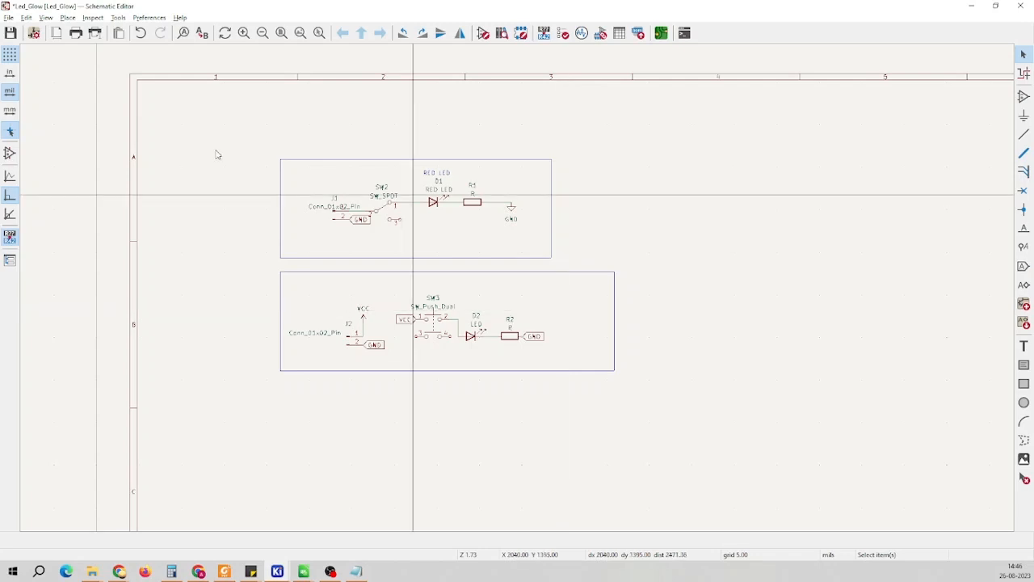
Run the electrical rules check on the schematic, with its dialog placed clear of the circuits
{"action": "key", "text": "alt+Tab"}
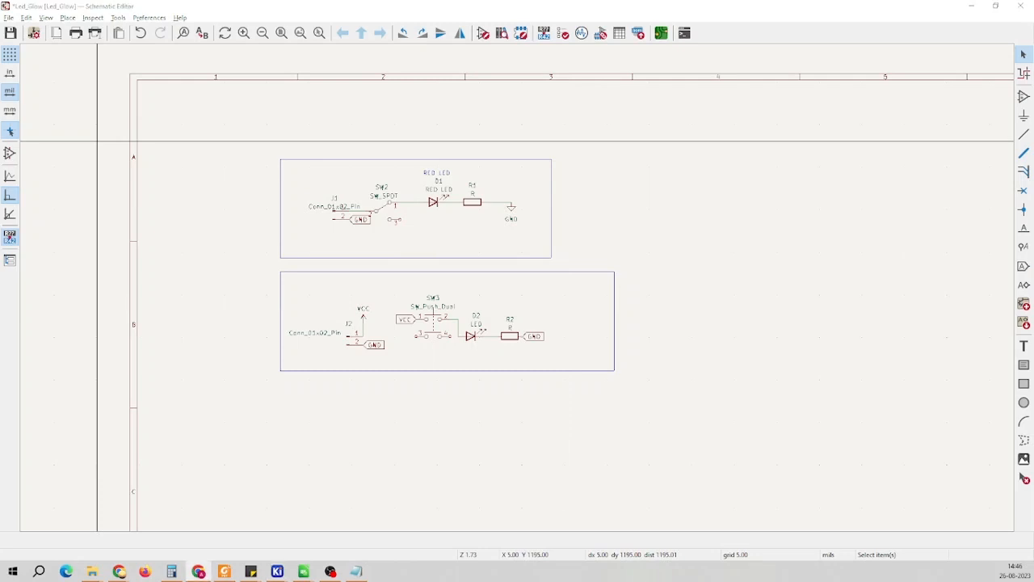
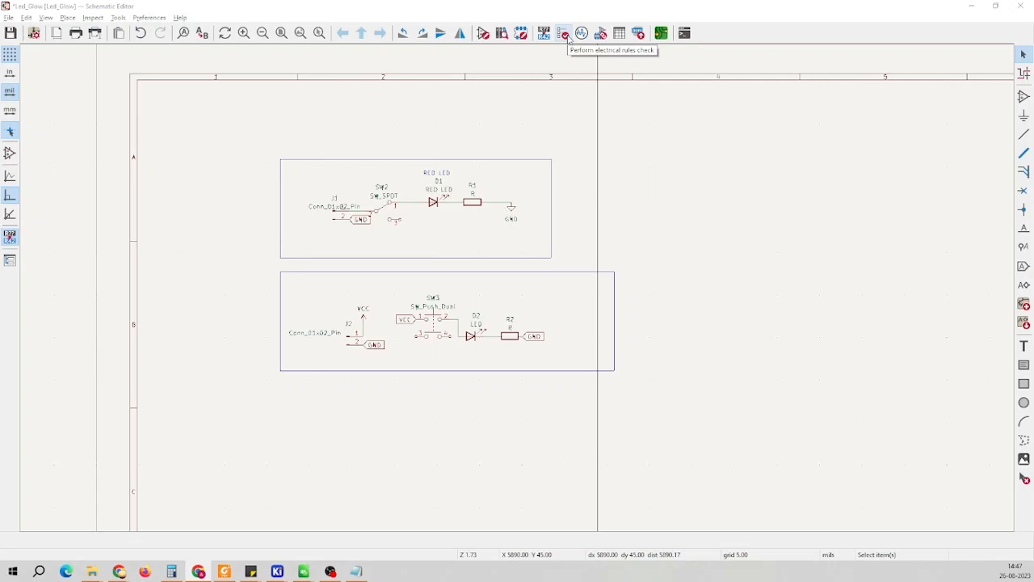
{"action": "left_click", "coordinate": [565, 34]}
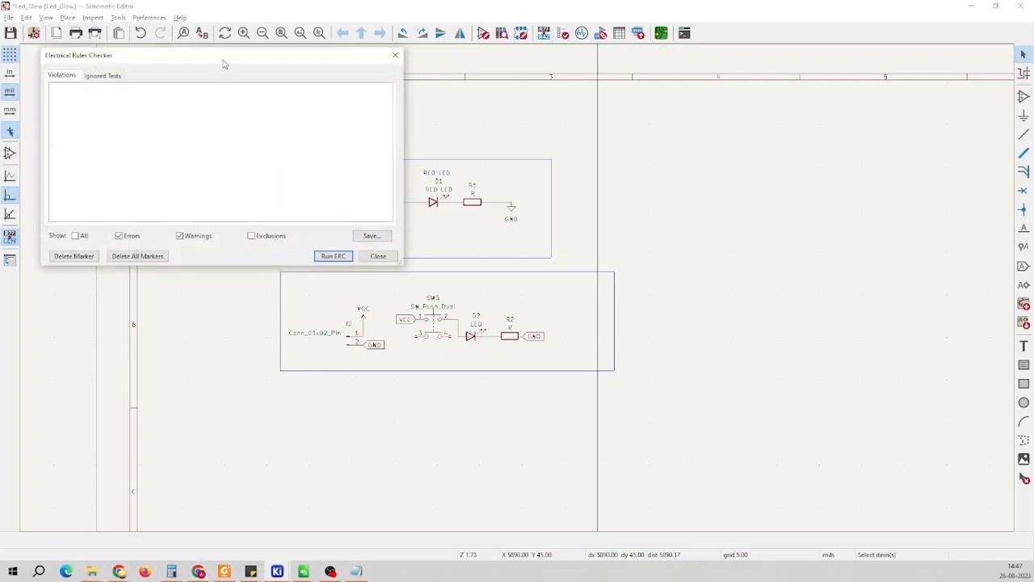
{"action": "left_click_drag", "start_coordinate": [223, 63], "coordinate": [808, 130]}
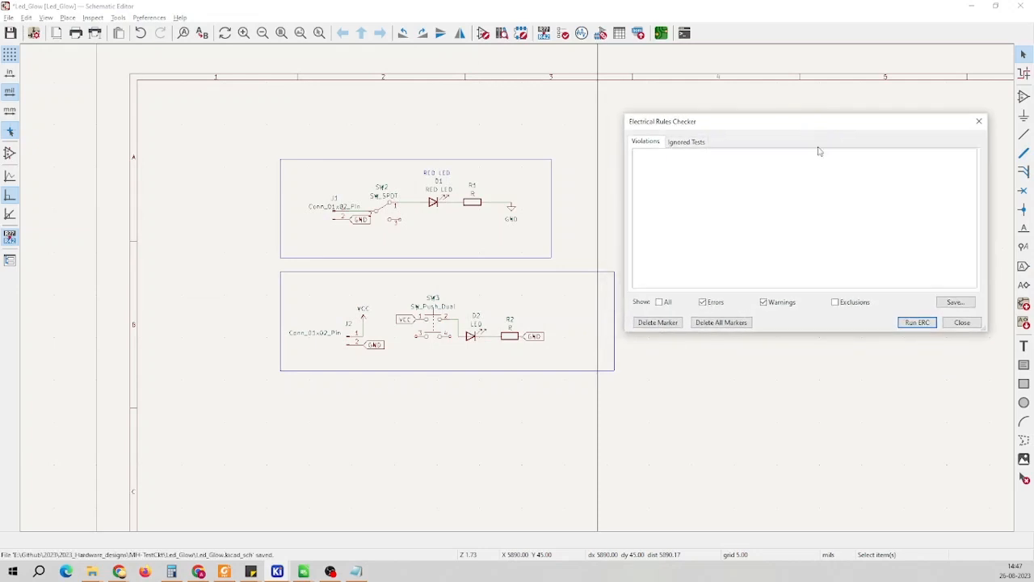
{"action": "left_click", "coordinate": [917, 322]}
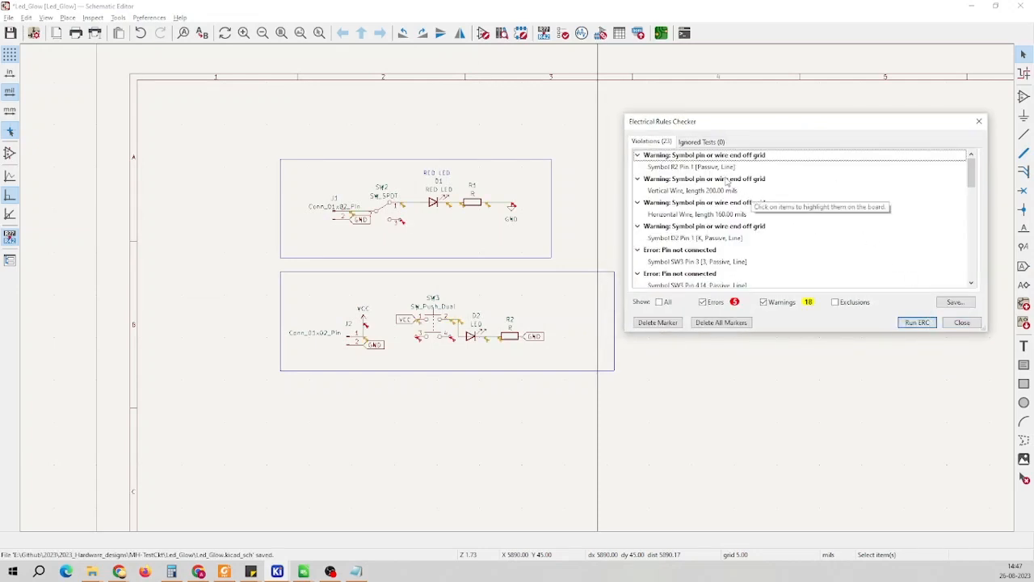
Examine the list of rule violations and the matching markers around SW3, D2, J1 and SW2 on the schematic
{"action": "scroll", "coordinate": [721, 184], "scroll_direction": "down", "scroll_amount": 3}
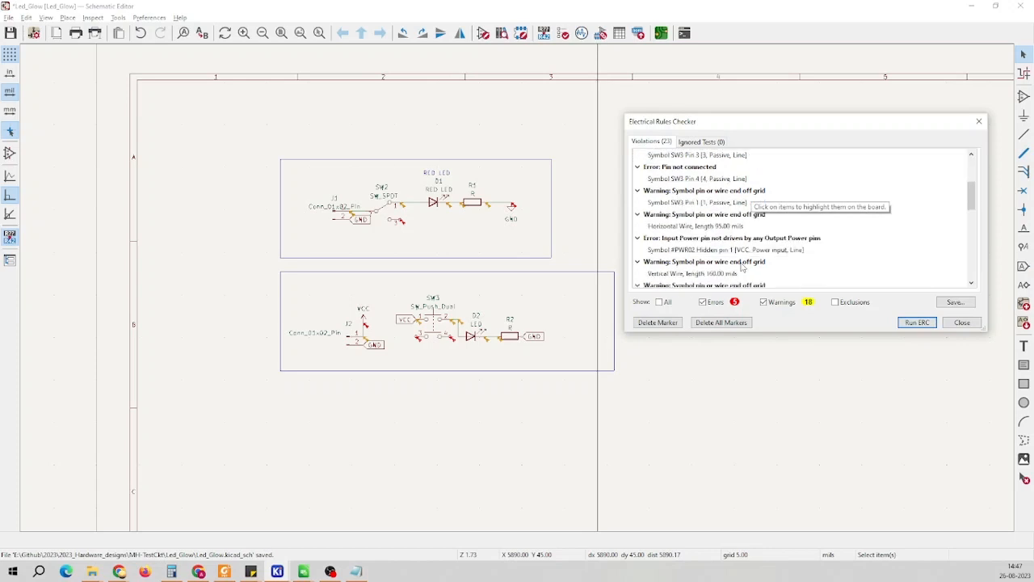
{"action": "scroll", "coordinate": [686, 251], "scroll_direction": "up", "scroll_amount": 3}
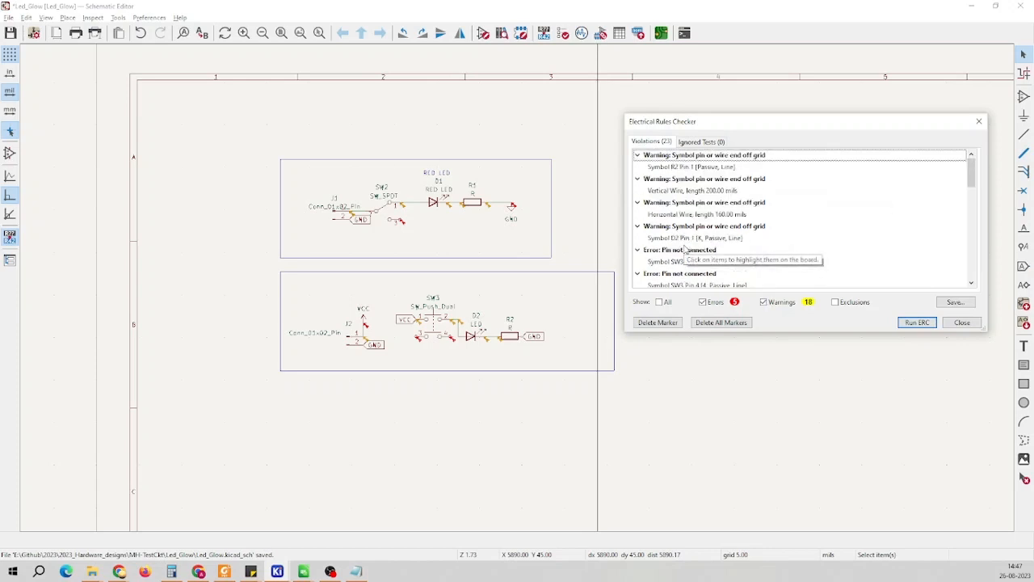
{"action": "scroll", "coordinate": [517, 291], "scroll_direction": "up", "scroll_amount": 5}
{"action": "scroll", "coordinate": [518, 291], "scroll_direction": "down", "scroll_amount": 2}
{"action": "scroll", "coordinate": [519, 292], "scroll_direction": "up", "scroll_amount": 2}
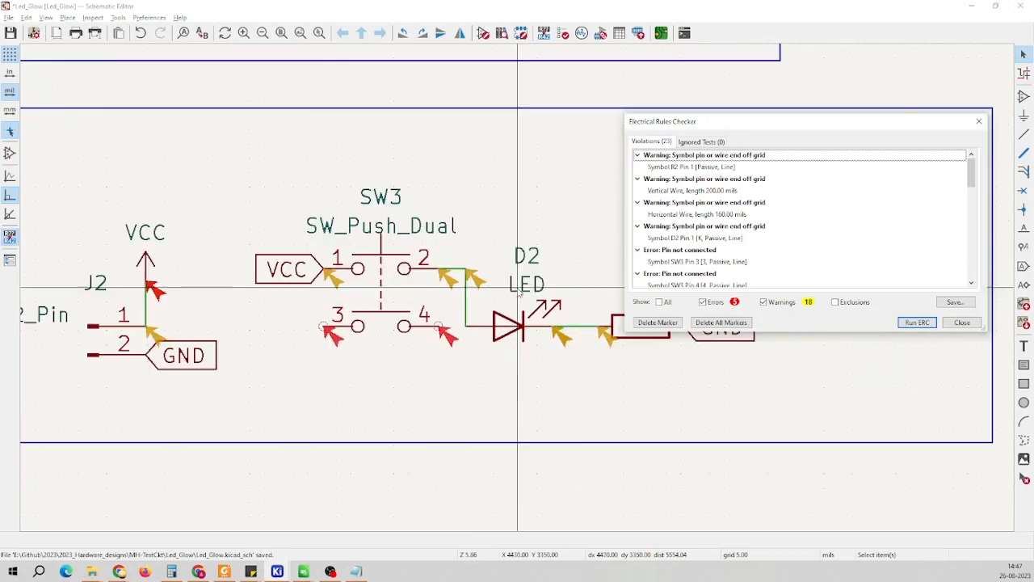
{"action": "scroll", "coordinate": [518, 294], "scroll_direction": "up", "scroll_amount": 3}
{"action": "scroll", "coordinate": [386, 240], "scroll_direction": "down", "scroll_amount": 8}
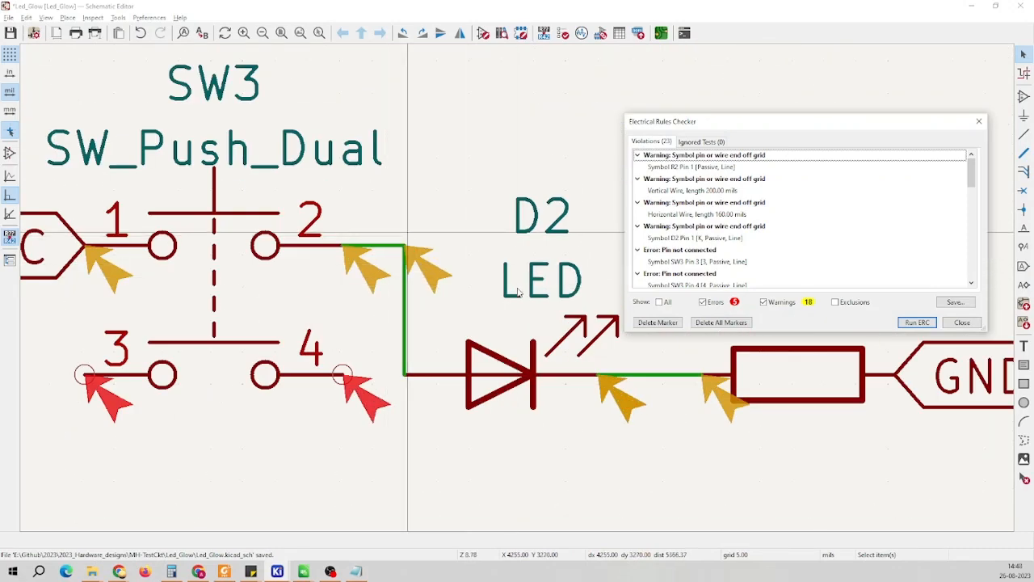
{"action": "scroll", "coordinate": [457, 261], "scroll_direction": "up", "scroll_amount": 3}
{"action": "scroll", "coordinate": [457, 261], "scroll_direction": "up", "scroll_amount": 3}
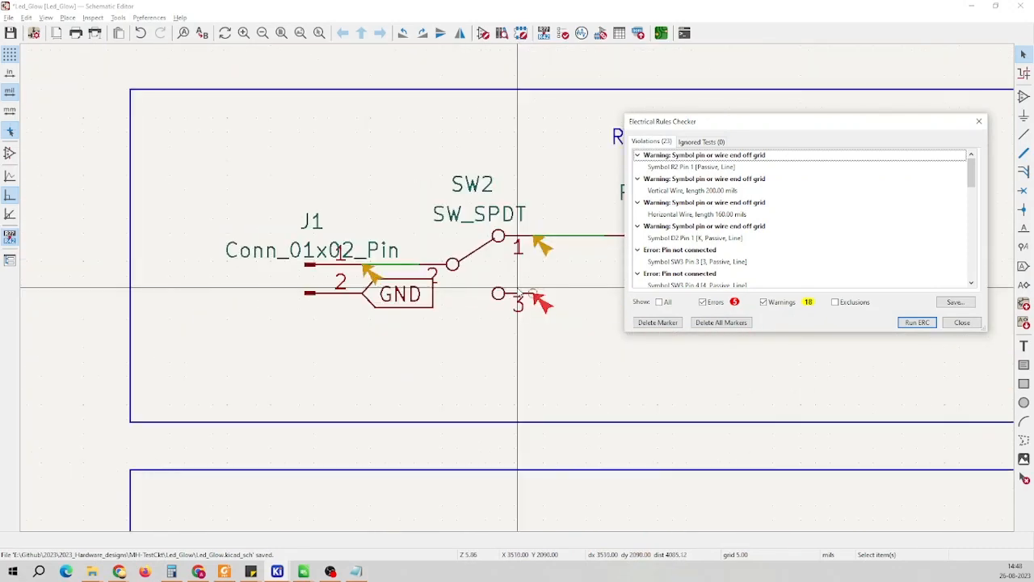
Locate the off-grid warning for R2 pin 1 on the schematic and inspect its marker up close
{"action": "left_click", "coordinate": [691, 167]}
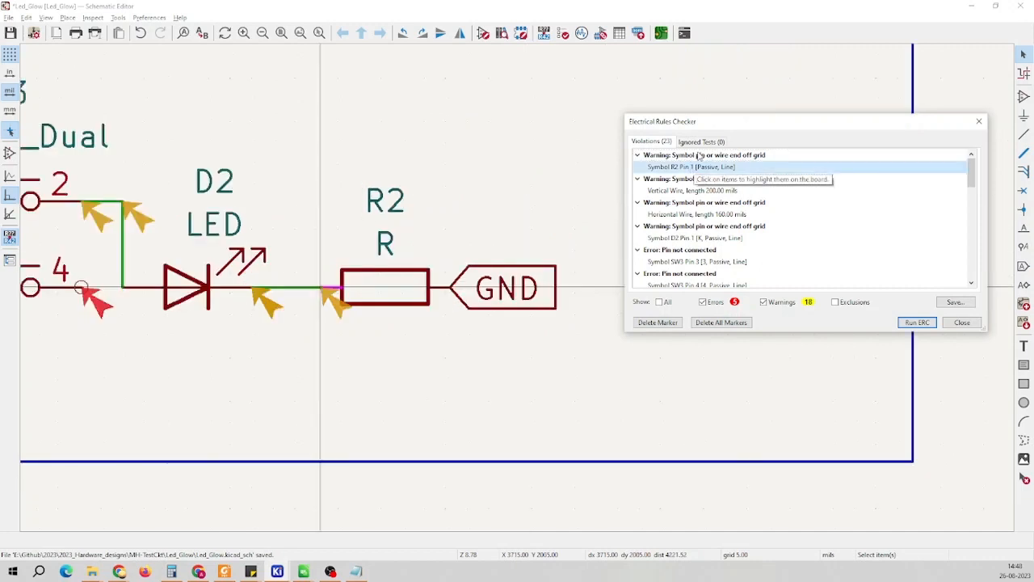
{"action": "scroll", "coordinate": [547, 284], "scroll_direction": "up", "scroll_amount": 5}
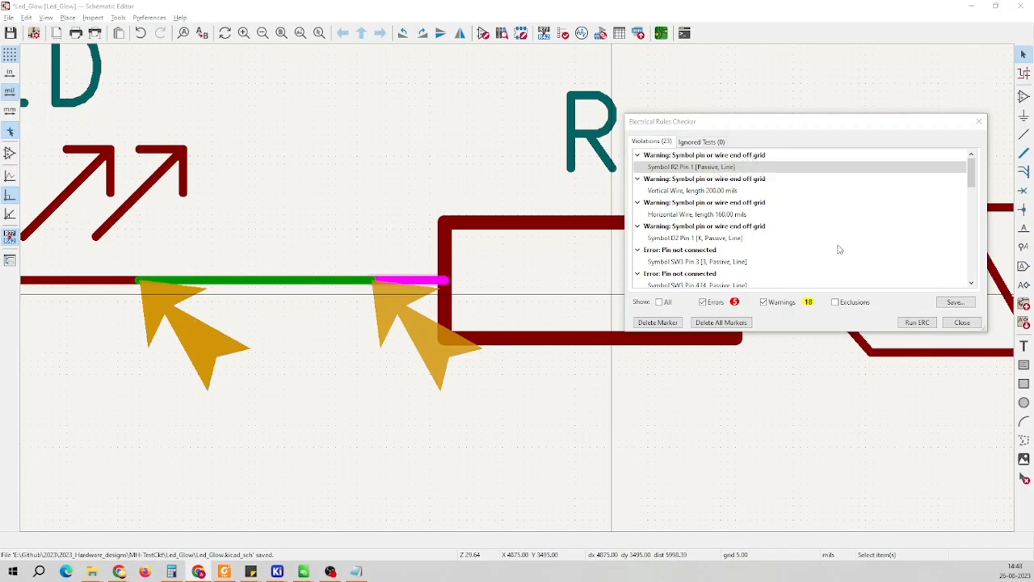
{"action": "scroll", "coordinate": [693, 216], "scroll_direction": "down", "scroll_amount": 1}
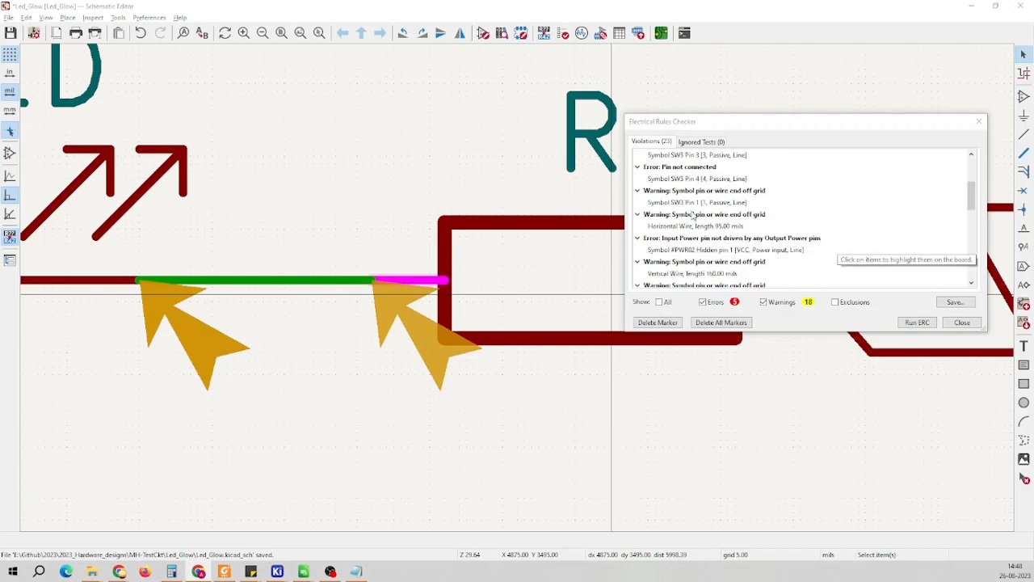
{"action": "scroll", "coordinate": [693, 216], "scroll_direction": "up", "scroll_amount": 1}
Hide warnings from the violations list and inspect the unconnected-pin error at SW3 pin 3, keeping the dialog clear of the circuit
{"action": "left_click", "coordinate": [763, 303]}
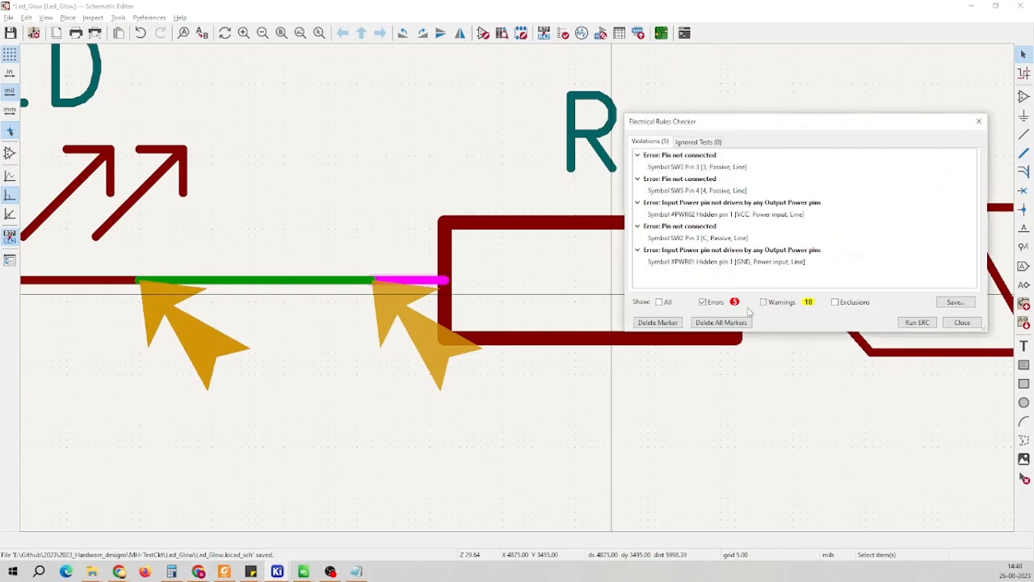
{"action": "left_click", "coordinate": [692, 160]}
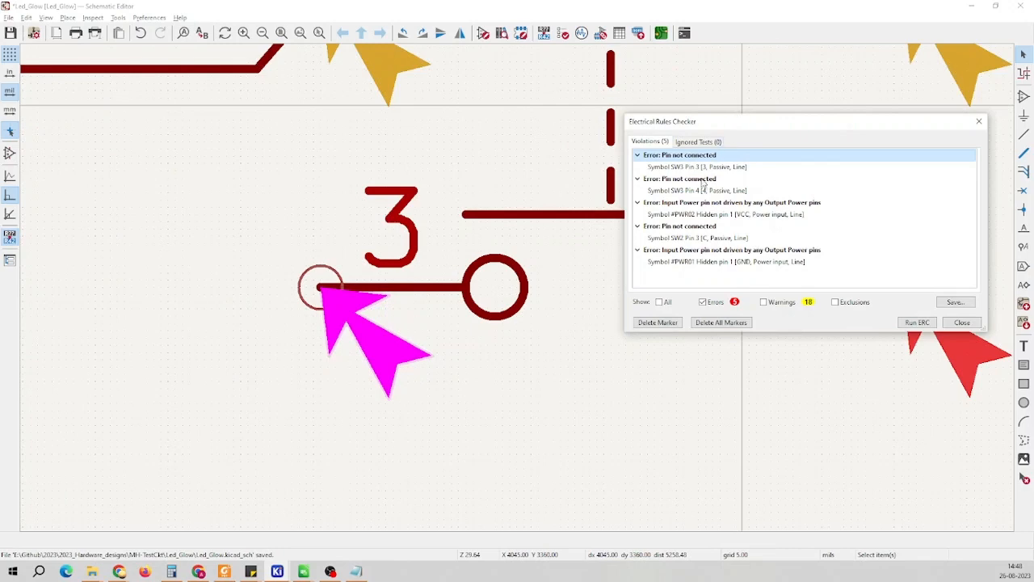
{"action": "scroll", "coordinate": [454, 243], "scroll_direction": "down", "scroll_amount": 3}
{"action": "scroll", "coordinate": [454, 244], "scroll_direction": "up", "scroll_amount": 3}
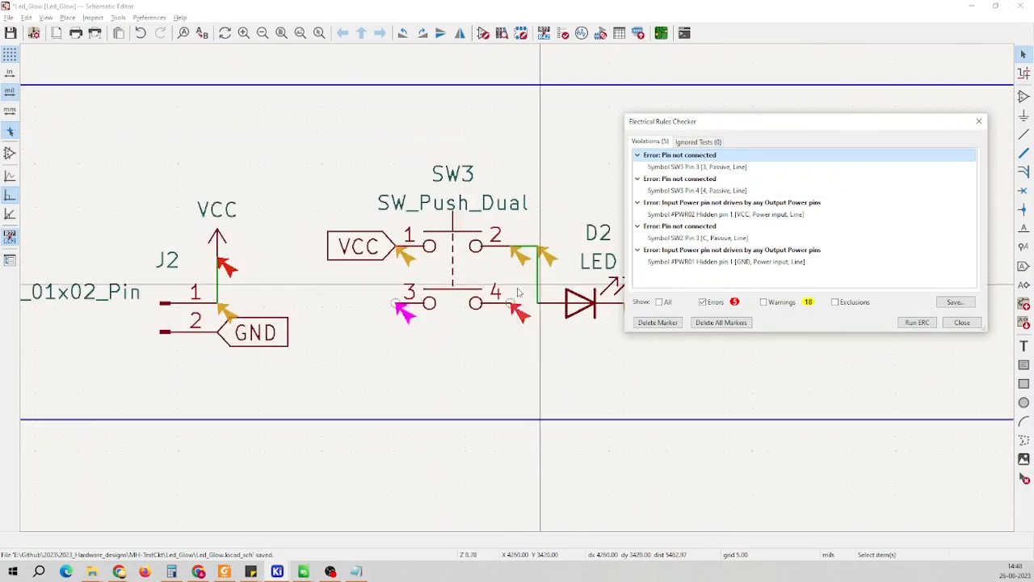
{"action": "scroll", "coordinate": [454, 243], "scroll_direction": "down", "scroll_amount": 3}
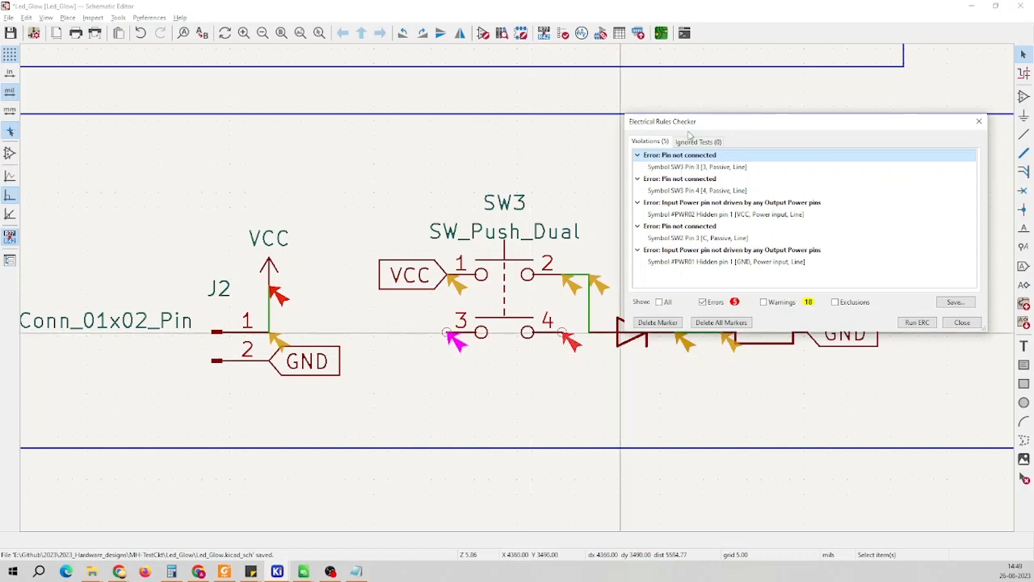
{"action": "left_click_drag", "start_coordinate": [691, 129], "coordinate": [742, 55]}
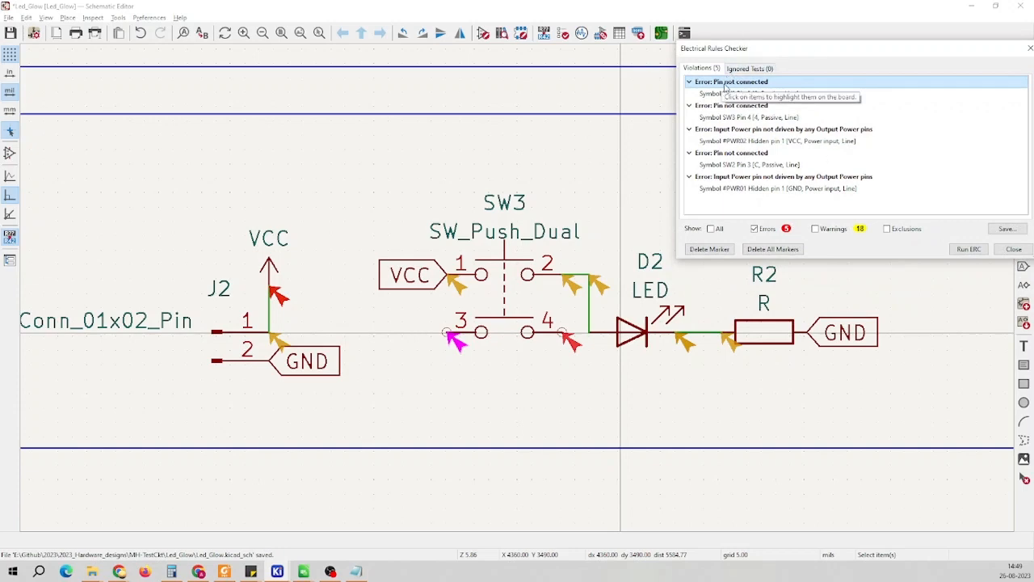
Close the rules checker and place a no-connect flag on the unconnected pin 3 of SW3
{"action": "scroll", "coordinate": [520, 289], "scroll_direction": "up", "scroll_amount": 2}
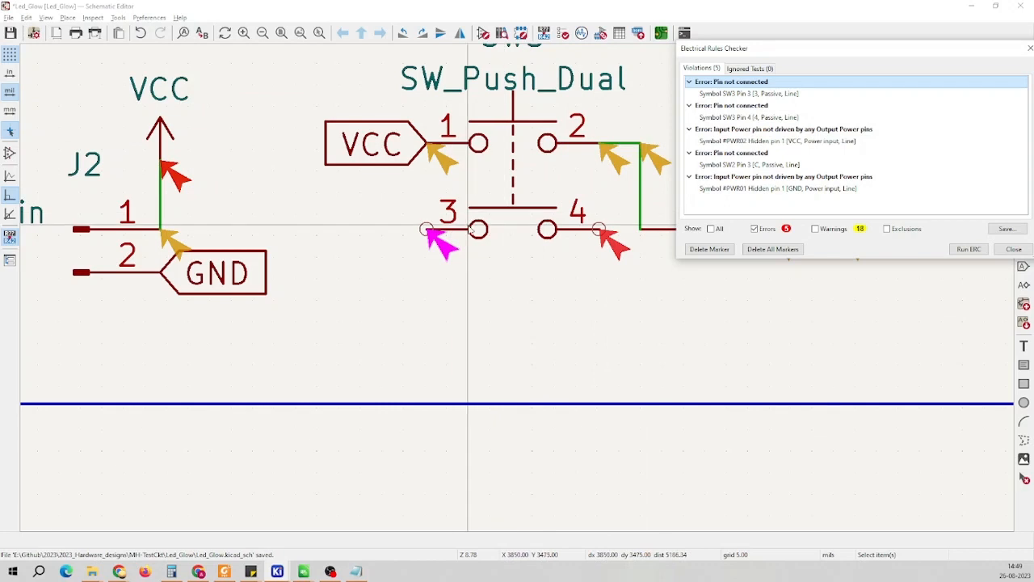
{"action": "left_click", "coordinate": [1013, 249]}
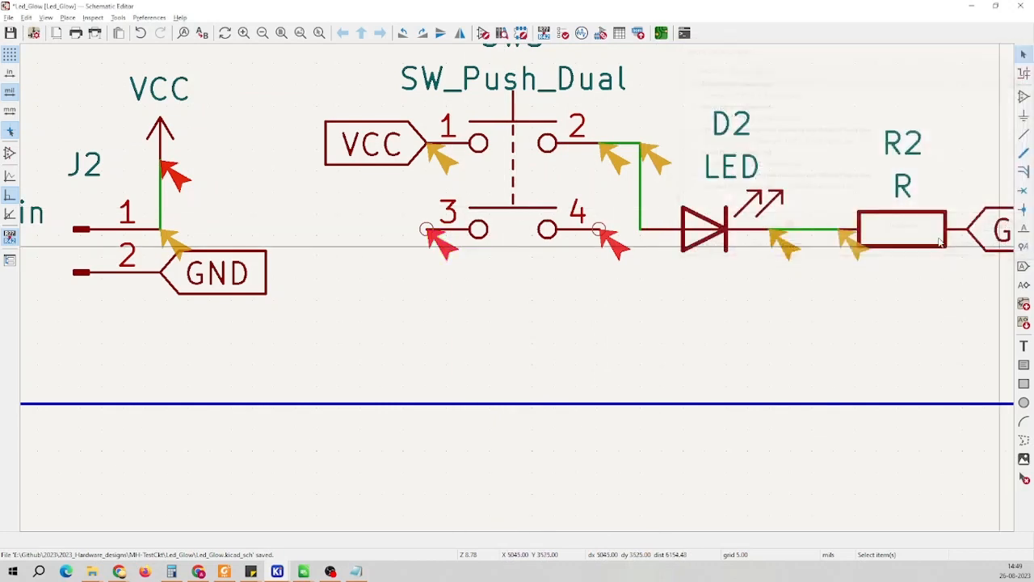
{"action": "scroll", "coordinate": [184, 174], "scroll_direction": "down", "scroll_amount": 5}
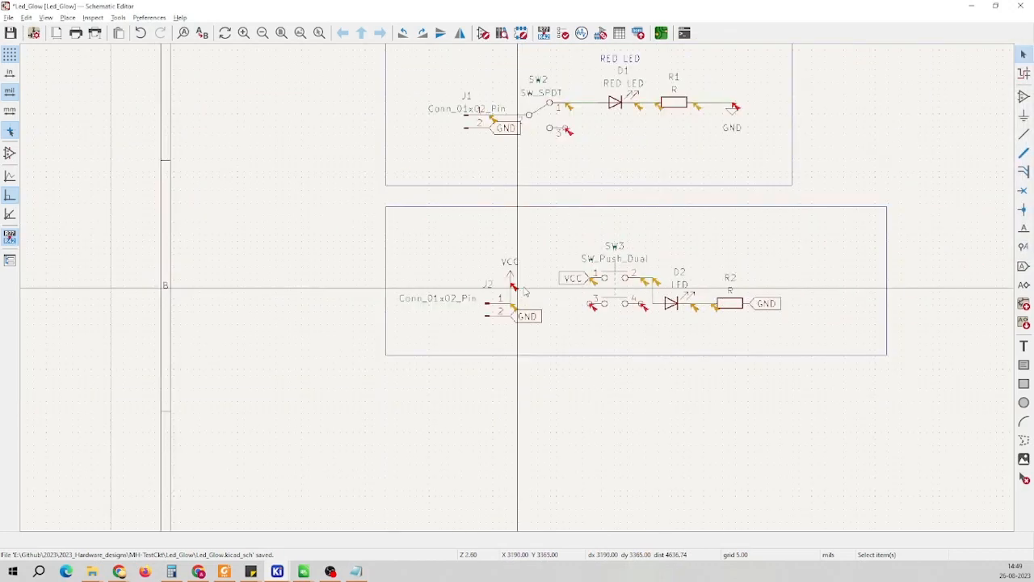
{"action": "left_click", "coordinate": [1024, 192]}
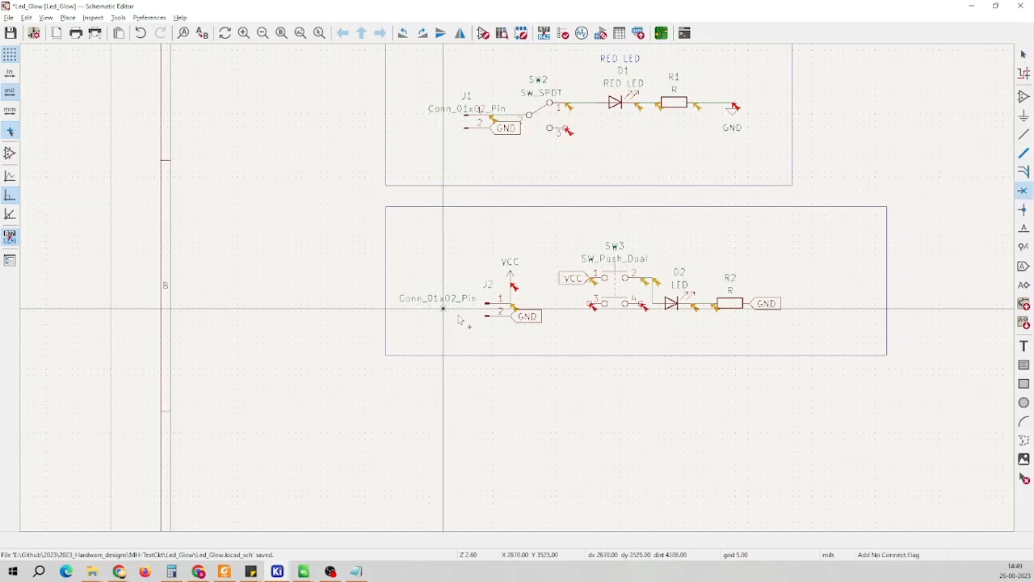
{"action": "scroll", "coordinate": [695, 310], "scroll_direction": "up", "scroll_amount": 3}
{"action": "scroll", "coordinate": [269, 268], "scroll_direction": "up", "scroll_amount": 5}
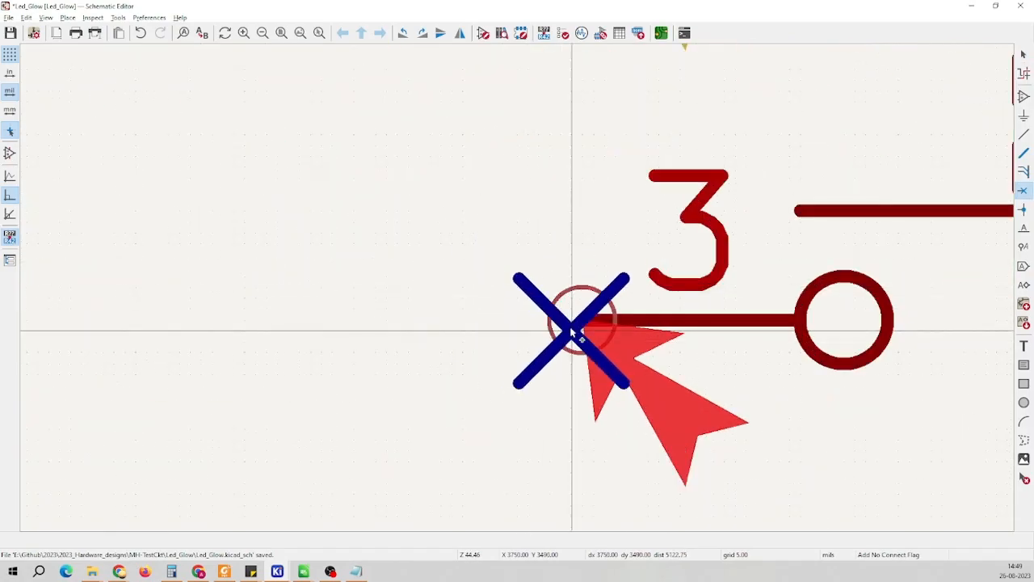
{"action": "left_click", "coordinate": [582, 320]}
Place a no-connect flag on the open end of SW3 pin 4
{"action": "scroll", "coordinate": [565, 307], "scroll_direction": "down", "scroll_amount": 4}
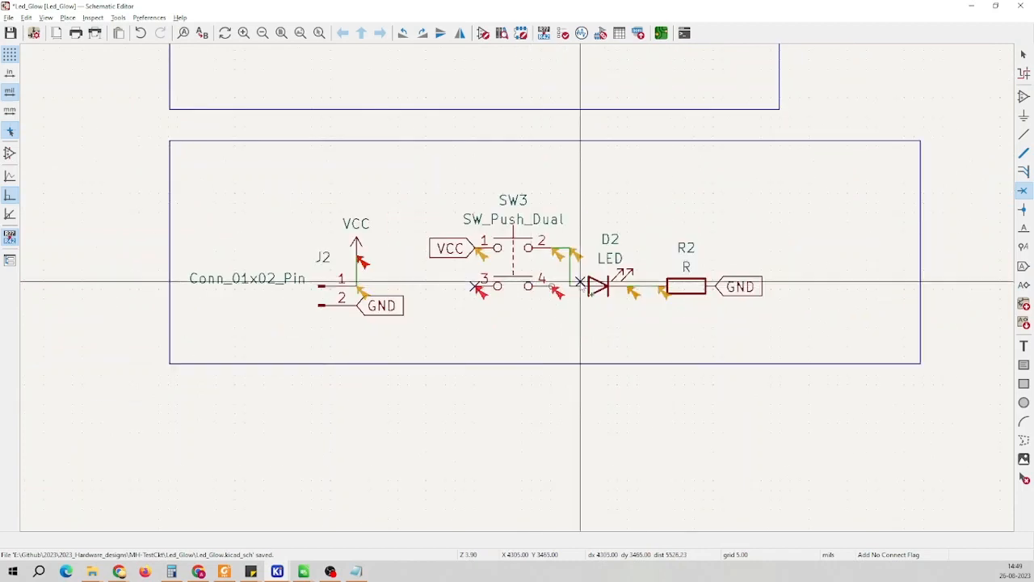
{"action": "scroll", "coordinate": [511, 291], "scroll_direction": "up", "scroll_amount": 3}
{"action": "scroll", "coordinate": [515, 292], "scroll_direction": "up", "scroll_amount": 4}
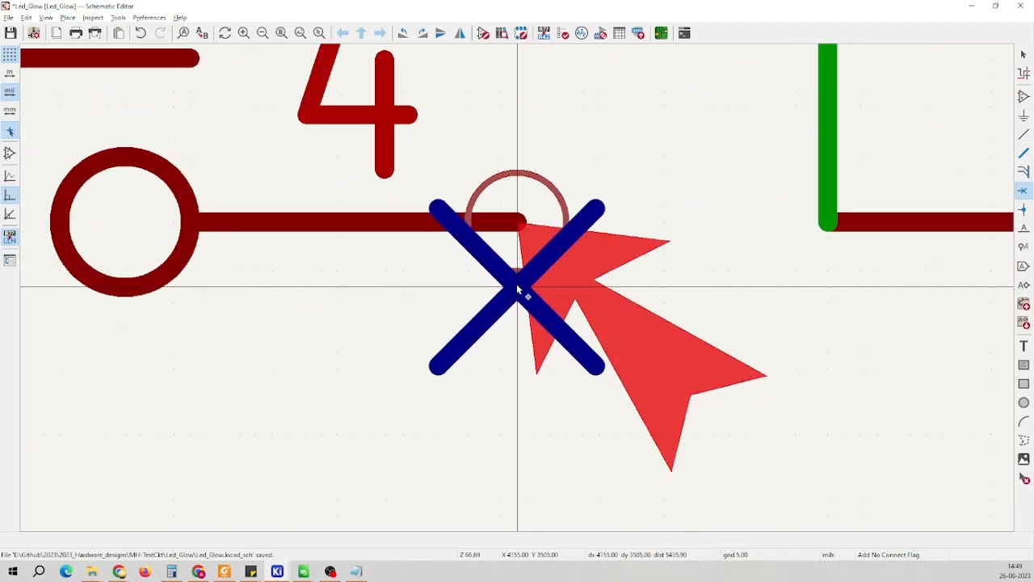
{"action": "left_click", "coordinate": [526, 222]}
Reopen the Electrical Rules Checker and rerun the check with both SW3 pins flagged as unconnected
{"action": "scroll", "coordinate": [566, 253], "scroll_direction": "down", "scroll_amount": 5}
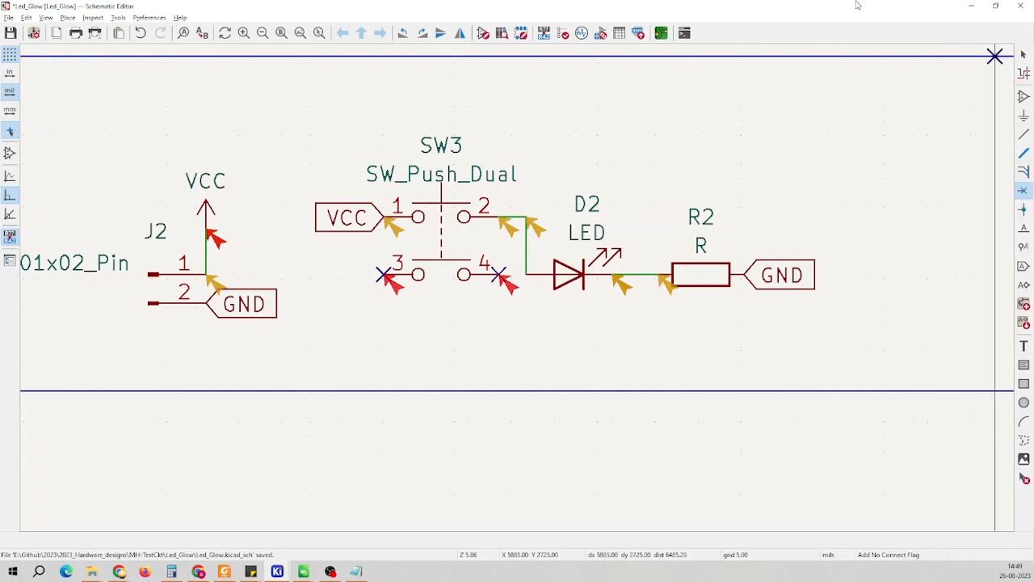
{"action": "left_click", "coordinate": [563, 34]}
{"action": "left_click", "coordinate": [966, 250]}
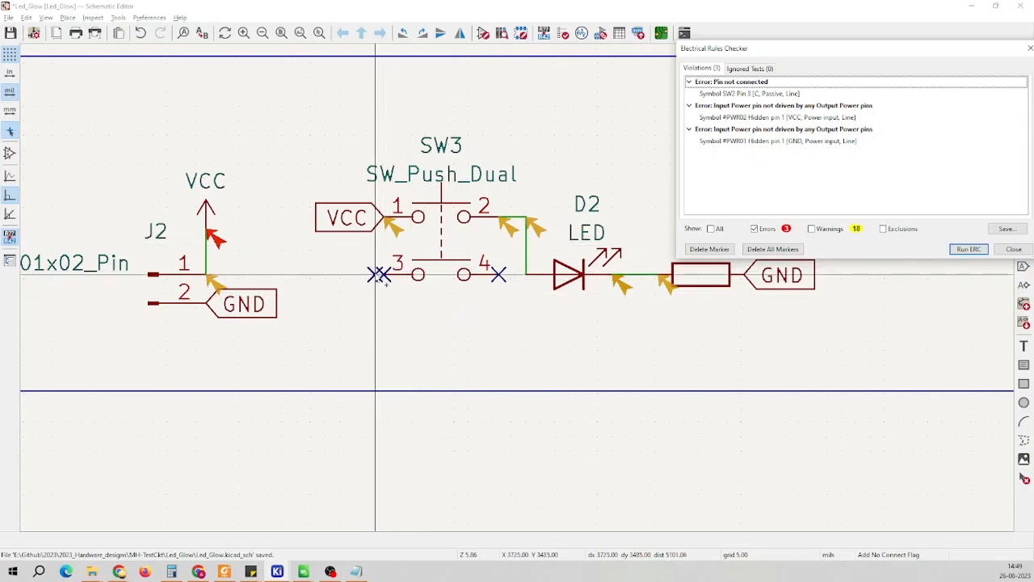
Locate the unconnected-pin error at SW2 pin 3 and place a no-connect flag on that pin
{"action": "scroll", "coordinate": [380, 277], "scroll_direction": "up", "scroll_amount": 4}
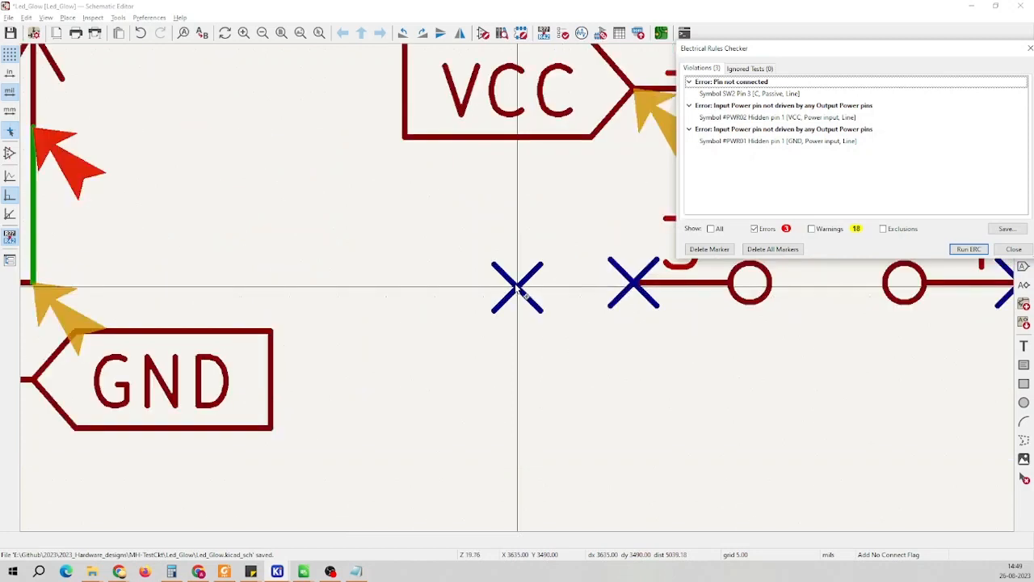
{"action": "scroll", "coordinate": [517, 289], "scroll_direction": "down", "scroll_amount": 2}
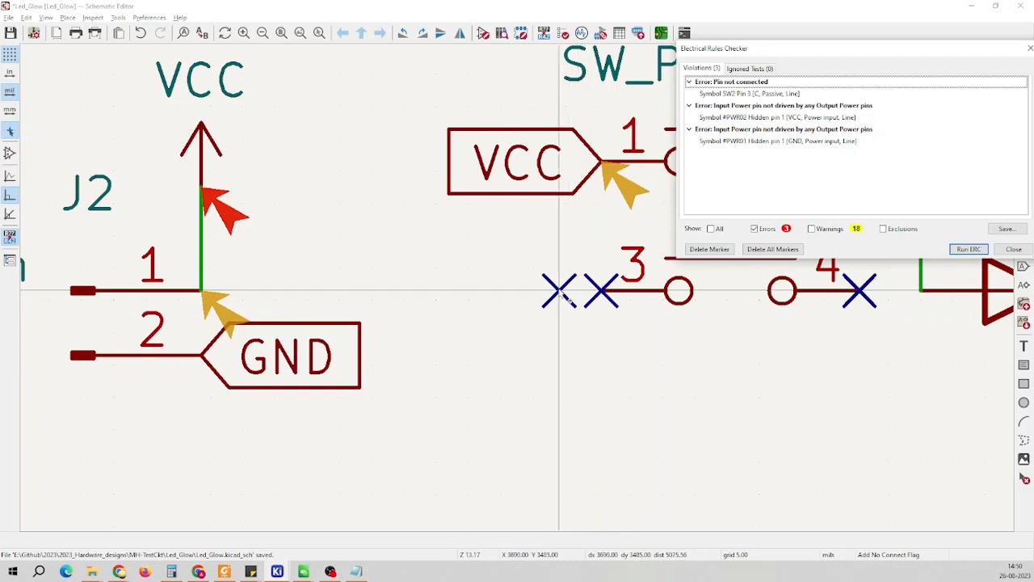
{"action": "left_click", "coordinate": [751, 95]}
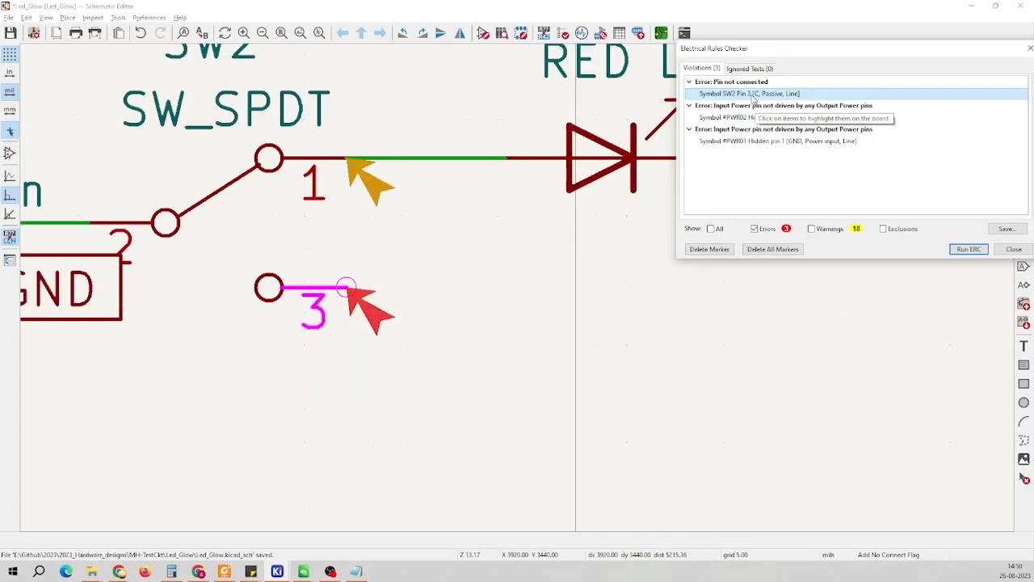
{"action": "scroll", "coordinate": [517, 286], "scroll_direction": "down", "scroll_amount": 4}
{"action": "scroll", "coordinate": [477, 291], "scroll_direction": "up", "scroll_amount": 5}
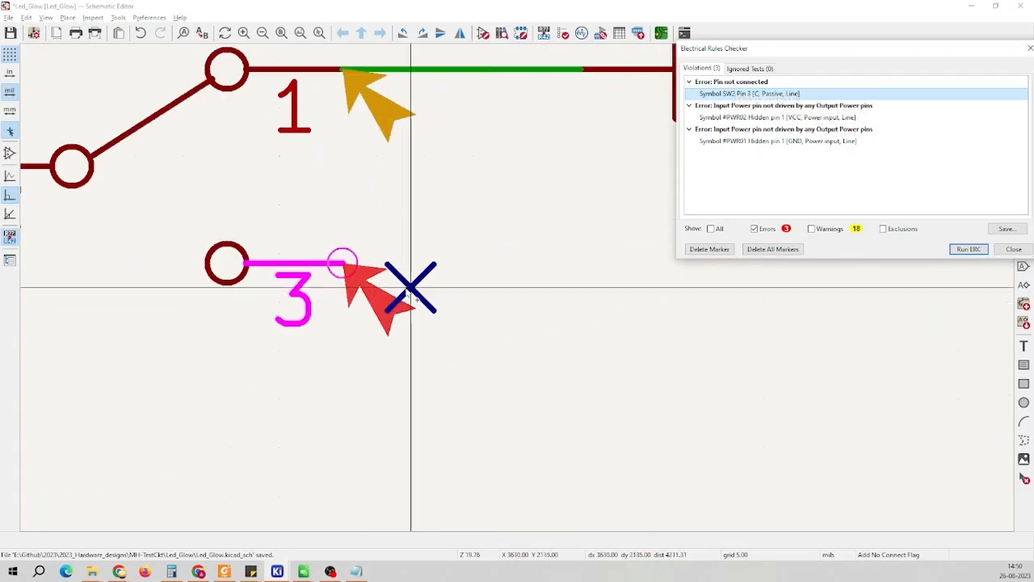
{"action": "scroll", "coordinate": [408, 283], "scroll_direction": "up", "scroll_amount": 5}
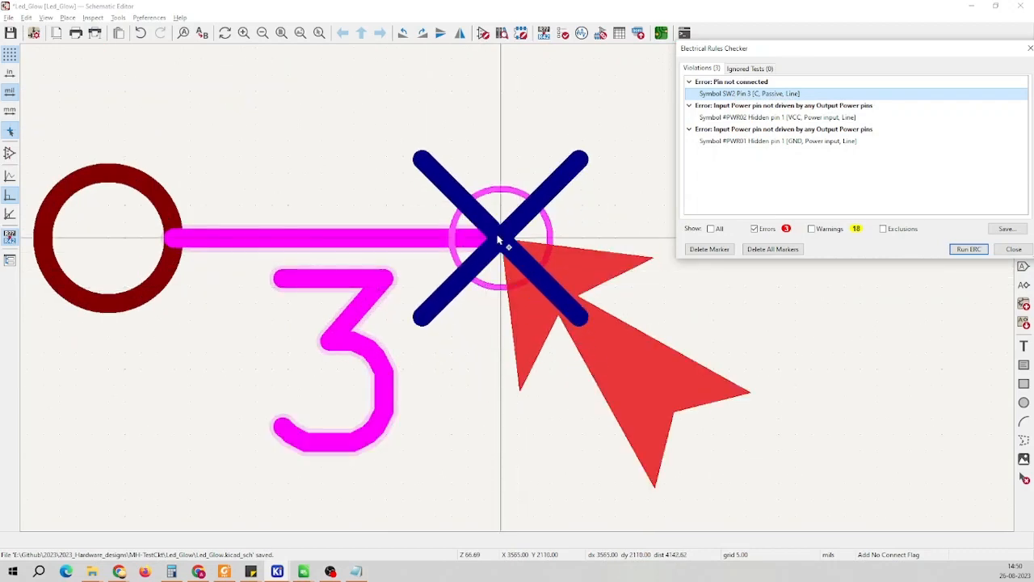
{"action": "left_click", "coordinate": [500, 239]}
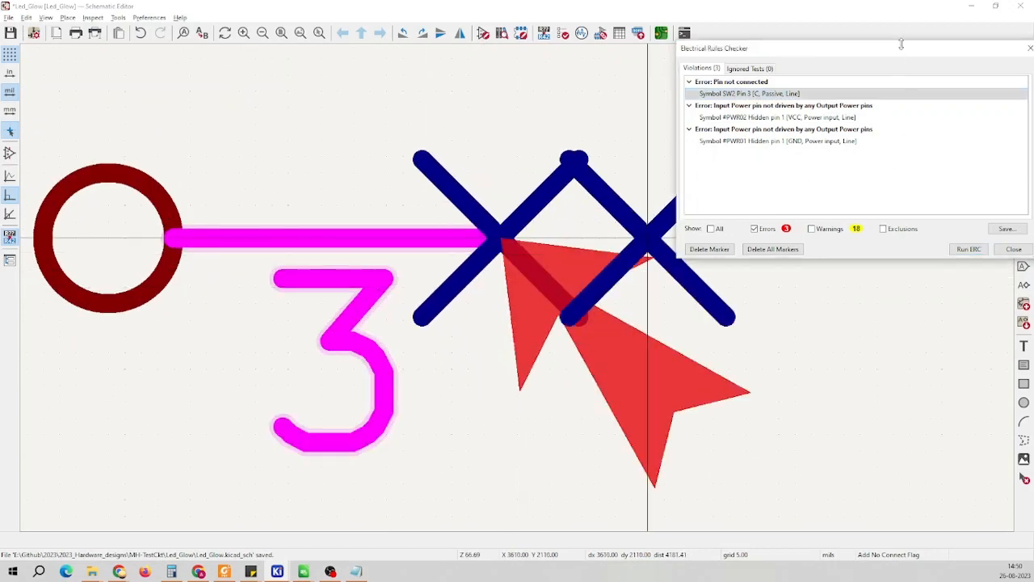
Rerun the electrical rules check and move its dialog clear of the flag on SW2 pin 3
{"action": "left_click_drag", "start_coordinate": [901, 44], "coordinate": [601, 5]}
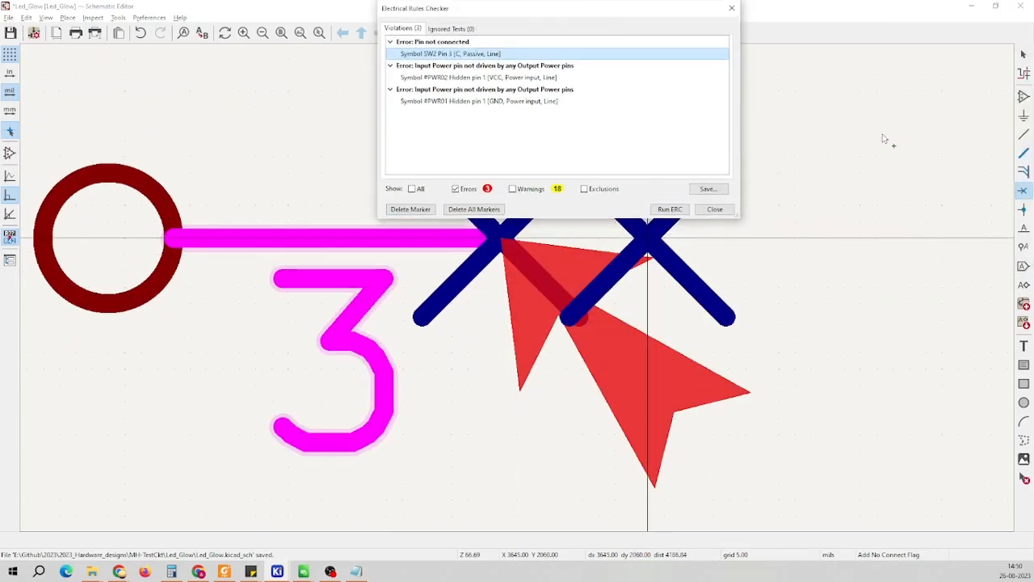
{"action": "left_click", "coordinate": [680, 210]}
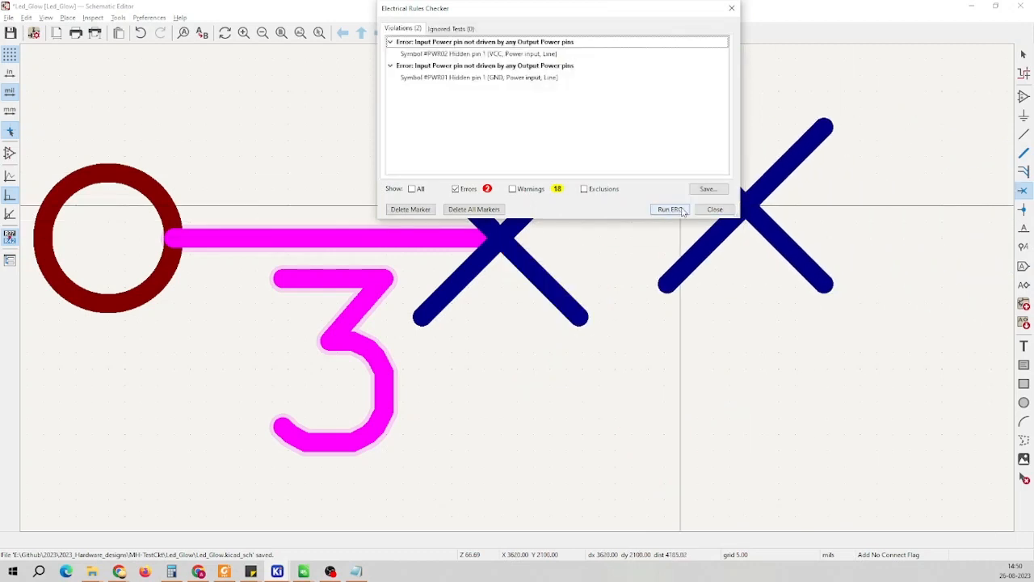
{"action": "left_click_drag", "start_coordinate": [574, 10], "coordinate": [834, 140]}
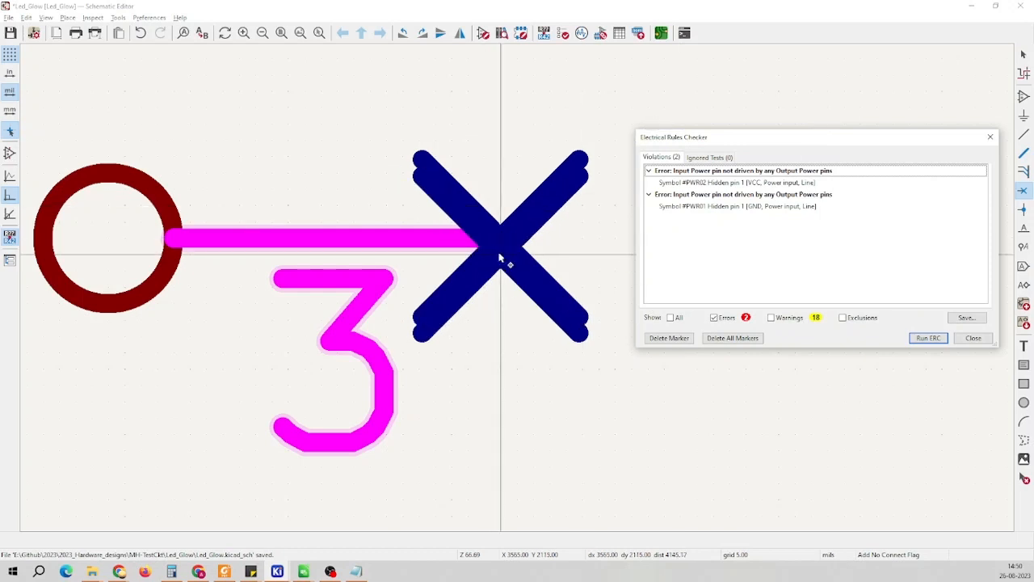
Inspect the undriven power-input error at the VCC symbol beside J2, leaving no-connect placement and reopening the rules checker
{"action": "left_click", "coordinate": [749, 183]}
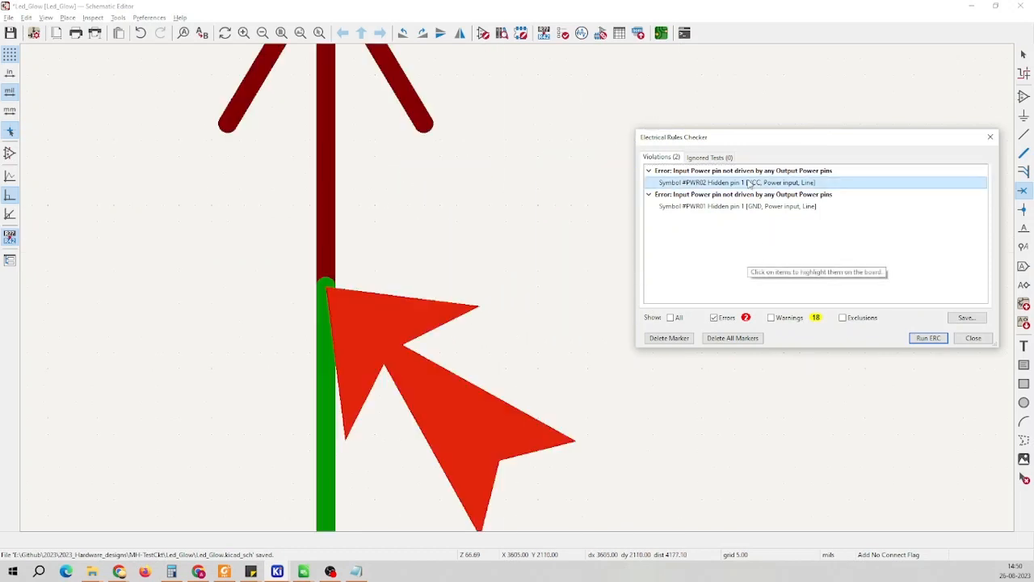
{"action": "scroll", "coordinate": [501, 298], "scroll_direction": "down", "scroll_amount": 5}
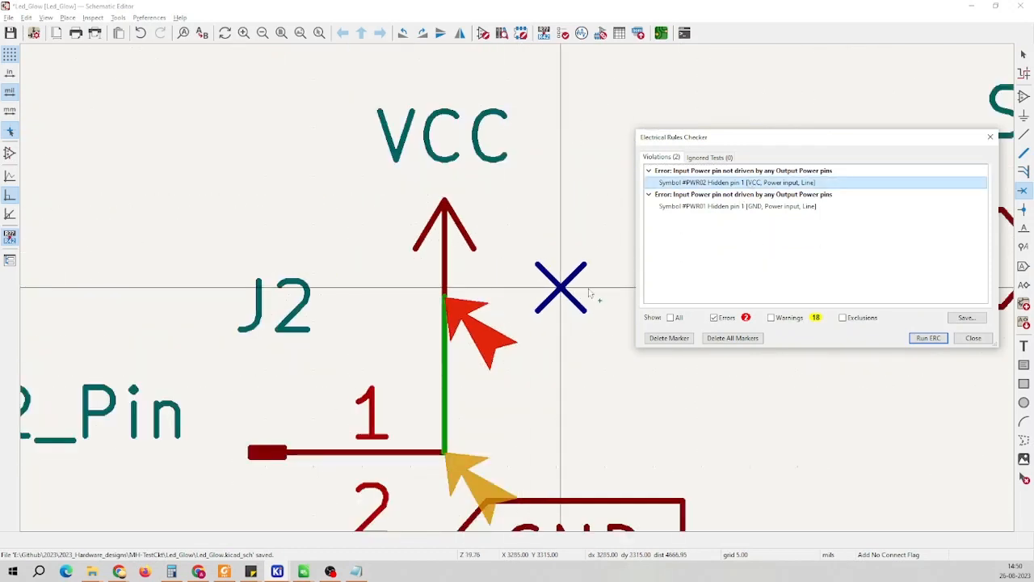
{"action": "key", "text": "Escape"}
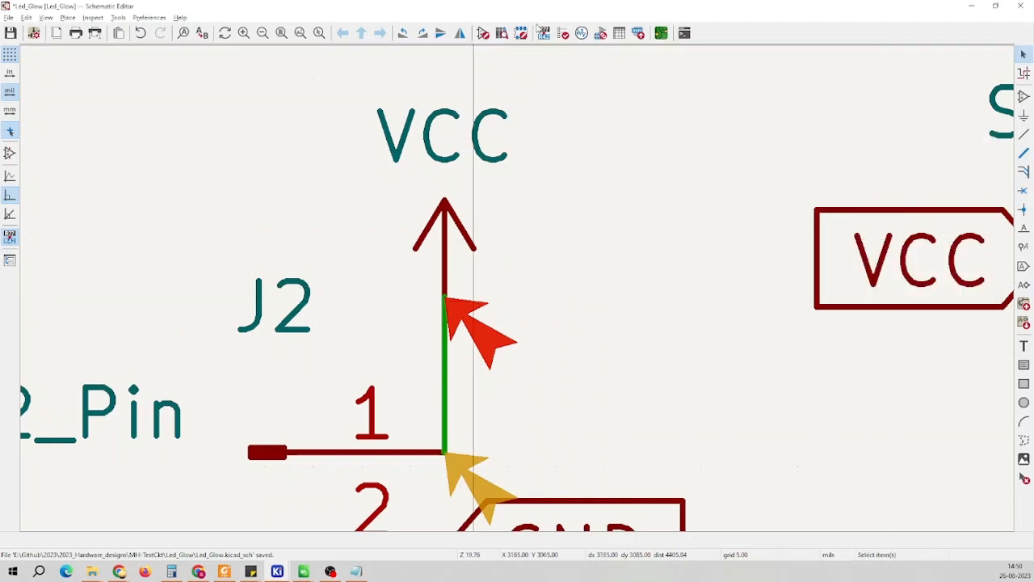
{"action": "left_click", "coordinate": [544, 32]}
{"action": "left_click", "coordinate": [722, 181]}
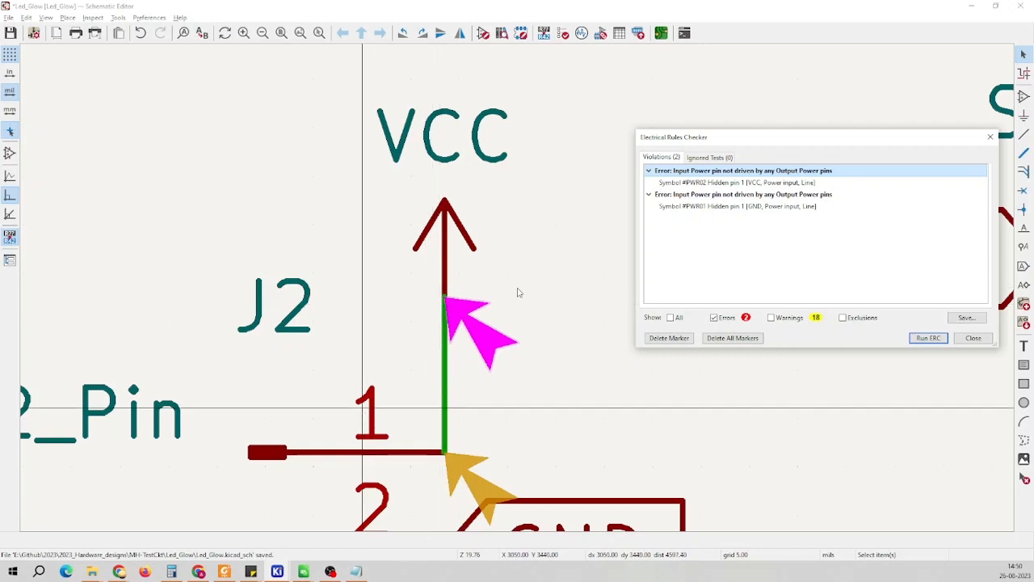
{"action": "scroll", "coordinate": [519, 294], "scroll_direction": "down", "scroll_amount": 4}
{"action": "scroll", "coordinate": [550, 293], "scroll_direction": "up", "scroll_amount": 2}
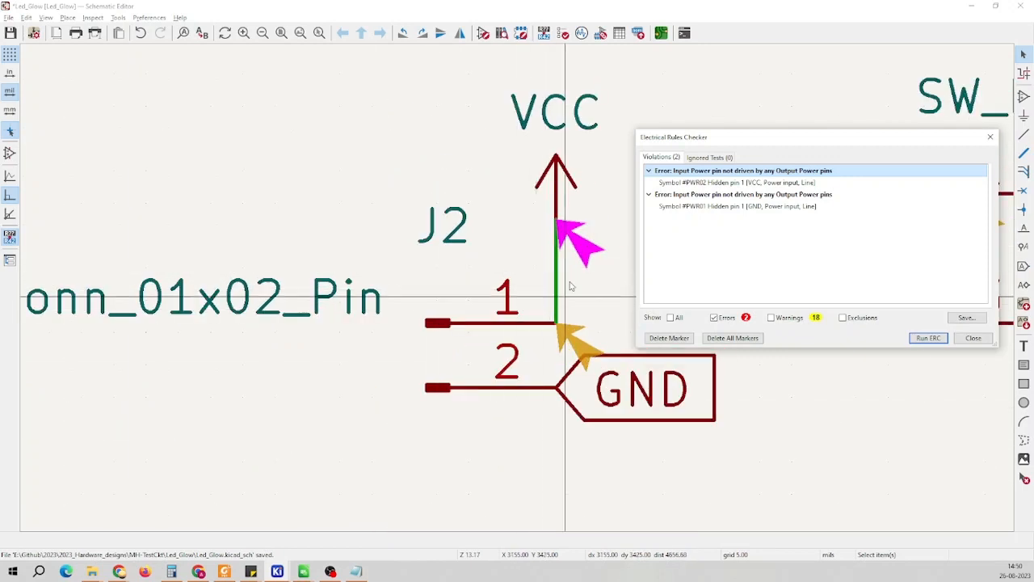
{"action": "scroll", "coordinate": [556, 289], "scroll_direction": "down", "scroll_amount": 3}
{"action": "scroll", "coordinate": [522, 293], "scroll_direction": "up", "scroll_amount": 2}
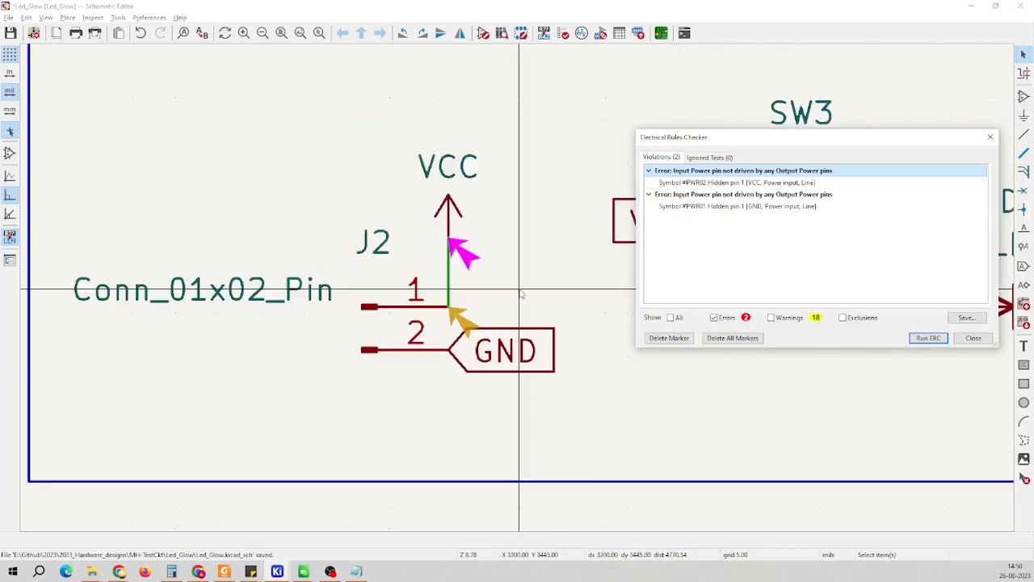
{"action": "scroll", "coordinate": [522, 294], "scroll_direction": "down", "scroll_amount": 2}
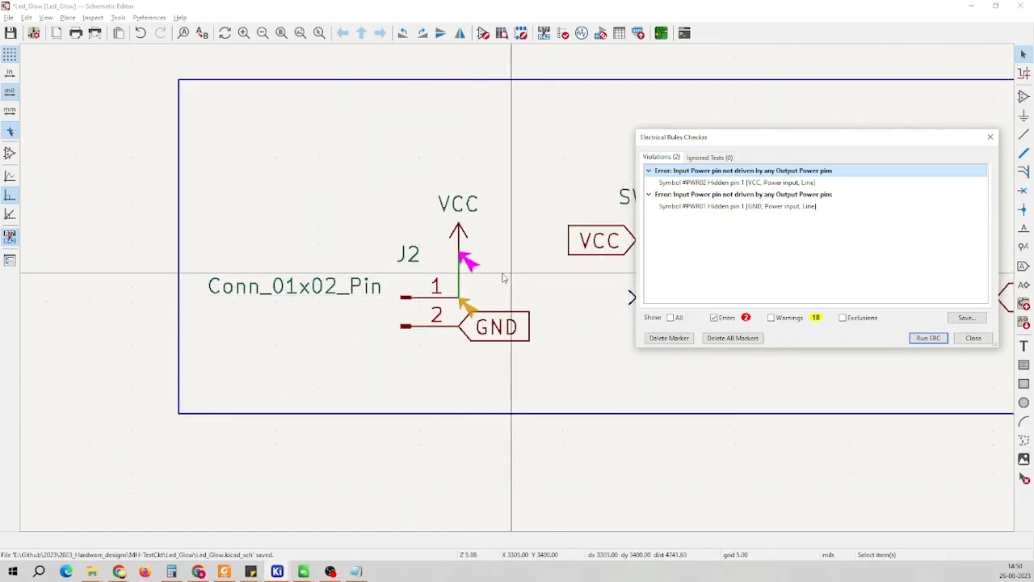
Inspect the undriven power-input error at the GND symbol after R1 and compare it with the rest of both circuits
{"action": "left_click", "coordinate": [668, 198]}
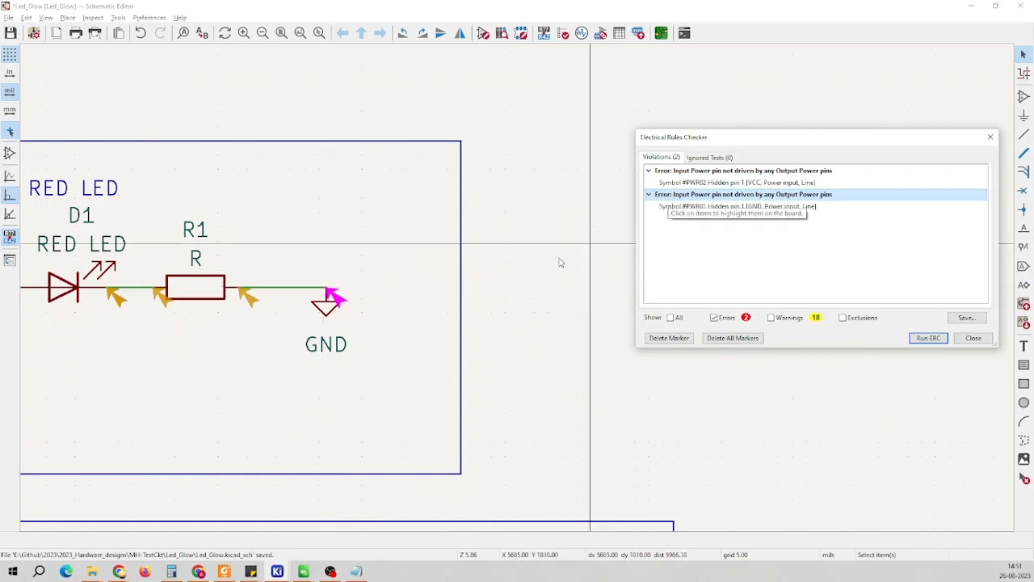
{"action": "scroll", "coordinate": [526, 289], "scroll_direction": "down", "scroll_amount": 3}
{"action": "scroll", "coordinate": [518, 292], "scroll_direction": "up", "scroll_amount": 2}
{"action": "scroll", "coordinate": [518, 292], "scroll_direction": "down", "scroll_amount": 3}
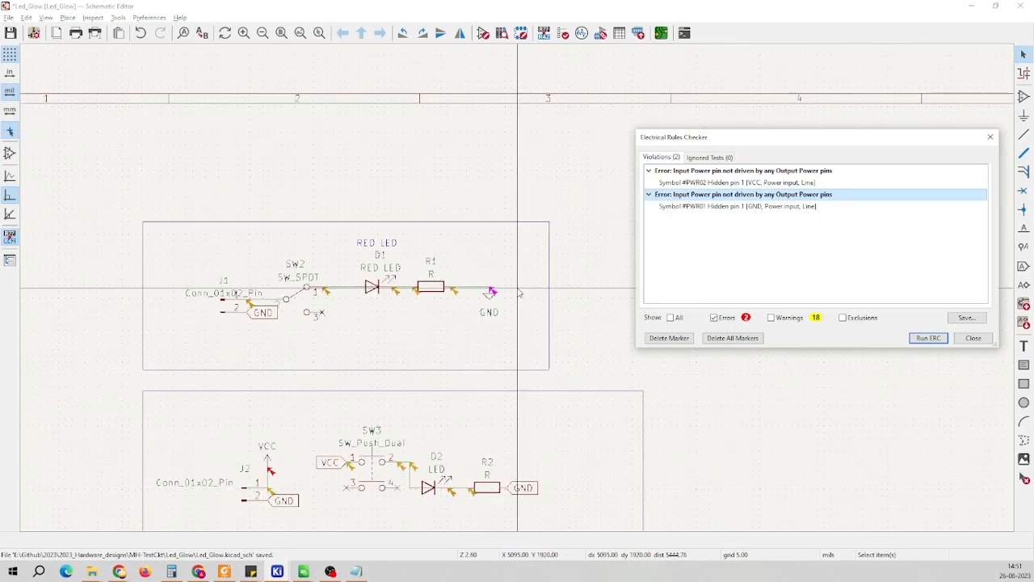
{"action": "scroll", "coordinate": [519, 293], "scroll_direction": "up", "scroll_amount": 2}
{"action": "scroll", "coordinate": [518, 289], "scroll_direction": "up", "scroll_amount": 2}
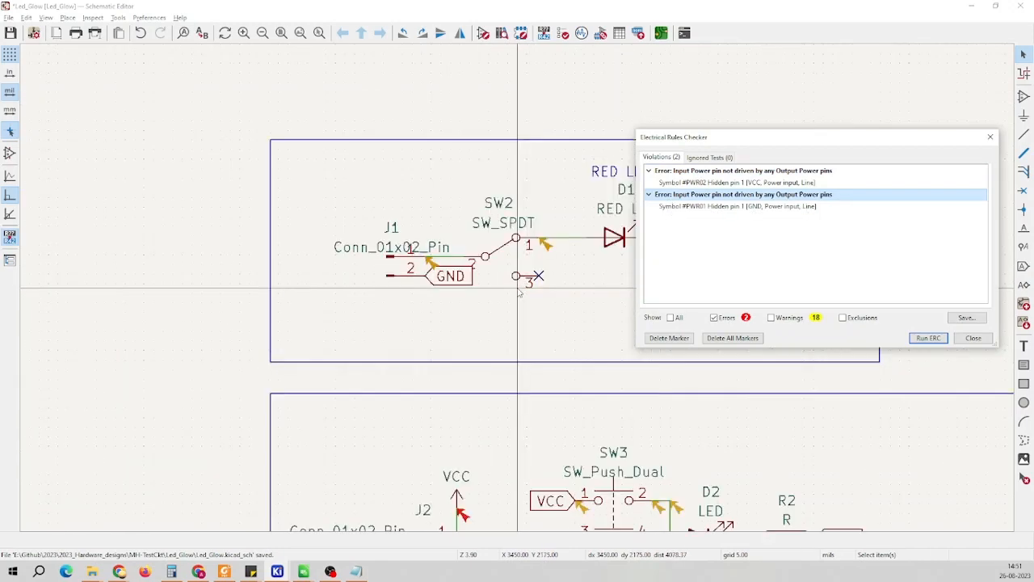
{"action": "scroll", "coordinate": [519, 291], "scroll_direction": "down", "scroll_amount": 3}
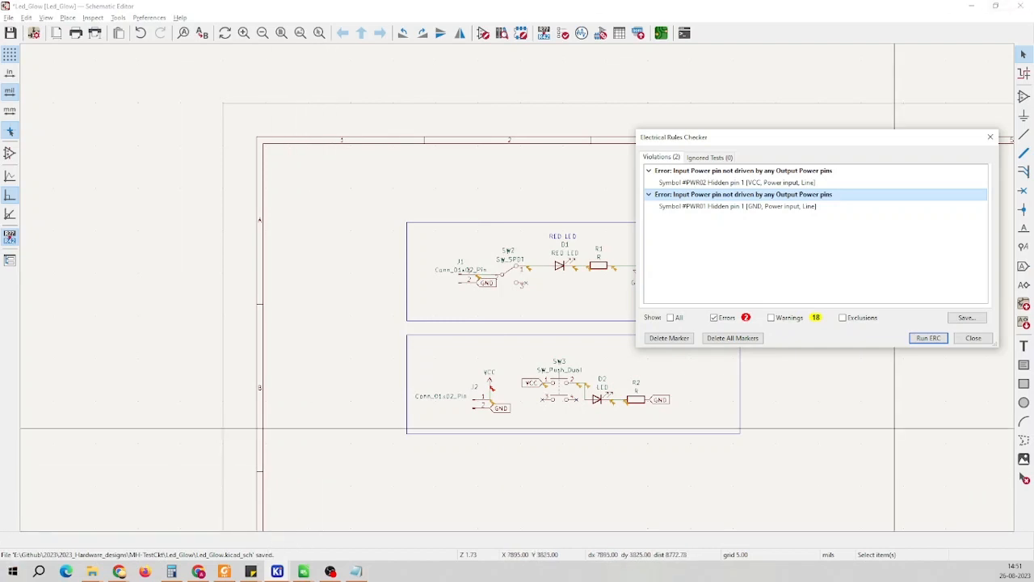
Re-examine the VCC supply wiring at J2 and locate both remaining power-input errors, #PWR02 and #PWR01, on the schematic
{"action": "key", "text": "alt+Tab"}
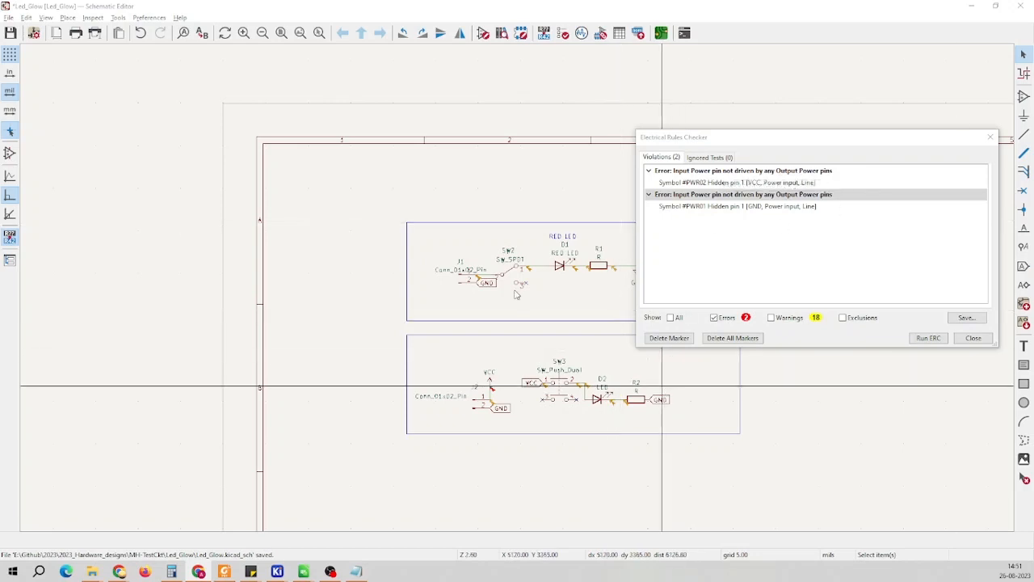
{"action": "scroll", "coordinate": [661, 388], "scroll_direction": "up", "scroll_amount": 2}
{"action": "scroll", "coordinate": [489, 288], "scroll_direction": "down", "scroll_amount": 1}
{"action": "scroll", "coordinate": [287, 292], "scroll_direction": "up", "scroll_amount": 3}
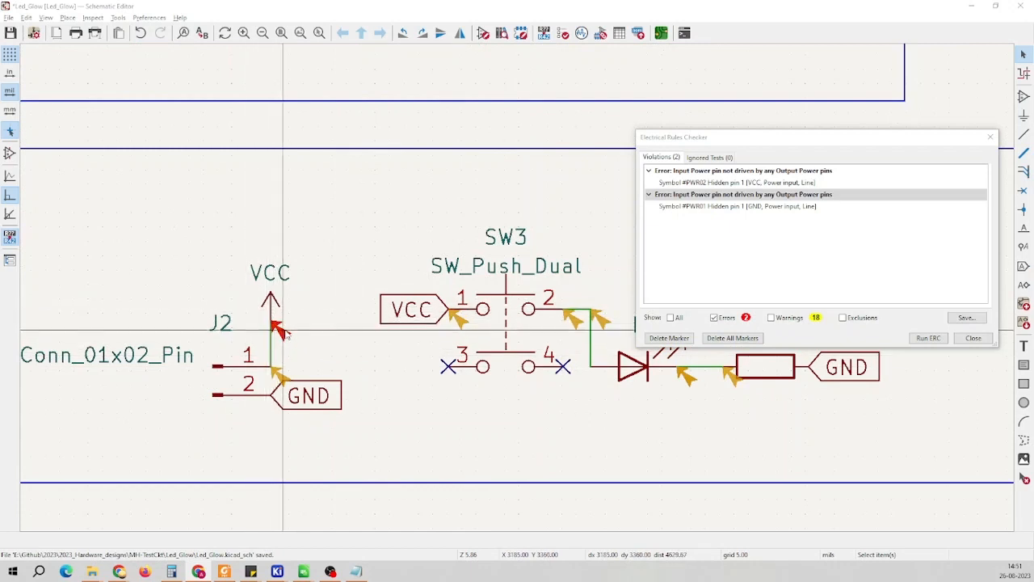
{"action": "scroll", "coordinate": [267, 316], "scroll_direction": "down", "scroll_amount": 2}
{"action": "scroll", "coordinate": [514, 289], "scroll_direction": "down", "scroll_amount": 4}
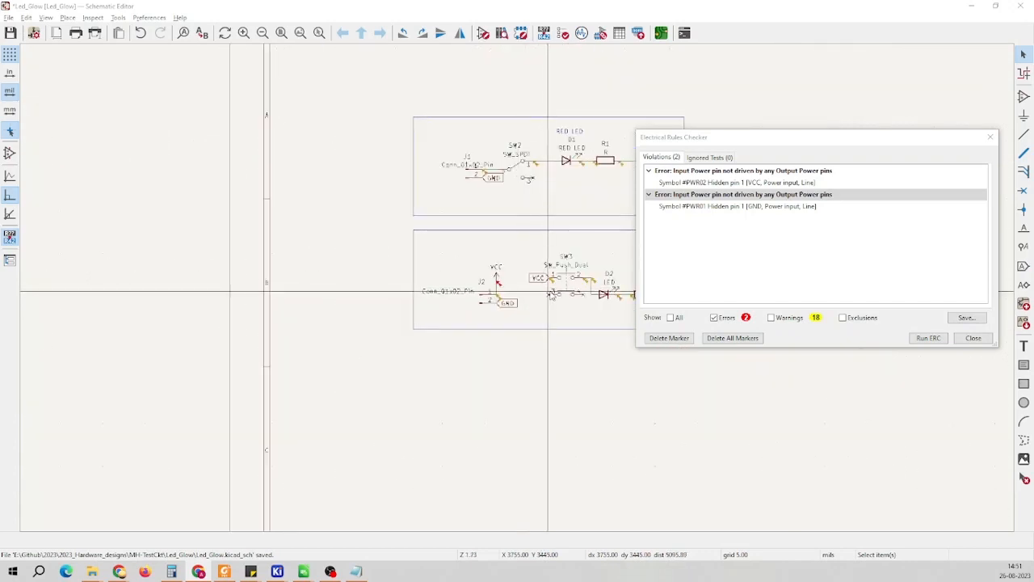
{"action": "scroll", "coordinate": [512, 288], "scroll_direction": "up", "scroll_amount": 6}
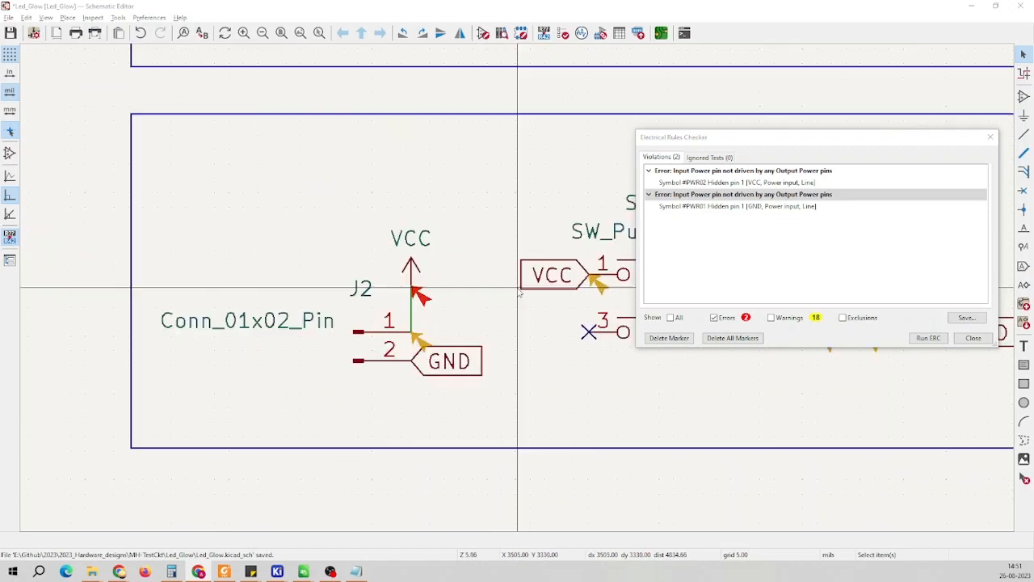
{"action": "left_click", "coordinate": [717, 182]}
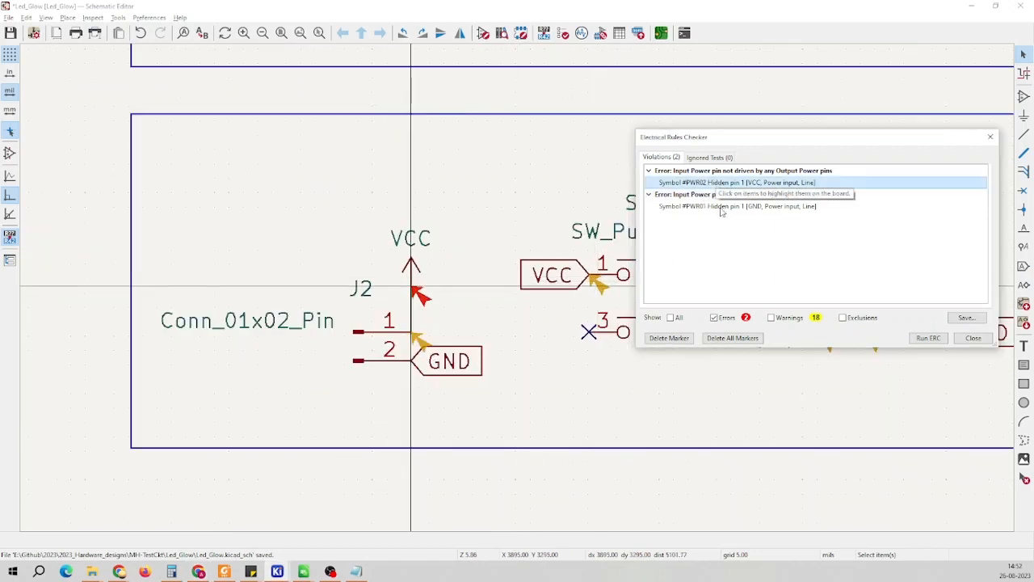
{"action": "left_click", "coordinate": [720, 207]}
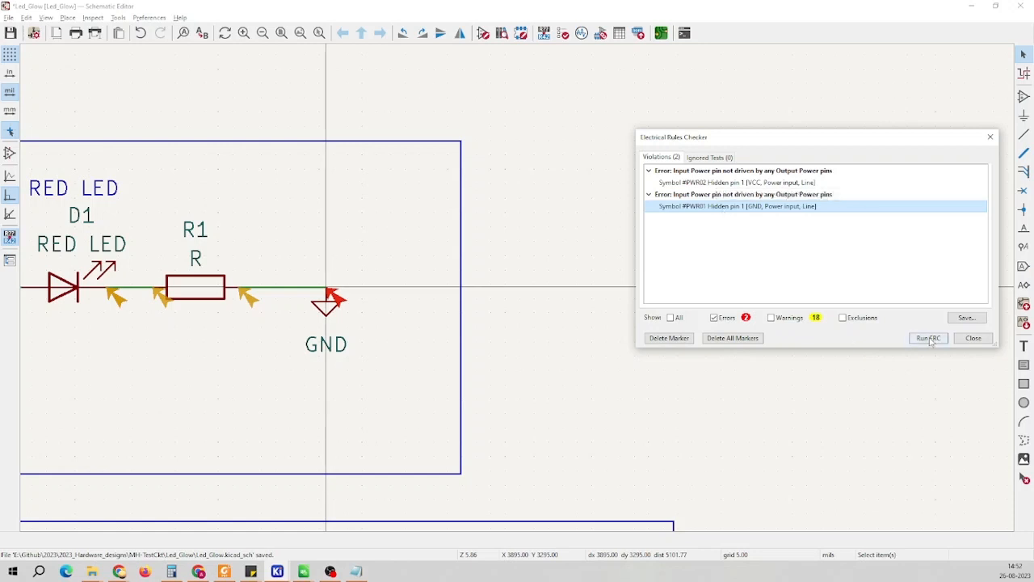
List only the warnings in the rules checker and inspect the off-grid warning at J1 pin 1 on the schematic
{"action": "left_click", "coordinate": [773, 318]}
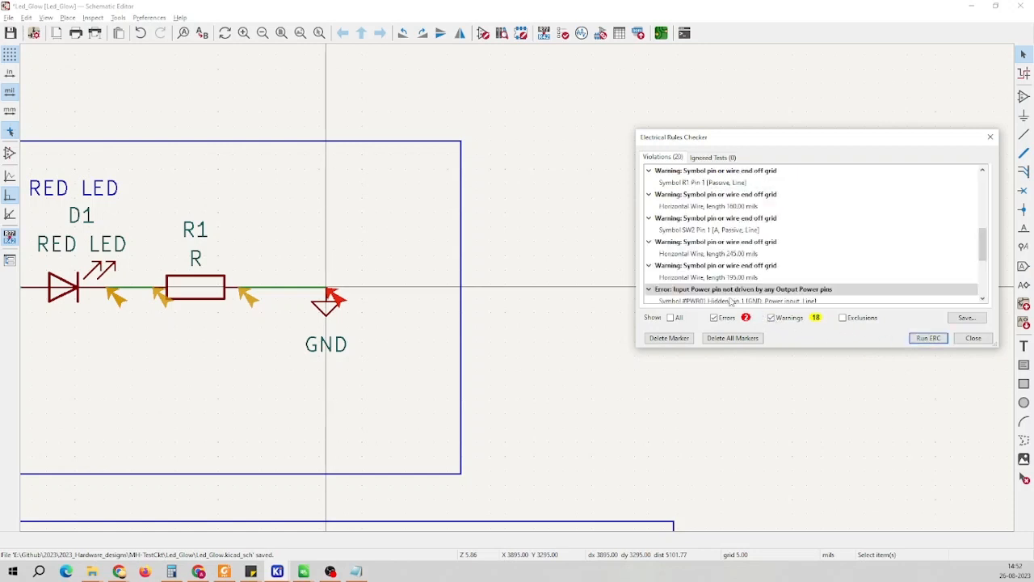
{"action": "left_click", "coordinate": [726, 320]}
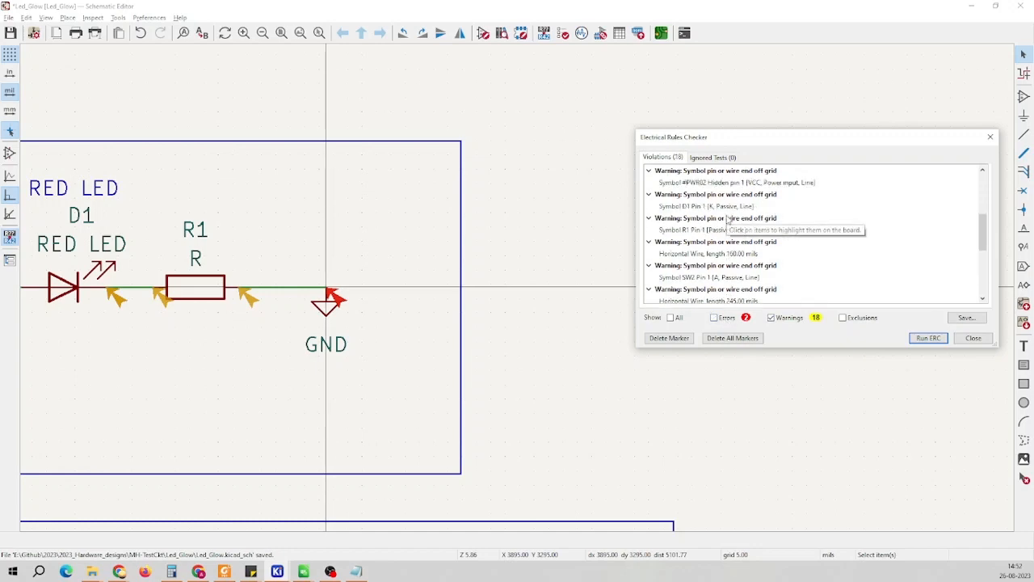
{"action": "left_click", "coordinate": [732, 183]}
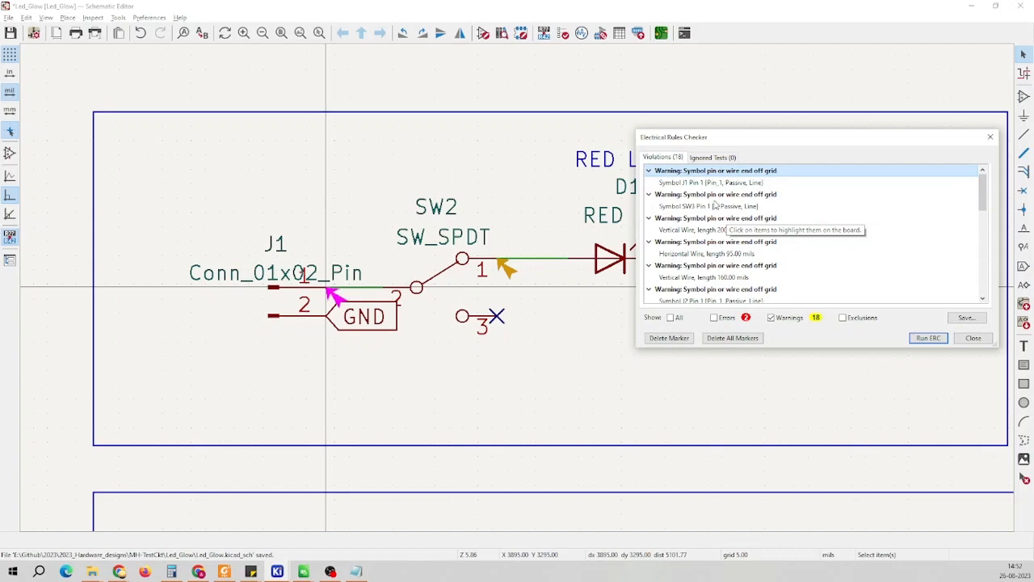
{"action": "scroll", "coordinate": [370, 280], "scroll_direction": "up", "scroll_amount": 3}
{"action": "scroll", "coordinate": [509, 303], "scroll_direction": "up", "scroll_amount": 2}
{"action": "scroll", "coordinate": [519, 293], "scroll_direction": "down", "scroll_amount": 1}
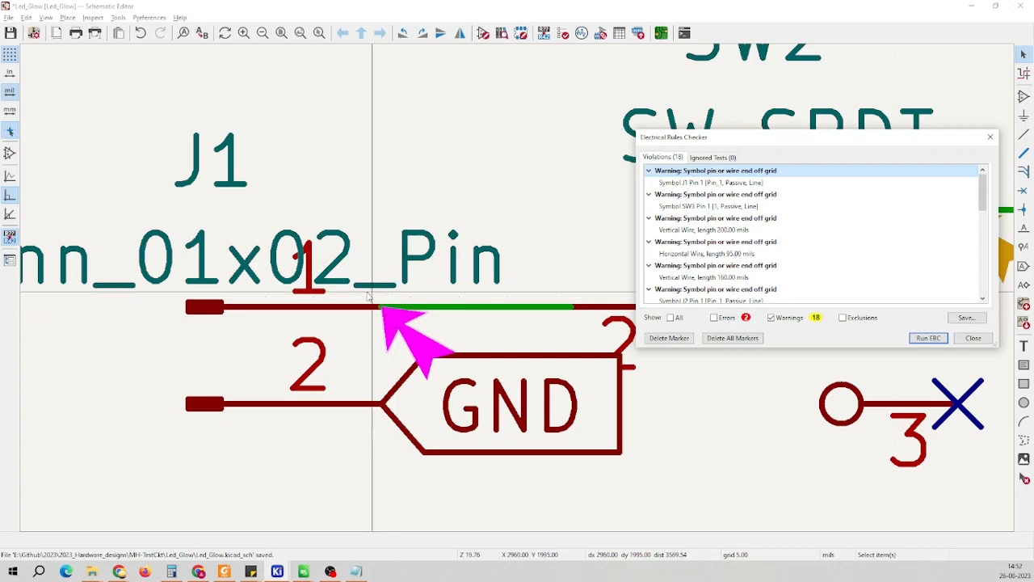
{"action": "scroll", "coordinate": [353, 309], "scroll_direction": "down", "scroll_amount": 5}
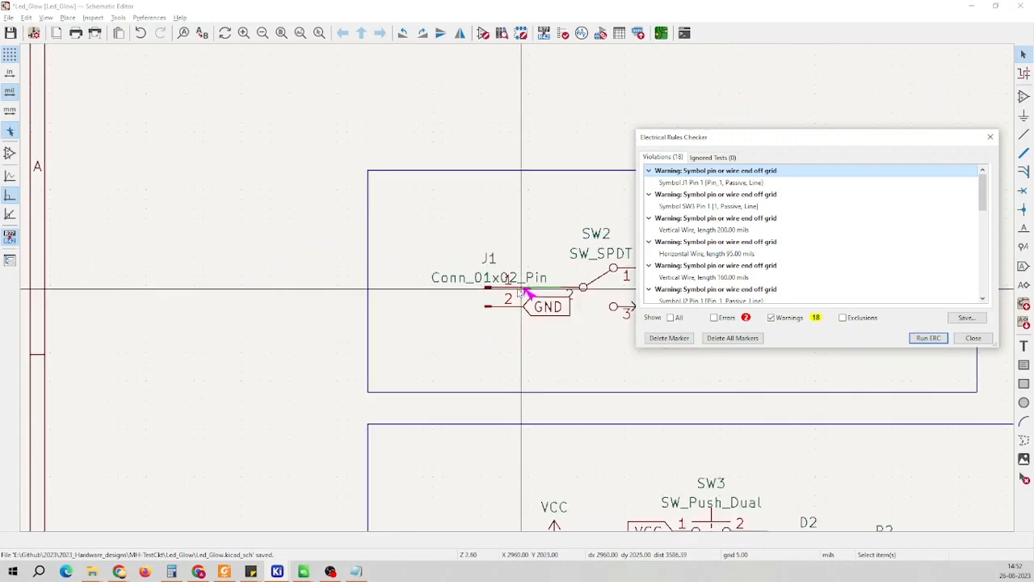
Review the remaining off-grid warnings and compare them with the markers along the D1 and R1 wiring
{"action": "scroll", "coordinate": [711, 243], "scroll_direction": "down", "scroll_amount": 3}
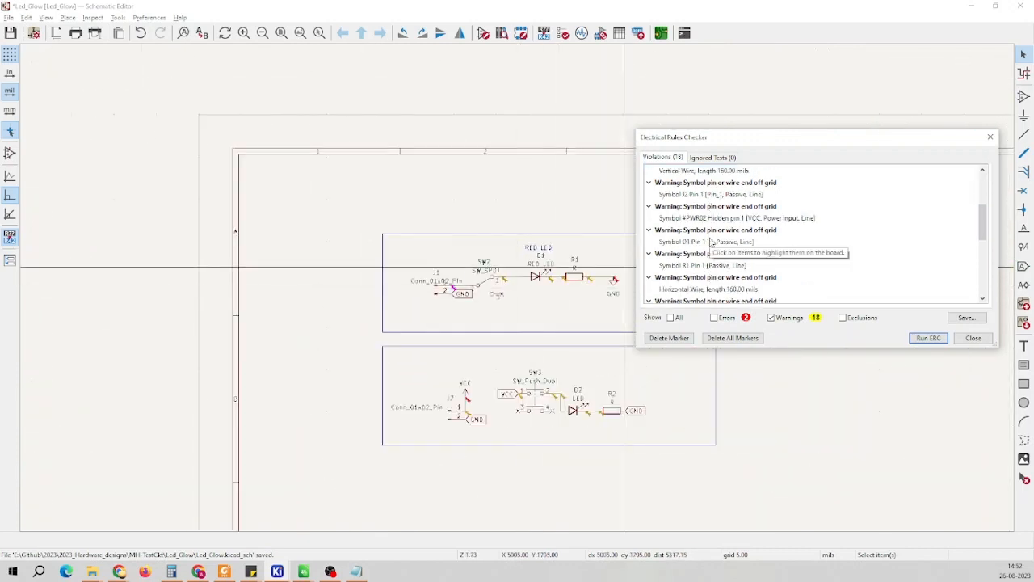
{"action": "scroll", "coordinate": [804, 283], "scroll_direction": "down", "scroll_amount": 3}
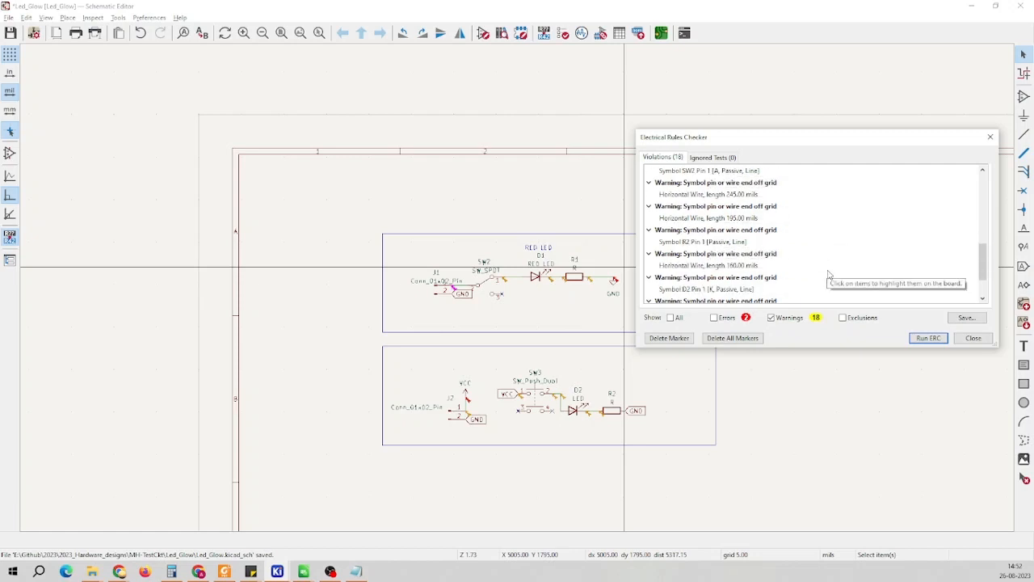
{"action": "scroll", "coordinate": [766, 278], "scroll_direction": "up", "scroll_amount": 3}
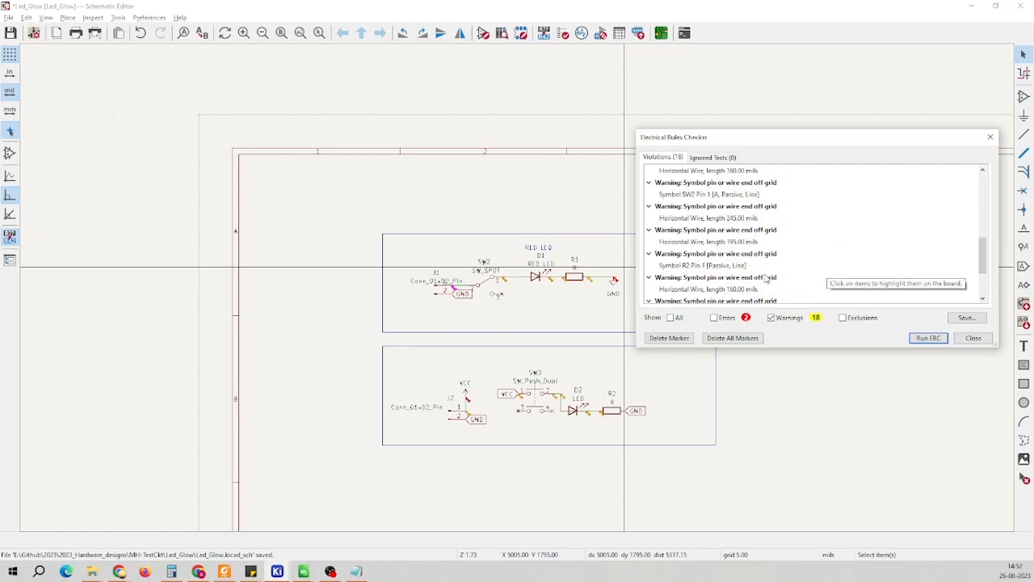
{"action": "scroll", "coordinate": [766, 277], "scroll_direction": "up", "scroll_amount": 3}
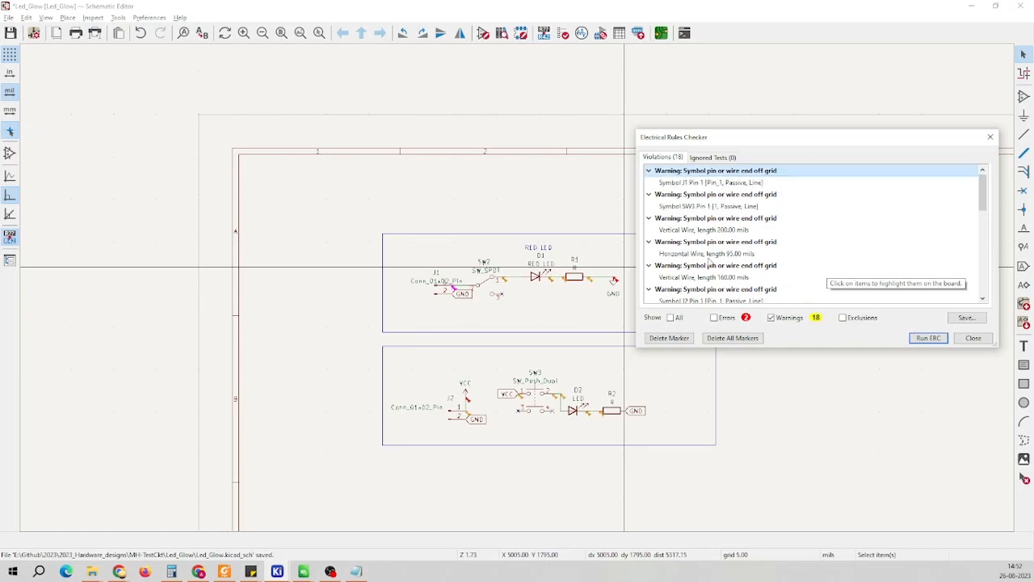
{"action": "scroll", "coordinate": [547, 275], "scroll_direction": "up", "scroll_amount": 5}
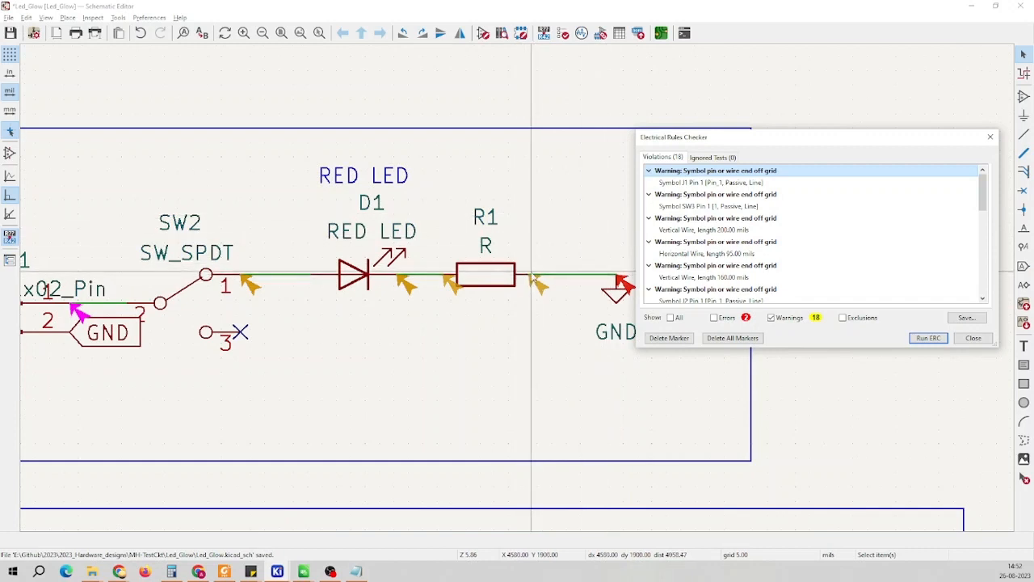
Delete all rule-check markers, close the checker and bring both LED circuits into view
{"action": "left_click", "coordinate": [733, 337]}
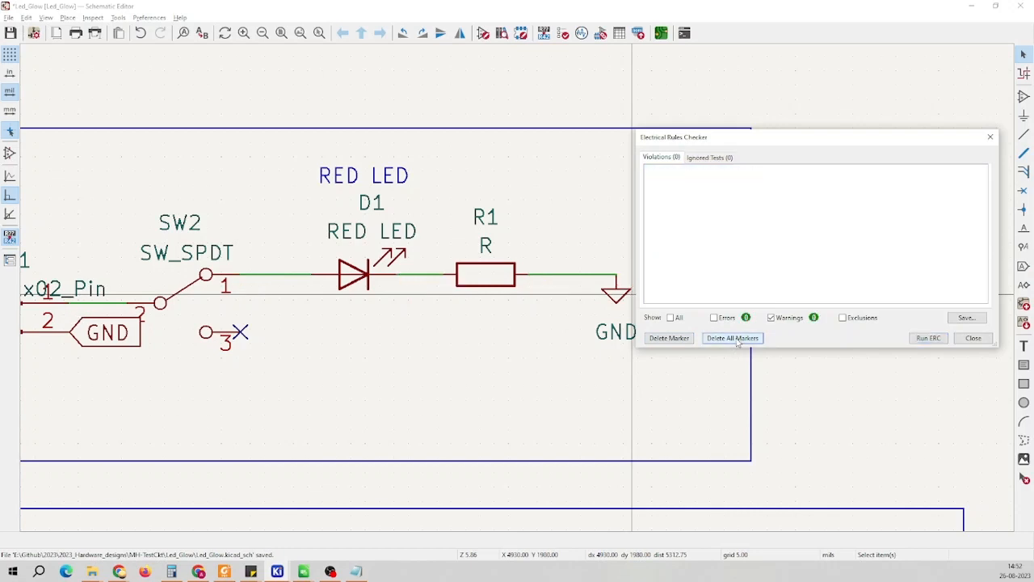
{"action": "left_click", "coordinate": [974, 337]}
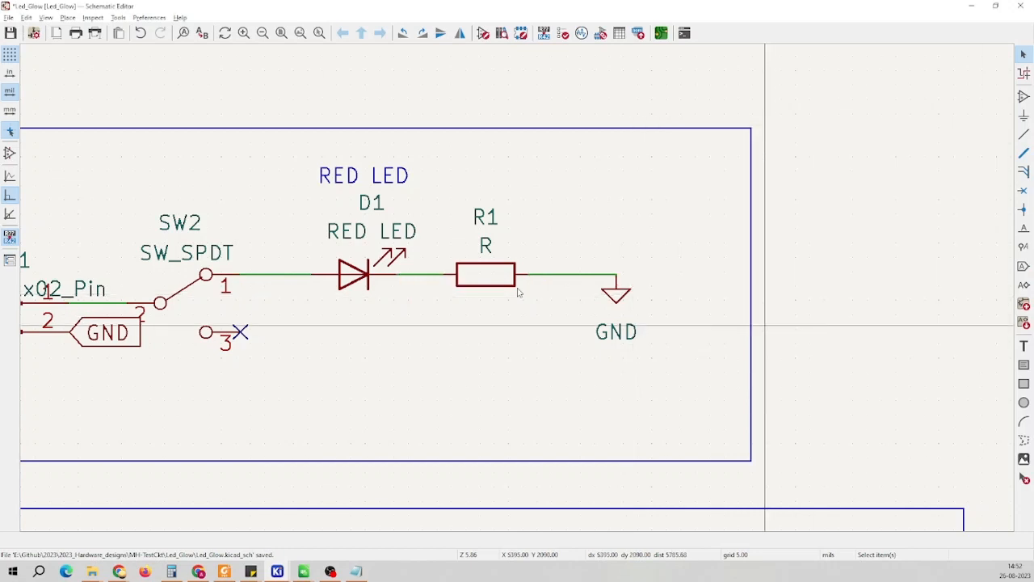
{"action": "scroll", "coordinate": [517, 289], "scroll_direction": "down", "scroll_amount": 3}
{"action": "scroll", "coordinate": [526, 278], "scroll_direction": "up", "scroll_amount": 2}
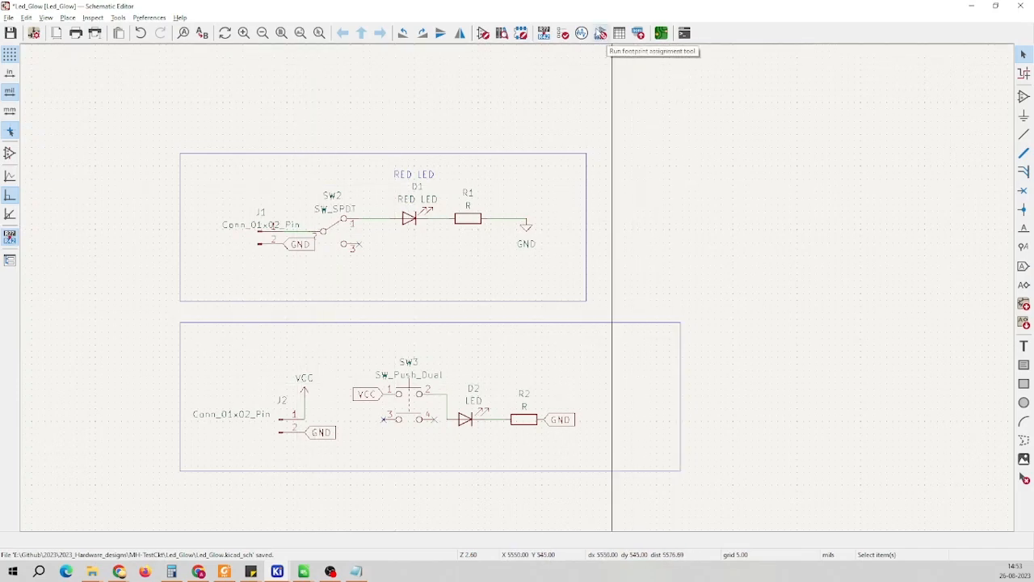
Rerun the electrical rules check, delete all of its markers again and close the checker
{"action": "left_click", "coordinate": [601, 34]}
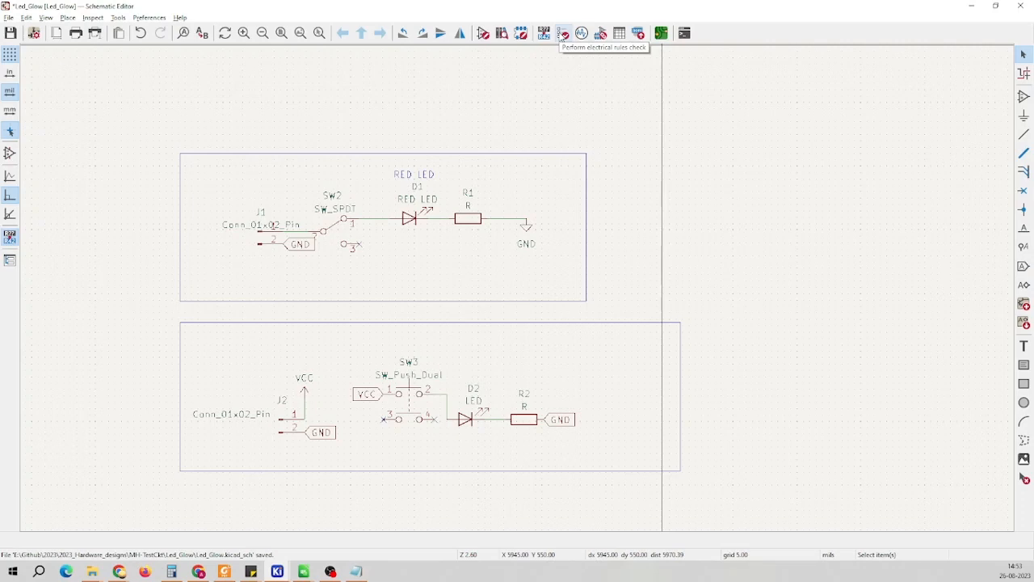
{"action": "left_click", "coordinate": [118, 18]}
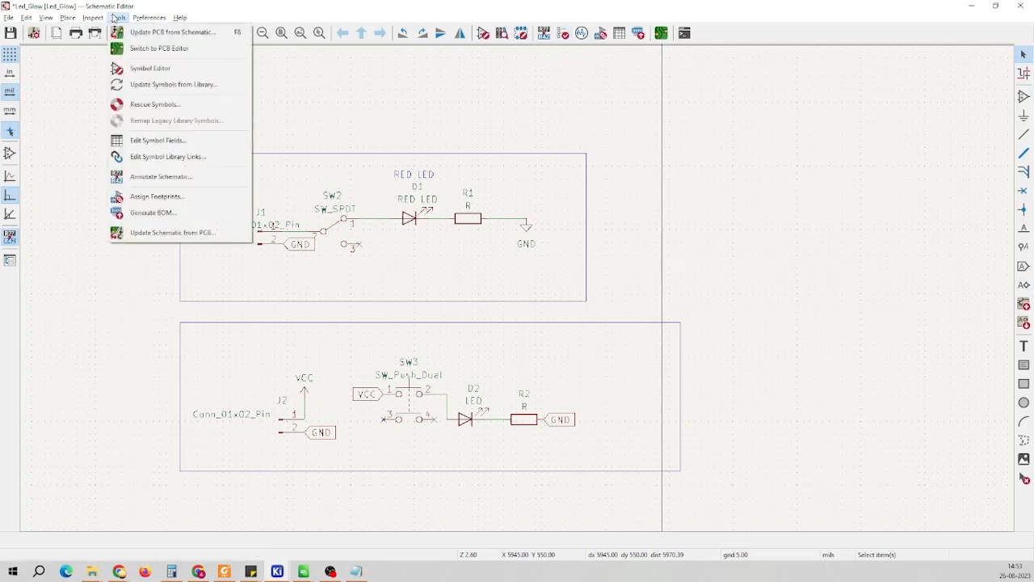
{"action": "mouse_move", "coordinate": [94, 17]}
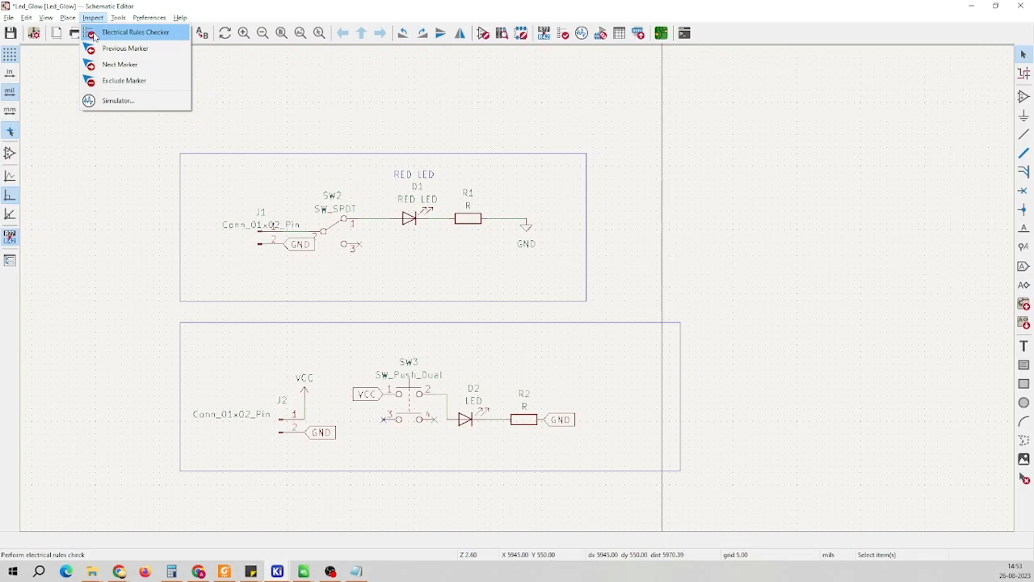
{"action": "left_click", "coordinate": [92, 36]}
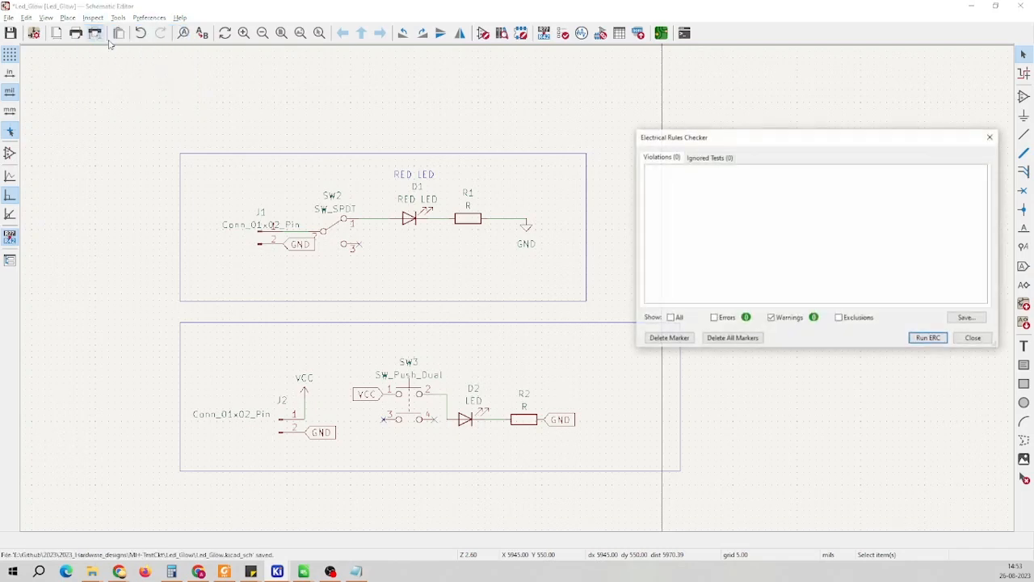
{"action": "left_click", "coordinate": [931, 338]}
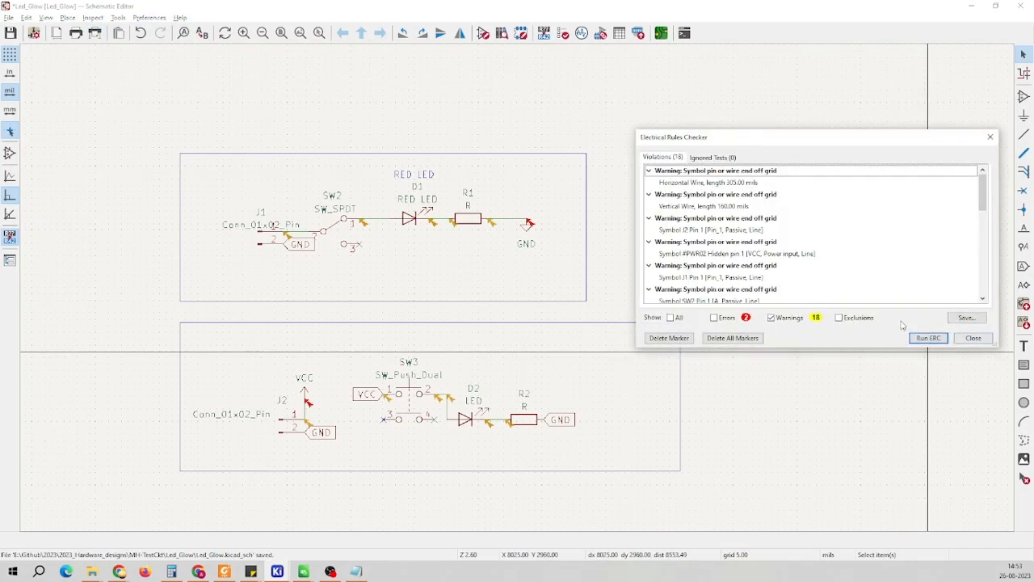
{"action": "left_click", "coordinate": [740, 340]}
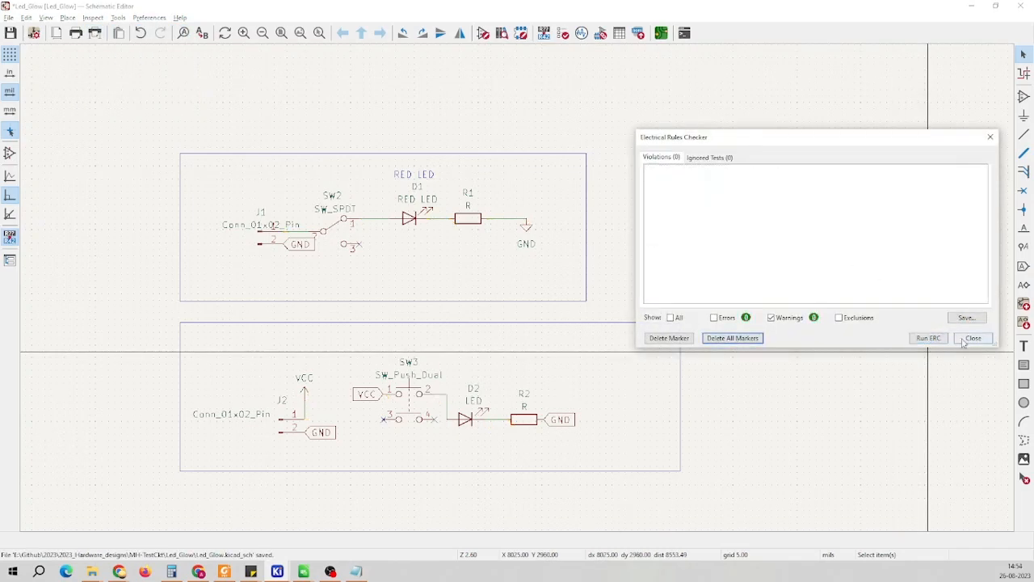
{"action": "left_click", "coordinate": [972, 338]}
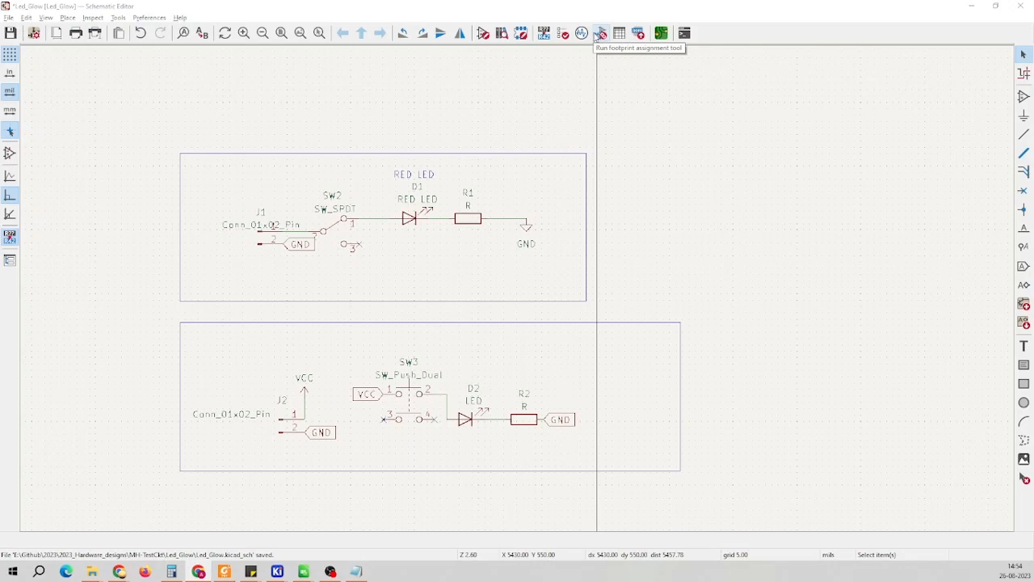
Open the footprint assignment tool and locate connectors J1 and J2, which lack footprints, on the schematic
{"action": "left_click", "coordinate": [597, 37]}
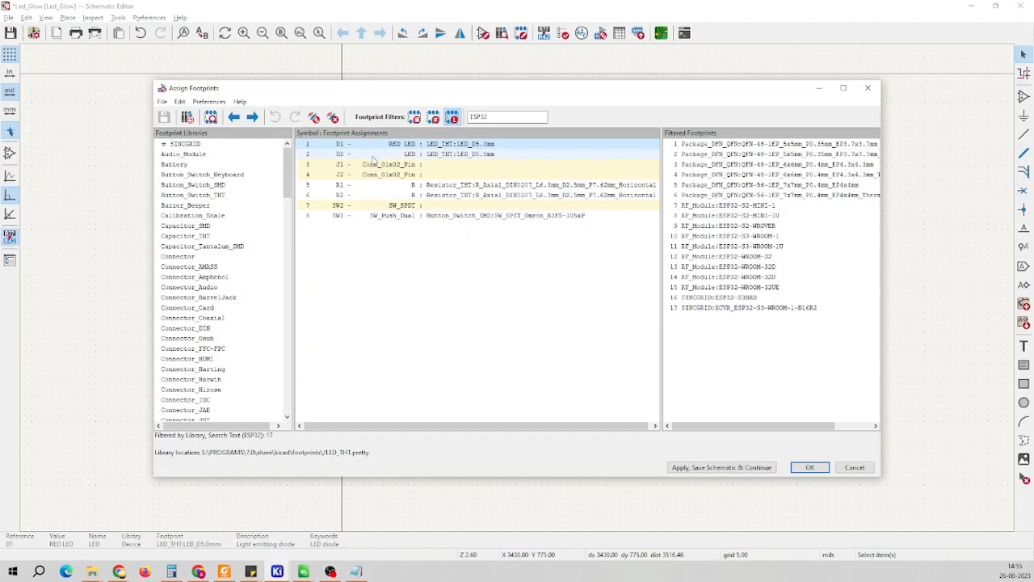
{"action": "left_click_drag", "start_coordinate": [444, 92], "coordinate": [874, 87]}
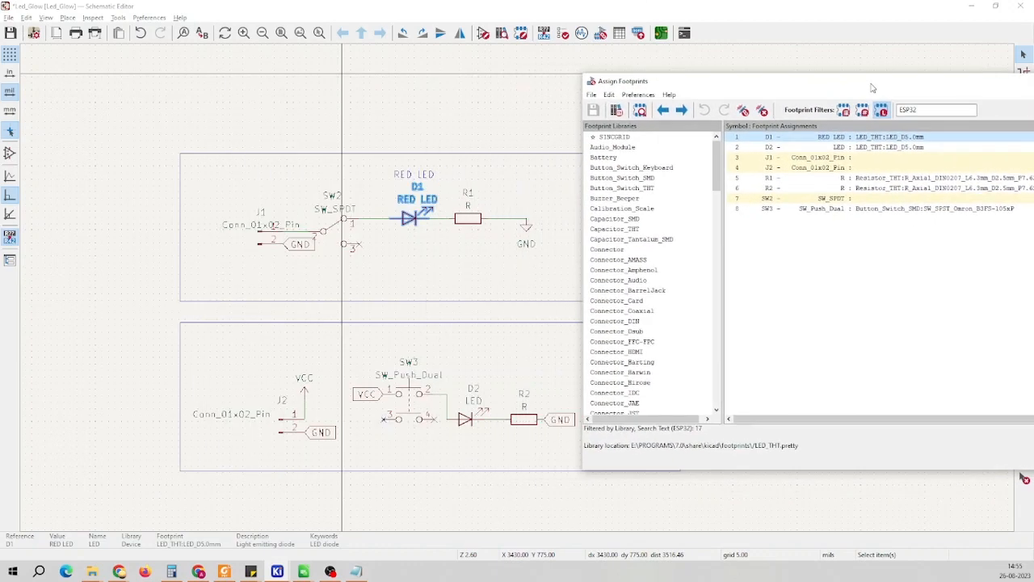
{"action": "left_click", "coordinate": [816, 157]}
{"action": "left_click", "coordinate": [800, 167]}
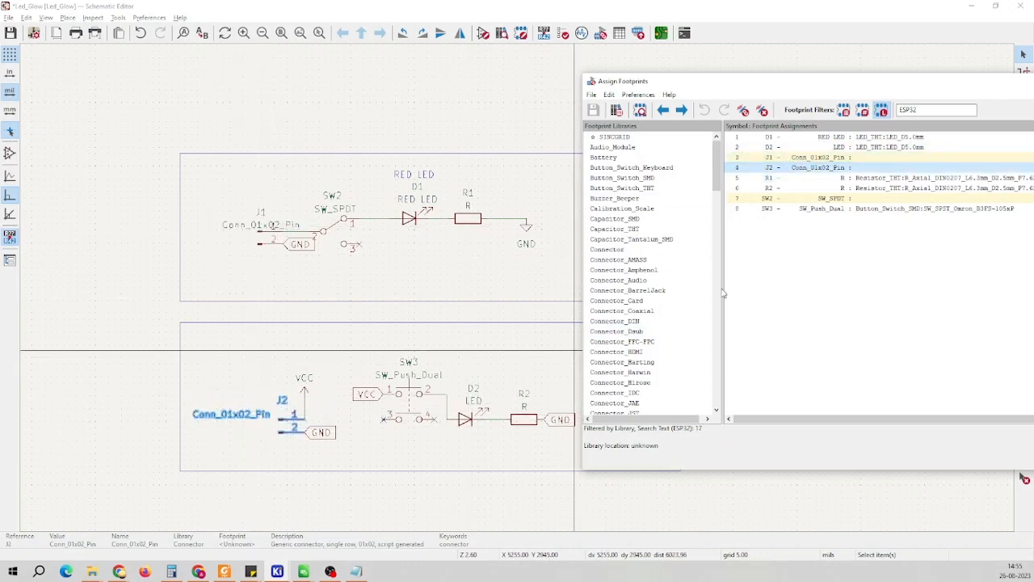
{"action": "left_click", "coordinate": [791, 163], "text": "shift"}
{"action": "left_click", "coordinate": [785, 160]}
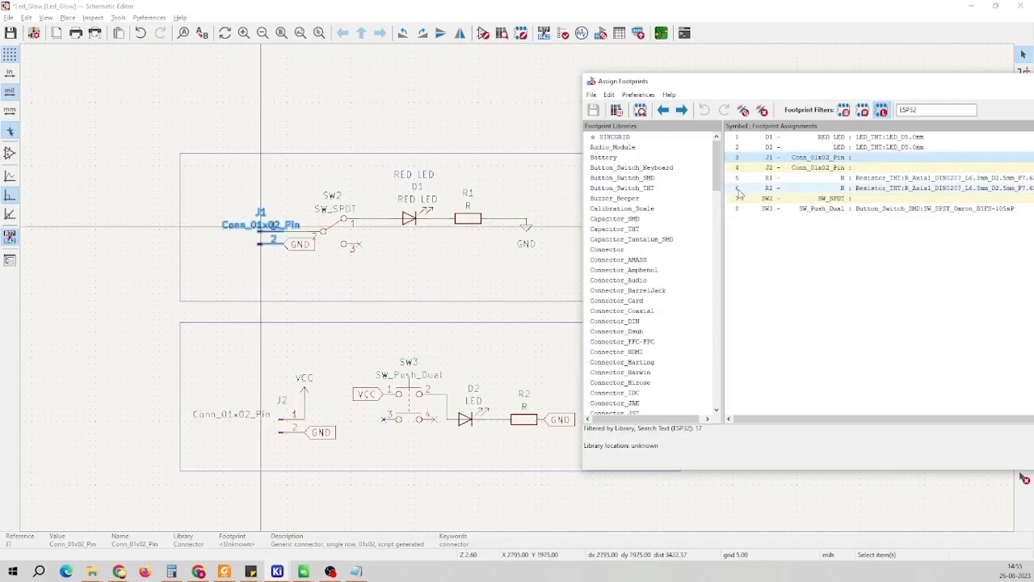
{"action": "key", "text": "Down"}
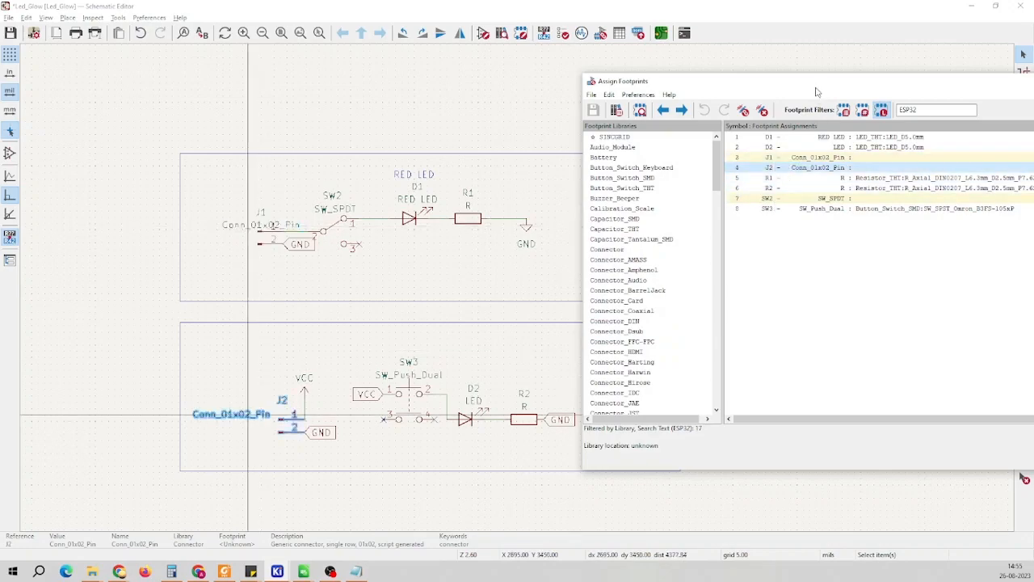
Bring the whole footprint assignment window into view and clear the ESP32 text from its footprint filter
{"action": "left_click_drag", "start_coordinate": [815, 90], "coordinate": [340, 64]}
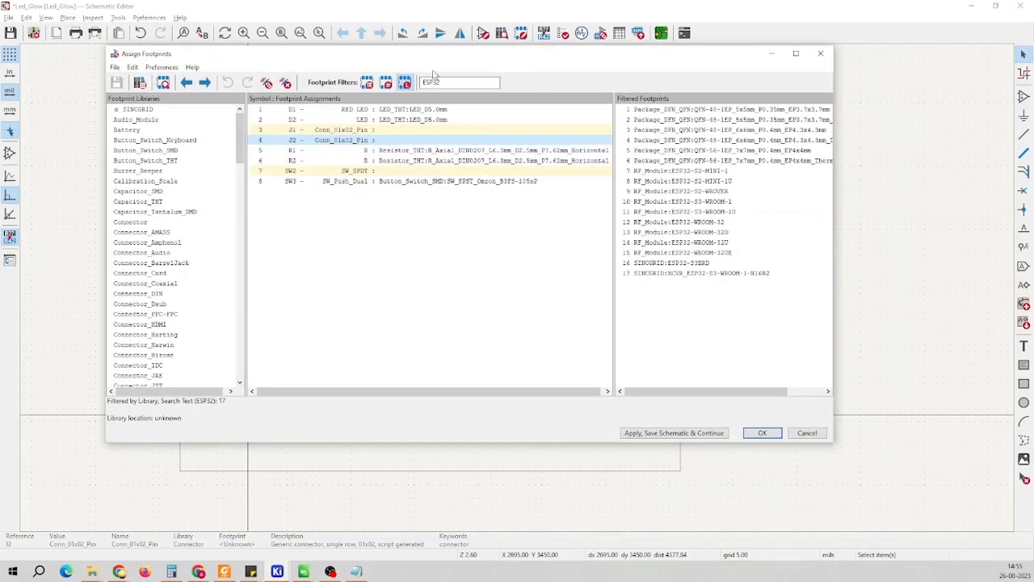
{"action": "double_click", "coordinate": [450, 81]}
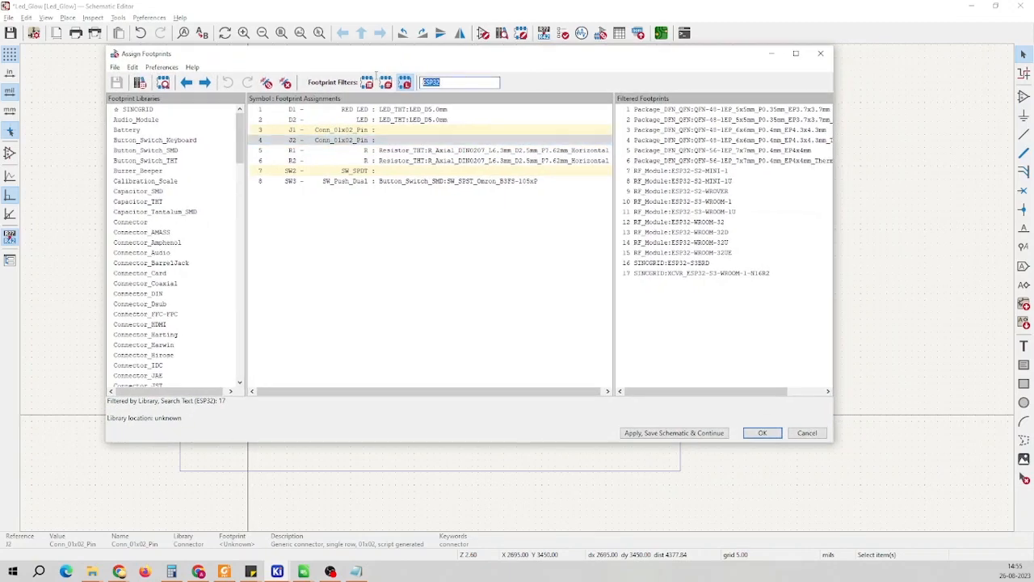
{"action": "key", "text": "BackSpace"}
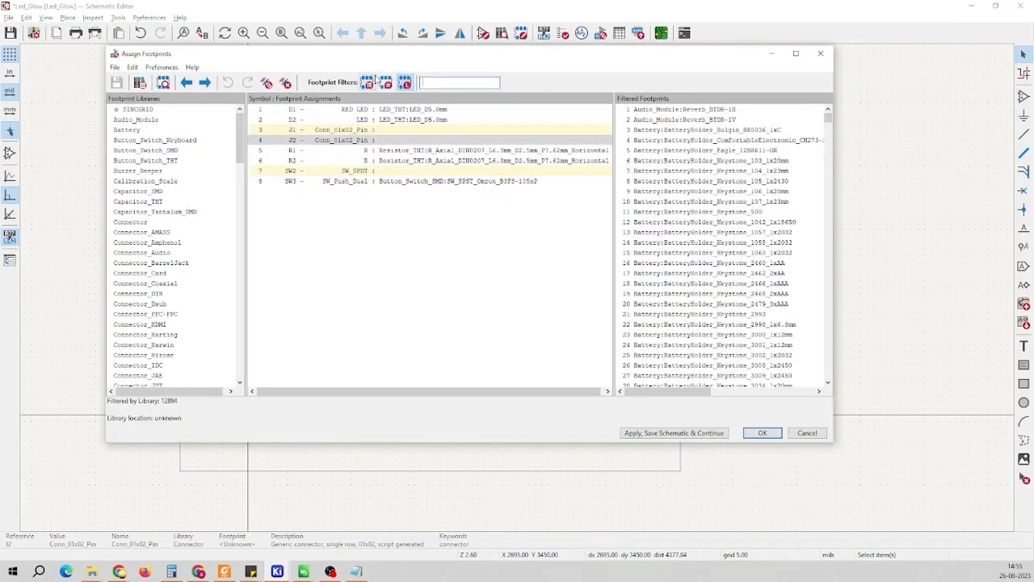
Select J1 in the footprint assignments and compare it with its circuit on the schematic by shifting the window aside
{"action": "left_click", "coordinate": [416, 210]}
{"action": "left_click", "coordinate": [344, 133]}
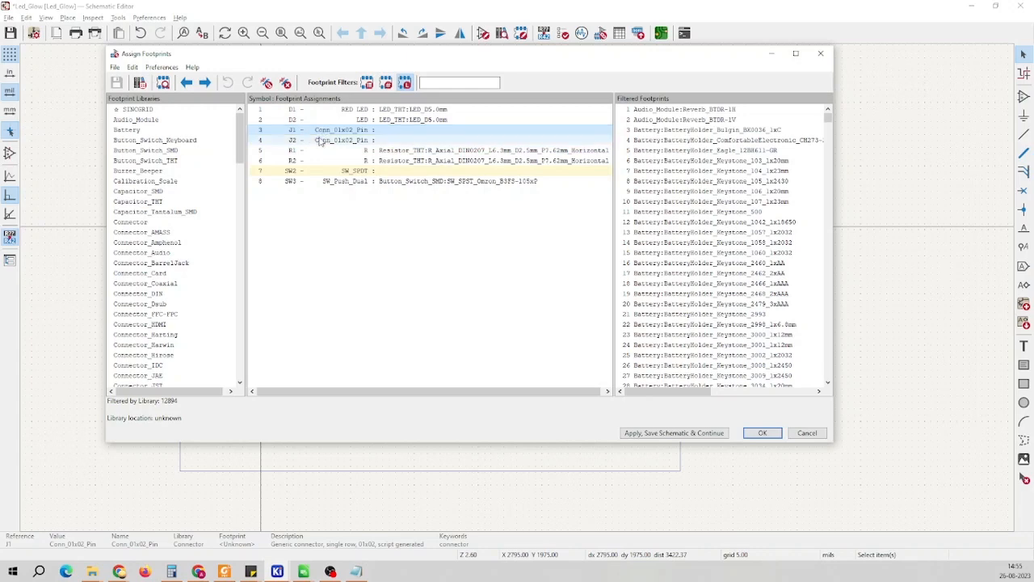
{"action": "left_click_drag", "start_coordinate": [376, 61], "coordinate": [636, 67]}
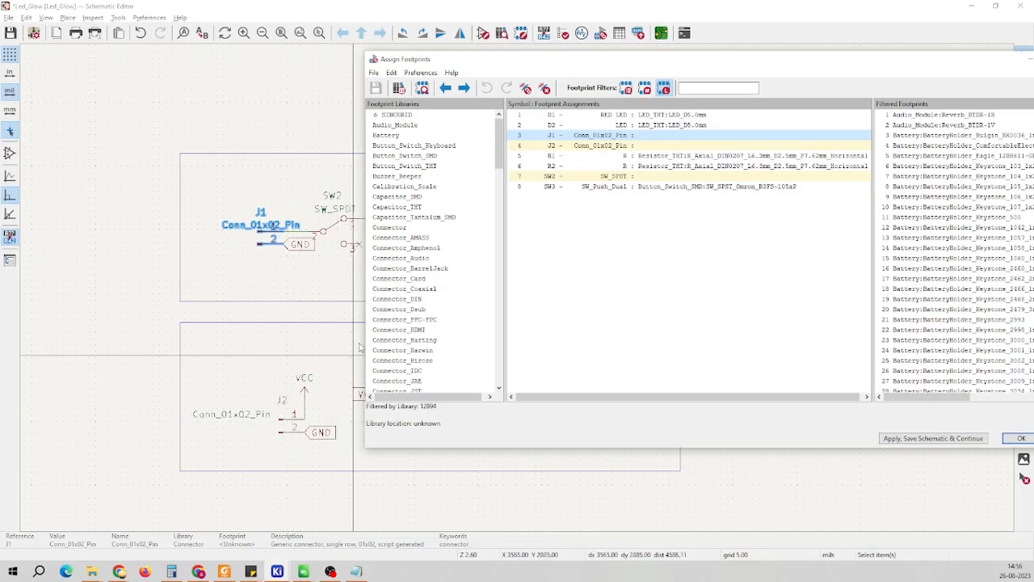
{"action": "left_click_drag", "start_coordinate": [479, 61], "coordinate": [757, 88]}
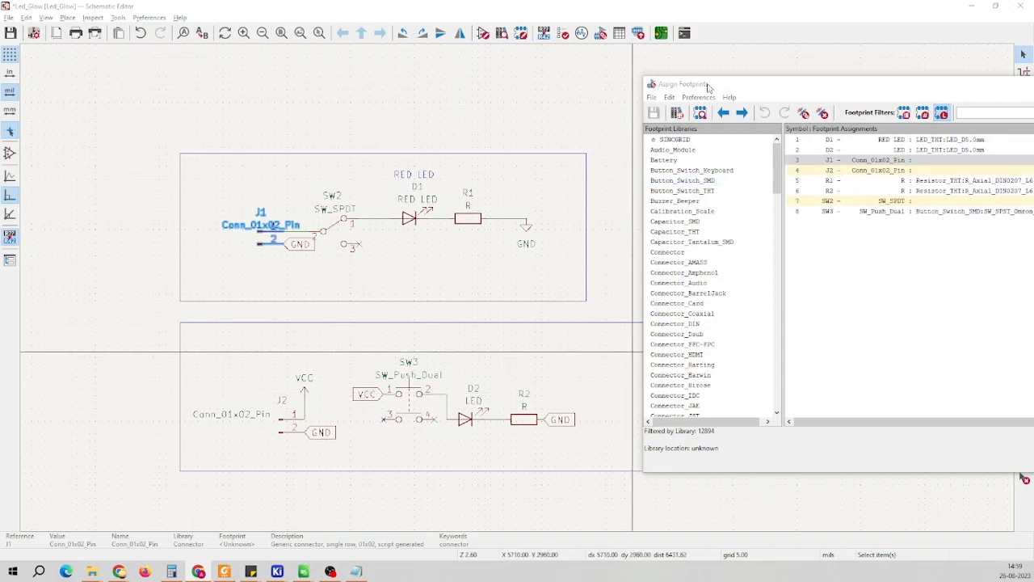
{"action": "left_click_drag", "start_coordinate": [703, 90], "coordinate": [241, 63]}
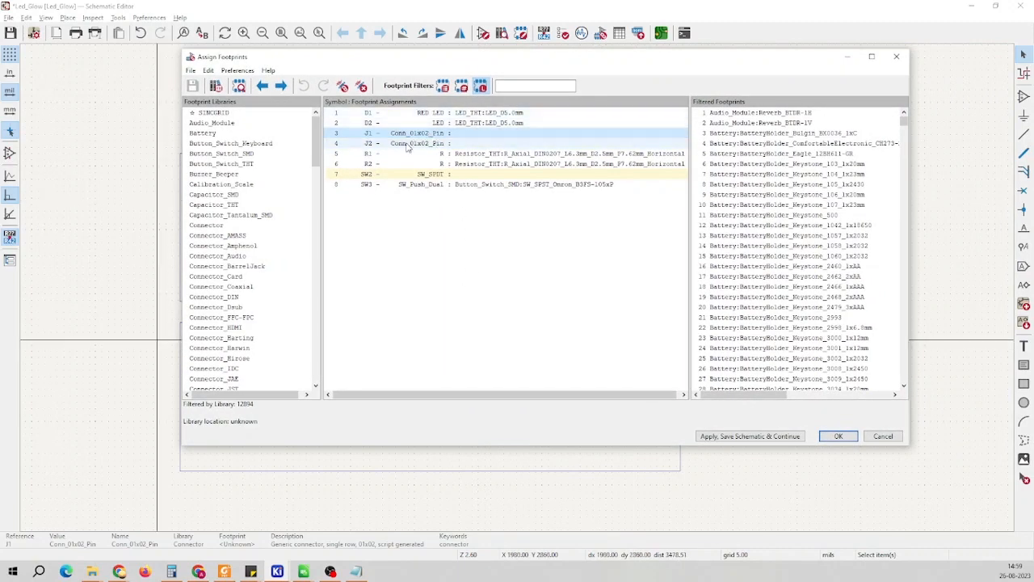
Select the D1 and D2 assignments together and examine their LED_THT:LED_D5.0mm footprint
{"action": "left_click", "coordinate": [476, 113], "text": "ctrl"}
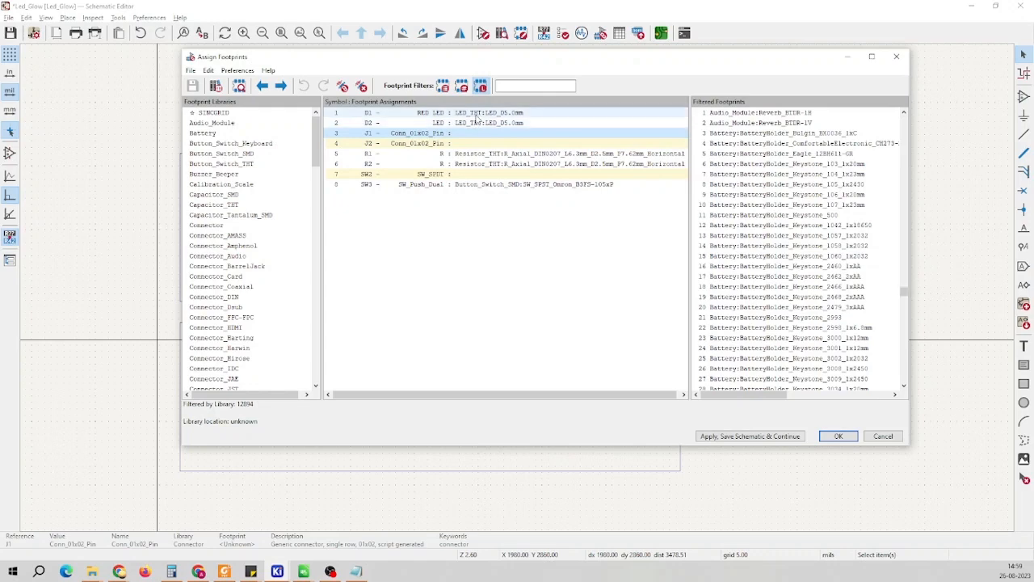
{"action": "left_click", "coordinate": [482, 122], "text": "shift"}
{"action": "left_click", "coordinate": [477, 115]}
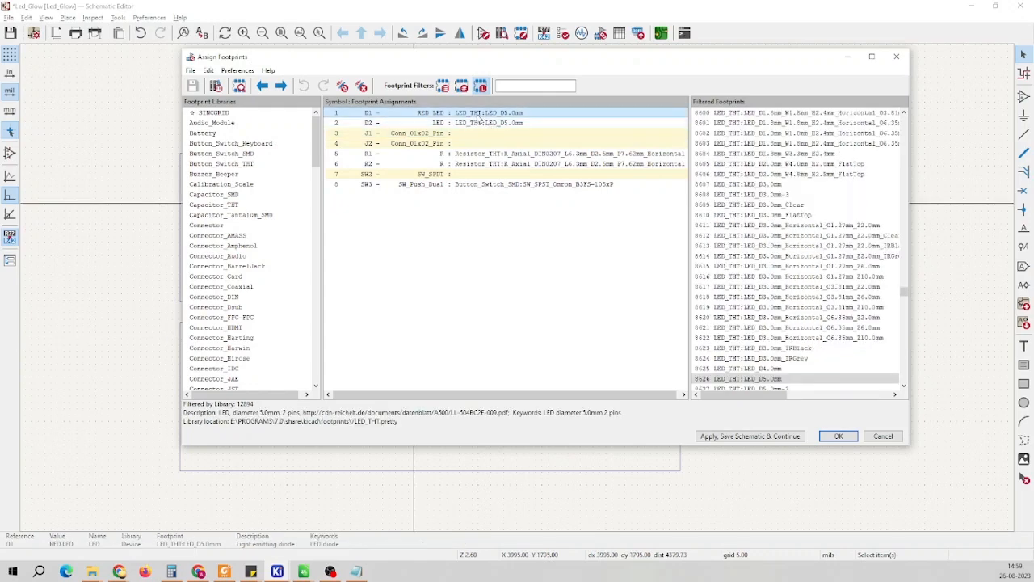
{"action": "left_click", "coordinate": [486, 122], "text": "shift"}
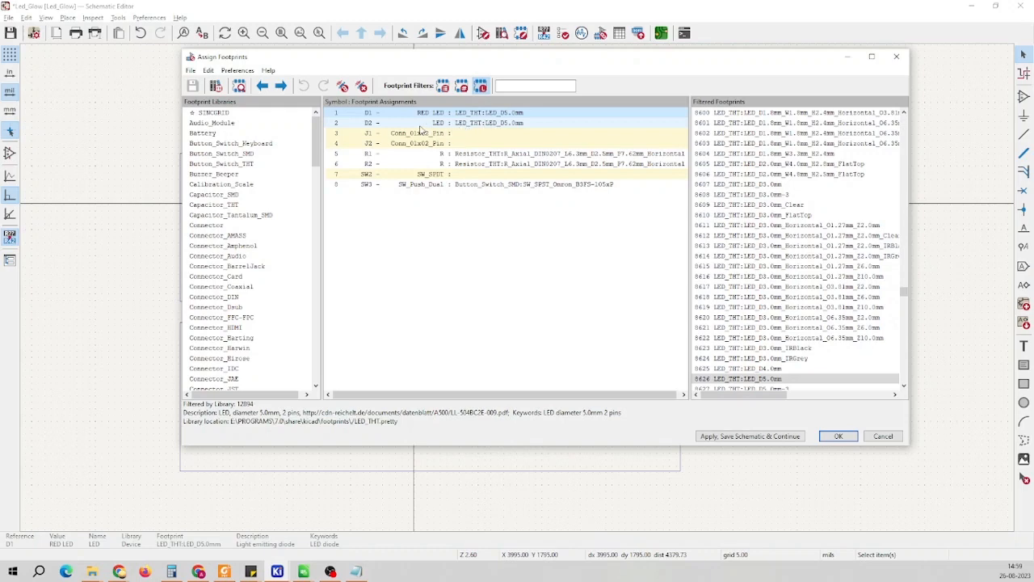
Select J2 and limit its footprint choices to the Connector_JST library, filtered by pin count
{"action": "left_click", "coordinate": [401, 134]}
{"action": "left_click", "coordinate": [402, 141], "text": "shift"}
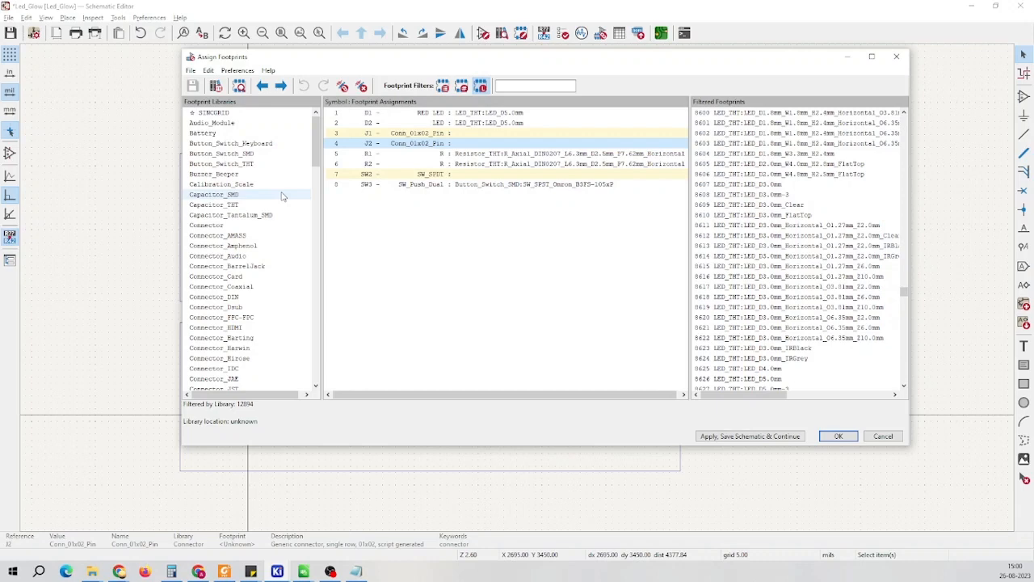
{"action": "scroll", "coordinate": [258, 255], "scroll_direction": "down", "scroll_amount": 4}
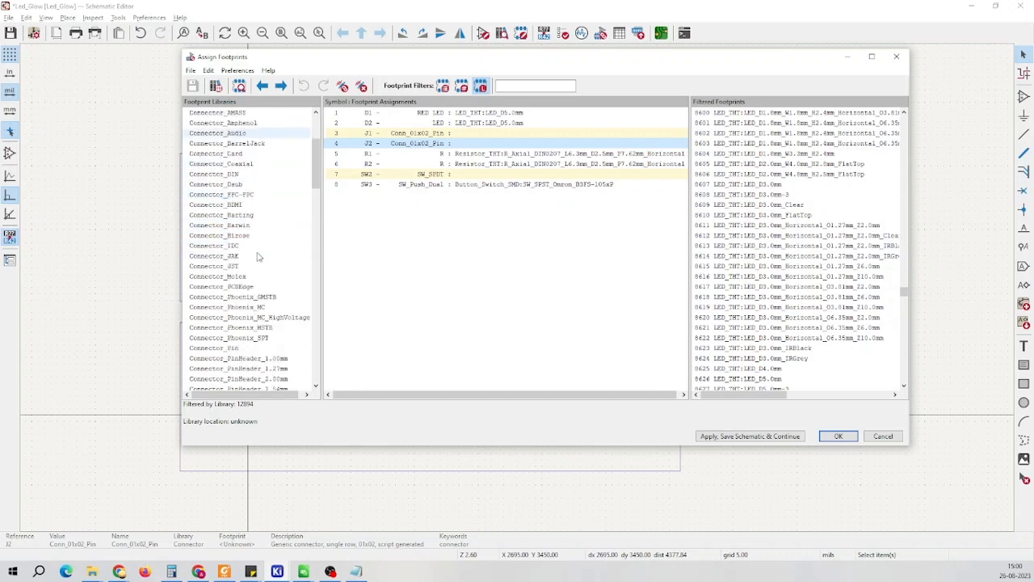
{"action": "left_click", "coordinate": [216, 268]}
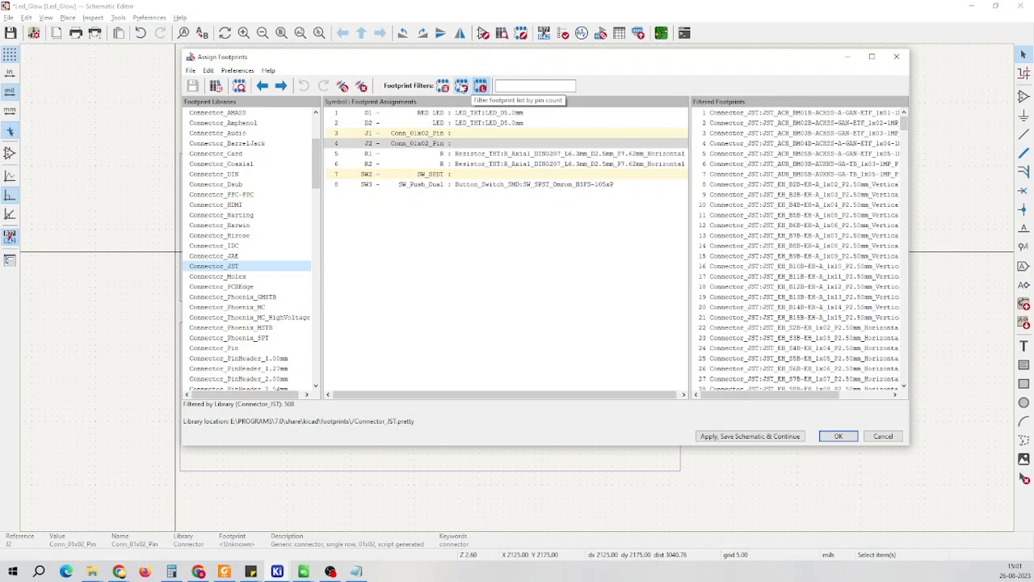
{"action": "left_click", "coordinate": [461, 86]}
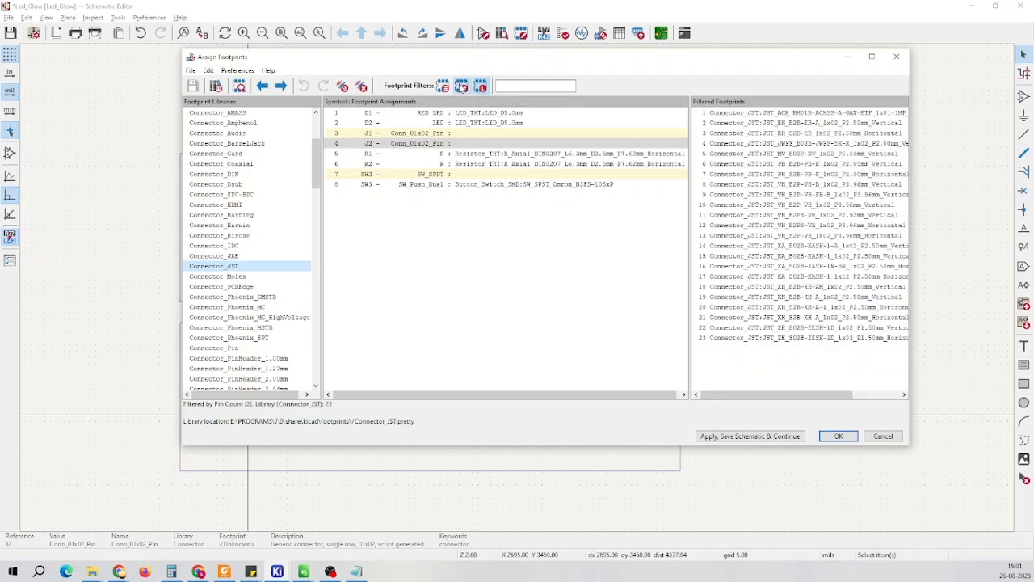
{"action": "left_click", "coordinate": [776, 113]}
{"action": "left_click", "coordinate": [484, 146]}
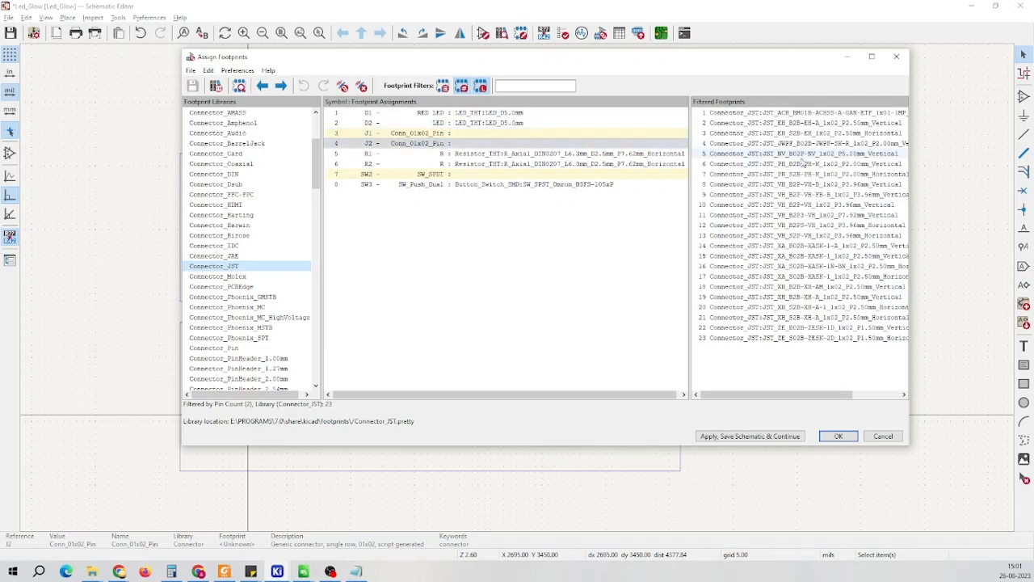
Widen the filtered footprint list to read the full names and browse the two-pin JST footprints
{"action": "left_click_drag", "start_coordinate": [683, 191], "coordinate": [551, 194]}
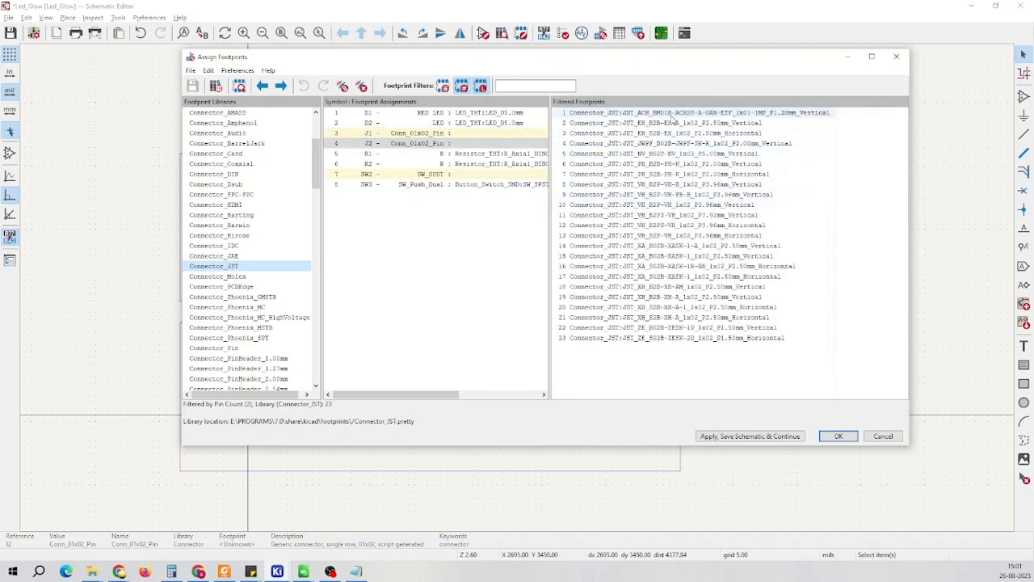
{"action": "left_click", "coordinate": [662, 126]}
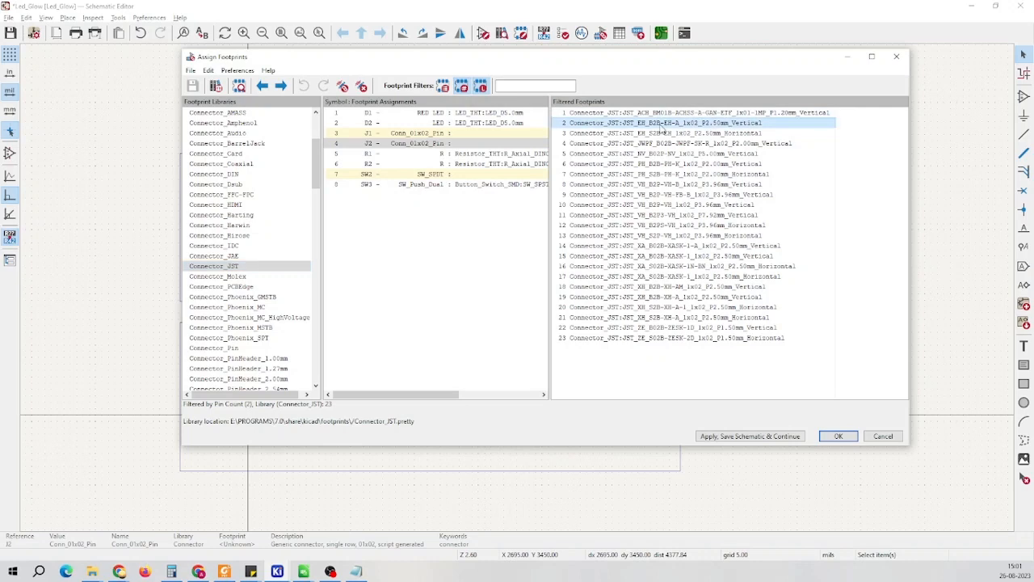
{"action": "left_click", "coordinate": [651, 134]}
{"action": "left_click", "coordinate": [659, 144]}
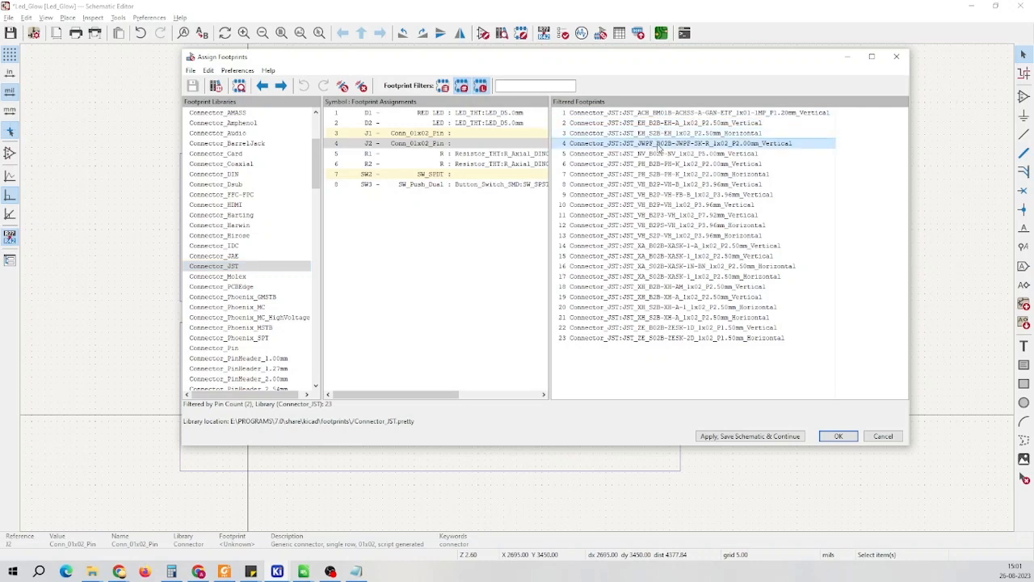
{"action": "left_click", "coordinate": [691, 215]}
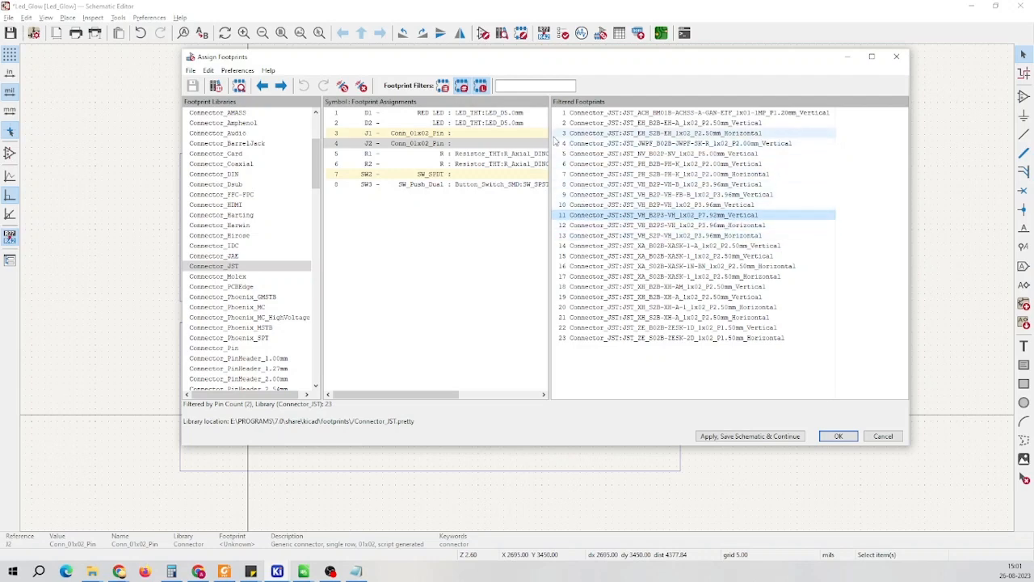
{"action": "left_click_drag", "start_coordinate": [551, 136], "coordinate": [710, 168]}
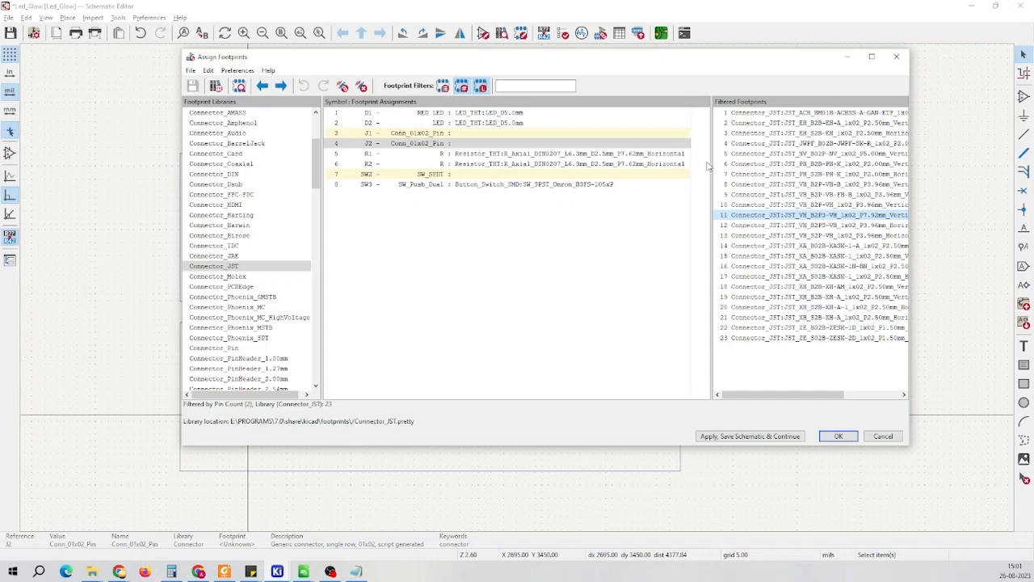
Preview the JST_EH_B2B-EH-A_1x02_P2.50mm_Vertical footprint and compare it with JST_EH_S2B-EH_1x02_P2.50mm_Horizontal
{"action": "left_click", "coordinate": [795, 124]}
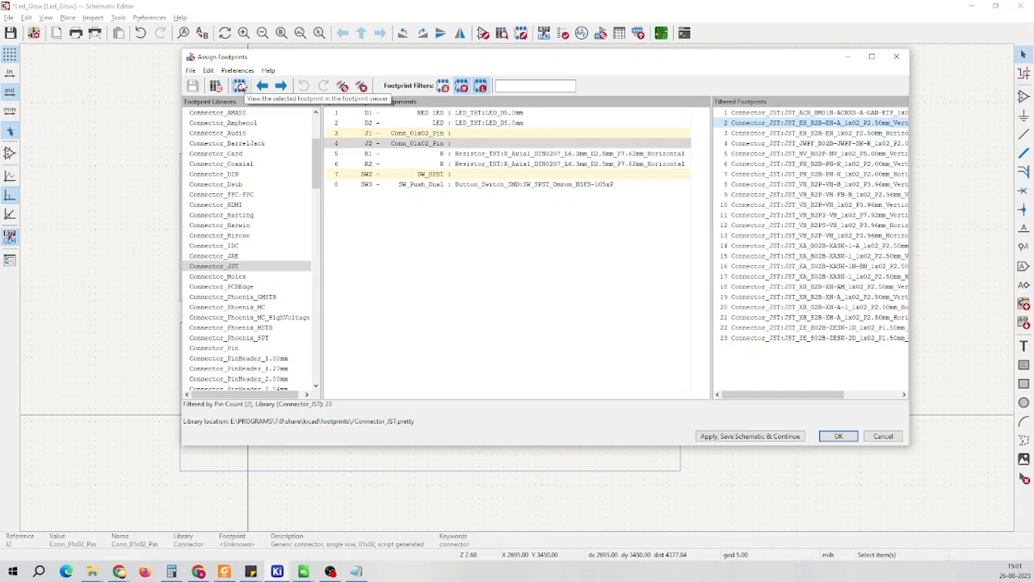
{"action": "left_click", "coordinate": [239, 87]}
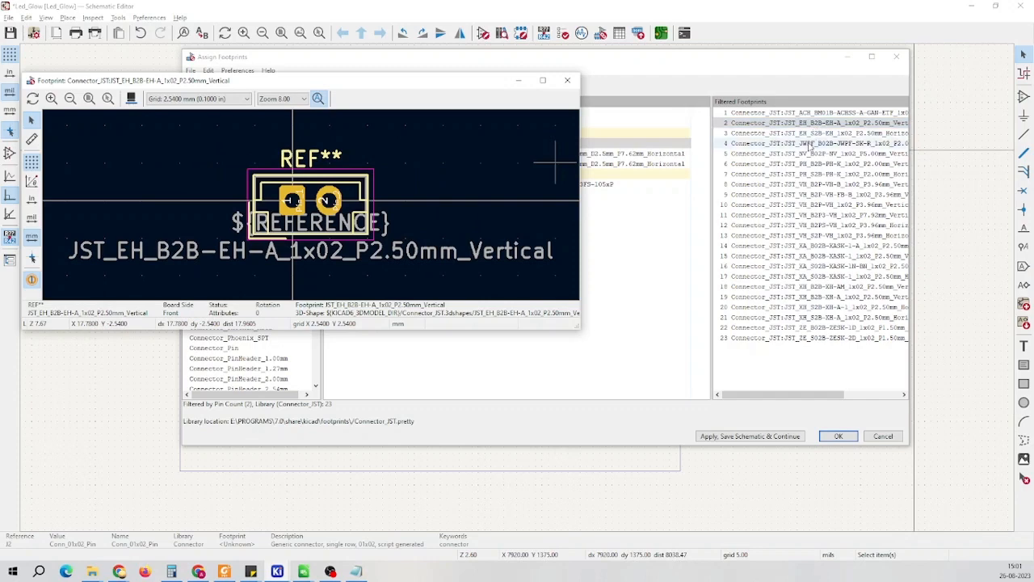
{"action": "left_click", "coordinate": [811, 136]}
{"action": "left_click", "coordinate": [810, 133]}
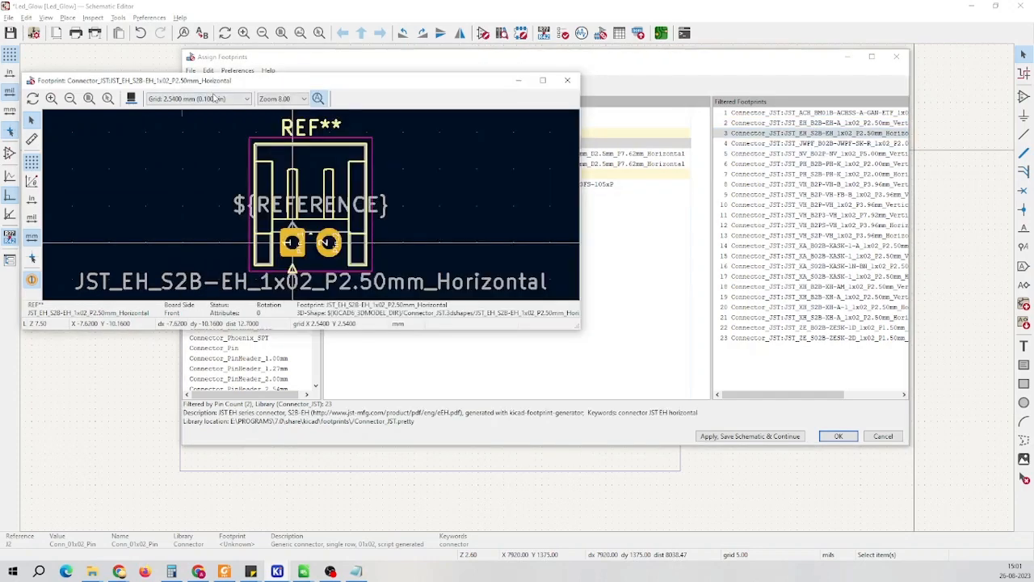
{"action": "left_click", "coordinate": [153, 86]}
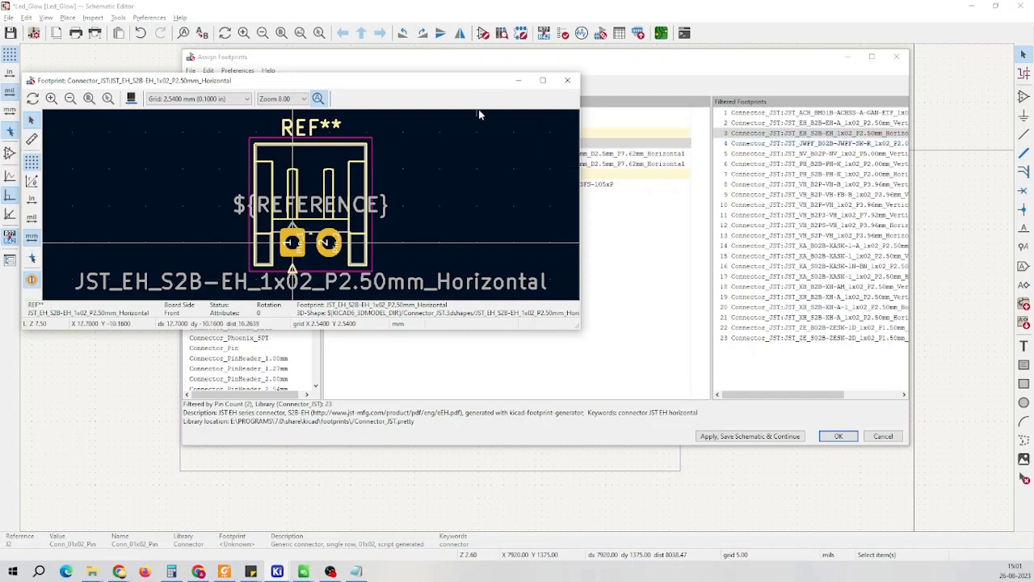
Enlarge the assignment window and footprint list, and compare previews of the vertical JST_XH_B2B-XH-AM and JST_XH_B2B-XH-A footprints
{"action": "left_click", "coordinate": [910, 207]}
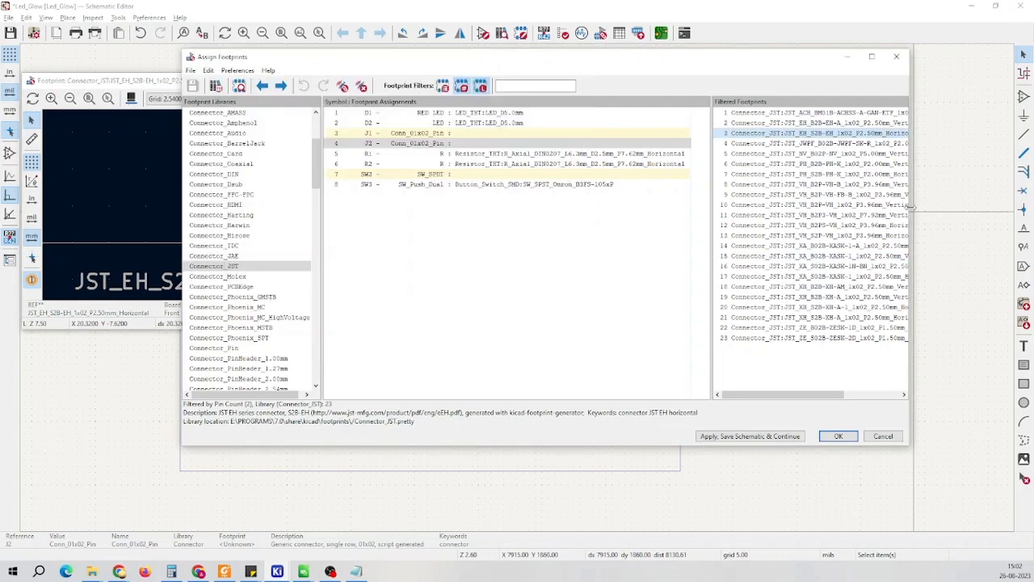
{"action": "left_click_drag", "start_coordinate": [910, 207], "coordinate": [961, 207]}
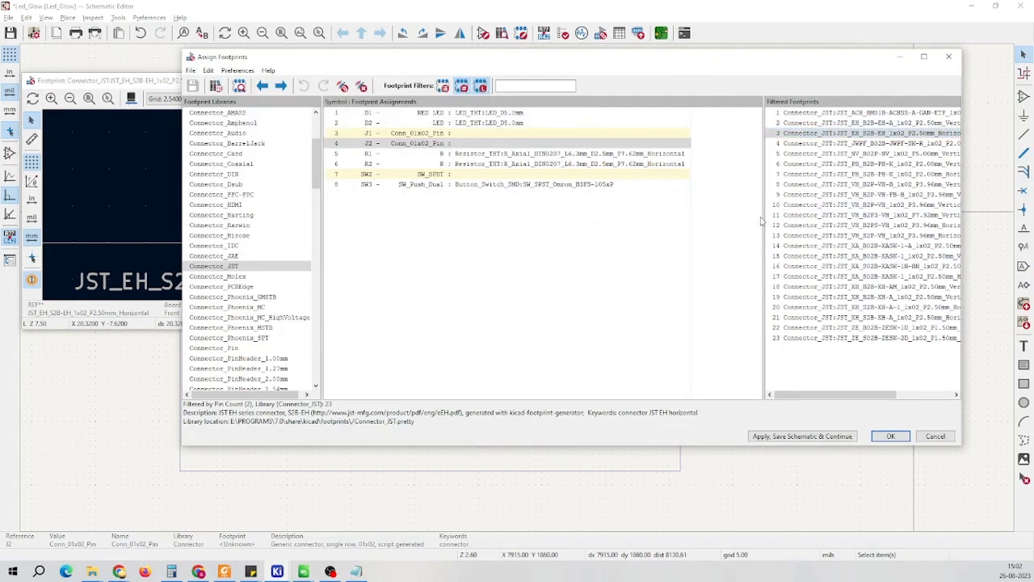
{"action": "left_click_drag", "start_coordinate": [650, 205], "coordinate": [651, 206]}
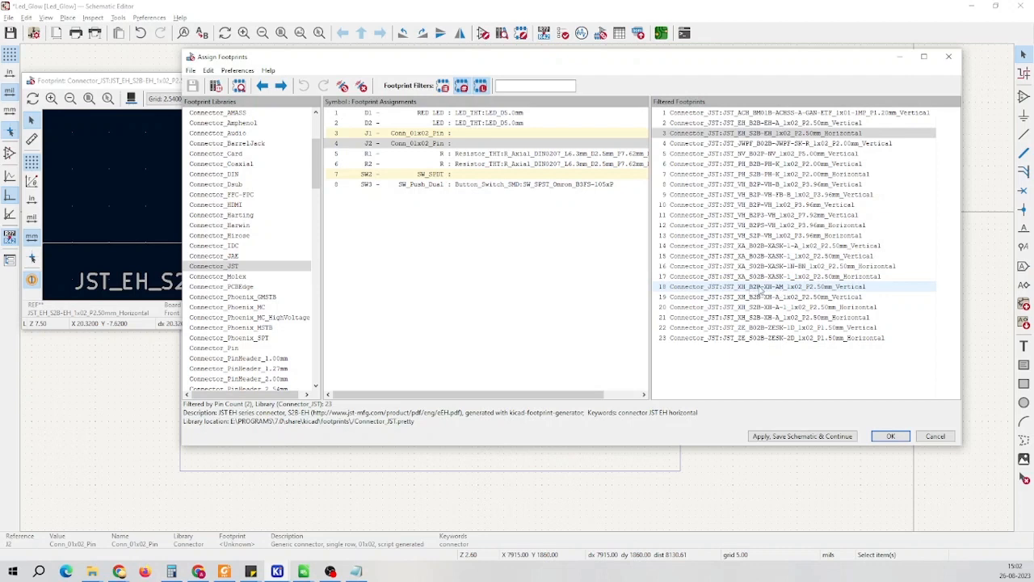
{"action": "left_click", "coordinate": [759, 288]}
{"action": "left_click", "coordinate": [116, 86]}
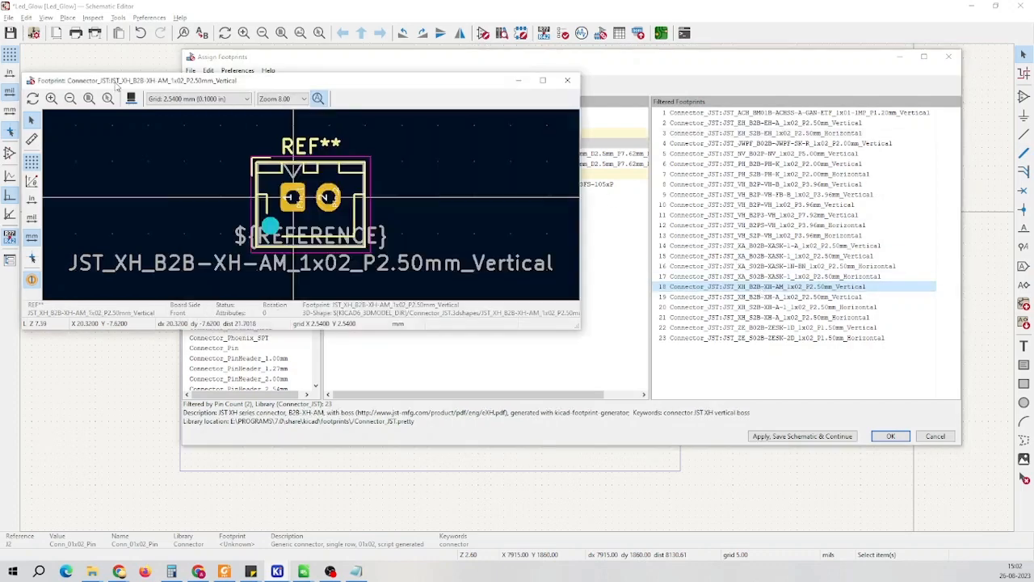
{"action": "left_click", "coordinate": [780, 302]}
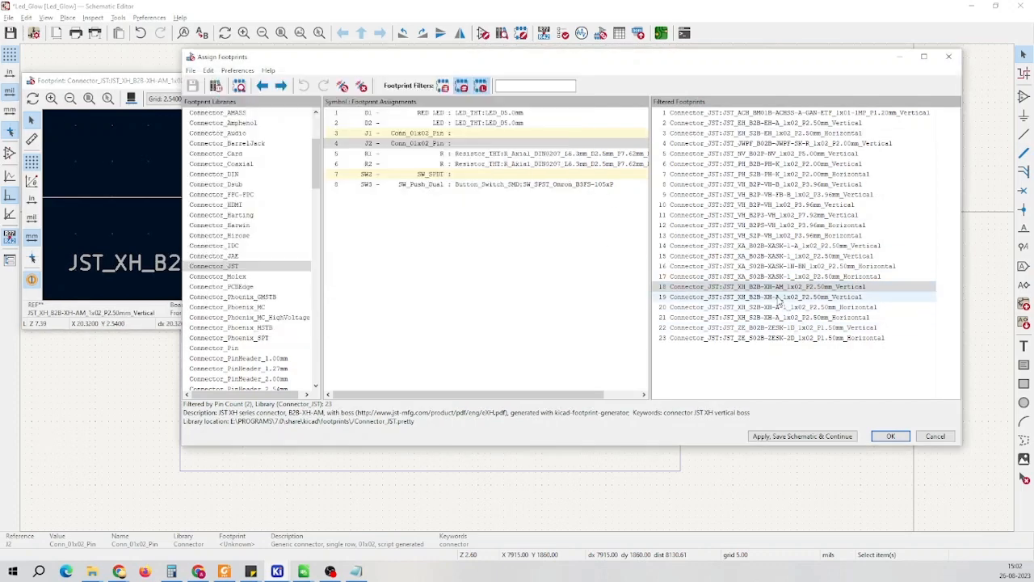
{"action": "left_click", "coordinate": [780, 302]}
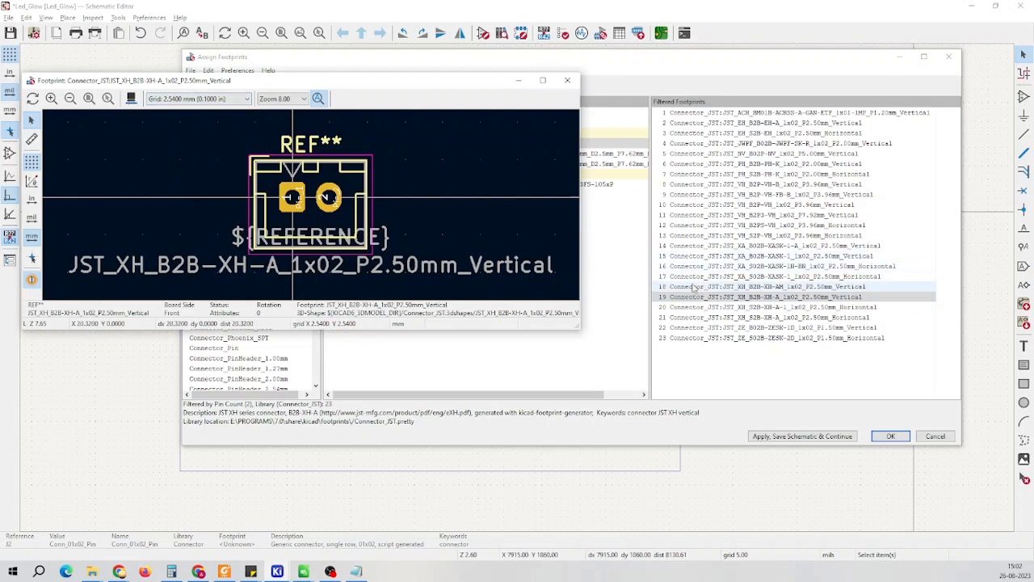
{"action": "left_click", "coordinate": [742, 300]}
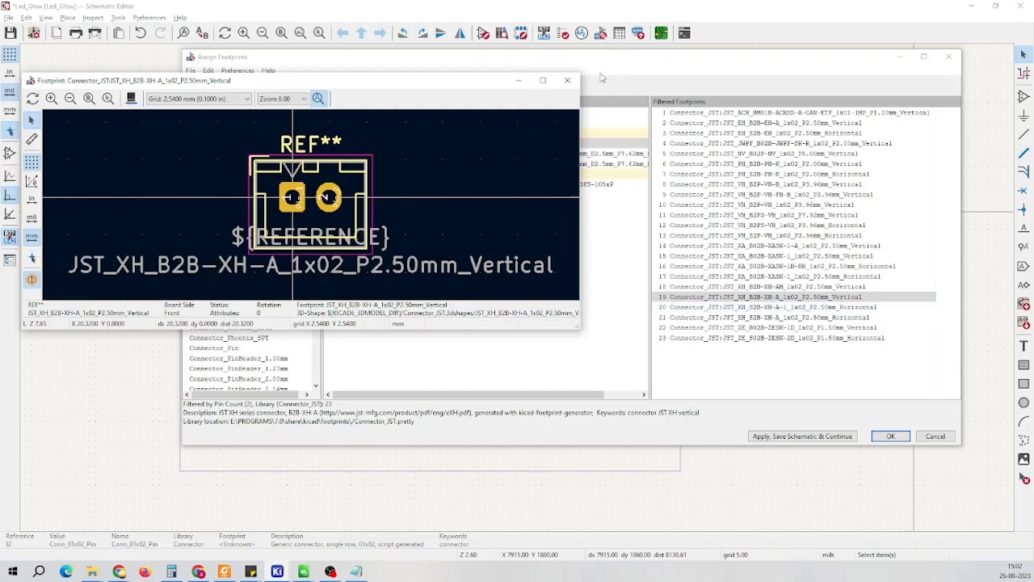
{"action": "left_click", "coordinate": [567, 80]}
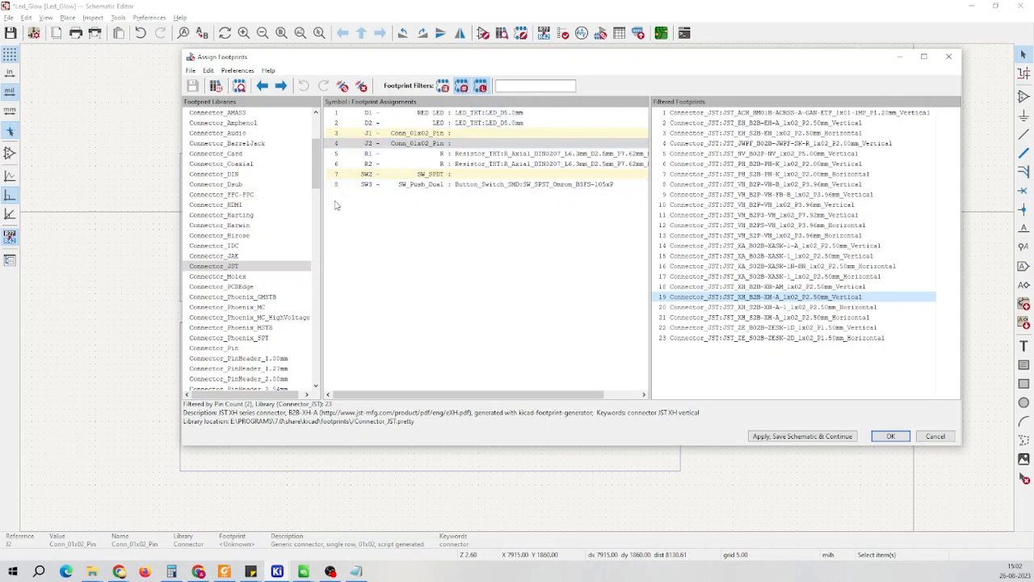
Check the two-pin footprints in the Connector_Molex library and return to the Connector_JST library
{"action": "left_click", "coordinate": [232, 267]}
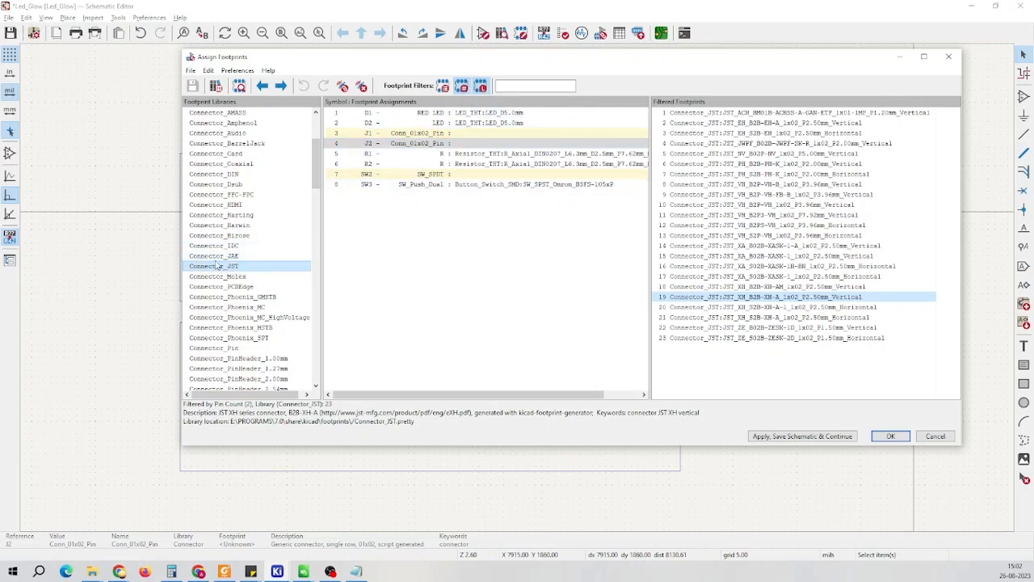
{"action": "scroll", "coordinate": [217, 266], "scroll_direction": "down", "scroll_amount": 2}
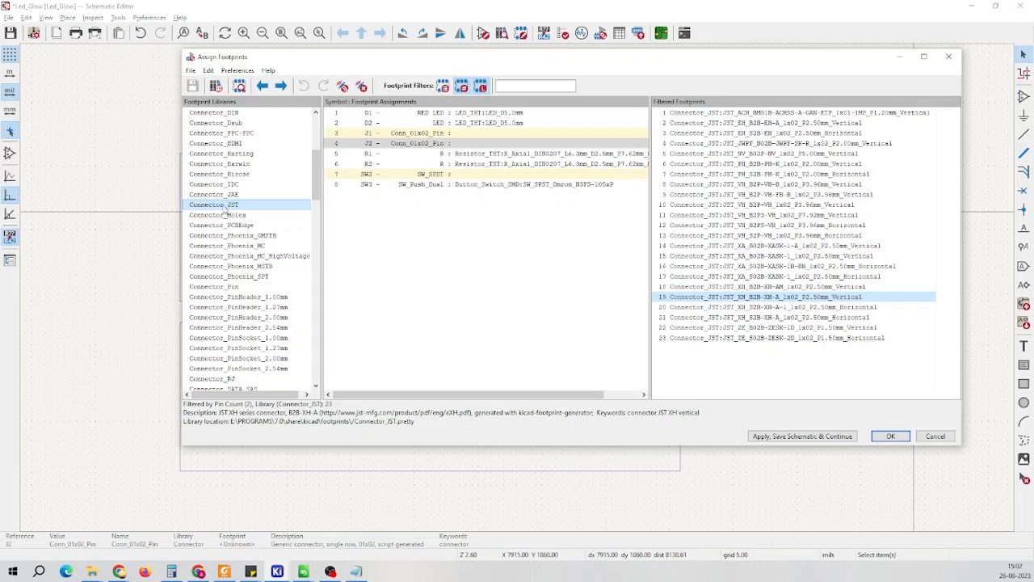
{"action": "key", "text": "Up"}
{"action": "left_click", "coordinate": [227, 214]}
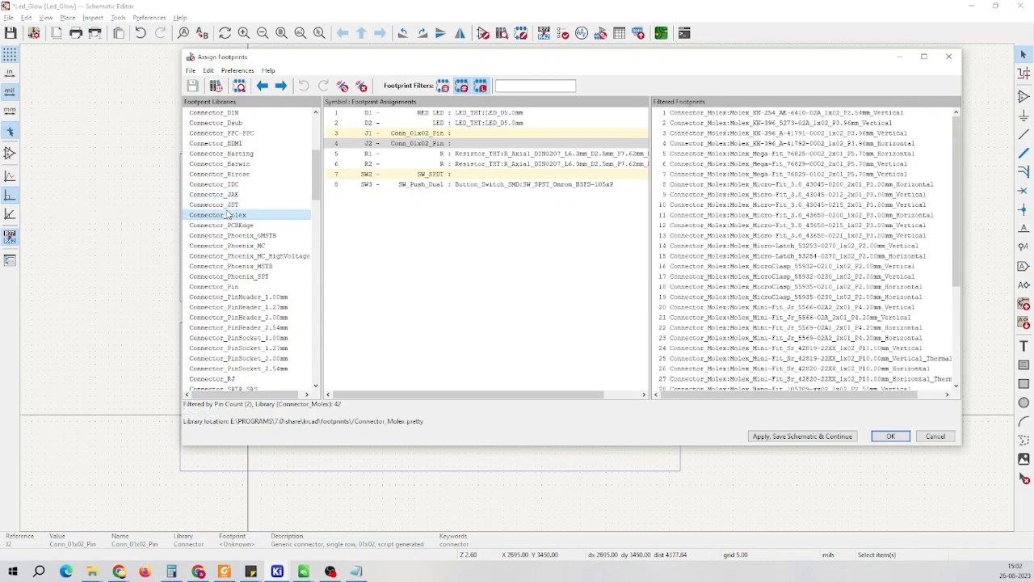
{"action": "left_click", "coordinate": [230, 206]}
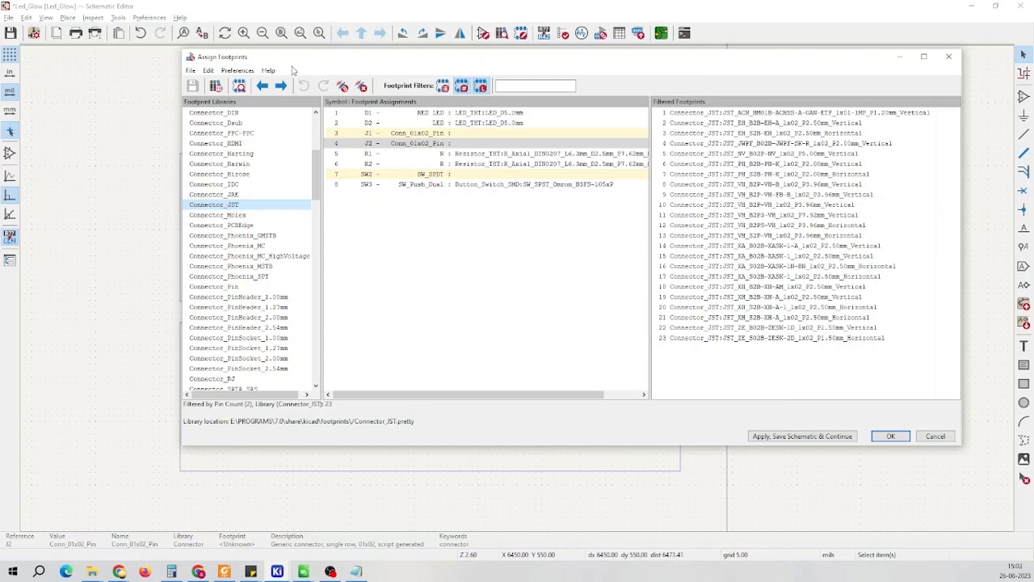
Preview the JST_XH_B2B-XH-A_1x02_P2.50mm_Vertical footprint and assign it to J2
{"action": "left_click", "coordinate": [722, 298]}
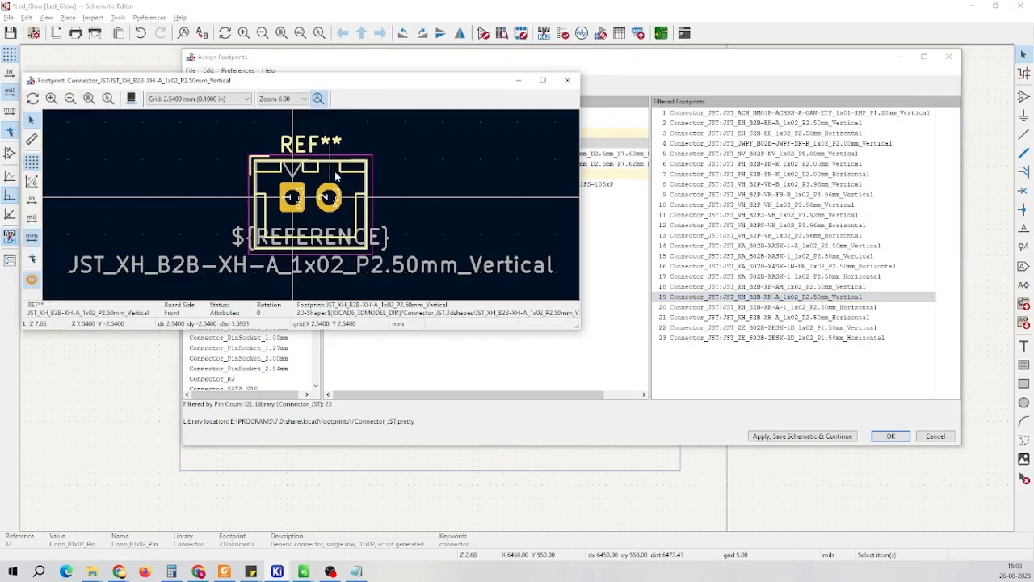
{"action": "left_click", "coordinate": [568, 80]}
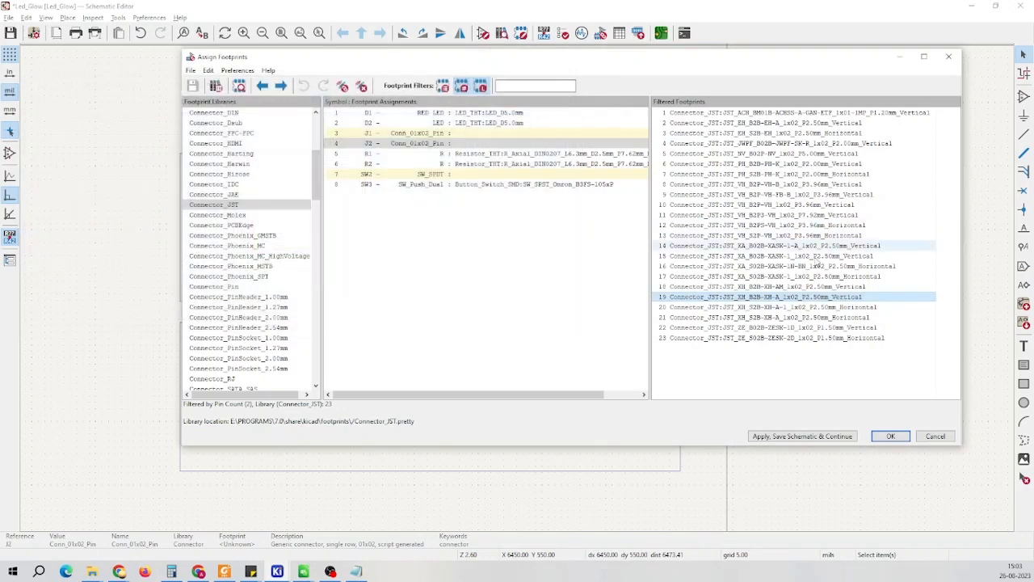
{"action": "double_click", "coordinate": [770, 297]}
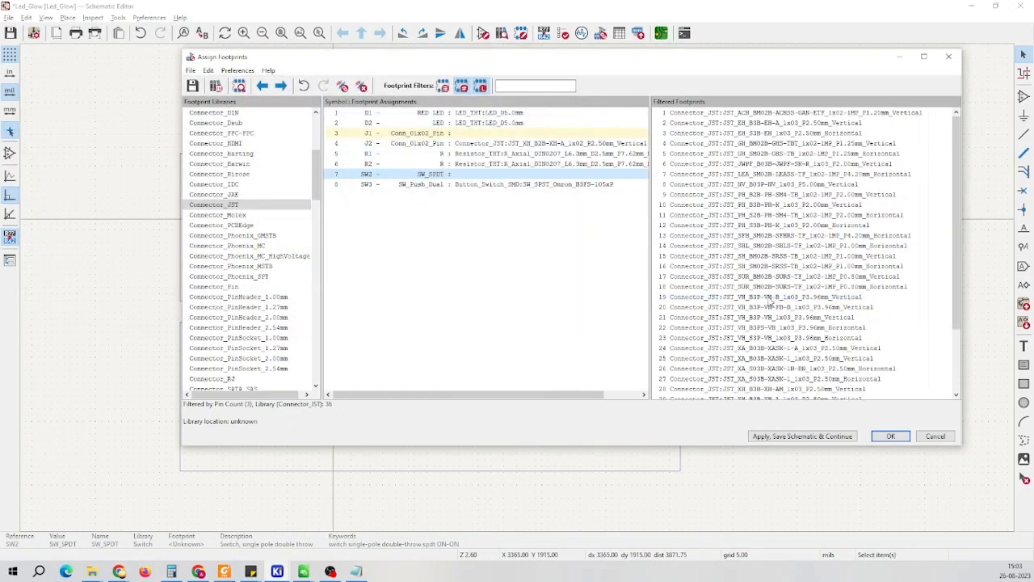
Widen the symbol assignments list and copy J2's JST_XH_B2B-XH-A_1x02_P2.50mm_Vertical footprint to J1
{"action": "left_click", "coordinate": [463, 145]}
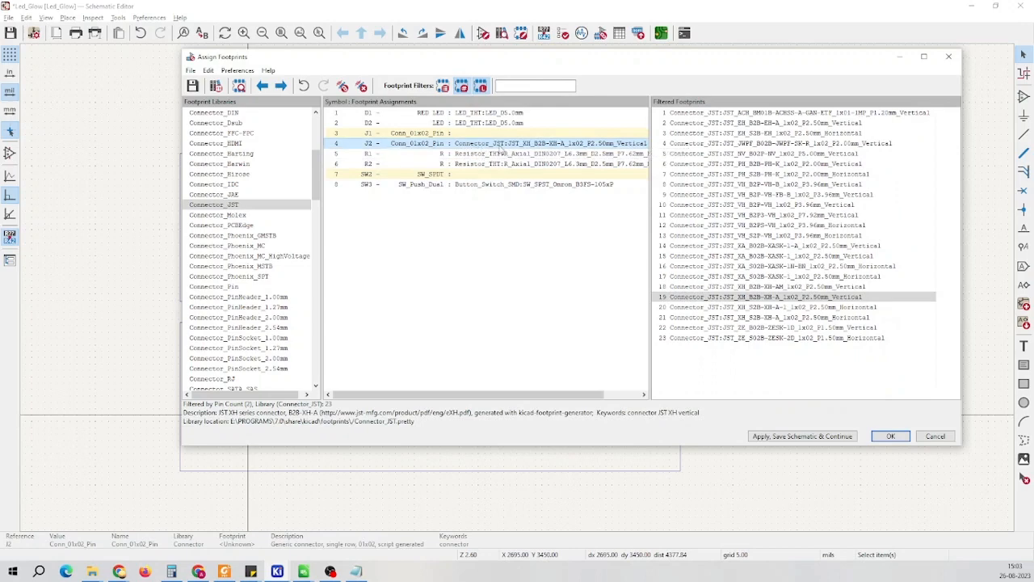
{"action": "left_click_drag", "start_coordinate": [650, 139], "coordinate": [723, 143]}
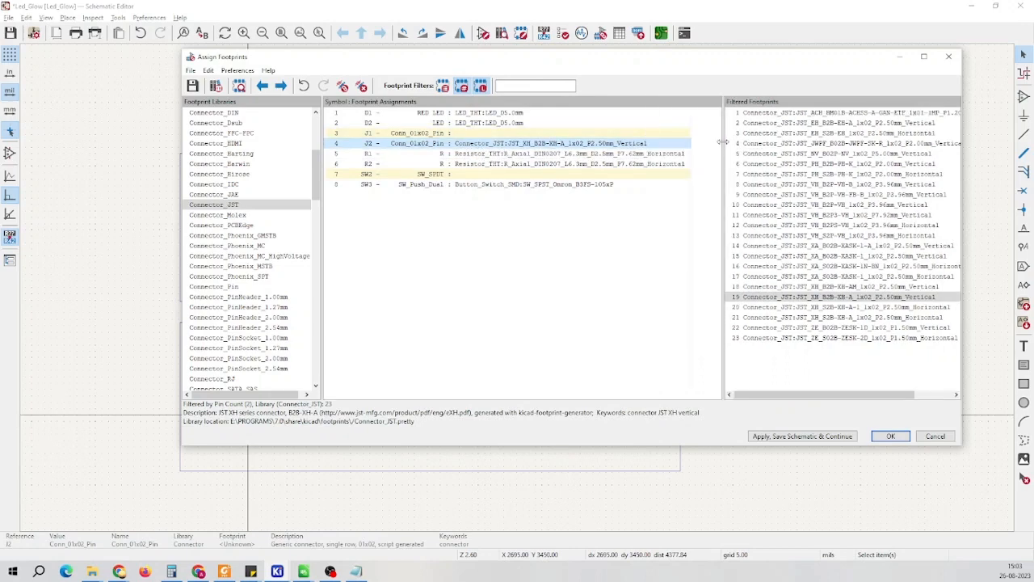
{"action": "left_click", "coordinate": [486, 134]}
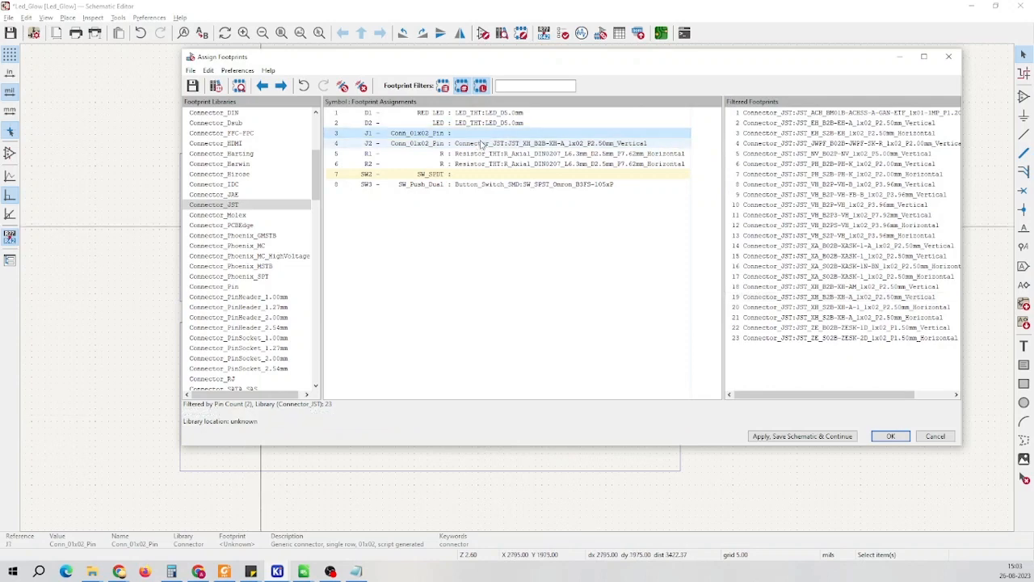
{"action": "left_click", "coordinate": [481, 144]}
{"action": "right_click", "coordinate": [481, 144]}
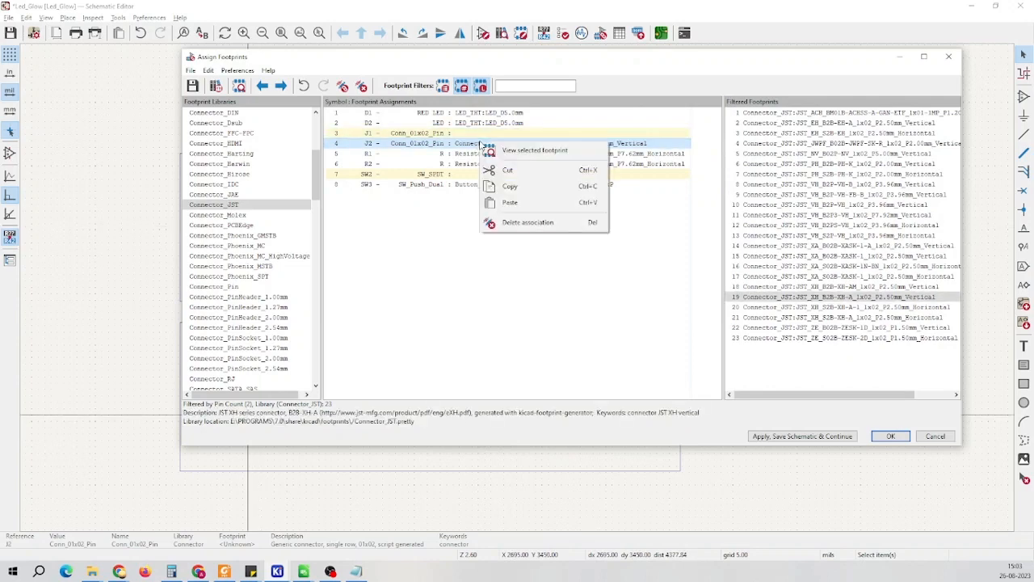
{"action": "right_click", "coordinate": [472, 147]}
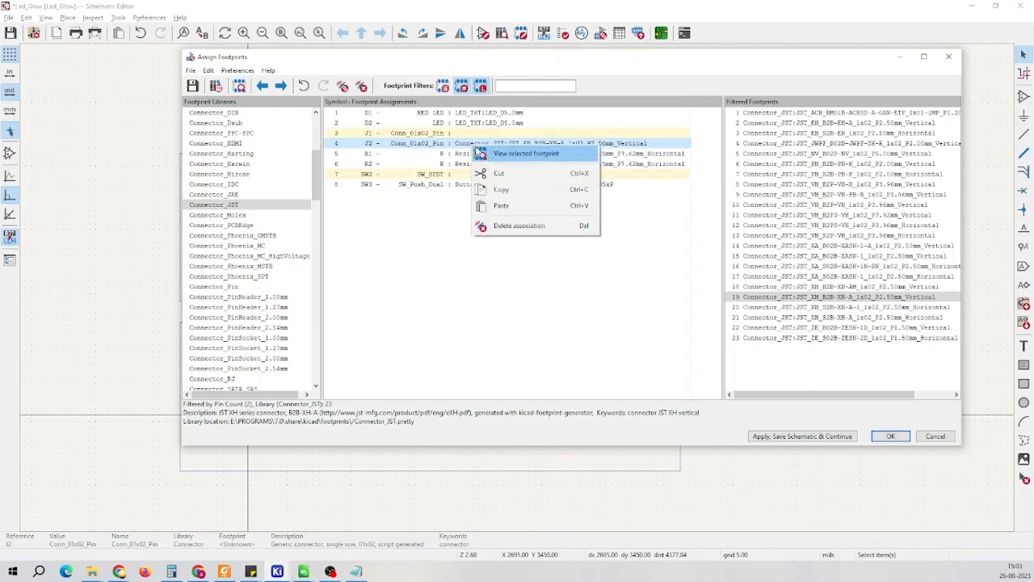
{"action": "left_click", "coordinate": [501, 189]}
{"action": "left_click", "coordinate": [450, 134]}
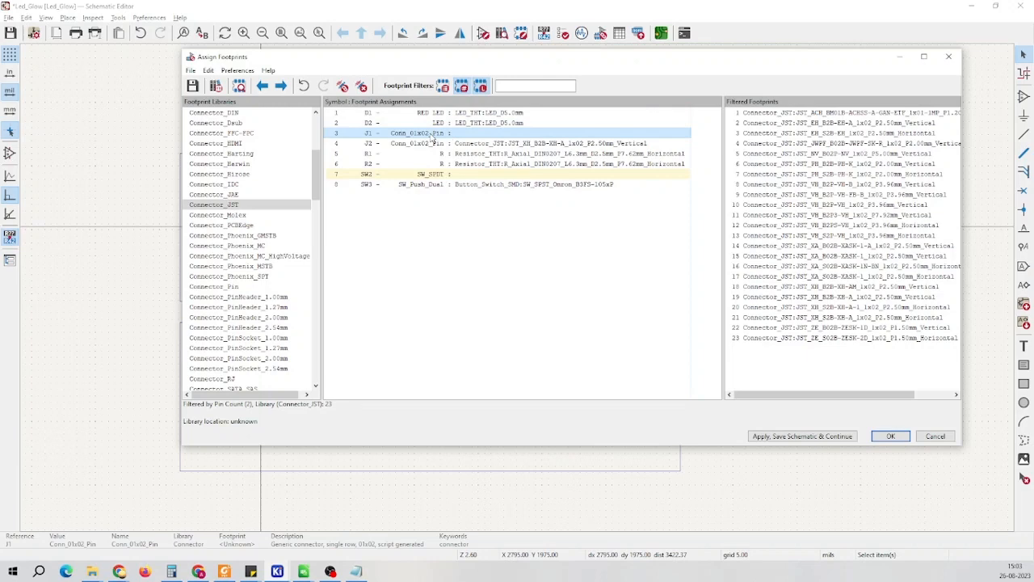
{"action": "right_click", "coordinate": [434, 138]}
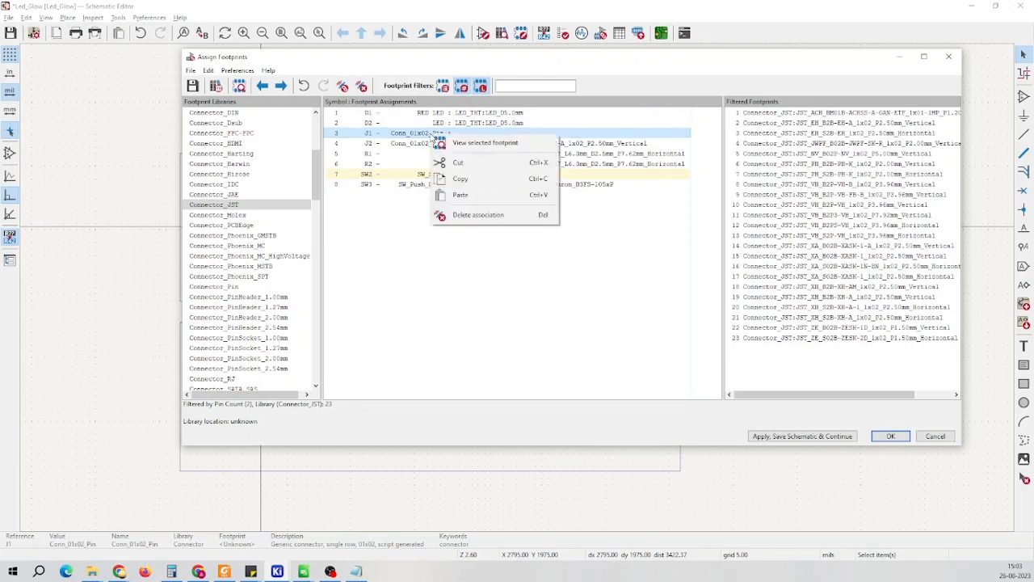
{"action": "left_click", "coordinate": [475, 193]}
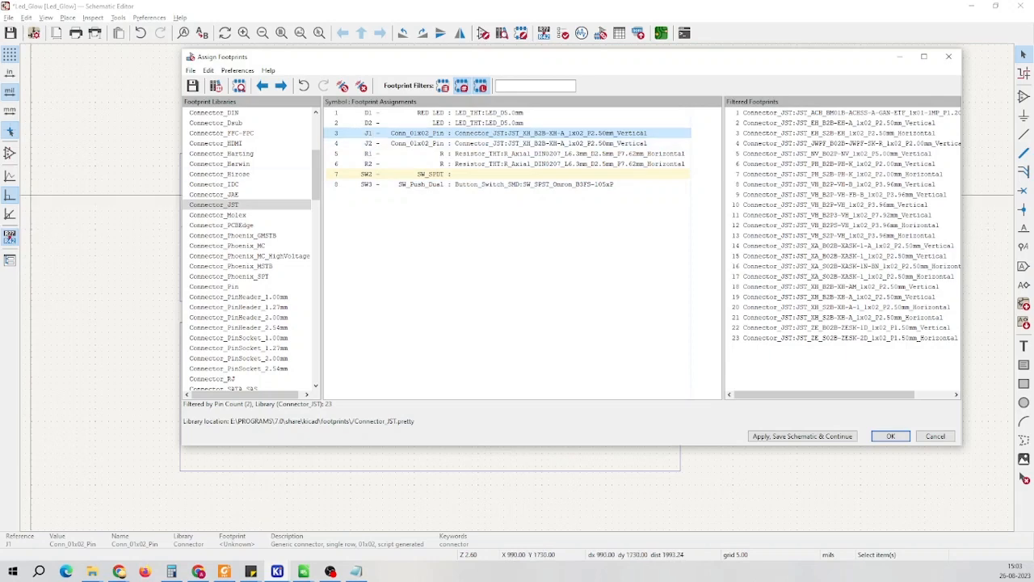
Uncover the schematic to locate SW2 in the circuit, and bring the assignment window back with SW2 selected
{"action": "key", "text": "alt+Tab"}
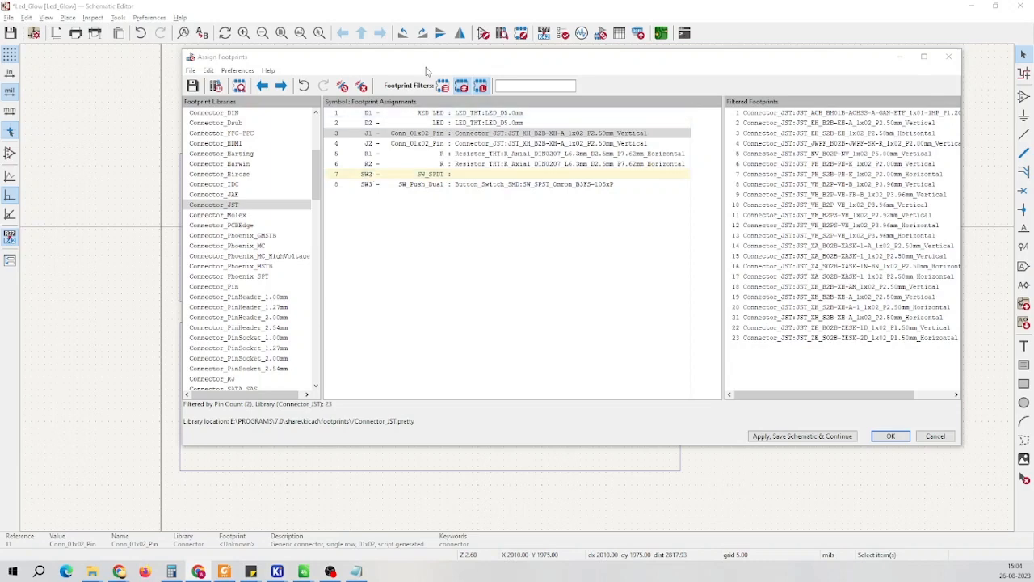
{"action": "left_click_drag", "start_coordinate": [426, 58], "coordinate": [798, 85]}
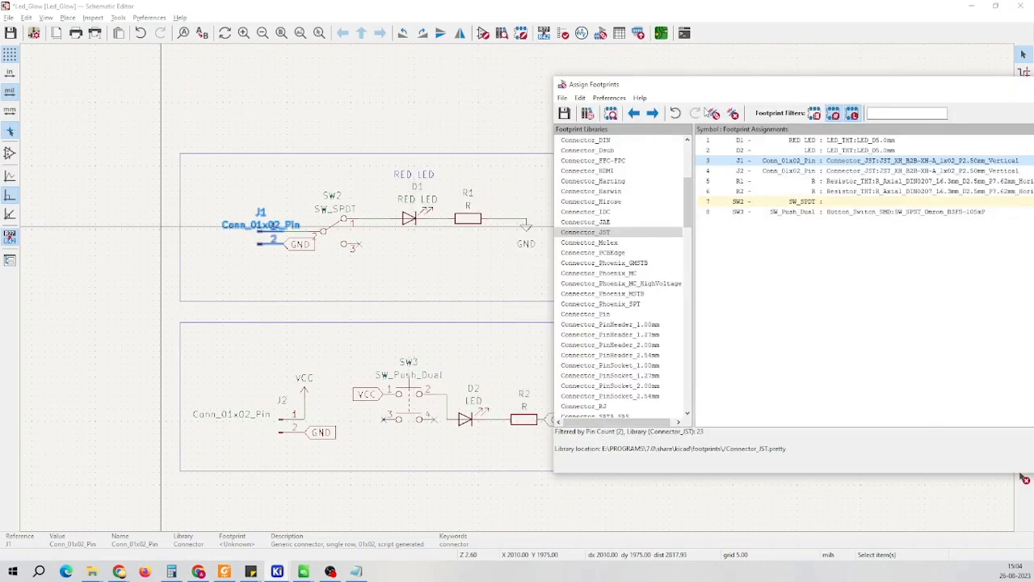
{"action": "left_click", "coordinate": [764, 202]}
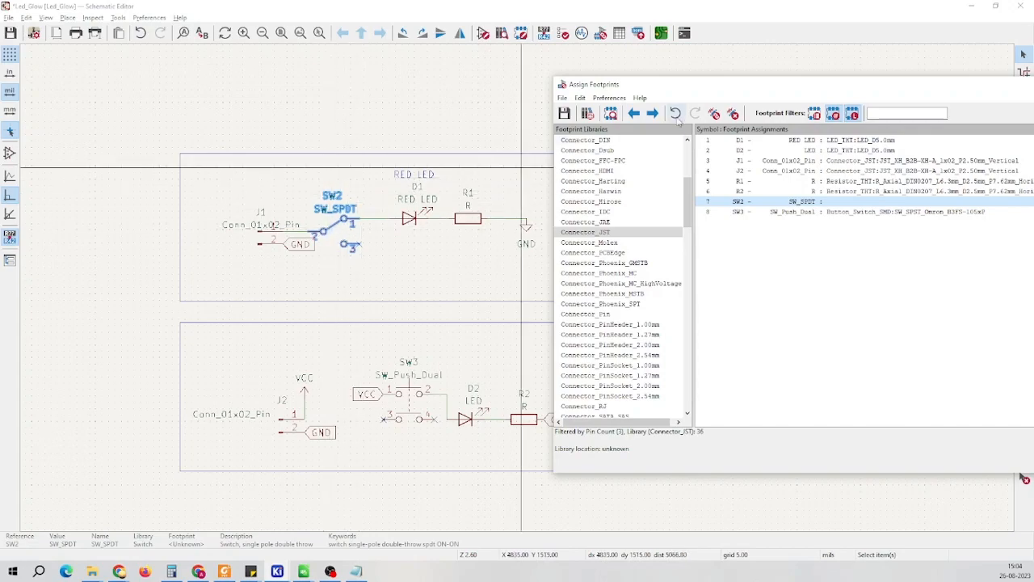
{"action": "left_click_drag", "start_coordinate": [687, 85], "coordinate": [239, 50]}
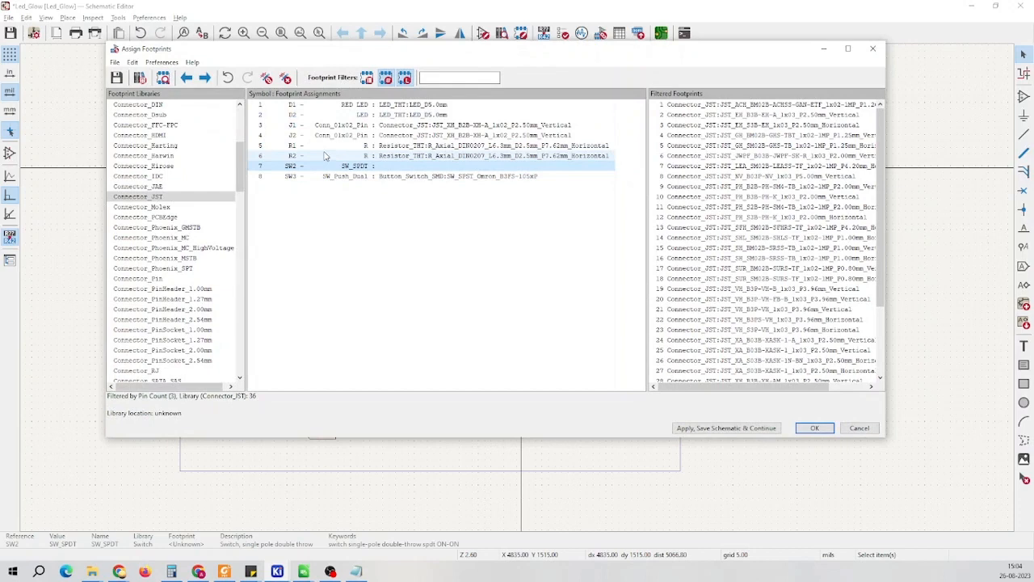
Look through the footprint library list for a library suited to the SW2 SPDT switch
{"action": "scroll", "coordinate": [196, 230], "scroll_direction": "down", "scroll_amount": 12}
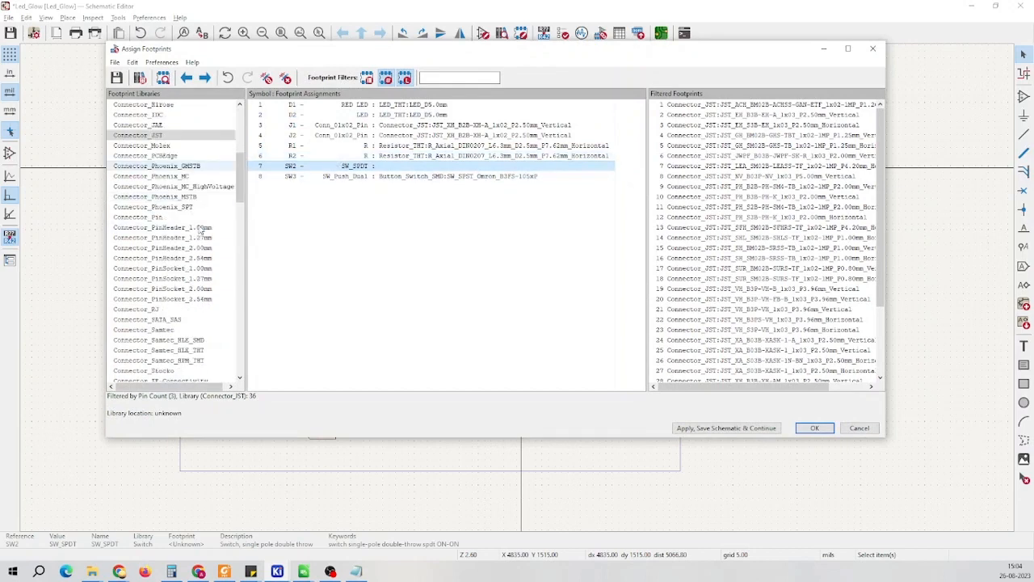
{"action": "scroll", "coordinate": [196, 230], "scroll_direction": "down", "scroll_amount": 12}
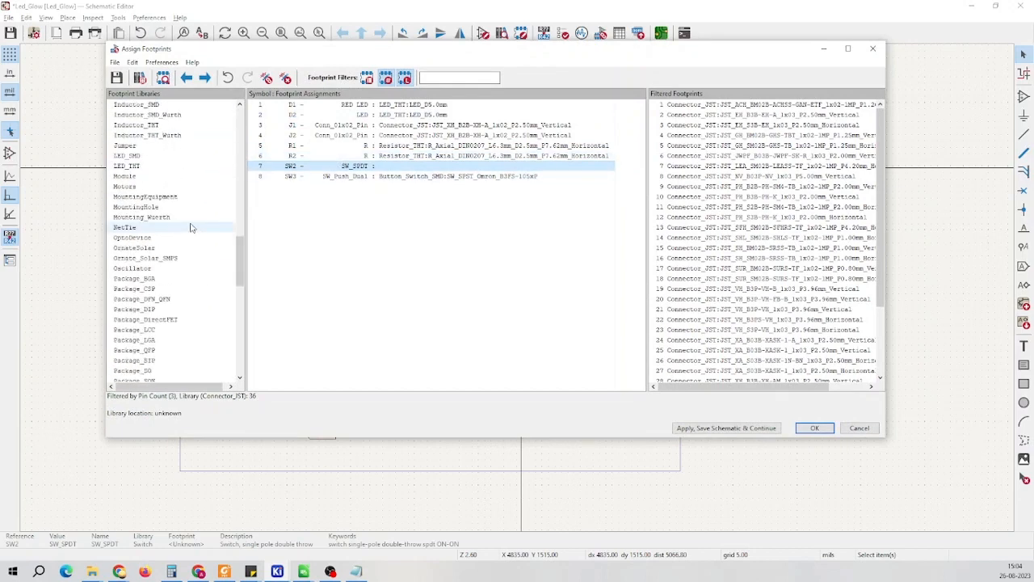
{"action": "scroll", "coordinate": [187, 221], "scroll_direction": "down", "scroll_amount": 4}
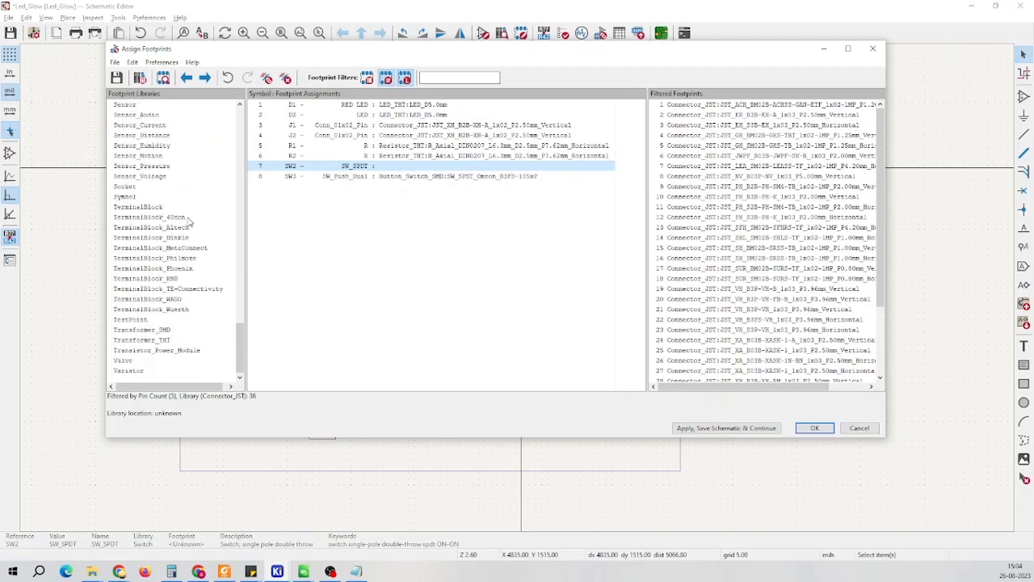
{"action": "scroll", "coordinate": [184, 223], "scroll_direction": "up", "scroll_amount": 4}
{"action": "scroll", "coordinate": [184, 223], "scroll_direction": "up", "scroll_amount": 18}
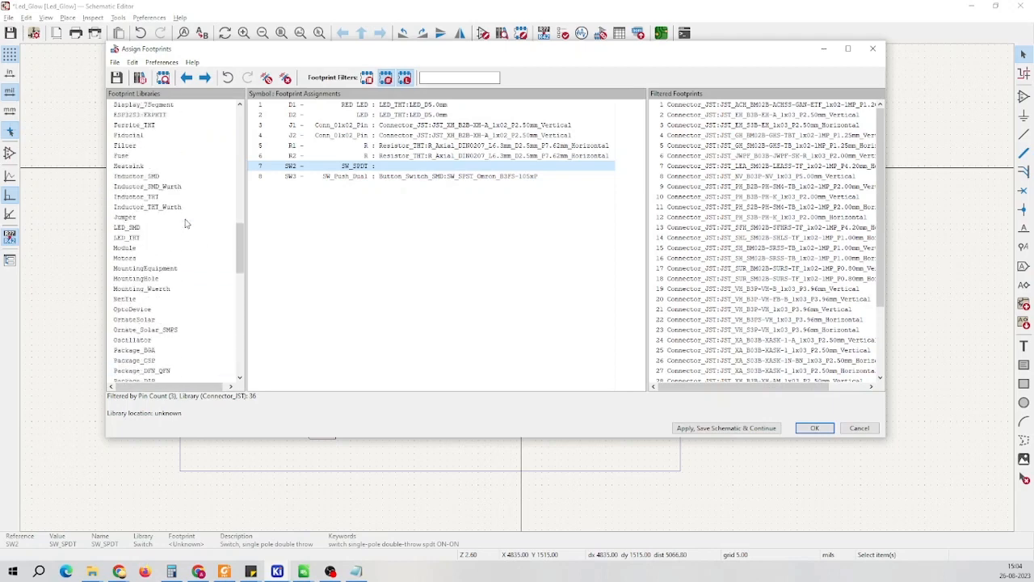
{"action": "scroll", "coordinate": [184, 223], "scroll_direction": "up", "scroll_amount": 12}
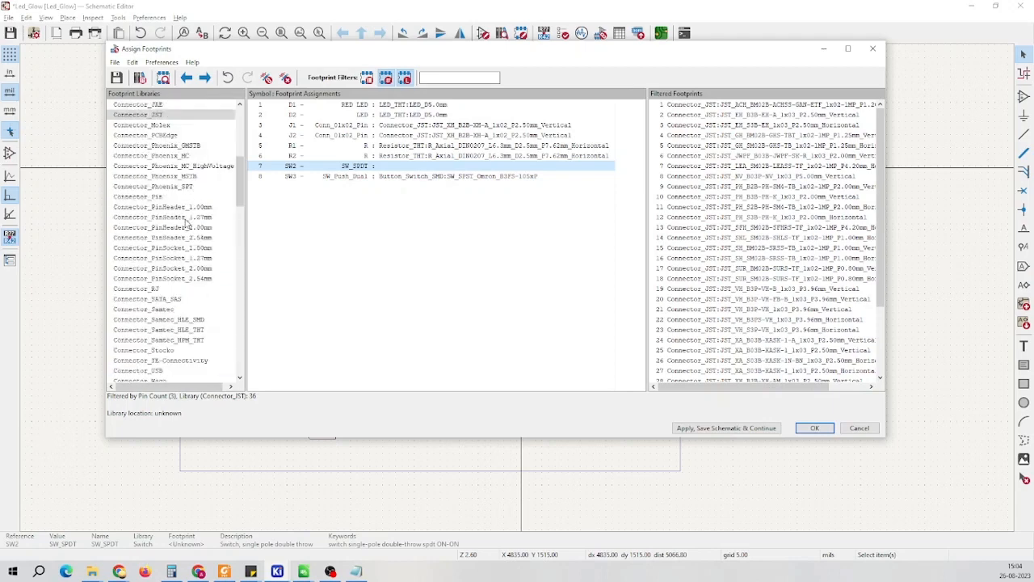
{"action": "scroll", "coordinate": [184, 223], "scroll_direction": "up", "scroll_amount": 1}
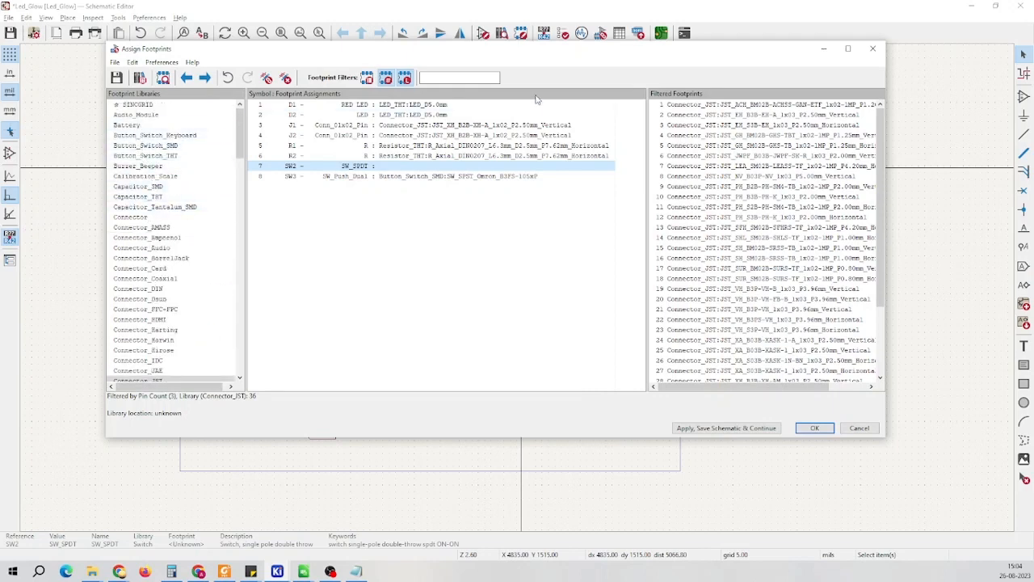
Search the filtered footprints for SW2 using the terms spdt and toggle
{"action": "left_click", "coordinate": [459, 78]}
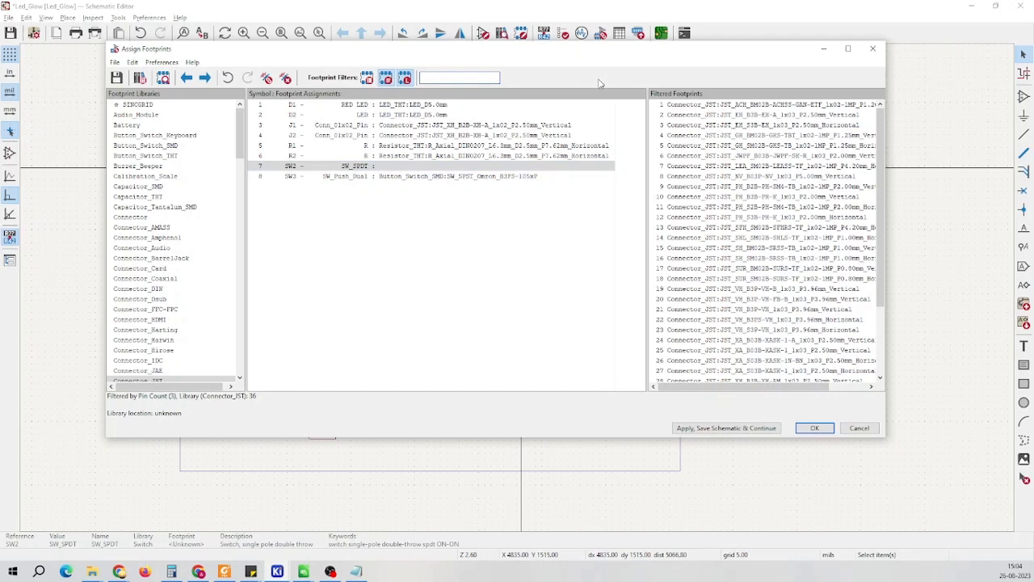
{"action": "type", "text": "spdt"}
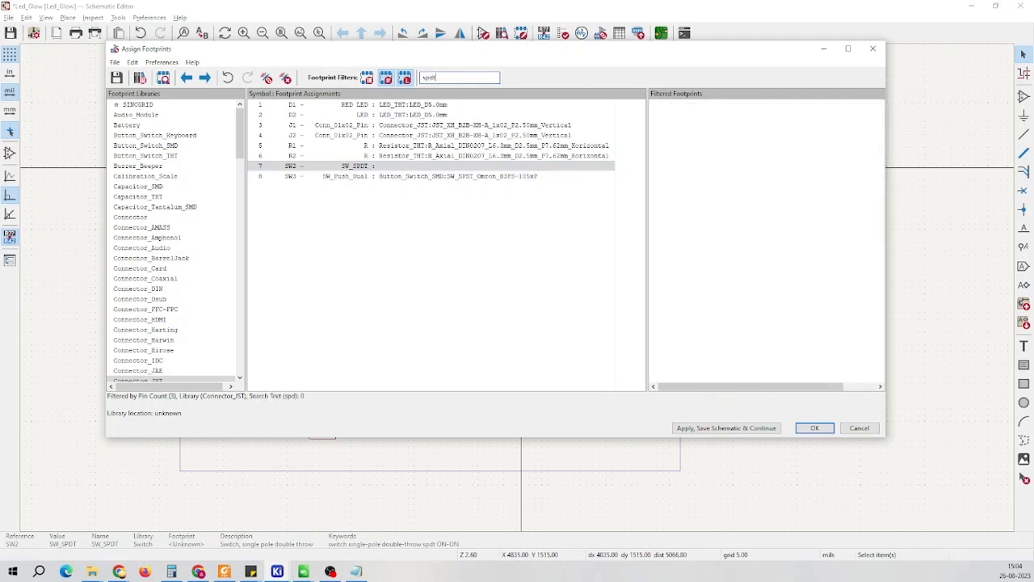
{"action": "key", "text": "BackSpace"}
{"action": "key", "text": "BackSpace"}
{"action": "key", "text": "BackSpace"}
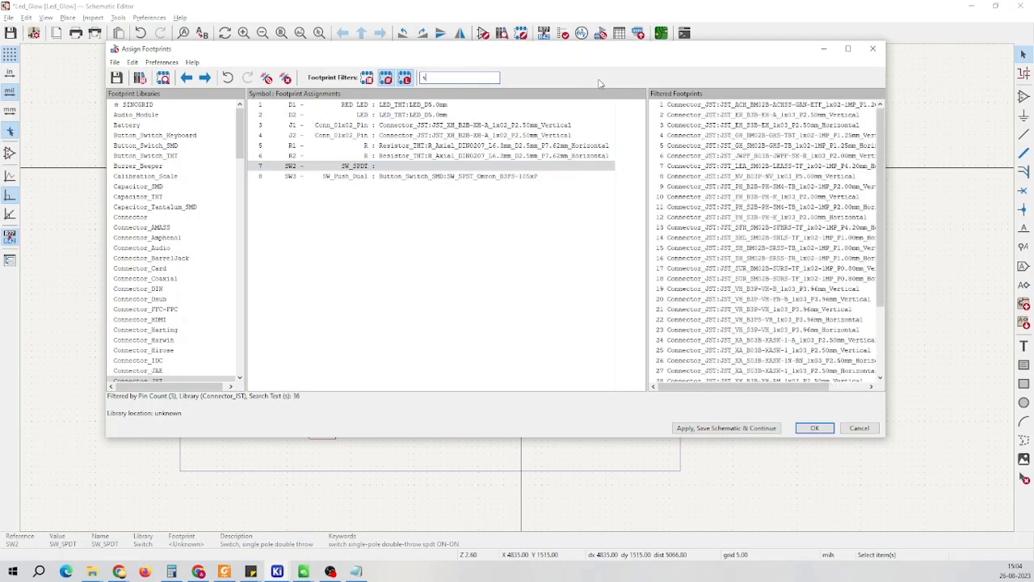
{"action": "type", "text": "y"}
{"action": "key", "text": "BackSpace"}
{"action": "type", "text": "toggle"}
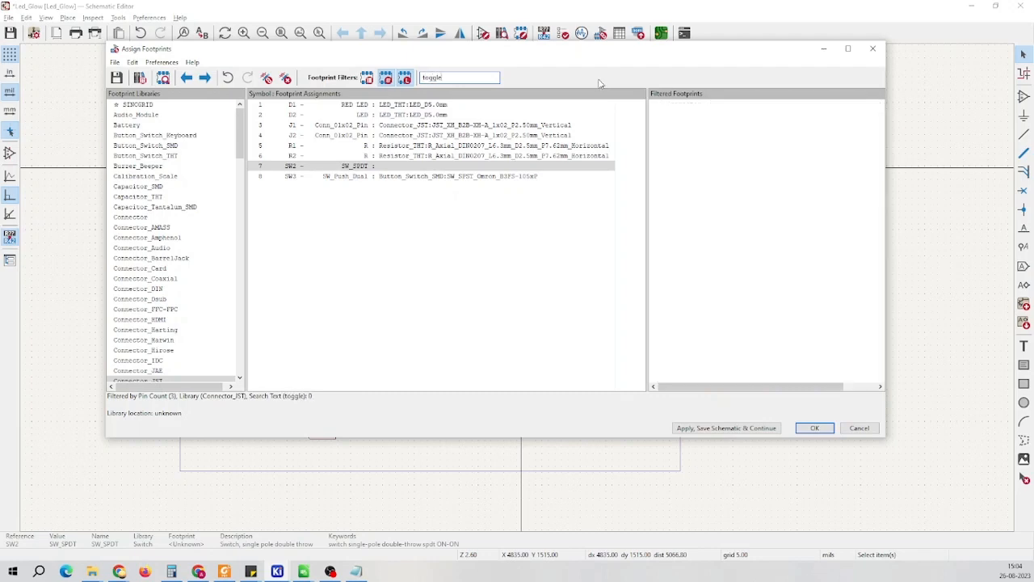
Turn off filtering by pin count and search the footprints for switch
{"action": "left_click", "coordinate": [385, 77]}
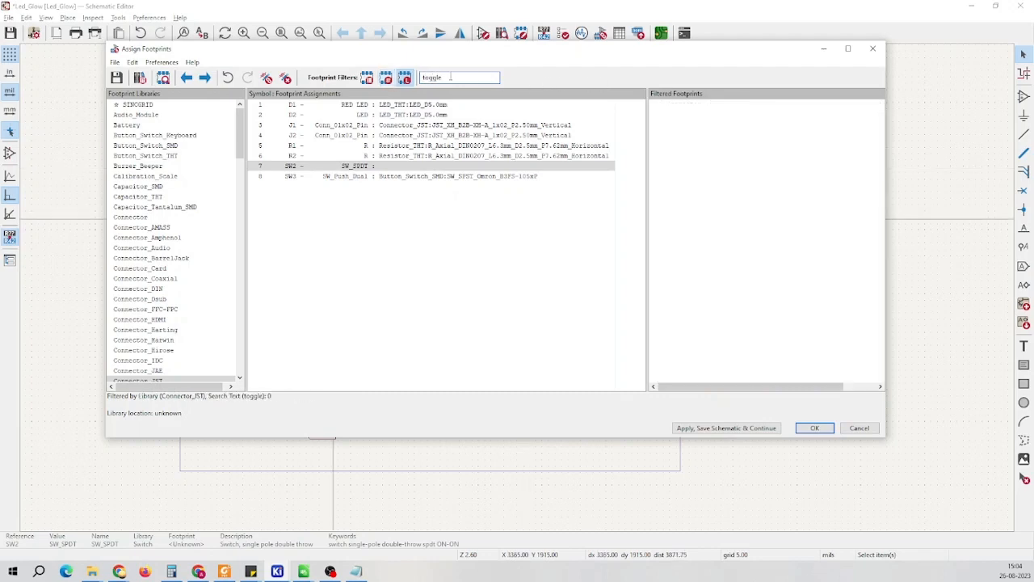
{"action": "double_click", "coordinate": [421, 76]}
{"action": "type", "text": "switch"}
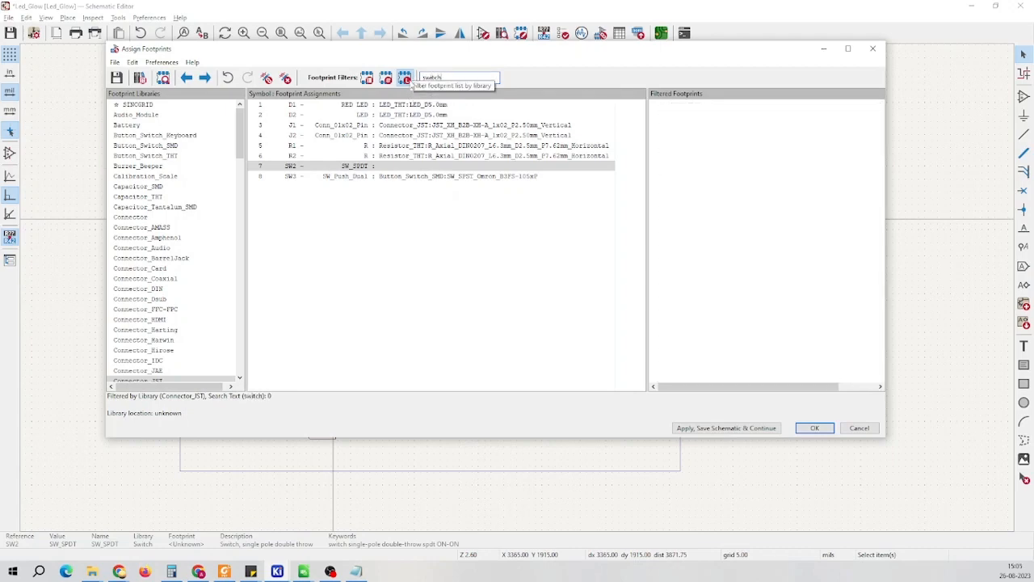
Search the footprints for slide and clear the search text
{"action": "double_click", "coordinate": [441, 77]}
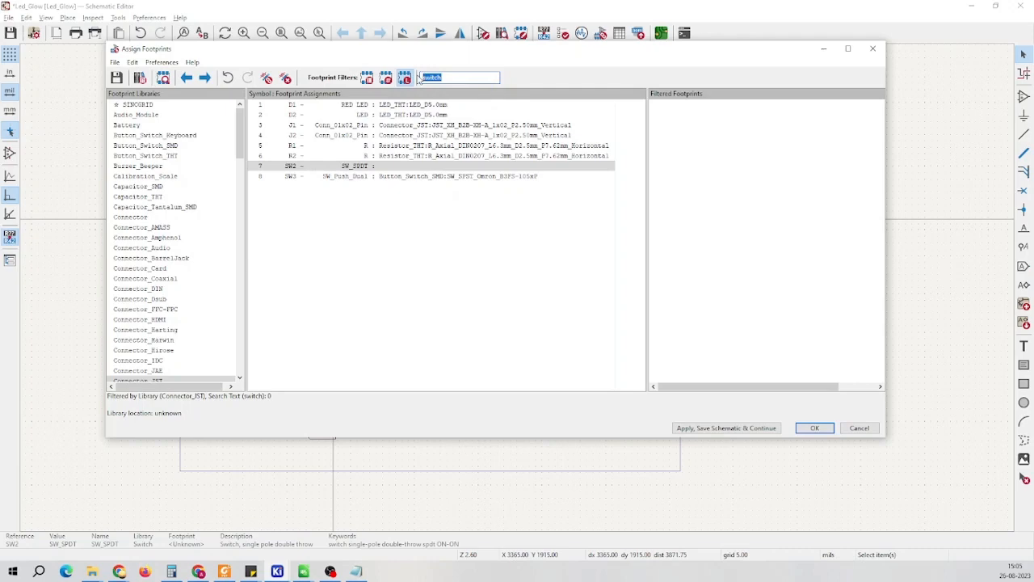
{"action": "type", "text": "slide"}
{"action": "key", "text": "BackSpace"}
{"action": "key", "text": "BackSpace"}
{"action": "key", "text": "BackSpace"}
{"action": "key", "text": "BackSpace"}
{"action": "key", "text": "BackSpace"}
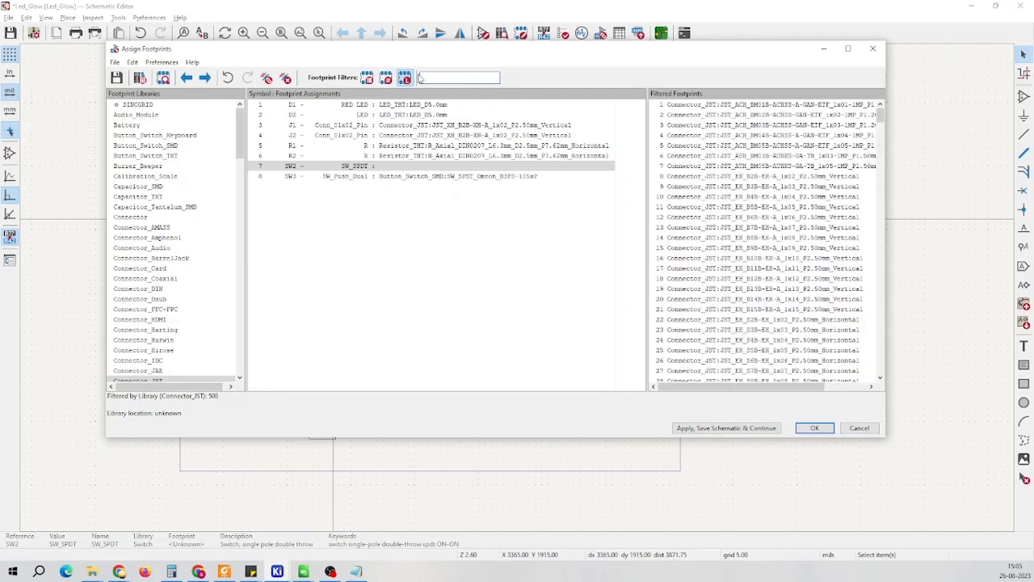
Look through the entire footprint library list for a library that suits the SW2 slide switch
{"action": "scroll", "coordinate": [167, 184], "scroll_direction": "down", "scroll_amount": 10}
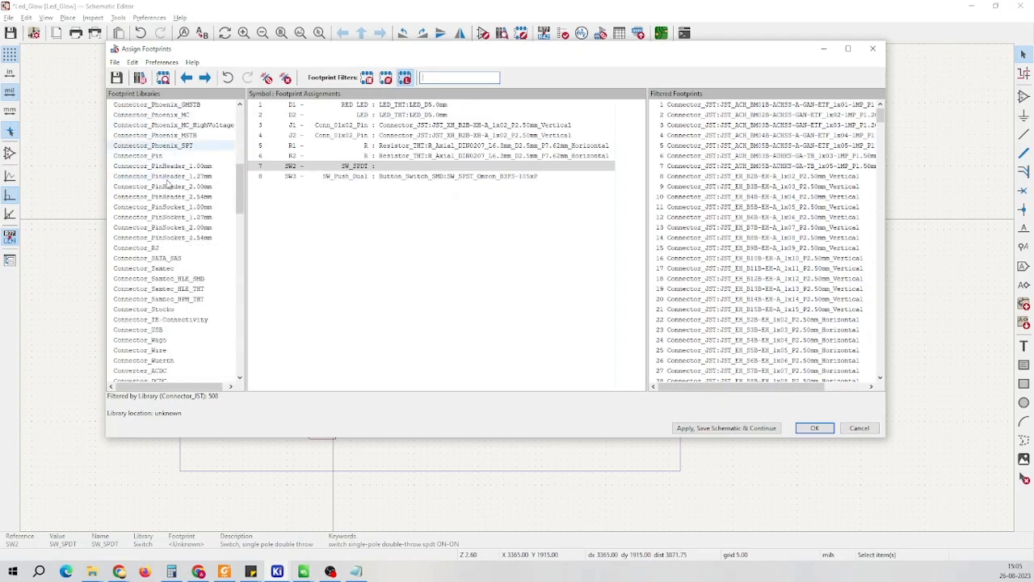
{"action": "scroll", "coordinate": [167, 183], "scroll_direction": "down", "scroll_amount": 3}
{"action": "scroll", "coordinate": [167, 191], "scroll_direction": "down", "scroll_amount": 5}
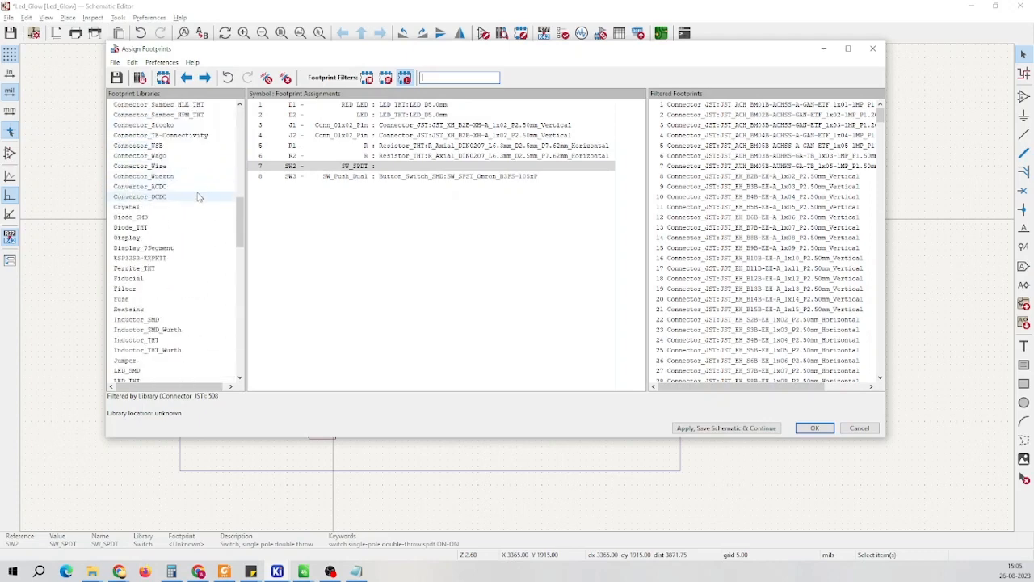
{"action": "scroll", "coordinate": [152, 234], "scroll_direction": "down", "scroll_amount": 6}
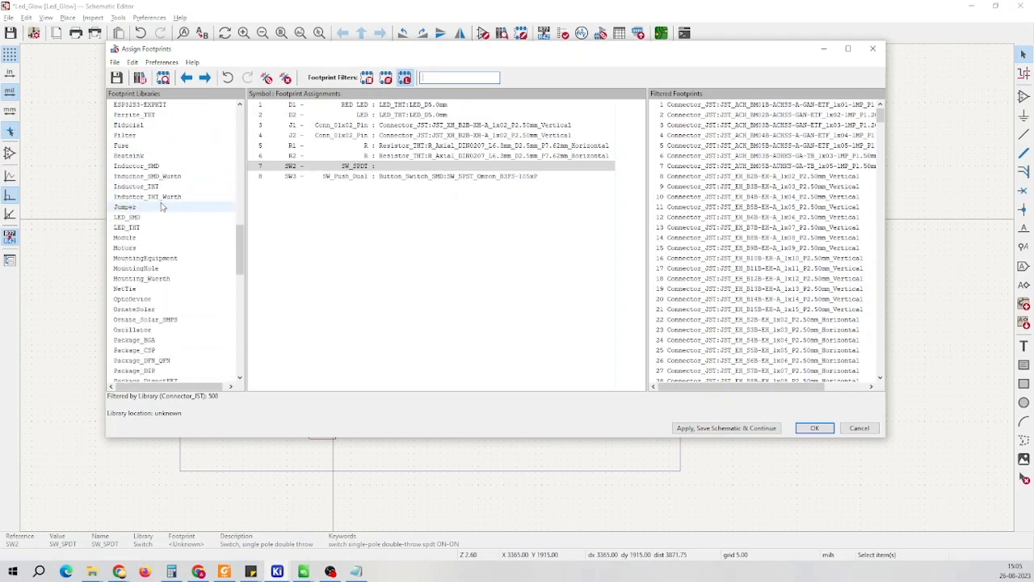
{"action": "scroll", "coordinate": [165, 231], "scroll_direction": "down", "scroll_amount": 5}
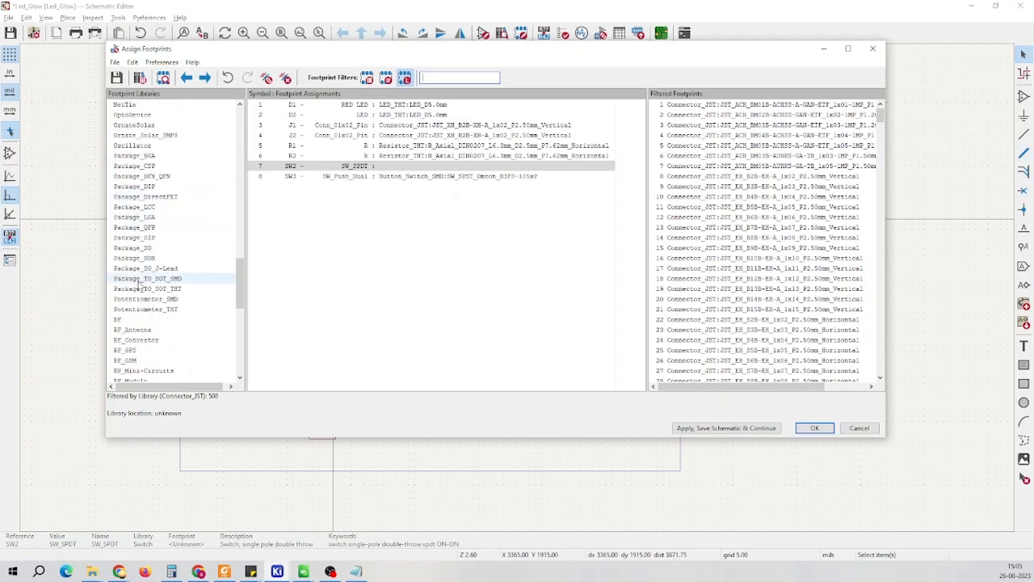
{"action": "scroll", "coordinate": [129, 257], "scroll_direction": "down", "scroll_amount": 7}
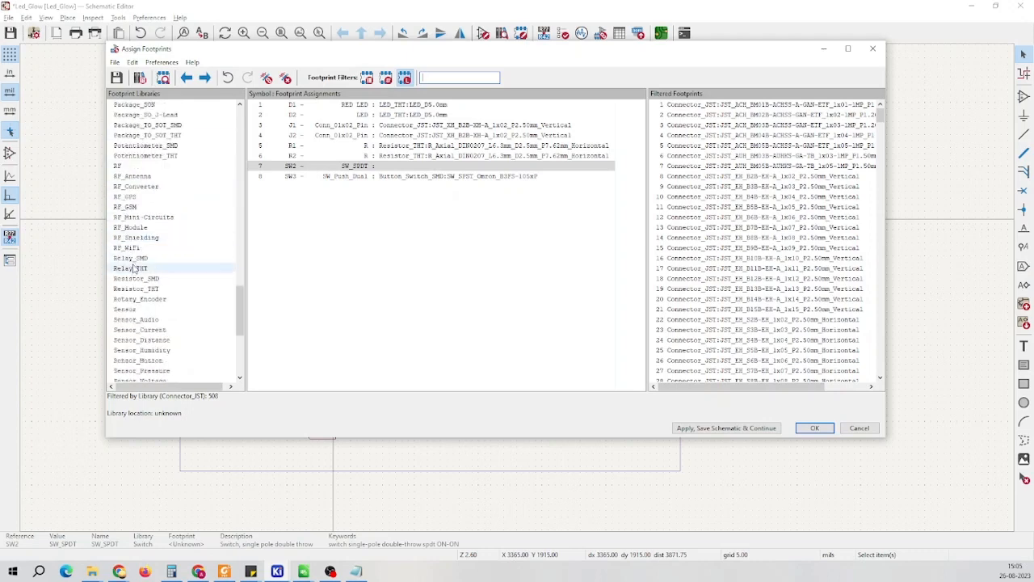
{"action": "scroll", "coordinate": [134, 263], "scroll_direction": "down", "scroll_amount": 3}
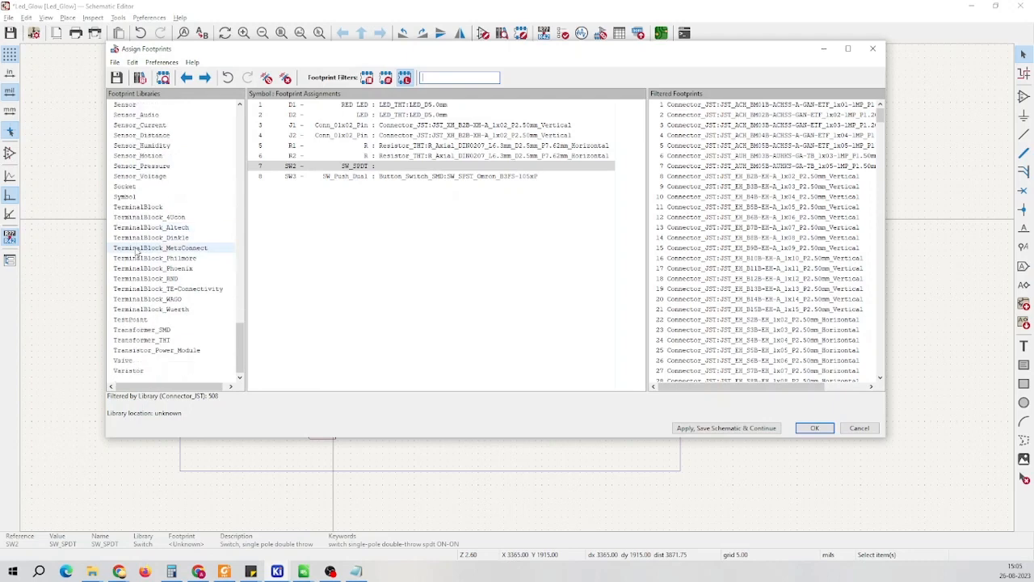
{"action": "scroll", "coordinate": [163, 355], "scroll_direction": "up", "scroll_amount": 8}
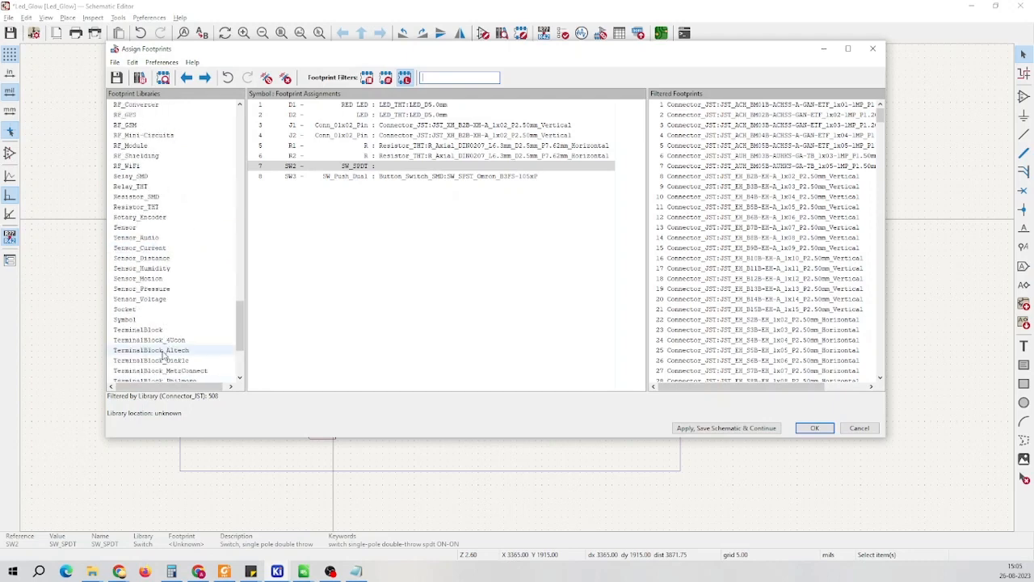
{"action": "scroll", "coordinate": [163, 356], "scroll_direction": "up", "scroll_amount": 3}
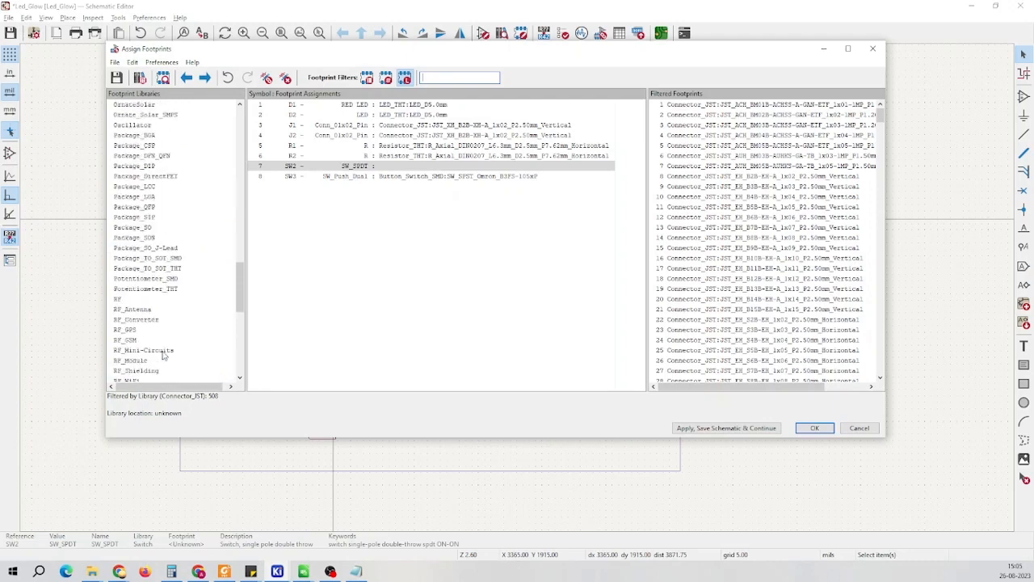
{"action": "scroll", "coordinate": [163, 355], "scroll_direction": "up", "scroll_amount": 2}
{"action": "scroll", "coordinate": [163, 356], "scroll_direction": "up", "scroll_amount": 4}
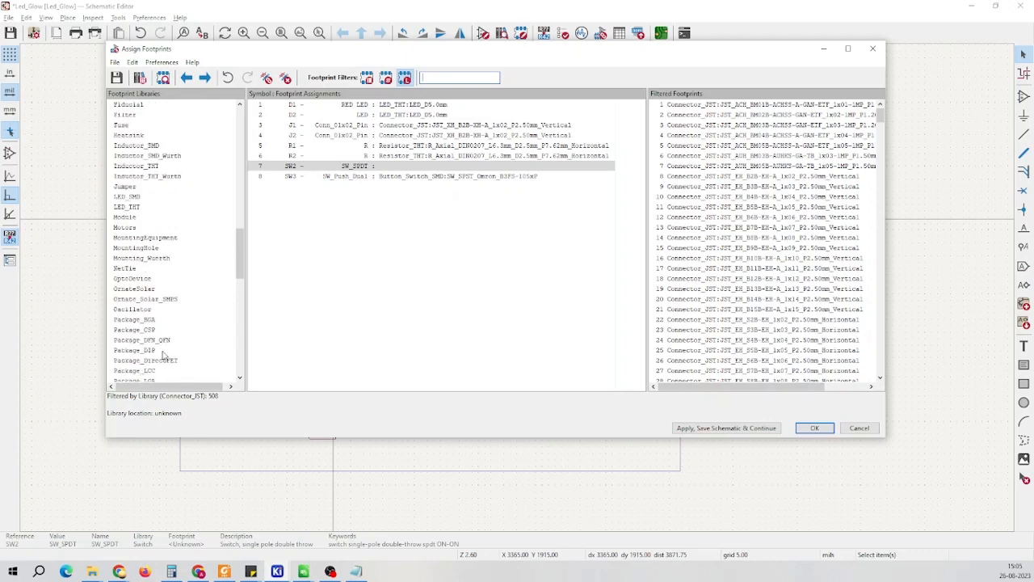
{"action": "scroll", "coordinate": [163, 354], "scroll_direction": "up", "scroll_amount": 12}
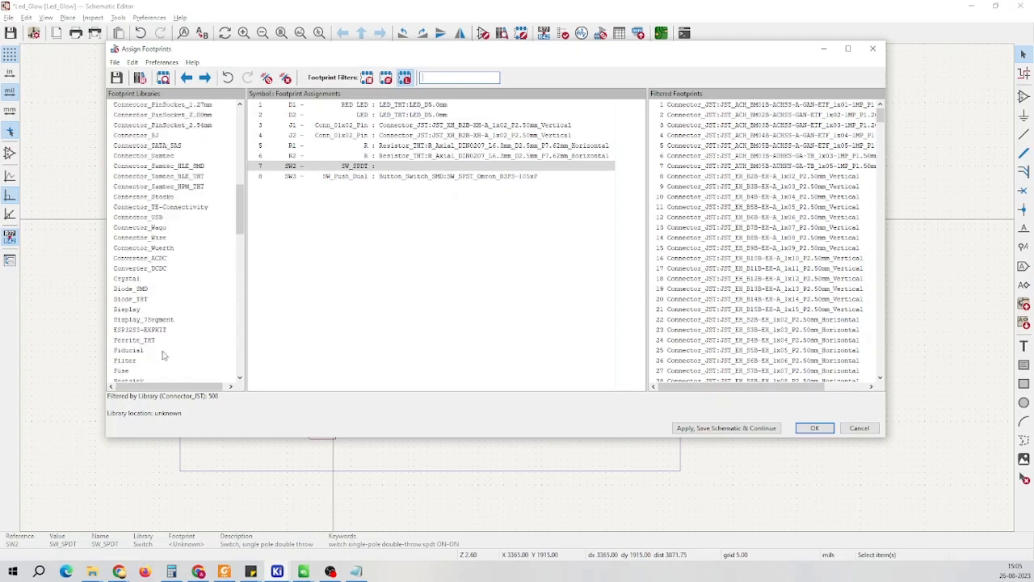
{"action": "scroll", "coordinate": [163, 354], "scroll_direction": "up", "scroll_amount": 2}
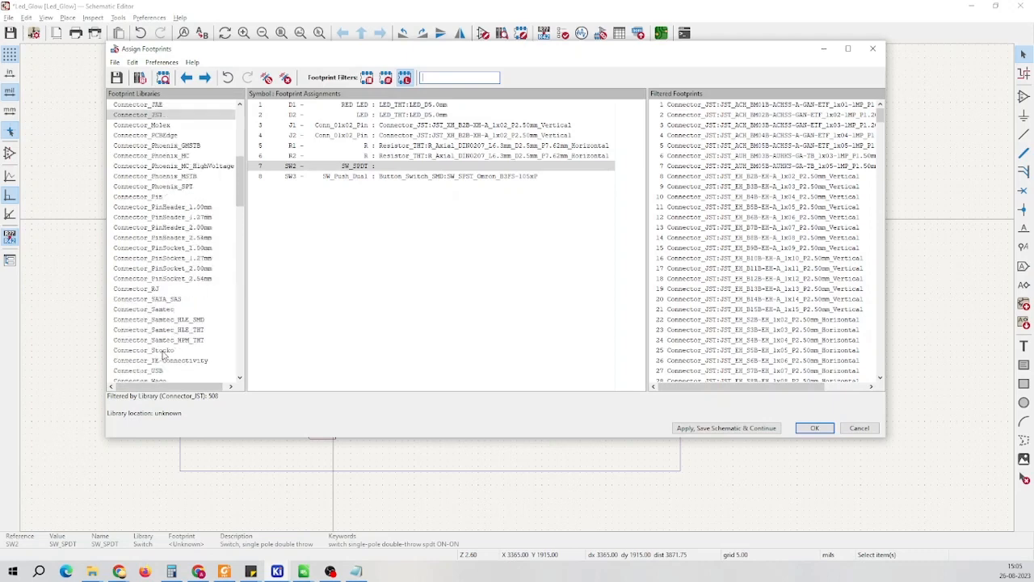
{"action": "scroll", "coordinate": [162, 354], "scroll_direction": "up", "scroll_amount": 4}
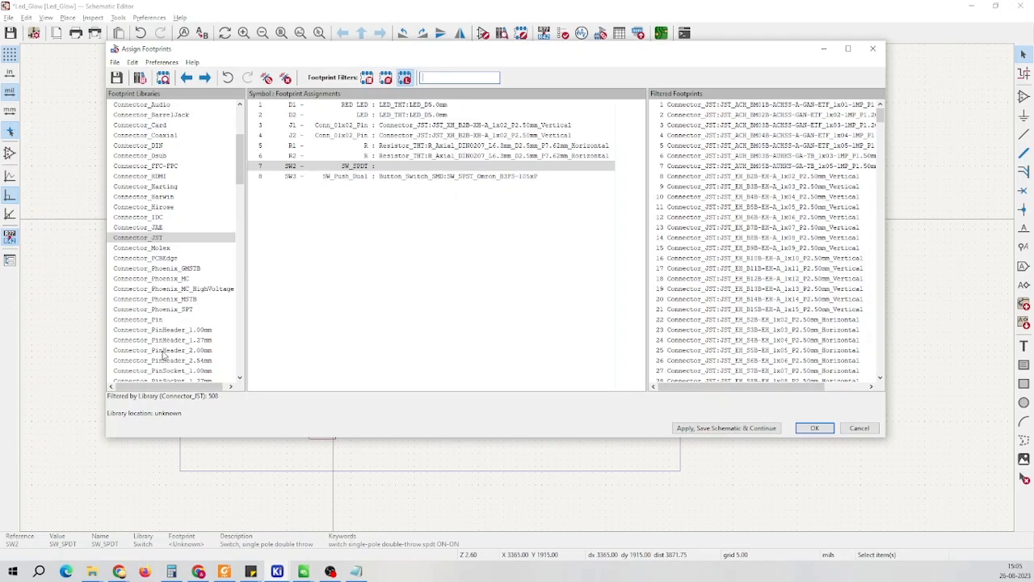
{"action": "scroll", "coordinate": [163, 354], "scroll_direction": "up", "scroll_amount": 3}
{"action": "scroll", "coordinate": [162, 354], "scroll_direction": "up", "scroll_amount": 2}
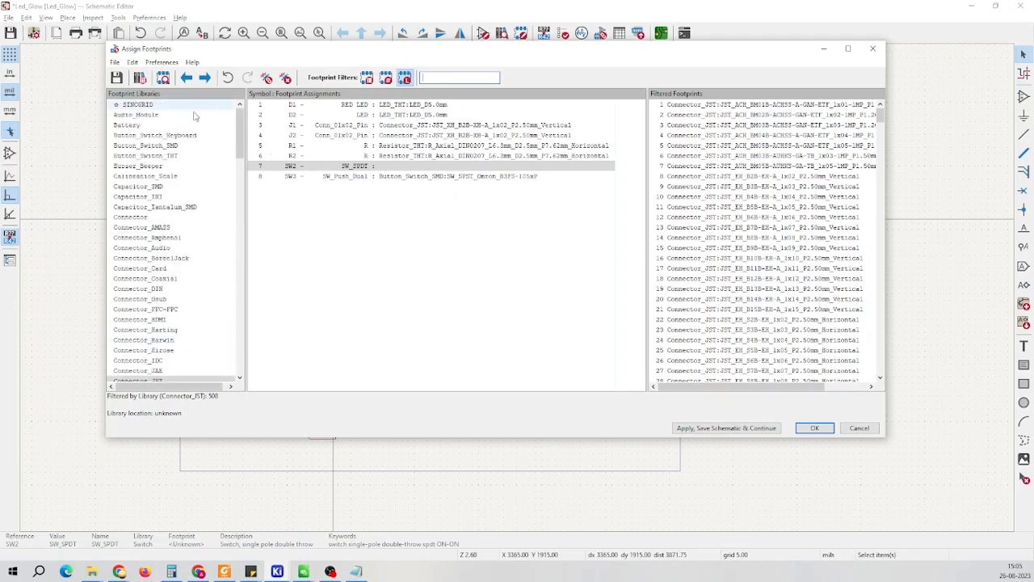
Filter the footprints for SW2 by pin count and by the Button_Switch_THT library
{"action": "left_click", "coordinate": [152, 138]}
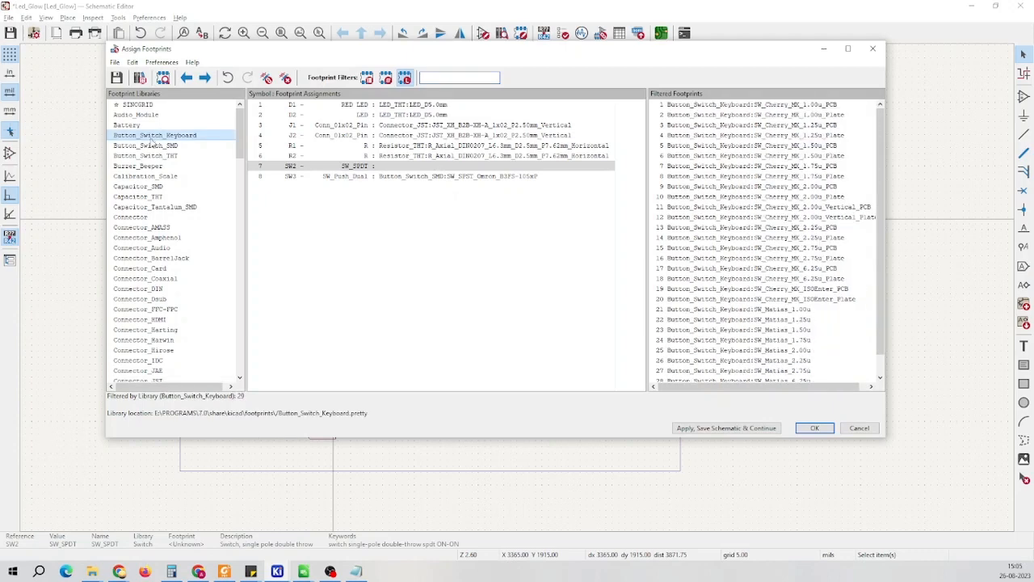
{"action": "left_click", "coordinate": [386, 78]}
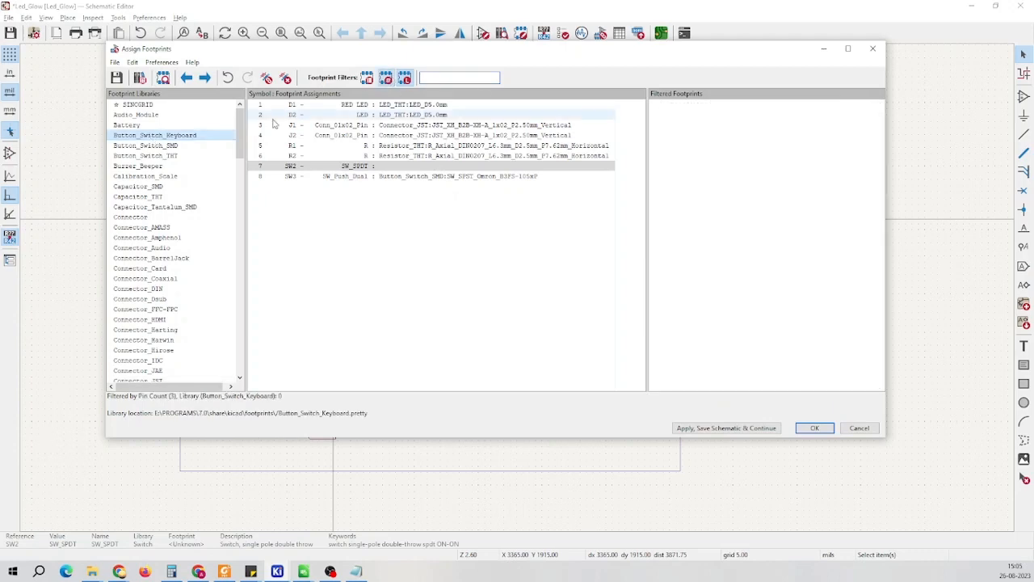
{"action": "left_click", "coordinate": [161, 145]}
{"action": "left_click", "coordinate": [164, 155]}
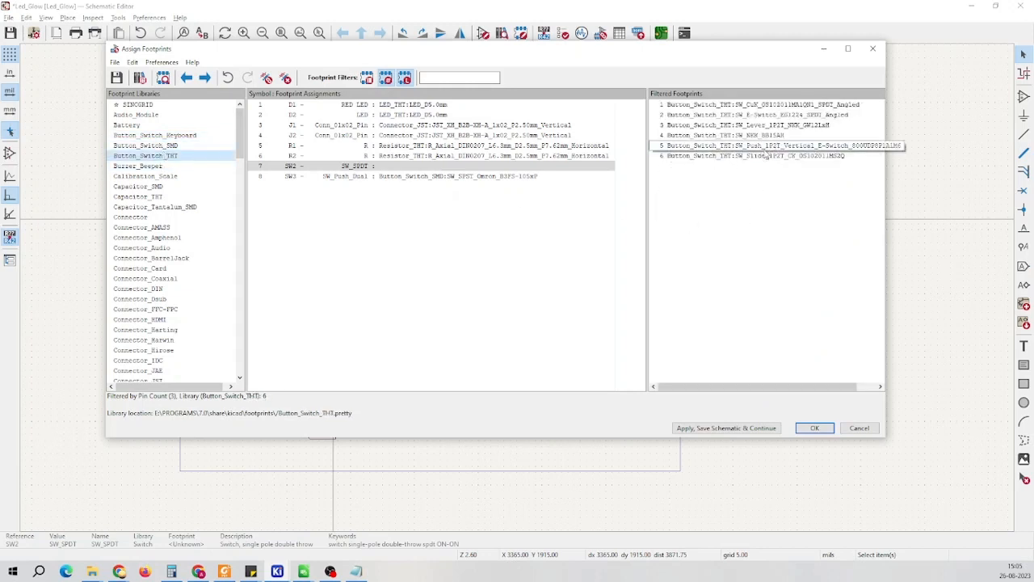
Preview the pad layouts of the six three-pin Button_Switch_THT footprints, from SW_Slide_1P2T_CK_OS102011MS2Q to SW_CuK_OS102011MA1QN1_SPDT_Angled
{"action": "left_click", "coordinate": [761, 155]}
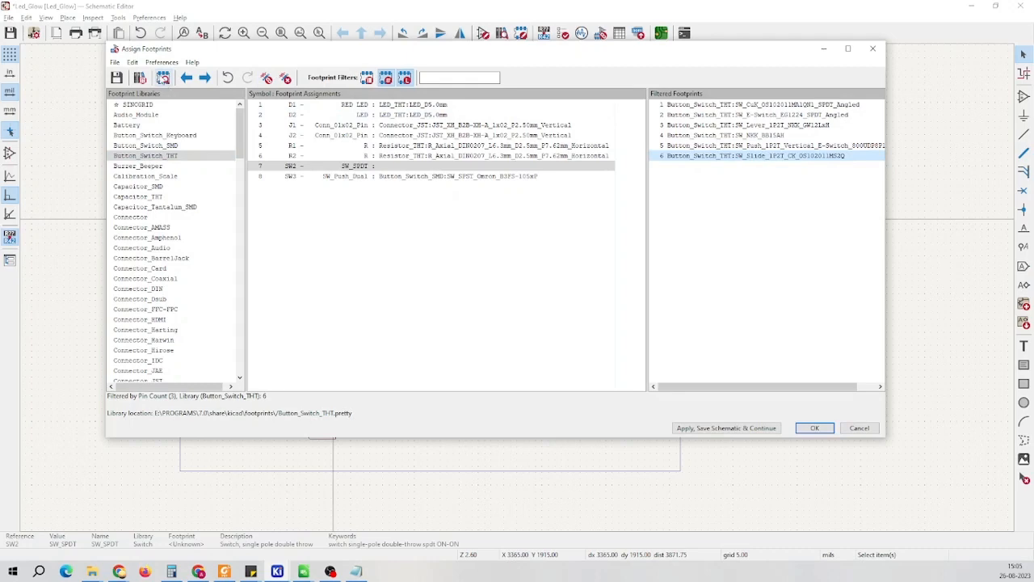
{"action": "left_click", "coordinate": [163, 77]}
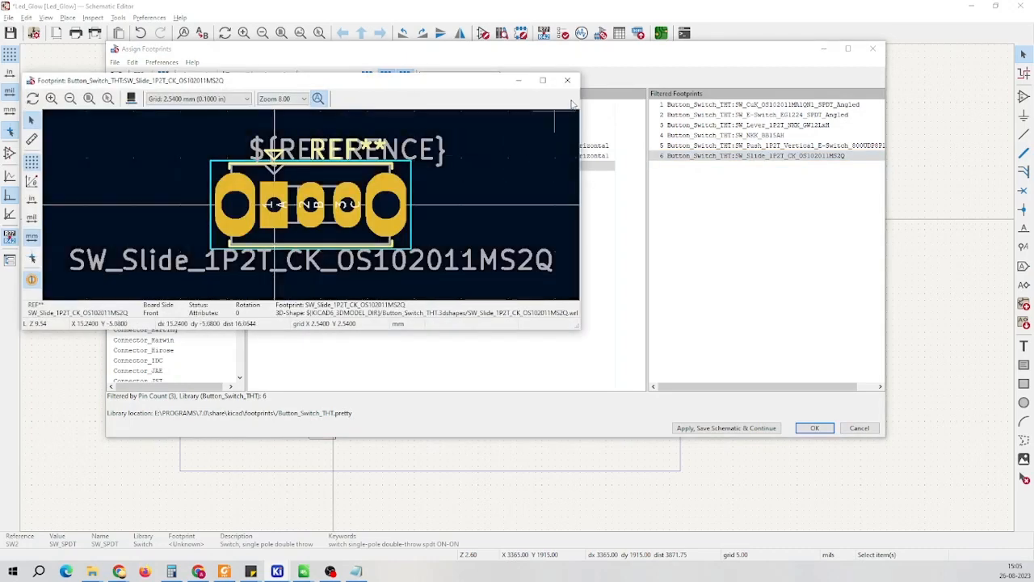
{"action": "left_click", "coordinate": [737, 147]}
{"action": "left_click_drag", "start_coordinate": [404, 56], "coordinate": [376, 278]}
{"action": "left_click", "coordinate": [756, 353]}
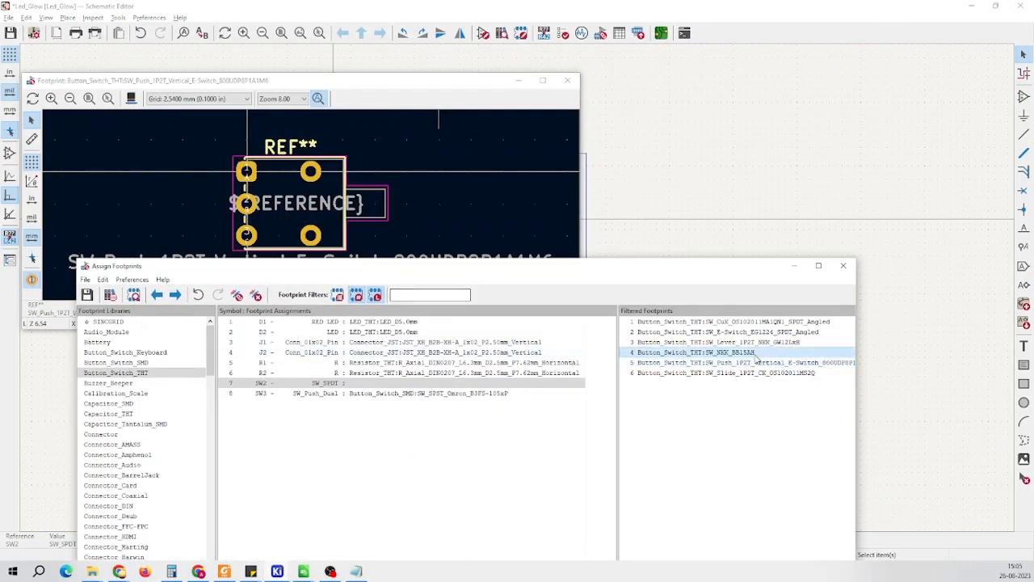
{"action": "left_click", "coordinate": [758, 342]}
{"action": "left_click", "coordinate": [759, 331]}
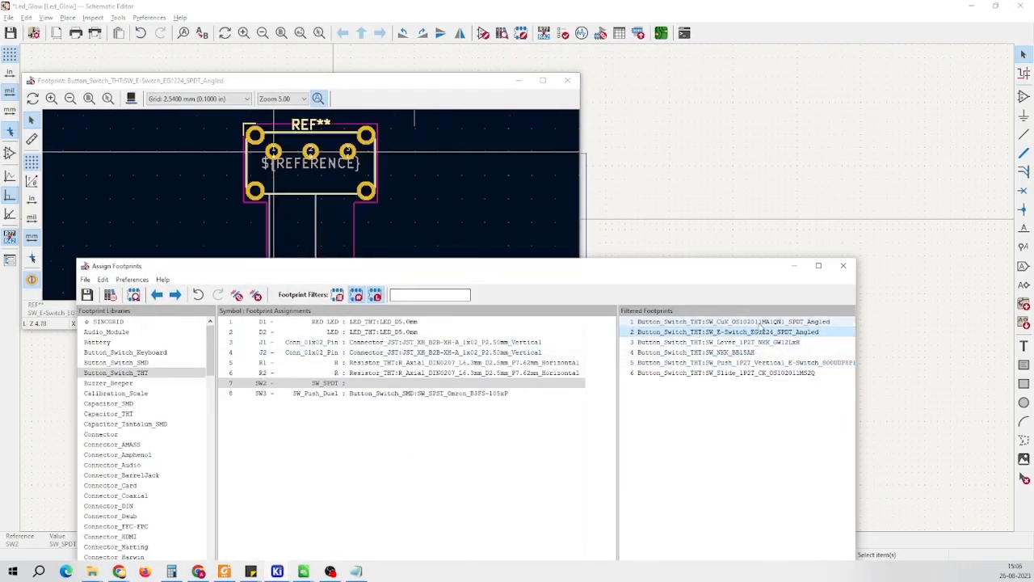
{"action": "left_click", "coordinate": [759, 322]}
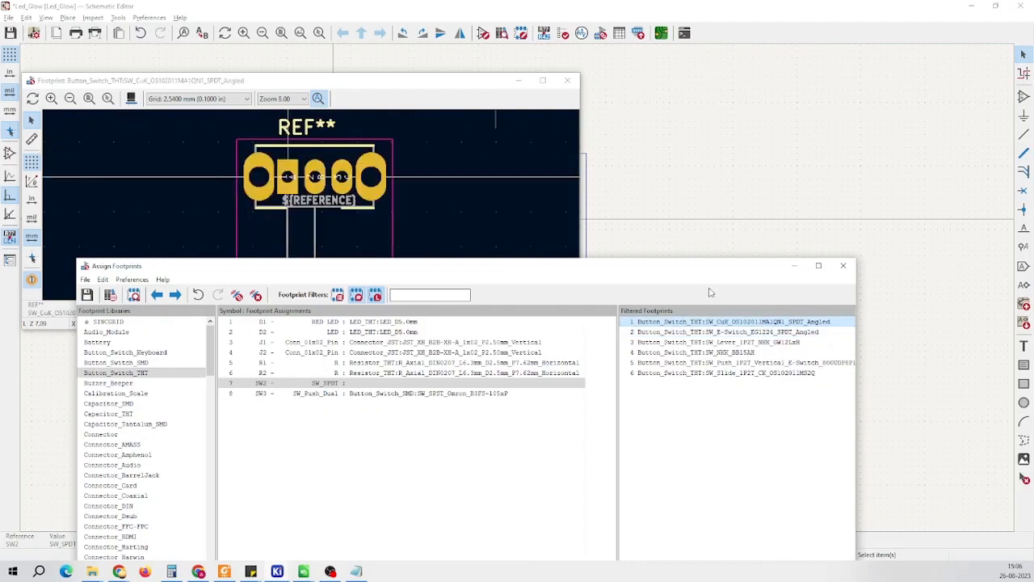
{"action": "left_click_drag", "start_coordinate": [708, 271], "coordinate": [750, 333]}
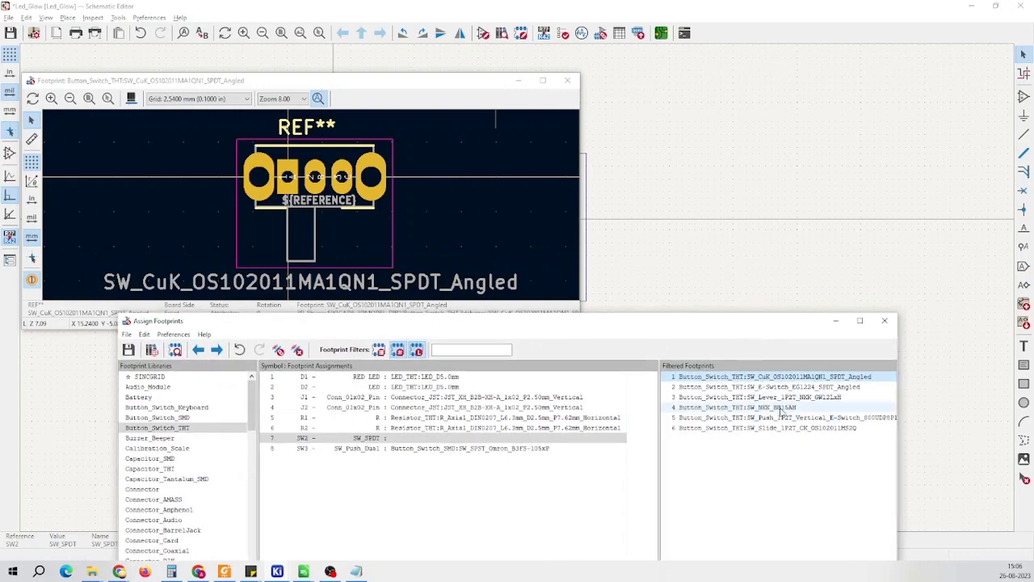
Assign the Button_Switch_THT footprint SW_Slide_1P2T_CK_OS102011MS2Q to SW2
{"action": "left_click", "coordinate": [778, 429]}
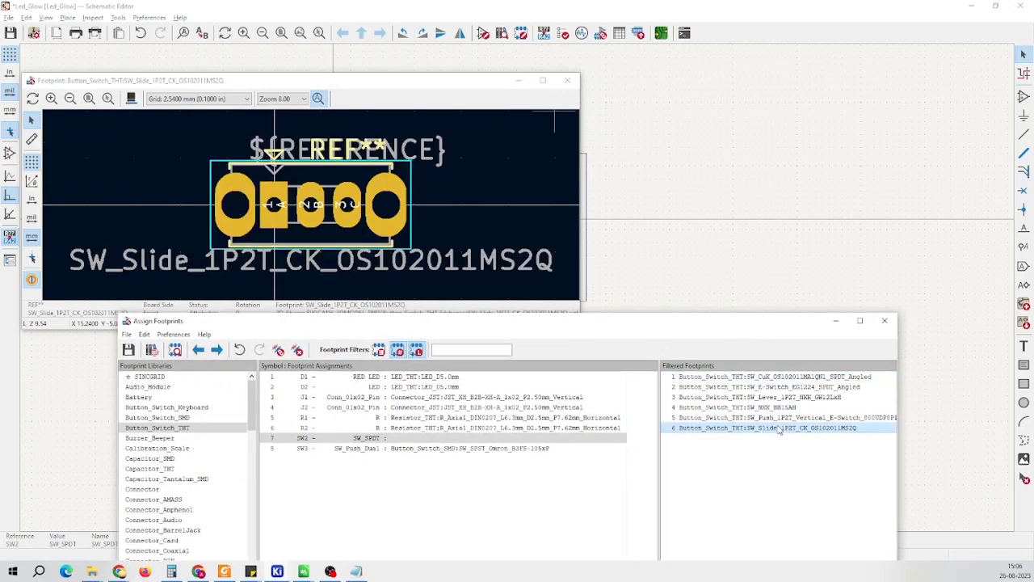
{"action": "left_click_drag", "start_coordinate": [675, 327], "coordinate": [762, 113]}
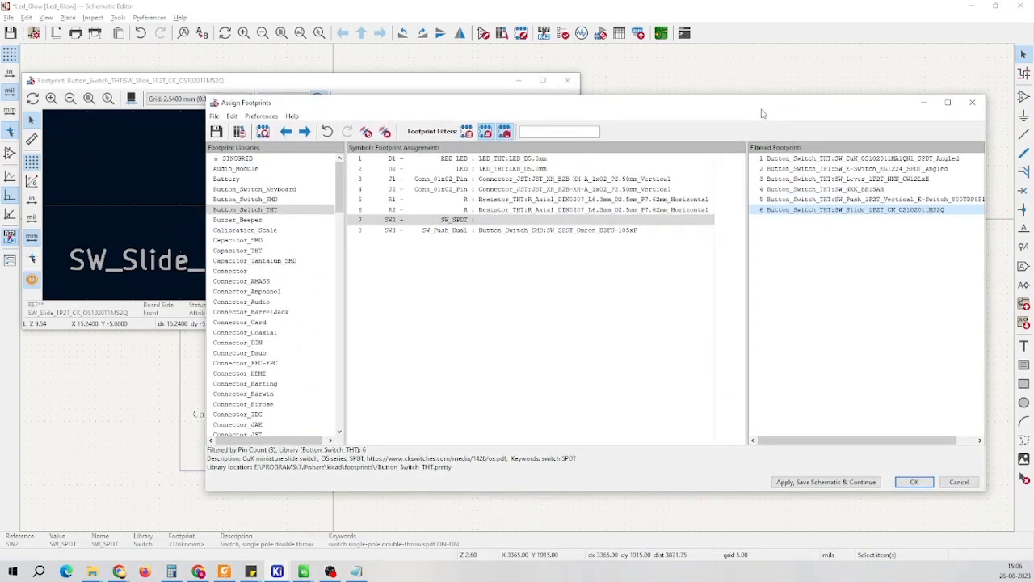
{"action": "left_click", "coordinate": [233, 211]}
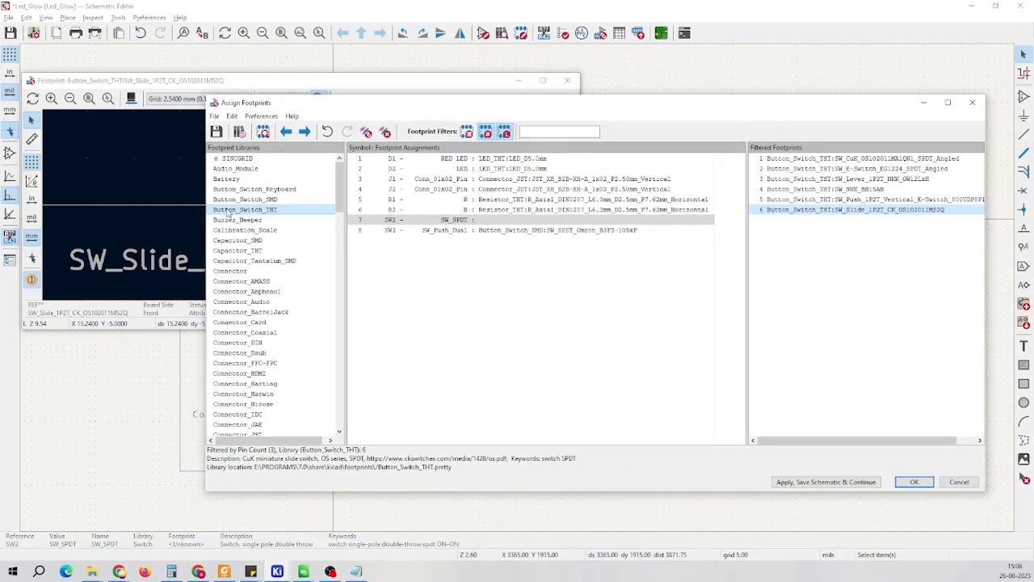
{"action": "left_click", "coordinate": [274, 213]}
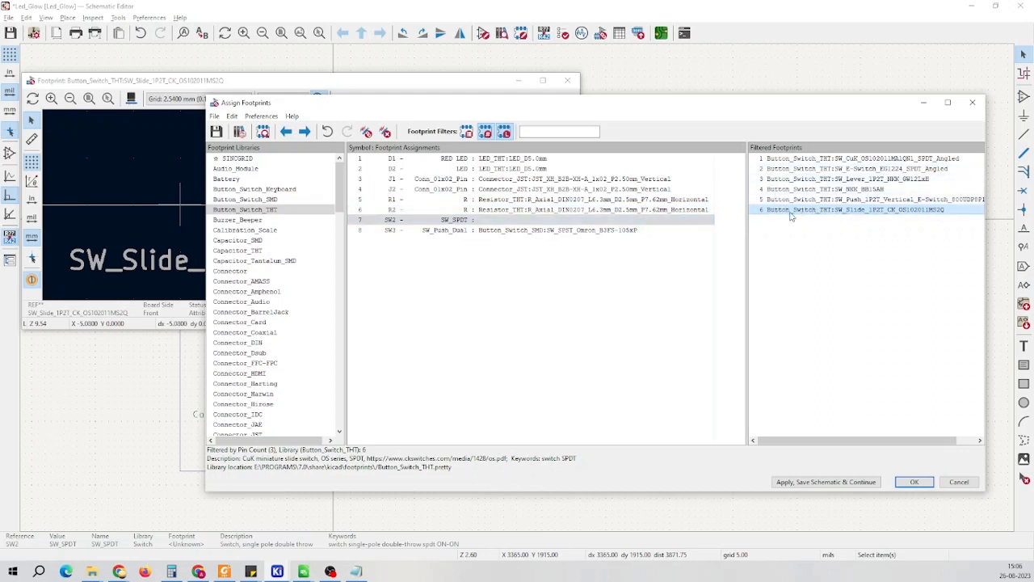
{"action": "double_click", "coordinate": [880, 214]}
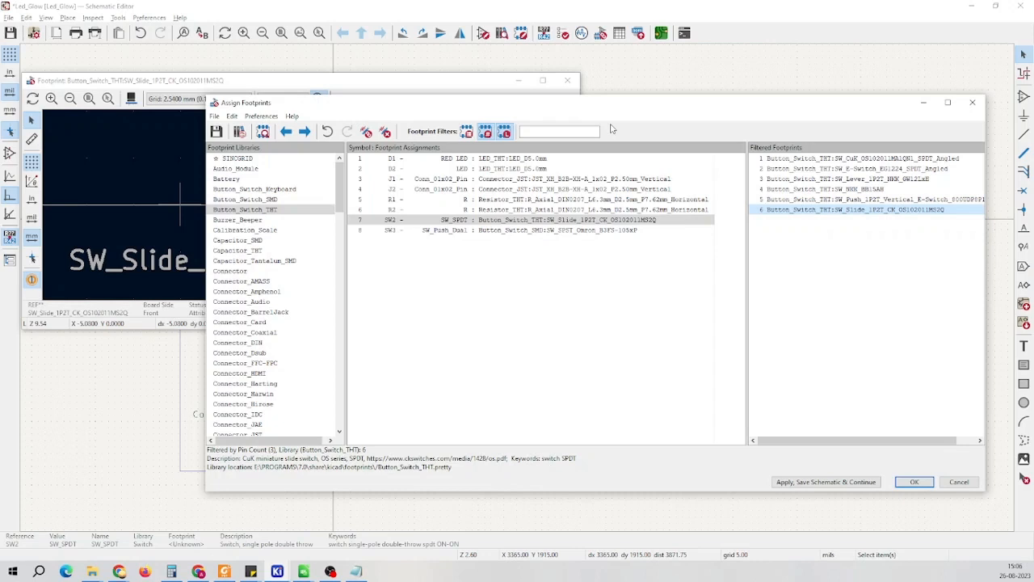
{"action": "left_click", "coordinate": [661, 222]}
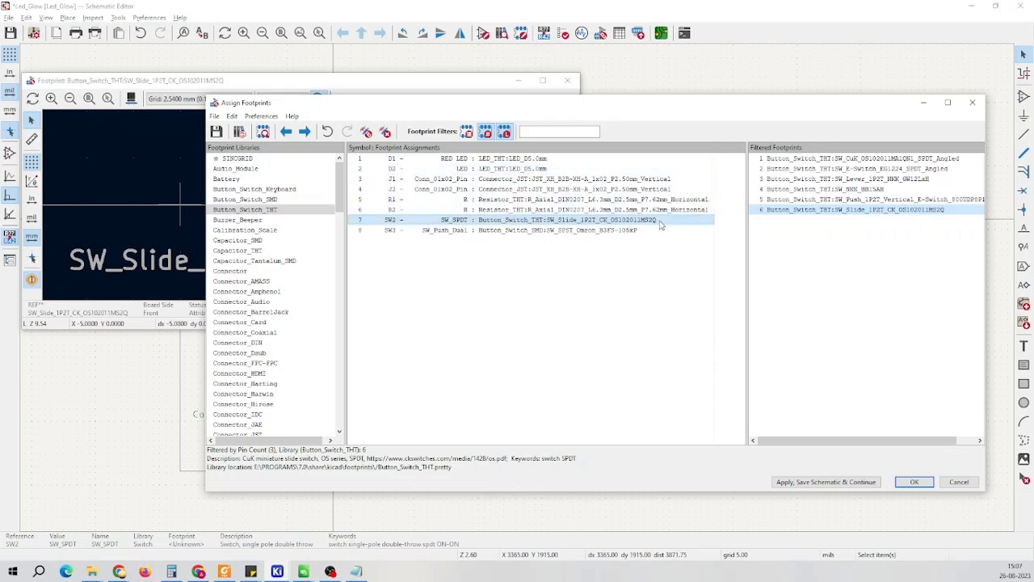
Compare the footprint previews of the SW3 push button and the SW2 slide switch, and close the preview
{"action": "left_click", "coordinate": [446, 231]}
{"action": "left_click", "coordinate": [129, 78]}
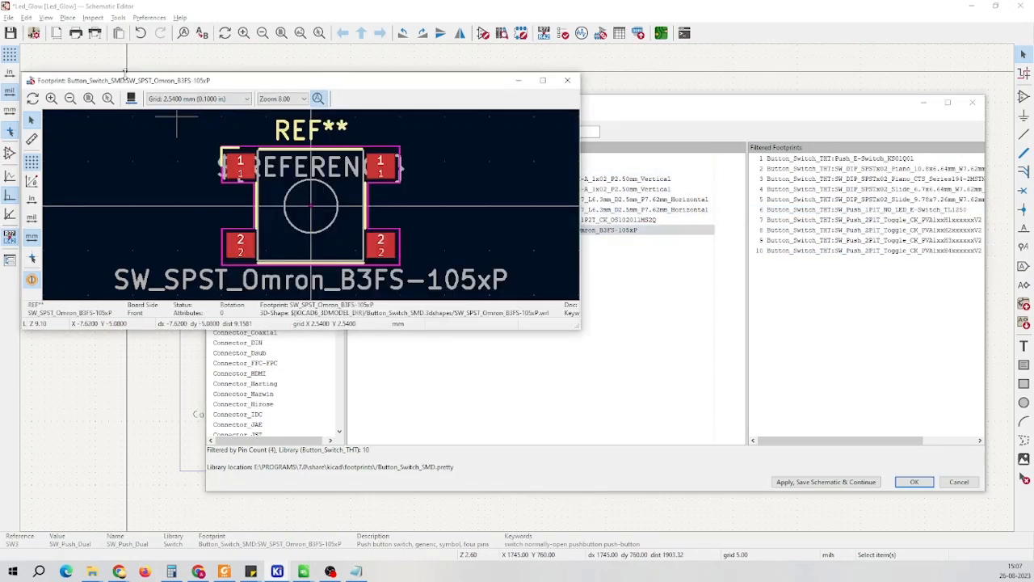
{"action": "left_click_drag", "start_coordinate": [604, 110], "coordinate": [637, 303]}
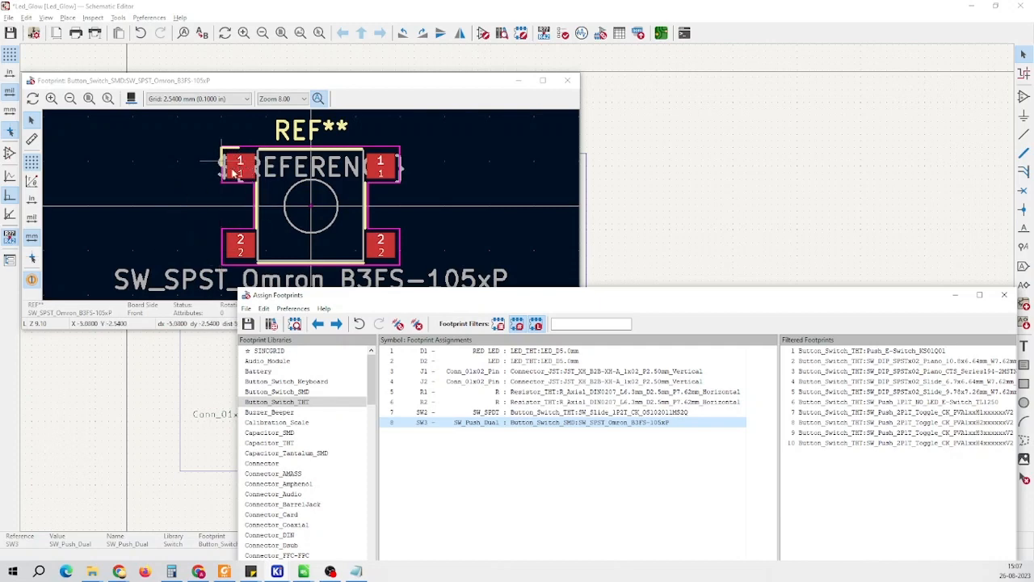
{"action": "left_click", "coordinate": [485, 412]}
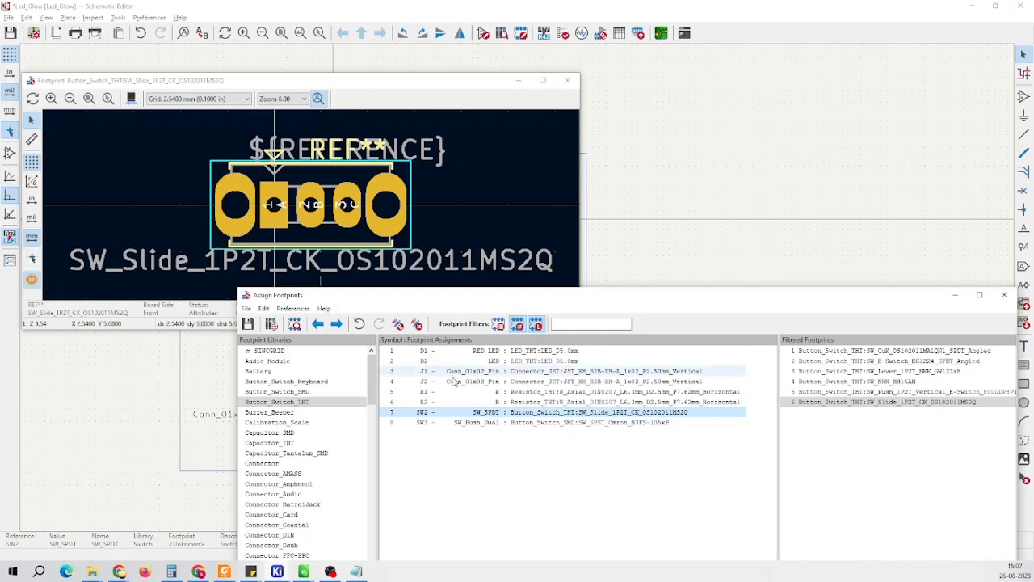
{"action": "left_click", "coordinate": [490, 422]}
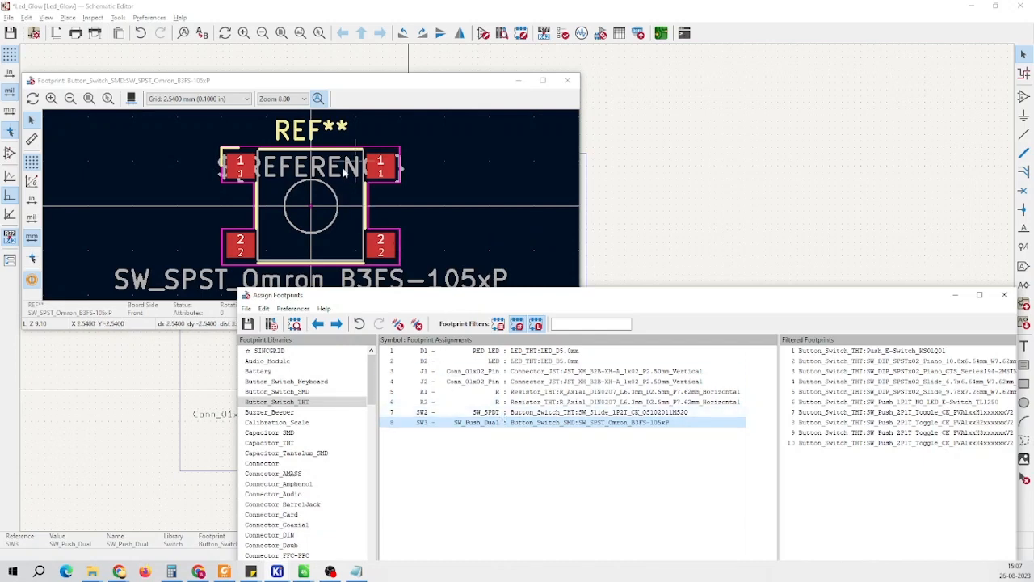
{"action": "left_click", "coordinate": [568, 80]}
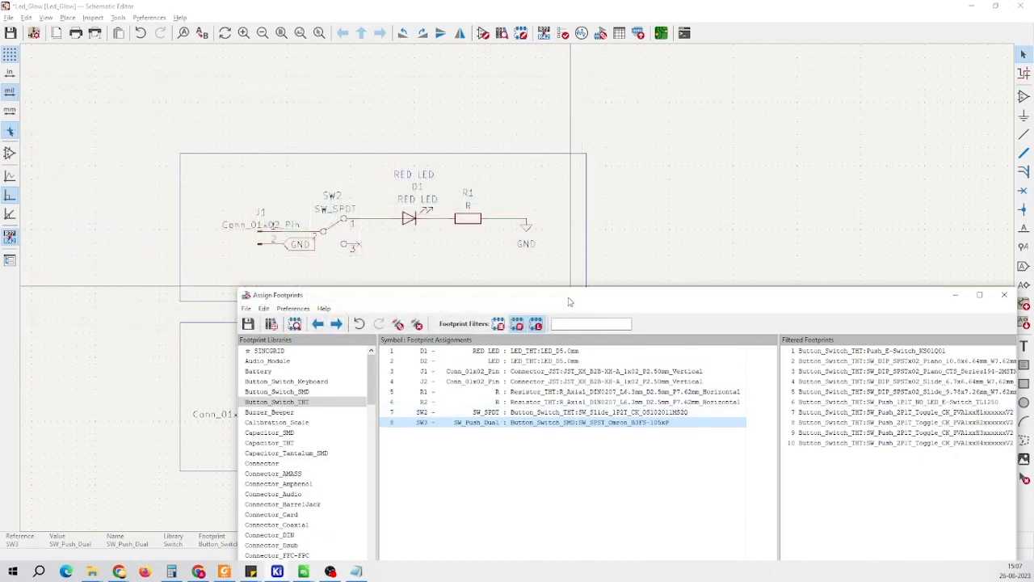
List the Button_Switch_THT footprints for SW3 without the pin-count filter and look through the SW_PUSH entries
{"action": "left_click_drag", "start_coordinate": [567, 301], "coordinate": [513, 120]}
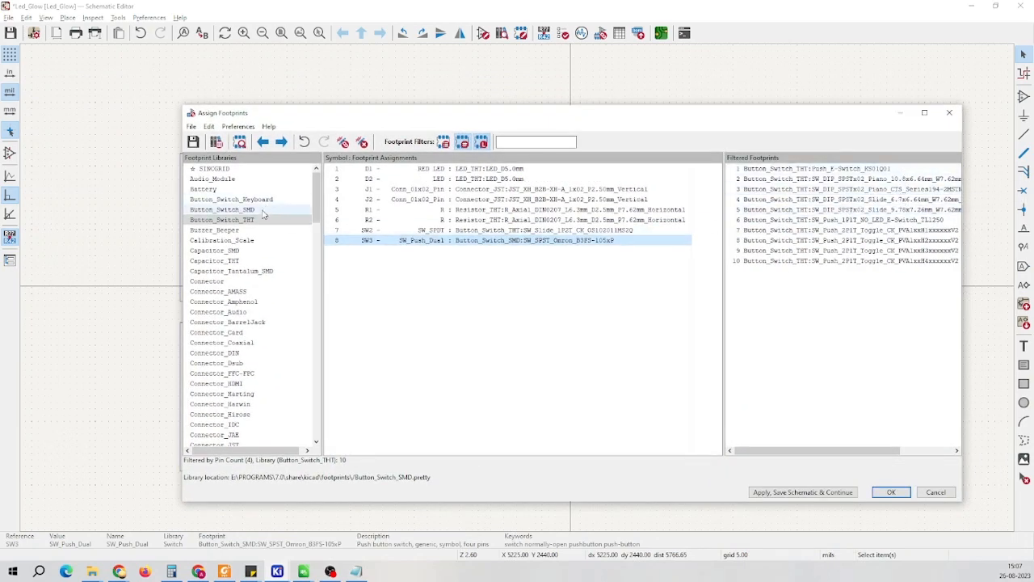
{"action": "left_click", "coordinate": [462, 142]}
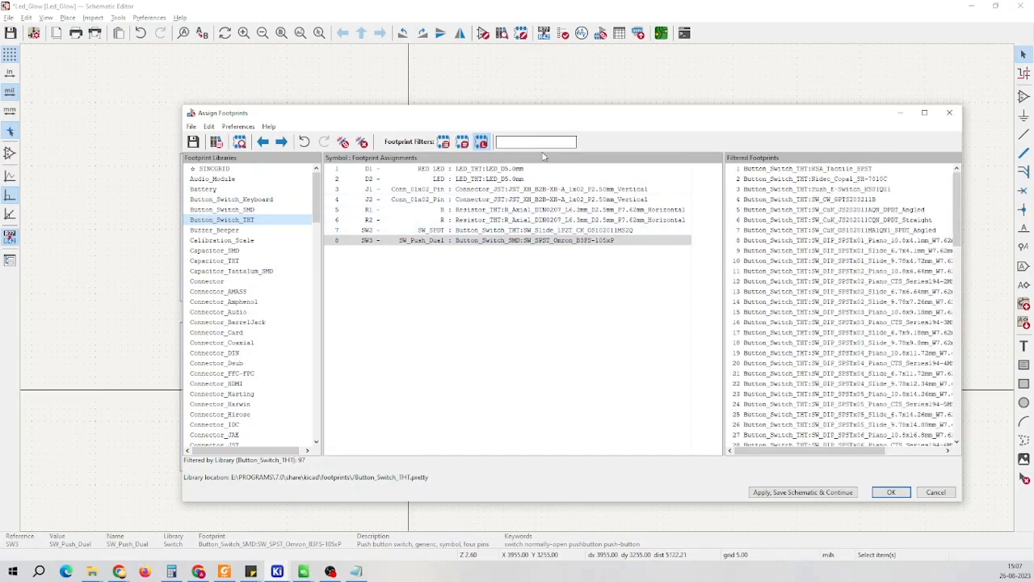
{"action": "scroll", "coordinate": [826, 267], "scroll_direction": "down", "scroll_amount": 12}
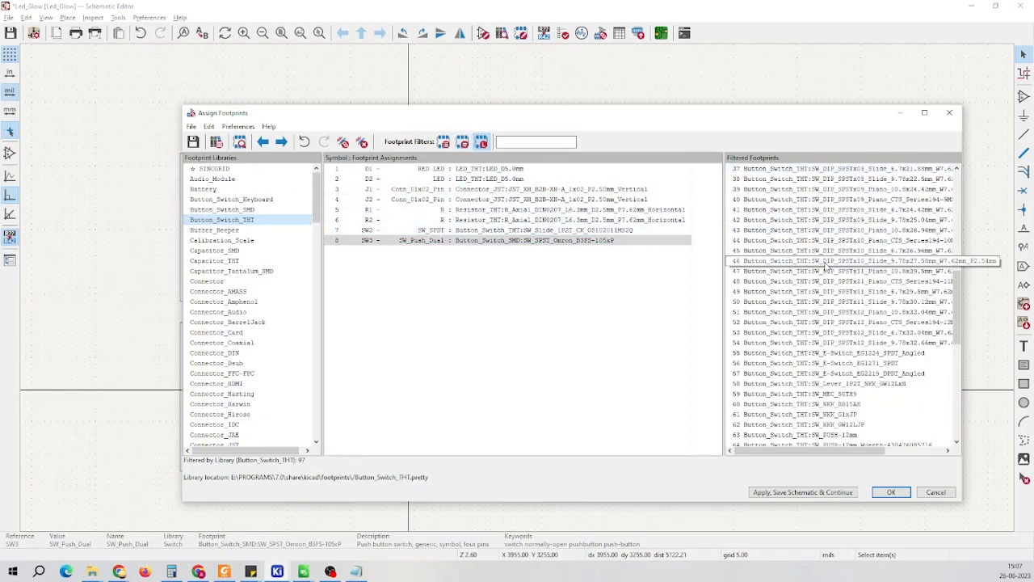
{"action": "scroll", "coordinate": [857, 291], "scroll_direction": "down", "scroll_amount": 5}
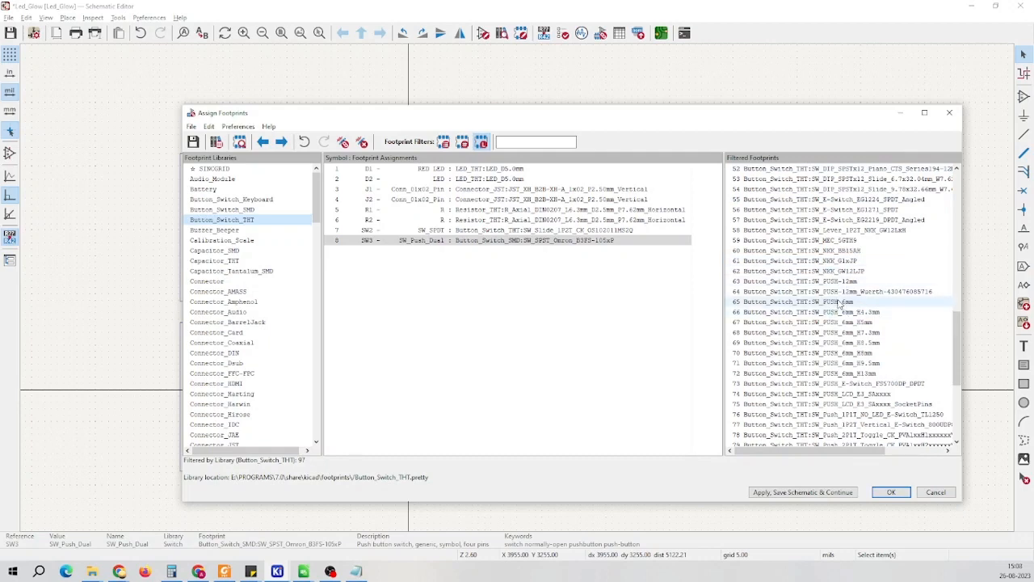
Filter SW3's footprints by pin count and preview the four-pin layouts from Push_E-Switch_KS01Q01 to SW_Push_2P1T_Toggle_CK_PVA1xxH1xxxxxxV2
{"action": "left_click", "coordinate": [462, 142]}
{"action": "left_click", "coordinate": [843, 172]}
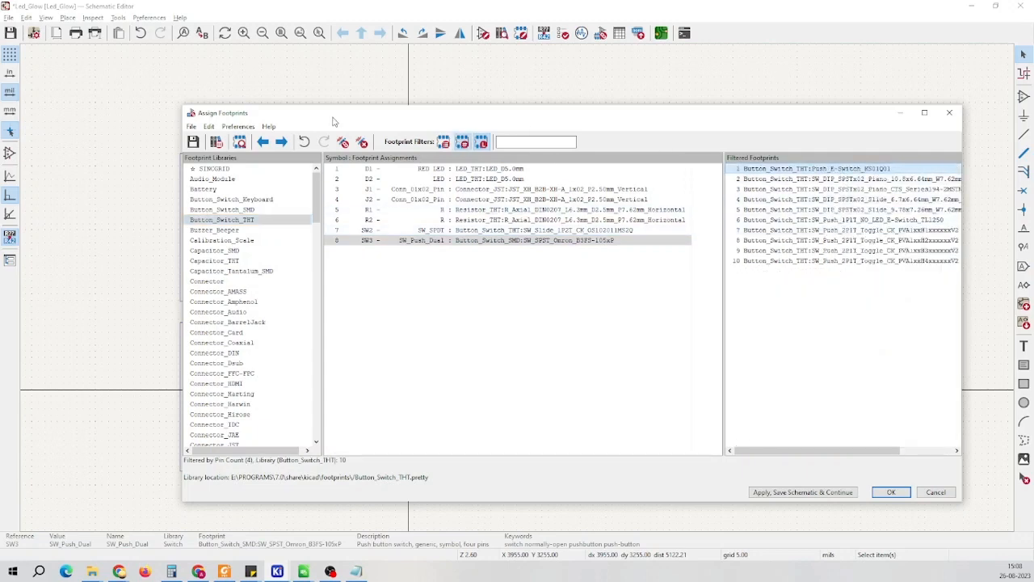
{"action": "left_click", "coordinate": [239, 141]}
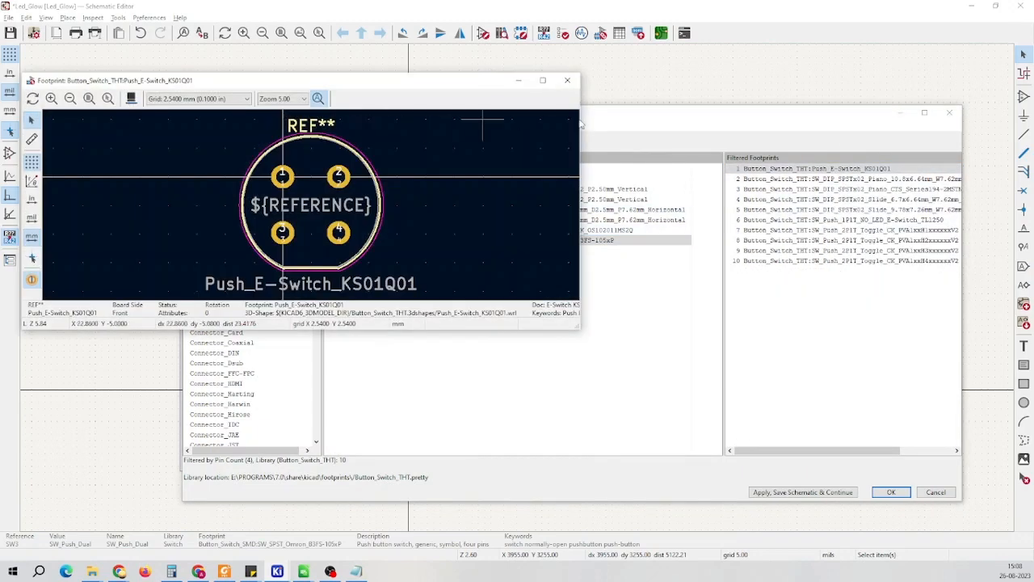
{"action": "left_click", "coordinate": [848, 178]}
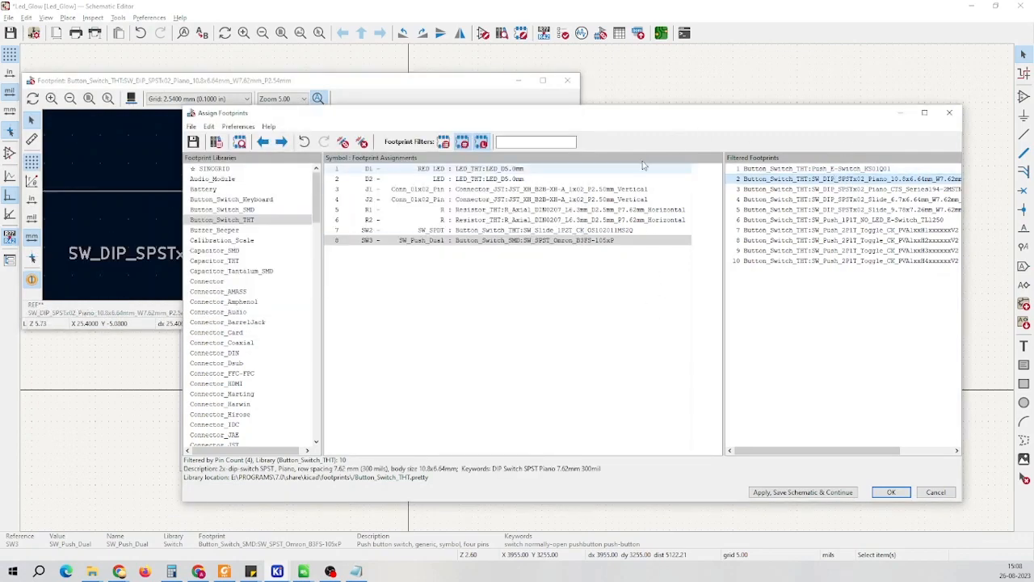
{"action": "left_click_drag", "start_coordinate": [646, 116], "coordinate": [553, 323]}
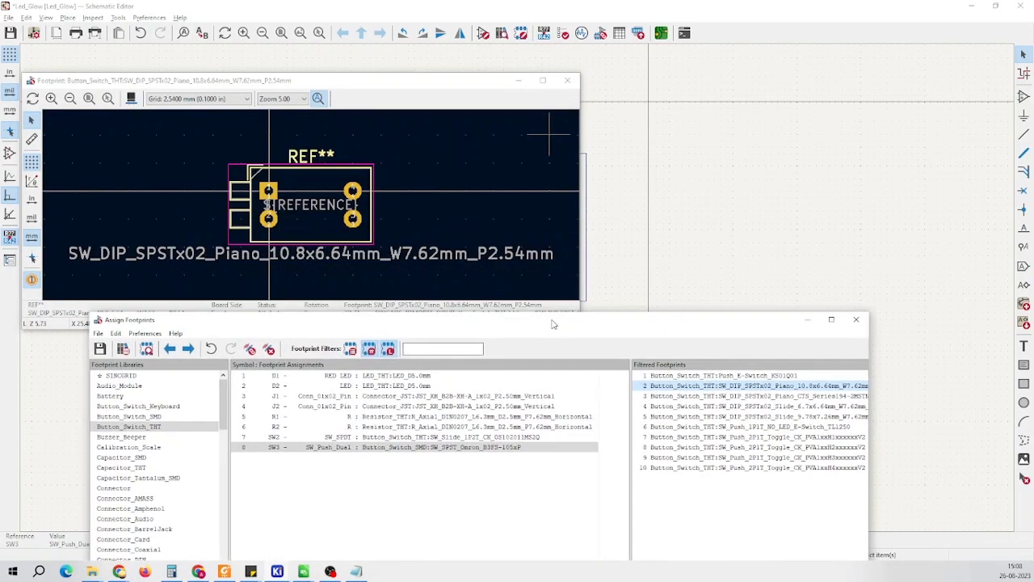
{"action": "left_click", "coordinate": [700, 396]}
{"action": "left_click", "coordinate": [713, 406]}
{"action": "key", "text": "Down"}
{"action": "key", "text": "Down"}
{"action": "key", "text": "Down"}
{"action": "key", "text": "Down"}
{"action": "key", "text": "Down"}
{"action": "key", "text": "Down"}
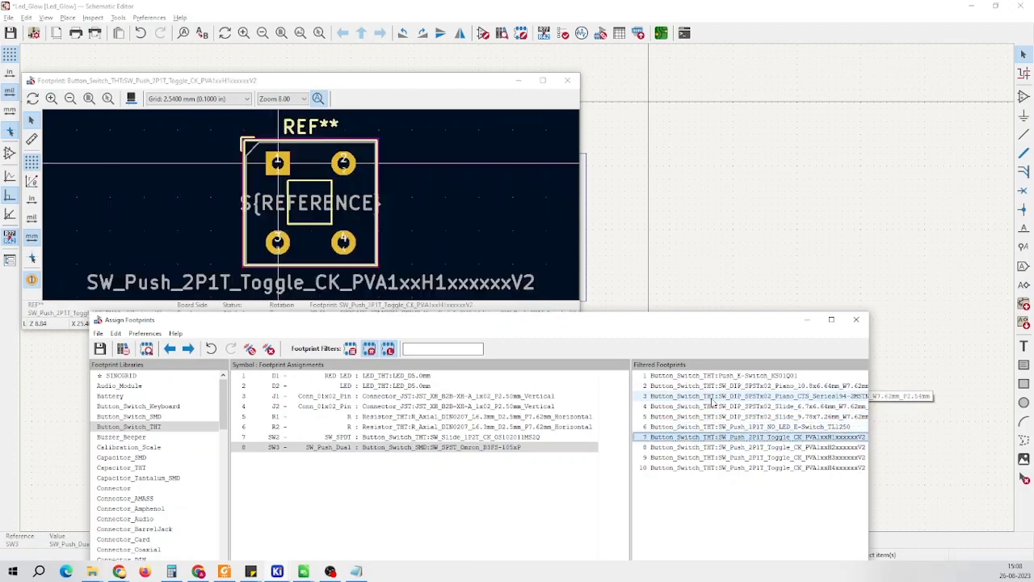
Go back through the previews to Push_E-Switch_KS01Q01, examine its pad layout enlarged, and close the preview
{"action": "key", "text": "Up"}
{"action": "key", "text": "Up"}
{"action": "key", "text": "Up"}
{"action": "key", "text": "Up"}
{"action": "key", "text": "Up"}
{"action": "key", "text": "Up"}
{"action": "key", "text": "Up"}
{"action": "key", "text": "Up"}
{"action": "key", "text": "Up"}
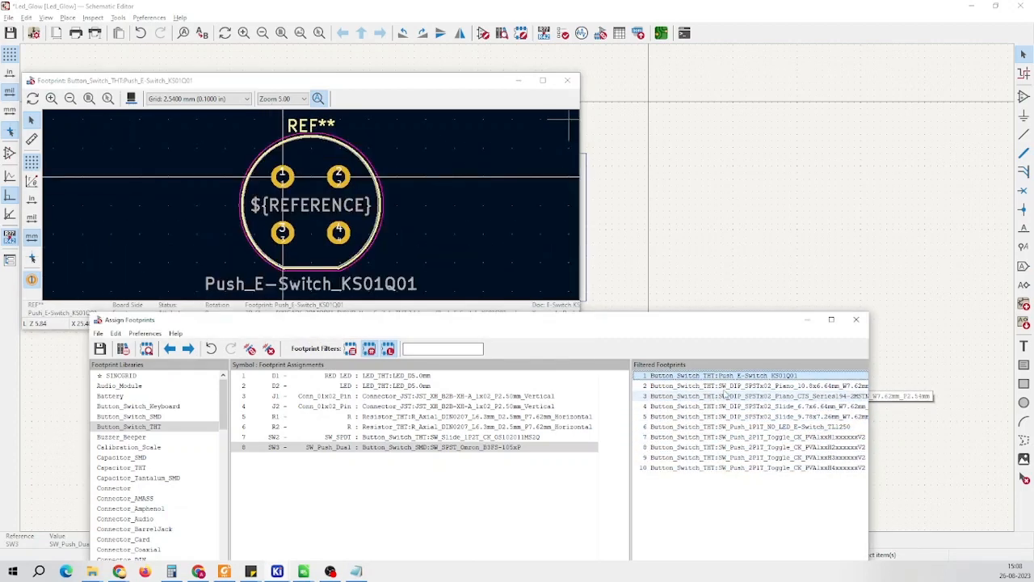
{"action": "left_click_drag", "start_coordinate": [724, 326], "coordinate": [801, 191]}
{"action": "left_click", "coordinate": [543, 80]}
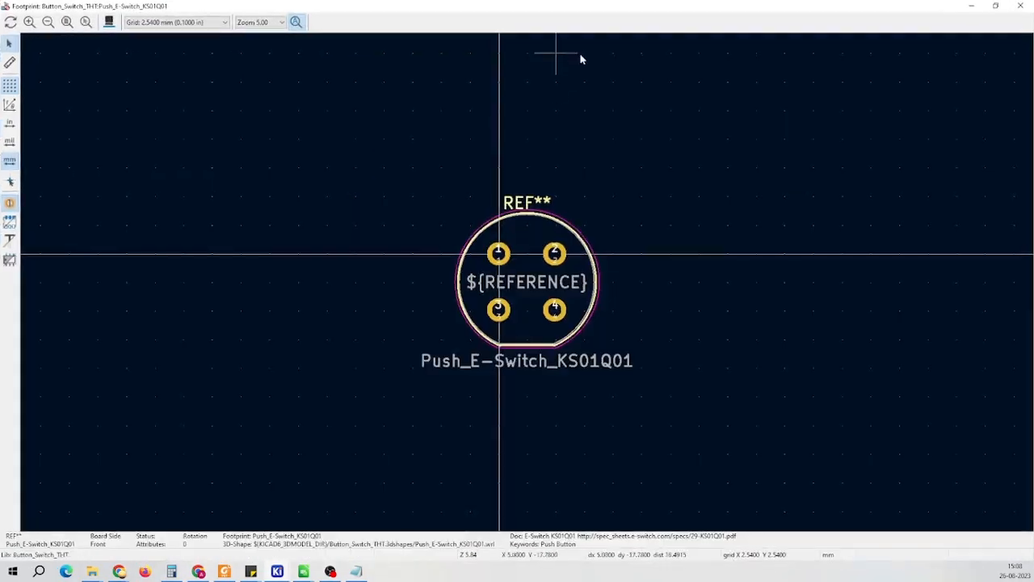
{"action": "left_click", "coordinate": [1020, 6]}
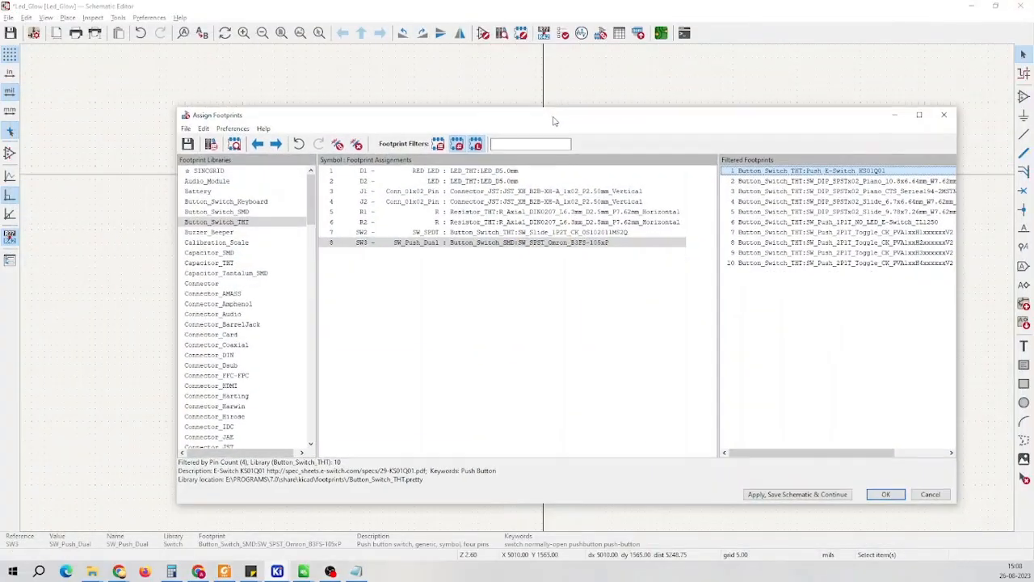
Look through the Button_Switch_THT push-button footprints of any pin count again and leave the footprint assignment
{"action": "left_click_drag", "start_coordinate": [553, 122], "coordinate": [549, 120]}
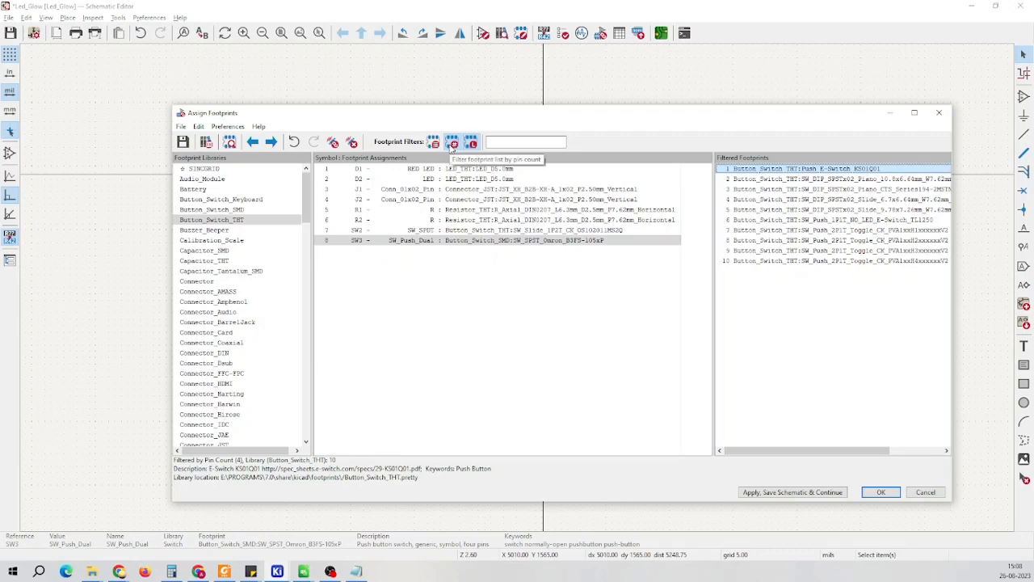
{"action": "left_click", "coordinate": [452, 142]}
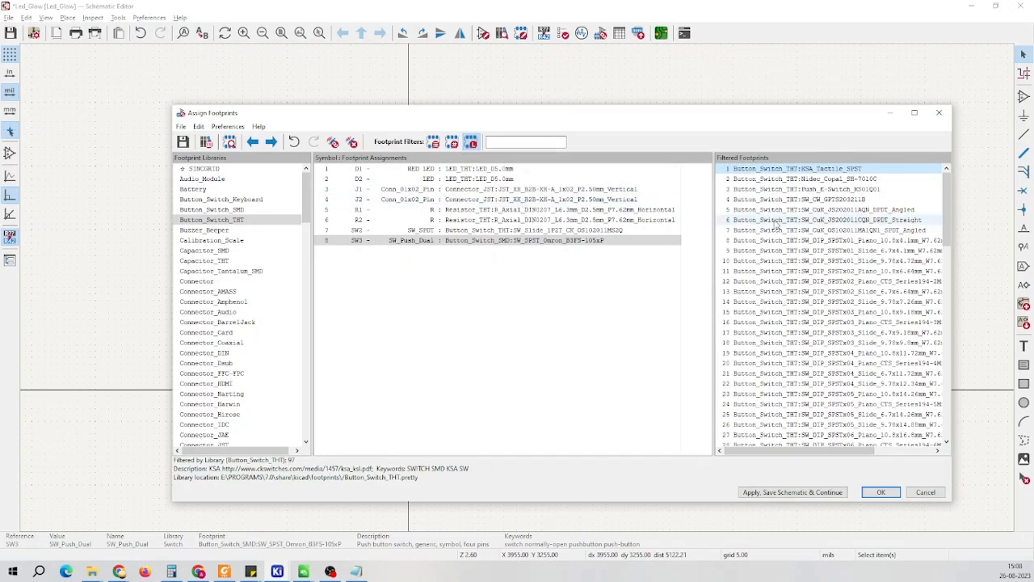
{"action": "scroll", "coordinate": [824, 287], "scroll_direction": "down", "scroll_amount": 3}
{"action": "scroll", "coordinate": [824, 287], "scroll_direction": "down", "scroll_amount": 13}
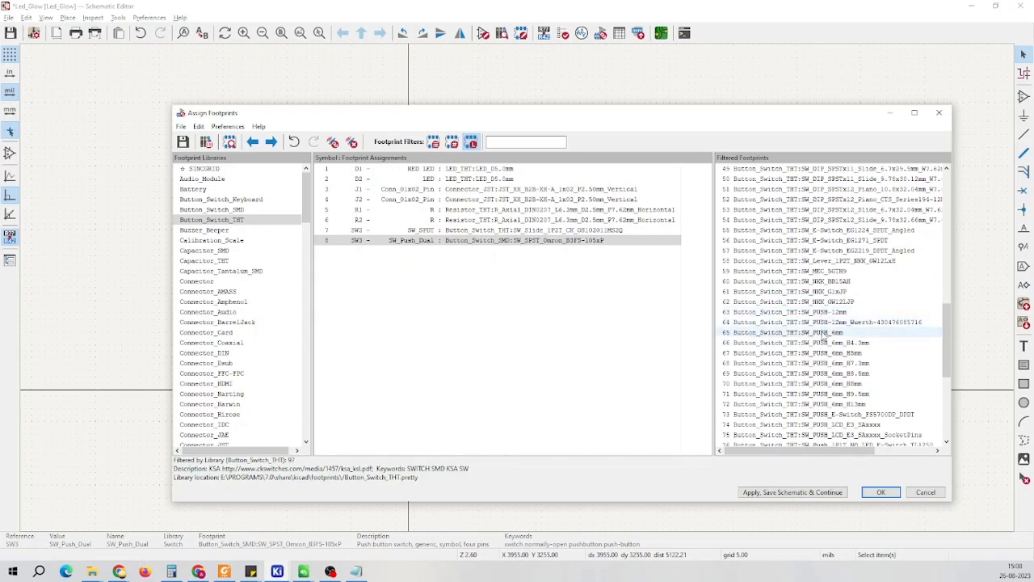
{"action": "key", "text": "Escape"}
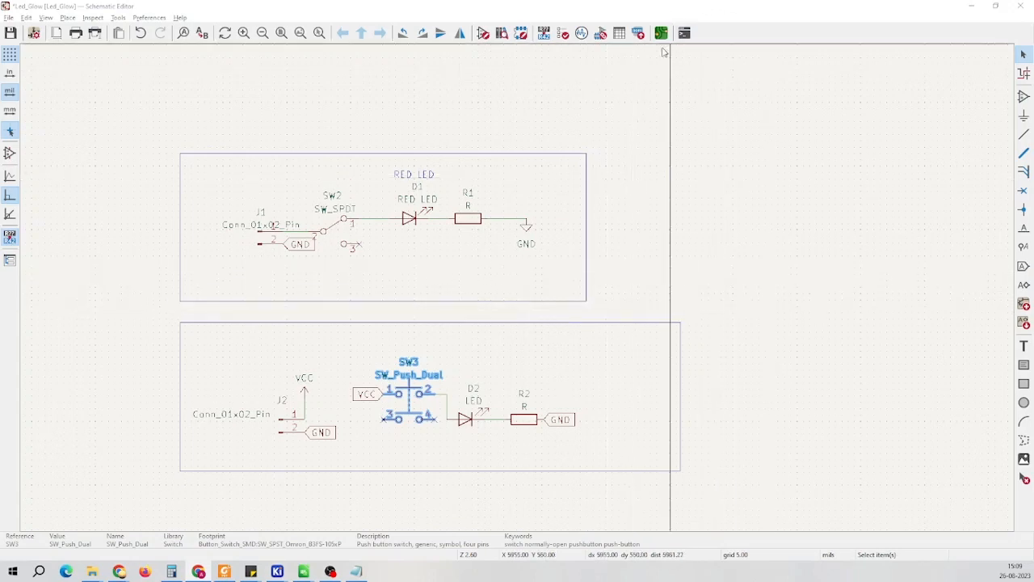
Reopen the footprint assignment, select connectors J1 and J2, and filter their footprints by the Connector_JST library and pin count
{"action": "left_click", "coordinate": [600, 33]}
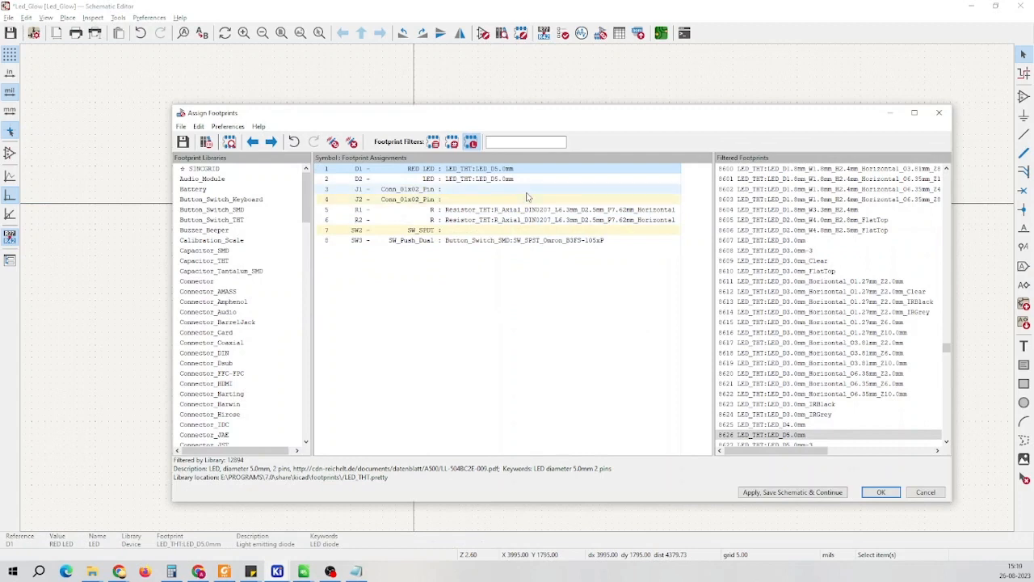
{"action": "left_click", "coordinate": [384, 190]}
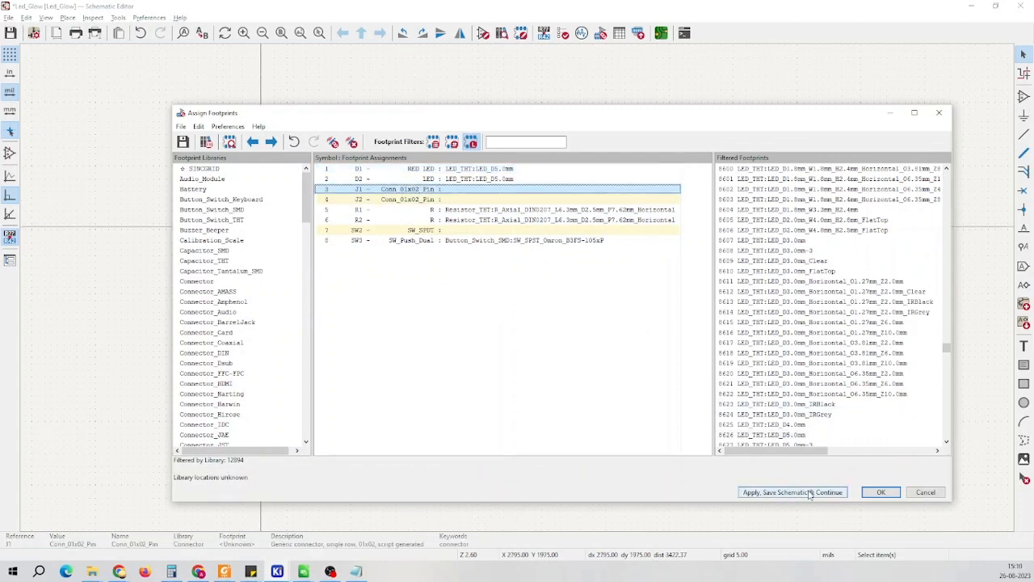
{"action": "left_click", "coordinate": [537, 200], "text": "shift"}
{"action": "scroll", "coordinate": [247, 282], "scroll_direction": "down", "scroll_amount": 10}
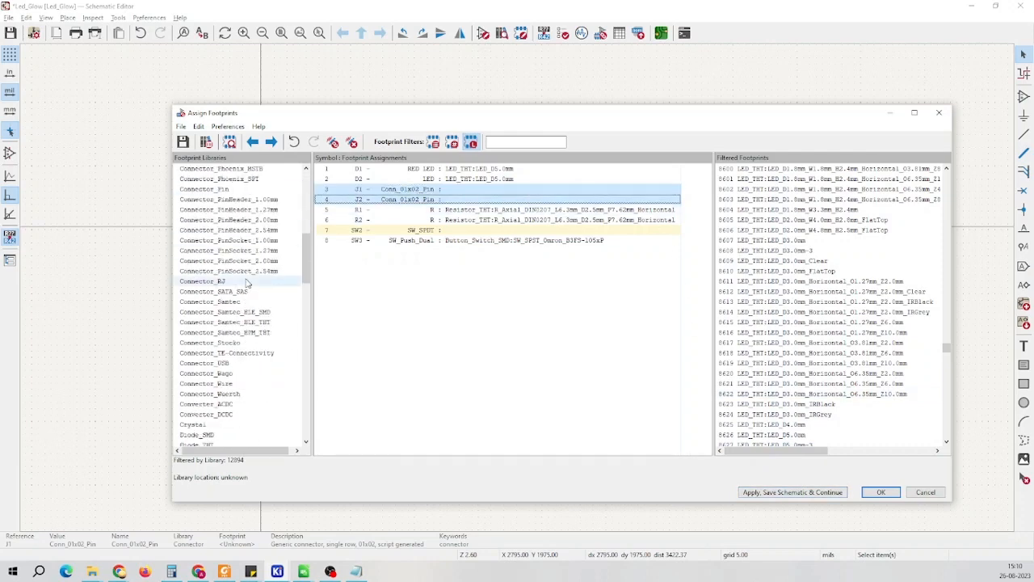
{"action": "scroll", "coordinate": [246, 281], "scroll_direction": "down", "scroll_amount": 4}
{"action": "scroll", "coordinate": [227, 263], "scroll_direction": "up", "scroll_amount": 4}
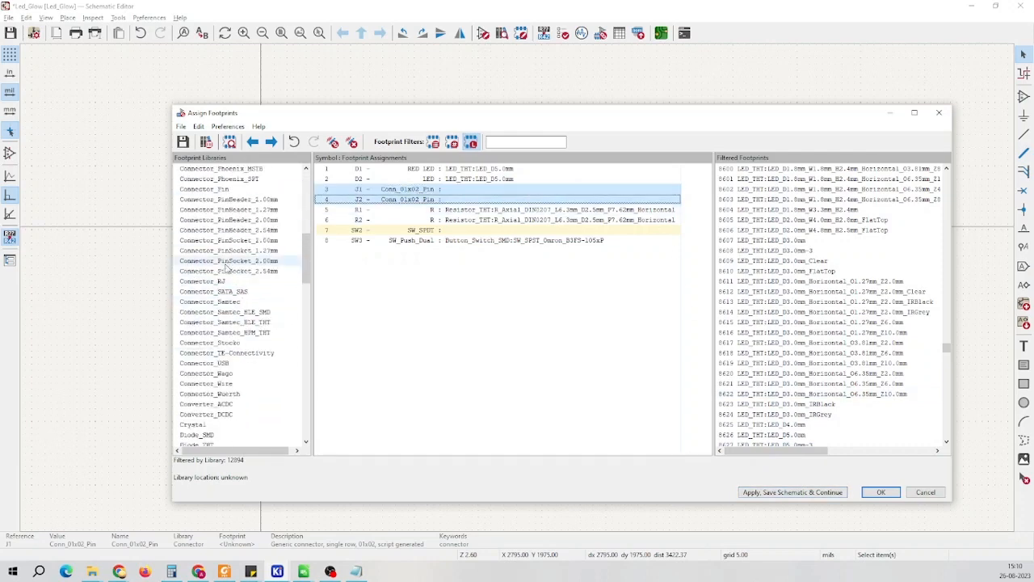
{"action": "scroll", "coordinate": [242, 356], "scroll_direction": "up", "scroll_amount": 4}
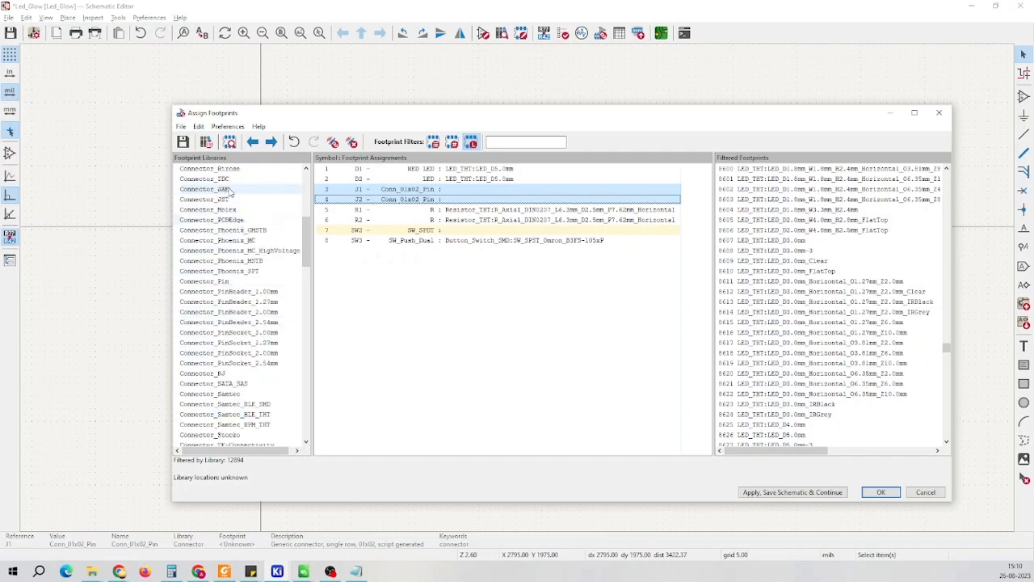
{"action": "left_click", "coordinate": [209, 229]}
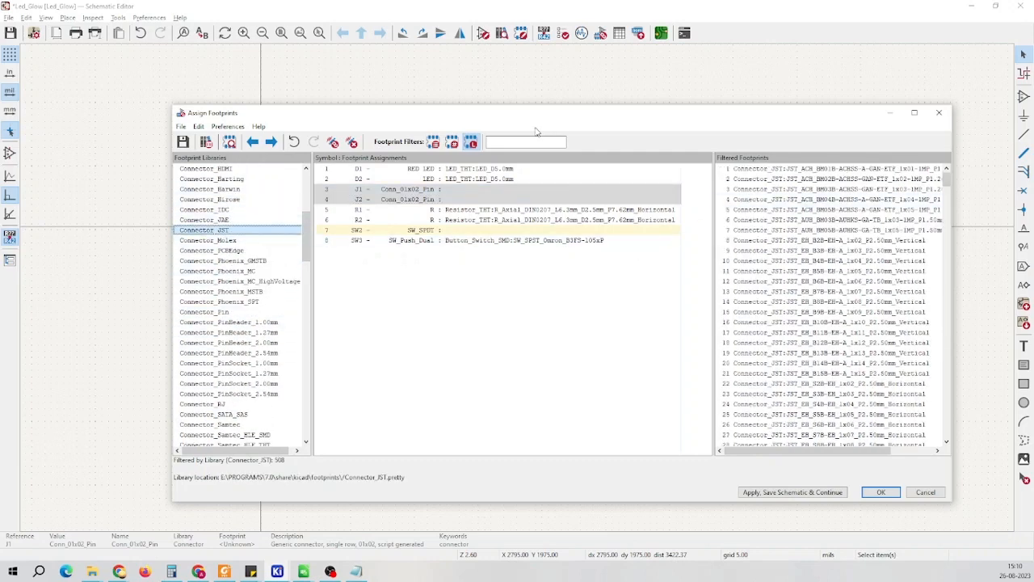
{"action": "left_click", "coordinate": [453, 145]}
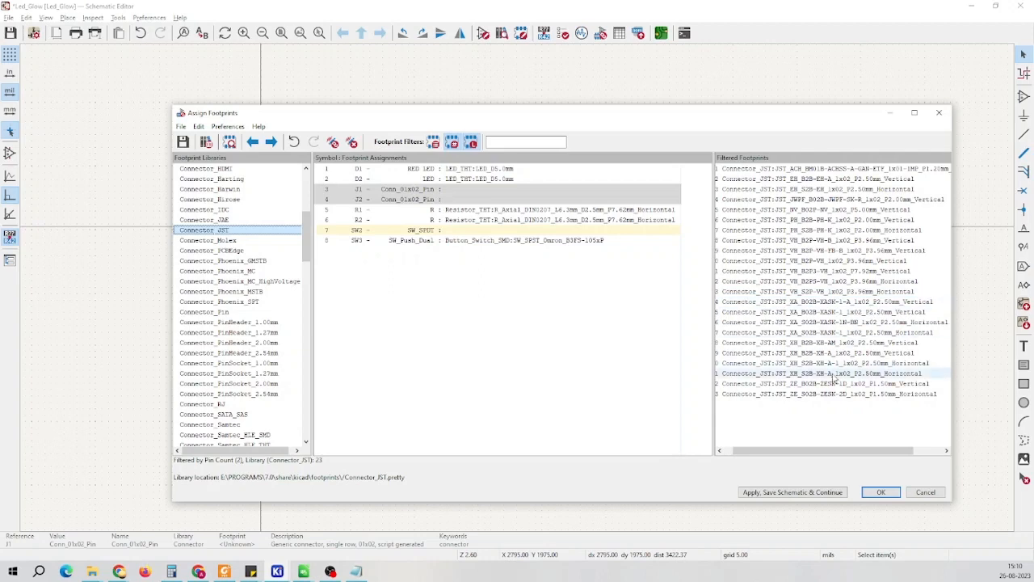
Preview the pad layout of the footprint JST_XH_B2B-XH-A_1x02_P2.50mm_Vertical
{"action": "left_click", "coordinate": [835, 353]}
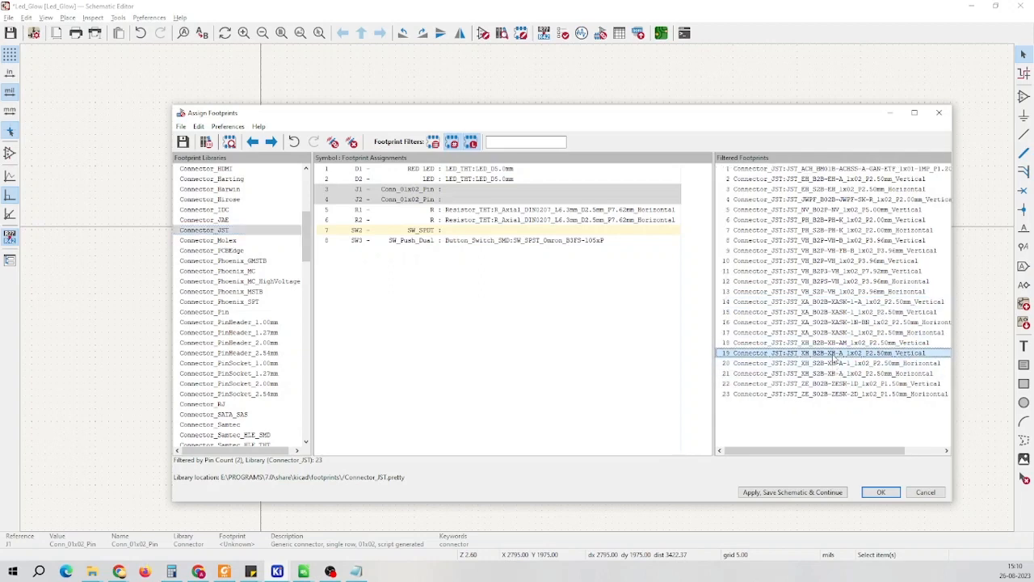
{"action": "left_click", "coordinate": [229, 141]}
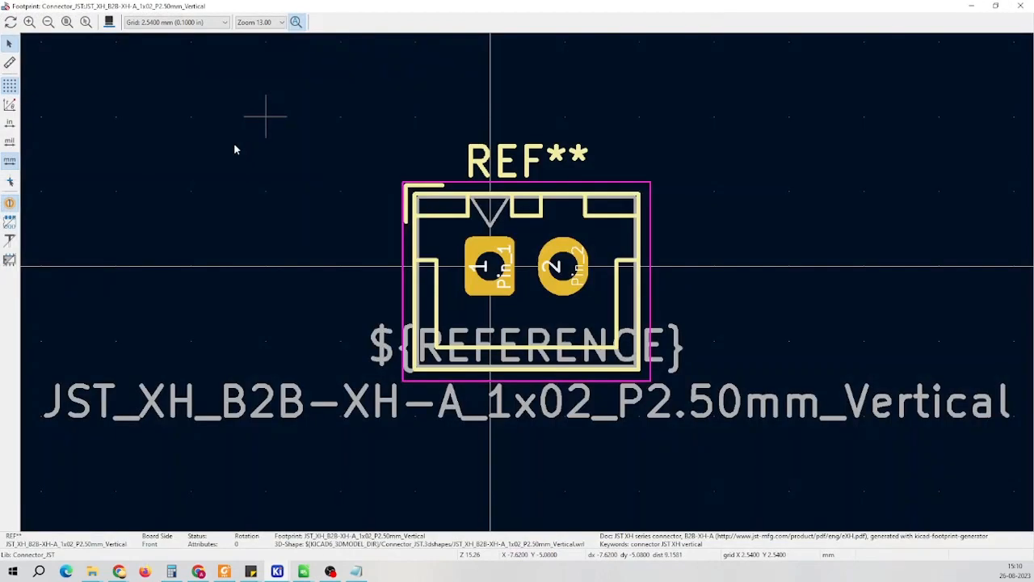
{"action": "left_click", "coordinate": [995, 6]}
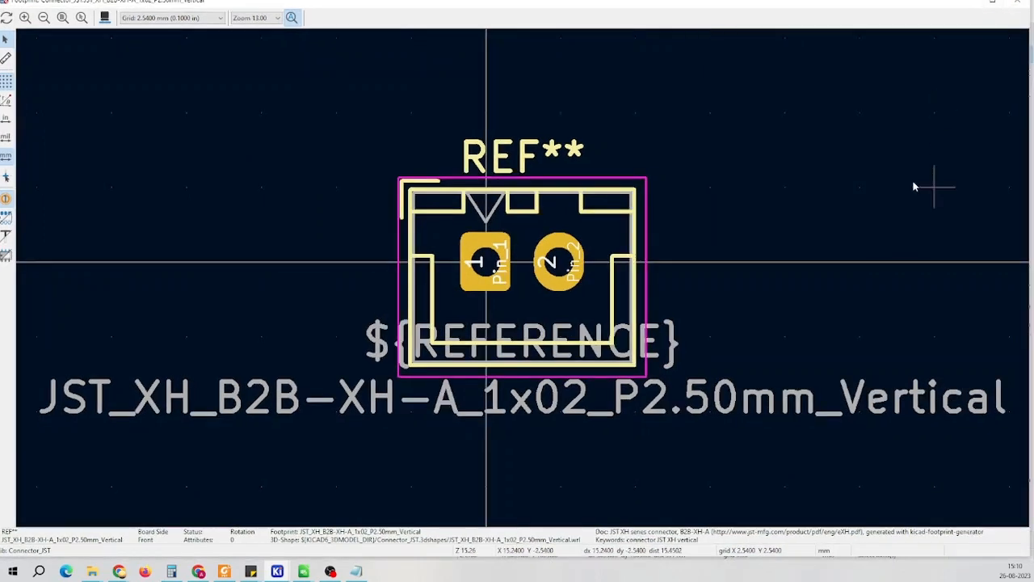
{"action": "left_click_drag", "start_coordinate": [927, 4], "coordinate": [878, 85]}
{"action": "left_click", "coordinate": [938, 80]}
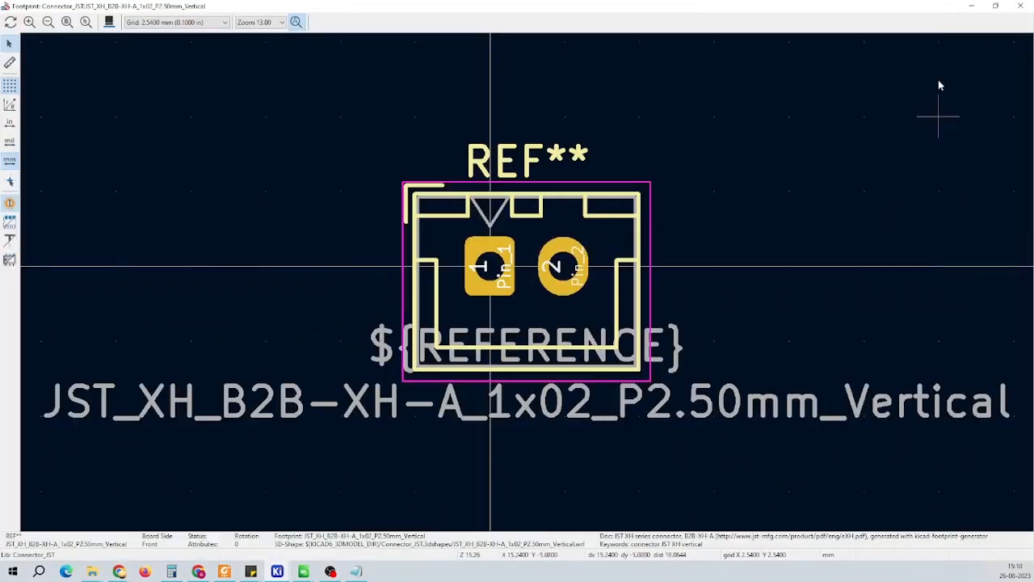
{"action": "left_click", "coordinate": [975, 8]}
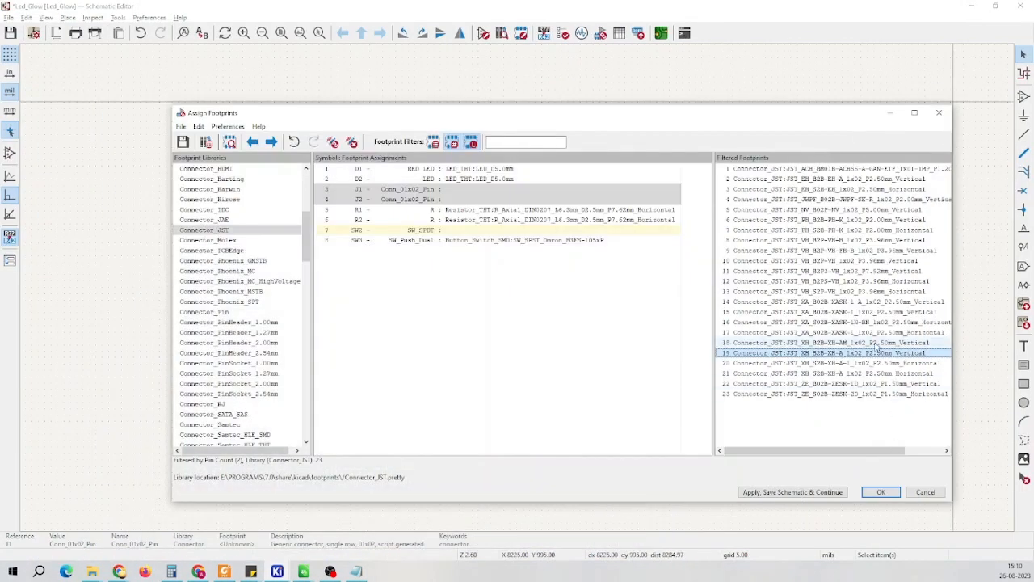
Assign JST_XH_B2B-XH-A_1x02_P2.50mm_Vertical to J1 and J2, save the schematic with the assignments, and close the footprint preview
{"action": "double_click", "coordinate": [873, 358]}
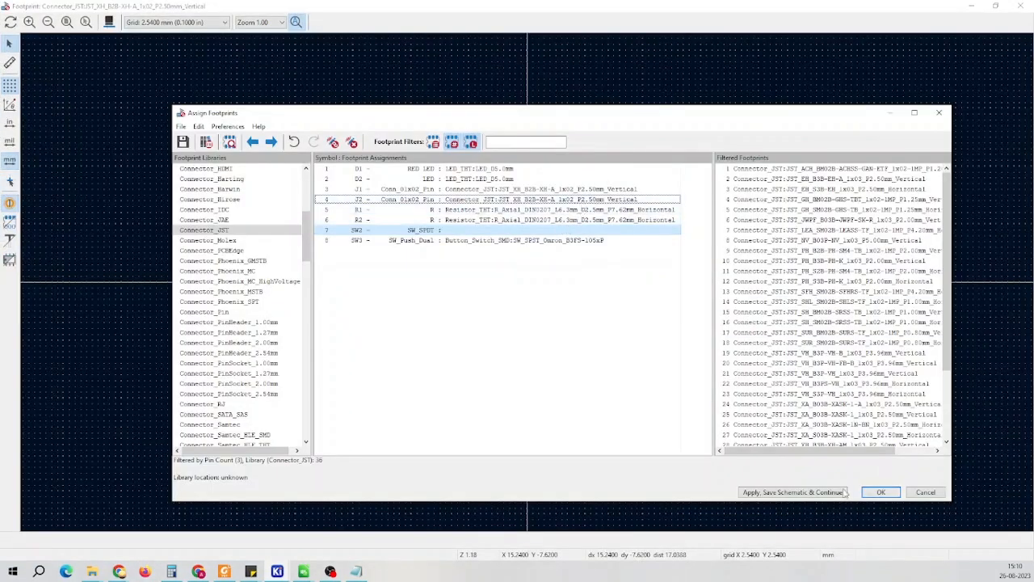
{"action": "left_click", "coordinate": [823, 493]}
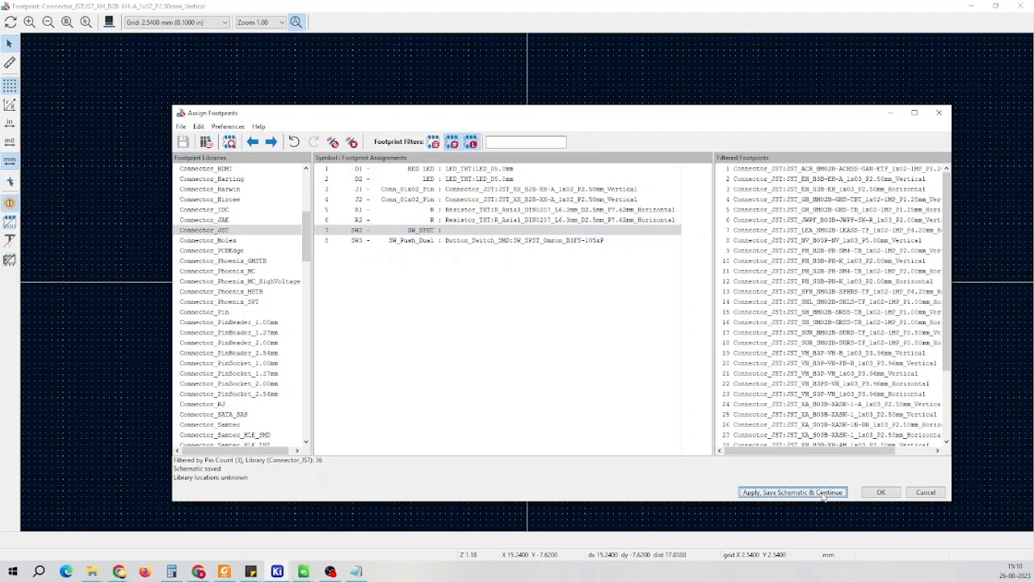
{"action": "left_click", "coordinate": [1020, 5]}
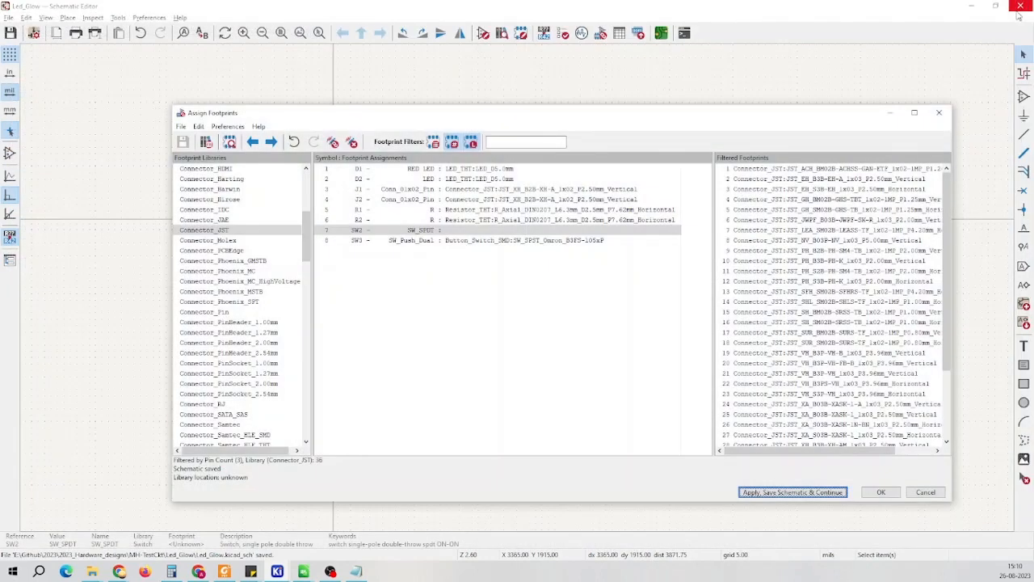
Assign the slide switch footprint SW_Slide_1P2T_CK_OS102011MS2Q from the Button_Switch_THT library to SW2
{"action": "left_click", "coordinate": [472, 235]}
{"action": "scroll", "coordinate": [232, 299], "scroll_direction": "up", "scroll_amount": 3}
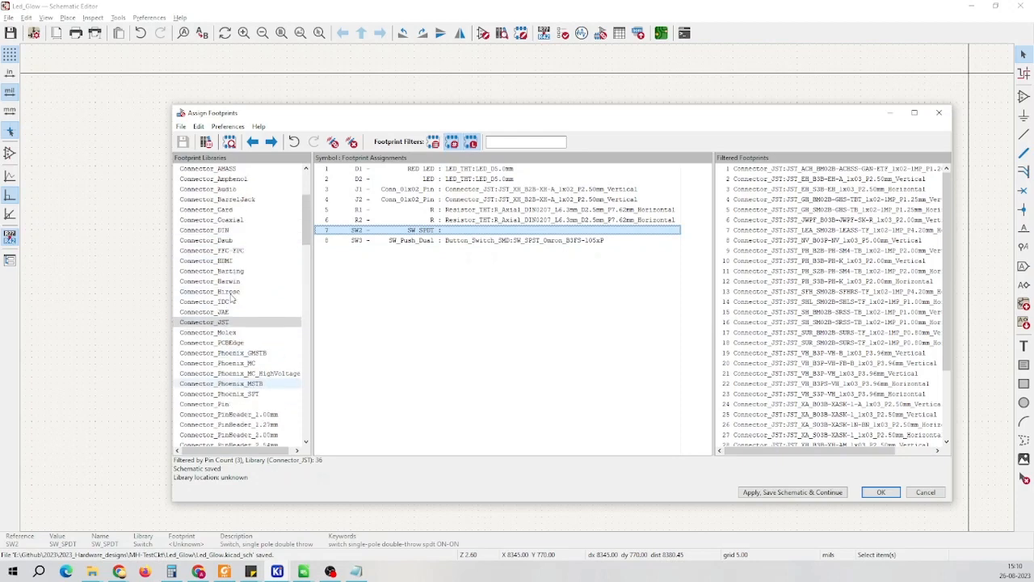
{"action": "scroll", "coordinate": [232, 299], "scroll_direction": "up", "scroll_amount": 4}
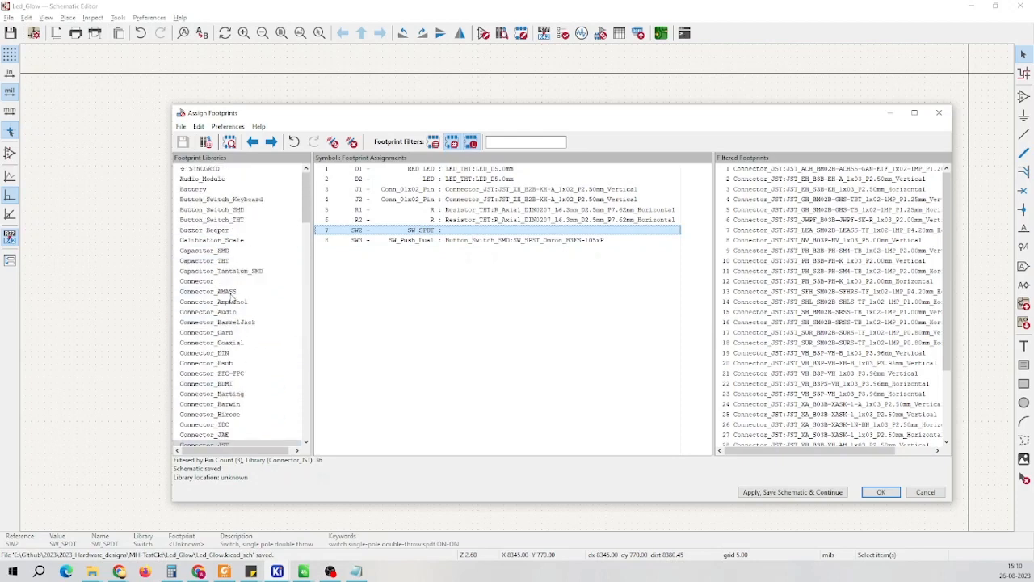
{"action": "left_click", "coordinate": [239, 219]}
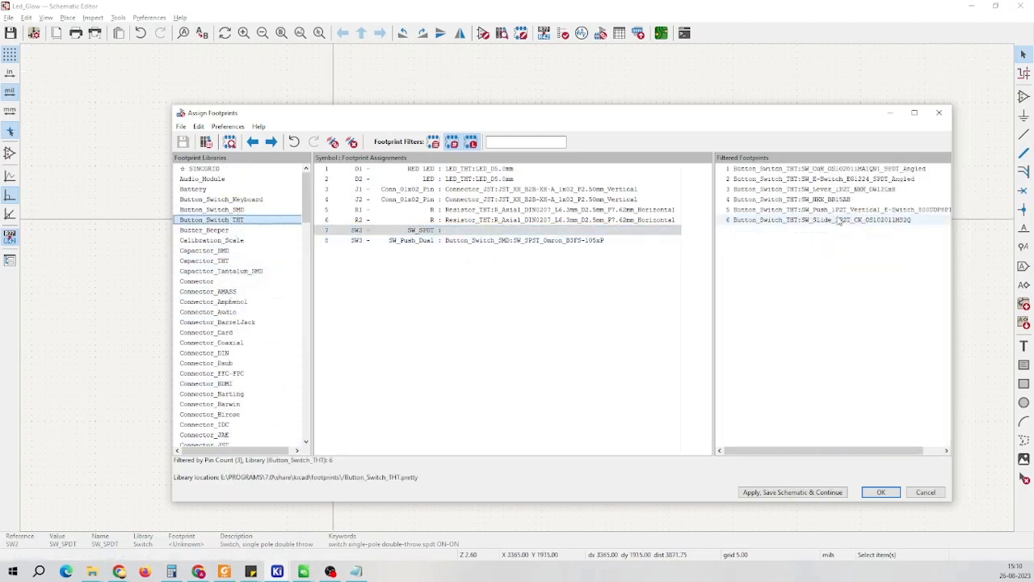
{"action": "left_click", "coordinate": [808, 219]}
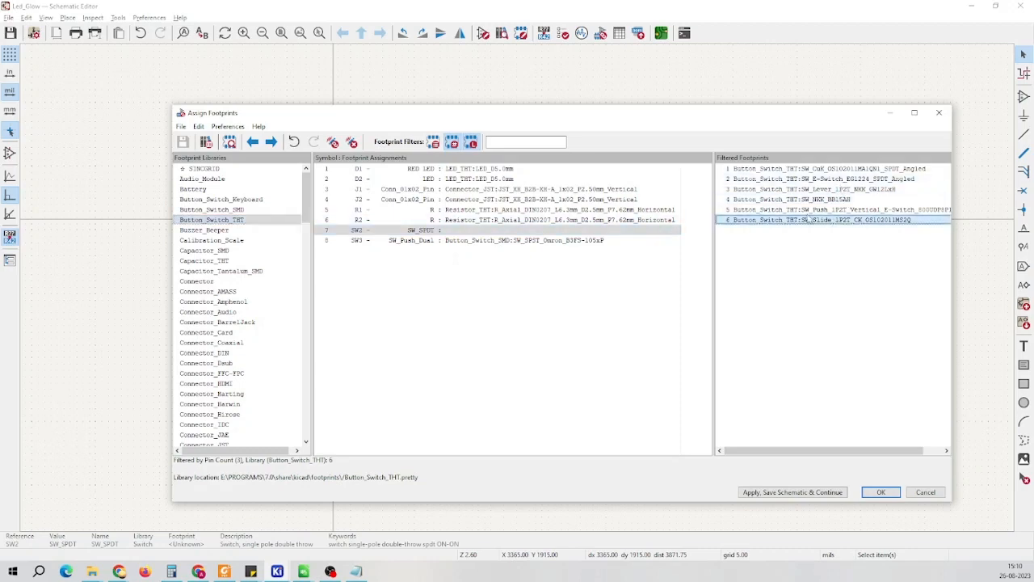
{"action": "double_click", "coordinate": [874, 220]}
{"action": "left_click", "coordinate": [561, 251]}
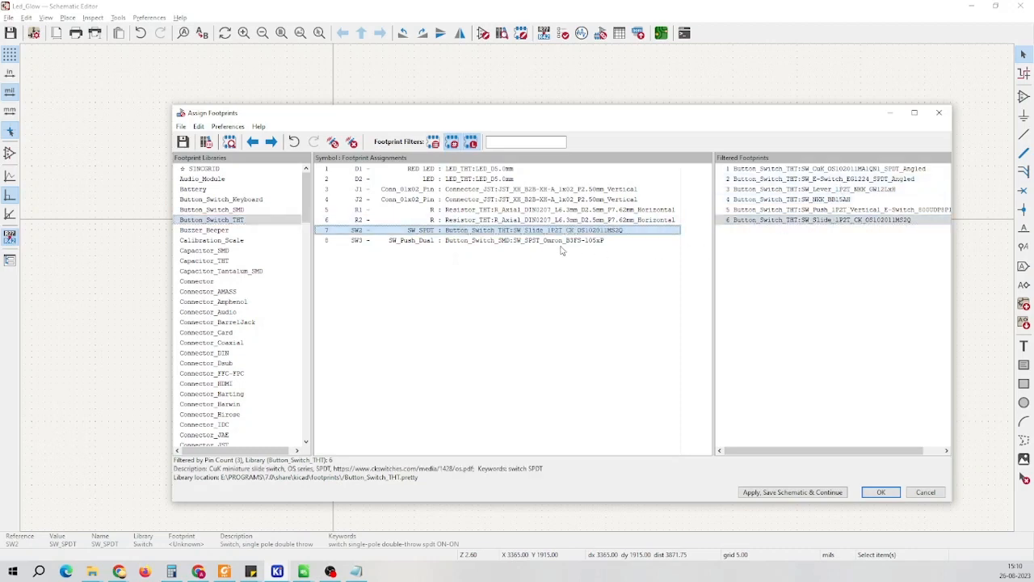
Assign the Button_Switch_THT footprint SW_PUSH_6mm to SW3 with the pin count filter off, and save the assignments to the schematic
{"action": "left_click", "coordinate": [558, 241]}
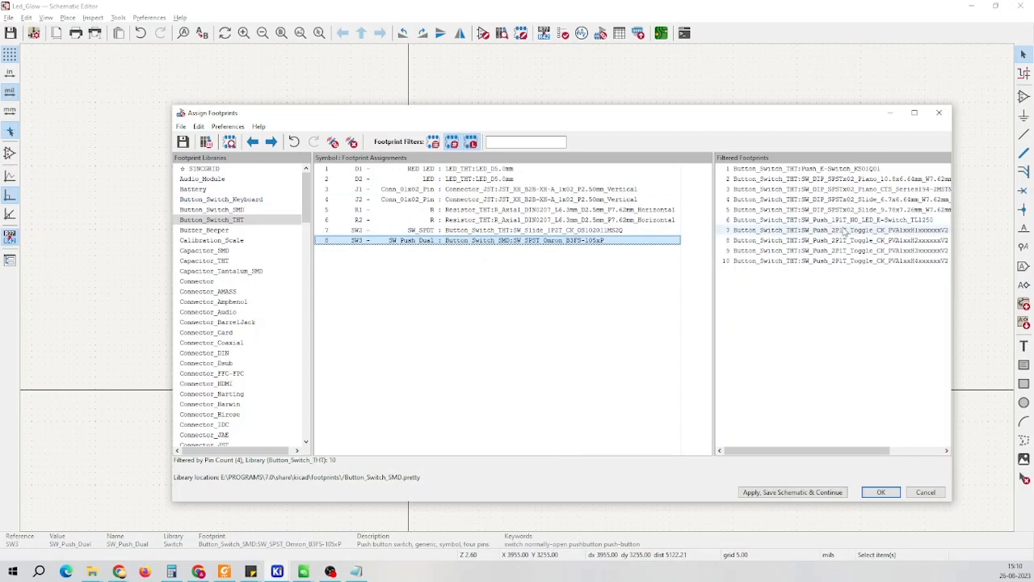
{"action": "left_click", "coordinate": [455, 145]}
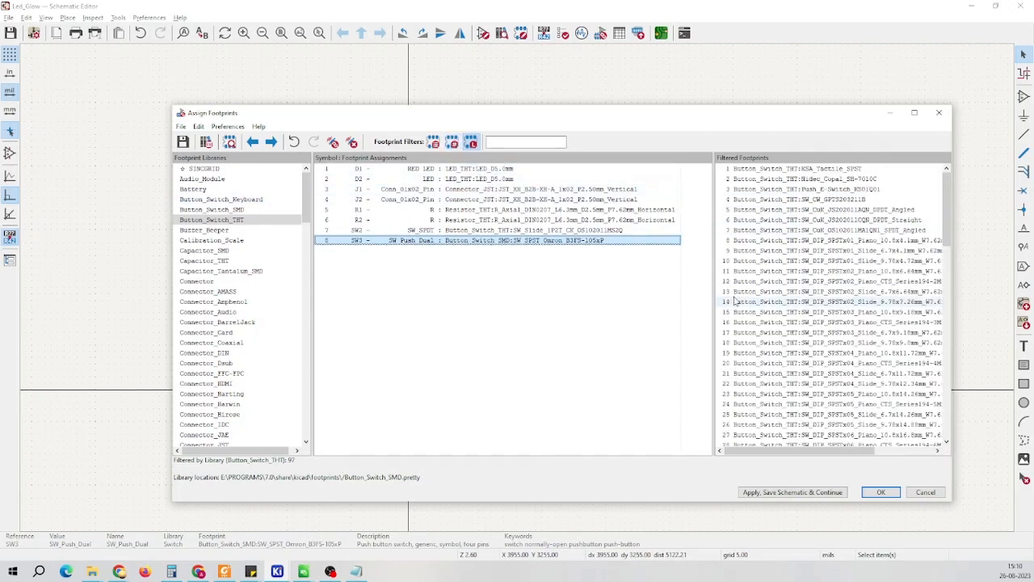
{"action": "left_click_drag", "start_coordinate": [714, 309], "coordinate": [672, 320]}
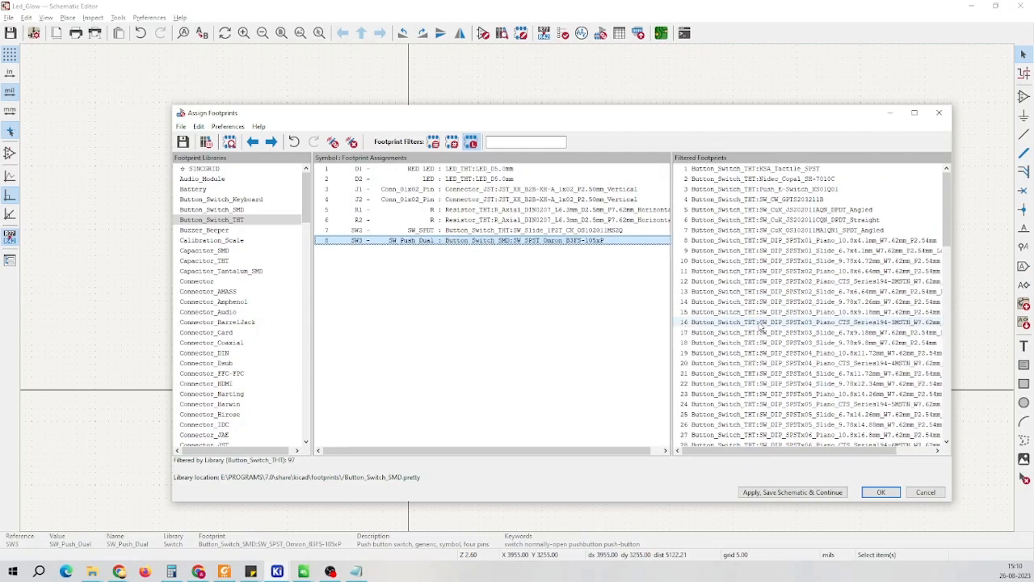
{"action": "scroll", "coordinate": [761, 325], "scroll_direction": "down", "scroll_amount": 16}
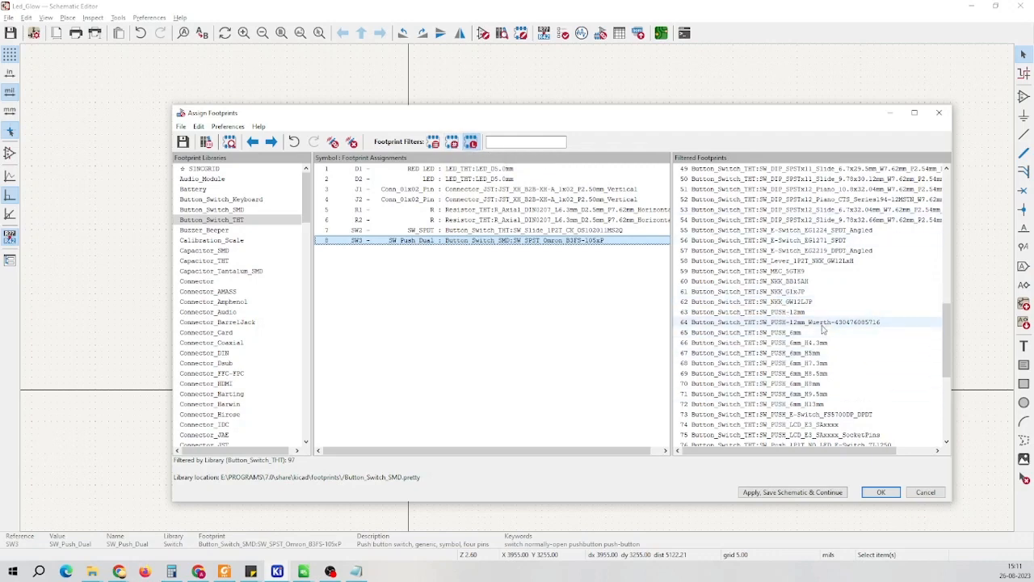
{"action": "left_click", "coordinate": [781, 334]}
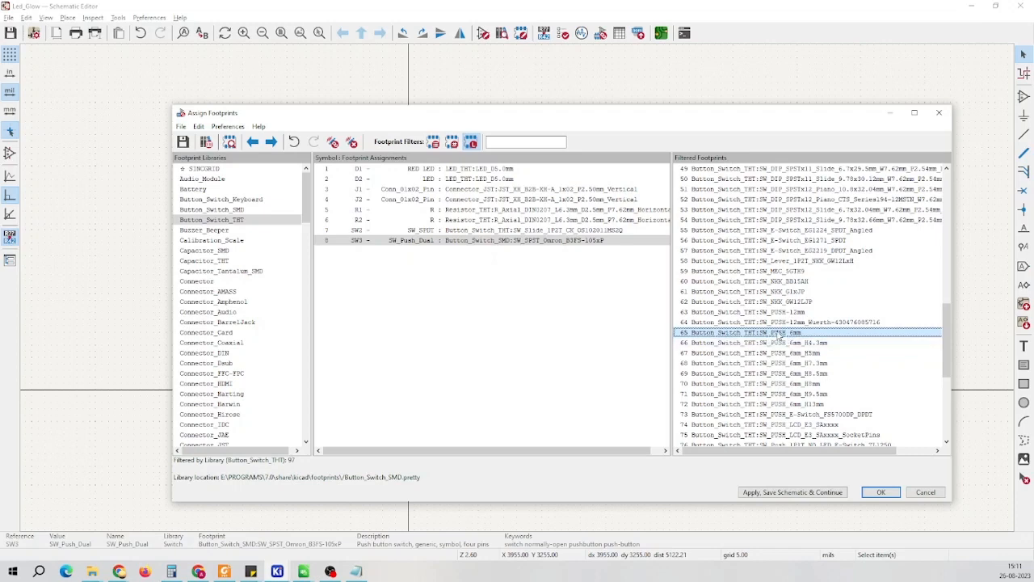
{"action": "double_click", "coordinate": [779, 334]}
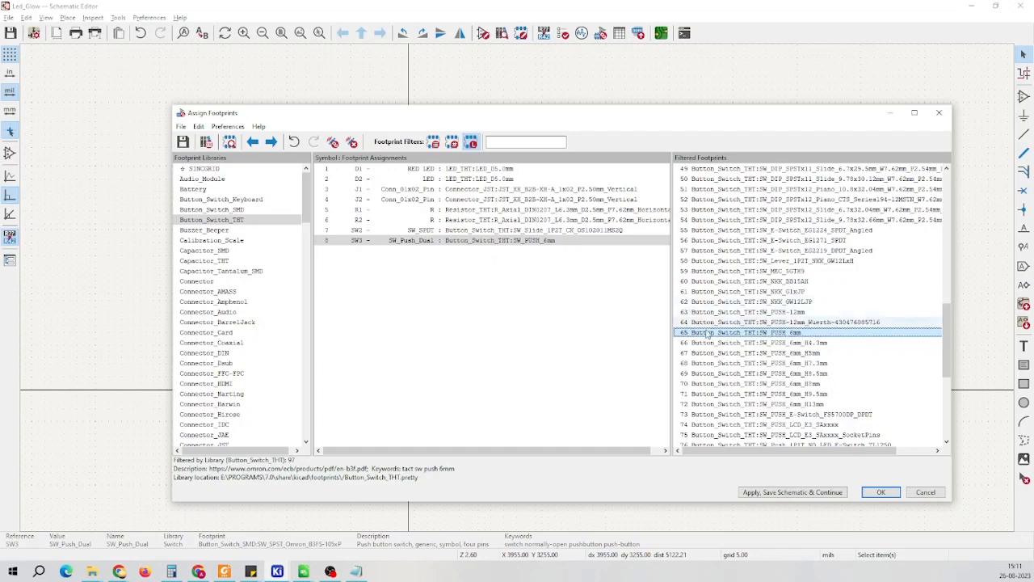
{"action": "left_click", "coordinate": [841, 495]}
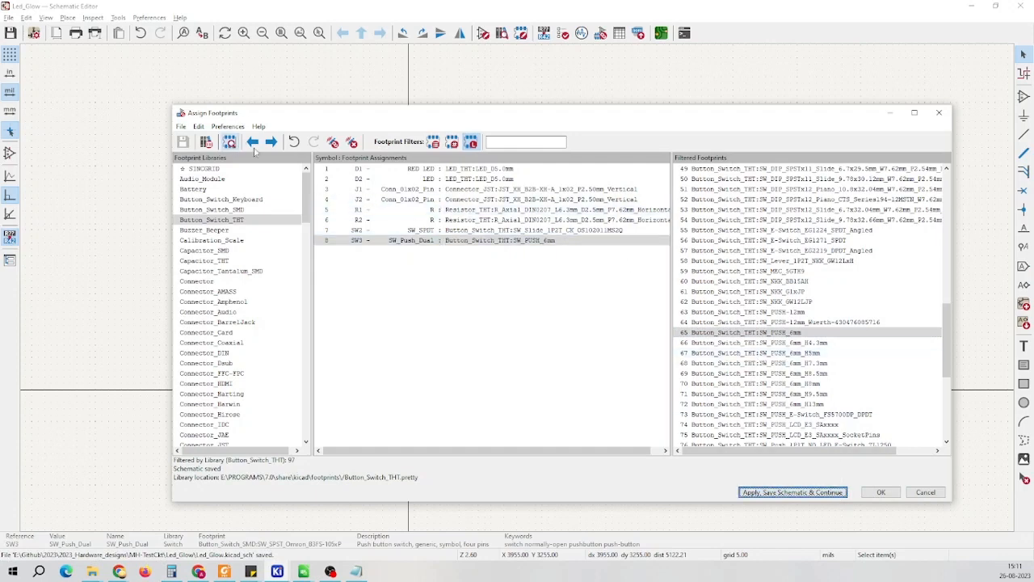
Preview the pad layout of SW3's SW_PUSH_6mm footprint and finish the footprint assignment
{"action": "left_click", "coordinate": [230, 142]}
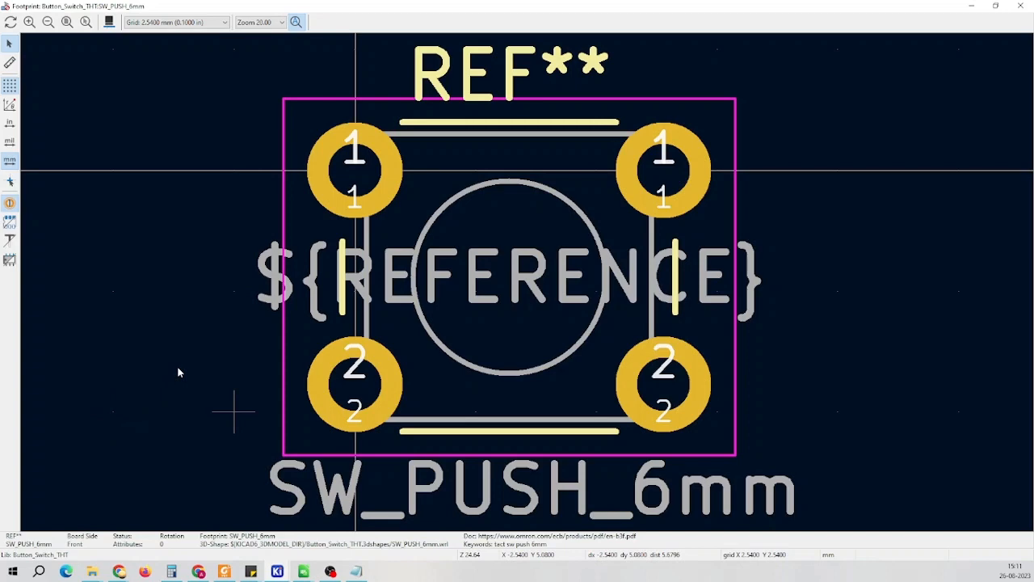
{"action": "left_click", "coordinate": [1022, 7]}
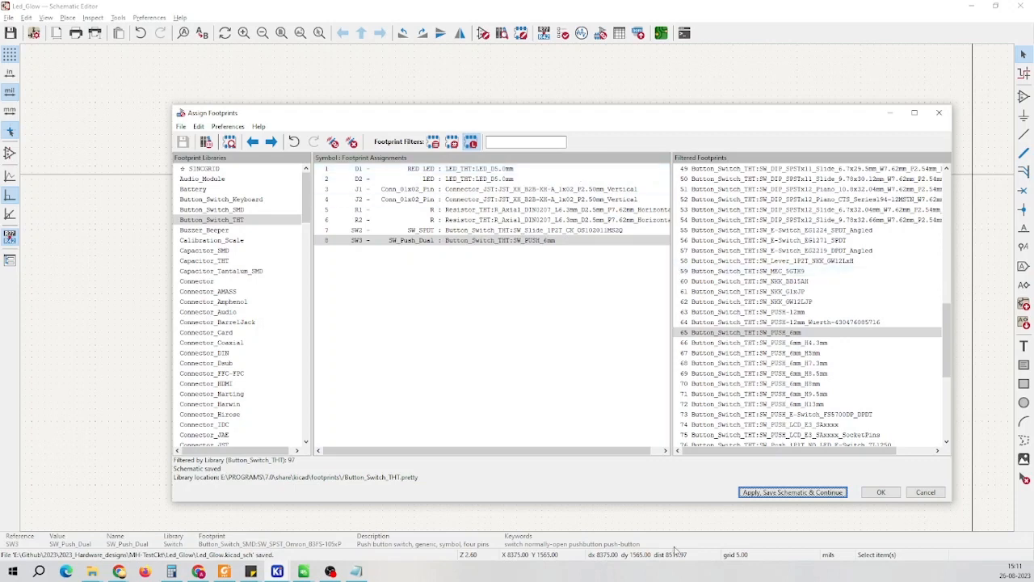
{"action": "left_click", "coordinate": [868, 493]}
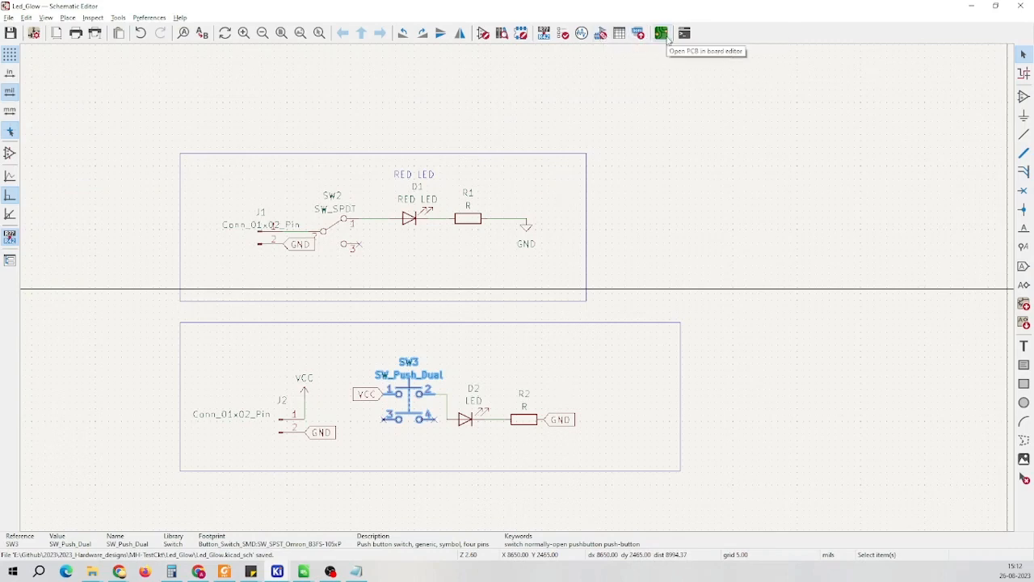
Open the board in the PCB Editor and update it from the schematic to bring in all component footprints
{"action": "left_click", "coordinate": [661, 33]}
{"action": "left_click", "coordinate": [661, 33]}
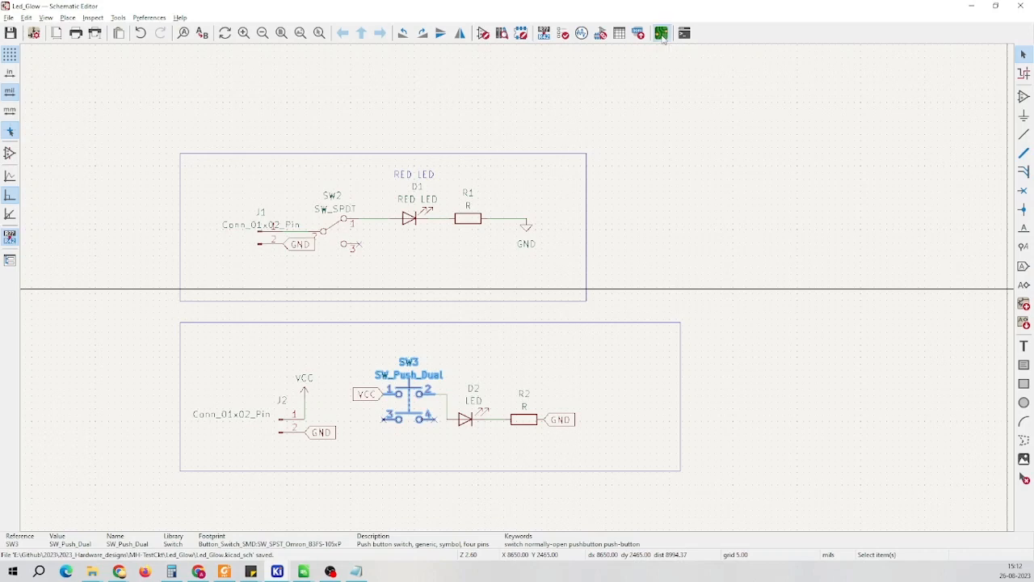
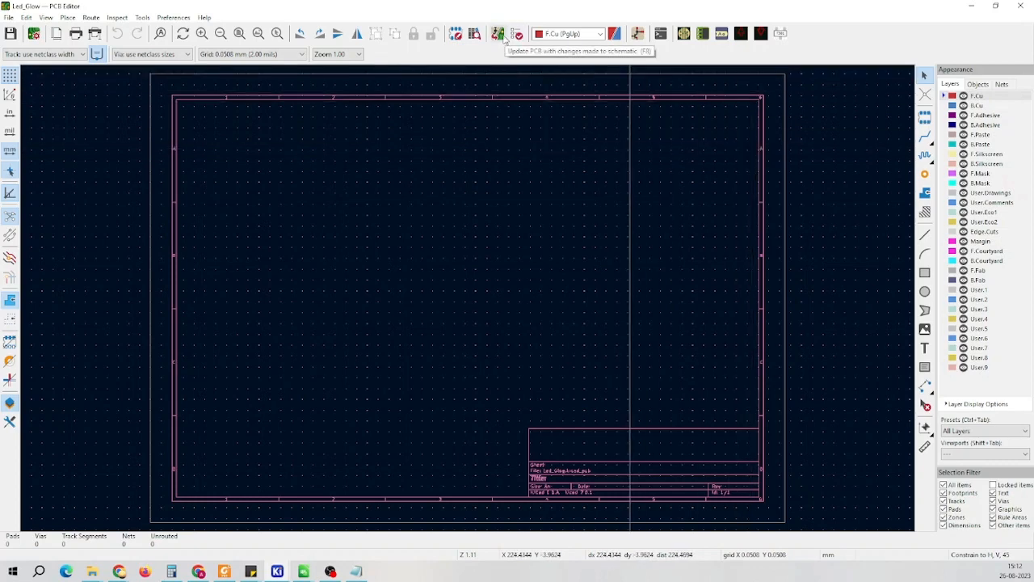
{"action": "left_click", "coordinate": [501, 34]}
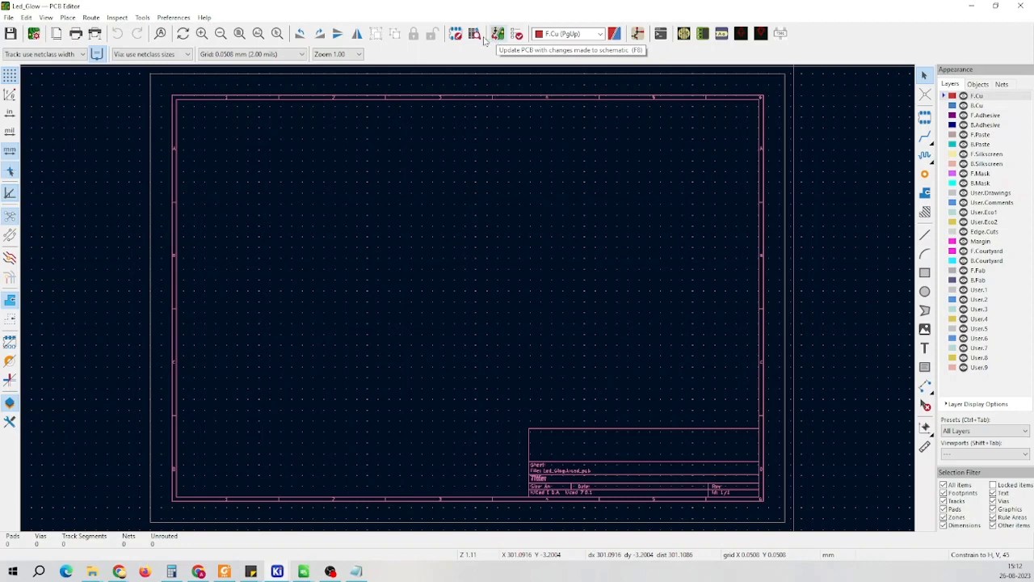
{"action": "left_click", "coordinate": [139, 18]}
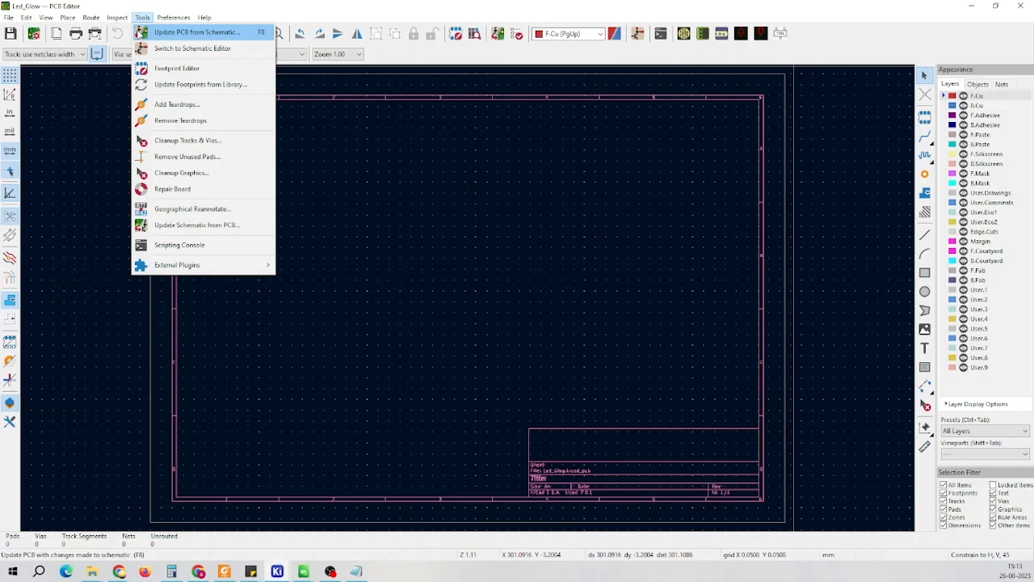
{"action": "left_click", "coordinate": [141, 32]}
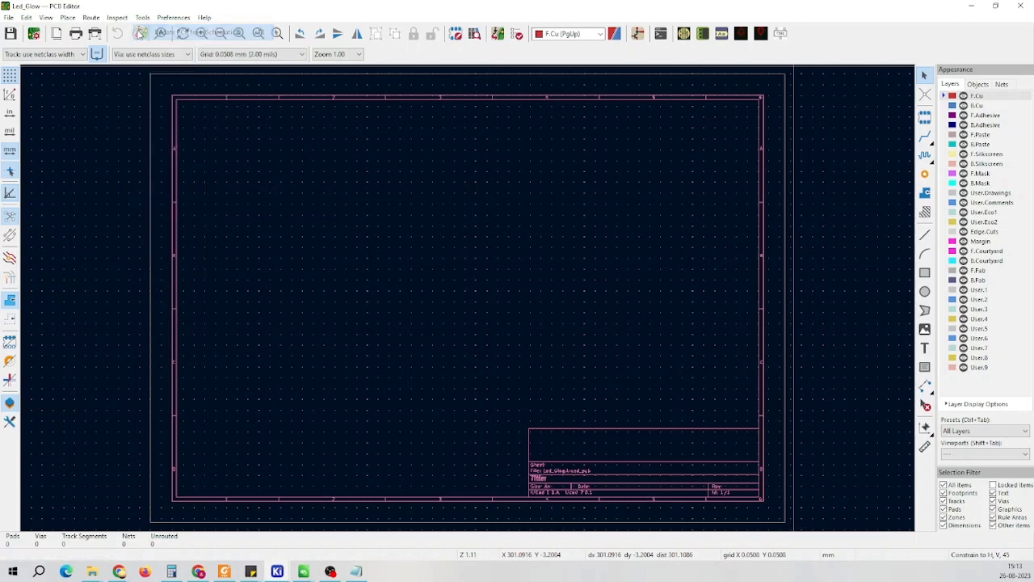
{"action": "left_click_drag", "start_coordinate": [156, 57], "coordinate": [227, 61]}
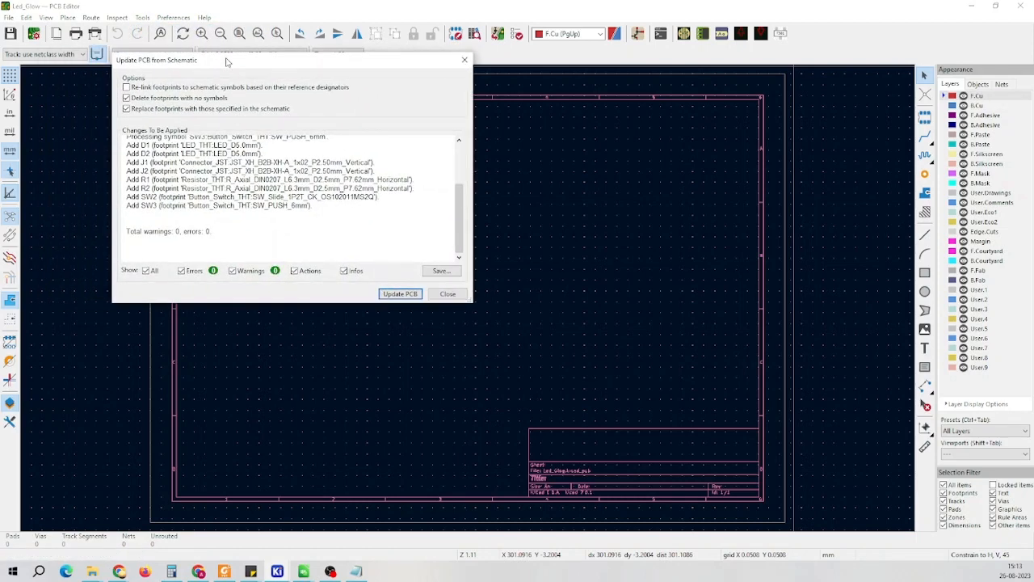
{"action": "left_click", "coordinate": [401, 294]}
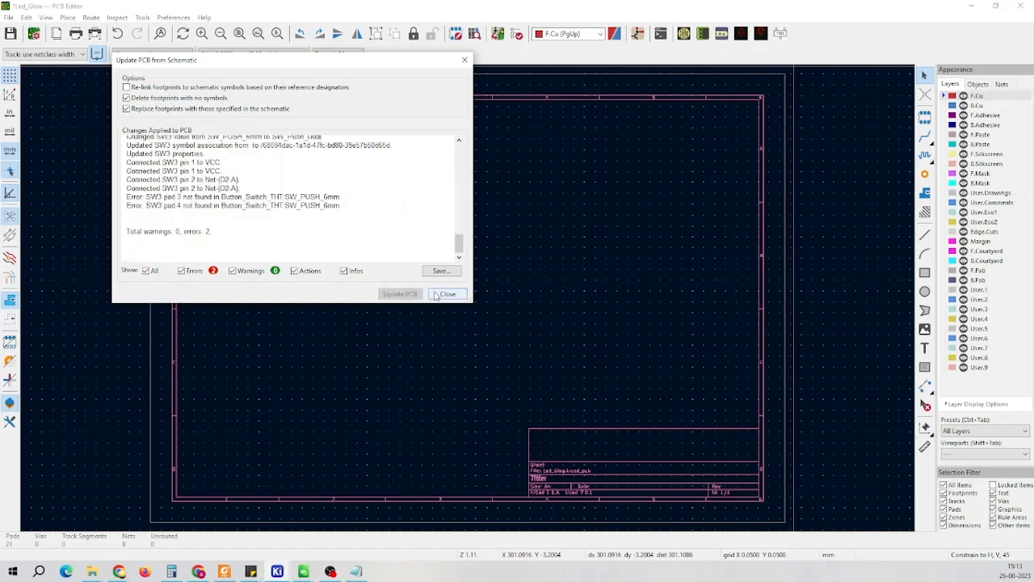
{"action": "left_click", "coordinate": [446, 294]}
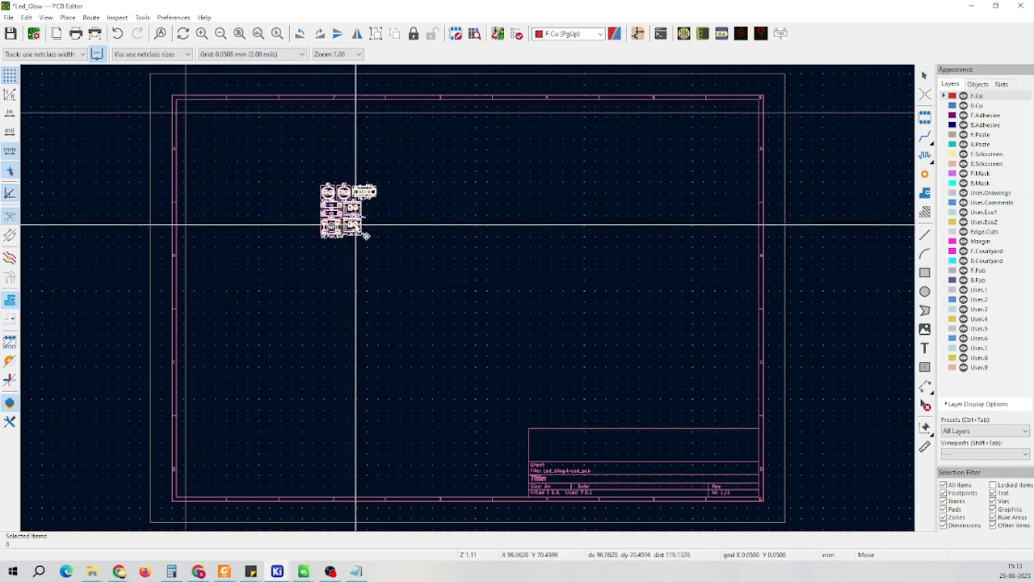
Place the imported group of footprints in the upper-left area of the board sheet
{"action": "scroll", "coordinate": [471, 302], "scroll_direction": "up", "scroll_amount": 3}
{"action": "scroll", "coordinate": [472, 302], "scroll_direction": "down", "scroll_amount": 3}
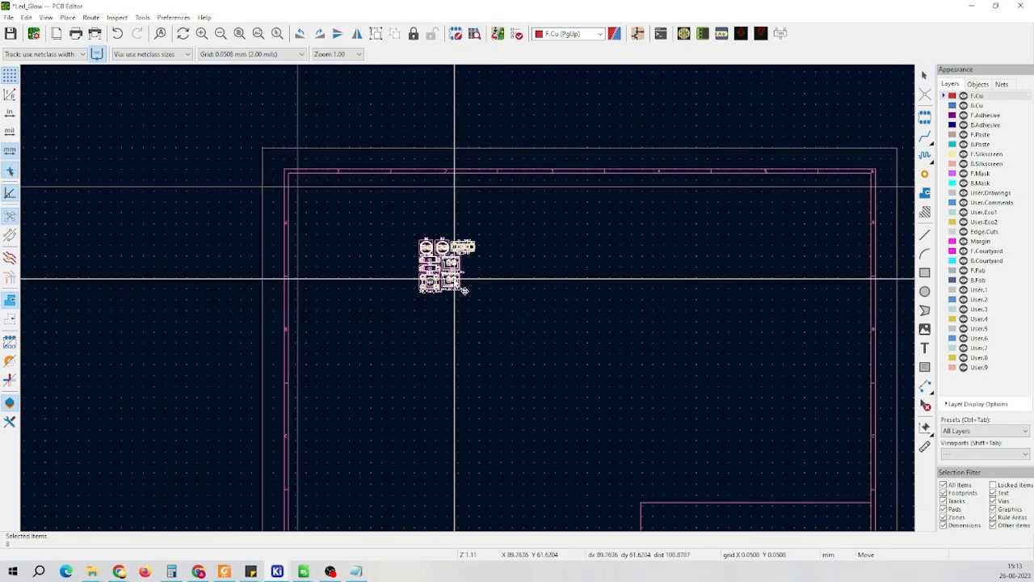
{"action": "left_click", "coordinate": [457, 277]}
{"action": "scroll", "coordinate": [453, 283], "scroll_direction": "up", "scroll_amount": 3}
{"action": "scroll", "coordinate": [520, 293], "scroll_direction": "up", "scroll_amount": 3}
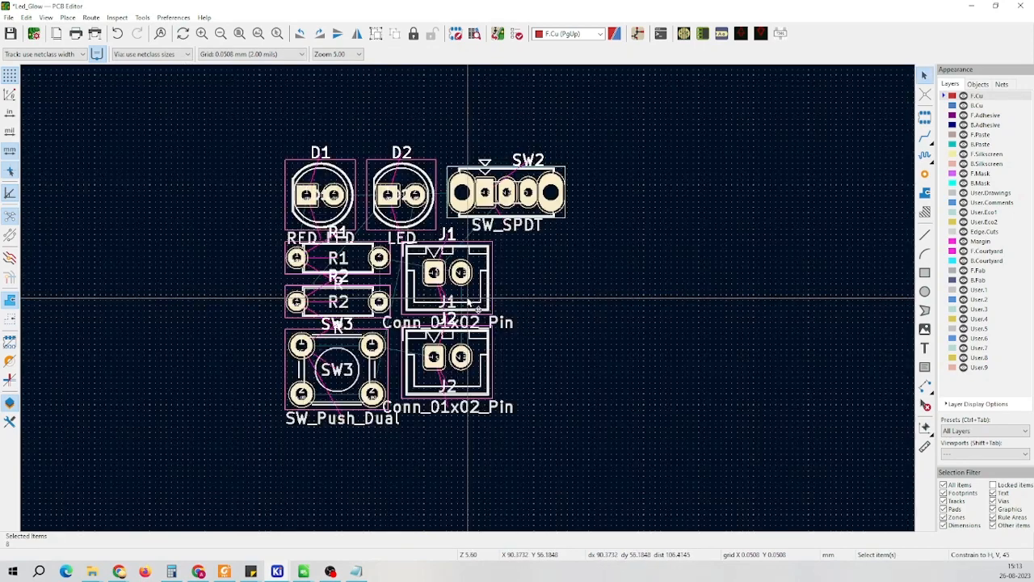
{"action": "scroll", "coordinate": [485, 301], "scroll_direction": "down", "scroll_amount": 3}
{"action": "scroll", "coordinate": [473, 300], "scroll_direction": "up", "scroll_amount": 2}
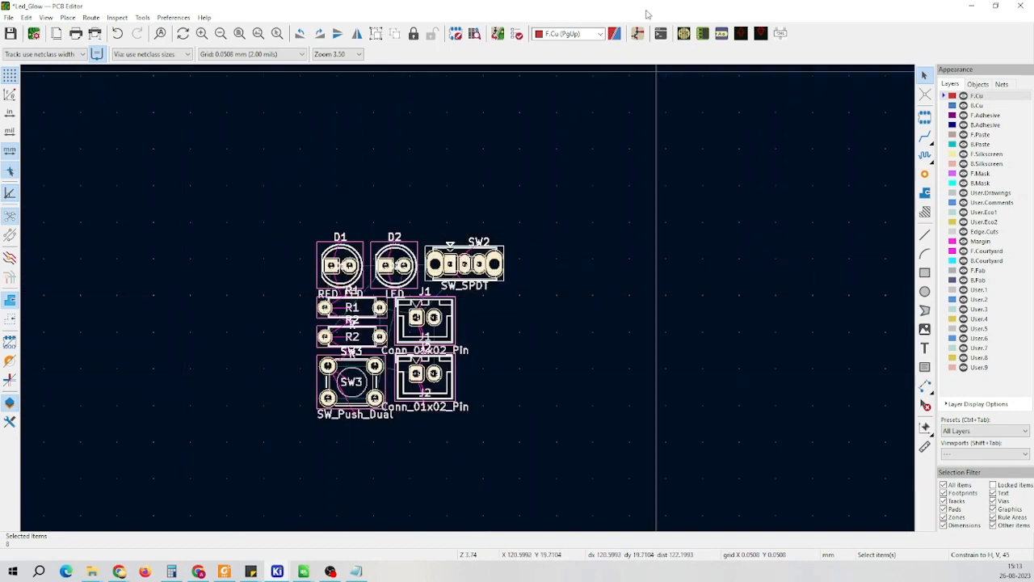
Update the PCB from the schematic again with the footprints already placed
{"action": "left_click", "coordinate": [499, 32]}
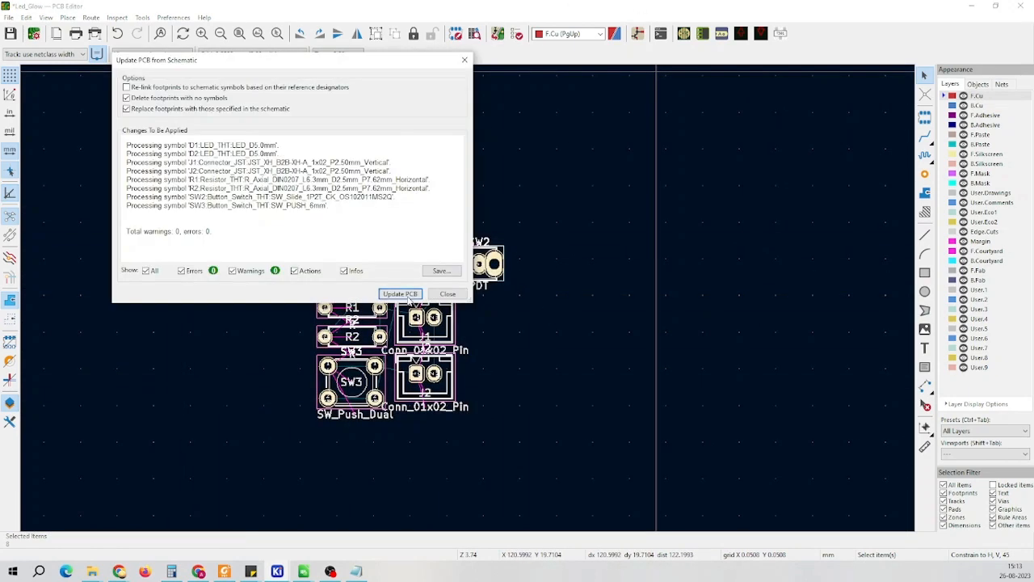
{"action": "left_click", "coordinate": [402, 294]}
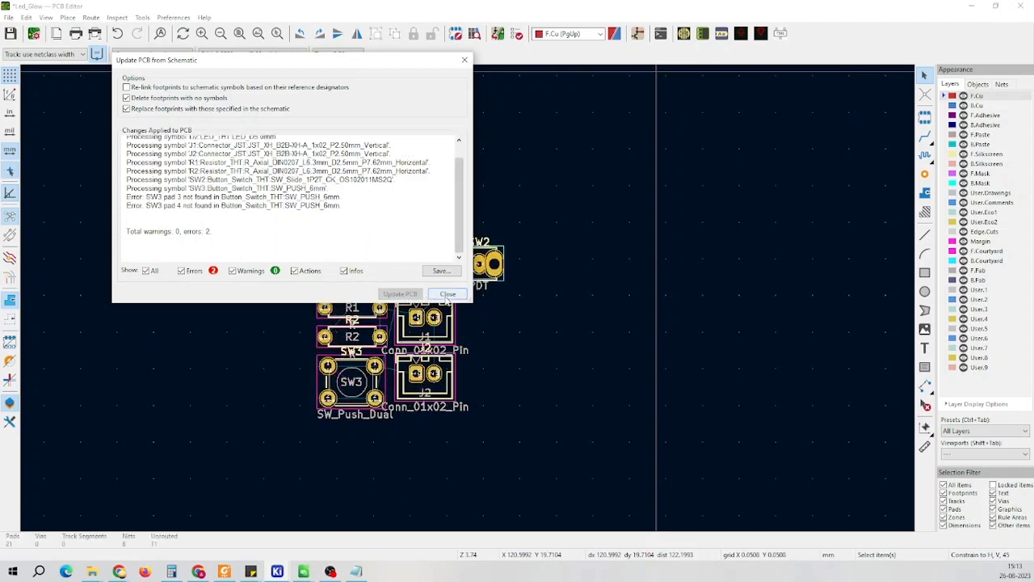
{"action": "left_click", "coordinate": [446, 294]}
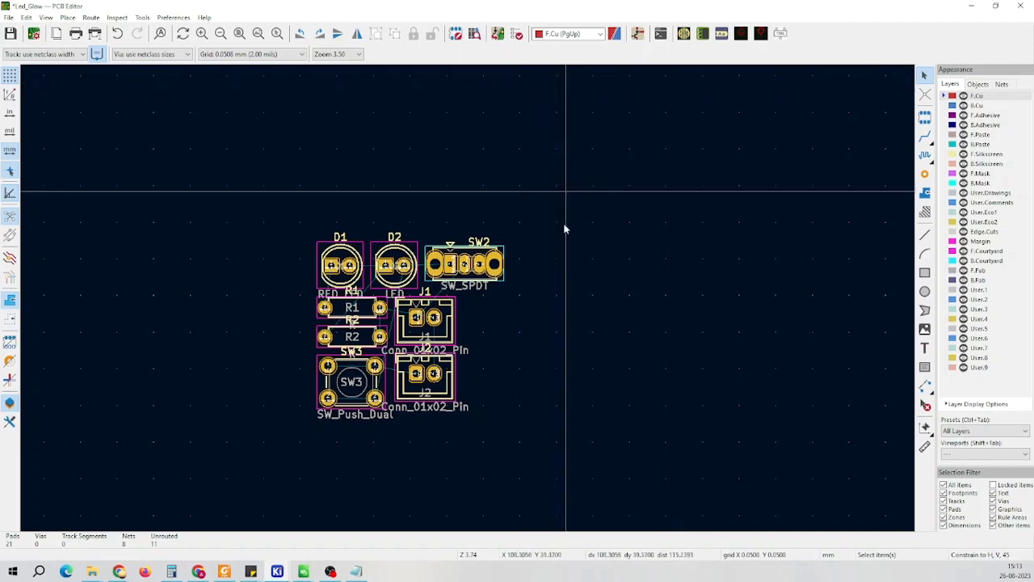
{"action": "scroll", "coordinate": [565, 226], "scroll_direction": "up", "scroll_amount": 3}
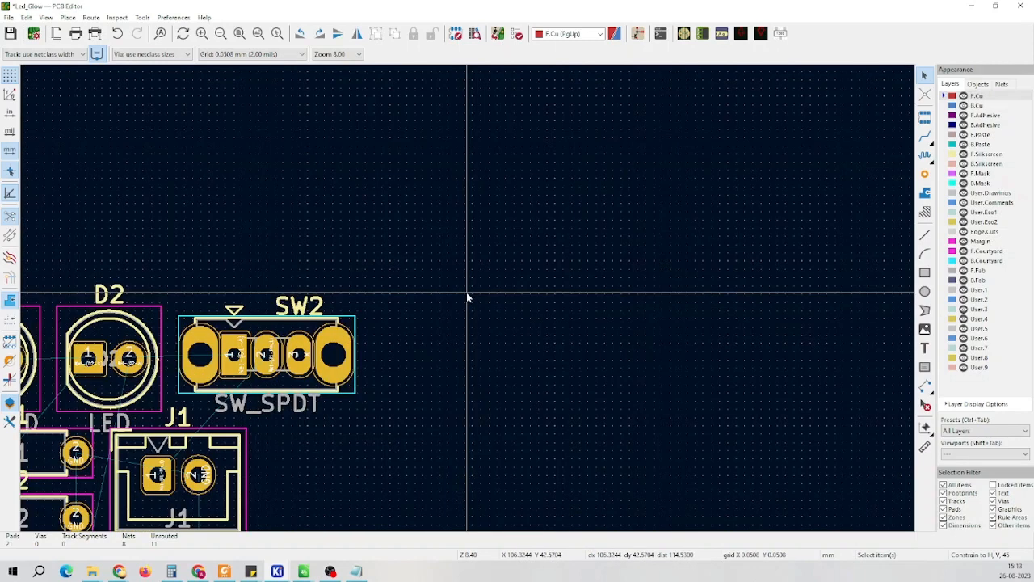
{"action": "scroll", "coordinate": [466, 298], "scroll_direction": "down", "scroll_amount": 3}
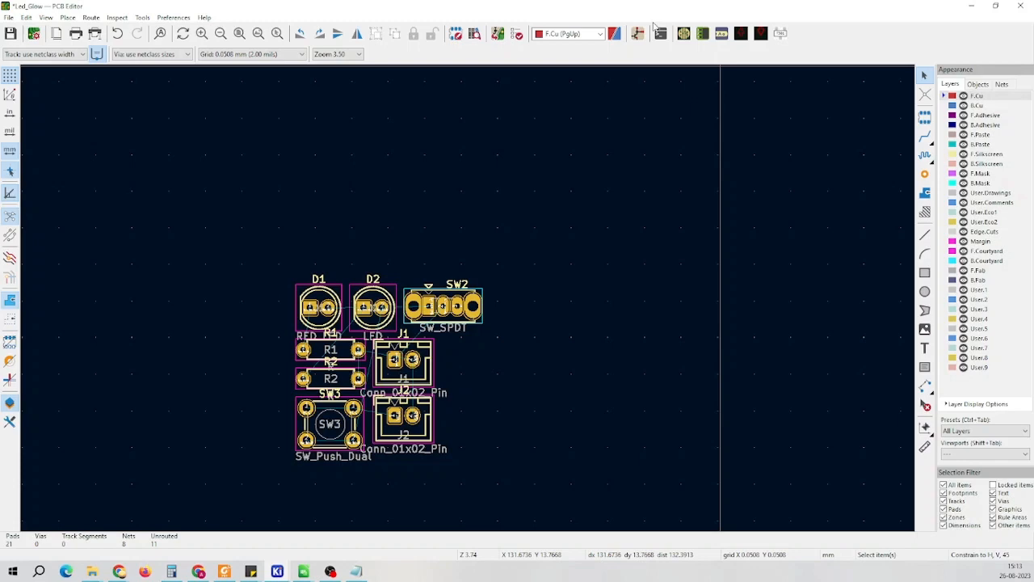
Arrange the PCB Editor and Schematic Editor windows side by side, with both LED circuits in view beside the footprints
{"action": "key", "text": "super+Right"}
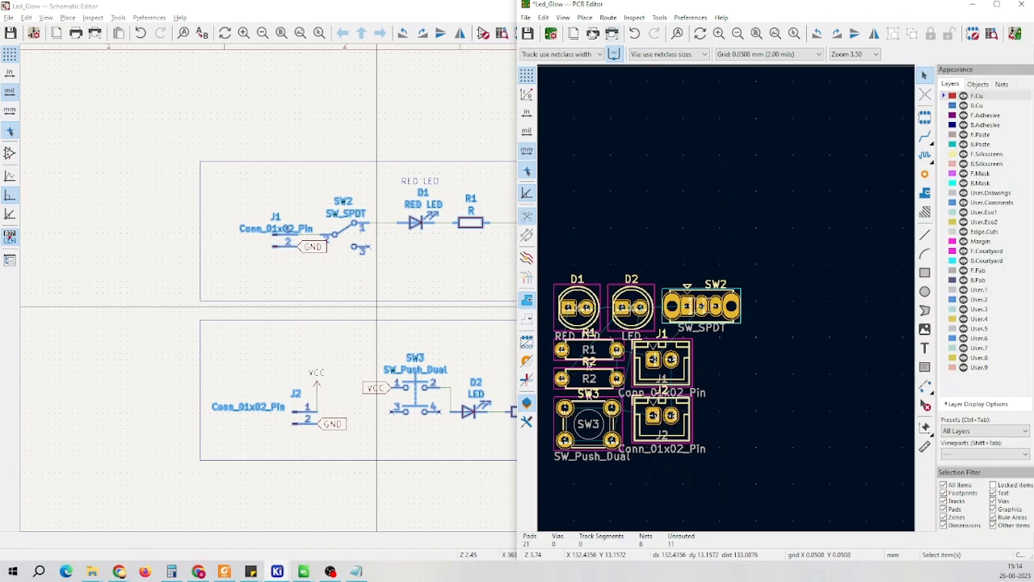
{"action": "double_click", "coordinate": [478, 10]}
{"action": "double_click", "coordinate": [474, 14]}
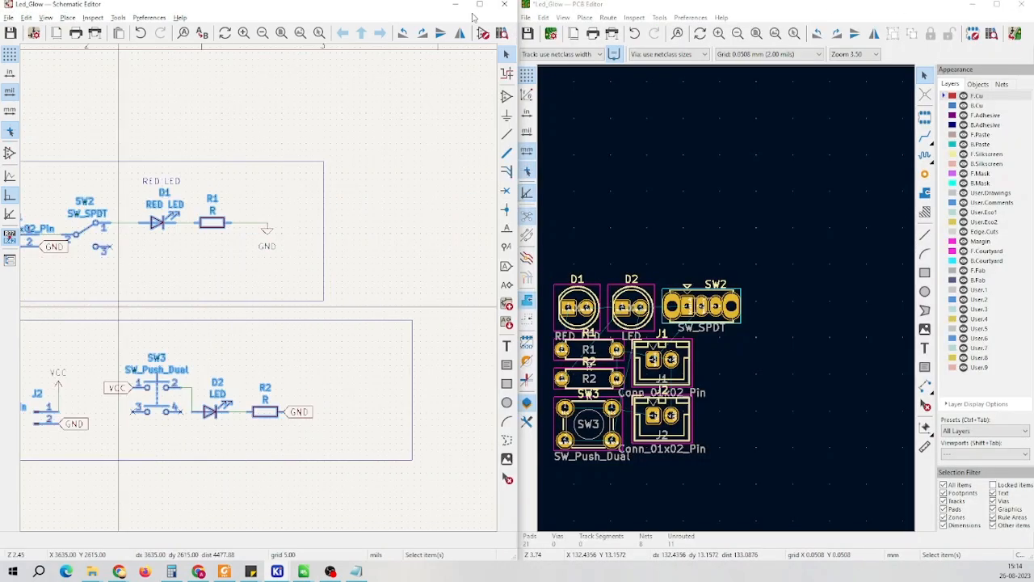
{"action": "scroll", "coordinate": [261, 294], "scroll_direction": "down", "scroll_amount": 3}
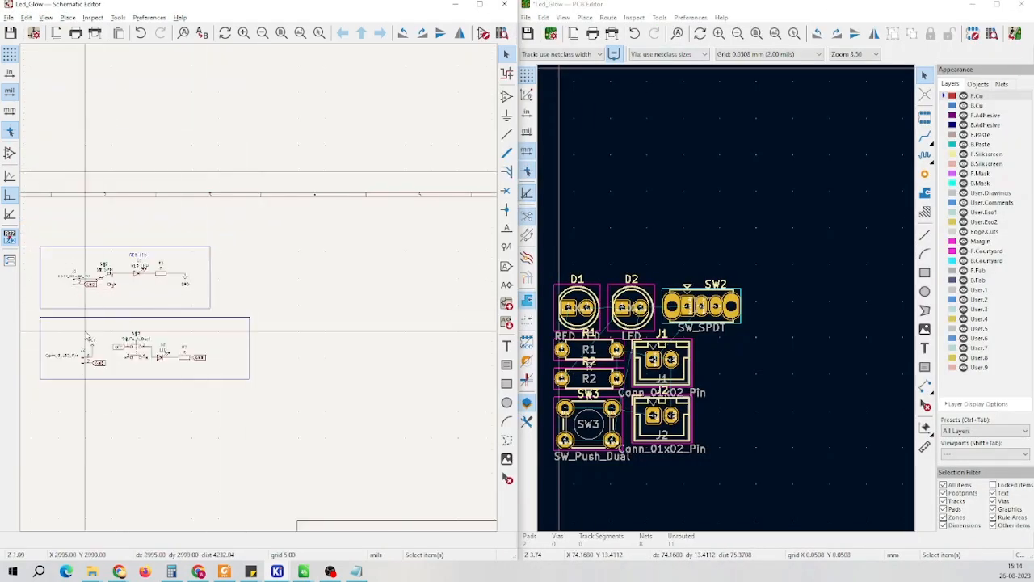
{"action": "scroll", "coordinate": [260, 295], "scroll_direction": "up", "scroll_amount": 3}
{"action": "scroll", "coordinate": [482, 393], "scroll_direction": "down", "scroll_amount": 1}
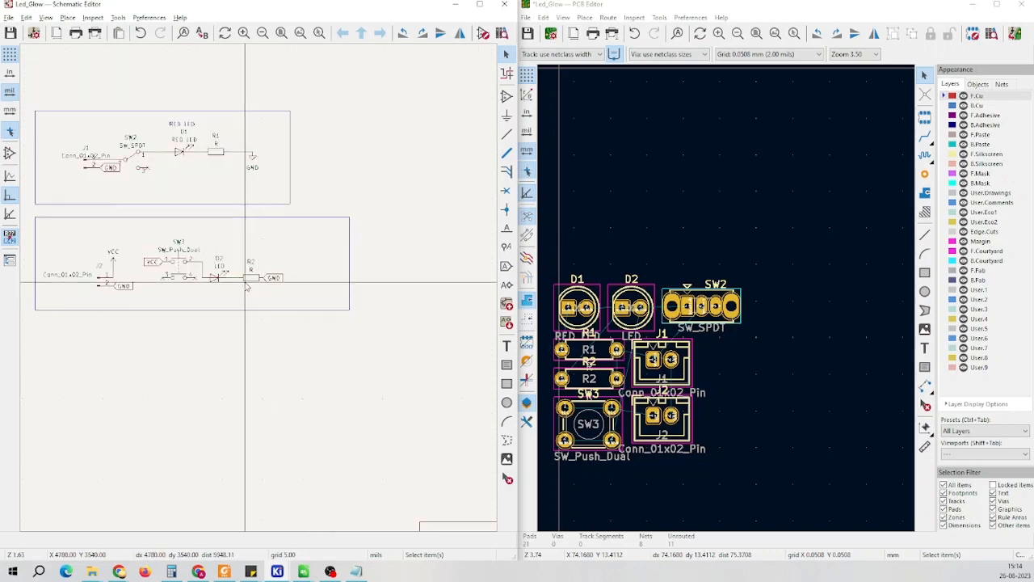
Maximize the PCB Editor window
{"action": "scroll", "coordinate": [244, 282], "scroll_direction": "up", "scroll_amount": 1}
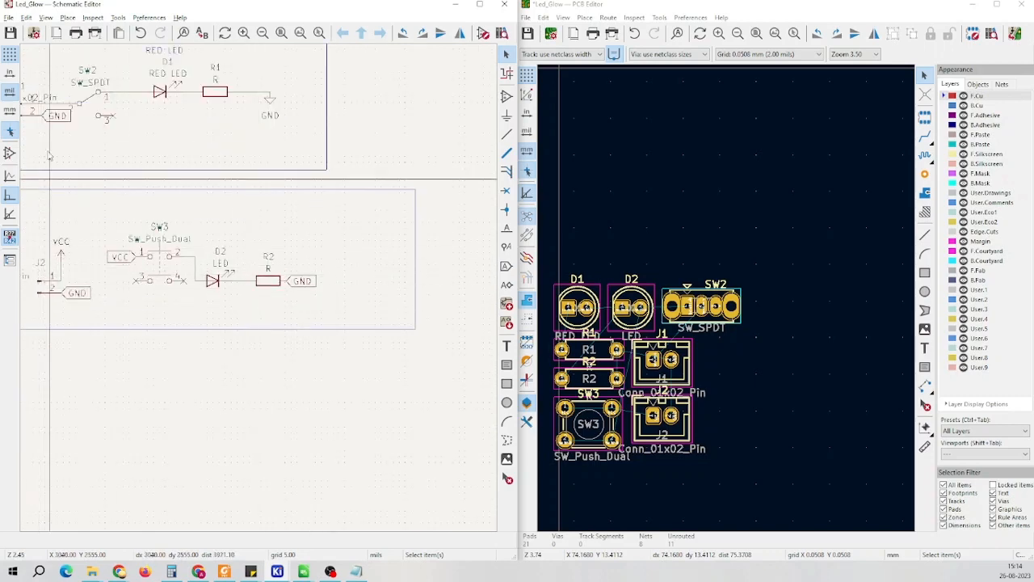
{"action": "scroll", "coordinate": [260, 293], "scroll_direction": "down", "scroll_amount": 2}
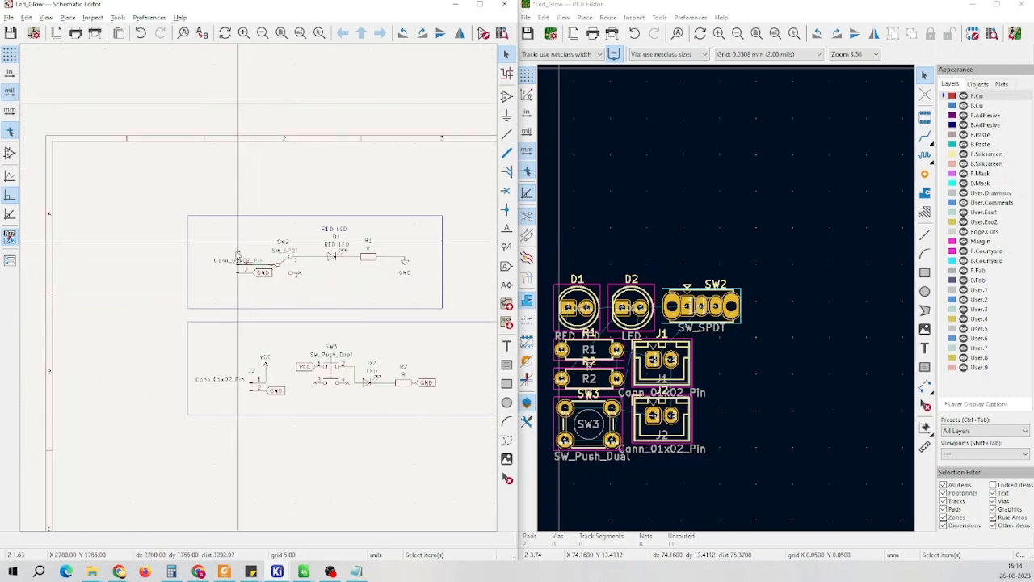
{"action": "scroll", "coordinate": [725, 156], "scroll_direction": "down", "scroll_amount": 3}
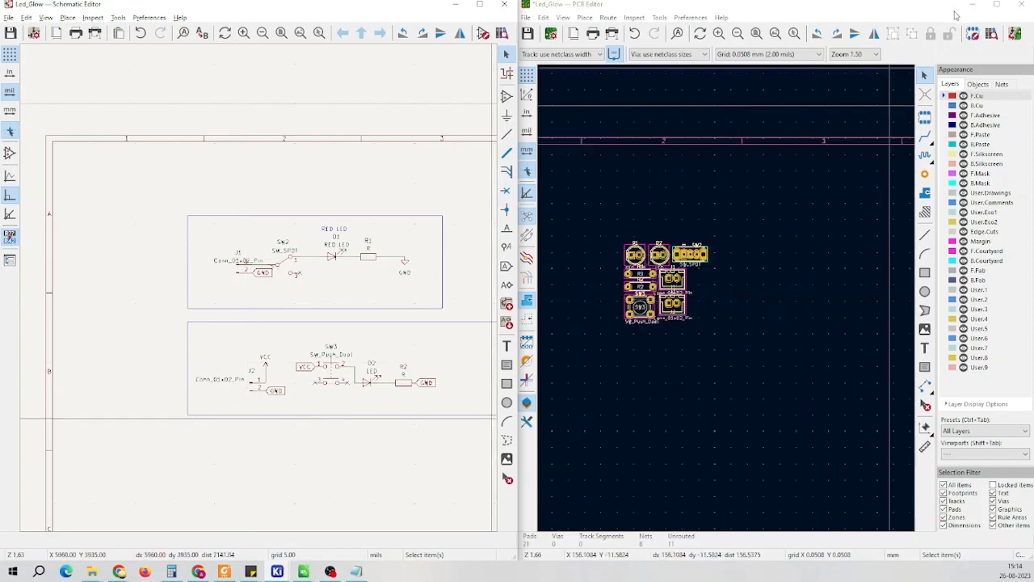
{"action": "left_click", "coordinate": [995, 6]}
{"action": "scroll", "coordinate": [681, 259], "scroll_direction": "down", "scroll_amount": 3}
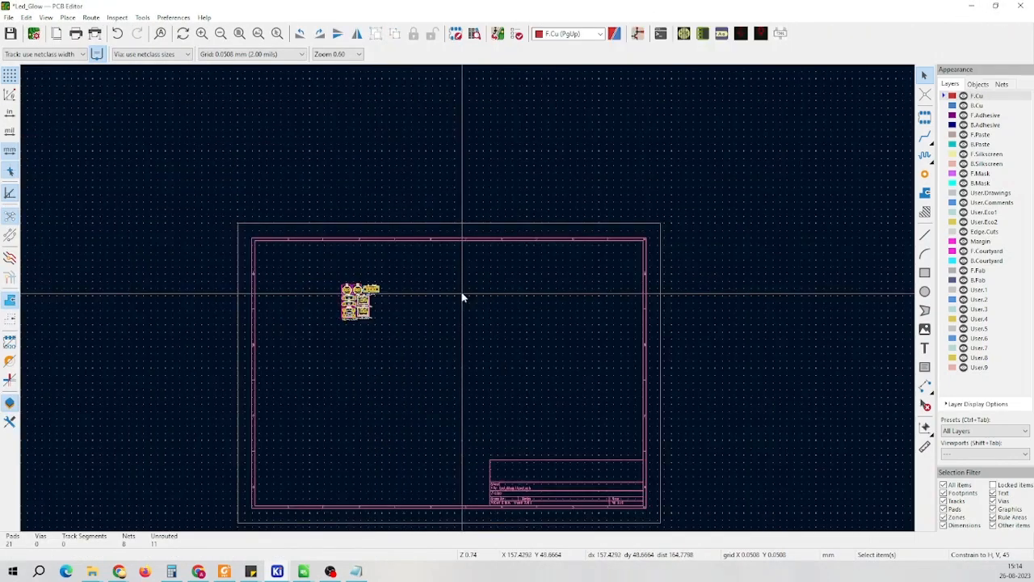
{"action": "scroll", "coordinate": [374, 284], "scroll_direction": "up", "scroll_amount": 3}
{"action": "scroll", "coordinate": [467, 304], "scroll_direction": "up", "scroll_amount": 3}
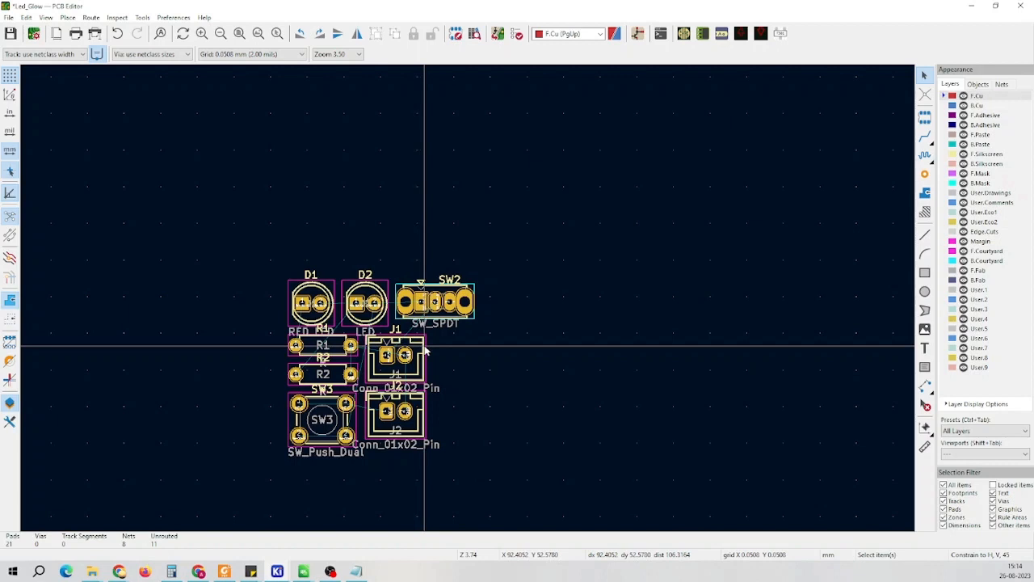
Select footprints J1, SW2, D2 and D1 one after another to check their details
{"action": "left_click", "coordinate": [417, 353]}
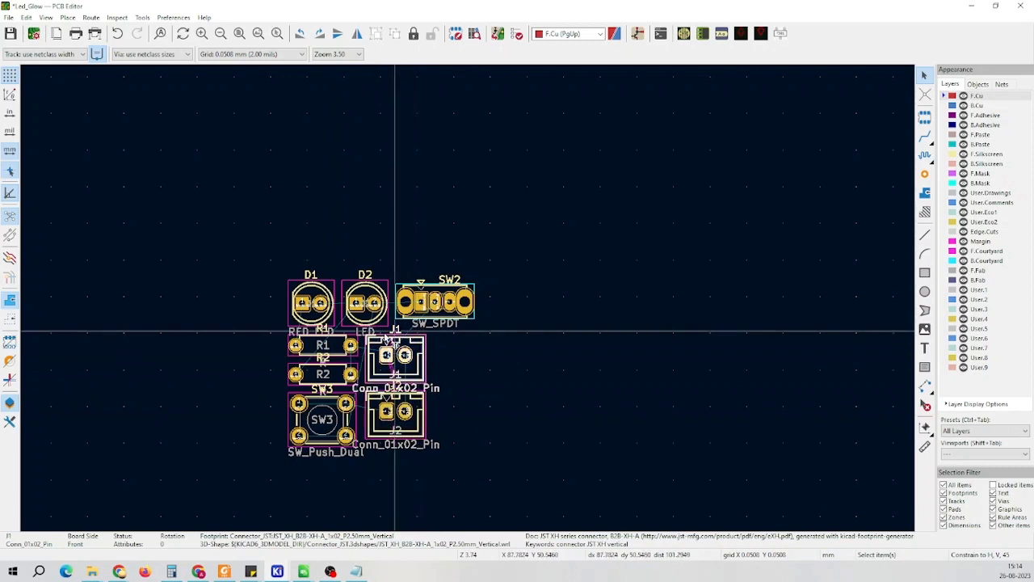
{"action": "left_click", "coordinate": [457, 319]}
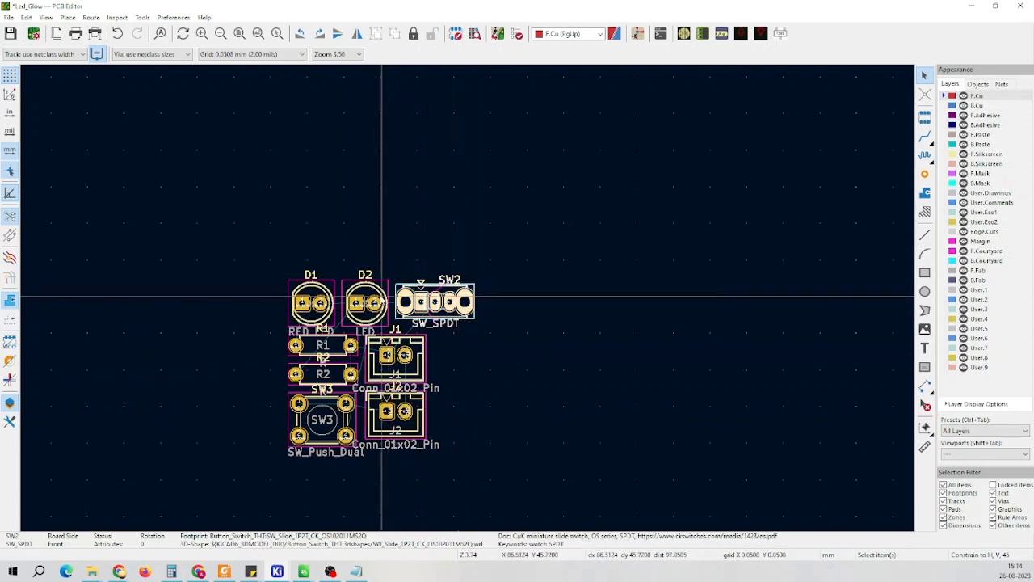
{"action": "left_click", "coordinate": [370, 291]}
{"action": "left_click", "coordinate": [334, 285]}
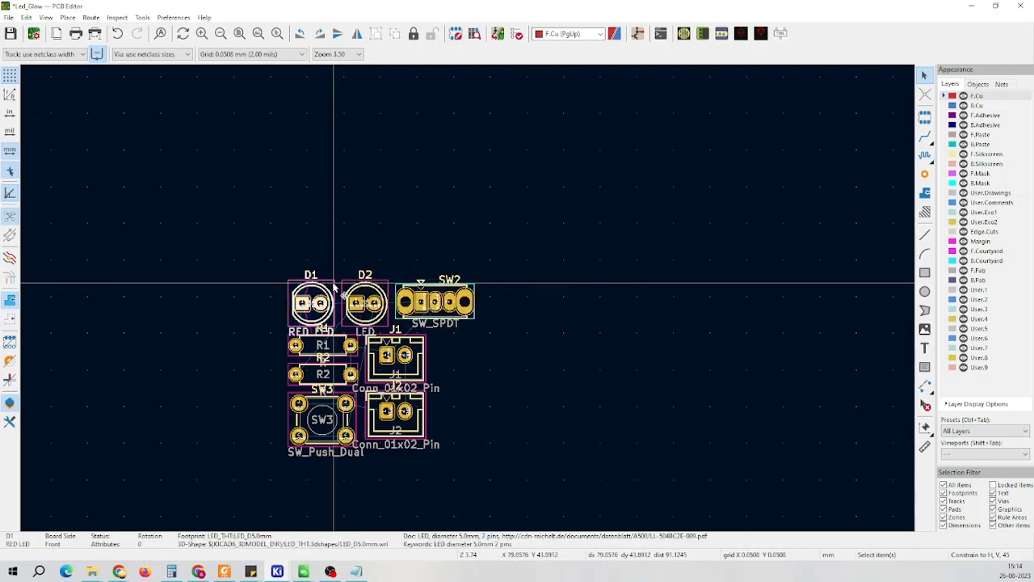
Move connector J1 out of the footprint cluster to the empty area above LED D1
{"action": "left_click", "coordinate": [423, 374]}
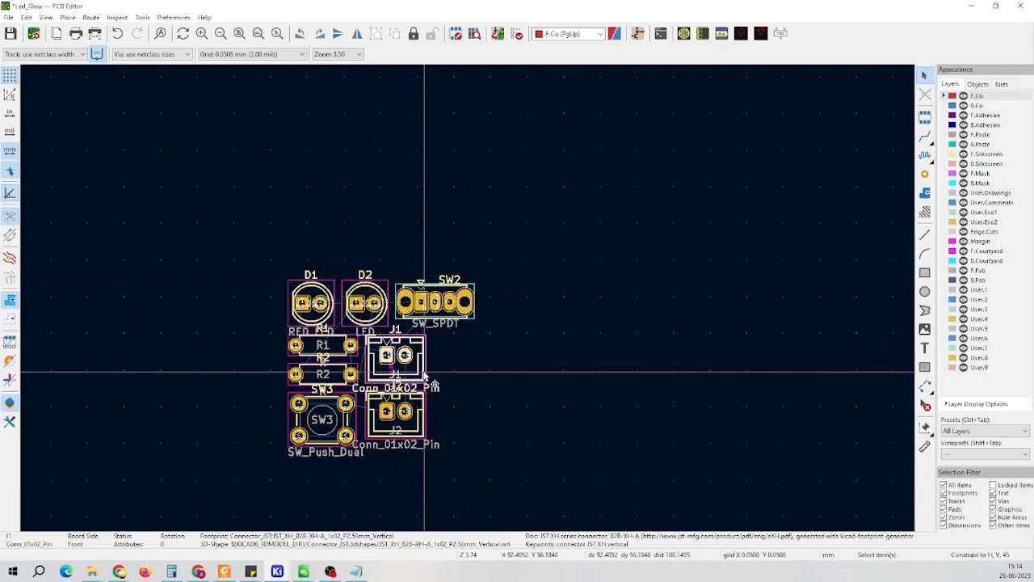
{"action": "right_click", "coordinate": [425, 376]}
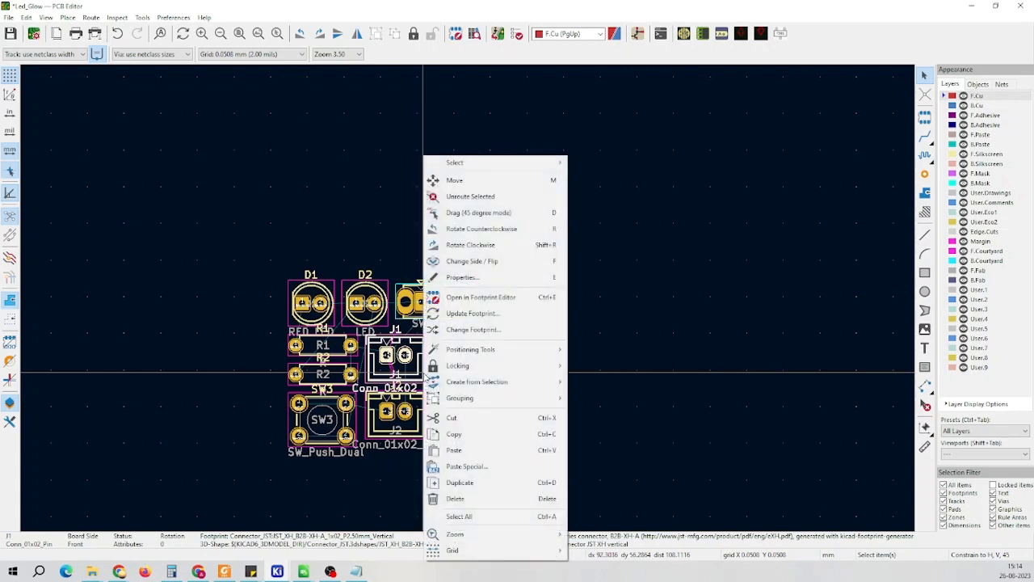
{"action": "left_click", "coordinate": [457, 179]}
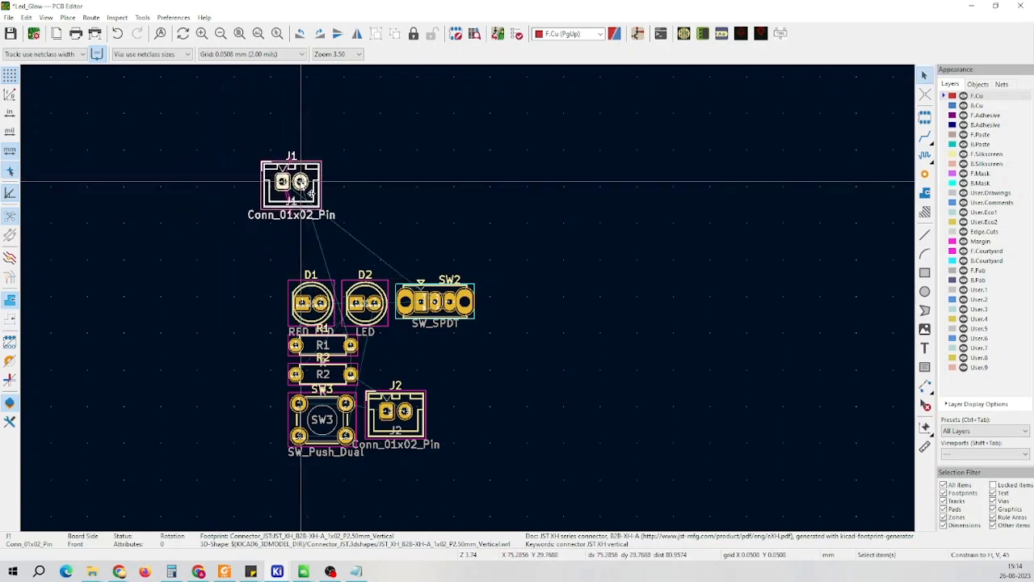
{"action": "right_click", "coordinate": [317, 198]}
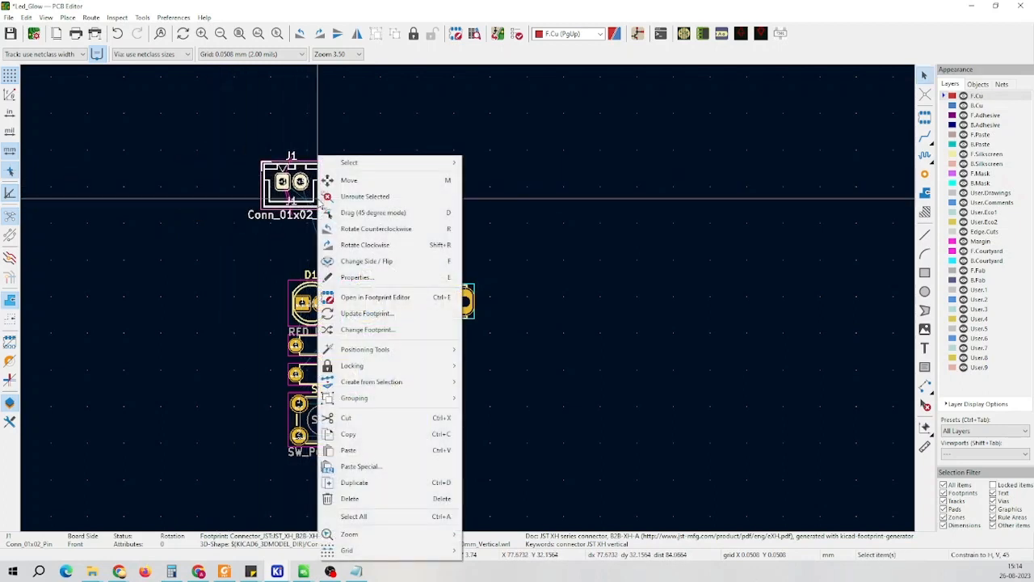
{"action": "left_click", "coordinate": [317, 199]}
{"action": "left_click", "coordinate": [336, 172]}
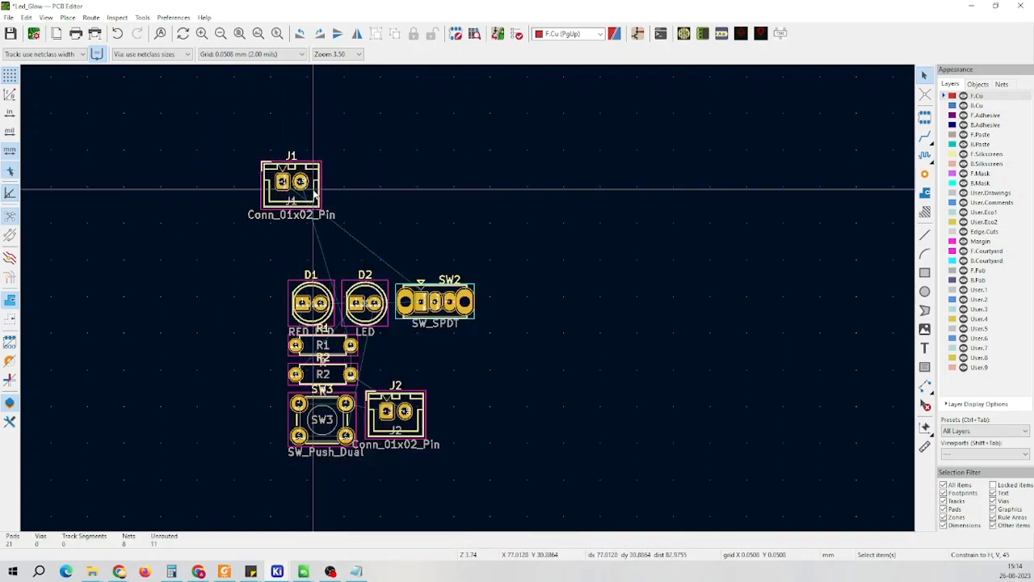
Rotate connector J1 to -90° so its pads are stacked vertically and place it above the LED footprints
{"action": "left_click", "coordinate": [317, 193]}
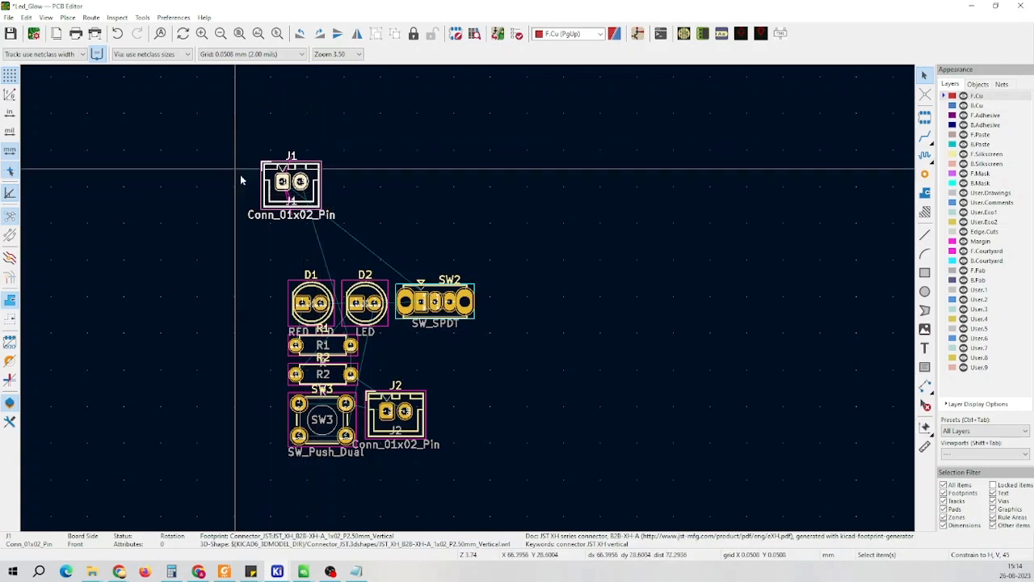
{"action": "left_click_drag", "start_coordinate": [320, 197], "coordinate": [275, 149]}
{"action": "key", "text": "r"}
{"action": "key", "text": "r"}
{"action": "scroll", "coordinate": [274, 149], "scroll_direction": "down", "scroll_amount": 2}
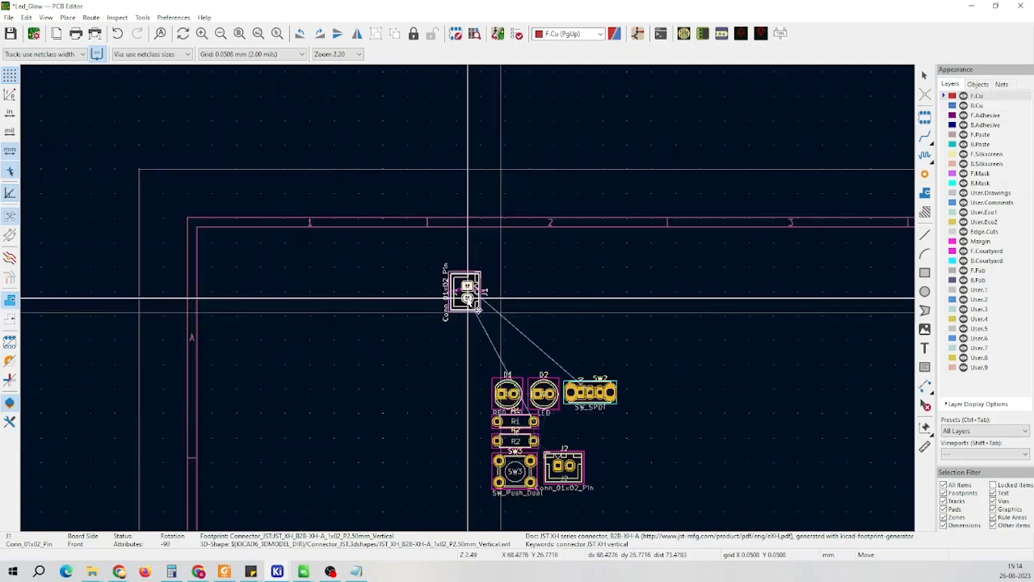
{"action": "mouse_move", "coordinate": [468, 299]}
{"action": "left_mouse_down"}
{"action": "mouse_move", "coordinate": [407, 313]}
{"action": "mouse_move", "coordinate": [468, 299]}
{"action": "left_mouse_up"}
{"action": "scroll", "coordinate": [468, 299], "scroll_direction": "up", "scroll_amount": 2}
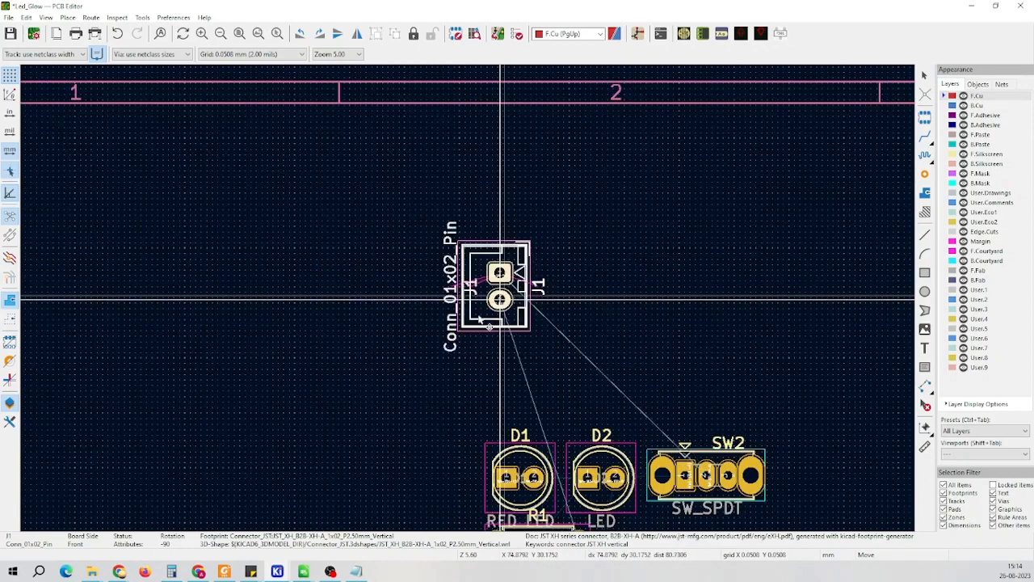
{"action": "scroll", "coordinate": [462, 296], "scroll_direction": "down", "scroll_amount": 1}
{"action": "scroll", "coordinate": [462, 296], "scroll_direction": "up", "scroll_amount": 3}
{"action": "scroll", "coordinate": [401, 297], "scroll_direction": "up", "scroll_amount": 2}
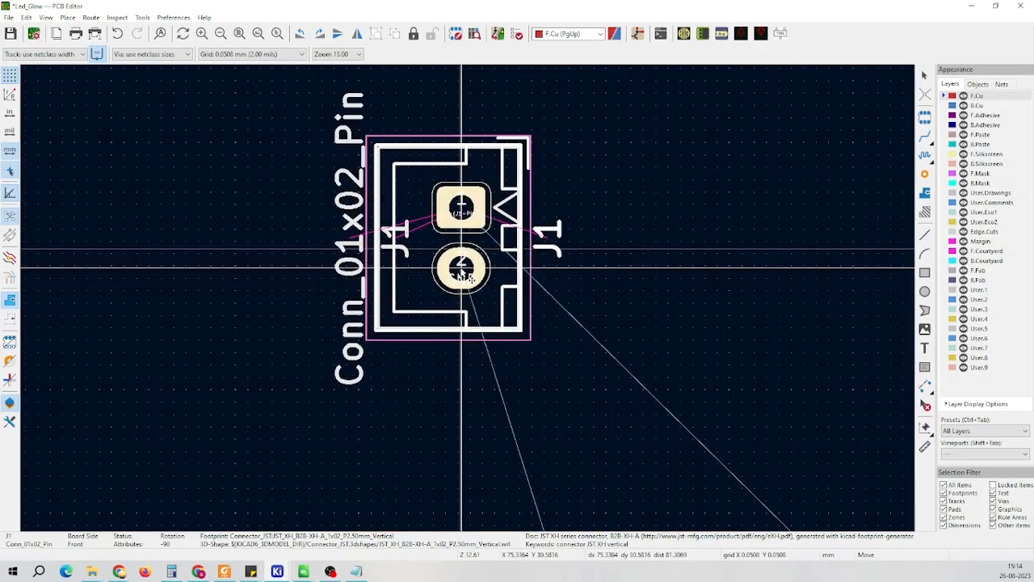
{"action": "scroll", "coordinate": [469, 277], "scroll_direction": "up", "scroll_amount": 5}
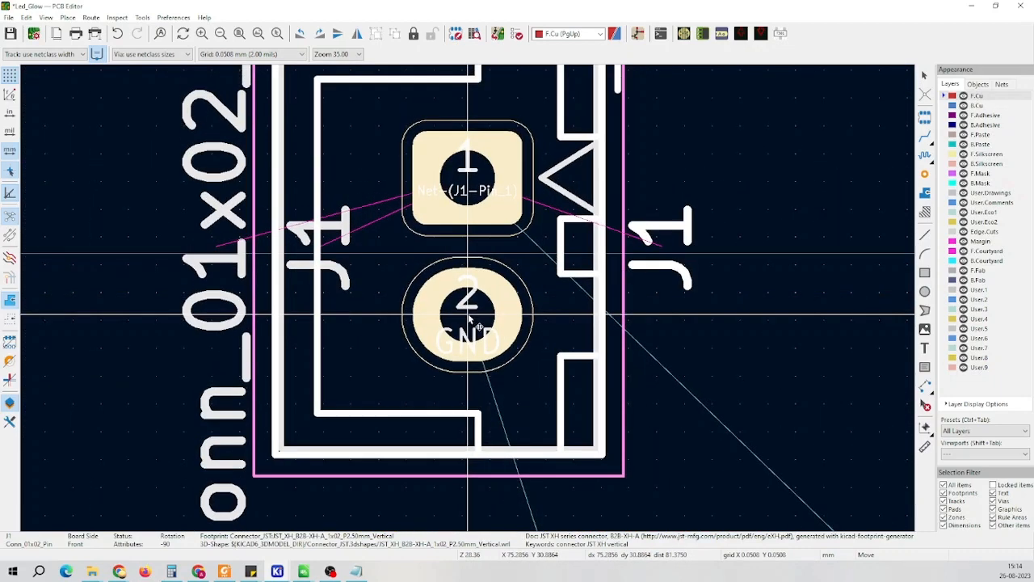
{"action": "scroll", "coordinate": [470, 320], "scroll_direction": "down", "scroll_amount": 1}
{"action": "left_click", "coordinate": [469, 319]}
{"action": "scroll", "coordinate": [509, 269], "scroll_direction": "down", "scroll_amount": 6}
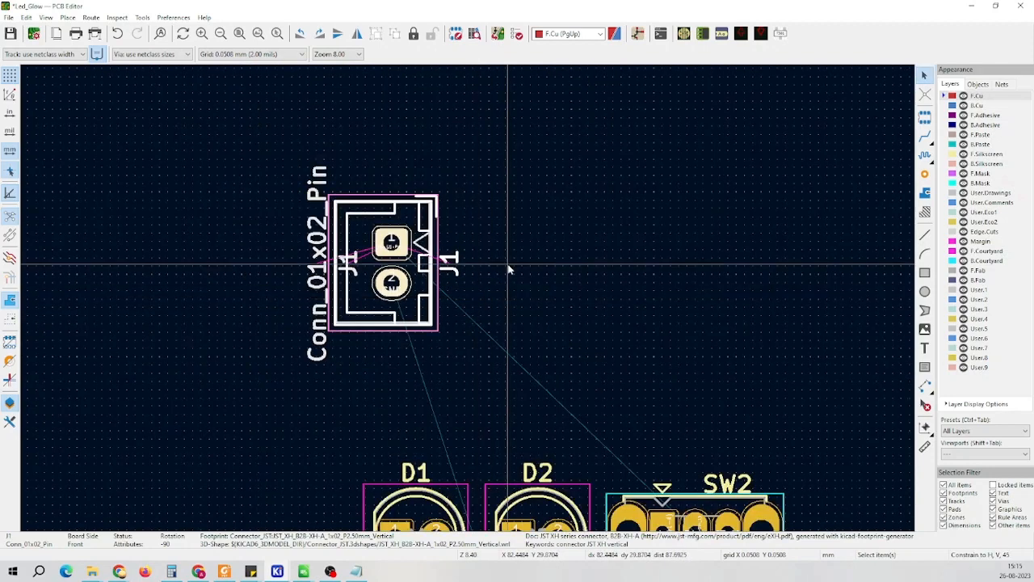
Rotate connector J2 to -90° and place it directly below J1 with the pads of both connectors aligned vertically
{"action": "scroll", "coordinate": [469, 303], "scroll_direction": "down", "scroll_amount": 4}
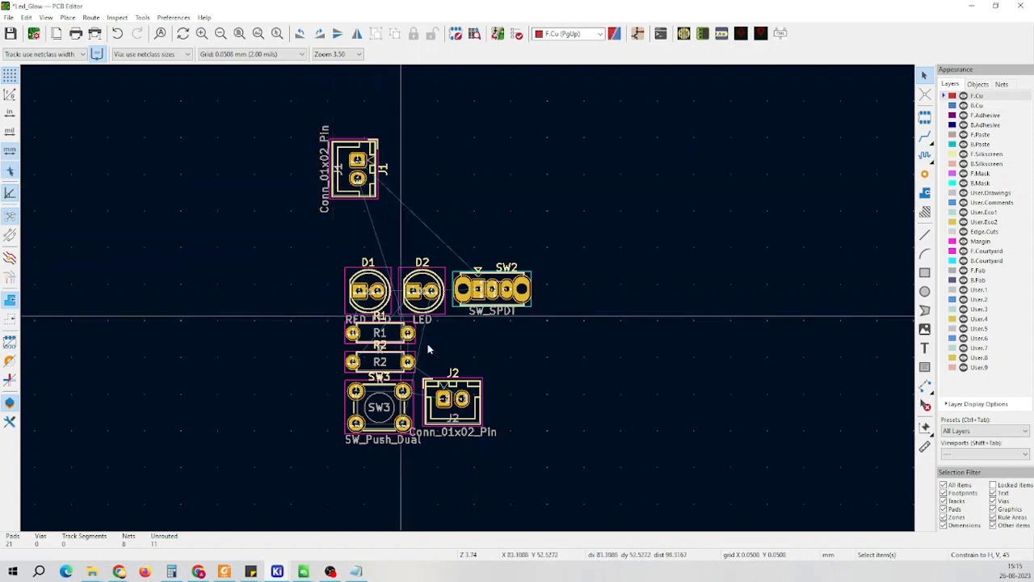
{"action": "left_click", "coordinate": [480, 416]}
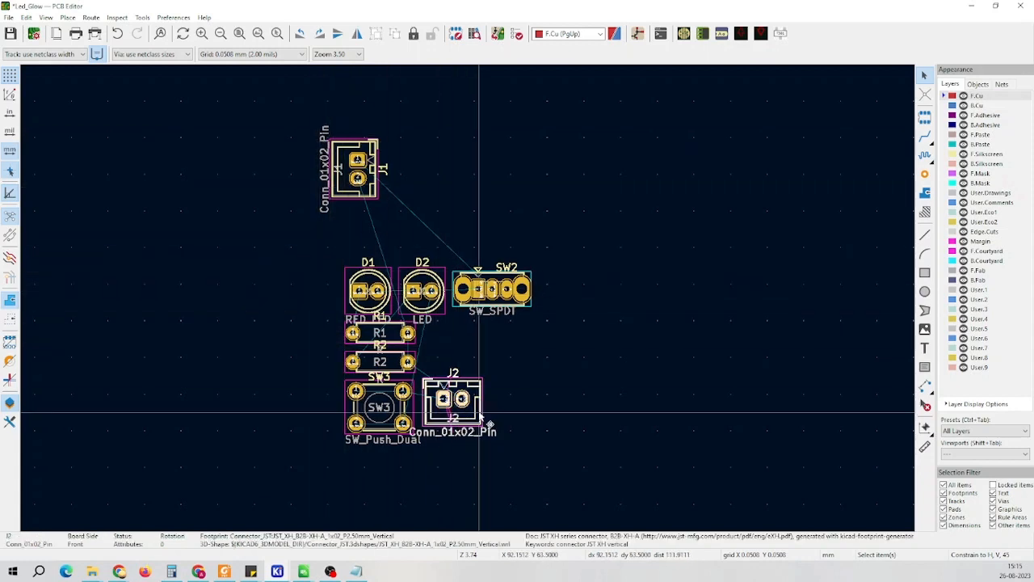
{"action": "key", "text": "m"}
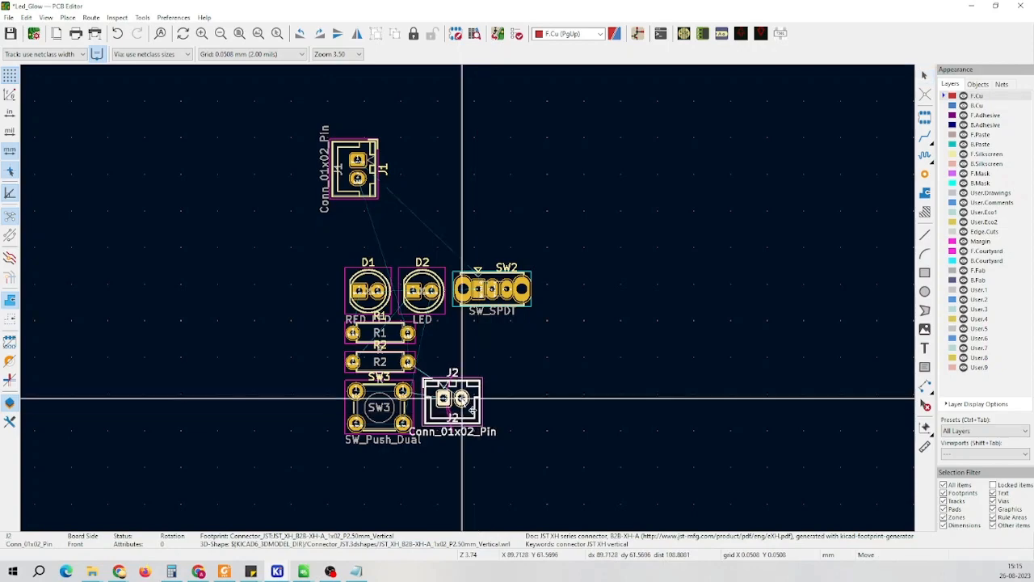
{"action": "scroll", "coordinate": [406, 238], "scroll_direction": "up", "scroll_amount": 6}
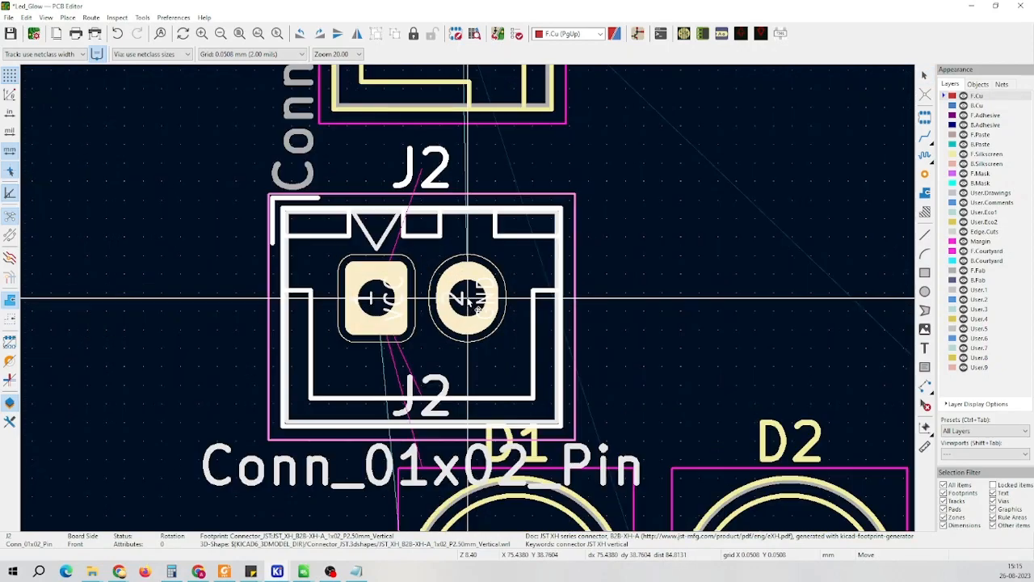
{"action": "scroll", "coordinate": [467, 299], "scroll_direction": "down", "scroll_amount": 4}
{"action": "scroll", "coordinate": [467, 299], "scroll_direction": "up", "scroll_amount": 3}
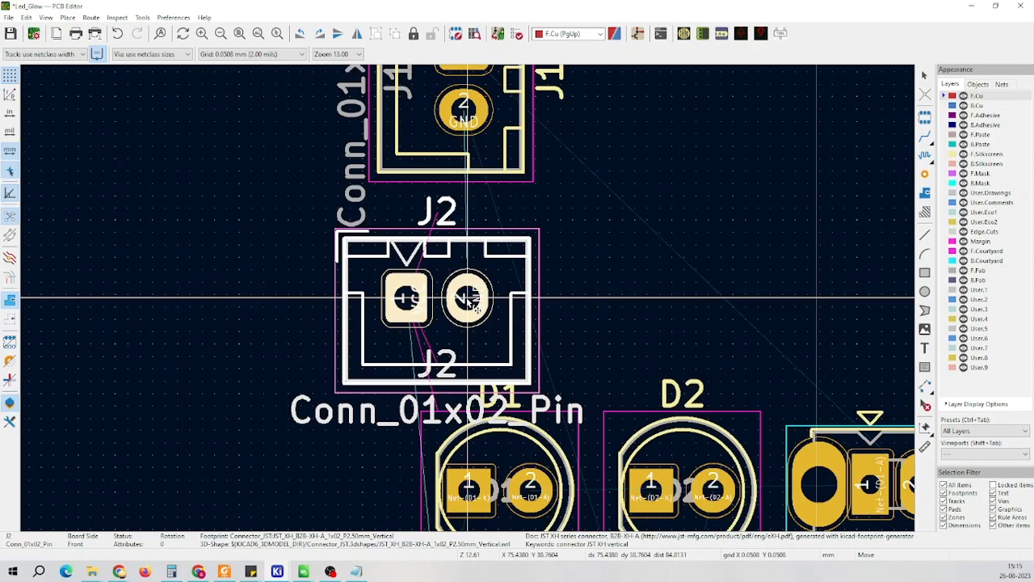
{"action": "key", "text": "r"}
{"action": "key", "text": "r"}
{"action": "key", "text": "r"}
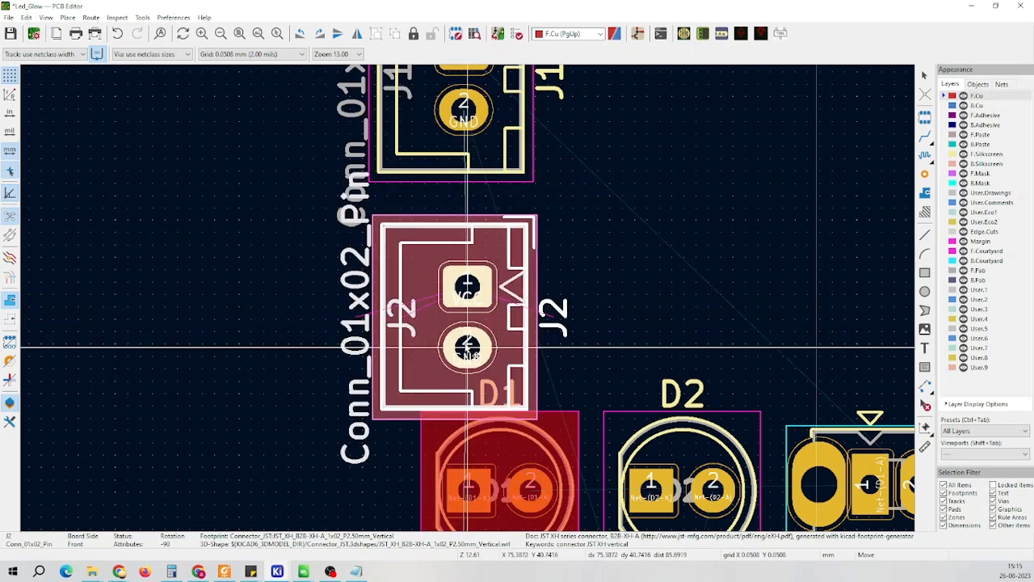
{"action": "left_click", "coordinate": [467, 339]}
{"action": "scroll", "coordinate": [467, 339], "scroll_direction": "down", "scroll_amount": 6}
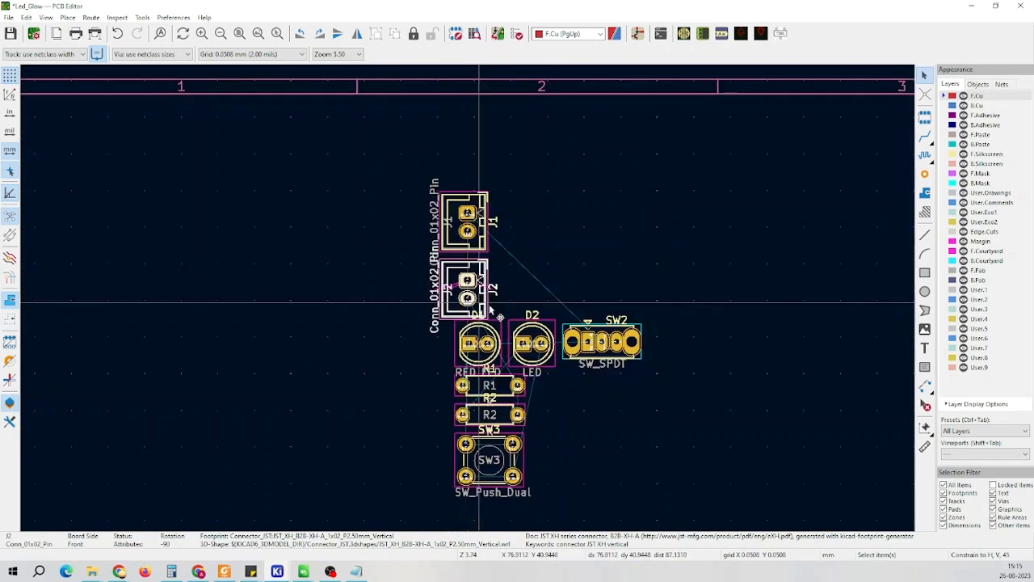
Move D1, D2, SW2, R1, R2 and SW3 together away from the connectors, down and to the right
{"action": "scroll", "coordinate": [467, 290], "scroll_direction": "up", "scroll_amount": 2}
{"action": "scroll", "coordinate": [467, 289], "scroll_direction": "up", "scroll_amount": 1}
{"action": "scroll", "coordinate": [404, 259], "scroll_direction": "down", "scroll_amount": 1}
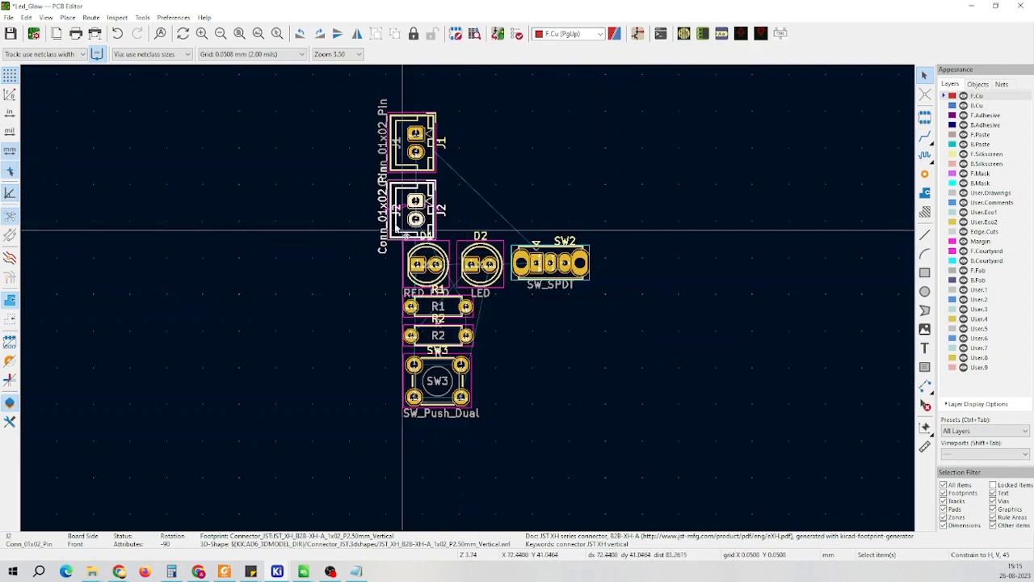
{"action": "left_click_drag", "start_coordinate": [360, 188], "coordinate": [598, 428]}
{"action": "key", "text": "m"}
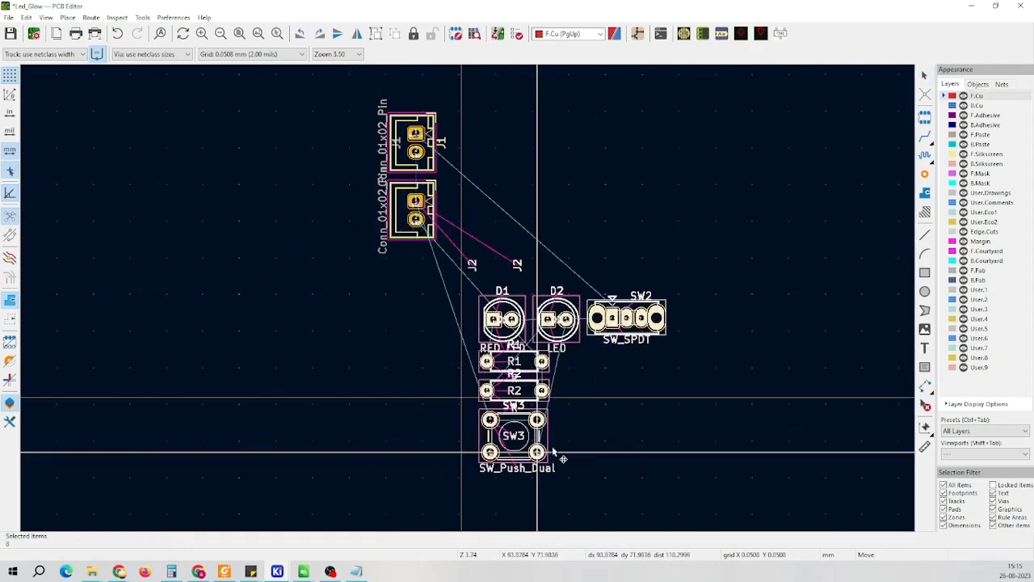
{"action": "left_click", "coordinate": [559, 440]}
Move connector J2 down and left, clear of J1, and place its reference text just above it
{"action": "left_click_drag", "start_coordinate": [413, 233], "coordinate": [323, 308]}
{"action": "scroll", "coordinate": [449, 356], "scroll_direction": "up", "scroll_amount": 2}
{"action": "left_click_drag", "start_coordinate": [503, 307], "coordinate": [322, 185]}
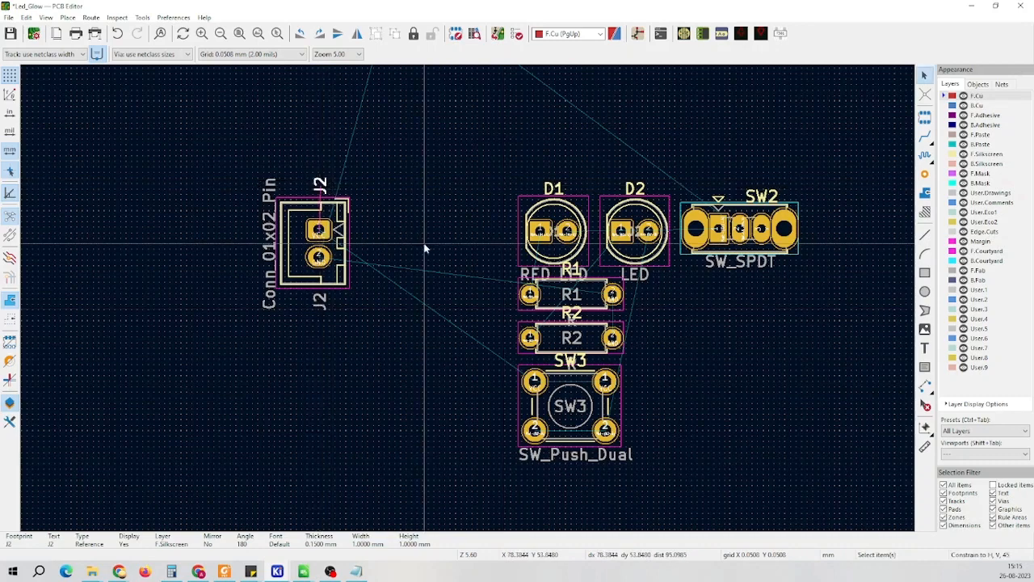
{"action": "left_click", "coordinate": [425, 245]}
Tile the Schematic Editor and PCB Editor side by side and review both LED circuits in the schematic
{"action": "scroll", "coordinate": [425, 245], "scroll_direction": "down", "scroll_amount": 4}
{"action": "scroll", "coordinate": [460, 213], "scroll_direction": "up", "scroll_amount": 4}
{"action": "scroll", "coordinate": [457, 235], "scroll_direction": "up", "scroll_amount": 2}
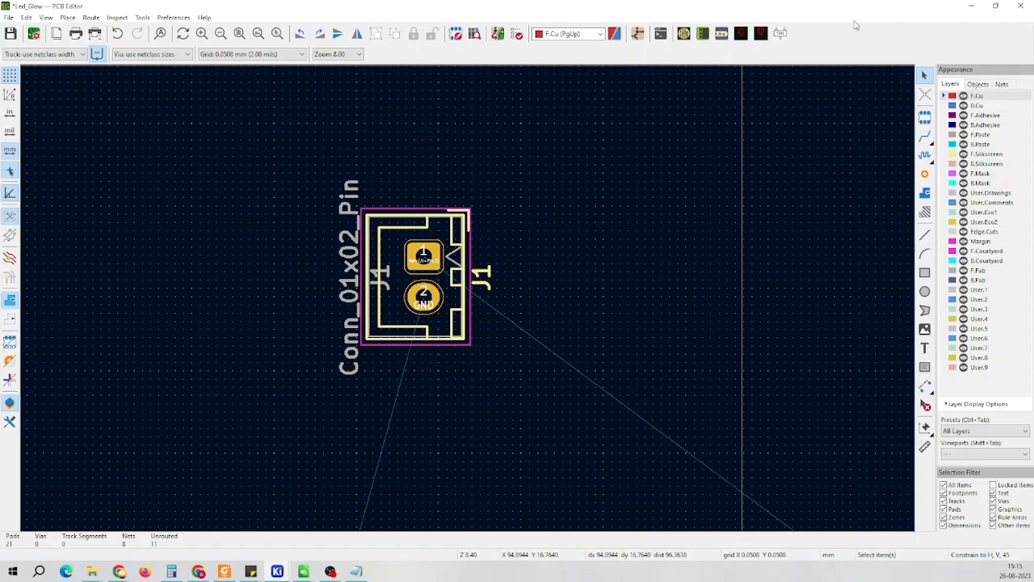
{"action": "key", "text": "super+Right"}
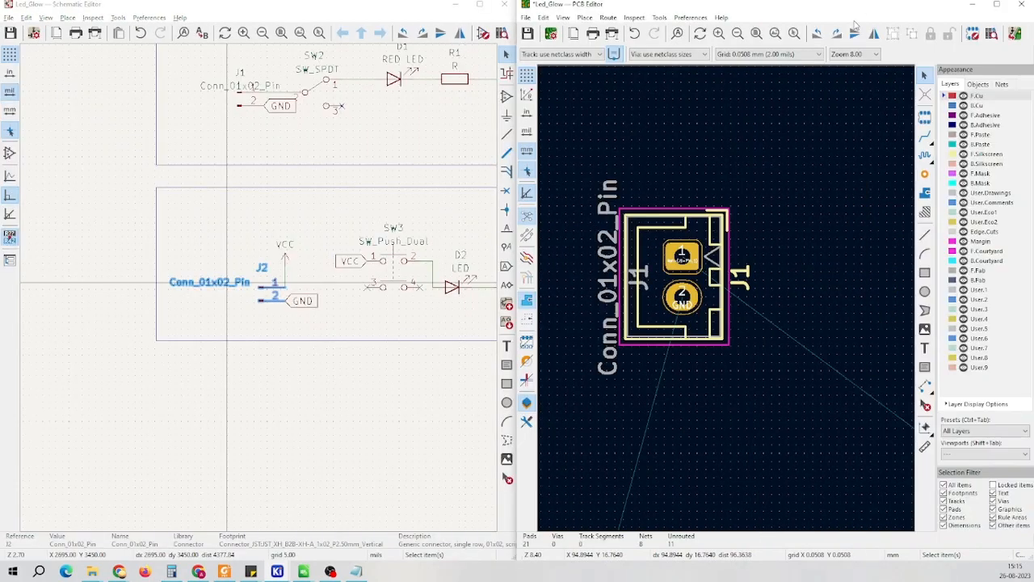
{"action": "left_click", "coordinate": [270, 398]}
{"action": "key", "text": "super+Left"}
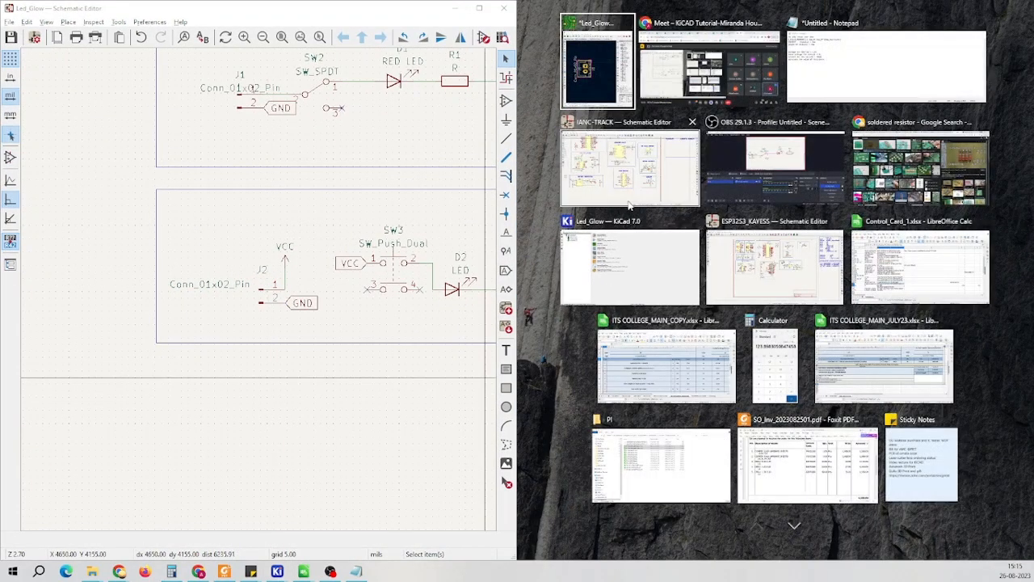
{"action": "left_click", "coordinate": [613, 77]}
{"action": "scroll", "coordinate": [267, 295], "scroll_direction": "down", "scroll_amount": 2}
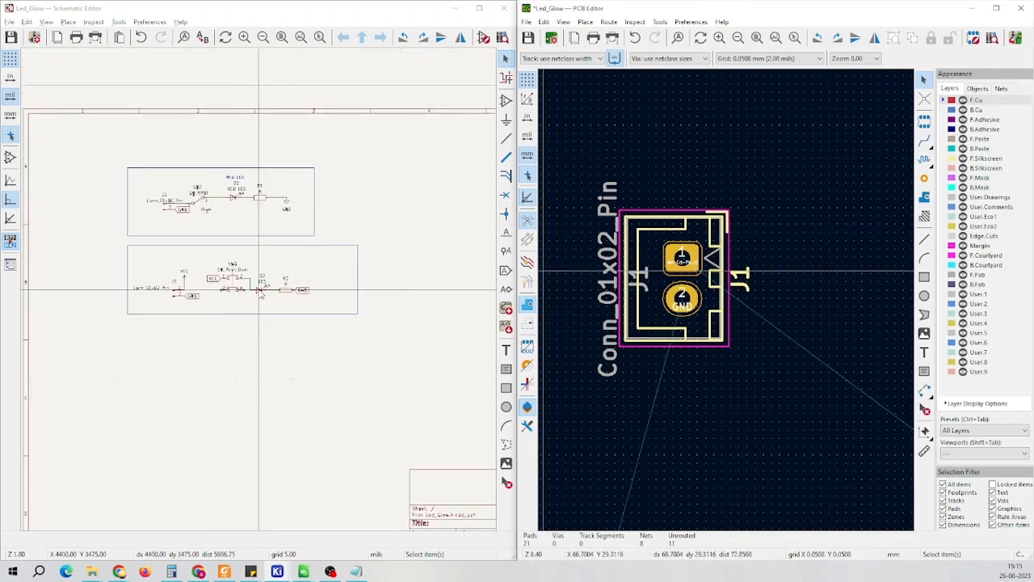
{"action": "scroll", "coordinate": [261, 295], "scroll_direction": "up", "scroll_amount": 5}
{"action": "scroll", "coordinate": [243, 332], "scroll_direction": "down", "scroll_amount": 3}
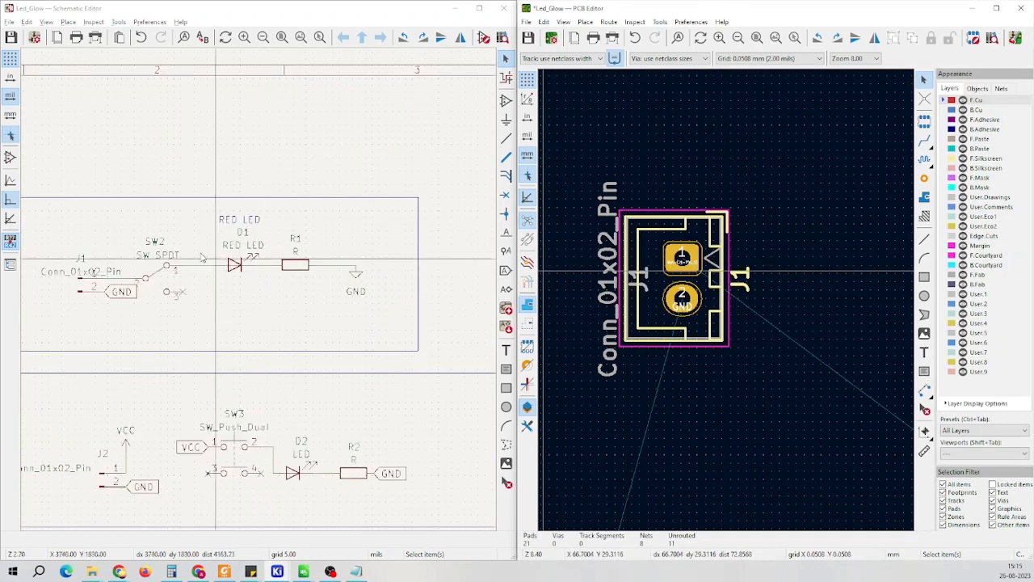
{"action": "scroll", "coordinate": [169, 299], "scroll_direction": "up", "scroll_amount": 2}
{"action": "scroll", "coordinate": [169, 299], "scroll_direction": "down", "scroll_amount": 1}
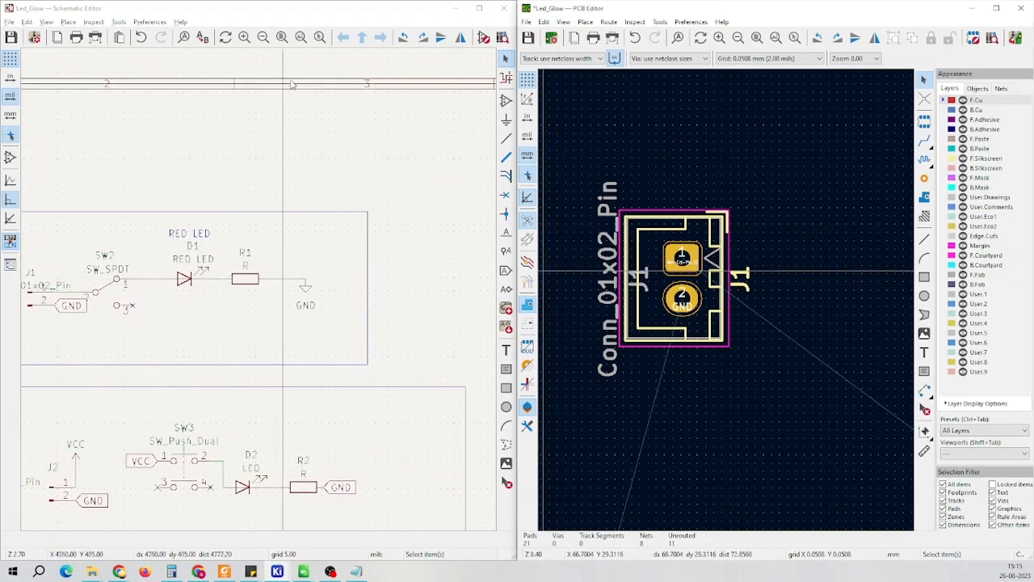
Rotate slide switch SW2 to 180° and place it to the right of J1, with its pads level with J1's pad 1
{"action": "left_click", "coordinate": [320, 37]}
{"action": "scroll", "coordinate": [214, 286], "scroll_direction": "down", "scroll_amount": 3}
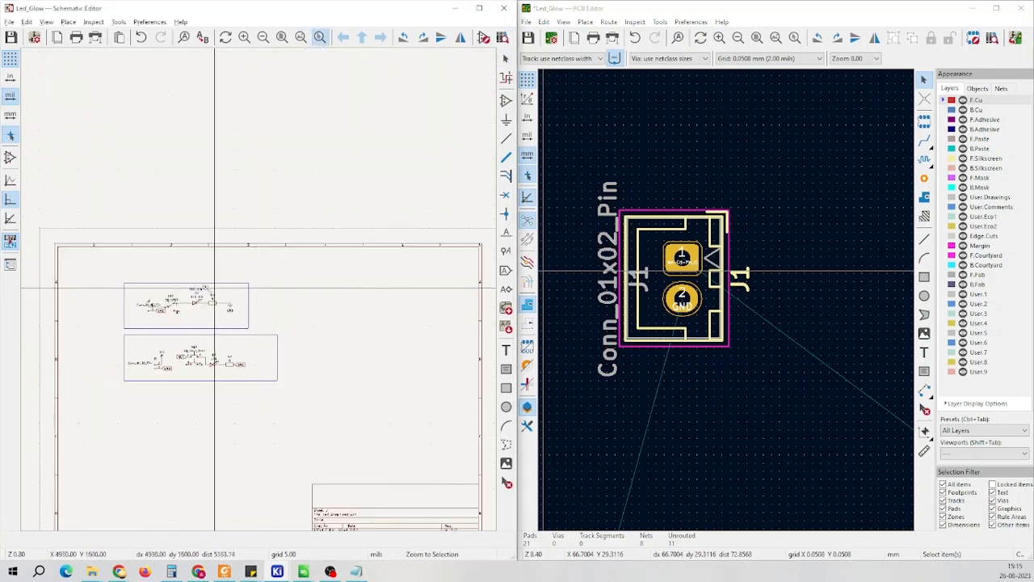
{"action": "left_click_drag", "start_coordinate": [119, 277], "coordinate": [256, 328]}
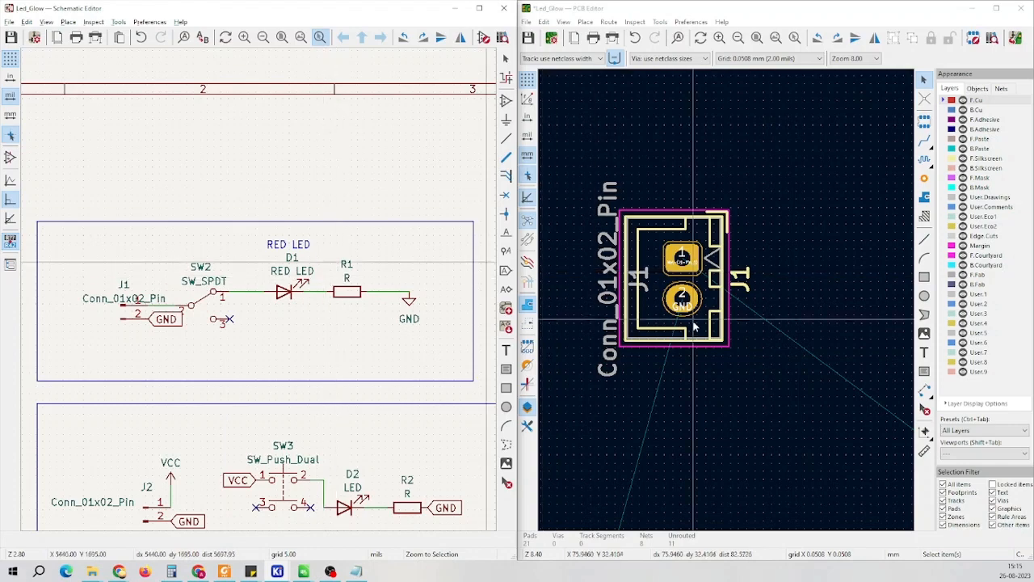
{"action": "scroll", "coordinate": [735, 300], "scroll_direction": "down", "scroll_amount": 4}
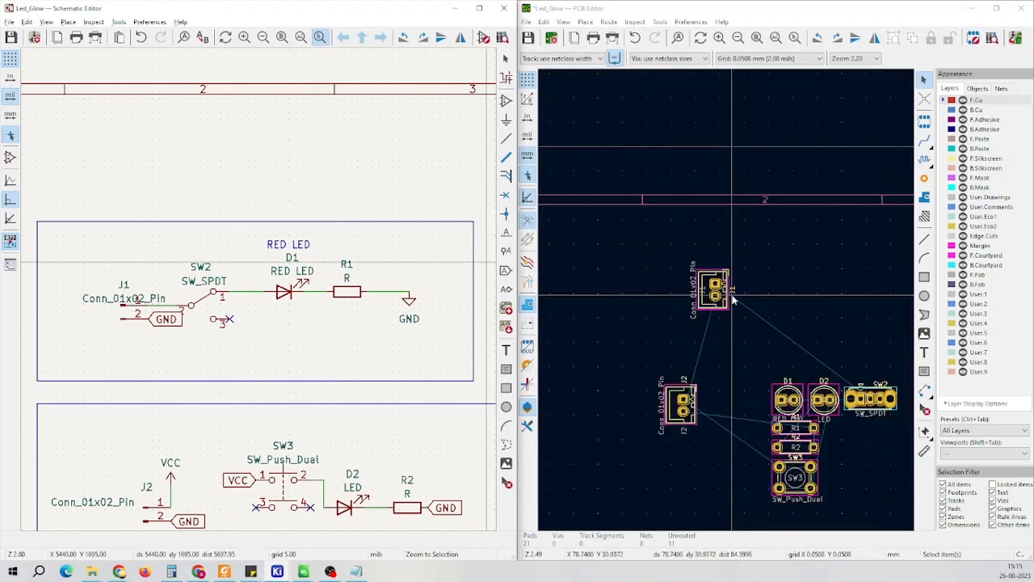
{"action": "scroll", "coordinate": [734, 301], "scroll_direction": "down", "scroll_amount": 2}
{"action": "scroll", "coordinate": [824, 275], "scroll_direction": "up", "scroll_amount": 3}
{"action": "left_click", "coordinate": [846, 263]}
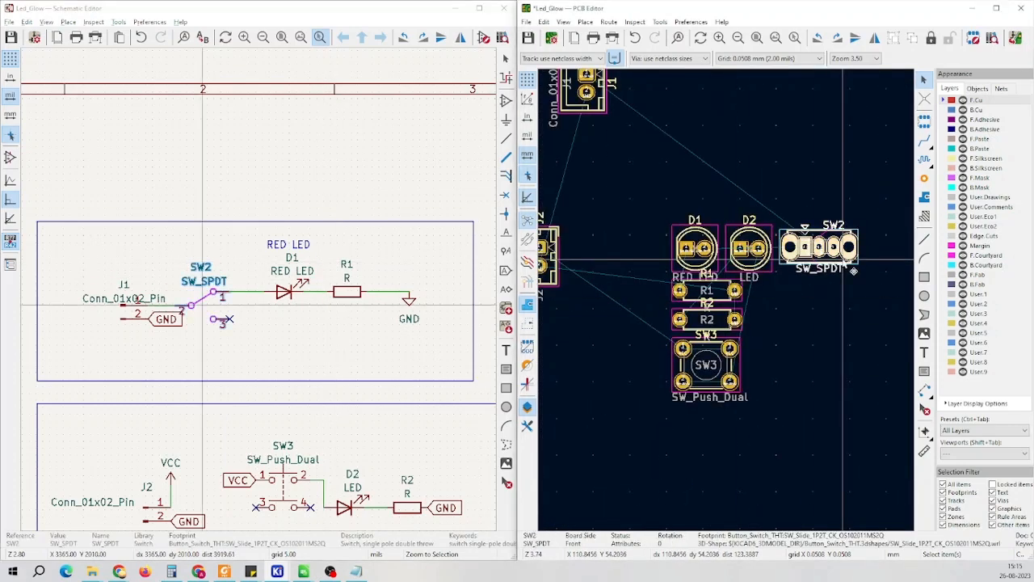
{"action": "key", "text": "m"}
{"action": "scroll", "coordinate": [835, 121], "scroll_direction": "down", "scroll_amount": 3}
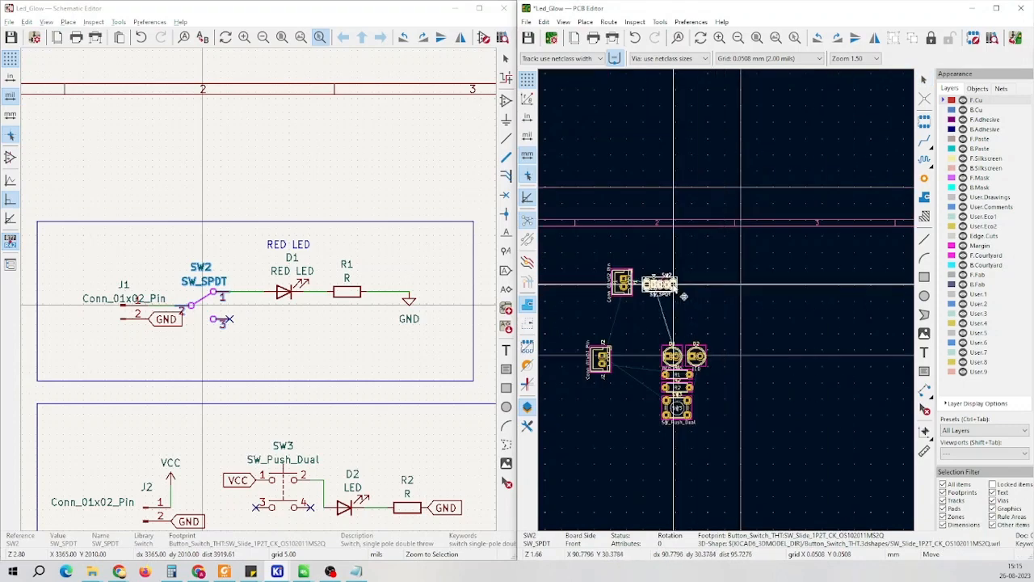
{"action": "scroll", "coordinate": [674, 286], "scroll_direction": "up", "scroll_amount": 7}
{"action": "scroll", "coordinate": [728, 305], "scroll_direction": "down", "scroll_amount": 5}
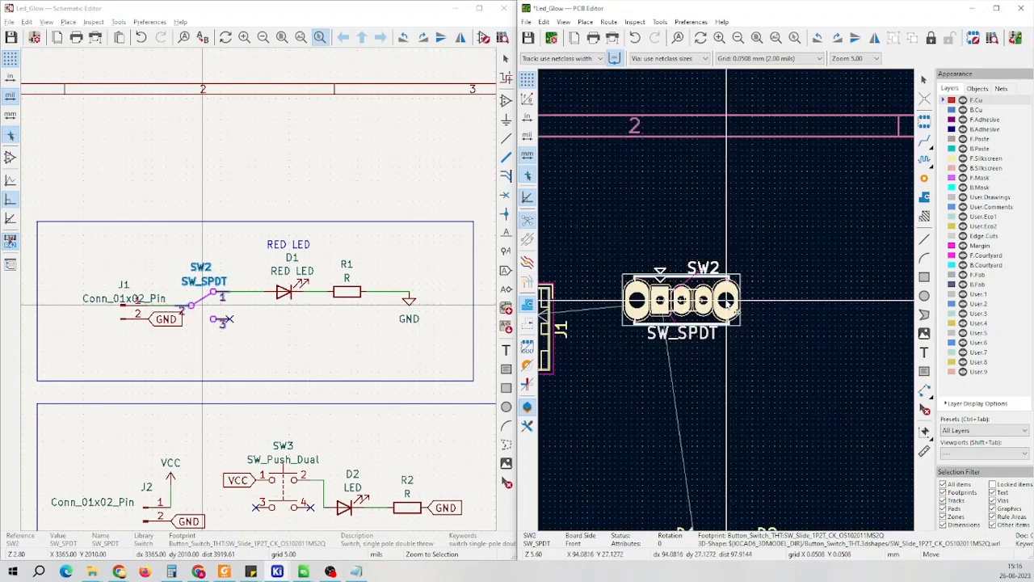
{"action": "key", "text": "r"}
{"action": "key", "text": "r"}
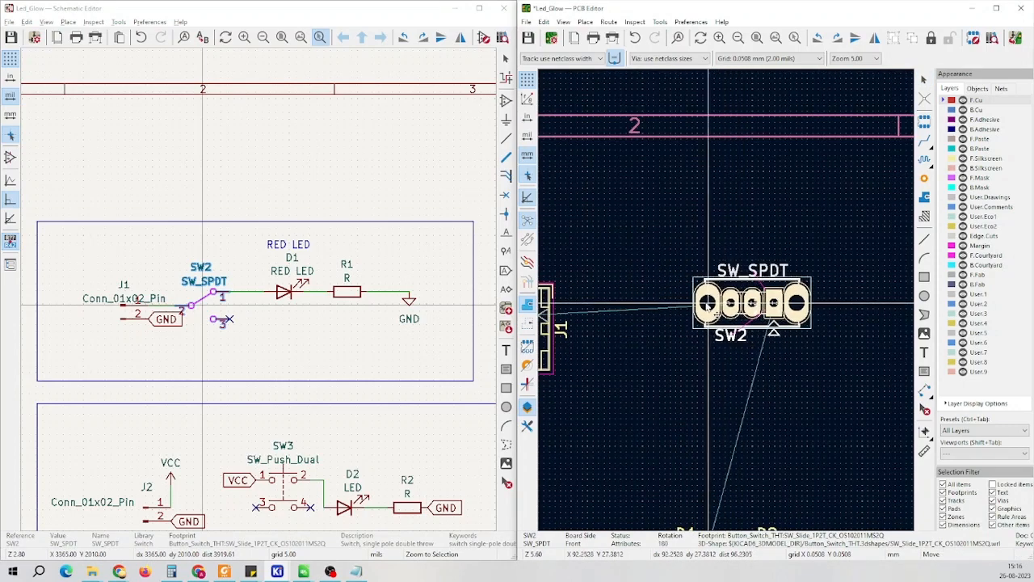
{"action": "scroll", "coordinate": [737, 311], "scroll_direction": "up", "scroll_amount": 2}
{"action": "scroll", "coordinate": [735, 303], "scroll_direction": "down", "scroll_amount": 4}
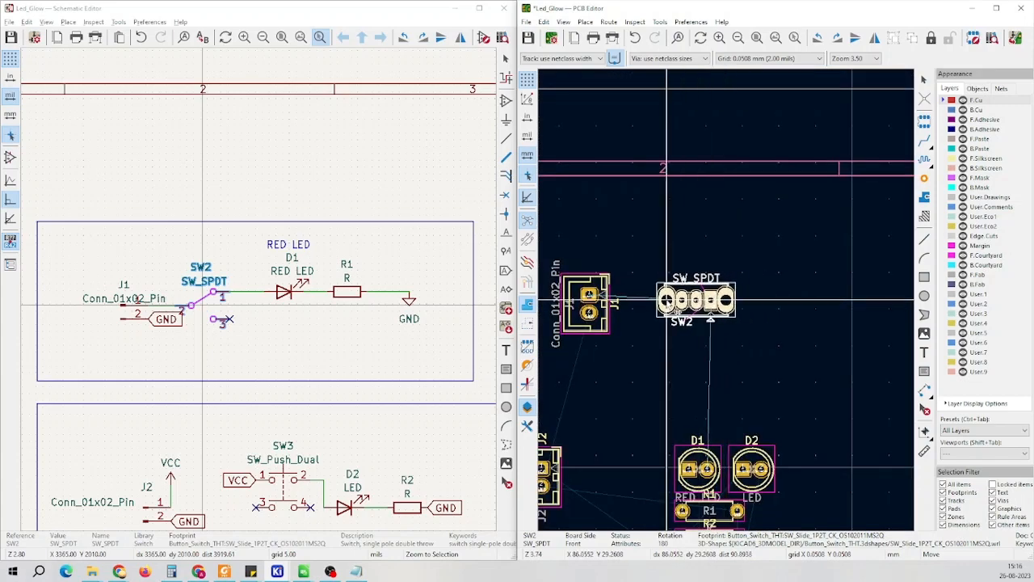
{"action": "scroll", "coordinate": [677, 303], "scroll_direction": "up", "scroll_amount": 3}
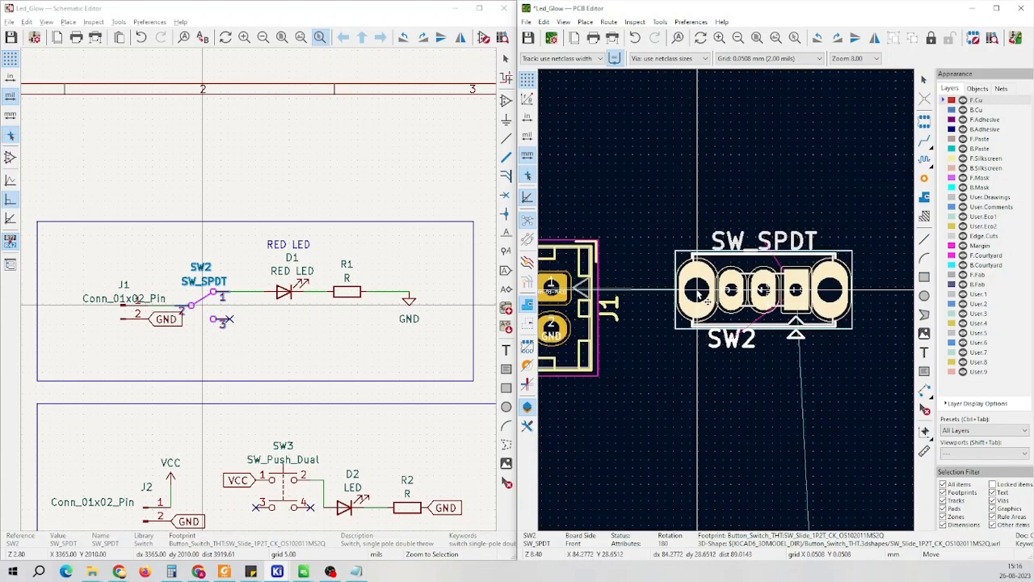
{"action": "scroll", "coordinate": [700, 292], "scroll_direction": "up", "scroll_amount": 5}
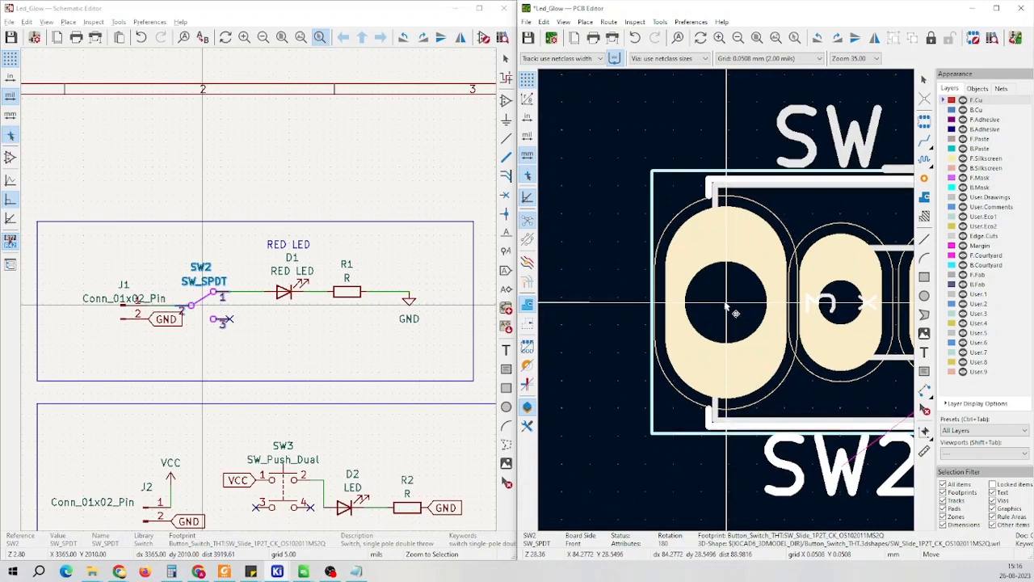
{"action": "left_click", "coordinate": [755, 345]}
Move LED D1 up to the right of SW2, with its pads level with the switch's pads
{"action": "scroll", "coordinate": [756, 345], "scroll_direction": "down", "scroll_amount": 5}
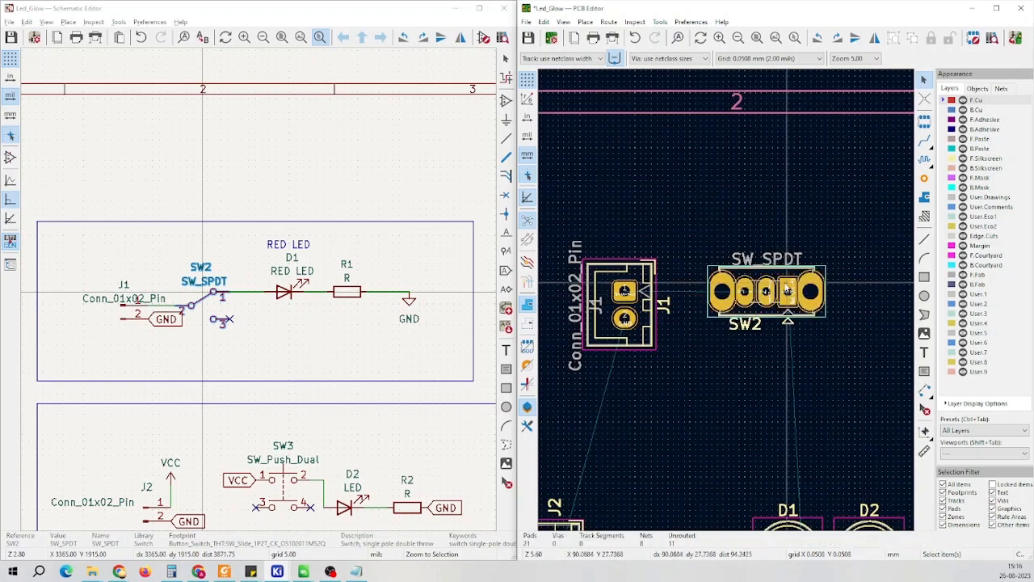
{"action": "scroll", "coordinate": [727, 303], "scroll_direction": "up", "scroll_amount": 3}
{"action": "scroll", "coordinate": [727, 303], "scroll_direction": "up", "scroll_amount": 3}
{"action": "scroll", "coordinate": [728, 304], "scroll_direction": "down", "scroll_amount": 6}
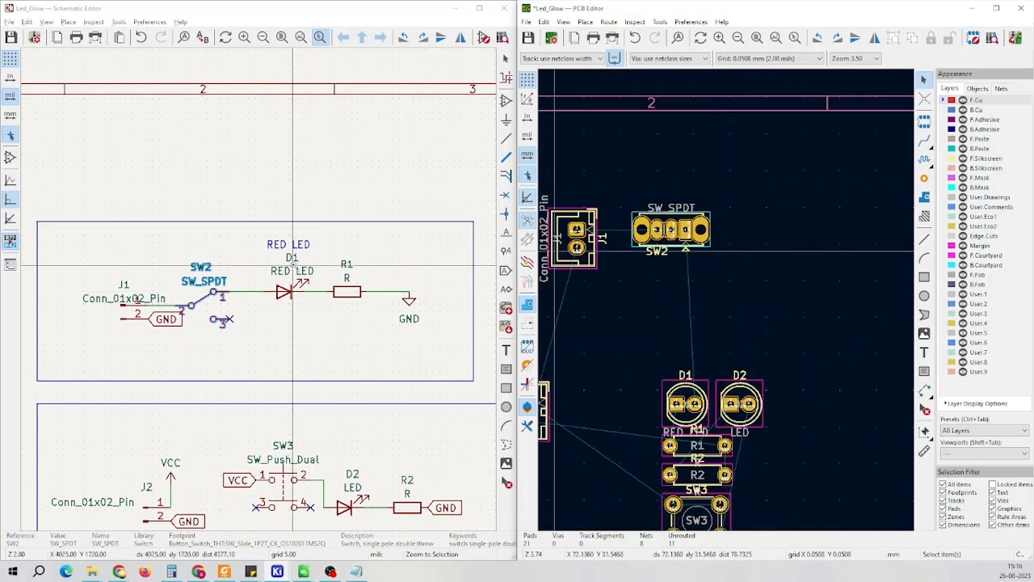
{"action": "middle_click_drag", "start_coordinate": [692, 398], "coordinate": [726, 305]}
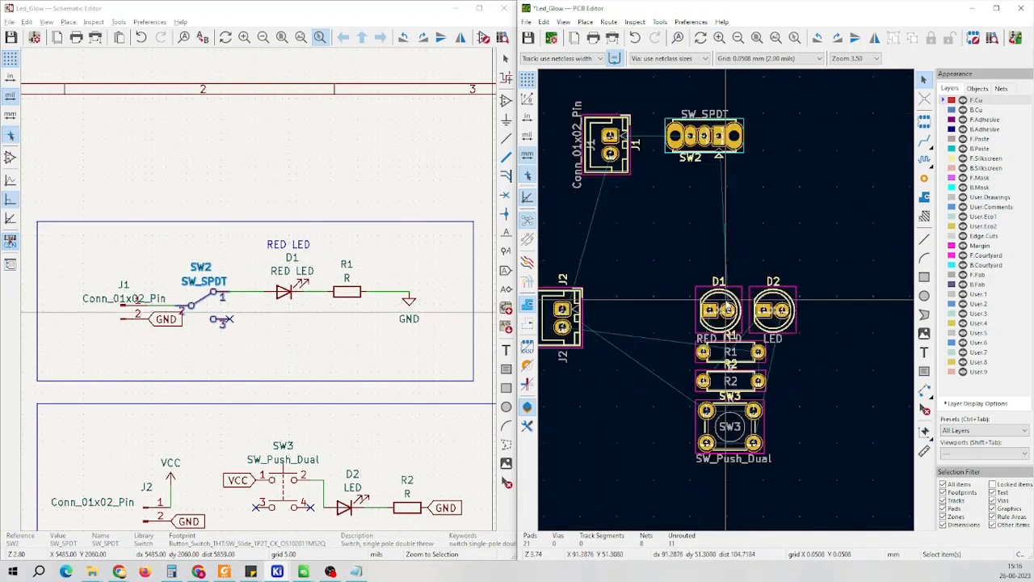
{"action": "left_click", "coordinate": [726, 304]}
{"action": "scroll", "coordinate": [727, 303], "scroll_direction": "up", "scroll_amount": 5}
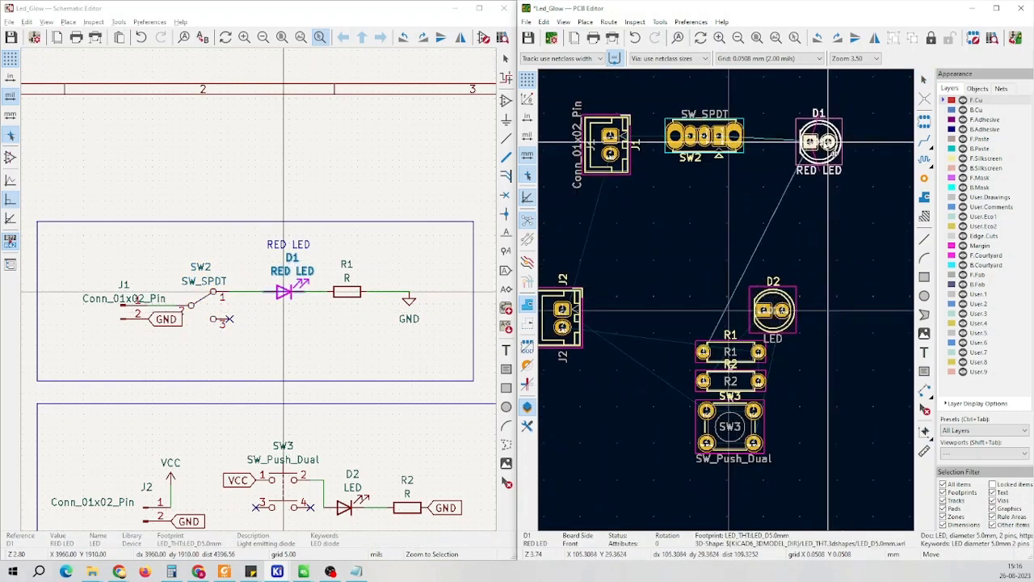
{"action": "scroll", "coordinate": [726, 301], "scroll_direction": "down", "scroll_amount": 5}
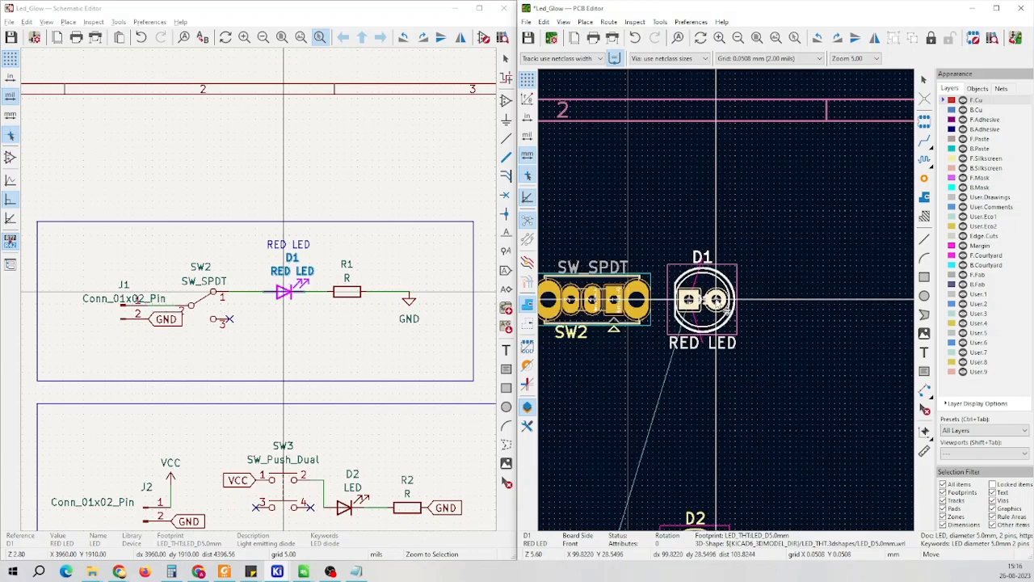
{"action": "scroll", "coordinate": [725, 300], "scroll_direction": "up", "scroll_amount": 3}
{"action": "scroll", "coordinate": [725, 300], "scroll_direction": "up", "scroll_amount": 1}
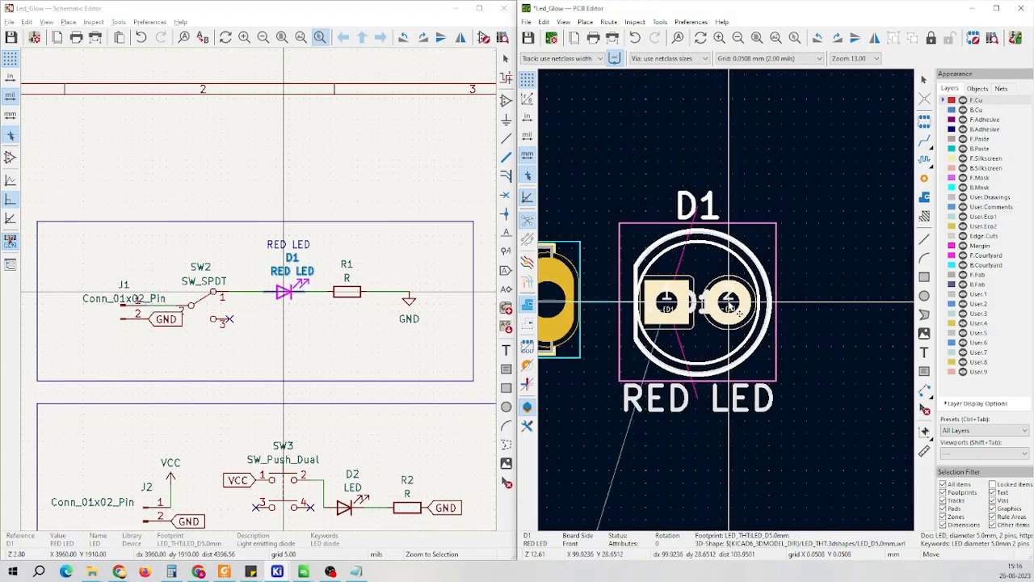
{"action": "key", "text": "Escape"}
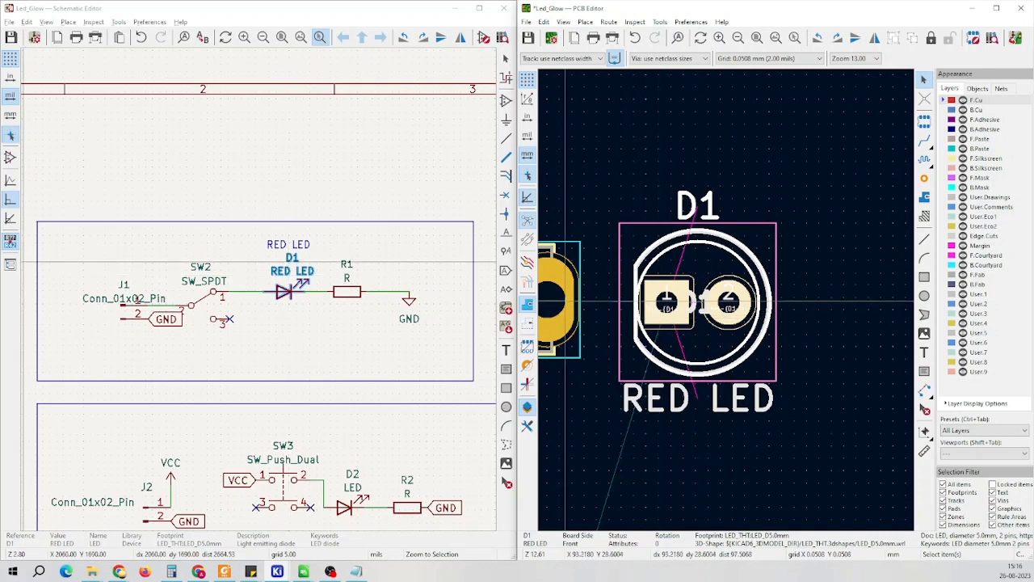
{"action": "key", "text": "alt+Tab"}
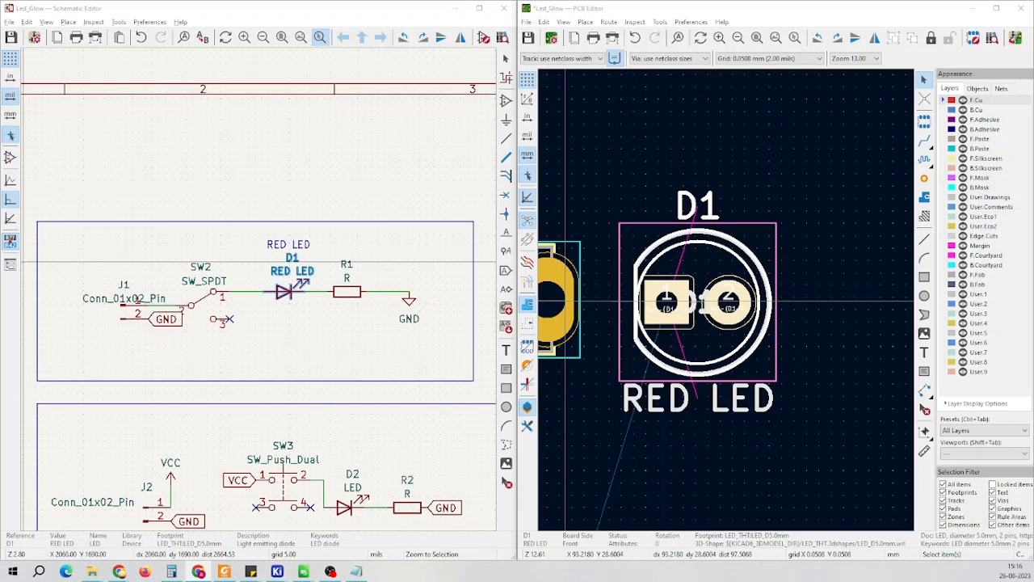
Try to move resistor R1 up to the right of LED D1
{"action": "scroll", "coordinate": [728, 307], "scroll_direction": "down", "scroll_amount": 8}
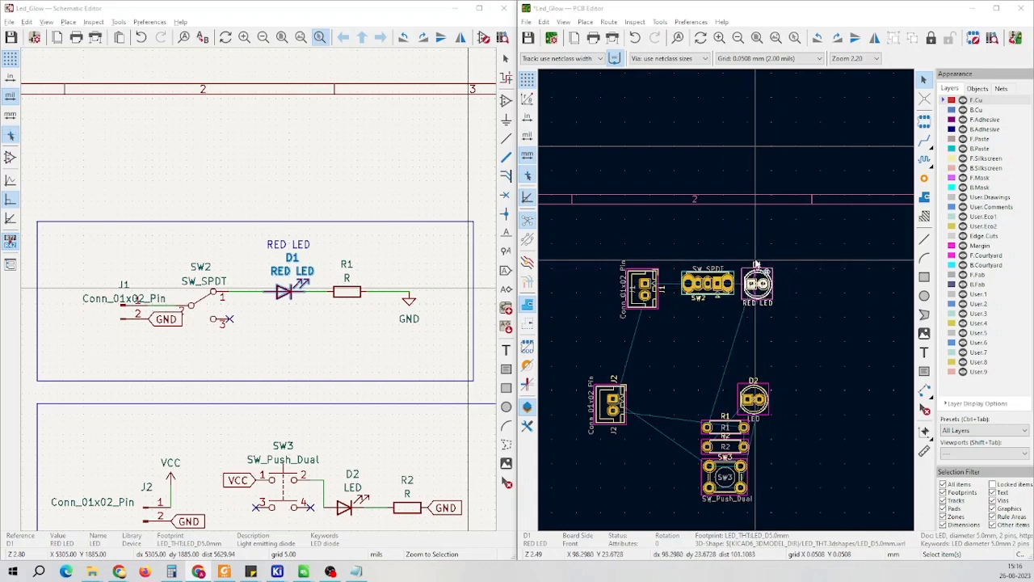
{"action": "scroll", "coordinate": [743, 426], "scroll_direction": "up", "scroll_amount": 4}
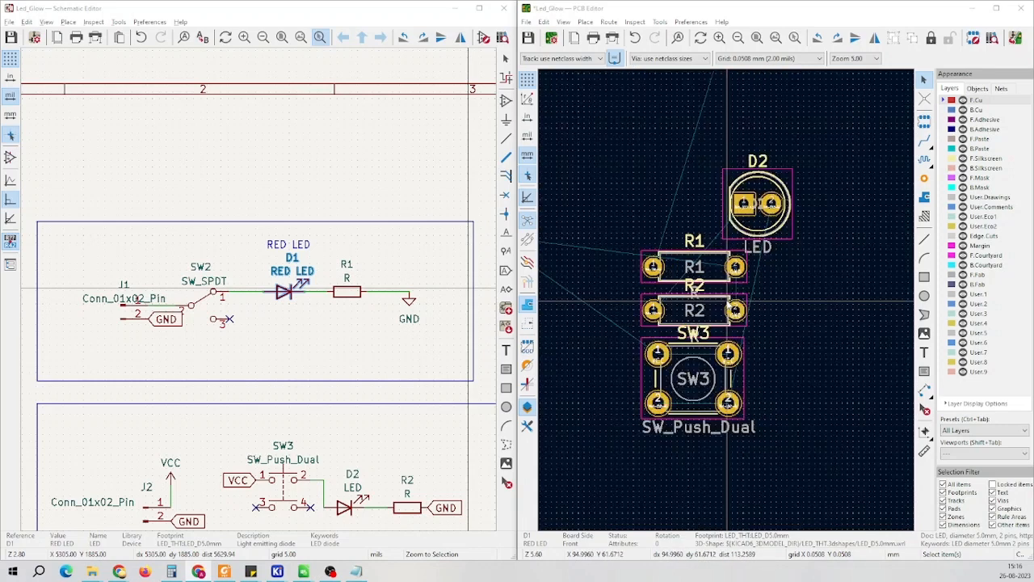
{"action": "left_click", "coordinate": [716, 256]}
{"action": "key", "text": "m"}
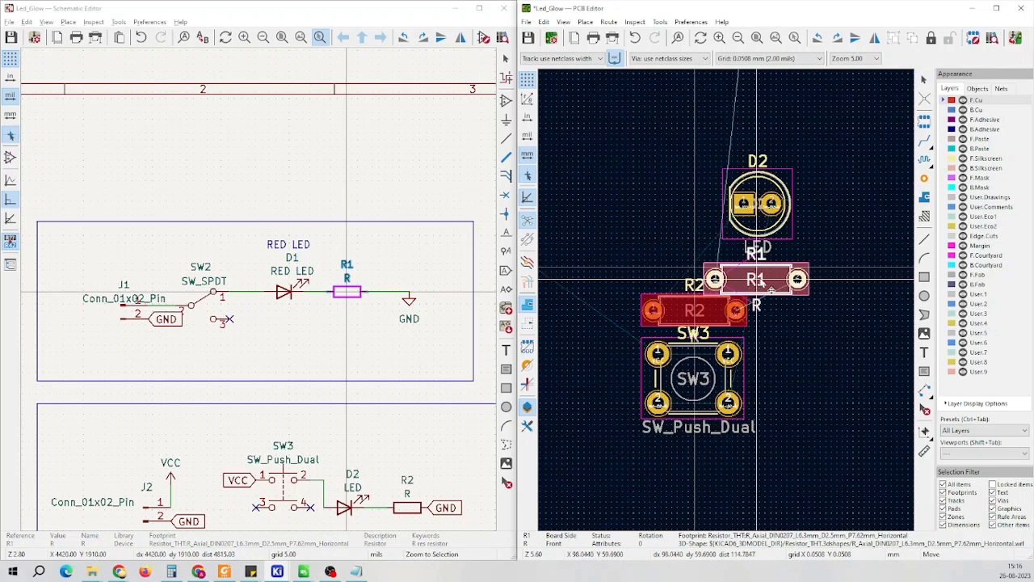
{"action": "scroll", "coordinate": [736, 311], "scroll_direction": "down", "scroll_amount": 3}
{"action": "scroll", "coordinate": [735, 309], "scroll_direction": "down", "scroll_amount": 3}
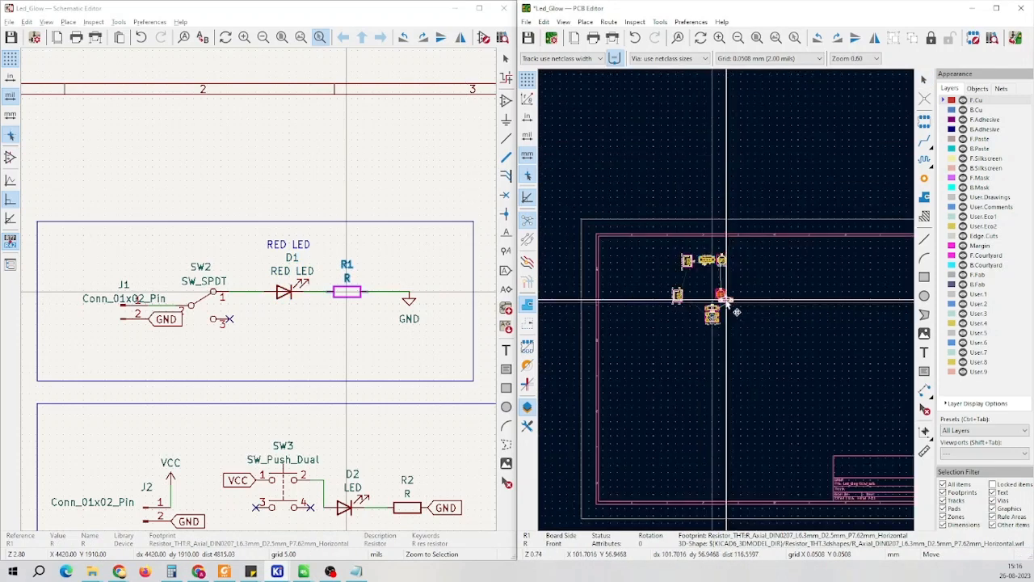
{"action": "scroll", "coordinate": [736, 307], "scroll_direction": "up", "scroll_amount": 5}
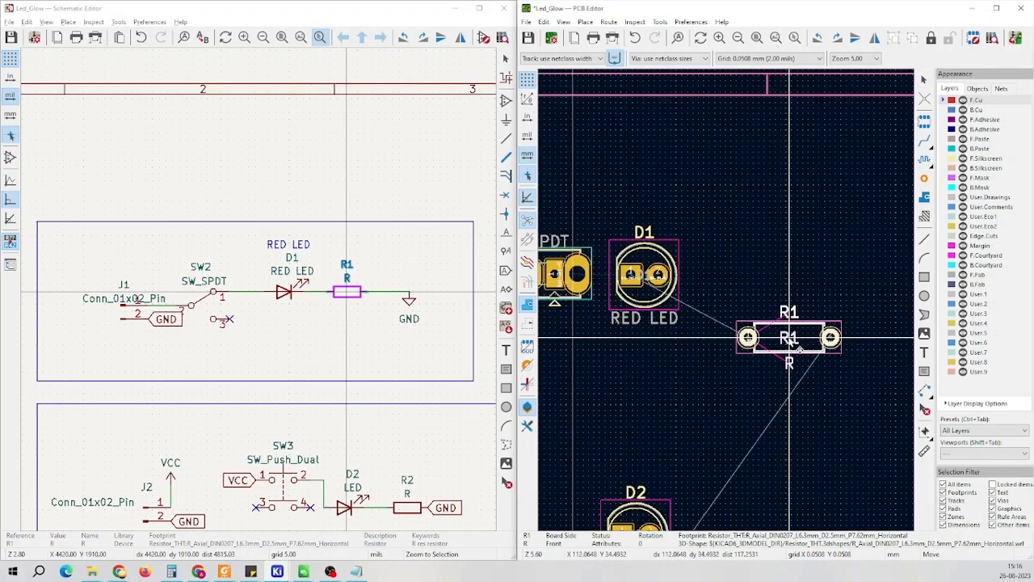
{"action": "key", "text": "Escape"}
Undo all footprint placements and the import from the schematic until the board is empty
{"action": "scroll", "coordinate": [709, 315], "scroll_direction": "down", "scroll_amount": 4}
{"action": "key", "text": "ctrl+z"}
{"action": "key", "text": "ctrl+z"}
{"action": "key", "text": "ctrl+z"}
{"action": "key", "text": "ctrl+z"}
{"action": "key", "text": "ctrl+z"}
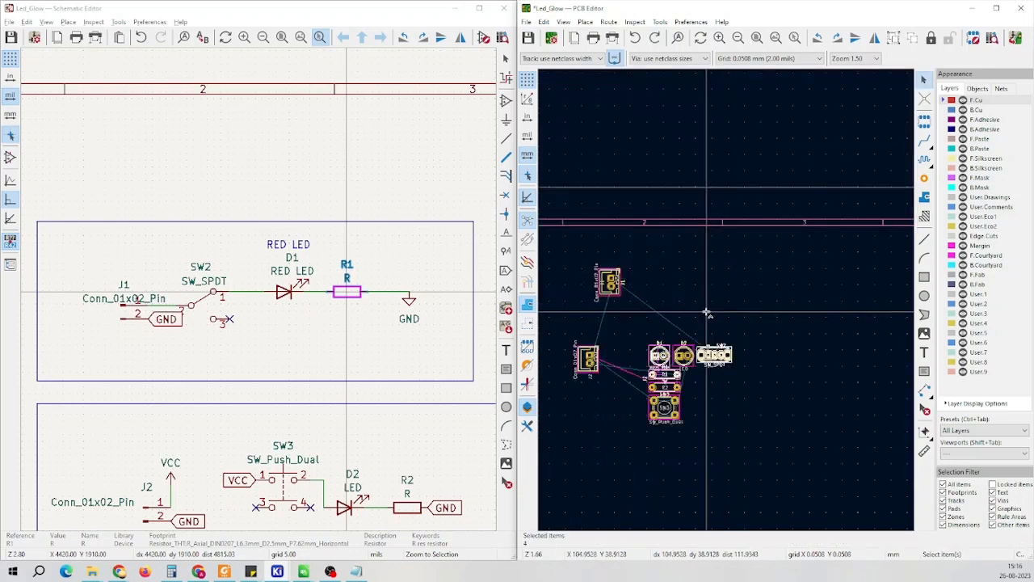
{"action": "key", "text": "ctrl+z"}
{"action": "key", "text": "ctrl+z"}
{"action": "key", "text": "ctrl+z"}
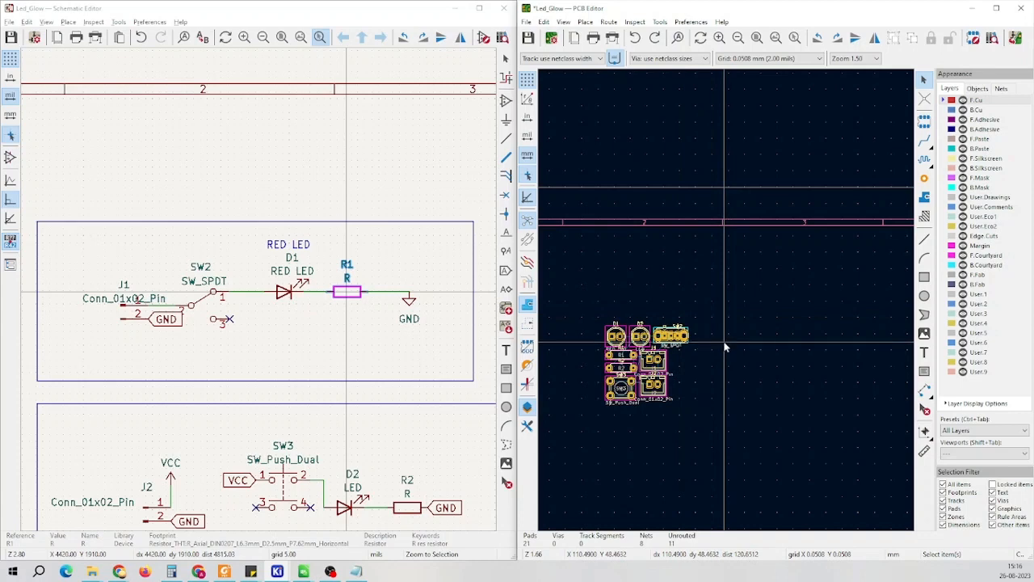
{"action": "scroll", "coordinate": [723, 347], "scroll_direction": "down", "scroll_amount": 4}
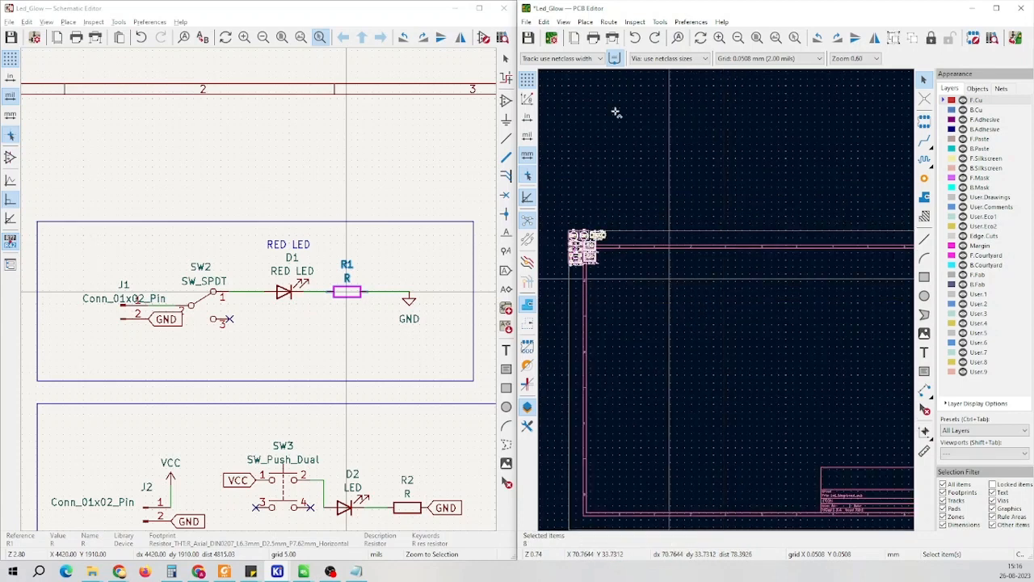
{"action": "key", "text": "ctrl+z"}
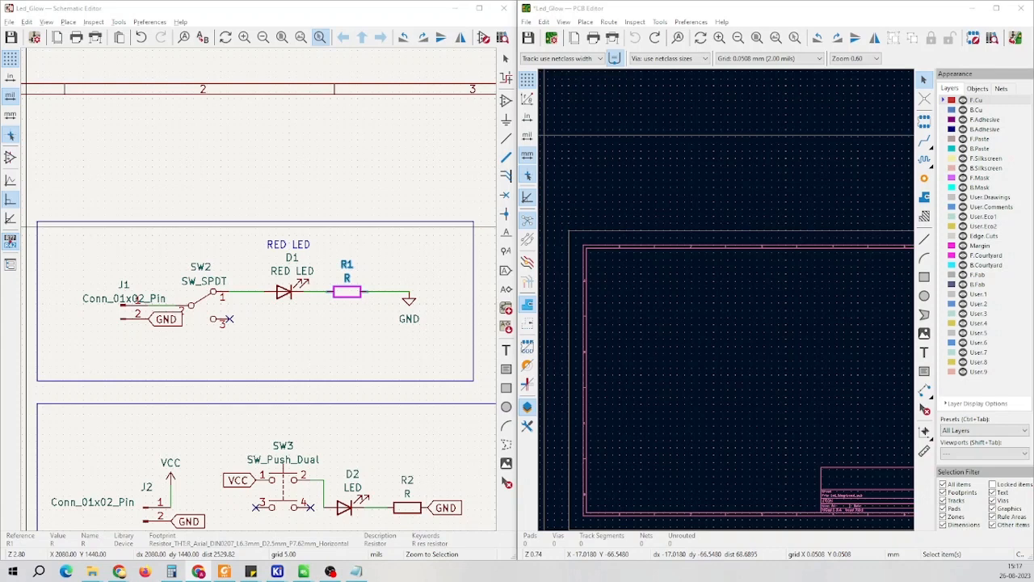
Maximize the PCB Editor window, then switch to the Schematic Editor and maximize it as well
{"action": "scroll", "coordinate": [730, 299], "scroll_direction": "down", "scroll_amount": 3}
{"action": "scroll", "coordinate": [722, 304], "scroll_direction": "up", "scroll_amount": 1}
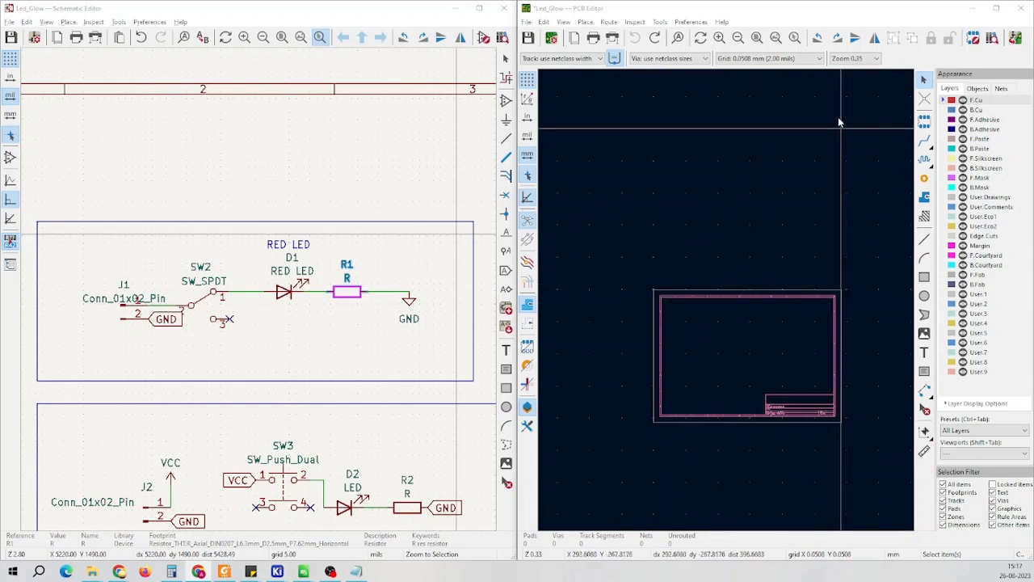
{"action": "left_click", "coordinate": [997, 8]}
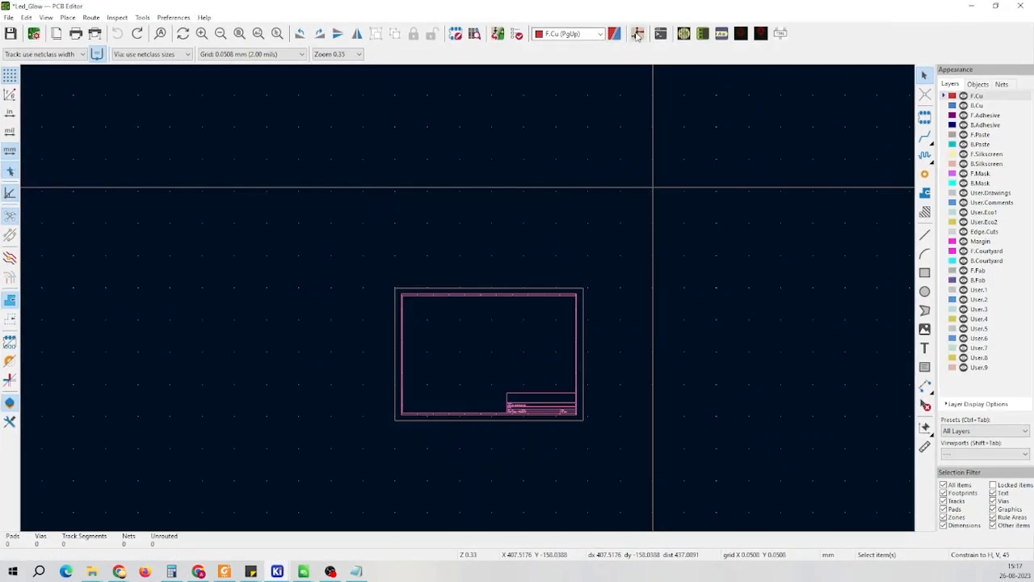
{"action": "left_click", "coordinate": [638, 34]}
{"action": "left_click", "coordinate": [478, 8]}
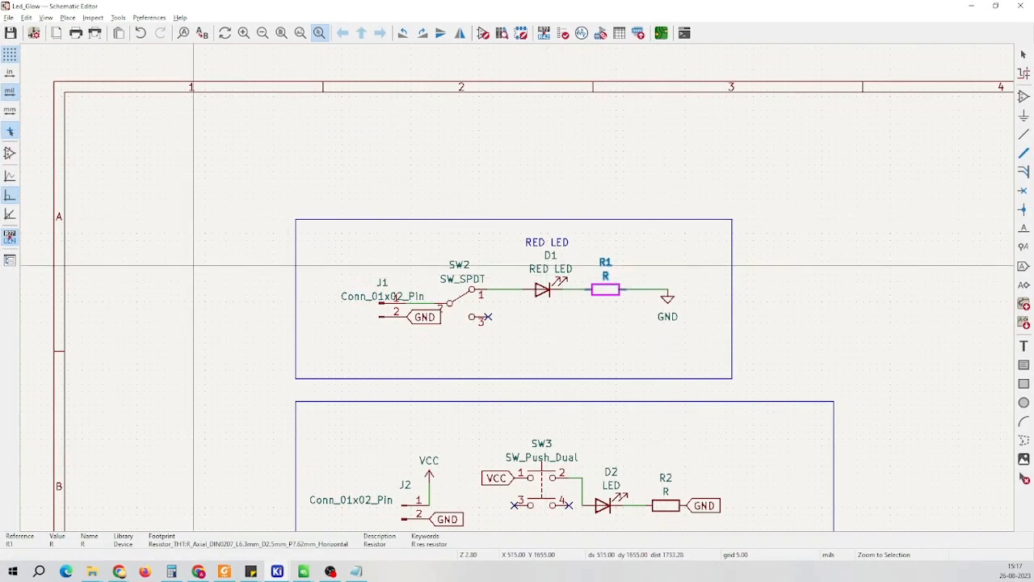
Switch to the PCB Editor and update the empty board from the schematic to import all the footprints
{"action": "scroll", "coordinate": [596, 243], "scroll_direction": "down", "scroll_amount": 3}
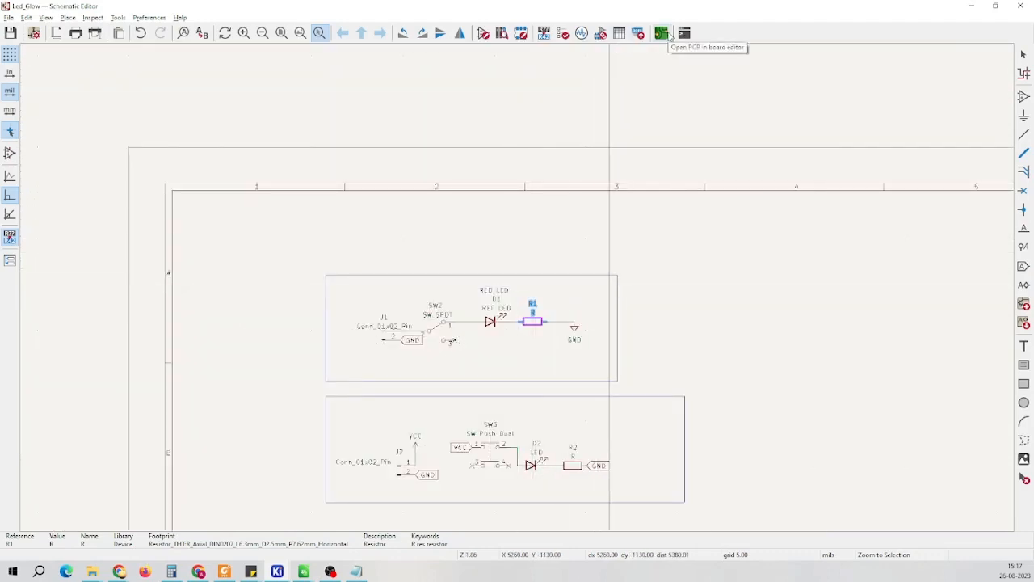
{"action": "left_click", "coordinate": [662, 34]}
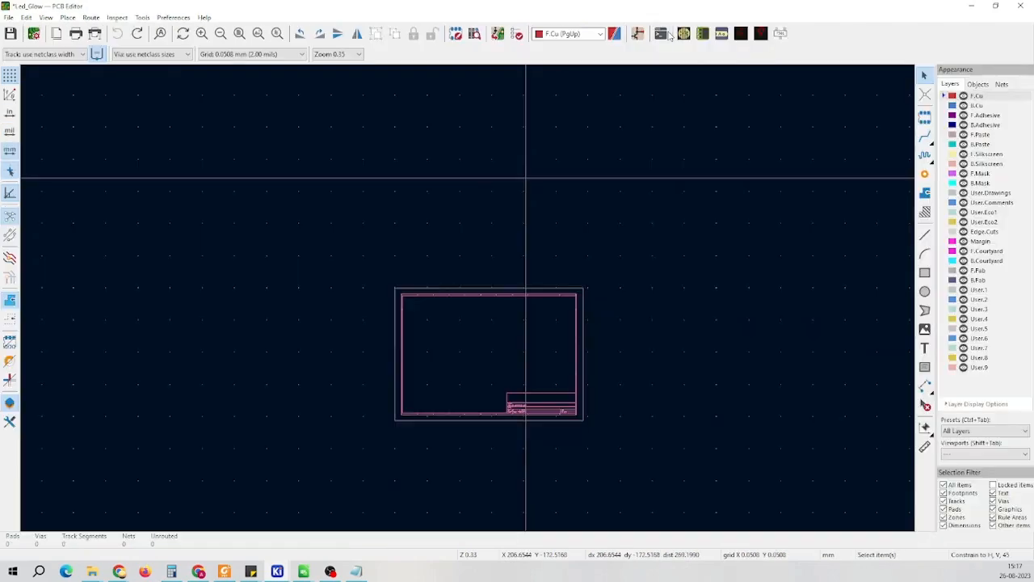
{"action": "scroll", "coordinate": [444, 261], "scroll_direction": "up", "scroll_amount": 2}
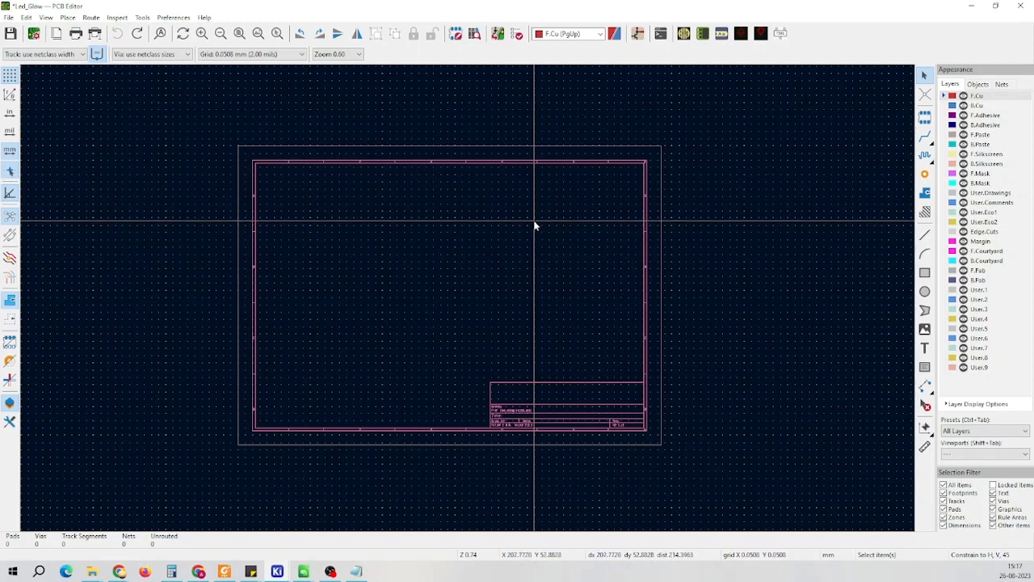
{"action": "left_click", "coordinate": [498, 34]}
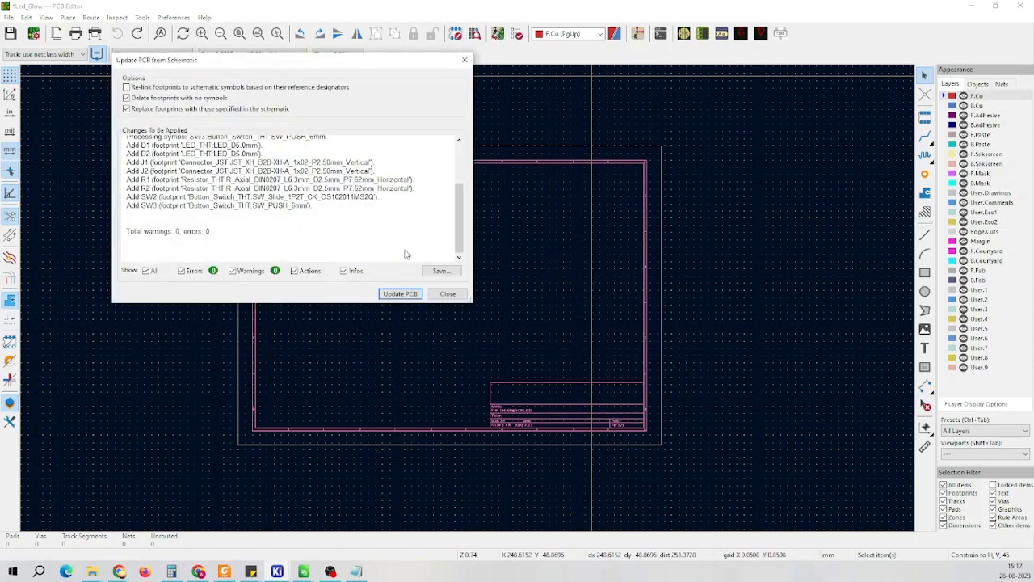
{"action": "left_click", "coordinate": [401, 294]}
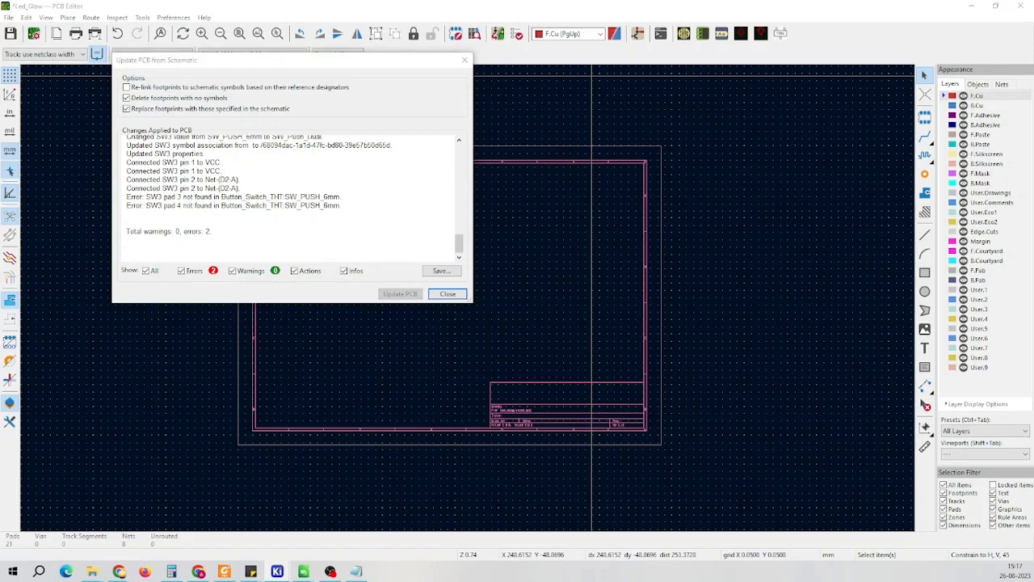
{"action": "left_click", "coordinate": [450, 297]}
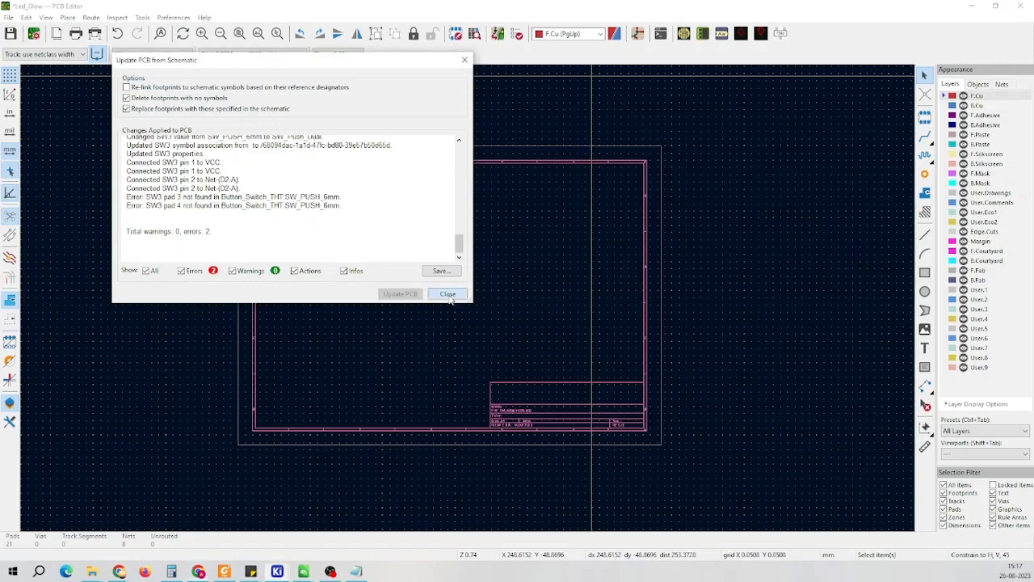
Place the imported footprint group inside the sheet near its upper-left corner, beside row B, and deselect it
{"action": "scroll", "coordinate": [484, 315], "scroll_direction": "up", "scroll_amount": 4}
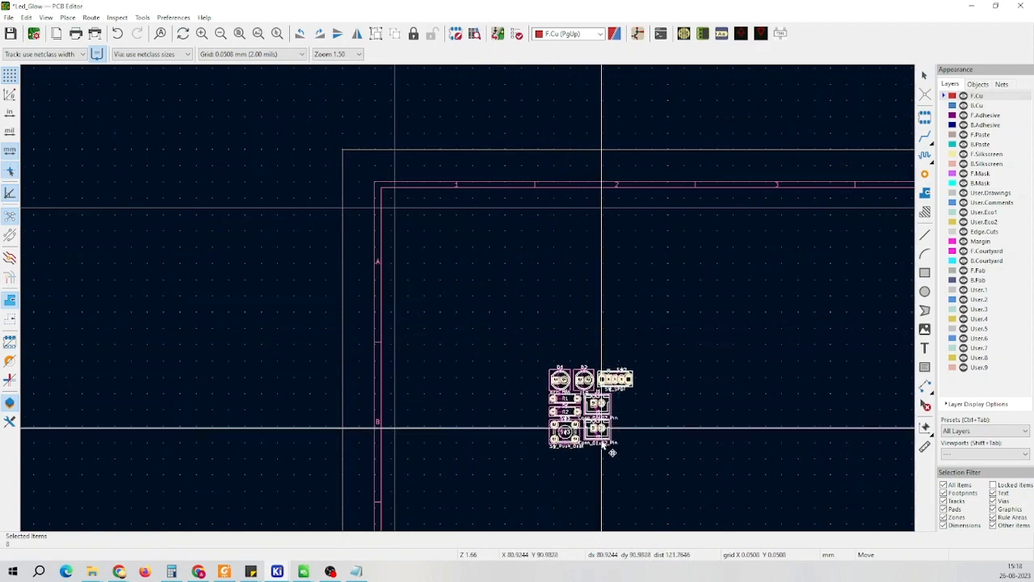
{"action": "left_click", "coordinate": [612, 446]}
{"action": "scroll", "coordinate": [441, 276], "scroll_direction": "down", "scroll_amount": 4}
{"action": "scroll", "coordinate": [481, 331], "scroll_direction": "up", "scroll_amount": 3}
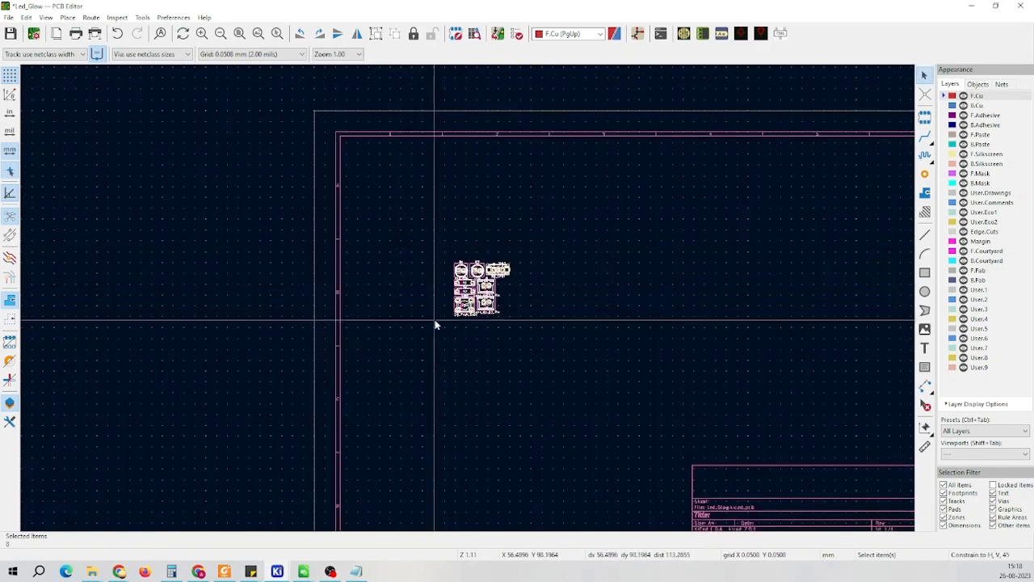
{"action": "scroll", "coordinate": [469, 291], "scroll_direction": "up", "scroll_amount": 5}
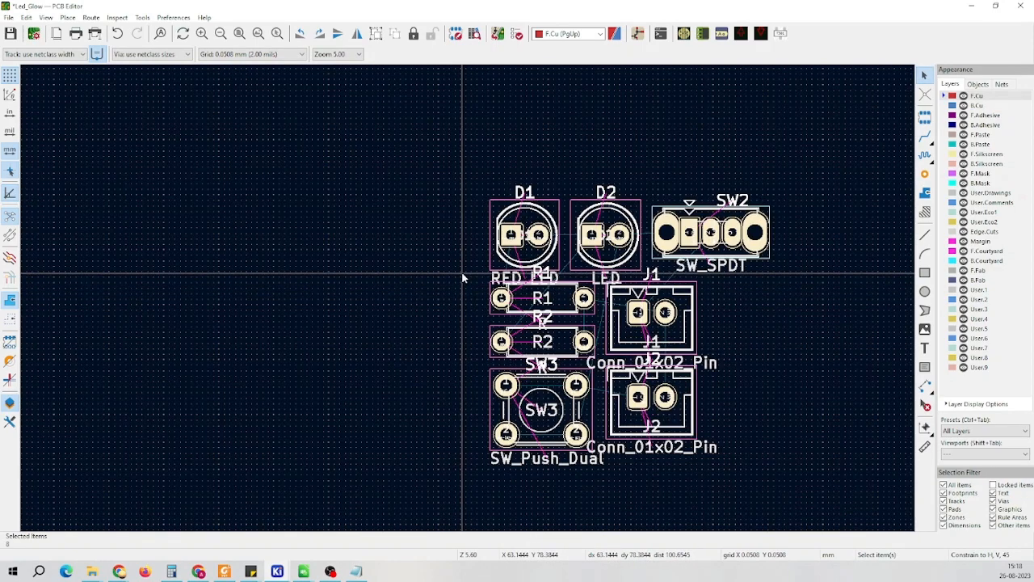
{"action": "scroll", "coordinate": [707, 346], "scroll_direction": "down", "scroll_amount": 4}
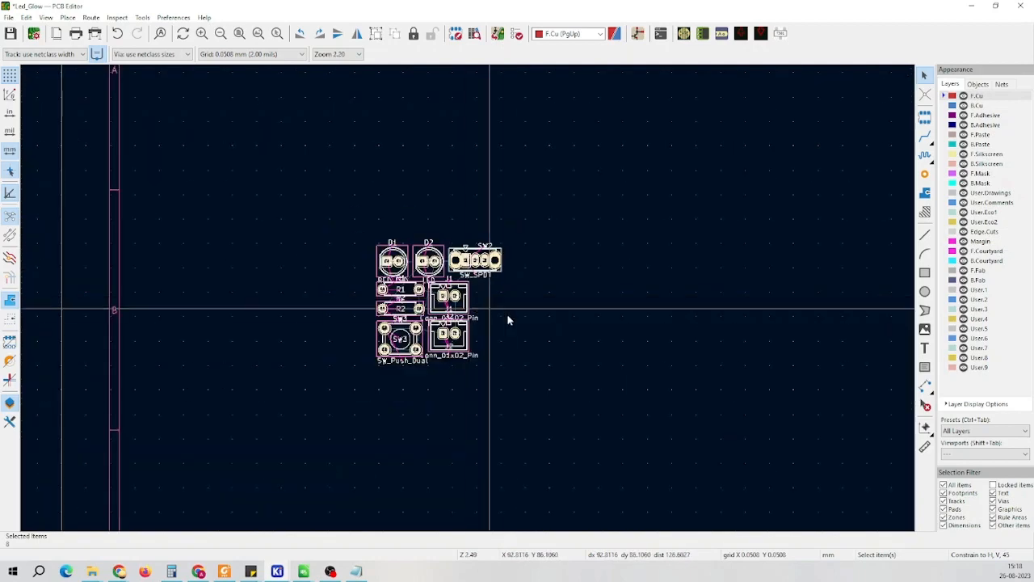
{"action": "scroll", "coordinate": [493, 311], "scroll_direction": "up", "scroll_amount": 4}
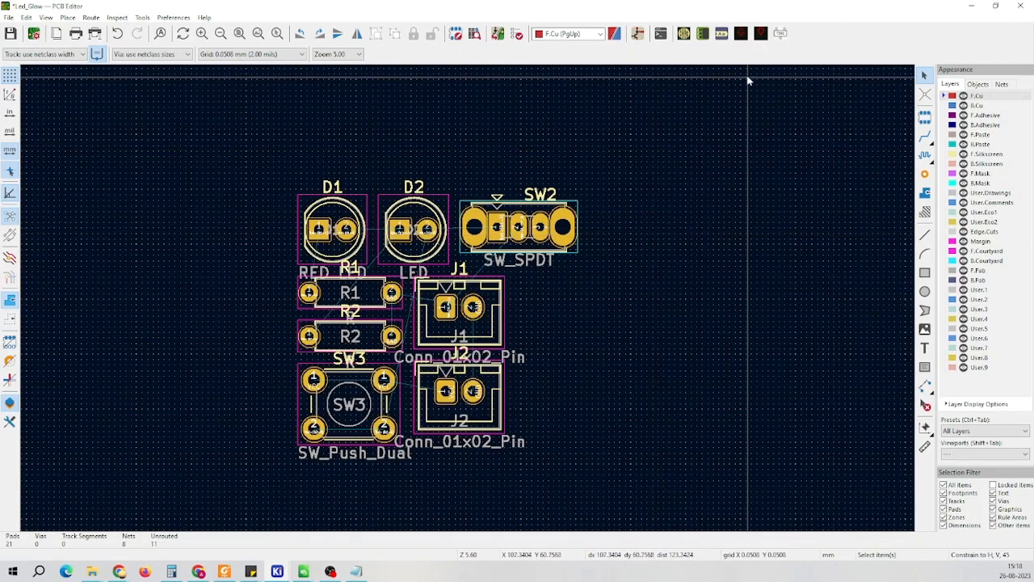
Arrange the Schematic Editor and PCB Editor side by side, with both LED circuits in view and nothing selected in the schematic
{"action": "key", "text": "super+Right"}
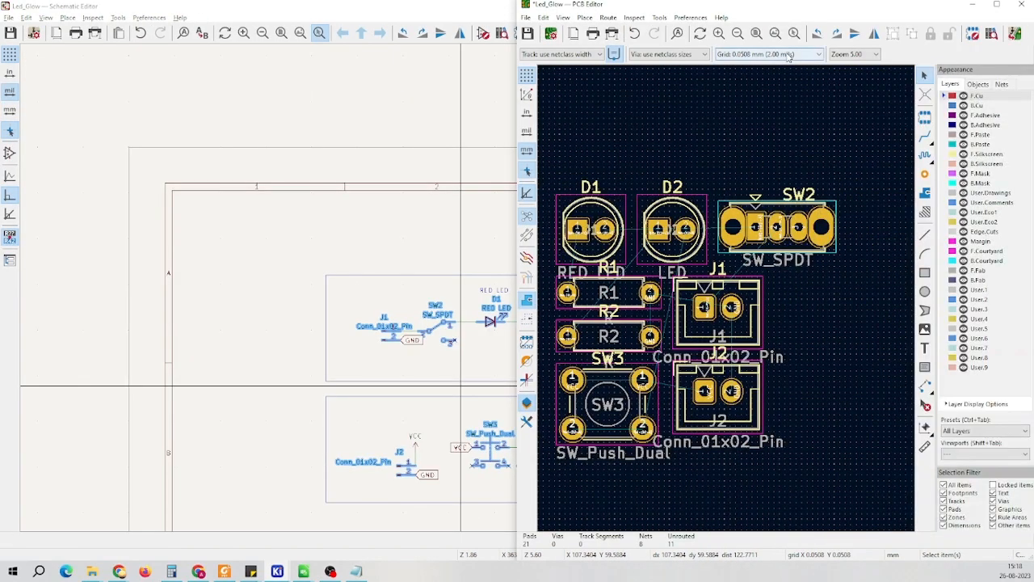
{"action": "left_click", "coordinate": [404, 18]}
{"action": "key", "text": "super+Left"}
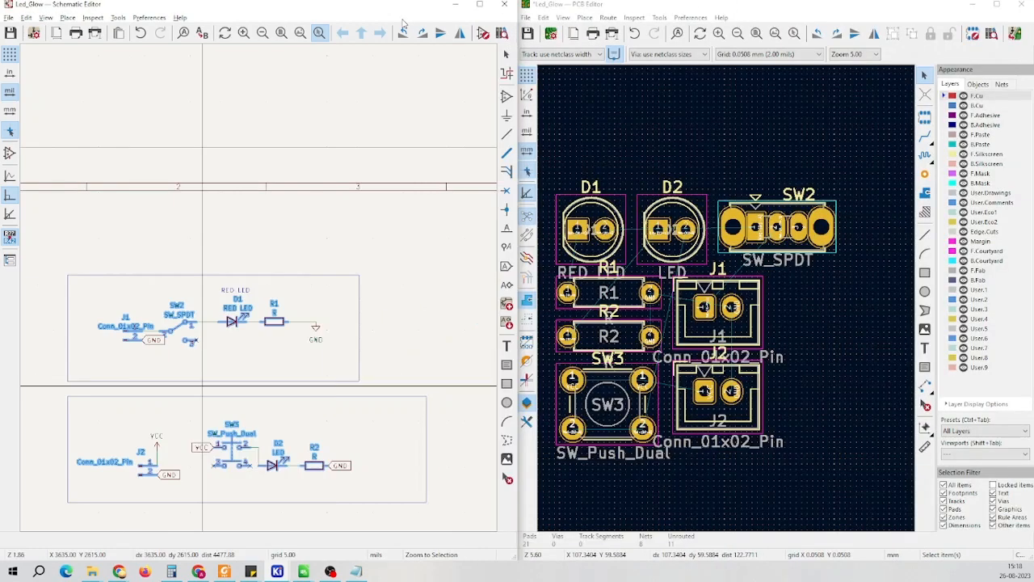
{"action": "scroll", "coordinate": [369, 298], "scroll_direction": "down", "scroll_amount": 1}
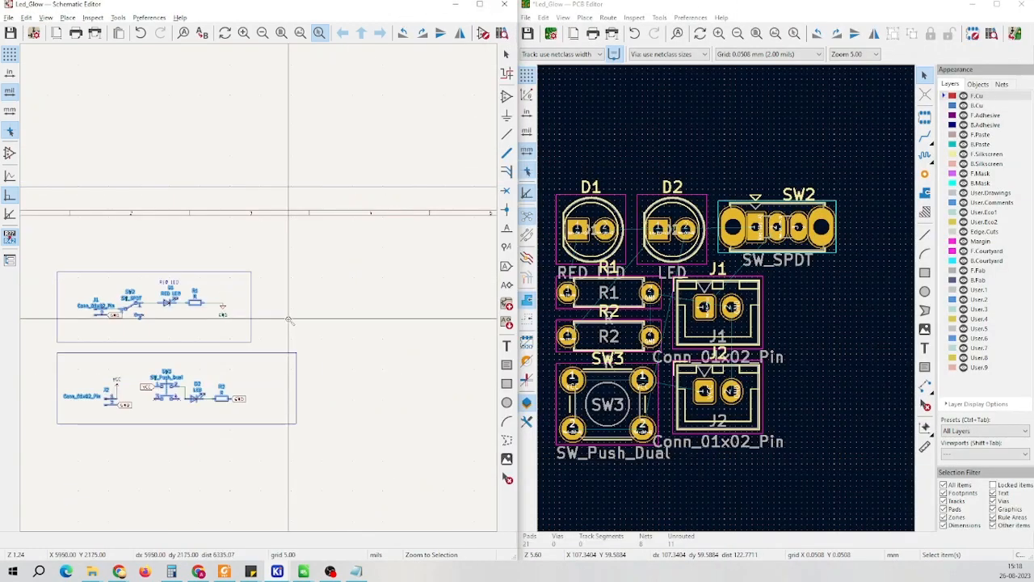
{"action": "scroll", "coordinate": [153, 324], "scroll_direction": "up", "scroll_amount": 3}
{"action": "scroll", "coordinate": [260, 287], "scroll_direction": "down", "scroll_amount": 2}
{"action": "key", "text": "Escape"}
{"action": "scroll", "coordinate": [287, 279], "scroll_direction": "up", "scroll_amount": 2}
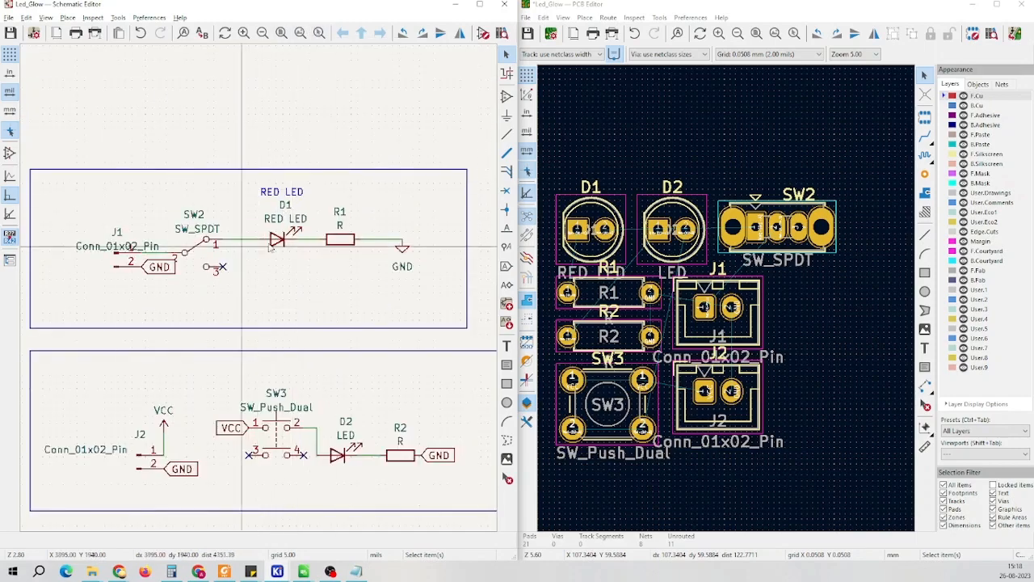
Move connector J1 above and to the left of the other footprints, rotated to -90° with pad 1 above pad 2
{"action": "scroll", "coordinate": [739, 229], "scroll_direction": "down", "scroll_amount": 3}
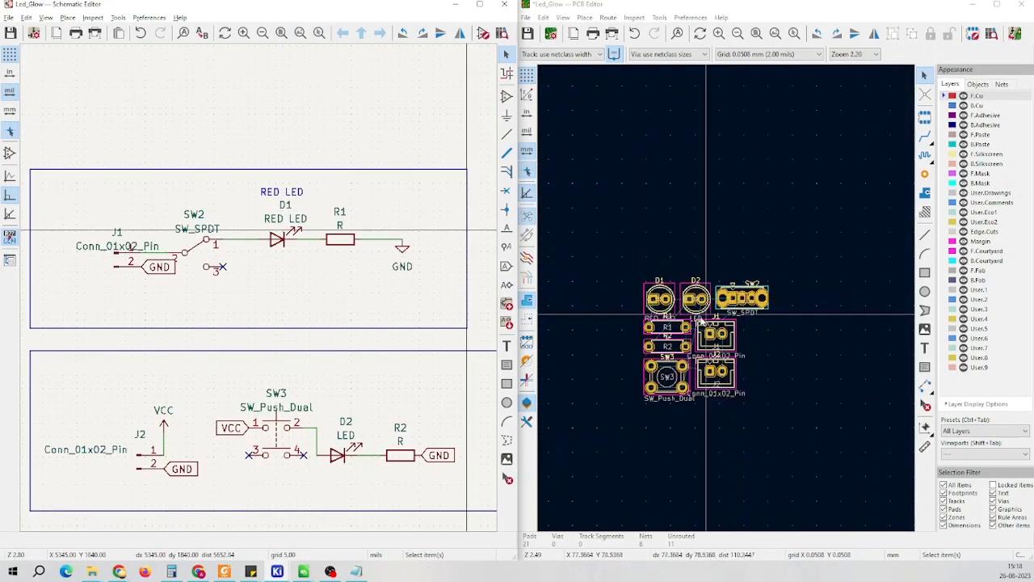
{"action": "scroll", "coordinate": [695, 295], "scroll_direction": "up", "scroll_amount": 3}
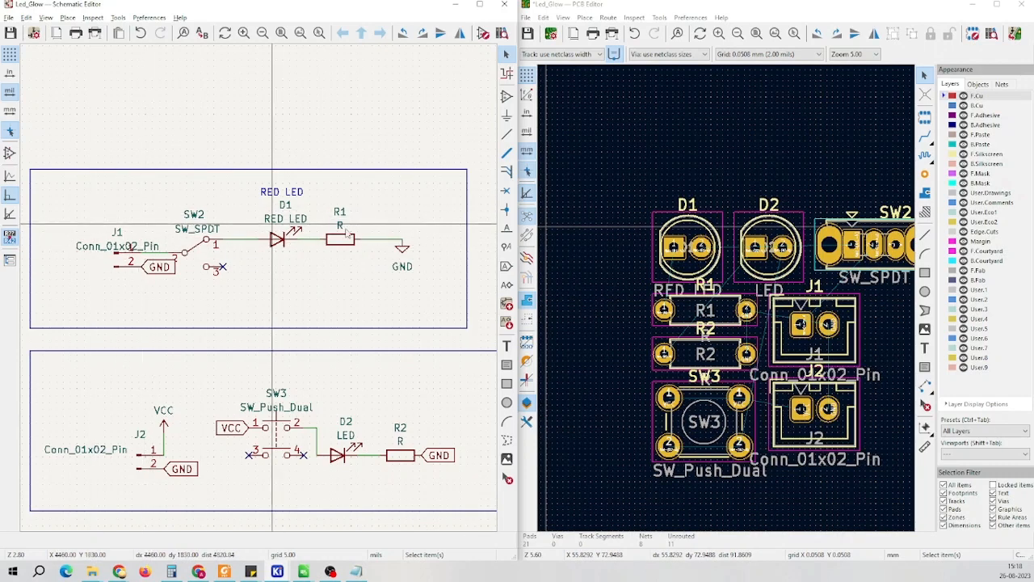
{"action": "left_click", "coordinate": [852, 331]}
{"action": "key", "text": "m"}
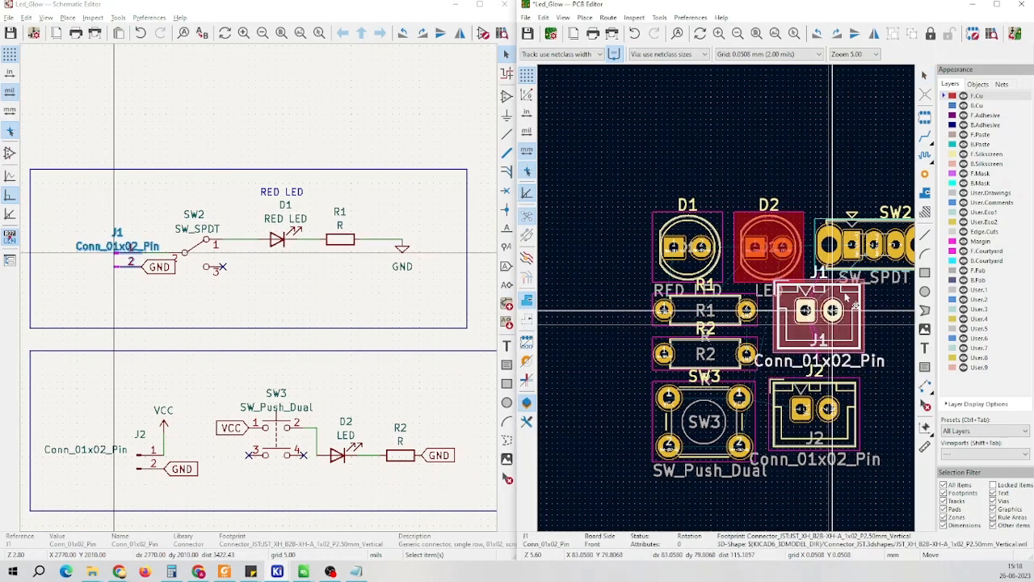
{"action": "scroll", "coordinate": [716, 299], "scroll_direction": "down", "scroll_amount": 3}
{"action": "scroll", "coordinate": [727, 301], "scroll_direction": "up", "scroll_amount": 3}
{"action": "scroll", "coordinate": [726, 300], "scroll_direction": "up", "scroll_amount": 1}
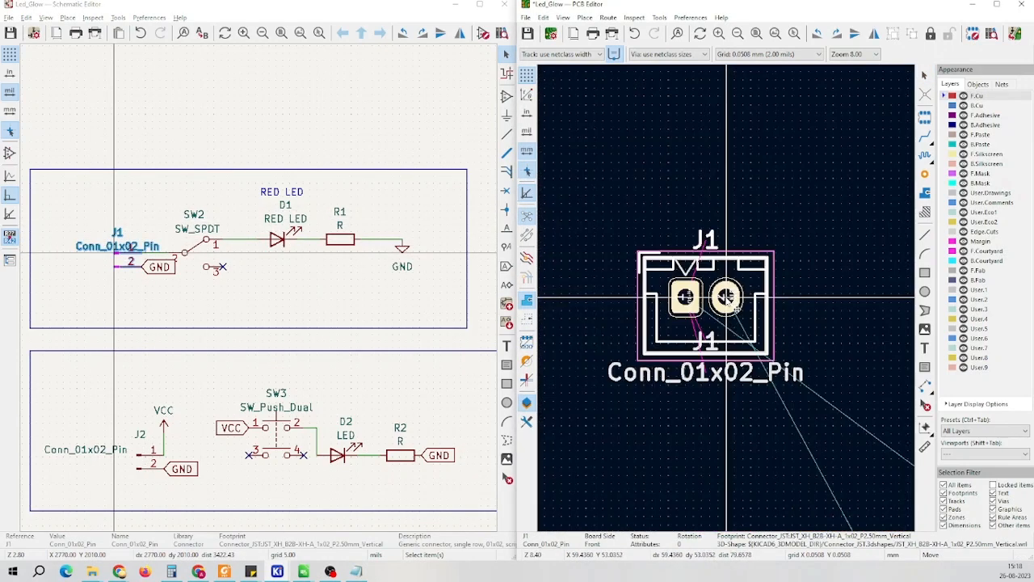
{"action": "key", "text": "r"}
{"action": "scroll", "coordinate": [726, 302], "scroll_direction": "down", "scroll_amount": 4}
{"action": "scroll", "coordinate": [727, 301], "scroll_direction": "up", "scroll_amount": 4}
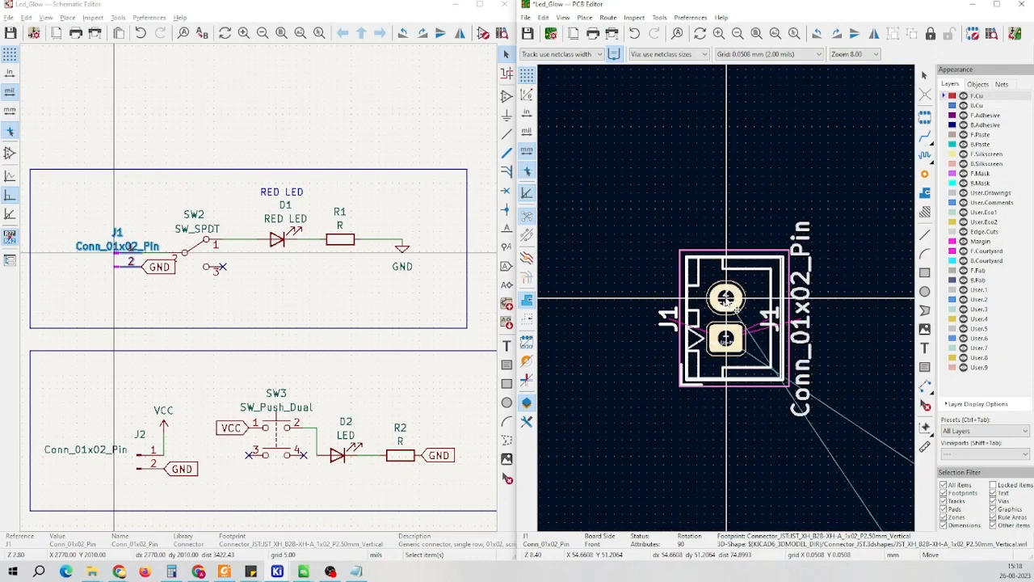
{"action": "scroll", "coordinate": [726, 301], "scroll_direction": "up", "scroll_amount": 3}
{"action": "key", "text": "r"}
{"action": "key", "text": "r"}
{"action": "scroll", "coordinate": [726, 300], "scroll_direction": "down", "scroll_amount": 3}
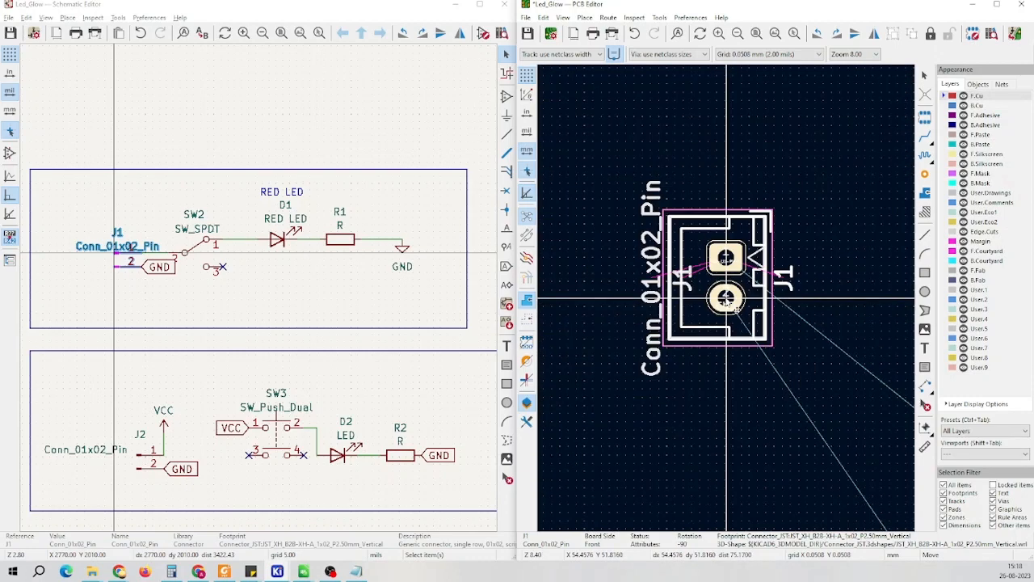
{"action": "left_click", "coordinate": [727, 300]}
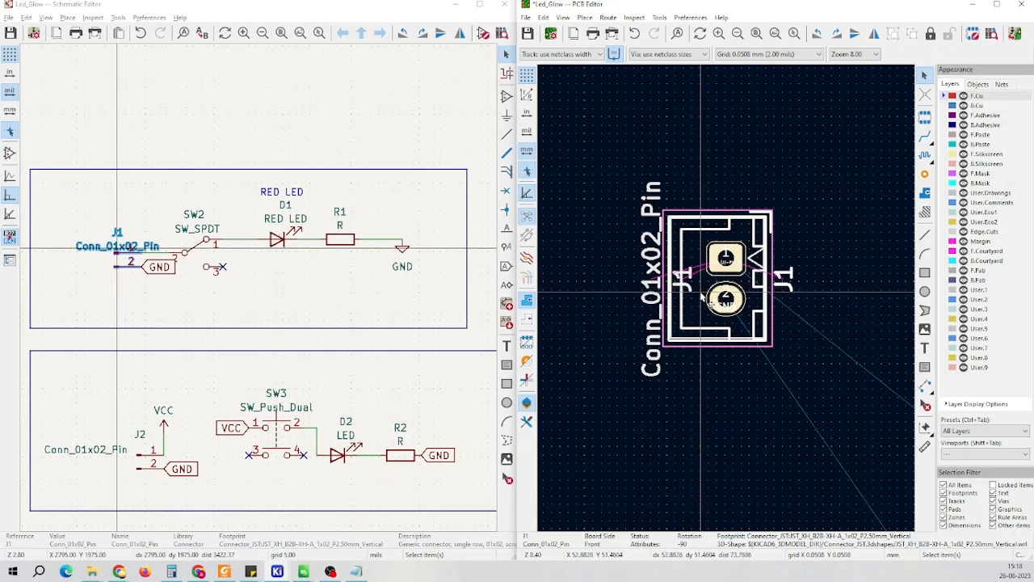
{"action": "scroll", "coordinate": [711, 302], "scroll_direction": "down", "scroll_amount": 6}
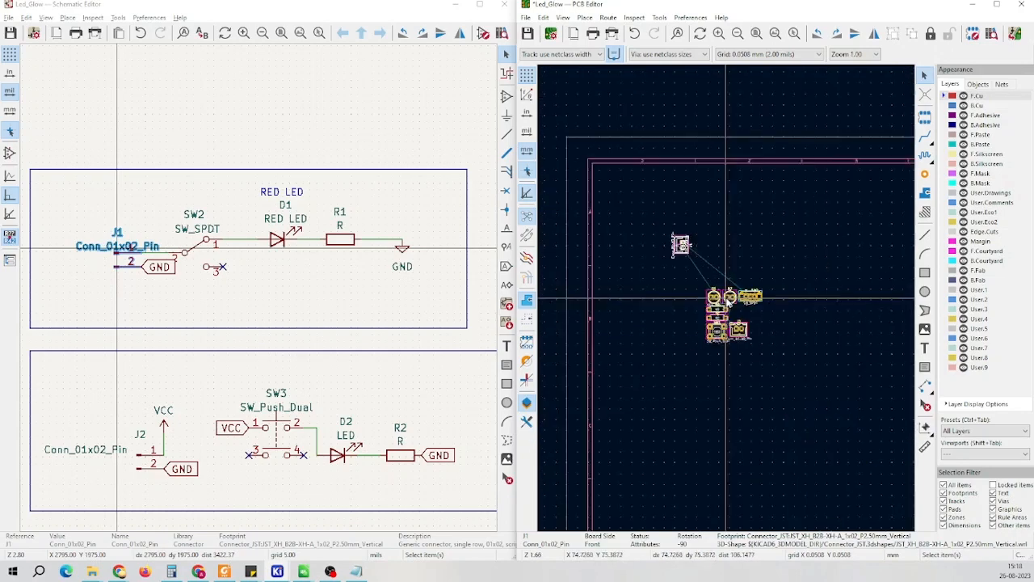
{"action": "scroll", "coordinate": [730, 302], "scroll_direction": "up", "scroll_amount": 2}
{"action": "left_click", "coordinate": [723, 307]}
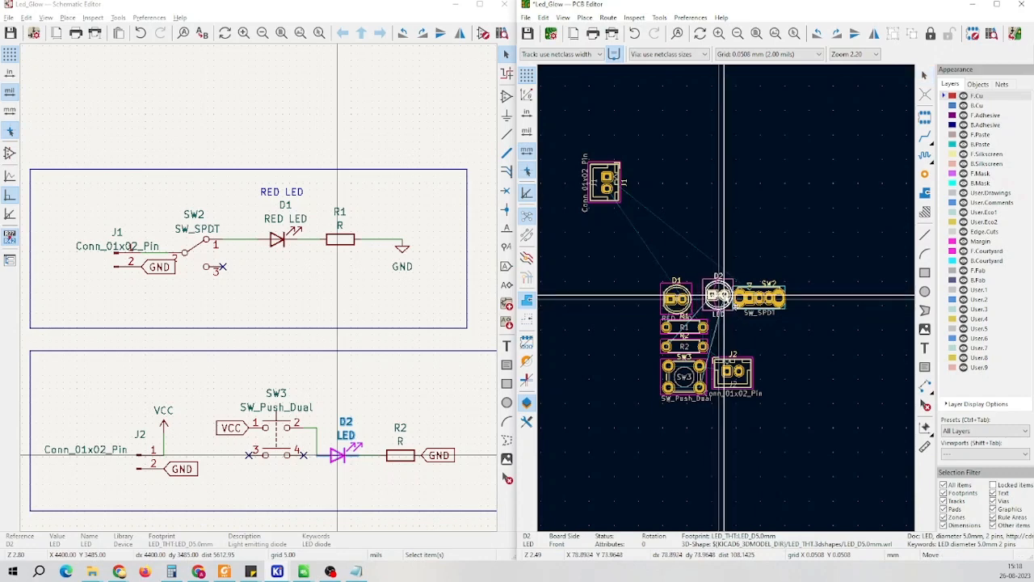
{"action": "left_click_drag", "start_coordinate": [733, 320], "coordinate": [705, 234]}
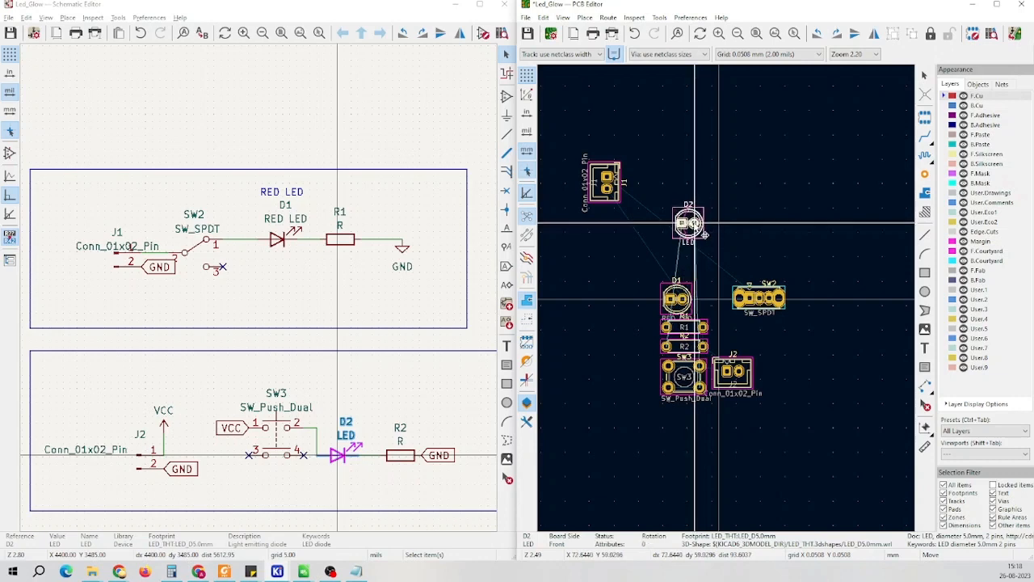
{"action": "key", "text": "Escape"}
{"action": "scroll", "coordinate": [594, 175], "scroll_direction": "up", "scroll_amount": 3}
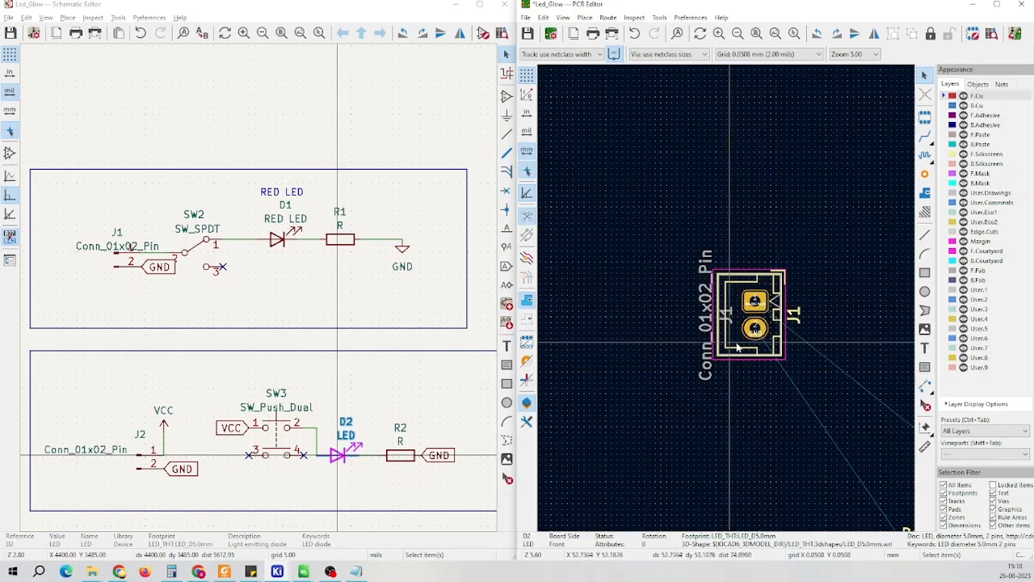
{"action": "scroll", "coordinate": [743, 311], "scroll_direction": "down", "scroll_amount": 4}
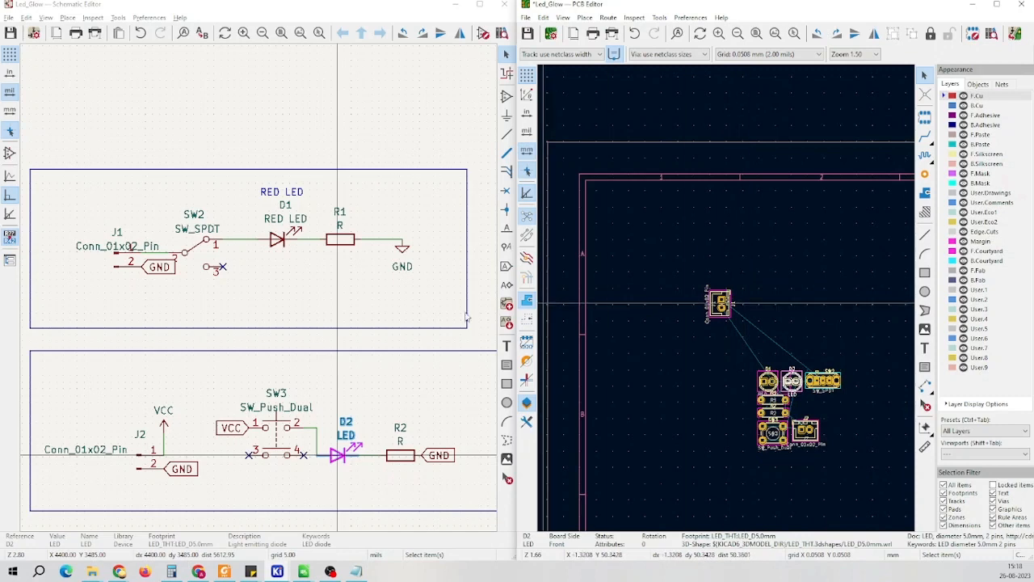
Switch to Notepad and add the heading "Placement rules for components:-" below the resistance notes
{"action": "left_click", "coordinate": [357, 572]}
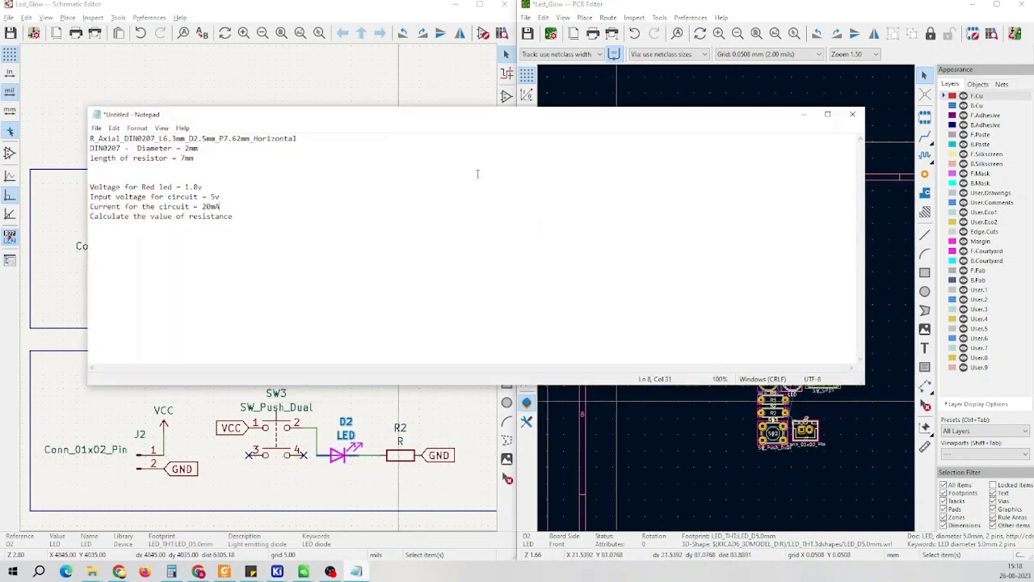
{"action": "key", "text": "Return"}
{"action": "key", "text": "Return"}
{"action": "type", "text": "Pa"}
{"action": "type", "text": "acement rule"}
{"action": "type", "text": "s for compo"}
{"action": "type", "text": "nents;"}
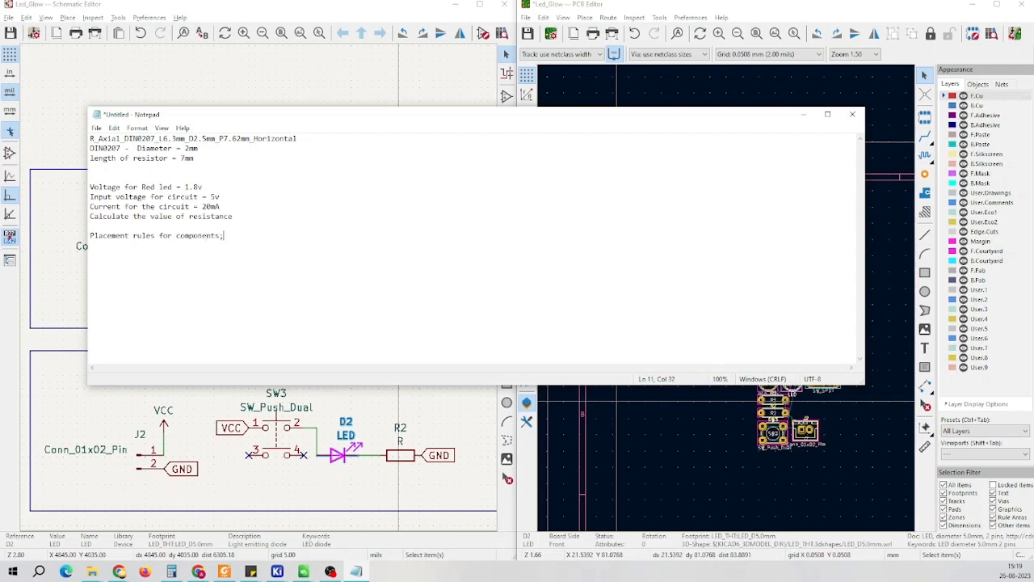
{"action": "key", "text": "BackSpace"}
{"action": "key", "text": "BackSpace"}
Write rule "1. Place connectors on the edges only." under the placement rules heading
{"action": "type", "text": "lace C"}
{"action": "key", "text": "BackSpace"}
{"action": "type", "text": "connectors on the edge"}
{"action": "key", "text": "BackSpace"}
{"action": "key", "text": "BackSpace"}
{"action": "type", "text": "only."}
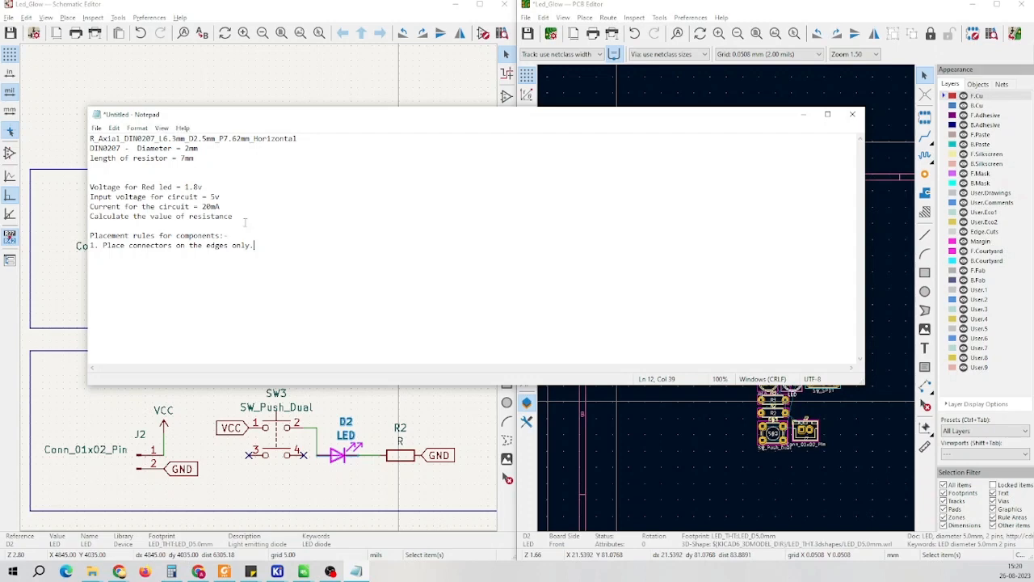
Add rule "2. Place the indicators at such places only where they are visible from all sides."
{"action": "key", "text": "Return"}
{"action": "type", "text": "2. Place the indicat"}
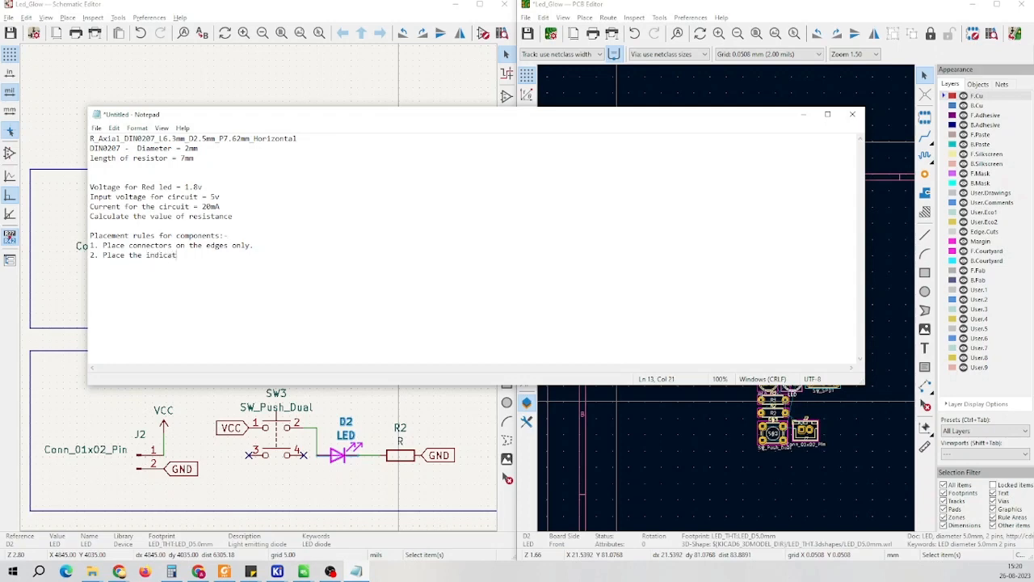
{"action": "type", "text": "ors"}
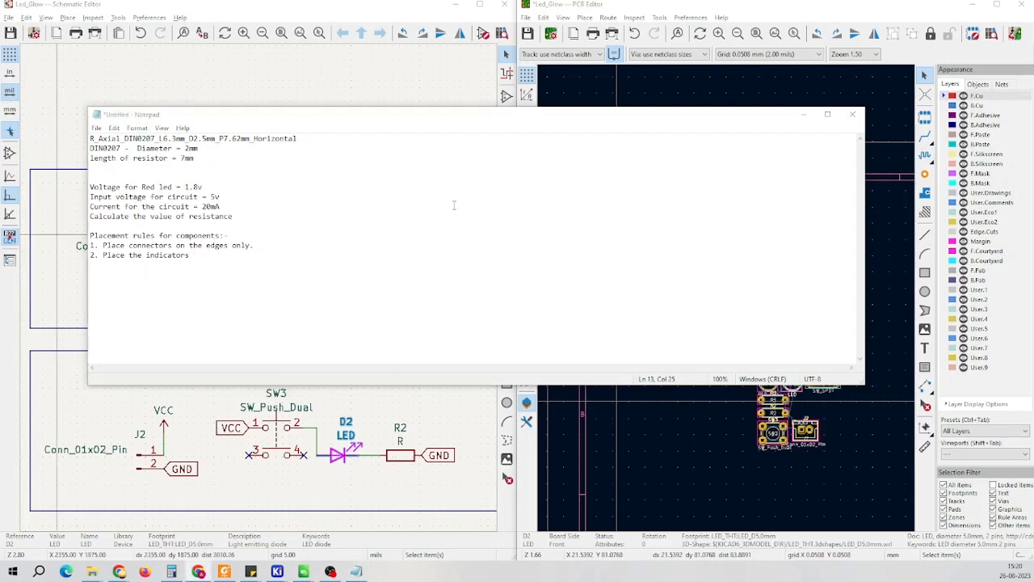
{"action": "left_click", "coordinate": [295, 252]}
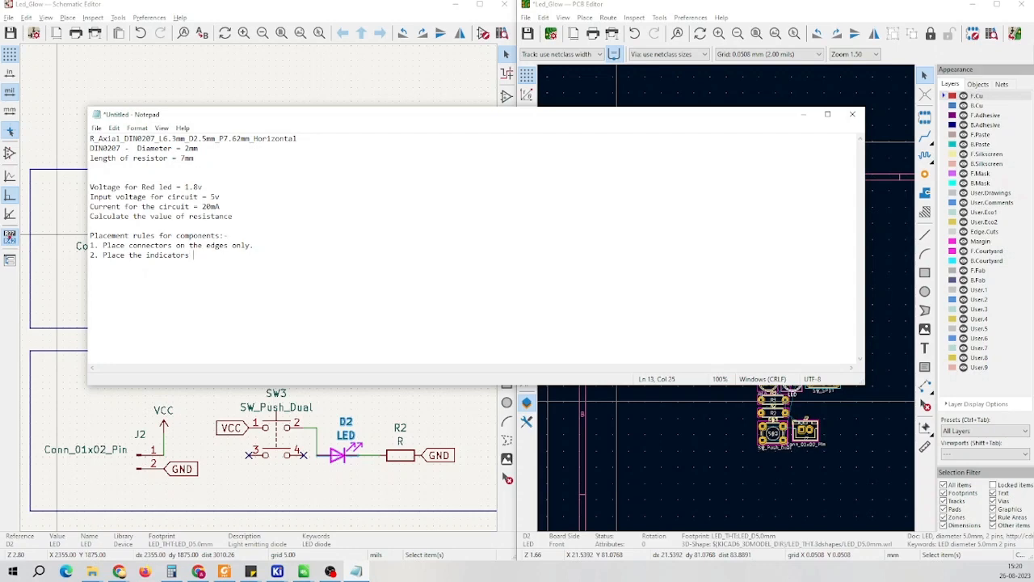
{"action": "type", "text": "at such places only where they are v"}
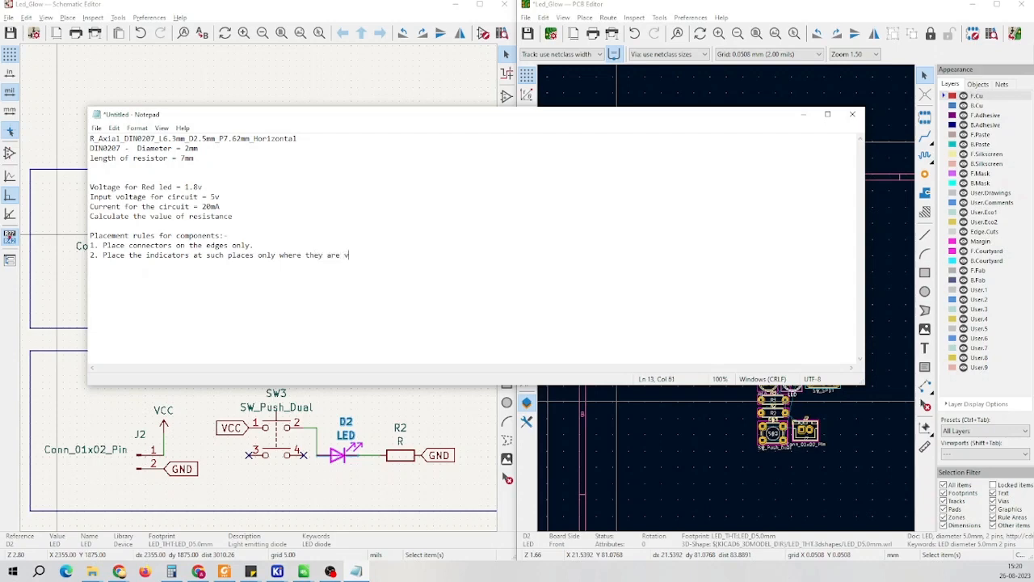
{"action": "type", "text": "isible from all "}
{"action": "type", "text": "sides"}
Add rule "3. Heat generating components should be placed in a manner that heat dissipation is easily possible."
{"action": "type", "text": "3. "}
{"action": "type", "text": "Heat"}
{"action": "type", "text": " generat"}
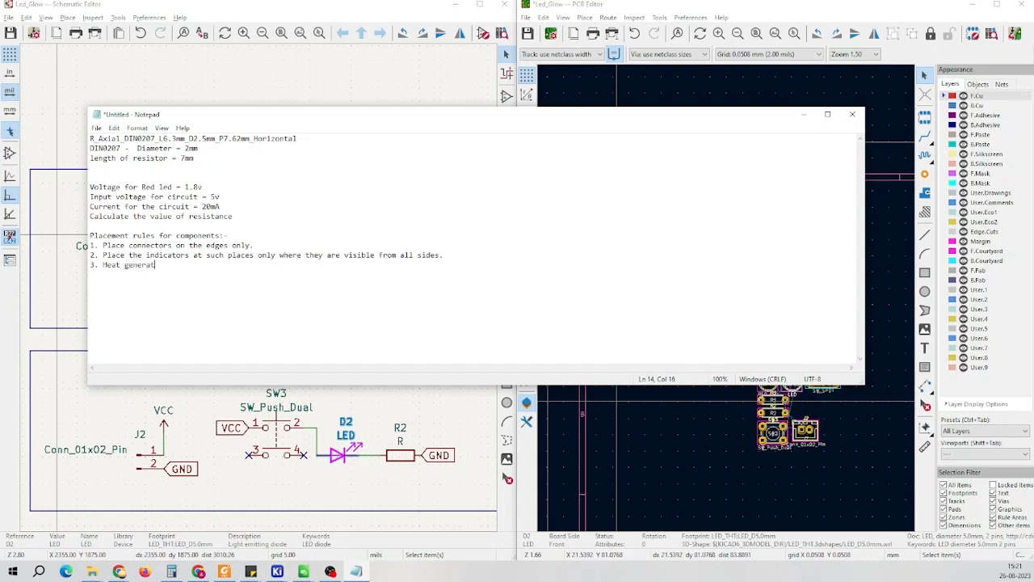
{"action": "type", "text": "ing components should be placed "}
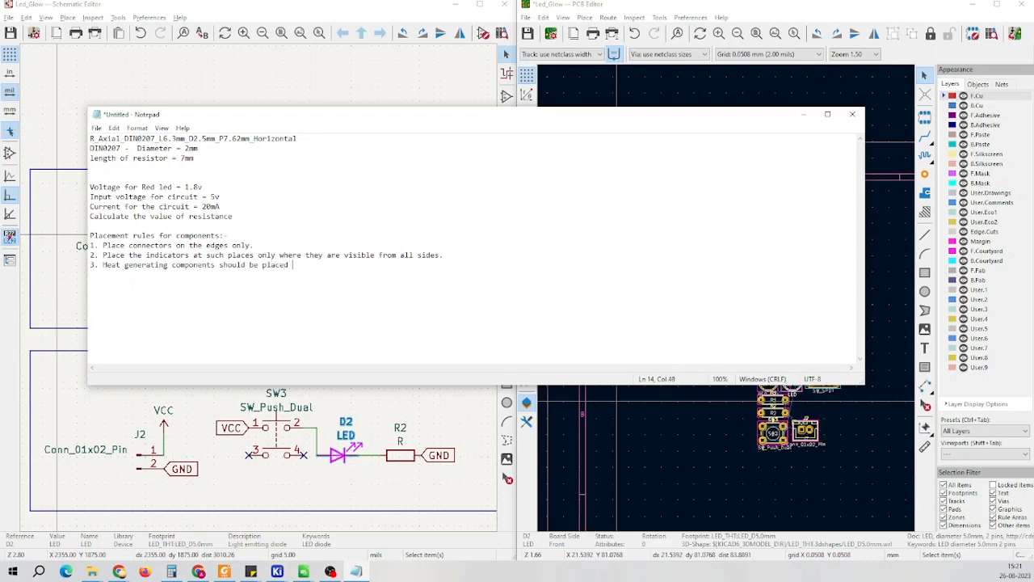
{"action": "type", "text": "in a manner that heat dissipation is "}
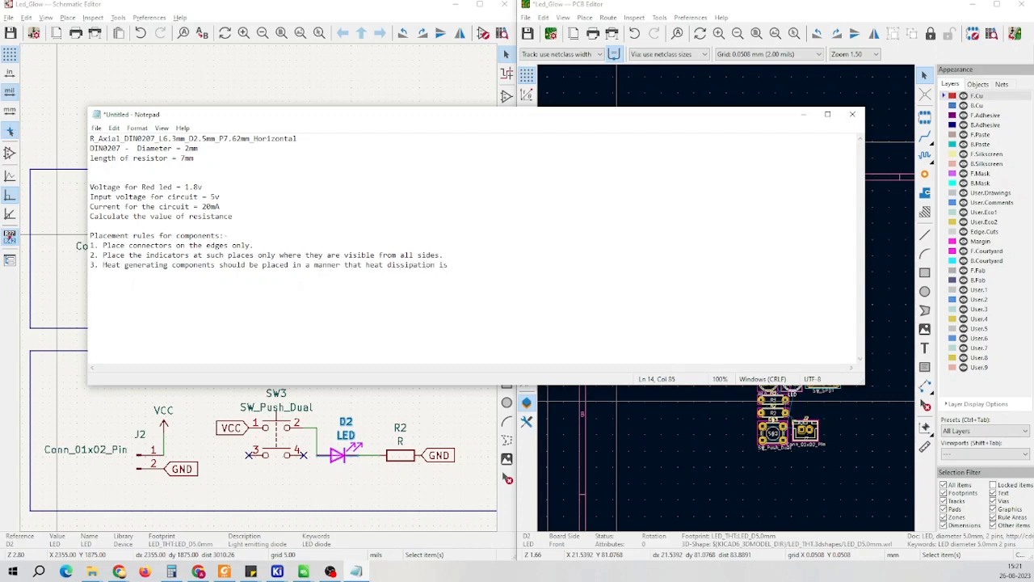
{"action": "type", "text": "easily possible"}
Add rule "4. Sensors placement should not affect their functioning." below rule 3
{"action": "key", "text": "Return"}
{"action": "type", "text": "4"}
{"action": "type", "text": ". "}
{"action": "type", "text": "Sensors "}
{"action": "type", "text": "shou"}
{"action": "key", "text": "BackSpace"}
{"action": "key", "text": "BackSpace"}
{"action": "key", "text": "BackSpace"}
{"action": "key", "text": "BackSpace"}
{"action": "type", "text": "place"}
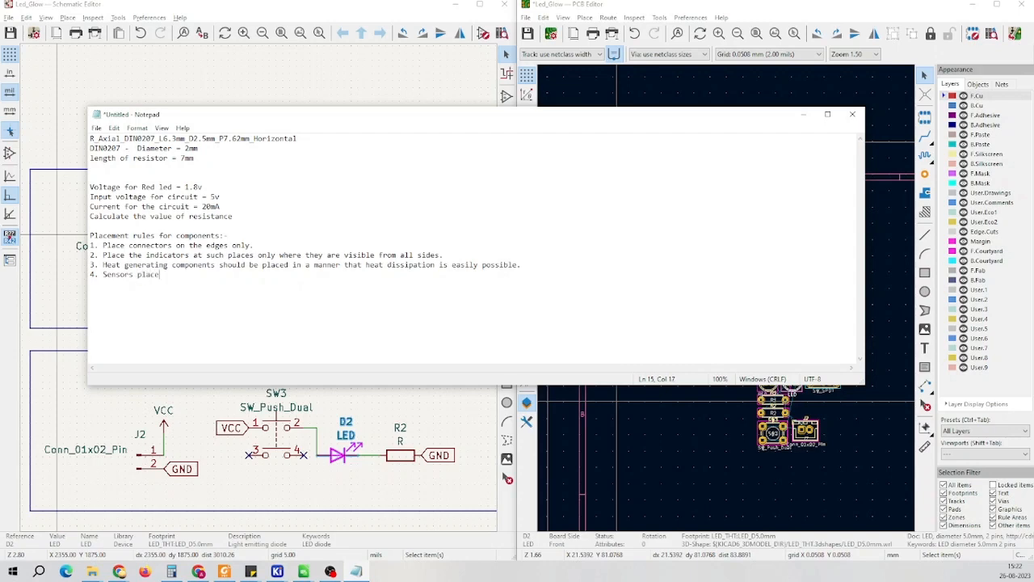
{"action": "type", "text": "ment should not affect their"}
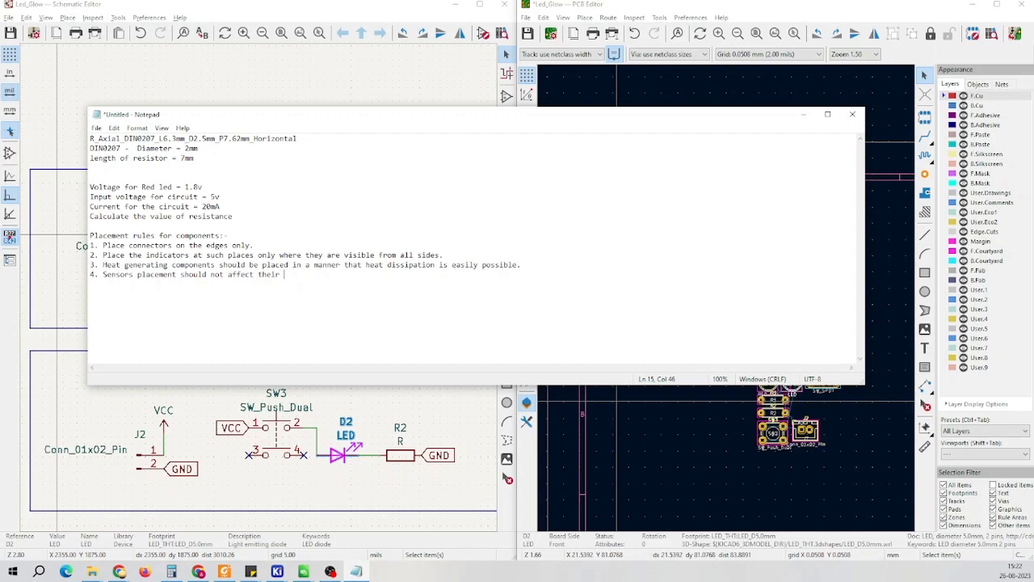
{"action": "type", "text": "functioning."}
Return to the PCB Editor and move switch SW2 to the right of connector J1, rotated to 180°
{"action": "left_click", "coordinate": [796, 117]}
{"action": "scroll", "coordinate": [716, 261], "scroll_direction": "down", "scroll_amount": 3}
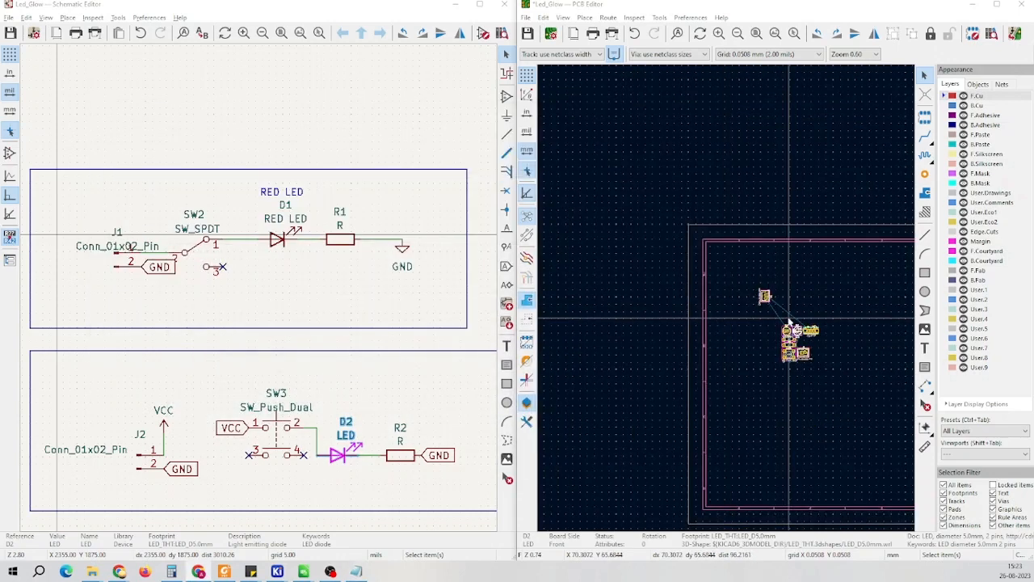
{"action": "scroll", "coordinate": [776, 328], "scroll_direction": "up", "scroll_amount": 5}
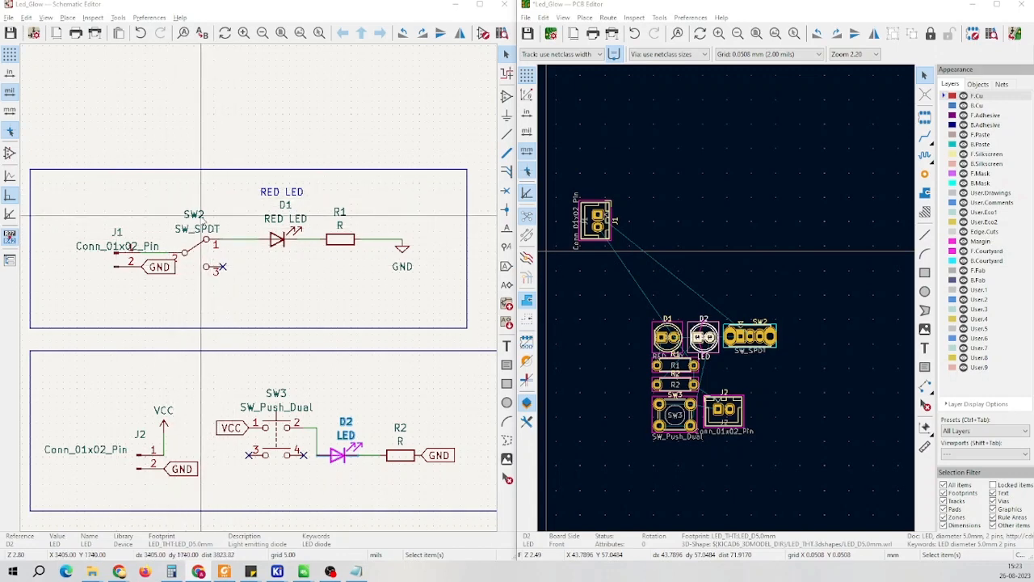
{"action": "left_click", "coordinate": [750, 332]}
{"action": "key", "text": "m"}
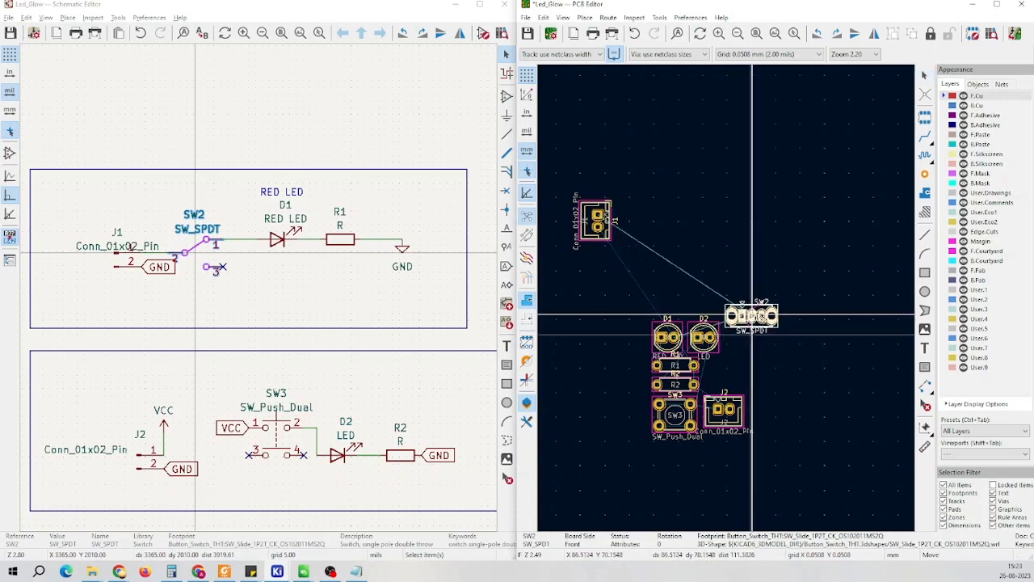
{"action": "scroll", "coordinate": [670, 224], "scroll_direction": "up", "scroll_amount": 3}
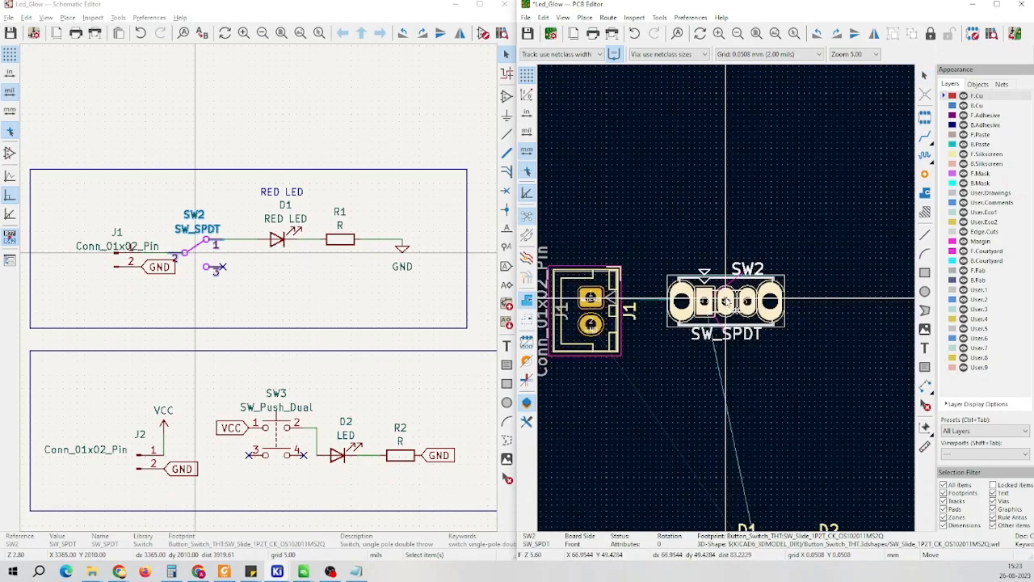
{"action": "scroll", "coordinate": [726, 300], "scroll_direction": "down", "scroll_amount": 1}
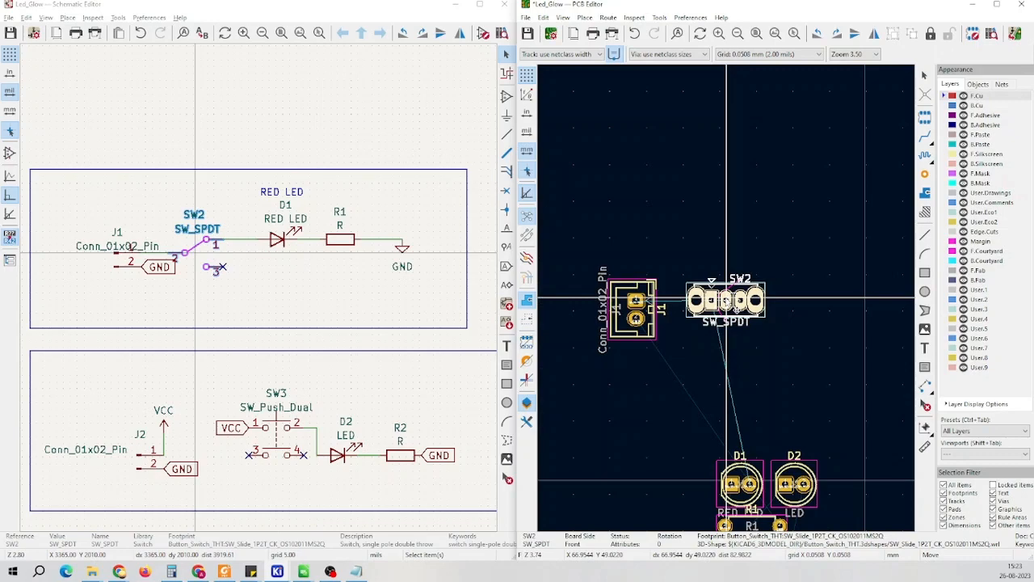
{"action": "scroll", "coordinate": [725, 299], "scroll_direction": "up", "scroll_amount": 2}
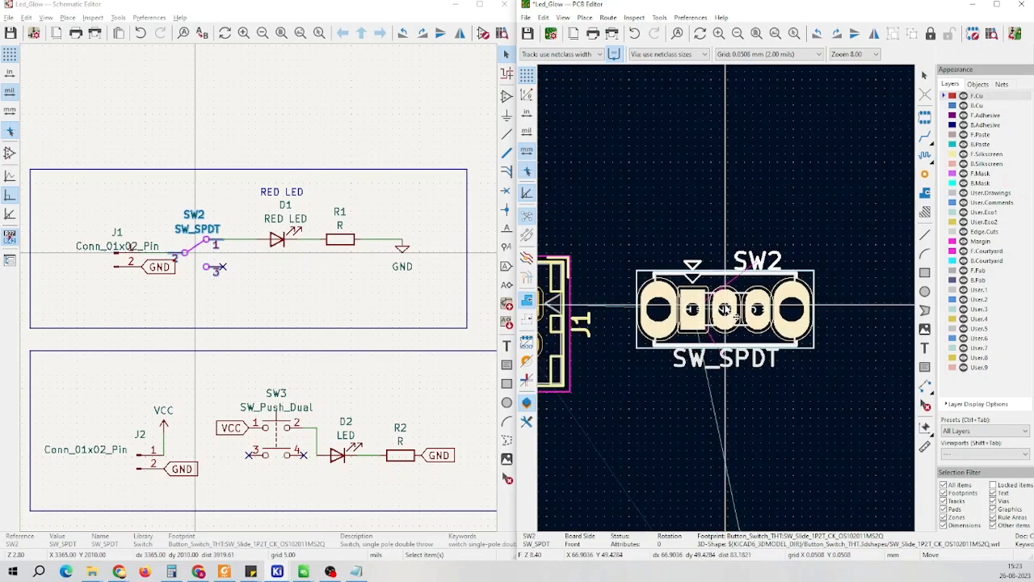
{"action": "scroll", "coordinate": [726, 307], "scroll_direction": "up", "scroll_amount": 2}
{"action": "scroll", "coordinate": [725, 304], "scroll_direction": "down", "scroll_amount": 2}
{"action": "scroll", "coordinate": [726, 304], "scroll_direction": "down", "scroll_amount": 1}
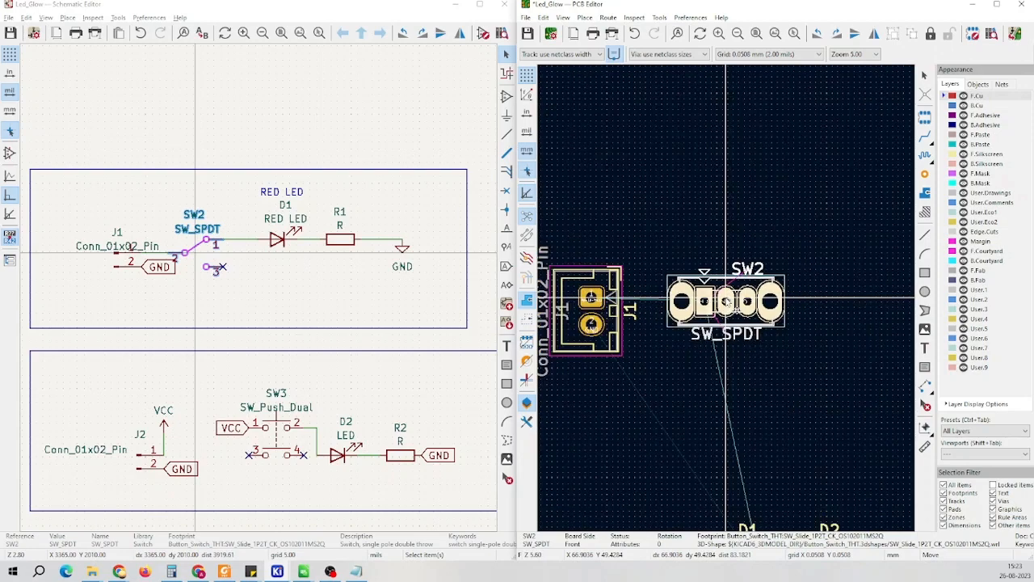
{"action": "key", "text": "r"}
{"action": "key", "text": "r"}
{"action": "scroll", "coordinate": [725, 301], "scroll_direction": "up", "scroll_amount": 2}
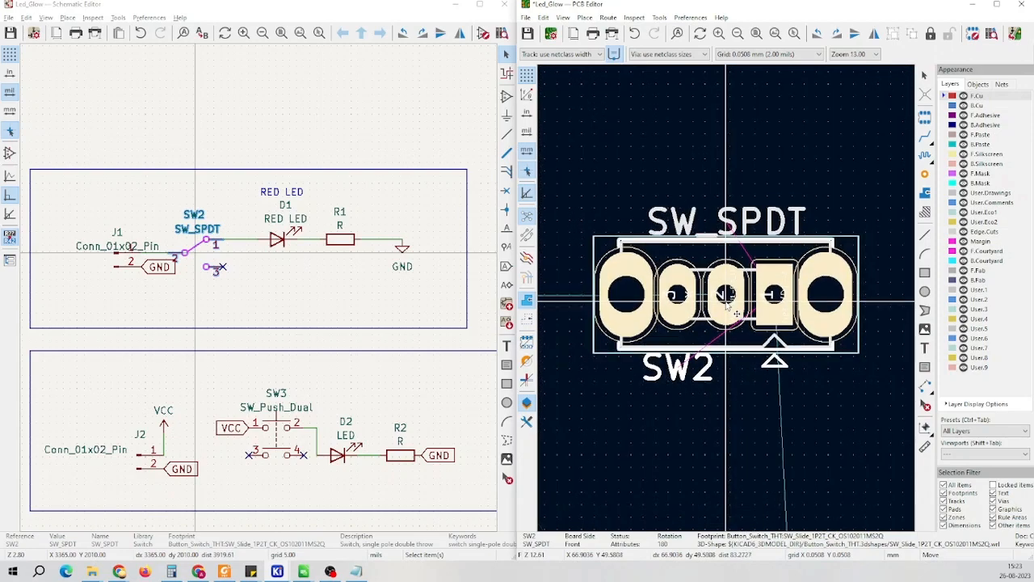
{"action": "scroll", "coordinate": [725, 306], "scroll_direction": "down", "scroll_amount": 3}
{"action": "scroll", "coordinate": [712, 305], "scroll_direction": "down", "scroll_amount": 1}
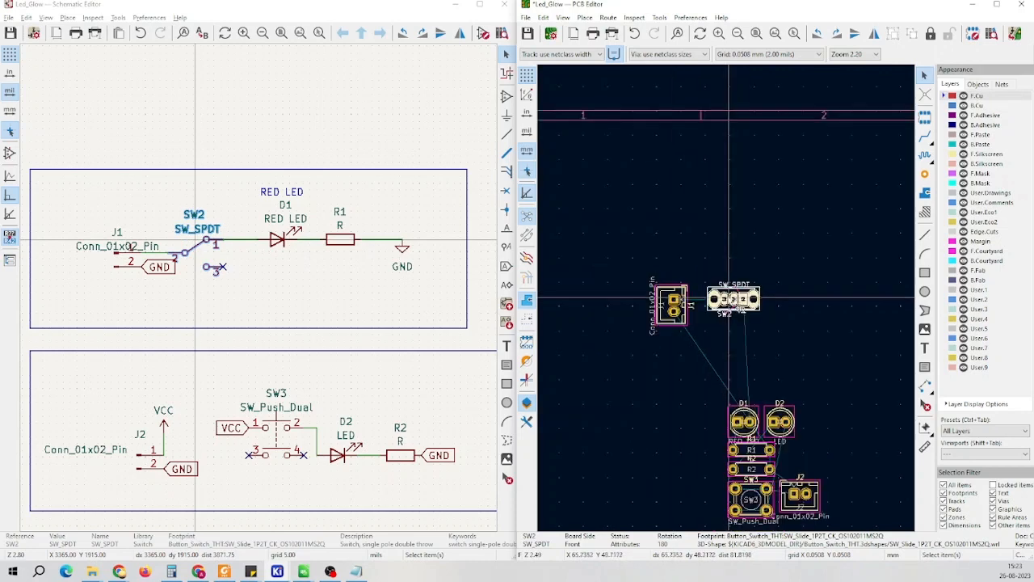
Shift switch SW2 slightly upward so it sits just above the level of J1's pads
{"action": "scroll", "coordinate": [728, 309], "scroll_direction": "up", "scroll_amount": 2}
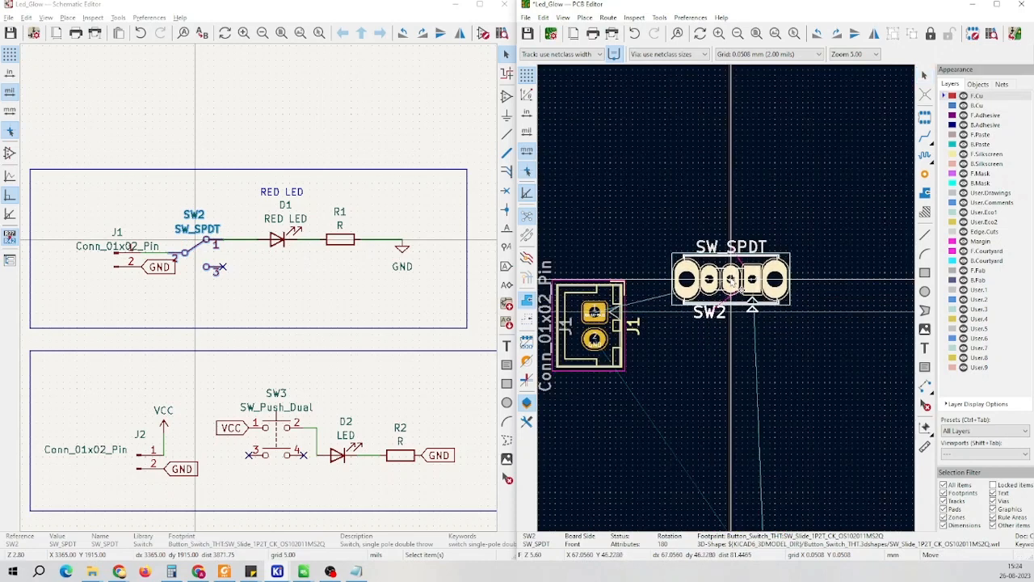
{"action": "left_click", "coordinate": [727, 248]}
{"action": "left_click", "coordinate": [823, 302]}
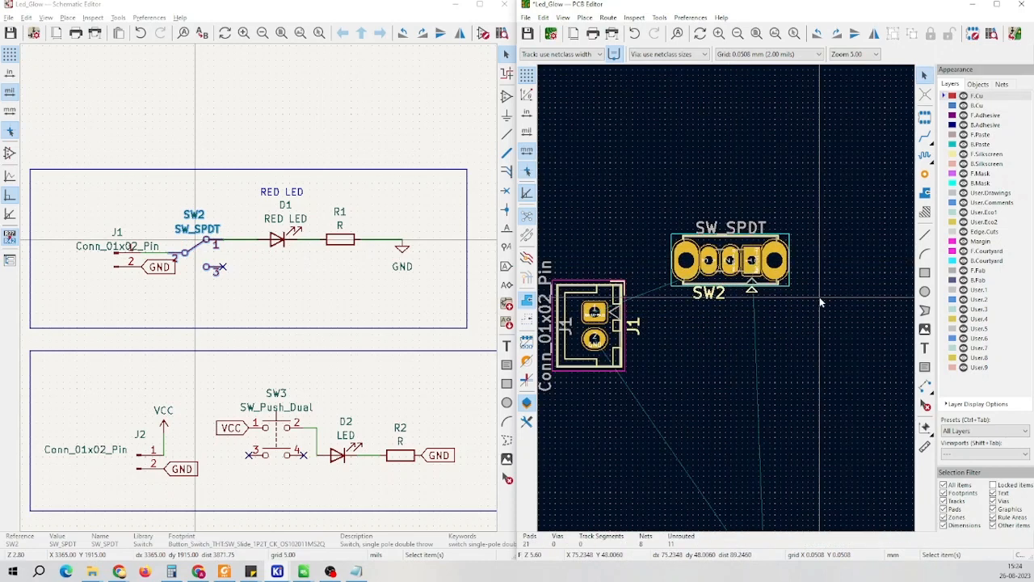
Move the red LED footprint D1 to the right of switch SW2, with its pads level with the switch's pads
{"action": "scroll", "coordinate": [695, 163], "scroll_direction": "down", "scroll_amount": 5}
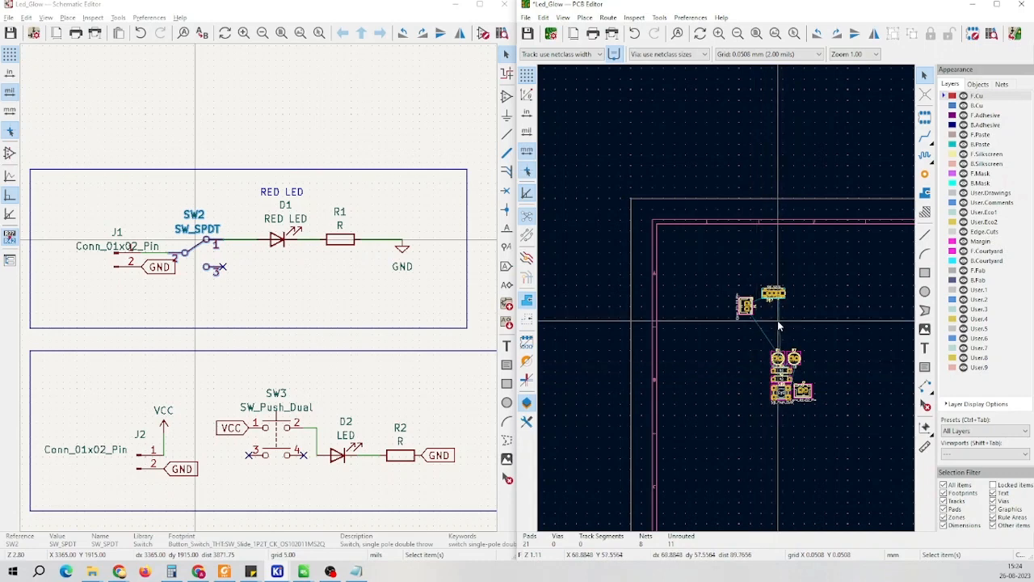
{"action": "scroll", "coordinate": [777, 320], "scroll_direction": "down", "scroll_amount": 2}
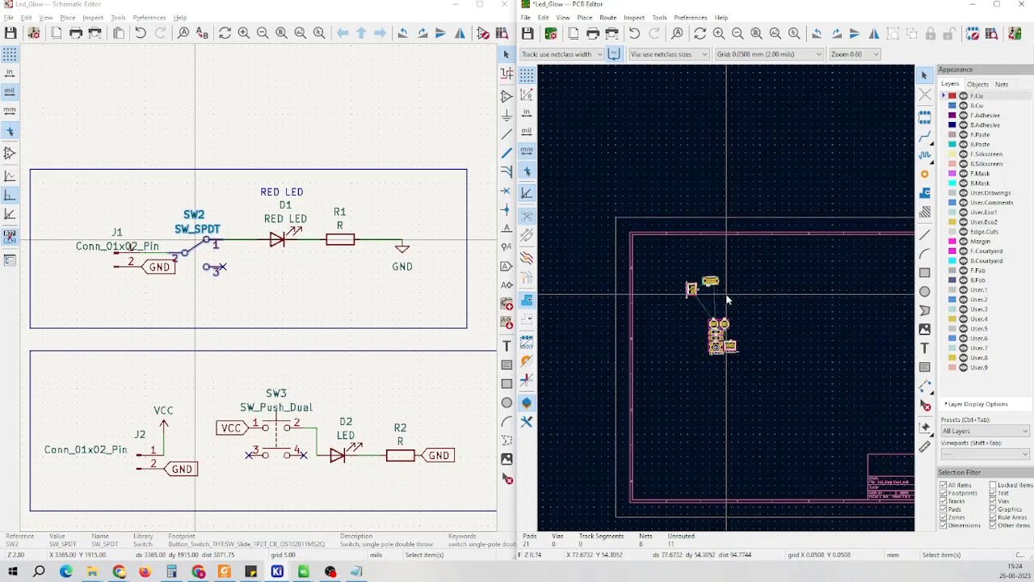
{"action": "scroll", "coordinate": [727, 298], "scroll_direction": "up", "scroll_amount": 6}
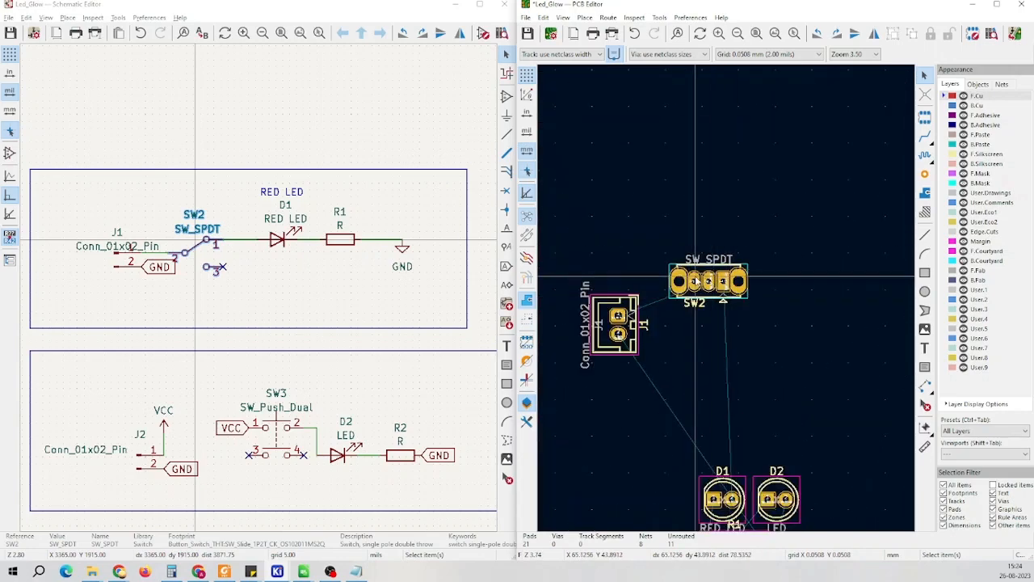
{"action": "scroll", "coordinate": [786, 371], "scroll_direction": "down", "scroll_amount": 3}
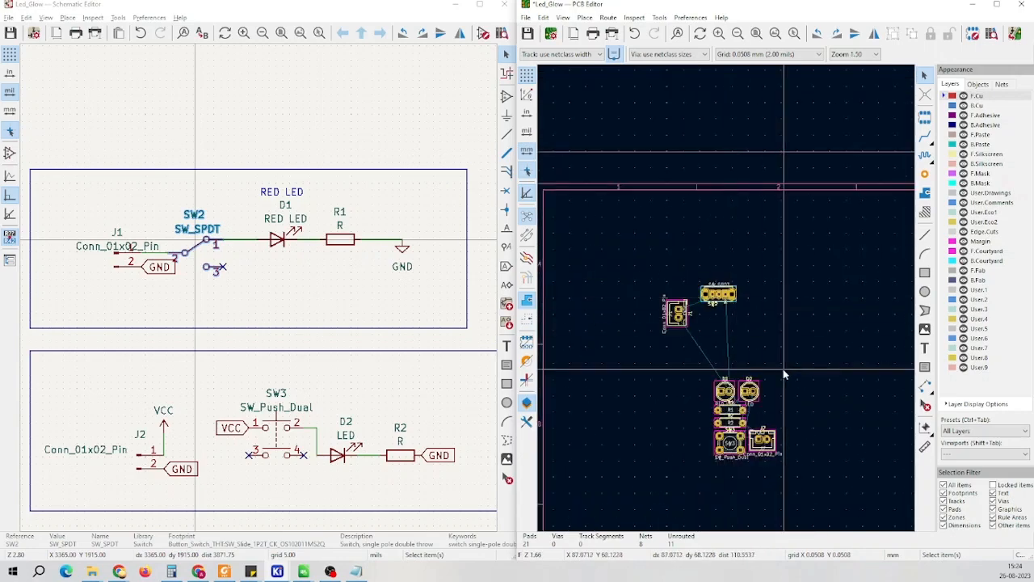
{"action": "scroll", "coordinate": [727, 296], "scroll_direction": "up", "scroll_amount": 4}
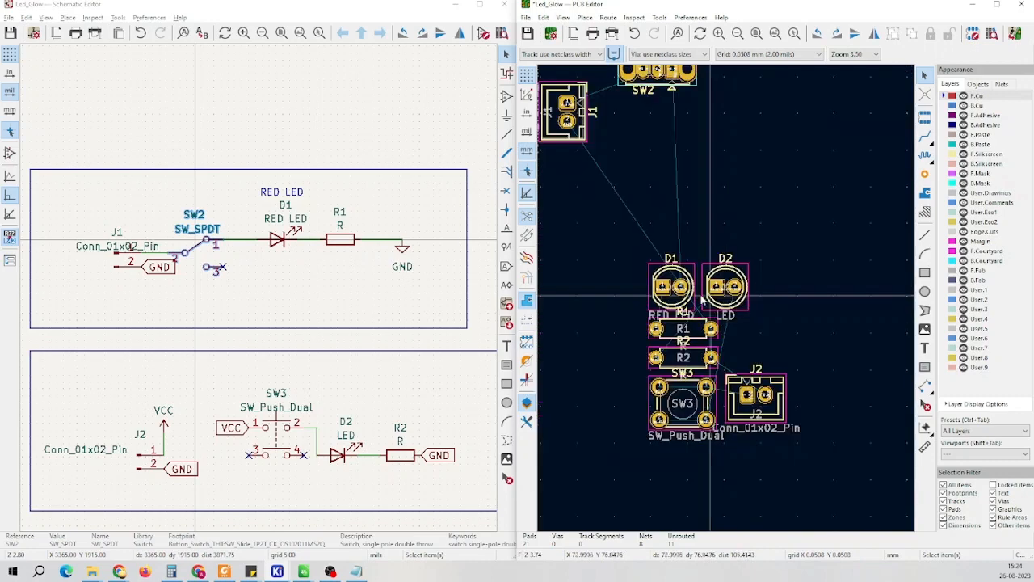
{"action": "left_click", "coordinate": [687, 274]}
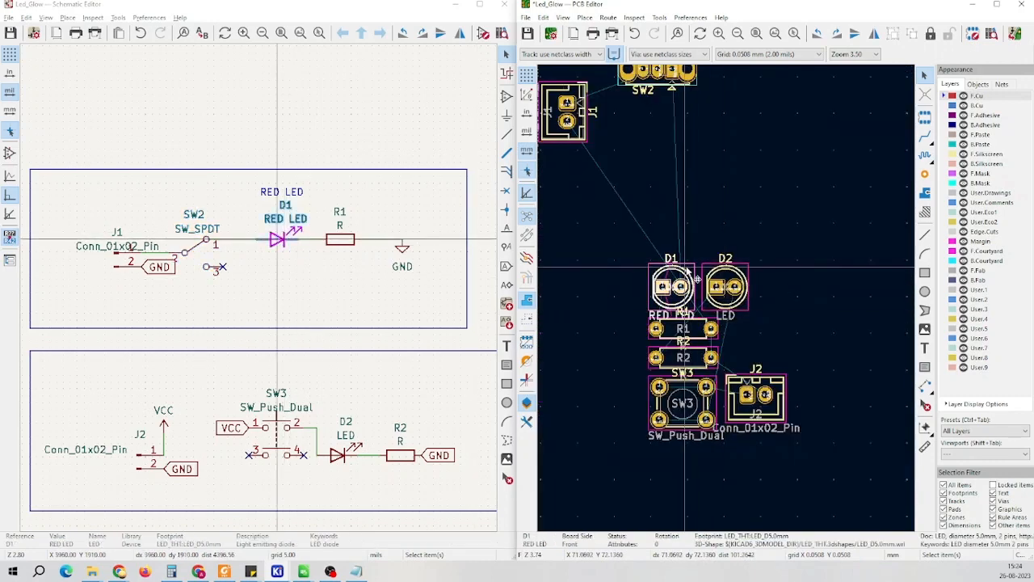
{"action": "key", "text": "m"}
{"action": "scroll", "coordinate": [736, 305], "scroll_direction": "down", "scroll_amount": 4}
{"action": "scroll", "coordinate": [742, 250], "scroll_direction": "up", "scroll_amount": 4}
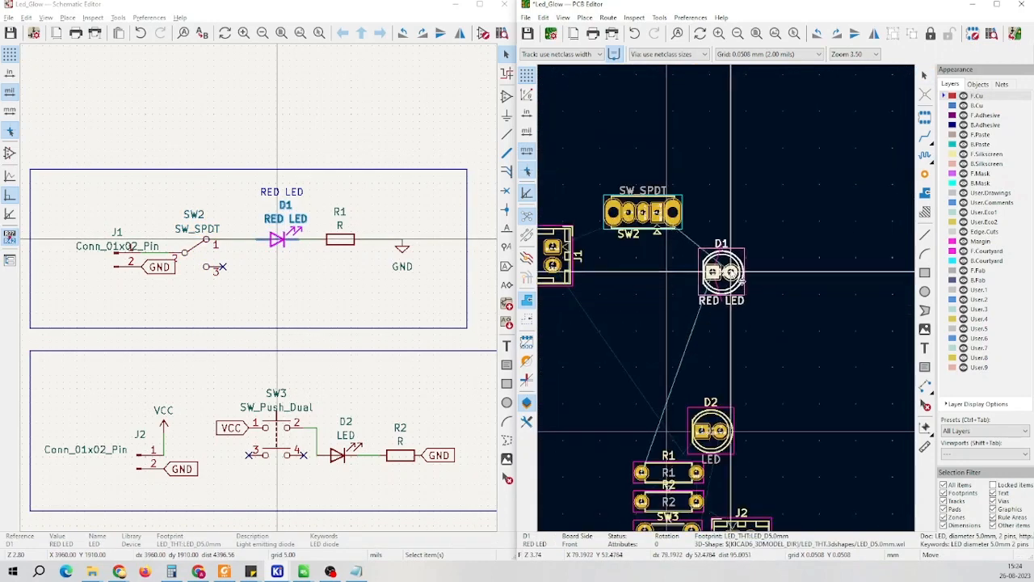
{"action": "scroll", "coordinate": [731, 271], "scroll_direction": "up", "scroll_amount": 3}
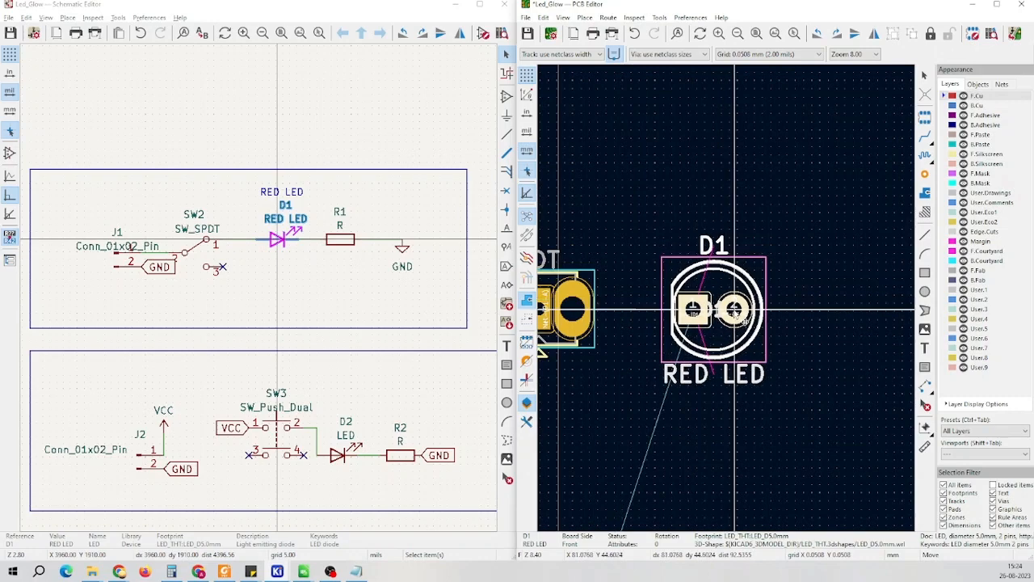
{"action": "left_click", "coordinate": [733, 310]}
Move resistor R1 to the right of LED D1, aligning its pads horizontally with the LED's pads
{"action": "scroll", "coordinate": [730, 307], "scroll_direction": "down", "scroll_amount": 6}
{"action": "scroll", "coordinate": [724, 305], "scroll_direction": "up", "scroll_amount": 3}
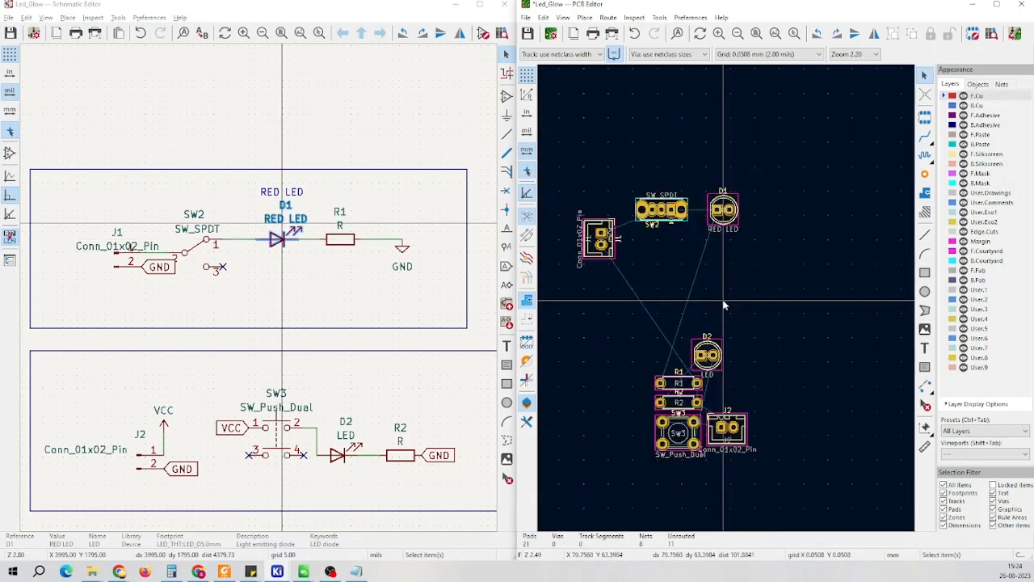
{"action": "scroll", "coordinate": [723, 304], "scroll_direction": "up", "scroll_amount": 2}
{"action": "left_click", "coordinate": [334, 239]}
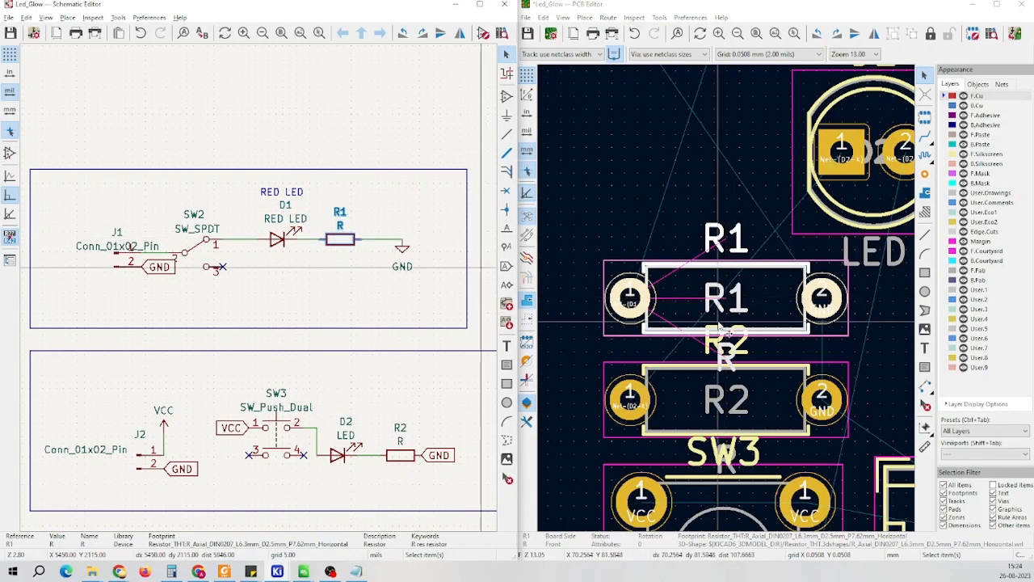
{"action": "left_click", "coordinate": [662, 274]}
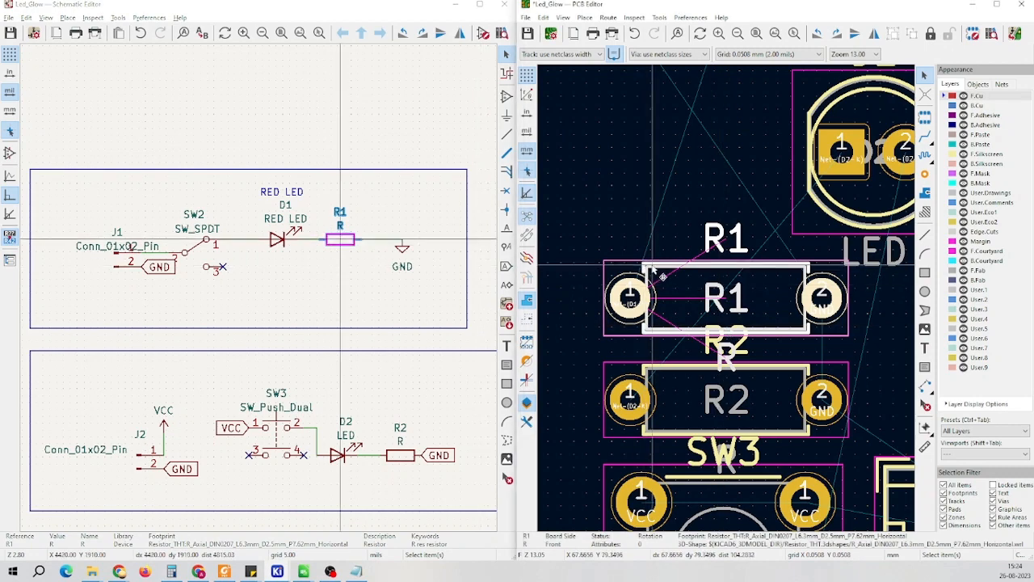
{"action": "scroll", "coordinate": [726, 299], "scroll_direction": "down", "scroll_amount": 5}
{"action": "scroll", "coordinate": [726, 299], "scroll_direction": "down", "scroll_amount": 5}
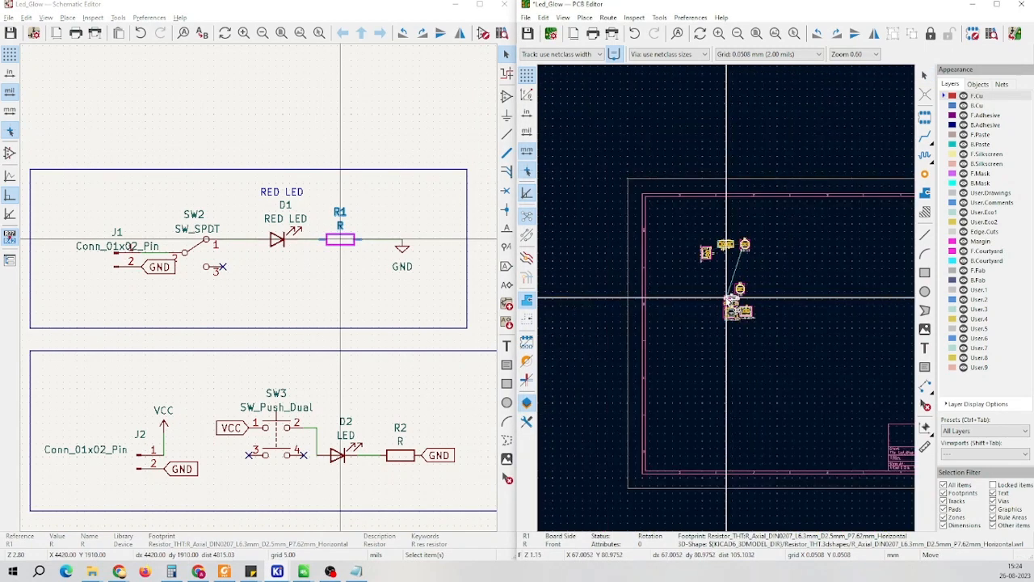
{"action": "scroll", "coordinate": [728, 300], "scroll_direction": "up", "scroll_amount": 3}
{"action": "scroll", "coordinate": [726, 299], "scroll_direction": "up", "scroll_amount": 5}
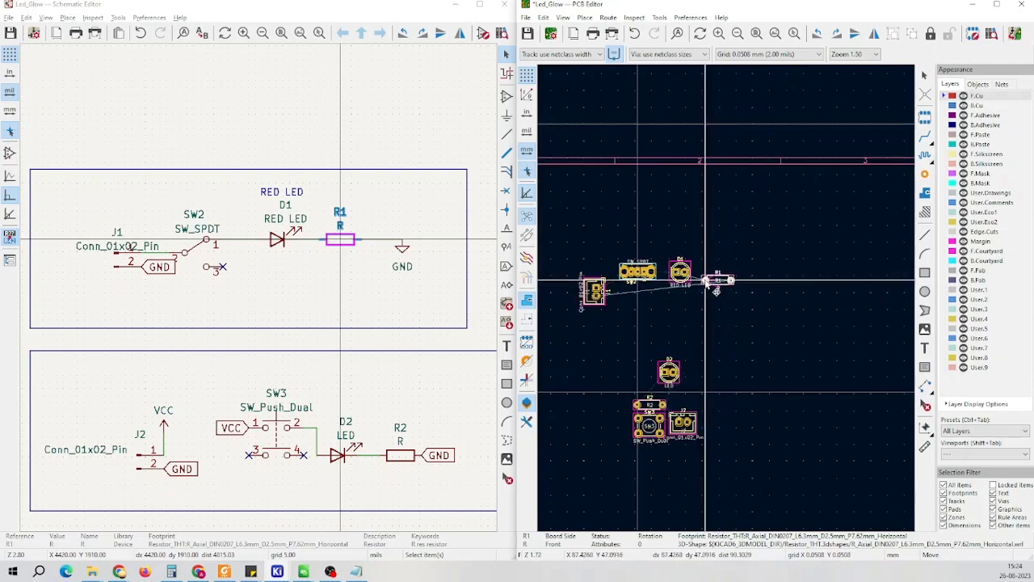
{"action": "scroll", "coordinate": [725, 299], "scroll_direction": "up", "scroll_amount": 4}
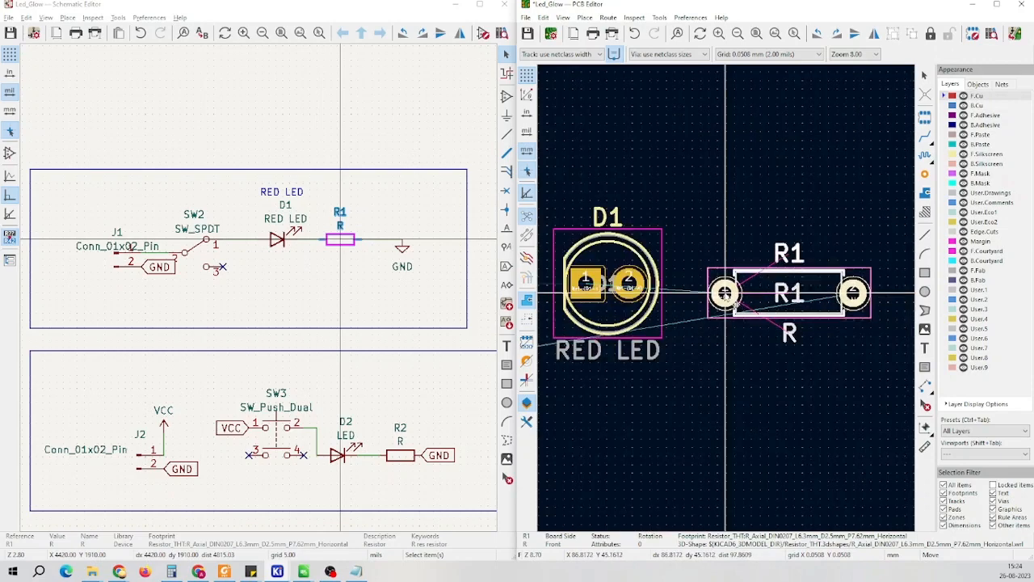
{"action": "left_click_drag", "start_coordinate": [714, 283], "coordinate": [705, 287]}
{"action": "left_click", "coordinate": [705, 287]}
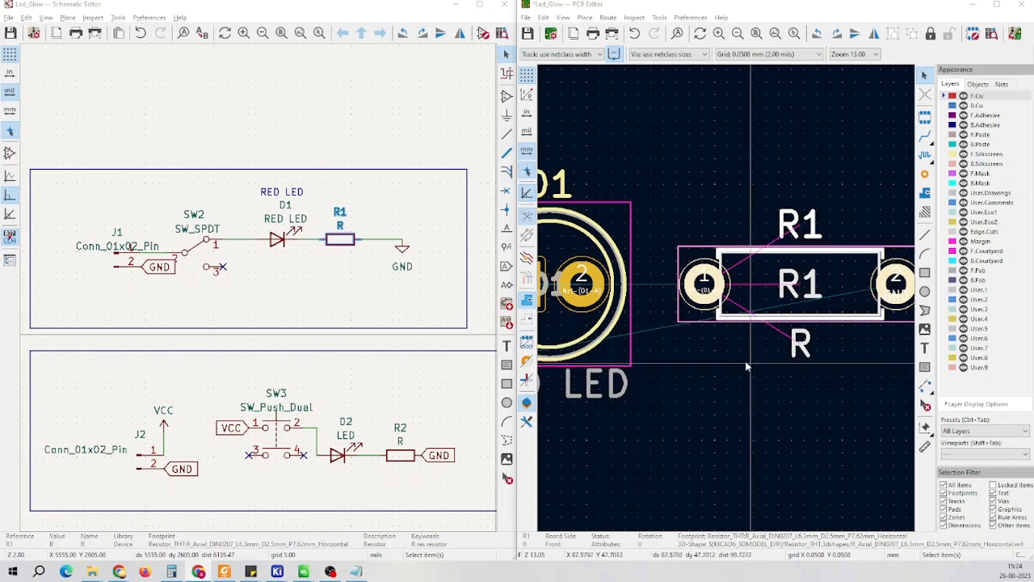
Rotate LED D1 by 180° in place so pad 2 faces SW2 and pad 1 faces R1, checking the pad nets
{"action": "left_click", "coordinate": [278, 239]}
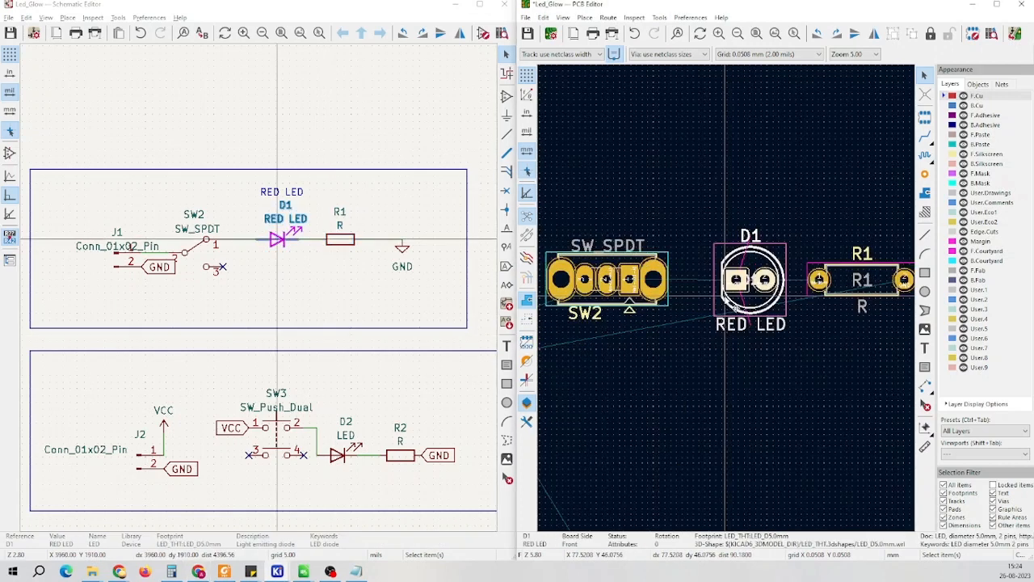
{"action": "scroll", "coordinate": [802, 344], "scroll_direction": "up", "scroll_amount": 3}
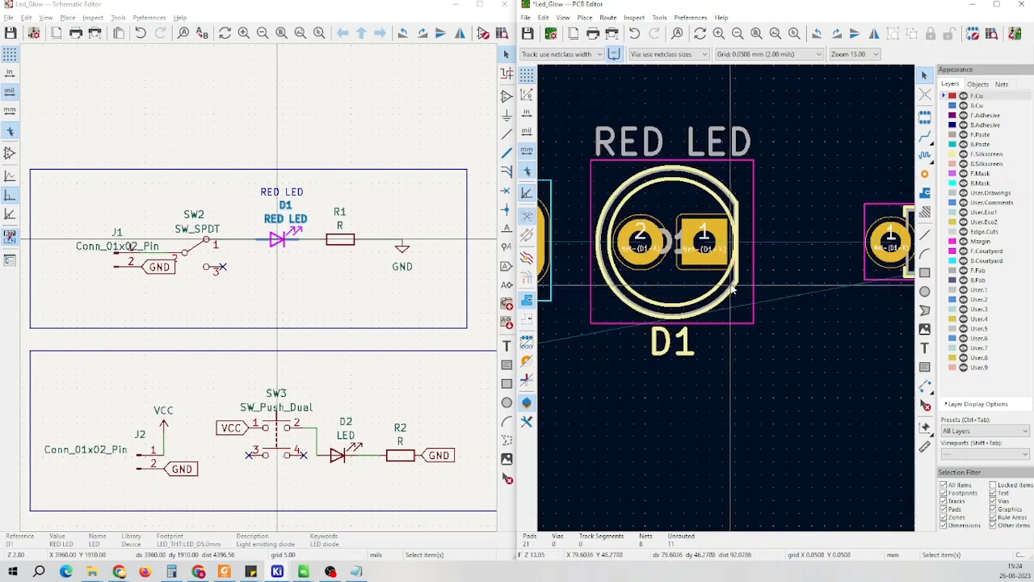
{"action": "scroll", "coordinate": [730, 300], "scroll_direction": "down", "scroll_amount": 2}
{"action": "scroll", "coordinate": [730, 301], "scroll_direction": "down", "scroll_amount": 2}
{"action": "scroll", "coordinate": [659, 299], "scroll_direction": "up", "scroll_amount": 5}
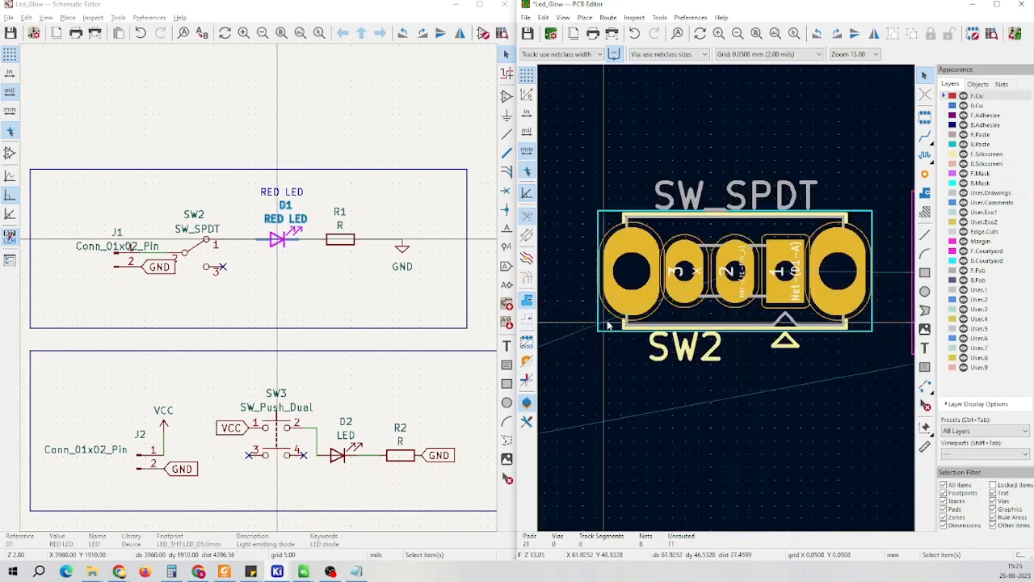
{"action": "scroll", "coordinate": [585, 319], "scroll_direction": "down", "scroll_amount": 9}
{"action": "scroll", "coordinate": [800, 288], "scroll_direction": "up", "scroll_amount": 10}
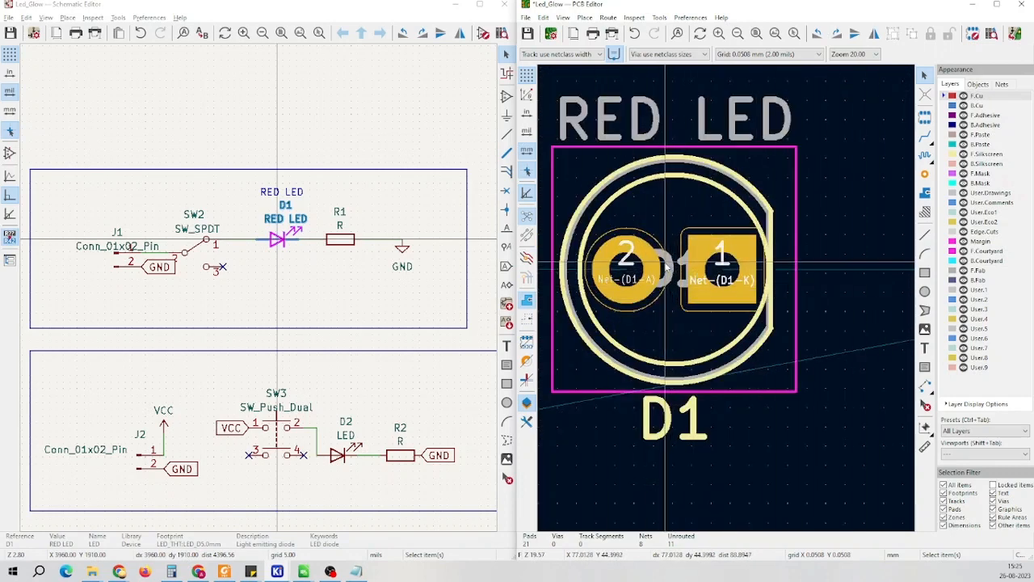
Move switch SW2 slightly up and away from LED D1, so its pads sit above the level of the LED's pads
{"action": "scroll", "coordinate": [664, 266], "scroll_direction": "down", "scroll_amount": 8}
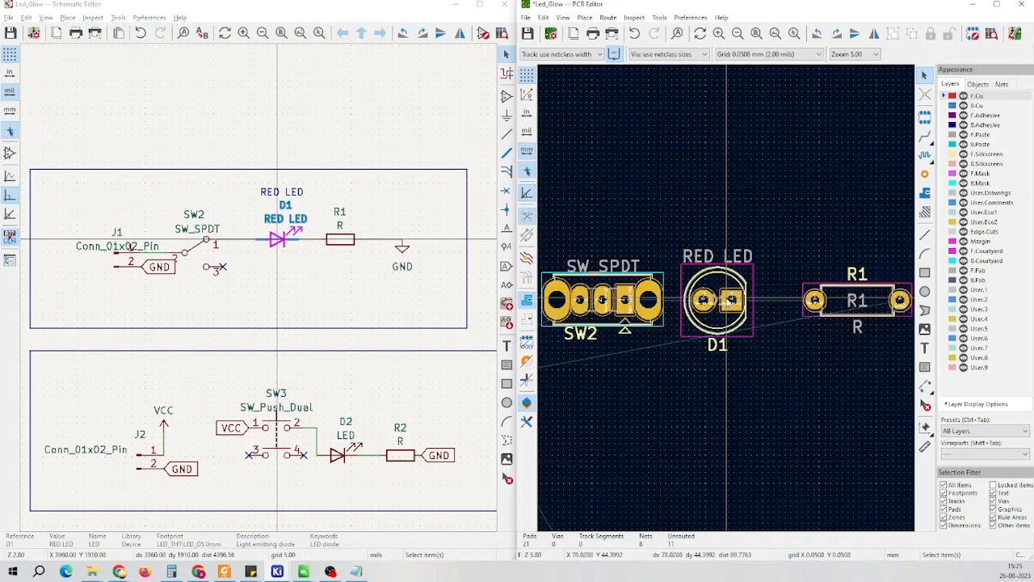
{"action": "scroll", "coordinate": [726, 302], "scroll_direction": "up", "scroll_amount": 4}
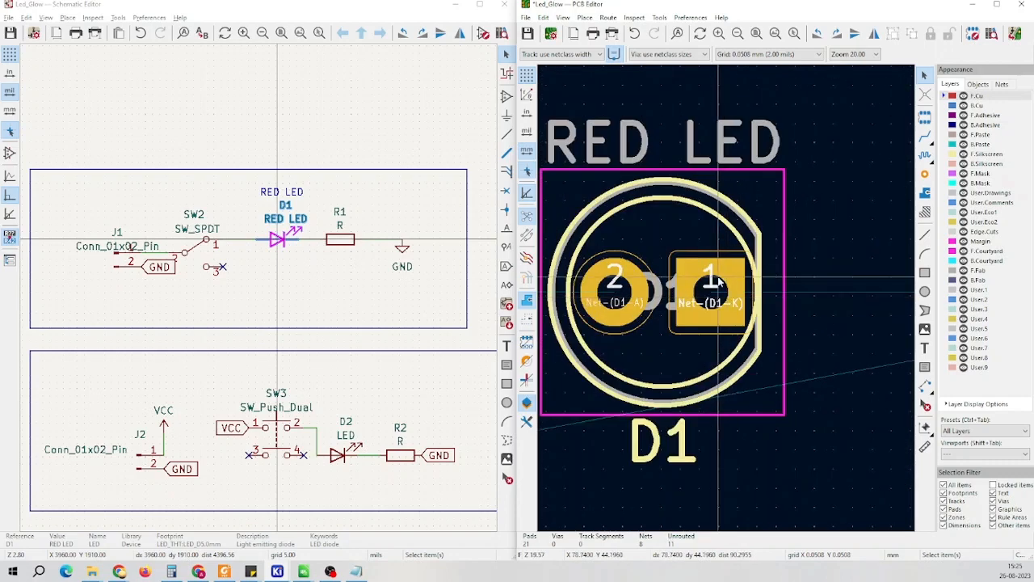
{"action": "scroll", "coordinate": [726, 301], "scroll_direction": "down", "scroll_amount": 4}
{"action": "scroll", "coordinate": [766, 314], "scroll_direction": "up", "scroll_amount": 2}
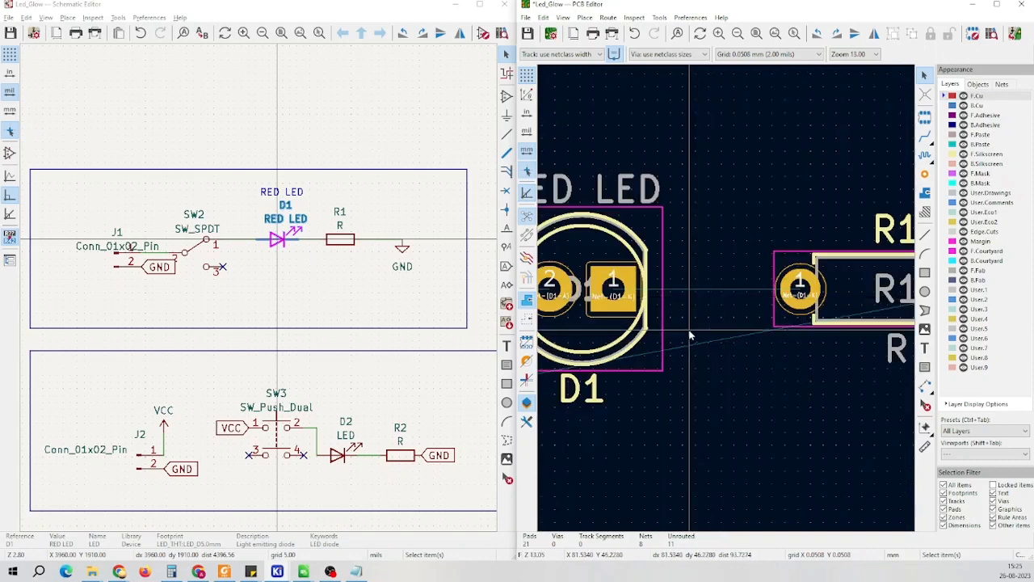
{"action": "scroll", "coordinate": [728, 306], "scroll_direction": "down", "scroll_amount": 3}
{"action": "scroll", "coordinate": [726, 301], "scroll_direction": "up", "scroll_amount": 3}
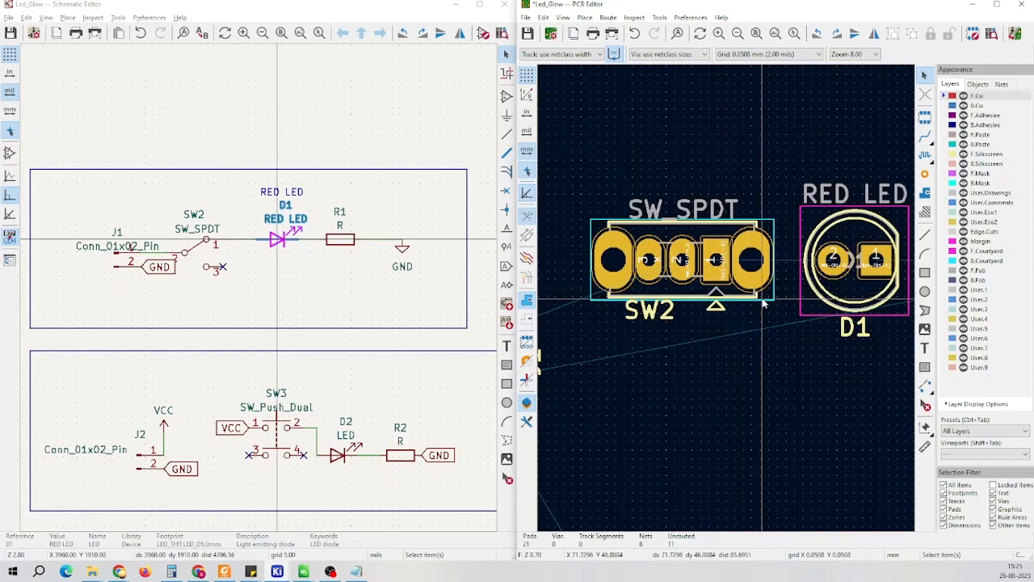
{"action": "left_click", "coordinate": [762, 300]}
{"action": "key", "text": "m"}
{"action": "scroll", "coordinate": [773, 353], "scroll_direction": "down", "scroll_amount": 3}
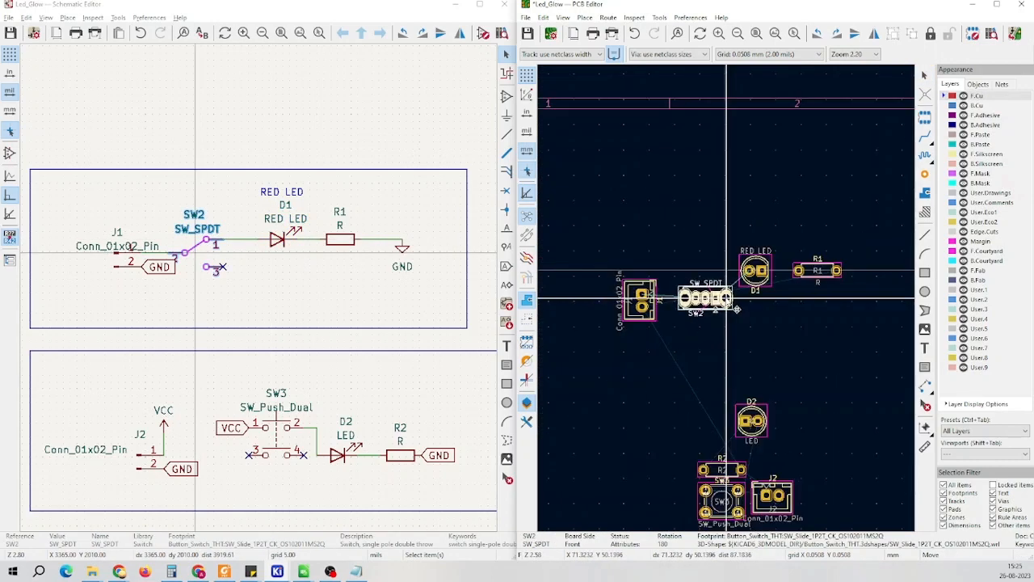
{"action": "scroll", "coordinate": [725, 298], "scroll_direction": "up", "scroll_amount": 3}
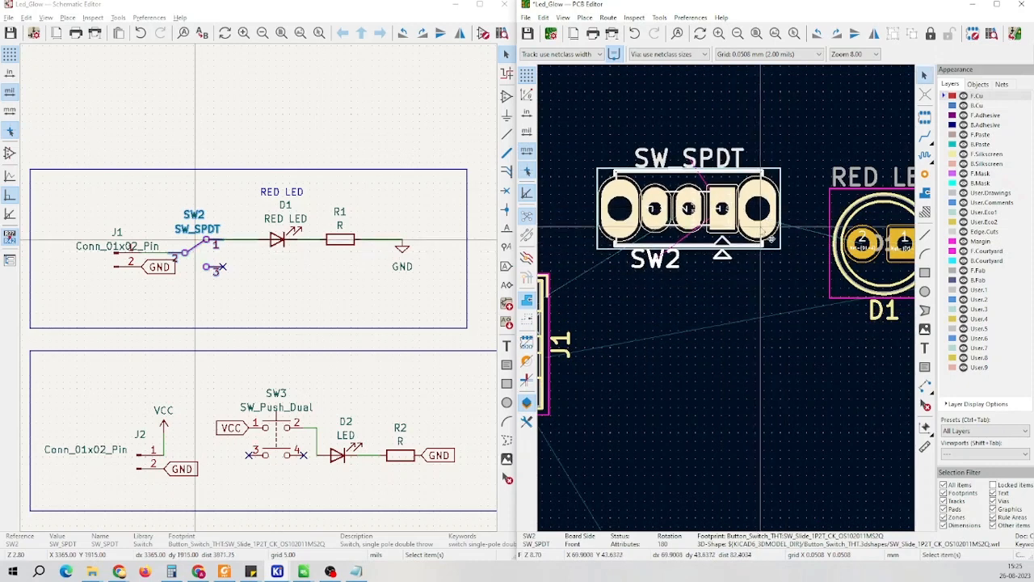
{"action": "left_click", "coordinate": [760, 232]}
Move switch SW2 back down level with LED D1's pads, leaving a small gap between the two footprints
{"action": "scroll", "coordinate": [725, 310], "scroll_direction": "down", "scroll_amount": 5}
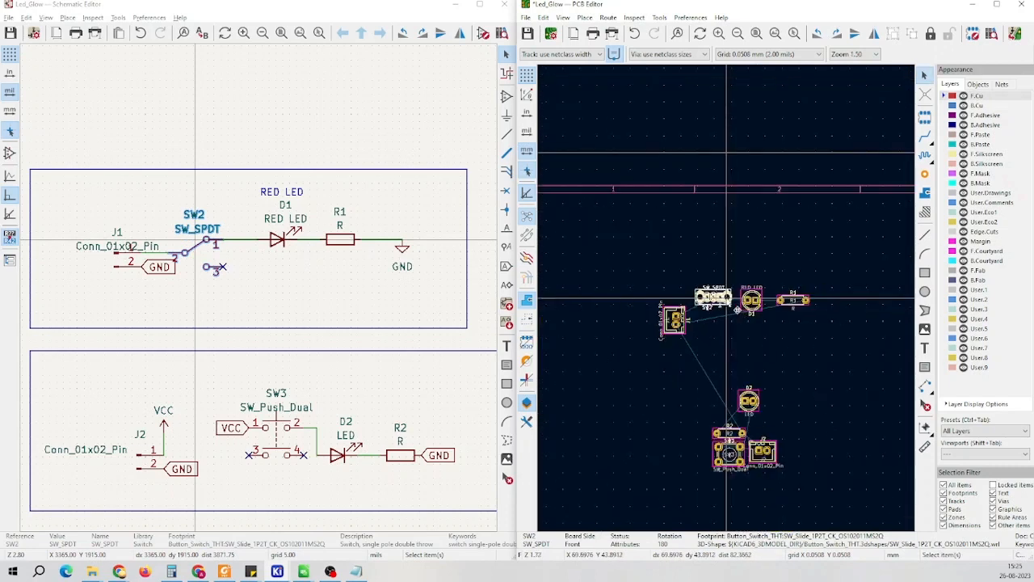
{"action": "scroll", "coordinate": [734, 302], "scroll_direction": "up", "scroll_amount": 3}
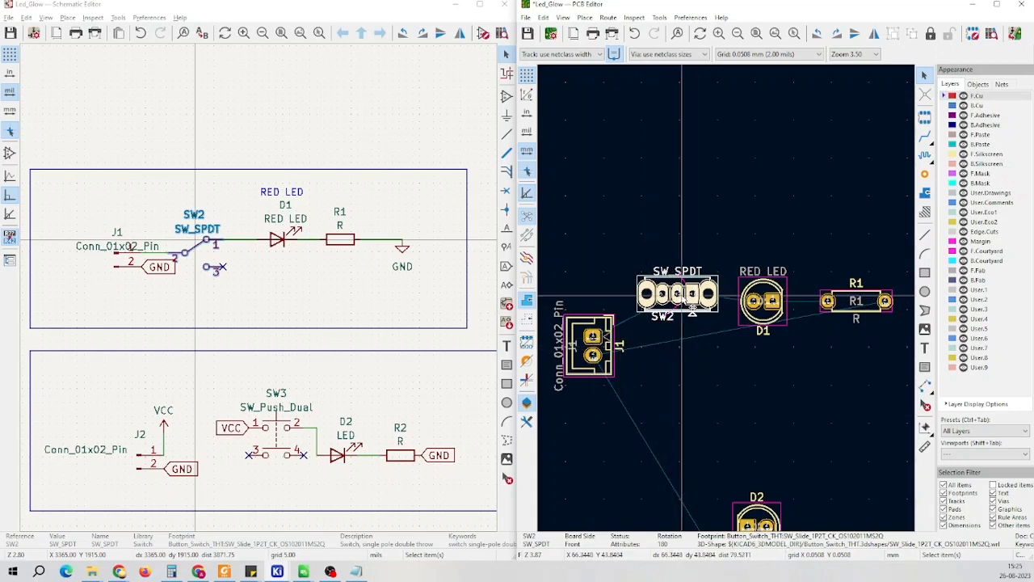
{"action": "scroll", "coordinate": [695, 300], "scroll_direction": "up", "scroll_amount": 2}
{"action": "scroll", "coordinate": [703, 326], "scroll_direction": "down", "scroll_amount": 1}
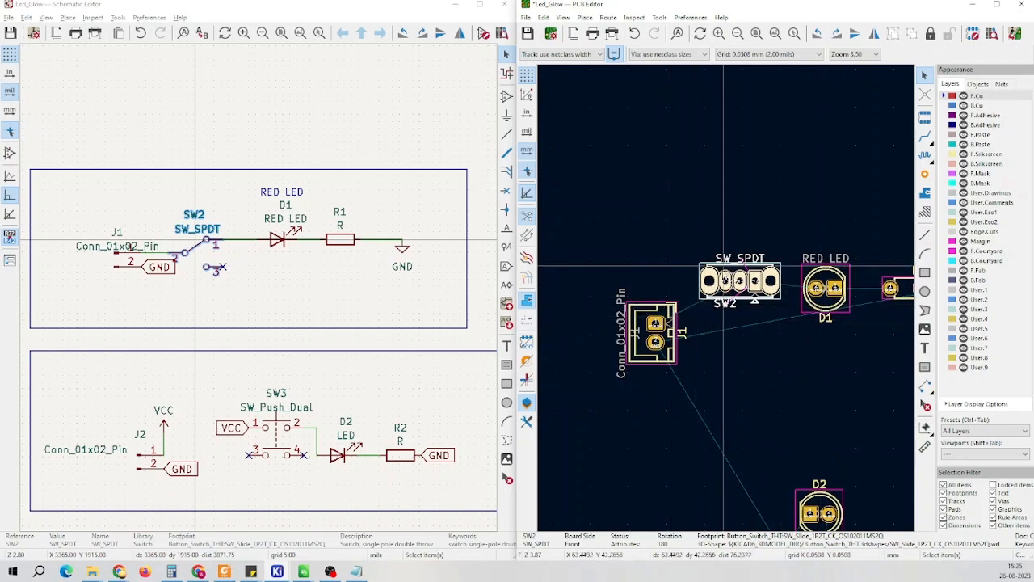
{"action": "scroll", "coordinate": [727, 303], "scroll_direction": "up", "scroll_amount": 1}
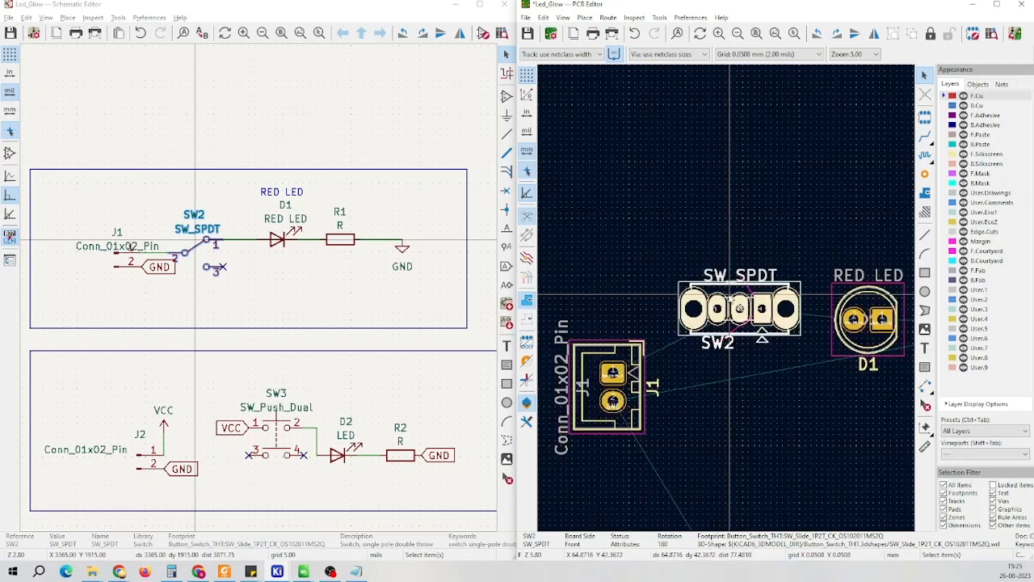
{"action": "scroll", "coordinate": [727, 306], "scroll_direction": "down", "scroll_amount": 3}
{"action": "scroll", "coordinate": [718, 301], "scroll_direction": "up", "scroll_amount": 3}
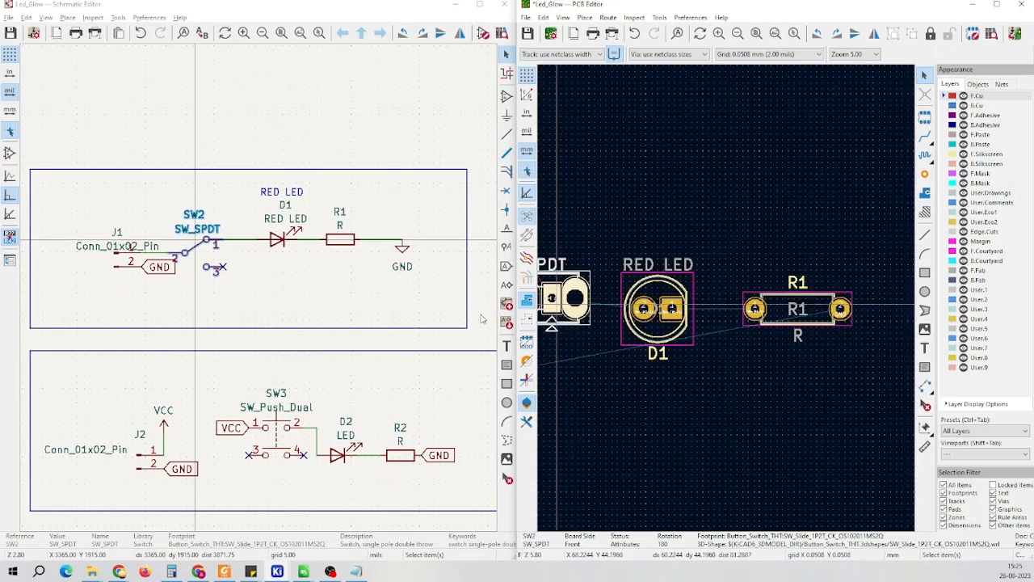
{"action": "scroll", "coordinate": [630, 324], "scroll_direction": "down", "scroll_amount": 3}
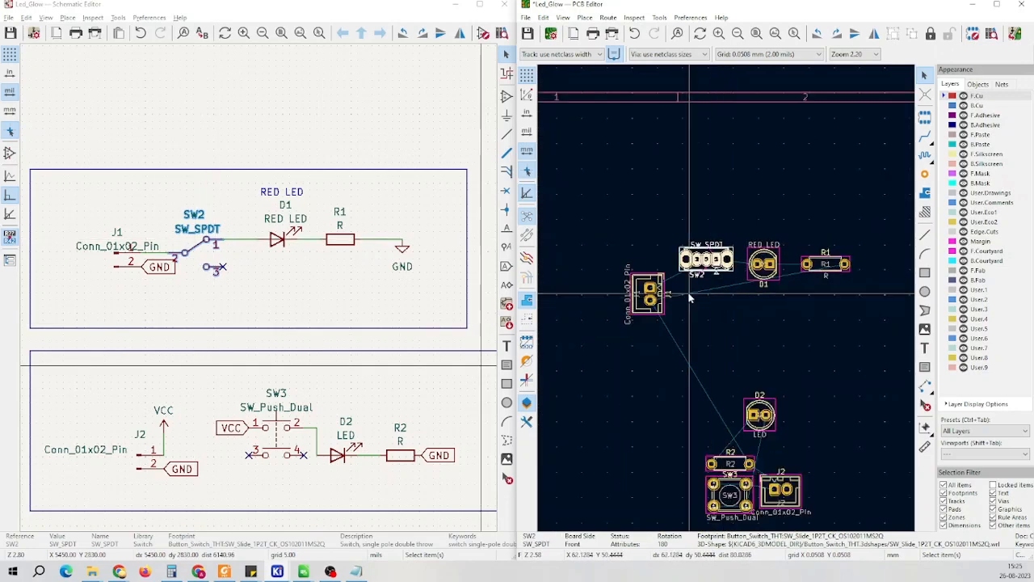
{"action": "scroll", "coordinate": [764, 306], "scroll_direction": "up", "scroll_amount": 3}
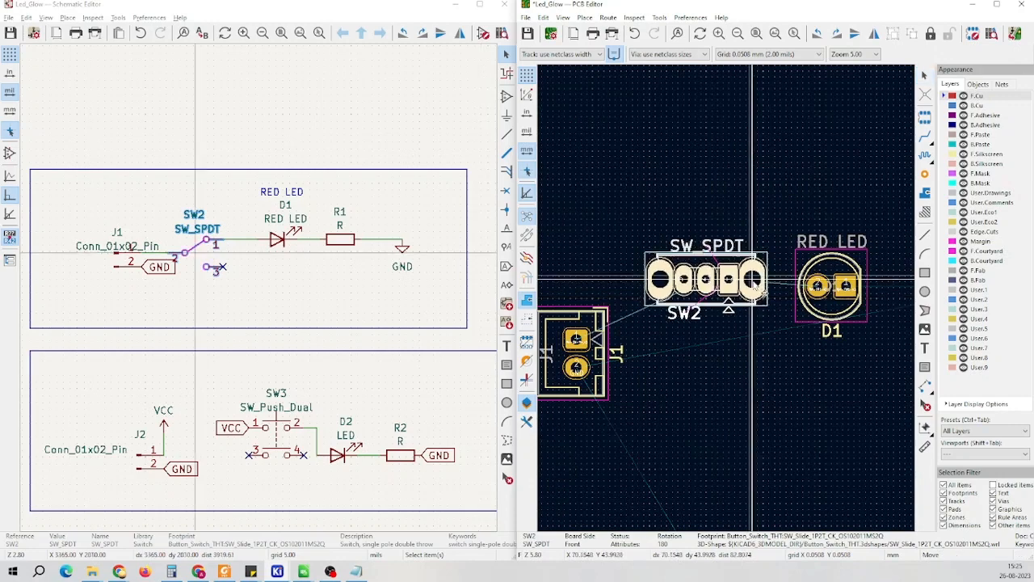
{"action": "scroll", "coordinate": [760, 301], "scroll_direction": "up", "scroll_amount": 3}
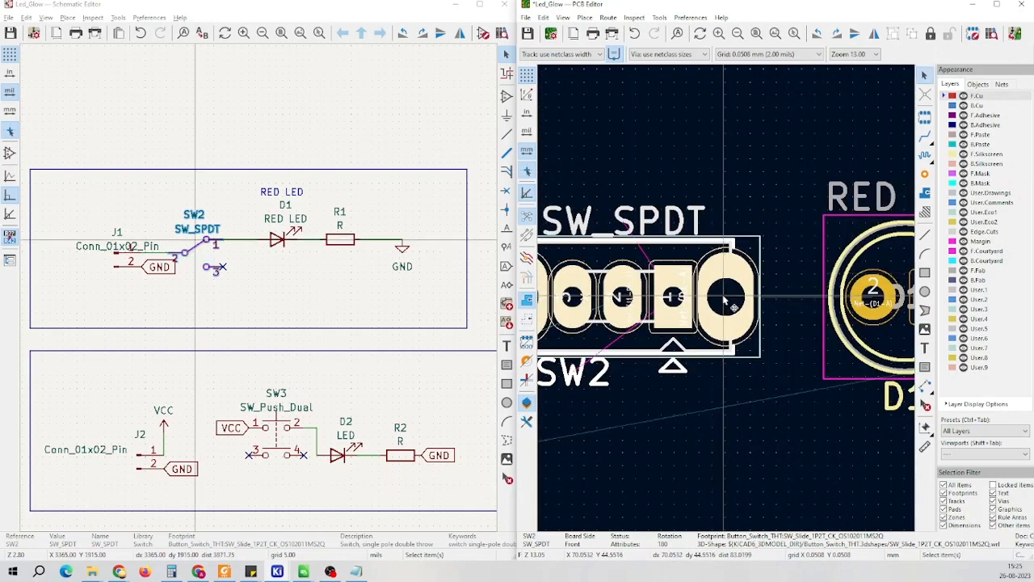
{"action": "scroll", "coordinate": [727, 301], "scroll_direction": "down", "scroll_amount": 6}
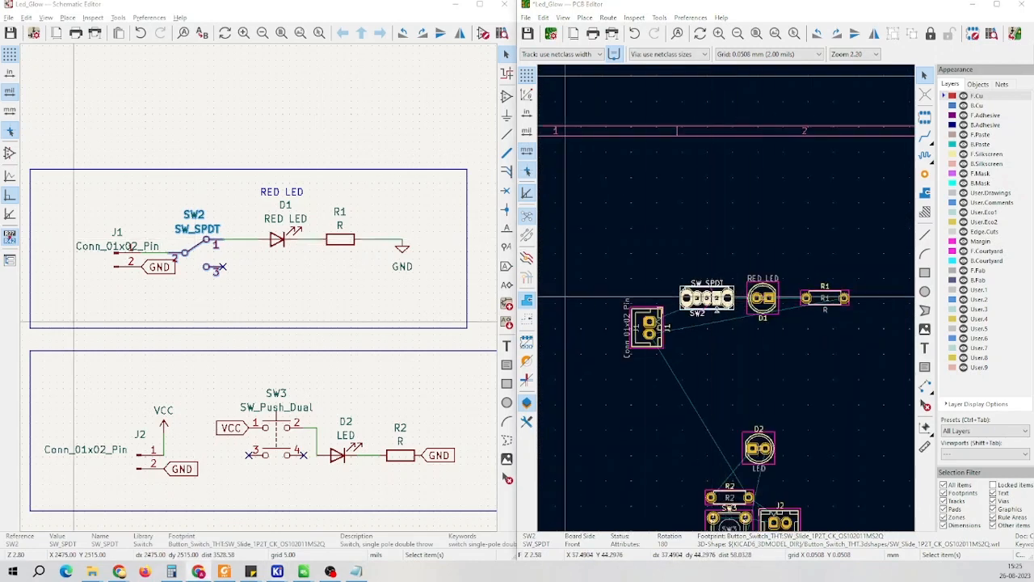
Move connector J2 directly below J1, rotated to match J1's orientation, with the pads of both connectors in one vertical line
{"action": "scroll", "coordinate": [667, 348], "scroll_direction": "down", "scroll_amount": 2}
{"action": "scroll", "coordinate": [727, 302], "scroll_direction": "up", "scroll_amount": 2}
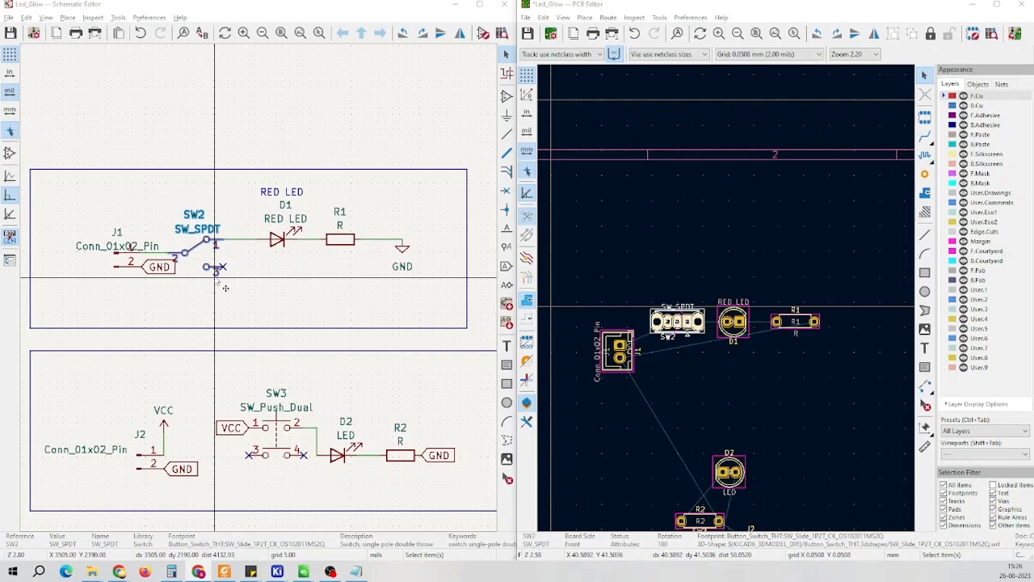
{"action": "scroll", "coordinate": [225, 288], "scroll_direction": "down", "scroll_amount": 2}
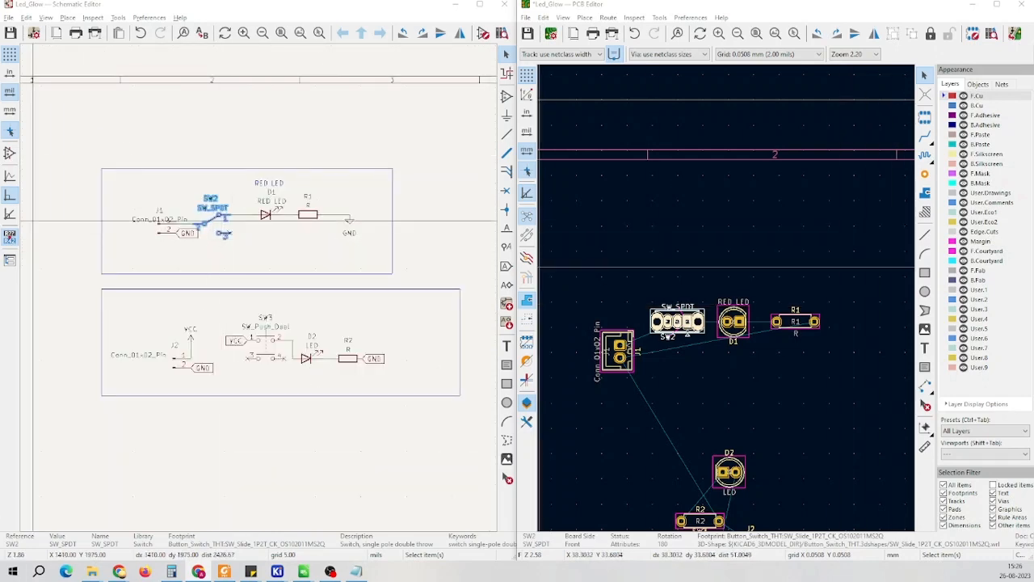
{"action": "scroll", "coordinate": [682, 250], "scroll_direction": "down", "scroll_amount": 4}
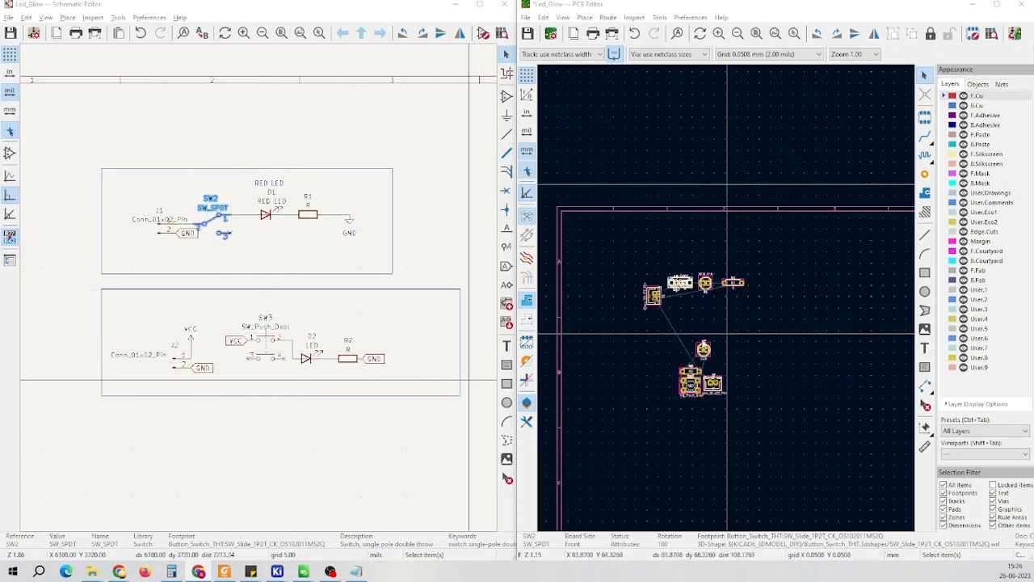
{"action": "scroll", "coordinate": [711, 328], "scroll_direction": "up", "scroll_amount": 6}
{"action": "left_click", "coordinate": [725, 352]}
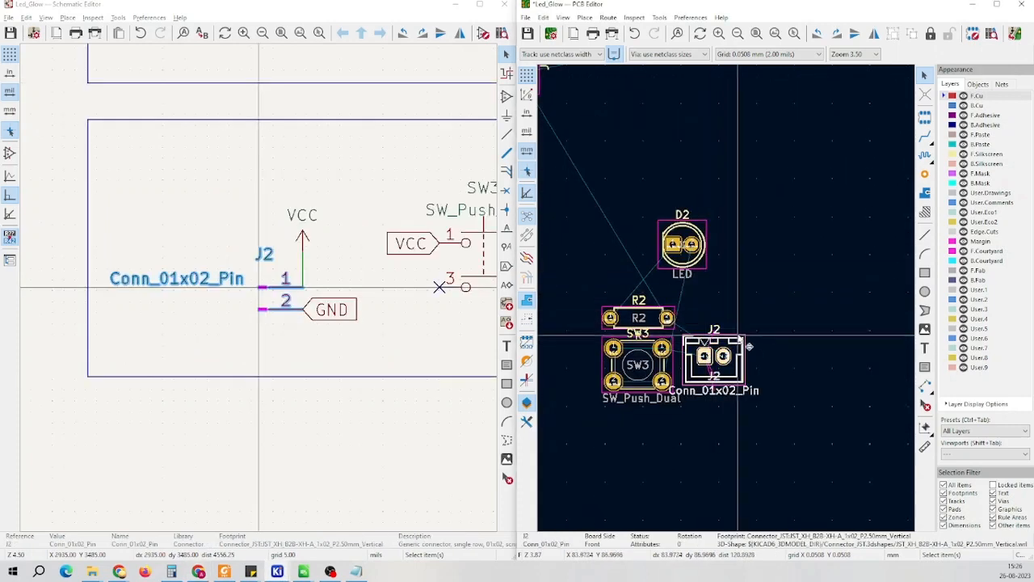
{"action": "key", "text": "m"}
{"action": "scroll", "coordinate": [727, 282], "scroll_direction": "down", "scroll_amount": 5}
{"action": "scroll", "coordinate": [666, 263], "scroll_direction": "up", "scroll_amount": 12}
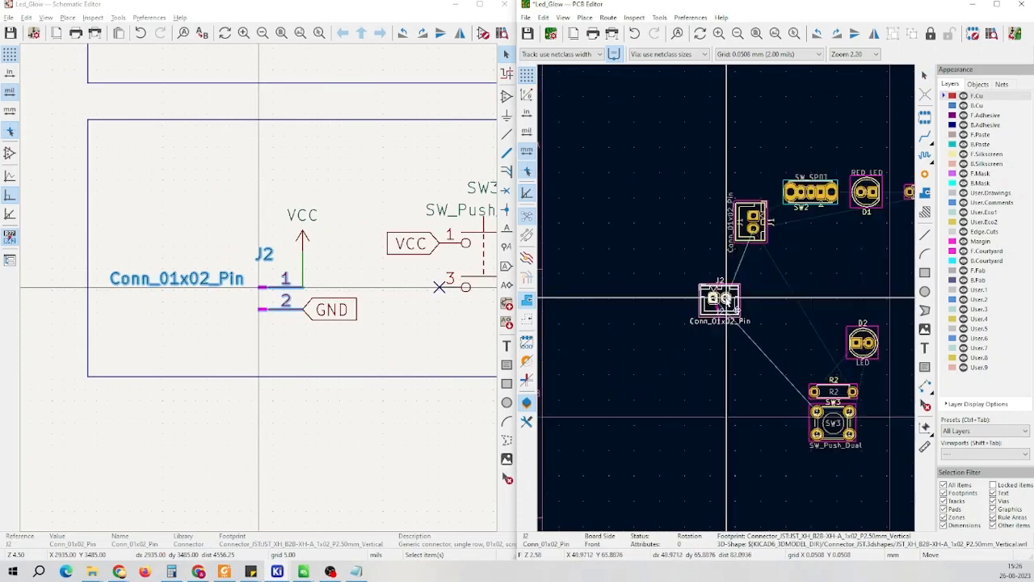
{"action": "scroll", "coordinate": [727, 300], "scroll_direction": "down", "scroll_amount": 3}
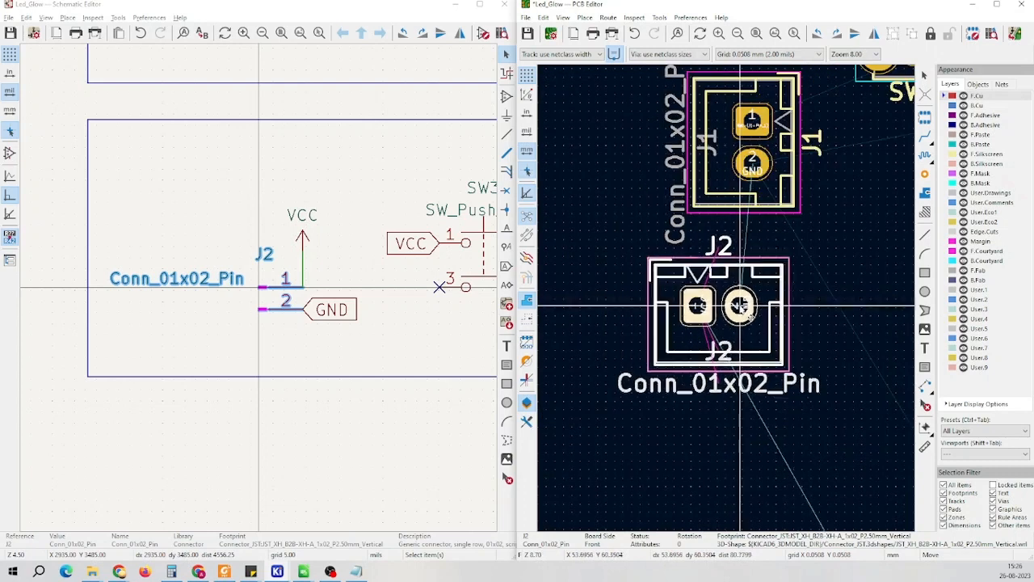
{"action": "key", "text": "r"}
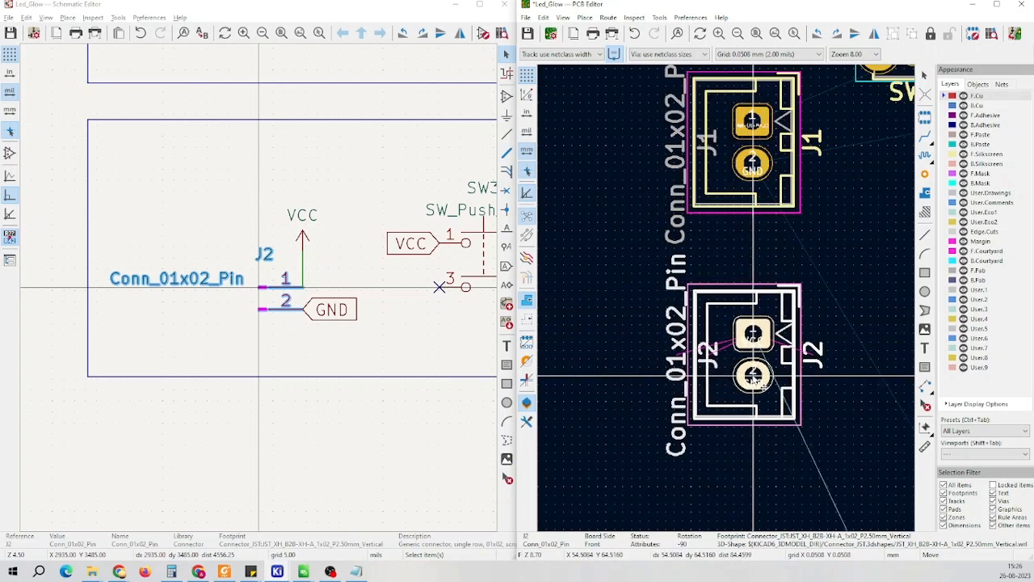
{"action": "left_click", "coordinate": [753, 377]}
{"action": "scroll", "coordinate": [754, 376], "scroll_direction": "down", "scroll_amount": 4}
{"action": "left_click", "coordinate": [773, 334]}
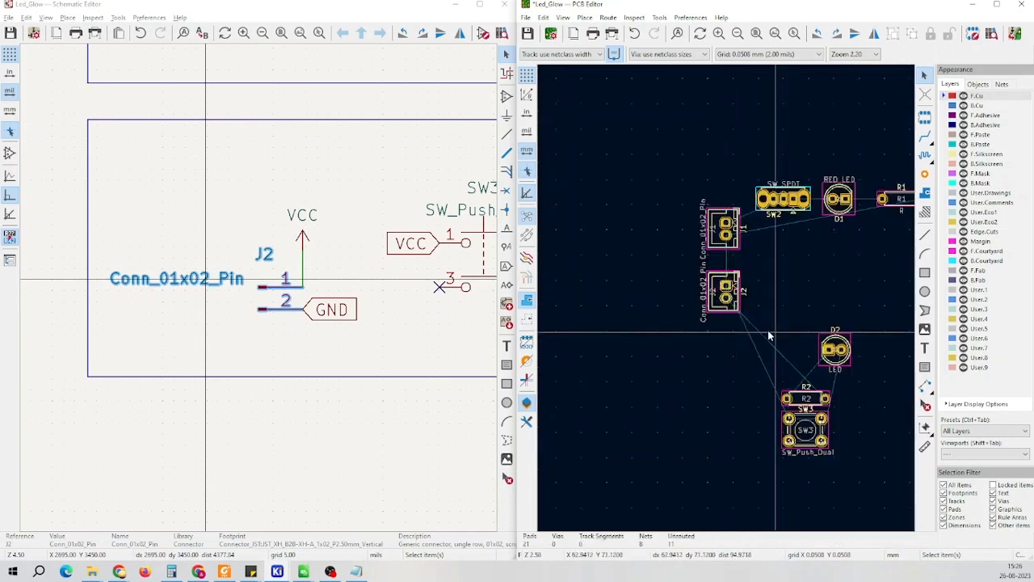
Move push button SW3 to the right of connector J2, trying a 180° rotation and restoring its original orientation before placing it
{"action": "scroll", "coordinate": [435, 316], "scroll_direction": "down", "scroll_amount": 3}
{"action": "scroll", "coordinate": [260, 293], "scroll_direction": "up", "scroll_amount": 2}
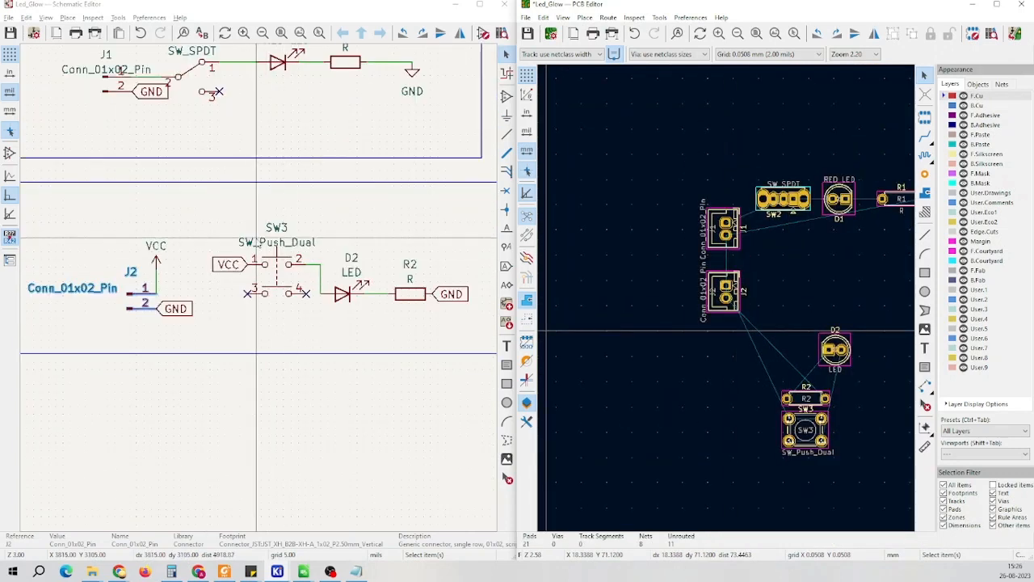
{"action": "scroll", "coordinate": [260, 293], "scroll_direction": "down", "scroll_amount": 2}
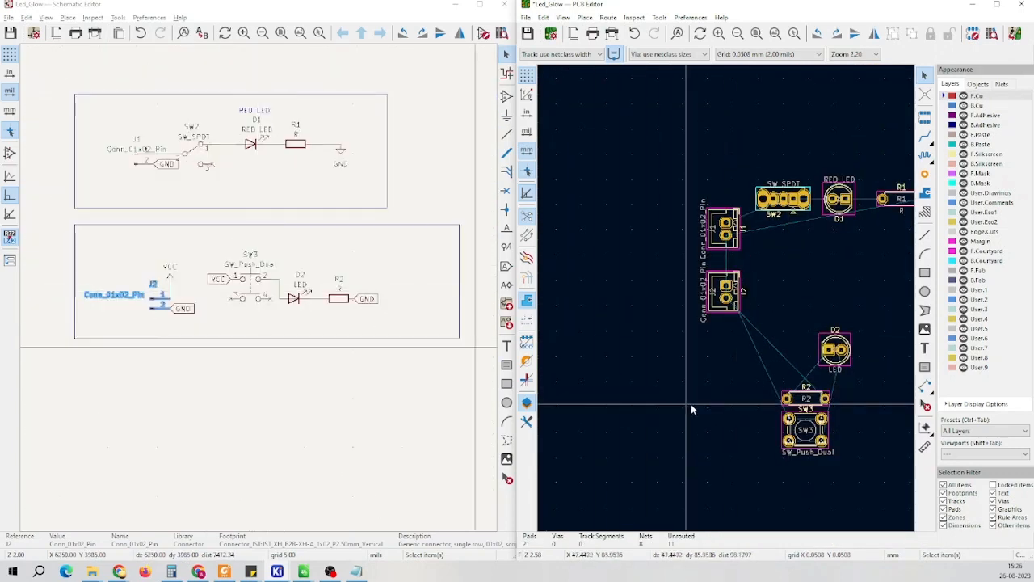
{"action": "left_click", "coordinate": [825, 434]}
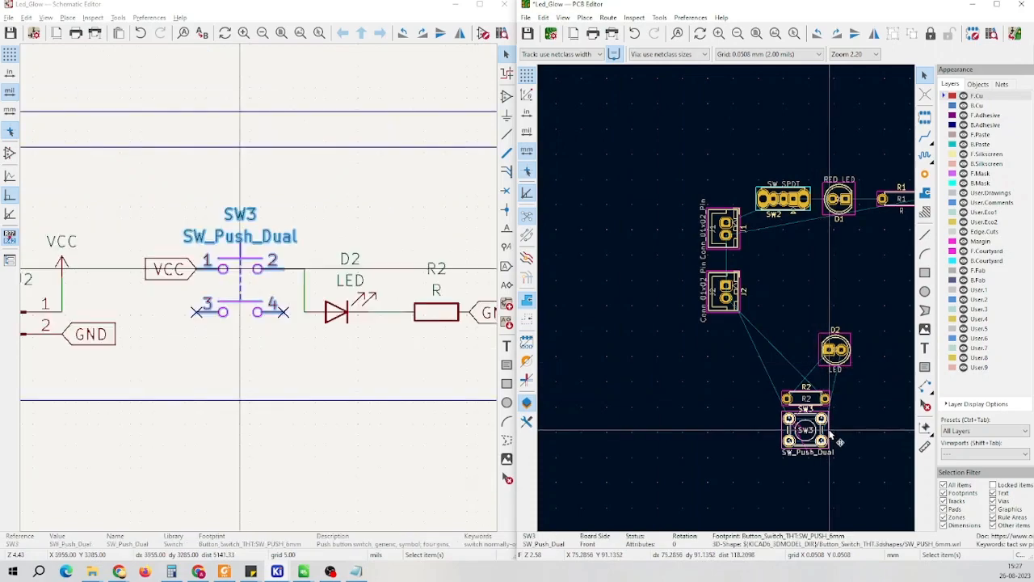
{"action": "scroll", "coordinate": [826, 435], "scroll_direction": "up", "scroll_amount": 4}
{"action": "scroll", "coordinate": [730, 307], "scroll_direction": "down", "scroll_amount": 4}
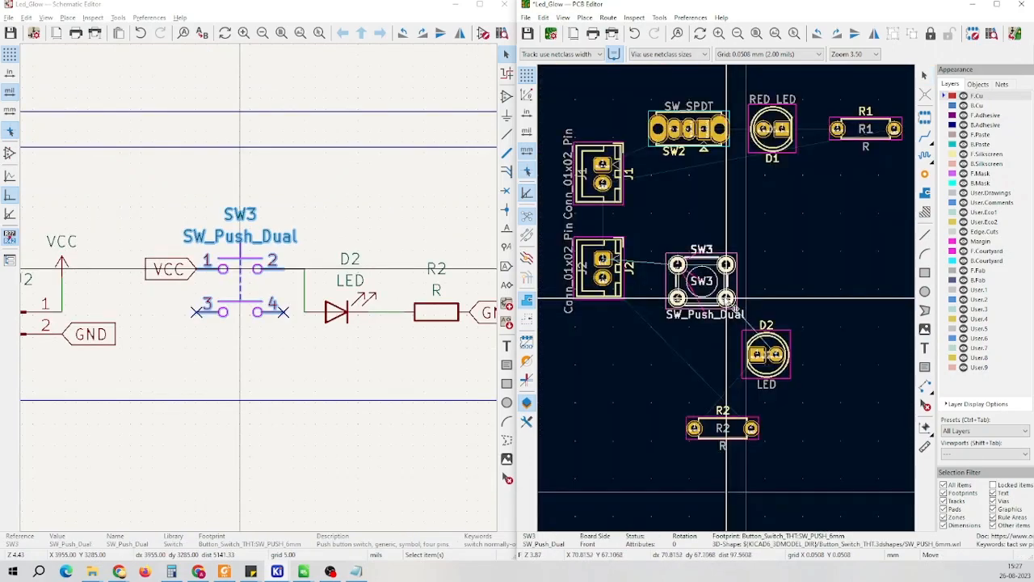
{"action": "scroll", "coordinate": [730, 307], "scroll_direction": "up", "scroll_amount": 5}
{"action": "scroll", "coordinate": [731, 305], "scroll_direction": "down", "scroll_amount": 5}
{"action": "scroll", "coordinate": [734, 304], "scroll_direction": "up", "scroll_amount": 4}
{"action": "scroll", "coordinate": [731, 301], "scroll_direction": "up", "scroll_amount": 2}
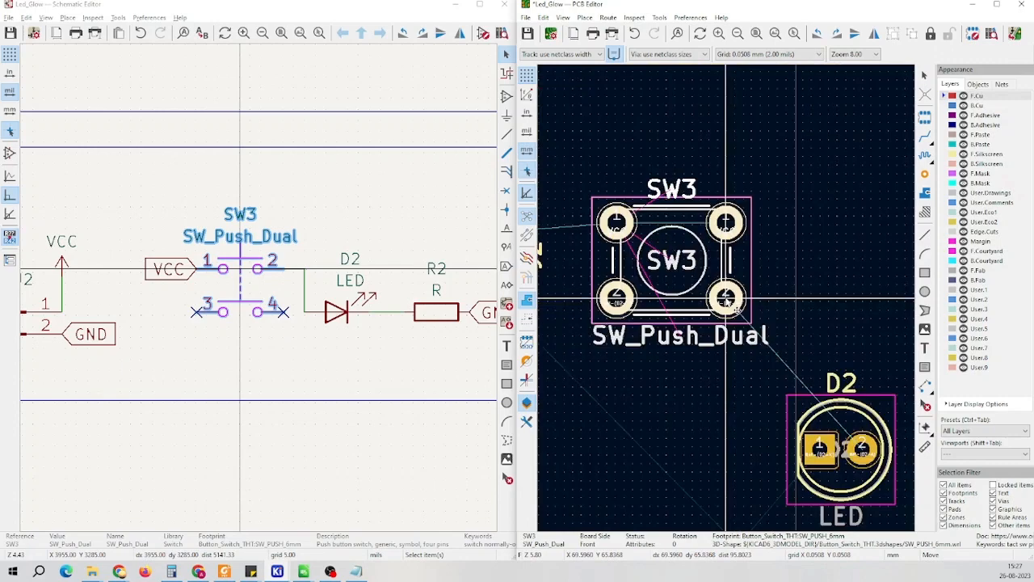
{"action": "scroll", "coordinate": [730, 302], "scroll_direction": "down", "scroll_amount": 2}
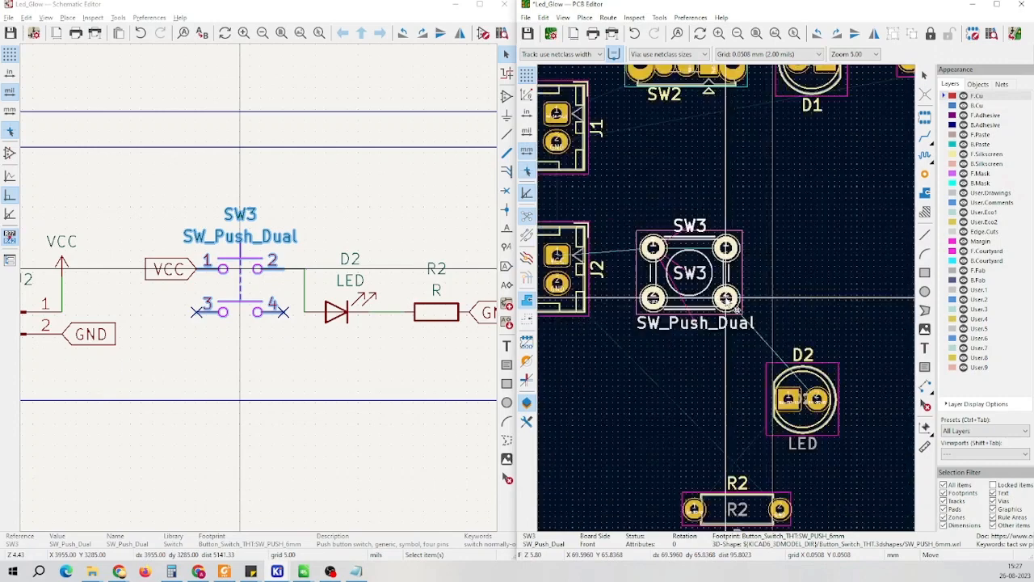
{"action": "key", "text": "r"}
{"action": "key", "text": "r"}
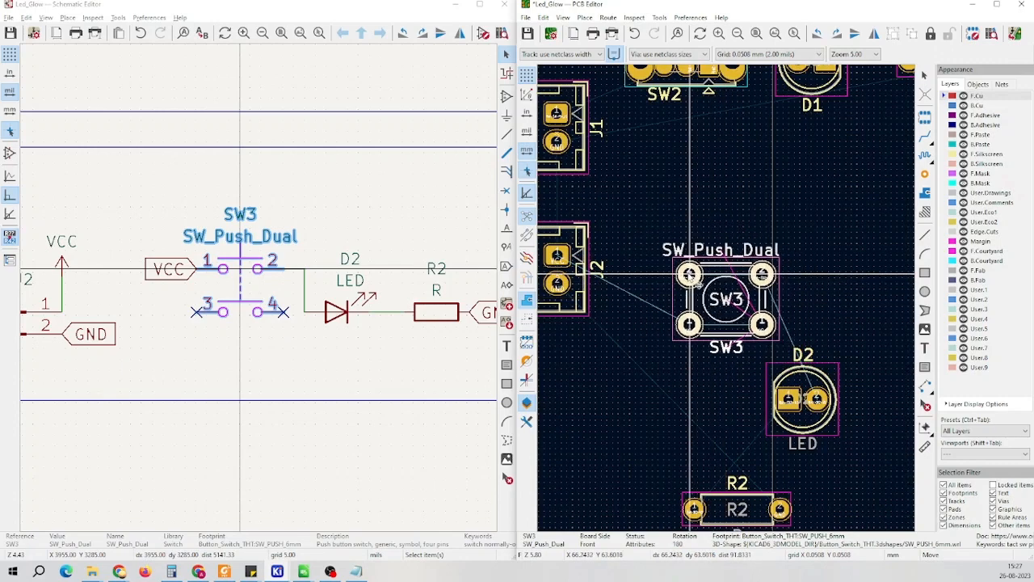
{"action": "key", "text": "r"}
{"action": "key", "text": "r"}
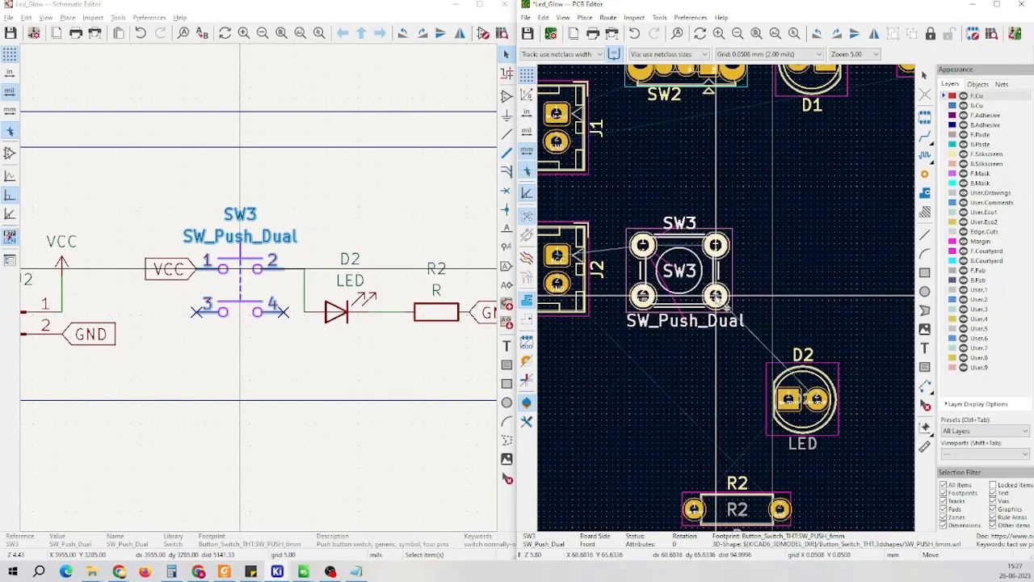
{"action": "left_click", "coordinate": [716, 296]}
Move LED D2 to the right of push button SW3, rotated by 180° so that pad 2 faces the switch
{"action": "scroll", "coordinate": [715, 296], "scroll_direction": "down", "scroll_amount": 4}
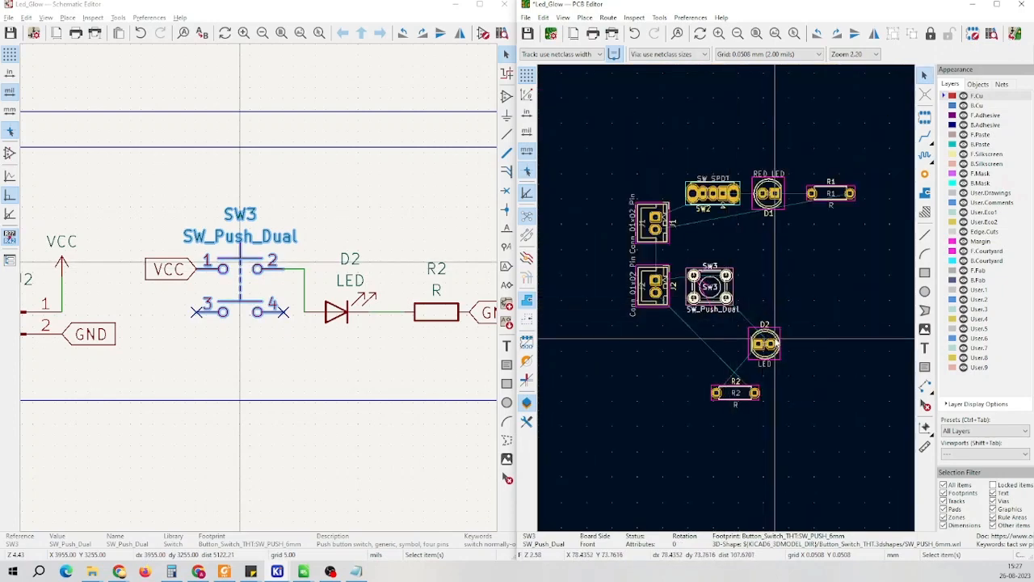
{"action": "left_click", "coordinate": [766, 344]}
{"action": "key", "text": "m"}
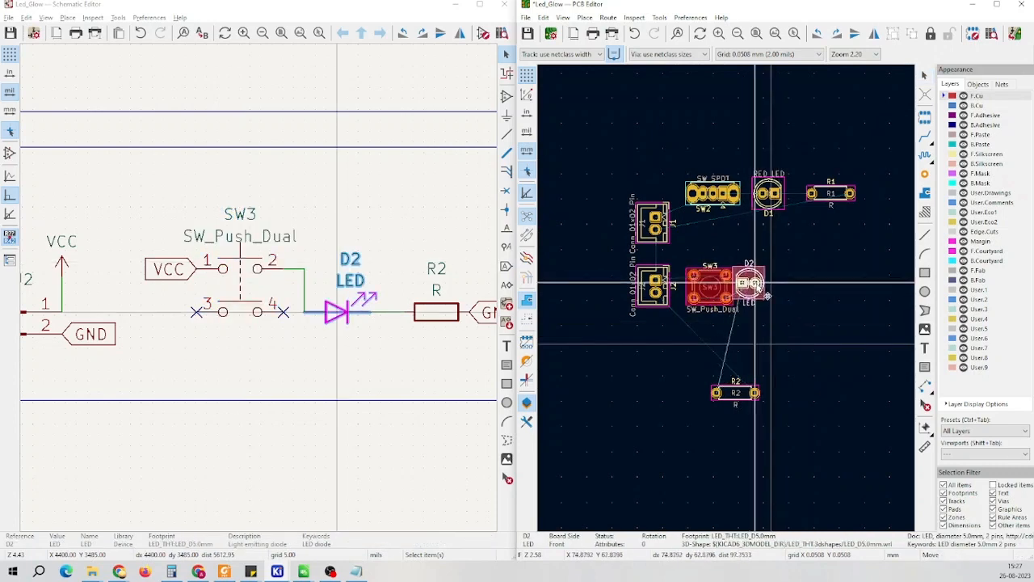
{"action": "scroll", "coordinate": [766, 288], "scroll_direction": "up", "scroll_amount": 4}
{"action": "key", "text": "r"}
{"action": "key", "text": "r"}
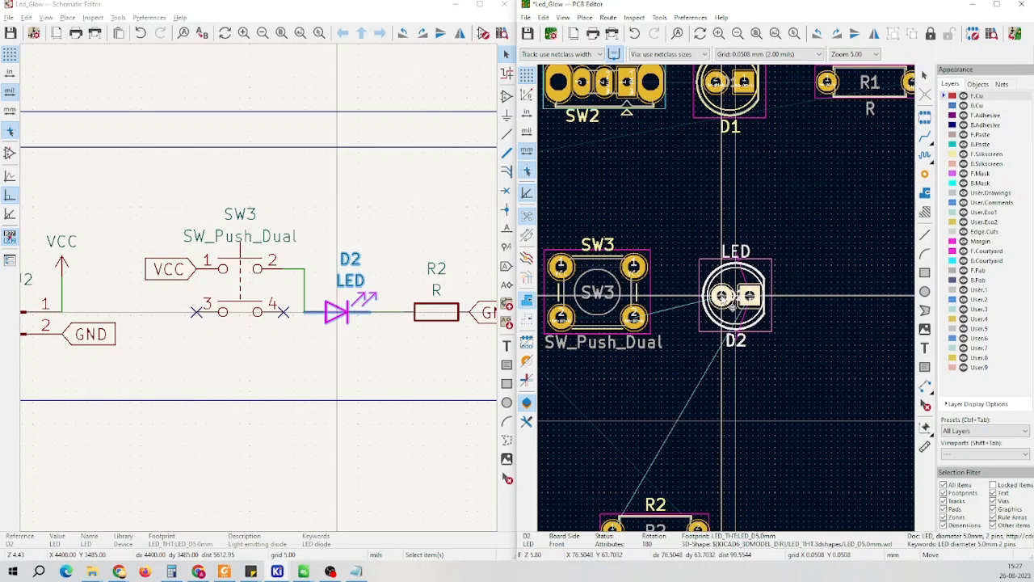
{"action": "scroll", "coordinate": [722, 296], "scroll_direction": "up", "scroll_amount": 2}
{"action": "left_click", "coordinate": [725, 298]}
{"action": "scroll", "coordinate": [808, 344], "scroll_direction": "down", "scroll_amount": 2}
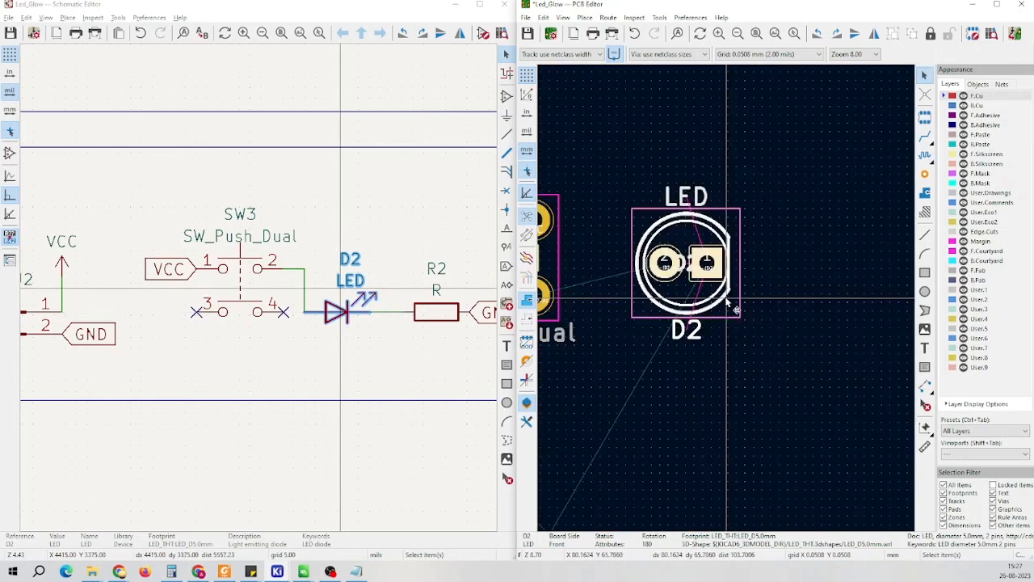
Move resistor R2 to the right of LED D2, level with its pads, rotating it through a full turn to keep its original orientation
{"action": "left_click", "coordinate": [428, 345]}
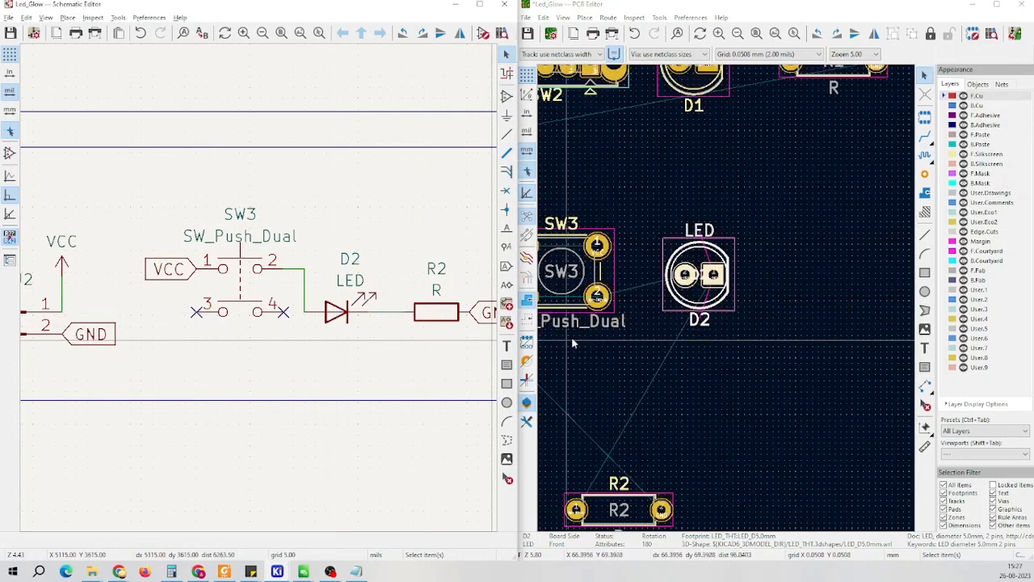
{"action": "scroll", "coordinate": [699, 323], "scroll_direction": "down", "scroll_amount": 3}
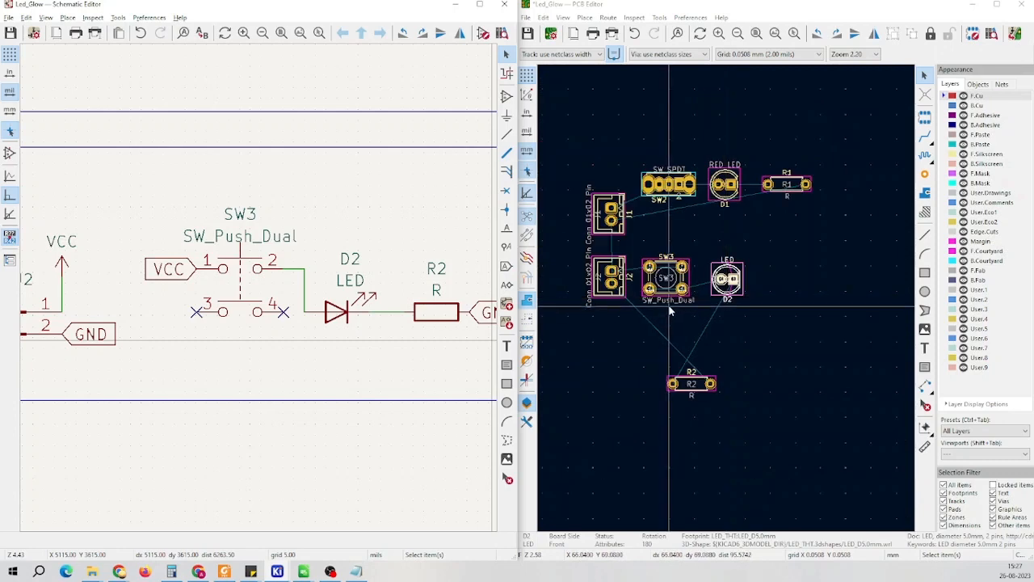
{"action": "left_click", "coordinate": [705, 390]}
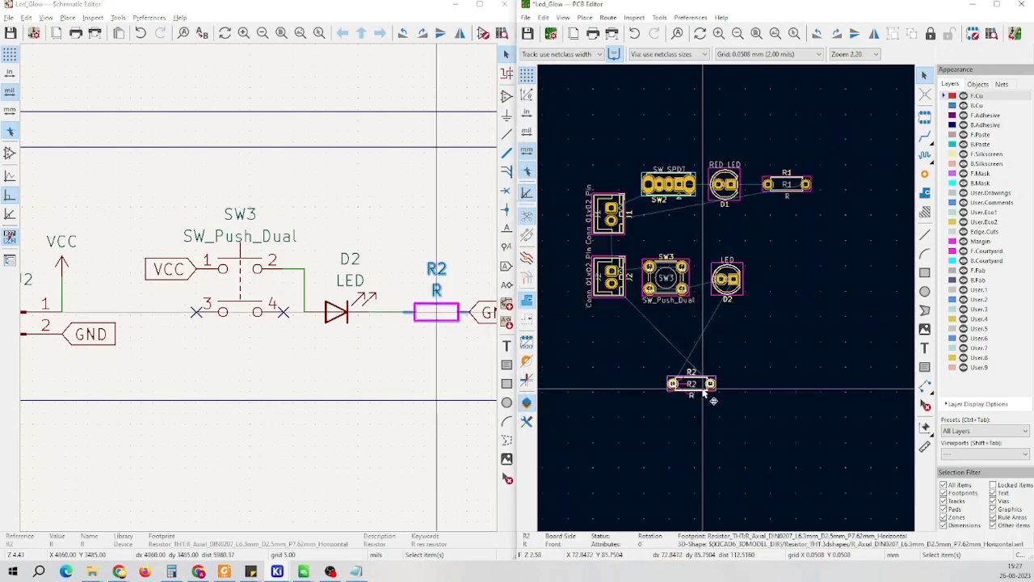
{"action": "key", "text": "m"}
{"action": "scroll", "coordinate": [712, 307], "scroll_direction": "up", "scroll_amount": 3}
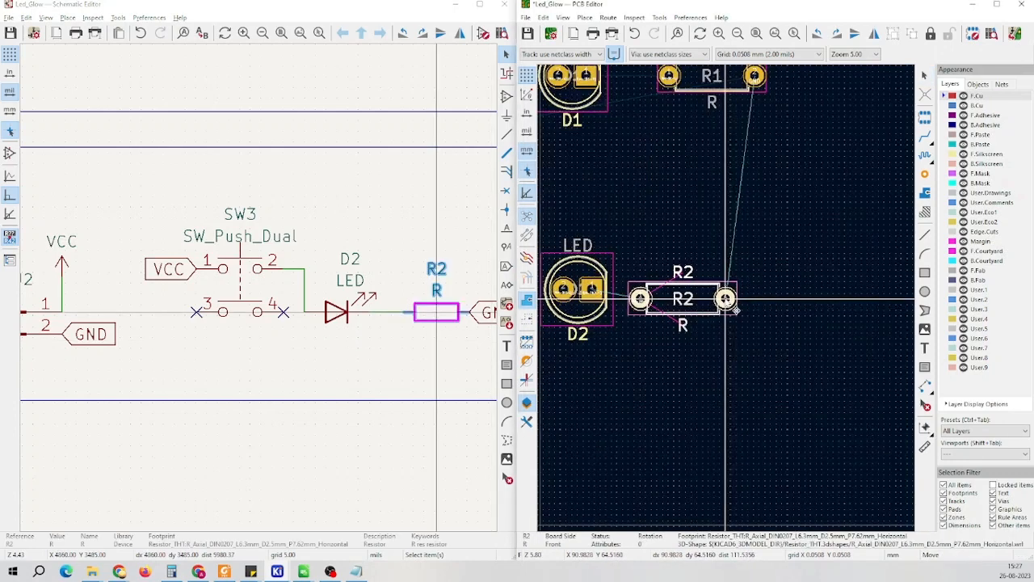
{"action": "key", "text": "r"}
{"action": "key", "text": "r"}
{"action": "key", "text": "r"}
{"action": "key", "text": "r"}
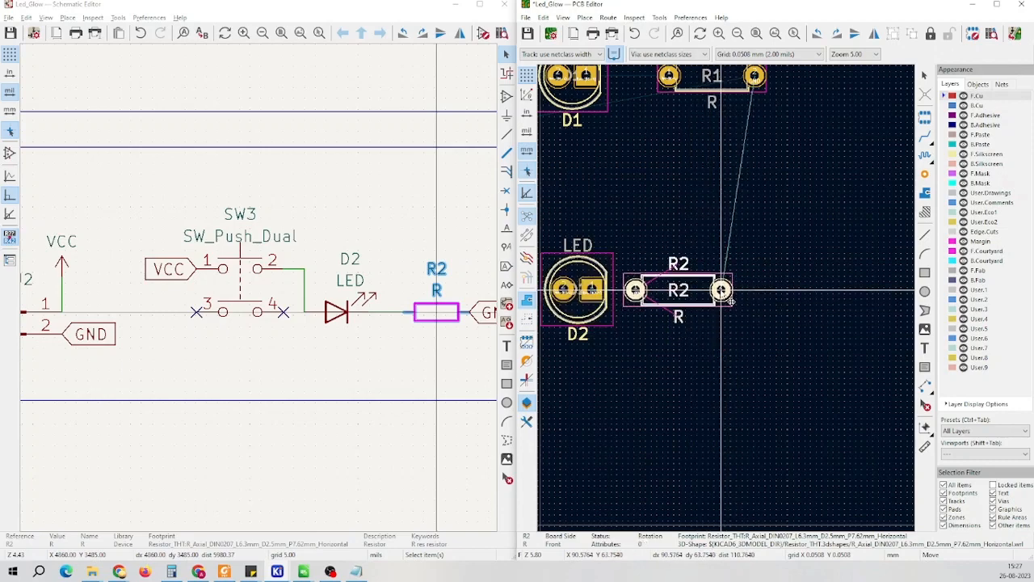
{"action": "scroll", "coordinate": [726, 297], "scroll_direction": "up", "scroll_amount": 2}
{"action": "scroll", "coordinate": [730, 297], "scroll_direction": "down", "scroll_amount": 1}
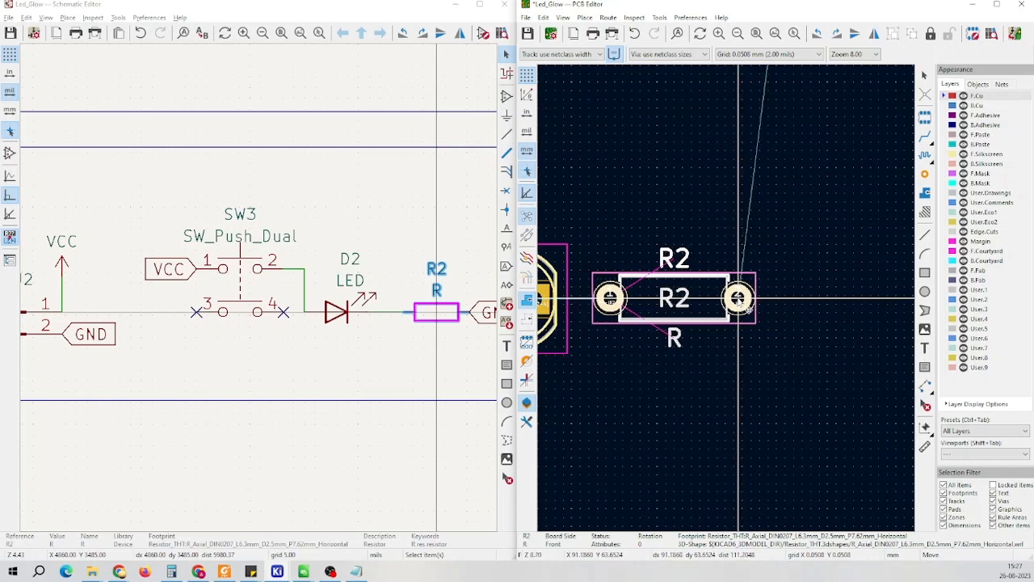
{"action": "left_click", "coordinate": [737, 298]}
{"action": "scroll", "coordinate": [738, 299], "scroll_direction": "down", "scroll_amount": 5}
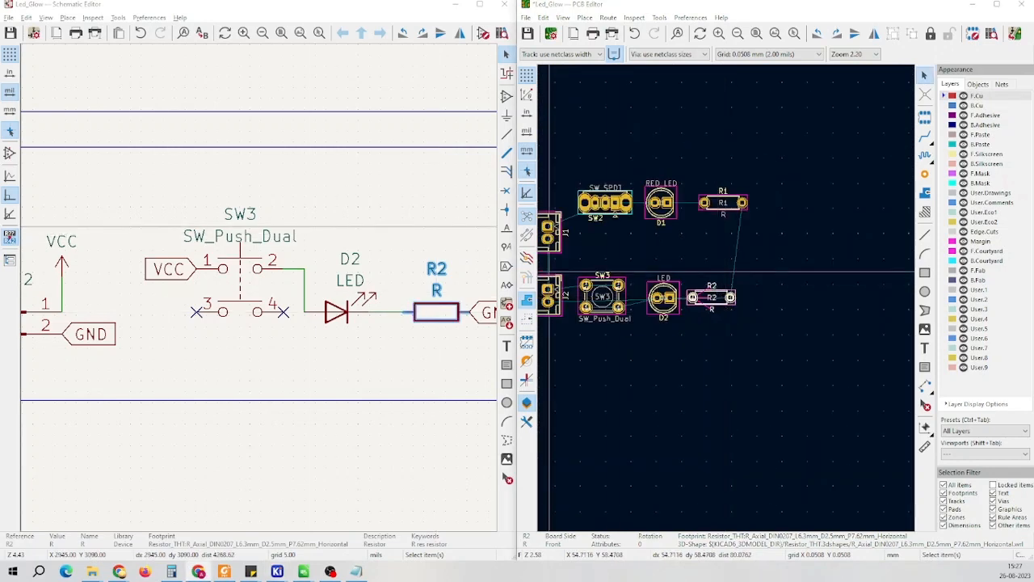
Shift resistor R2 slightly further right, bringing it closer beneath R1 while keeping its pads level with LED D2
{"action": "scroll", "coordinate": [759, 297], "scroll_direction": "up", "scroll_amount": 3}
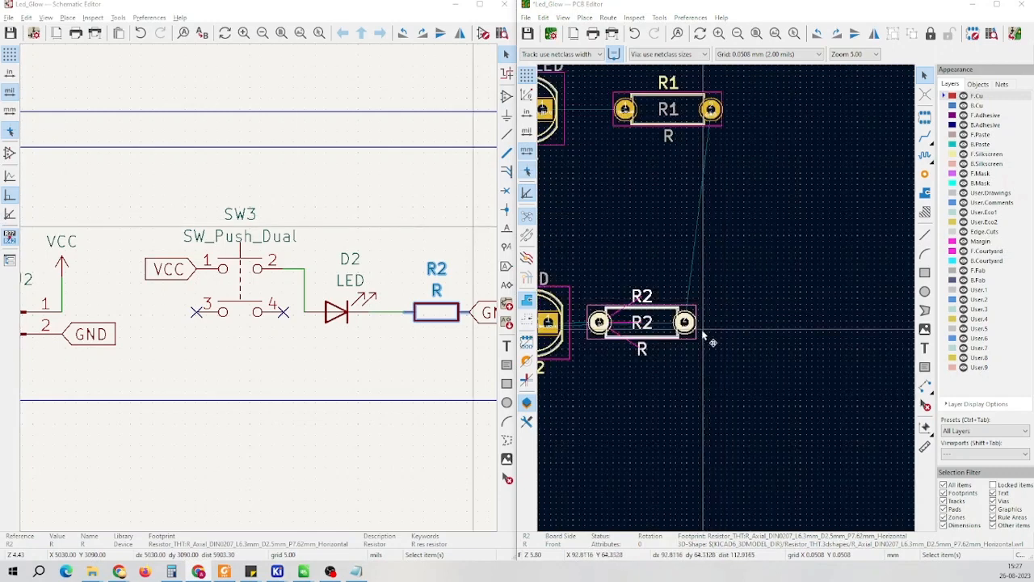
{"action": "left_click", "coordinate": [688, 343]}
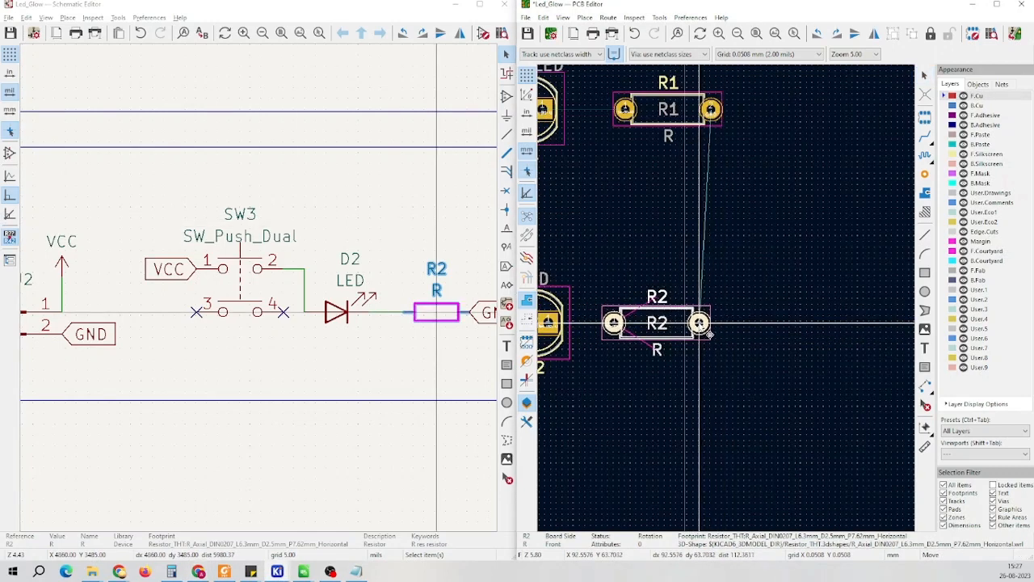
{"action": "left_click", "coordinate": [701, 323]}
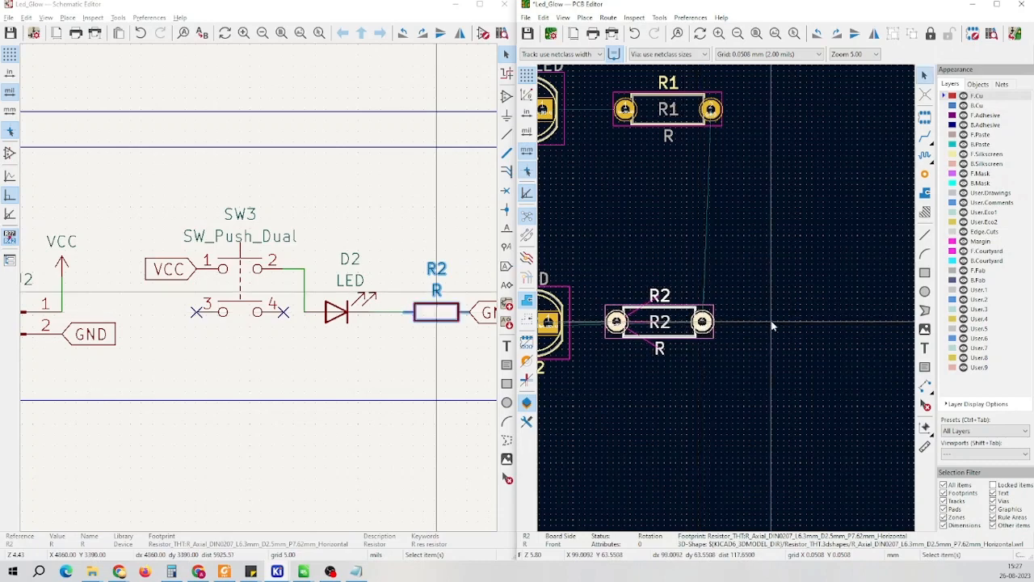
{"action": "scroll", "coordinate": [727, 303], "scroll_direction": "down", "scroll_amount": 5}
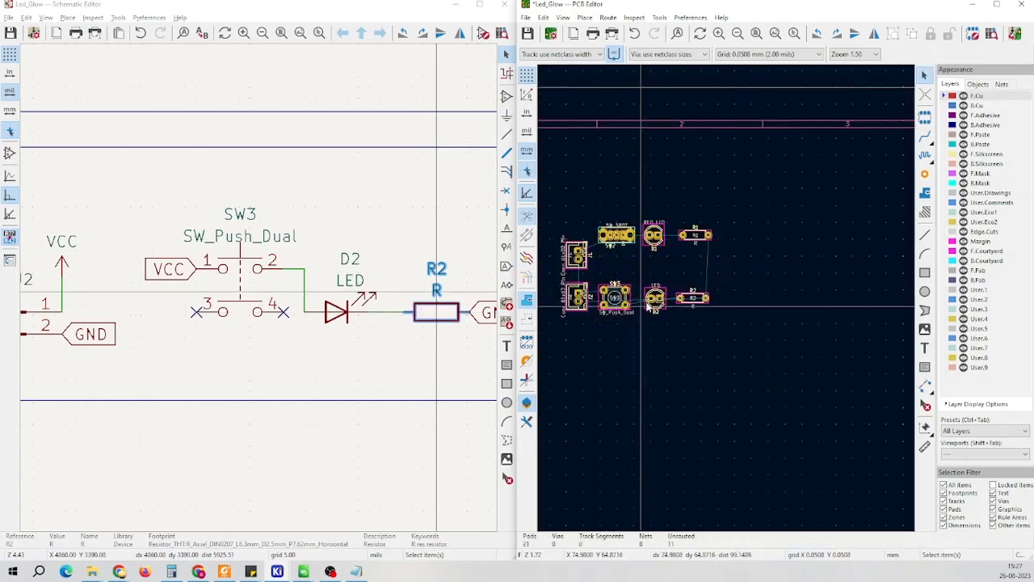
Move SW3, D2 and R2 together slightly downward to widen the gap between the two circuit rows
{"action": "scroll", "coordinate": [619, 282], "scroll_direction": "down", "scroll_amount": 2}
{"action": "scroll", "coordinate": [728, 303], "scroll_direction": "up", "scroll_amount": 4}
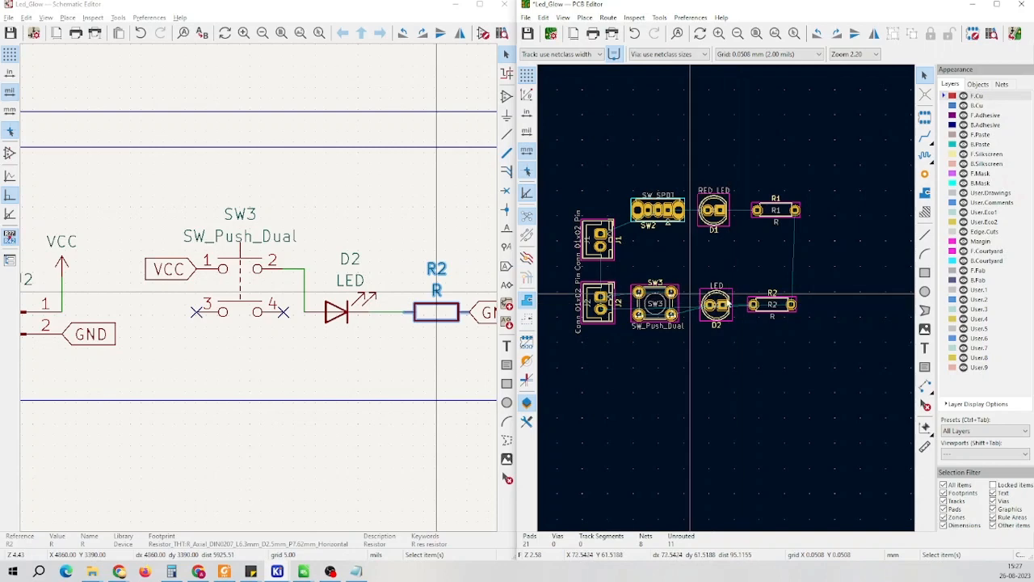
{"action": "scroll", "coordinate": [728, 303], "scroll_direction": "up", "scroll_amount": 2}
{"action": "scroll", "coordinate": [728, 303], "scroll_direction": "down", "scroll_amount": 3}
{"action": "scroll", "coordinate": [728, 303], "scroll_direction": "up", "scroll_amount": 2}
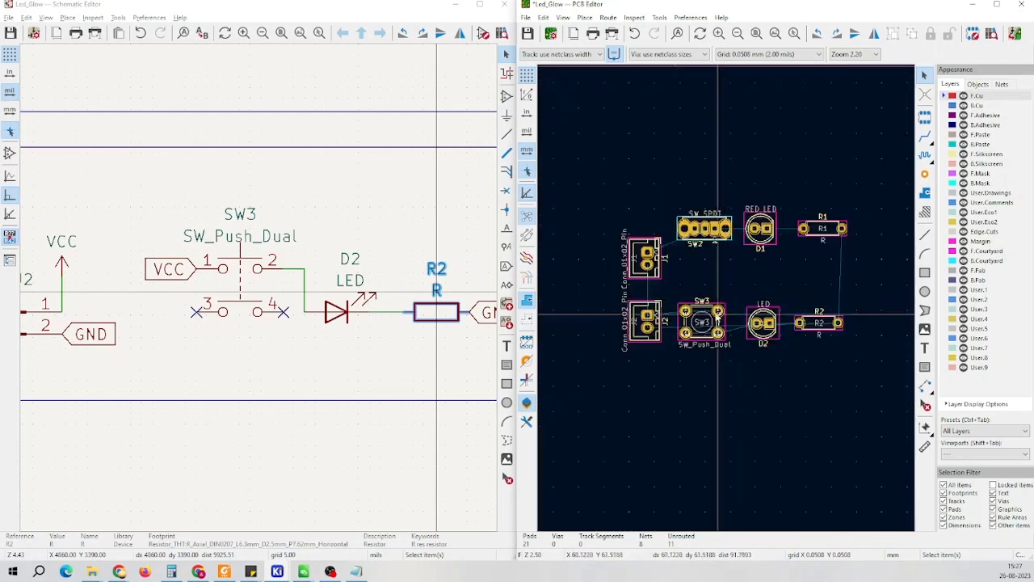
{"action": "left_click_drag", "start_coordinate": [863, 282], "coordinate": [685, 353]}
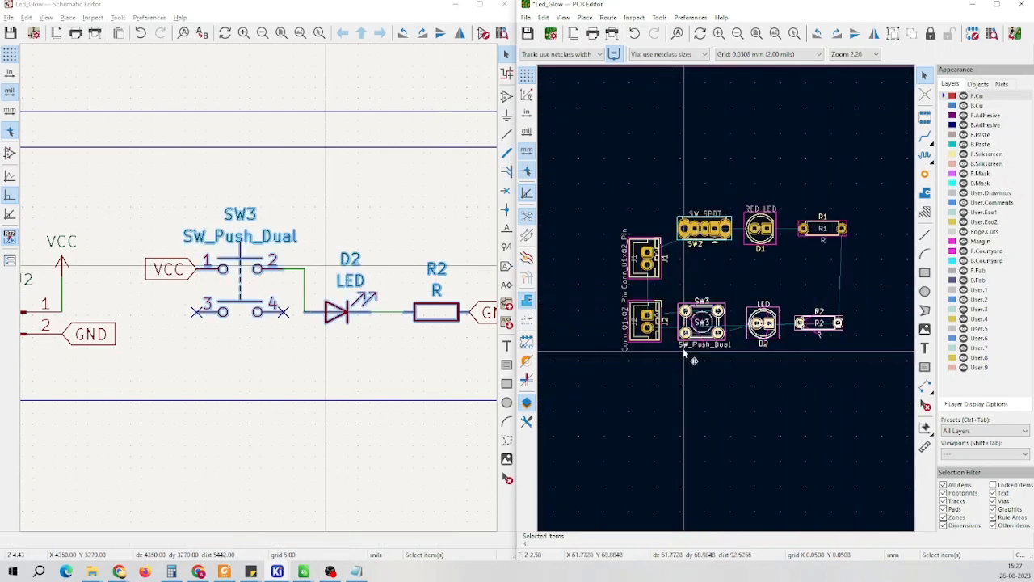
{"action": "key", "text": "m"}
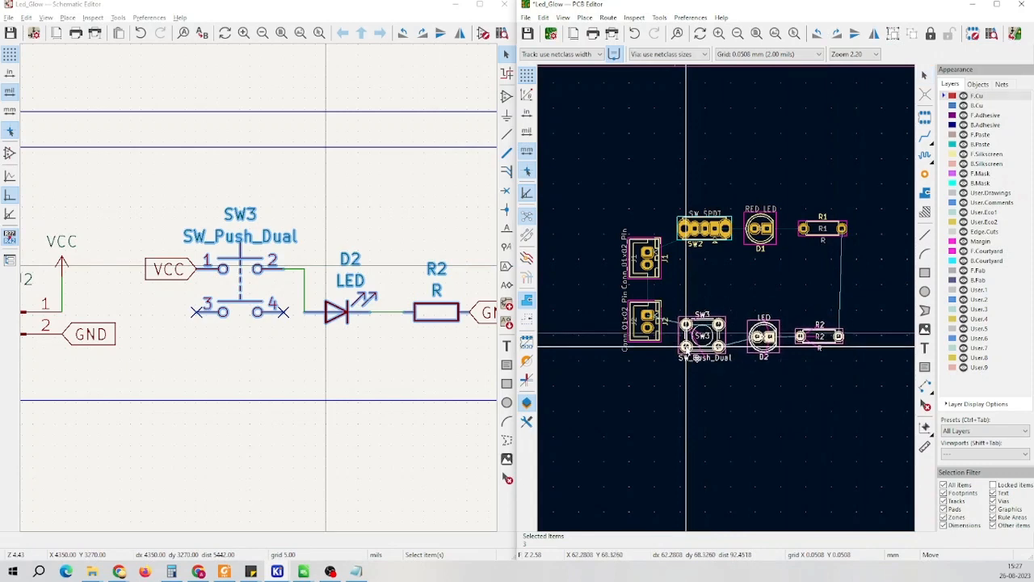
{"action": "left_click", "coordinate": [686, 348]}
{"action": "scroll", "coordinate": [735, 291], "scroll_direction": "down", "scroll_amount": 2}
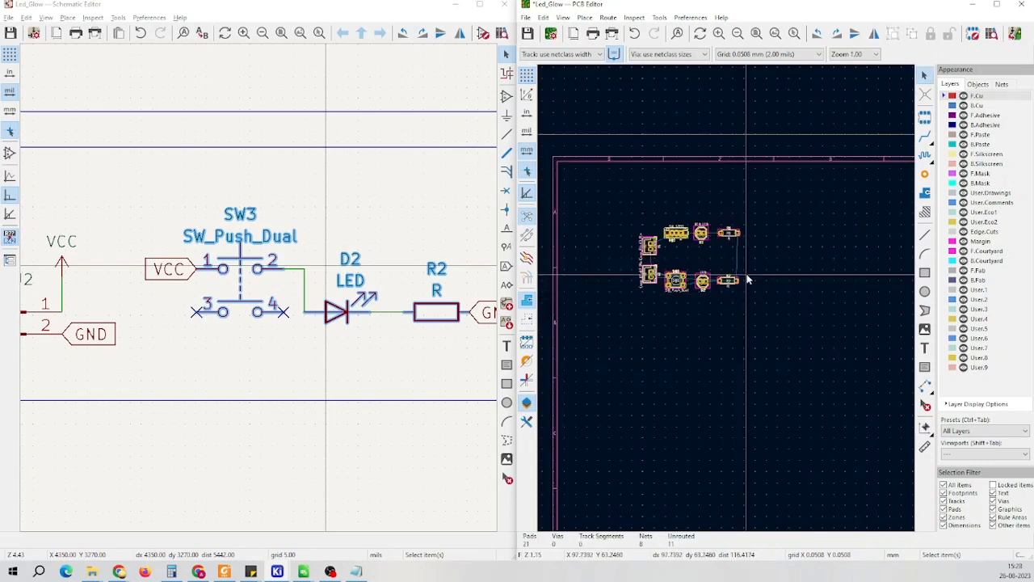
{"action": "scroll", "coordinate": [727, 303], "scroll_direction": "up", "scroll_amount": 4}
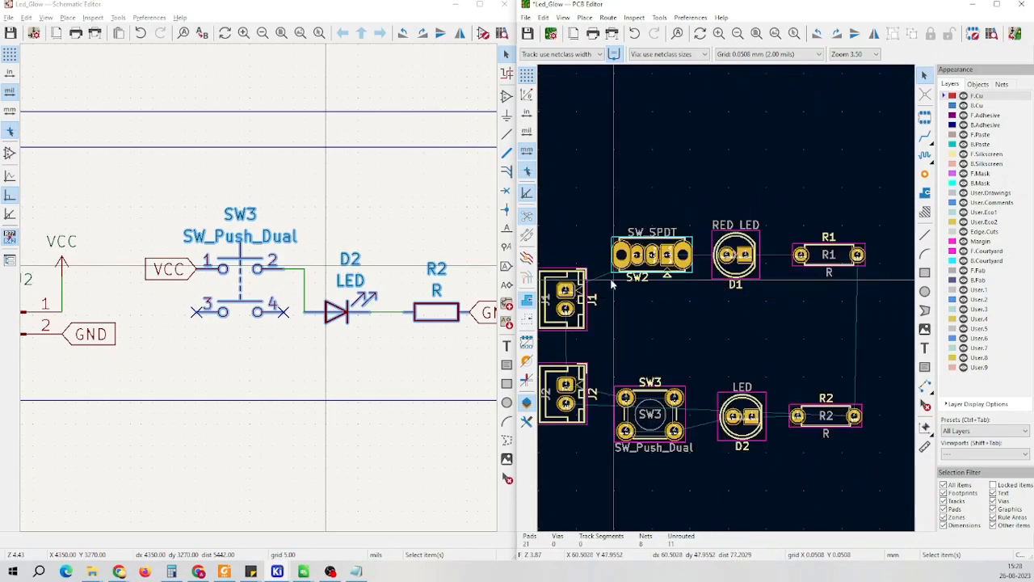
{"action": "scroll", "coordinate": [728, 301], "scroll_direction": "down", "scroll_amount": 4}
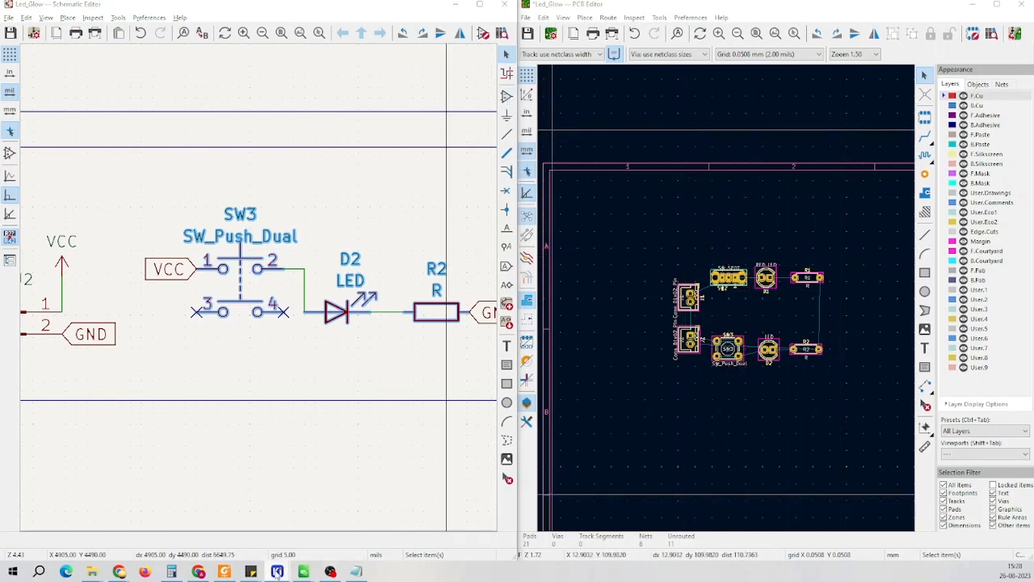
Switch to the ESP32S3_KAYESS board layout and examine the mounting holes at its corners
{"action": "mouse_move", "coordinate": [277, 571]}
{"action": "left_click", "coordinate": [166, 529]}
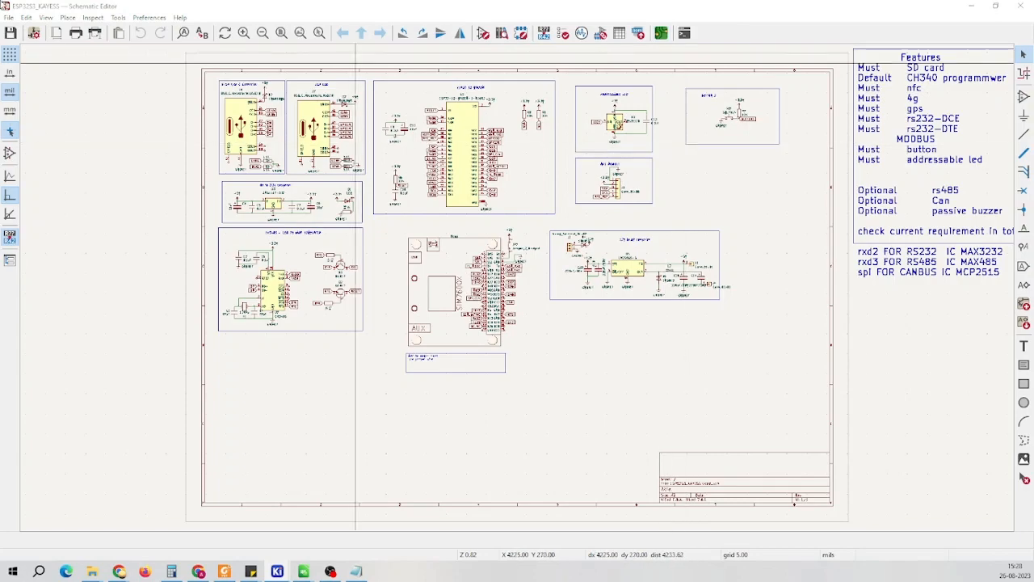
{"action": "left_click_drag", "start_coordinate": [0, 17], "coordinate": [546, 206]}
{"action": "double_click", "coordinate": [546, 206]}
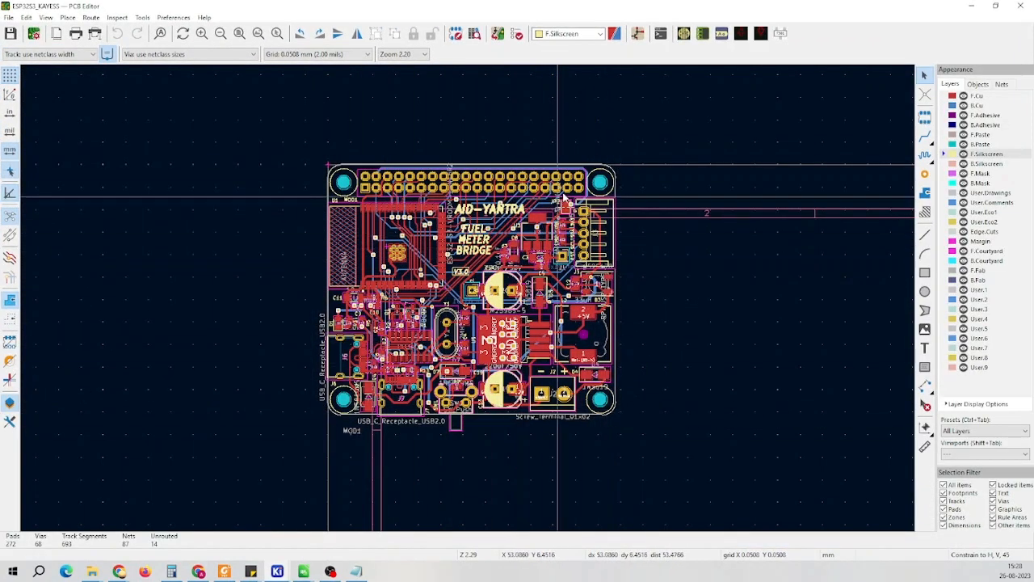
{"action": "scroll", "coordinate": [557, 202], "scroll_direction": "up", "scroll_amount": 5}
{"action": "scroll", "coordinate": [468, 302], "scroll_direction": "down", "scroll_amount": 5}
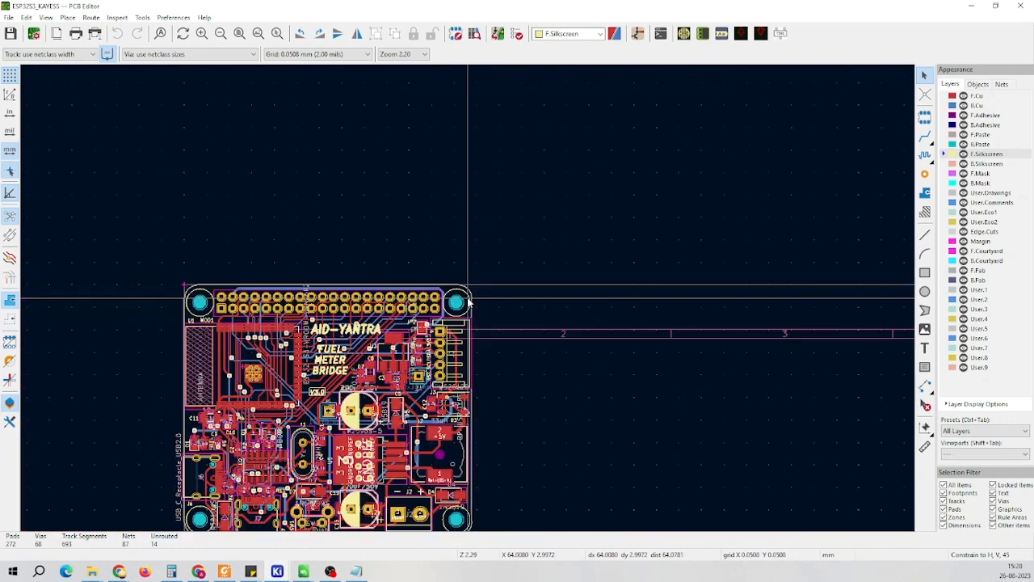
{"action": "scroll", "coordinate": [200, 411], "scroll_direction": "down", "scroll_amount": 3}
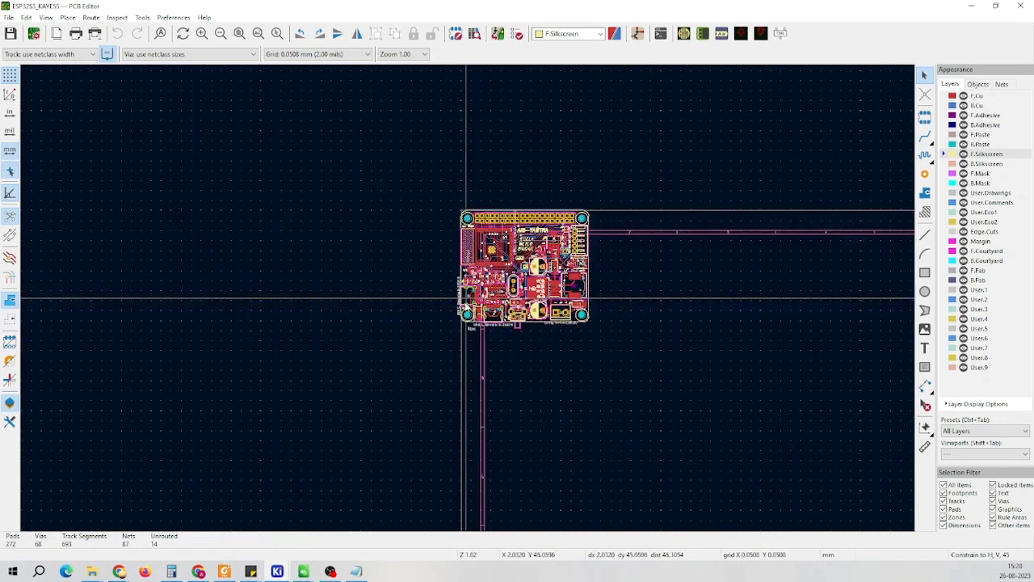
{"action": "scroll", "coordinate": [457, 307], "scroll_direction": "up", "scroll_amount": 5}
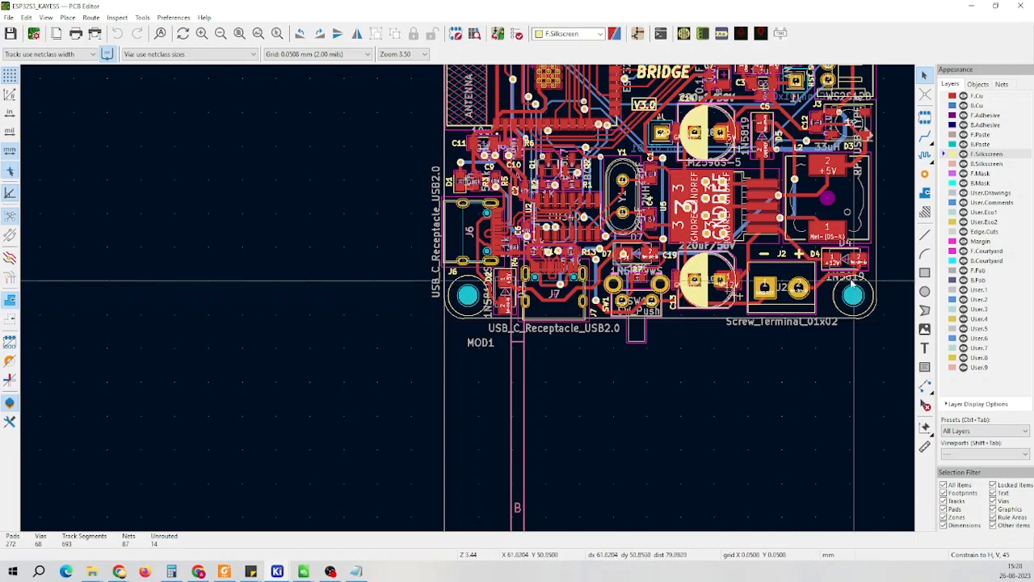
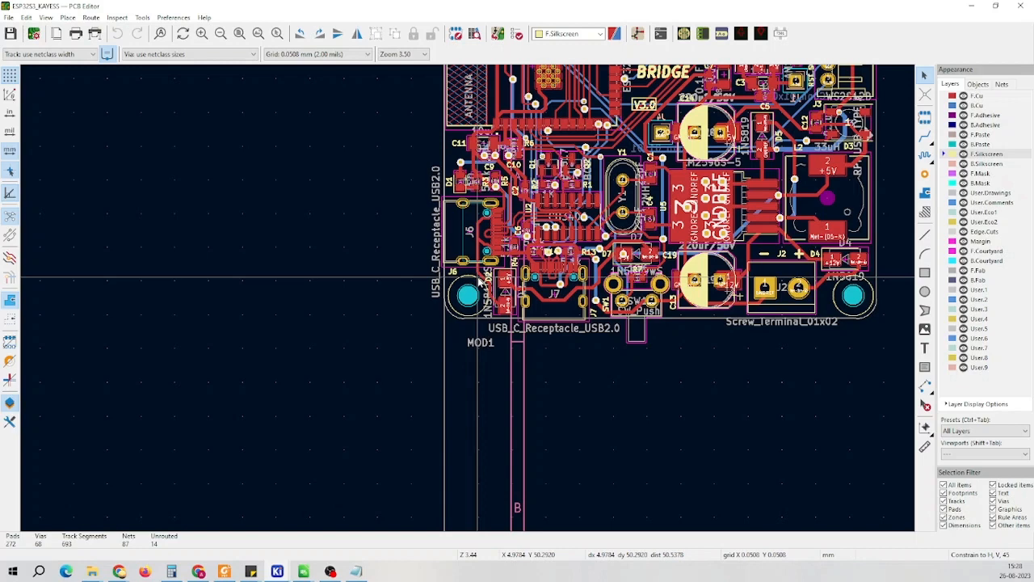
{"action": "scroll", "coordinate": [483, 278], "scroll_direction": "down", "scroll_amount": 3}
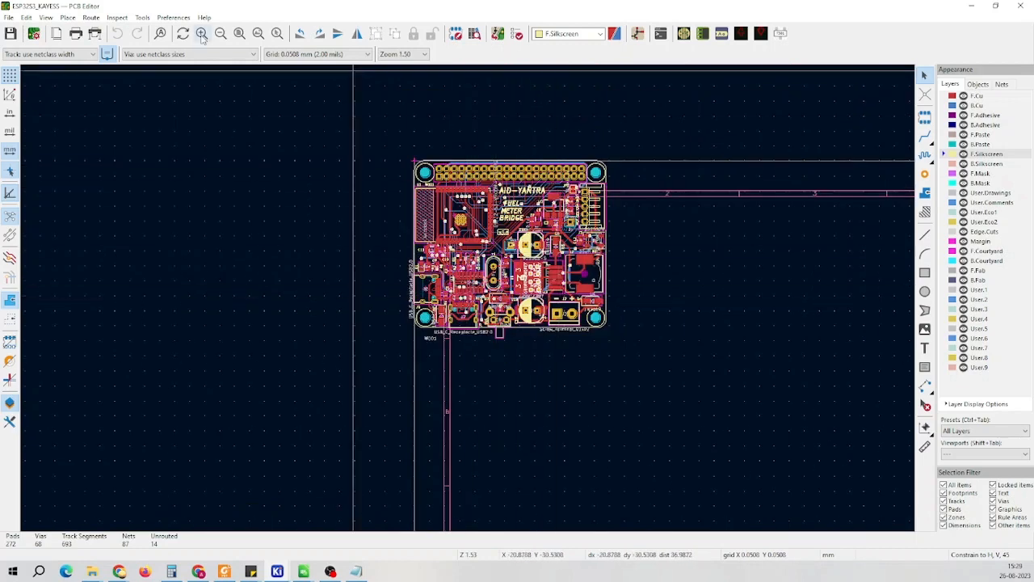
Inspect the ESP32S3_KAYESS board's mounting holes from both sides in the 3D Viewer, and return to the Led_Glow editors
{"action": "key", "text": "alt+3"}
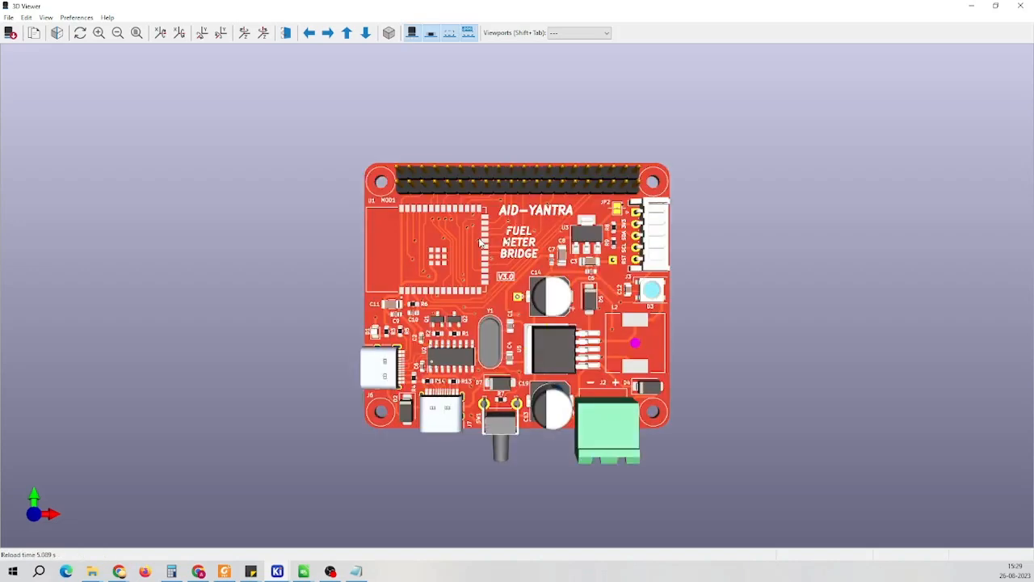
{"action": "left_click_drag", "start_coordinate": [552, 335], "coordinate": [311, 140]}
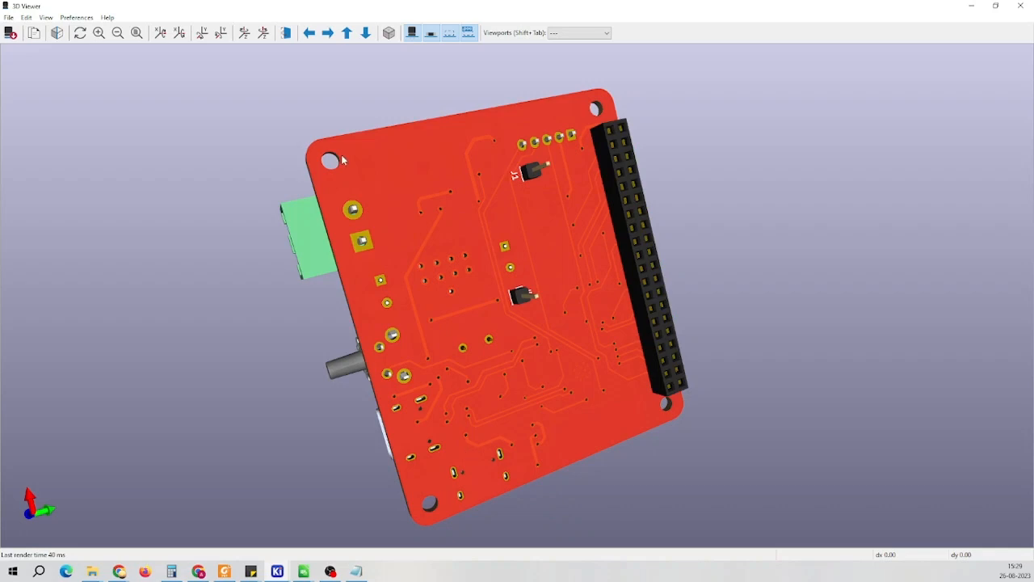
{"action": "left_click_drag", "start_coordinate": [330, 162], "coordinate": [555, 243]}
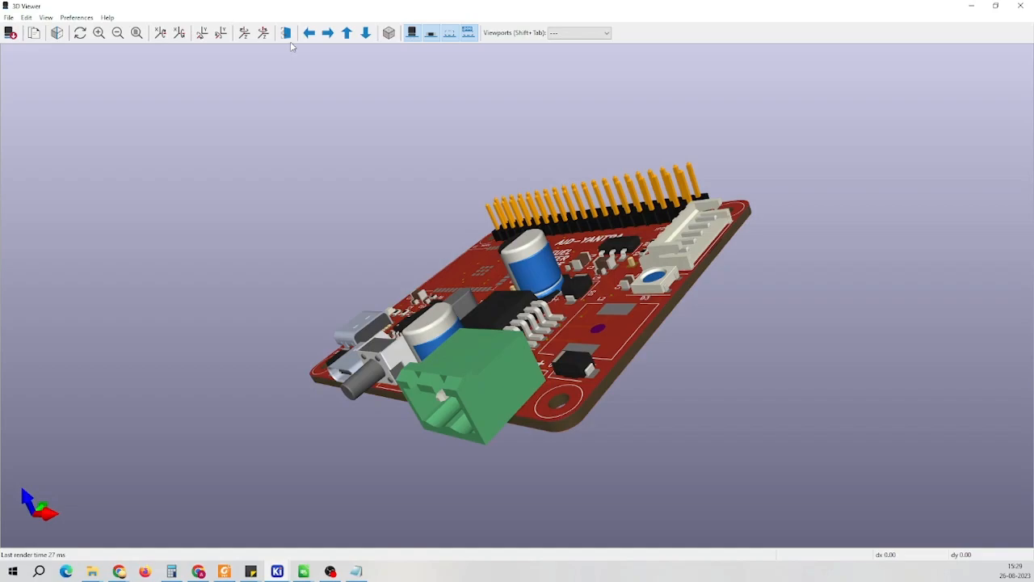
{"action": "left_click", "coordinate": [1020, 5]}
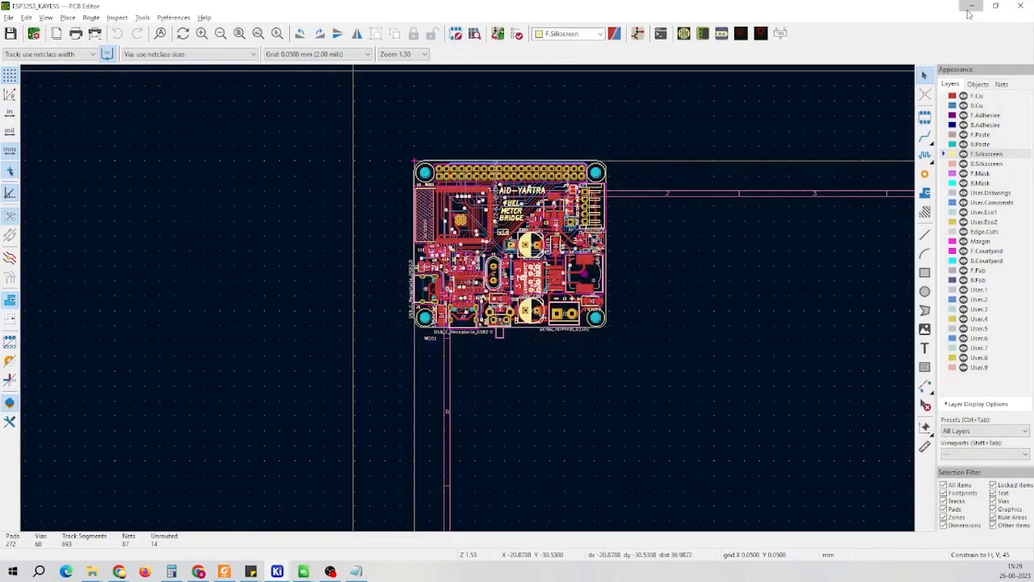
{"action": "left_click", "coordinate": [971, 8]}
{"action": "left_click", "coordinate": [972, 7]}
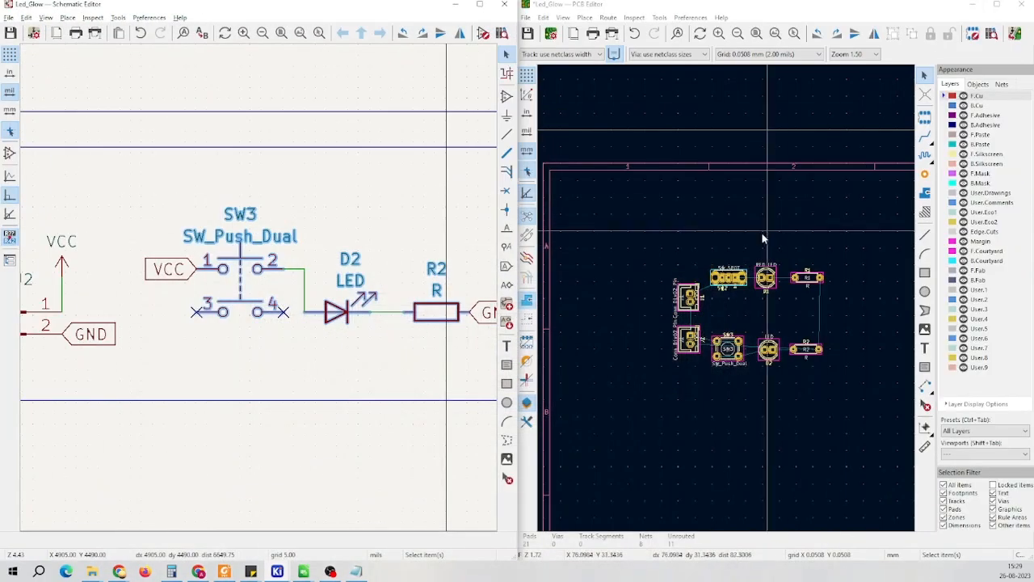
Search the symbol library for hole and place a Mechanical MountingHole symbol just outside the RED LED circuit's box in the schematic
{"action": "scroll", "coordinate": [761, 232], "scroll_direction": "down", "scroll_amount": 2}
{"action": "scroll", "coordinate": [629, 240], "scroll_direction": "up", "scroll_amount": 3}
{"action": "scroll", "coordinate": [304, 279], "scroll_direction": "down", "scroll_amount": 5}
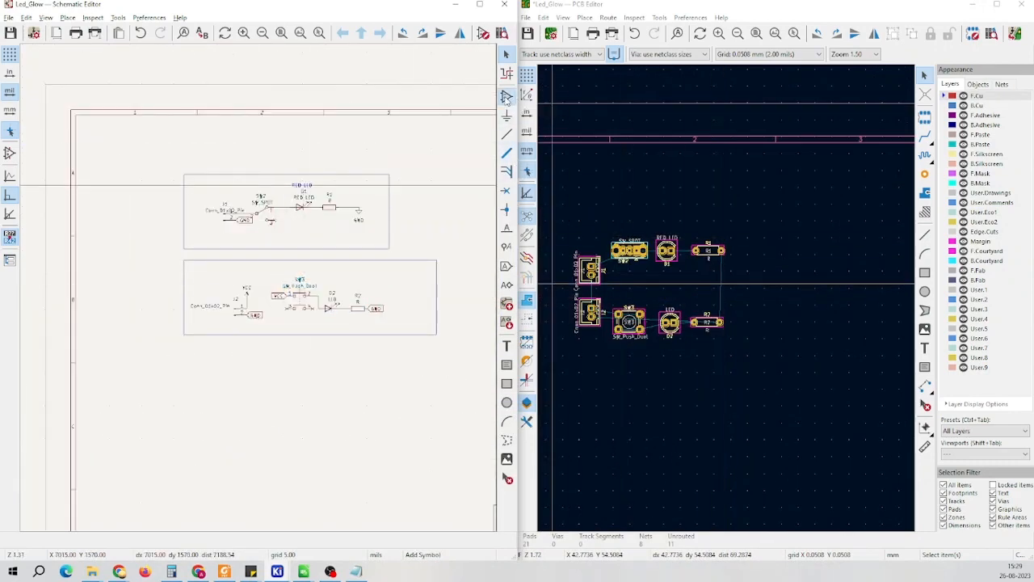
{"action": "left_click", "coordinate": [507, 97]}
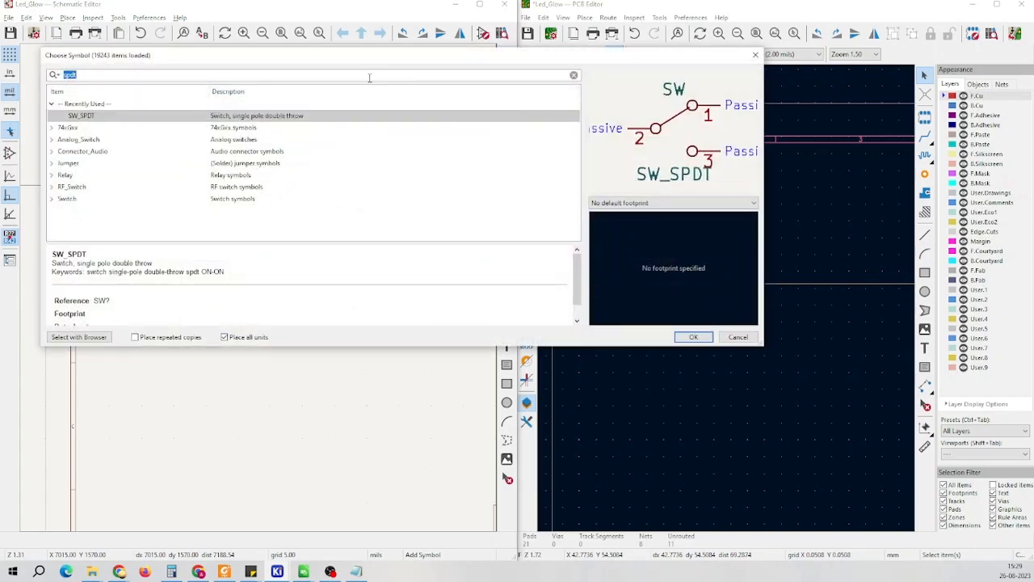
{"action": "type", "text": "mouting"}
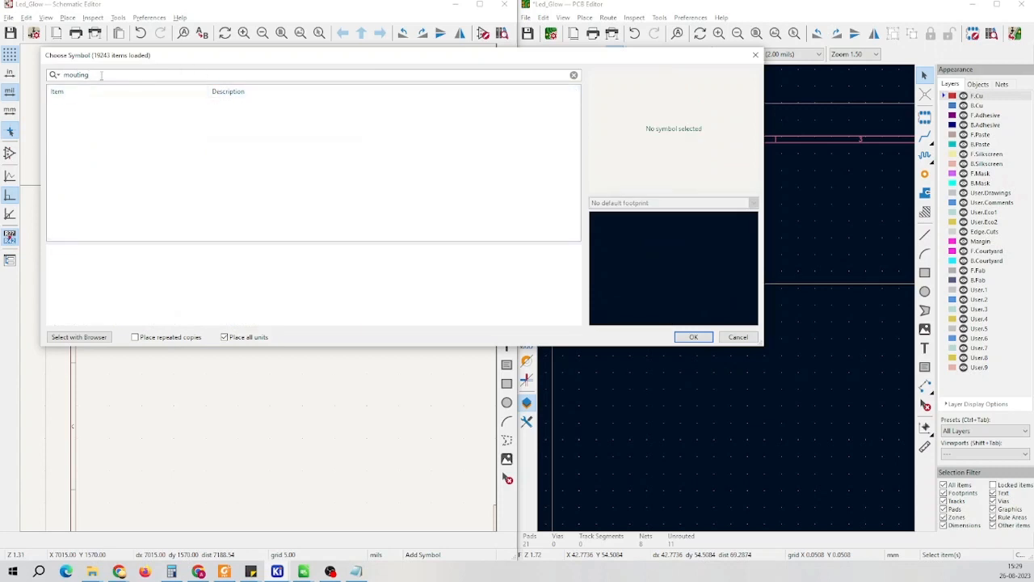
{"action": "type", "text": "hole"}
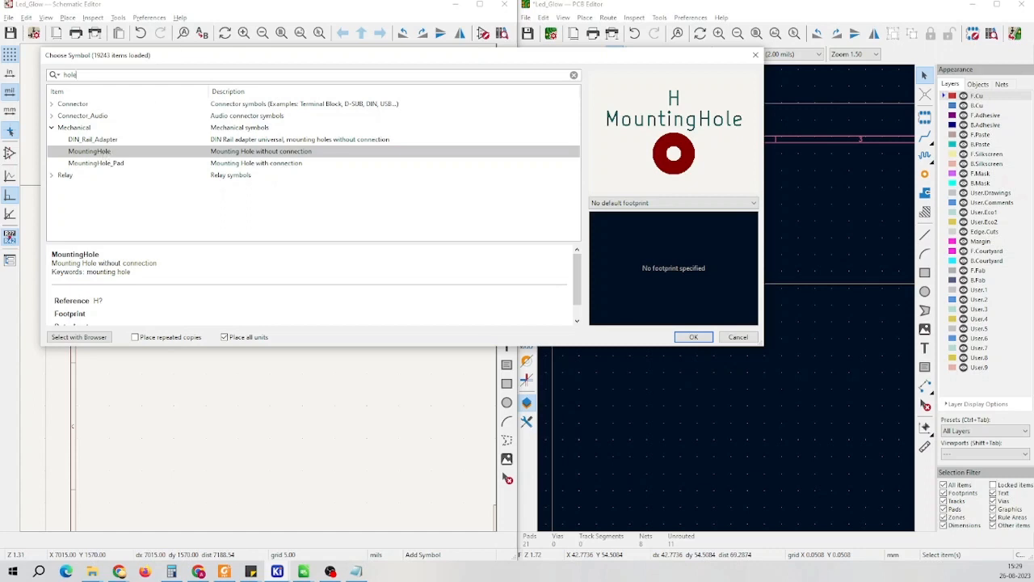
{"action": "key", "text": "alt+Tab"}
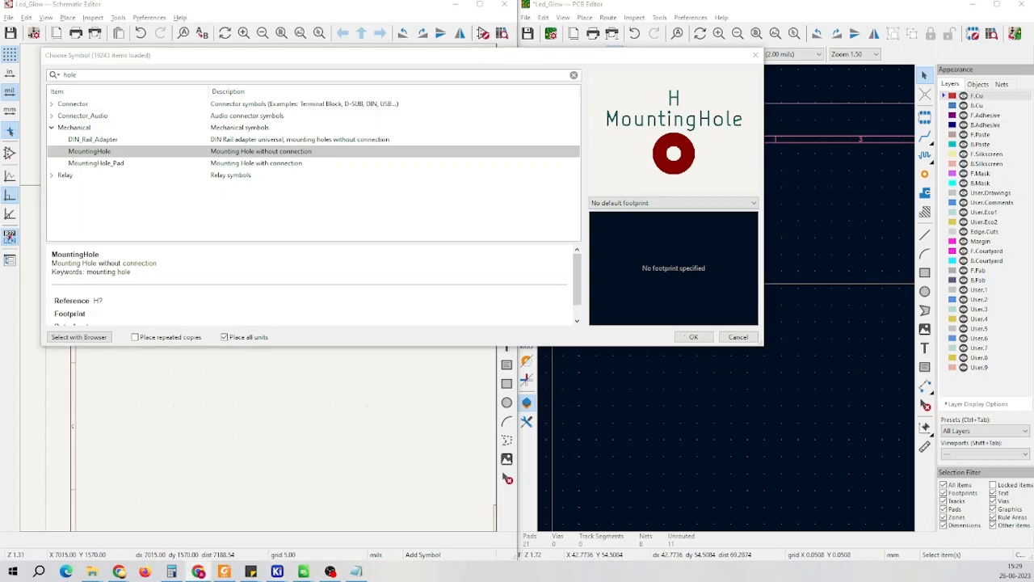
{"action": "double_click", "coordinate": [255, 152]}
{"action": "scroll", "coordinate": [237, 274], "scroll_direction": "up", "scroll_amount": 5}
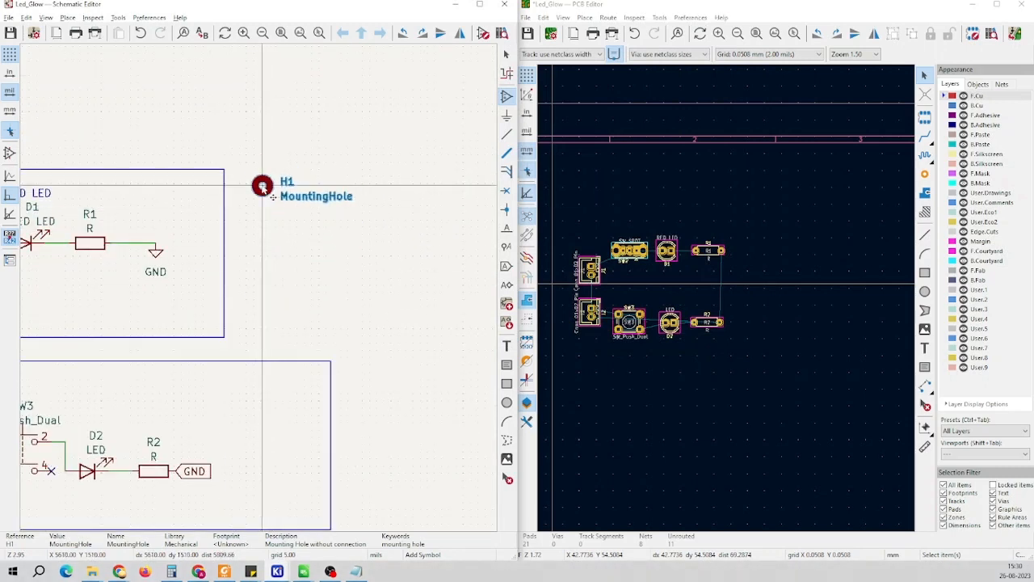
{"action": "left_click", "coordinate": [263, 187]}
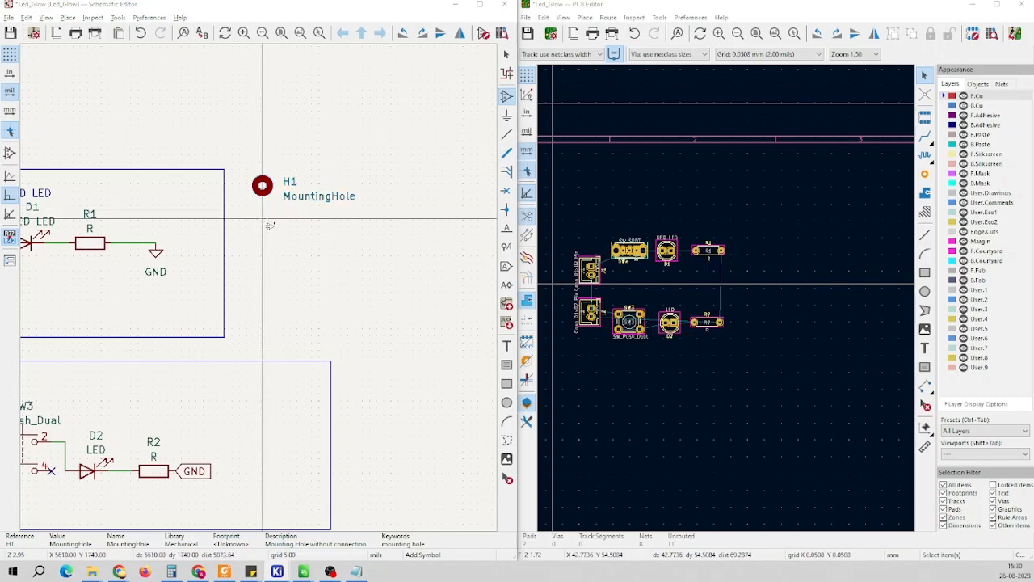
Place three more MountingHole symbols in a column beneath H1, and finish adding symbols
{"action": "left_click", "coordinate": [270, 226]}
{"action": "double_click", "coordinate": [134, 120]}
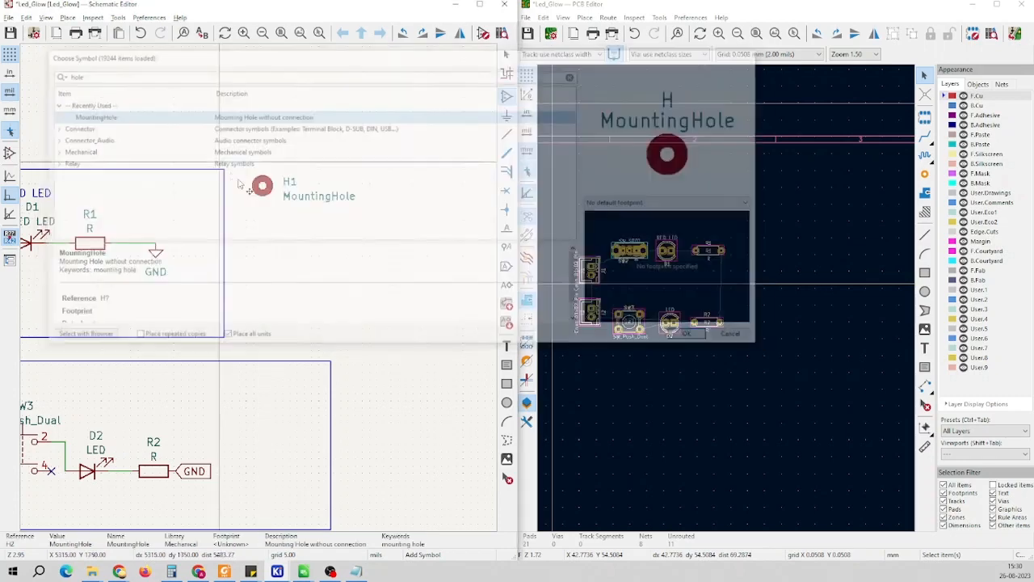
{"action": "scroll", "coordinate": [265, 235], "scroll_direction": "up", "scroll_amount": 2}
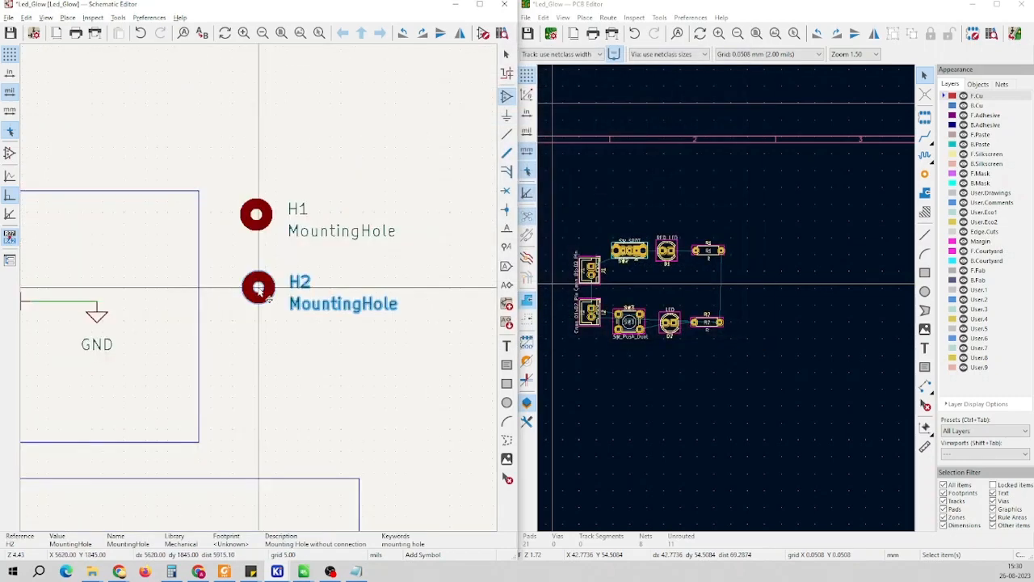
{"action": "left_click", "coordinate": [258, 288]}
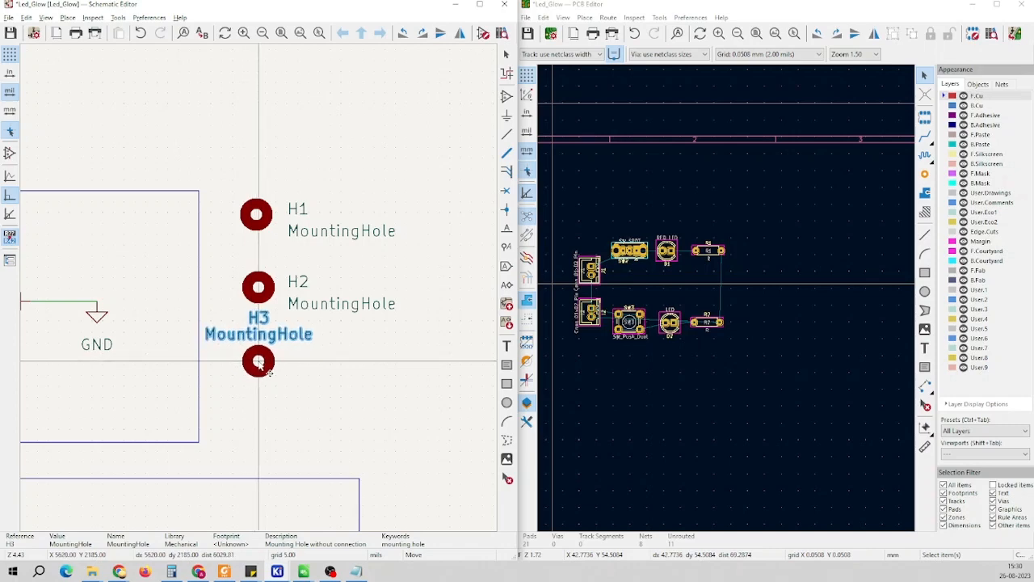
{"action": "left_click", "coordinate": [259, 364]}
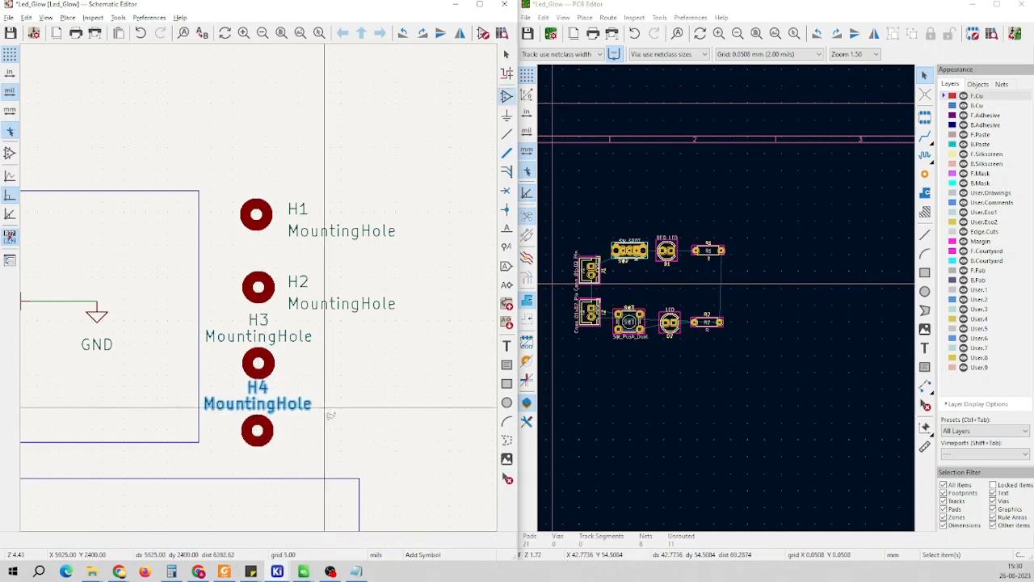
{"action": "left_click", "coordinate": [257, 431]}
{"action": "left_click", "coordinate": [404, 377]}
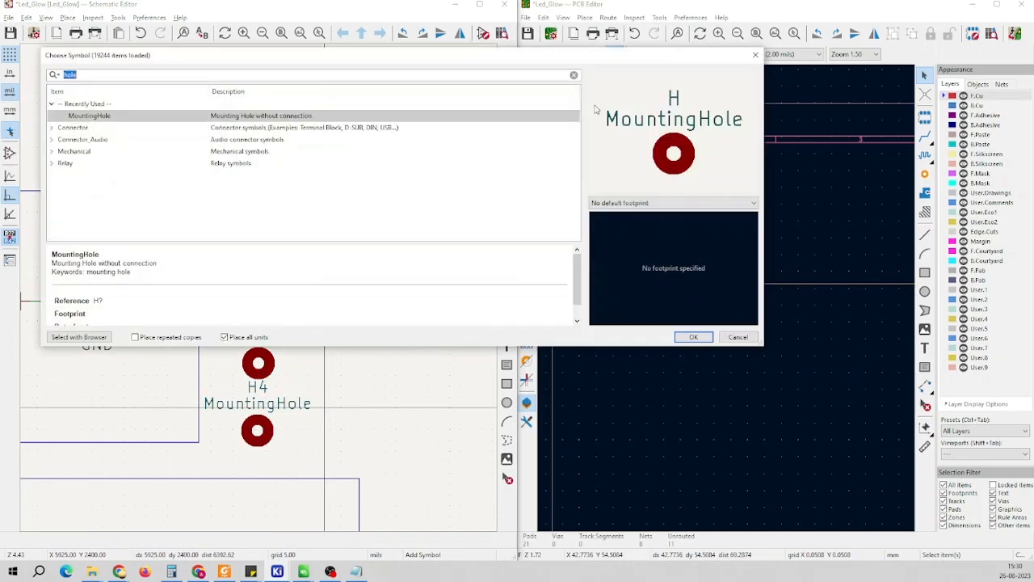
{"action": "left_click", "coordinate": [755, 55]}
{"action": "scroll", "coordinate": [280, 287], "scroll_direction": "down", "scroll_amount": 2}
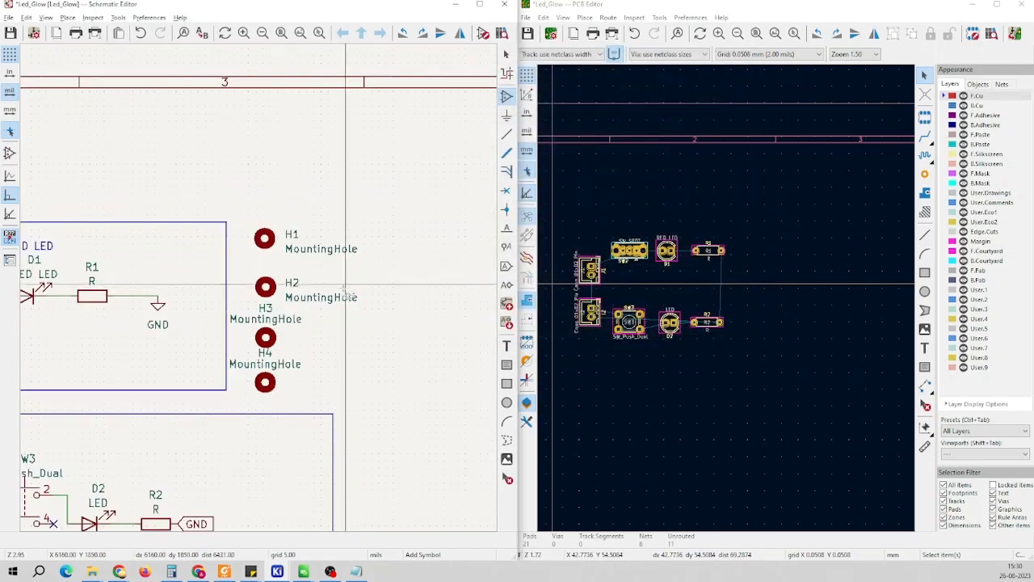
Maximize the schematic and look up the MountingHole_3.2mm_M3 footprint in the MountingHole library of the footprint assignment tool
{"action": "scroll", "coordinate": [263, 289], "scroll_direction": "up", "scroll_amount": 4}
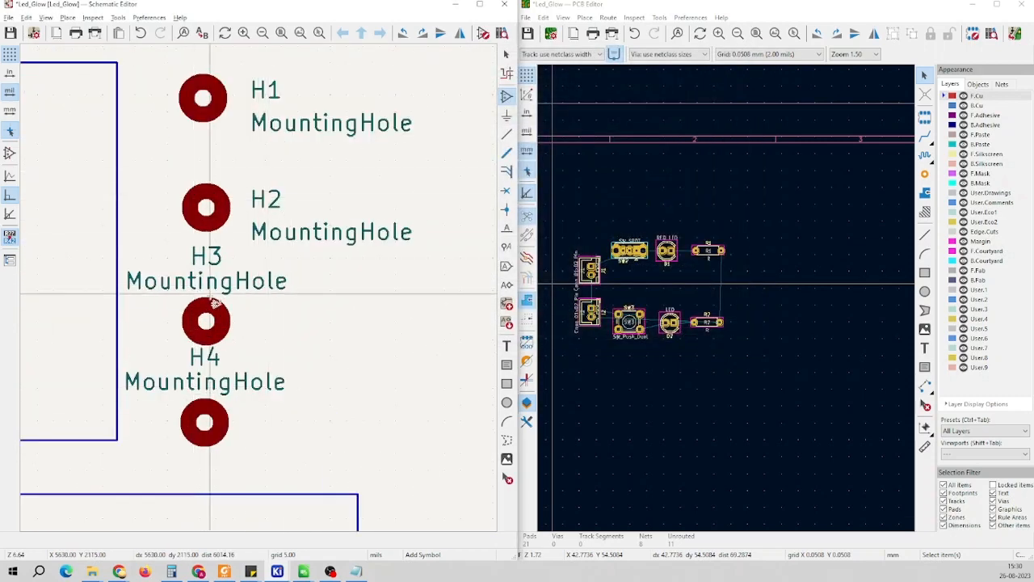
{"action": "left_click", "coordinate": [488, 6]}
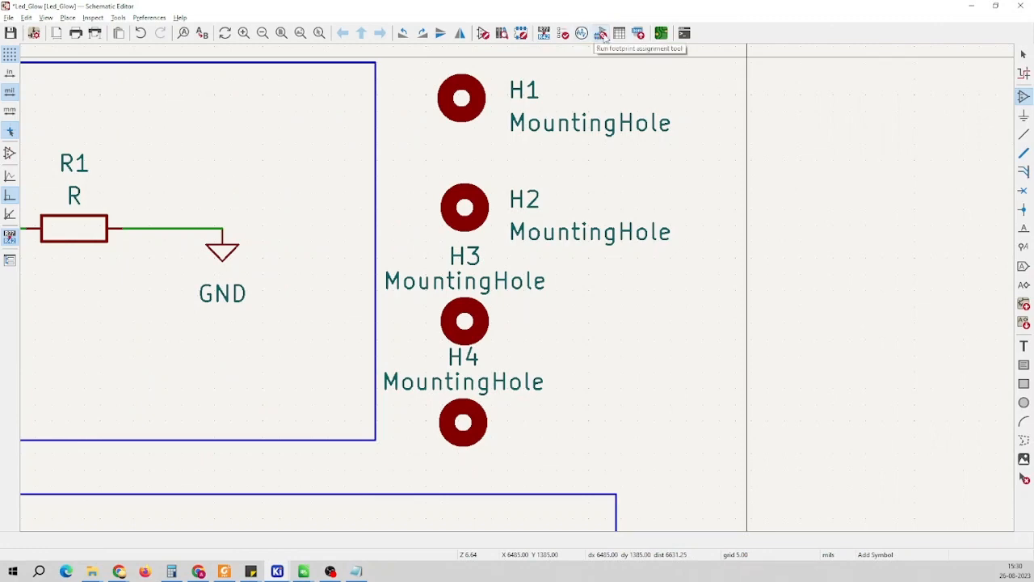
{"action": "left_click", "coordinate": [602, 33]}
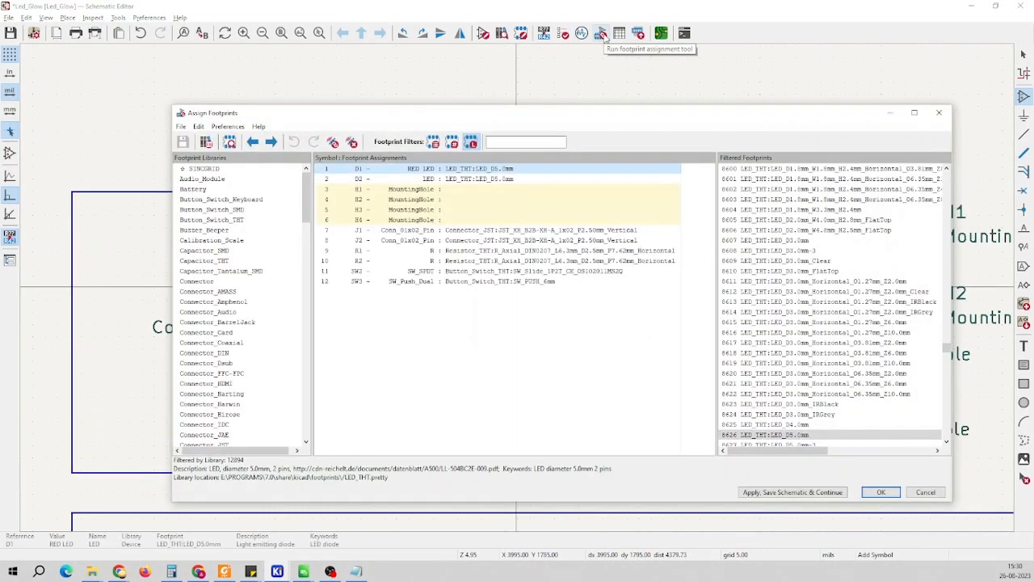
{"action": "scroll", "coordinate": [231, 324], "scroll_direction": "down", "scroll_amount": 2}
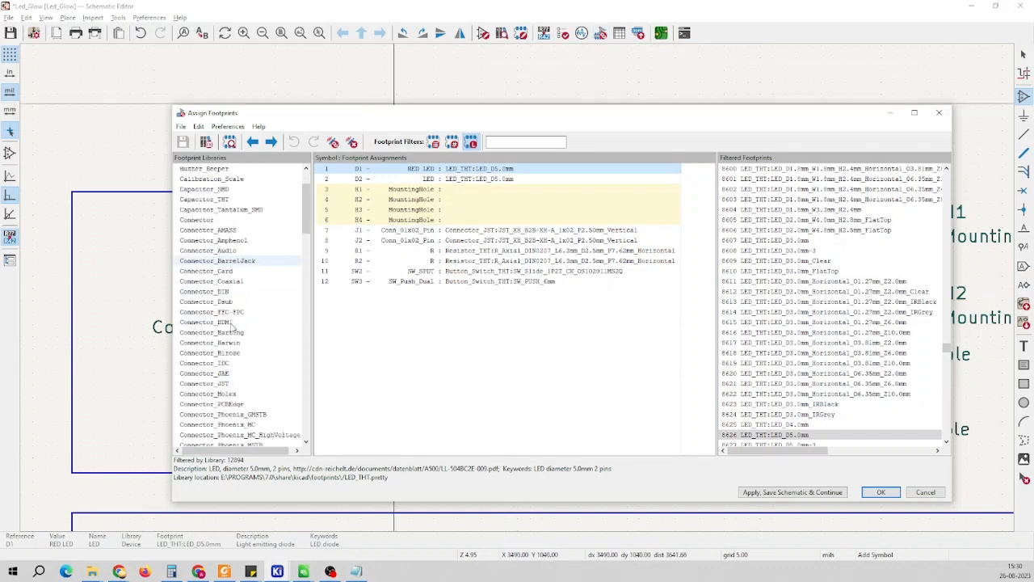
{"action": "scroll", "coordinate": [232, 326], "scroll_direction": "down", "scroll_amount": 20}
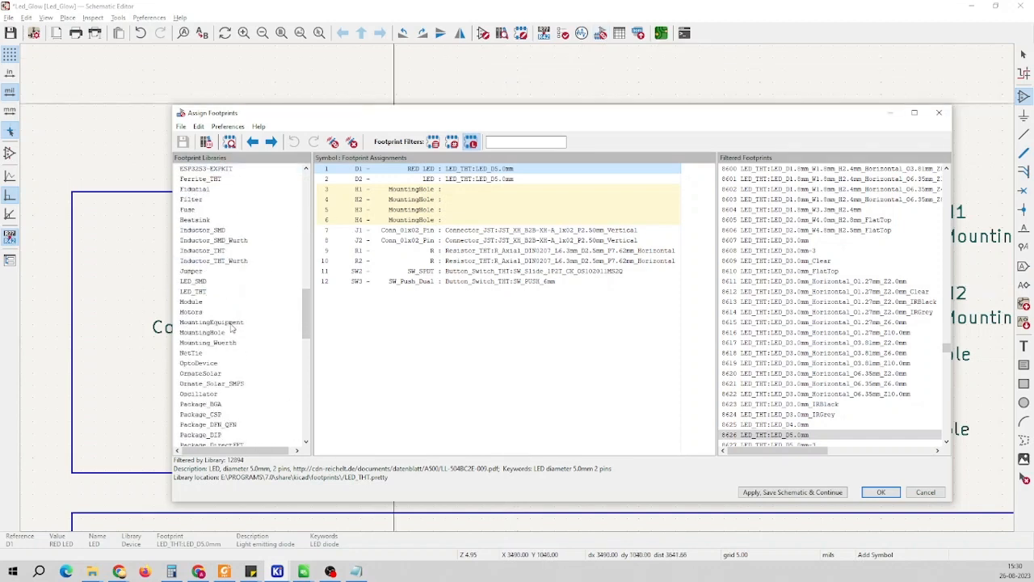
{"action": "left_click", "coordinate": [225, 333]}
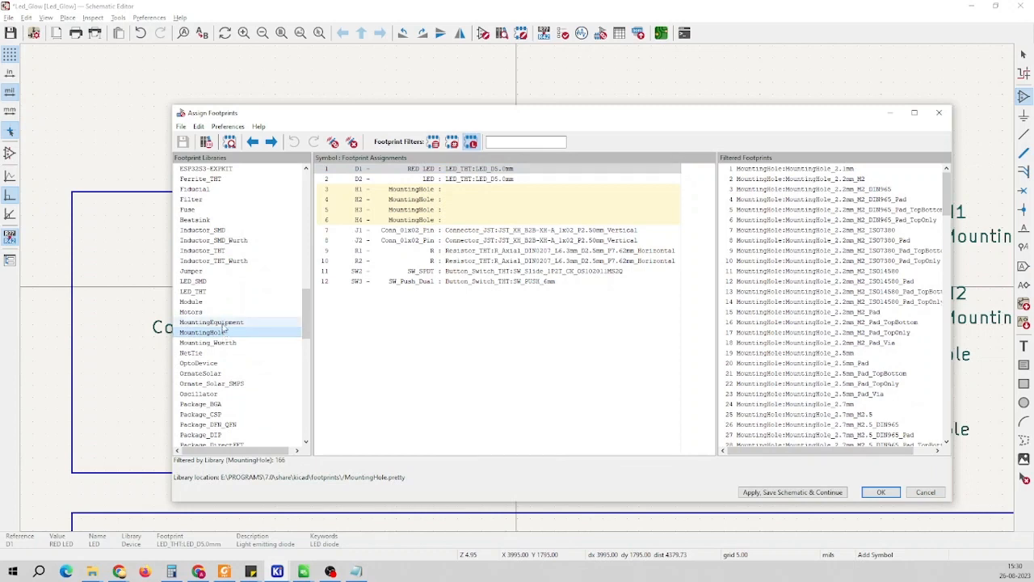
{"action": "scroll", "coordinate": [861, 299], "scroll_direction": "down", "scroll_amount": 2}
{"action": "scroll", "coordinate": [862, 299], "scroll_direction": "down", "scroll_amount": 11}
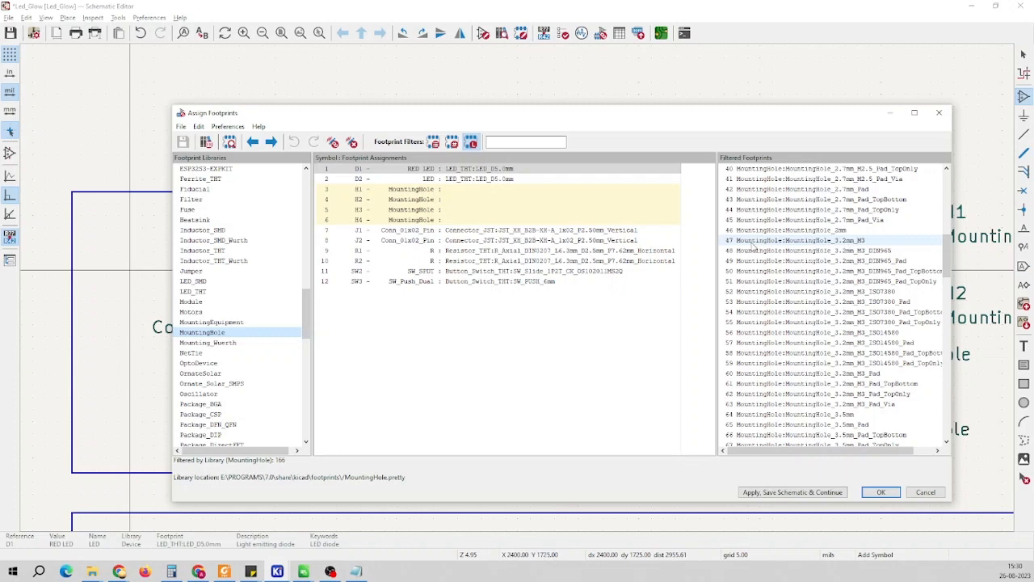
{"action": "left_click", "coordinate": [861, 242]}
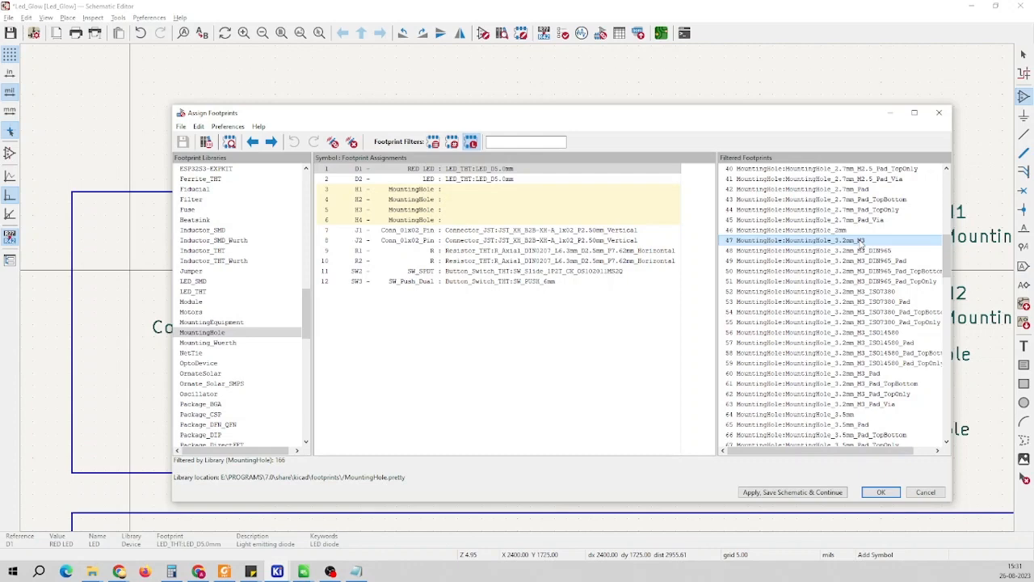
{"action": "left_click", "coordinate": [939, 112]}
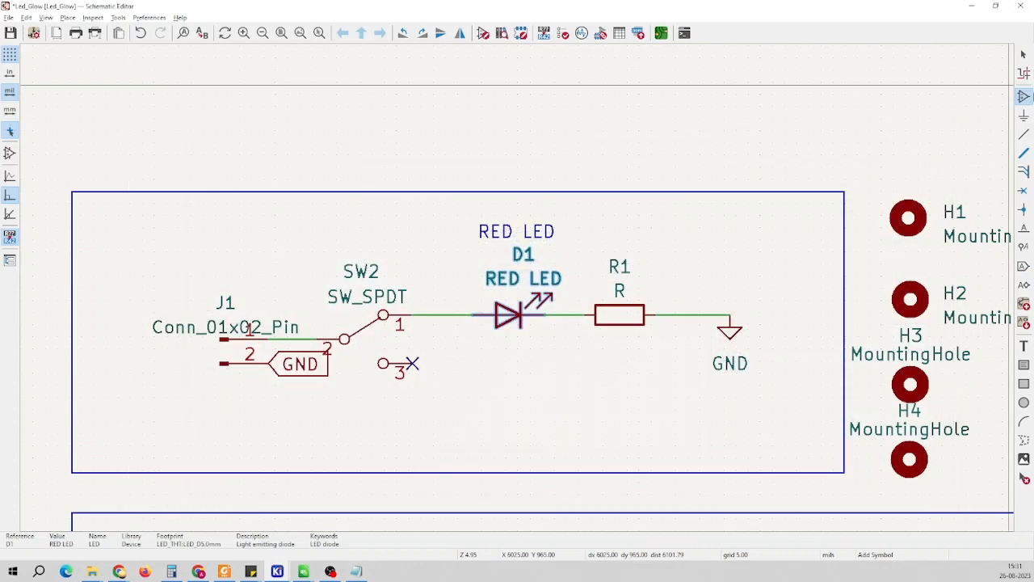
{"action": "left_click", "coordinate": [1024, 97]}
{"action": "left_click", "coordinate": [448, 56]}
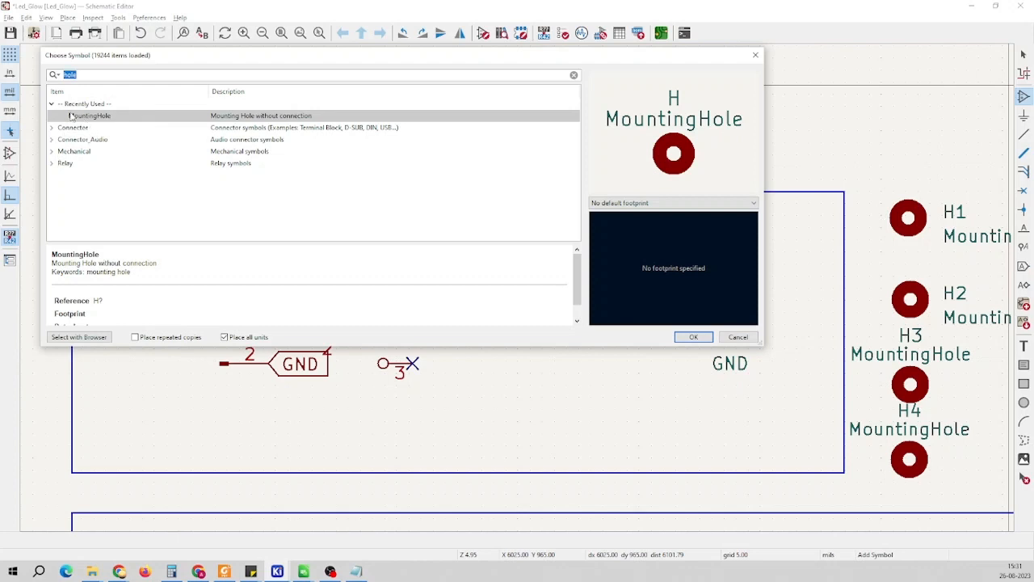
{"action": "left_click", "coordinate": [53, 151]}
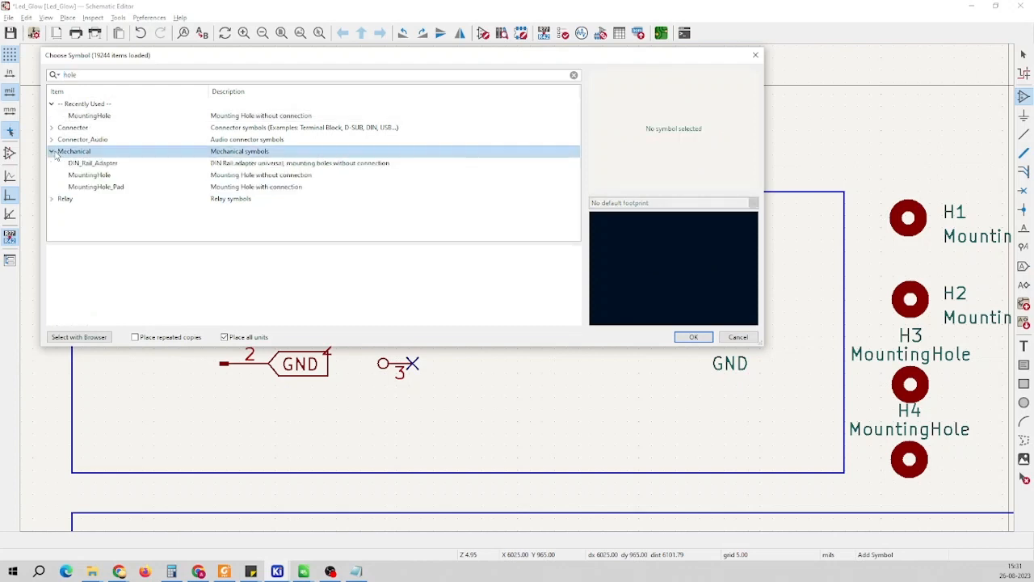
{"action": "left_click", "coordinate": [114, 178]}
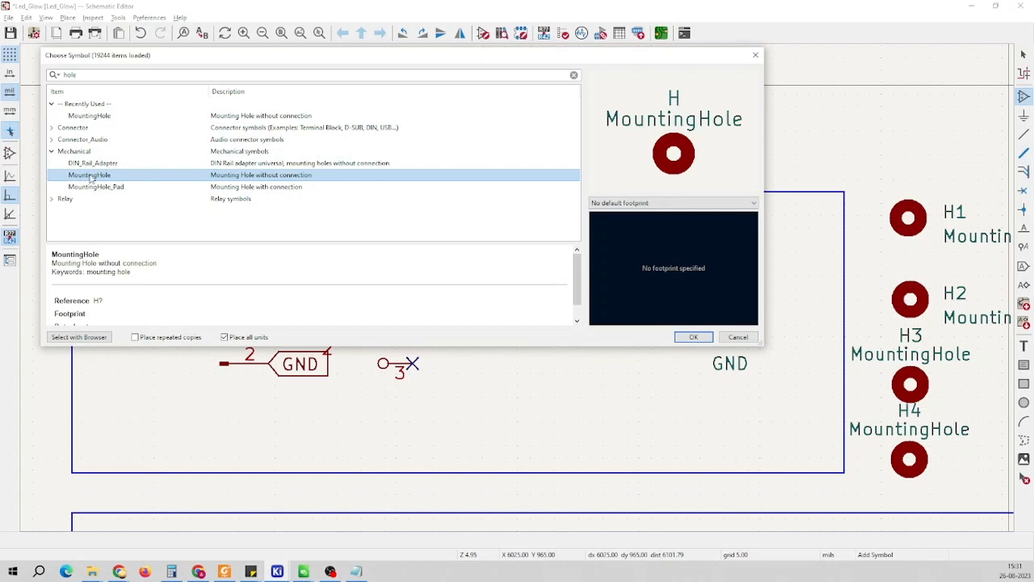
{"action": "double_click", "coordinate": [92, 176]}
{"action": "scroll", "coordinate": [607, 279], "scroll_direction": "down", "scroll_amount": 4}
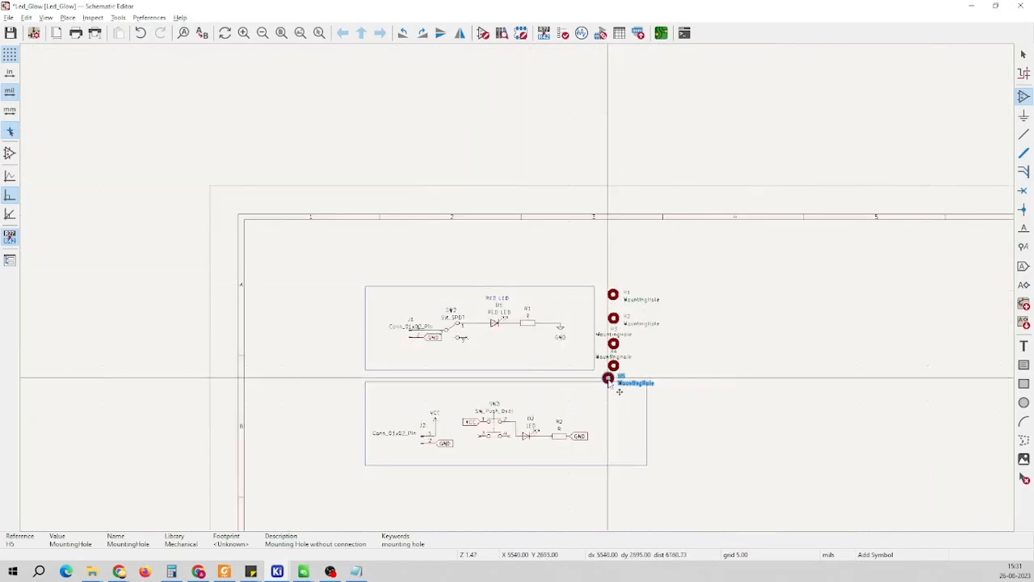
{"action": "key", "text": "Escape"}
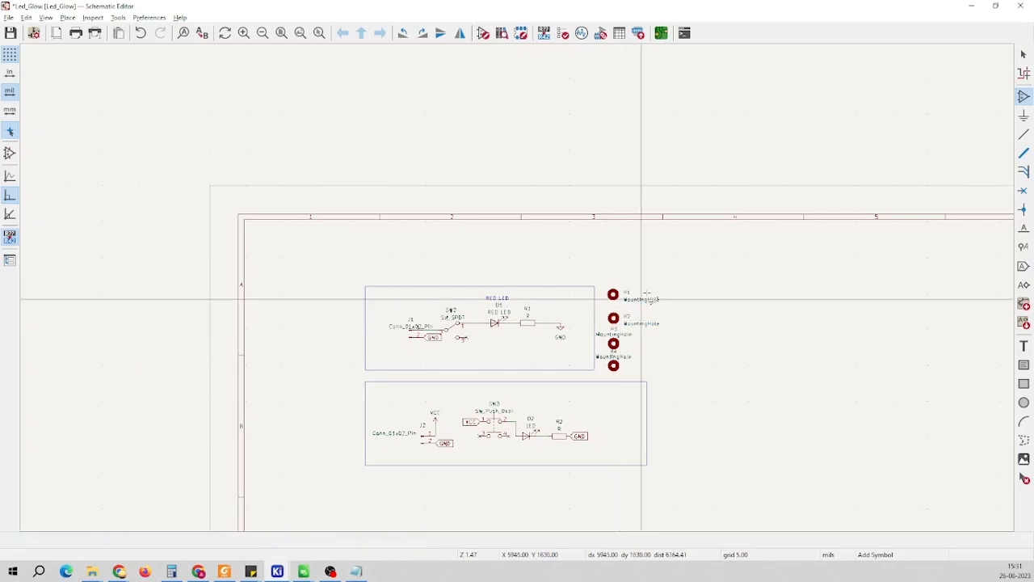
Find the MountingHole_3.2mm_M3 footprint again, select symbol H1 in the assignment list, and cancel the footprint assignment
{"action": "left_click", "coordinate": [603, 38]}
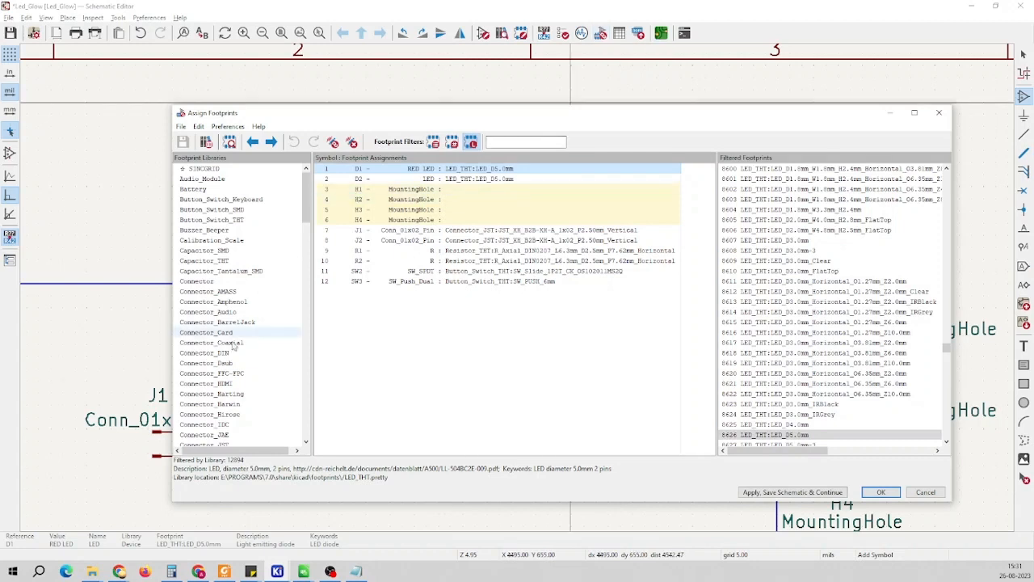
{"action": "scroll", "coordinate": [252, 355], "scroll_direction": "down", "scroll_amount": 9}
{"action": "scroll", "coordinate": [249, 339], "scroll_direction": "down", "scroll_amount": 13}
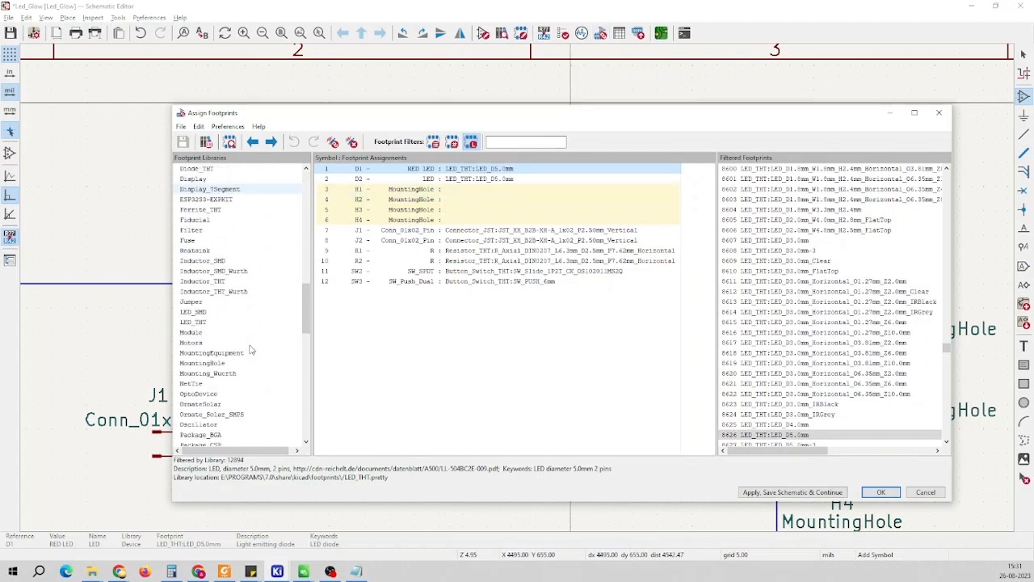
{"action": "left_click", "coordinate": [247, 302]}
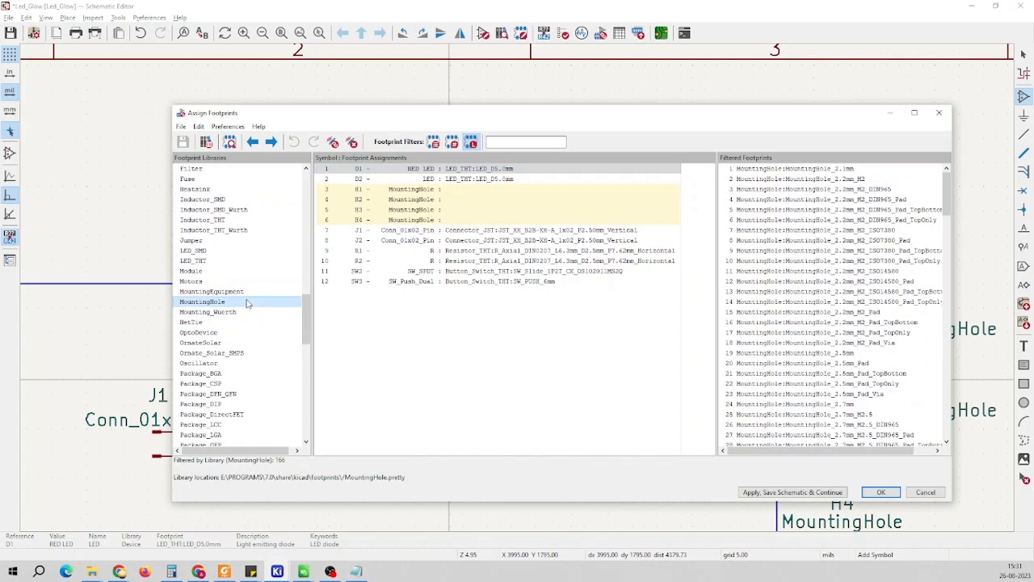
{"action": "scroll", "coordinate": [853, 260], "scroll_direction": "down", "scroll_amount": 9}
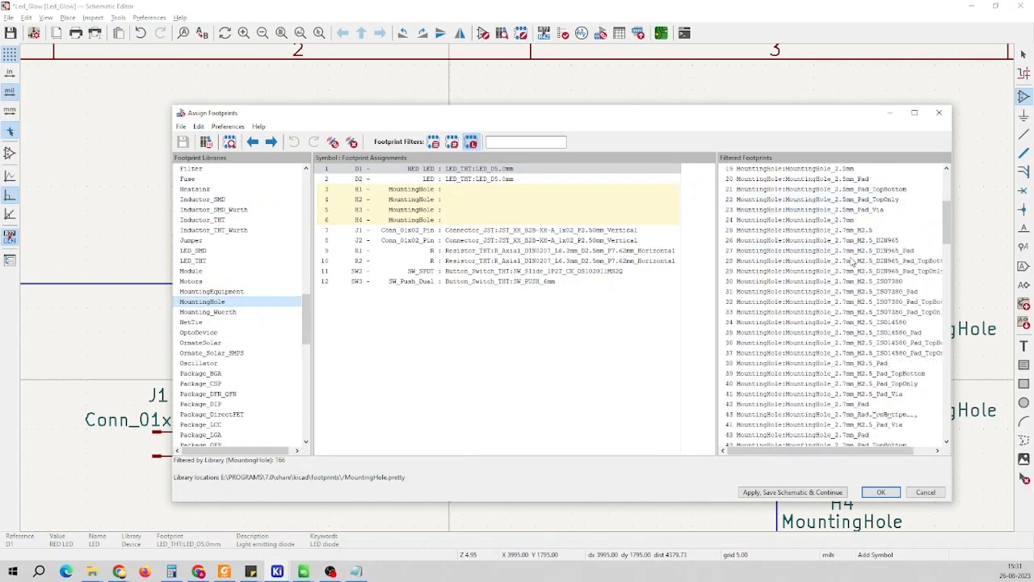
{"action": "scroll", "coordinate": [852, 260], "scroll_direction": "down", "scroll_amount": 3}
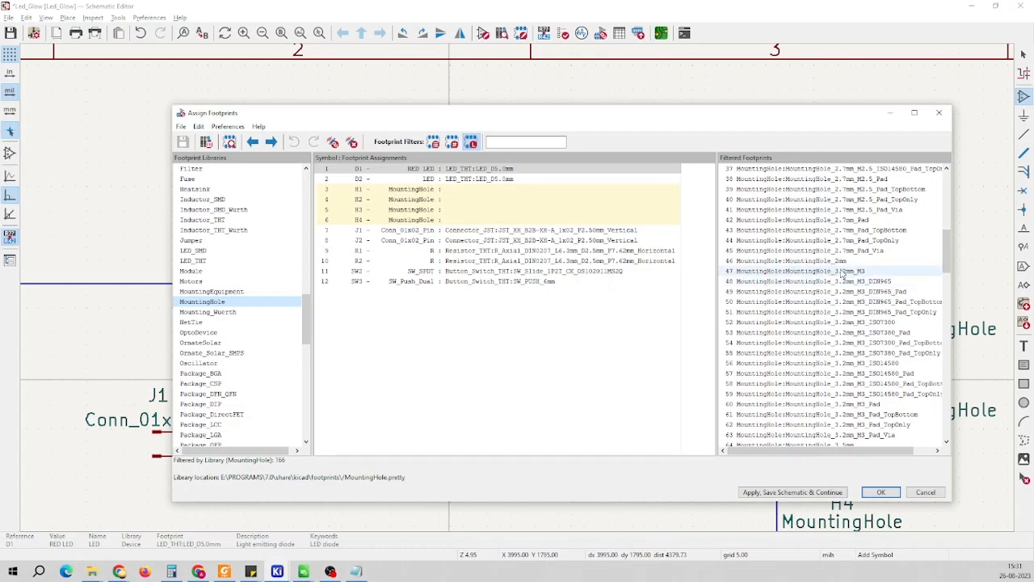
{"action": "left_click", "coordinate": [854, 272]}
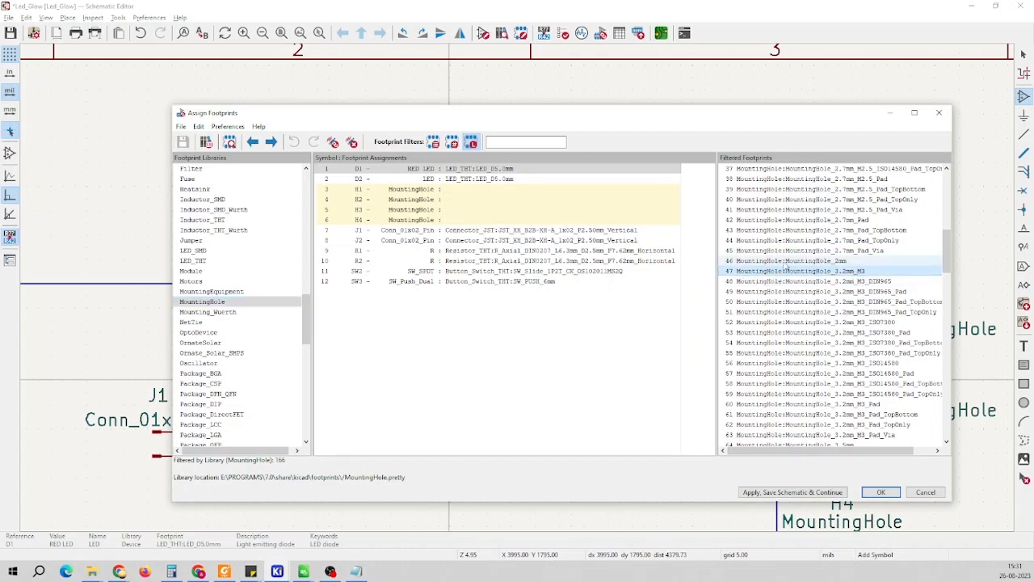
{"action": "left_click", "coordinate": [486, 191]}
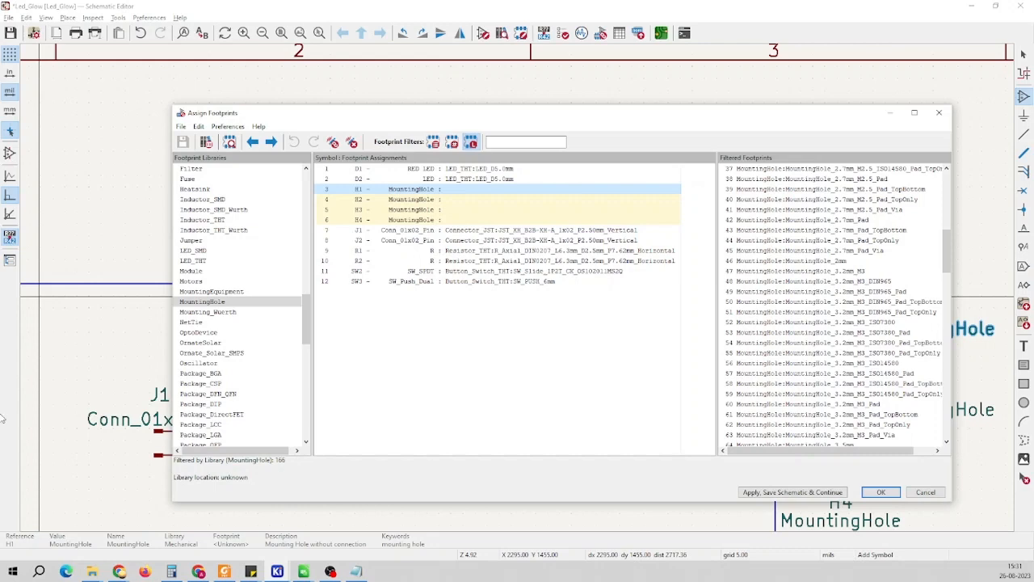
{"action": "left_click", "coordinate": [937, 492]}
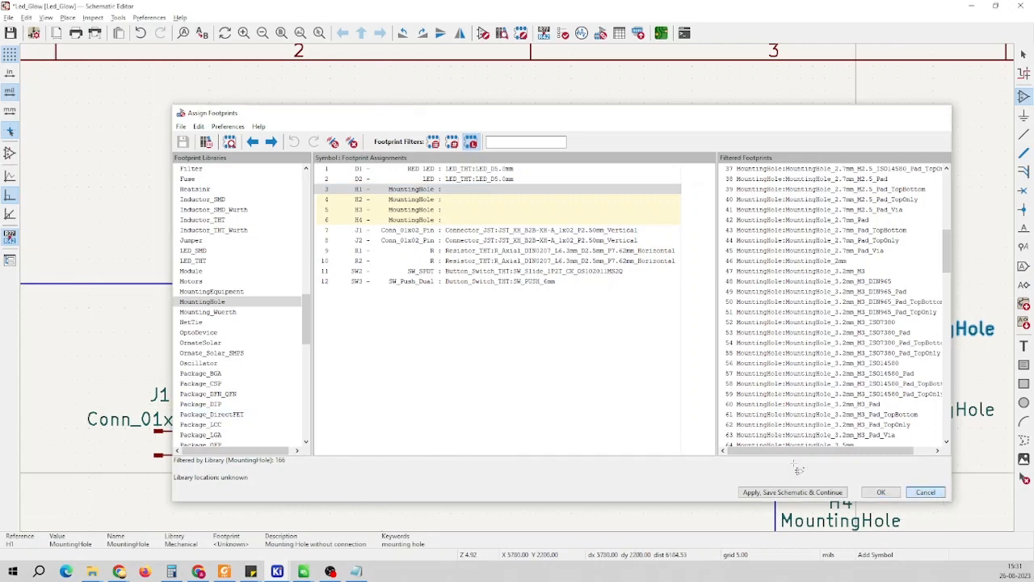
Delete the four MountingHole symbols H1 to H4 beside the RED LED circuit's box
{"action": "scroll", "coordinate": [404, 250], "scroll_direction": "down", "scroll_amount": 5}
{"action": "scroll", "coordinate": [443, 265], "scroll_direction": "up", "scroll_amount": 2}
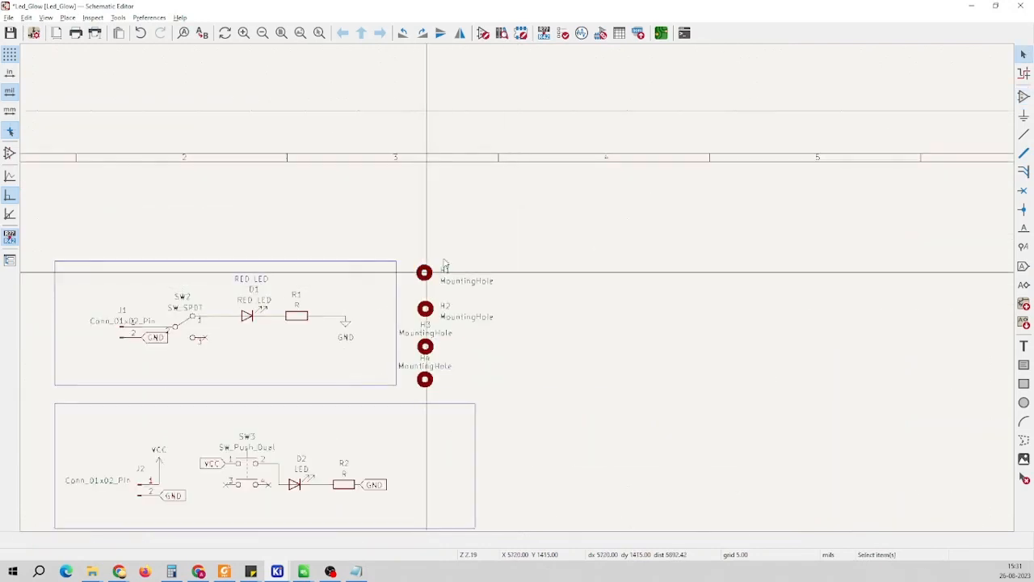
{"action": "left_click_drag", "start_coordinate": [520, 250], "coordinate": [404, 406]}
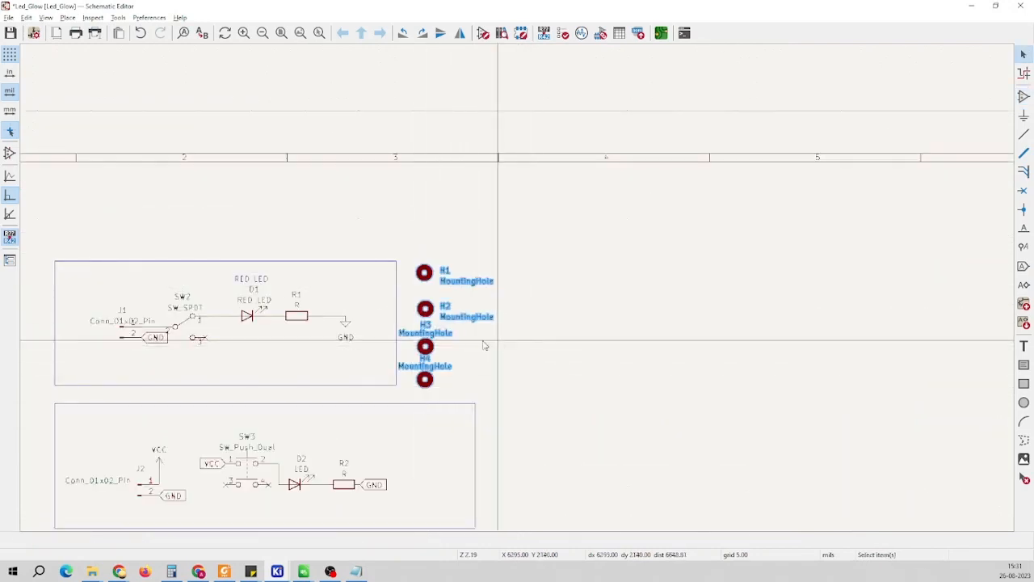
{"action": "key", "text": "Delete"}
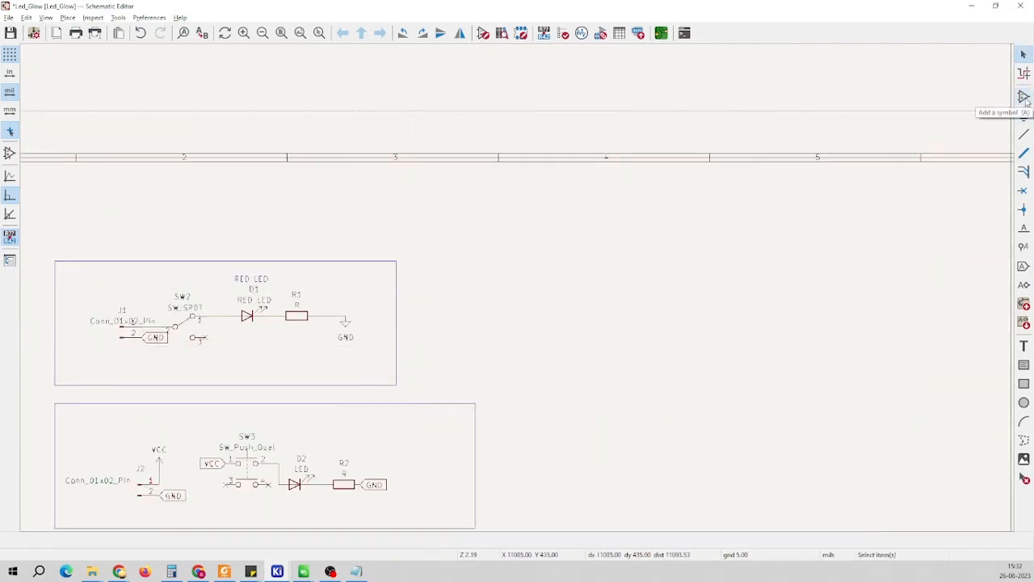
Search the symbol library for hole and place a MountingHole symbol from the Mechanical library just outside the RED LED circuit's box
{"action": "left_click", "coordinate": [1024, 97]}
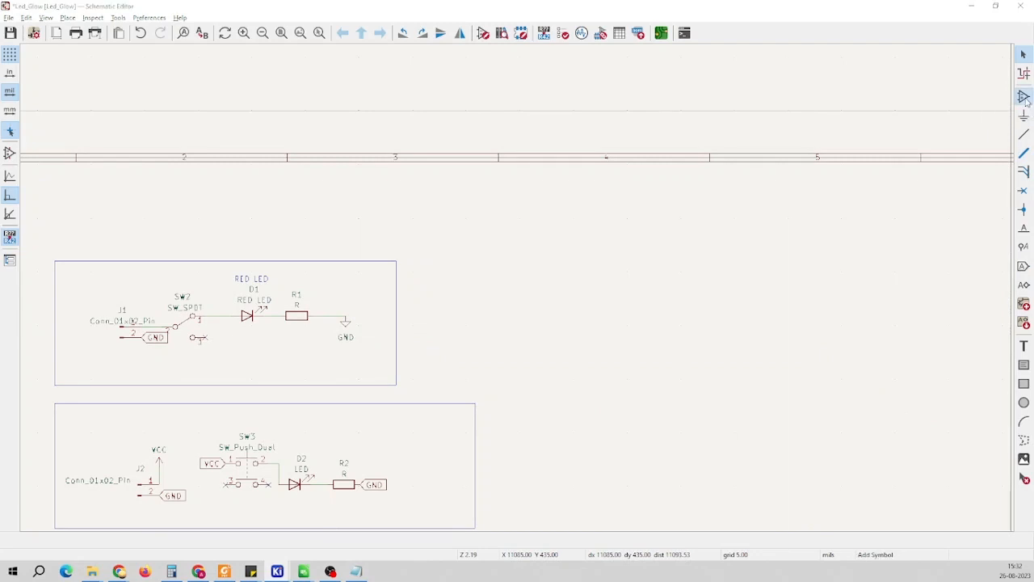
{"action": "left_click", "coordinate": [90, 78]}
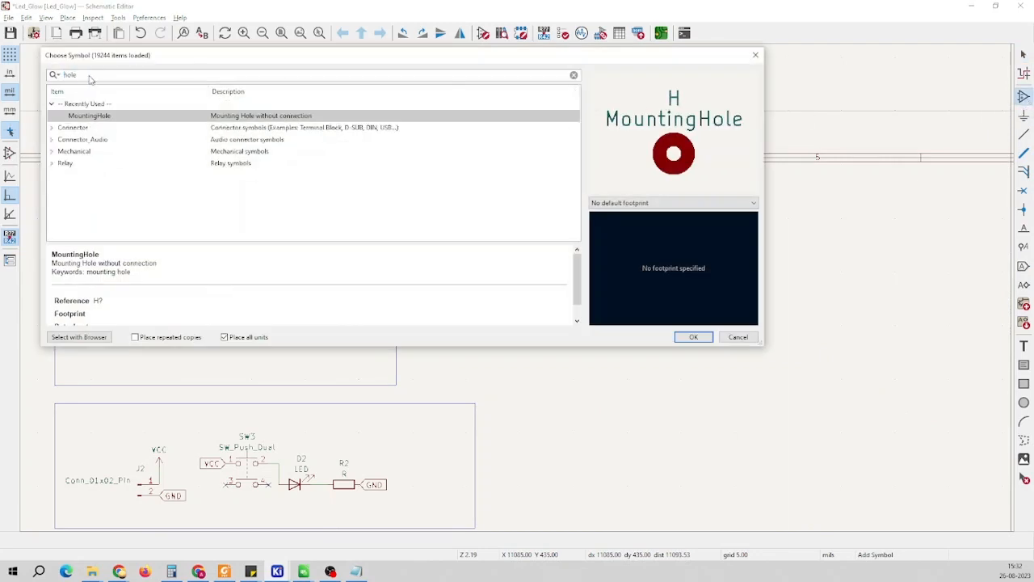
{"action": "key", "text": "BackSpace"}
{"action": "key", "text": "BackSpace"}
{"action": "key", "text": "BackSpace"}
{"action": "type", "text": "hole"}
{"action": "left_click", "coordinate": [52, 152]}
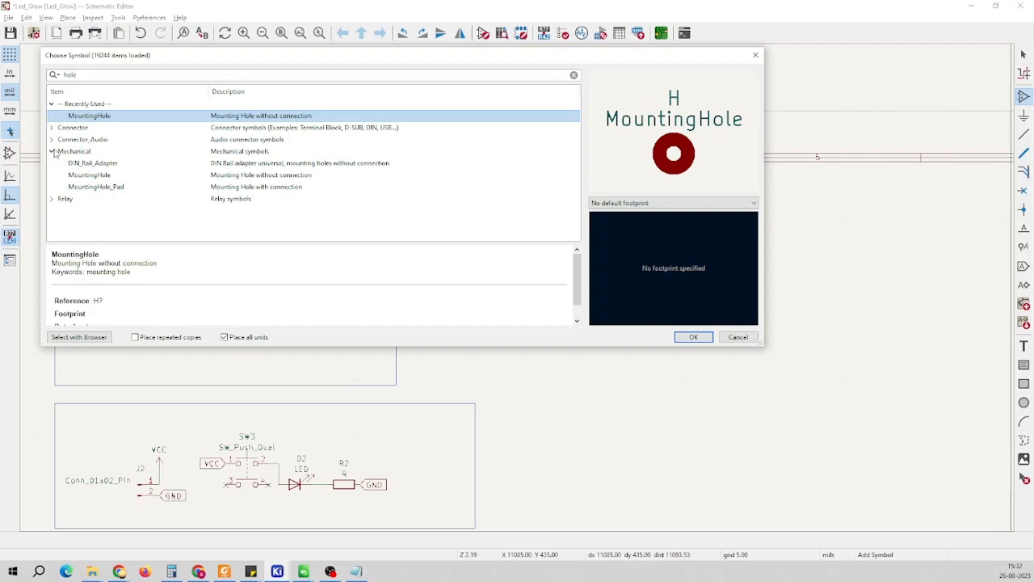
{"action": "left_click", "coordinate": [89, 175]}
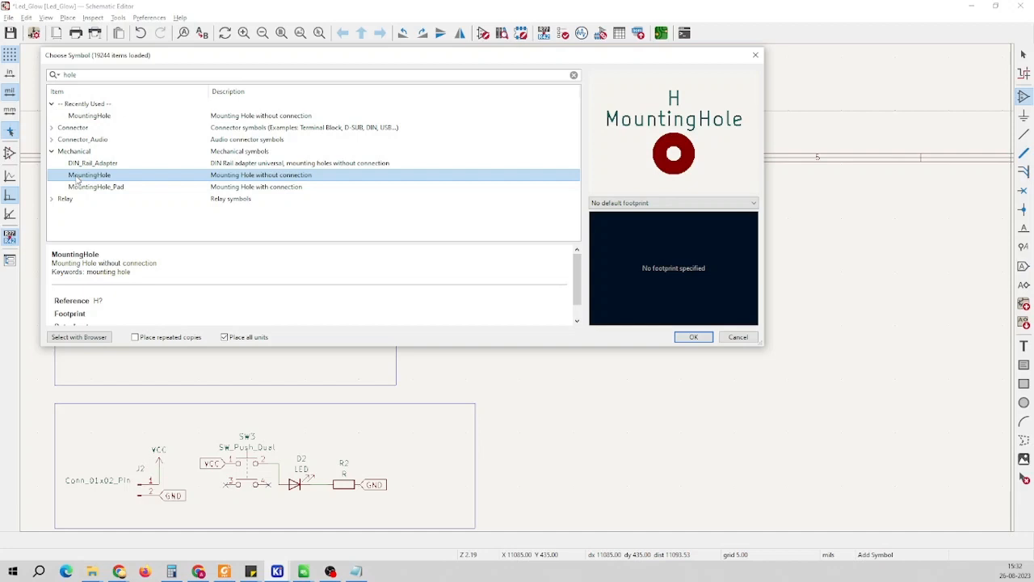
{"action": "double_click", "coordinate": [77, 179]}
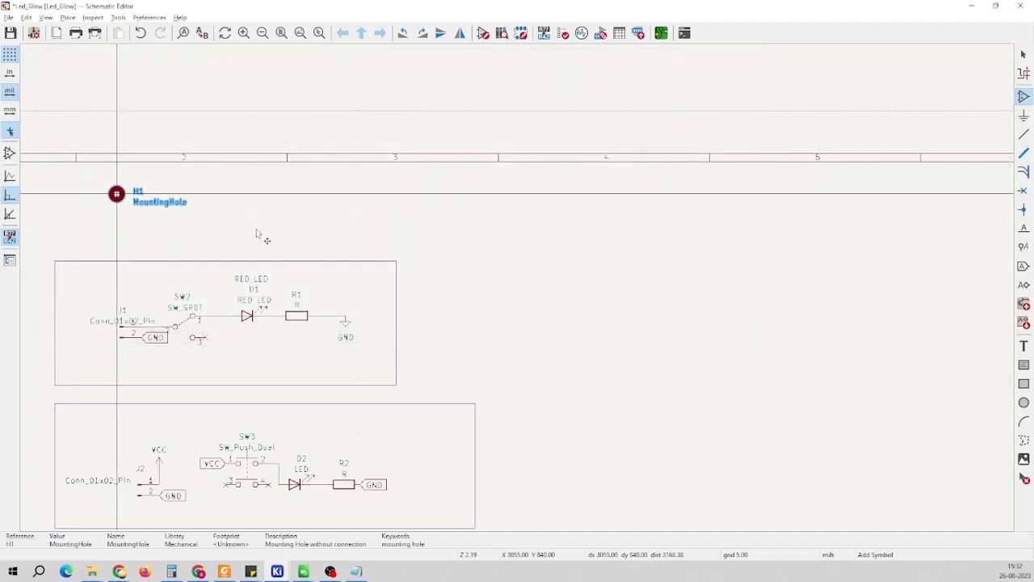
{"action": "scroll", "coordinate": [118, 192], "scroll_direction": "up", "scroll_amount": 3}
{"action": "left_click", "coordinate": [515, 251]}
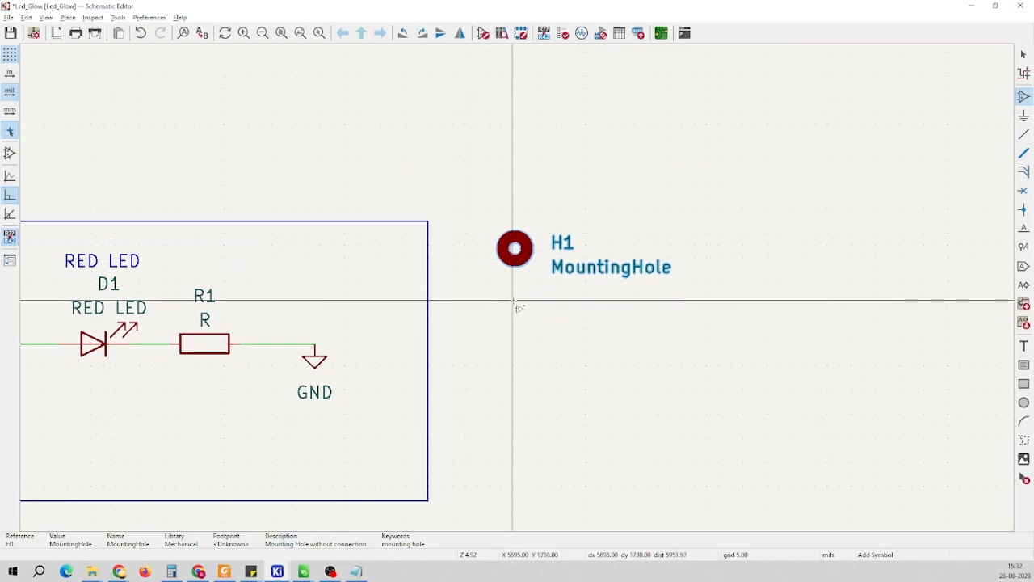
Repeat the MountingHole symbol three times in a column beneath H1, up to H4
{"action": "key", "text": "Insert"}
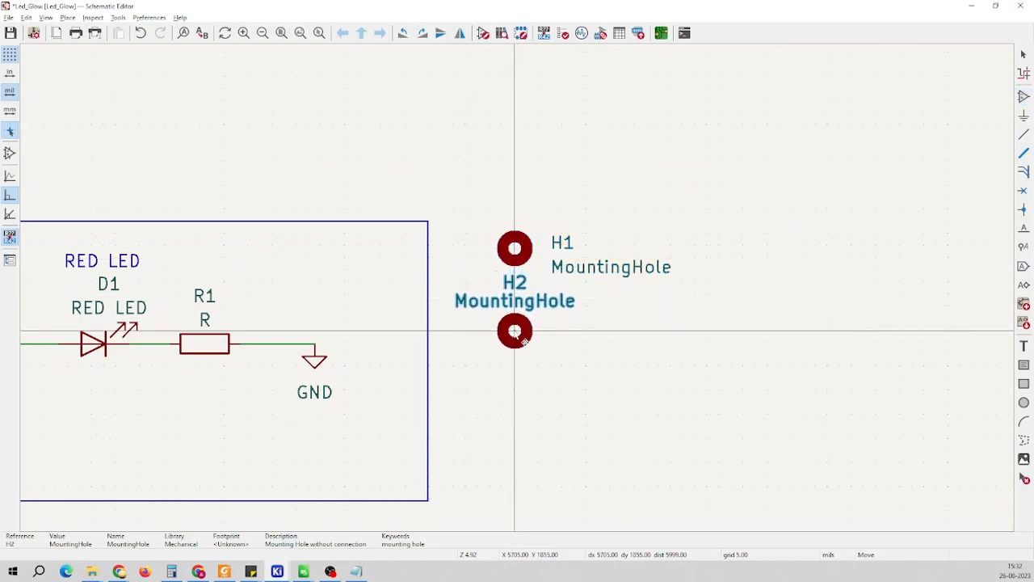
{"action": "left_click", "coordinate": [515, 332]}
{"action": "key", "text": "Insert"}
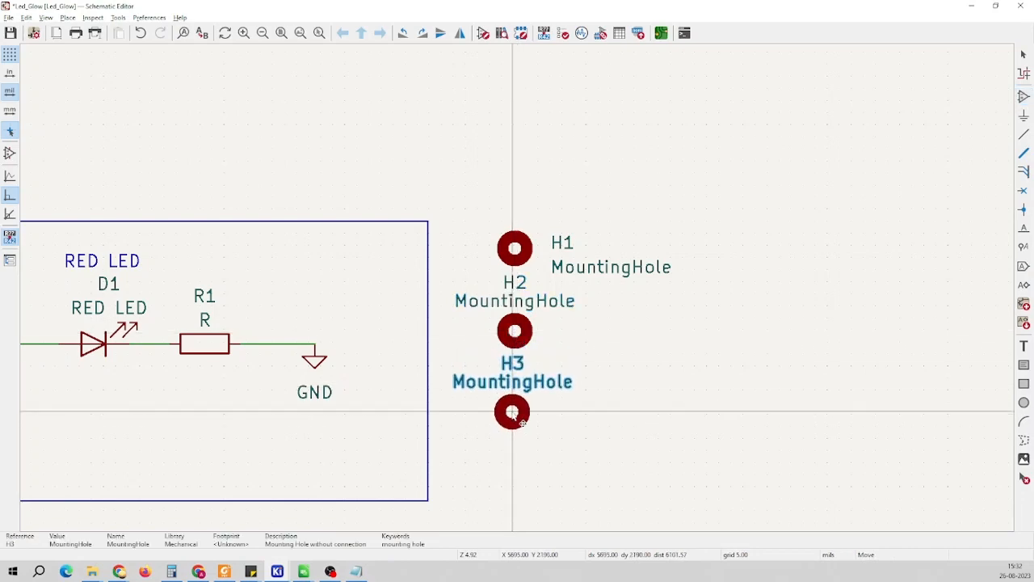
{"action": "left_click", "coordinate": [513, 413]}
{"action": "key", "text": "Insert"}
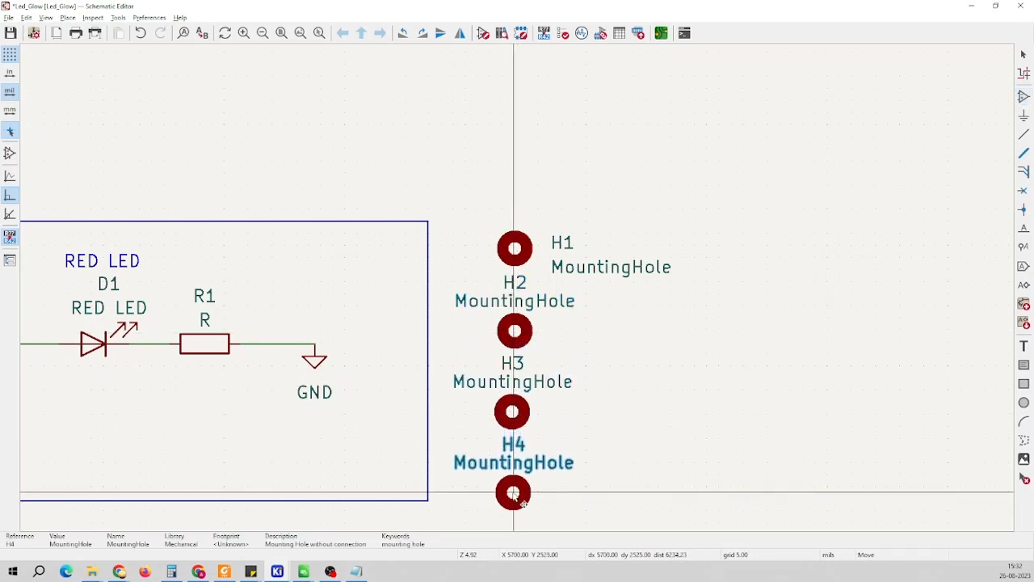
{"action": "left_click", "coordinate": [514, 492]}
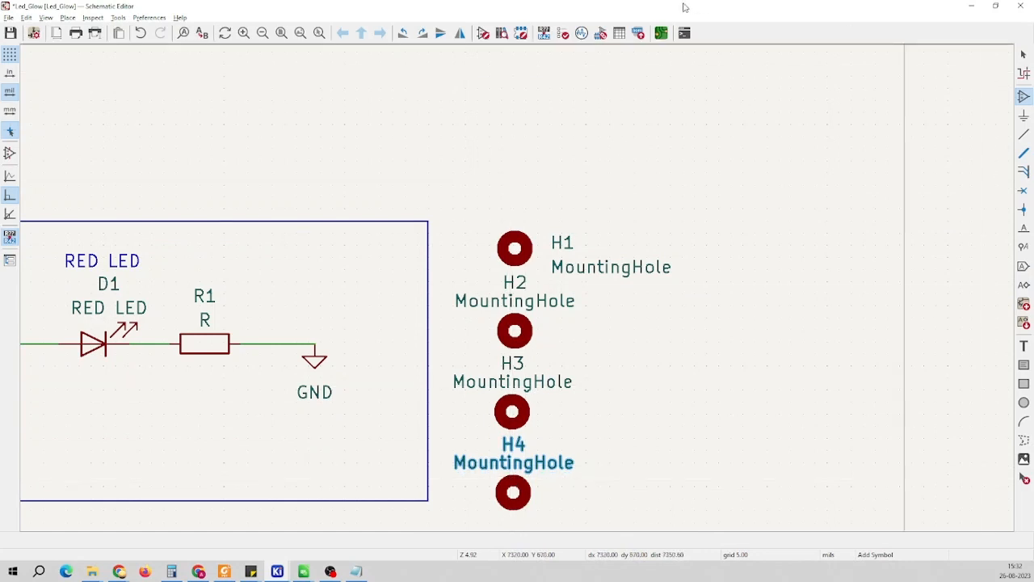
Open the footprint assignment tool and assign MountingHole_3.2mm_M3 from the MountingHole library to symbol H1
{"action": "left_click", "coordinate": [602, 33]}
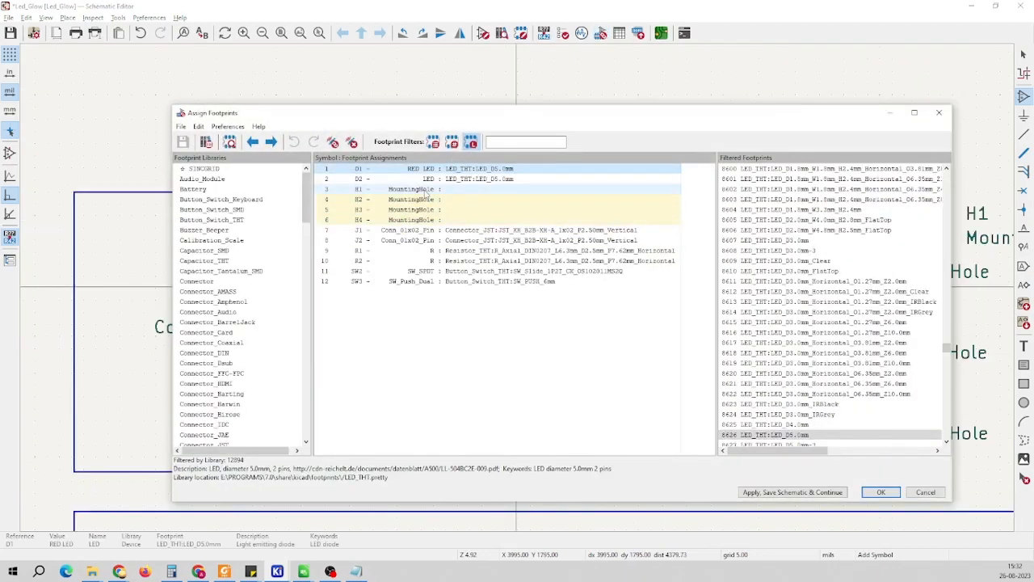
{"action": "left_click", "coordinate": [426, 191]}
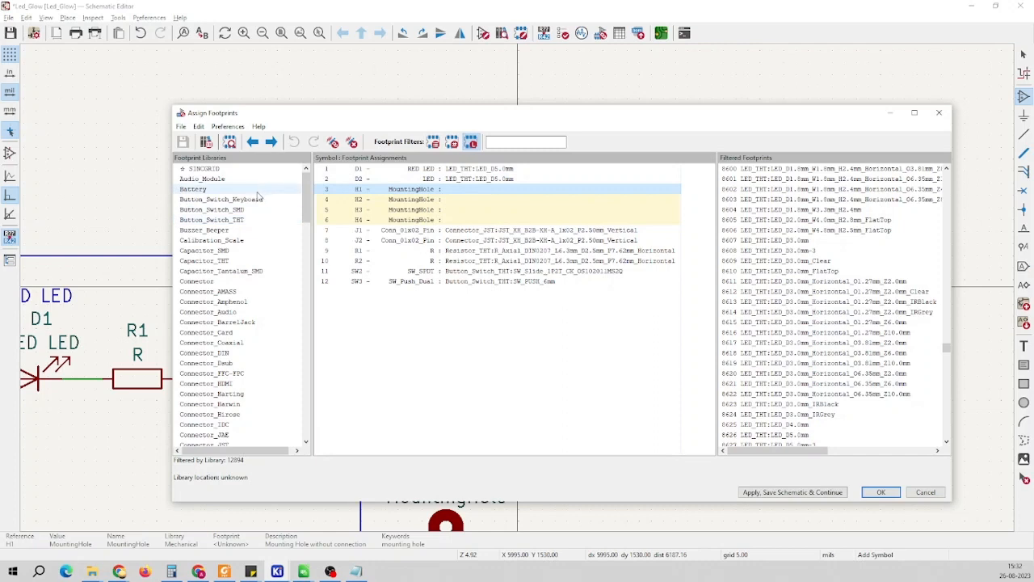
{"action": "scroll", "coordinate": [257, 202], "scroll_direction": "down", "scroll_amount": 20}
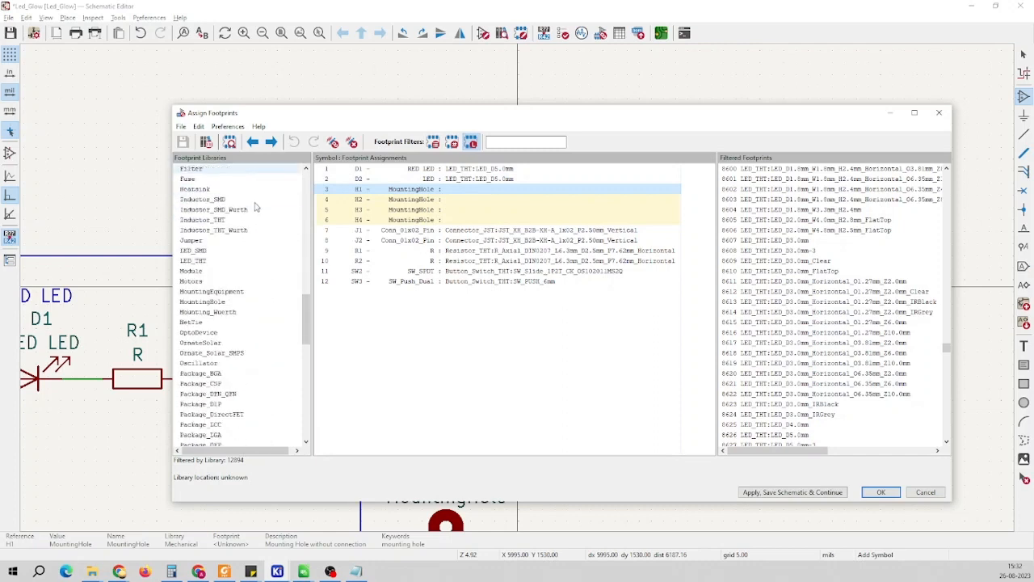
{"action": "scroll", "coordinate": [242, 218], "scroll_direction": "down", "scroll_amount": 4}
{"action": "scroll", "coordinate": [198, 239], "scroll_direction": "up", "scroll_amount": 2}
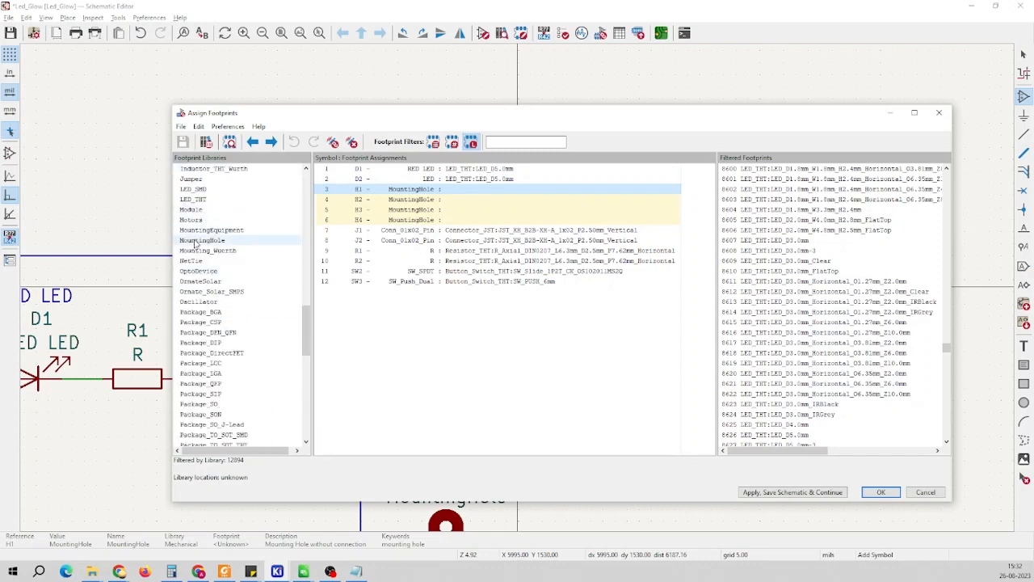
{"action": "left_click", "coordinate": [198, 240]}
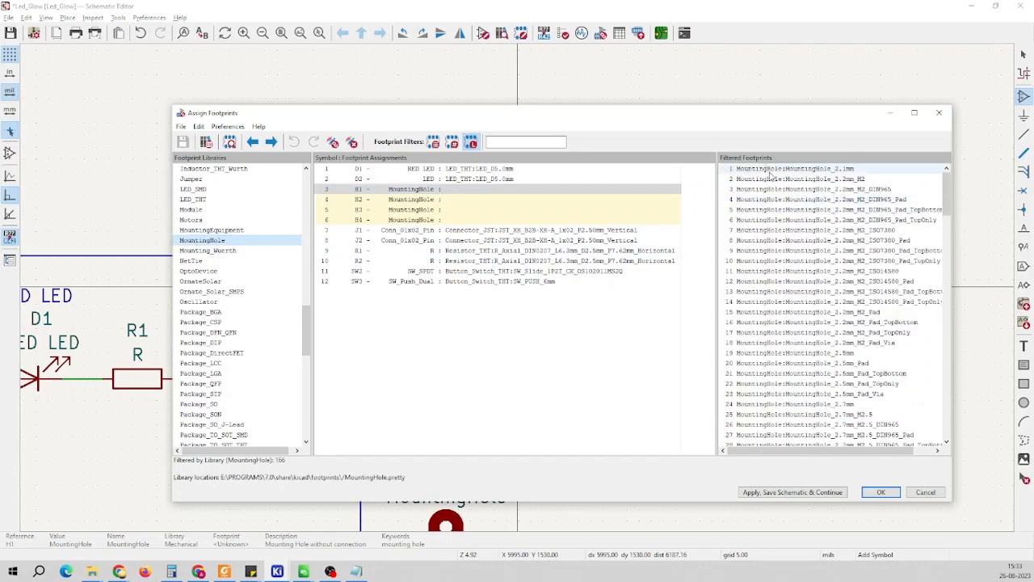
{"action": "scroll", "coordinate": [808, 242], "scroll_direction": "down", "scroll_amount": 7}
{"action": "scroll", "coordinate": [825, 275], "scroll_direction": "down", "scroll_amount": 5}
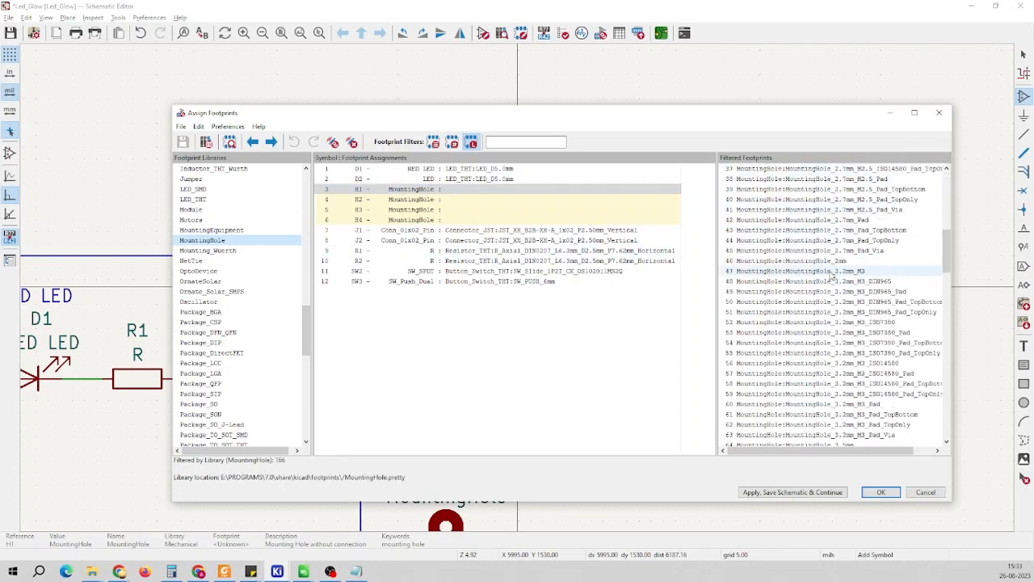
{"action": "left_click", "coordinate": [850, 273]}
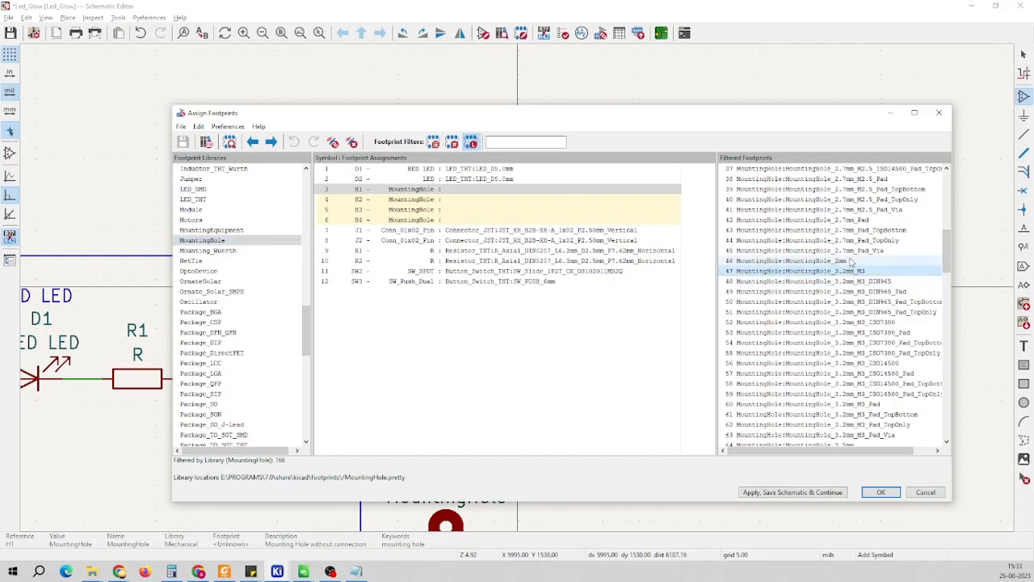
{"action": "left_click", "coordinate": [449, 190]}
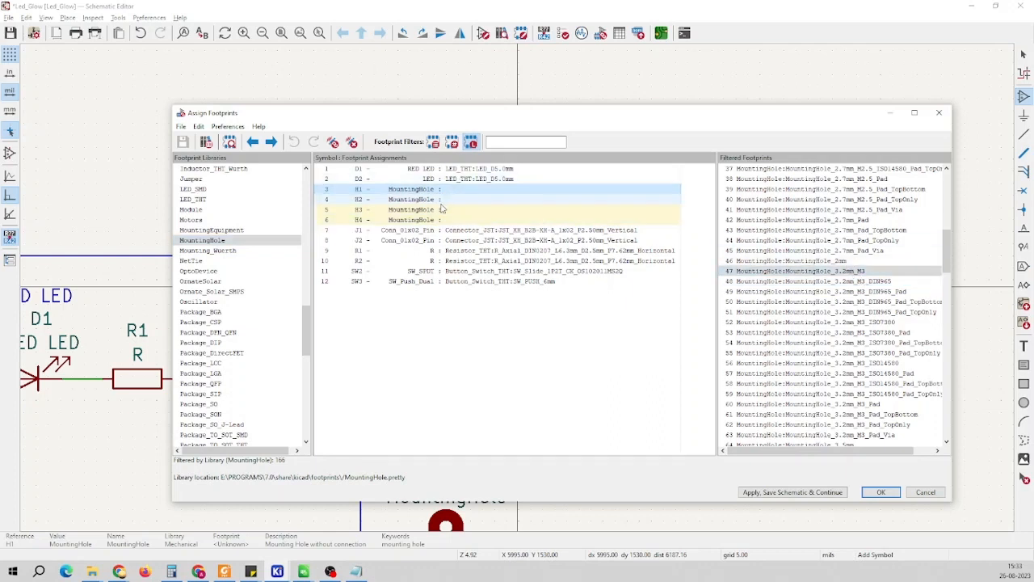
{"action": "left_click", "coordinate": [790, 272]}
{"action": "double_click", "coordinate": [790, 271]}
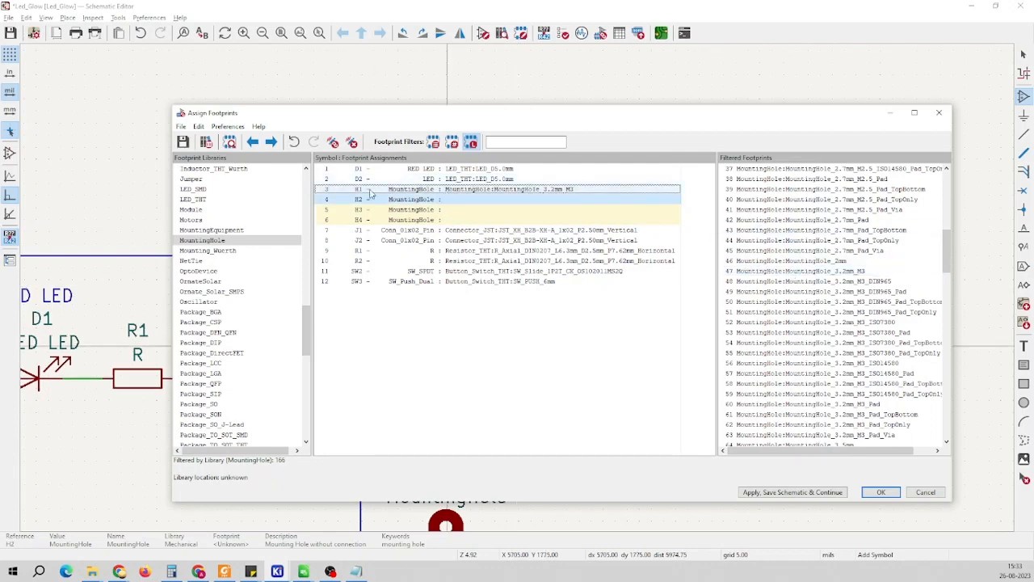
Copy H1's footprint association and paste it onto H2
{"action": "left_click", "coordinate": [440, 198]}
{"action": "left_click", "coordinate": [443, 190]}
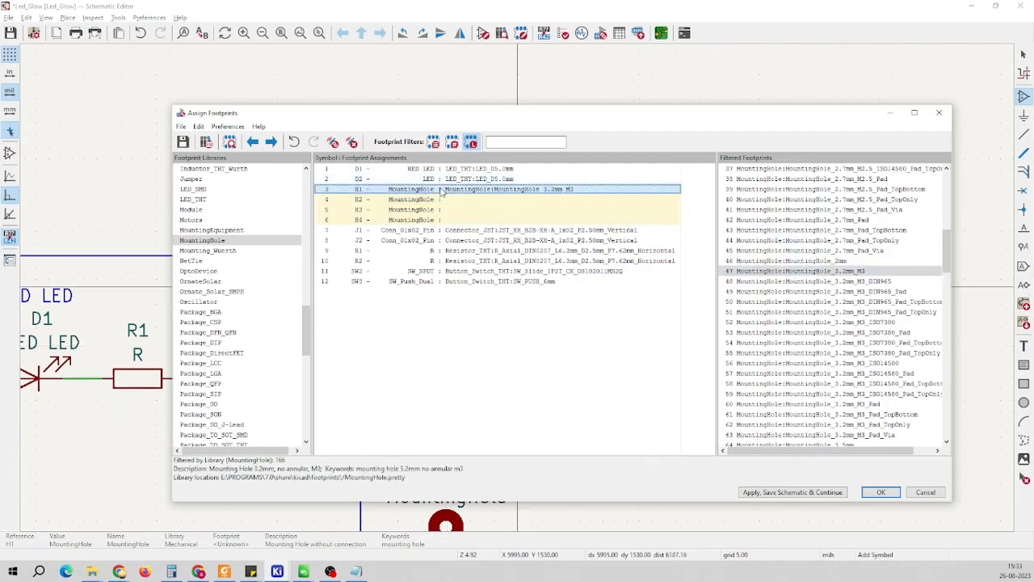
{"action": "right_click", "coordinate": [442, 190]}
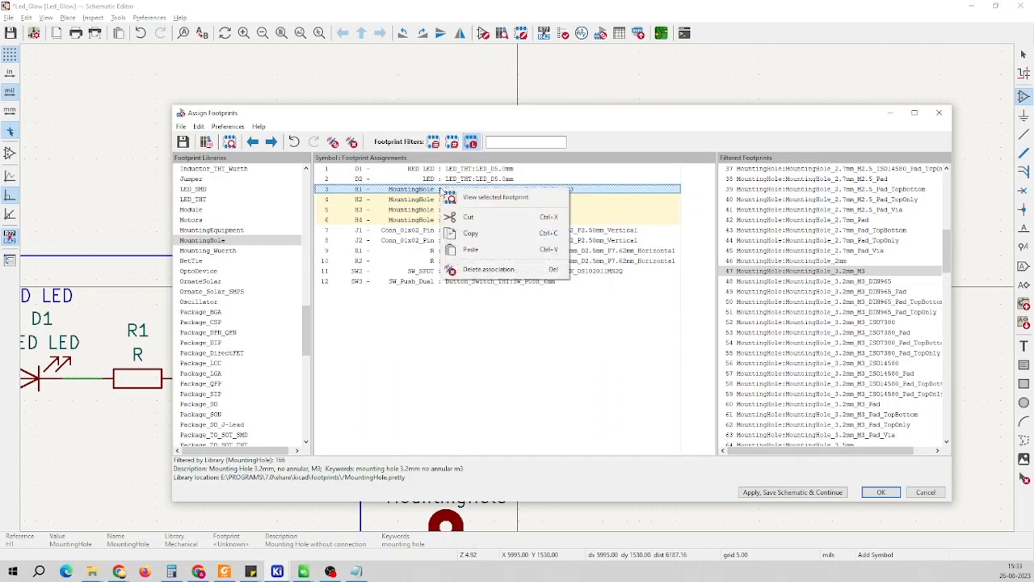
{"action": "left_click", "coordinate": [476, 233]}
{"action": "left_click", "coordinate": [451, 202]}
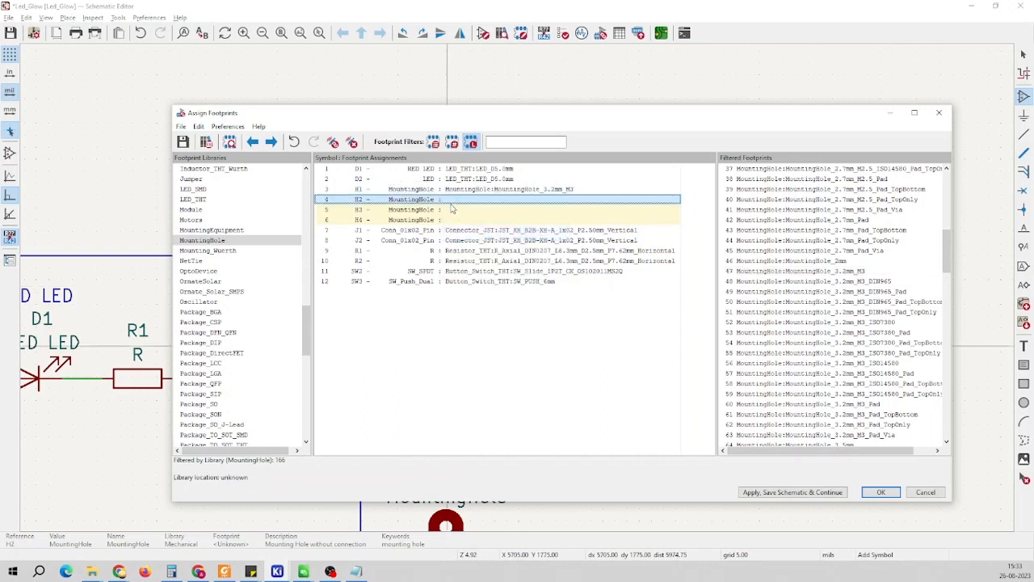
{"action": "left_click", "coordinate": [437, 220], "text": "shift"}
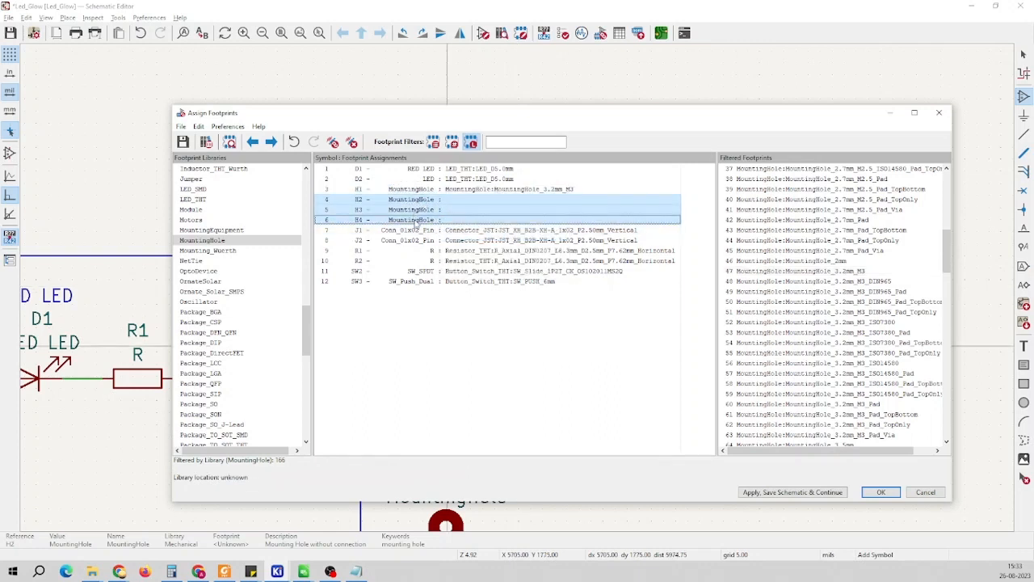
{"action": "right_click", "coordinate": [427, 202]}
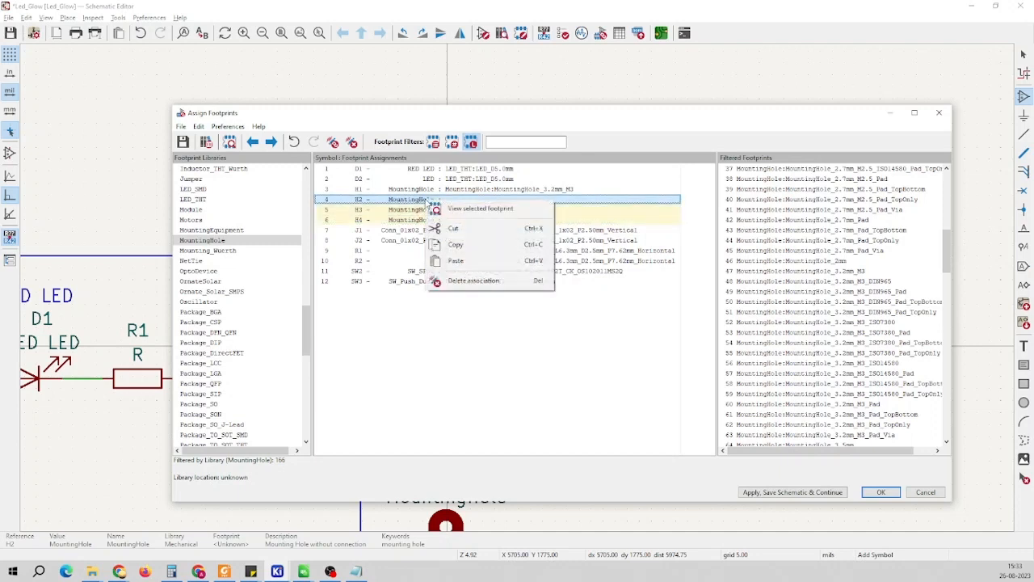
{"action": "left_click", "coordinate": [455, 260]}
Paste the copied MountingHole_3.2mm_M3 association onto H3 and H4, then apply the assignments and save the schematic
{"action": "left_click", "coordinate": [444, 210]}
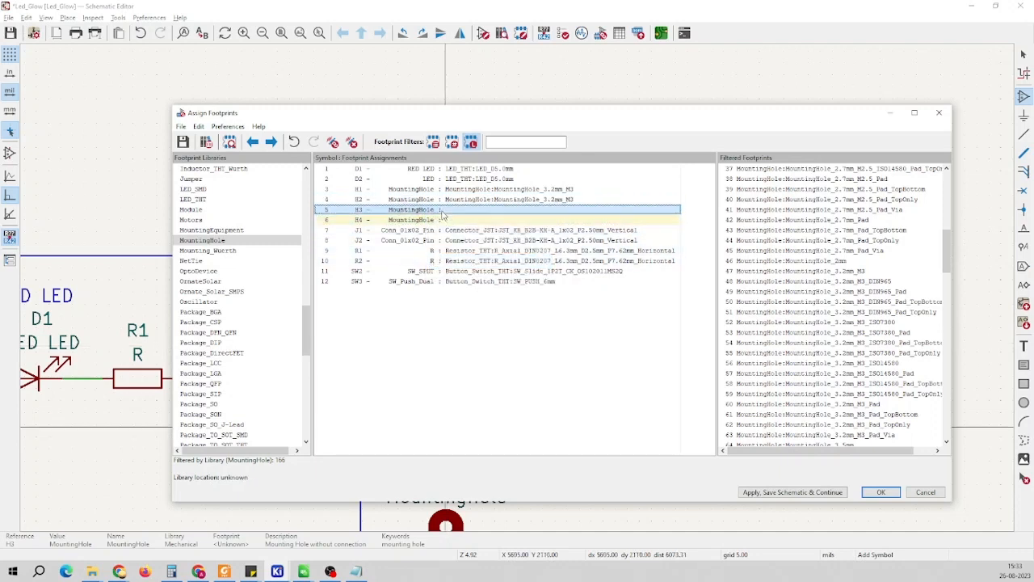
{"action": "right_click", "coordinate": [446, 212]}
{"action": "left_click", "coordinate": [476, 273]}
{"action": "left_click", "coordinate": [434, 220]}
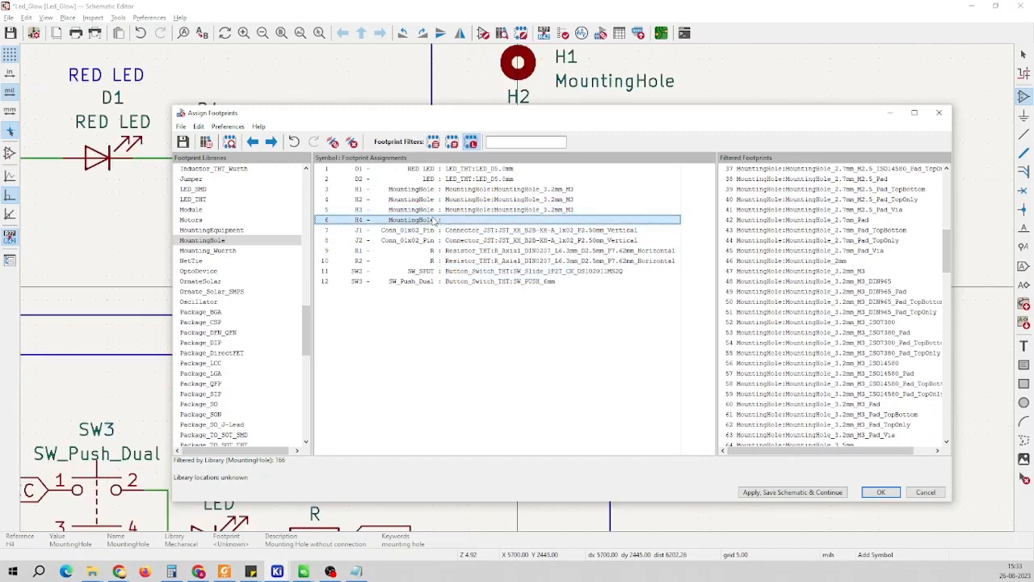
{"action": "right_click", "coordinate": [434, 220]}
{"action": "left_click", "coordinate": [464, 278]}
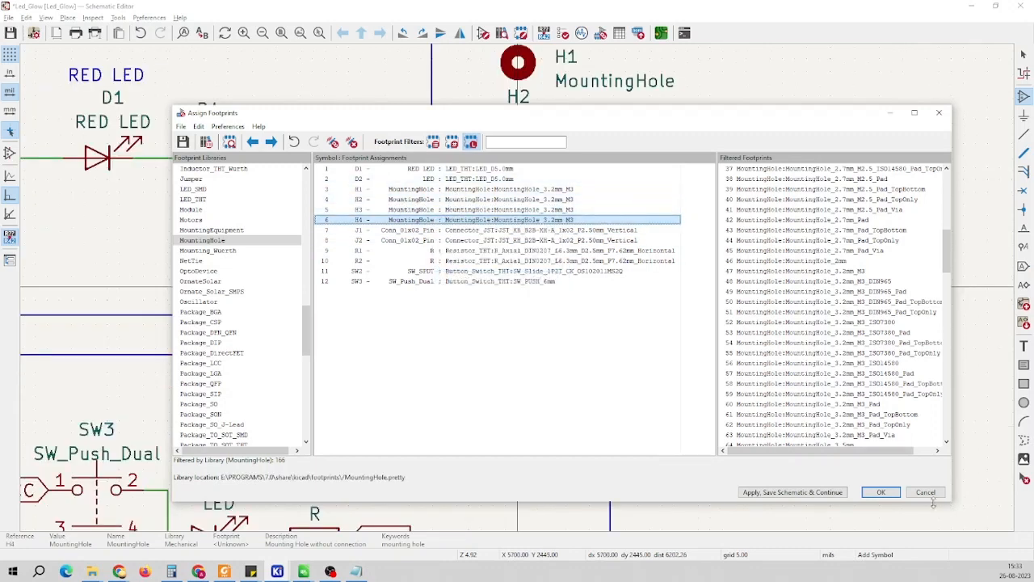
{"action": "left_click", "coordinate": [818, 492]}
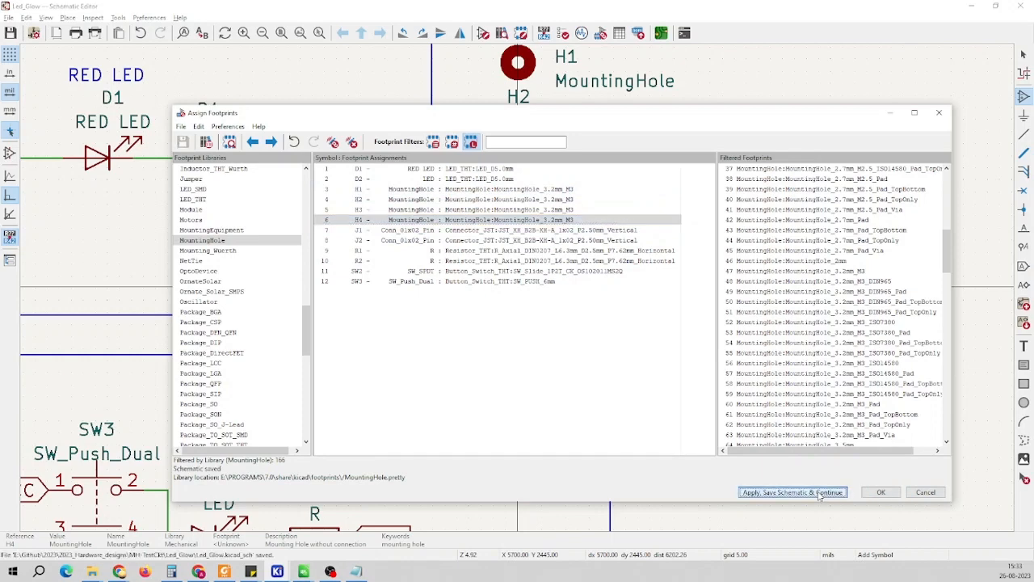
{"action": "left_click", "coordinate": [889, 492]}
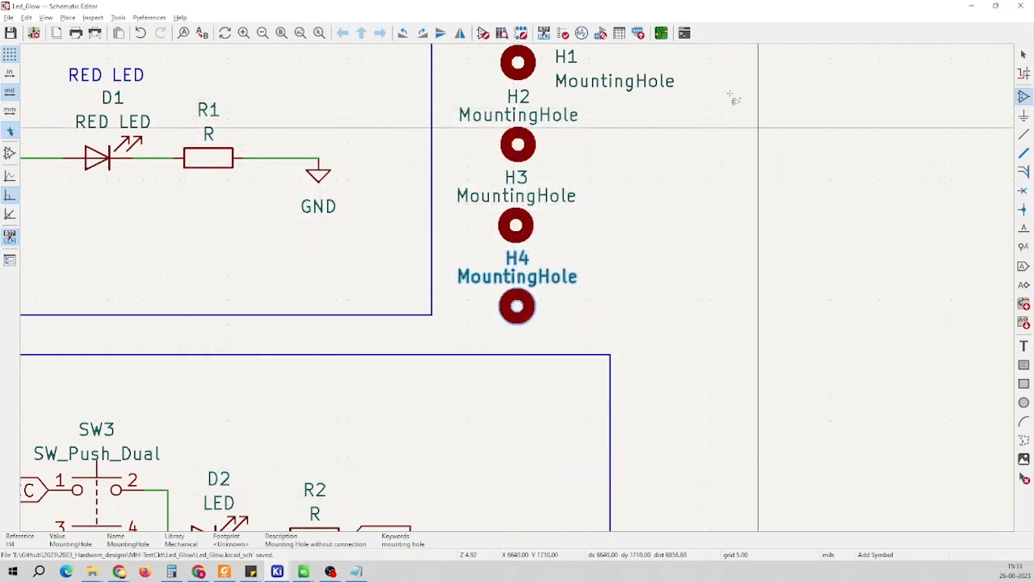
Switch to the Led_Glow board in the PCB Editor and maximize its window around the placed components
{"action": "left_click", "coordinate": [661, 33]}
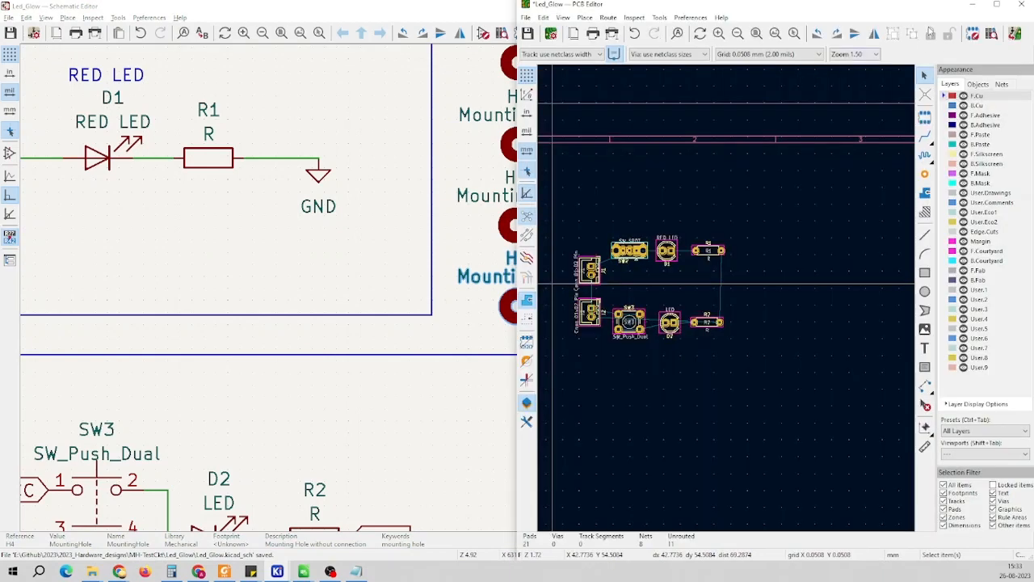
{"action": "left_click", "coordinate": [996, 7]}
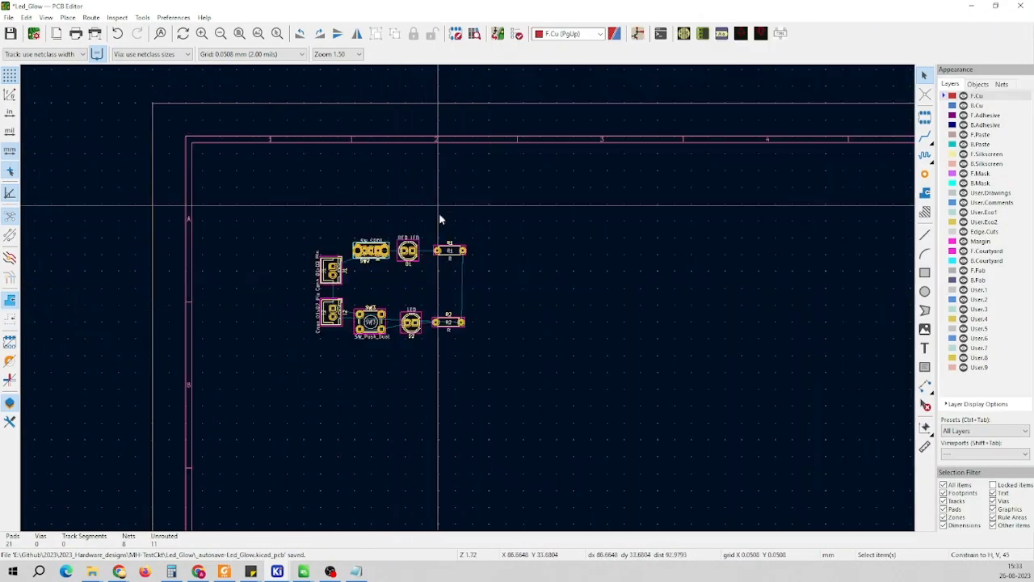
{"action": "scroll", "coordinate": [439, 212], "scroll_direction": "up", "scroll_amount": 5}
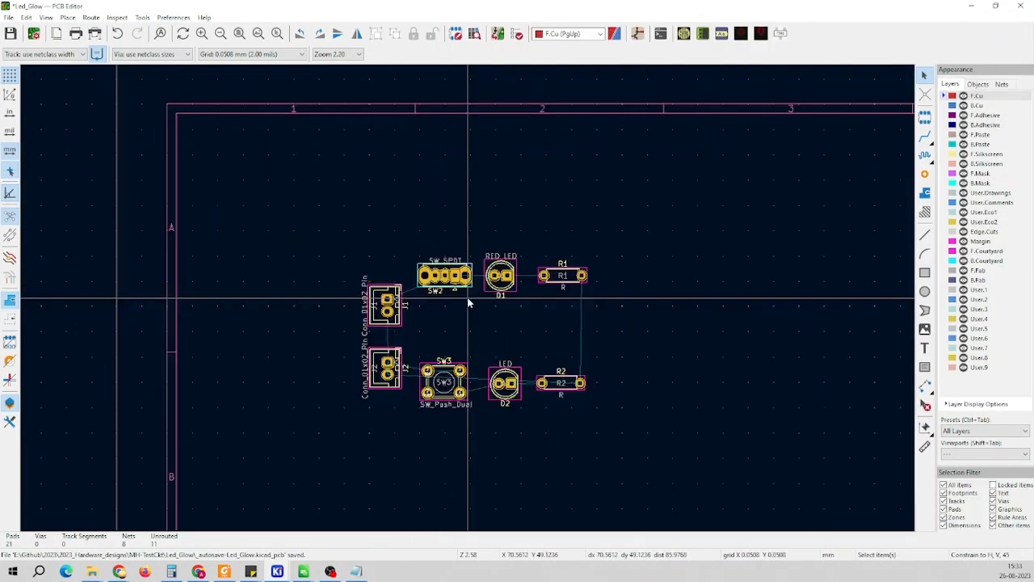
Update the PCB from the schematic and place the four new mounting holes in open space beside the two circuits
{"action": "left_click", "coordinate": [498, 34]}
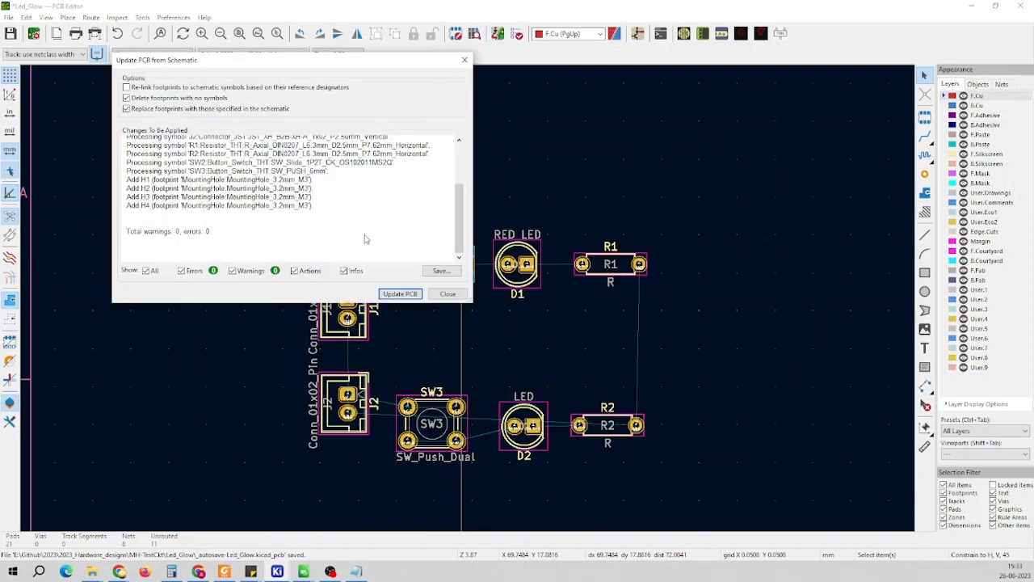
{"action": "left_click", "coordinate": [400, 294]}
{"action": "left_click", "coordinate": [447, 294]}
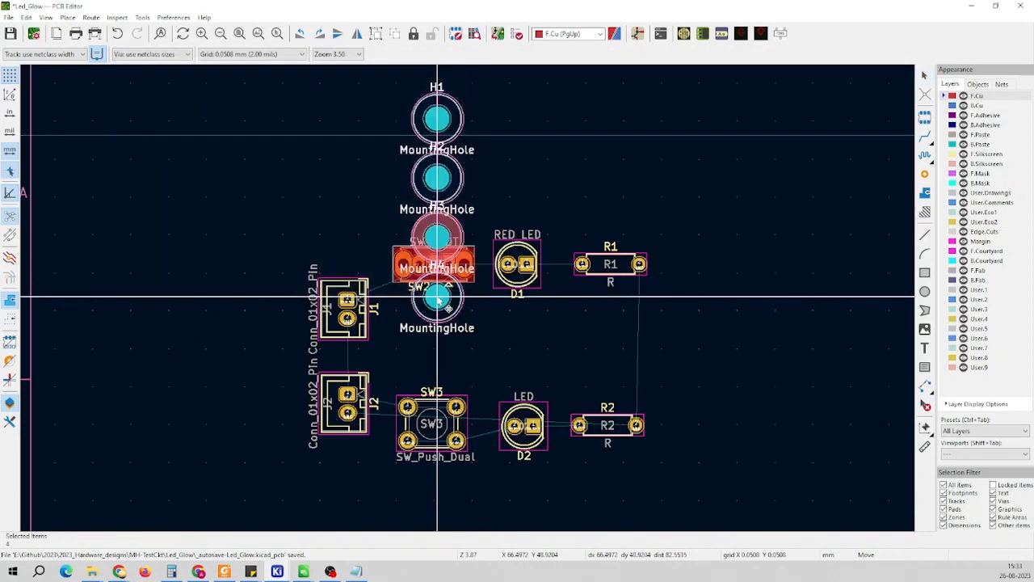
{"action": "scroll", "coordinate": [431, 296], "scroll_direction": "down", "scroll_amount": 5}
{"action": "scroll", "coordinate": [607, 298], "scroll_direction": "up", "scroll_amount": 4}
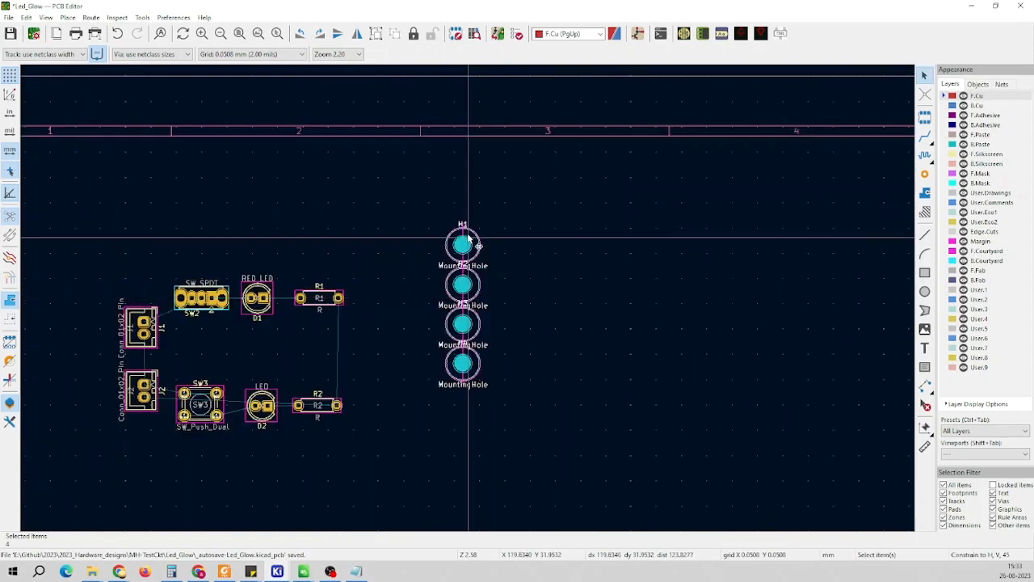
Move mounting hole H1 to just above connector J1, centred over its pins
{"action": "left_click", "coordinate": [482, 255]}
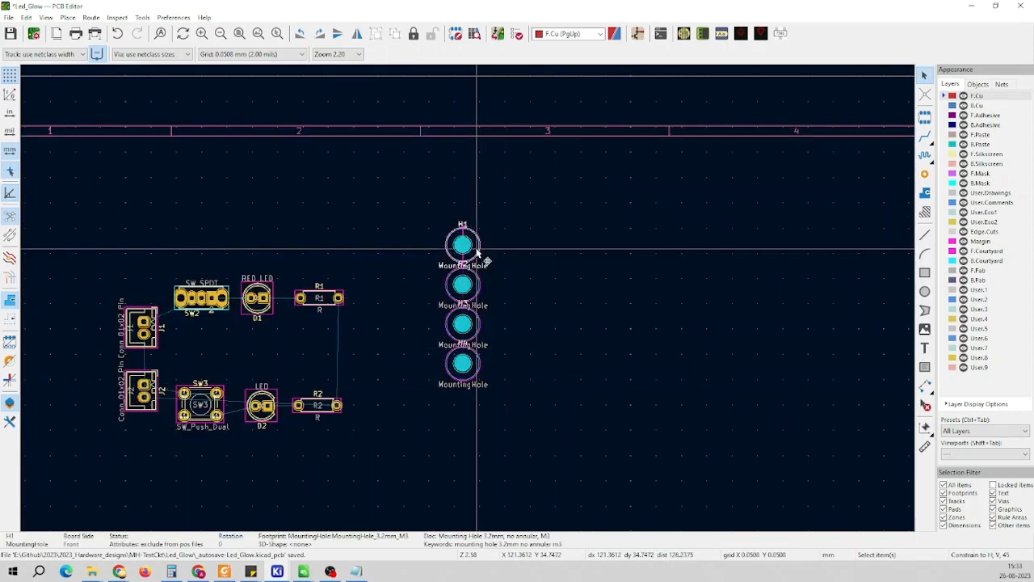
{"action": "left_click_drag", "start_coordinate": [477, 251], "coordinate": [467, 299]}
{"action": "scroll", "coordinate": [321, 265], "scroll_direction": "down", "scroll_amount": 4}
{"action": "scroll", "coordinate": [420, 292], "scroll_direction": "up", "scroll_amount": 8}
{"action": "scroll", "coordinate": [483, 314], "scroll_direction": "up", "scroll_amount": 3}
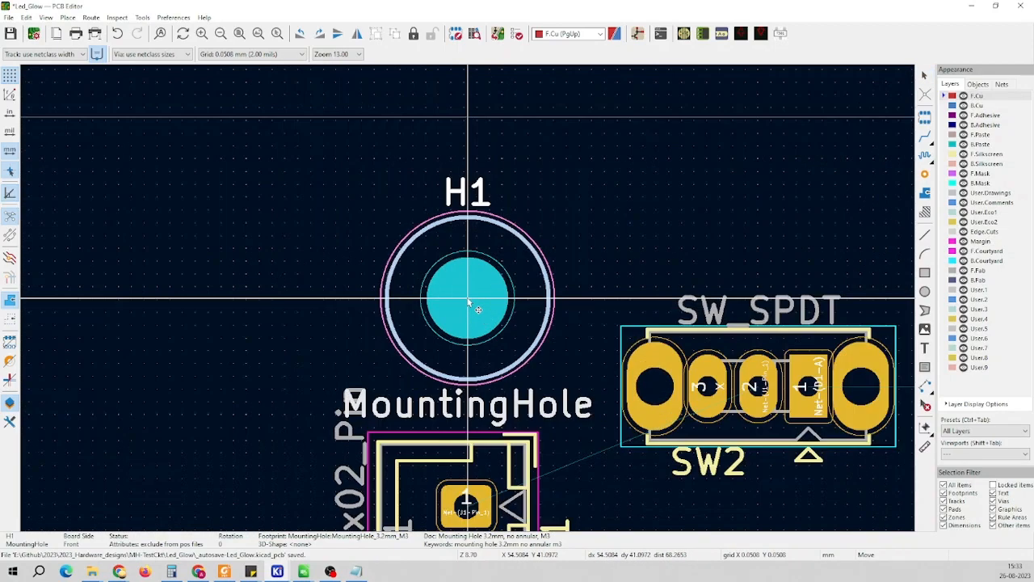
{"action": "left_click", "coordinate": [467, 297]}
Move mounting hole H2 to the upper-right corner of the layout, beside resistor R1
{"action": "scroll", "coordinate": [467, 298], "scroll_direction": "down", "scroll_amount": 2}
{"action": "scroll", "coordinate": [467, 297], "scroll_direction": "down", "scroll_amount": 2}
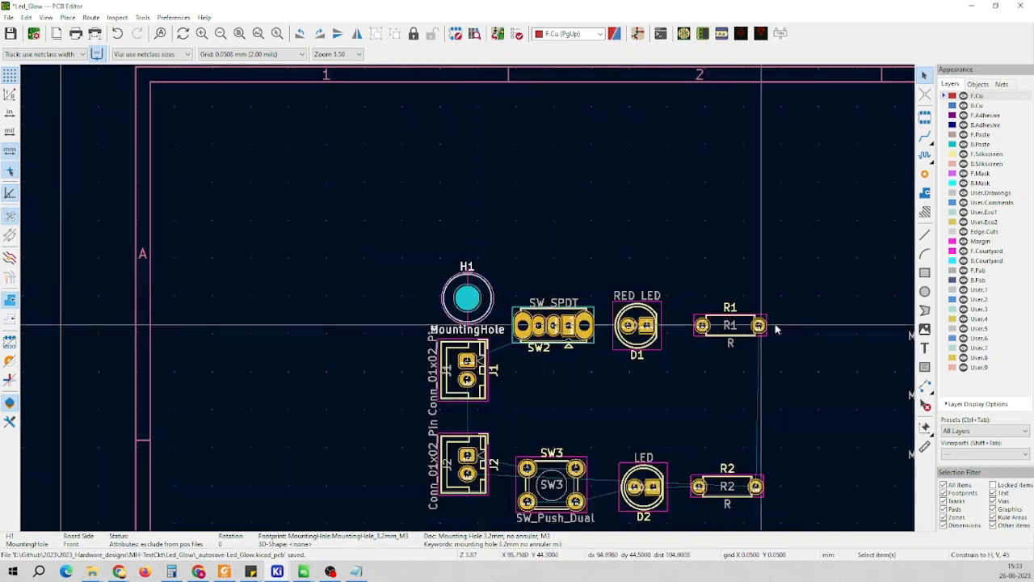
{"action": "scroll", "coordinate": [468, 300], "scroll_direction": "down", "scroll_amount": 4}
{"action": "scroll", "coordinate": [468, 299], "scroll_direction": "up", "scroll_amount": 3}
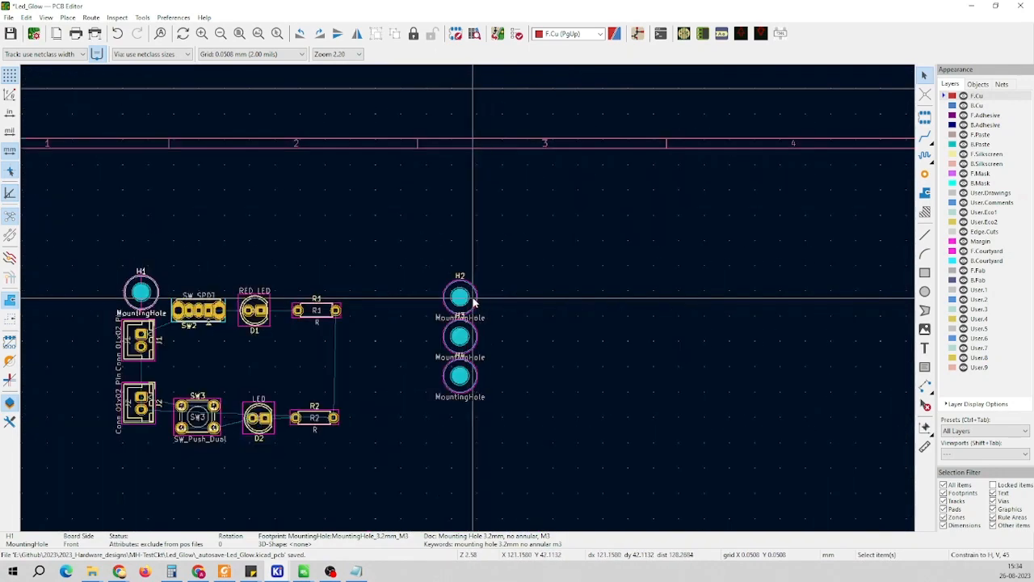
{"action": "key", "text": "m"}
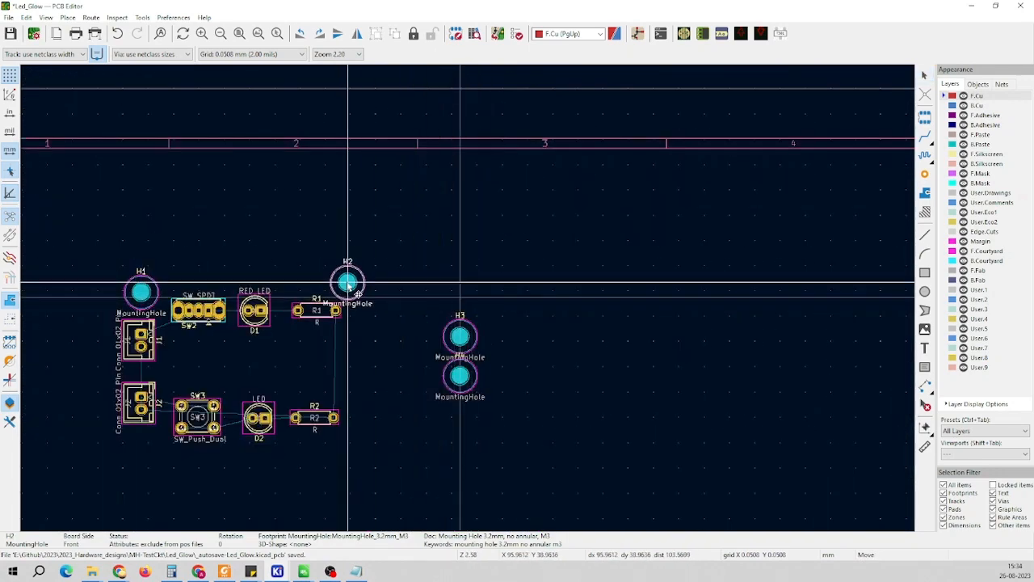
{"action": "left_click", "coordinate": [347, 282]}
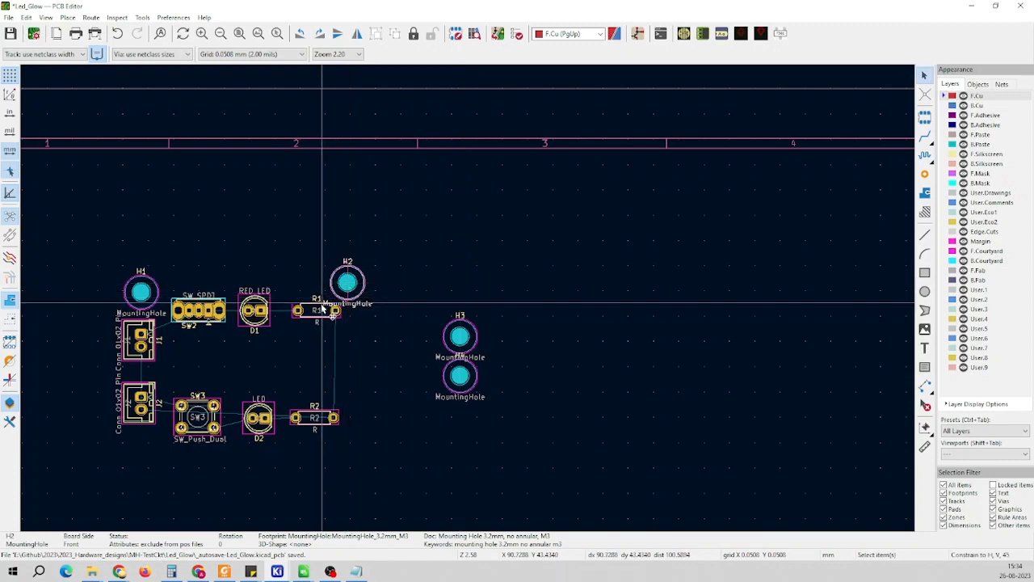
Shift resistors R1 and R2 closer to LEDs D1 and D2 to make room for the right-hand mounting holes
{"action": "scroll", "coordinate": [349, 291], "scroll_direction": "up", "scroll_amount": 2}
{"action": "key", "text": "m"}
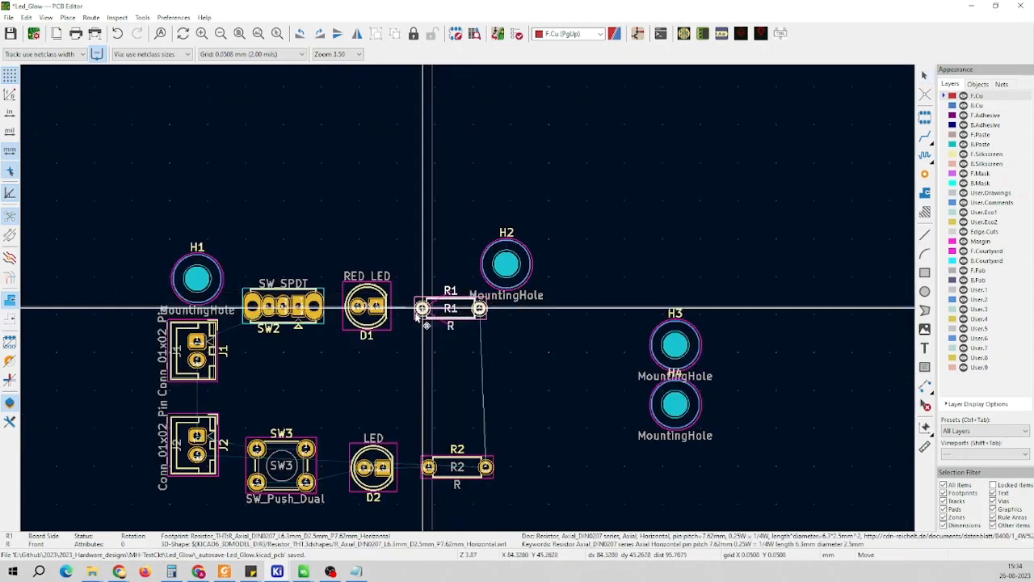
{"action": "left_click", "coordinate": [417, 330]}
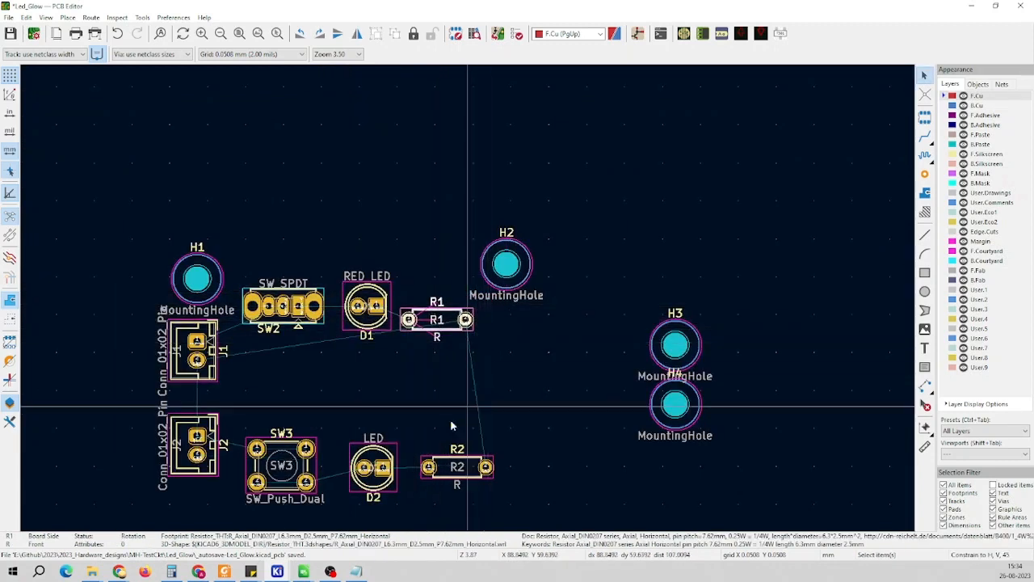
{"action": "key", "text": "m"}
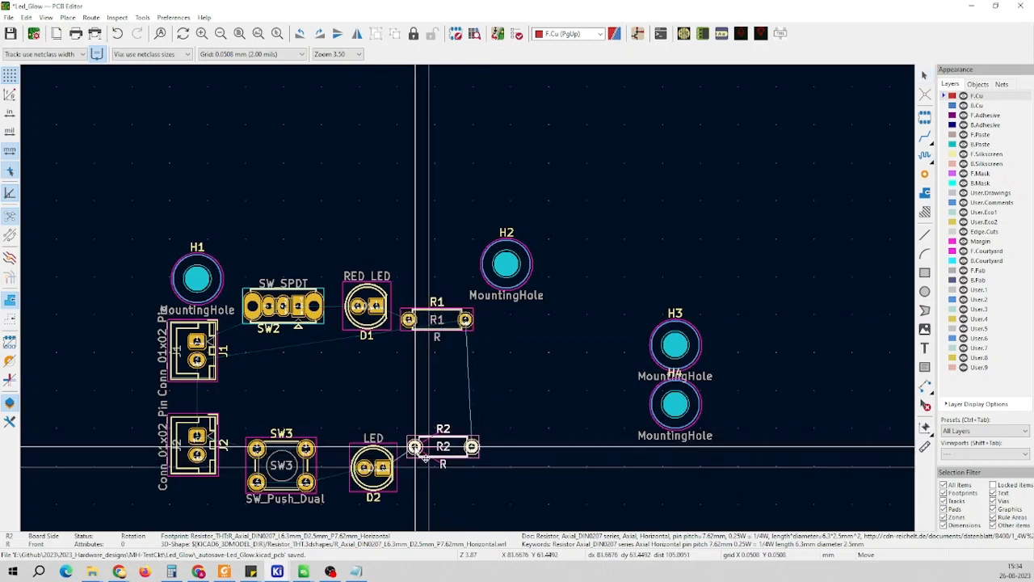
{"action": "left_click", "coordinate": [414, 446]}
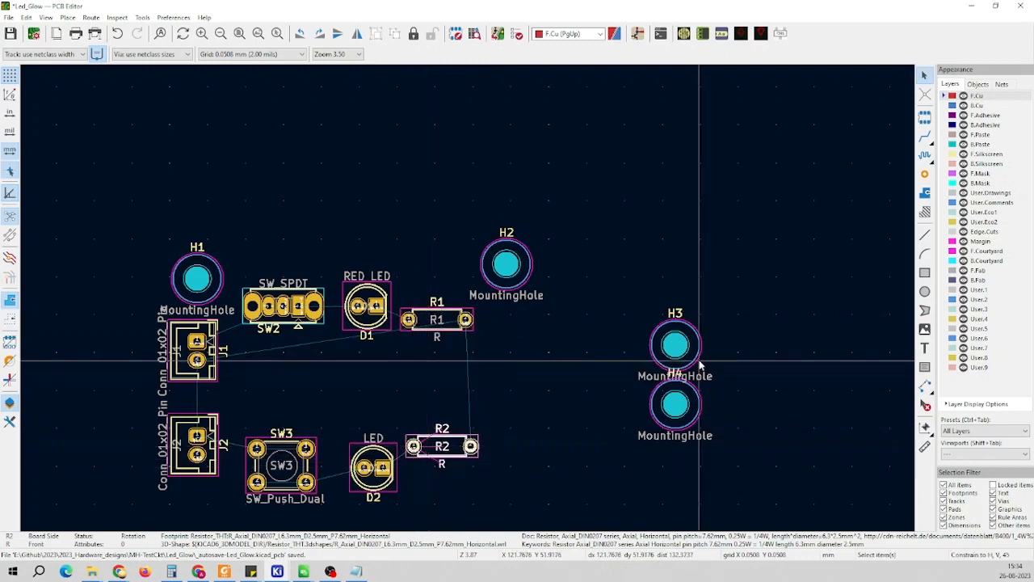
Move mounting hole H3 to the lower-right corner near R2 and H4 directly below connector J2
{"action": "key", "text": "m"}
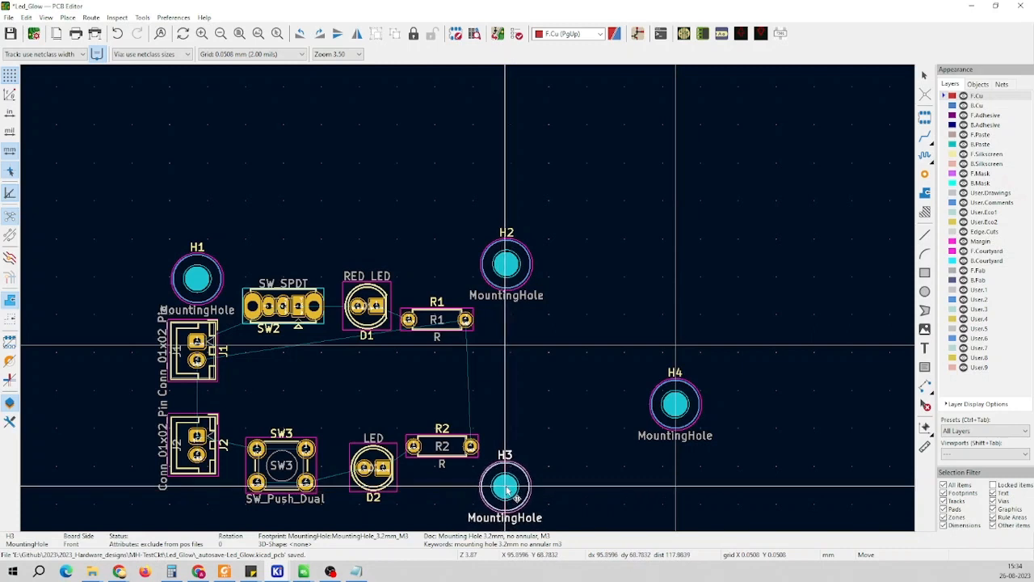
{"action": "left_click", "coordinate": [512, 489]}
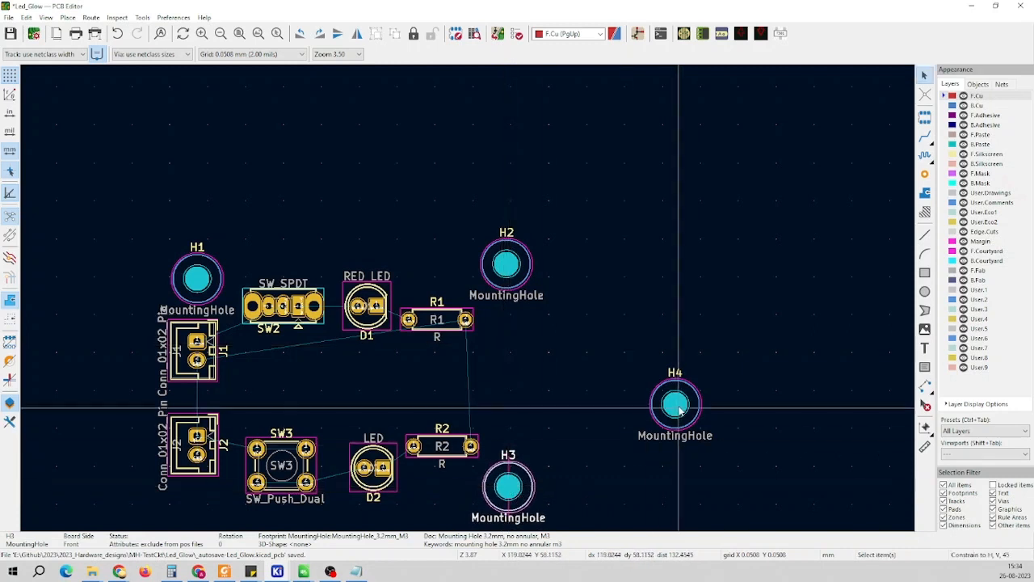
{"action": "key", "text": "m"}
{"action": "key", "text": "Escape"}
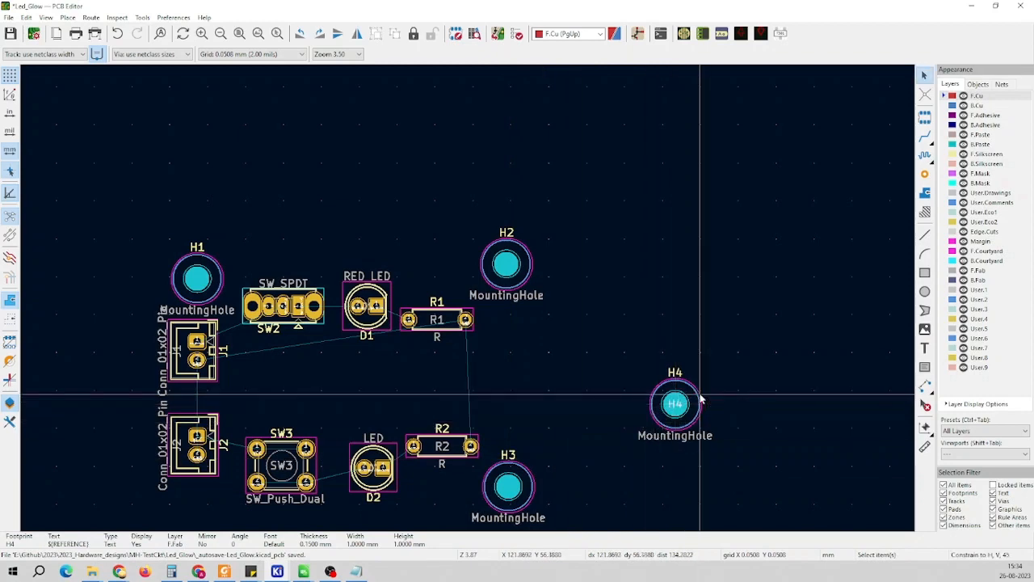
{"action": "left_click", "coordinate": [700, 396]}
{"action": "key", "text": "m"}
{"action": "scroll", "coordinate": [655, 430], "scroll_direction": "down", "scroll_amount": 5}
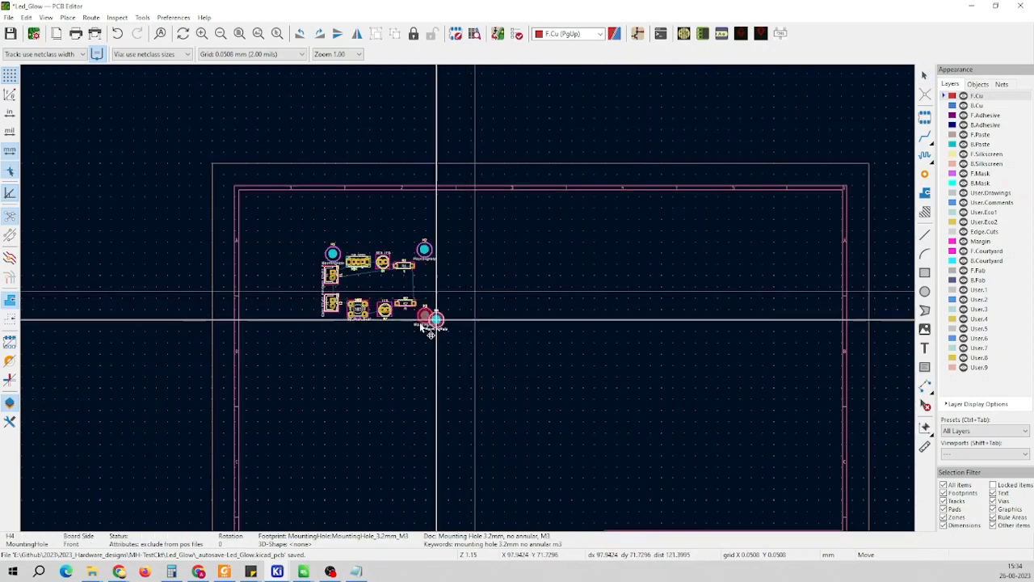
{"action": "scroll", "coordinate": [427, 323], "scroll_direction": "up", "scroll_amount": 3}
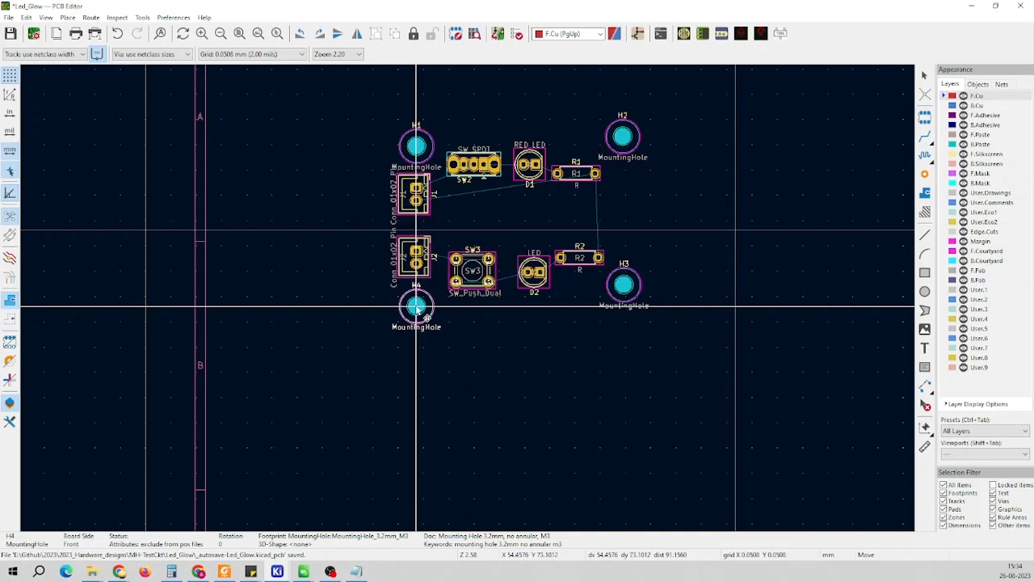
{"action": "left_click", "coordinate": [417, 309]}
Move H3 inward level with H4, and place H2 level with H1 and directly above H3
{"action": "key", "text": "m"}
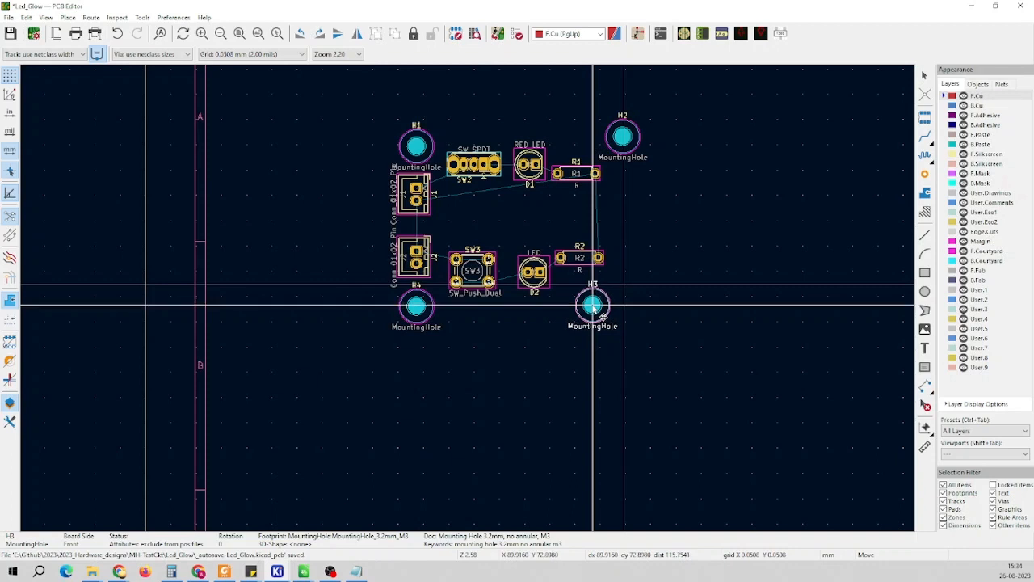
{"action": "left_click", "coordinate": [602, 315]}
{"action": "key", "text": "m"}
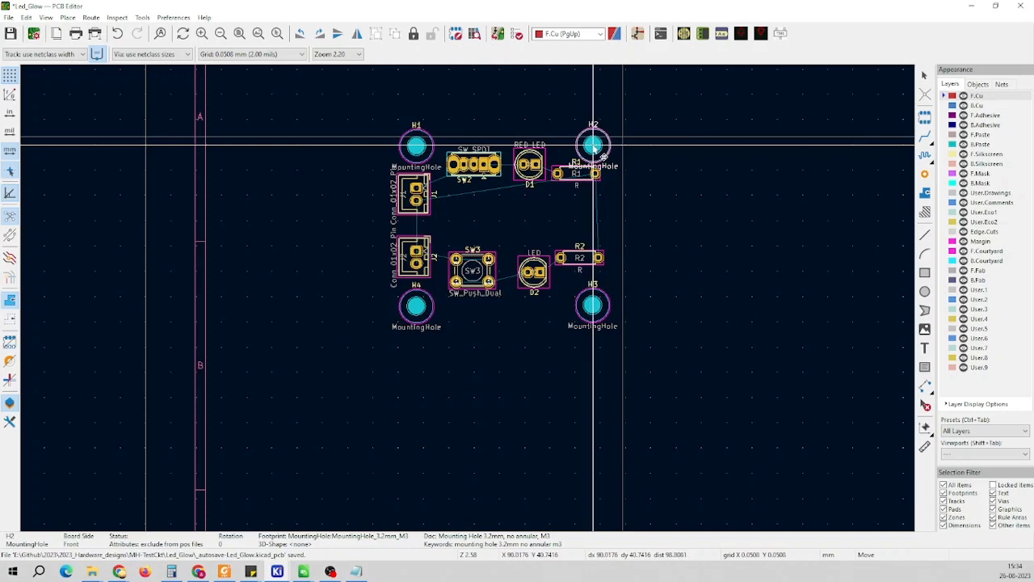
{"action": "scroll", "coordinate": [594, 146], "scroll_direction": "up", "scroll_amount": 3}
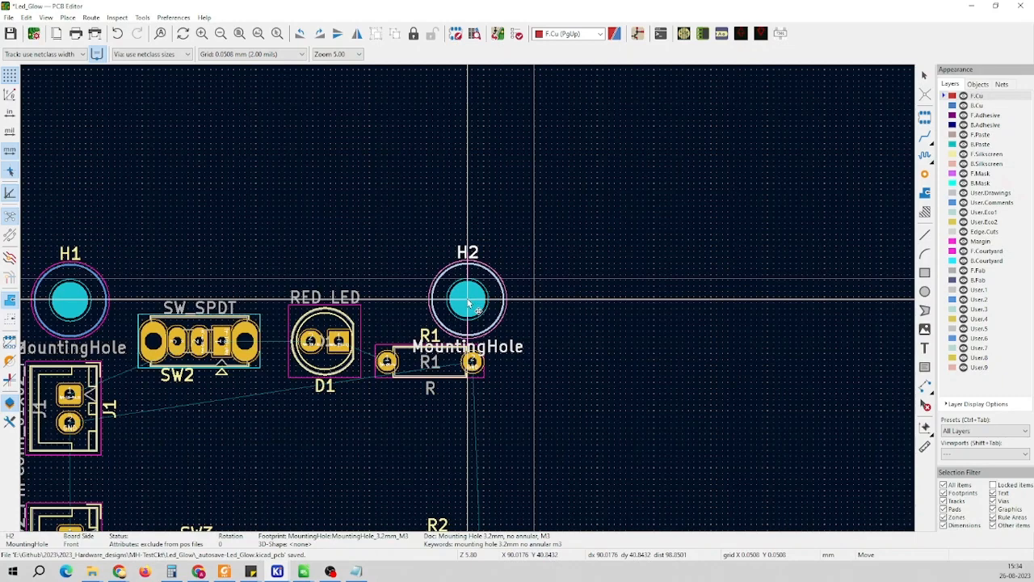
{"action": "left_click", "coordinate": [467, 300]}
Move resistor R1 down, clear of H2's label, and line it up vertically with R2
{"action": "left_click", "coordinate": [402, 348]}
{"action": "key", "text": "m"}
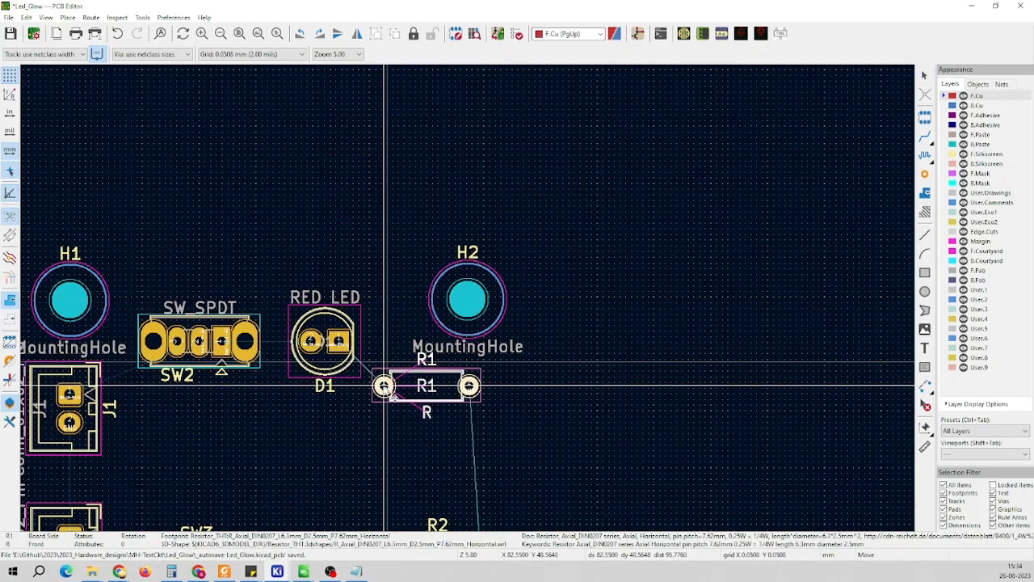
{"action": "scroll", "coordinate": [393, 391], "scroll_direction": "down", "scroll_amount": 1}
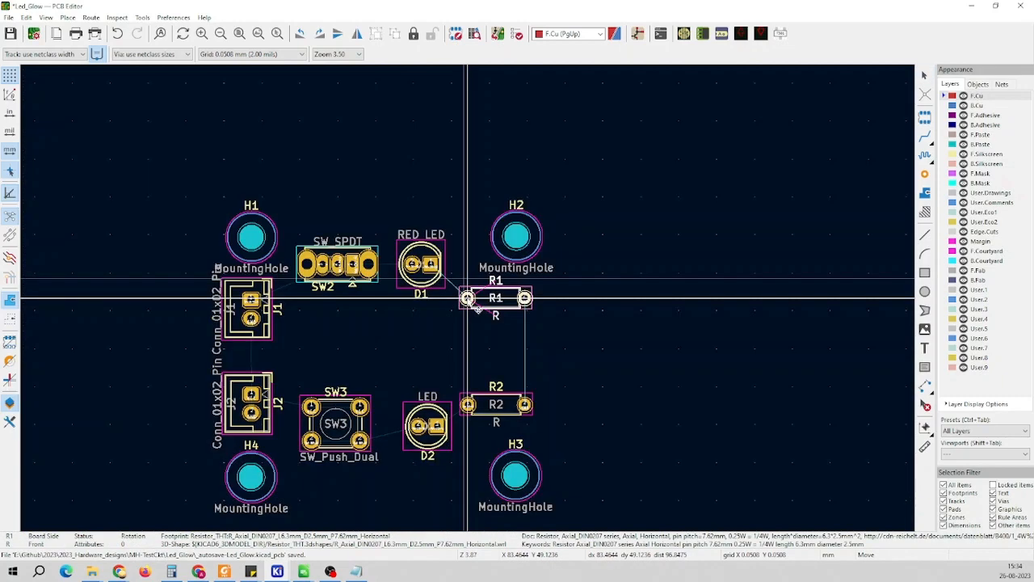
{"action": "left_click", "coordinate": [468, 299]}
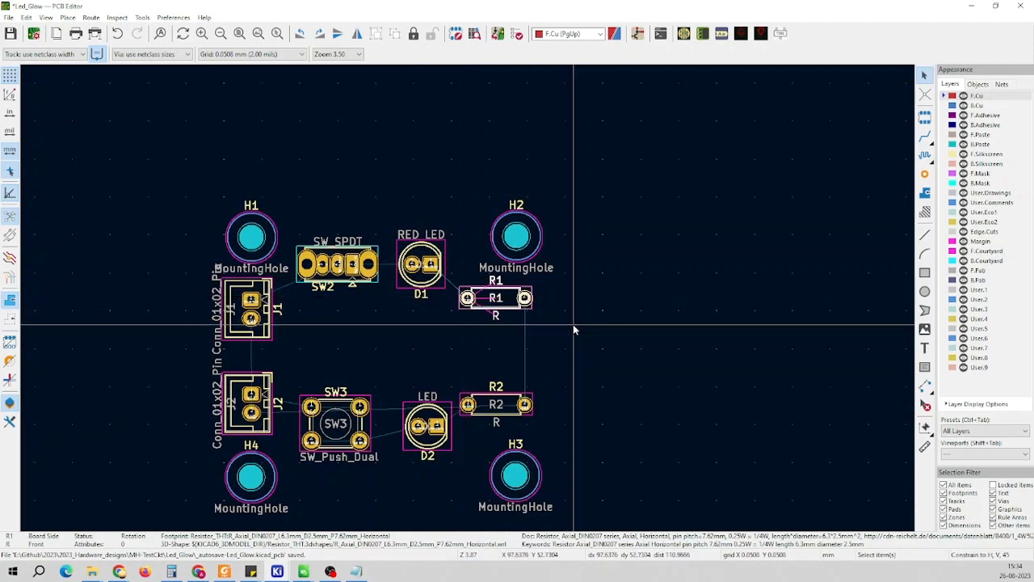
{"action": "left_click", "coordinate": [574, 324]}
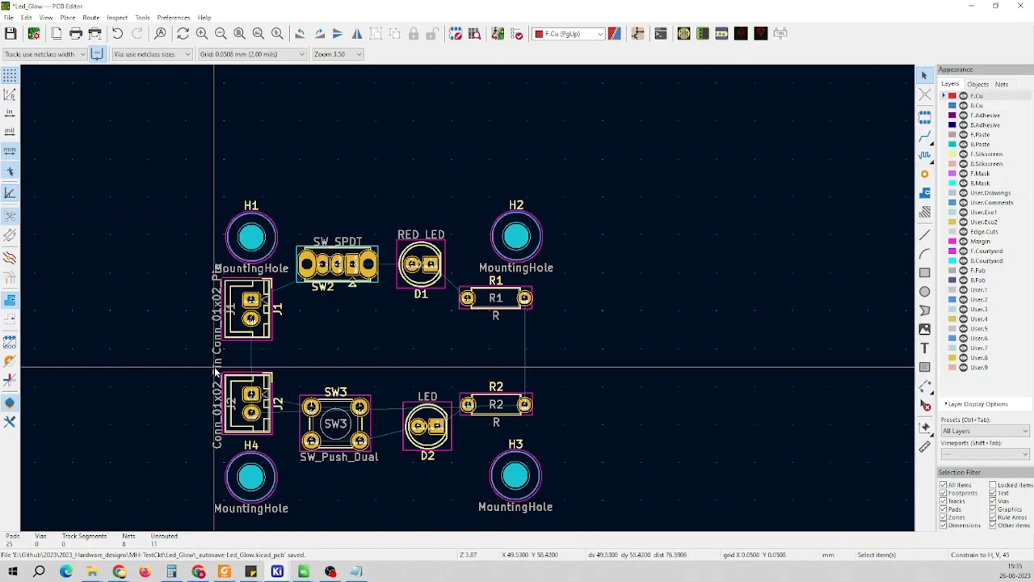
{"action": "scroll", "coordinate": [517, 221], "scroll_direction": "up", "scroll_amount": 1}
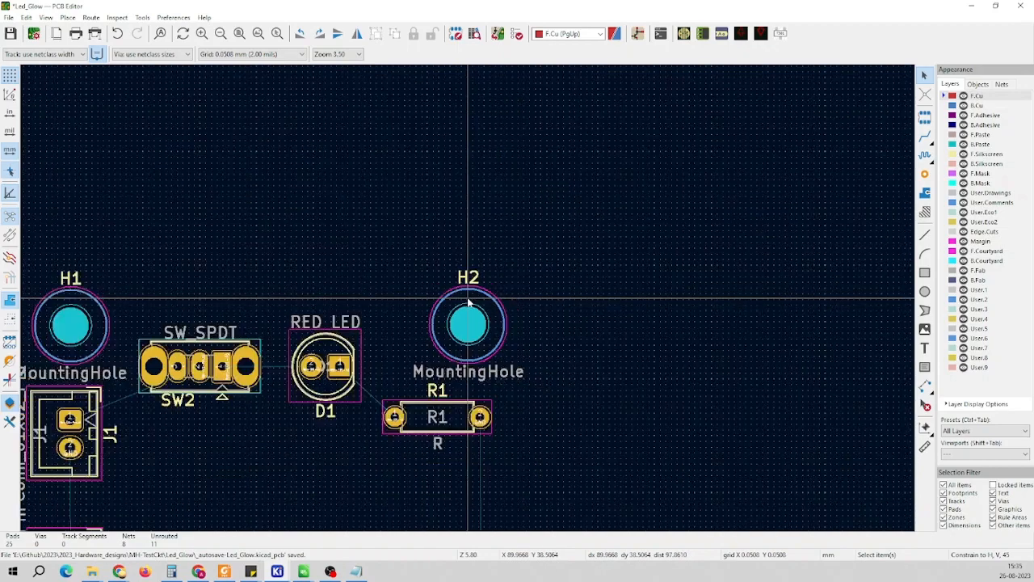
{"action": "scroll", "coordinate": [468, 301], "scroll_direction": "down", "scroll_amount": 3}
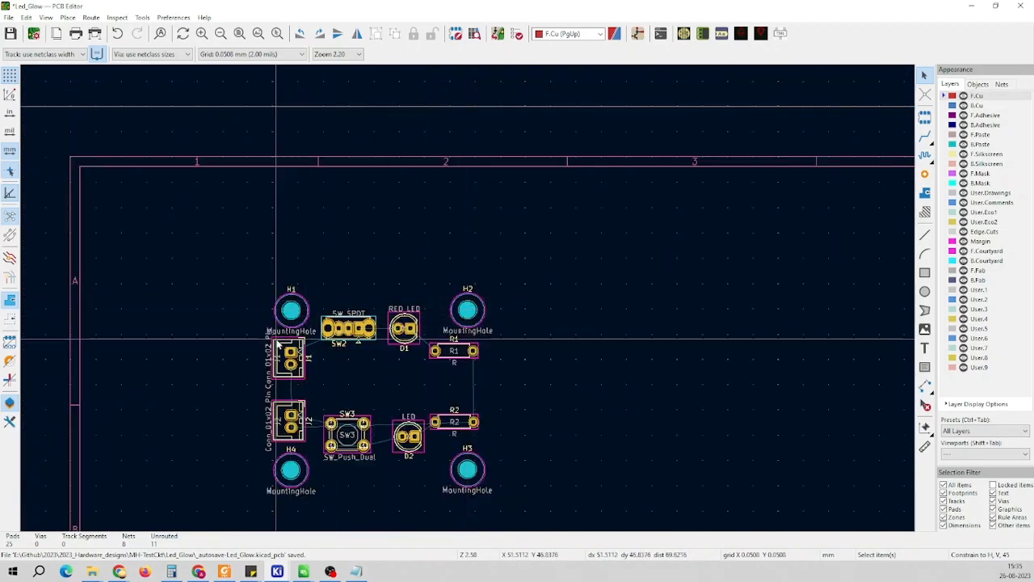
{"action": "scroll", "coordinate": [277, 344], "scroll_direction": "up", "scroll_amount": 2}
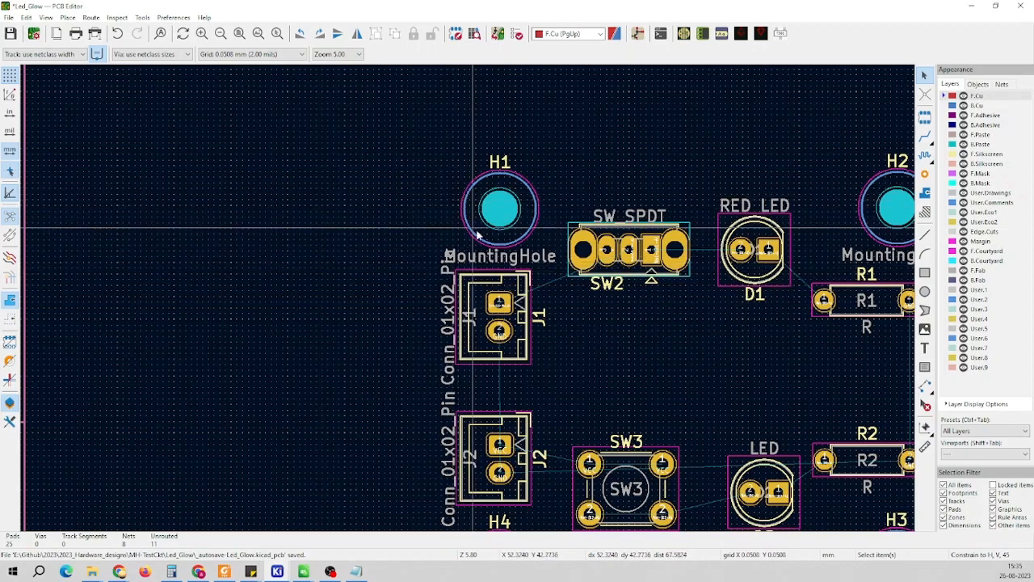
{"action": "scroll", "coordinate": [477, 204], "scroll_direction": "up", "scroll_amount": 4}
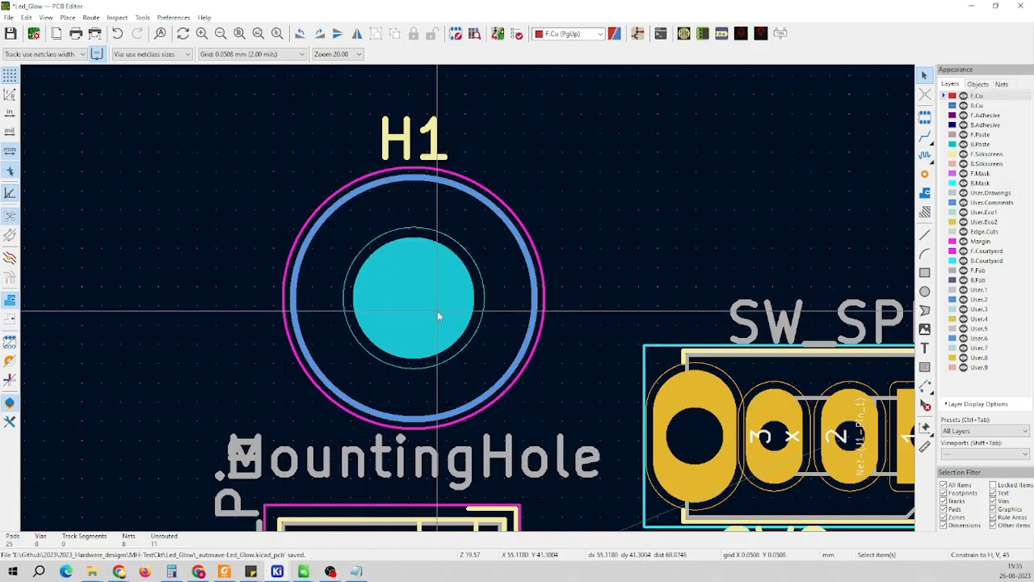
{"action": "scroll", "coordinate": [438, 316], "scroll_direction": "down", "scroll_amount": 10}
{"action": "scroll", "coordinate": [461, 299], "scroll_direction": "up", "scroll_amount": 4}
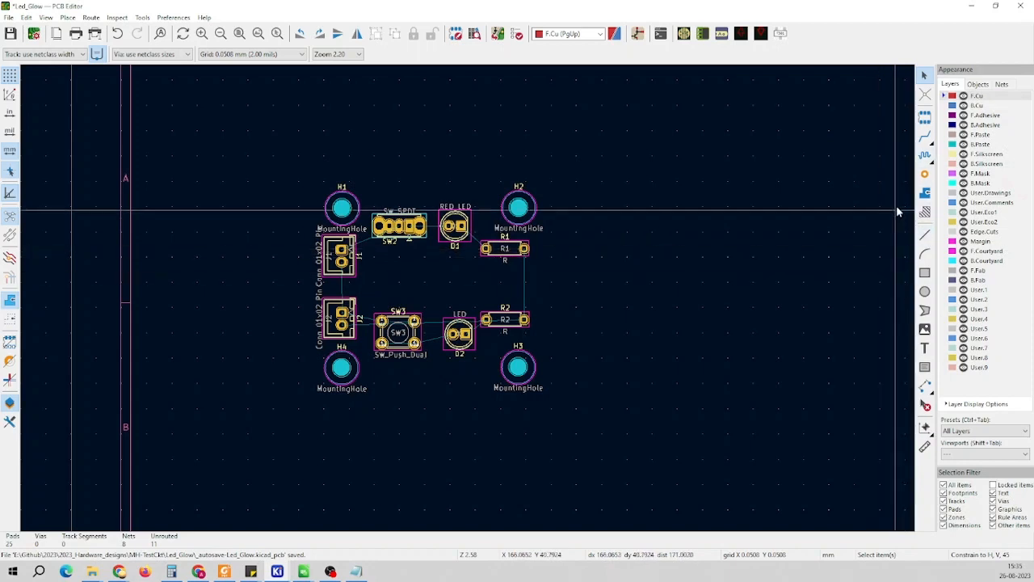
On the Edge.Cuts layer, draw the board's top edge as a horizontal line about 43.8 mm long from outside H1 to outside H2
{"action": "left_click", "coordinate": [927, 237]}
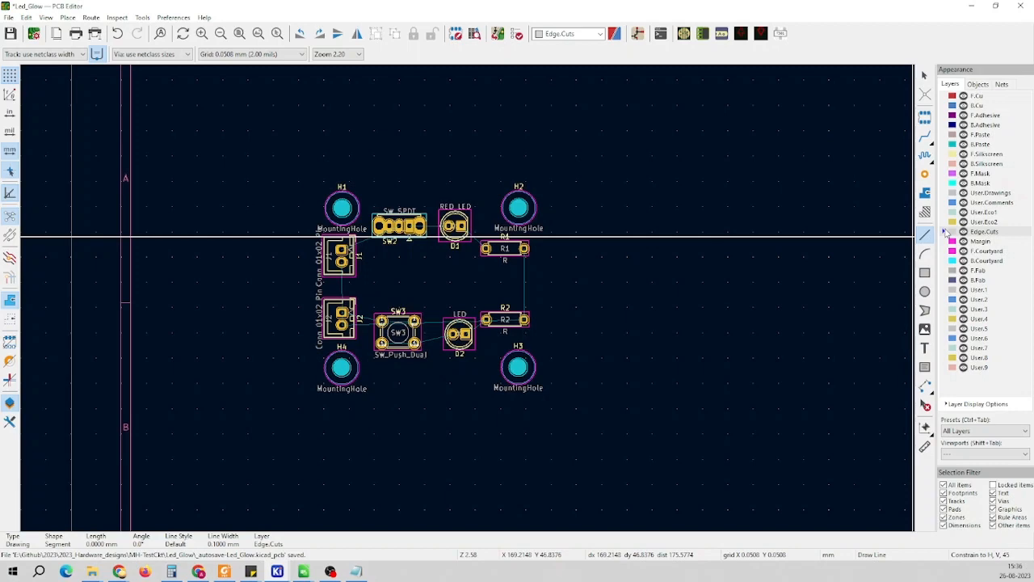
{"action": "scroll", "coordinate": [476, 252], "scroll_direction": "up", "scroll_amount": 2}
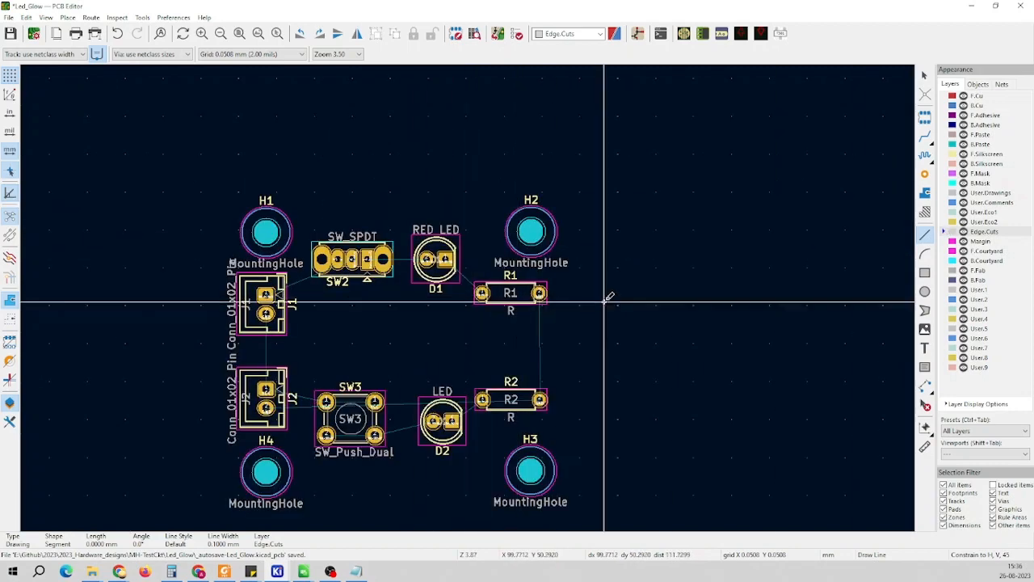
{"action": "scroll", "coordinate": [239, 214], "scroll_direction": "up", "scroll_amount": 4}
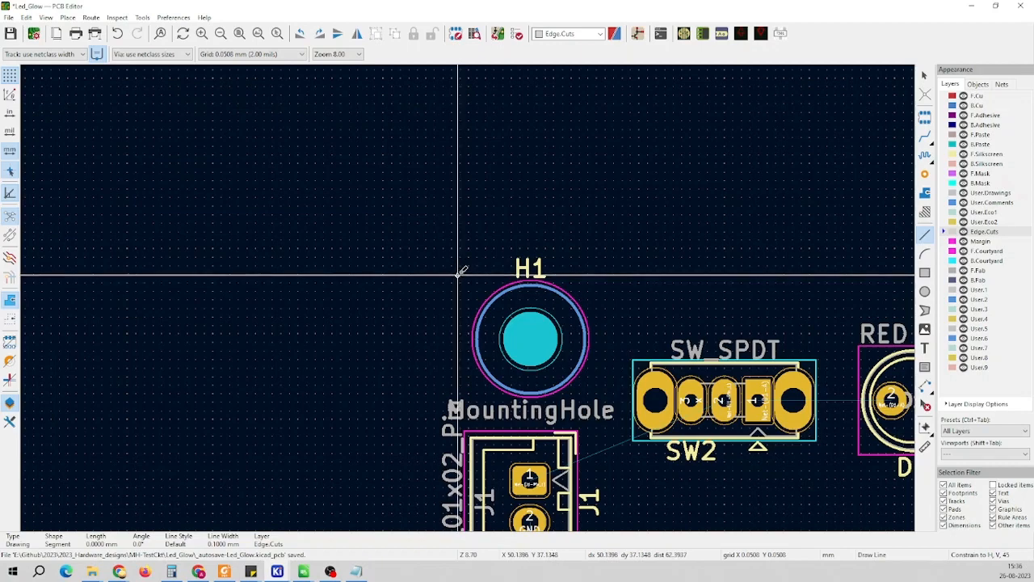
{"action": "scroll", "coordinate": [471, 287], "scroll_direction": "down", "scroll_amount": 5}
{"action": "scroll", "coordinate": [566, 296], "scroll_direction": "up", "scroll_amount": 3}
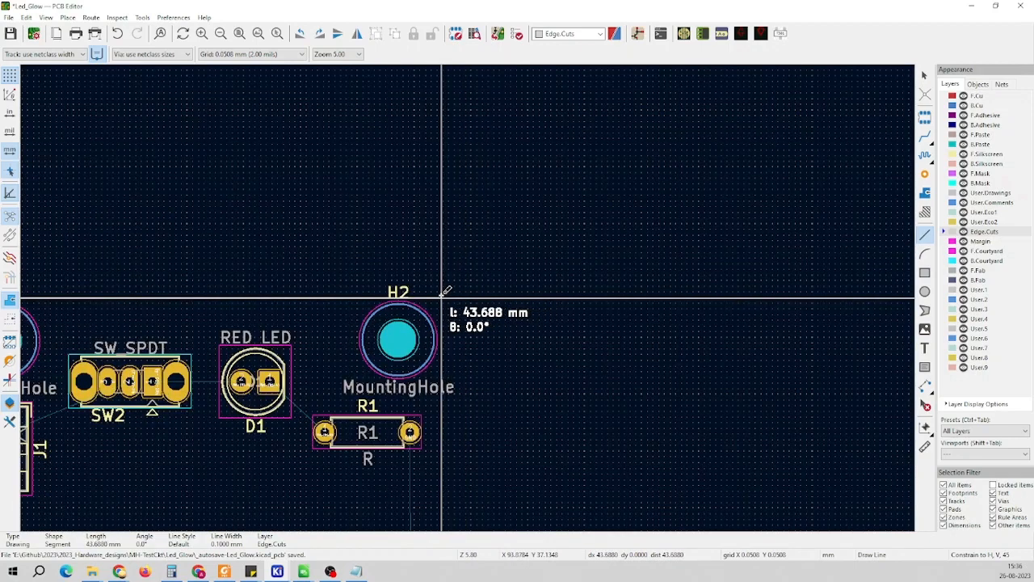
{"action": "scroll", "coordinate": [442, 298], "scroll_direction": "up", "scroll_amount": 4}
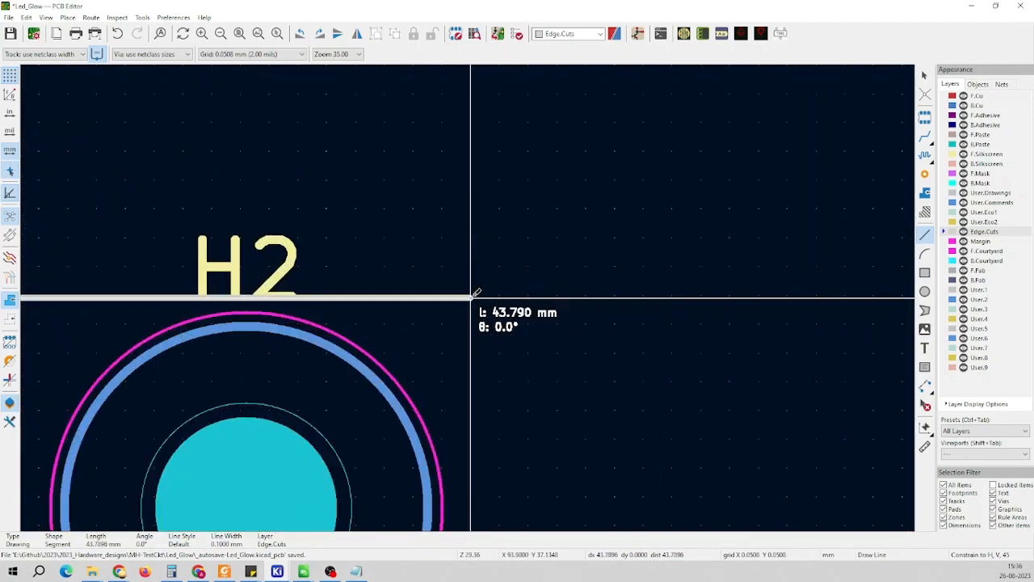
Continue the outline with a vertical right edge about 39.7 mm long past H3 and a horizontal bottom edge about 43.8 mm long past H4
{"action": "scroll", "coordinate": [475, 292], "scroll_direction": "down", "scroll_amount": 5}
{"action": "scroll", "coordinate": [472, 289], "scroll_direction": "up", "scroll_amount": 3}
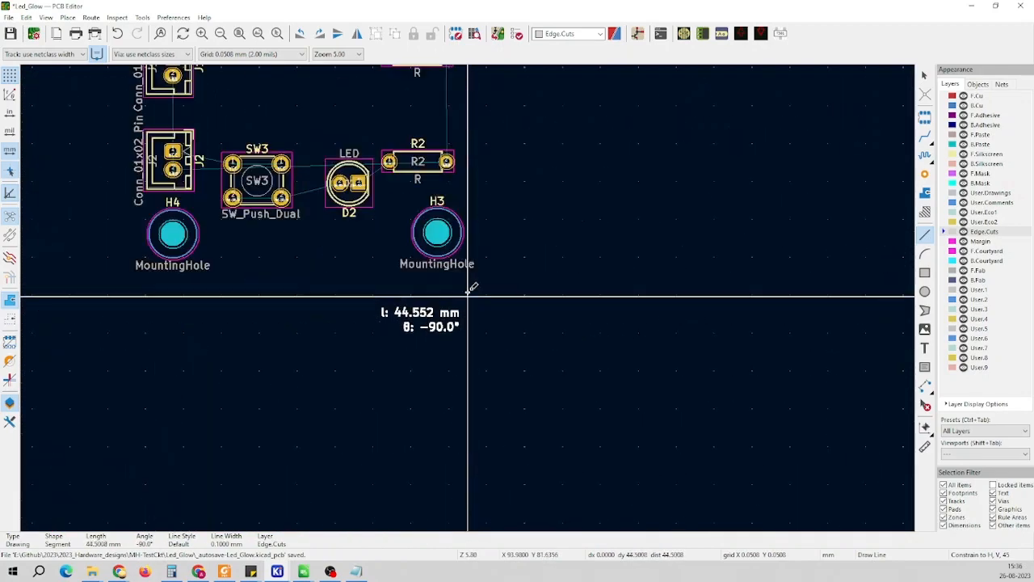
{"action": "scroll", "coordinate": [468, 295], "scroll_direction": "up", "scroll_amount": 2}
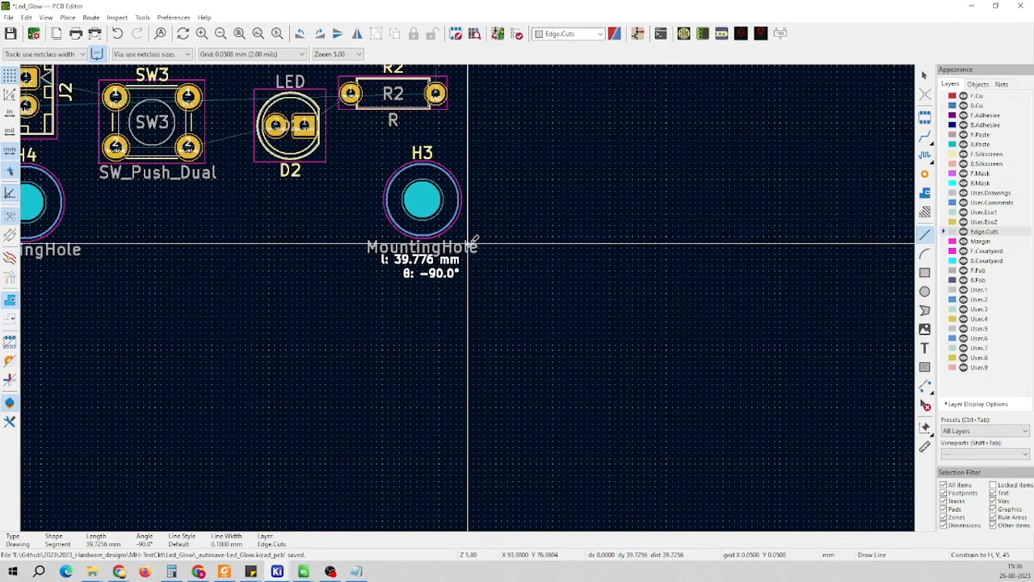
{"action": "scroll", "coordinate": [473, 242], "scroll_direction": "up", "scroll_amount": 2}
{"action": "scroll", "coordinate": [469, 297], "scroll_direction": "down", "scroll_amount": 8}
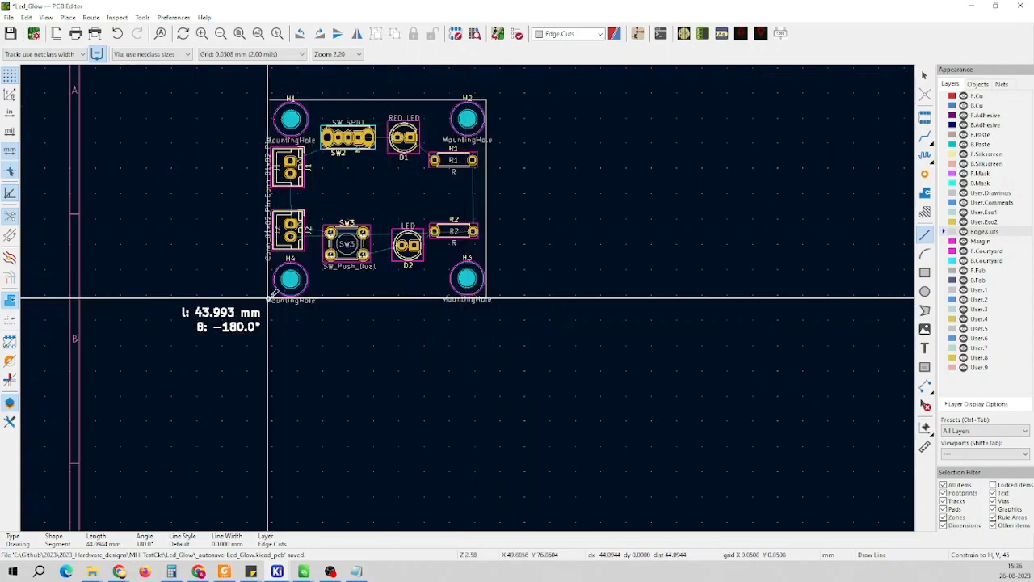
{"action": "scroll", "coordinate": [271, 298], "scroll_direction": "up", "scroll_amount": 9}
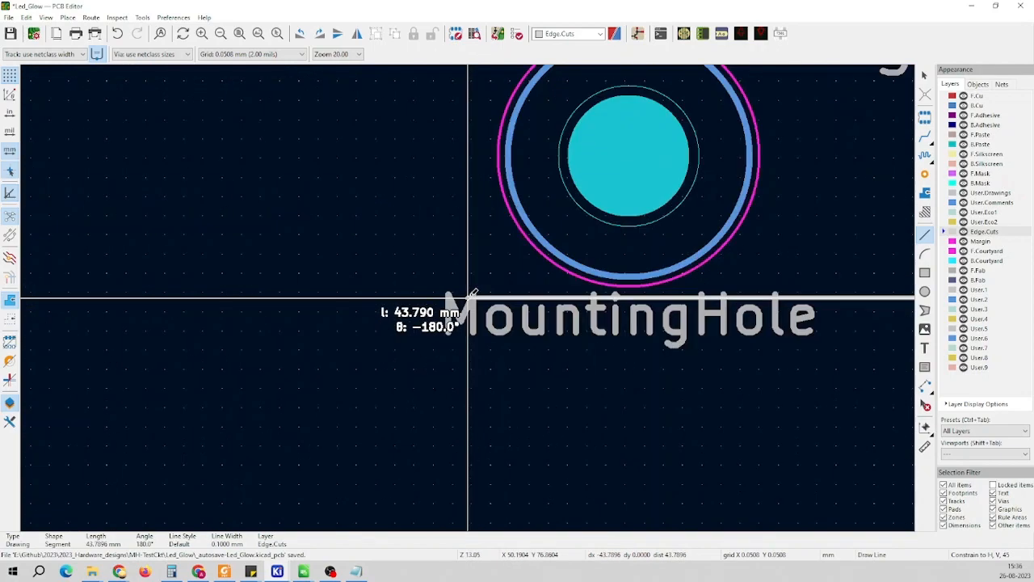
{"action": "left_click", "coordinate": [469, 296]}
Close the board outline with a vertical left edge about 39.7 mm long up to the starting corner beside H1, and end the line
{"action": "scroll", "coordinate": [469, 296], "scroll_direction": "down", "scroll_amount": 12}
{"action": "scroll", "coordinate": [469, 296], "scroll_direction": "up", "scroll_amount": 15}
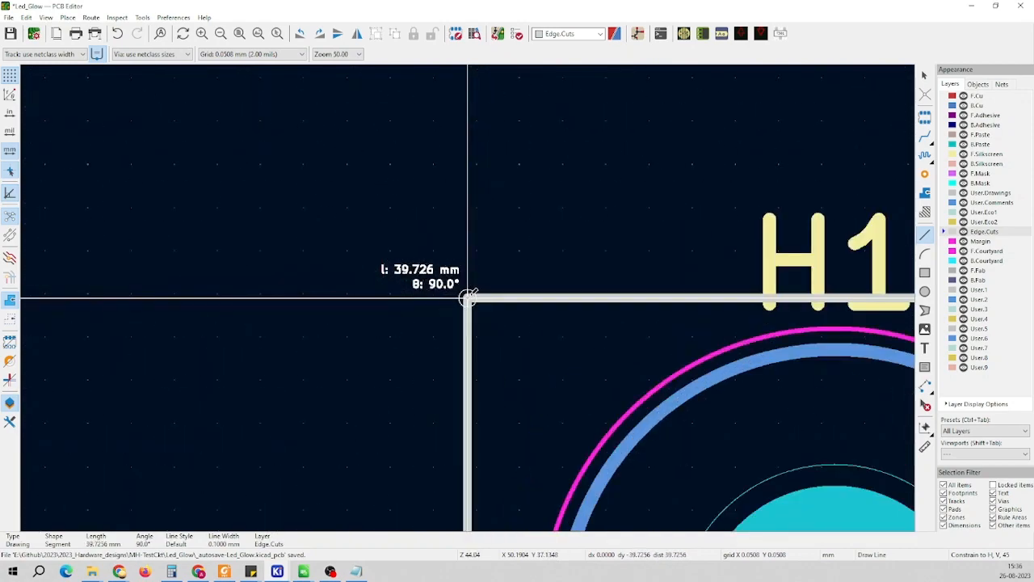
{"action": "scroll", "coordinate": [468, 296], "scroll_direction": "down", "scroll_amount": 8}
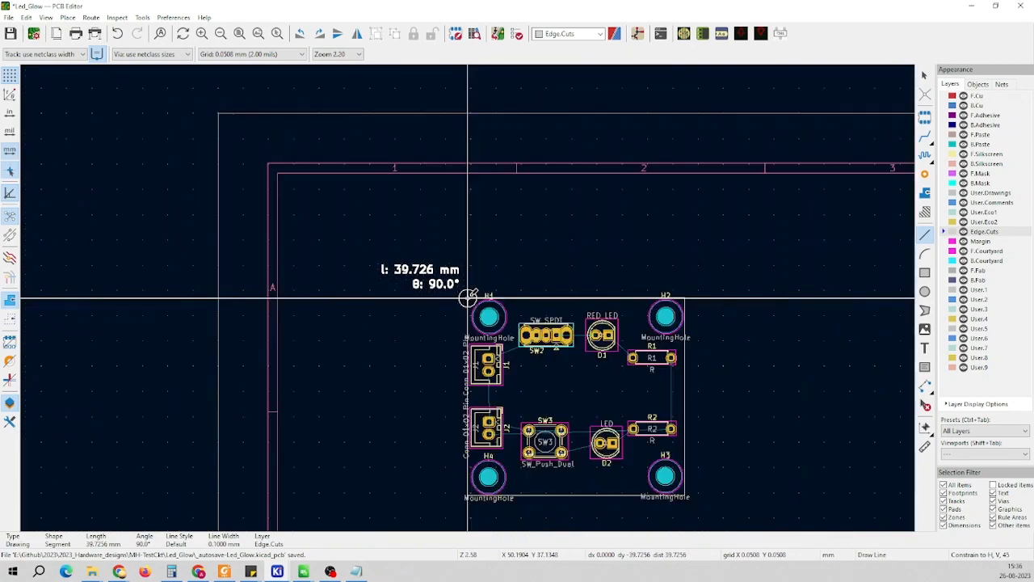
{"action": "scroll", "coordinate": [469, 297], "scroll_direction": "up", "scroll_amount": 3}
{"action": "scroll", "coordinate": [468, 297], "scroll_direction": "up", "scroll_amount": 6}
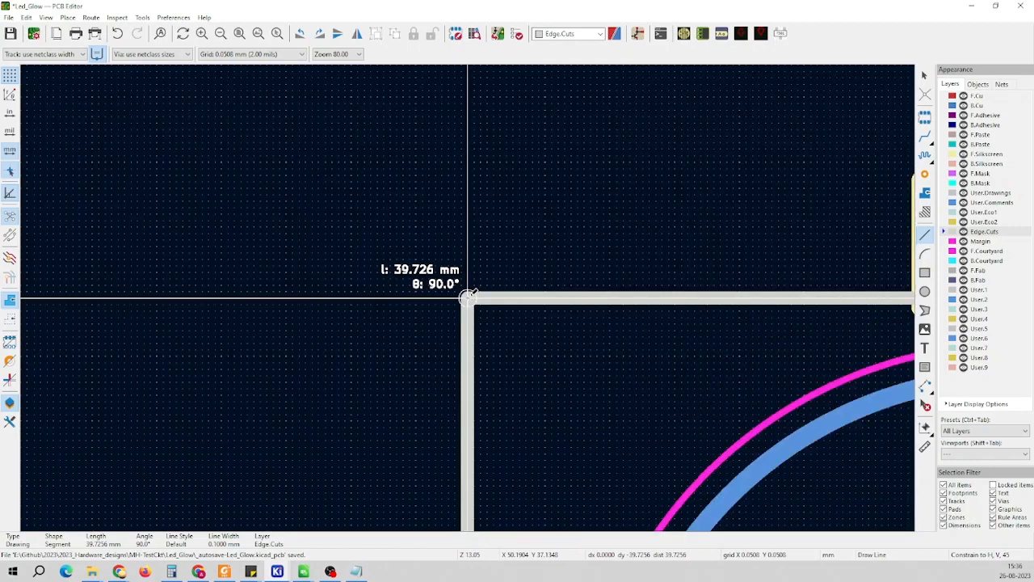
{"action": "left_click", "coordinate": [469, 297]}
{"action": "scroll", "coordinate": [642, 296], "scroll_direction": "down", "scroll_amount": 2}
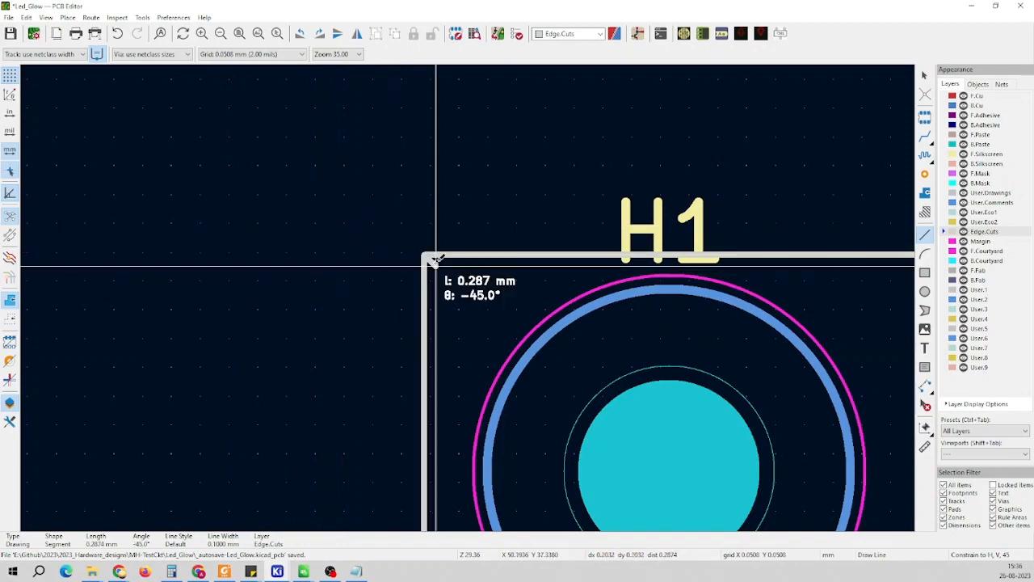
{"action": "key", "text": "Escape"}
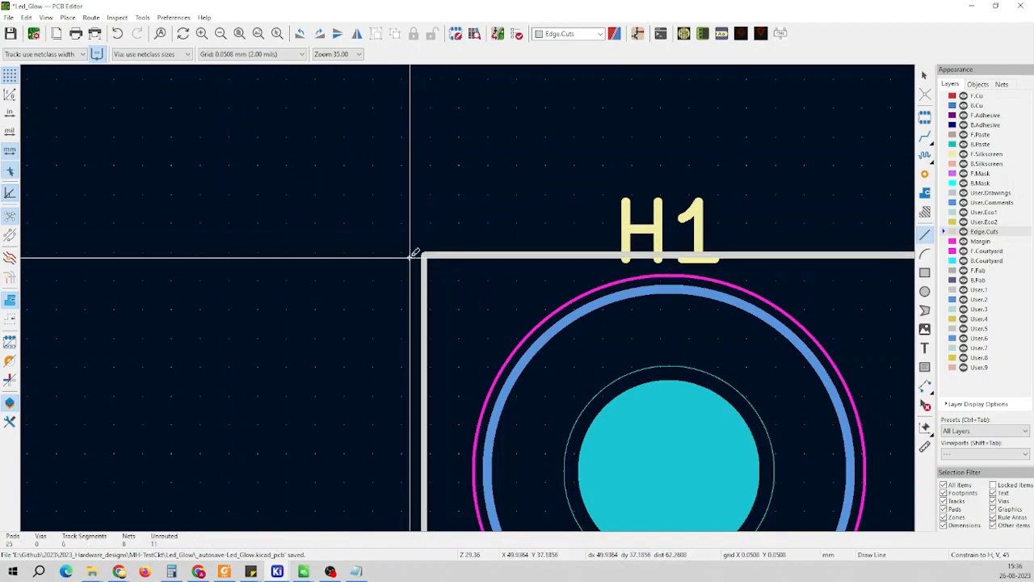
Examine the board outline around the components and the four mounting holes
{"action": "scroll", "coordinate": [443, 257], "scroll_direction": "down", "scroll_amount": 8}
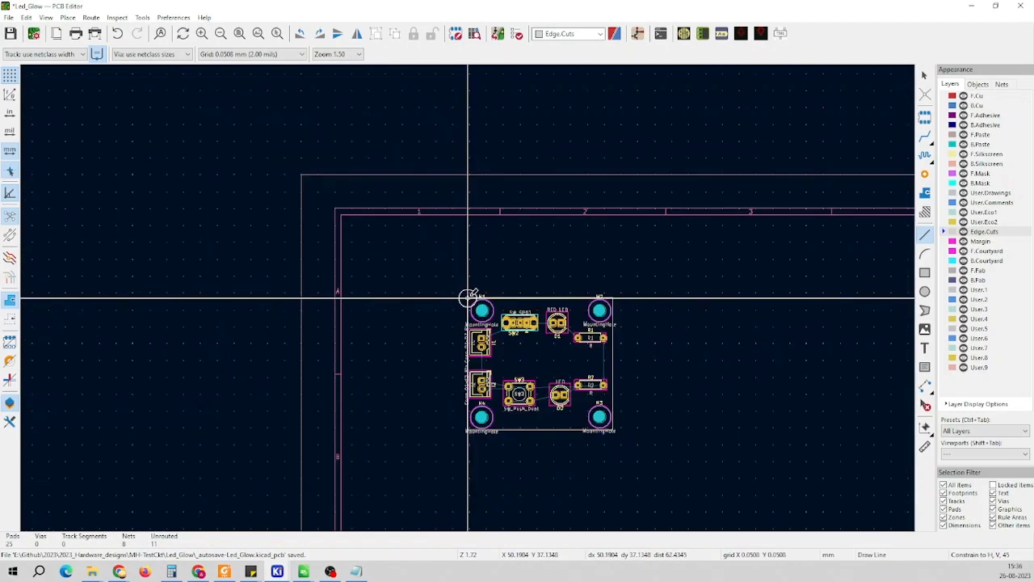
{"action": "scroll", "coordinate": [467, 299], "scroll_direction": "up", "scroll_amount": 5}
{"action": "scroll", "coordinate": [467, 299], "scroll_direction": "down", "scroll_amount": 5}
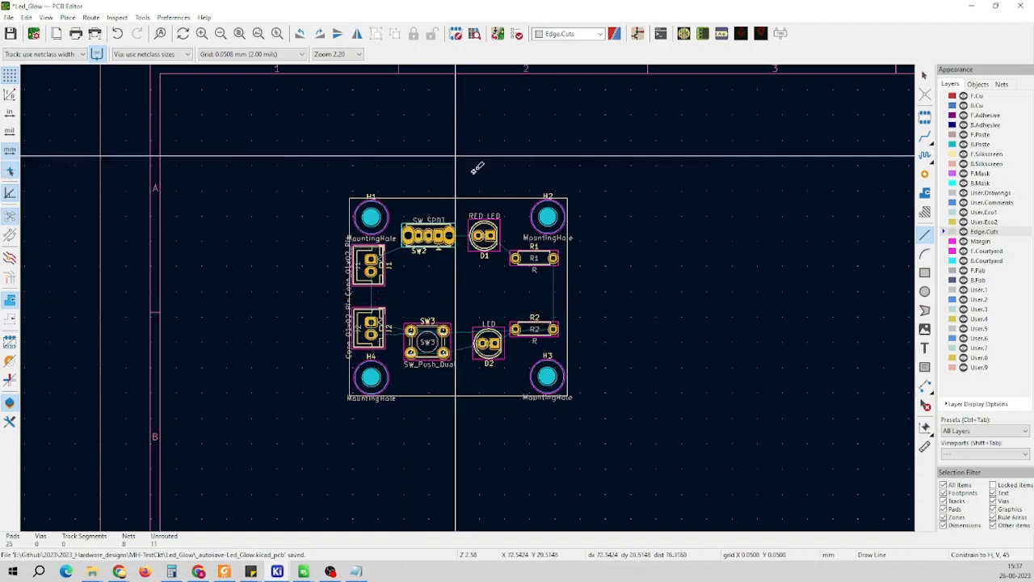
{"action": "scroll", "coordinate": [534, 212], "scroll_direction": "up", "scroll_amount": 1}
{"action": "scroll", "coordinate": [393, 287], "scroll_direction": "down", "scroll_amount": 1}
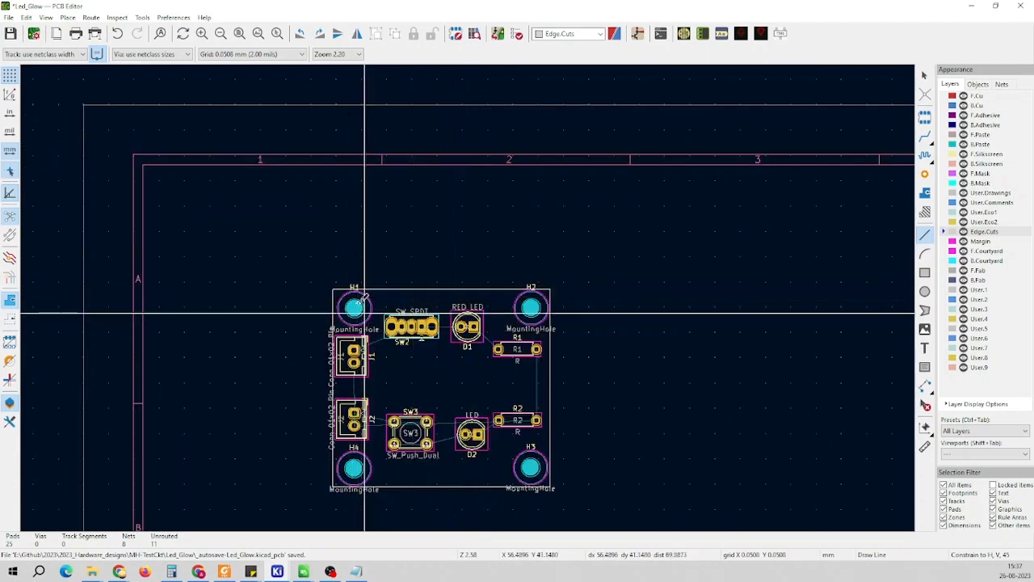
{"action": "scroll", "coordinate": [416, 290], "scroll_direction": "up", "scroll_amount": 2}
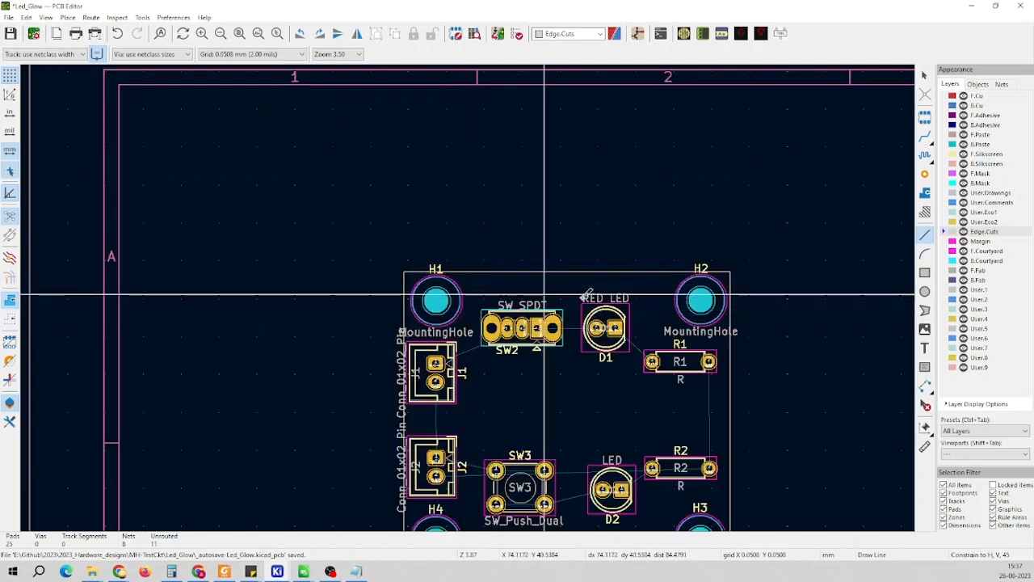
{"action": "scroll", "coordinate": [504, 307], "scroll_direction": "down", "scroll_amount": 2}
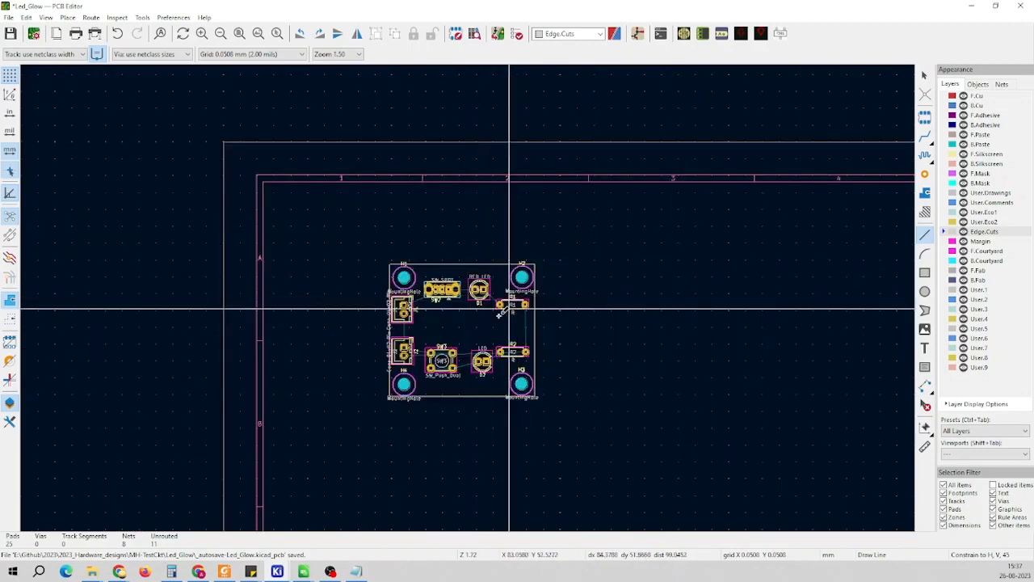
{"action": "scroll", "coordinate": [427, 296], "scroll_direction": "up", "scroll_amount": 1}
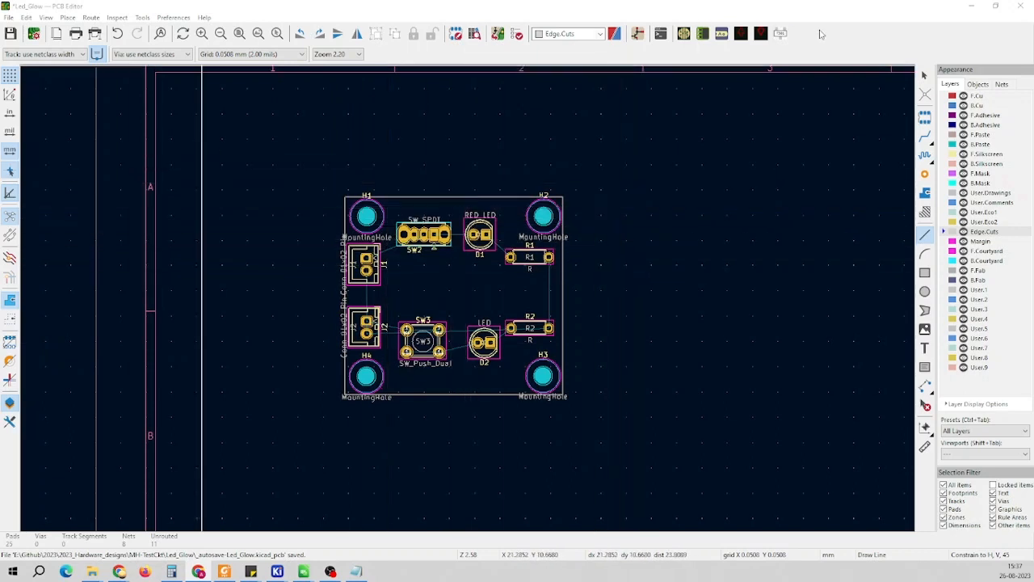
Save the board, inspect it from several angles in the 3D Viewer, and return to the layout
{"action": "key", "text": "Escape"}
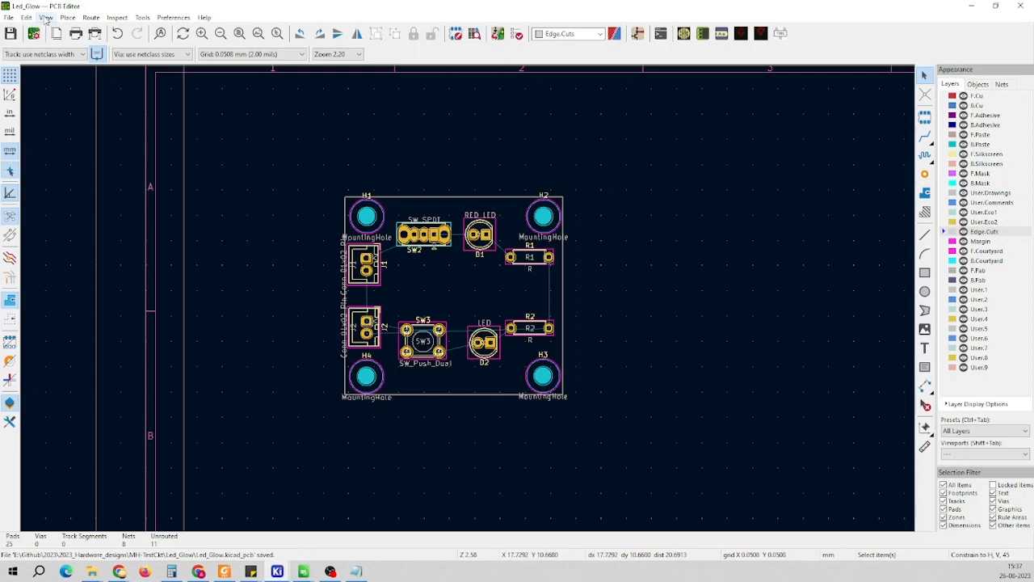
{"action": "left_click", "coordinate": [46, 17]}
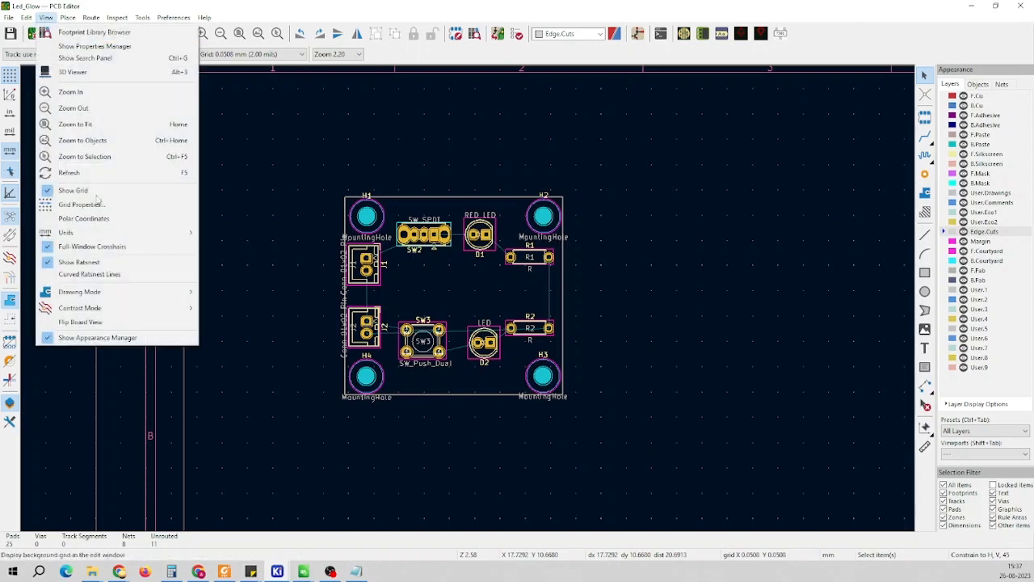
{"action": "left_click", "coordinate": [91, 78]}
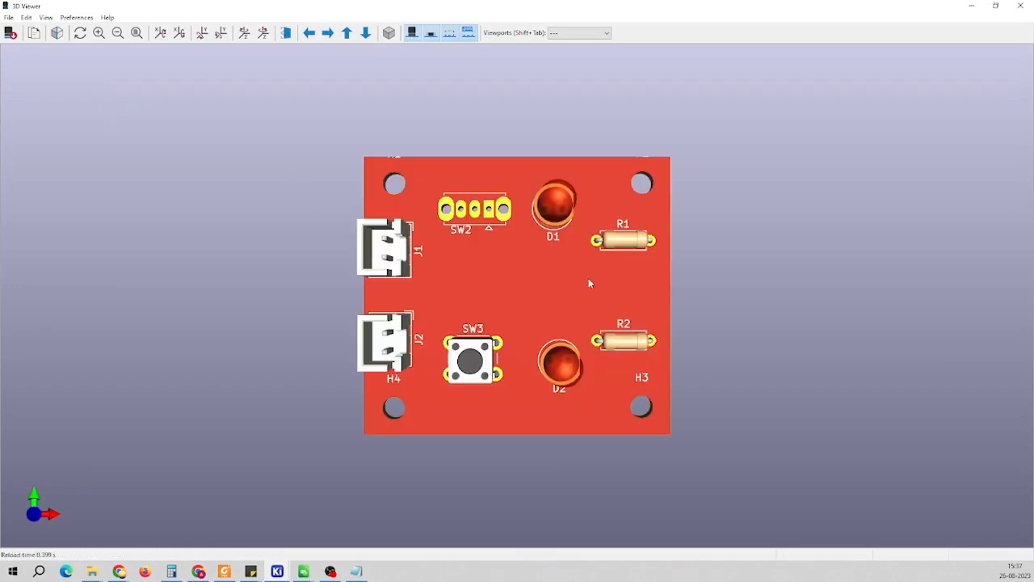
{"action": "left_click_drag", "start_coordinate": [588, 284], "coordinate": [428, 303]}
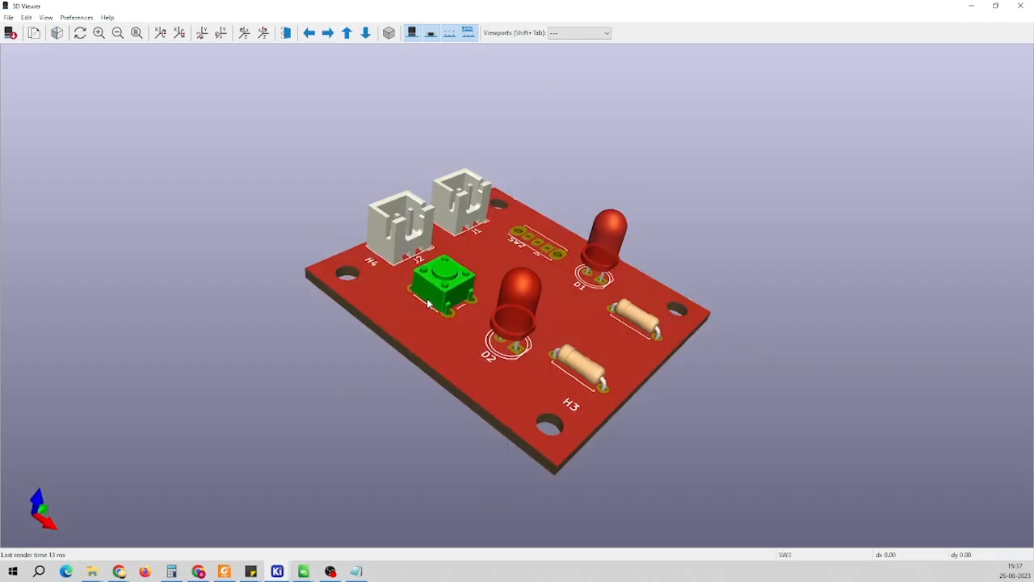
{"action": "left_click_drag", "start_coordinate": [428, 303], "coordinate": [465, 366]}
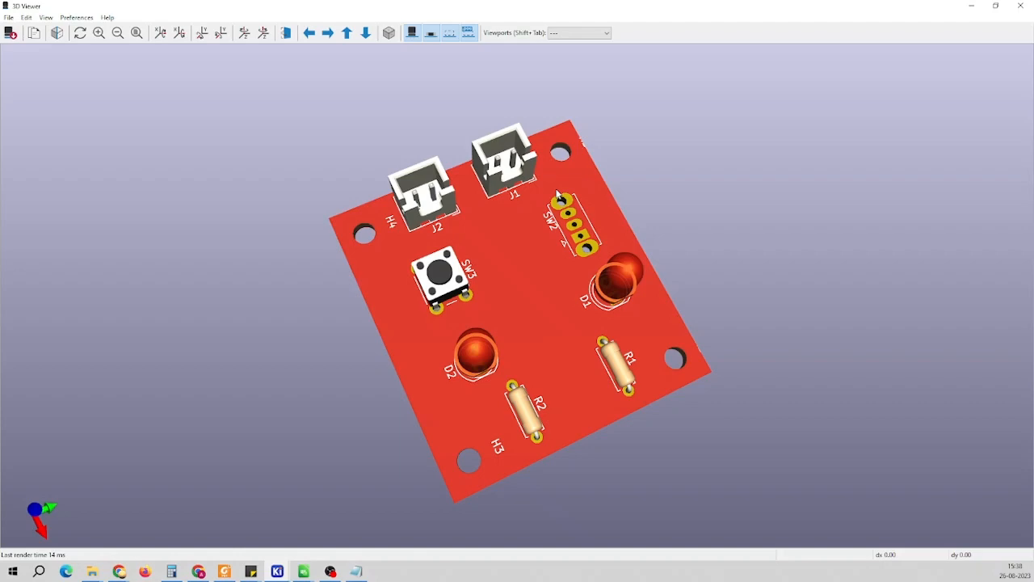
{"action": "left_click", "coordinate": [1024, 10]}
Move push button SW3 straight down towards the board's bottom edge, beside mounting hole H4
{"action": "scroll", "coordinate": [493, 287], "scroll_direction": "up", "scroll_amount": 3}
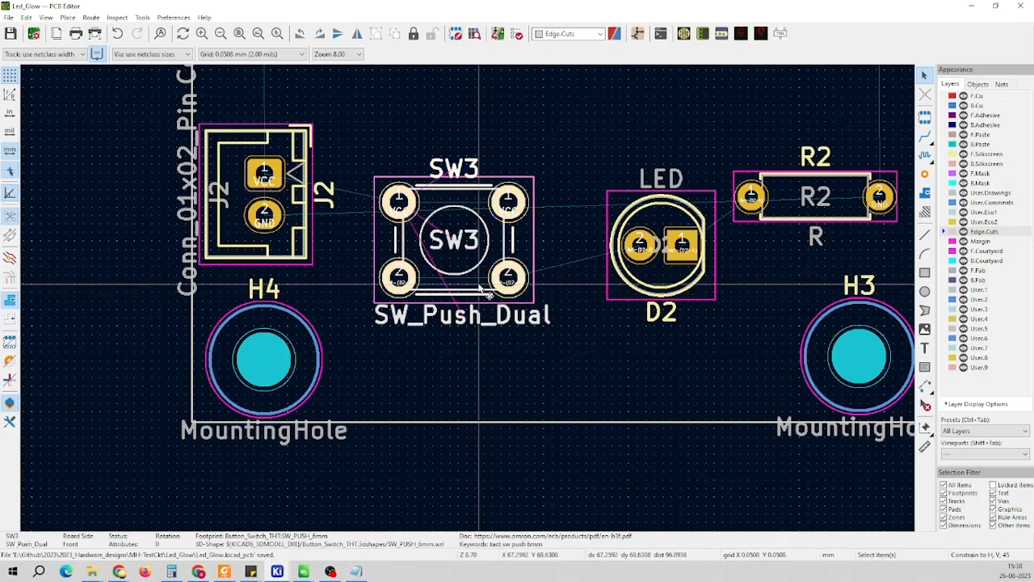
{"action": "left_click_drag", "start_coordinate": [488, 295], "coordinate": [509, 358]}
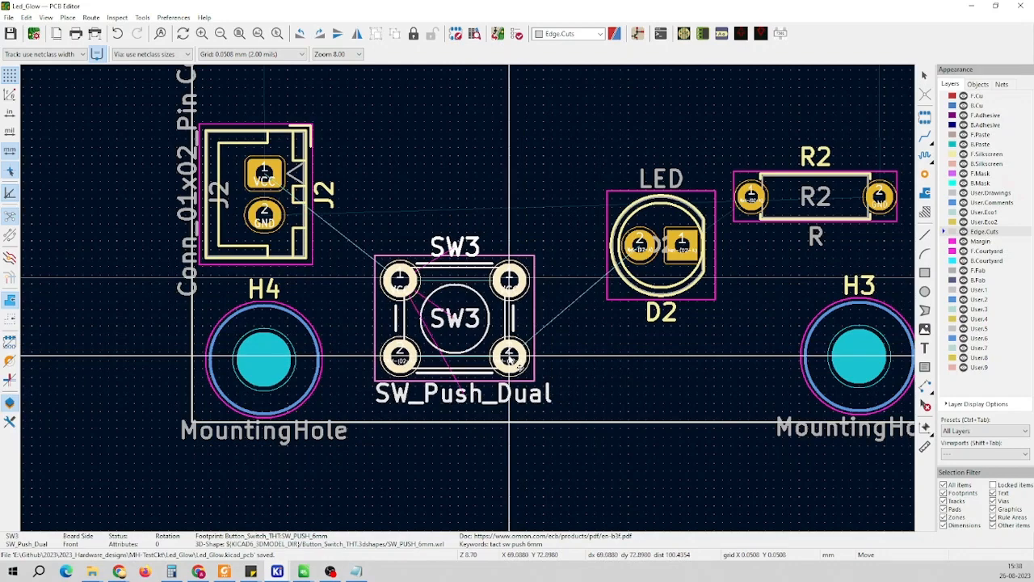
{"action": "left_click", "coordinate": [509, 358]}
Move switch SW2 up close to the board's top edge, and shift LED D1 up level with it and slightly to the right
{"action": "scroll", "coordinate": [509, 358], "scroll_direction": "down", "scroll_amount": 5}
{"action": "scroll", "coordinate": [493, 307], "scroll_direction": "up", "scroll_amount": 4}
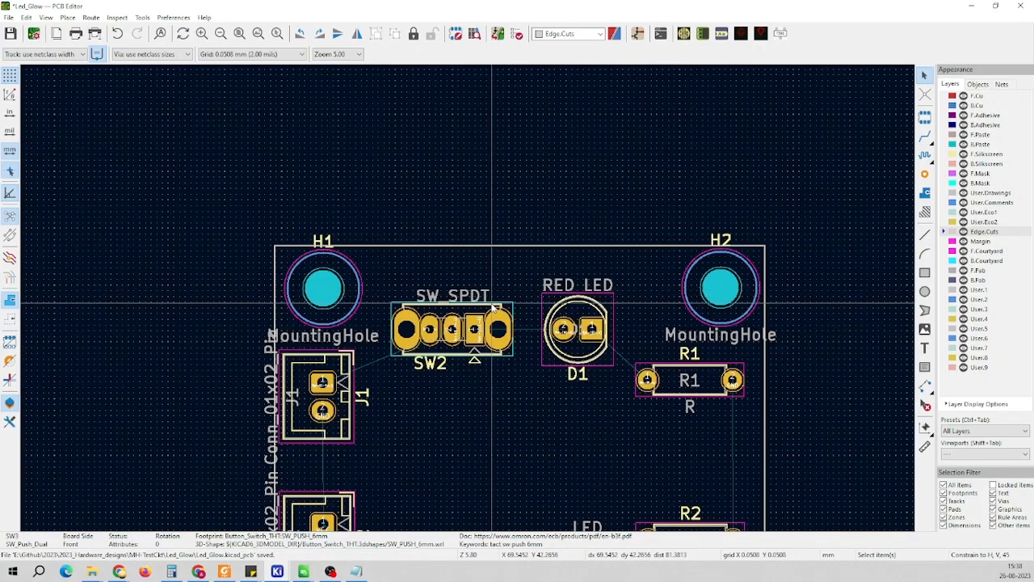
{"action": "left_click_drag", "start_coordinate": [493, 307], "coordinate": [498, 295]}
{"action": "mouse_move", "coordinate": [568, 298]}
{"action": "left_mouse_down"}
{"action": "mouse_move", "coordinate": [578, 309]}
{"action": "mouse_move", "coordinate": [580, 298]}
{"action": "left_mouse_up"}
{"action": "left_click", "coordinate": [699, 390]}
{"action": "scroll", "coordinate": [700, 390], "scroll_direction": "down", "scroll_amount": 2}
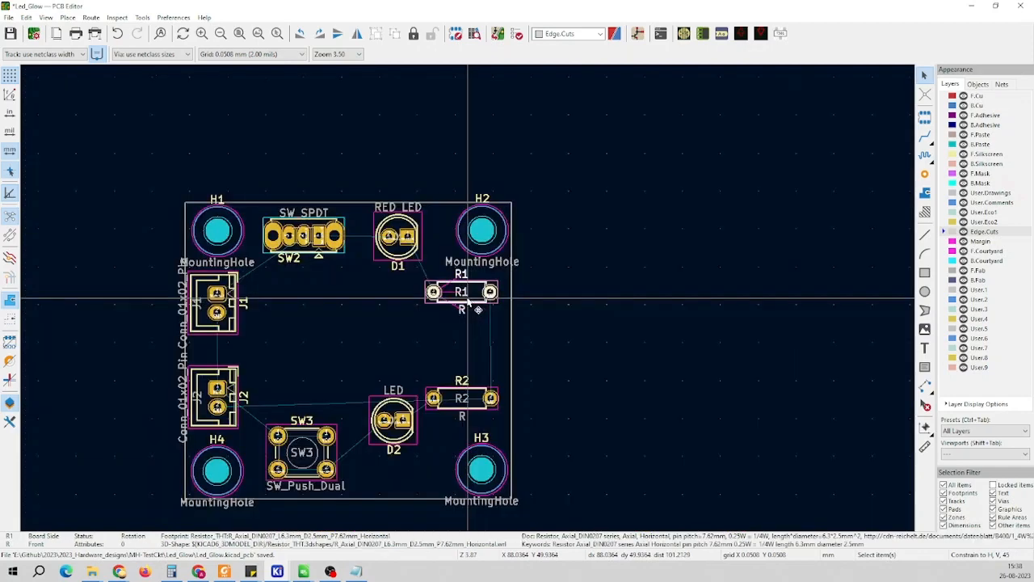
{"action": "scroll", "coordinate": [468, 300], "scroll_direction": "up", "scroll_amount": 2}
{"action": "left_click", "coordinate": [551, 328]}
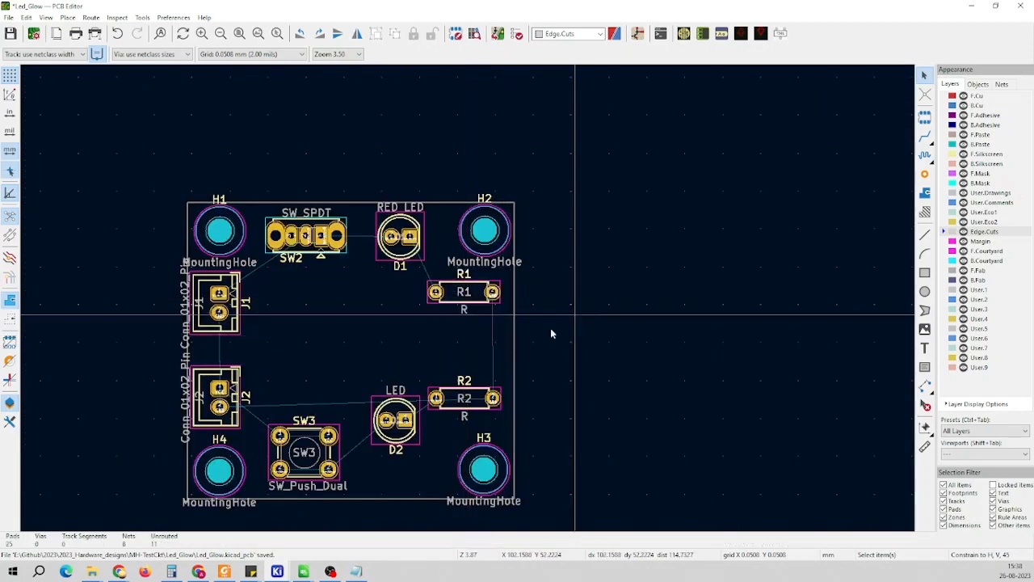
Move LED D2 down level with SW3 and line it up vertically below D1
{"action": "left_click_drag", "start_coordinate": [408, 420], "coordinate": [429, 449]}
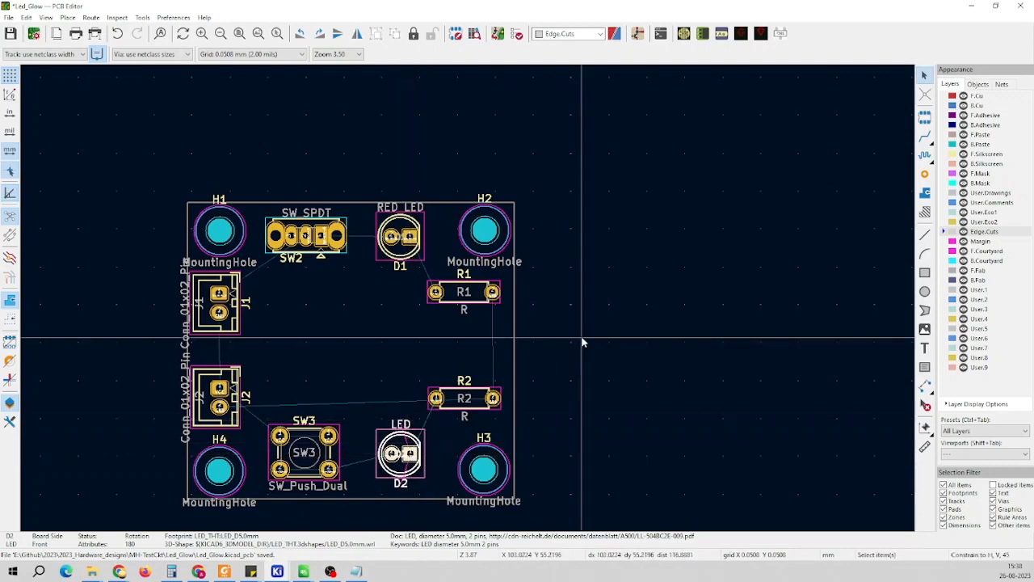
{"action": "scroll", "coordinate": [465, 298], "scroll_direction": "down", "scroll_amount": 2}
{"action": "scroll", "coordinate": [407, 322], "scroll_direction": "up", "scroll_amount": 2}
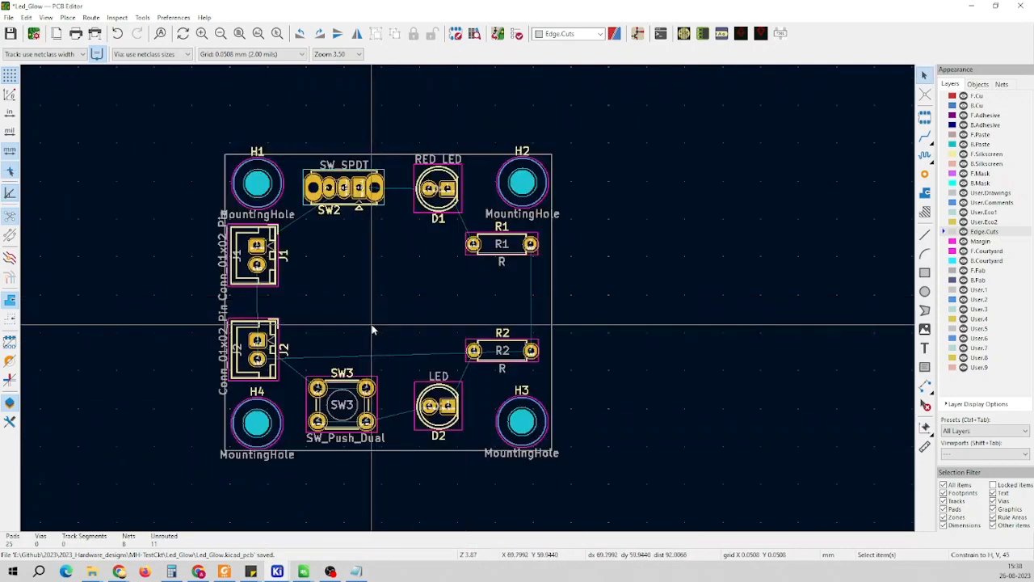
Check the rearranged layout and switch to the Notepad notes to review the component placement rules
{"action": "scroll", "coordinate": [460, 301], "scroll_direction": "down", "scroll_amount": 2}
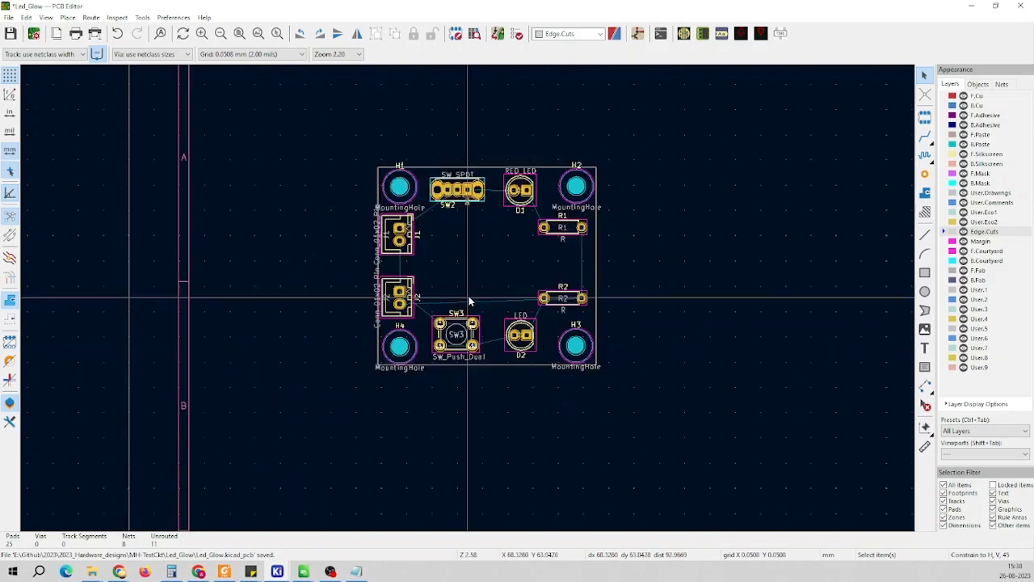
{"action": "scroll", "coordinate": [467, 301], "scroll_direction": "up", "scroll_amount": 4}
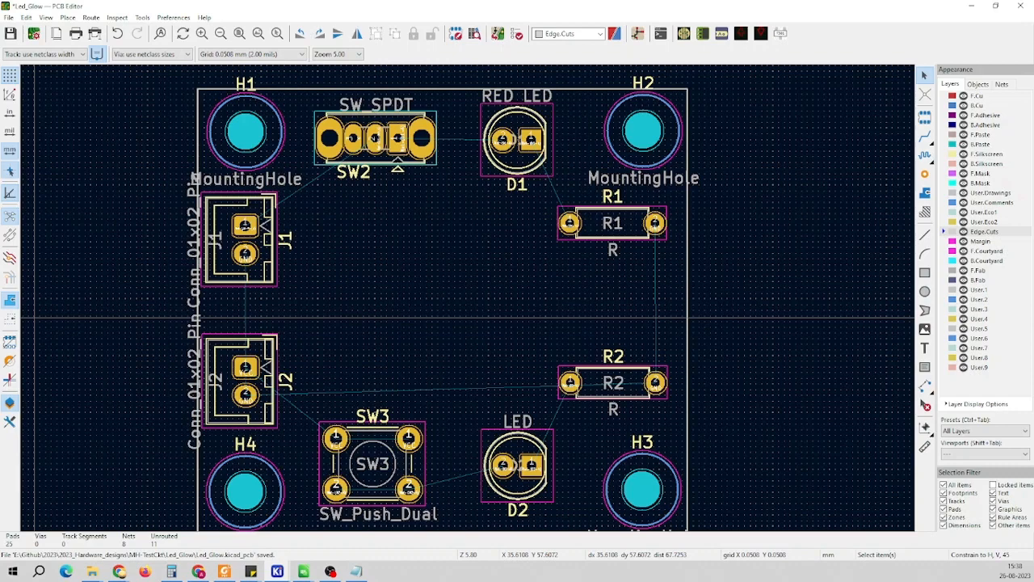
{"action": "left_click", "coordinate": [356, 571]}
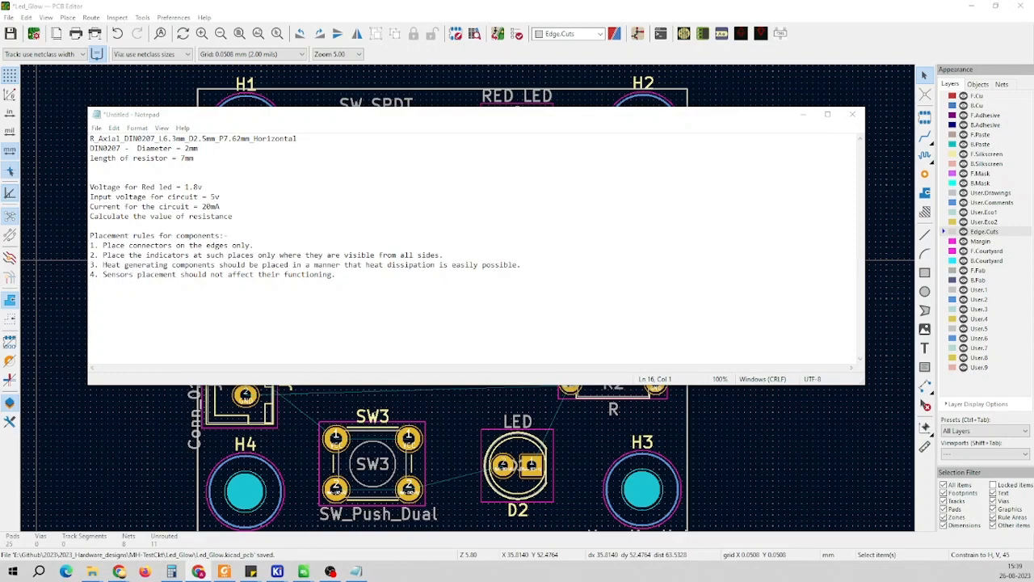
Return to the PCB Editor and review the component placement and board outline against the placement rules
{"action": "left_click", "coordinate": [803, 114]}
{"action": "scroll", "coordinate": [386, 248], "scroll_direction": "down", "scroll_amount": 1}
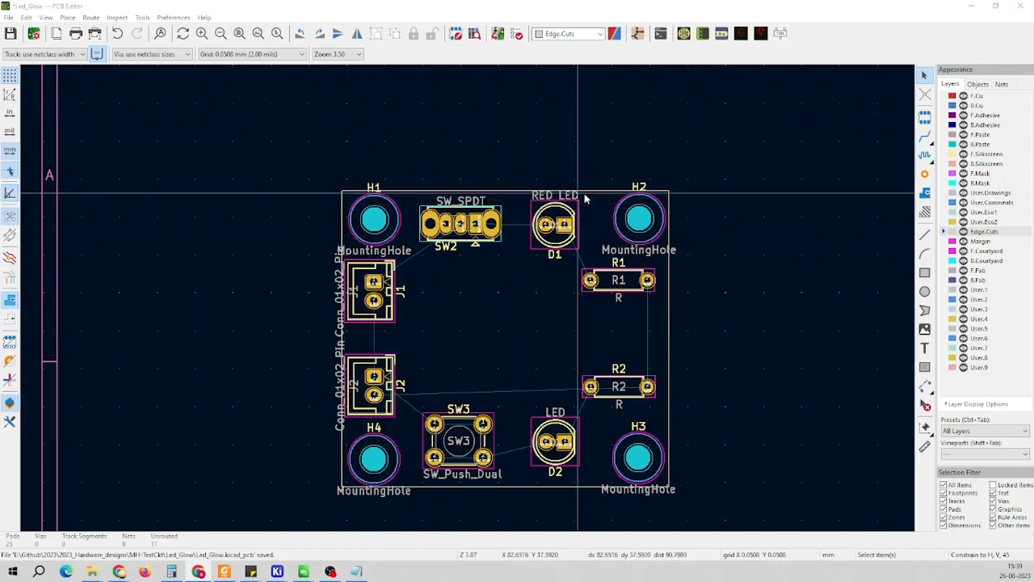
{"action": "scroll", "coordinate": [509, 452], "scroll_direction": "up", "scroll_amount": 1}
{"action": "scroll", "coordinate": [429, 243], "scroll_direction": "down", "scroll_amount": 1}
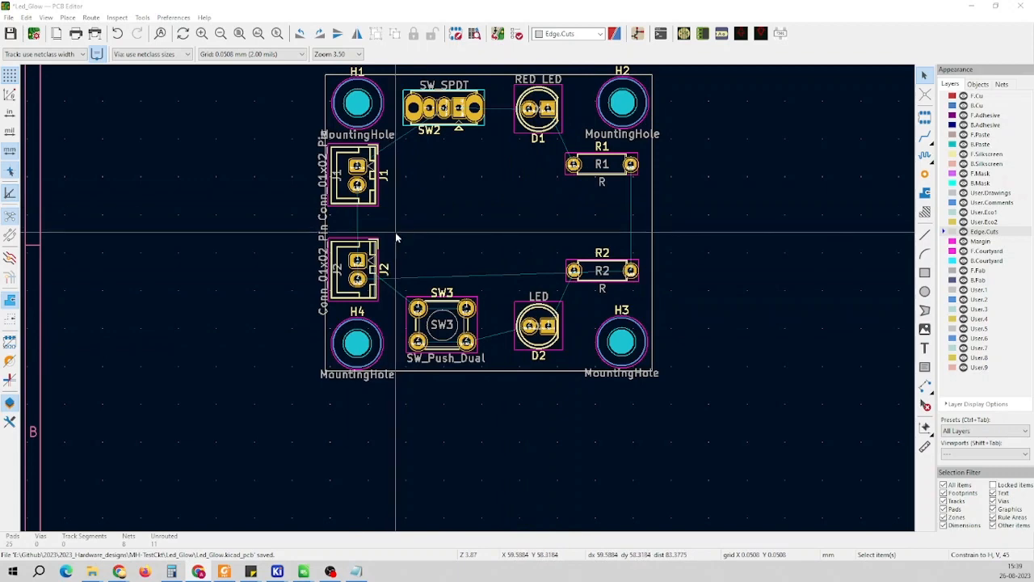
{"action": "scroll", "coordinate": [396, 236], "scroll_direction": "down", "scroll_amount": 3}
{"action": "scroll", "coordinate": [485, 282], "scroll_direction": "up", "scroll_amount": 2}
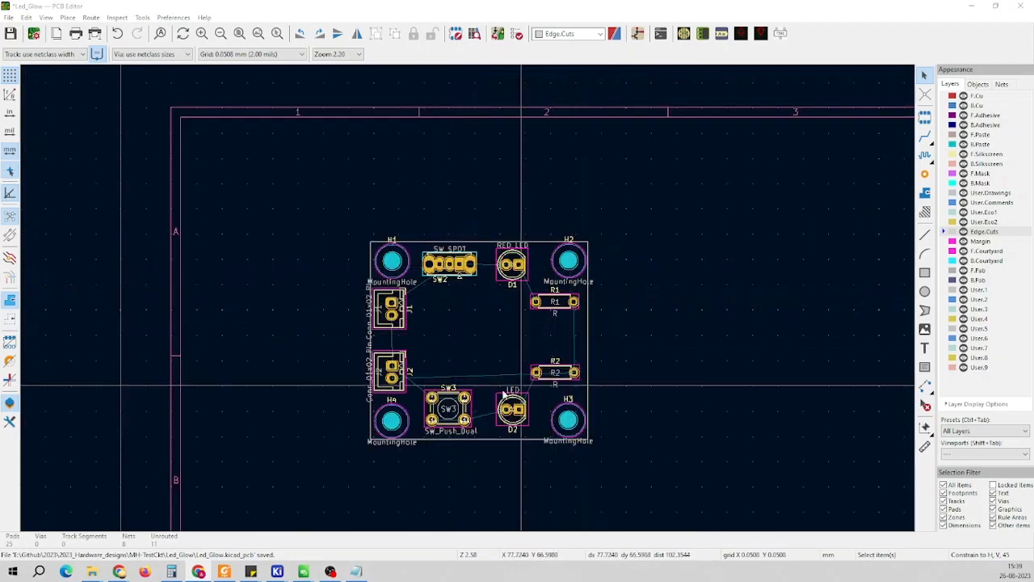
{"action": "scroll", "coordinate": [469, 302], "scroll_direction": "up", "scroll_amount": 2}
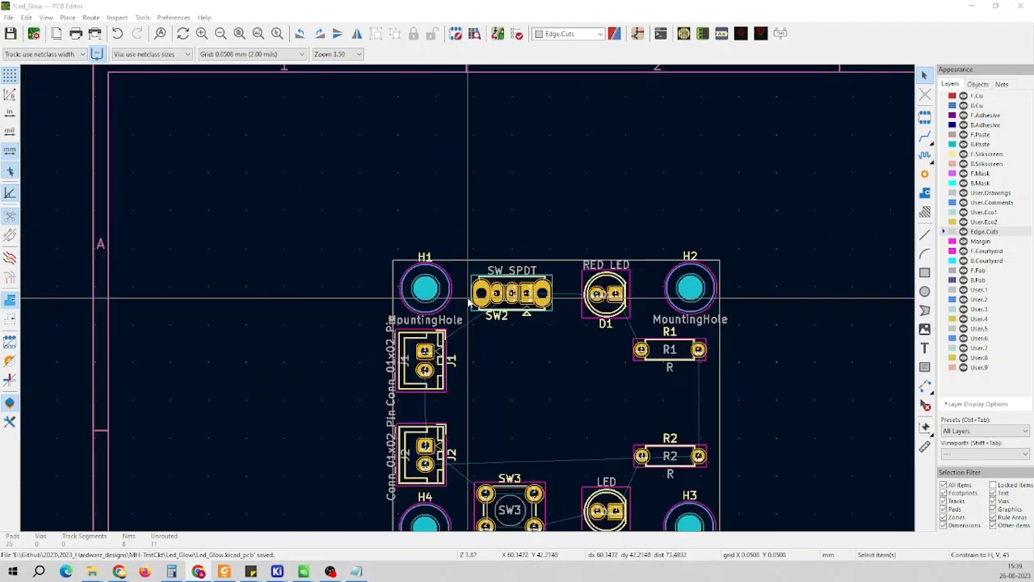
{"action": "scroll", "coordinate": [468, 301], "scroll_direction": "up", "scroll_amount": 2}
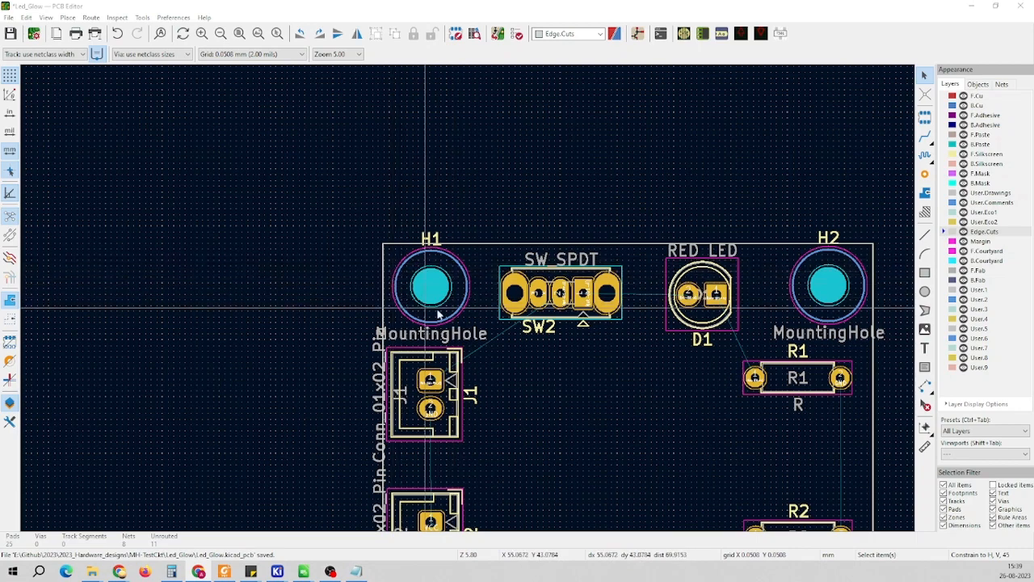
{"action": "scroll", "coordinate": [445, 311], "scroll_direction": "down", "scroll_amount": 4}
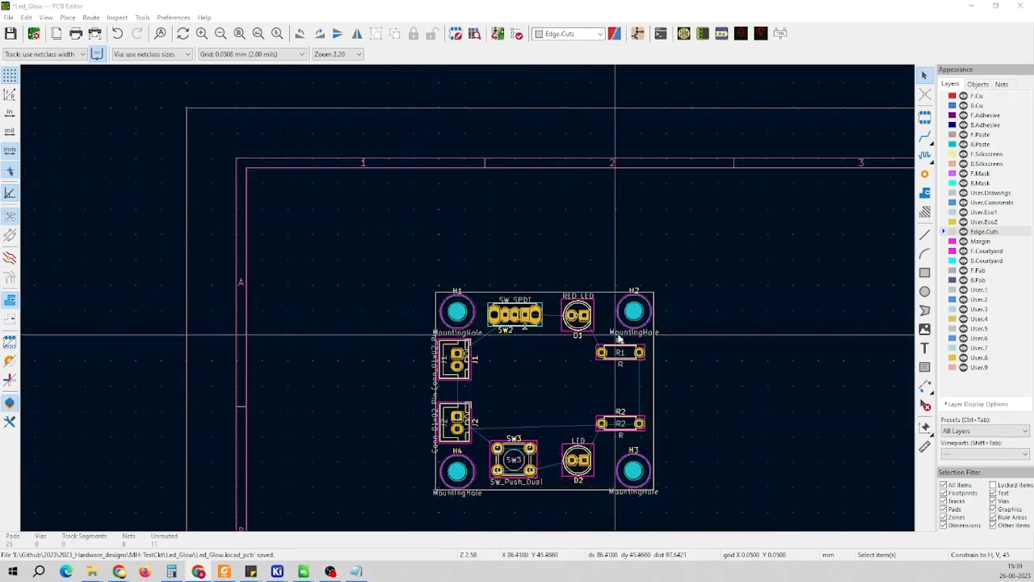
{"action": "scroll", "coordinate": [697, 337], "scroll_direction": "up", "scroll_amount": 2}
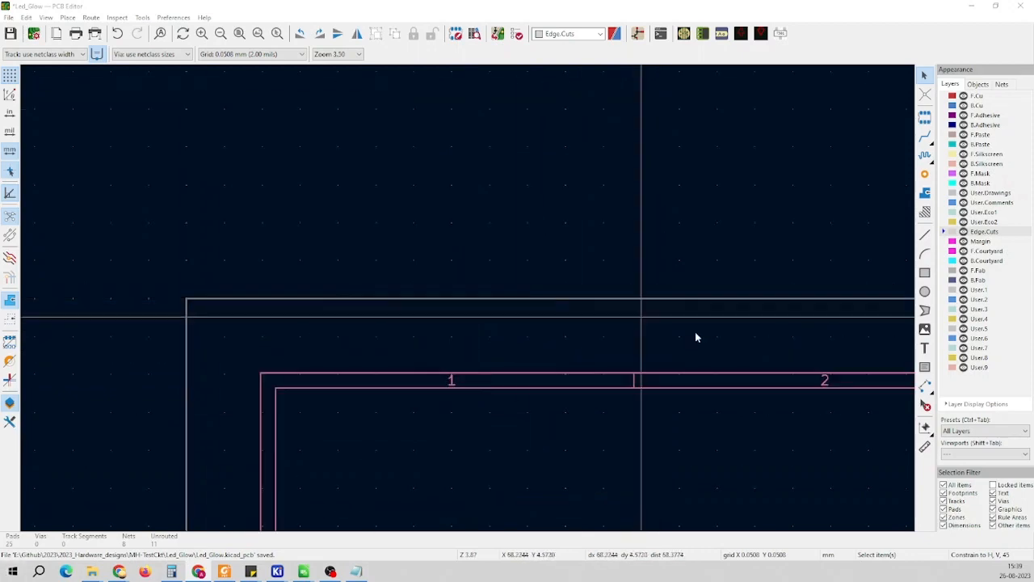
{"action": "scroll", "coordinate": [469, 300], "scroll_direction": "down", "scroll_amount": 7}
{"action": "scroll", "coordinate": [469, 301], "scroll_direction": "up", "scroll_amount": 5}
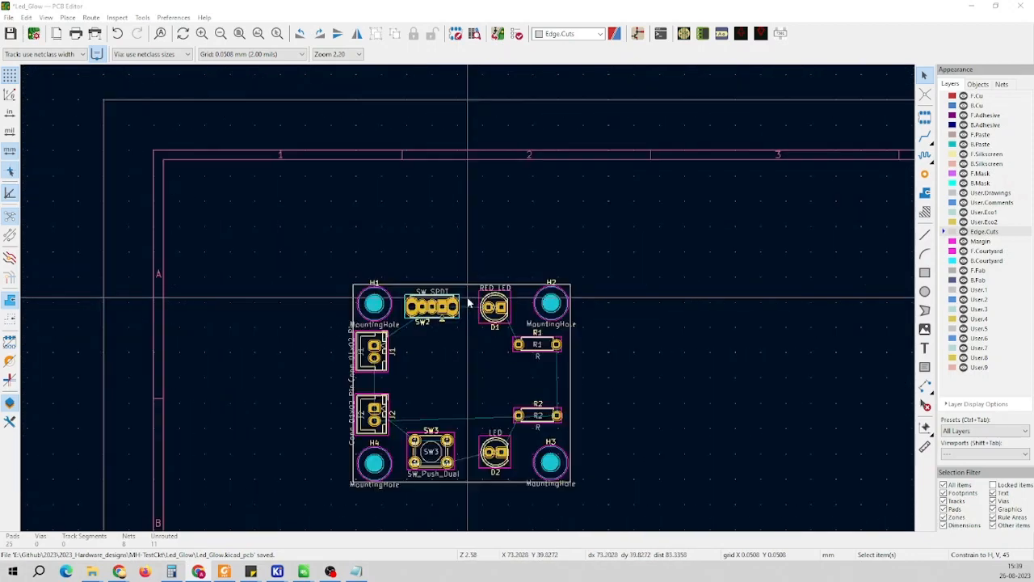
Delete all four Edge.Cuts outline segments around the components and mounting holes
{"action": "left_click", "coordinate": [495, 285]}
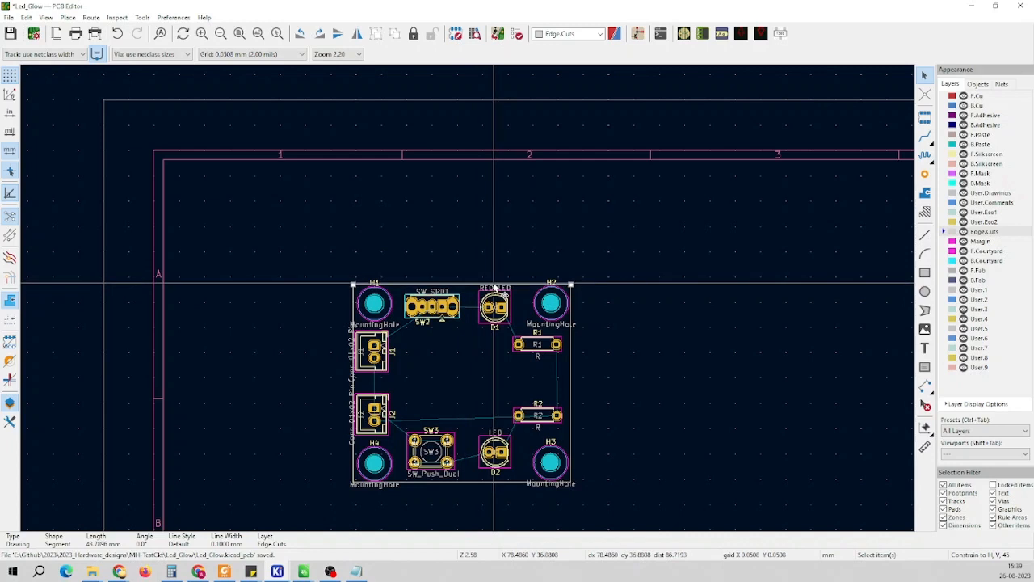
{"action": "key", "text": "Delete"}
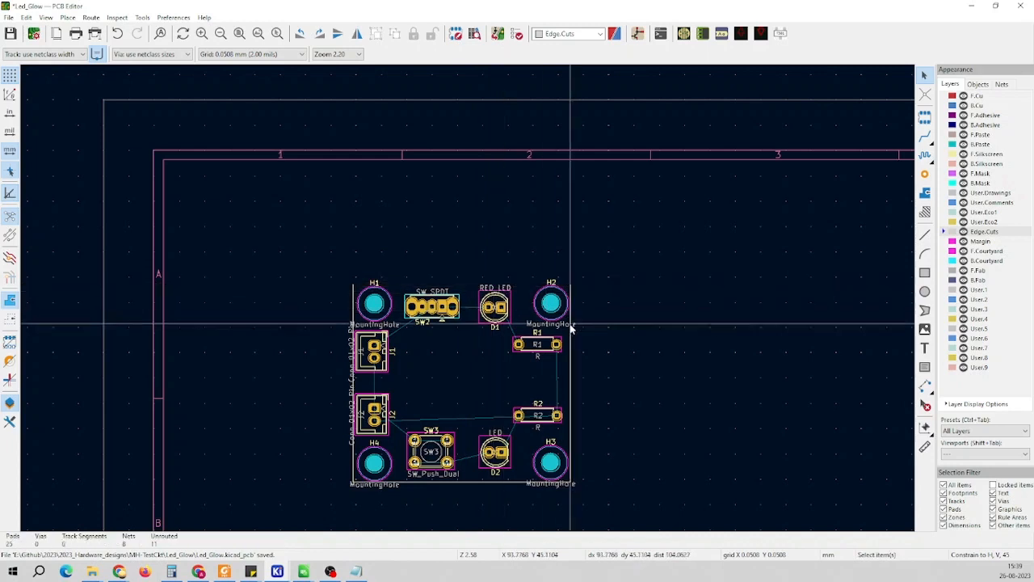
{"action": "left_click", "coordinate": [496, 482]}
{"action": "key", "text": "Delete"}
{"action": "left_click", "coordinate": [353, 383]}
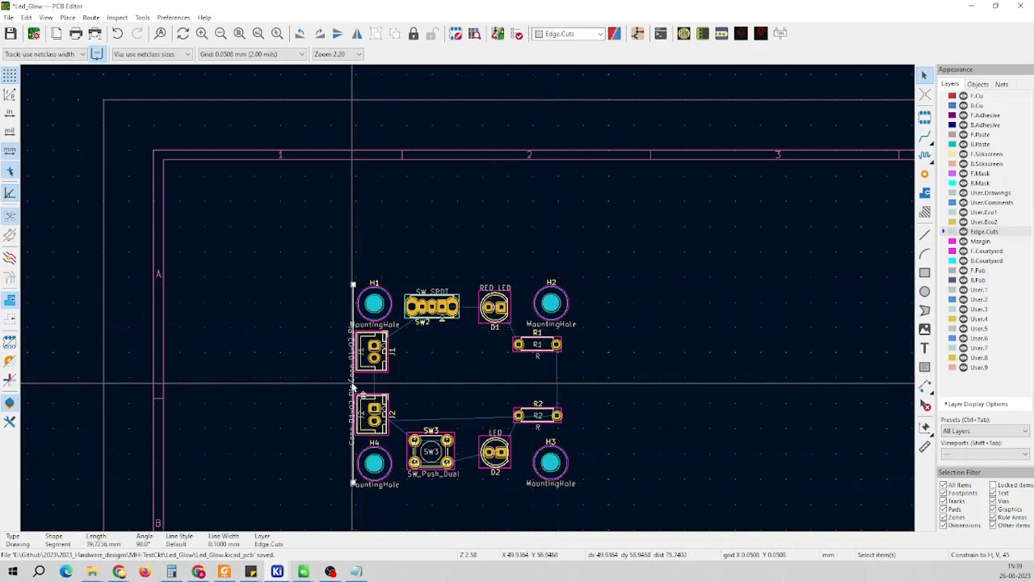
{"action": "key", "text": "Delete"}
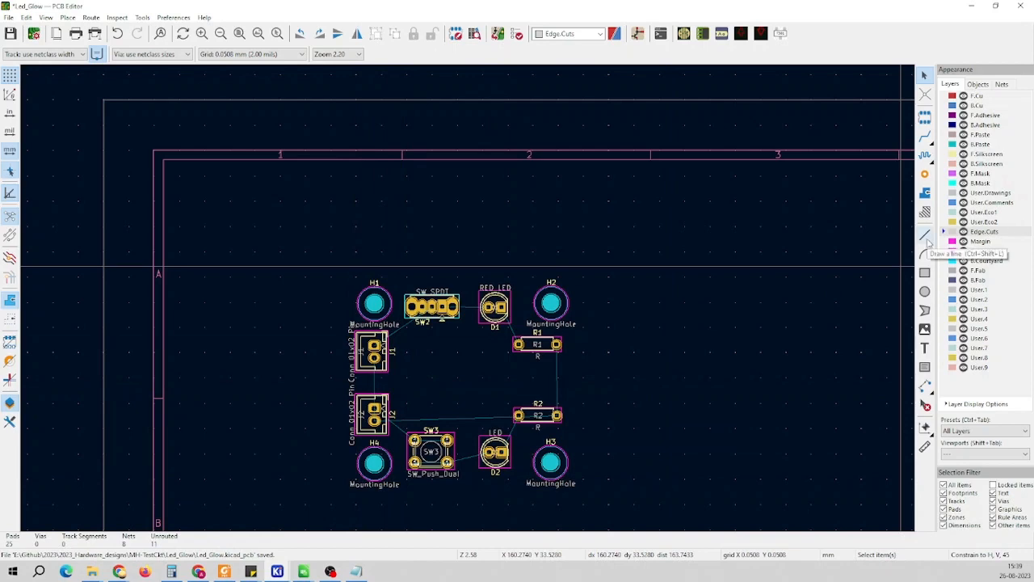
Draw the board's top edge on Edge.Cuts as a horizontal line about 44 mm long, from outside H1 to outside H2
{"action": "left_click", "coordinate": [926, 236]}
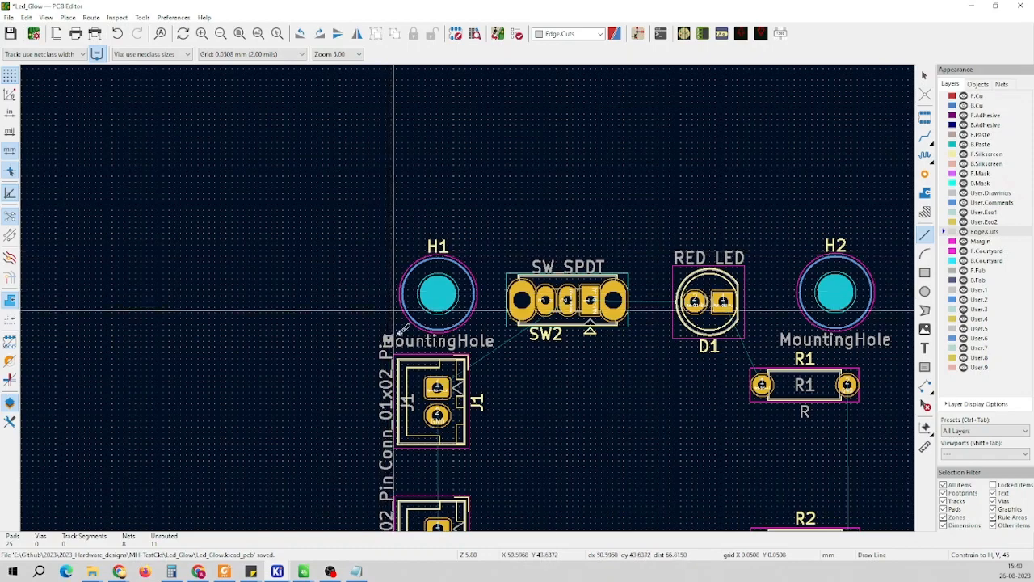
{"action": "left_click", "coordinate": [387, 250]}
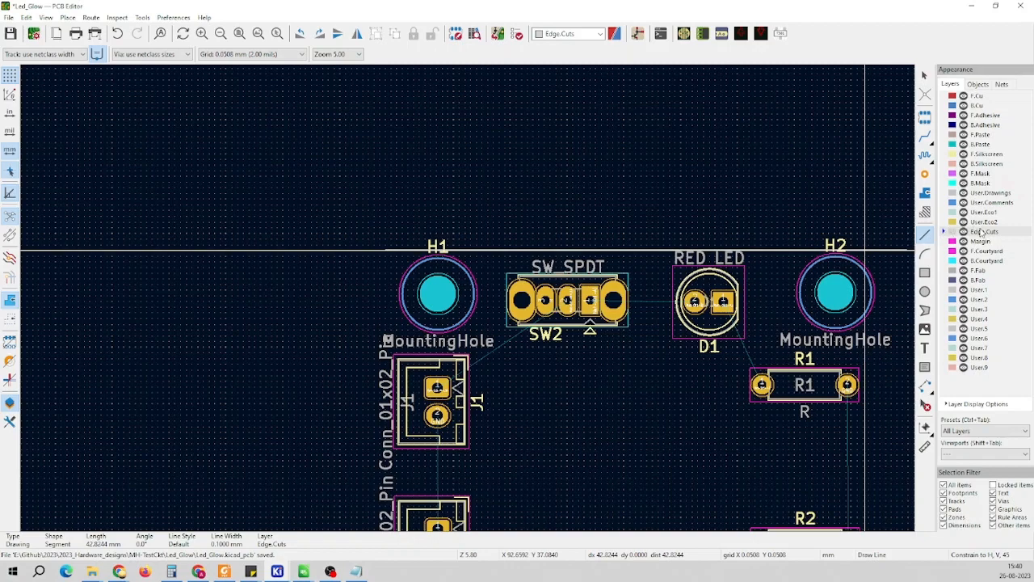
{"action": "scroll", "coordinate": [473, 299], "scroll_direction": "down", "scroll_amount": 3}
{"action": "scroll", "coordinate": [477, 299], "scroll_direction": "up", "scroll_amount": 5}
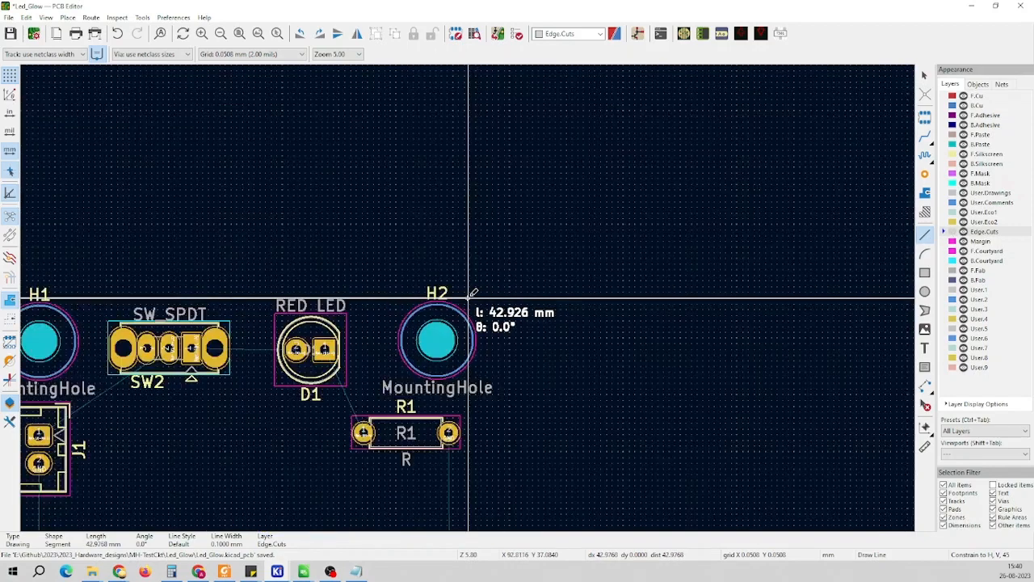
{"action": "left_click", "coordinate": [489, 297]}
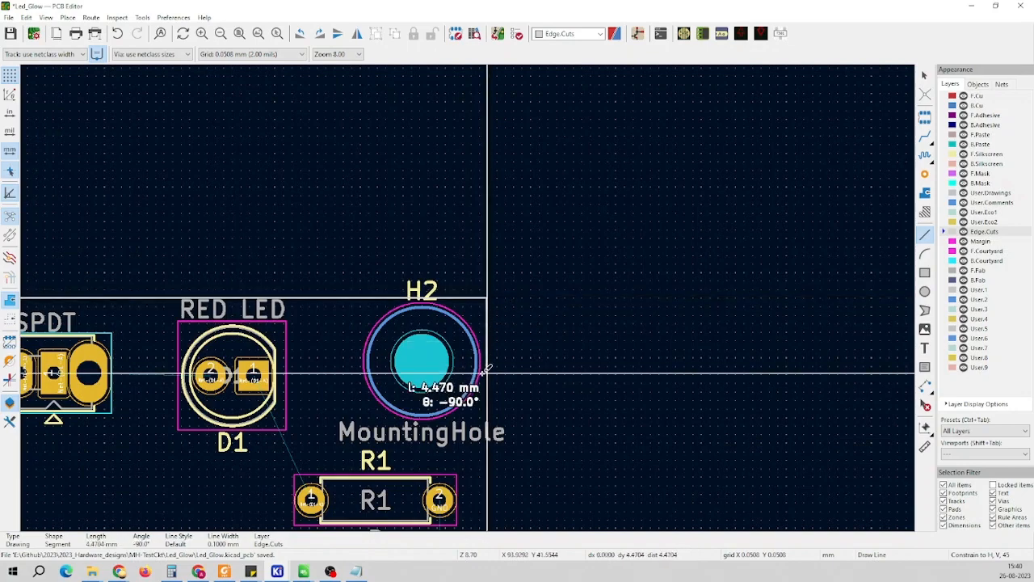
Continue the outline with a vertical right edge about 39.6 mm long, ending just below and outside mounting hole H3
{"action": "scroll", "coordinate": [469, 356], "scroll_direction": "down", "scroll_amount": 3}
{"action": "scroll", "coordinate": [468, 300], "scroll_direction": "up", "scroll_amount": 3}
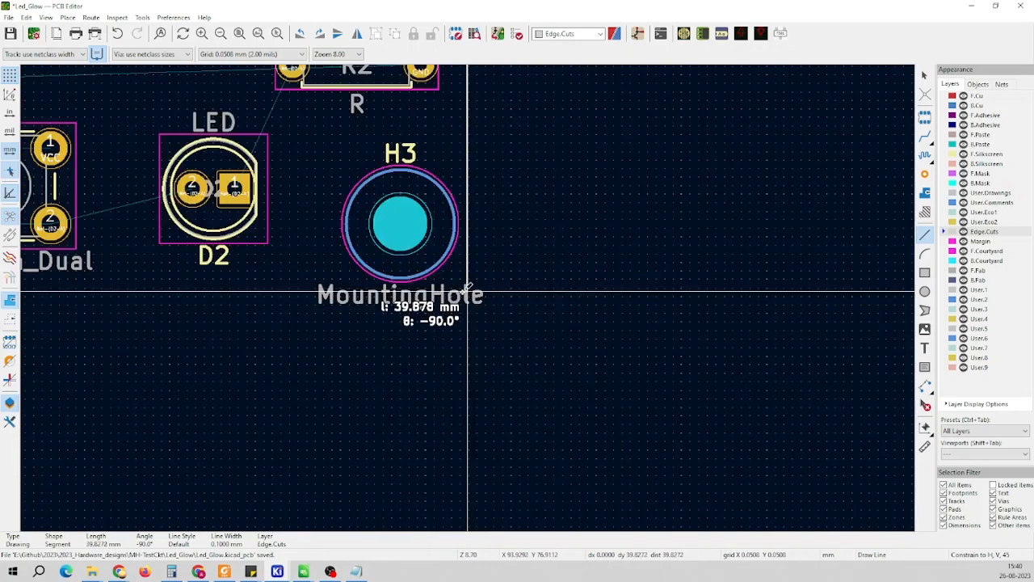
{"action": "scroll", "coordinate": [471, 292], "scroll_direction": "up", "scroll_amount": 3}
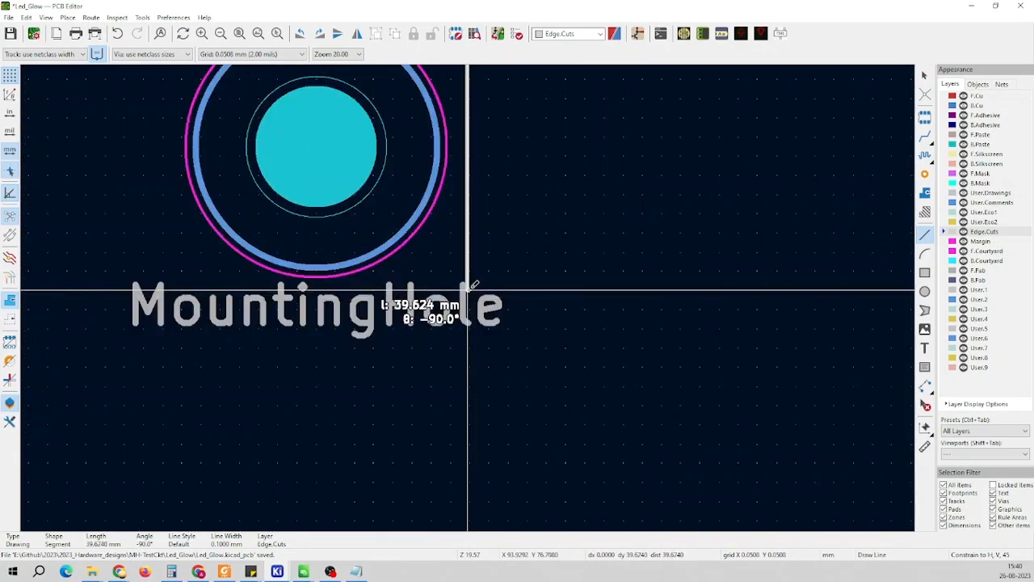
{"action": "left_click", "coordinate": [471, 288]}
Draw the board's bottom edge horizontally from the corner by H3 to below H4, aligned with the top edge's starting point
{"action": "scroll", "coordinate": [471, 288], "scroll_direction": "down", "scroll_amount": 3}
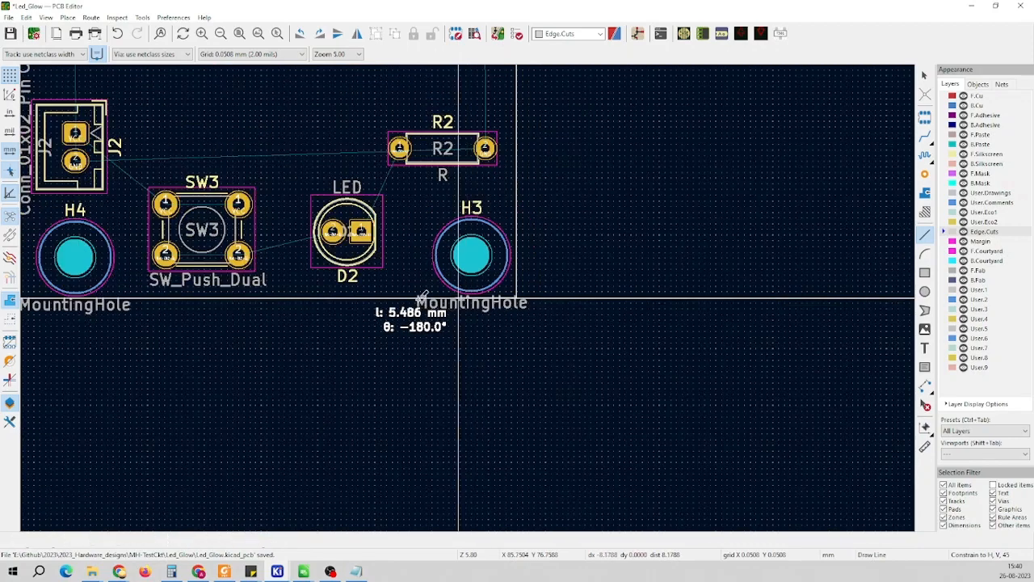
{"action": "scroll", "coordinate": [81, 296], "scroll_direction": "down", "scroll_amount": 3}
{"action": "scroll", "coordinate": [467, 299], "scroll_direction": "up", "scroll_amount": 3}
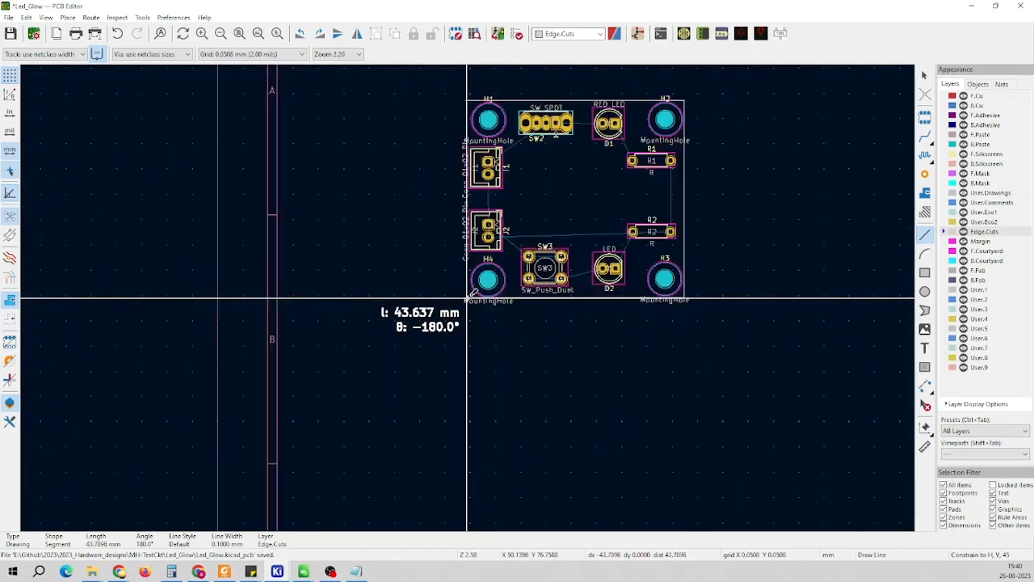
{"action": "scroll", "coordinate": [469, 299], "scroll_direction": "down", "scroll_amount": 1}
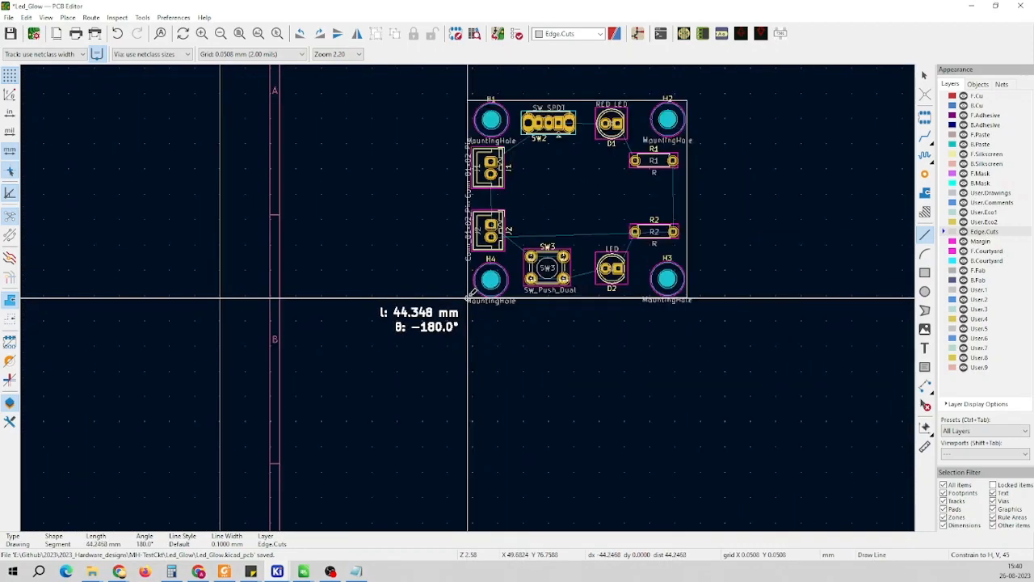
Finish the bottom Edge.Cuts line at the board's lower-left corner and draw the left edge upward about 39.7 mm
{"action": "left_click", "coordinate": [468, 298]}
{"action": "scroll", "coordinate": [469, 109], "scroll_direction": "up", "scroll_amount": 5}
{"action": "scroll", "coordinate": [471, 293], "scroll_direction": "up", "scroll_amount": 3}
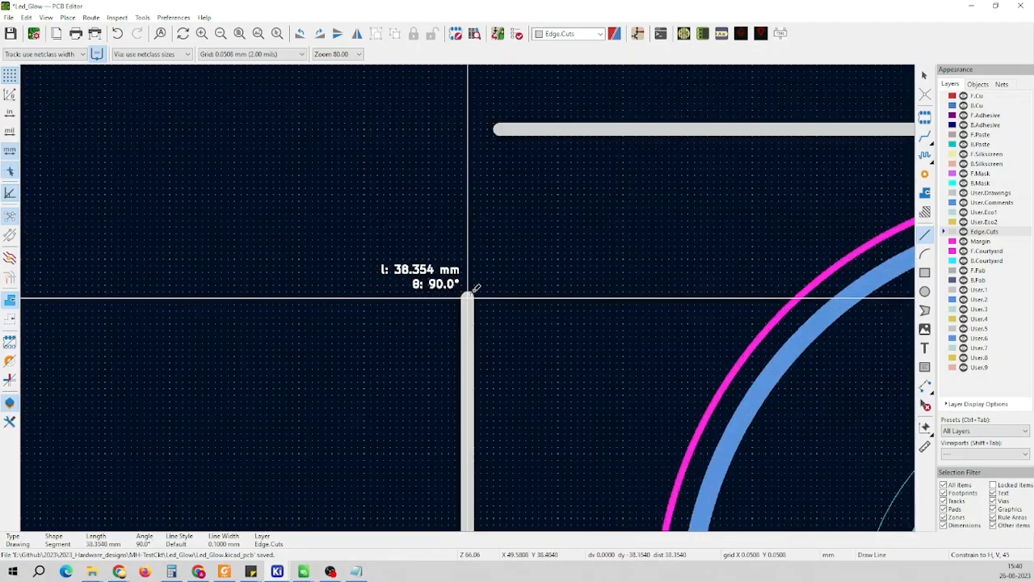
{"action": "scroll", "coordinate": [471, 293], "scroll_direction": "down", "scroll_amount": 1}
{"action": "scroll", "coordinate": [472, 292], "scroll_direction": "up", "scroll_amount": 2}
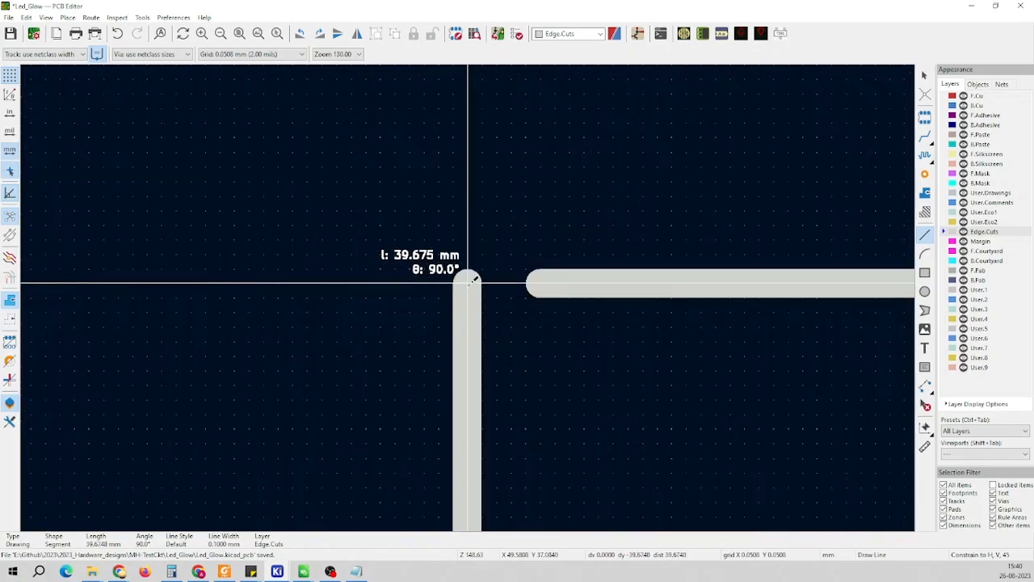
{"action": "left_click", "coordinate": [469, 284]}
Close the gap at the outline's upper-left corner with a horizontal segment about 0.25 mm long, and save the board
{"action": "scroll", "coordinate": [541, 281], "scroll_direction": "up", "scroll_amount": 2}
{"action": "double_click", "coordinate": [541, 282]}
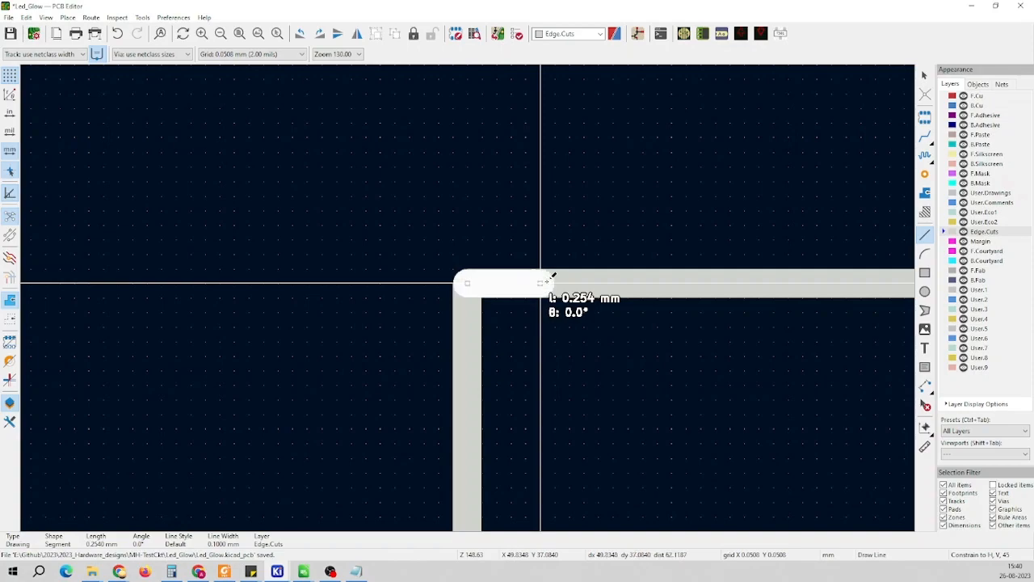
{"action": "scroll", "coordinate": [467, 294], "scroll_direction": "down", "scroll_amount": 6}
{"action": "scroll", "coordinate": [469, 296], "scroll_direction": "up", "scroll_amount": 1}
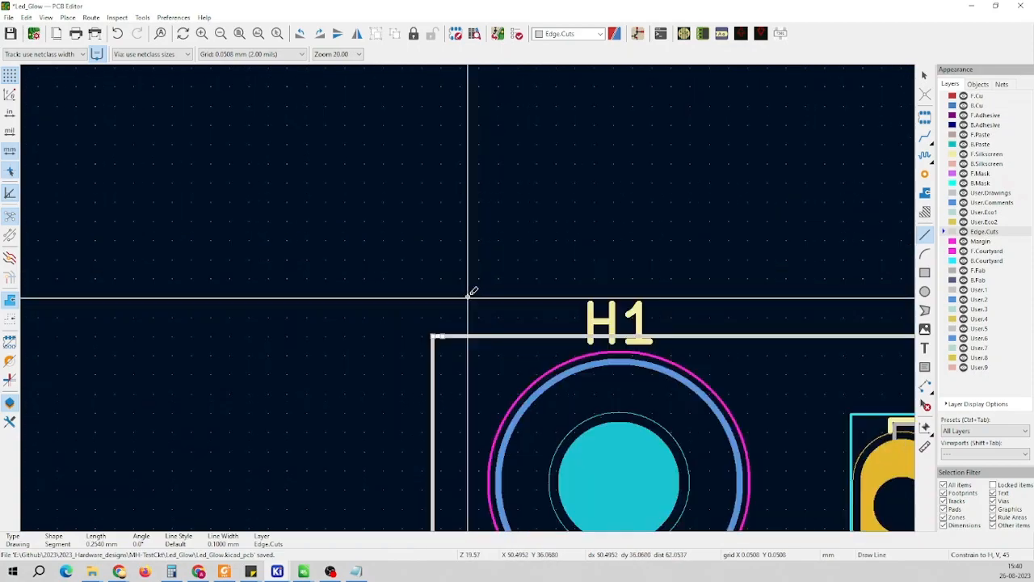
{"action": "key", "text": "Escape"}
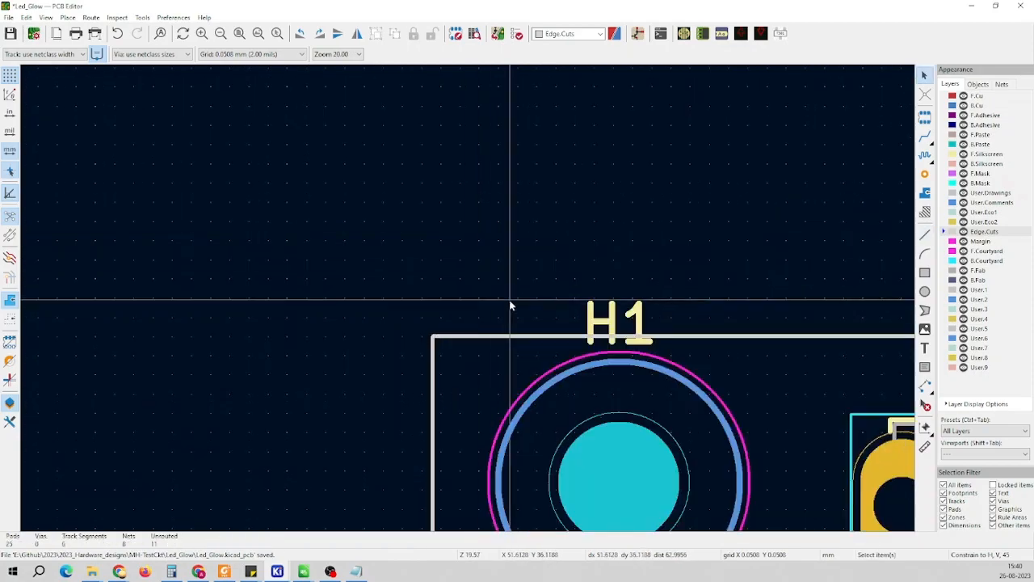
{"action": "scroll", "coordinate": [467, 301], "scroll_direction": "down", "scroll_amount": 5}
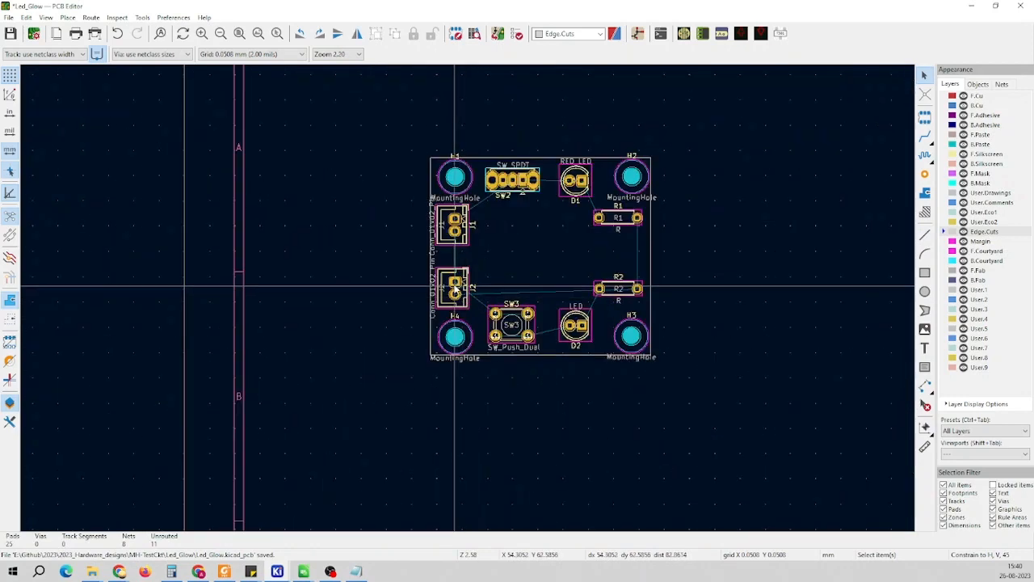
{"action": "scroll", "coordinate": [467, 302], "scroll_direction": "up", "scroll_amount": 2}
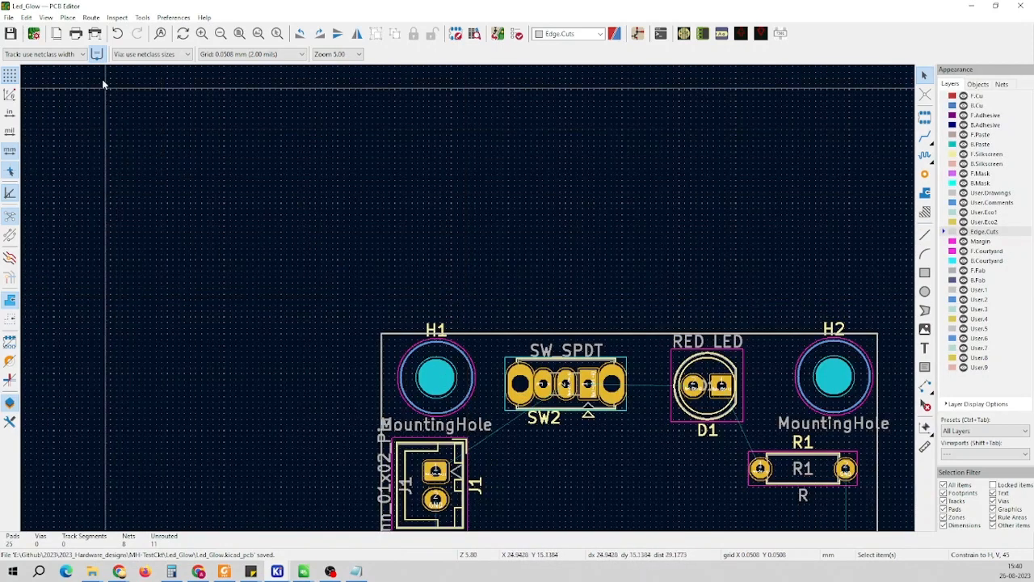
Open the 3D view of the board, examine its bottom and top sides, and close the view
{"action": "left_click", "coordinate": [47, 17]}
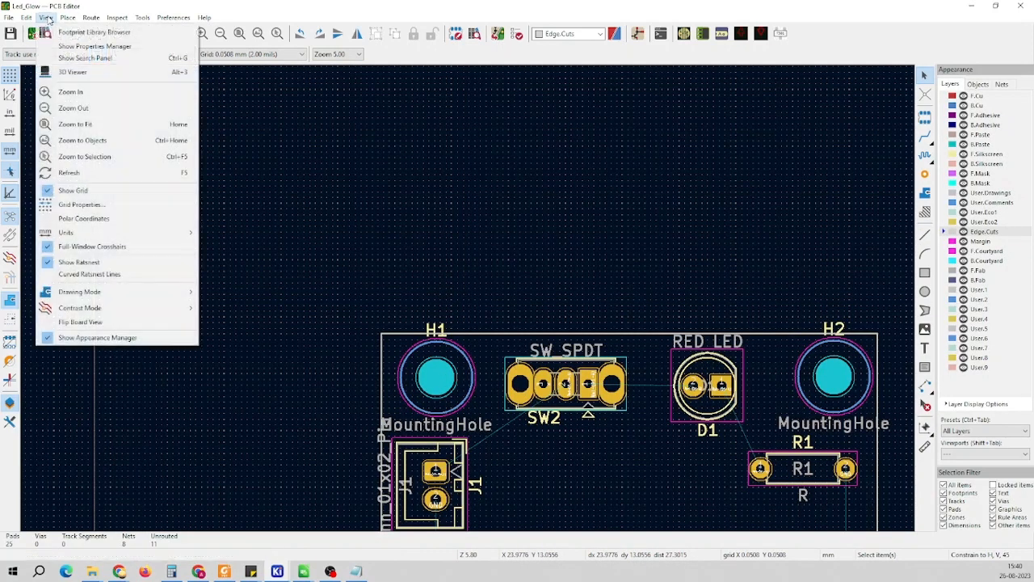
{"action": "left_click", "coordinate": [70, 73]}
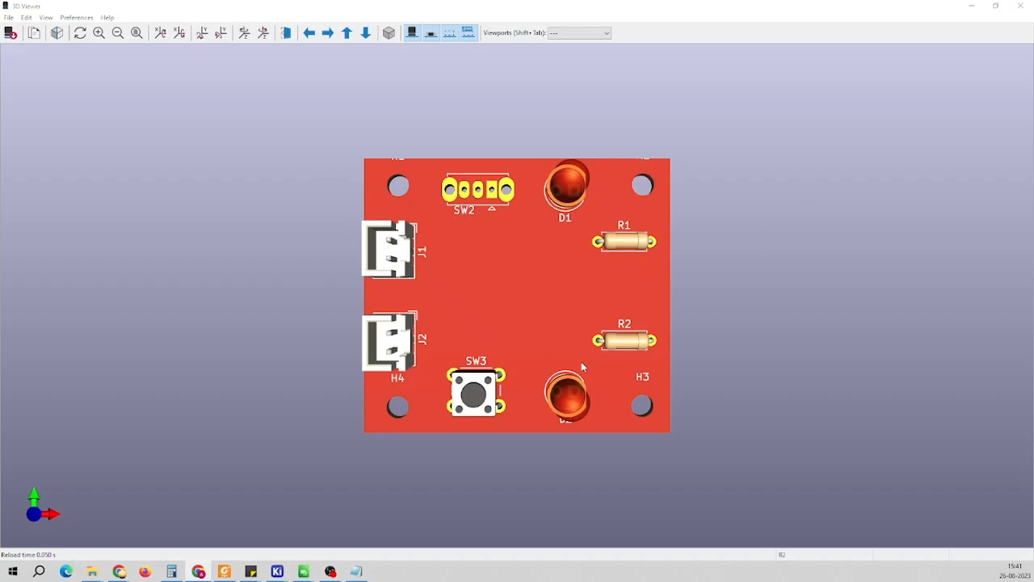
{"action": "left_click_drag", "start_coordinate": [581, 361], "coordinate": [458, 169]}
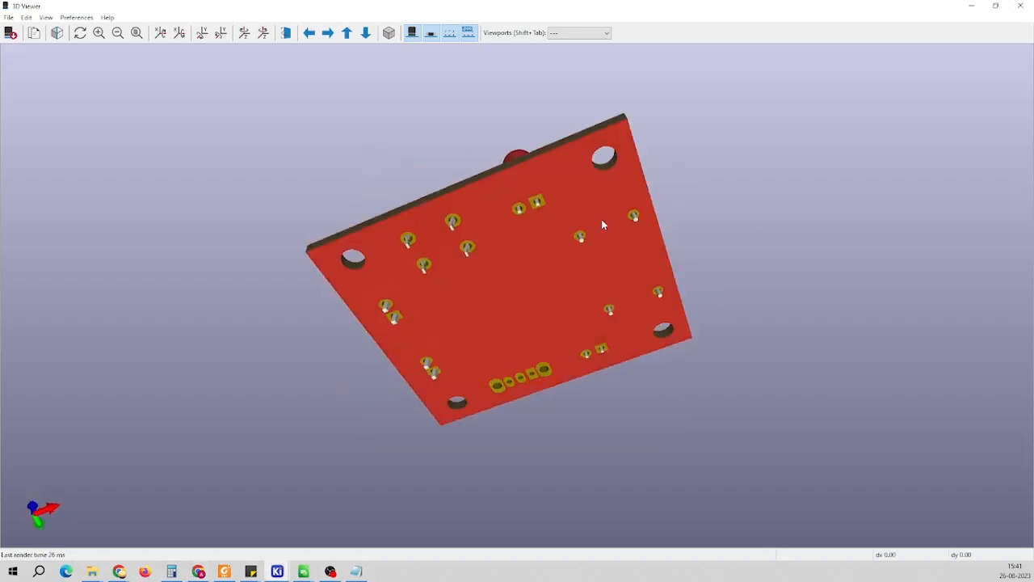
{"action": "left_click_drag", "start_coordinate": [603, 224], "coordinate": [572, 388]}
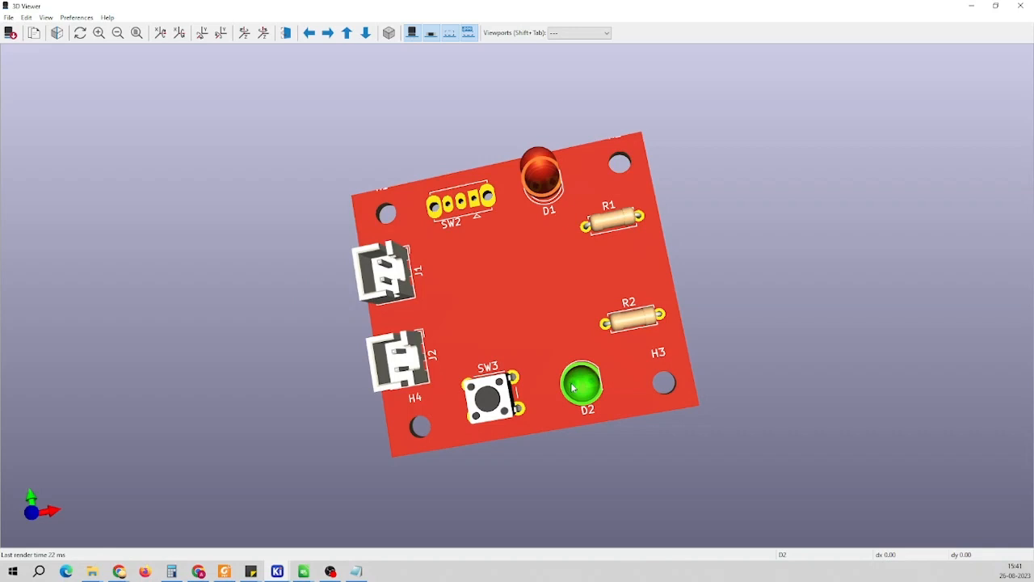
{"action": "left_click", "coordinate": [1021, 5]}
{"action": "scroll", "coordinate": [483, 335], "scroll_direction": "down", "scroll_amount": 2}
{"action": "scroll", "coordinate": [491, 358], "scroll_direction": "up", "scroll_amount": 1}
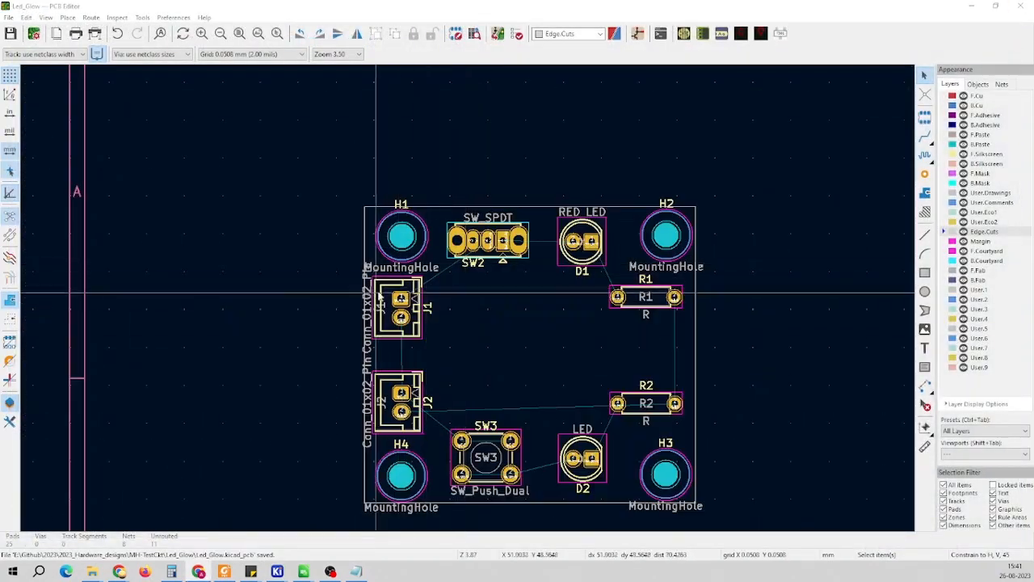
Switch to Notepad and add the heading "Routing Roules" with rule "1. We have to follow the trace width for given class of wires."
{"action": "left_click", "coordinate": [355, 571]}
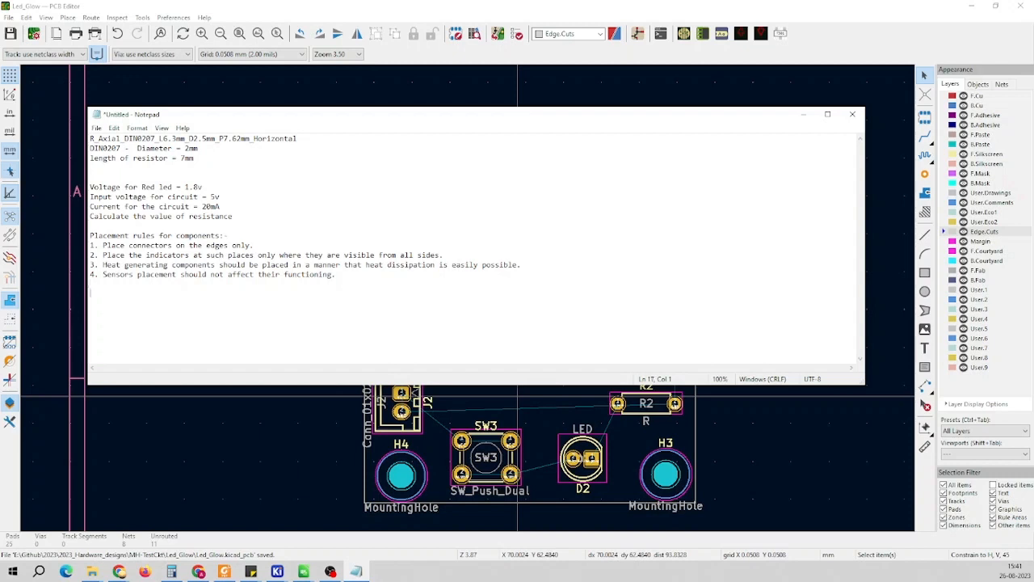
{"action": "key", "text": "Return"}
{"action": "type", "text": "Routing"}
{"action": "type", "text": " Roul"}
{"action": "type", "text": "es"}
{"action": "type", "text": "1"}
{"action": "type", "text": ". "}
{"action": "type", "text": "We "}
{"action": "type", "text": "have t"}
{"action": "type", "text": "o f"}
{"action": "type", "text": "ollow th"}
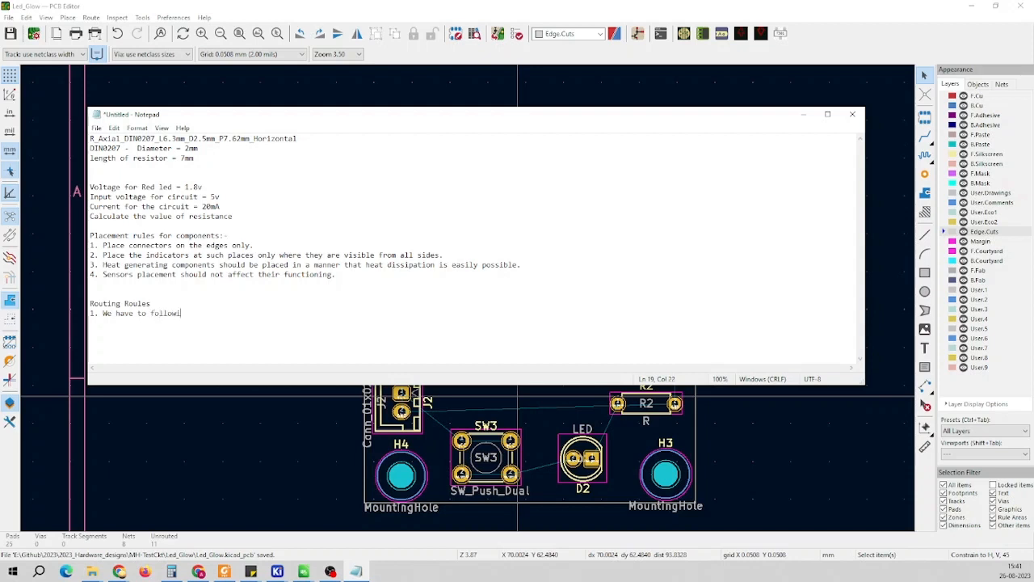
{"action": "type", "text": "e trace width for given class of wires."}
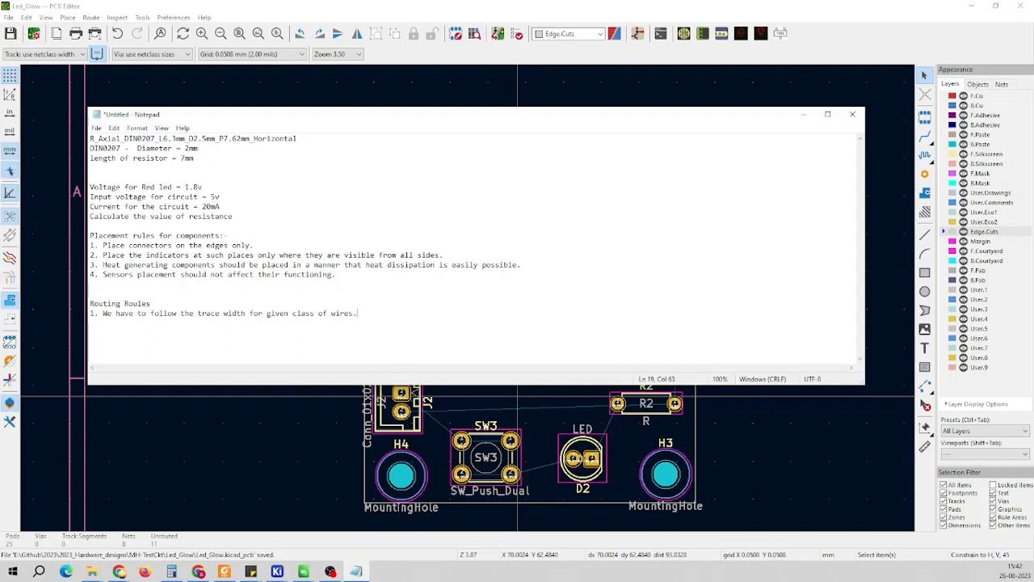
{"action": "key", "text": "Return"}
{"action": "type", "text": "3 "}
{"action": "type", "text": "Impo"}
{"action": "type", "text": "rtant tr"}
{"action": "type", "text": "ace"}
{"action": "key", "text": "BackSpace"}
{"action": "key", "text": "BackSpace"}
{"action": "key", "text": "BackSpace"}
{"action": "key", "text": "BackSpace"}
{"action": "key", "text": "BackSpace"}
{"action": "key", "text": "BackSpace"}
{"action": "key", "text": "BackSpace"}
{"action": "key", "text": "BackSpace"}
{"action": "key", "text": "BackSpace"}
{"action": "key", "text": "BackSpace"}
{"action": "key", "text": "BackSpace"}
{"action": "key", "text": "BackSpace"}
{"action": "key", "text": "BackSpace"}
{"action": "key", "text": "BackSpace"}
{"action": "key", "text": "BackSpace"}
{"action": "key", "text": "BackSpace"}
{"action": "key", "text": "BackSpace"}
Add "2 important trace width" and the line "- For default signal the trace width = 16 mil or 0.016 inch" under rule 1
{"action": "type", "text": "2 important t"}
{"action": "type", "text": "race wi"}
{"action": "type", "text": "dth  "}
{"action": "type", "text": "- "}
{"action": "type", "text": "For "}
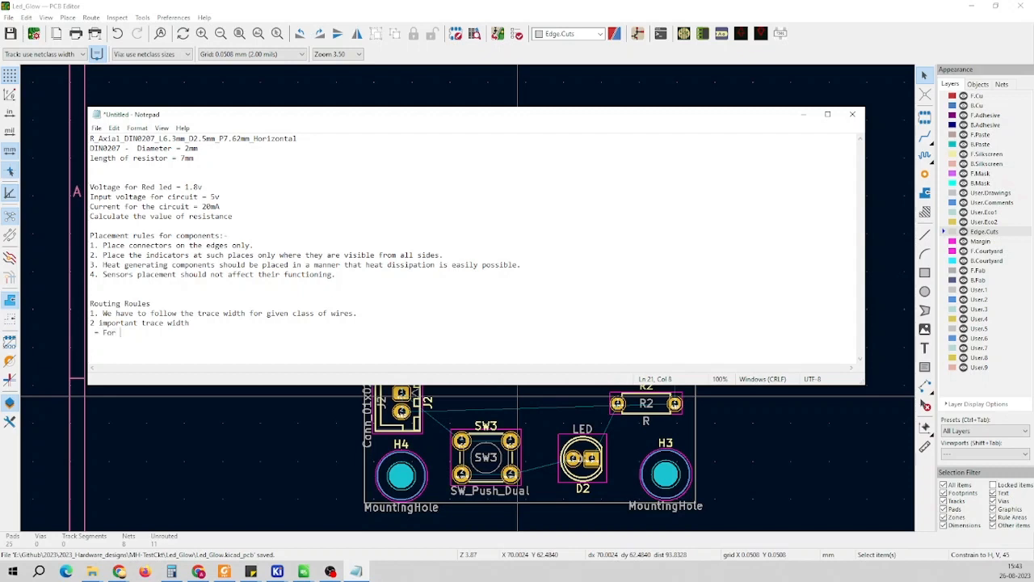
{"action": "type", "text": "default signal the trace width ="}
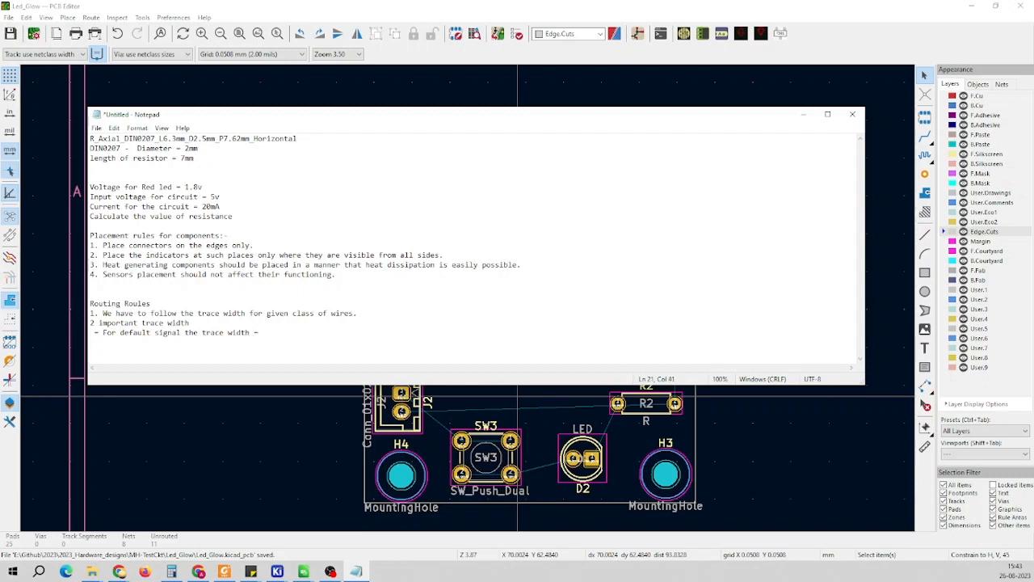
{"action": "type", "text": "il"}
{"action": "type", "text": " oir"}
{"action": "type", "text": "016 inn"}
{"action": "key", "text": "BackSpace"}
{"action": "type", "text": "ch"}
Add the line "- For power signals the trace width = 24 mil or 0.024 inch"
{"action": "type", "text": "- Fo"}
{"action": "type", "text": "r power sign"}
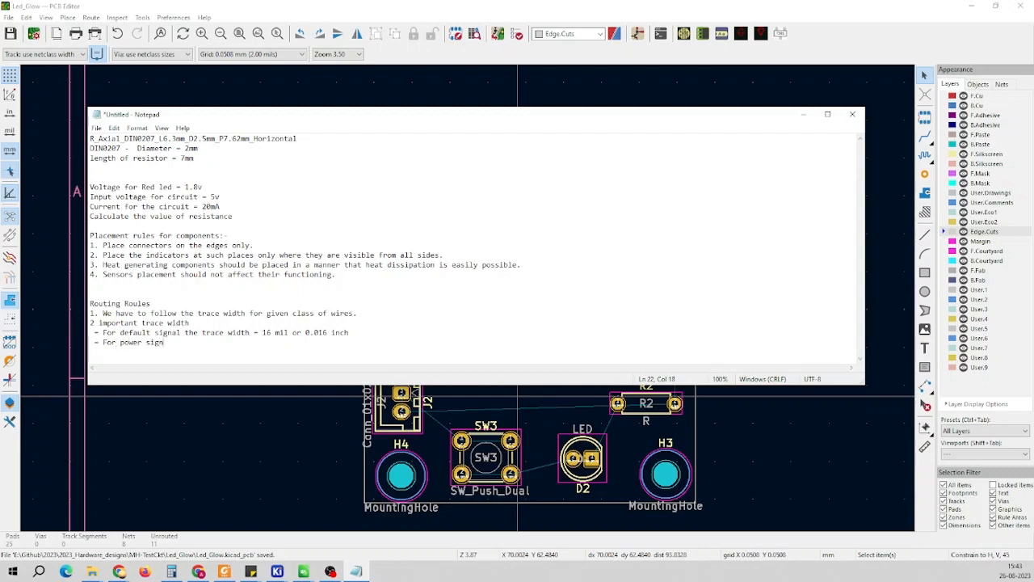
{"action": "type", "text": "als the tre"}
{"action": "key", "text": "BackSpace"}
{"action": "key", "text": "BackSpace"}
{"action": "type", "text": ".09"}
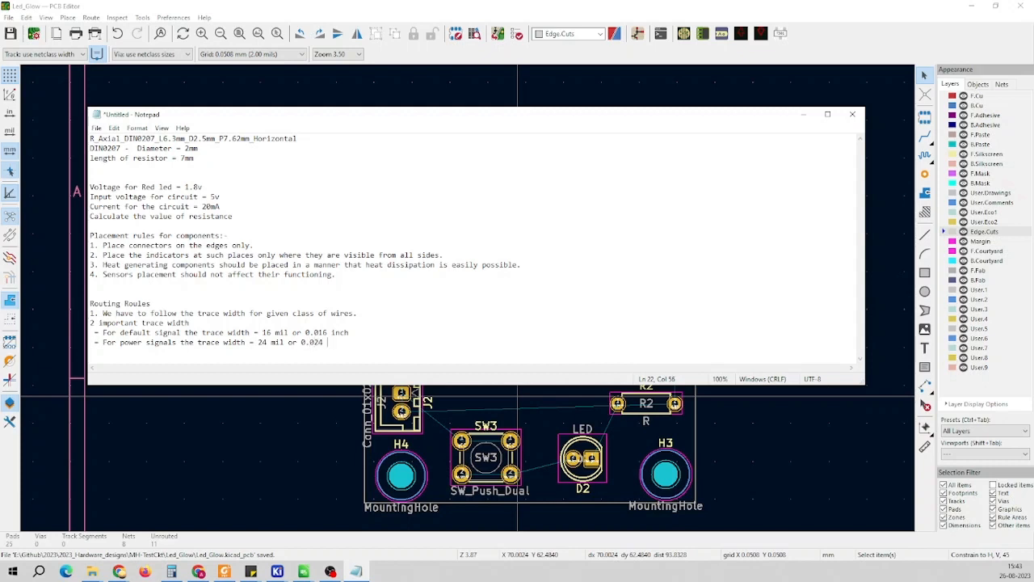
{"action": "type", "text": "inch"}
Indent the trace width subheading one level and its two entries two levels, and add an indented "VIA size" line below
{"action": "key", "text": "Up"}
{"action": "key", "text": "Up"}
{"action": "key", "text": "Tab"}
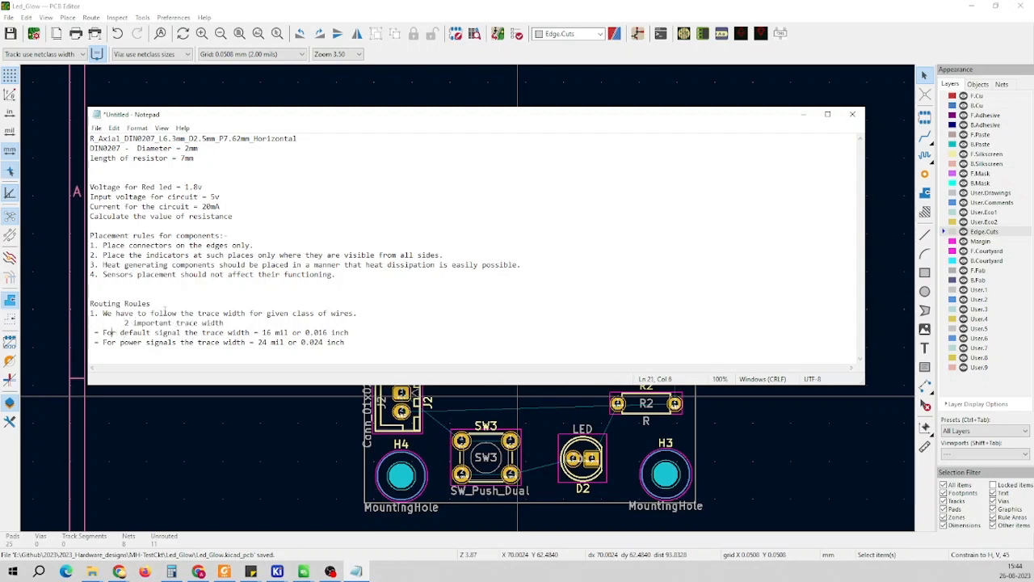
{"action": "key", "text": "Tab"}
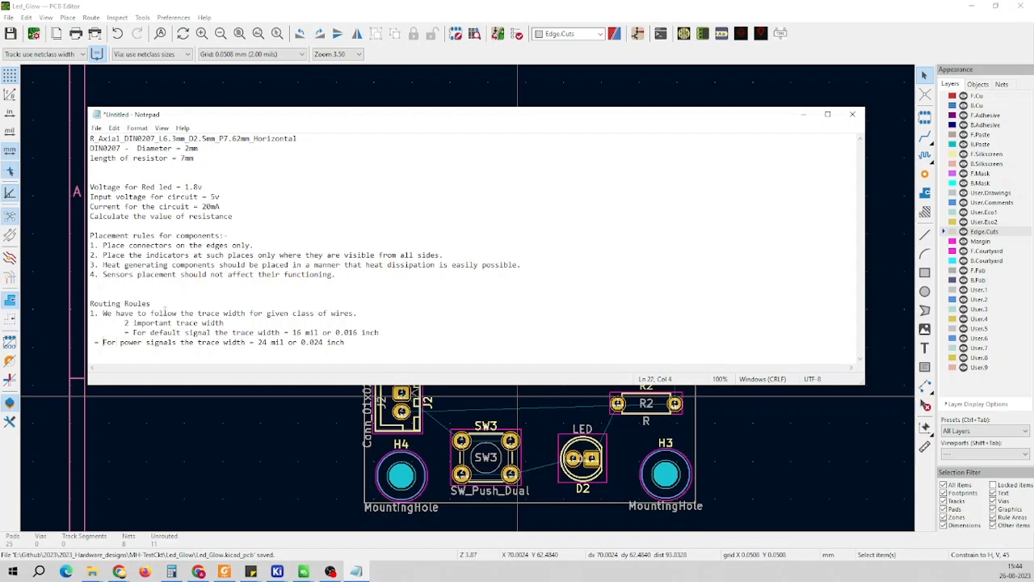
{"action": "key", "text": "Tab"}
{"action": "key", "text": "Tab"}
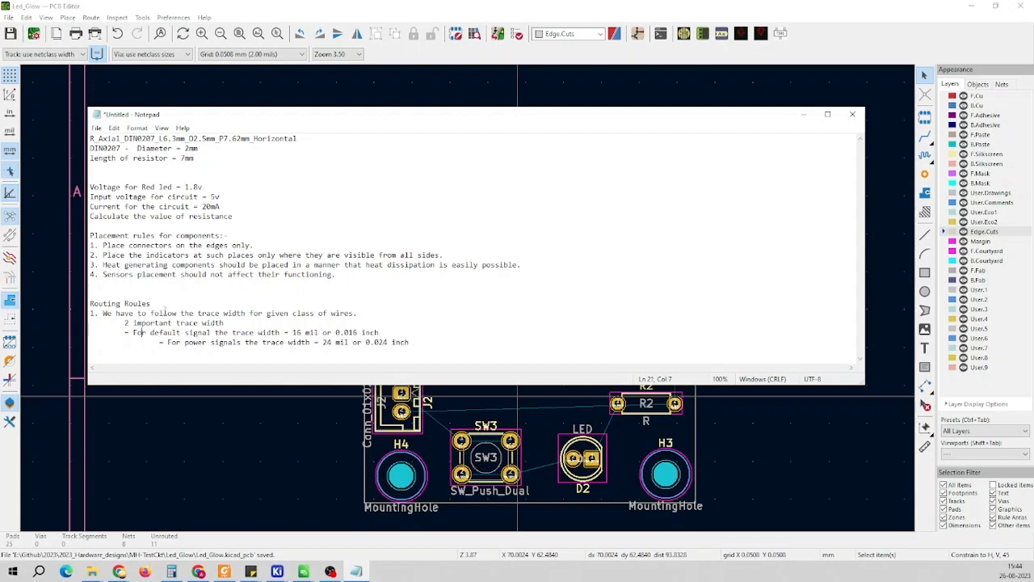
{"action": "key", "text": "Tab"}
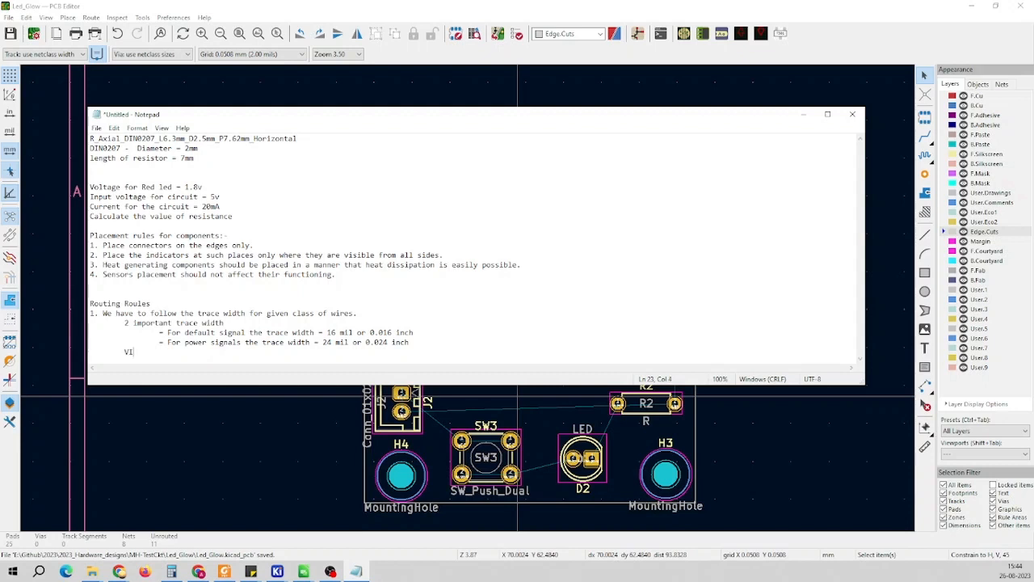
{"action": "type", "text": "size"}
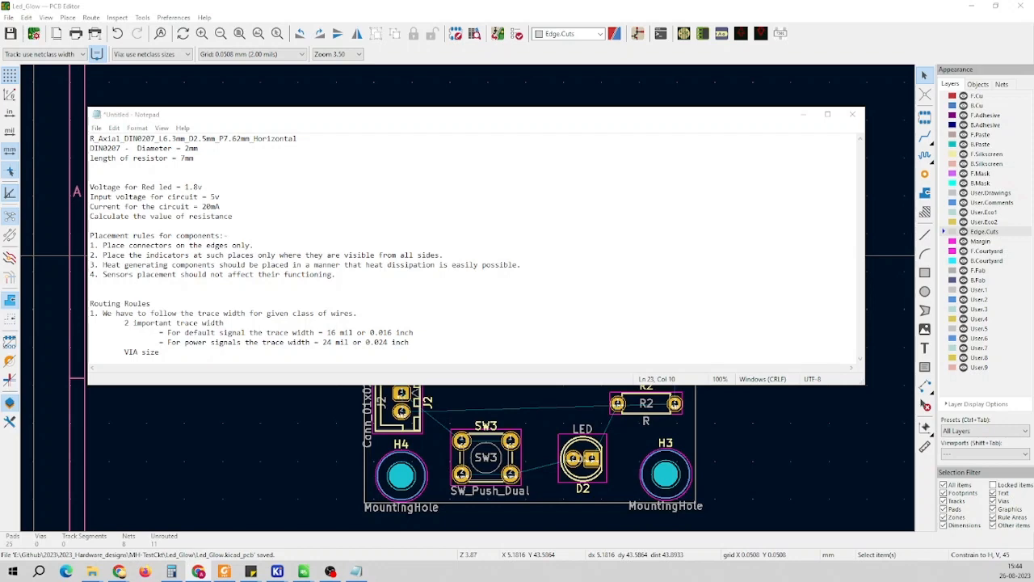
Switch to the Chrome search results for "pcb via images" and examine the All About Circuits multilayer via diagram
{"action": "left_click_drag", "start_coordinate": [0, 104], "coordinate": [699, 207]}
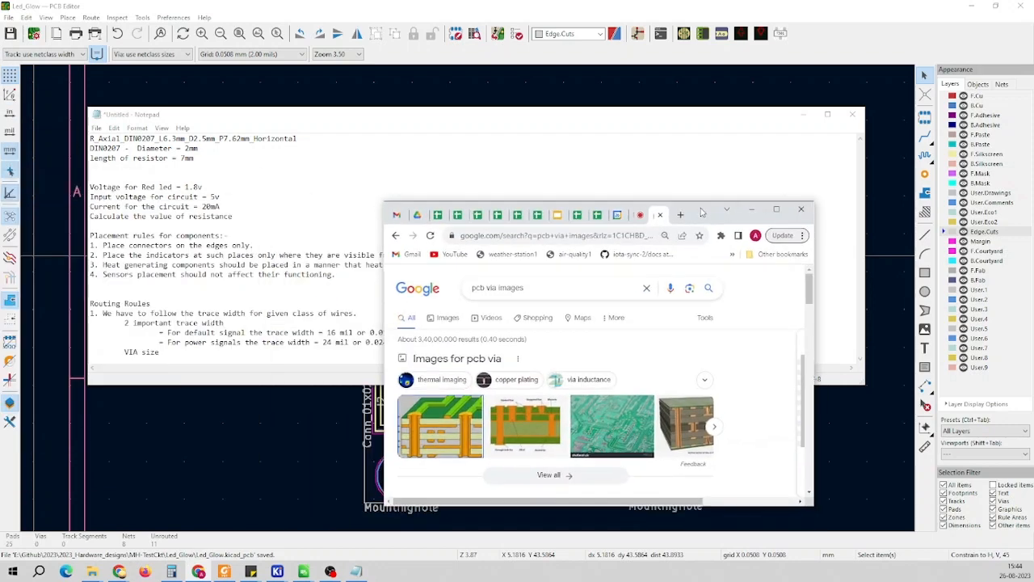
{"action": "left_click", "coordinate": [780, 210]}
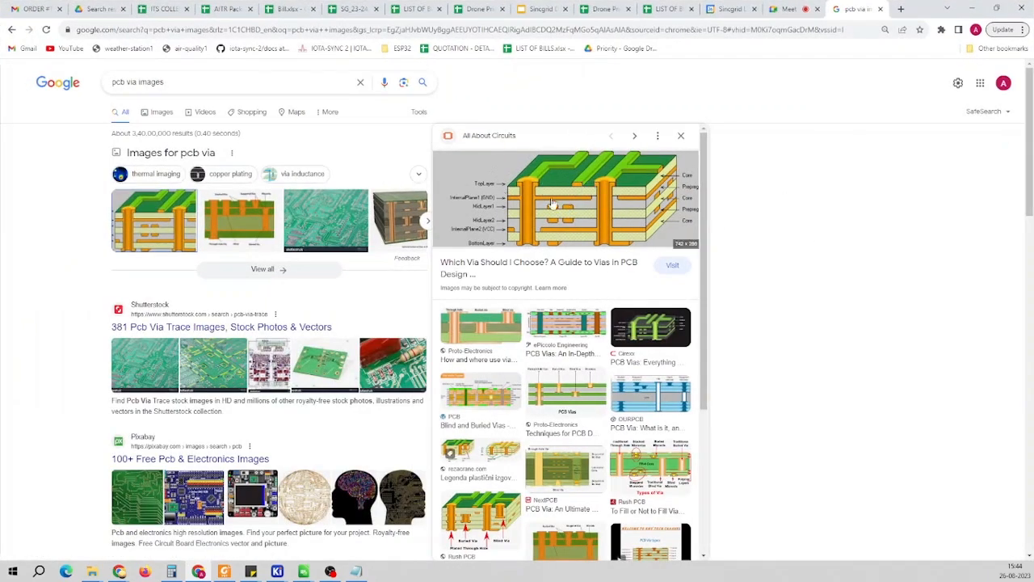
{"action": "left_click", "coordinate": [550, 200]}
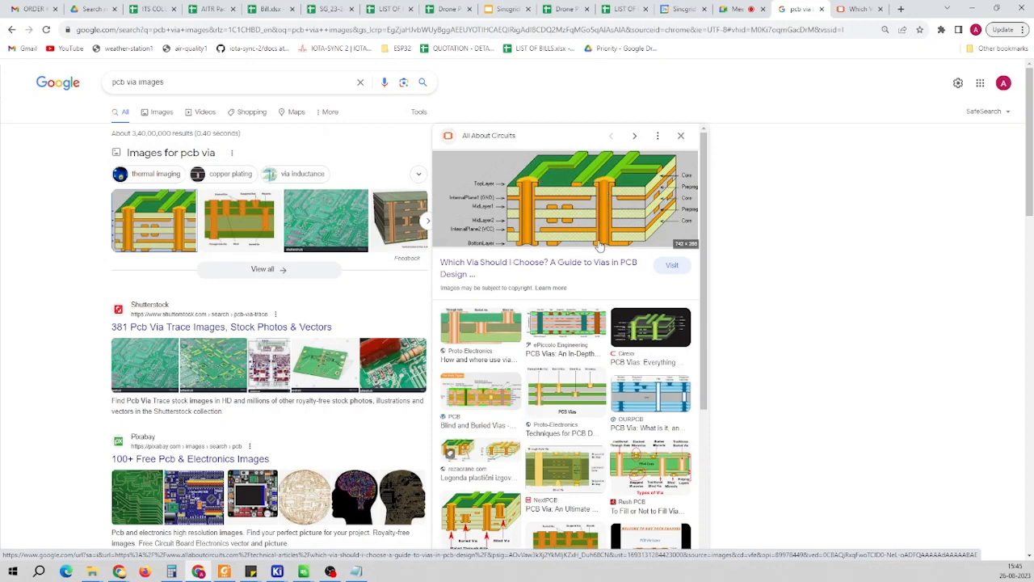
{"action": "scroll", "coordinate": [404, 257], "scroll_direction": "down", "scroll_amount": 1}
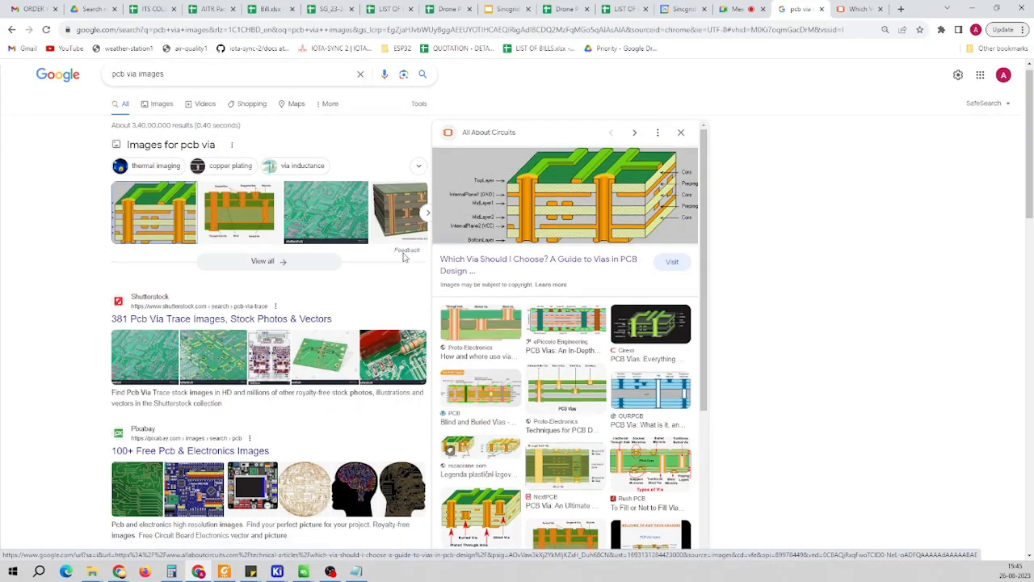
{"action": "scroll", "coordinate": [404, 257], "scroll_direction": "down", "scroll_amount": 3}
{"action": "scroll", "coordinate": [402, 259], "scroll_direction": "up", "scroll_amount": 3}
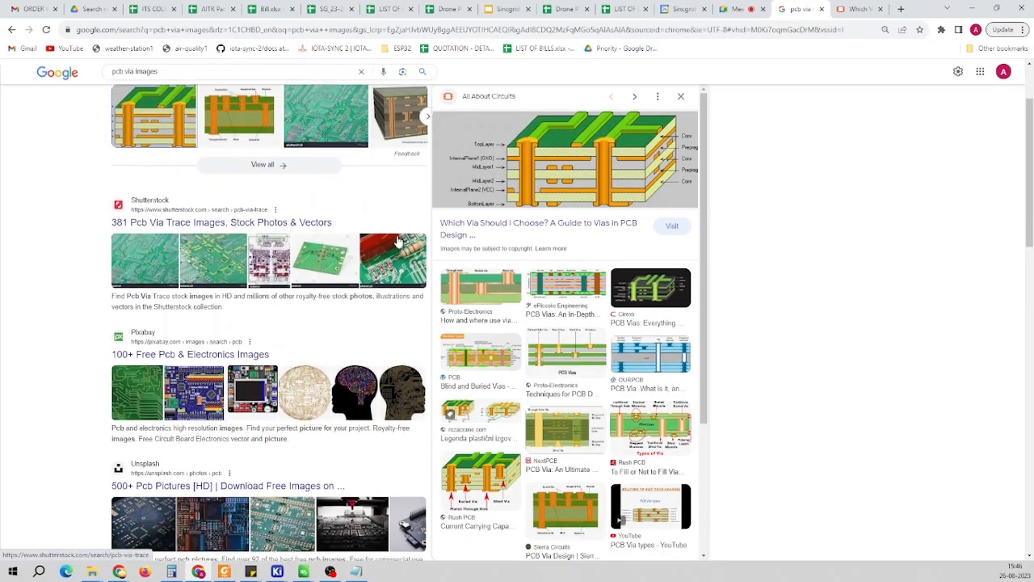
Show the image results and examine the Analog IC Tips "Kinds of vias" diagram and the PCB Directory via picture
{"action": "left_click", "coordinate": [144, 113]}
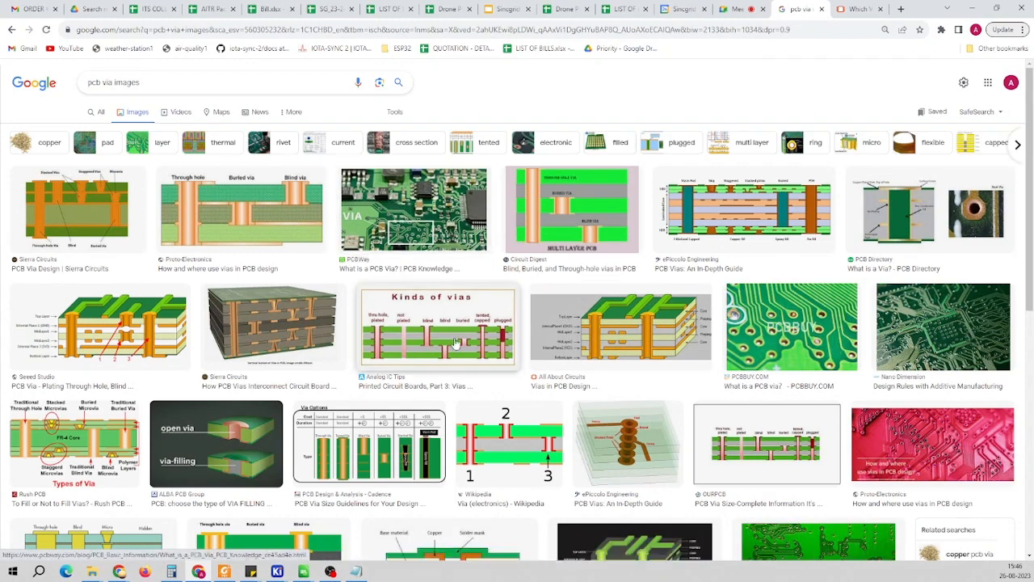
{"action": "left_click", "coordinate": [437, 327]}
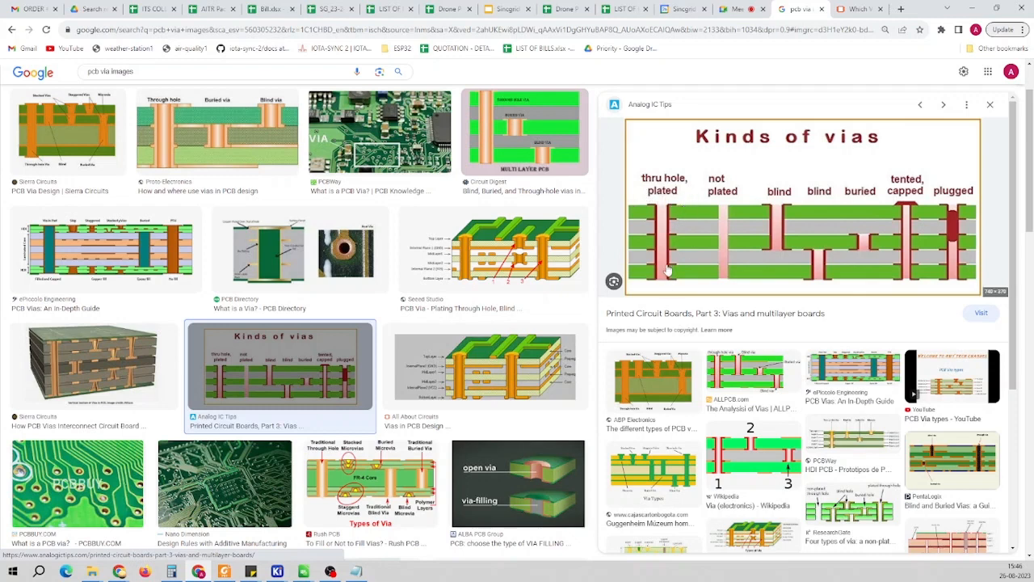
{"action": "left_click", "coordinate": [373, 263]}
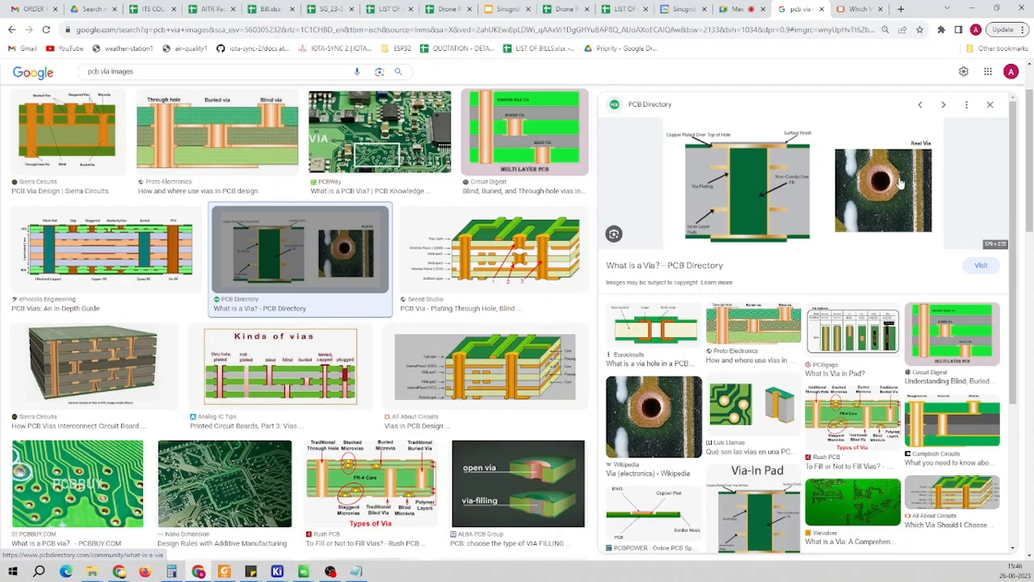
{"action": "left_click", "coordinate": [973, 11]}
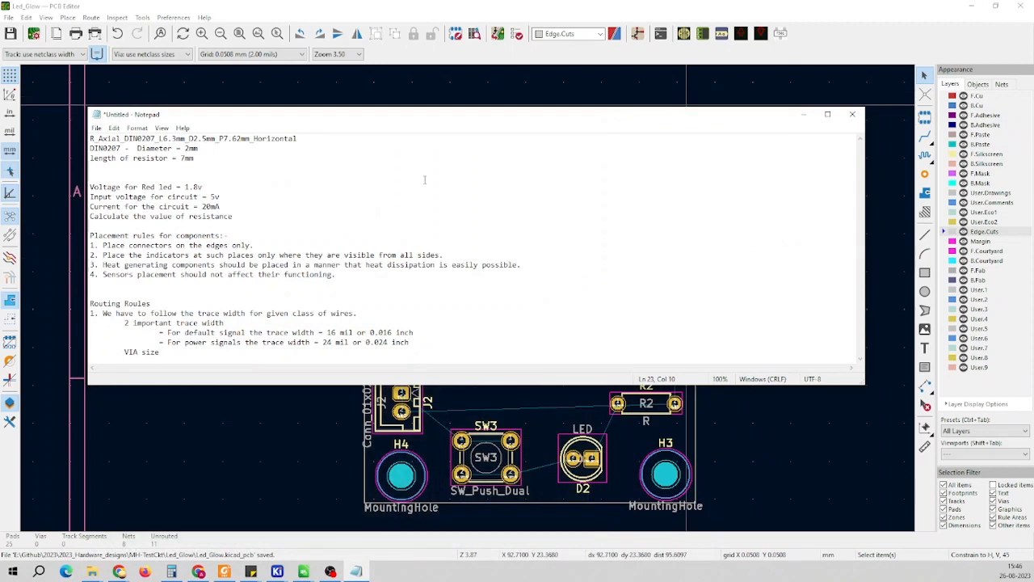
Add the indented entry "Drill size = 1mm and Via size = 2mm" below the "VIA size" line in the routing rules
{"action": "key", "text": "Return"}
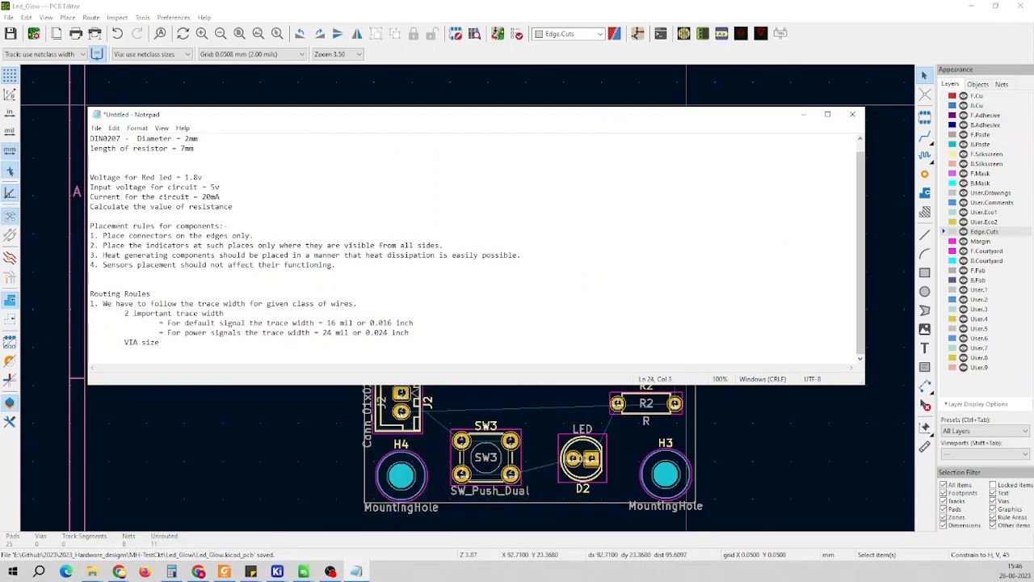
{"action": "type", "text": "="}
{"action": "type", "text": "Drill size = 1mm and Via size "}
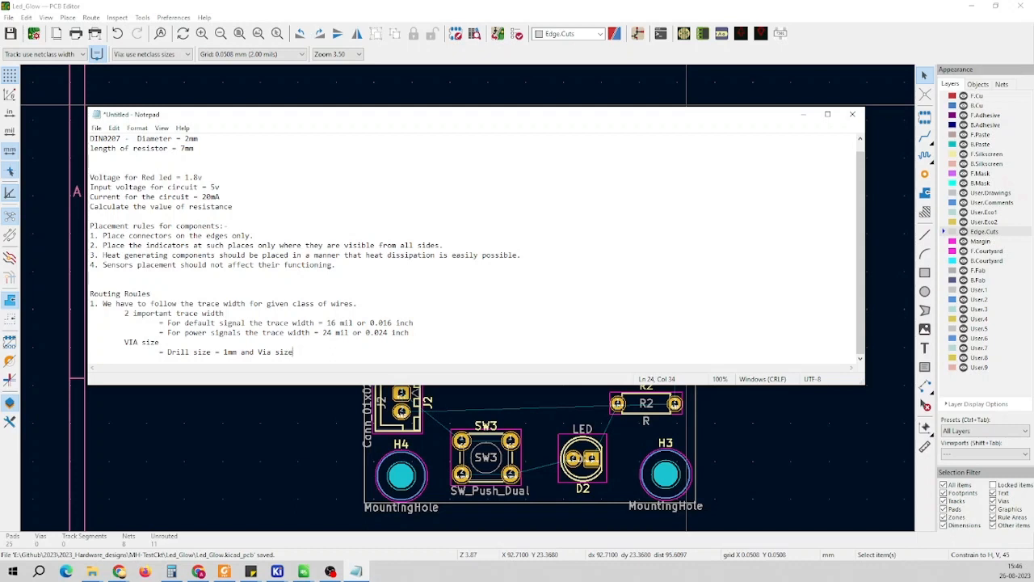
{"action": "type", "text": "= 2,m"}
{"action": "key", "text": "Left"}
{"action": "key", "text": "BackSpace"}
{"action": "type", "text": "m"}
{"action": "key", "text": "Right"}
{"action": "key", "text": "Return"}
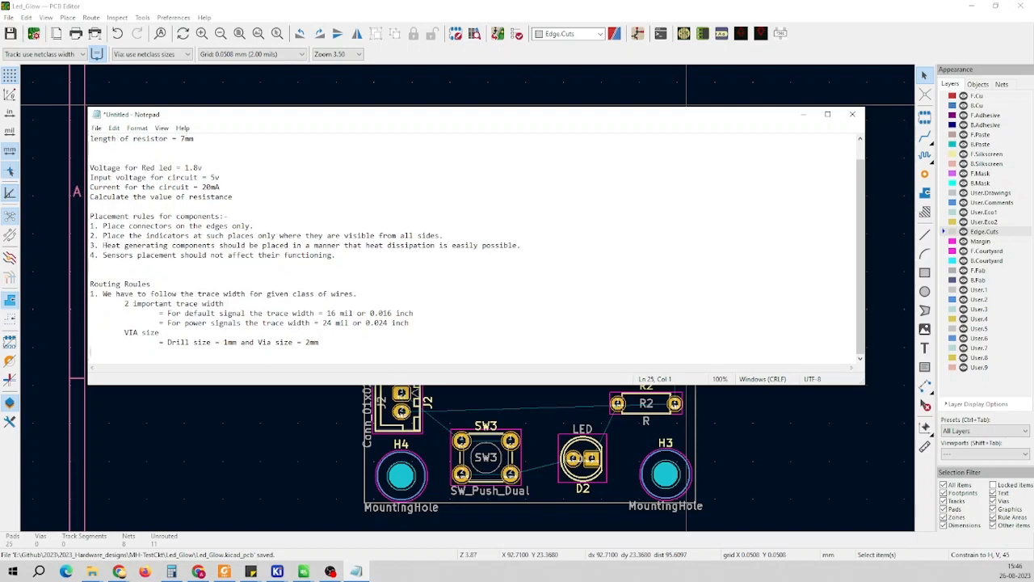
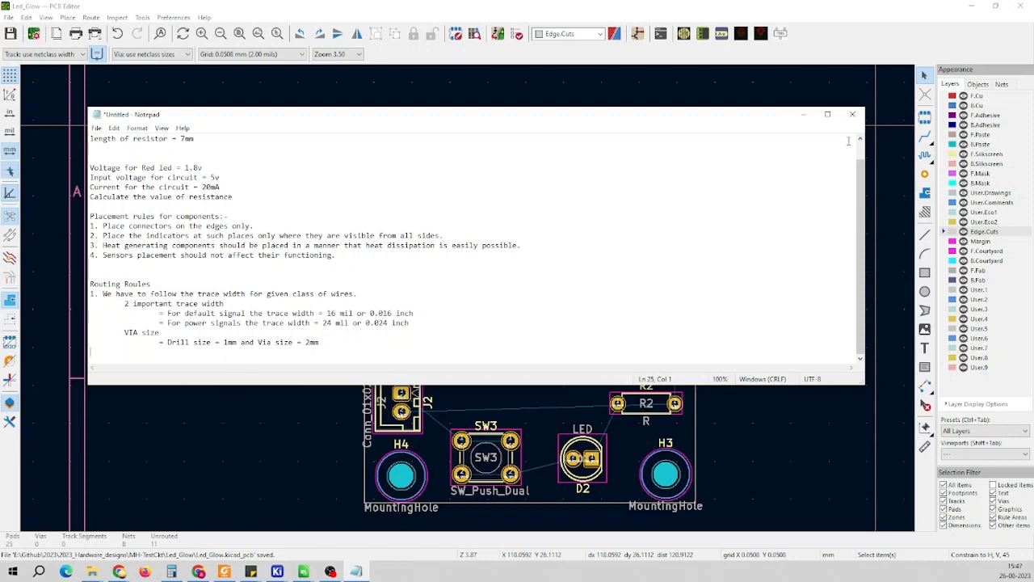
Return to the PCB editor, view the pre-defined sizes in Board Setup, and check the trace widths in the notes
{"action": "left_click", "coordinate": [803, 114]}
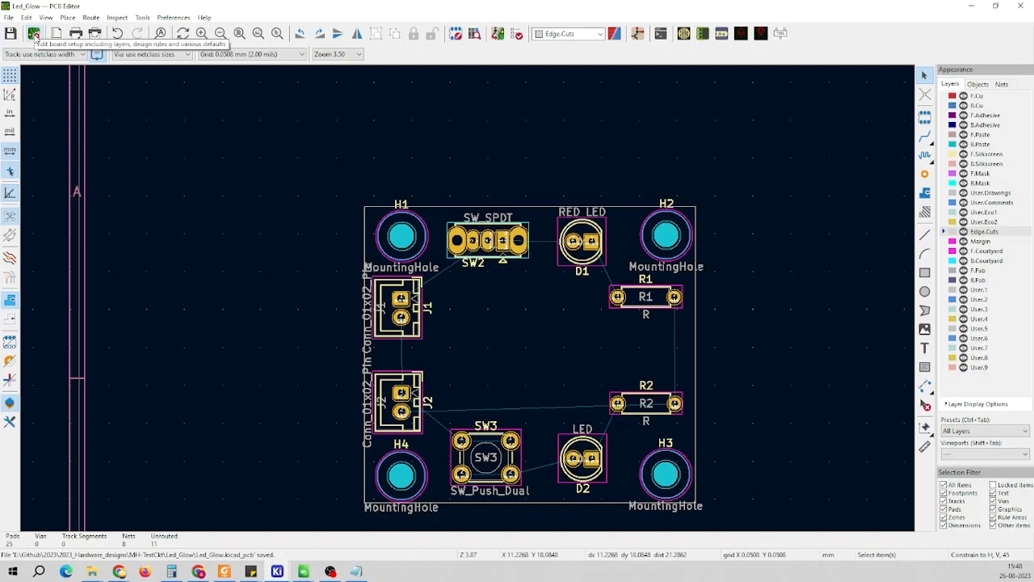
{"action": "left_click", "coordinate": [34, 35]}
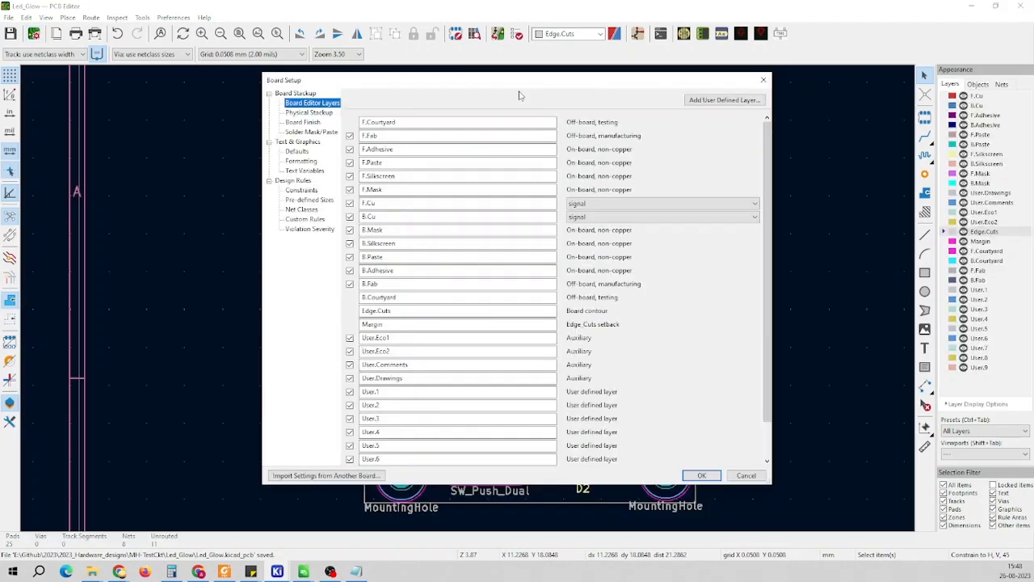
{"action": "left_click", "coordinate": [307, 200]}
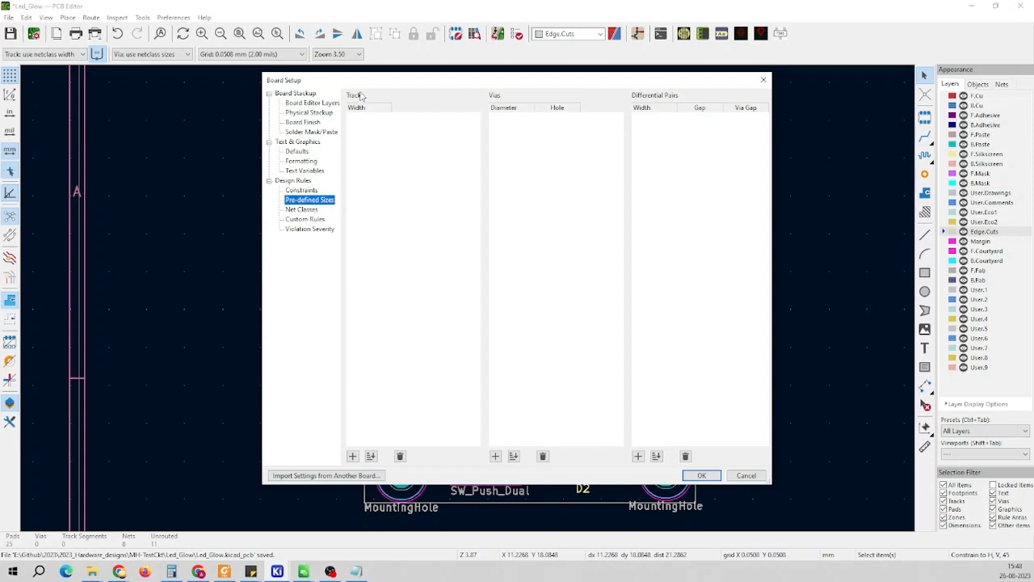
{"action": "left_click_drag", "start_coordinate": [373, 84], "coordinate": [390, 109]}
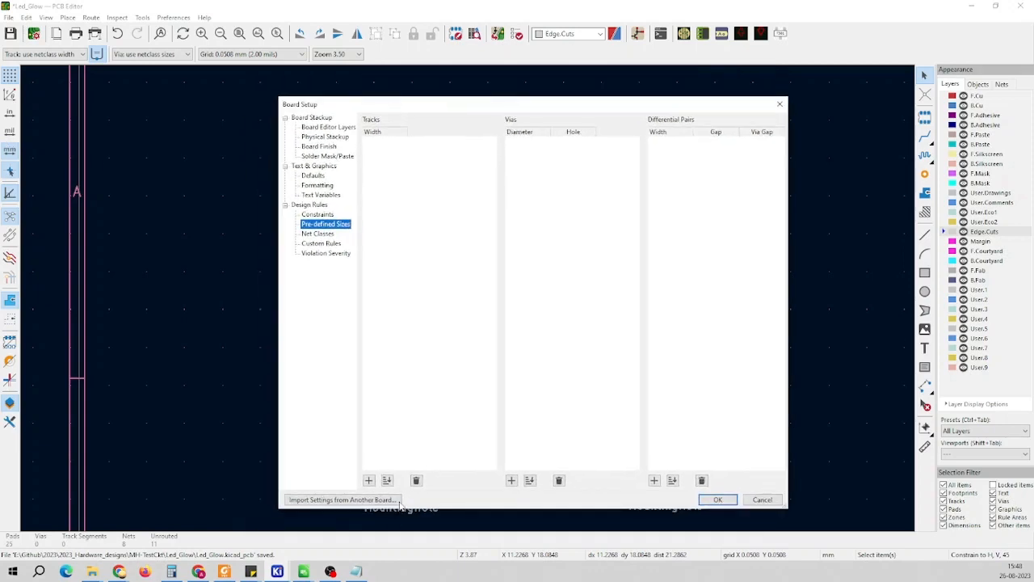
{"action": "left_click", "coordinate": [357, 571]}
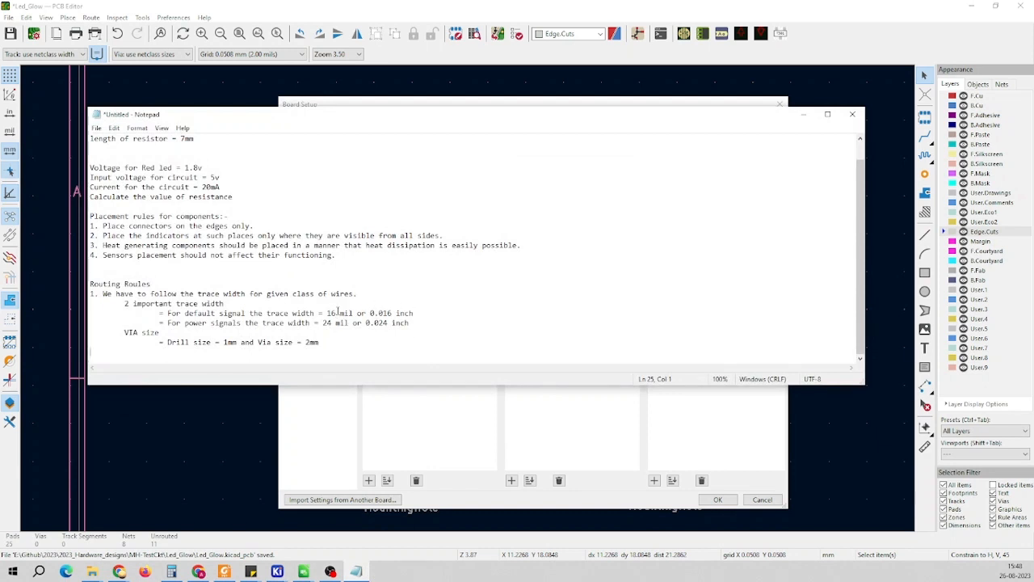
{"action": "left_click", "coordinate": [803, 114]}
{"action": "left_click", "coordinate": [779, 104]}
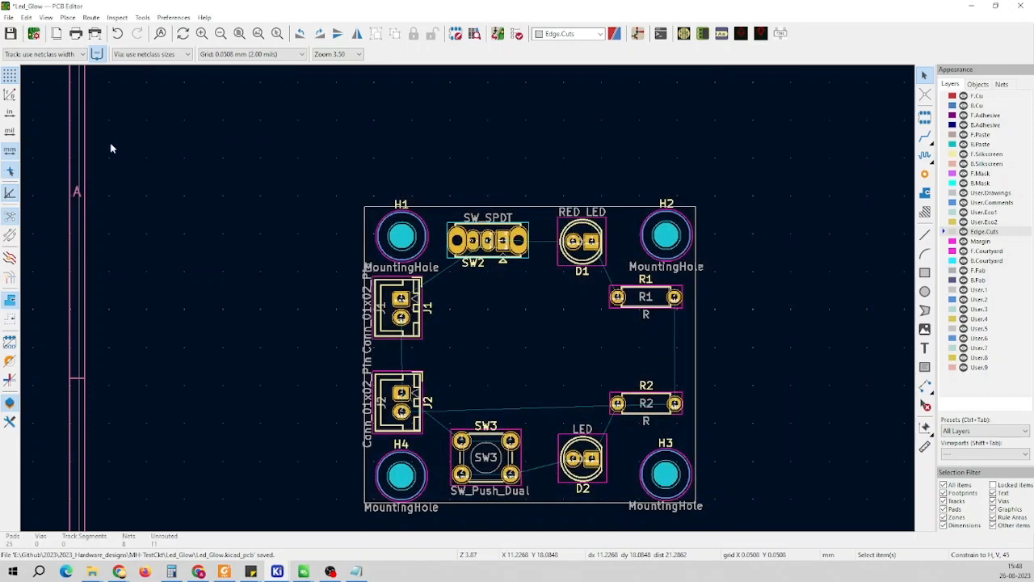
Switch the units to inches and add pre-defined track widths of 0.016 in and 0.024 in to the board setup
{"action": "left_click", "coordinate": [10, 113]}
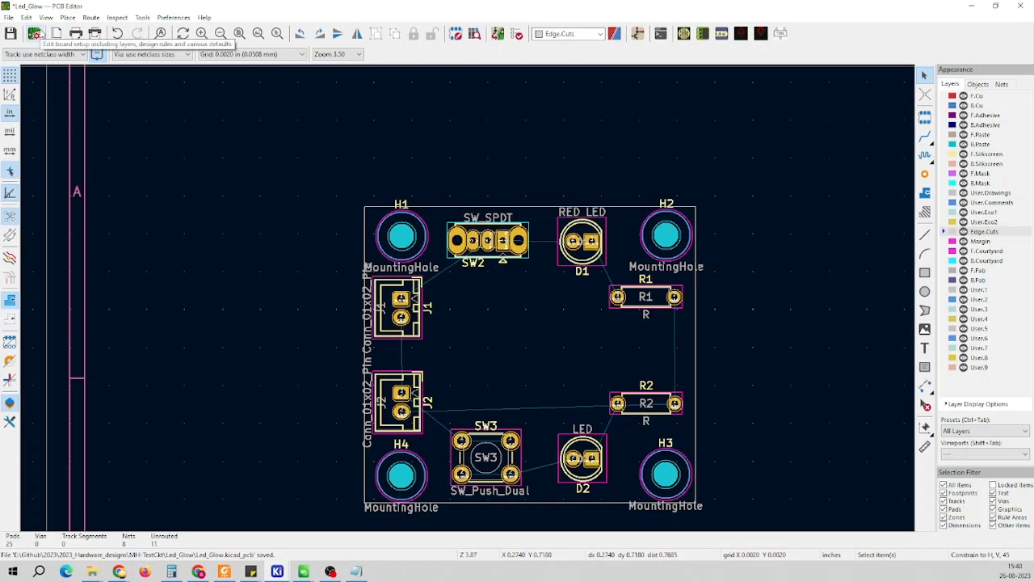
{"action": "left_click", "coordinate": [39, 33]}
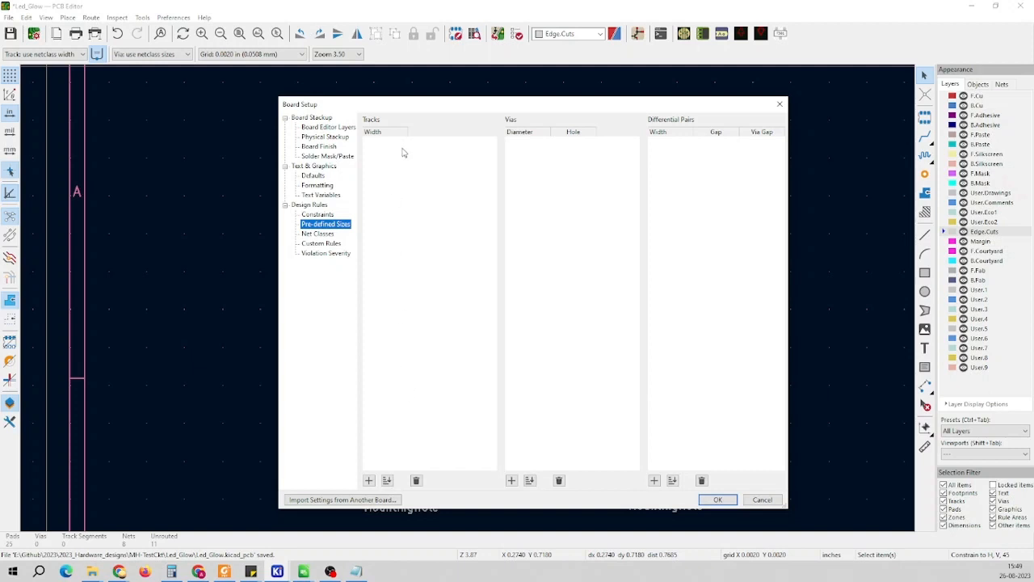
{"action": "left_click", "coordinate": [368, 480]}
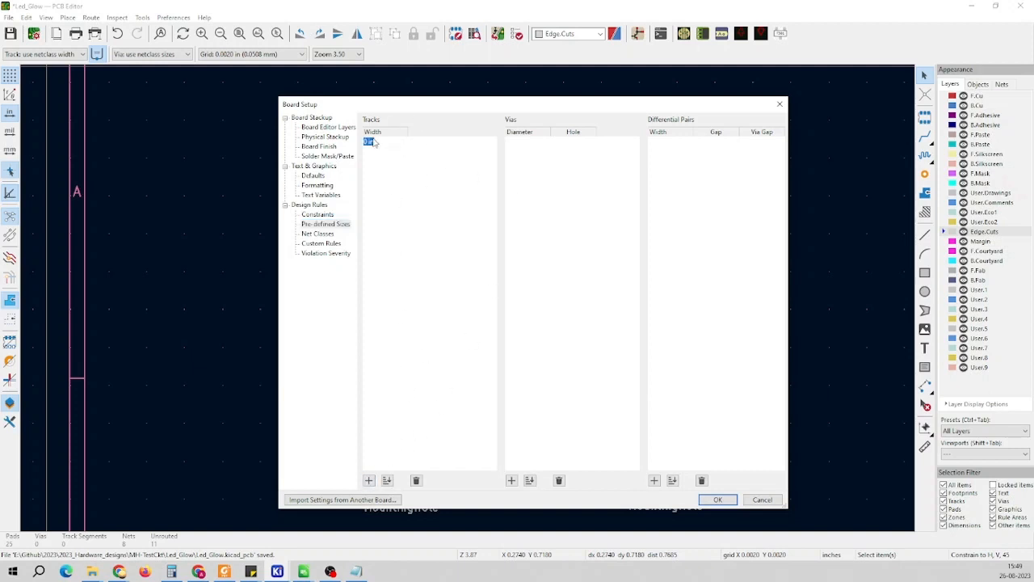
{"action": "type", "text": "0.016"}
{"action": "key", "text": "Return"}
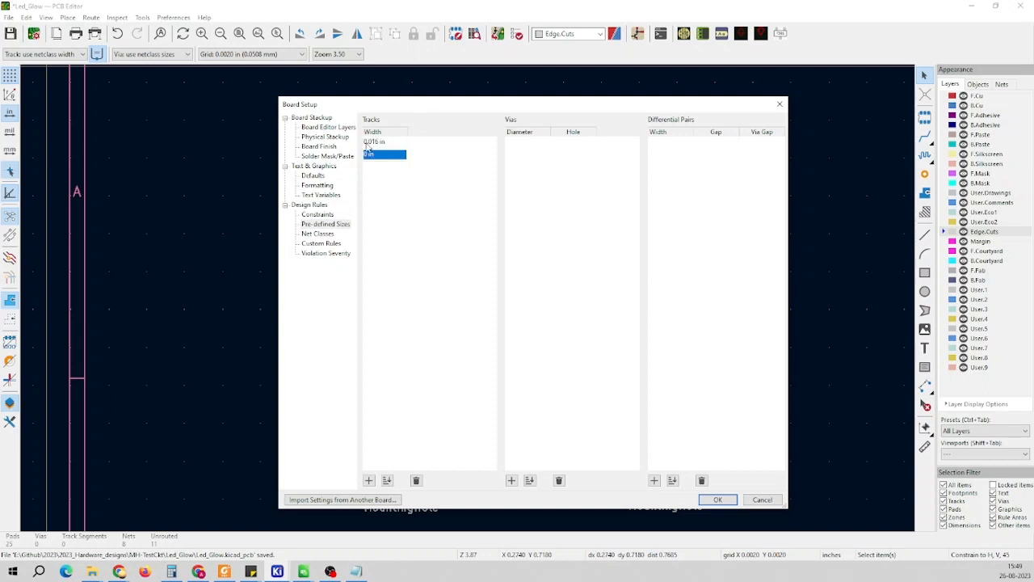
{"action": "type", "text": "0.024"}
{"action": "key", "text": "Return"}
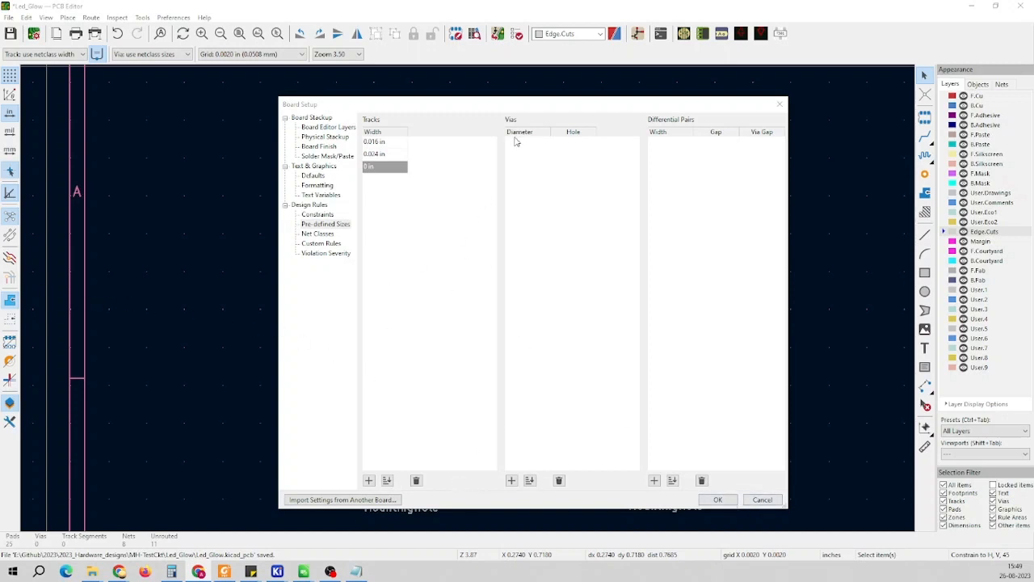
{"action": "left_click", "coordinate": [716, 500]}
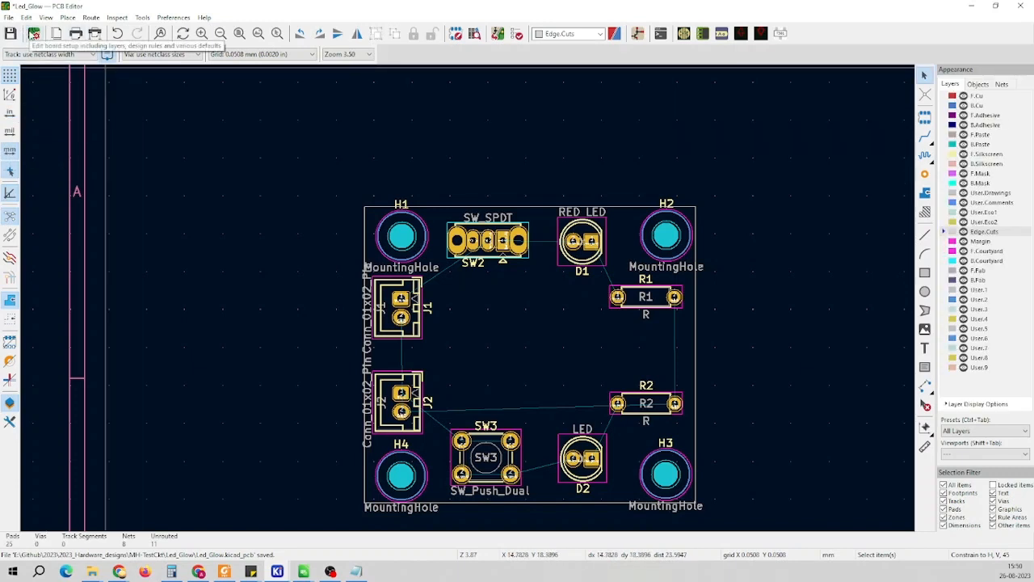
Reopen the board's pre-defined sizes and delete the empty 0 mm track width
{"action": "left_click", "coordinate": [33, 34]}
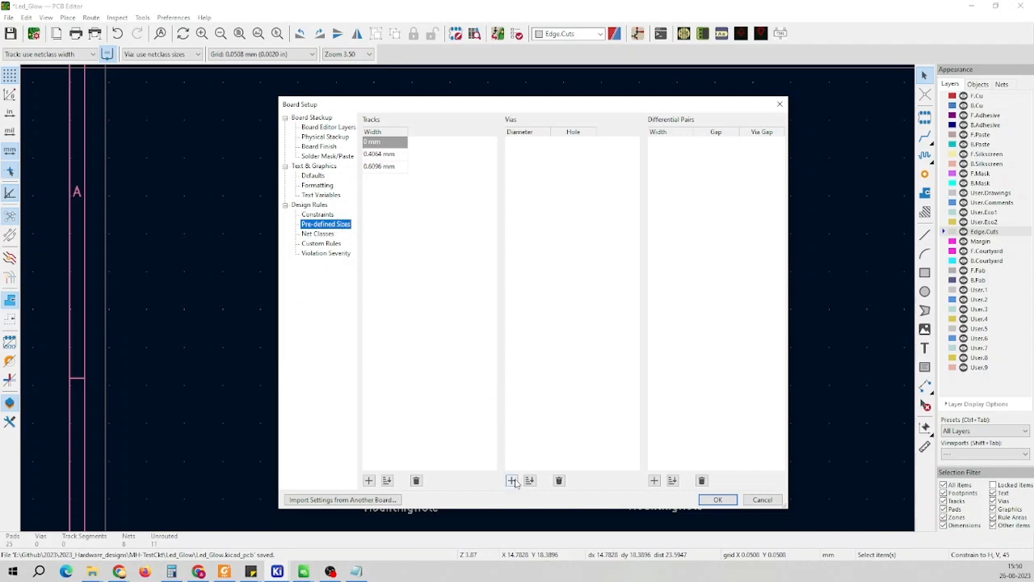
{"action": "left_click", "coordinate": [389, 145]}
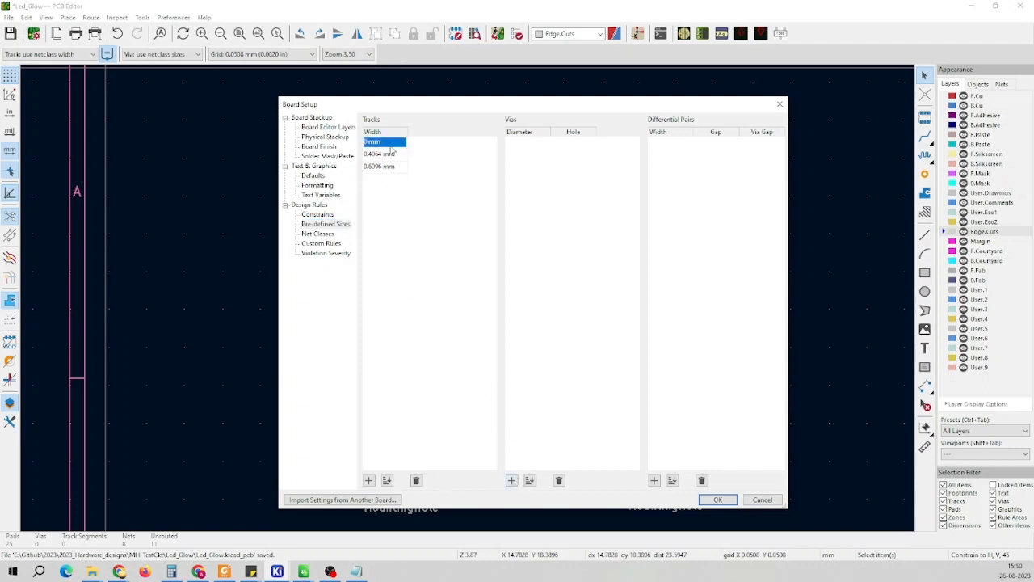
{"action": "left_click", "coordinate": [416, 480]}
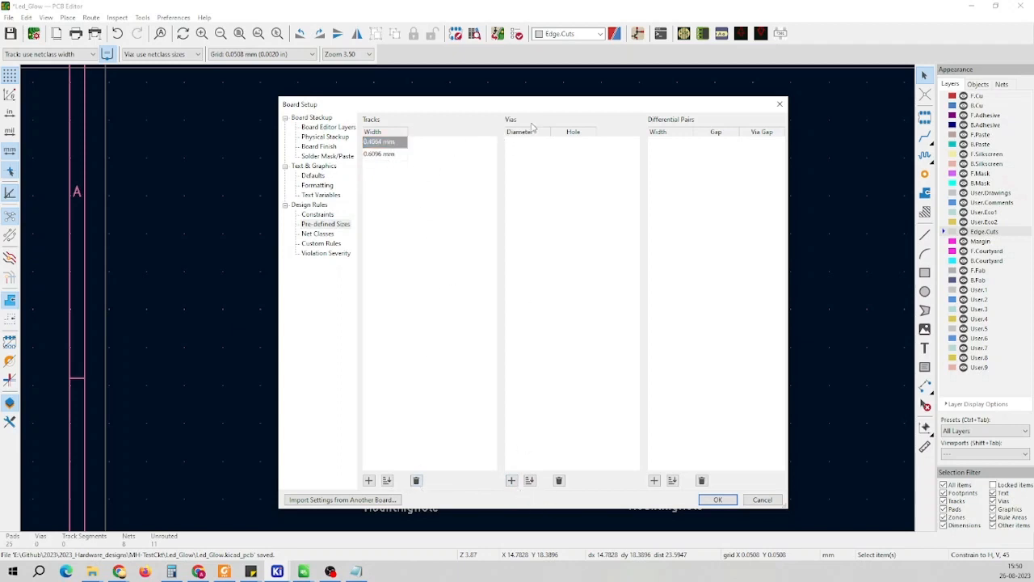
Add a pre-defined via with a 2 mm diameter and a 1 mm hole, and apply the board setup
{"action": "left_click", "coordinate": [511, 482]}
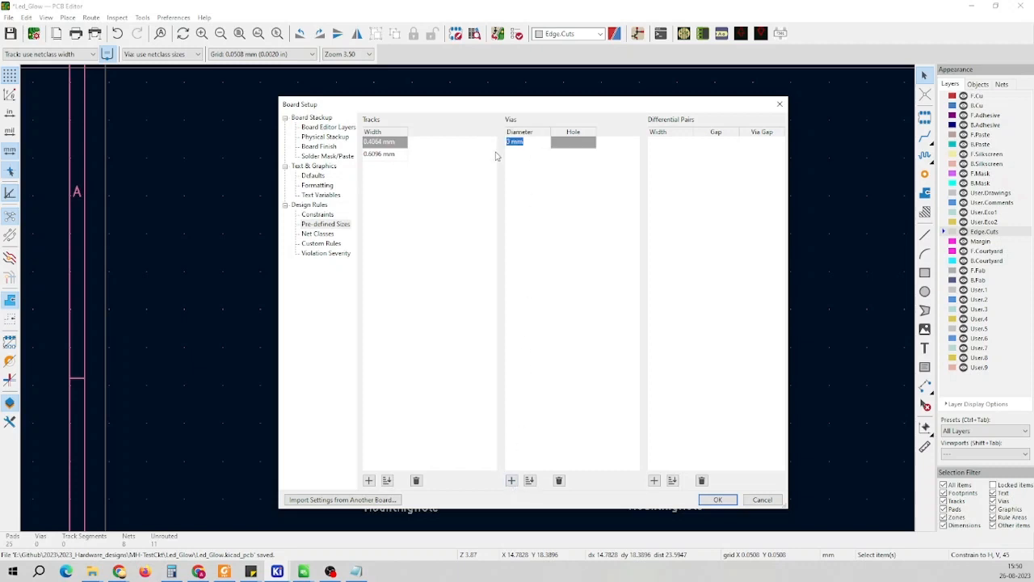
{"action": "type", "text": "2"}
{"action": "key", "text": "Tab"}
{"action": "type", "text": "1"}
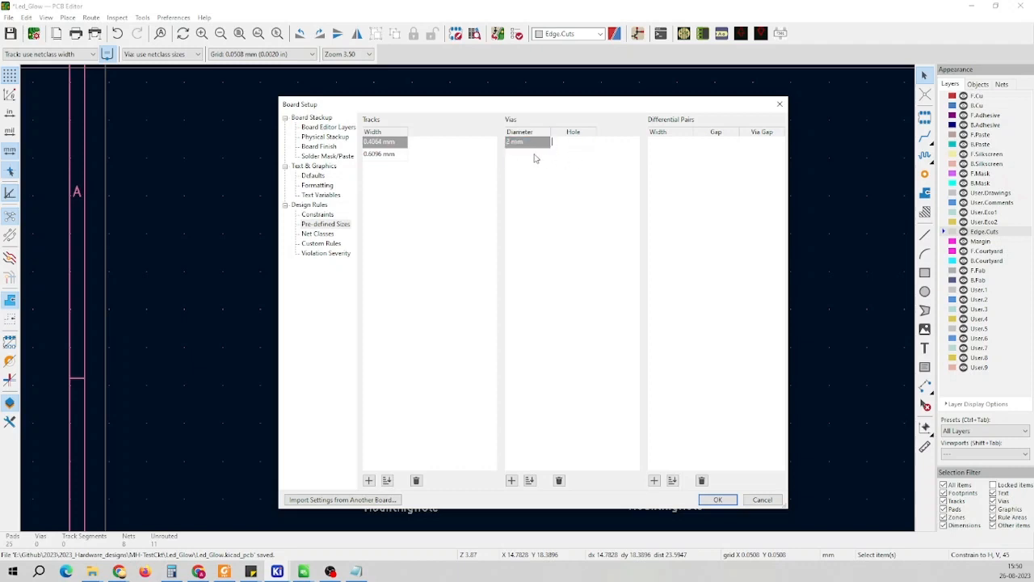
{"action": "left_click", "coordinate": [535, 144]}
{"action": "left_click", "coordinate": [556, 144]}
{"action": "type", "text": "1"}
{"action": "left_click", "coordinate": [716, 500]}
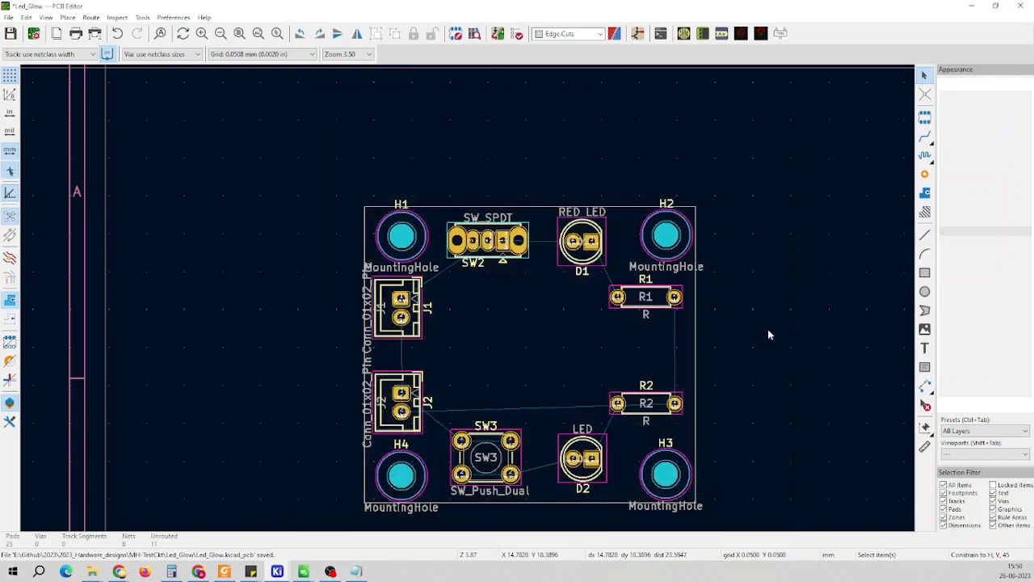
Review the pre-defined track widths and via size in Board Setup
{"action": "scroll", "coordinate": [497, 260], "scroll_direction": "up", "scroll_amount": 1}
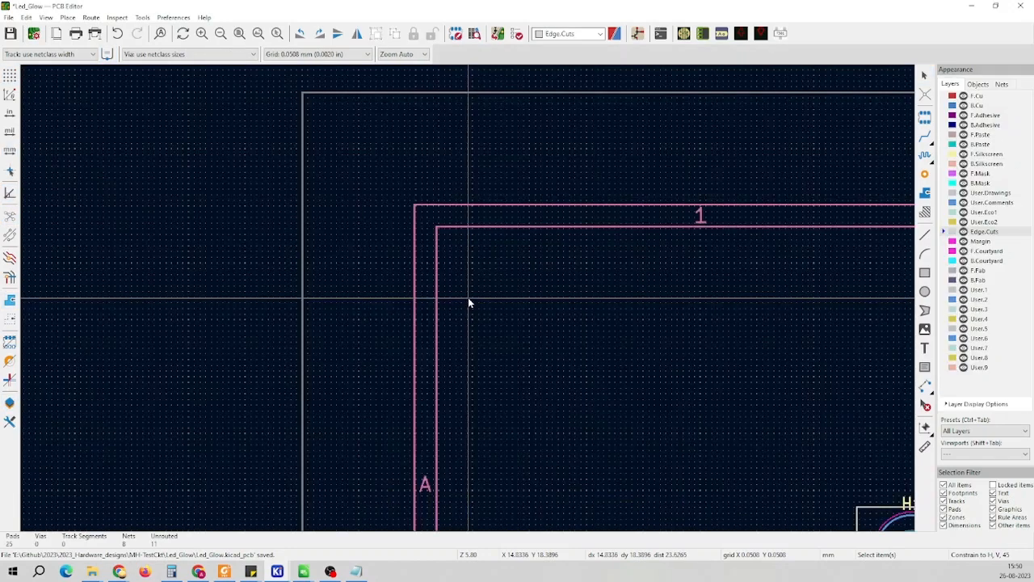
{"action": "scroll", "coordinate": [468, 300], "scroll_direction": "down", "scroll_amount": 4}
{"action": "scroll", "coordinate": [644, 410], "scroll_direction": "up", "scroll_amount": 2}
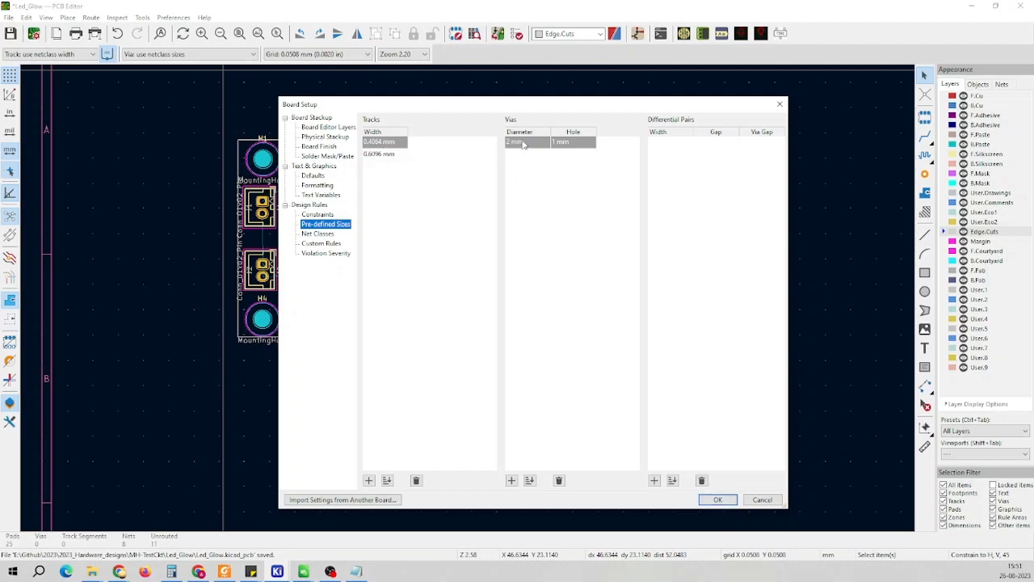
{"action": "left_click", "coordinate": [552, 118]}
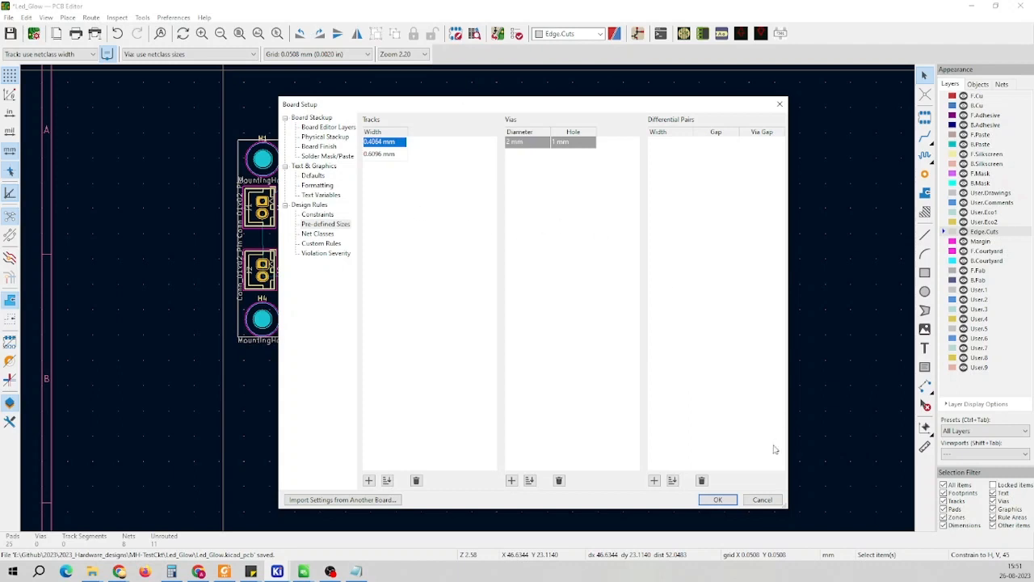
{"action": "left_click", "coordinate": [716, 500]}
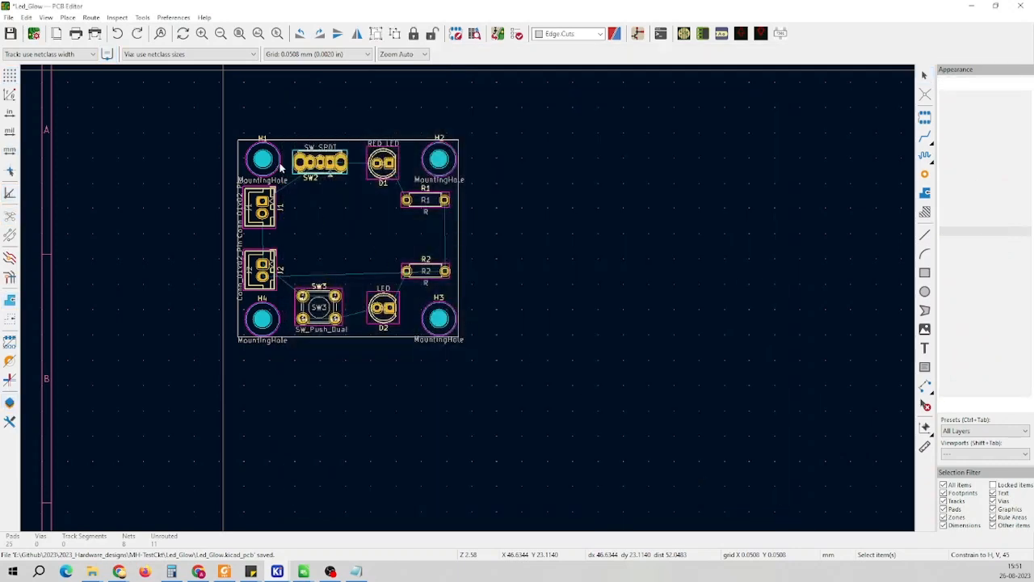
Switch the PCB editor's units to inches
{"action": "scroll", "coordinate": [280, 168], "scroll_direction": "down", "scroll_amount": 1}
{"action": "scroll", "coordinate": [468, 298], "scroll_direction": "up", "scroll_amount": 1}
{"action": "scroll", "coordinate": [467, 302], "scroll_direction": "down", "scroll_amount": 2}
{"action": "scroll", "coordinate": [452, 299], "scroll_direction": "up", "scroll_amount": 3}
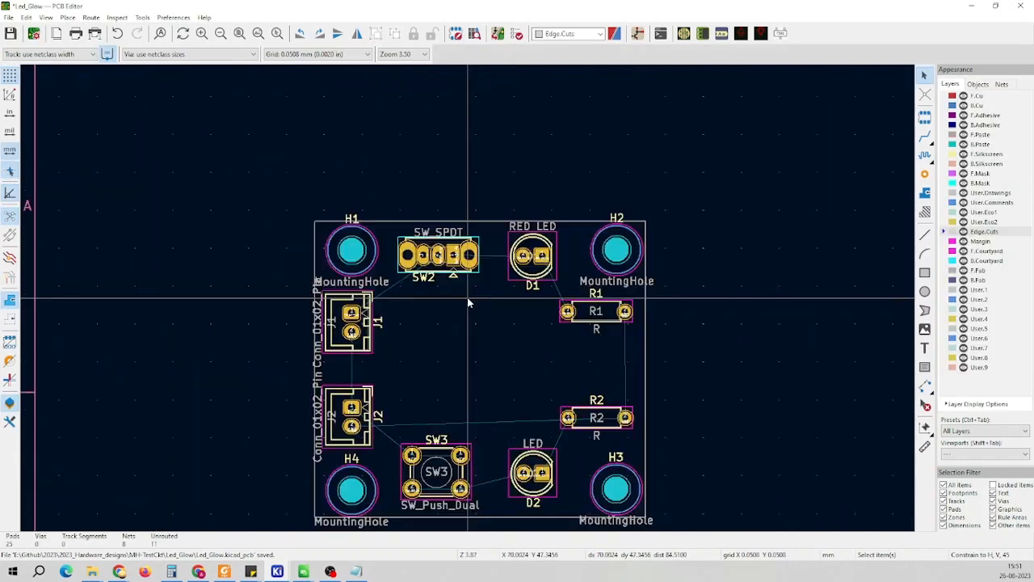
{"action": "left_click", "coordinate": [12, 118]}
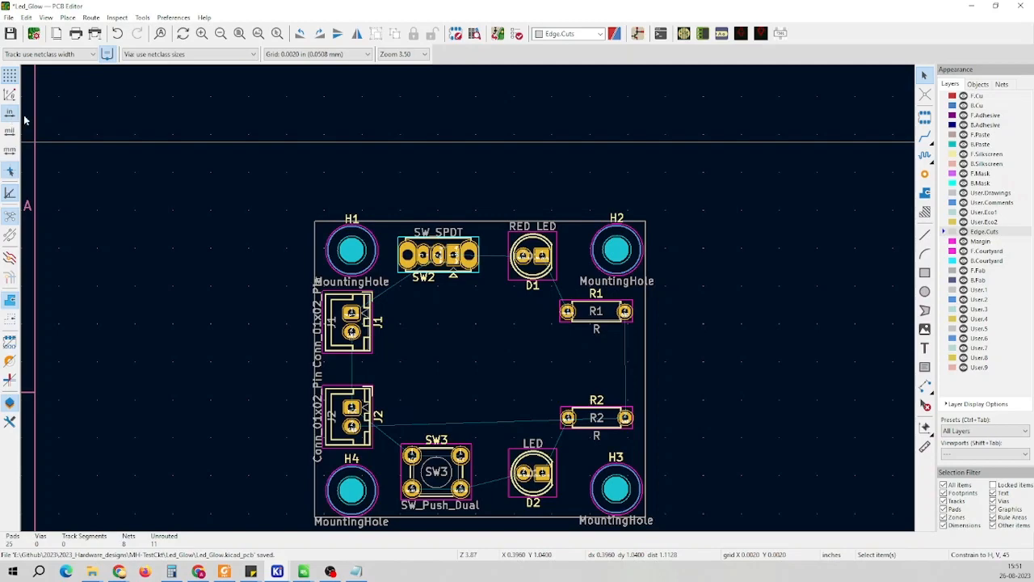
Start the Route Single Track command and select the pre-defined 0.02400 in (0.610 mm) track width
{"action": "scroll", "coordinate": [465, 308], "scroll_direction": "down", "scroll_amount": 3}
{"action": "scroll", "coordinate": [467, 302], "scroll_direction": "up", "scroll_amount": 3}
{"action": "scroll", "coordinate": [467, 299], "scroll_direction": "up", "scroll_amount": 2}
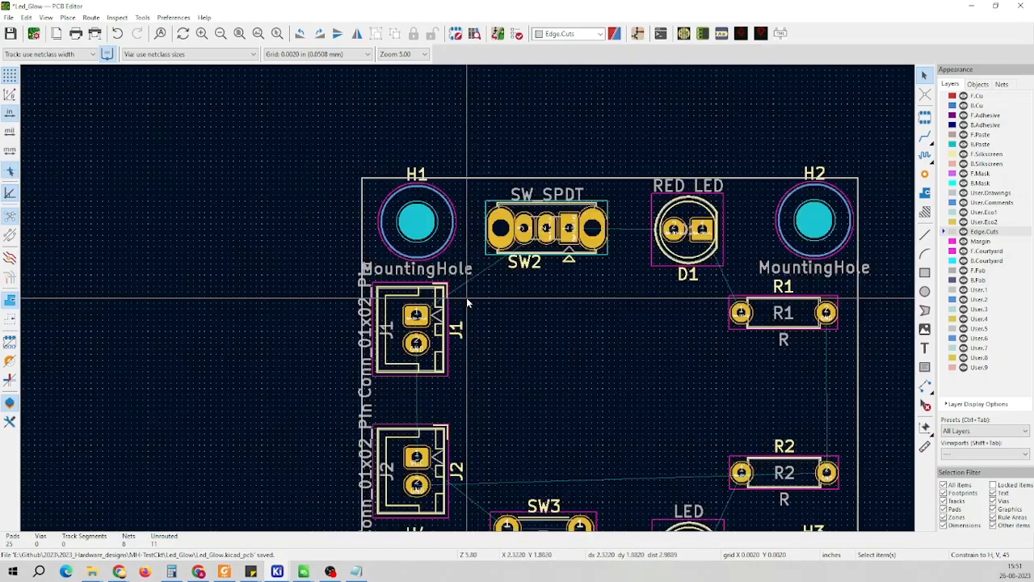
{"action": "scroll", "coordinate": [443, 307], "scroll_direction": "up", "scroll_amount": 3}
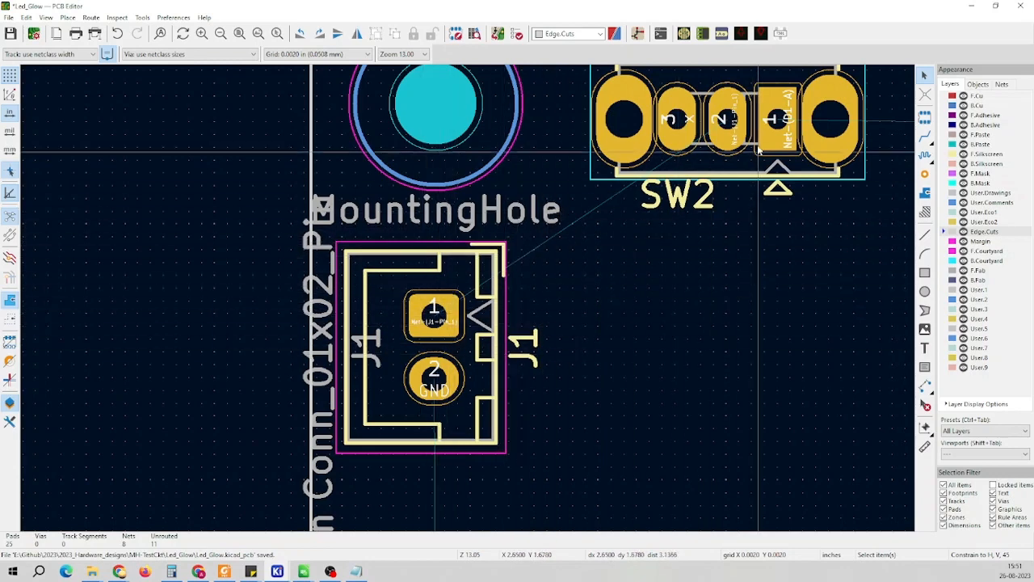
{"action": "left_click", "coordinate": [926, 137]}
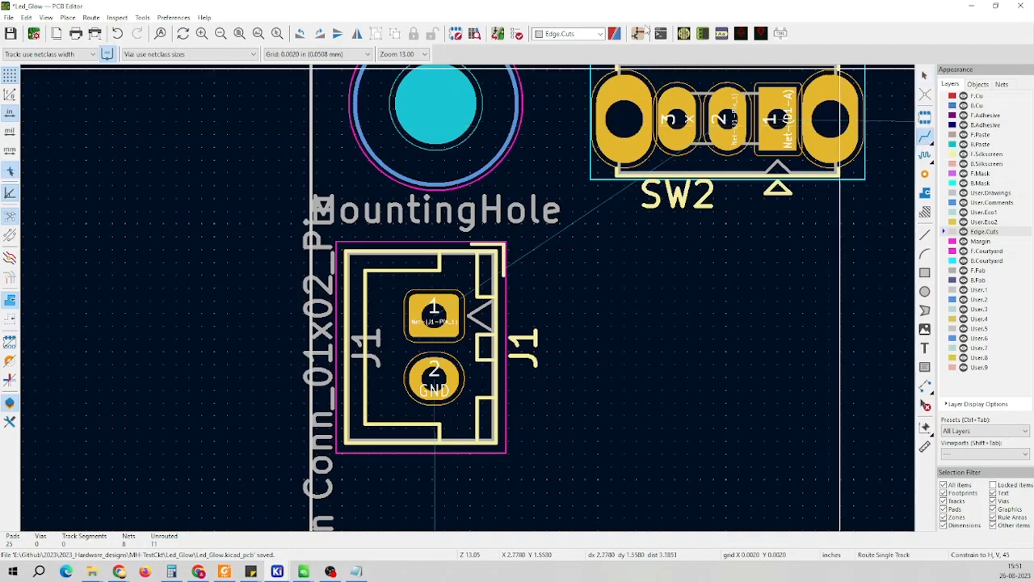
{"action": "left_click", "coordinate": [31, 54]}
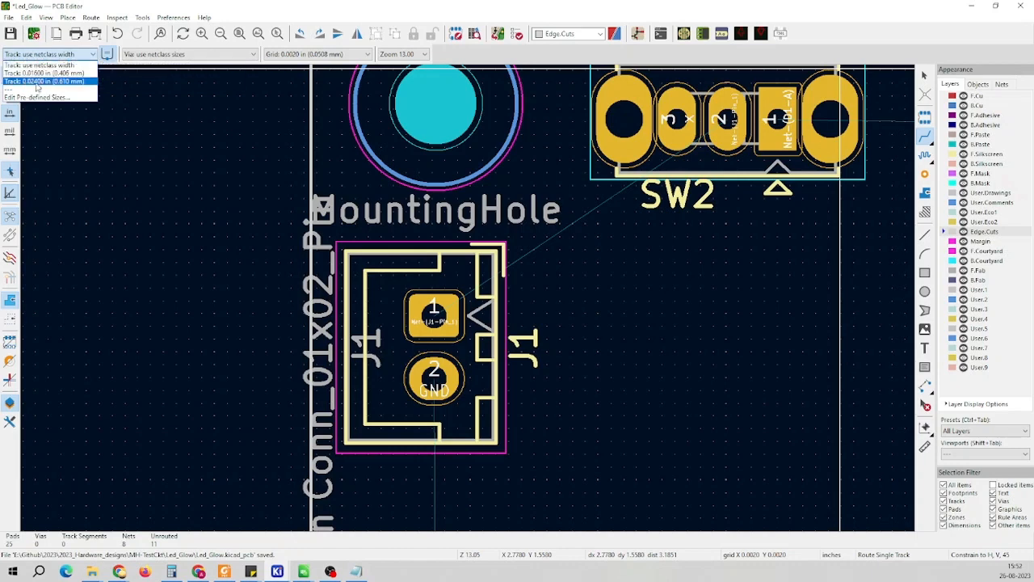
{"action": "left_click", "coordinate": [36, 83]}
Examine the unrouted connection between J1 pad 1 and SW2 and the available pre-defined track widths
{"action": "scroll", "coordinate": [428, 299], "scroll_direction": "down", "scroll_amount": 3}
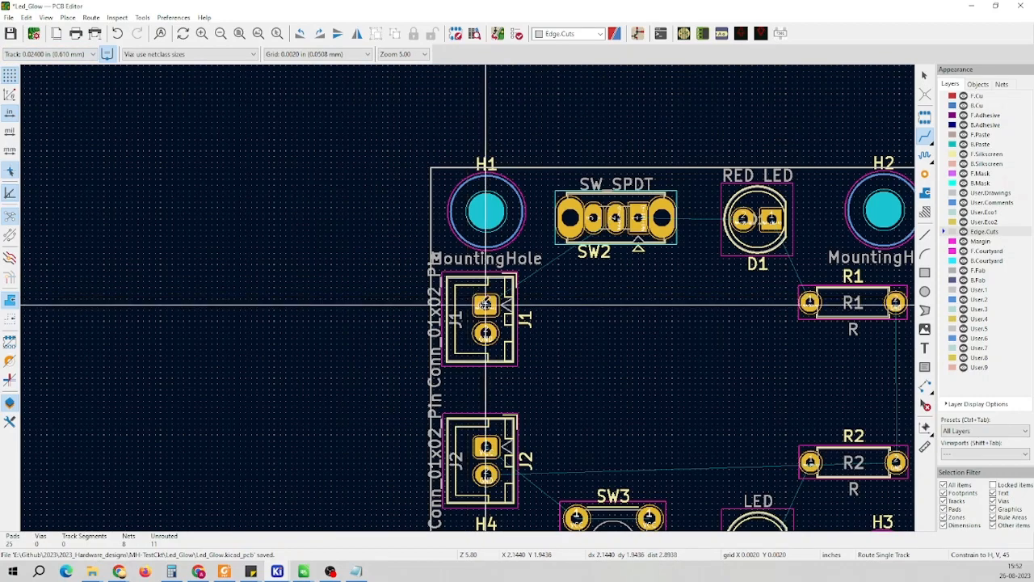
{"action": "scroll", "coordinate": [428, 298], "scroll_direction": "up", "scroll_amount": 2}
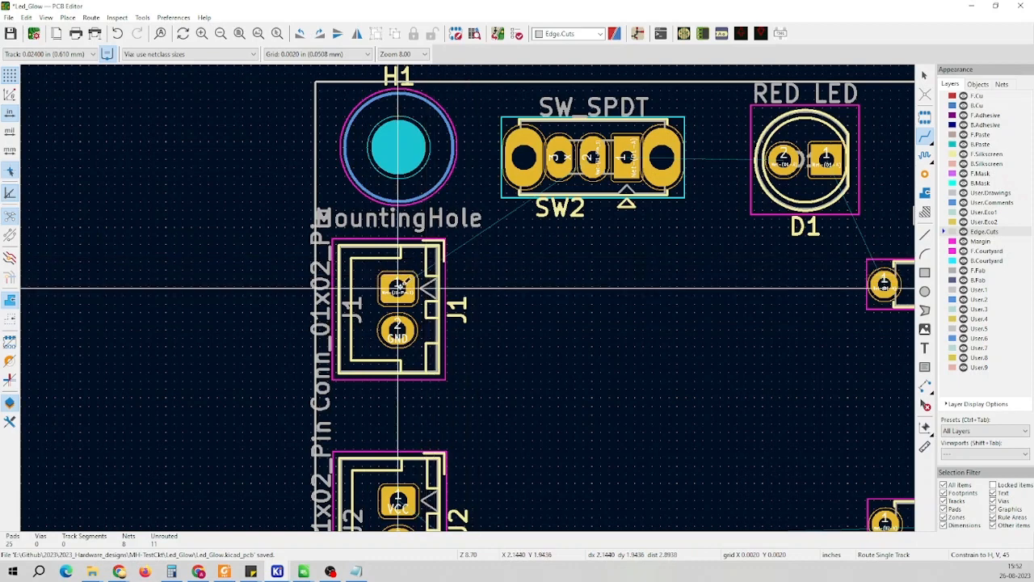
{"action": "left_click", "coordinate": [60, 54]}
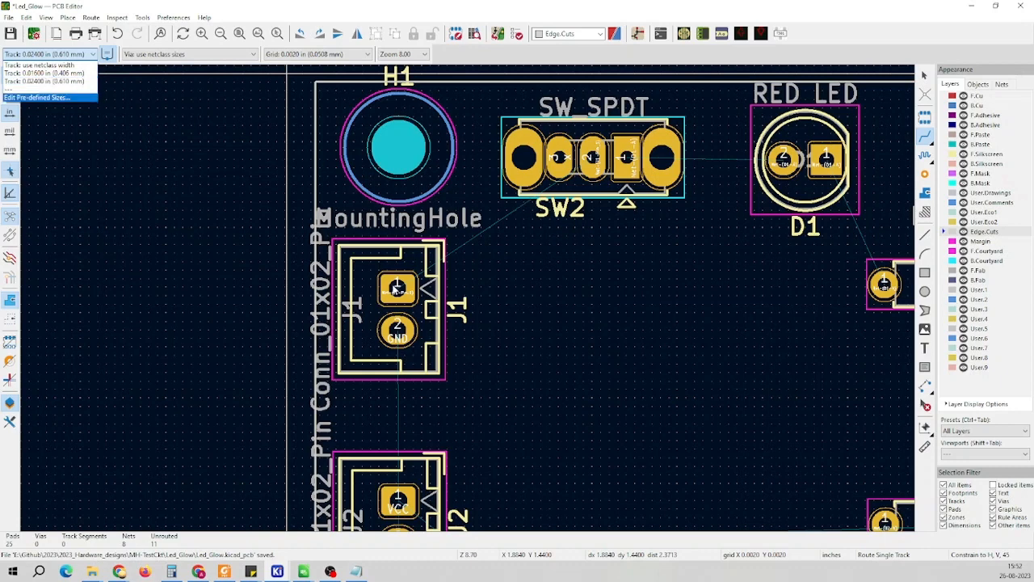
{"action": "left_click", "coordinate": [405, 288]}
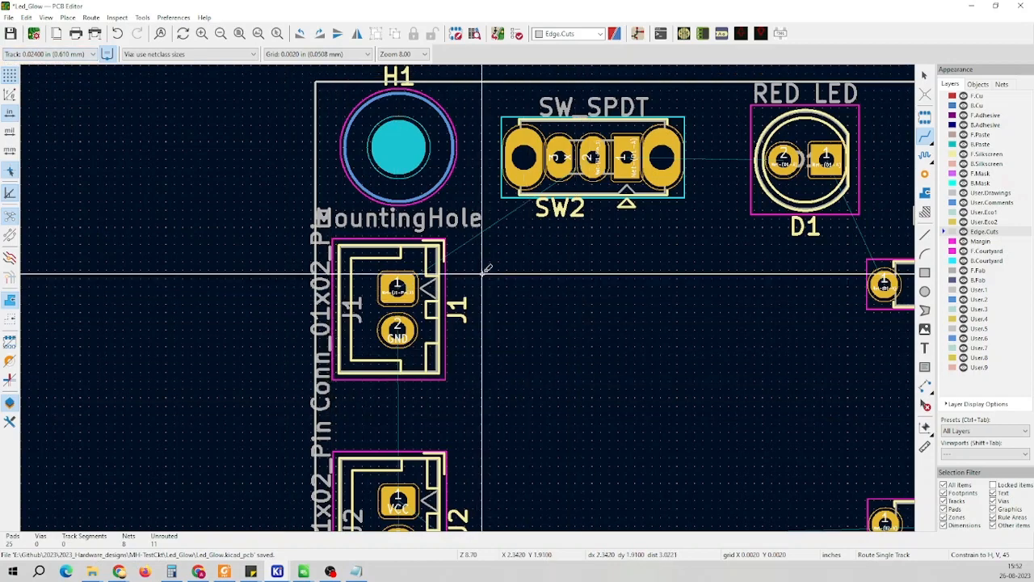
{"action": "scroll", "coordinate": [477, 293], "scroll_direction": "up", "scroll_amount": 3}
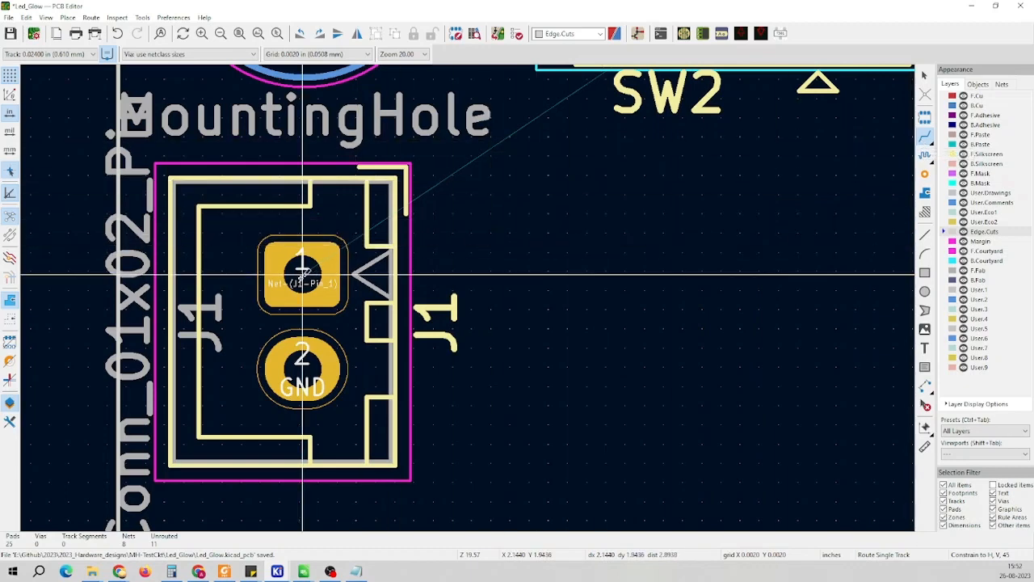
{"action": "scroll", "coordinate": [303, 275], "scroll_direction": "down", "scroll_amount": 2}
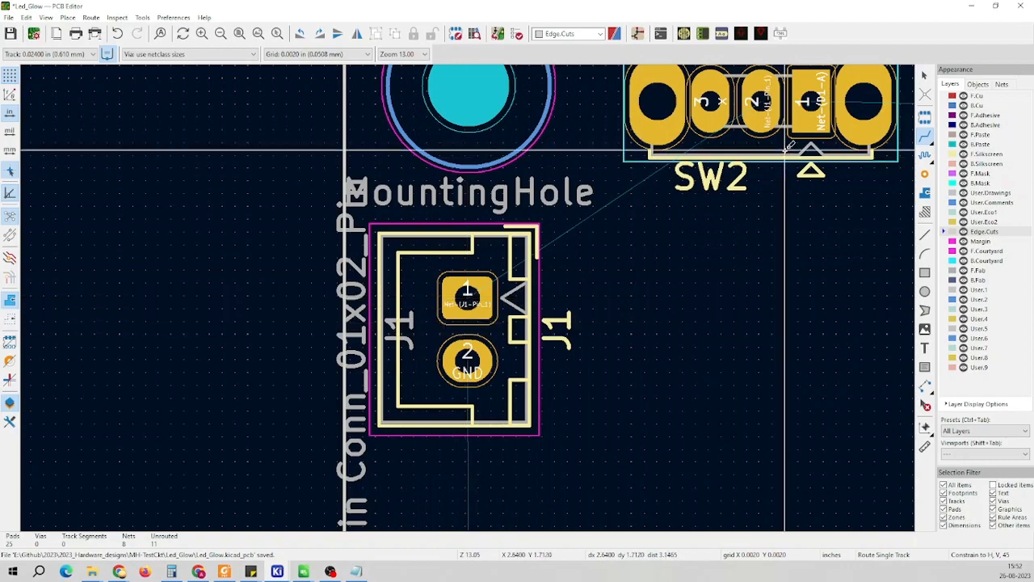
{"action": "scroll", "coordinate": [468, 295], "scroll_direction": "down", "scroll_amount": 2}
{"action": "scroll", "coordinate": [473, 296], "scroll_direction": "up", "scroll_amount": 4}
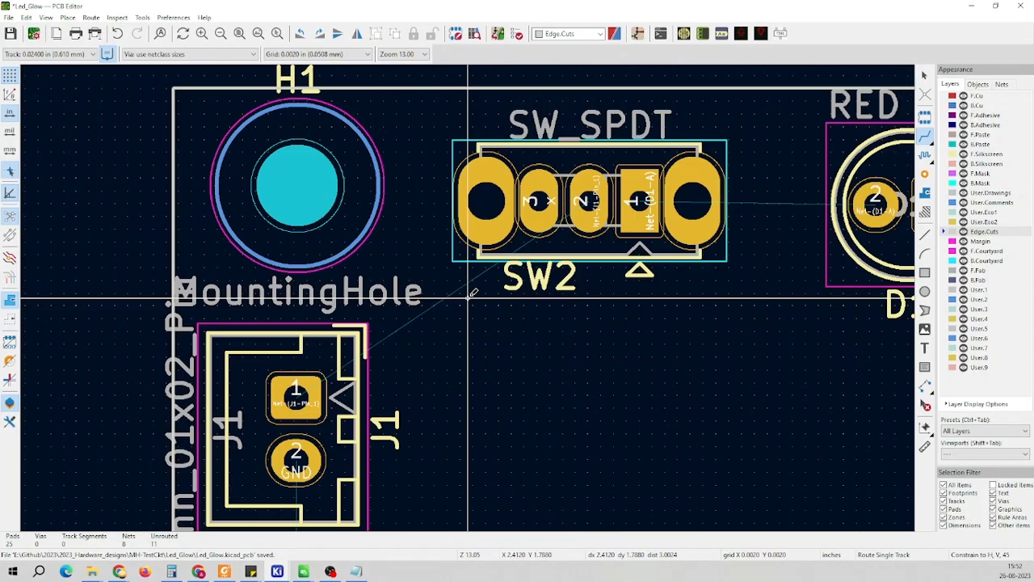
Make B.Cu the active routing layer and keep the 0.02400 in (0.610 mm) track width selected
{"action": "left_click", "coordinate": [948, 106]}
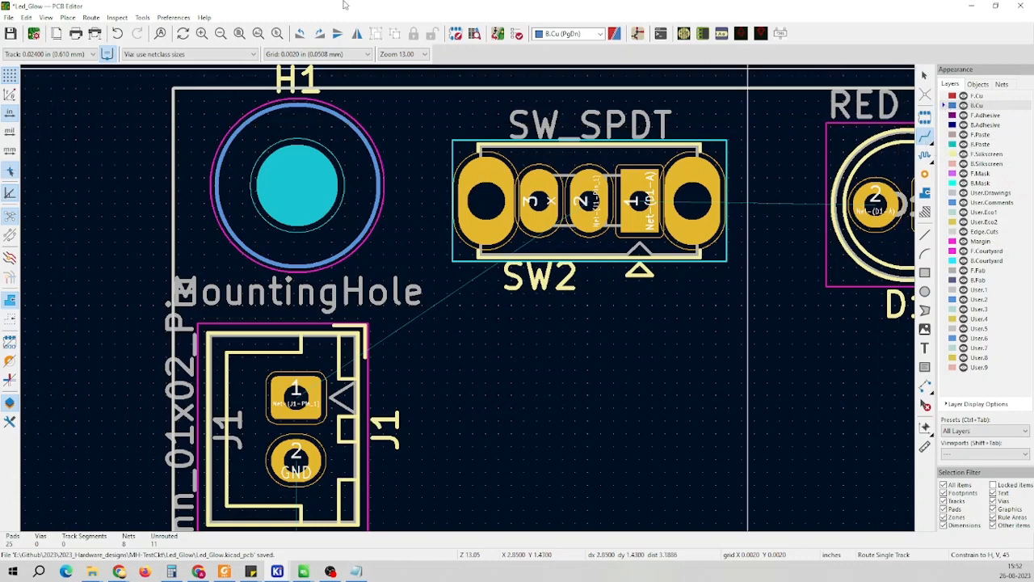
{"action": "left_click", "coordinate": [33, 53]}
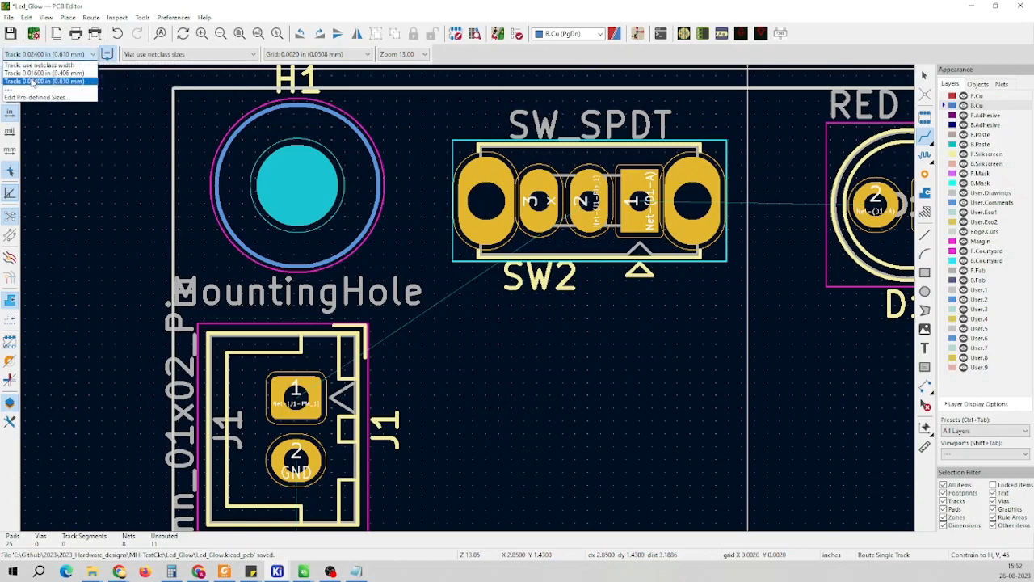
{"action": "left_click", "coordinate": [32, 82]}
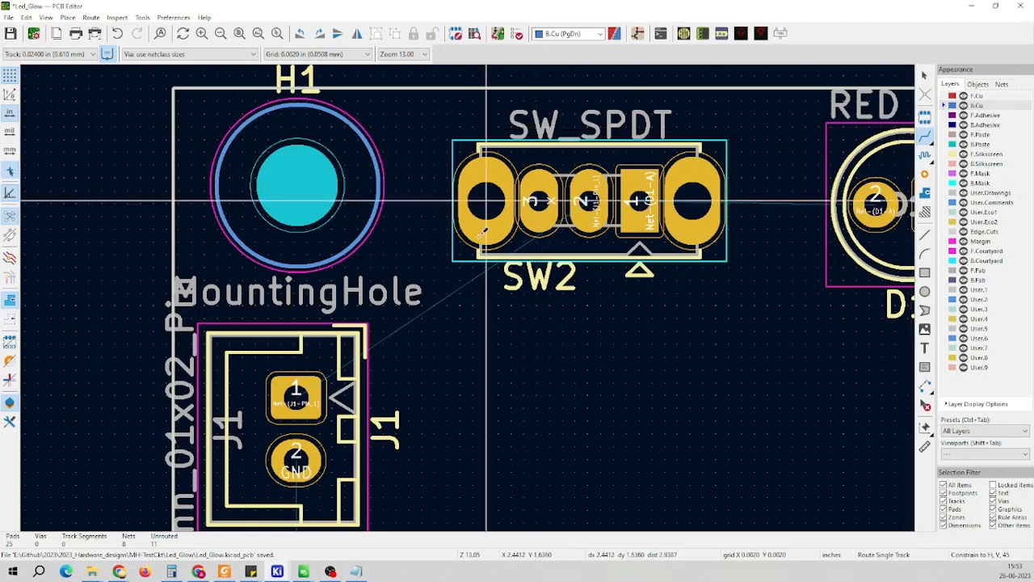
Route a 0.024 in track on B.Cu from J1 pad 1 to SW2 pad 2
{"action": "left_click", "coordinate": [298, 396]}
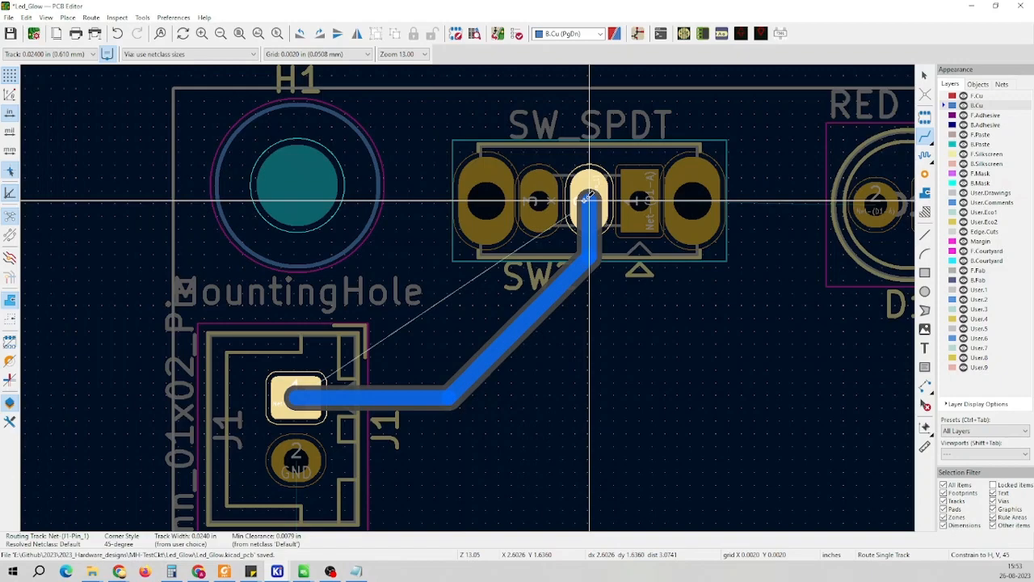
{"action": "left_click", "coordinate": [590, 198]}
{"action": "scroll", "coordinate": [590, 198], "scroll_direction": "down", "scroll_amount": 4}
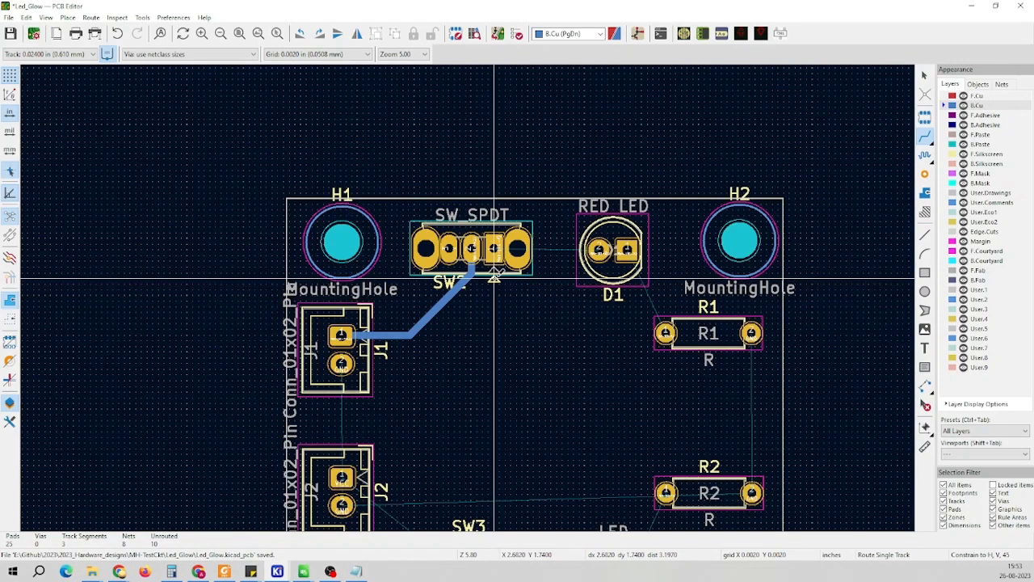
{"action": "scroll", "coordinate": [493, 280], "scroll_direction": "up", "scroll_amount": 2}
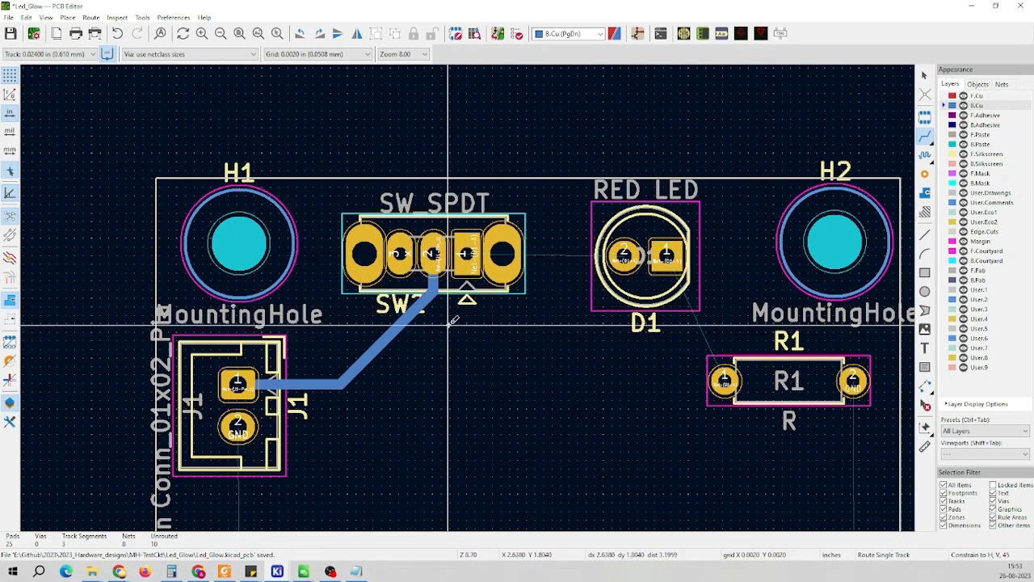
Try starting a track from SW2 pad 1, cancel it, and undo the track between J1 and SW2
{"action": "left_click", "coordinate": [467, 255]}
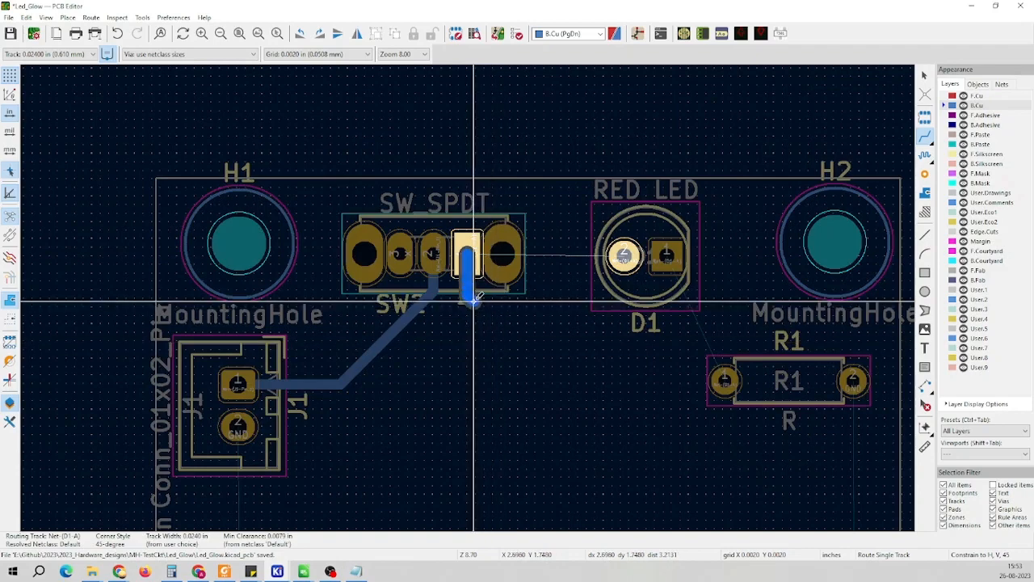
{"action": "key", "text": "Escape"}
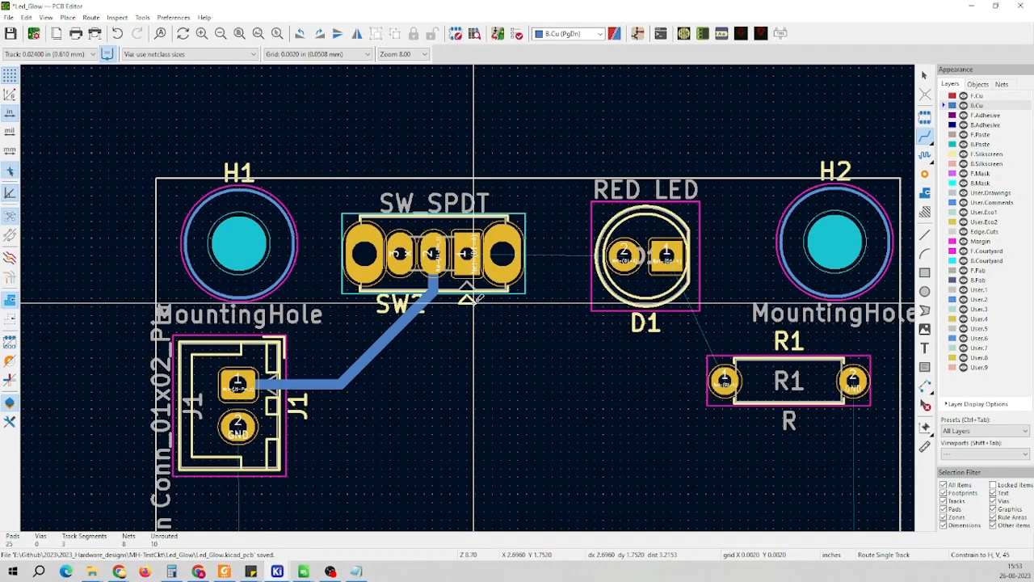
{"action": "scroll", "coordinate": [473, 298], "scroll_direction": "down", "scroll_amount": 2}
{"action": "scroll", "coordinate": [477, 299], "scroll_direction": "up", "scroll_amount": 2}
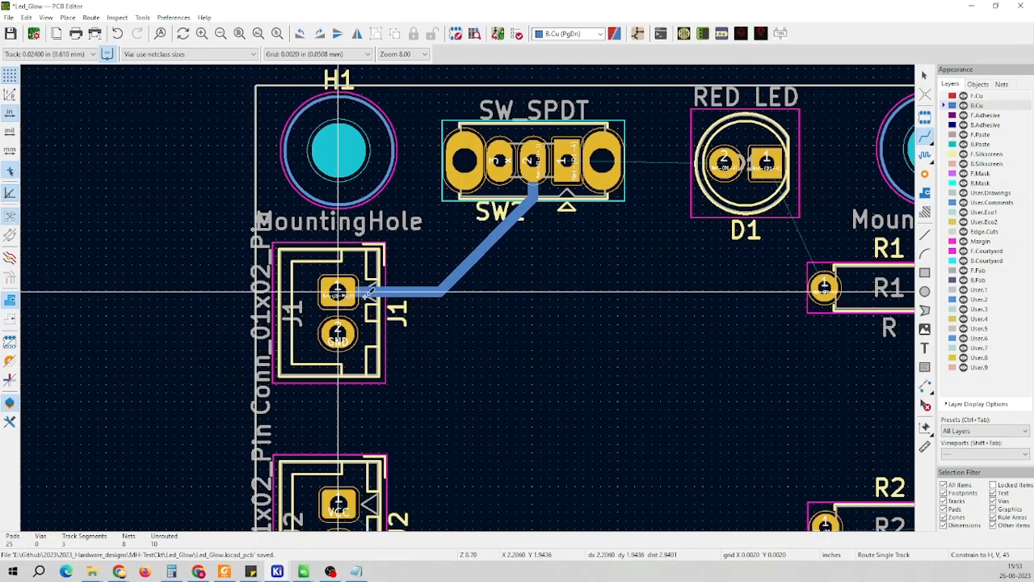
{"action": "scroll", "coordinate": [367, 294], "scroll_direction": "up", "scroll_amount": 2}
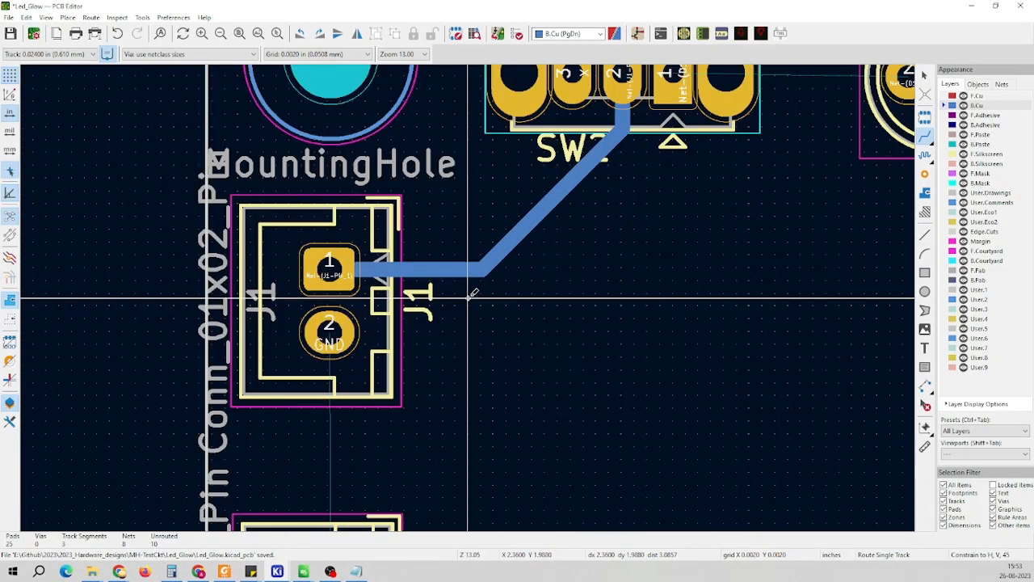
{"action": "scroll", "coordinate": [473, 296], "scroll_direction": "down", "scroll_amount": 3}
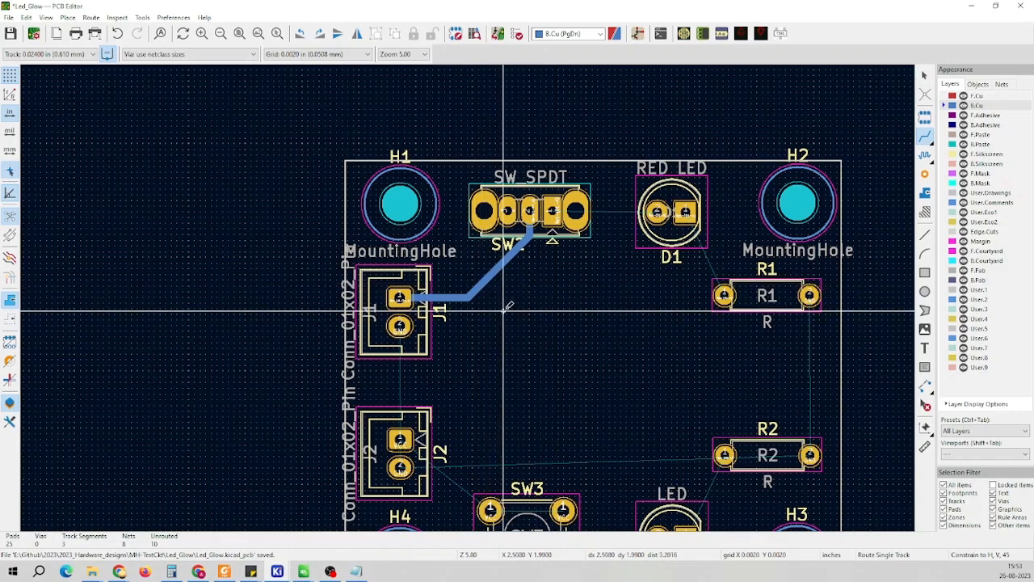
{"action": "key", "text": "ctrl+z"}
Reselect the 0.02400 in track width and route J1 pad 1 to SW2 pad 2 on B.Cu with a 45-degree bend
{"action": "scroll", "coordinate": [399, 298], "scroll_direction": "up", "scroll_amount": 2}
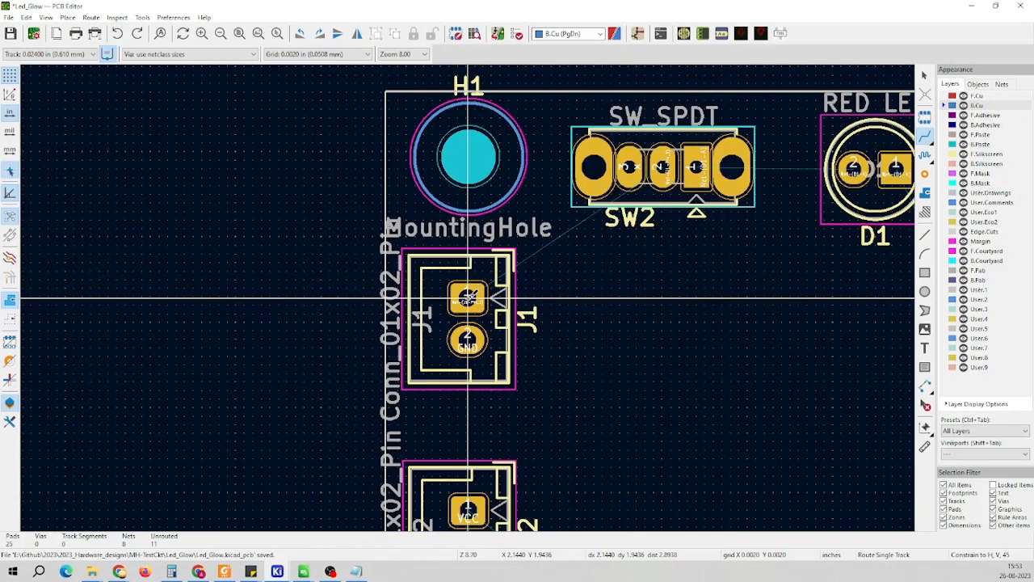
{"action": "scroll", "coordinate": [469, 299], "scroll_direction": "up", "scroll_amount": 3}
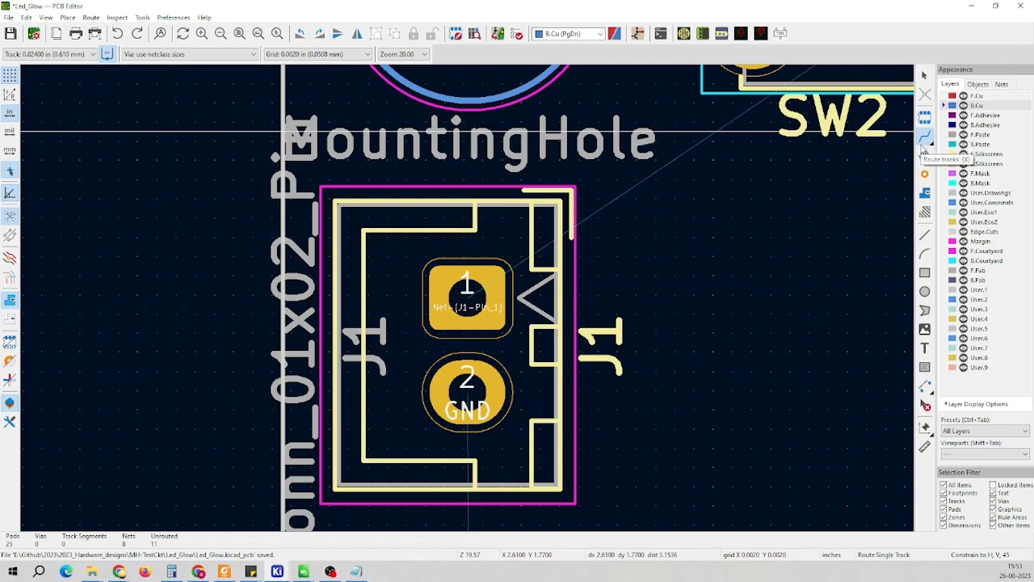
{"action": "left_click", "coordinate": [74, 55]}
{"action": "left_click", "coordinate": [65, 81]}
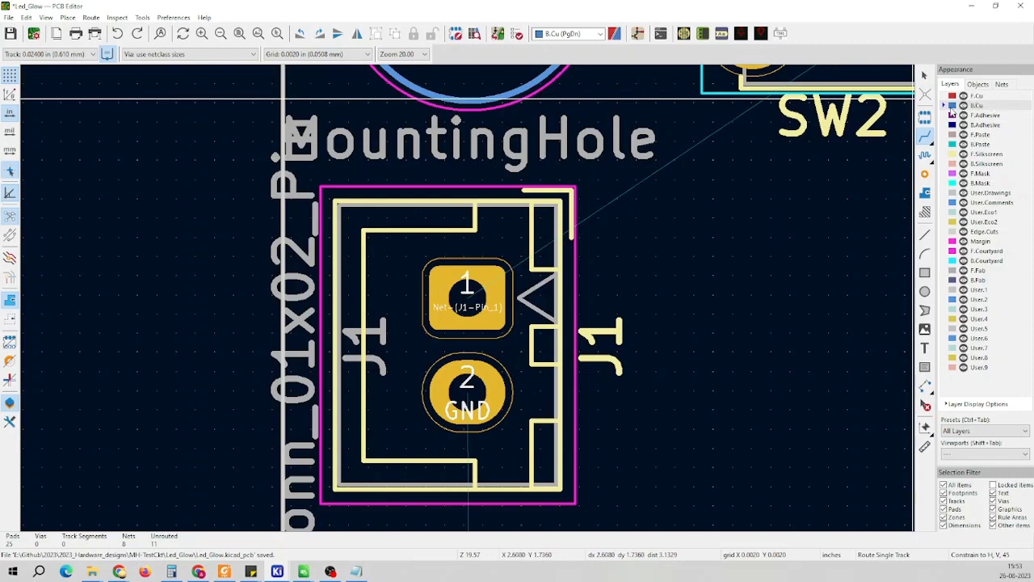
{"action": "left_click", "coordinate": [469, 284]}
{"action": "scroll", "coordinate": [473, 292], "scroll_direction": "down", "scroll_amount": 4}
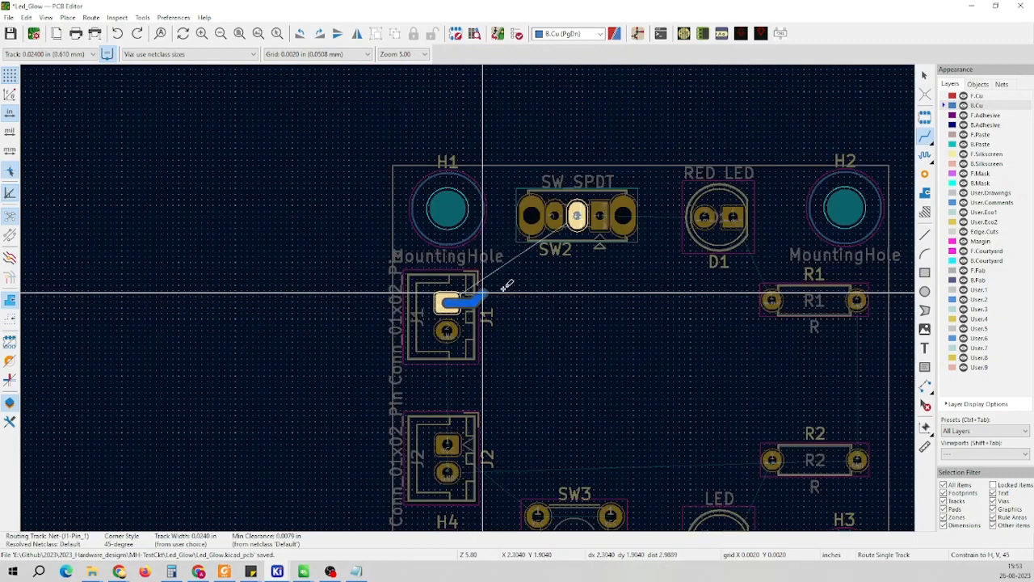
{"action": "scroll", "coordinate": [474, 294], "scroll_direction": "up", "scroll_amount": 2}
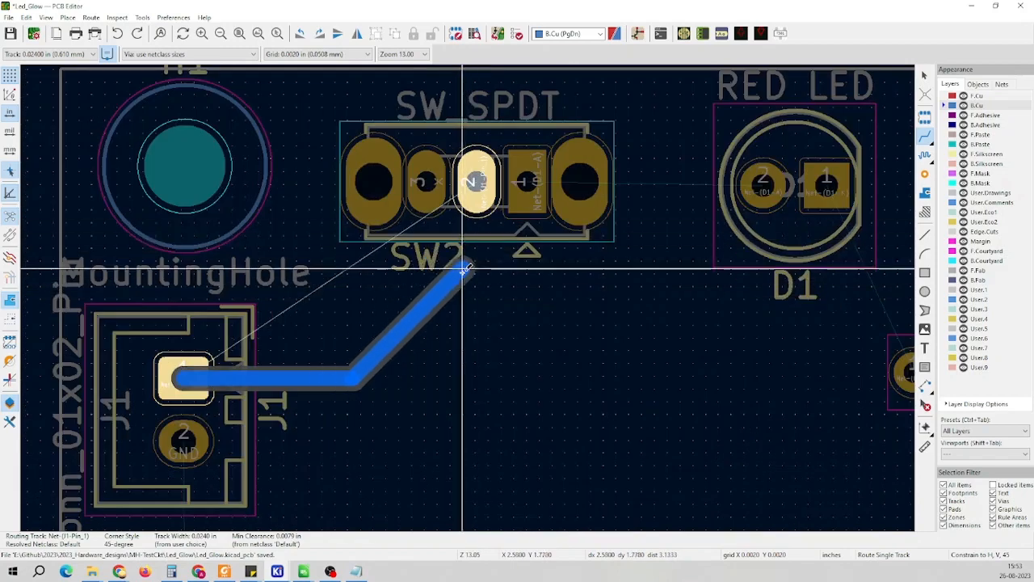
{"action": "left_click", "coordinate": [476, 183]}
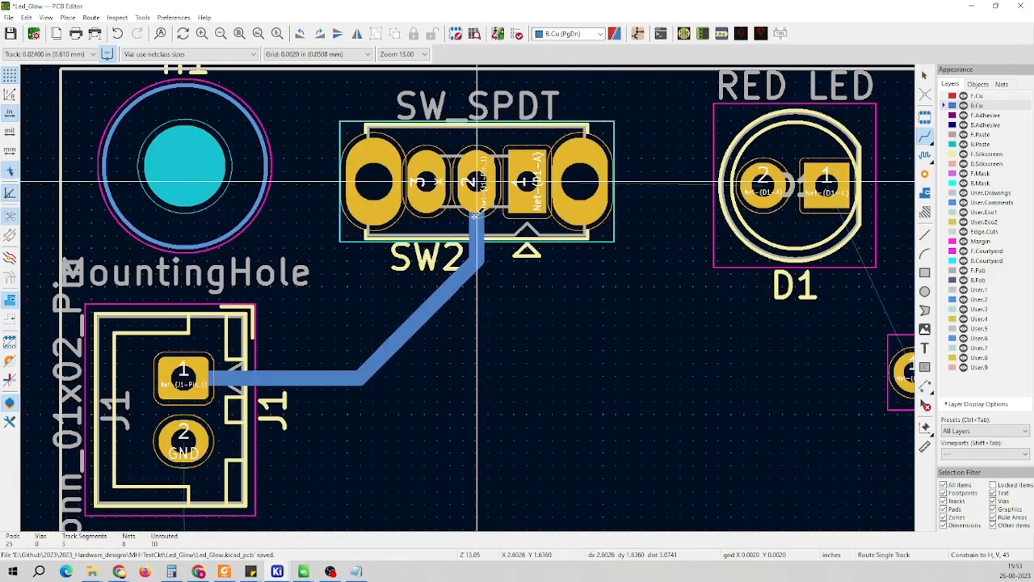
{"action": "scroll", "coordinate": [565, 285], "scroll_direction": "down", "scroll_amount": 2}
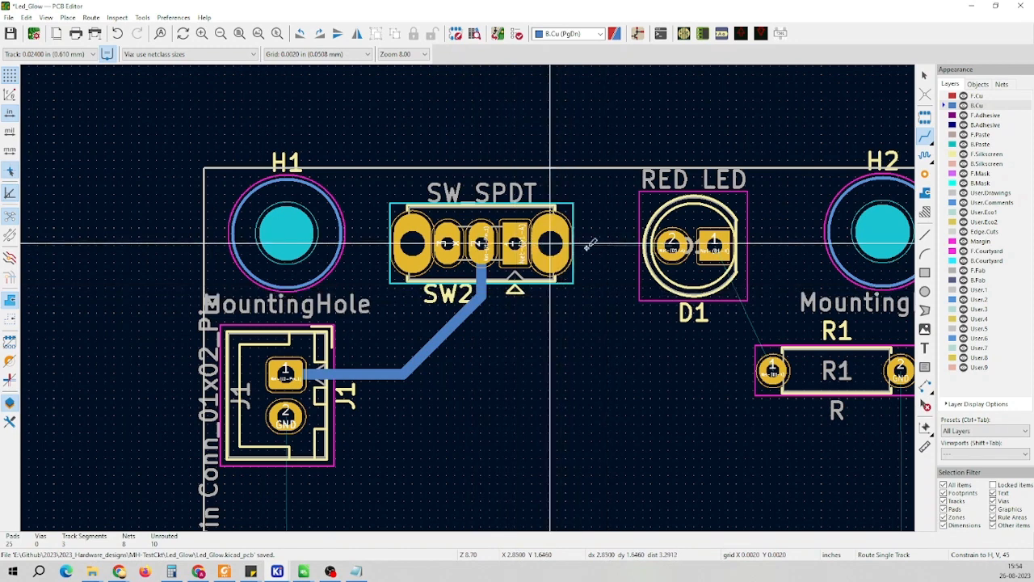
{"action": "left_click", "coordinate": [514, 242]}
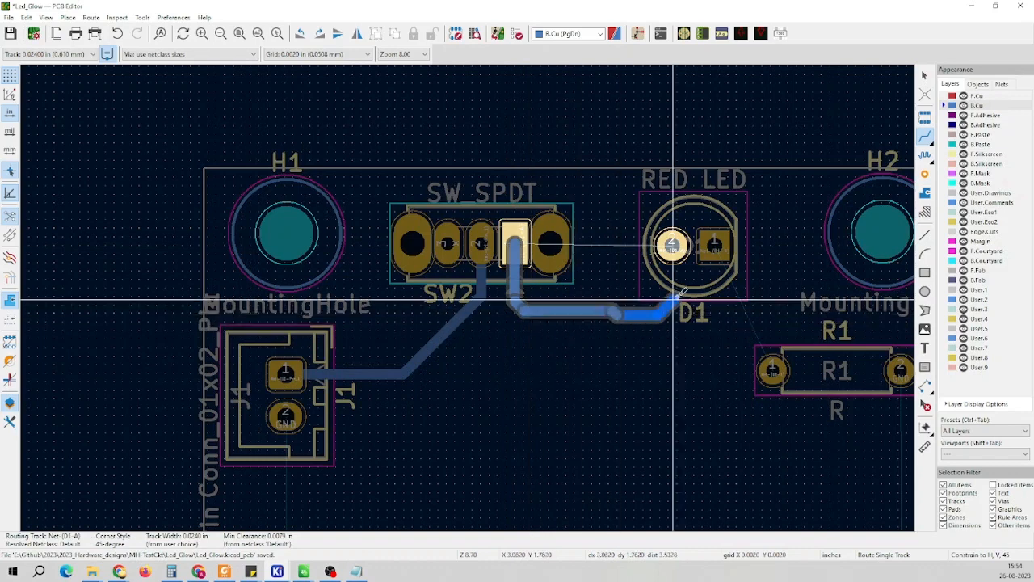
{"action": "double_click", "coordinate": [615, 312]}
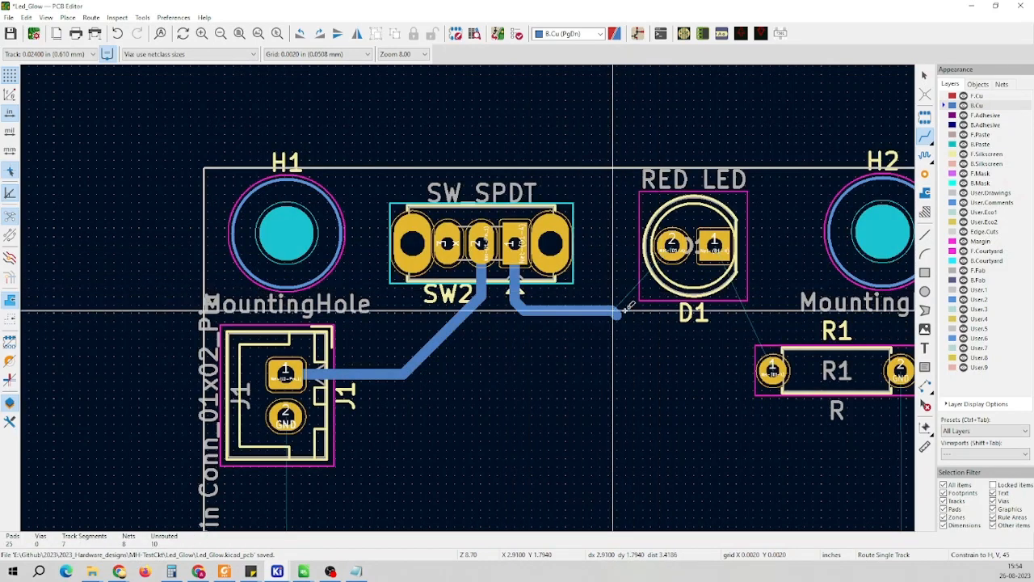
{"action": "key", "text": "ctrl+z"}
Route a 0.024 in track on B.Cu from SW2 pad 1, below the switch, to pad 2 of the red LED D1
{"action": "left_click", "coordinate": [515, 242]}
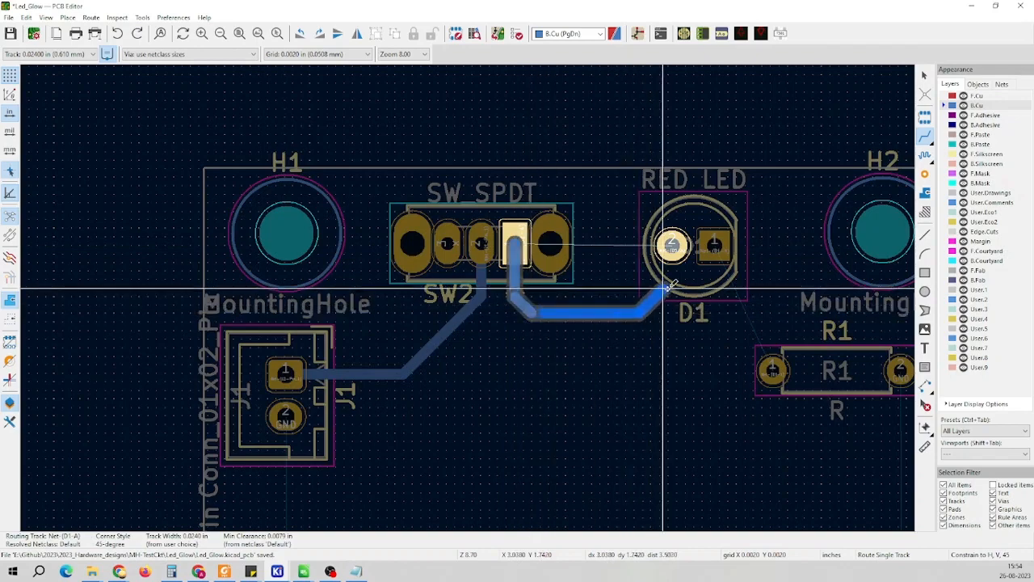
{"action": "left_click", "coordinate": [673, 245]}
{"action": "scroll", "coordinate": [672, 238], "scroll_direction": "down", "scroll_amount": 3}
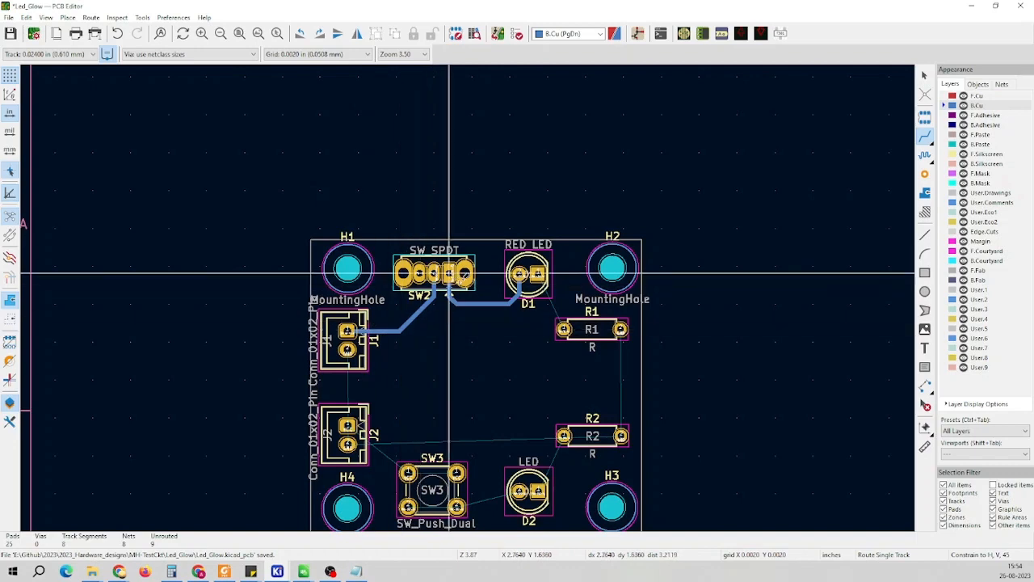
Select the 0.01600 in track width and route D1 pad 1 to R1 pad 1 on B.Cu with angled bends
{"action": "scroll", "coordinate": [545, 282], "scroll_direction": "up", "scroll_amount": 3}
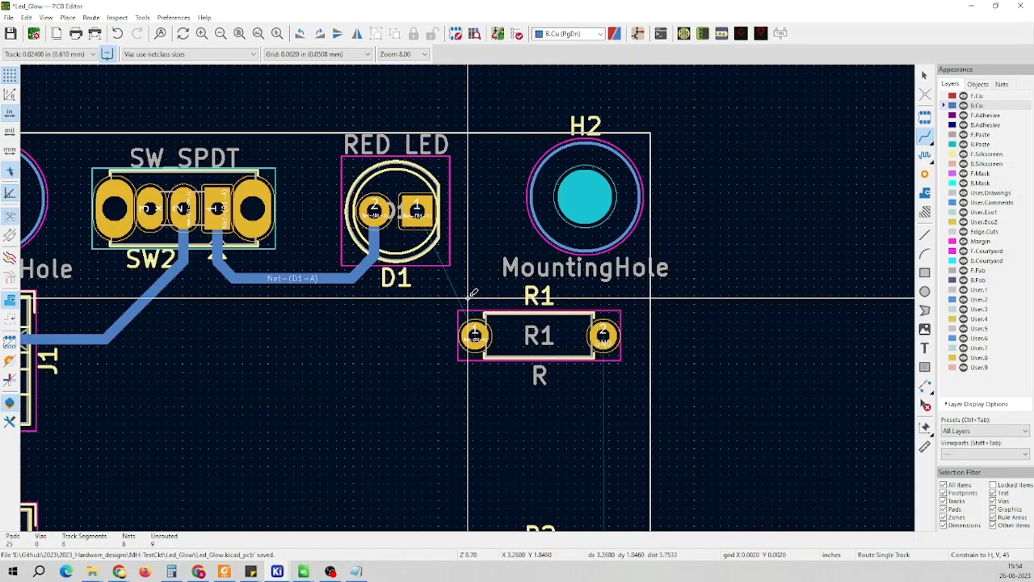
{"action": "left_click", "coordinate": [418, 210]}
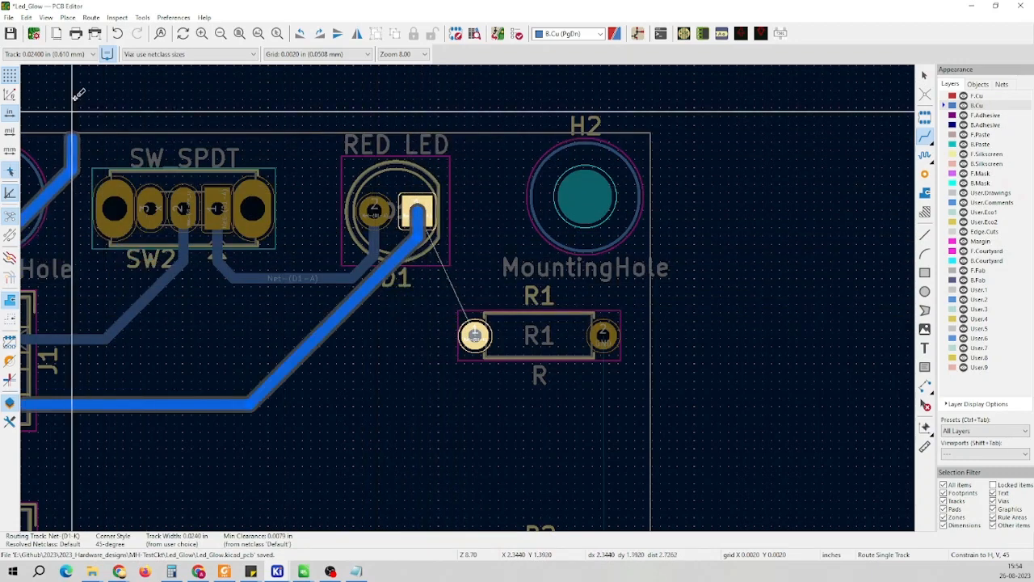
{"action": "left_click", "coordinate": [77, 55]}
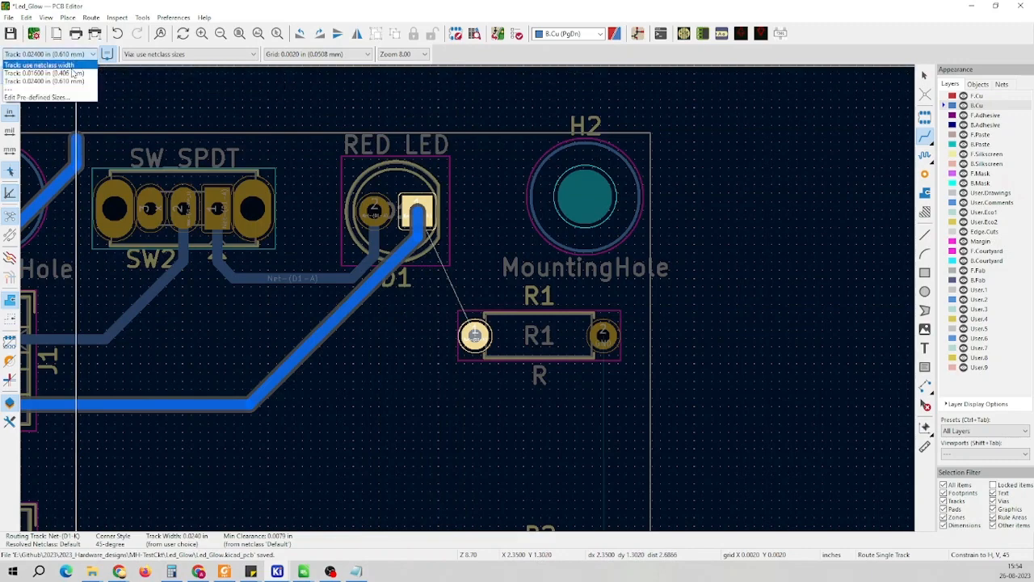
{"action": "left_click", "coordinate": [73, 73]}
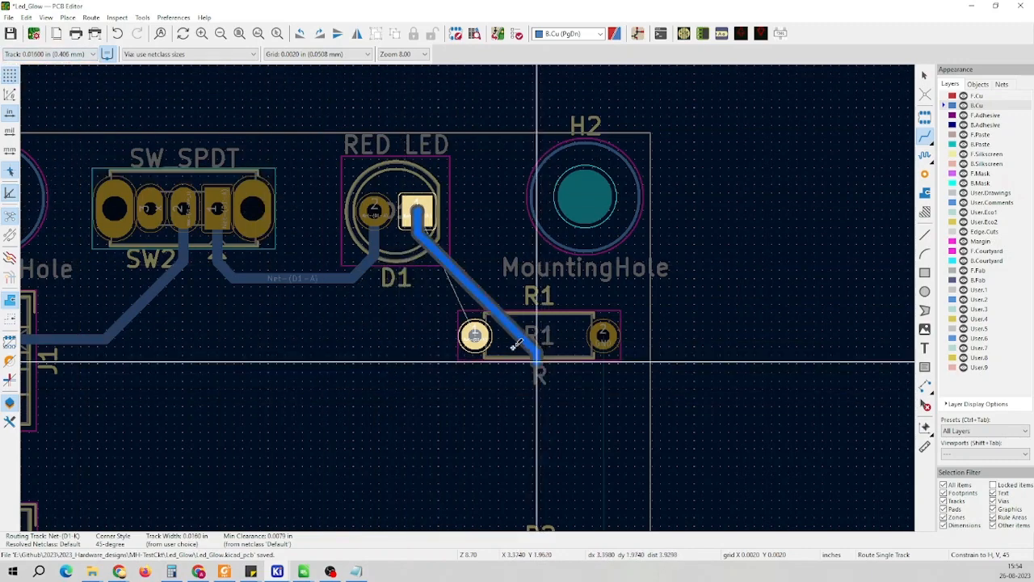
{"action": "scroll", "coordinate": [474, 336], "scroll_direction": "up", "scroll_amount": 3}
{"action": "scroll", "coordinate": [473, 293], "scroll_direction": "down", "scroll_amount": 3}
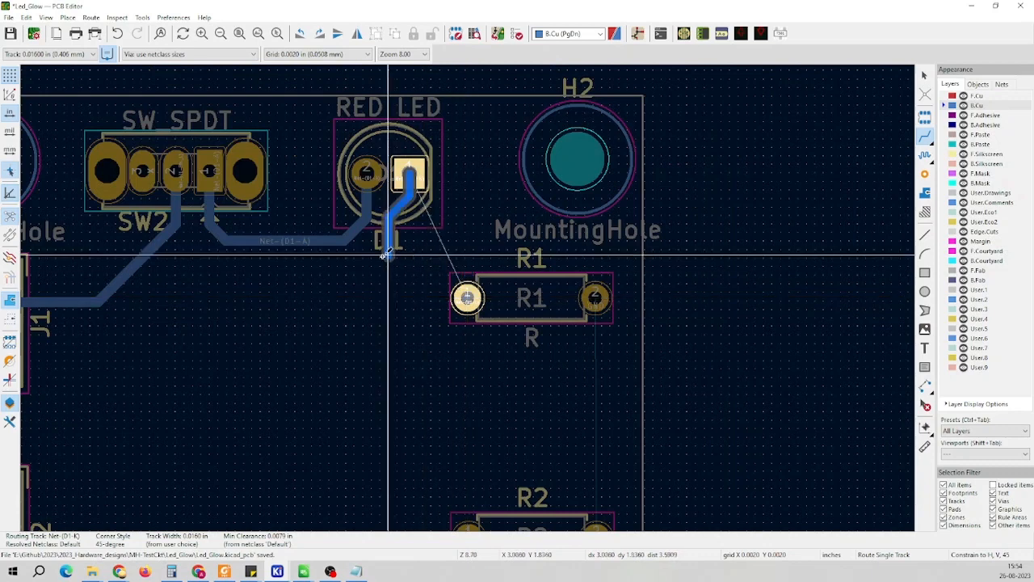
{"action": "scroll", "coordinate": [461, 277], "scroll_direction": "up", "scroll_amount": 2}
{"action": "scroll", "coordinate": [461, 283], "scroll_direction": "down", "scroll_amount": 1}
{"action": "scroll", "coordinate": [467, 282], "scroll_direction": "up", "scroll_amount": 3}
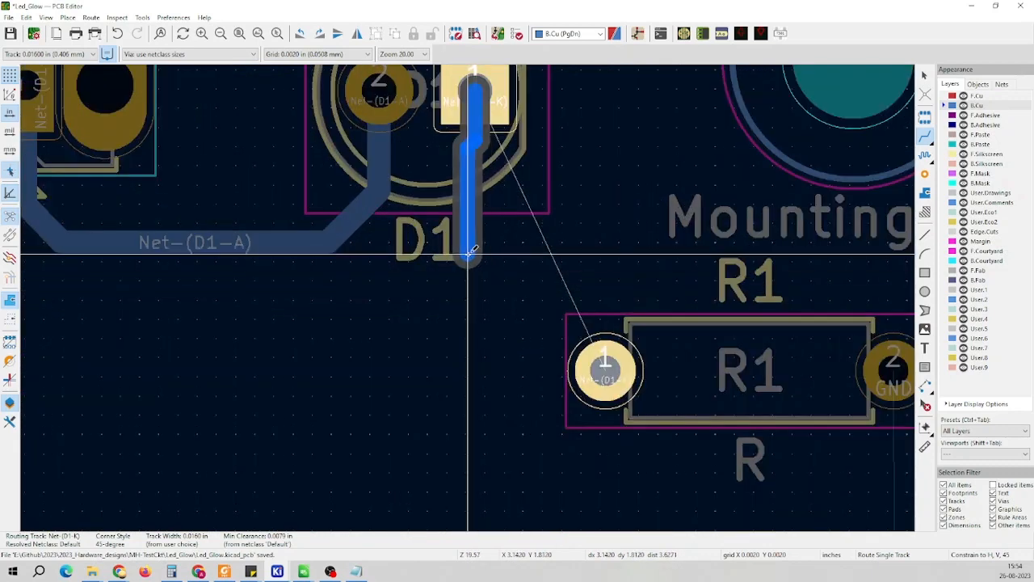
{"action": "scroll", "coordinate": [480, 247], "scroll_direction": "up", "scroll_amount": 2}
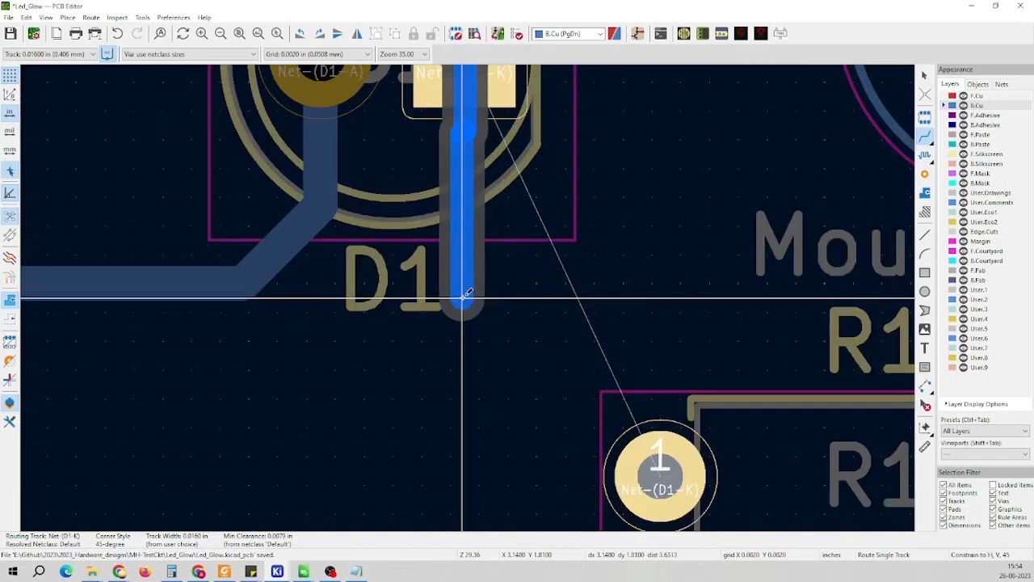
{"action": "scroll", "coordinate": [550, 422], "scroll_direction": "down", "scroll_amount": 2}
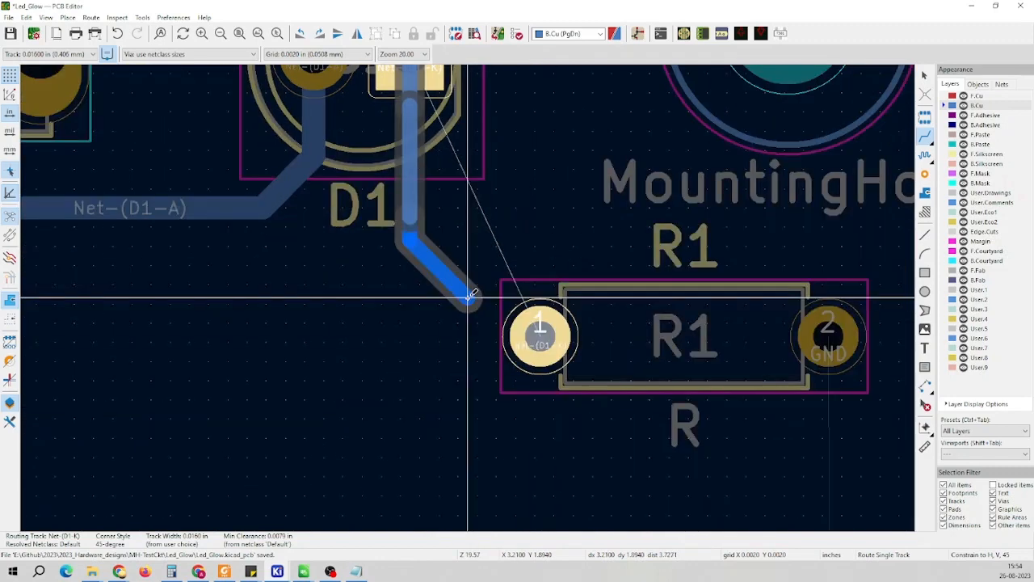
{"action": "left_click", "coordinate": [474, 299]}
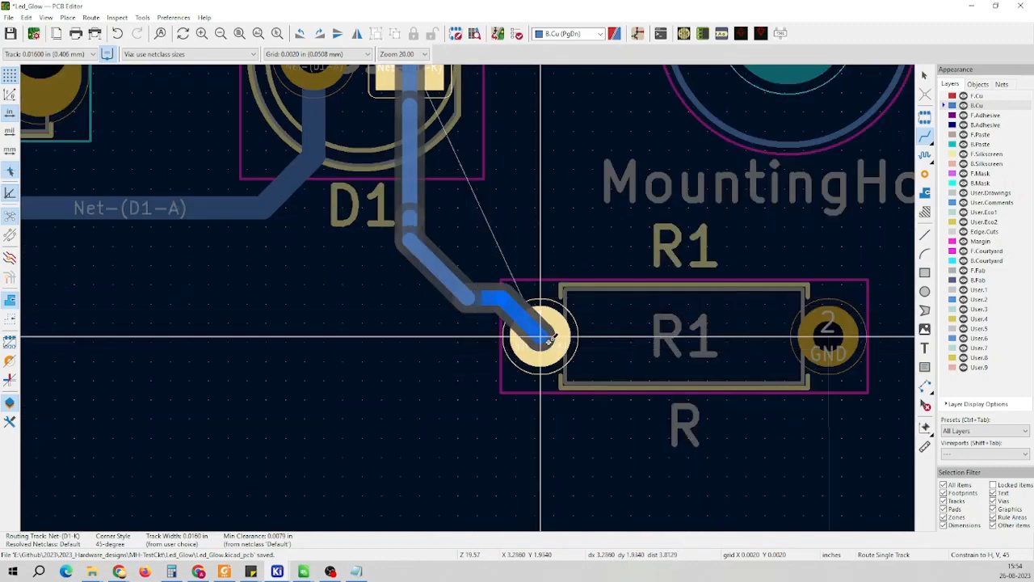
{"action": "left_click", "coordinate": [546, 343]}
Switch the track width to 0.02400 in and route a straight B.Cu track from R1 pad 2 to R2 pad 2
{"action": "scroll", "coordinate": [546, 343], "scroll_direction": "down", "scroll_amount": 5}
{"action": "scroll", "coordinate": [484, 296], "scroll_direction": "down", "scroll_amount": 2}
{"action": "scroll", "coordinate": [470, 297], "scroll_direction": "up", "scroll_amount": 5}
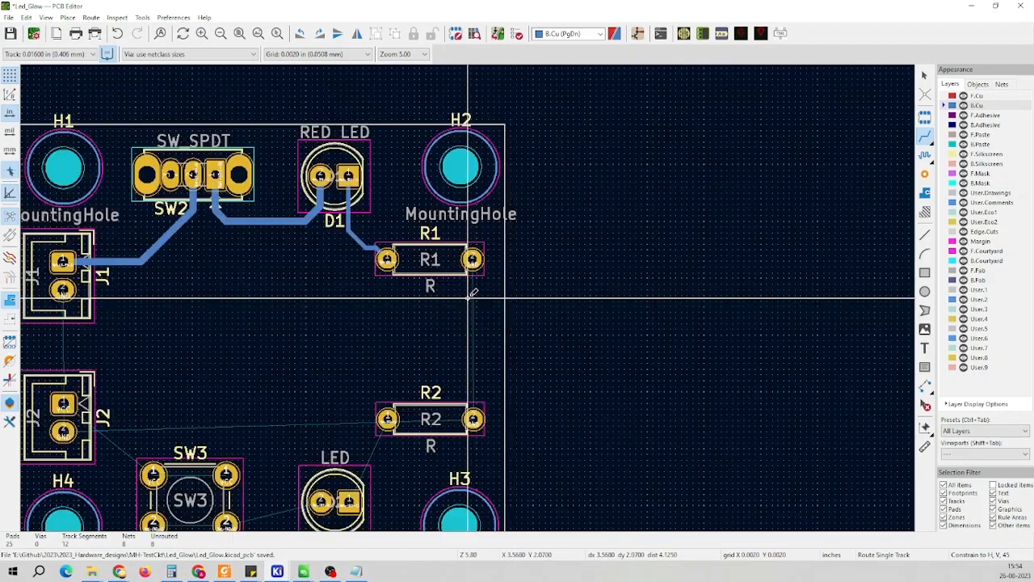
{"action": "left_click", "coordinate": [477, 240]}
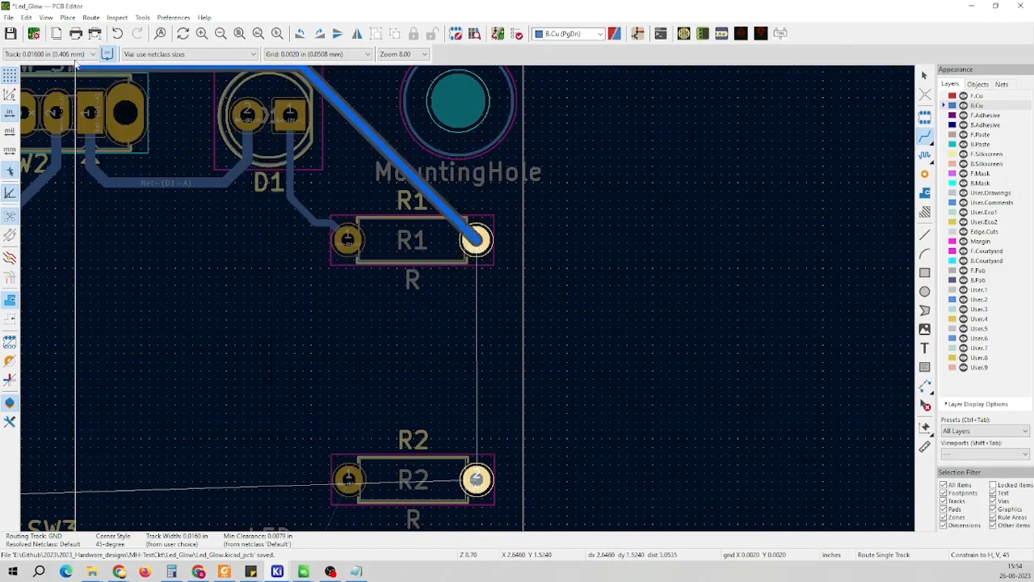
{"action": "left_click", "coordinate": [69, 82]}
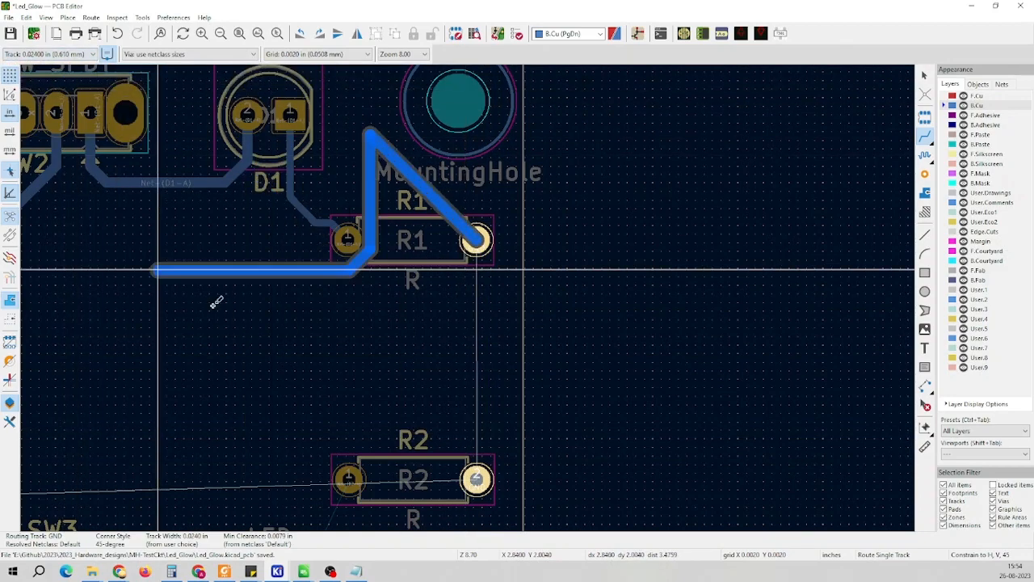
{"action": "scroll", "coordinate": [276, 322], "scroll_direction": "down", "scroll_amount": 3}
{"action": "scroll", "coordinate": [557, 368], "scroll_direction": "up", "scroll_amount": 2}
{"action": "left_click", "coordinate": [468, 298]}
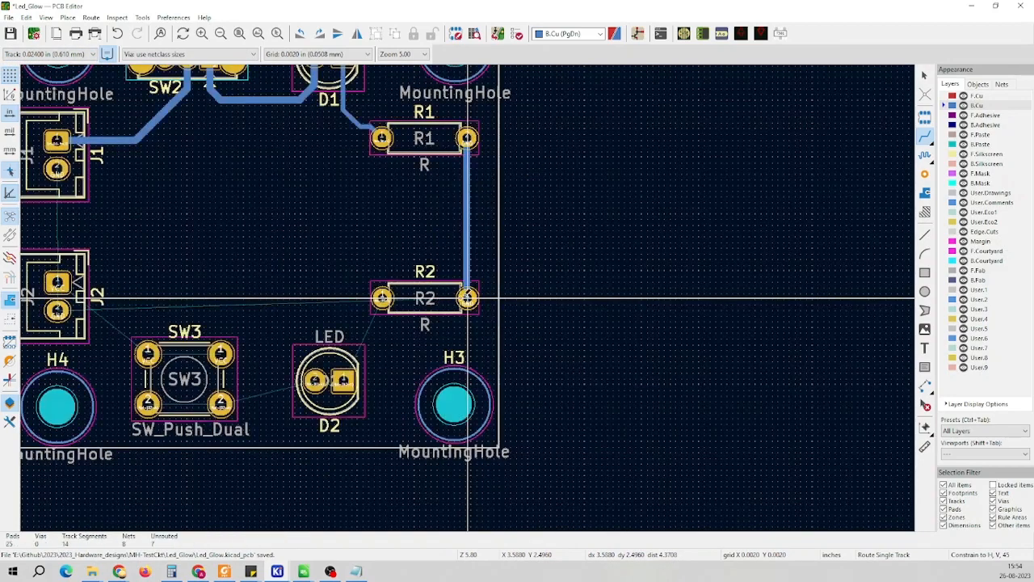
Route 0.024 in tracks on B.Cu from R2 pad 1 to D2 pad 1 and from D2 pad 2 to SW3's nearest pad 2
{"action": "left_click", "coordinate": [382, 298]}
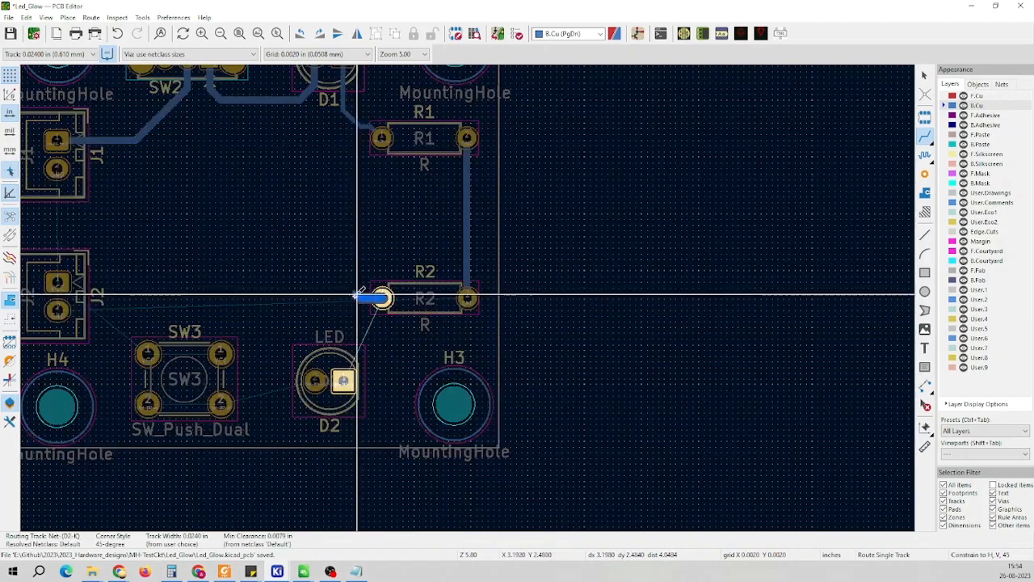
{"action": "left_click", "coordinate": [344, 381]}
{"action": "left_click", "coordinate": [315, 381]}
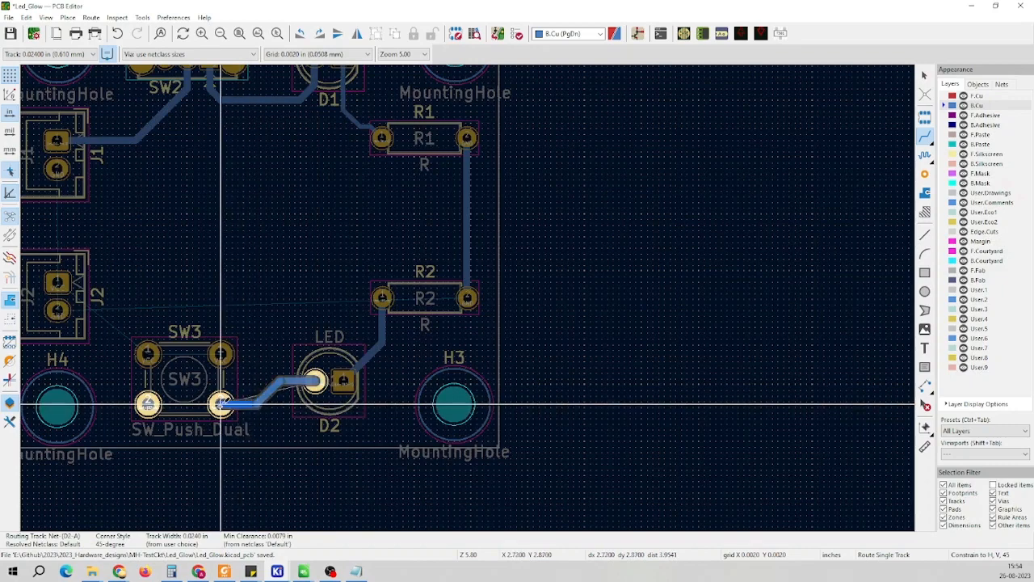
{"action": "left_click", "coordinate": [220, 404]}
Join SW3's two number 2 pads, and its two number 1 pads, with straight 0.024 in B.Cu tracks
{"action": "left_click", "coordinate": [220, 404]}
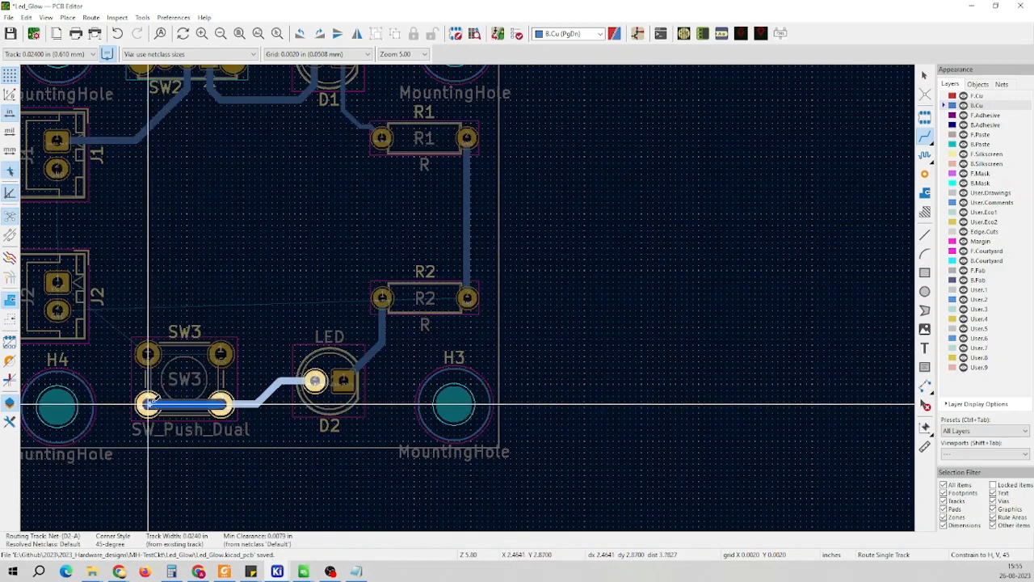
{"action": "left_click", "coordinate": [148, 404]}
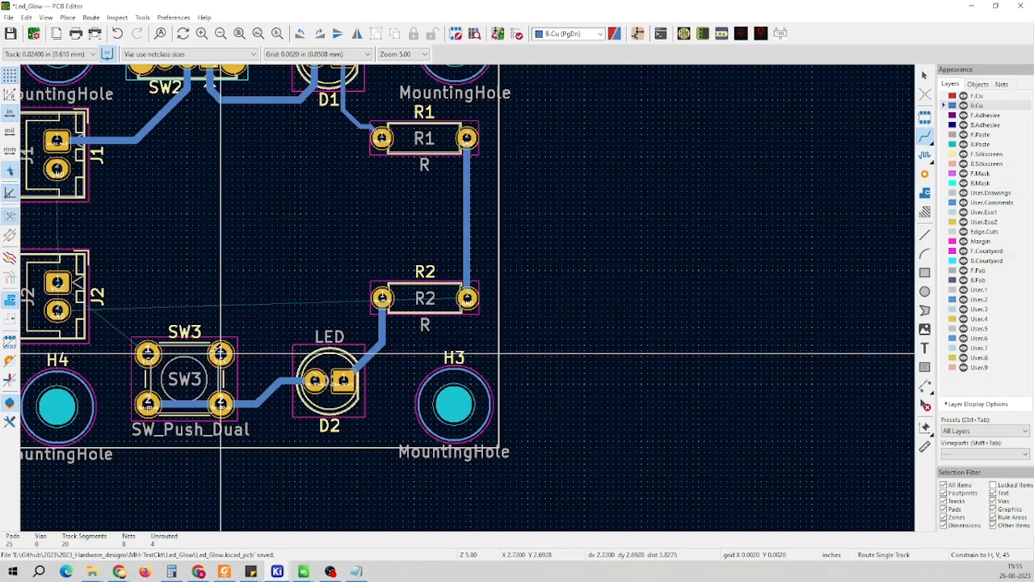
{"action": "left_click", "coordinate": [220, 353]}
{"action": "left_click", "coordinate": [147, 352]}
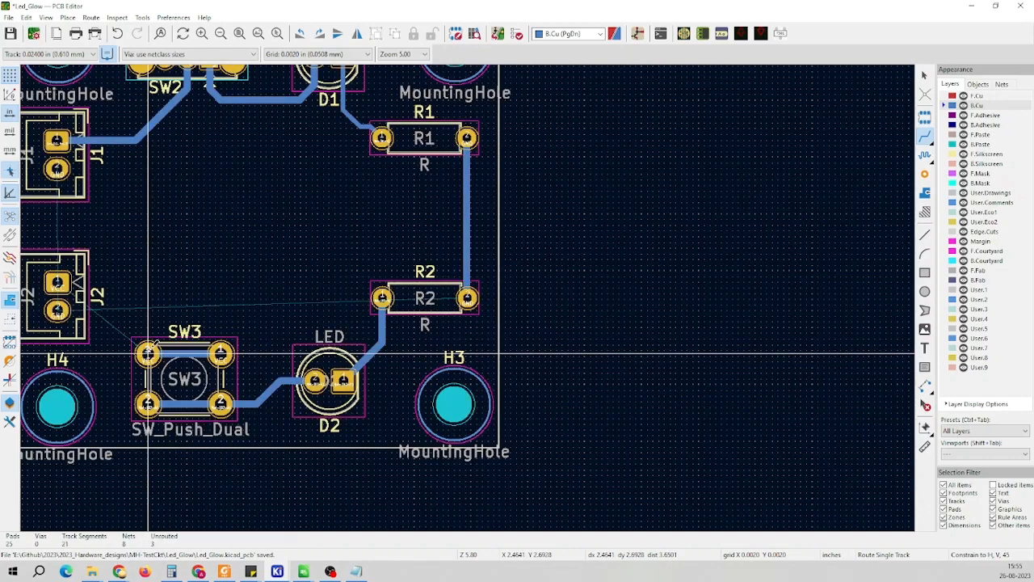
Route the 0.024 in VCC track on B.Cu from SW3's pad 1 nearest the connectors to J2 pad 1
{"action": "left_click", "coordinate": [148, 353]}
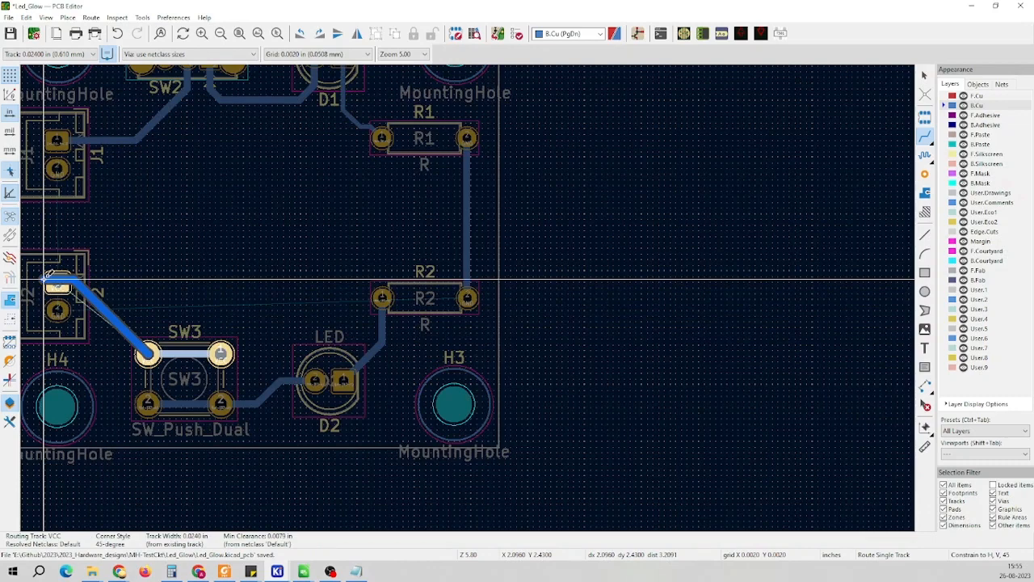
{"action": "scroll", "coordinate": [47, 277], "scroll_direction": "down", "scroll_amount": 3}
{"action": "scroll", "coordinate": [491, 300], "scroll_direction": "up", "scroll_amount": 4}
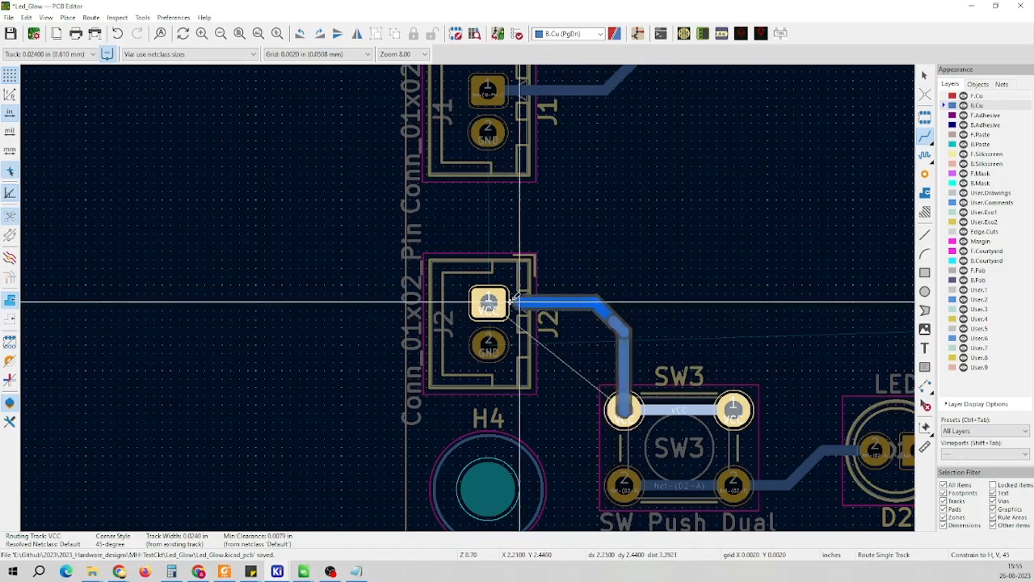
{"action": "left_click", "coordinate": [489, 302]}
Route a 0.024 in GND track from J2 pad 2 around J2 pad 1, angling back between the connectors, to J1 pad 2
{"action": "left_click", "coordinate": [465, 345]}
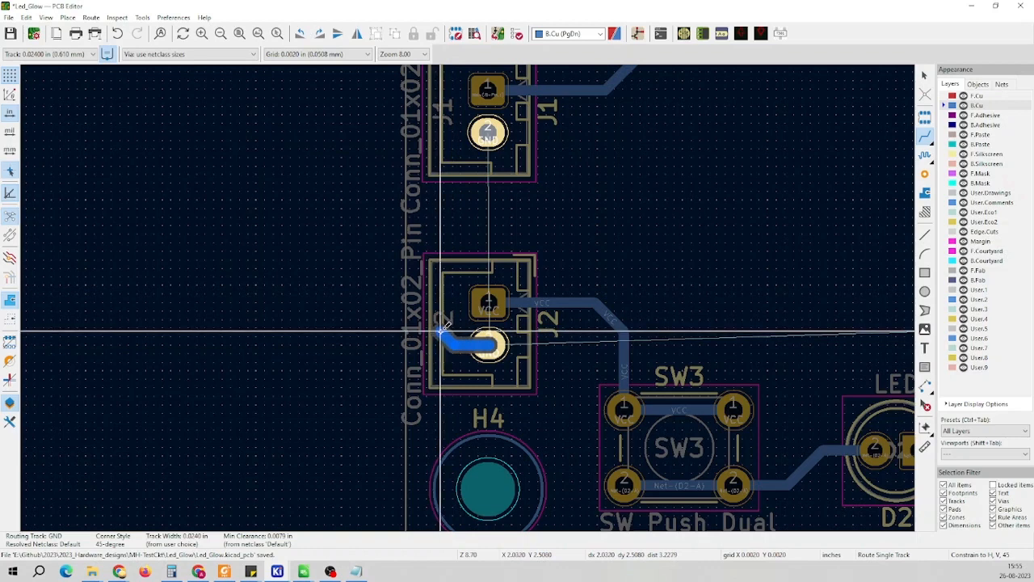
{"action": "left_click", "coordinate": [438, 329]}
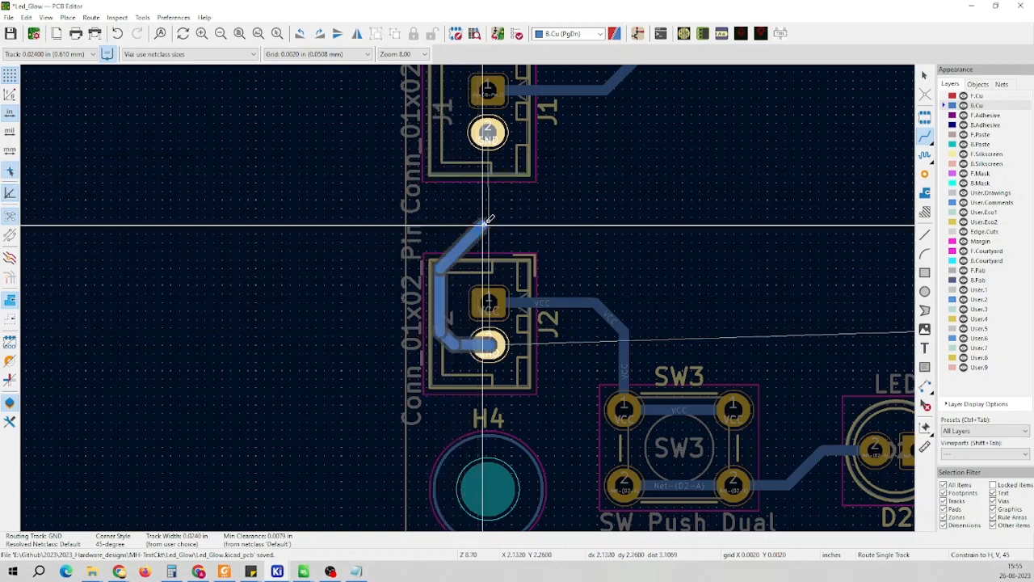
{"action": "left_click", "coordinate": [488, 133]}
{"action": "scroll", "coordinate": [487, 154], "scroll_direction": "down", "scroll_amount": 4}
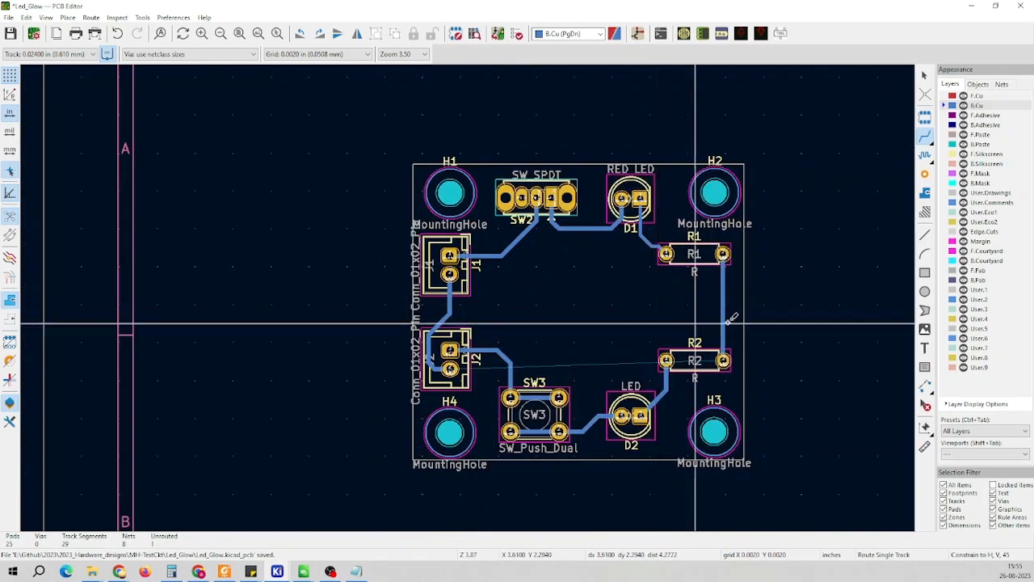
{"action": "scroll", "coordinate": [474, 300], "scroll_direction": "up", "scroll_amount": 5}
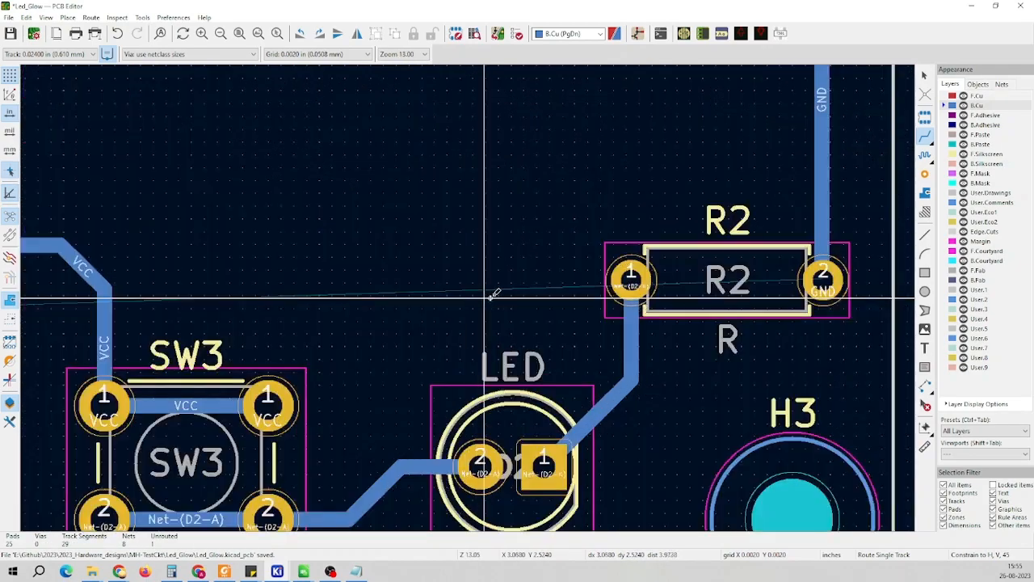
{"action": "scroll", "coordinate": [490, 296], "scroll_direction": "down", "scroll_amount": 2}
{"action": "left_click", "coordinate": [467, 298]}
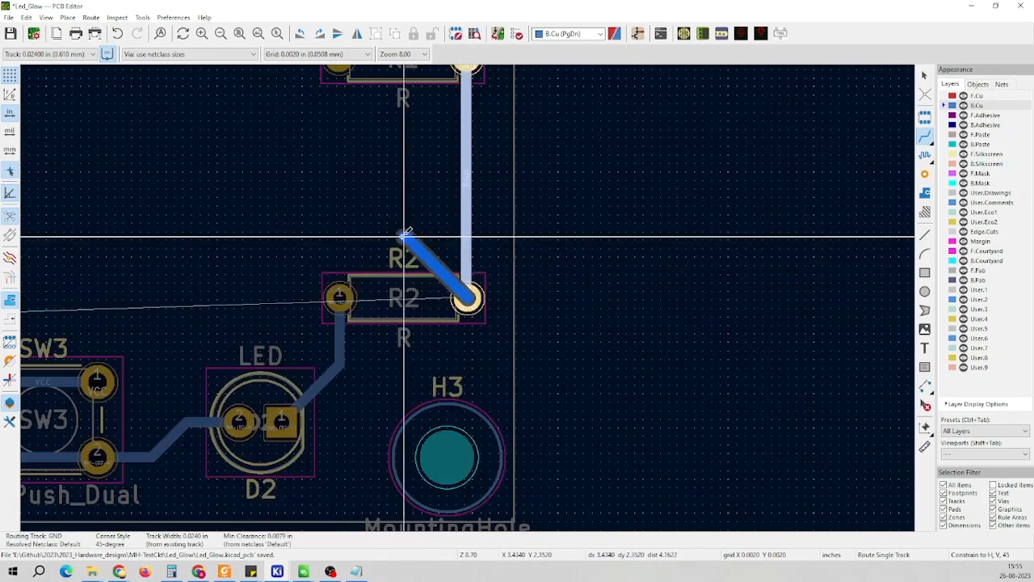
{"action": "scroll", "coordinate": [492, 293], "scroll_direction": "down", "scroll_amount": 2}
{"action": "scroll", "coordinate": [492, 296], "scroll_direction": "up", "scroll_amount": 1}
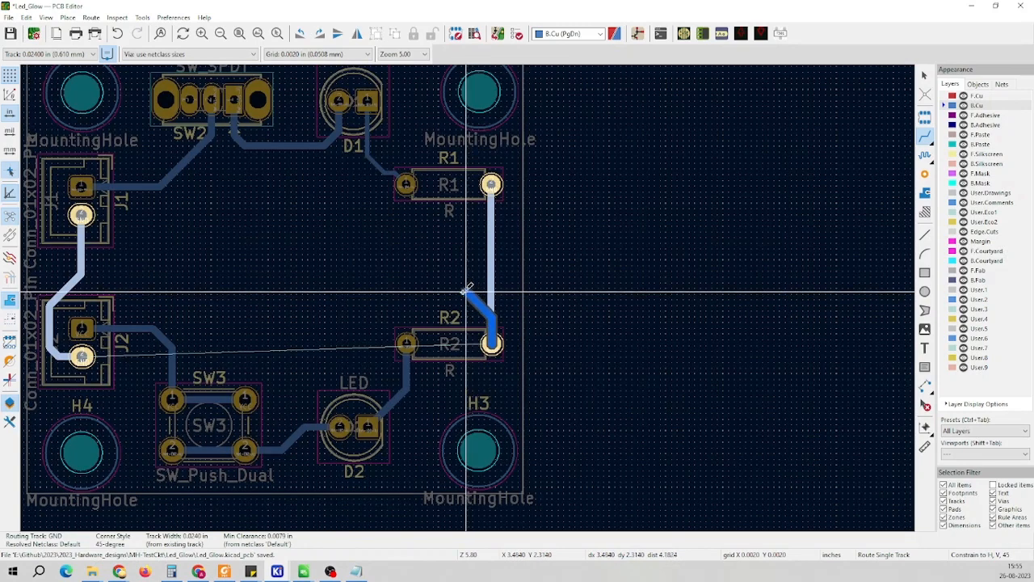
{"action": "key", "text": "Escape"}
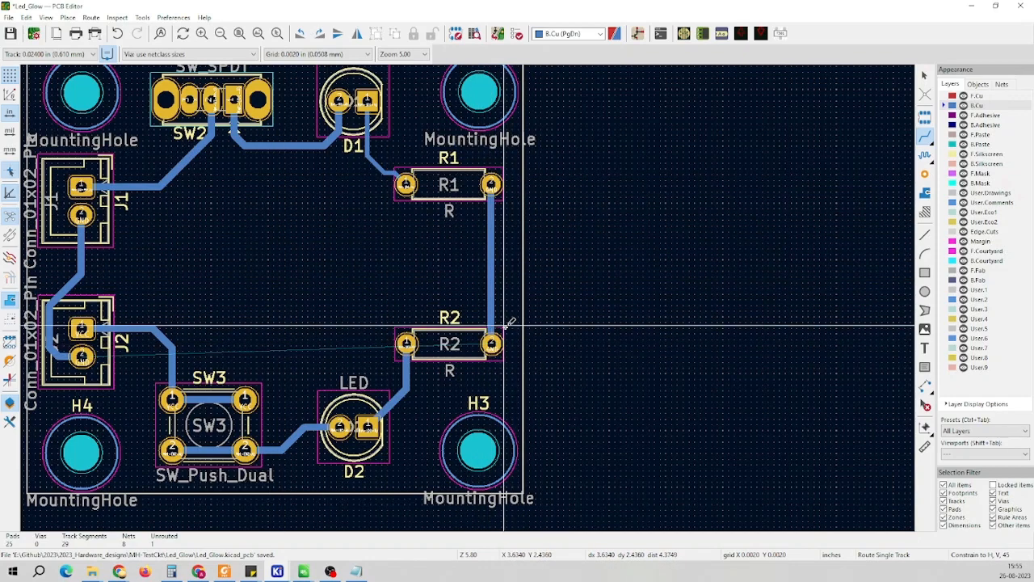
Remove the GND track between J1 and J2 and reroute it at 0.024 in from J2 pad 2, straight up past J2, to J1 pad 2
{"action": "left_click", "coordinate": [81, 215]}
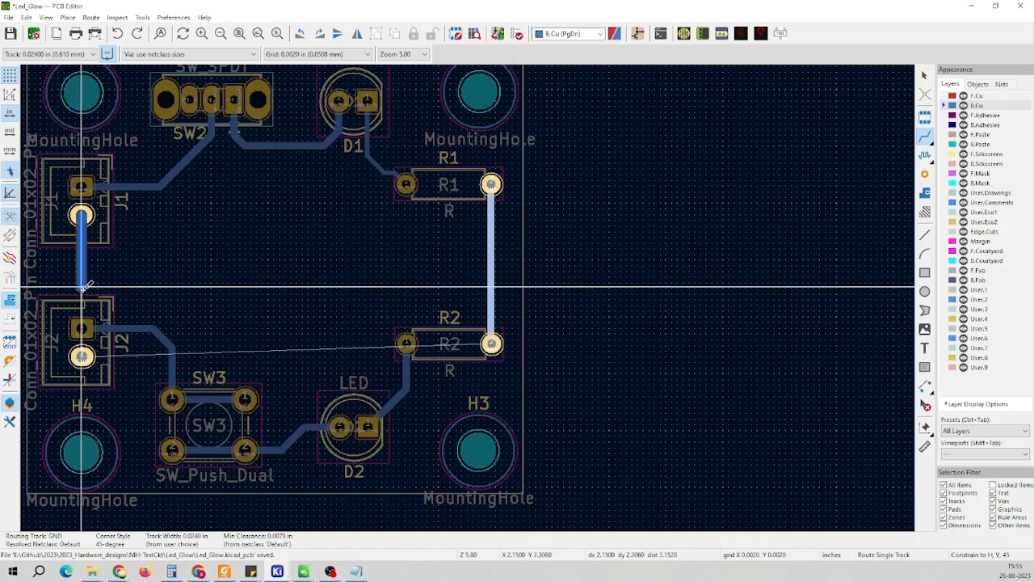
{"action": "key", "text": "Escape"}
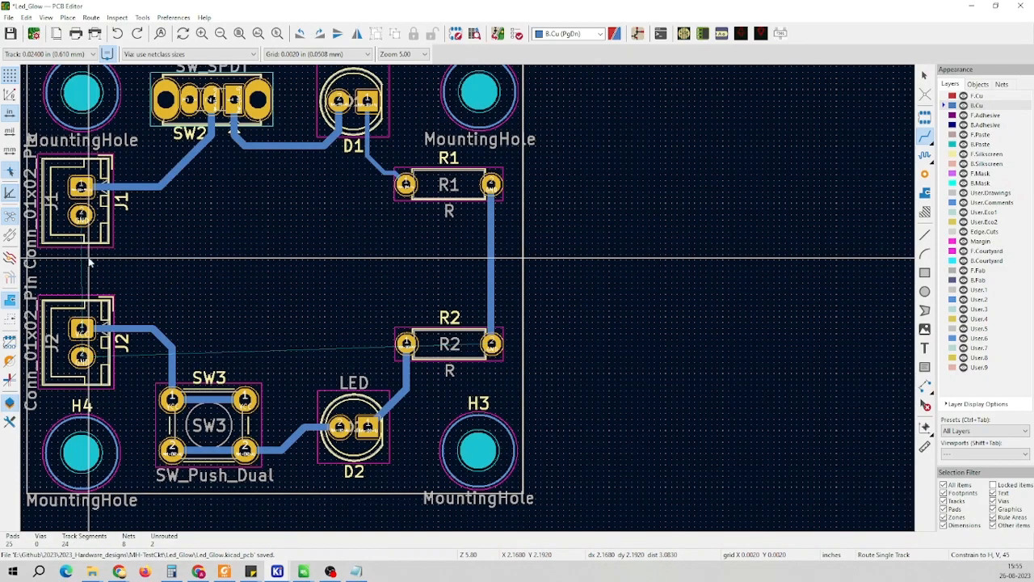
{"action": "scroll", "coordinate": [81, 356], "scroll_direction": "up", "scroll_amount": 2}
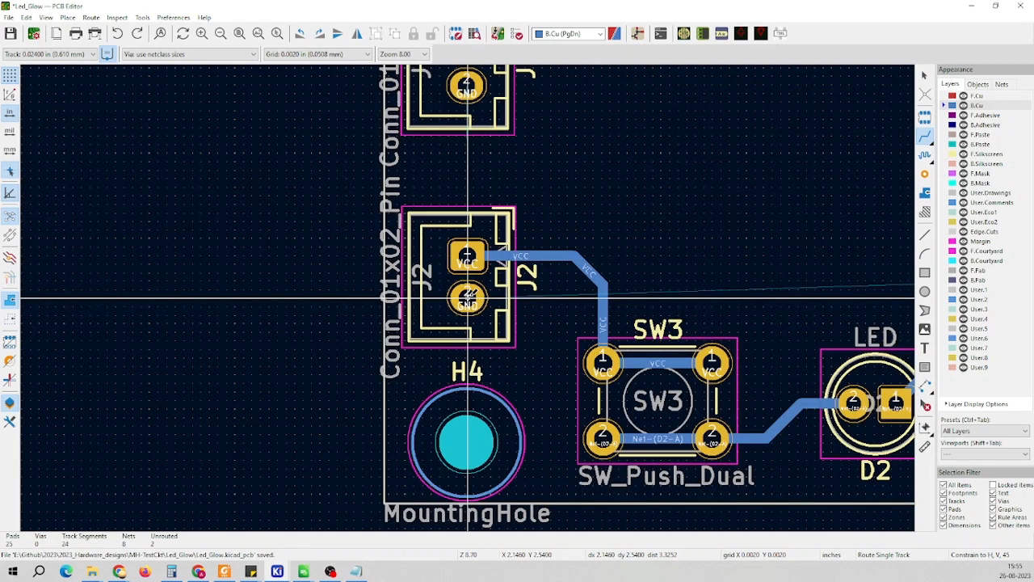
{"action": "left_click", "coordinate": [467, 298]}
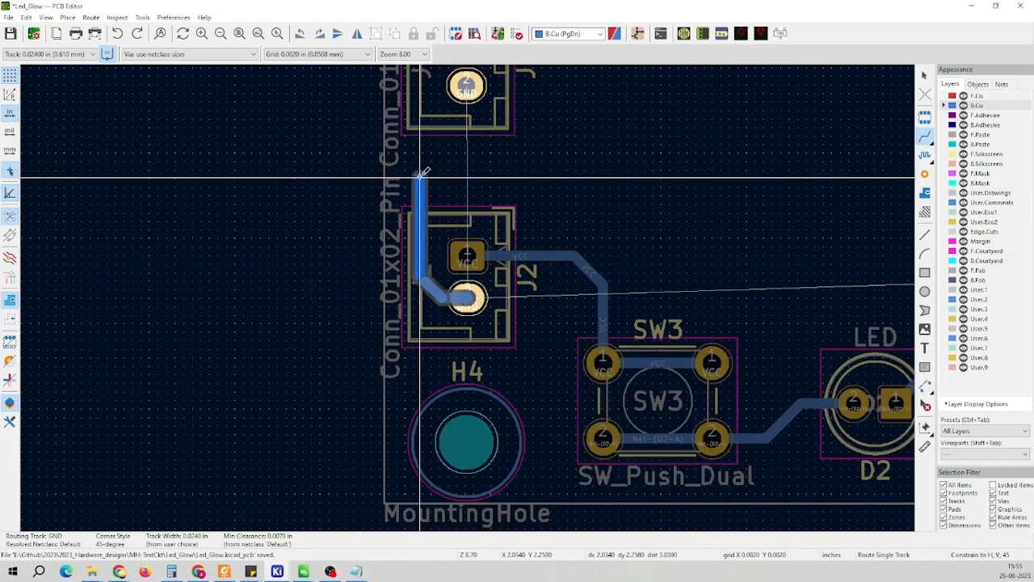
{"action": "left_click", "coordinate": [467, 88]}
Route a 0.024 in GND track on B.Cu from R2 pad 2, angling off between the resistors and running straight across, to J1 pad 2
{"action": "scroll", "coordinate": [483, 120], "scroll_direction": "down", "scroll_amount": 3}
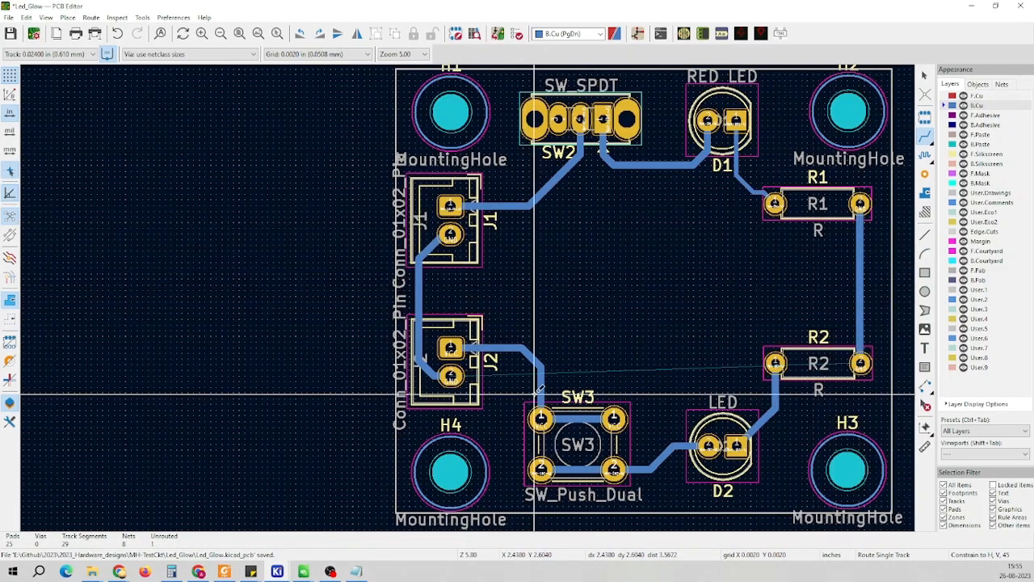
{"action": "scroll", "coordinate": [449, 297], "scroll_direction": "down", "scroll_amount": 3}
{"action": "scroll", "coordinate": [443, 292], "scroll_direction": "up", "scroll_amount": 3}
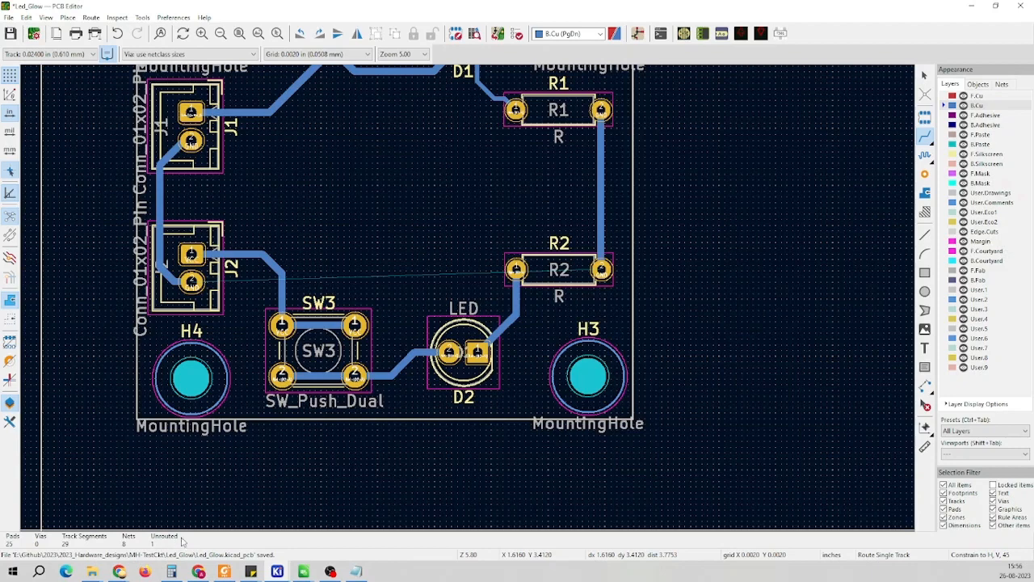
{"action": "left_click", "coordinate": [601, 270]}
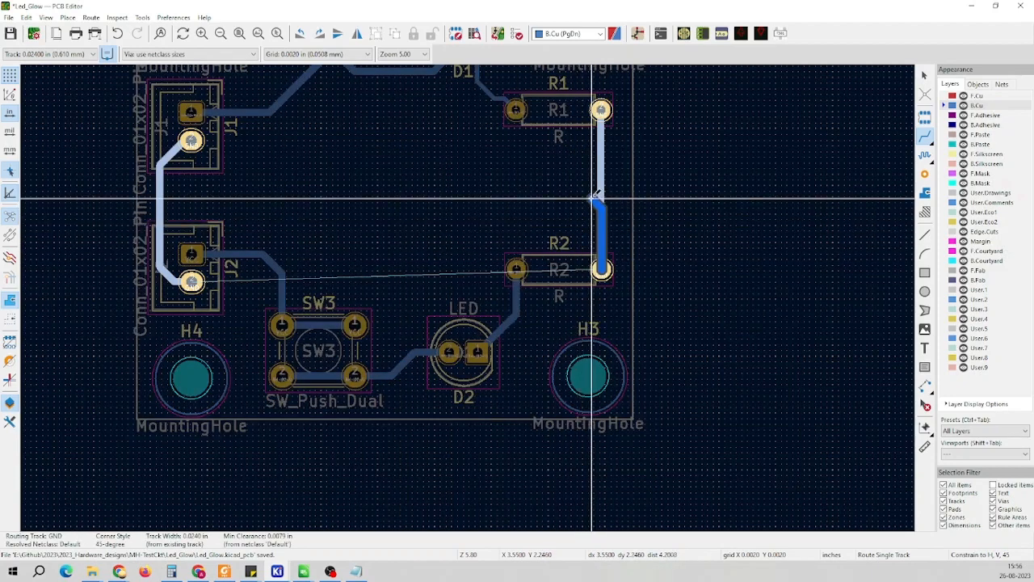
{"action": "left_click", "coordinate": [577, 198]}
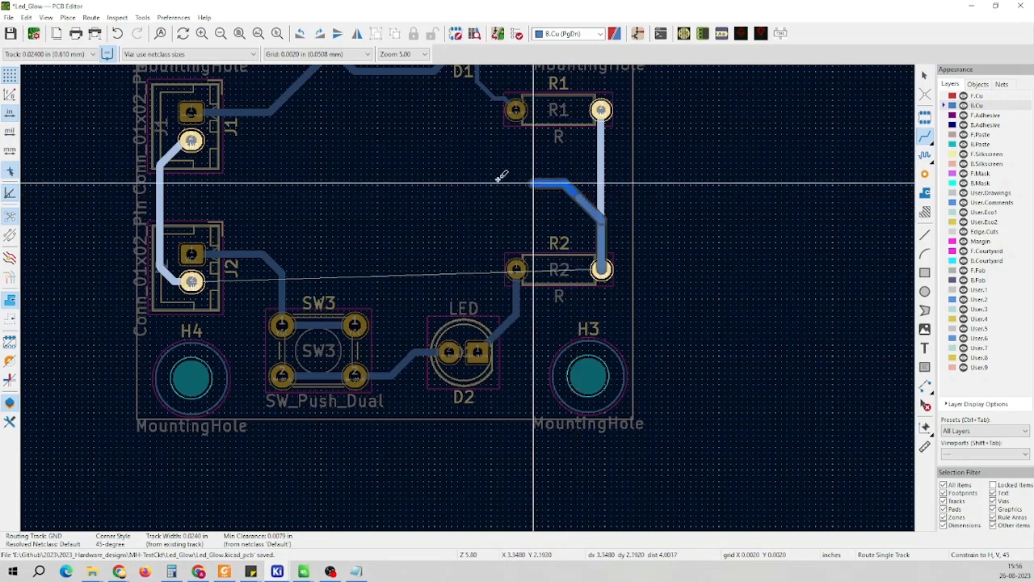
{"action": "left_click", "coordinate": [228, 166]}
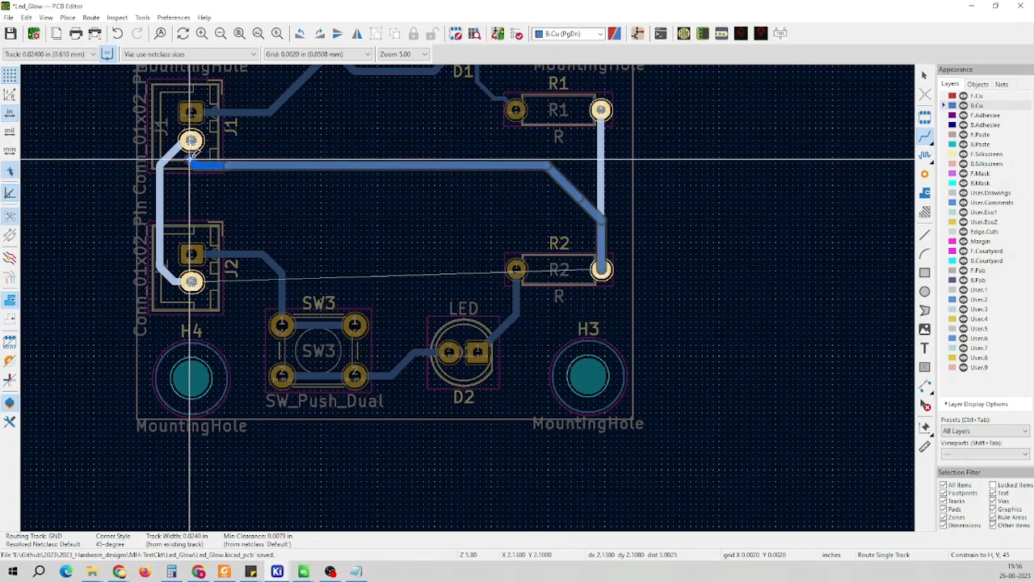
{"action": "scroll", "coordinate": [194, 157], "scroll_direction": "up", "scroll_amount": 5}
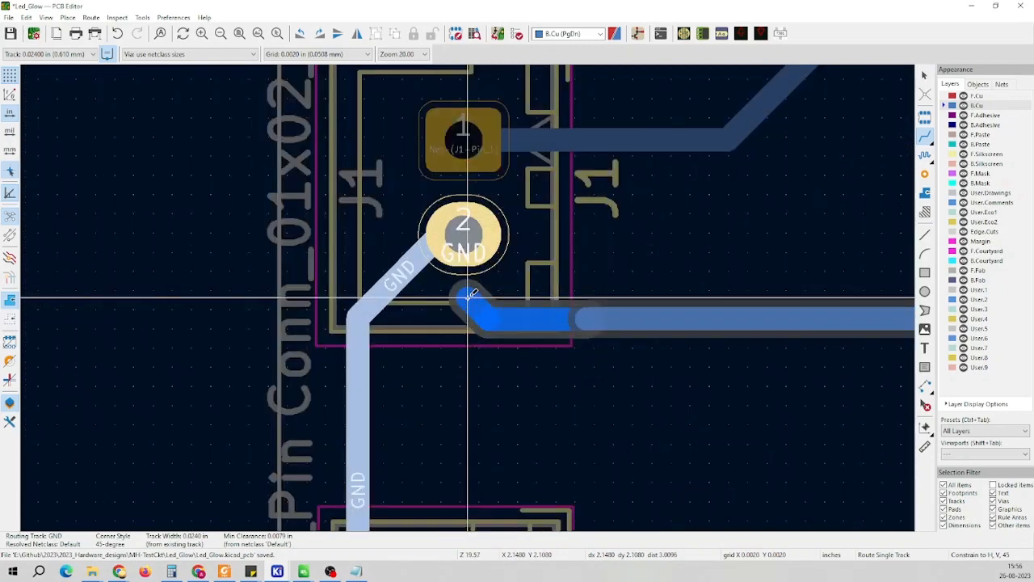
{"action": "left_click", "coordinate": [463, 234]}
{"action": "scroll", "coordinate": [485, 315], "scroll_direction": "down", "scroll_amount": 8}
{"action": "scroll", "coordinate": [480, 292], "scroll_direction": "up", "scroll_amount": 5}
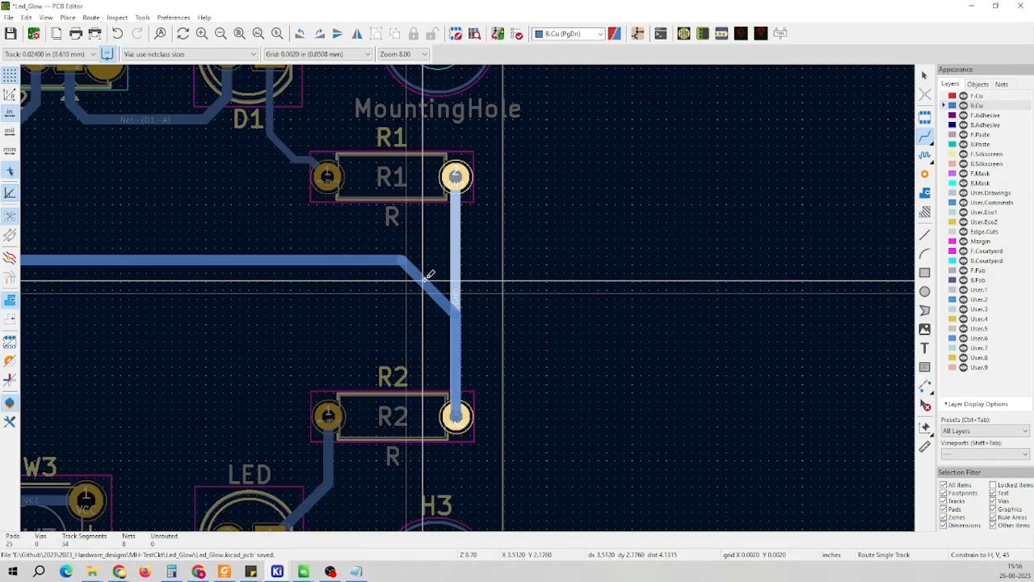
Save the board and look over the routed tracks, including the GND junction between R1 and R2
{"action": "scroll", "coordinate": [471, 285], "scroll_direction": "down", "scroll_amount": 6}
{"action": "scroll", "coordinate": [469, 297], "scroll_direction": "down", "scroll_amount": 2}
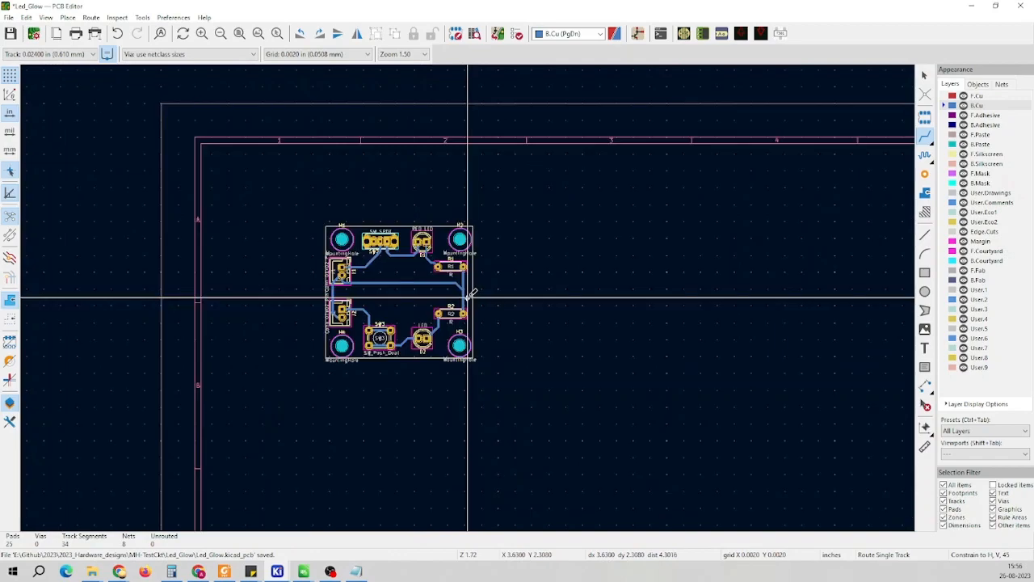
{"action": "scroll", "coordinate": [468, 296], "scroll_direction": "up", "scroll_amount": 3}
{"action": "scroll", "coordinate": [473, 299], "scroll_direction": "down", "scroll_amount": 3}
{"action": "scroll", "coordinate": [491, 303], "scroll_direction": "up", "scroll_amount": 10}
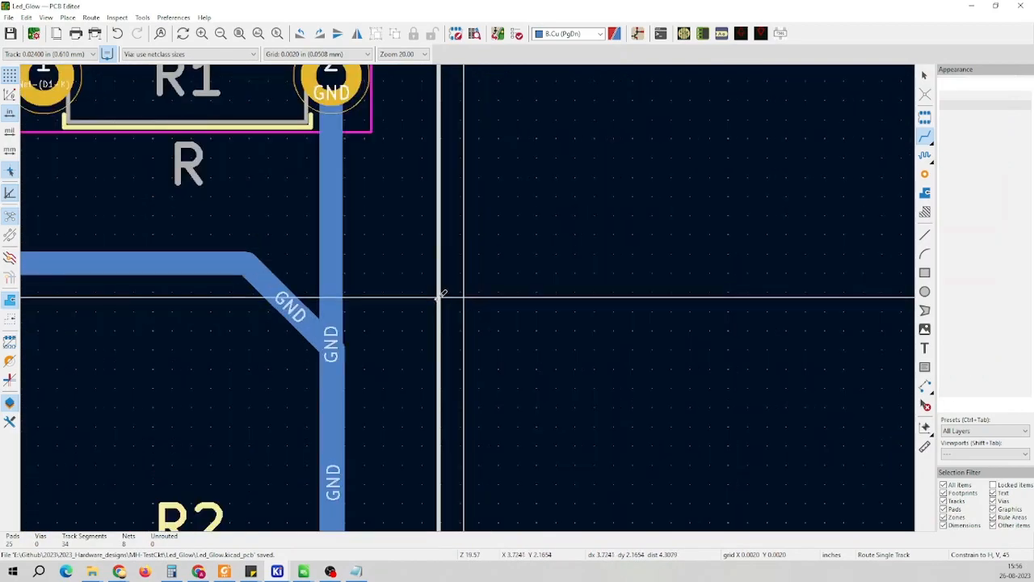
{"action": "scroll", "coordinate": [469, 295], "scroll_direction": "down", "scroll_amount": 10}
{"action": "scroll", "coordinate": [474, 293], "scroll_direction": "up", "scroll_amount": 2}
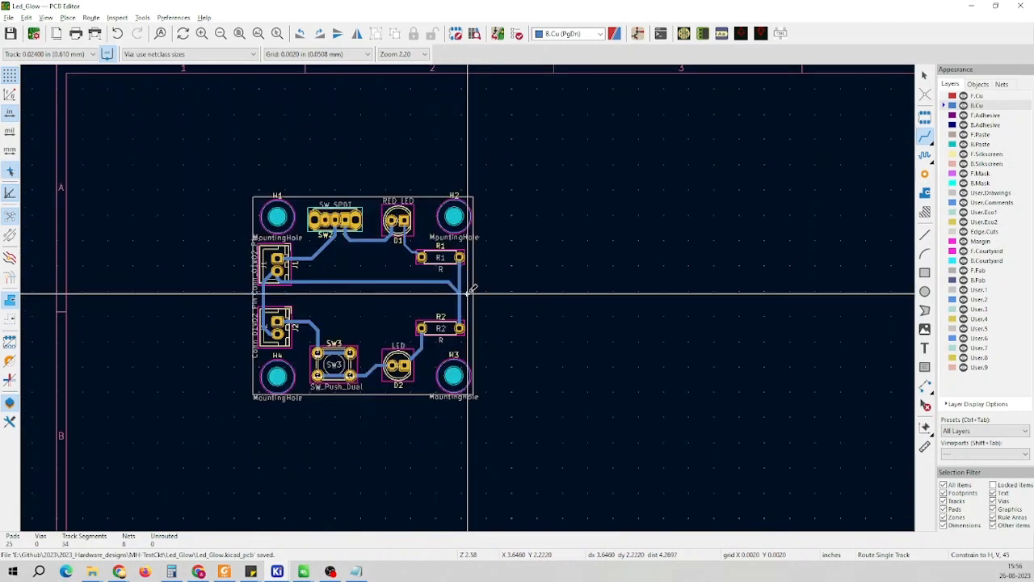
Inspect the board in the 3D Viewer, checking the tracks on the underside and the components on the front, and close the viewer
{"action": "key", "text": "alt+3"}
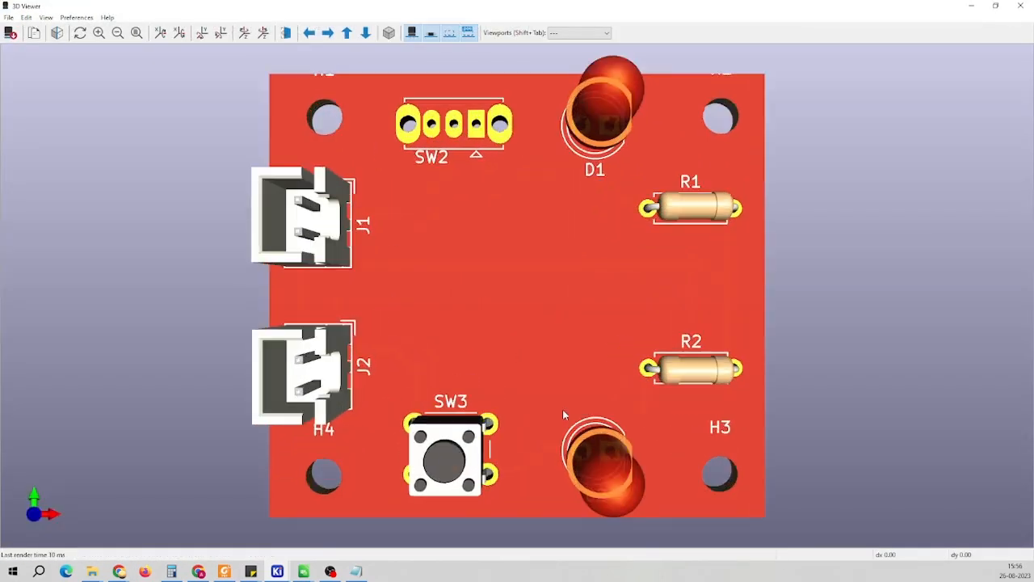
{"action": "left_click_drag", "start_coordinate": [563, 414], "coordinate": [707, 313]}
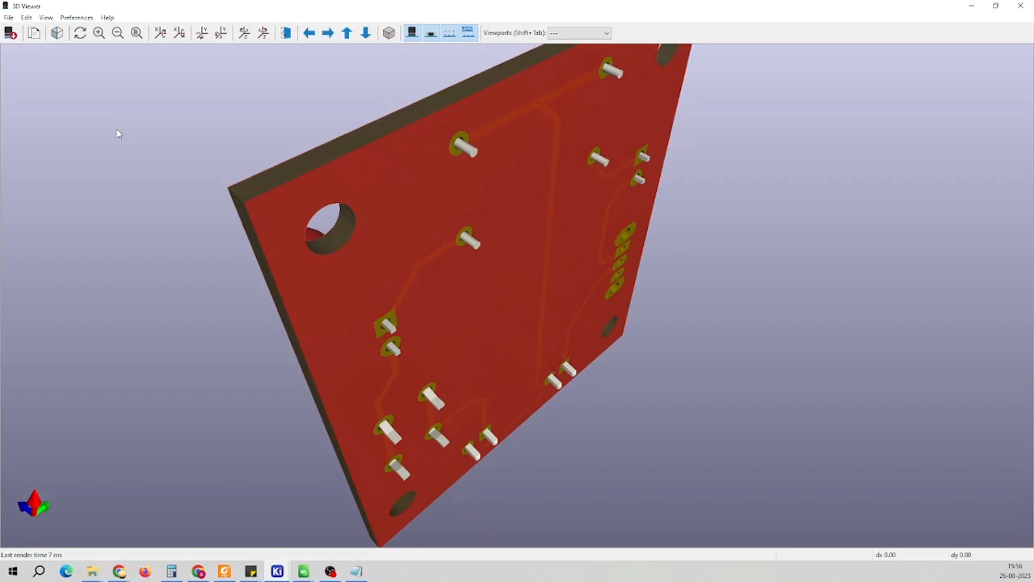
{"action": "left_click_drag", "start_coordinate": [117, 134], "coordinate": [289, 184]}
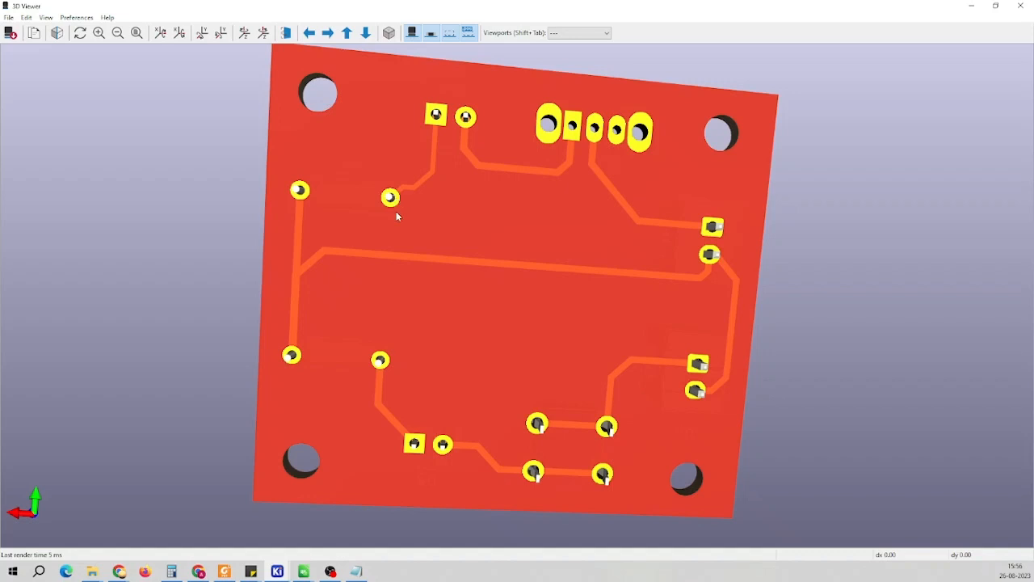
{"action": "left_click_drag", "start_coordinate": [397, 216], "coordinate": [612, 300]}
{"action": "left_click_drag", "start_coordinate": [348, 315], "coordinate": [604, 339]}
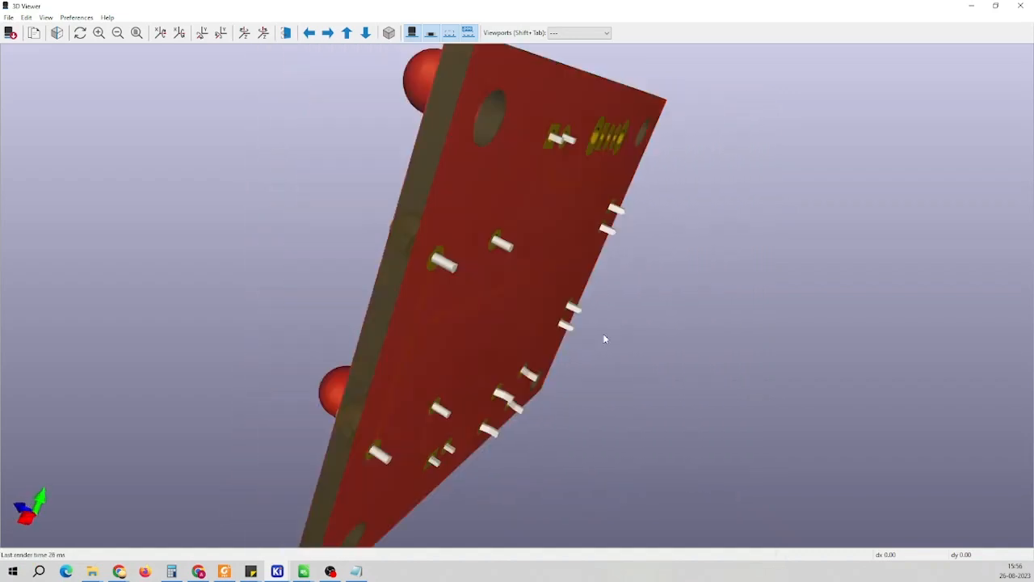
{"action": "left_click_drag", "start_coordinate": [356, 323], "coordinate": [691, 334]}
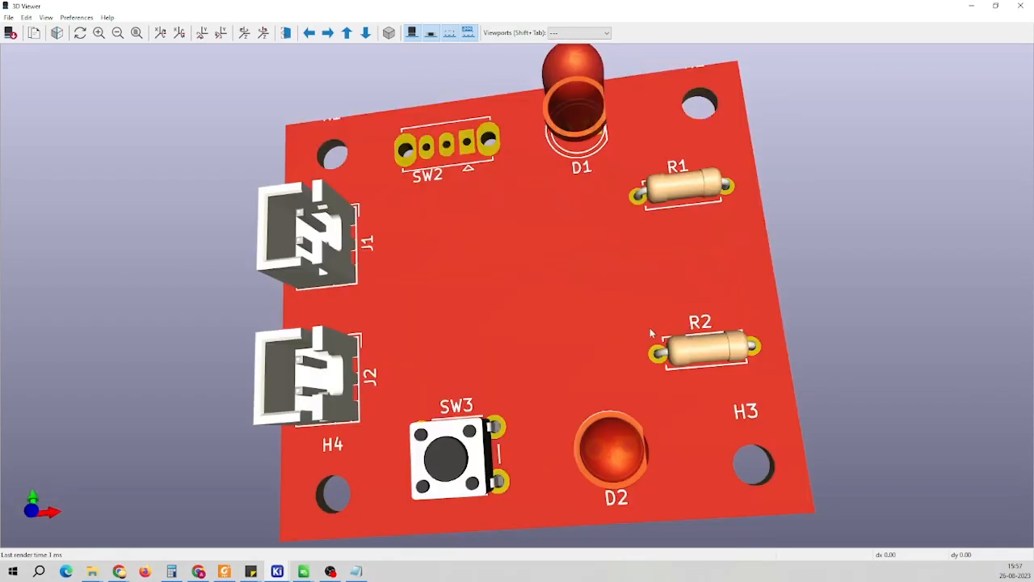
{"action": "left_click_drag", "start_coordinate": [525, 317], "coordinate": [589, 318]}
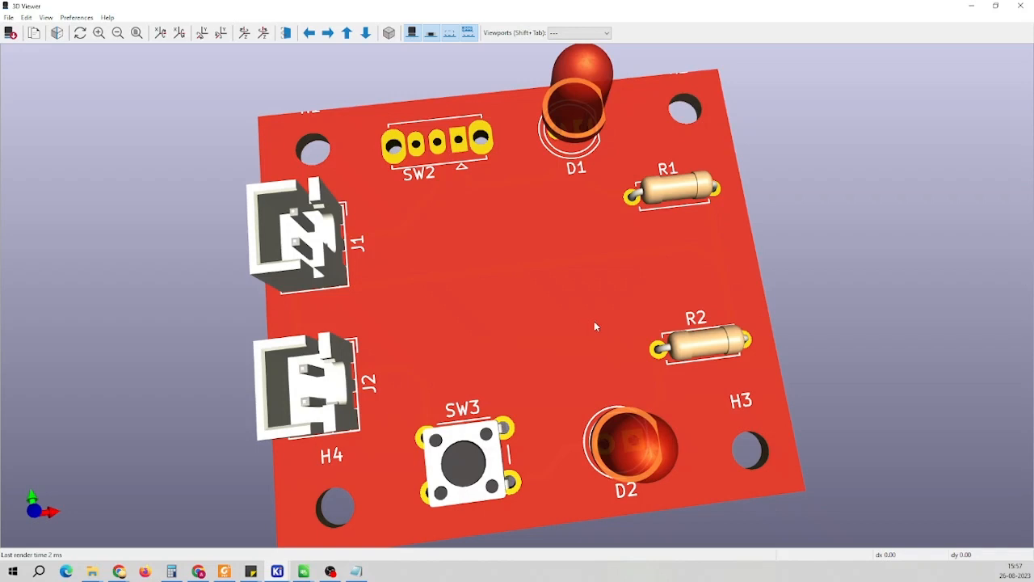
{"action": "scroll", "coordinate": [594, 323], "scroll_direction": "down", "scroll_amount": 3}
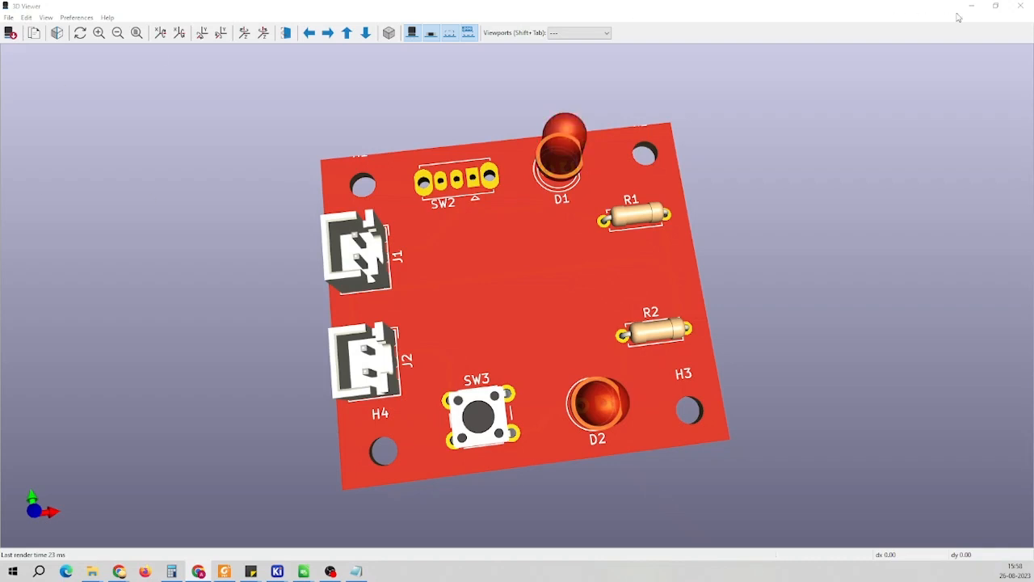
{"action": "left_click", "coordinate": [1024, 6]}
Stop routing, delete only the vertical segment of the GND track between J1 and J2, and undo the deletion
{"action": "scroll", "coordinate": [468, 298], "scroll_direction": "up", "scroll_amount": 4}
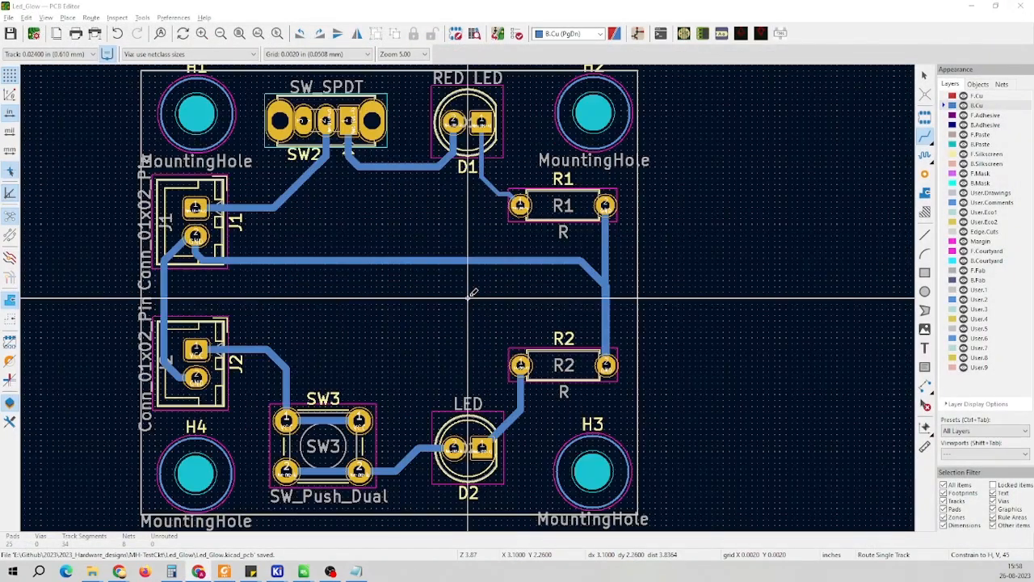
{"action": "scroll", "coordinate": [470, 294], "scroll_direction": "down", "scroll_amount": 4}
{"action": "scroll", "coordinate": [475, 279], "scroll_direction": "up", "scroll_amount": 2}
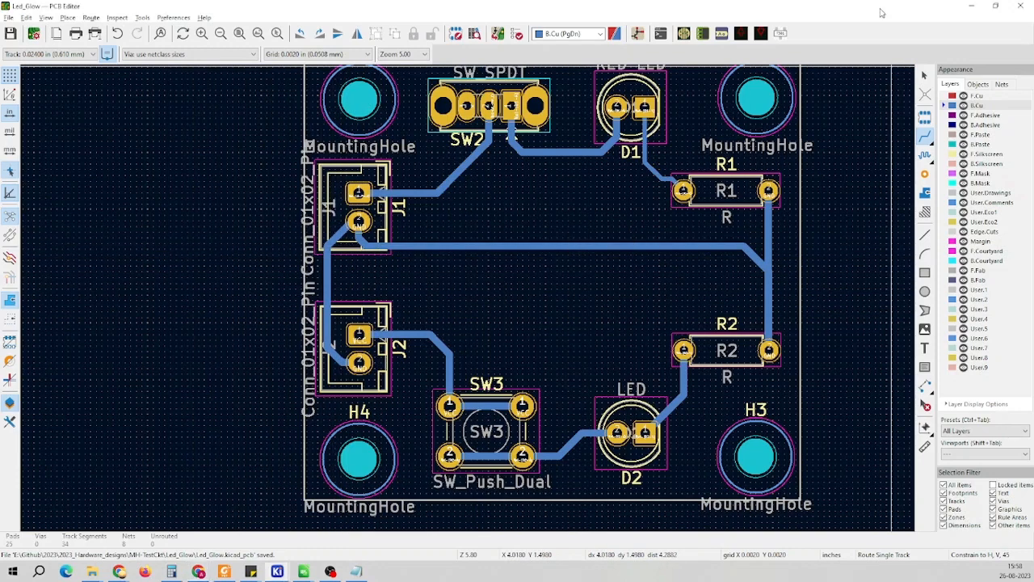
{"action": "key", "text": "Escape"}
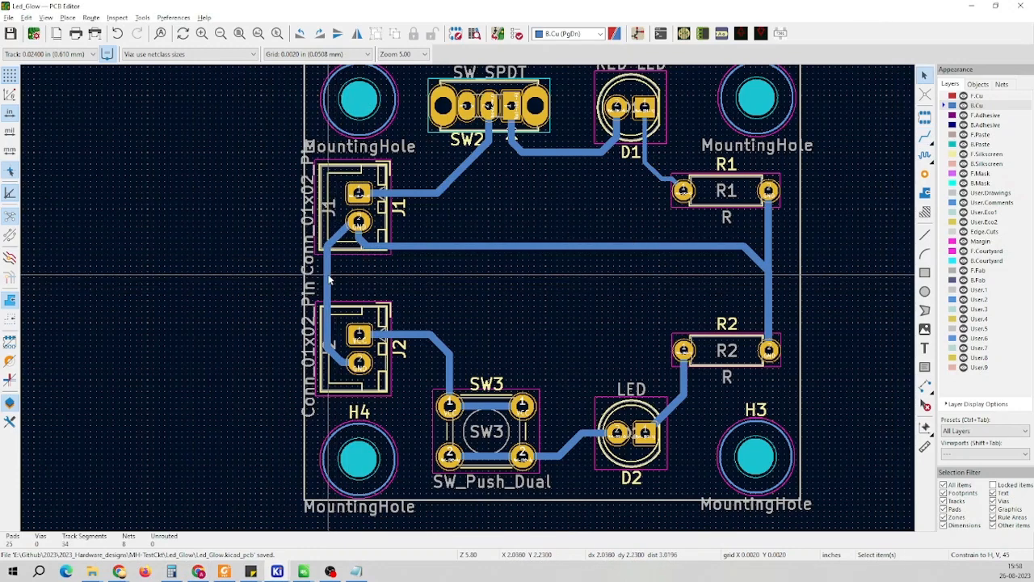
{"action": "left_click", "coordinate": [328, 278]}
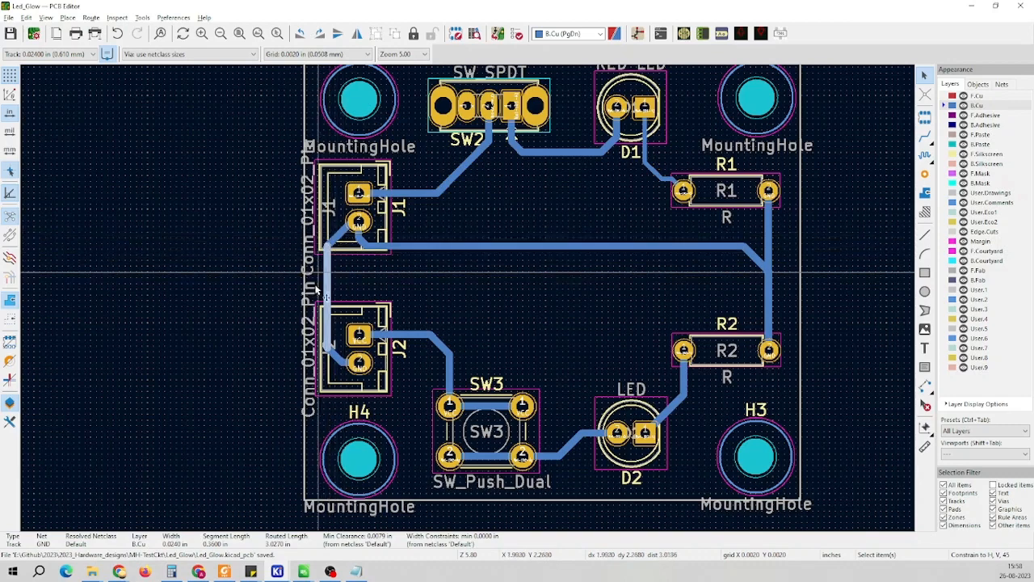
{"action": "scroll", "coordinate": [336, 363], "scroll_direction": "up", "scroll_amount": 2}
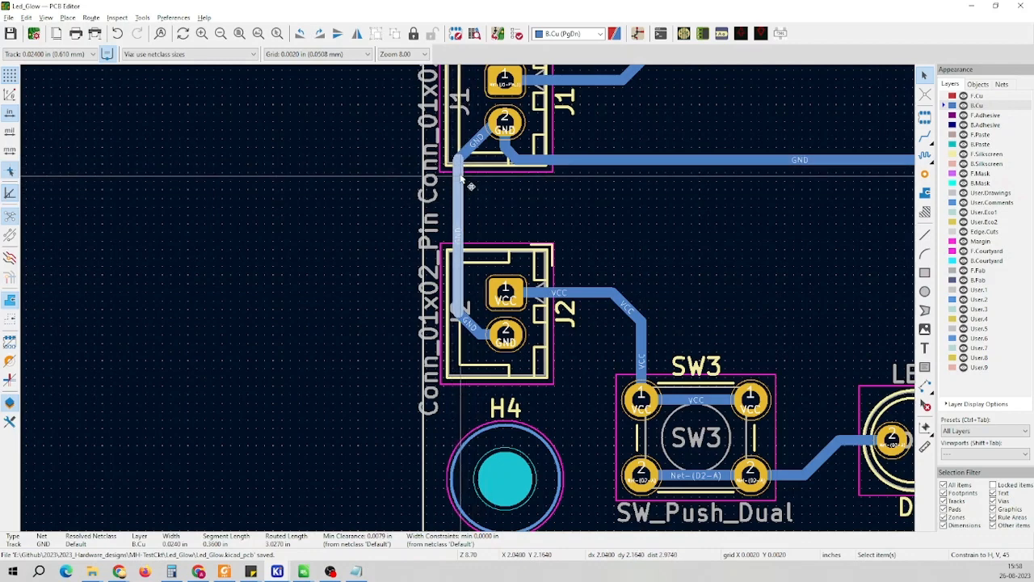
{"action": "left_click", "coordinate": [466, 149]}
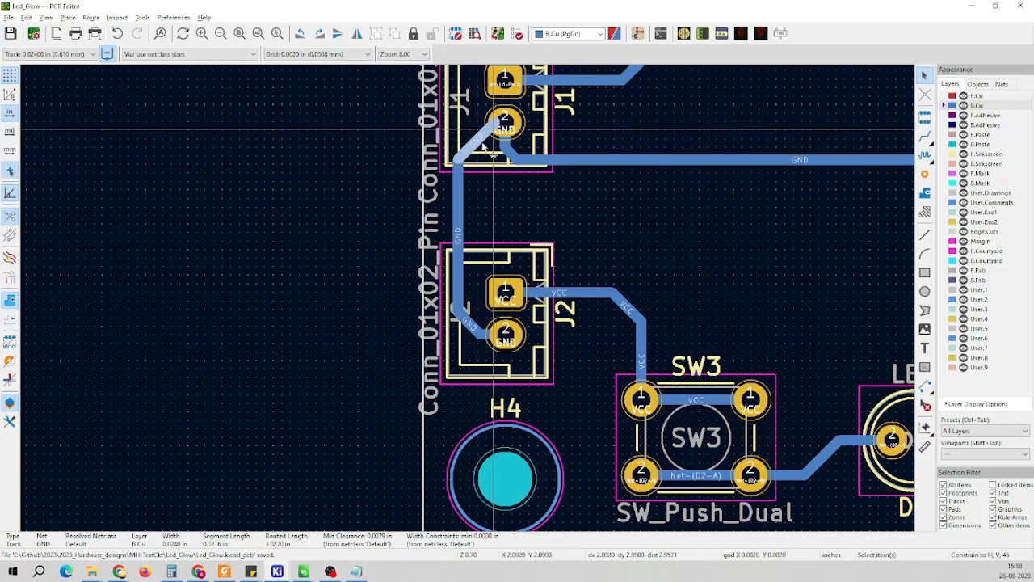
{"action": "left_click", "coordinate": [457, 211]}
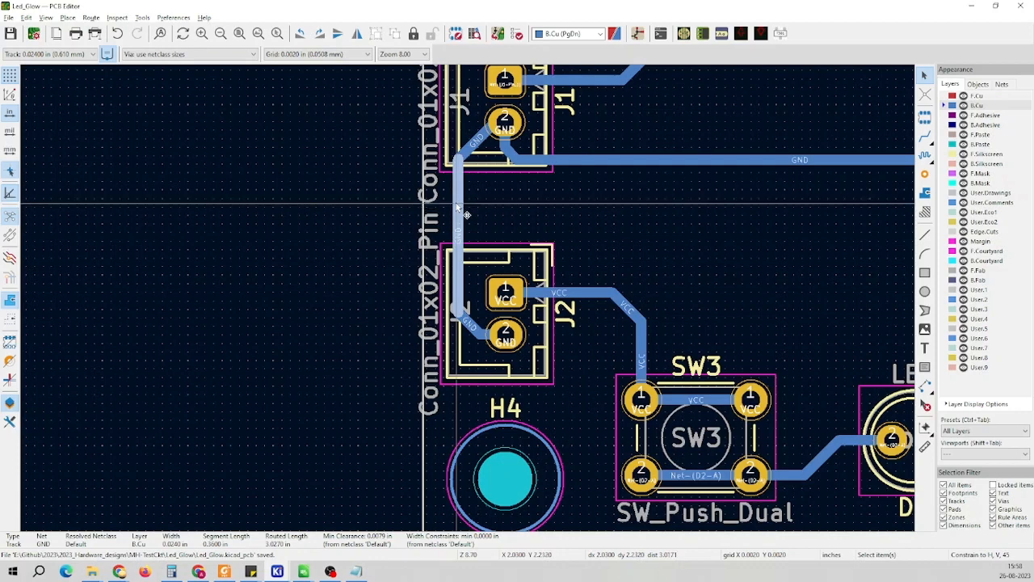
{"action": "key", "text": "Delete"}
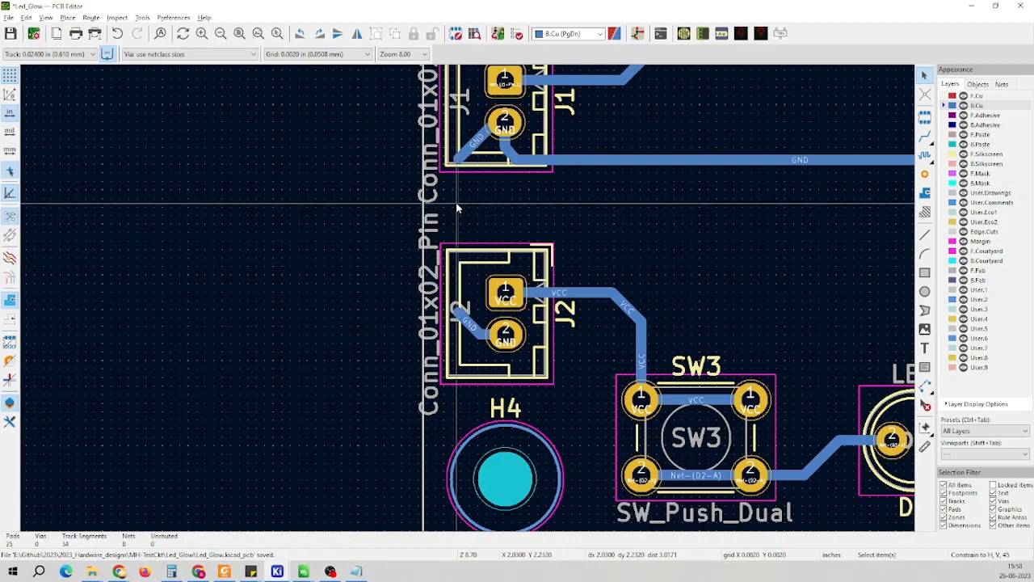
{"action": "key", "text": "ctrl+z"}
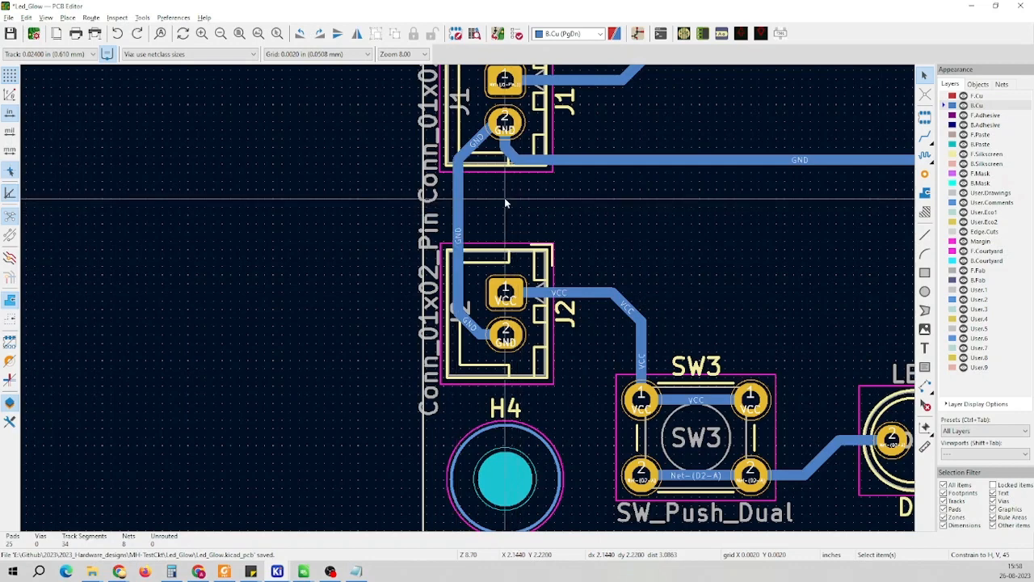
Expand the selection from one segment to the entire GND track between J1 and J2, delete it, and undo the deletion
{"action": "left_click", "coordinate": [458, 211]}
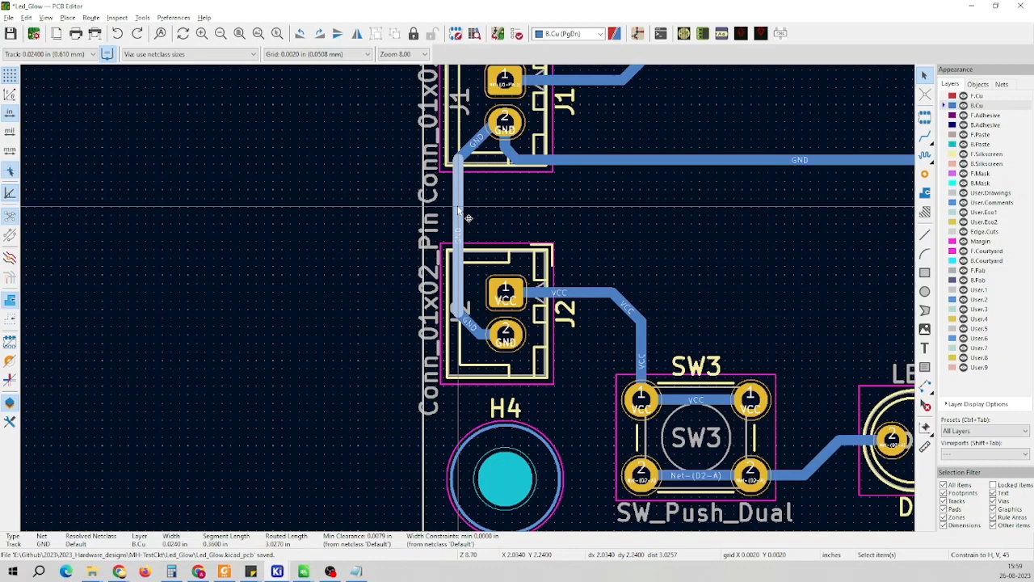
{"action": "key", "text": "u"}
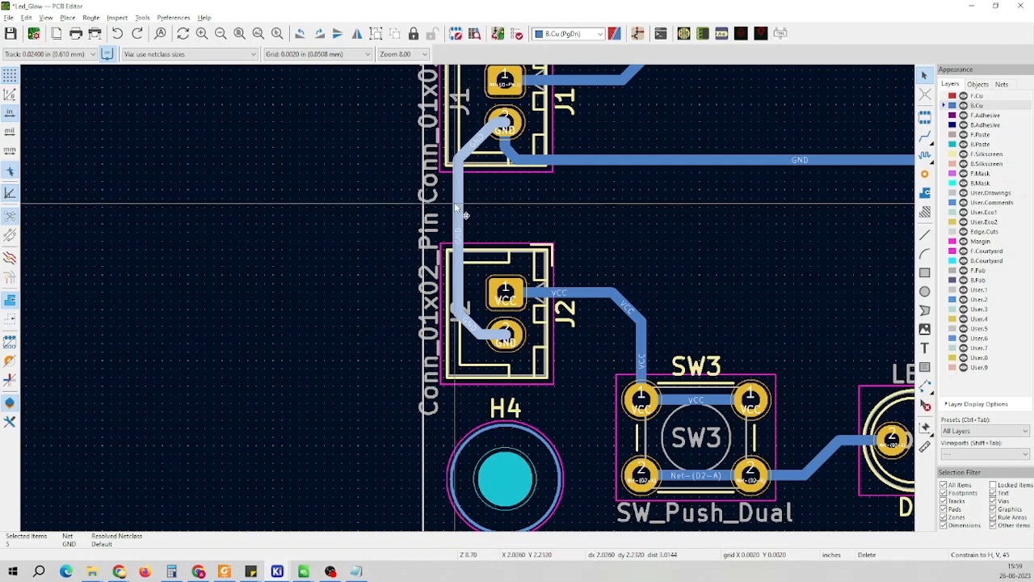
{"action": "key", "text": "Delete"}
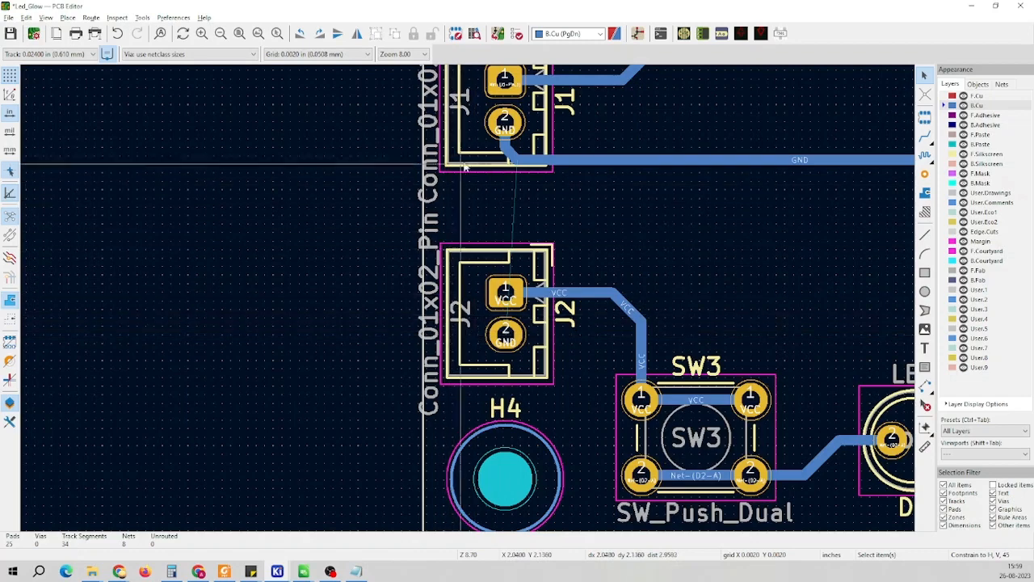
{"action": "scroll", "coordinate": [468, 302], "scroll_direction": "down", "scroll_amount": 2}
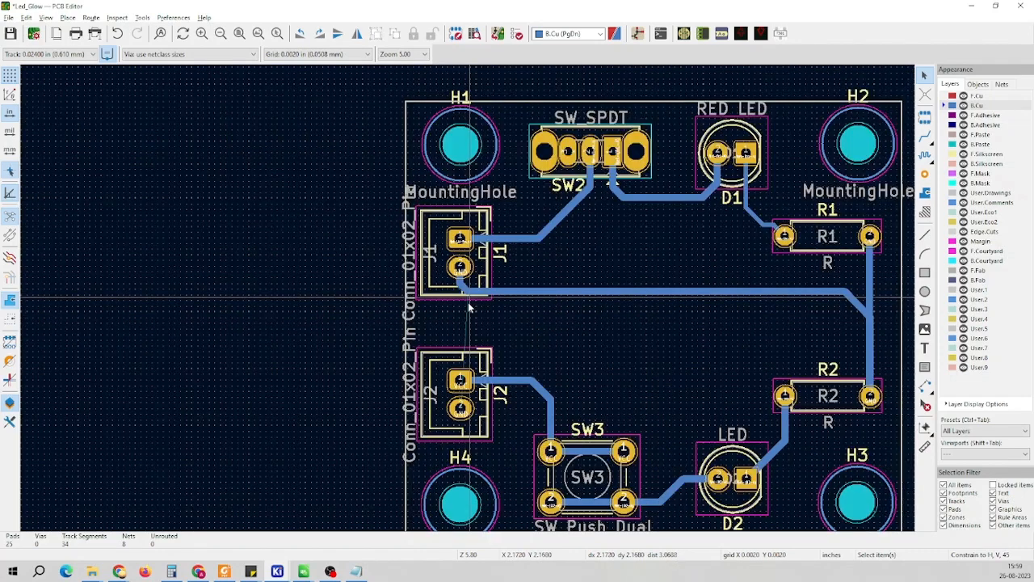
{"action": "scroll", "coordinate": [477, 323], "scroll_direction": "up", "scroll_amount": 2}
{"action": "scroll", "coordinate": [483, 334], "scroll_direction": "up", "scroll_amount": 2}
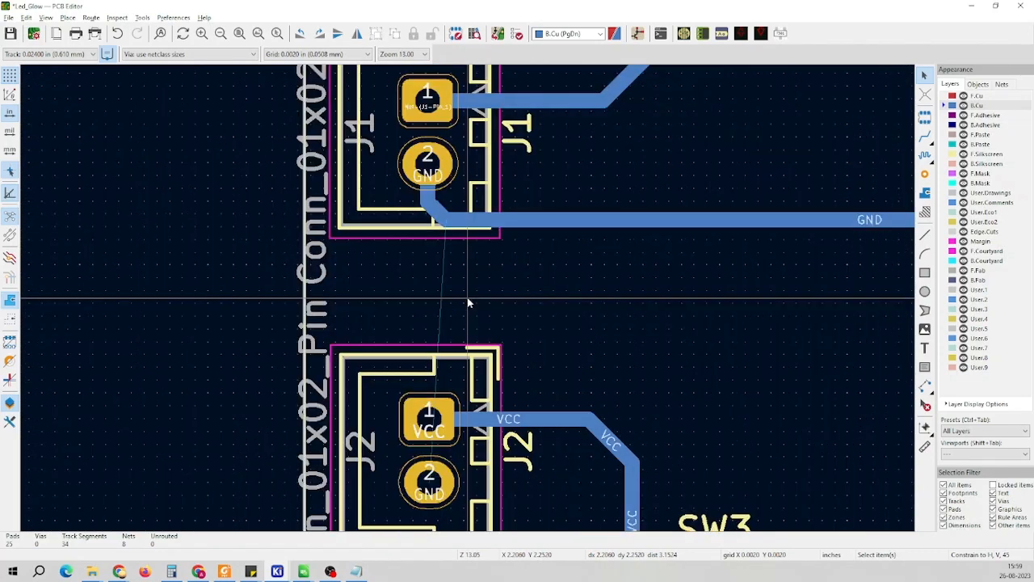
{"action": "scroll", "coordinate": [468, 302], "scroll_direction": "down", "scroll_amount": 4}
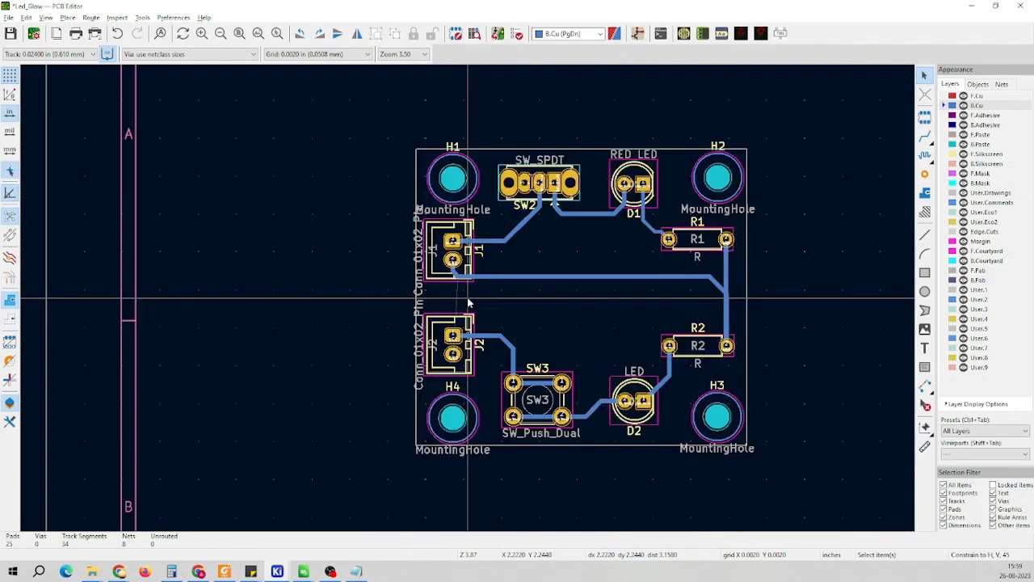
{"action": "scroll", "coordinate": [468, 302], "scroll_direction": "up", "scroll_amount": 2}
{"action": "scroll", "coordinate": [468, 302], "scroll_direction": "down", "scroll_amount": 3}
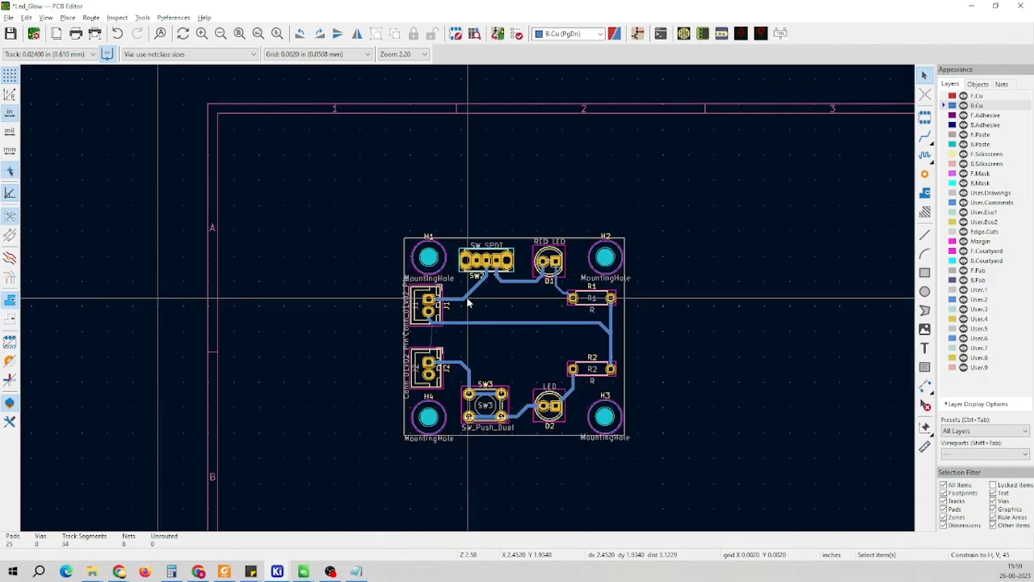
{"action": "scroll", "coordinate": [468, 303], "scroll_direction": "up", "scroll_amount": 1}
{"action": "scroll", "coordinate": [468, 302], "scroll_direction": "up", "scroll_amount": 1}
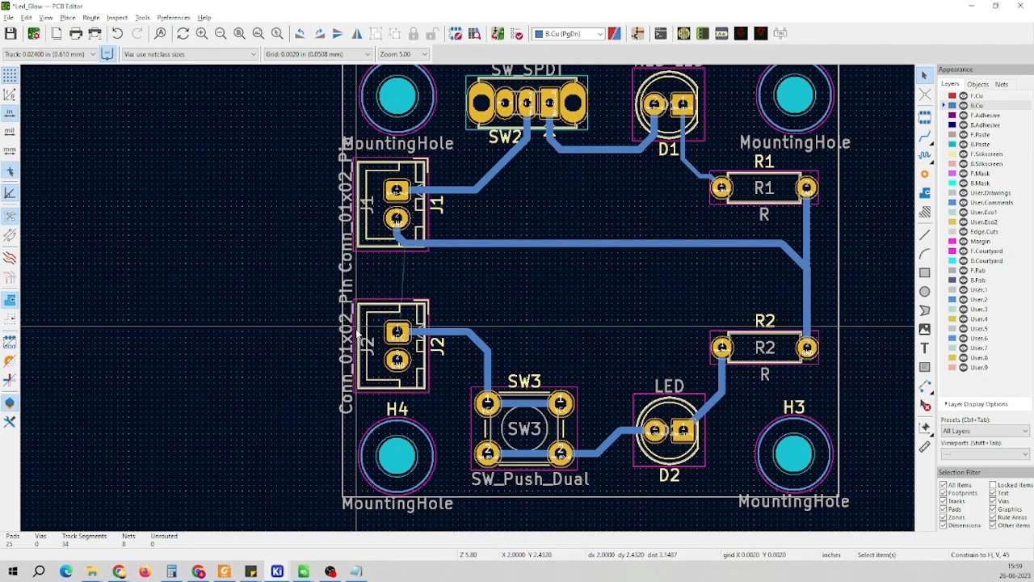
{"action": "key", "text": "ctrl+z"}
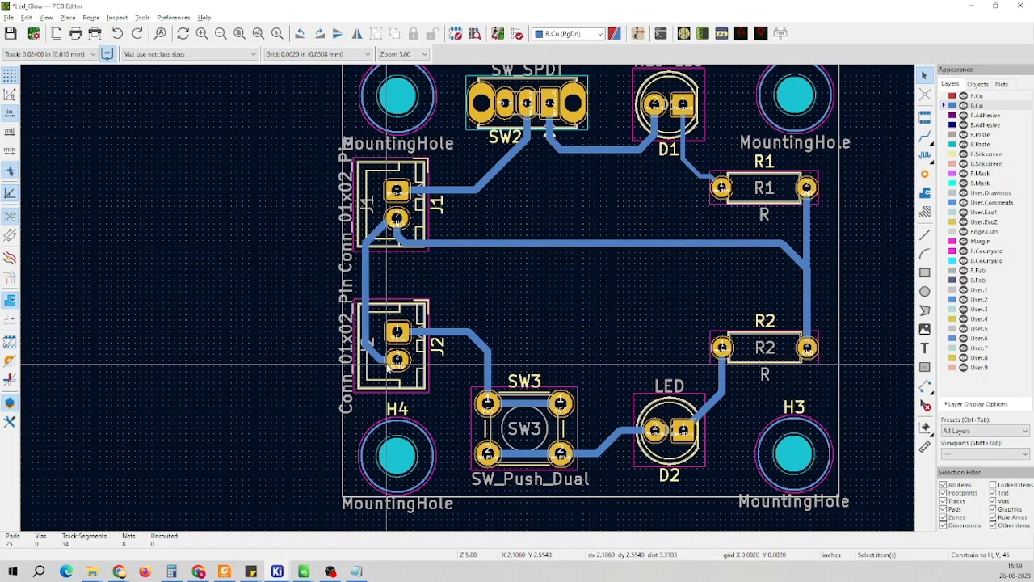
Redo the deletion of the entire GND track between J1 and J2, and set the via size to 0.07874 / 0.03937 in (2.000 / 1.000 mm)
{"action": "scroll", "coordinate": [394, 330], "scroll_direction": "up", "scroll_amount": 1}
{"action": "scroll", "coordinate": [468, 300], "scroll_direction": "down", "scroll_amount": 6}
{"action": "scroll", "coordinate": [436, 303], "scroll_direction": "up", "scroll_amount": 4}
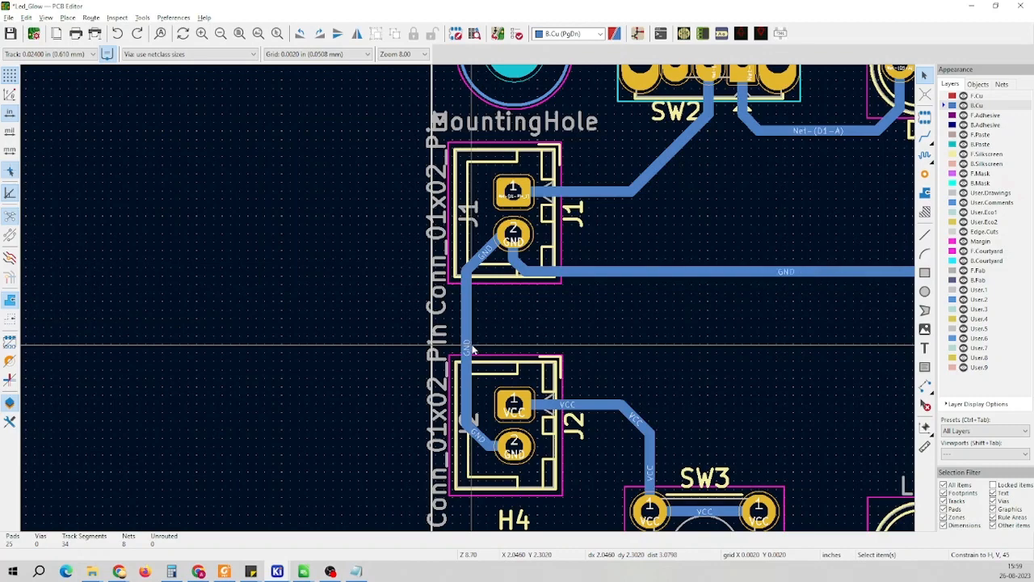
{"action": "key", "text": "ctrl+y"}
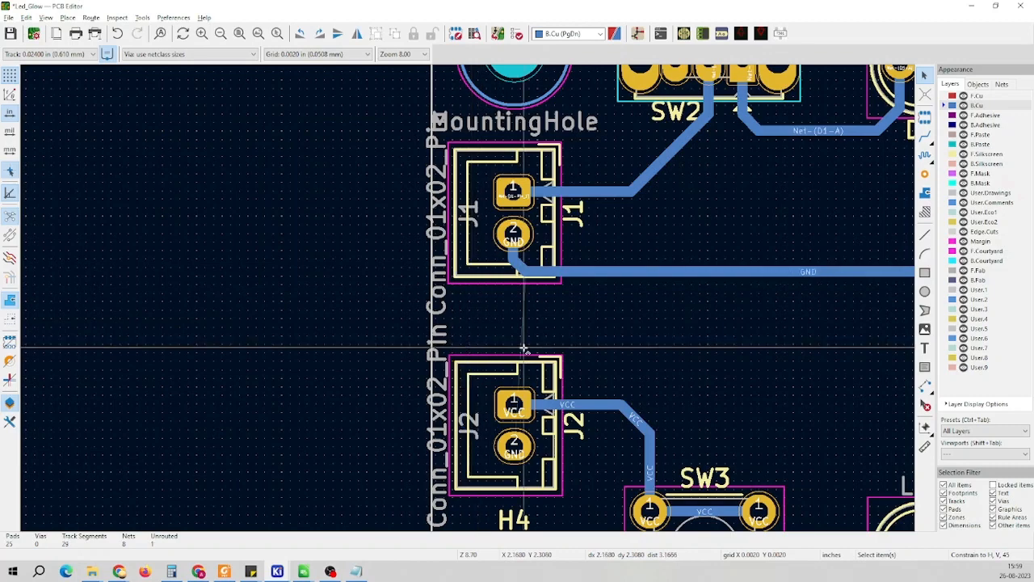
{"action": "scroll", "coordinate": [560, 401], "scroll_direction": "down", "scroll_amount": 5}
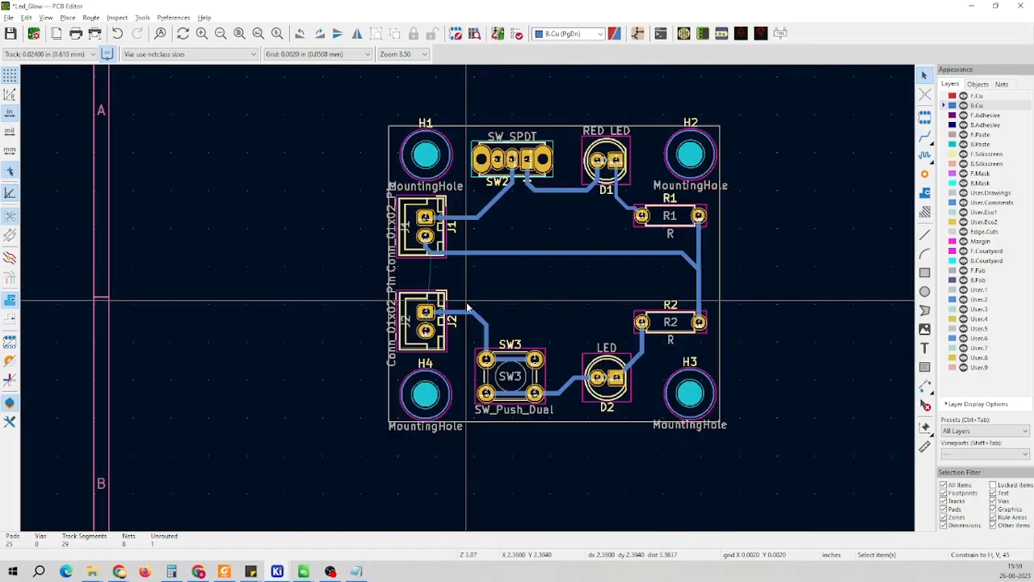
{"action": "scroll", "coordinate": [467, 300], "scroll_direction": "up", "scroll_amount": 5}
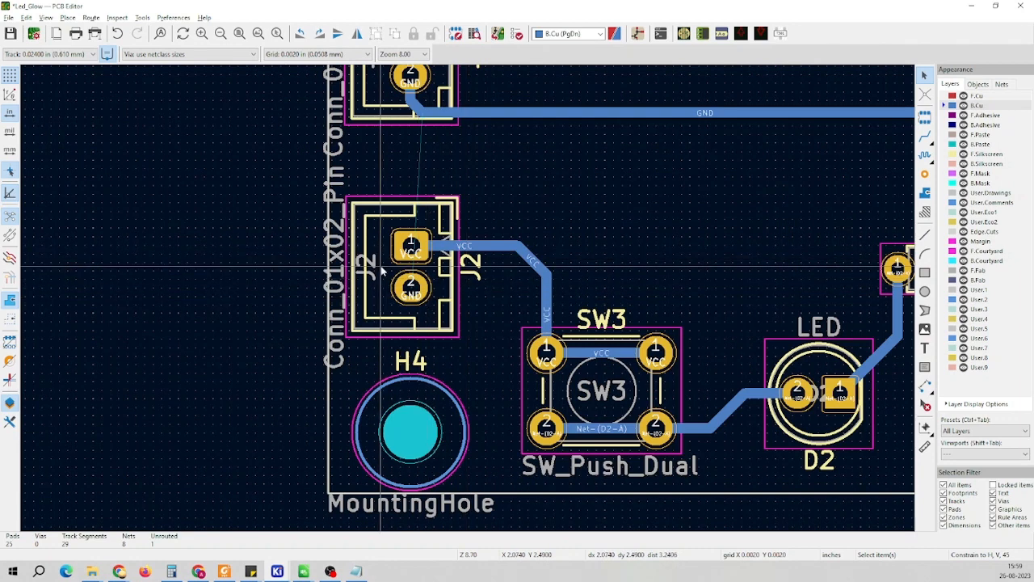
{"action": "left_click", "coordinate": [243, 55]}
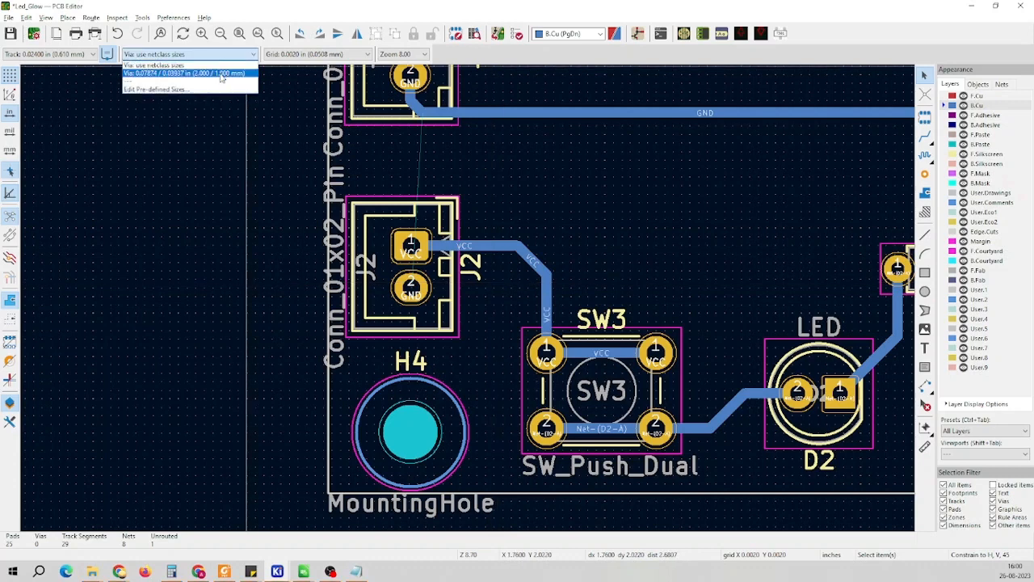
{"action": "left_click", "coordinate": [220, 74]}
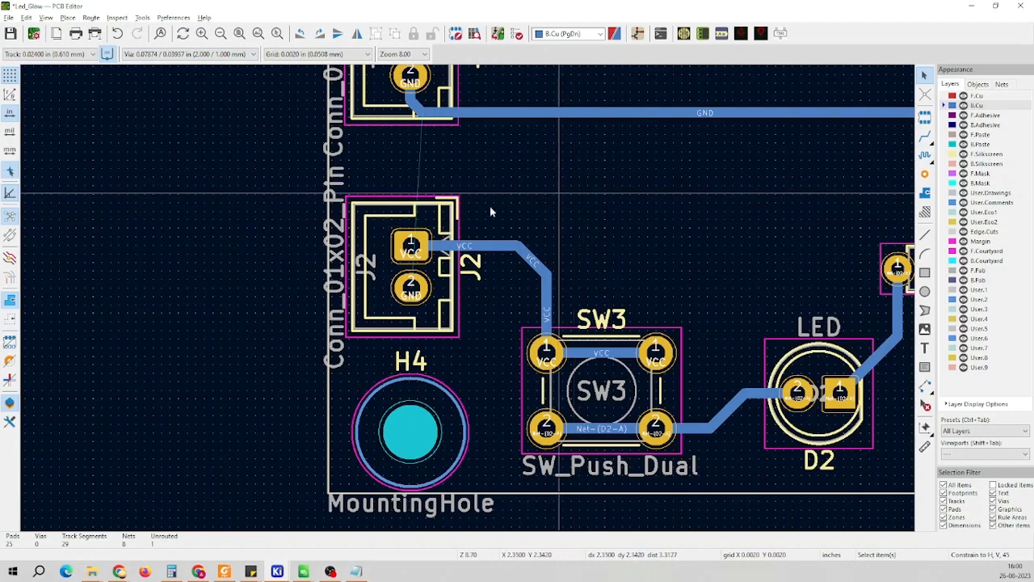
Start a GND track on B.Cu from J2 pad 2 towards SW3 and try switching to F.Cu mid-route
{"action": "left_click", "coordinate": [412, 287]}
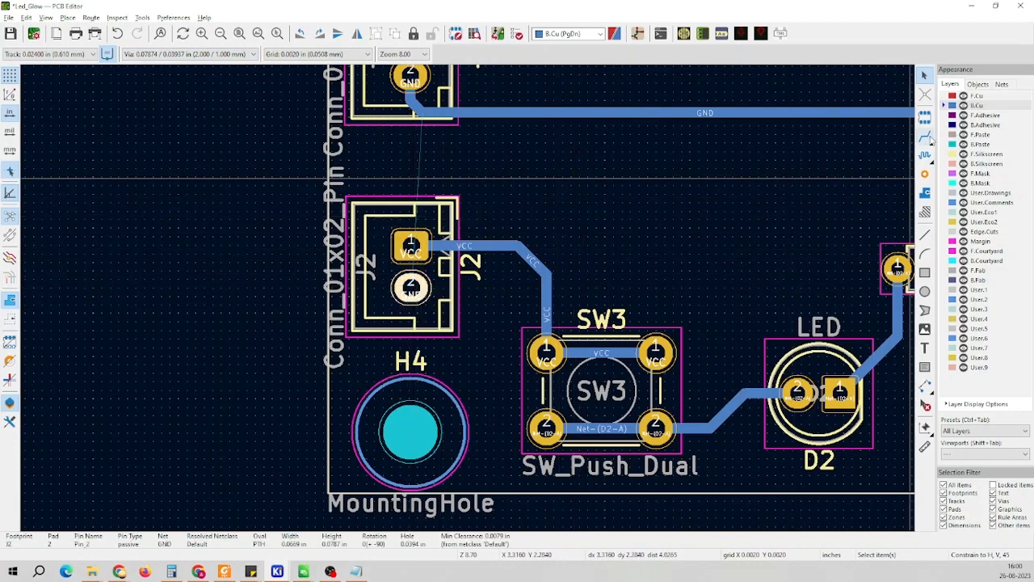
{"action": "left_click", "coordinate": [926, 137]}
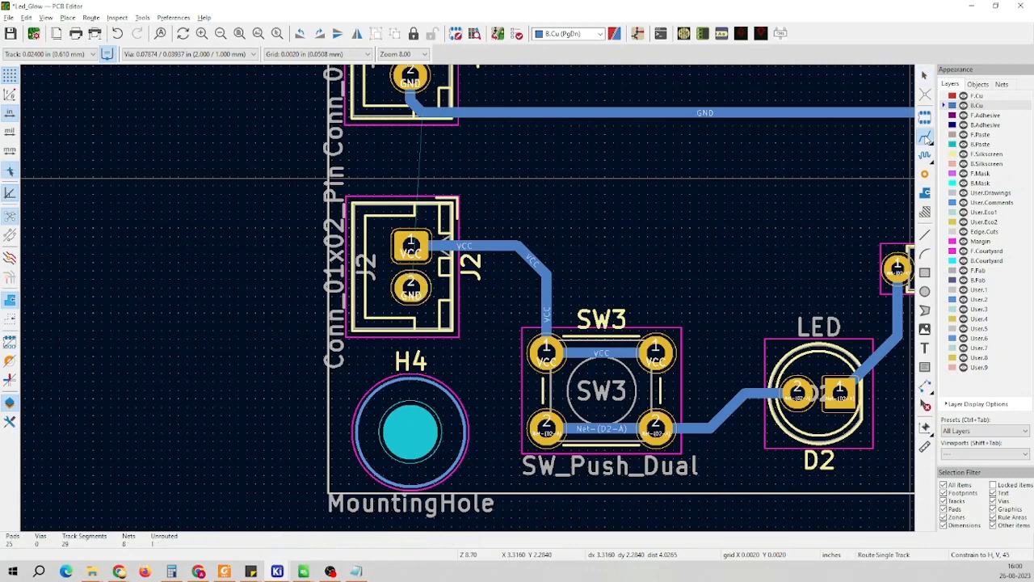
{"action": "left_click", "coordinate": [412, 287]}
{"action": "scroll", "coordinate": [496, 285], "scroll_direction": "up", "scroll_amount": 3}
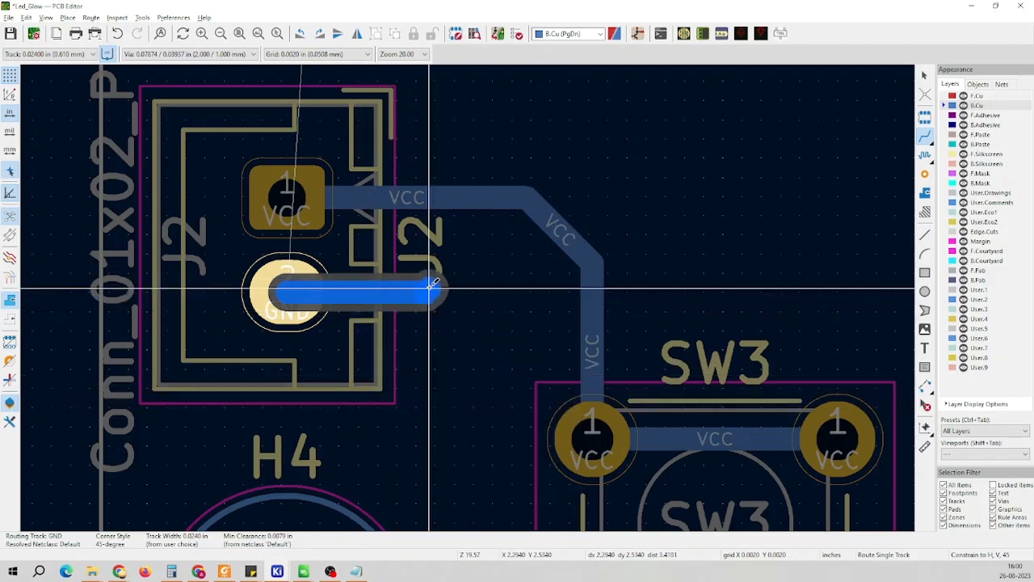
{"action": "left_click", "coordinate": [484, 306]}
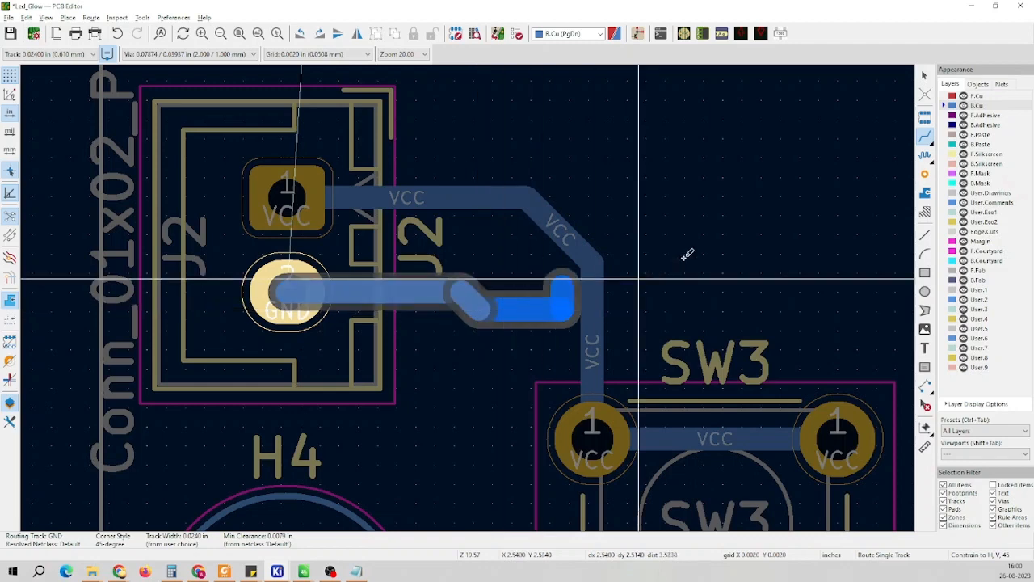
{"action": "left_click", "coordinate": [943, 97]}
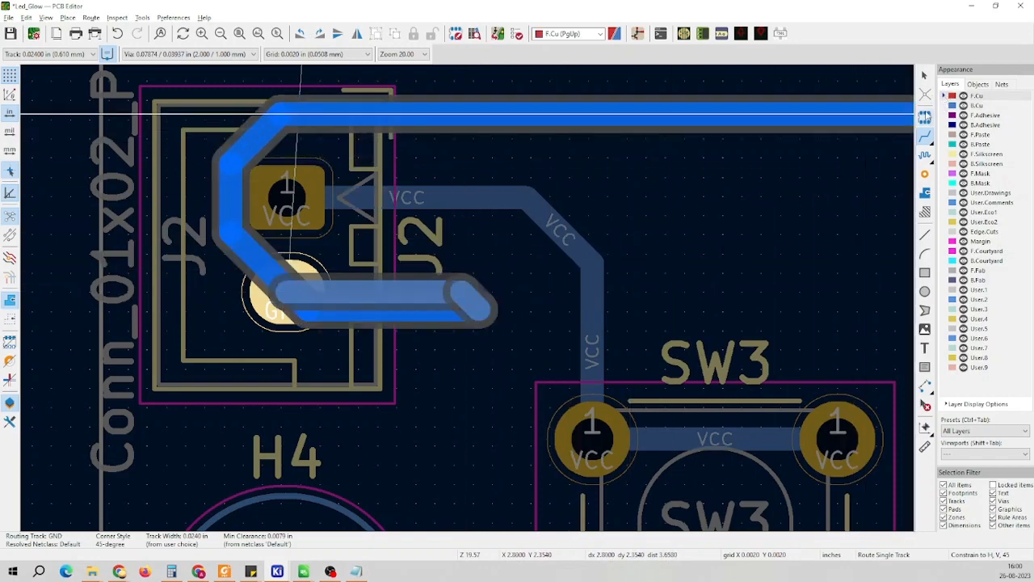
{"action": "left_click", "coordinate": [944, 106]}
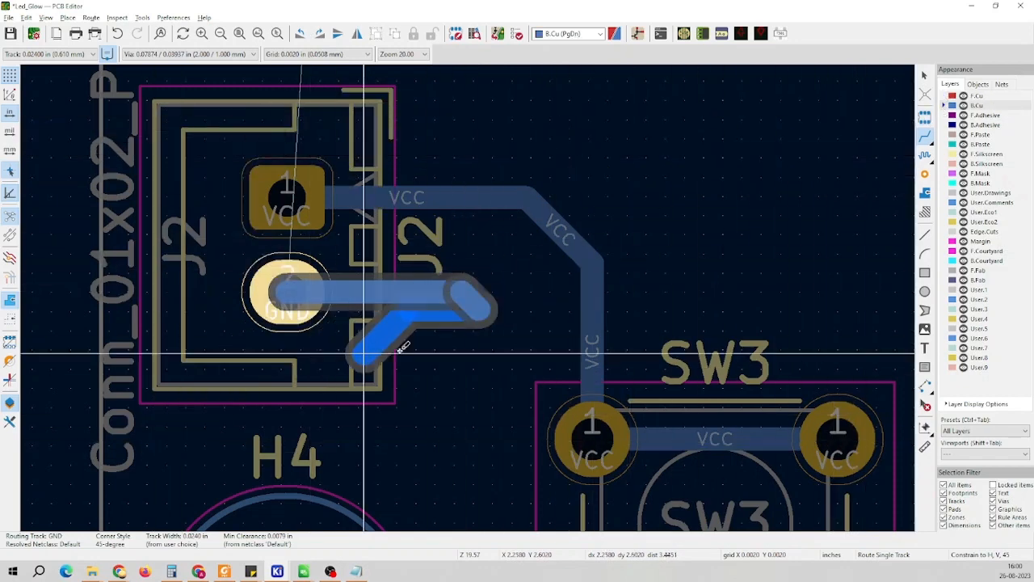
End the GND track beside J2 with a through via, stop routing, and undo both the track and the via
{"action": "right_click", "coordinate": [480, 307]}
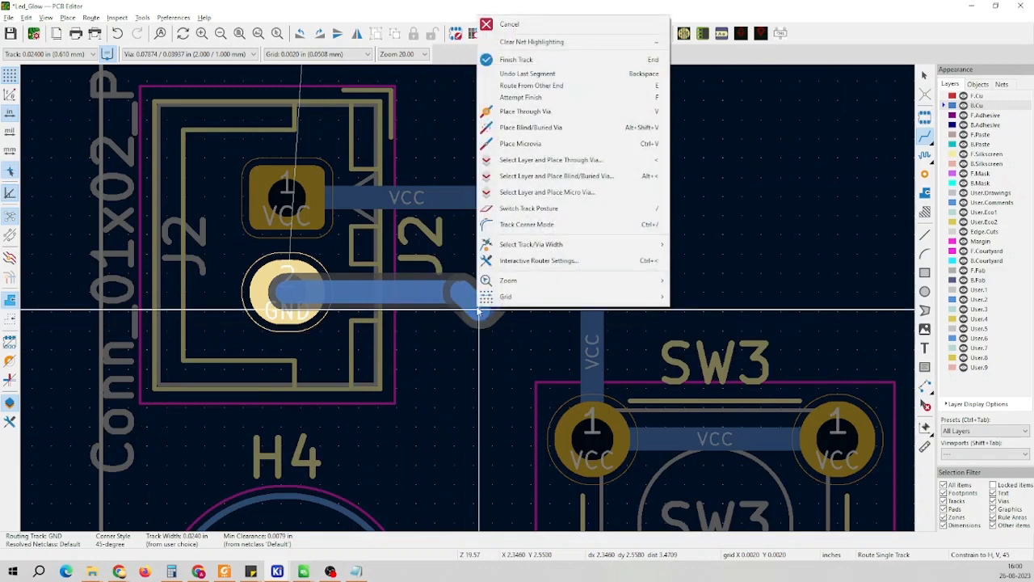
{"action": "left_click", "coordinate": [612, 113]}
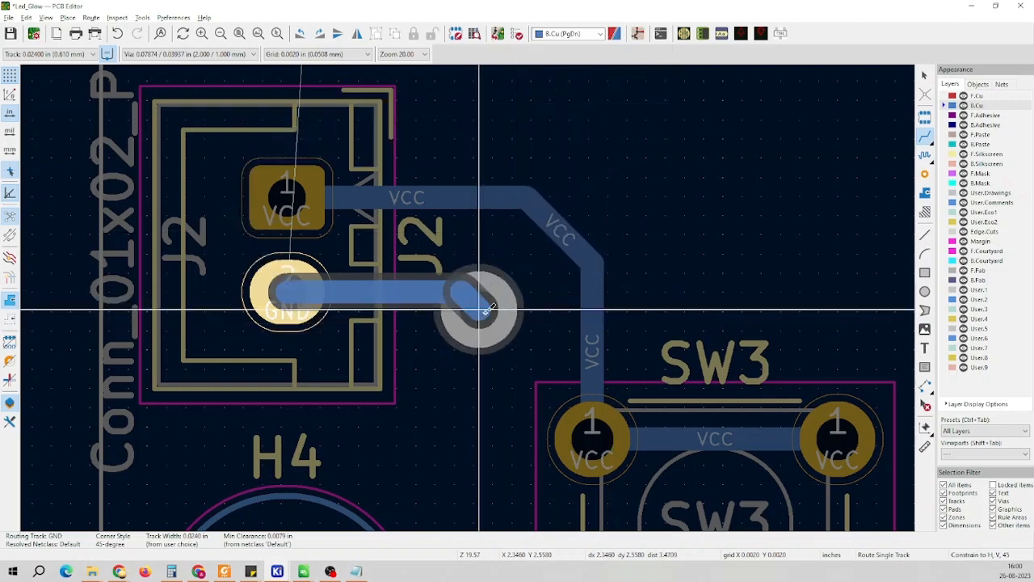
{"action": "right_click", "coordinate": [488, 305]}
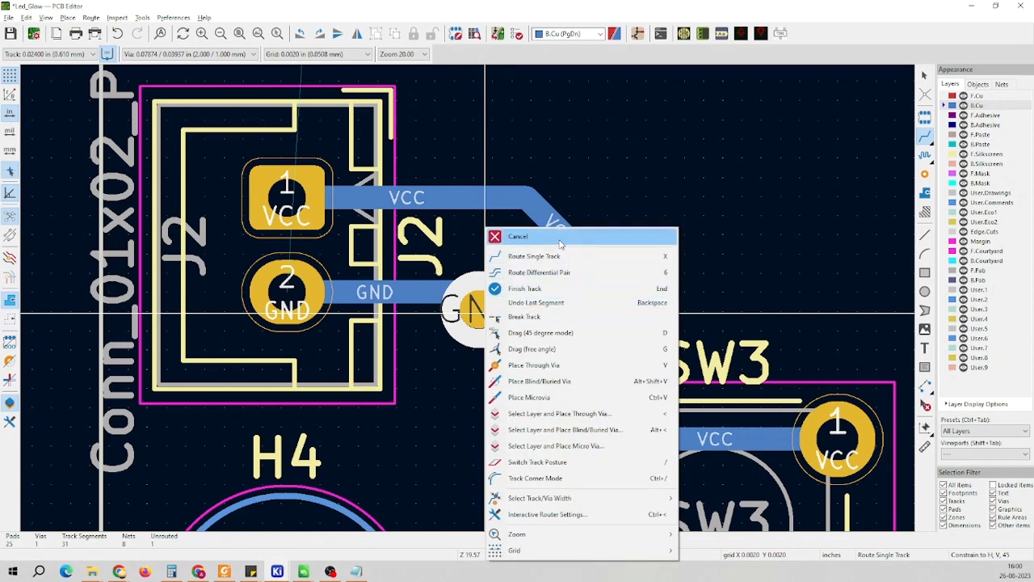
{"action": "left_click", "coordinate": [517, 236]}
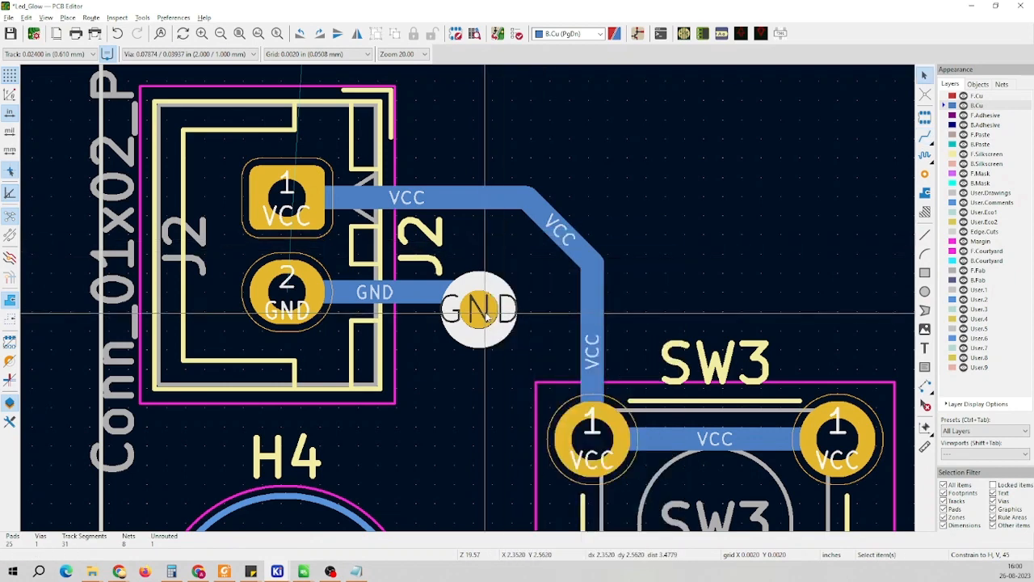
{"action": "key", "text": "ctrl+z"}
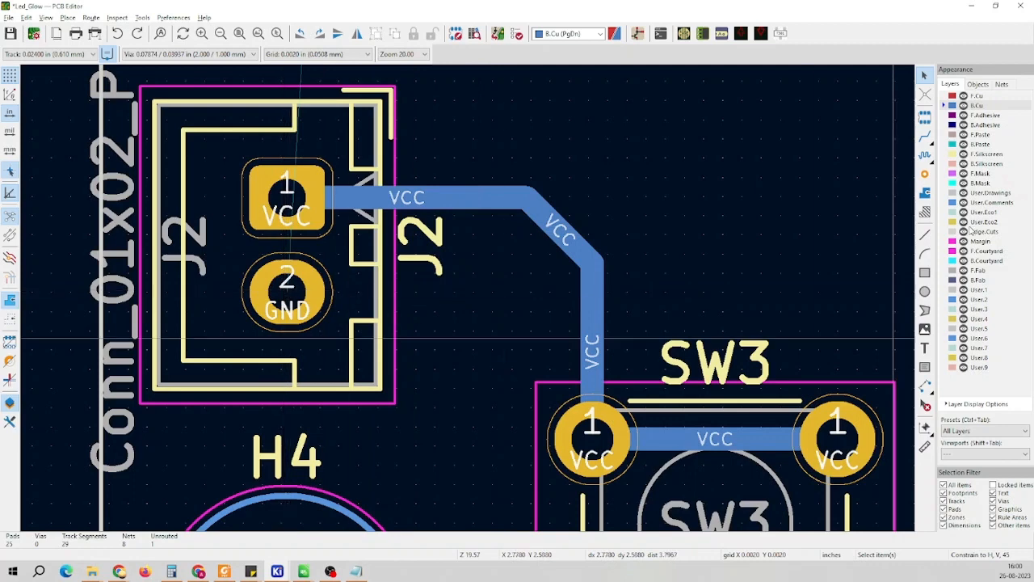
Route a GND track about 0.2 in long on B.Cu from J2 pad 2 towards SW3 and end it with a through via
{"action": "left_click", "coordinate": [926, 137]}
{"action": "left_click", "coordinate": [209, 55]}
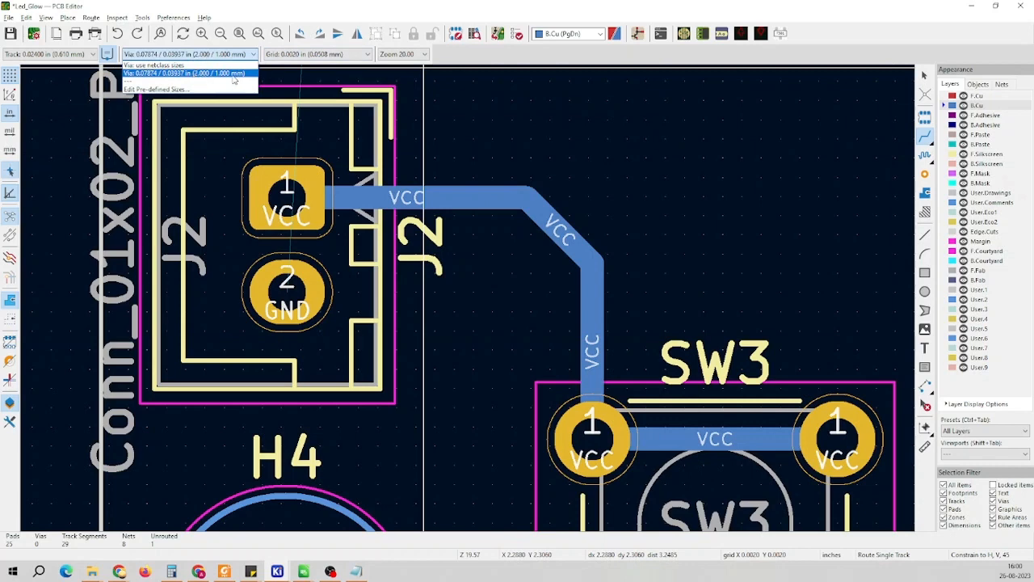
{"action": "left_click", "coordinate": [305, 298]}
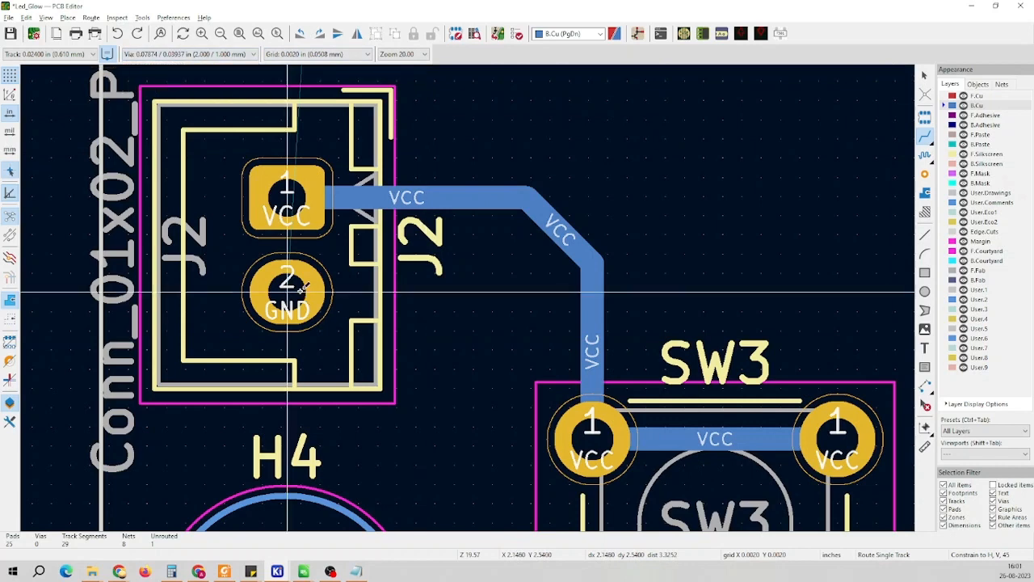
{"action": "left_click", "coordinate": [287, 287]}
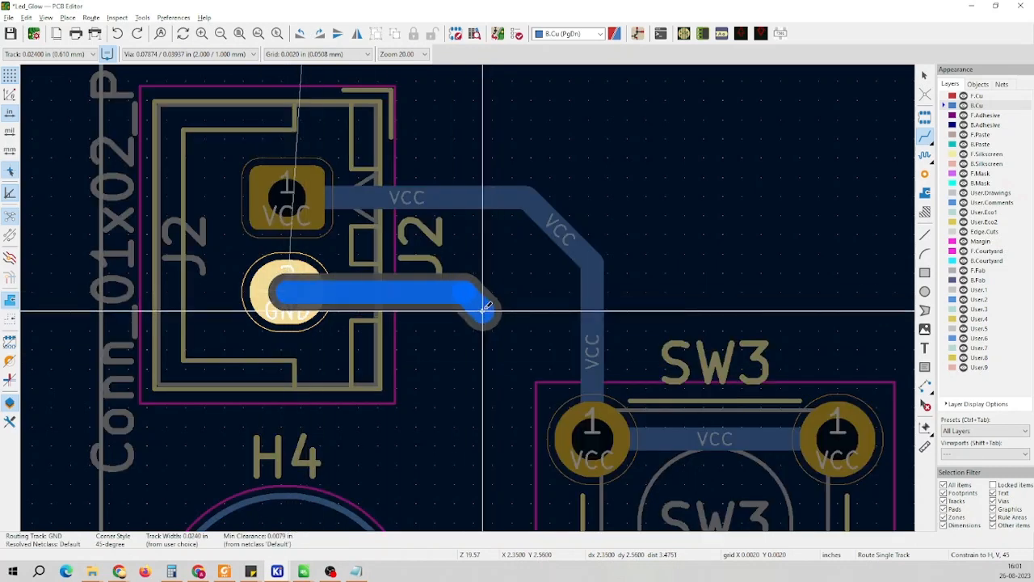
{"action": "left_click", "coordinate": [486, 305]}
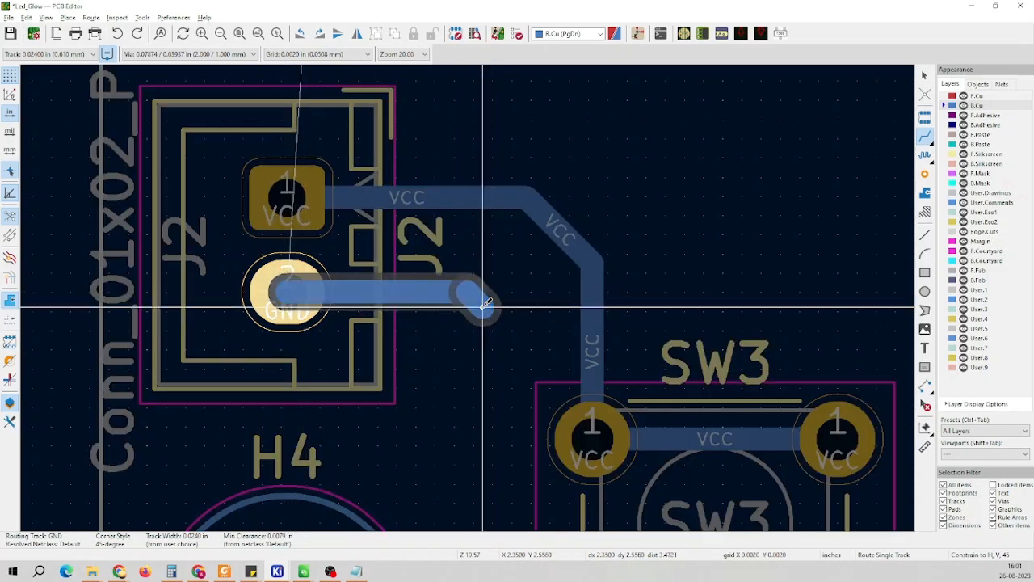
{"action": "right_click", "coordinate": [484, 303]}
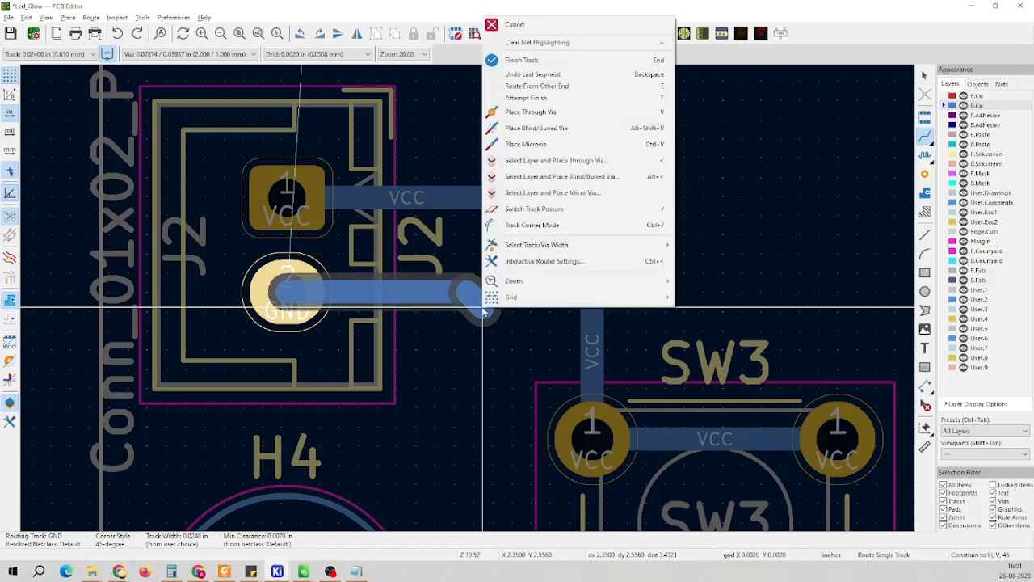
{"action": "left_click", "coordinate": [525, 117]}
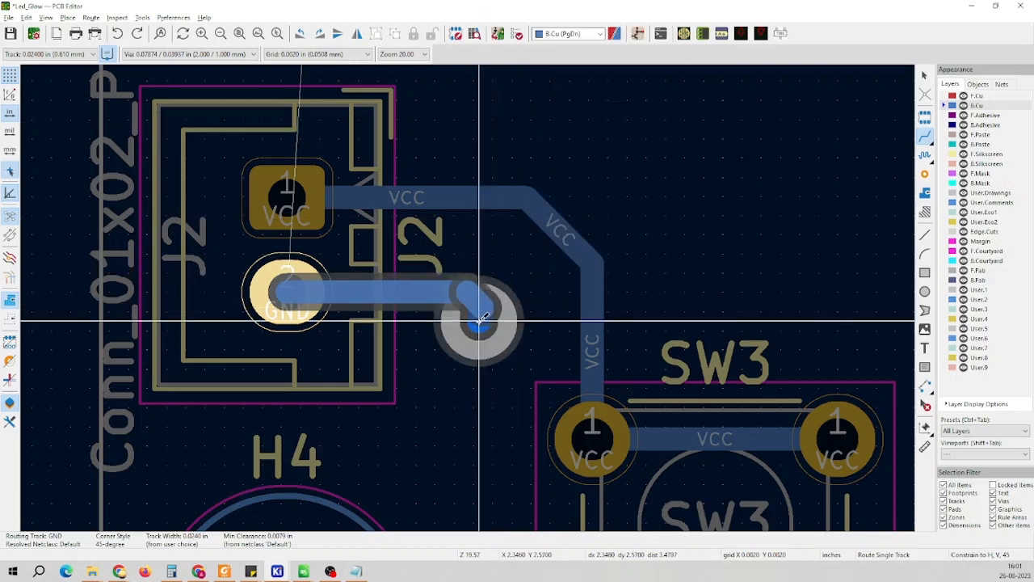
{"action": "double_click", "coordinate": [486, 308]}
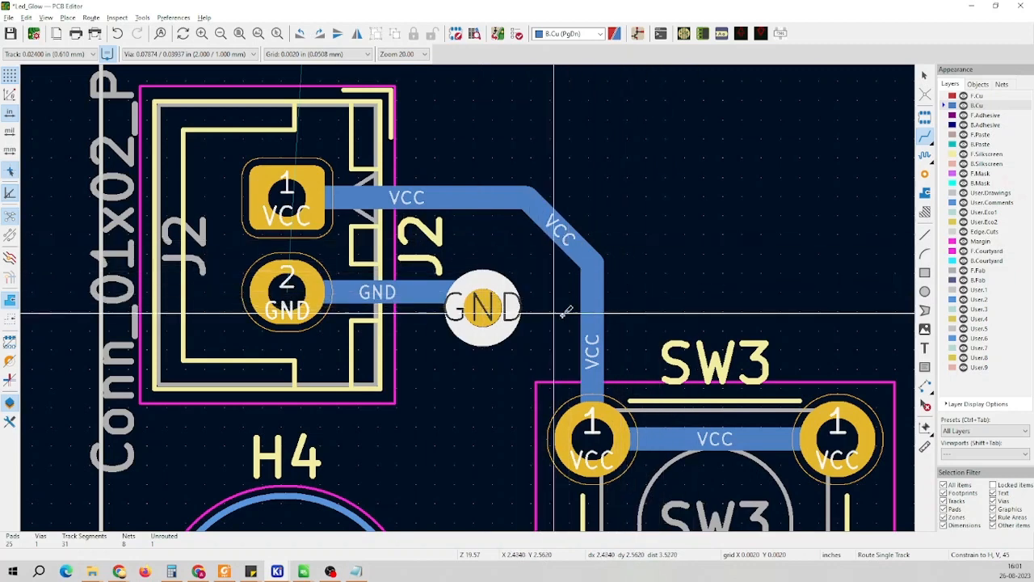
{"action": "left_click", "coordinate": [483, 307]}
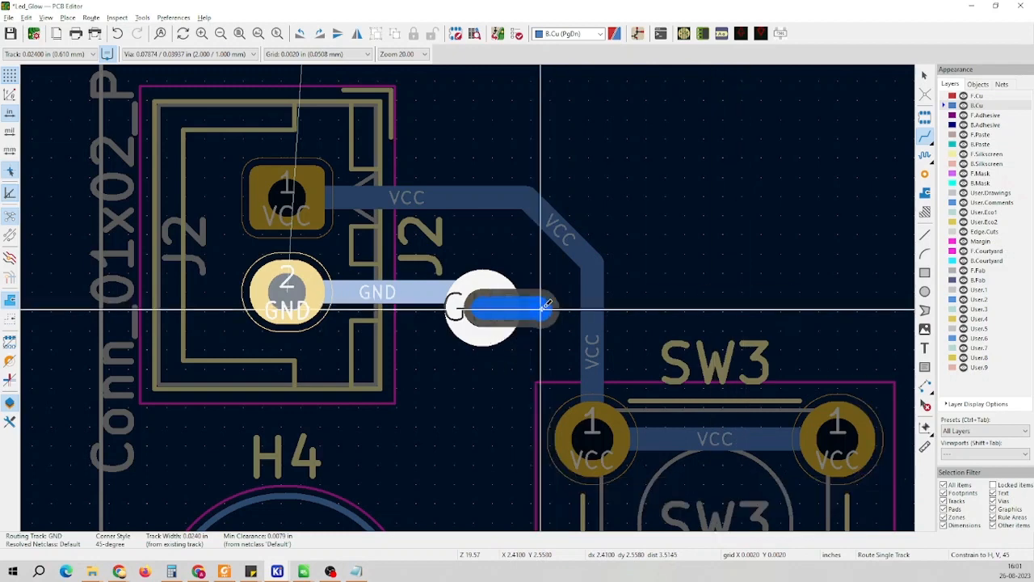
{"action": "scroll", "coordinate": [651, 296], "scroll_direction": "down", "scroll_amount": 3}
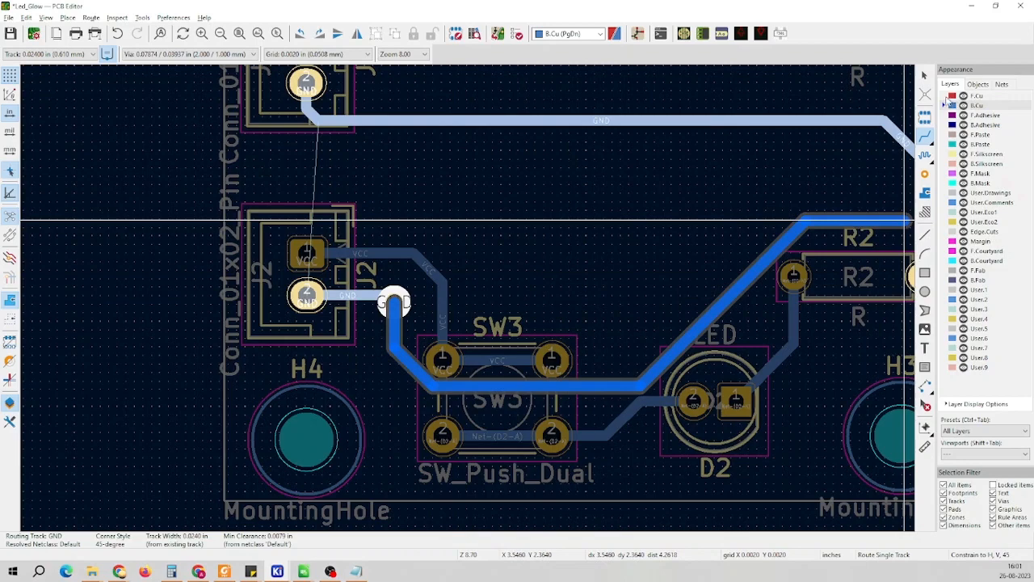
{"action": "left_click", "coordinate": [975, 95]}
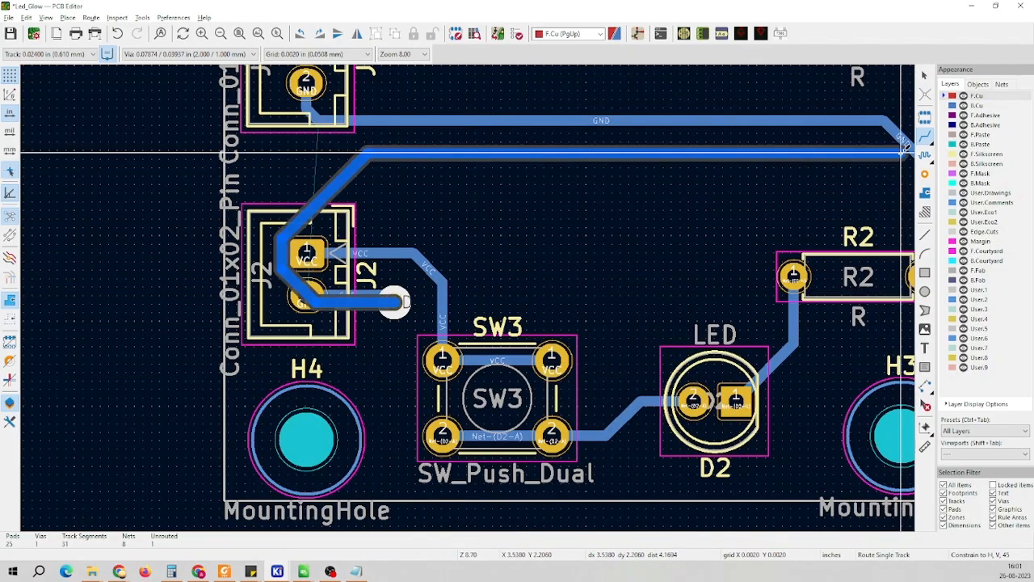
{"action": "key", "text": "Escape"}
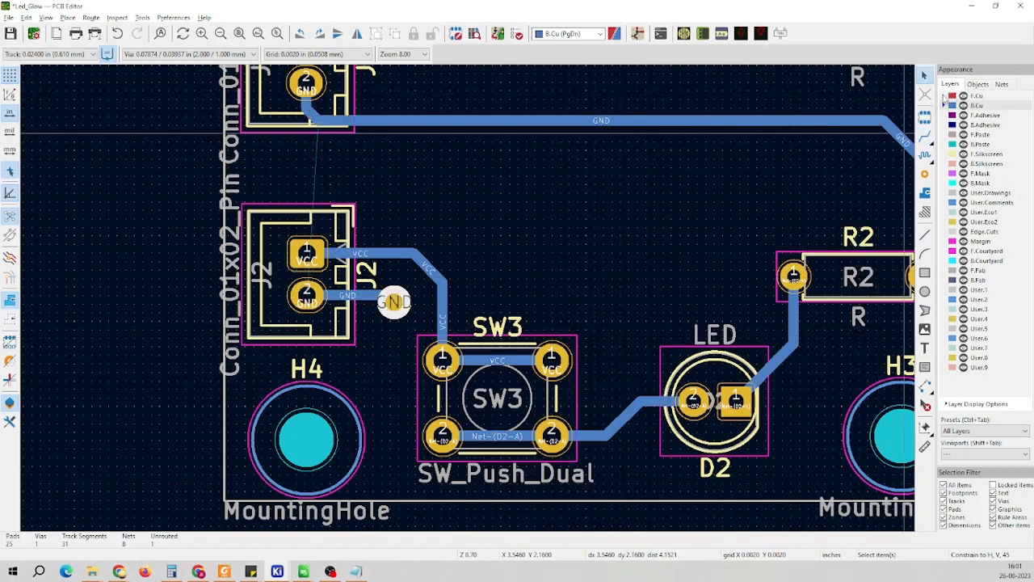
Route a GND track about 0.2 in long on F.Cu from the via beside J2, straight across the VCC track, to above SW3
{"action": "left_click", "coordinate": [945, 96]}
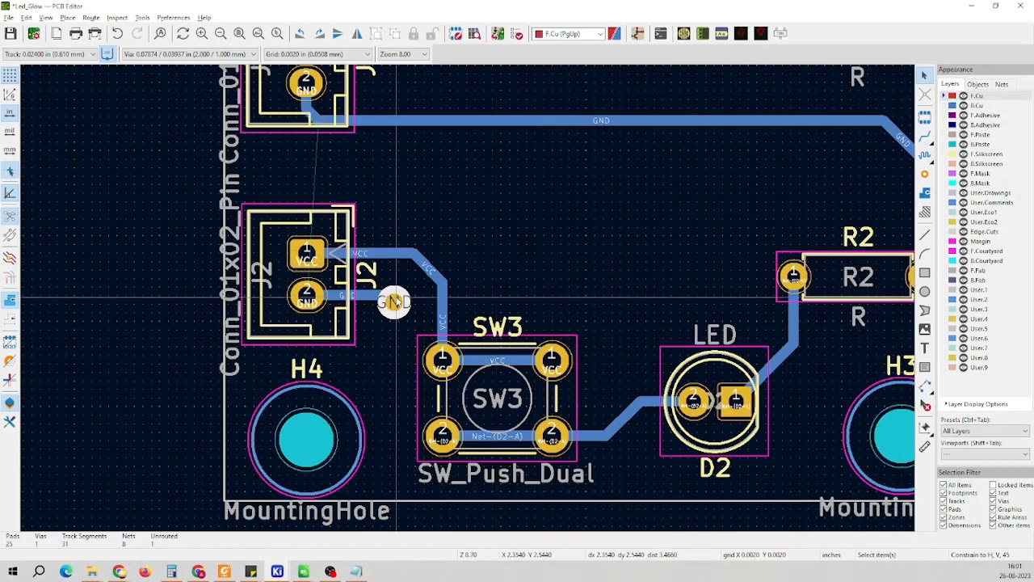
{"action": "scroll", "coordinate": [394, 301], "scroll_direction": "up", "scroll_amount": 3}
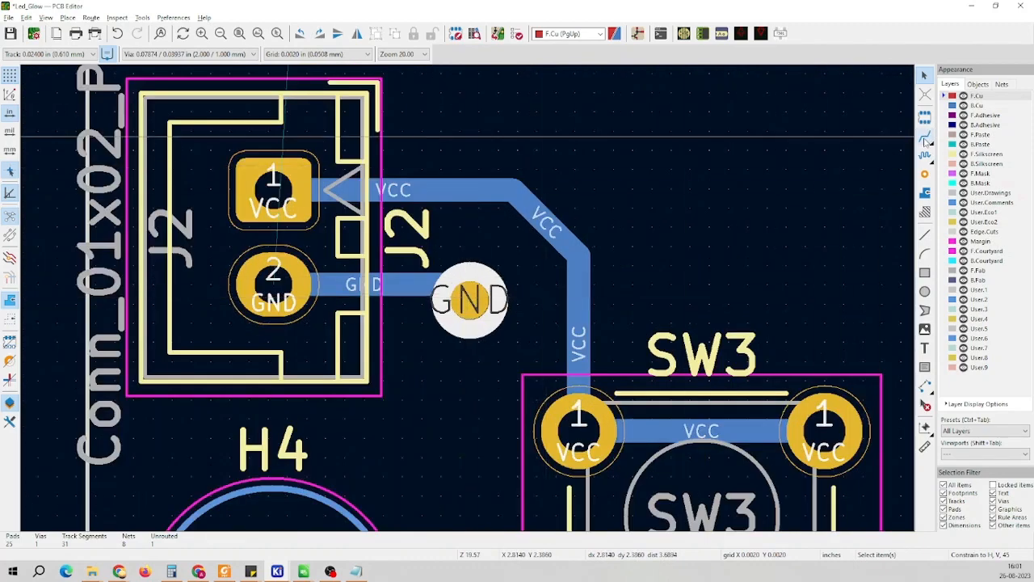
{"action": "left_click", "coordinate": [926, 139]}
{"action": "left_click", "coordinate": [469, 299]}
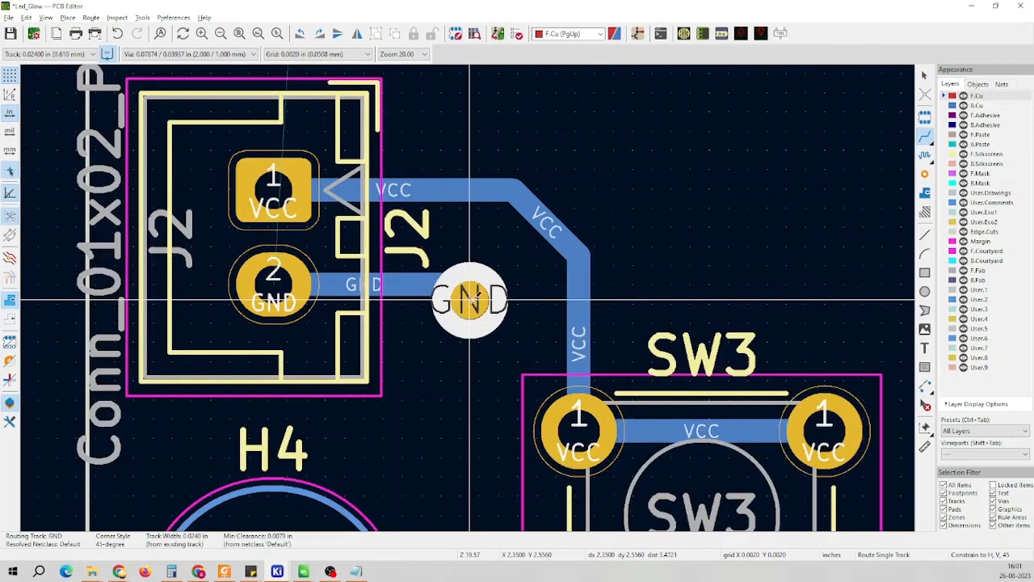
{"action": "scroll", "coordinate": [476, 300], "scroll_direction": "down", "scroll_amount": 3}
{"action": "scroll", "coordinate": [467, 296], "scroll_direction": "up", "scroll_amount": 3}
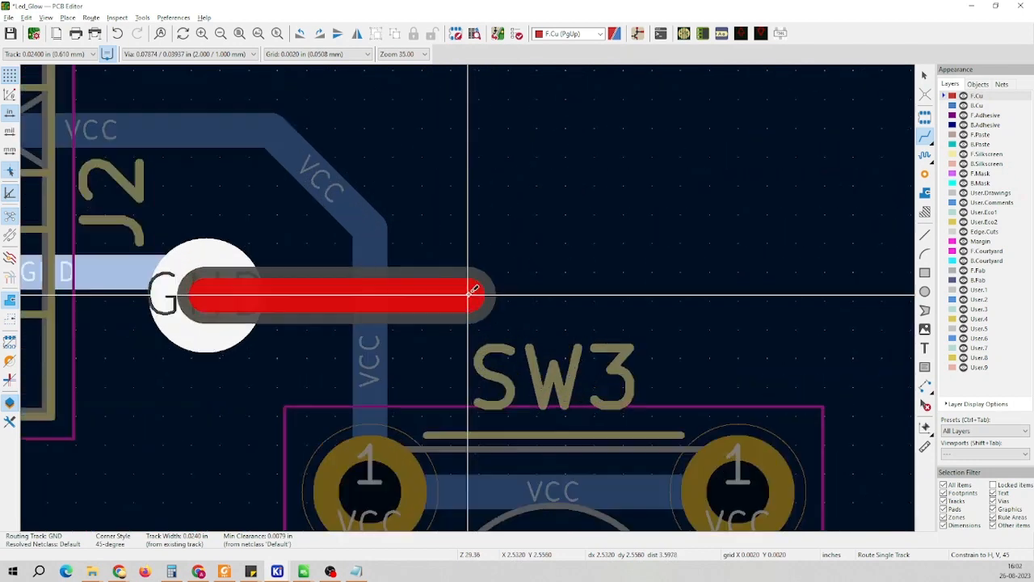
{"action": "left_click", "coordinate": [501, 292]}
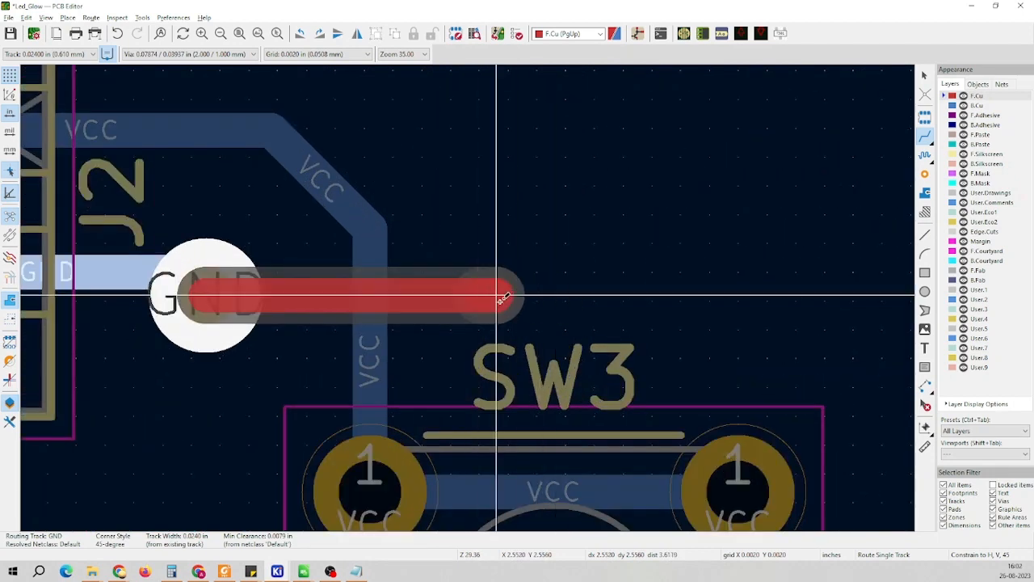
Place a second through via at the free end of the F.Cu GND track above SW3
{"action": "right_click", "coordinate": [498, 295]}
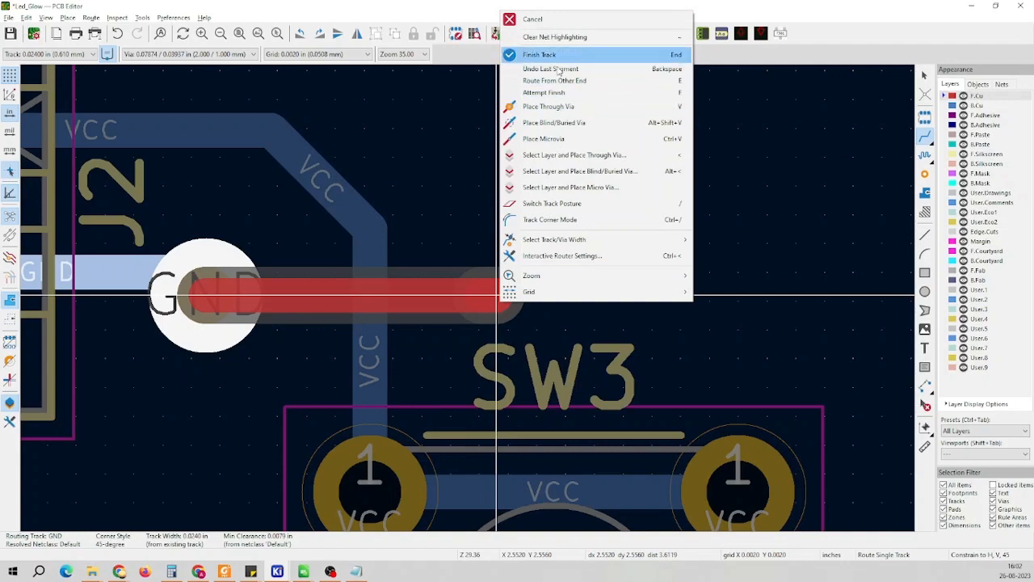
{"action": "left_click", "coordinate": [557, 110]}
{"action": "left_click", "coordinate": [496, 295]}
{"action": "scroll", "coordinate": [497, 295], "scroll_direction": "down", "scroll_amount": 5}
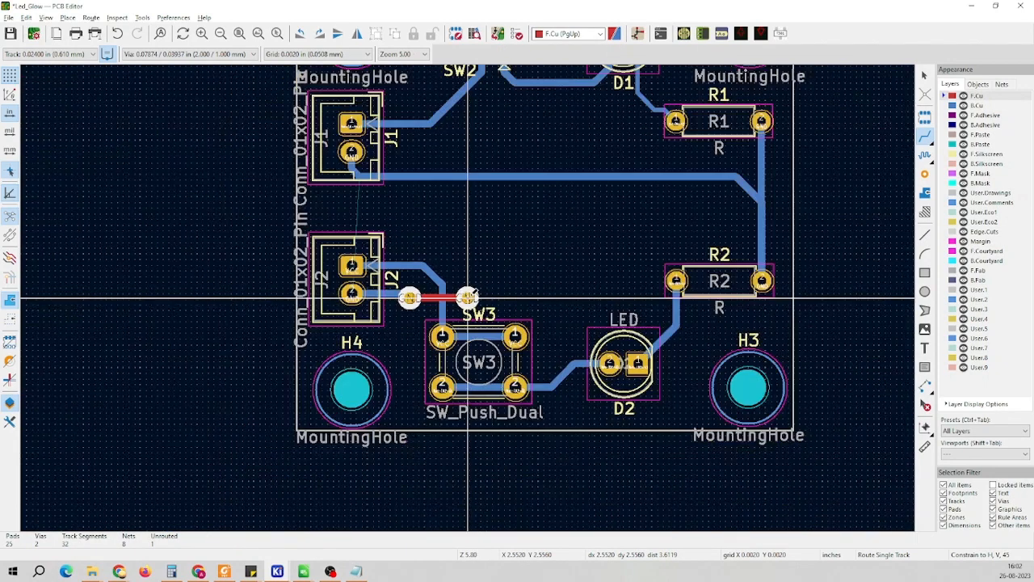
Route a GND track about 0.43 in long on B.Cu from the via above SW3 up to J1's horizontal GND track
{"action": "scroll", "coordinate": [469, 298], "scroll_direction": "up", "scroll_amount": 4}
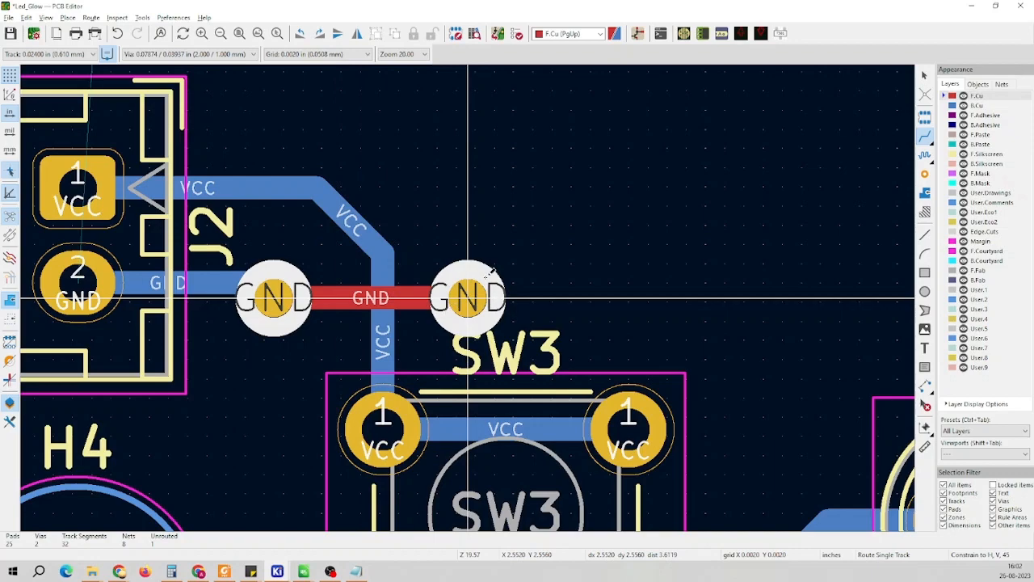
{"action": "left_click", "coordinate": [952, 106]}
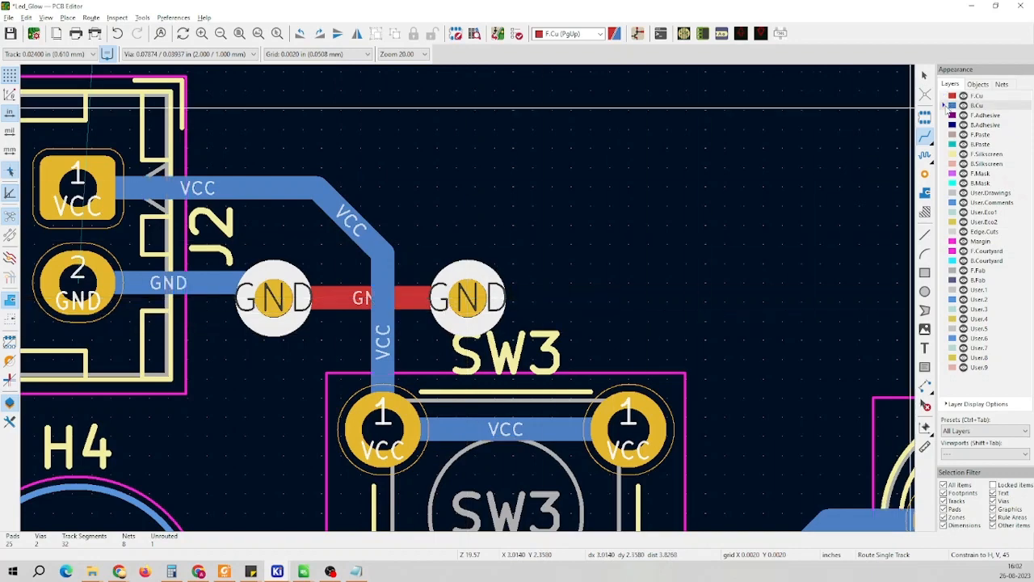
{"action": "scroll", "coordinate": [469, 300], "scroll_direction": "down", "scroll_amount": 5}
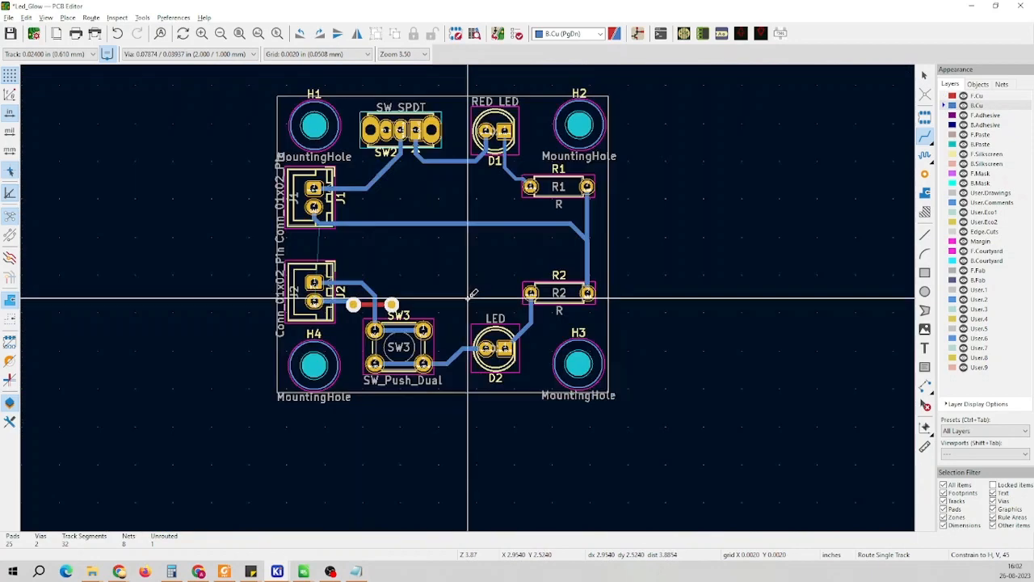
{"action": "scroll", "coordinate": [472, 296], "scroll_direction": "up", "scroll_amount": 4}
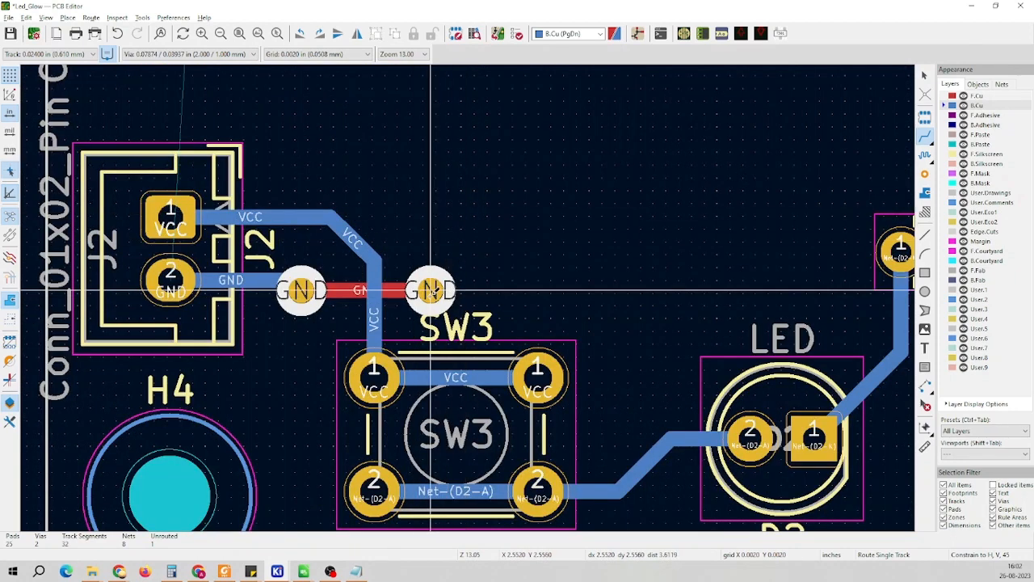
{"action": "left_click", "coordinate": [431, 289]}
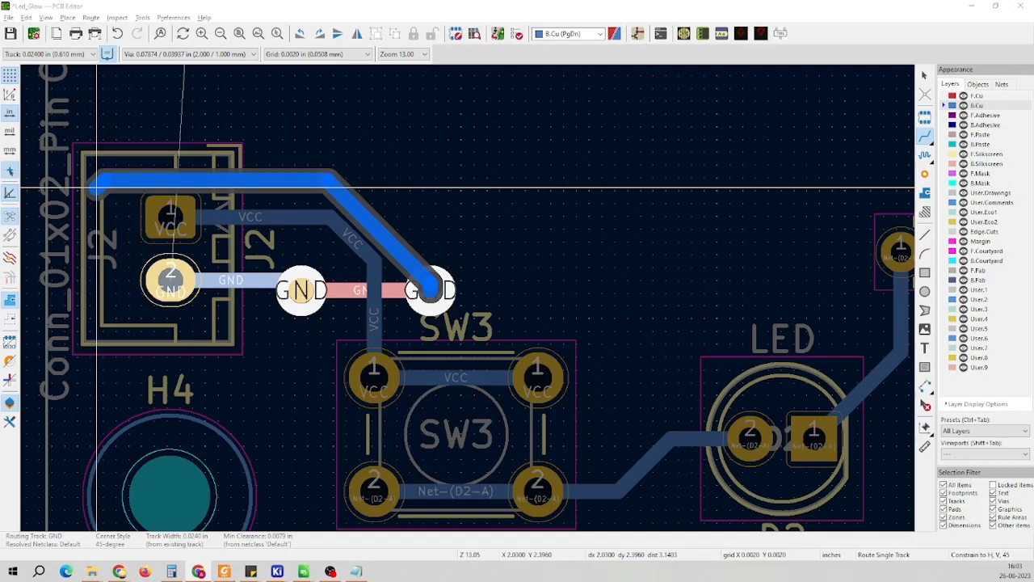
{"action": "scroll", "coordinate": [469, 295], "scroll_direction": "down", "scroll_amount": 4}
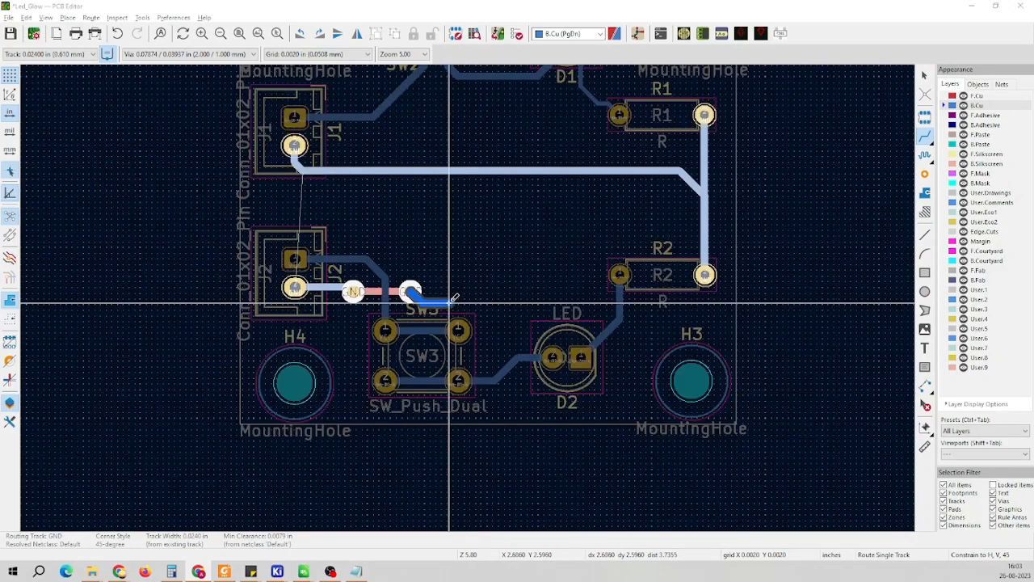
{"action": "scroll", "coordinate": [462, 291], "scroll_direction": "up", "scroll_amount": 6}
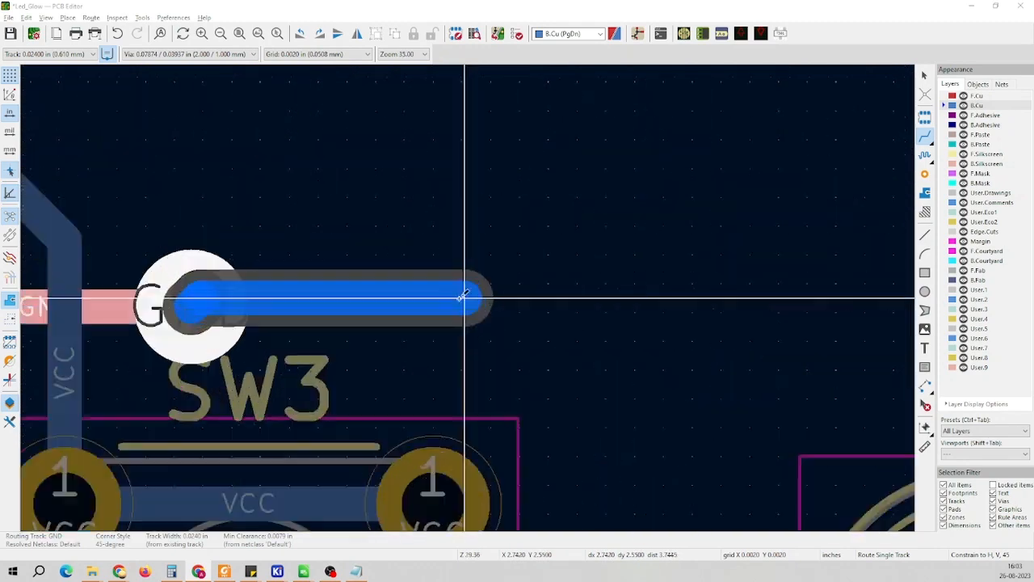
{"action": "scroll", "coordinate": [467, 294], "scroll_direction": "down", "scroll_amount": 3}
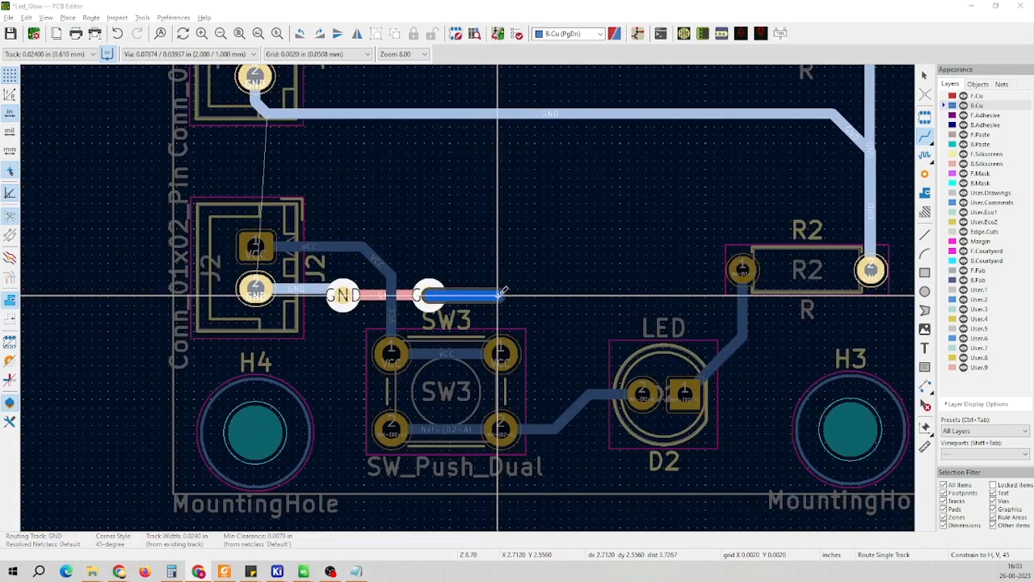
{"action": "scroll", "coordinate": [472, 294], "scroll_direction": "down", "scroll_amount": 2}
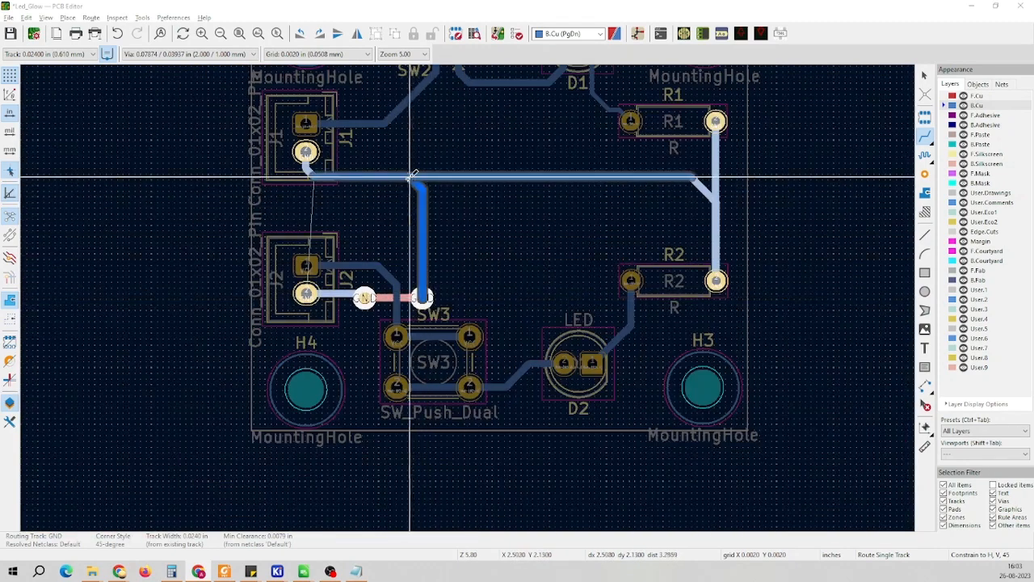
{"action": "scroll", "coordinate": [412, 176], "scroll_direction": "up", "scroll_amount": 3}
{"action": "left_click", "coordinate": [469, 296]}
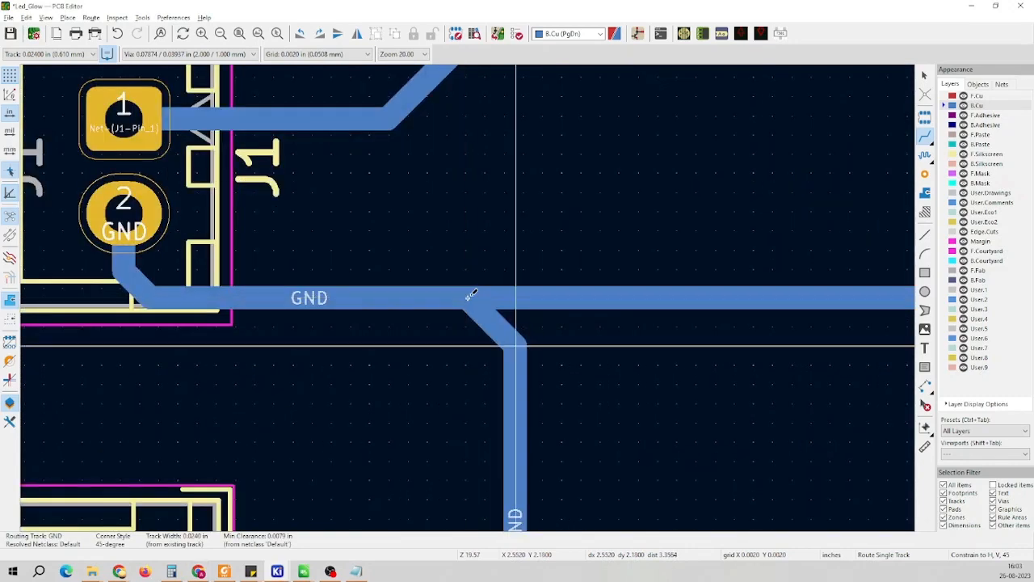
Undo the complete J2 GND route, including its B.Cu and F.Cu tracks and both through vias
{"action": "scroll", "coordinate": [469, 296], "scroll_direction": "down", "scroll_amount": 3}
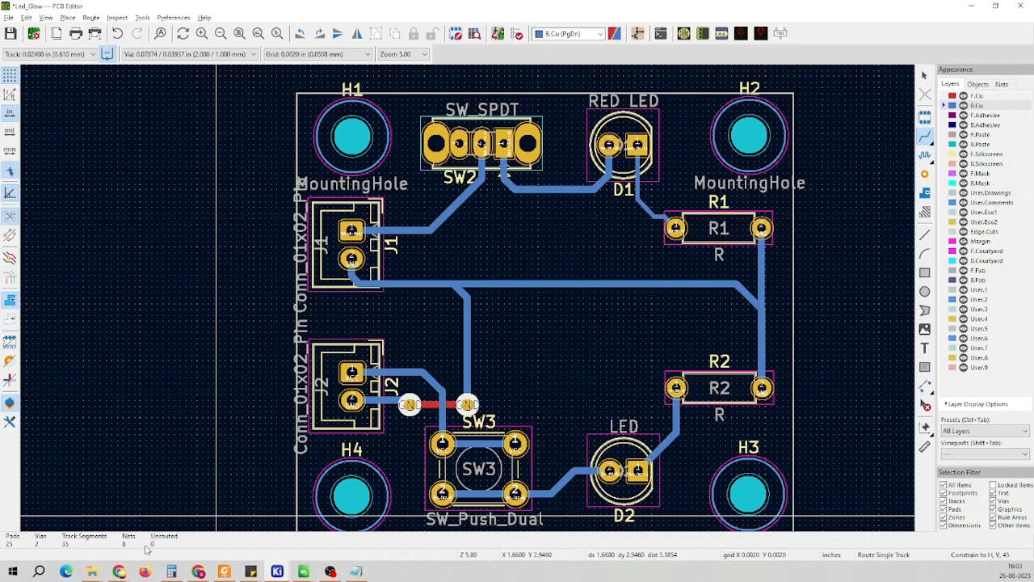
{"action": "scroll", "coordinate": [397, 505], "scroll_direction": "down", "scroll_amount": 1}
{"action": "scroll", "coordinate": [547, 381], "scroll_direction": "up", "scroll_amount": 2}
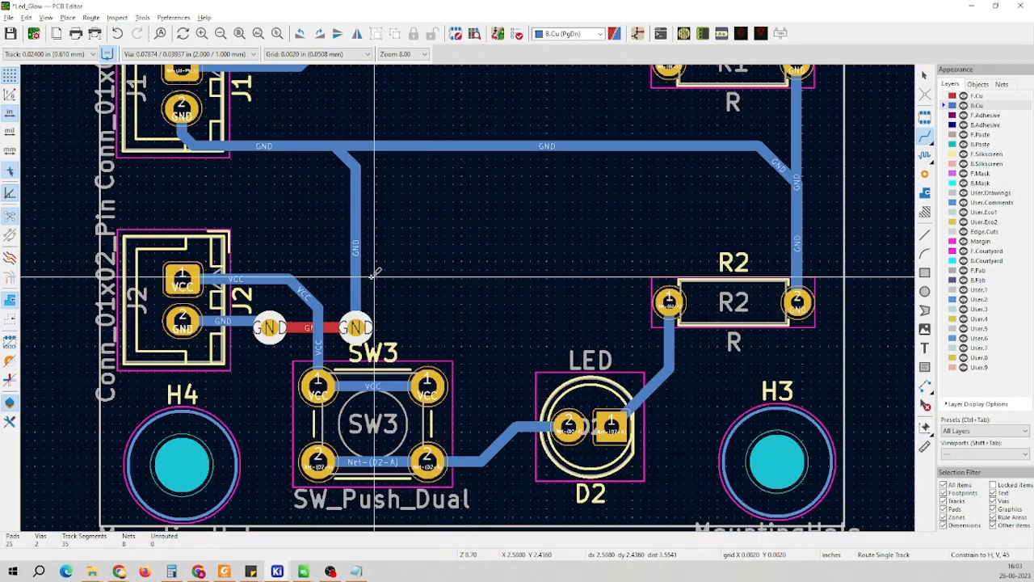
{"action": "scroll", "coordinate": [471, 295], "scroll_direction": "down", "scroll_amount": 1}
{"action": "scroll", "coordinate": [471, 295], "scroll_direction": "up", "scroll_amount": 2}
{"action": "scroll", "coordinate": [477, 283], "scroll_direction": "down", "scroll_amount": 1}
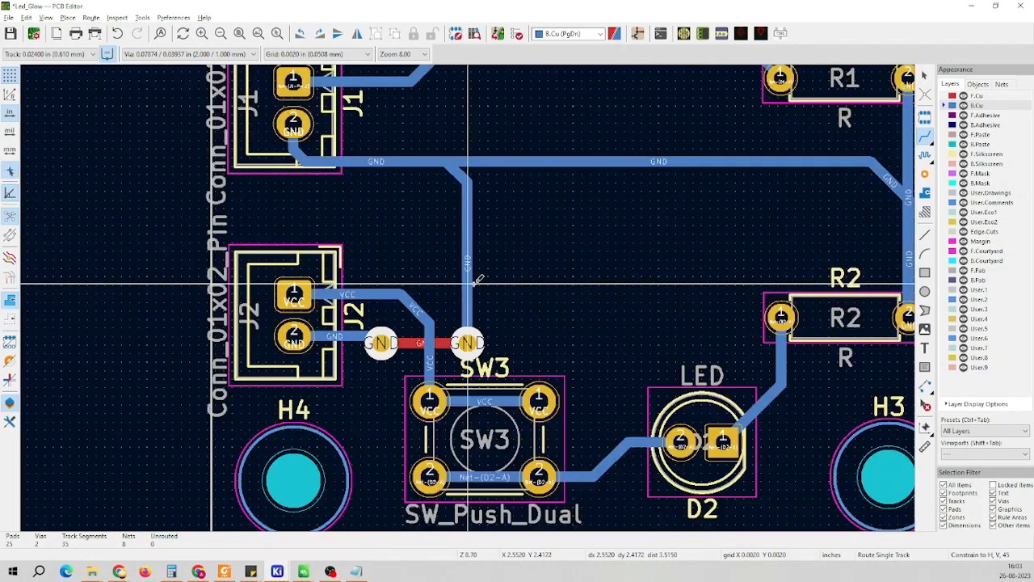
{"action": "key", "text": "ctrl+z"}
{"action": "key", "text": "ctrl+z"}
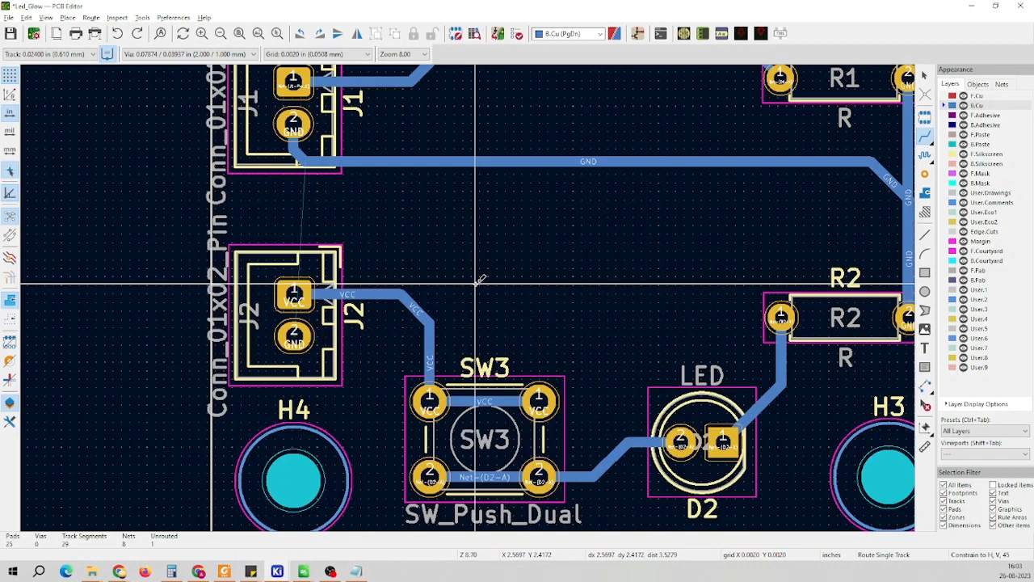
Route GND again on B.Cu from J2 pad 2, about 0.2 in towards SW3, and end it with a through via
{"action": "left_click", "coordinate": [926, 139]}
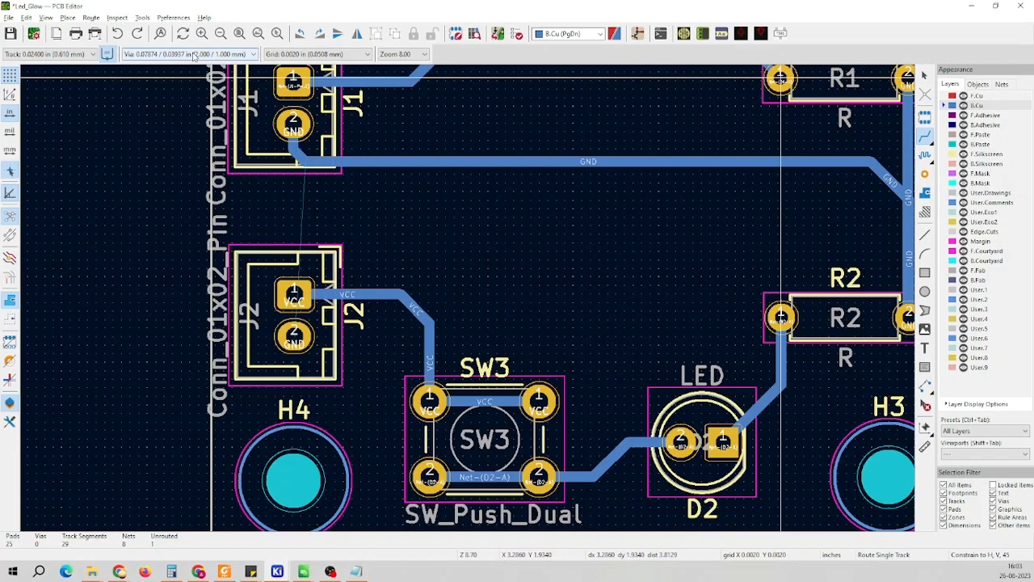
{"action": "left_click", "coordinate": [296, 333]}
{"action": "scroll", "coordinate": [368, 333], "scroll_direction": "up", "scroll_amount": 3}
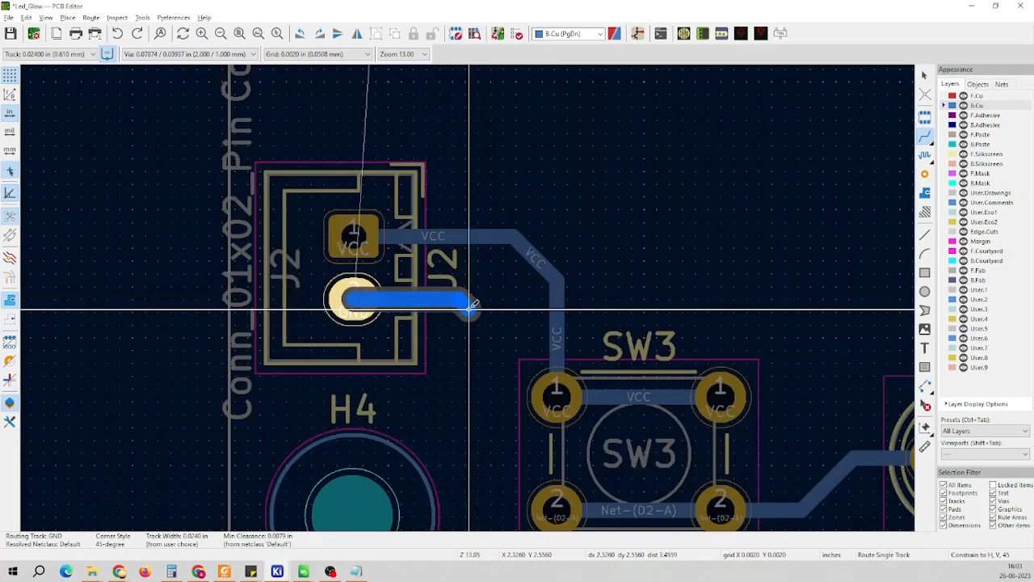
{"action": "scroll", "coordinate": [368, 332], "scroll_direction": "up", "scroll_amount": 1}
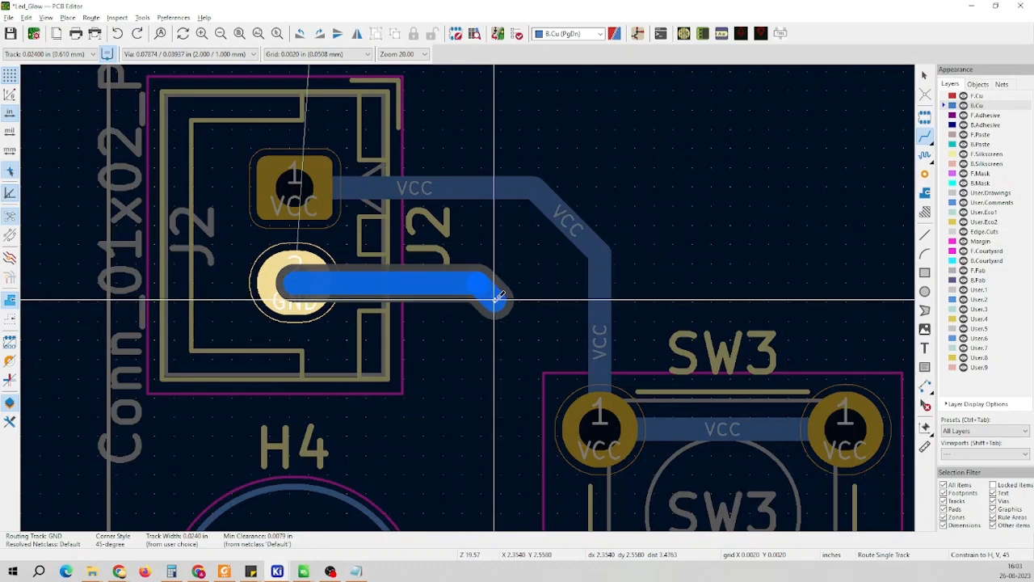
{"action": "key", "text": "v"}
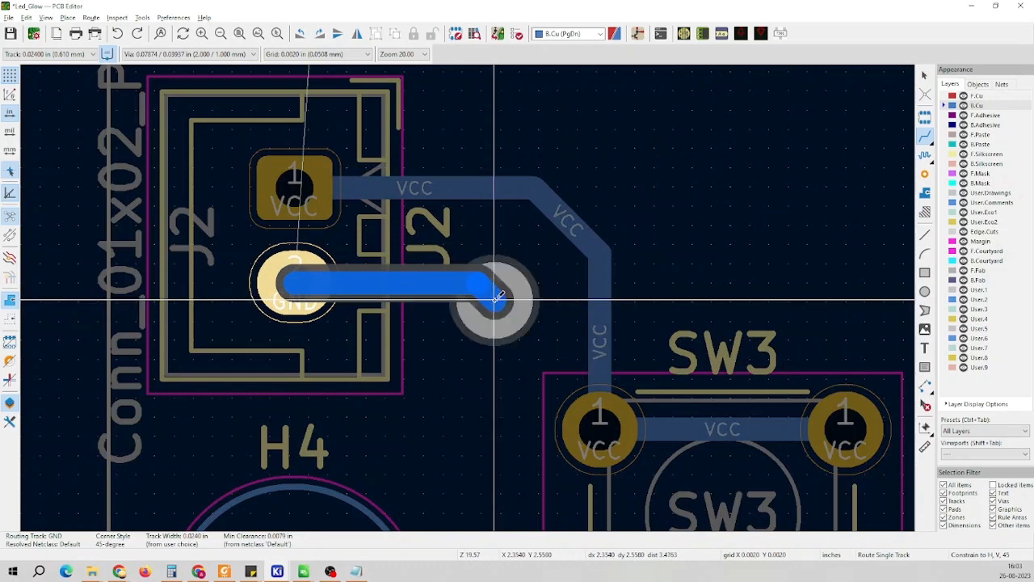
{"action": "left_click", "coordinate": [497, 298]}
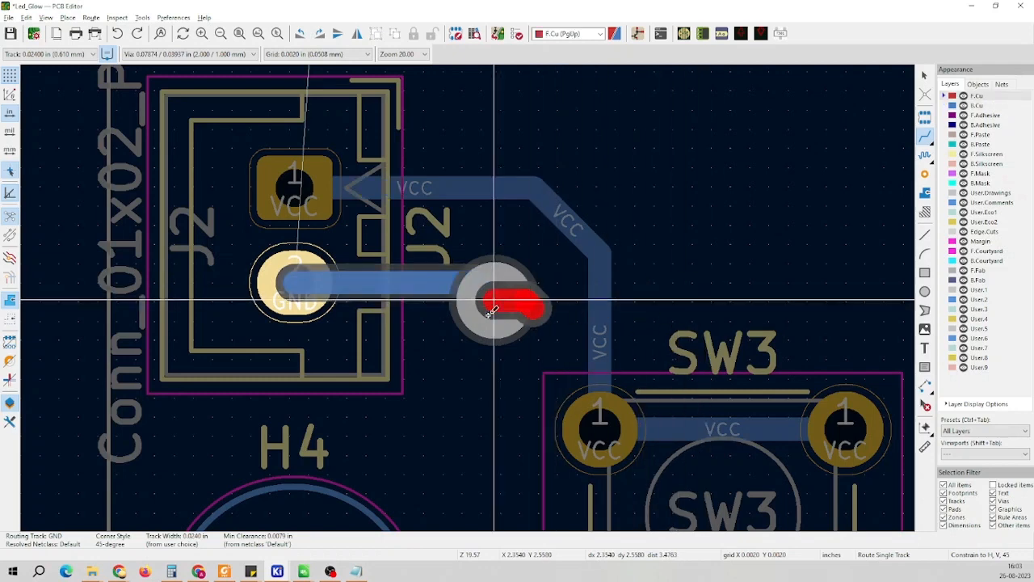
Continue GND on F.Cu about 0.2 in straight across the VCC track and place a second through via above SW3
{"action": "scroll", "coordinate": [702, 298], "scroll_direction": "up", "scroll_amount": 2}
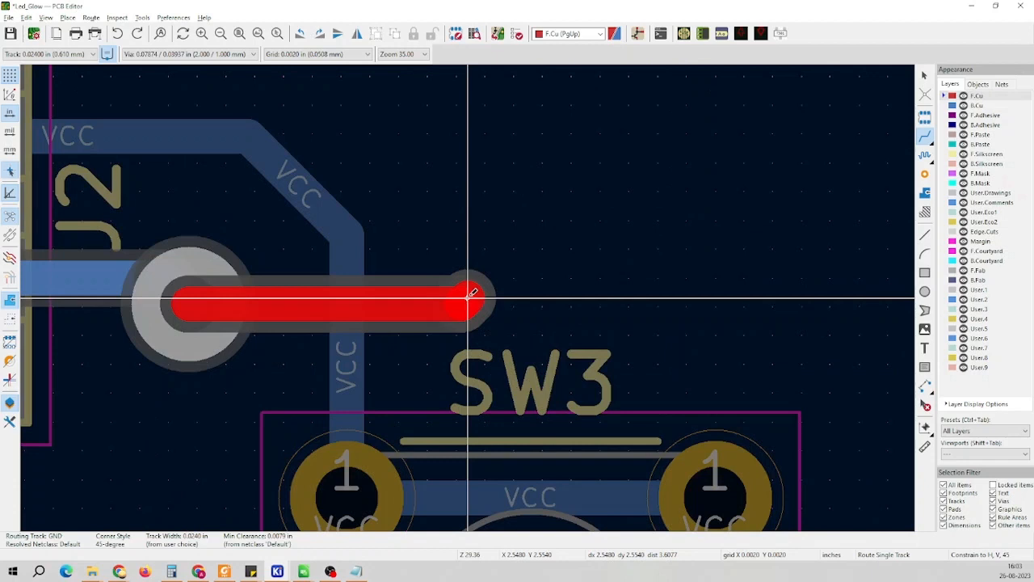
{"action": "scroll", "coordinate": [472, 292], "scroll_direction": "down", "scroll_amount": 2}
{"action": "scroll", "coordinate": [469, 296], "scroll_direction": "up", "scroll_amount": 2}
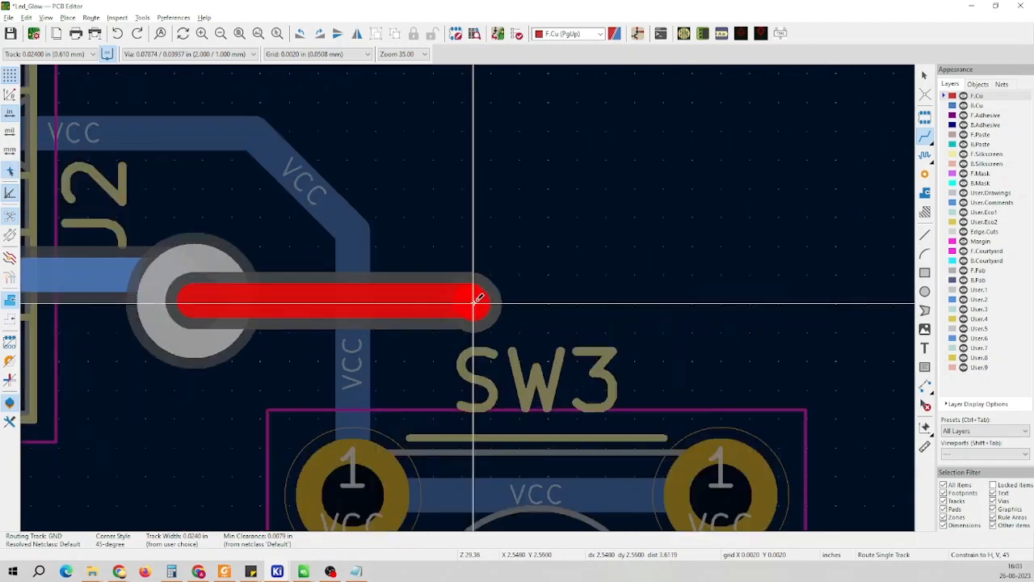
{"action": "key", "text": "v"}
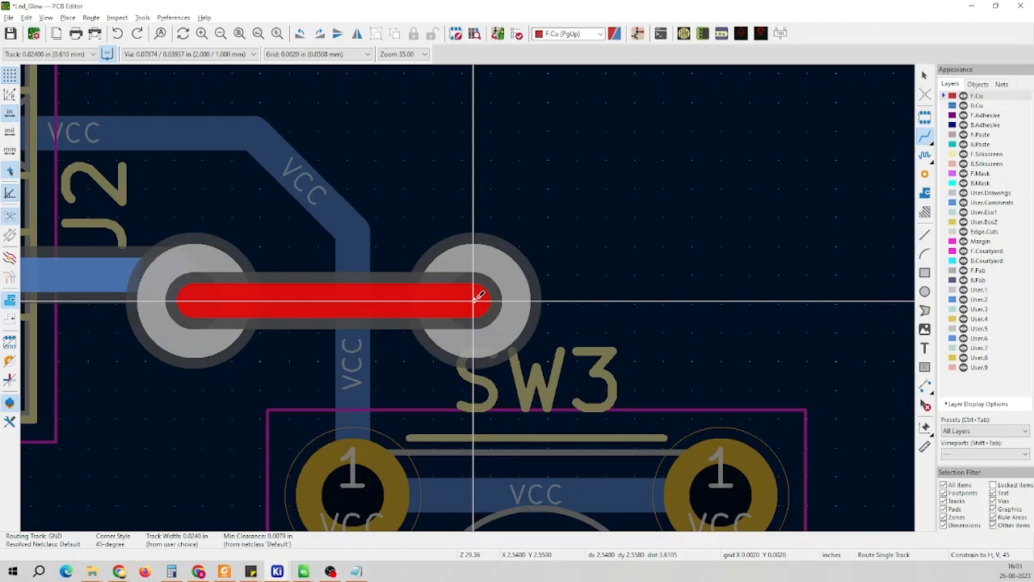
{"action": "left_click", "coordinate": [480, 296]}
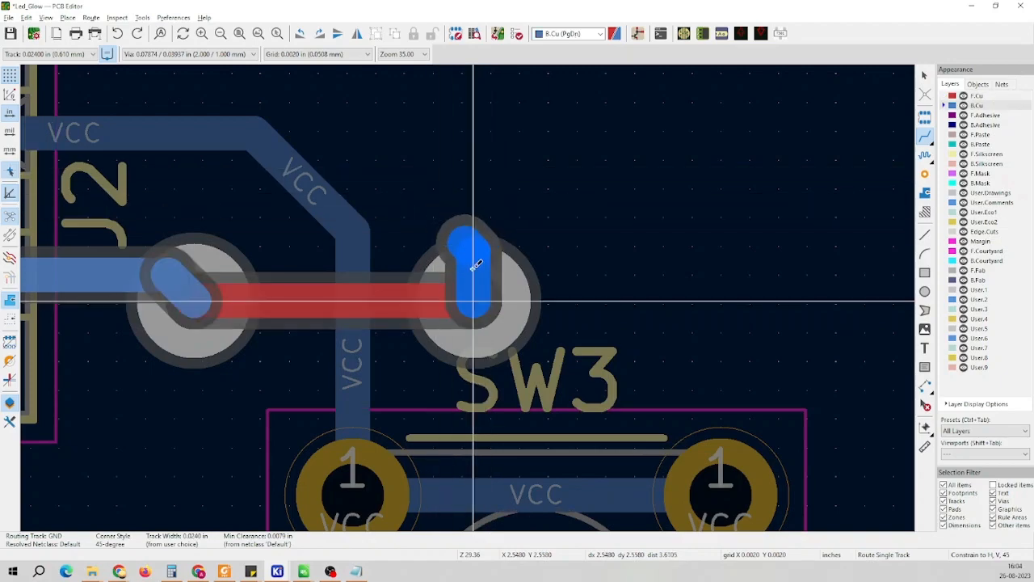
Finish the GND route on B.Cu from the via above SW3, about 0.43 in up to J1's horizontal GND track
{"action": "scroll", "coordinate": [476, 265], "scroll_direction": "down", "scroll_amount": 4}
{"action": "scroll", "coordinate": [465, 283], "scroll_direction": "down", "scroll_amount": 4}
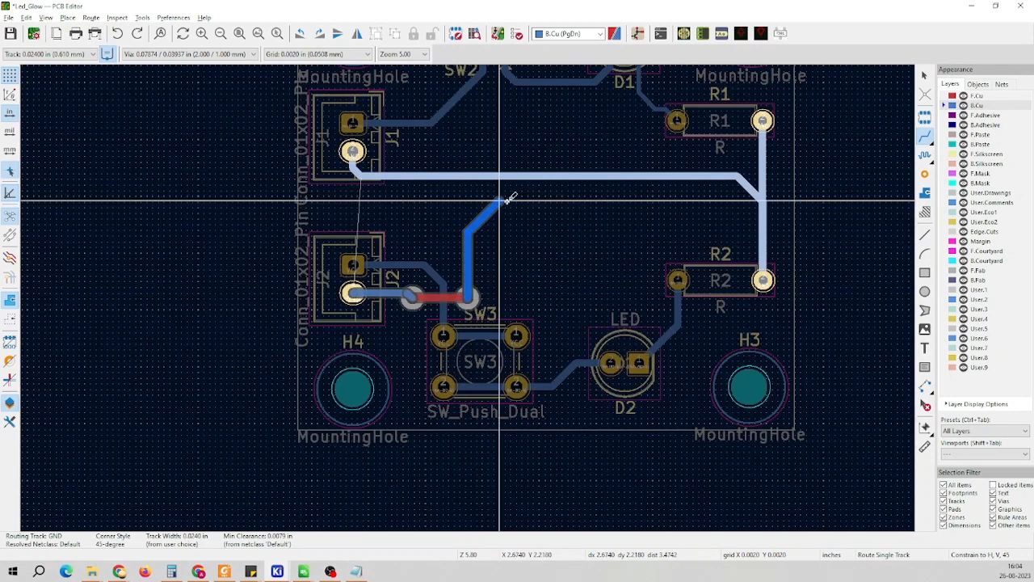
{"action": "scroll", "coordinate": [483, 178], "scroll_direction": "up", "scroll_amount": 4}
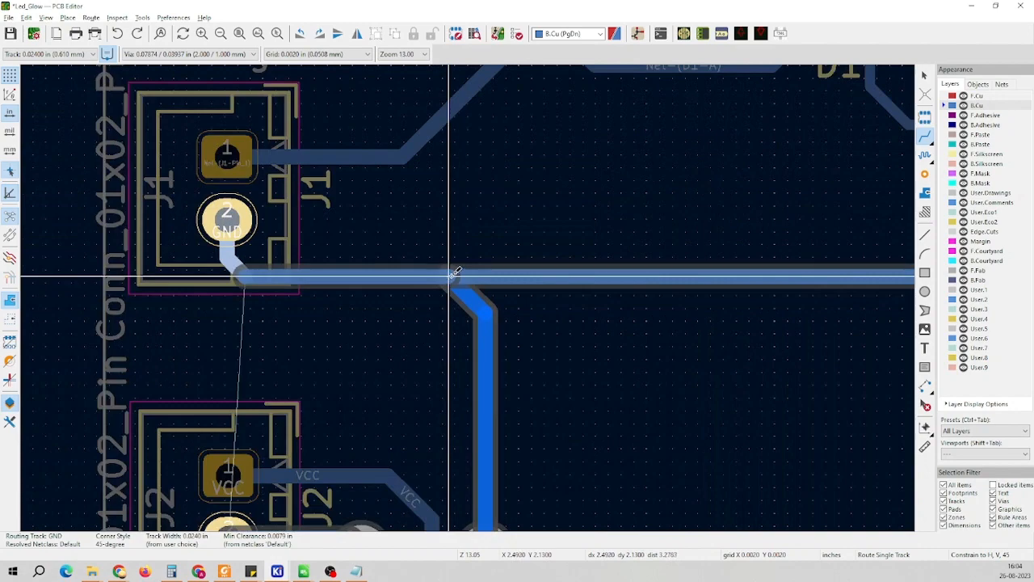
{"action": "left_click", "coordinate": [457, 274]}
{"action": "scroll", "coordinate": [460, 279], "scroll_direction": "down", "scroll_amount": 7}
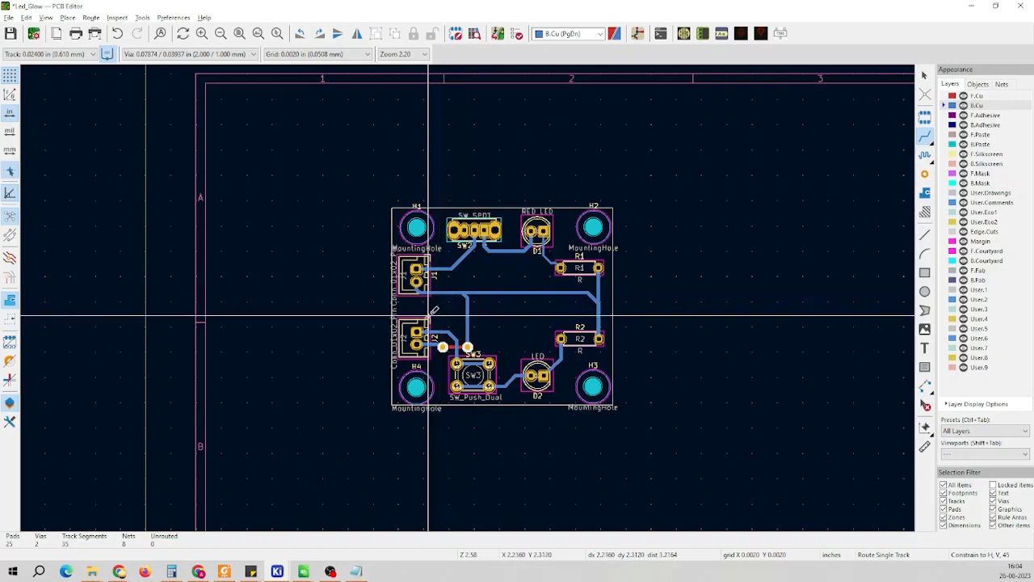
{"action": "scroll", "coordinate": [464, 340], "scroll_direction": "up", "scroll_amount": 3}
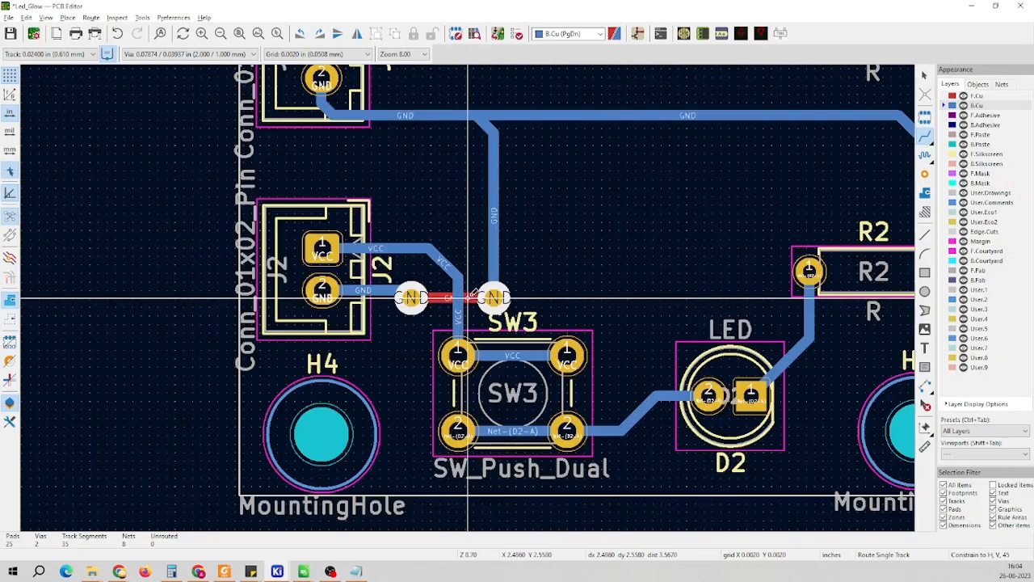
{"action": "scroll", "coordinate": [472, 293], "scroll_direction": "down", "scroll_amount": 2}
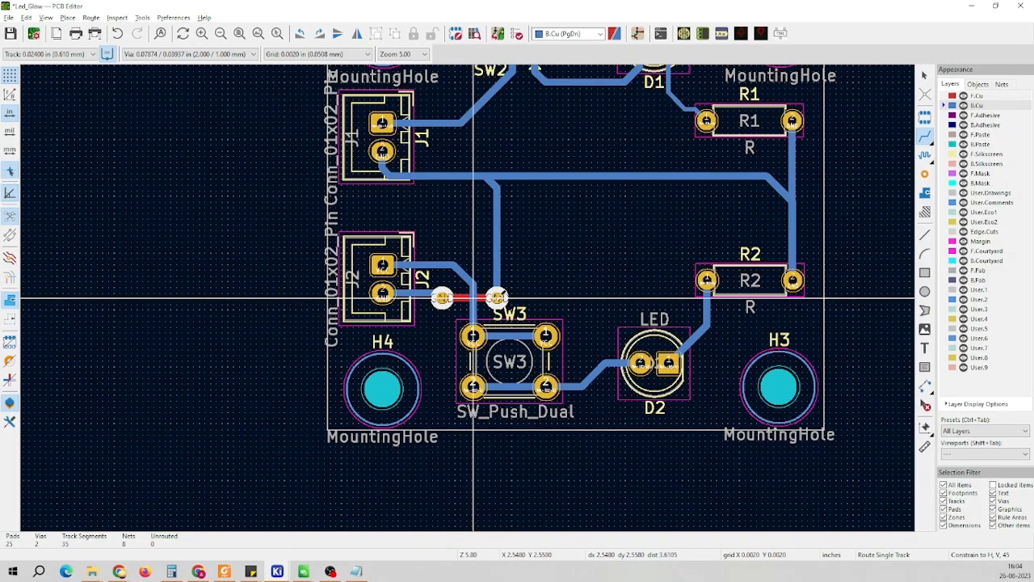
{"action": "left_click", "coordinate": [497, 298]}
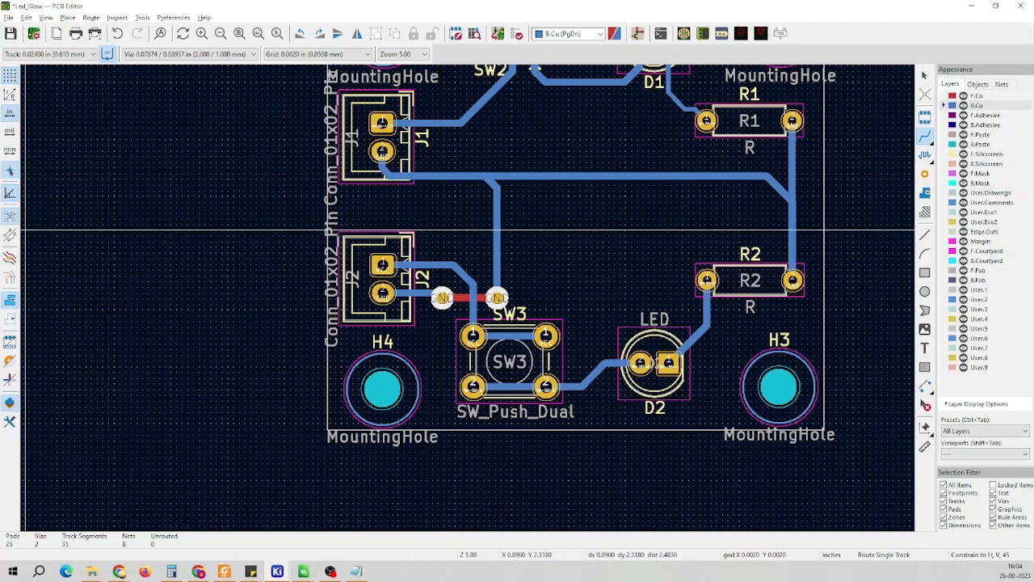
{"action": "key", "text": "alt+Tab"}
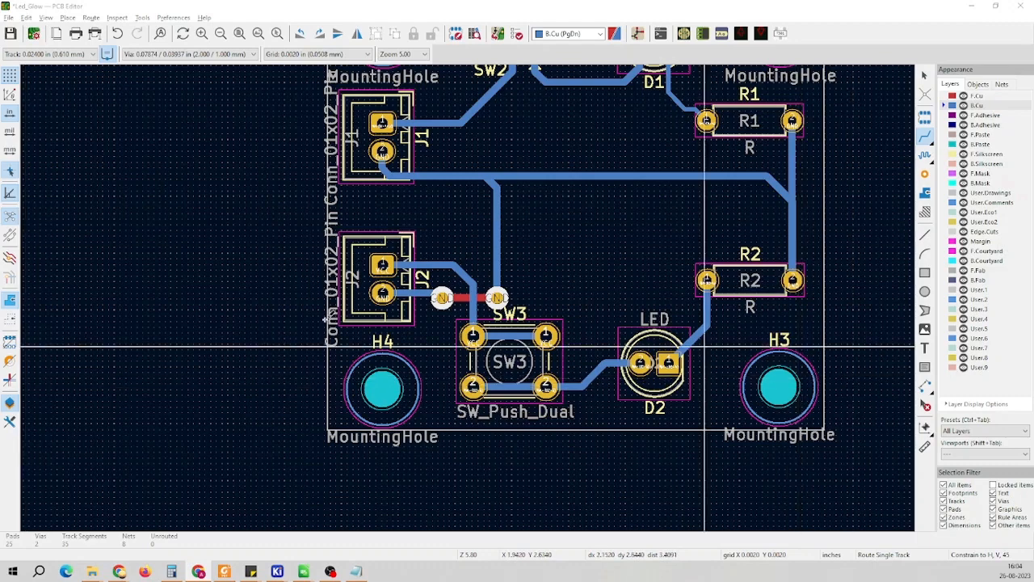
{"action": "scroll", "coordinate": [134, 409], "scroll_direction": "down", "scroll_amount": 2}
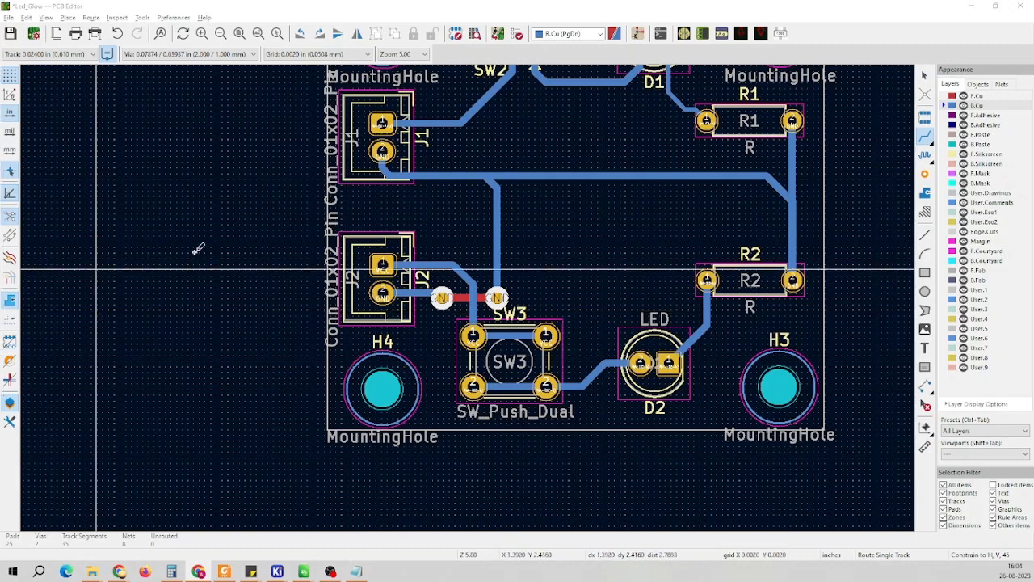
{"action": "scroll", "coordinate": [506, 275], "scroll_direction": "up", "scroll_amount": 2}
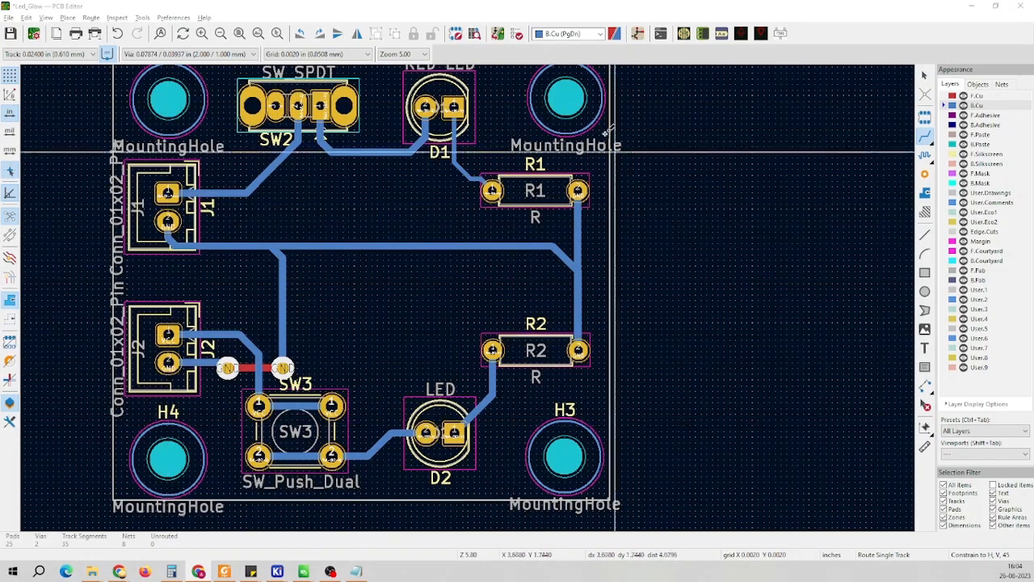
Run the design rules check on the board and locate the silkscreen warning for reference H2
{"action": "left_click", "coordinate": [517, 33]}
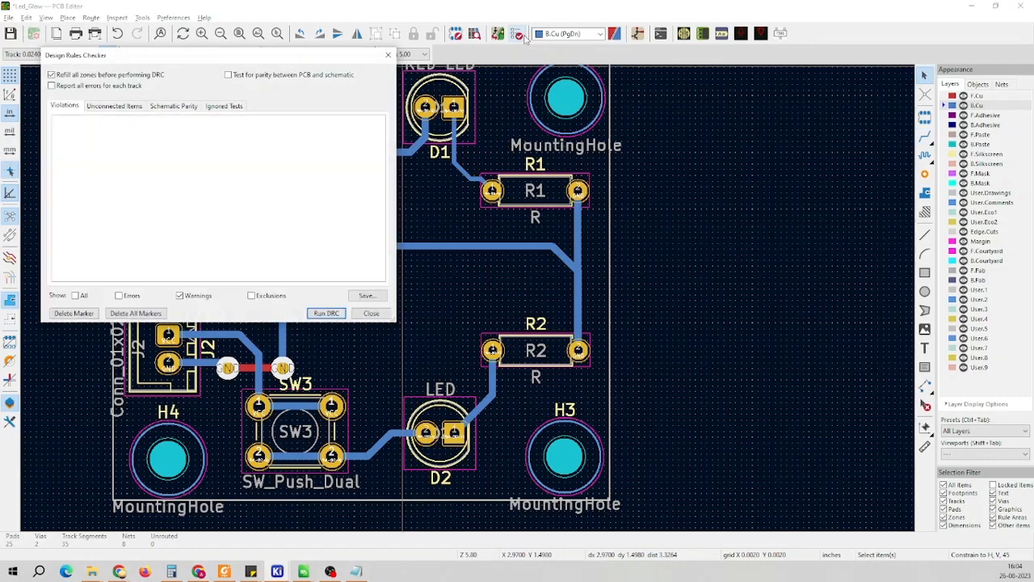
{"action": "left_click_drag", "start_coordinate": [275, 62], "coordinate": [701, 134]}
{"action": "left_click", "coordinate": [760, 384]}
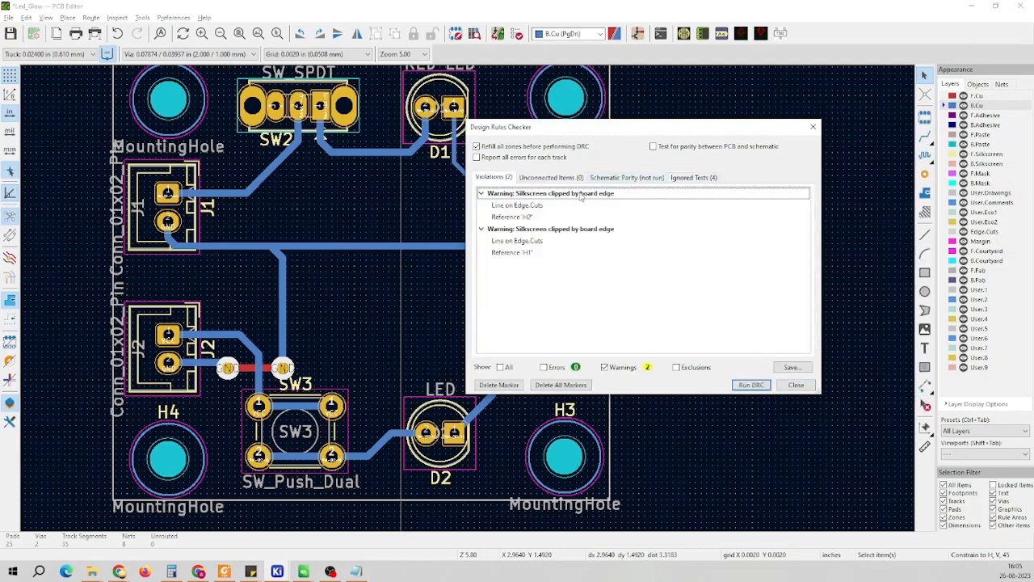
{"action": "left_click", "coordinate": [580, 195]}
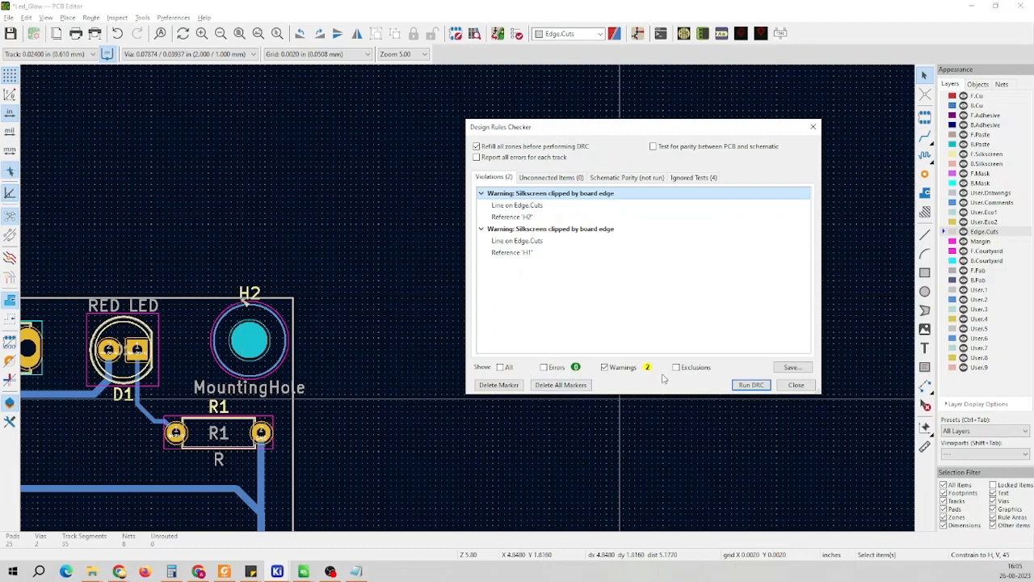
Locate the Edge.Cuts line in the H2 silkscreen warning and move the H2 reference inside the board outline, between D1 and the mounting hole
{"action": "left_click", "coordinate": [522, 206]}
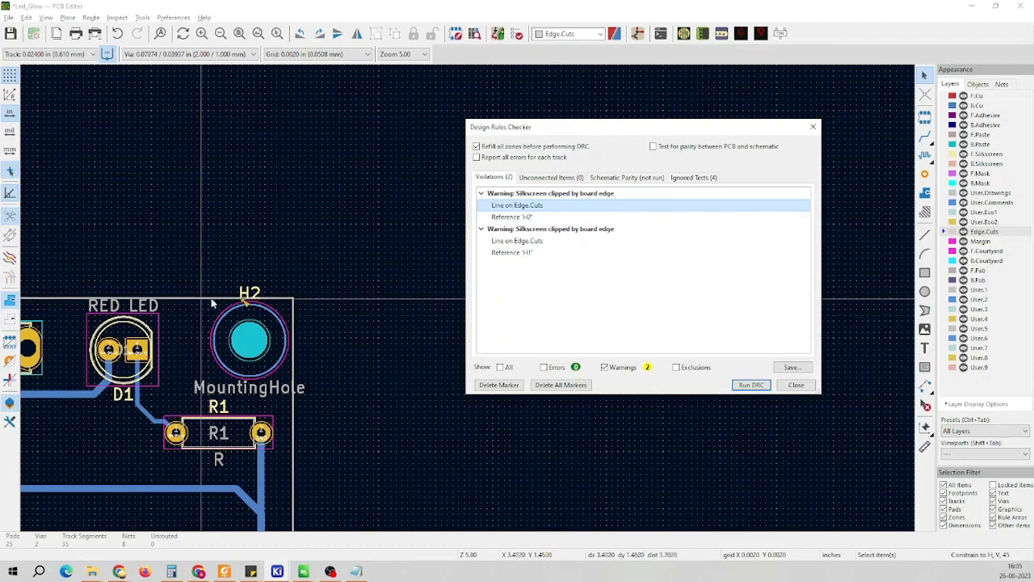
{"action": "scroll", "coordinate": [249, 297], "scroll_direction": "up", "scroll_amount": 2}
{"action": "scroll", "coordinate": [466, 300], "scroll_direction": "down", "scroll_amount": 2}
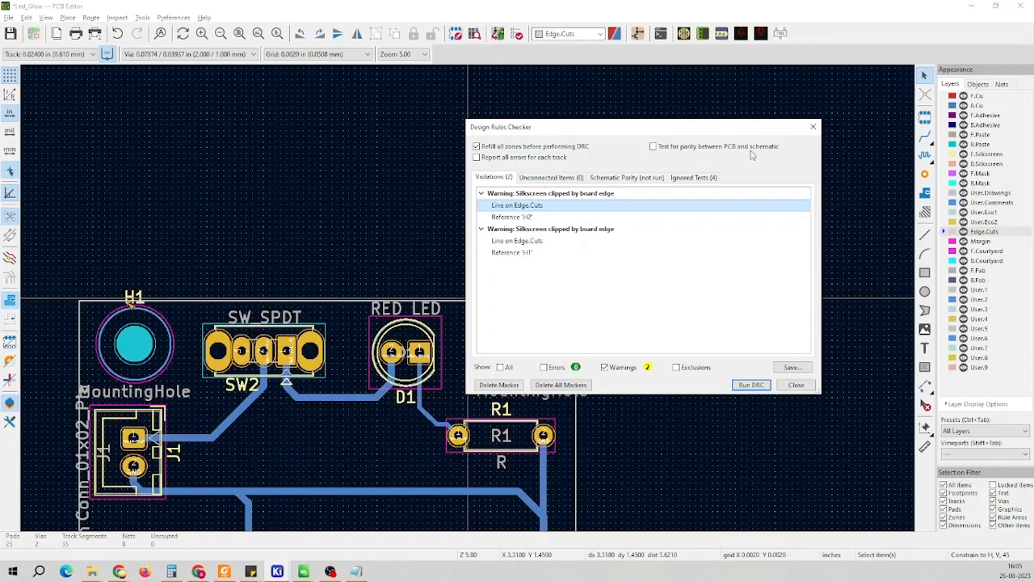
{"action": "left_click", "coordinate": [813, 127]}
{"action": "scroll", "coordinate": [531, 323], "scroll_direction": "up", "scroll_amount": 4}
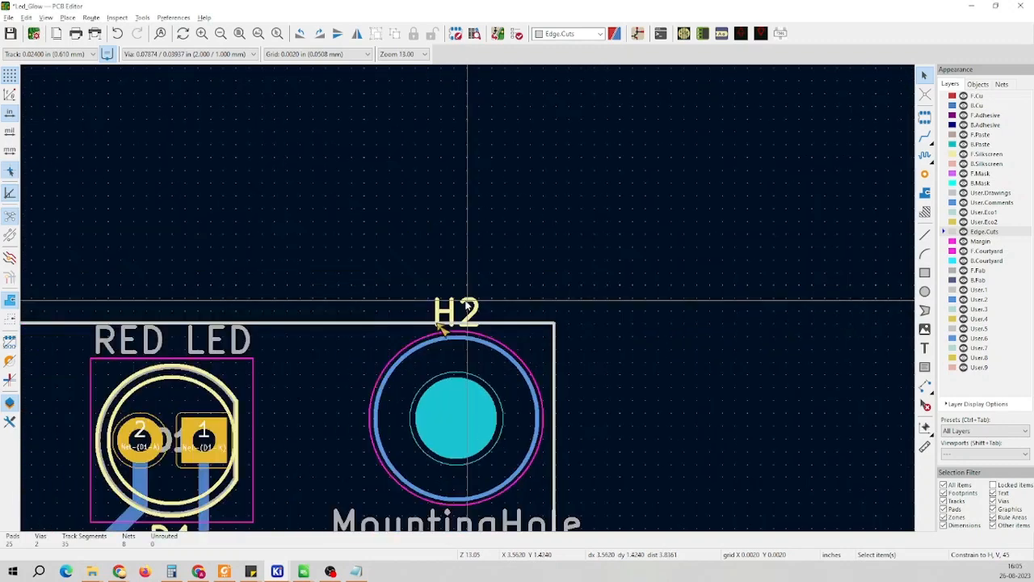
{"action": "scroll", "coordinate": [442, 325], "scroll_direction": "up", "scroll_amount": 3}
{"action": "left_click", "coordinate": [453, 301]}
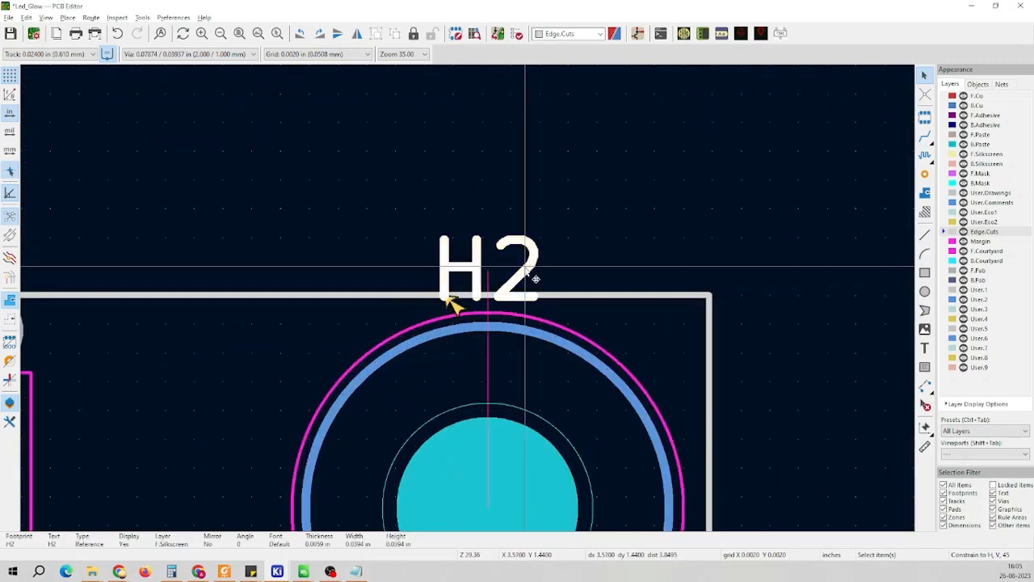
{"action": "key", "text": "m"}
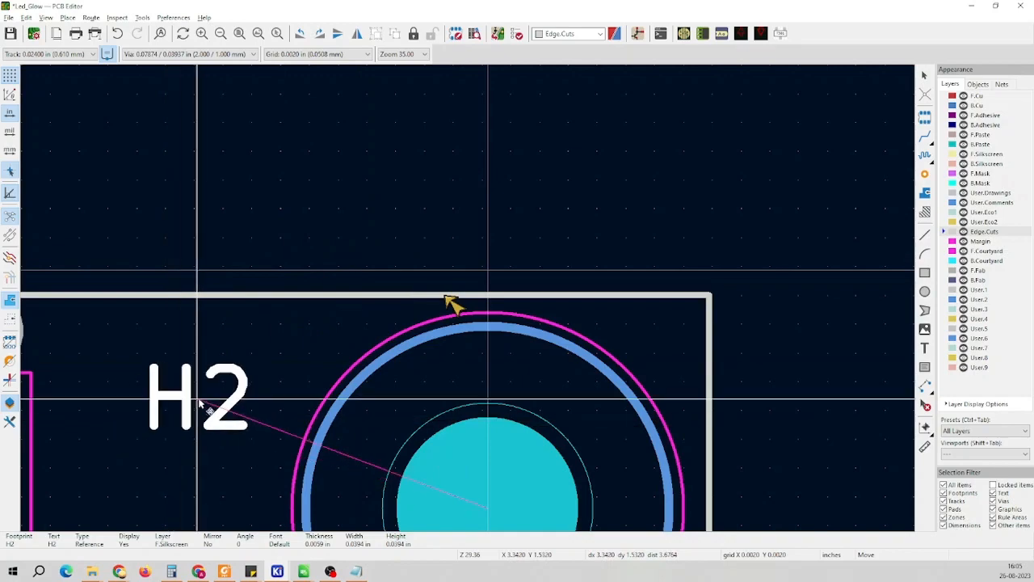
{"action": "left_click", "coordinate": [217, 393]}
Move the H1 reference inside the board outline, between its mounting hole and SW2
{"action": "scroll", "coordinate": [477, 275], "scroll_direction": "down", "scroll_amount": 8}
{"action": "scroll", "coordinate": [350, 297], "scroll_direction": "up", "scroll_amount": 5}
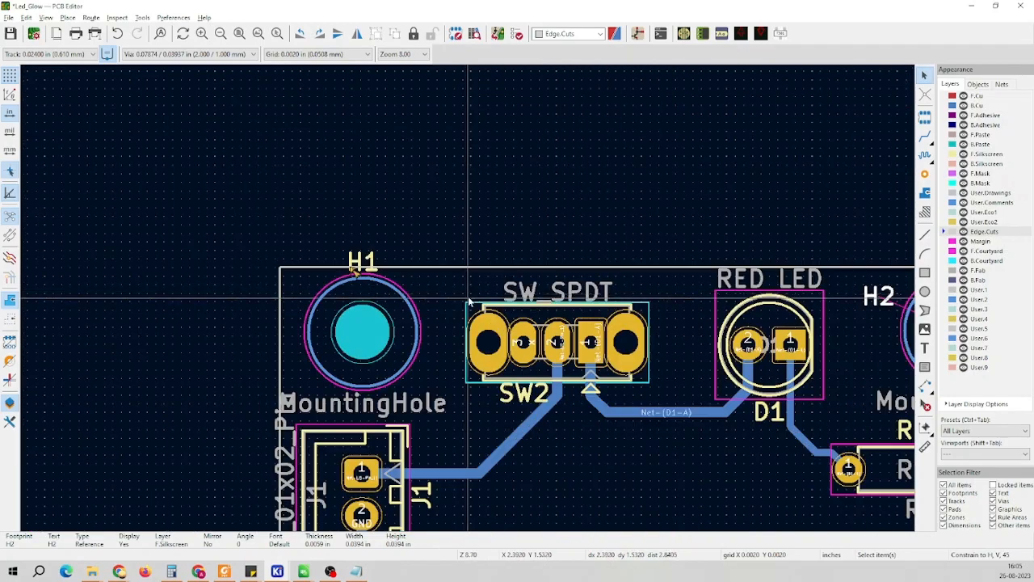
{"action": "scroll", "coordinate": [467, 296], "scroll_direction": "up", "scroll_amount": 3}
{"action": "left_click", "coordinate": [257, 230]}
{"action": "key", "text": "m"}
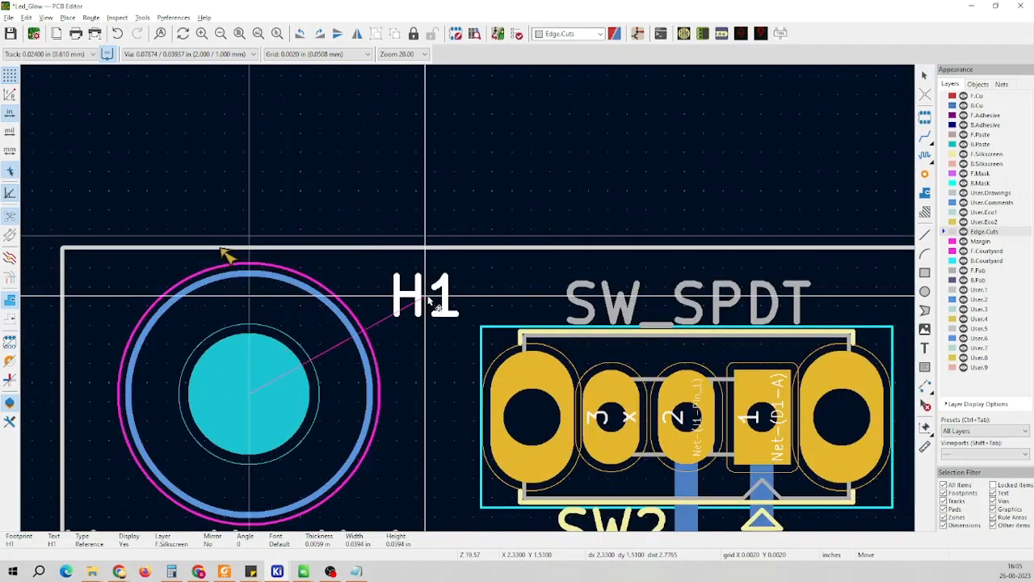
{"action": "left_click", "coordinate": [420, 303]}
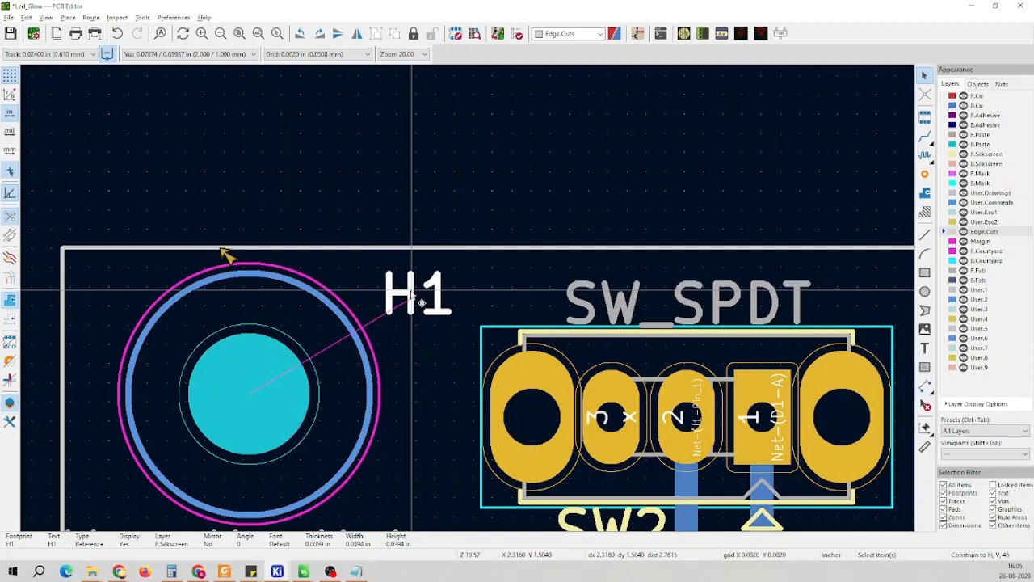
Check the moved H1 and H2 references and rerun the design rules check on the board
{"action": "scroll", "coordinate": [412, 291], "scroll_direction": "down", "scroll_amount": 6}
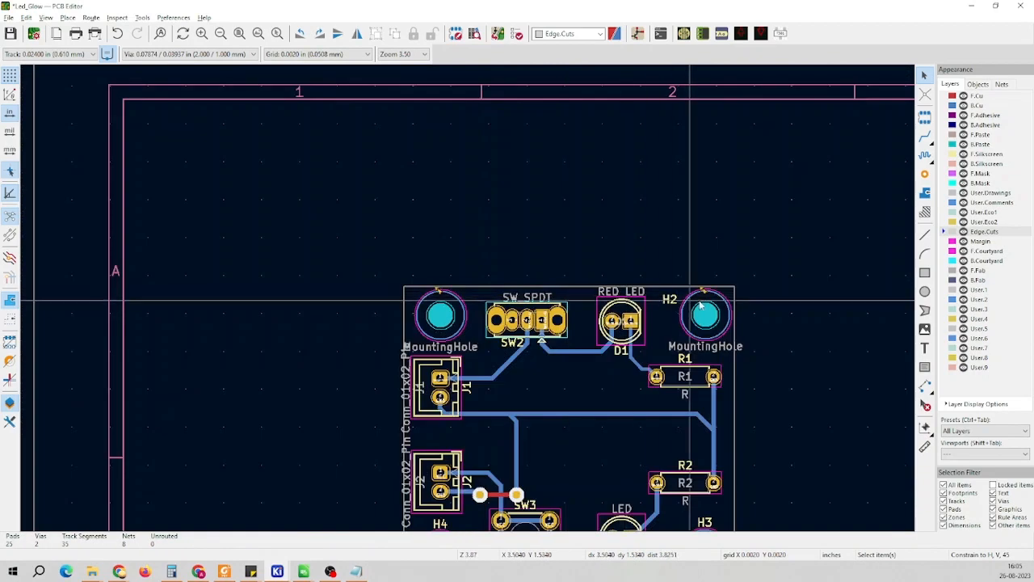
{"action": "scroll", "coordinate": [404, 293], "scroll_direction": "up", "scroll_amount": 4}
{"action": "scroll", "coordinate": [469, 270], "scroll_direction": "up", "scroll_amount": 2}
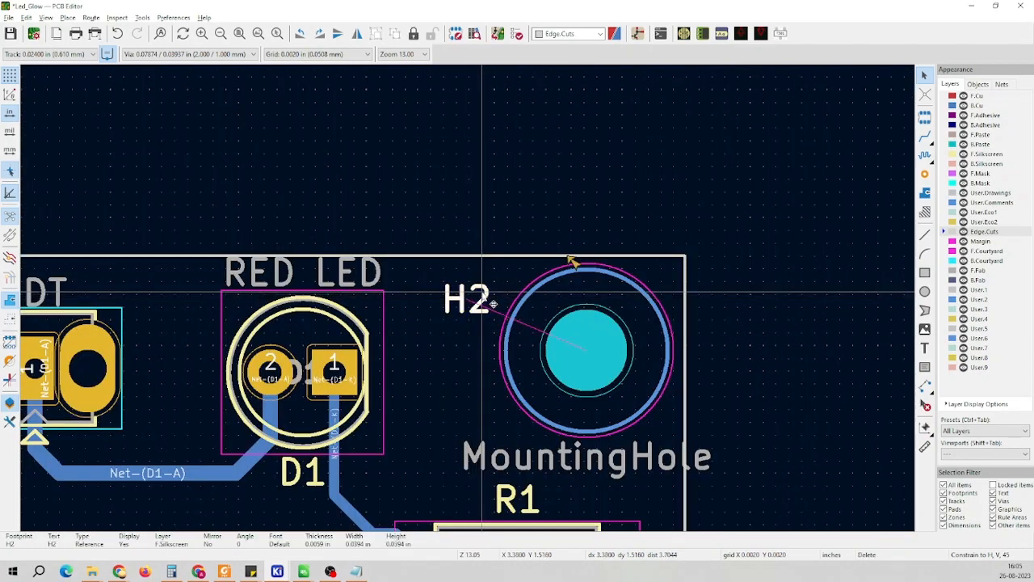
{"action": "scroll", "coordinate": [468, 302], "scroll_direction": "down", "scroll_amount": 5}
{"action": "scroll", "coordinate": [423, 335], "scroll_direction": "up", "scroll_amount": 2}
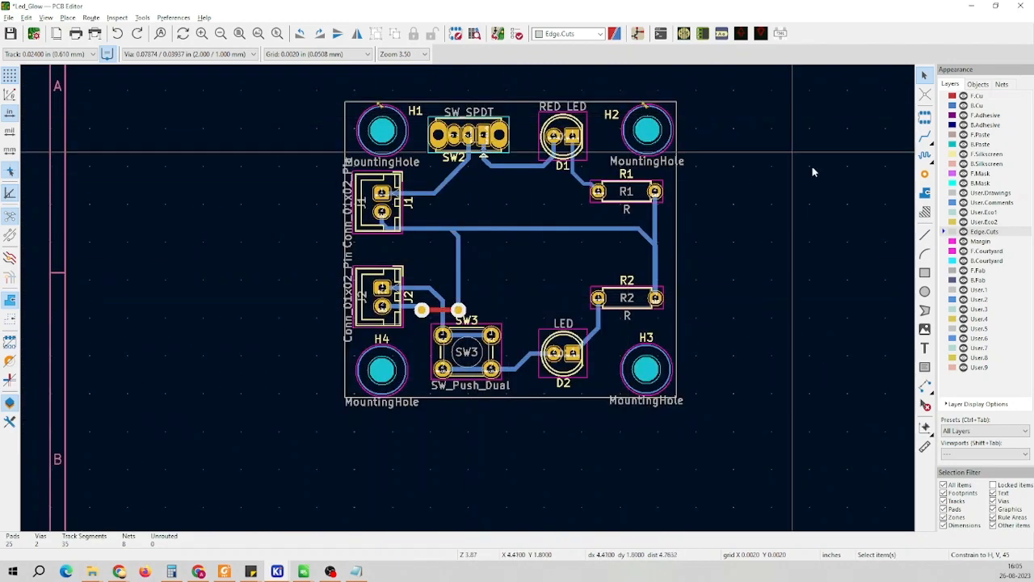
{"action": "left_click", "coordinate": [517, 33]}
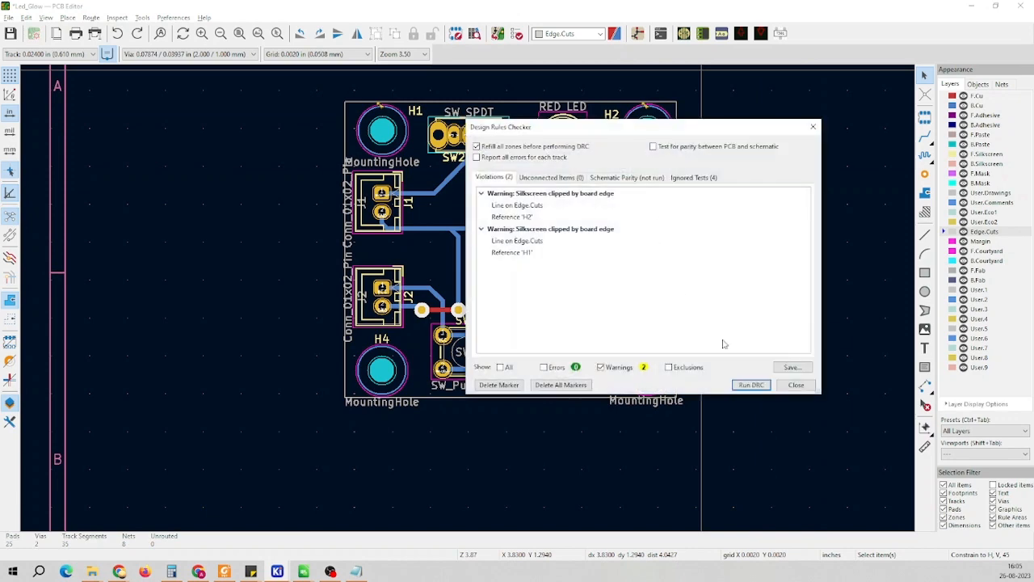
{"action": "left_click", "coordinate": [741, 381]}
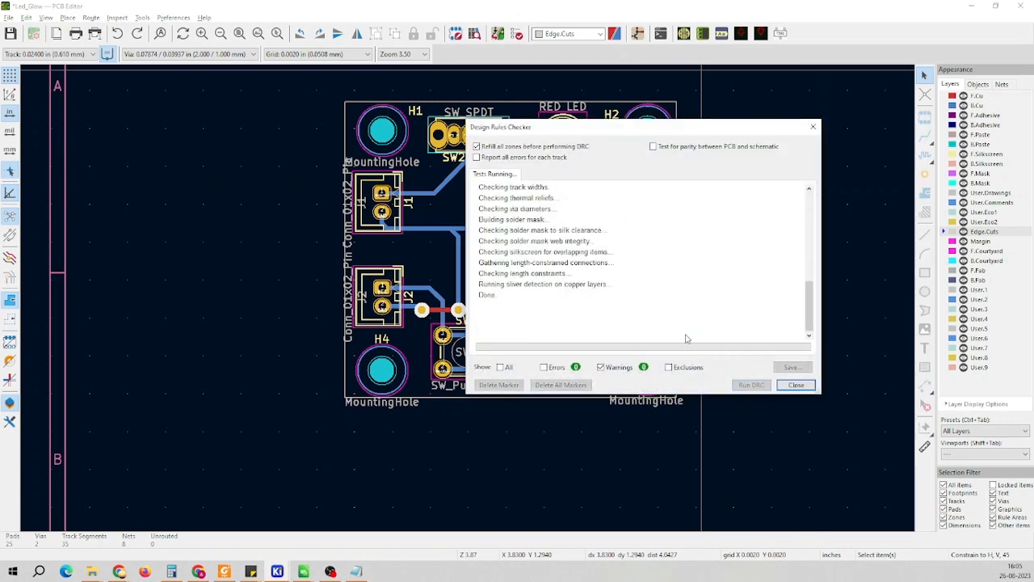
{"action": "left_click", "coordinate": [796, 385]}
Add the text "Miranda House" on B.Cu and place it below the horizontal GND track, between the J2 GND track and R2
{"action": "scroll", "coordinate": [775, 318], "scroll_direction": "down", "scroll_amount": 1}
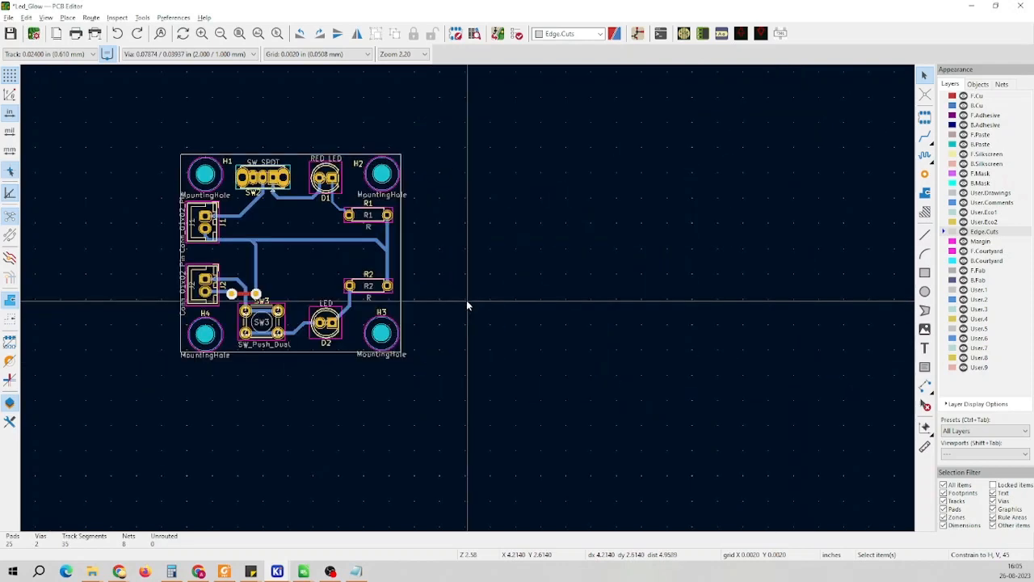
{"action": "scroll", "coordinate": [387, 262], "scroll_direction": "up", "scroll_amount": 1}
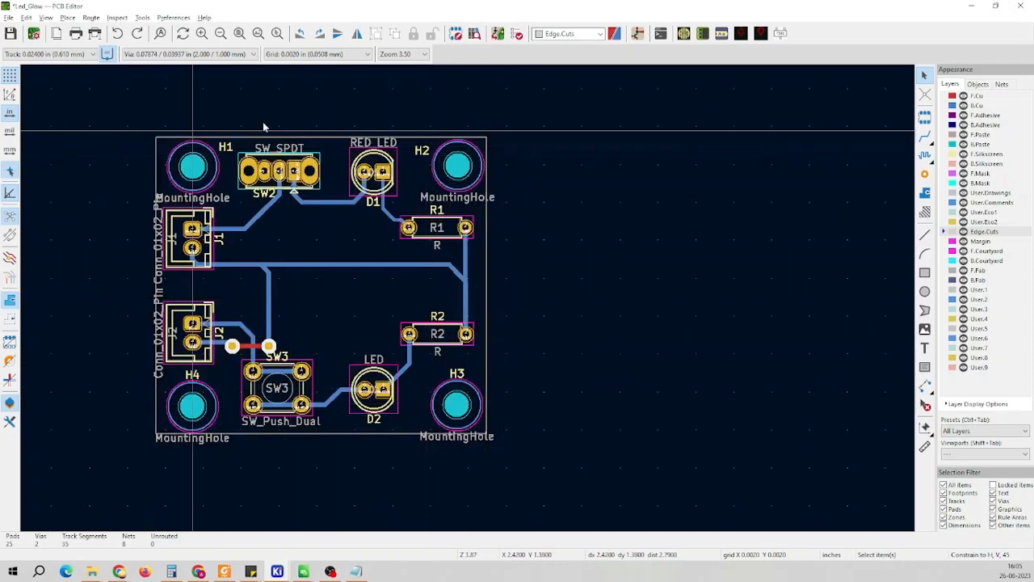
{"action": "left_click", "coordinate": [925, 347]}
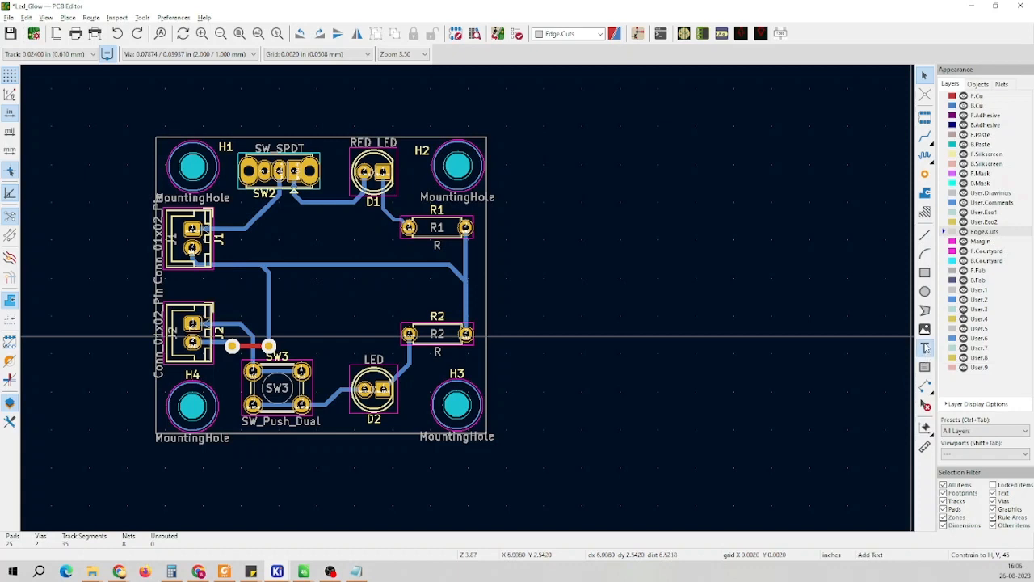
{"action": "left_click", "coordinate": [829, 304]}
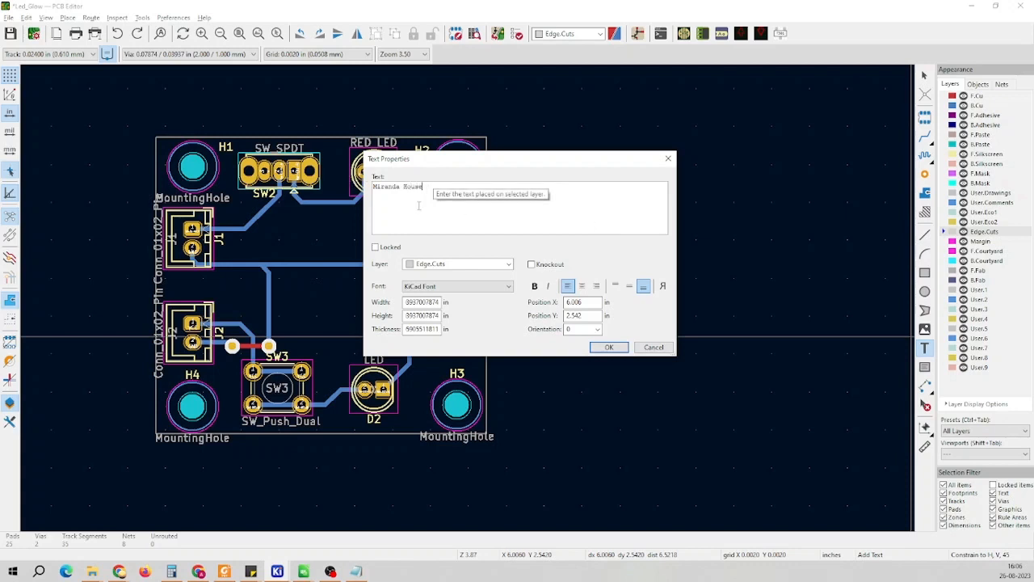
{"action": "left_click", "coordinate": [447, 264]}
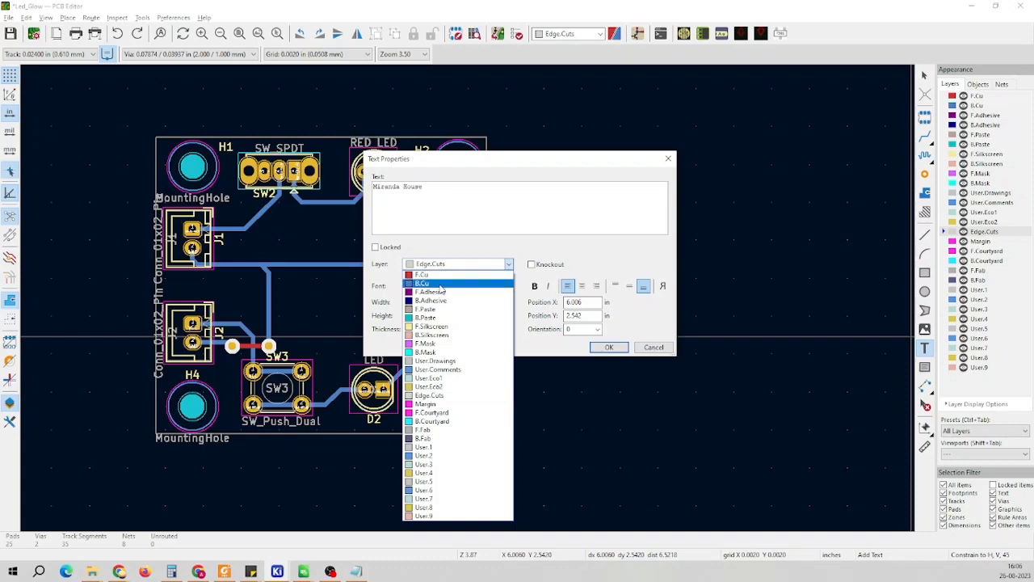
{"action": "left_click", "coordinate": [441, 284]}
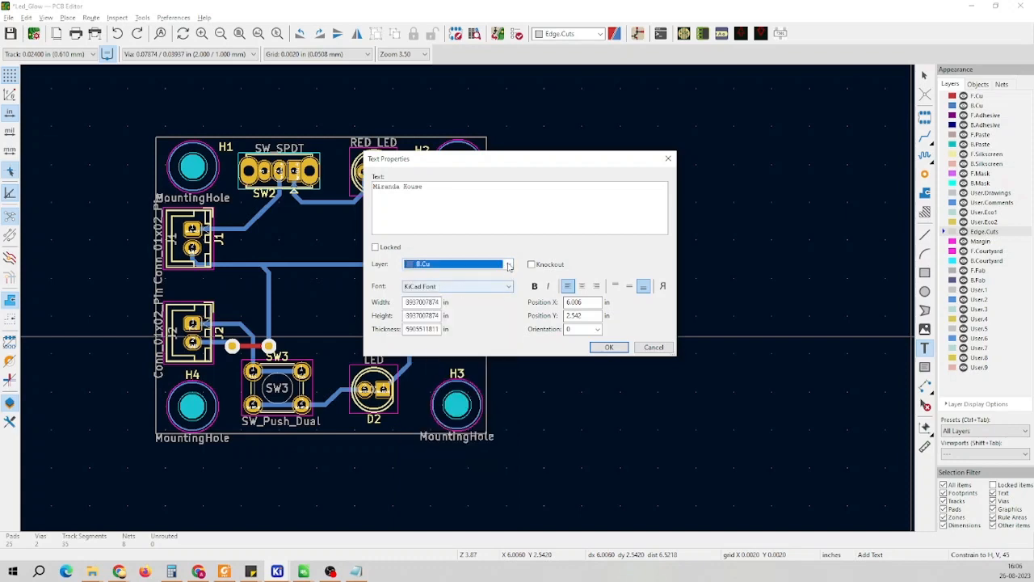
{"action": "left_click", "coordinate": [609, 346]}
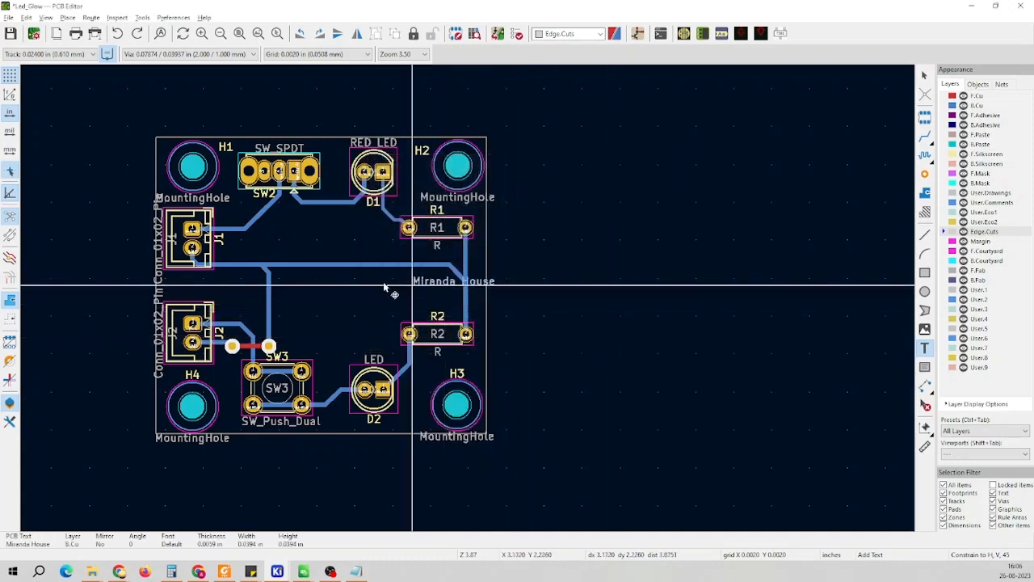
{"action": "scroll", "coordinate": [387, 291], "scroll_direction": "up", "scroll_amount": 6}
{"action": "scroll", "coordinate": [456, 301], "scroll_direction": "down", "scroll_amount": 4}
{"action": "scroll", "coordinate": [461, 307], "scroll_direction": "up", "scroll_amount": 3}
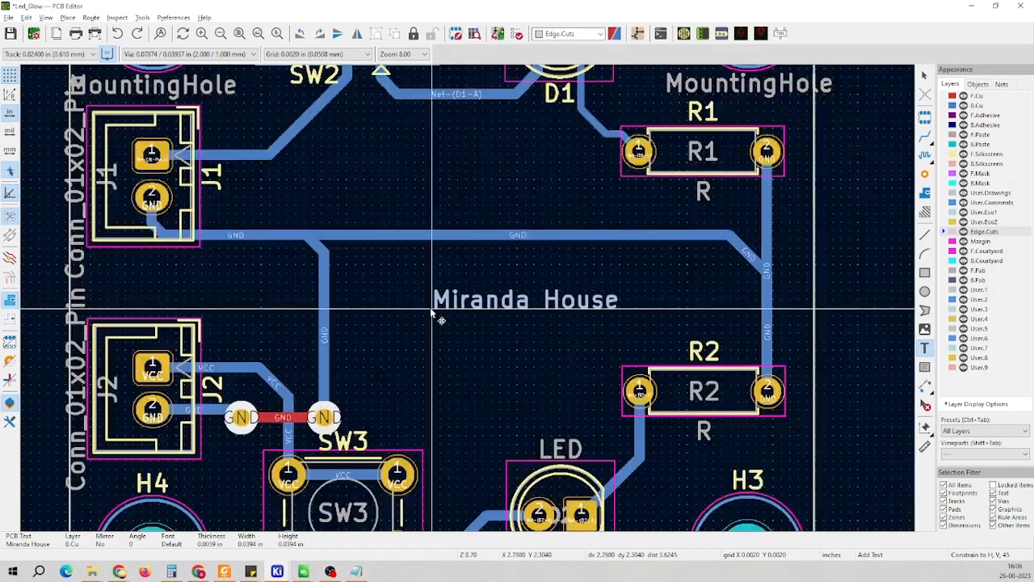
{"action": "scroll", "coordinate": [441, 311], "scroll_direction": "down", "scroll_amount": 4}
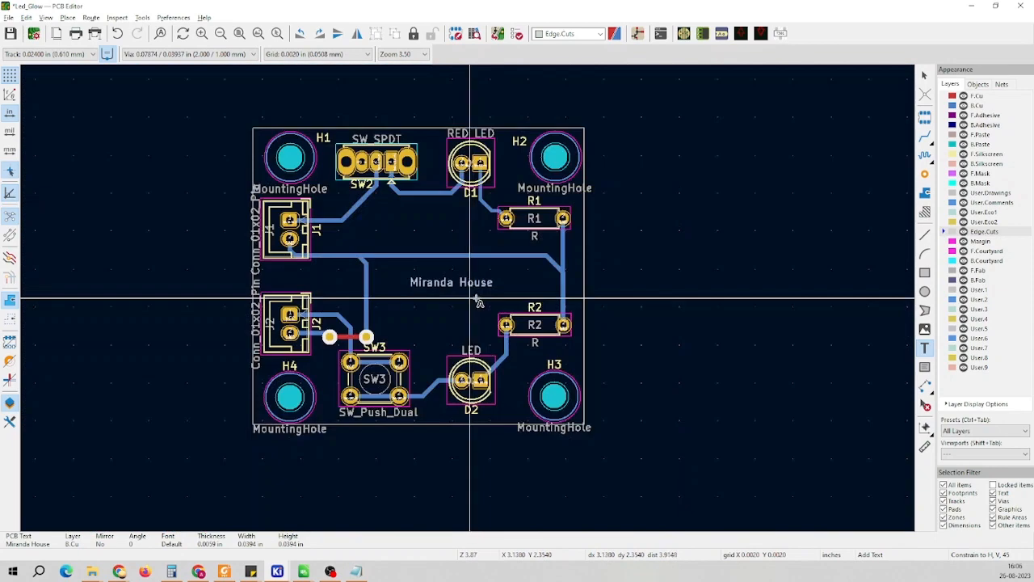
{"action": "scroll", "coordinate": [478, 300], "scroll_direction": "up", "scroll_amount": 2}
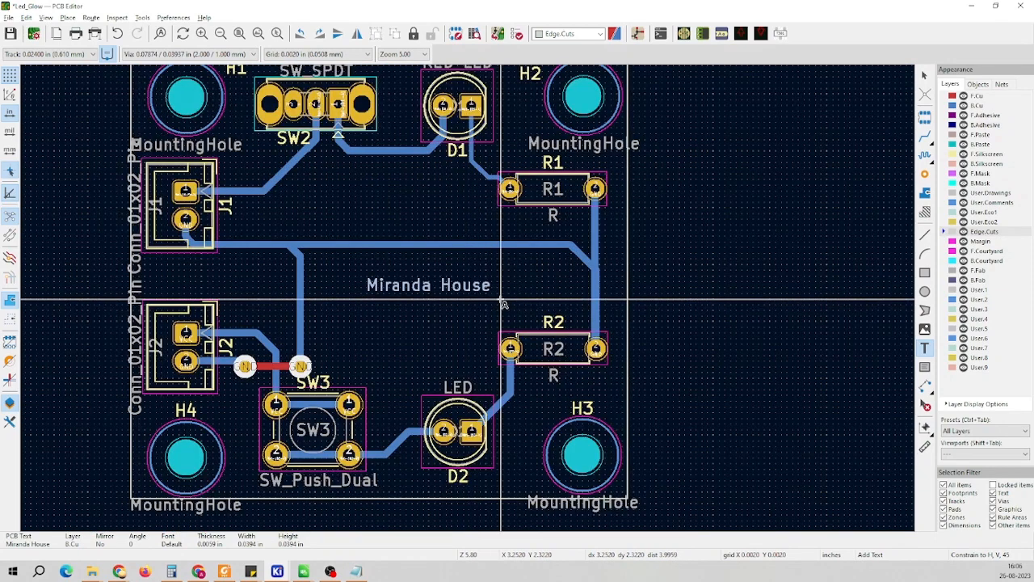
{"action": "scroll", "coordinate": [489, 303], "scroll_direction": "down", "scroll_amount": 2}
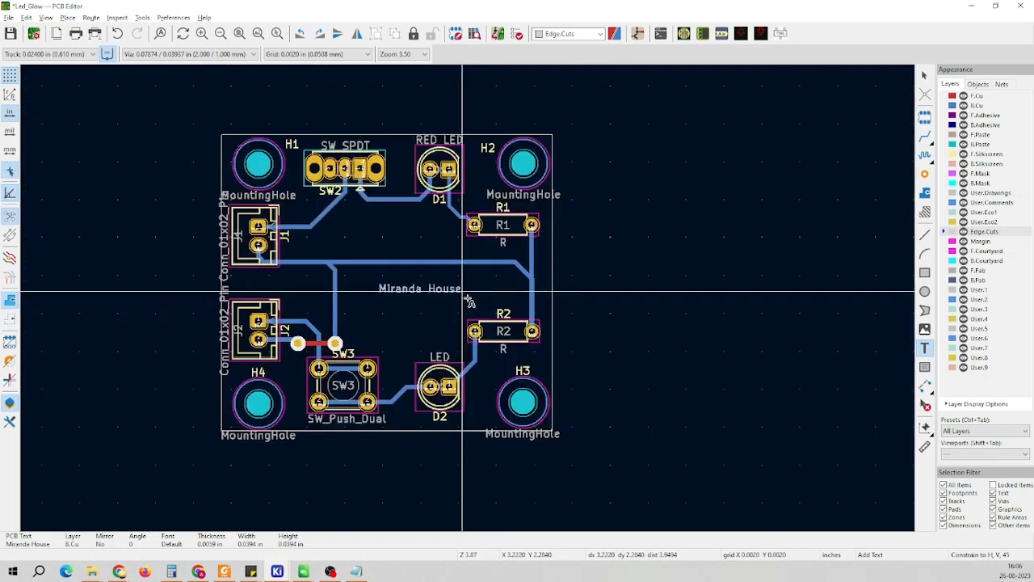
{"action": "scroll", "coordinate": [473, 303], "scroll_direction": "up", "scroll_amount": 2}
{"action": "left_click", "coordinate": [471, 303]}
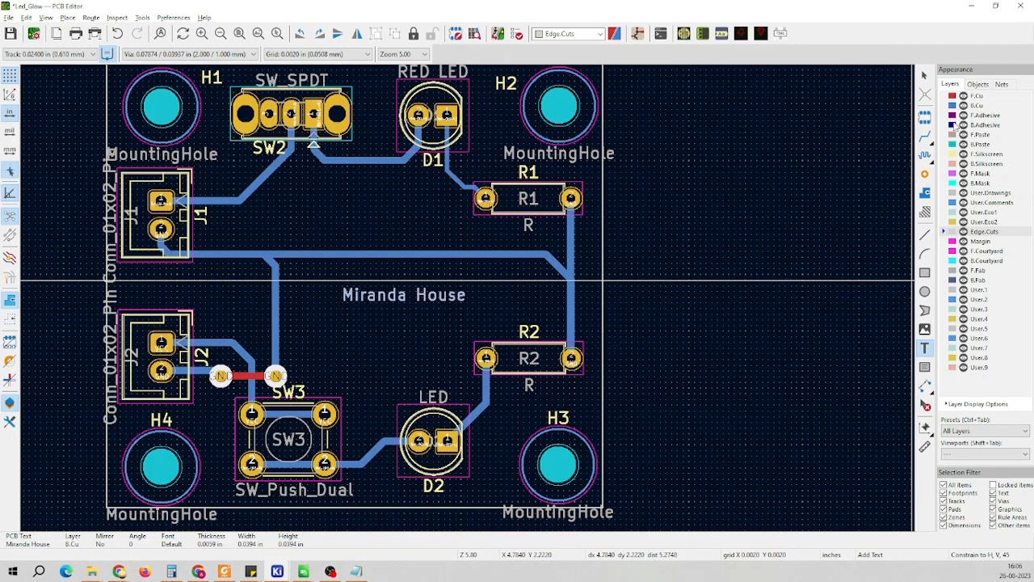
Make B.Cu the active layer and place the bold, mirrored text "Test Circuit" just below "Miranda House"
{"action": "left_click", "coordinate": [943, 106]}
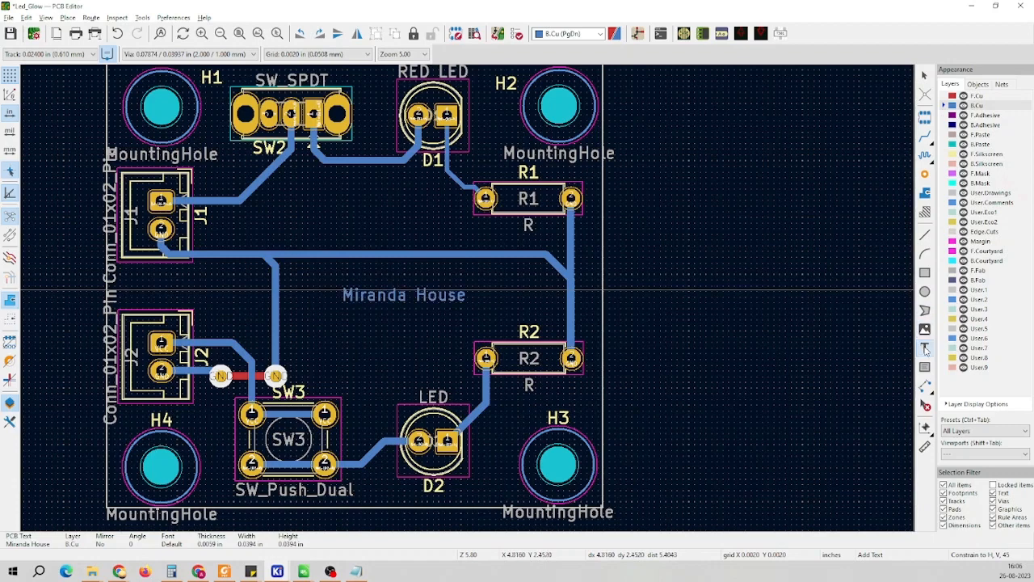
{"action": "left_click", "coordinate": [600, 306]}
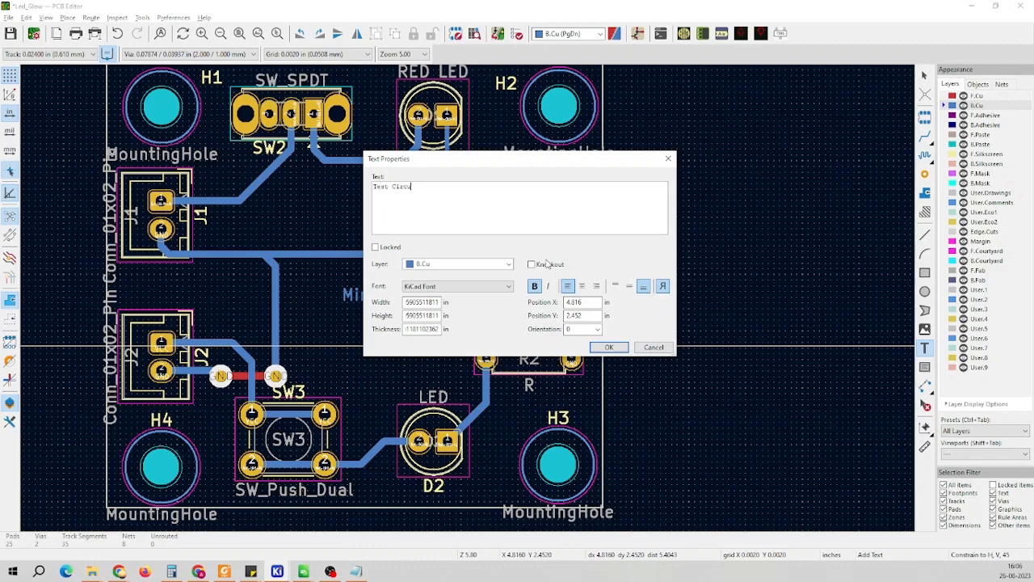
{"action": "key", "text": "Return"}
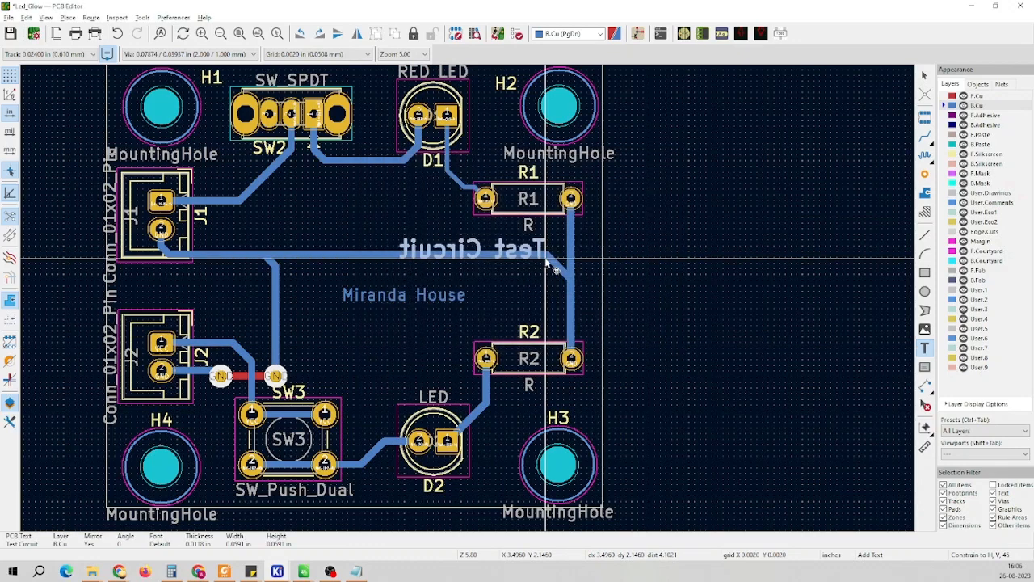
{"action": "left_click", "coordinate": [474, 330]}
Delete the unmirrored "Miranda House" text above "Test Circuit"
{"action": "scroll", "coordinate": [469, 323], "scroll_direction": "up", "scroll_amount": 5}
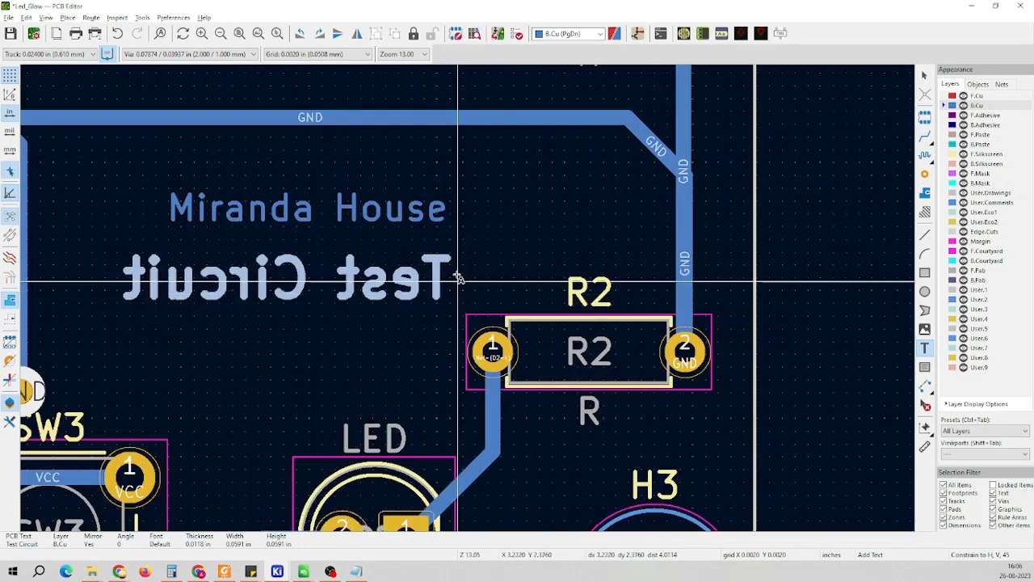
{"action": "left_click", "coordinate": [439, 206]}
{"action": "key", "text": "Delete"}
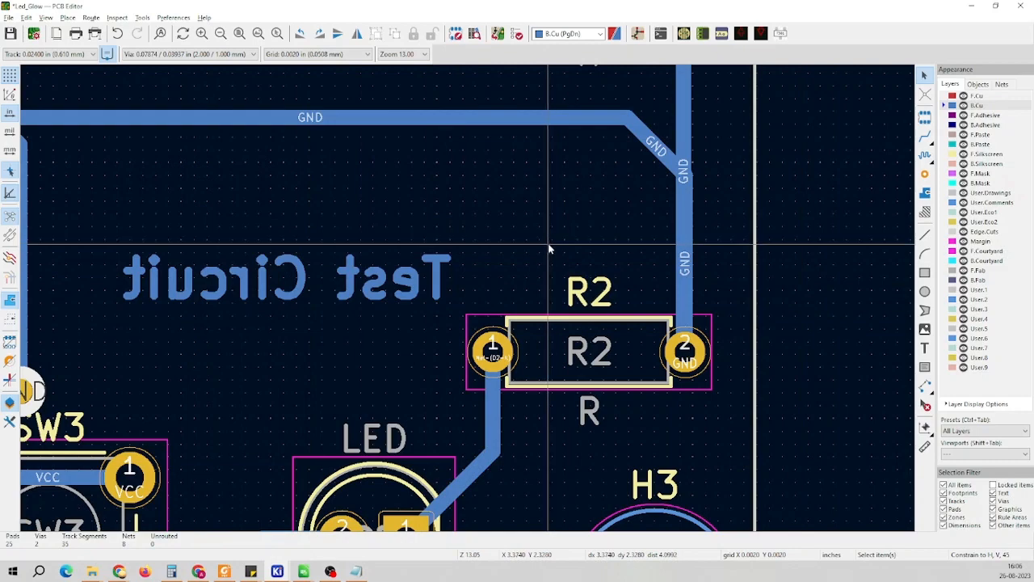
{"action": "scroll", "coordinate": [547, 243], "scroll_direction": "down", "scroll_amount": 3}
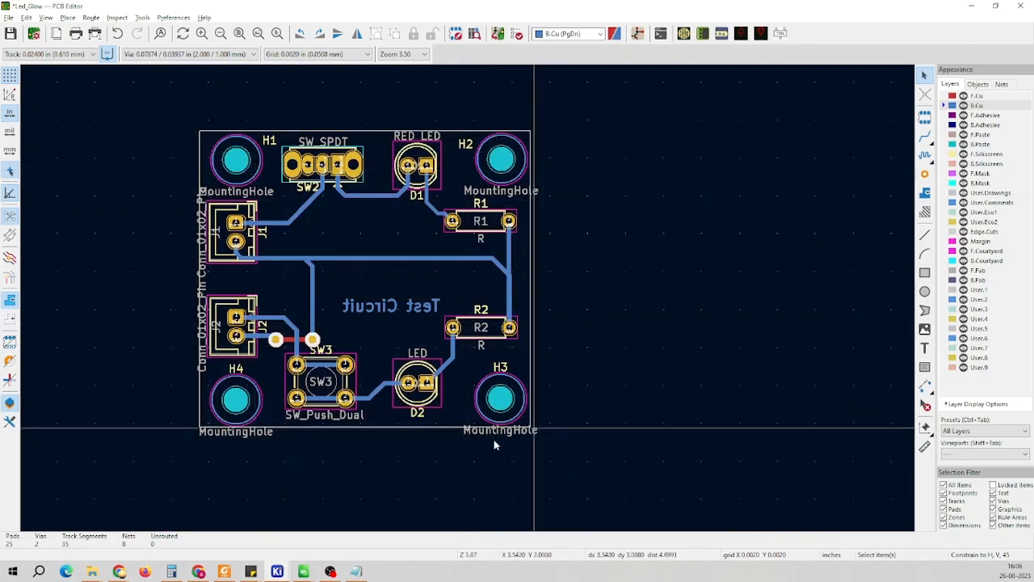
Place the bold, mirrored text "Miranda House" on B.Cu just above "Test Circuit" and save the board
{"action": "scroll", "coordinate": [385, 312], "scroll_direction": "up", "scroll_amount": 2}
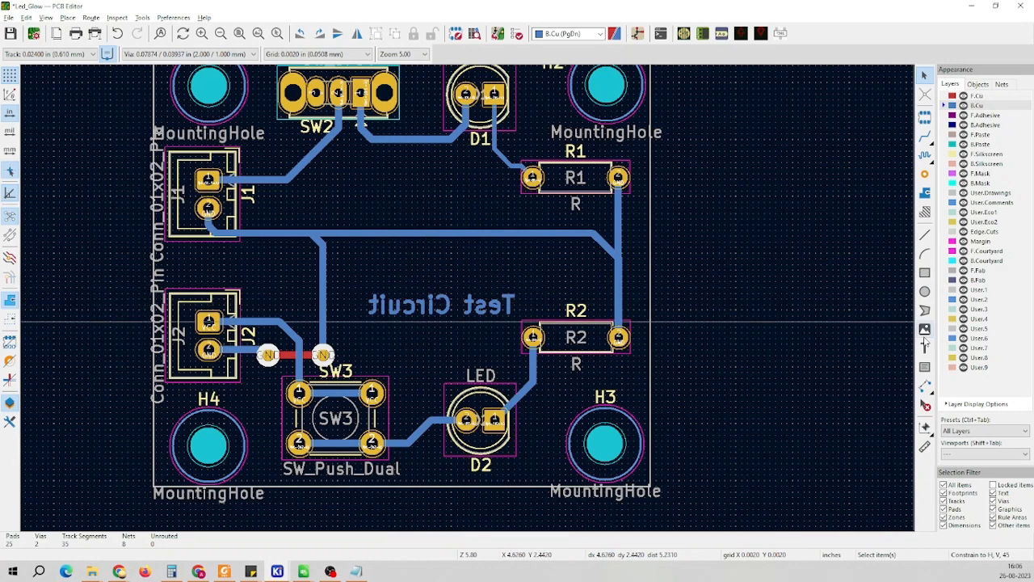
{"action": "left_click", "coordinate": [926, 349]}
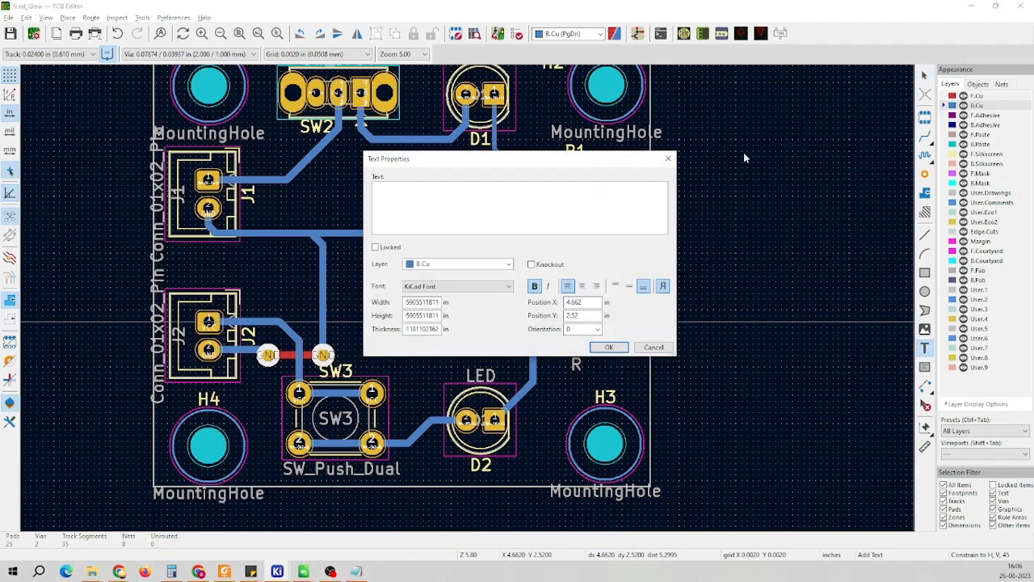
{"action": "left_click", "coordinate": [668, 159]}
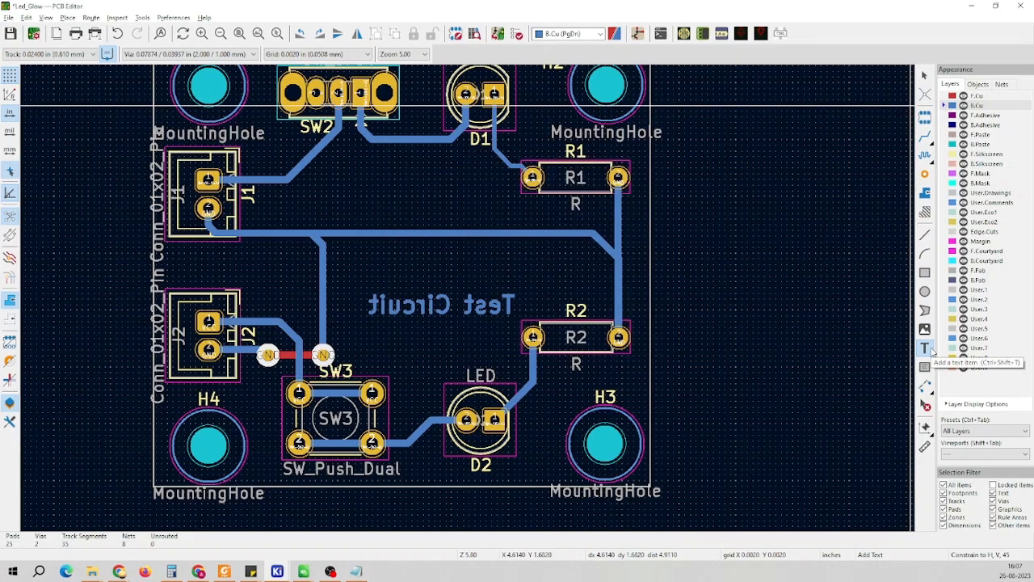
{"action": "left_click", "coordinate": [926, 349]}
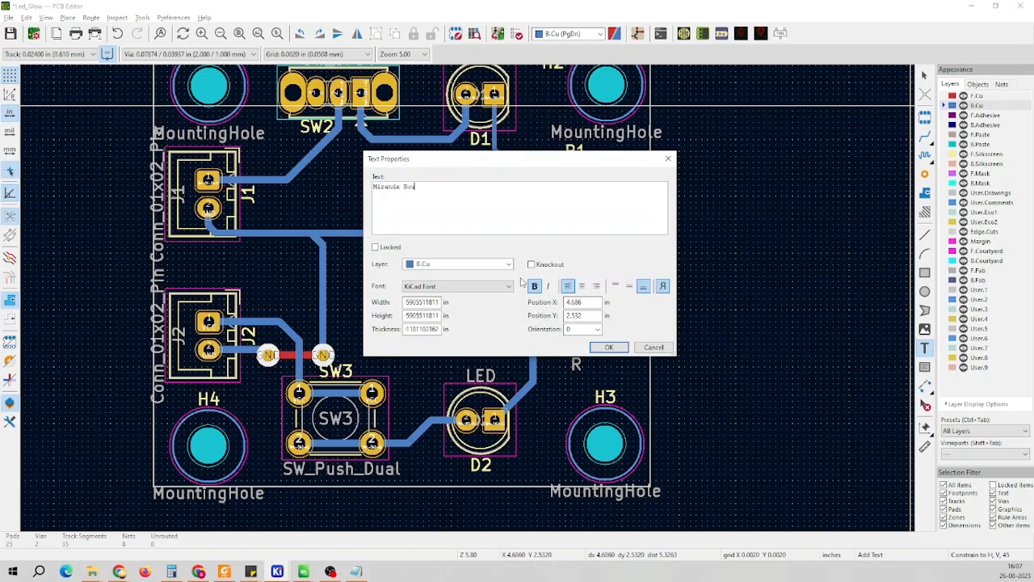
{"action": "key", "text": "shift+Return"}
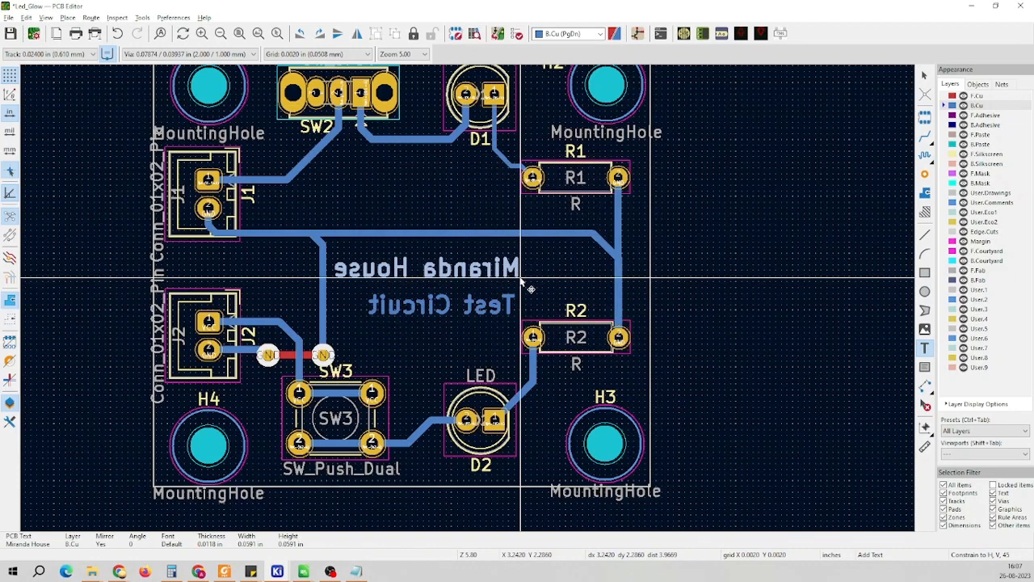
{"action": "left_click", "coordinate": [521, 280]}
{"action": "scroll", "coordinate": [494, 278], "scroll_direction": "up", "scroll_amount": 3}
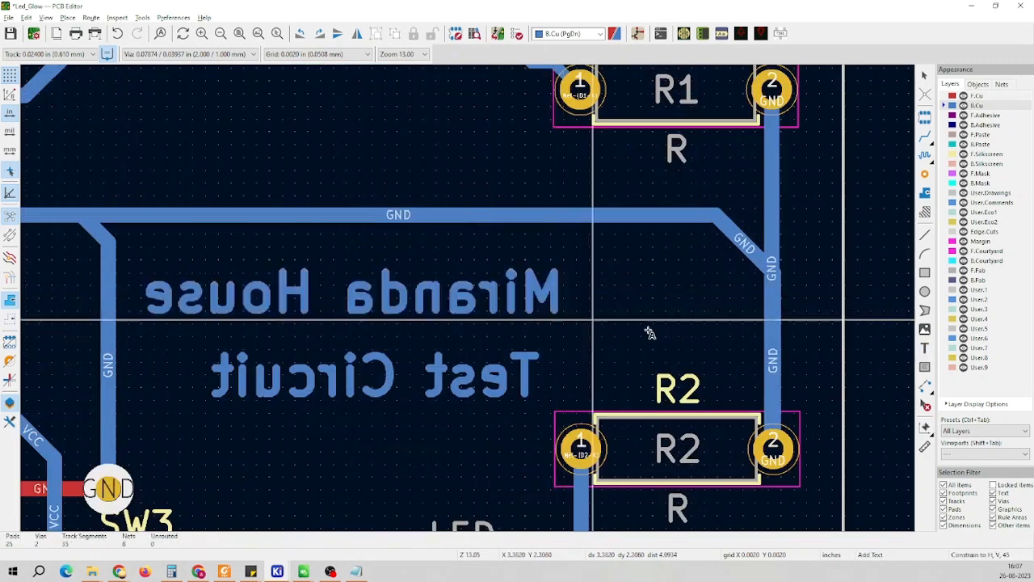
{"action": "scroll", "coordinate": [655, 331], "scroll_direction": "down", "scroll_amount": 3}
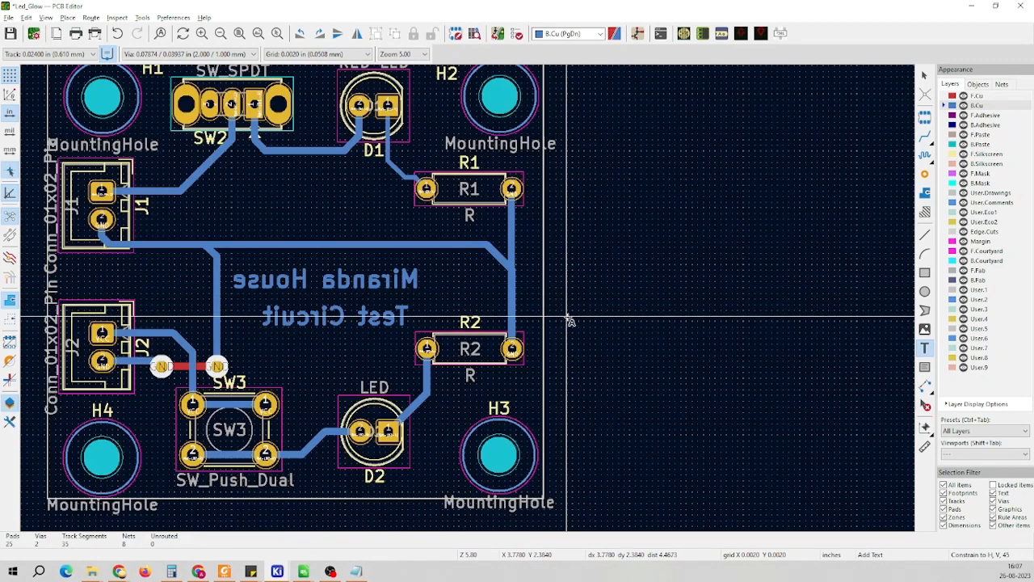
{"action": "key", "text": "Escape"}
{"action": "key", "text": "ctrl+s"}
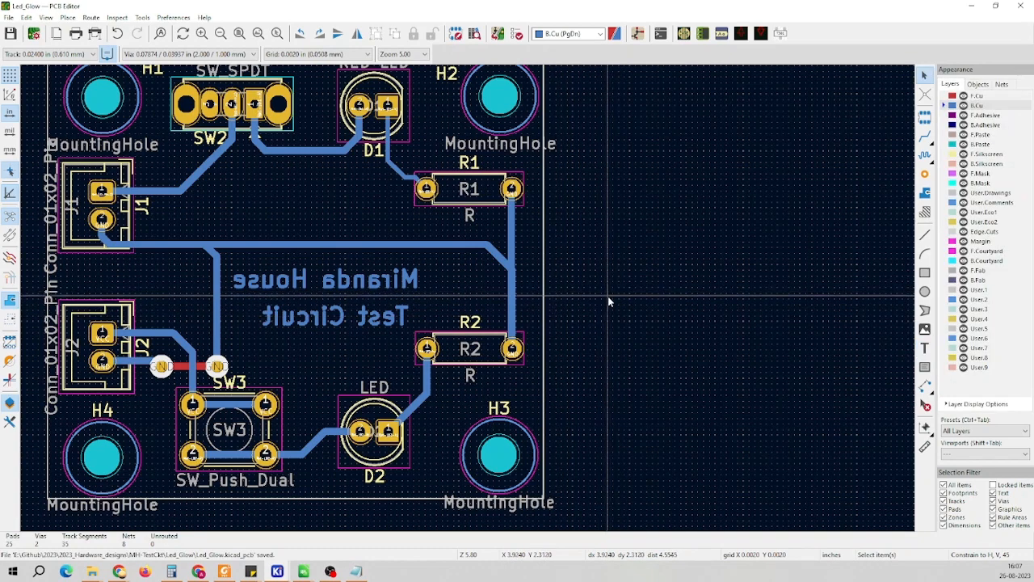
View the board in 3D, checking the copper text on the underside and the components on top
{"action": "scroll", "coordinate": [469, 300], "scroll_direction": "down", "scroll_amount": 2}
{"action": "scroll", "coordinate": [475, 297], "scroll_direction": "up", "scroll_amount": 1}
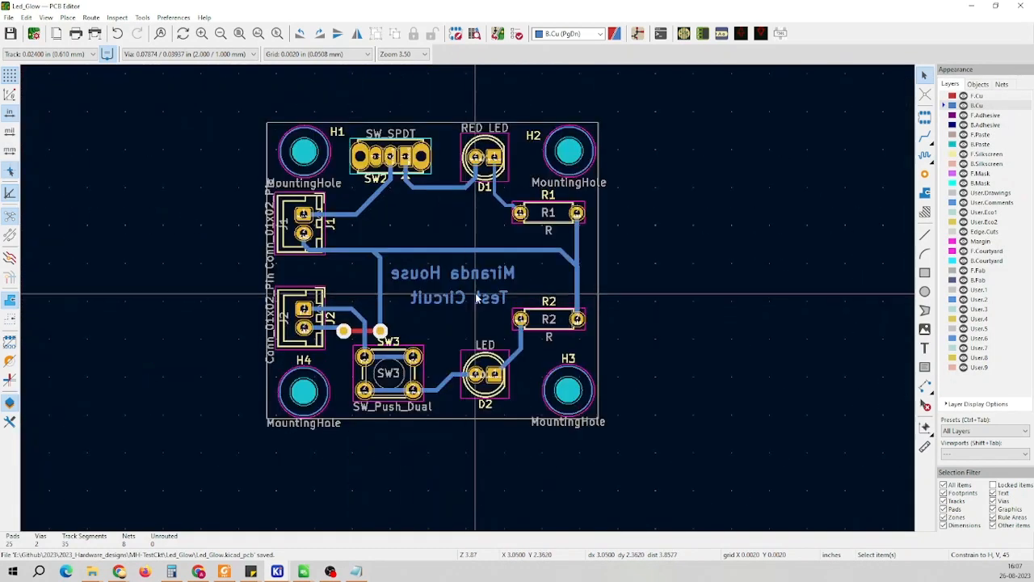
{"action": "left_click", "coordinate": [239, 33]}
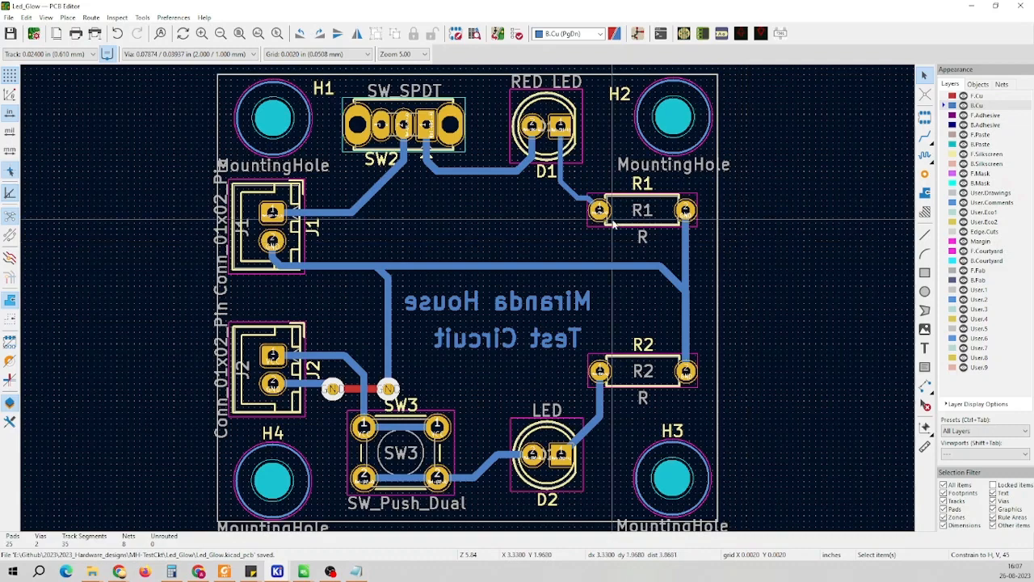
{"action": "key", "text": "alt+3"}
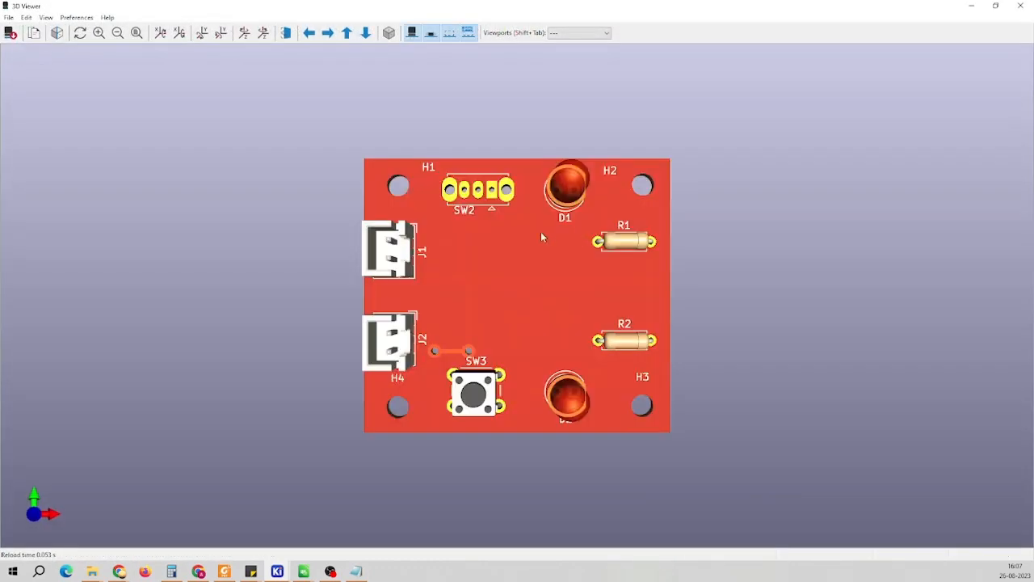
{"action": "left_click_drag", "start_coordinate": [596, 291], "coordinate": [714, 392]}
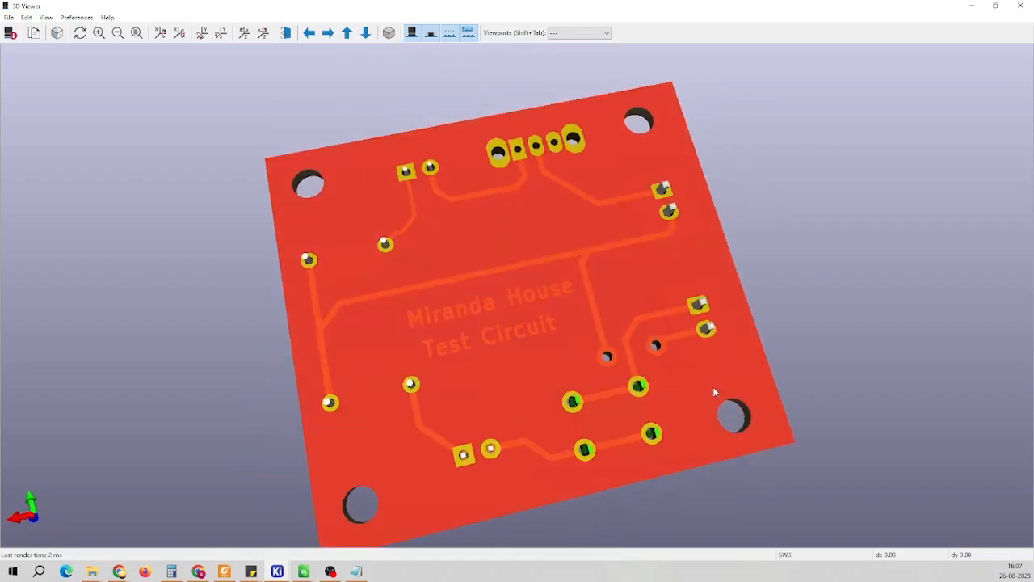
{"action": "left_click_drag", "start_coordinate": [352, 334], "coordinate": [726, 252]}
{"action": "scroll", "coordinate": [368, 410], "scroll_direction": "up", "scroll_amount": 2}
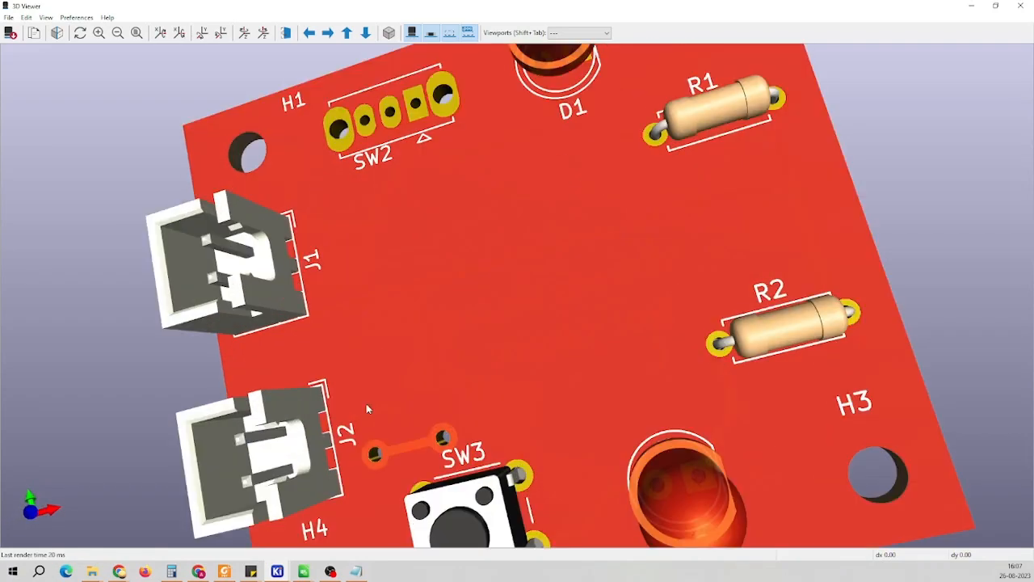
{"action": "left_click_drag", "start_coordinate": [367, 407], "coordinate": [385, 475]}
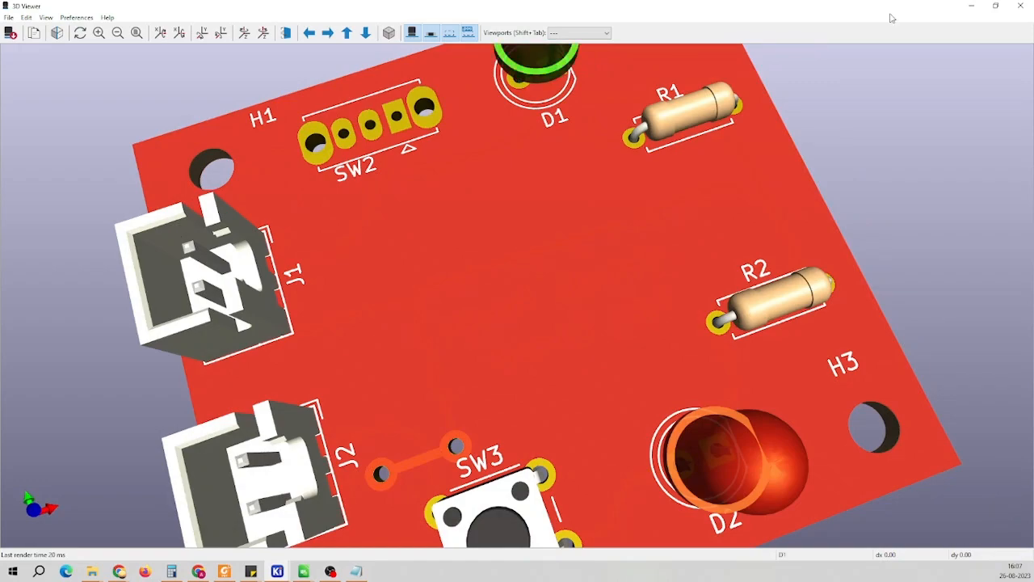
{"action": "left_click", "coordinate": [971, 6]}
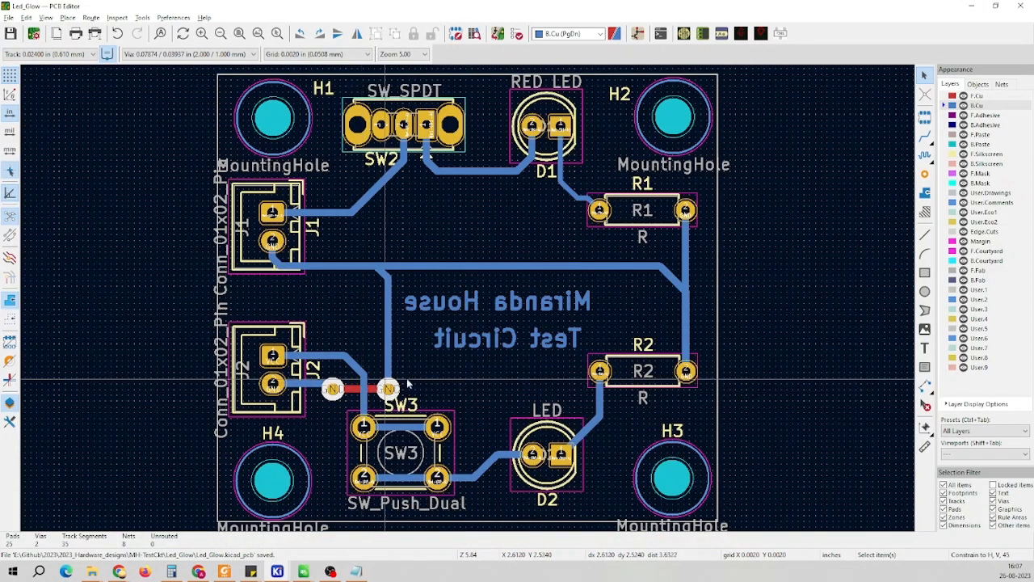
Return to the 3D model and examine the underside tracks and the component side from several angles
{"action": "key", "text": "alt+3"}
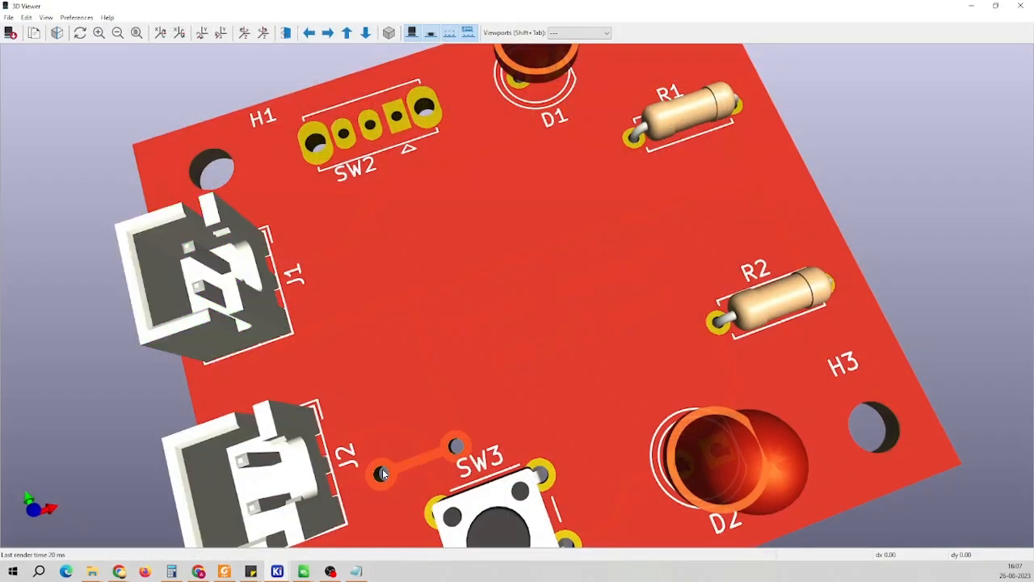
{"action": "left_click_drag", "start_coordinate": [619, 345], "coordinate": [710, 222]}
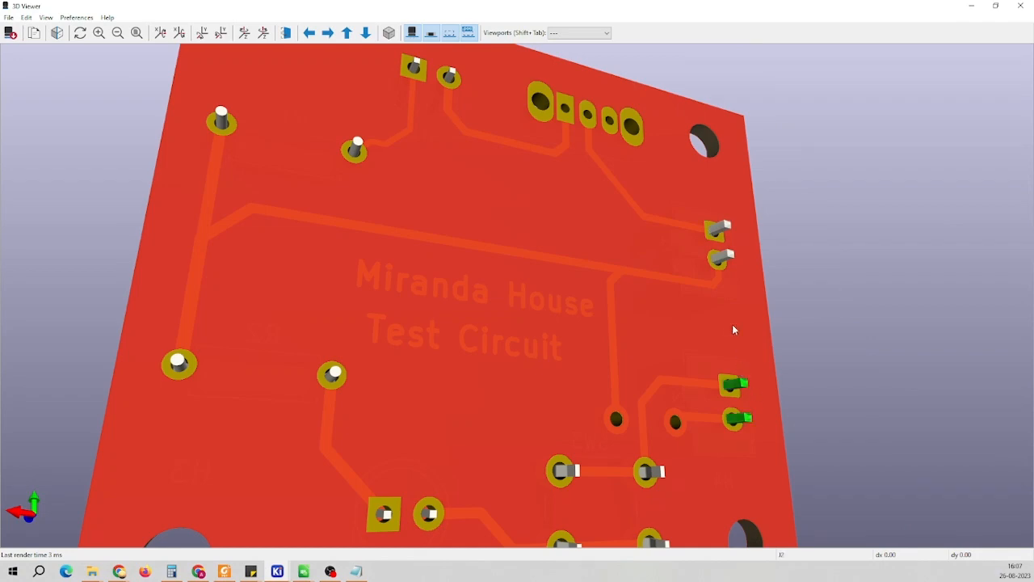
{"action": "left_click_drag", "start_coordinate": [734, 329], "coordinate": [564, 300]}
{"action": "left_click_drag", "start_coordinate": [558, 337], "coordinate": [502, 321]}
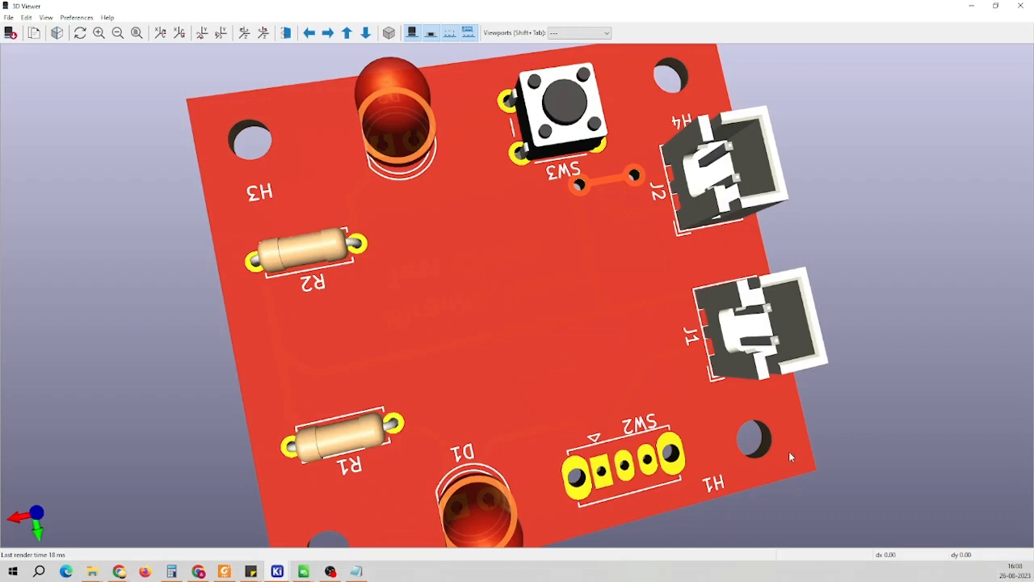
{"action": "scroll", "coordinate": [788, 451], "scroll_direction": "down", "scroll_amount": 5}
{"action": "left_click_drag", "start_coordinate": [535, 432], "coordinate": [341, 305]}
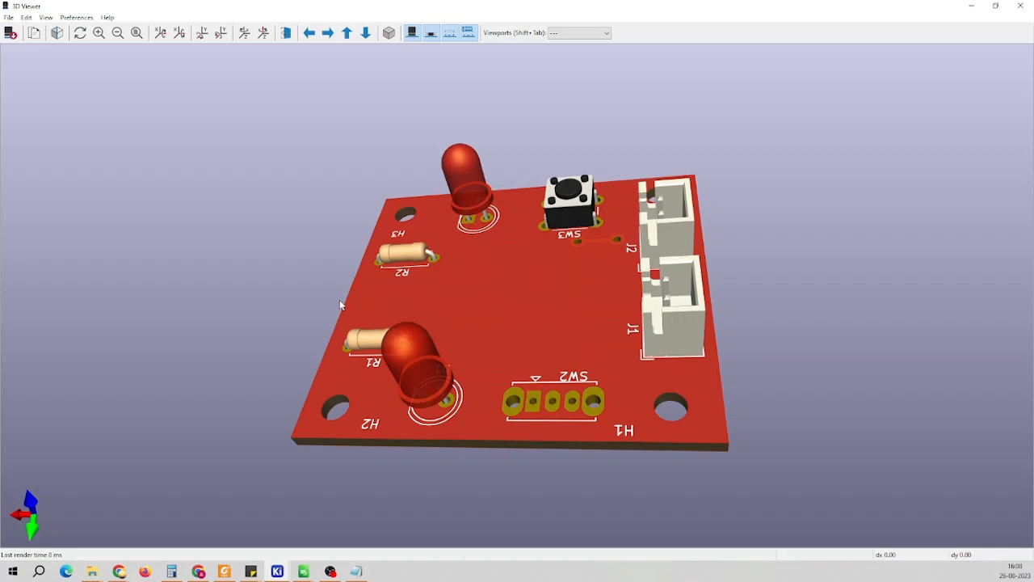
{"action": "left_click", "coordinate": [1020, 6]}
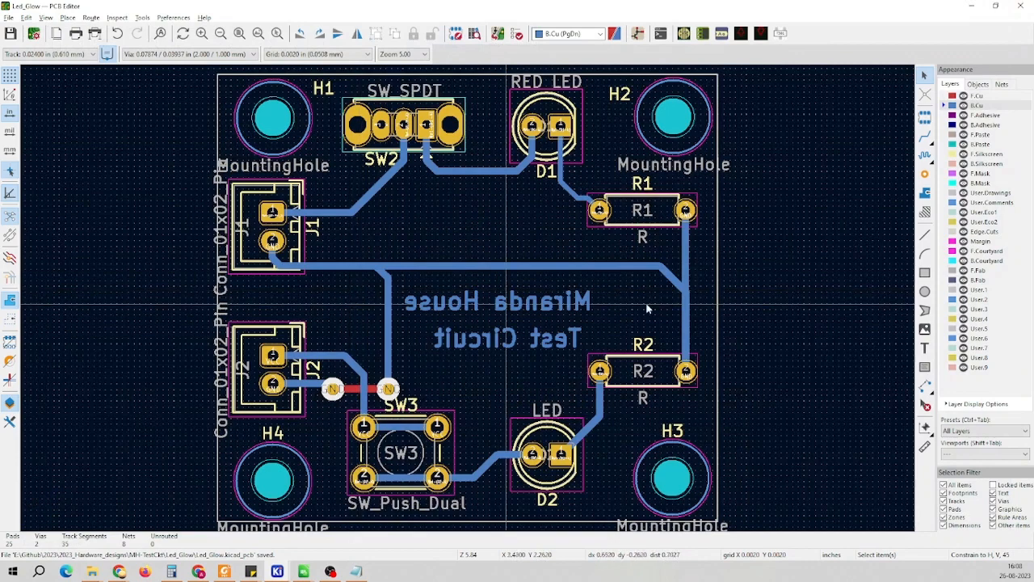
Review the print setup for B.Cu and Edge.Cuts in black and white at 1:1 scale, and preview the page without printing
{"action": "scroll", "coordinate": [468, 303], "scroll_direction": "down", "scroll_amount": 2}
{"action": "scroll", "coordinate": [468, 303], "scroll_direction": "up", "scroll_amount": 2}
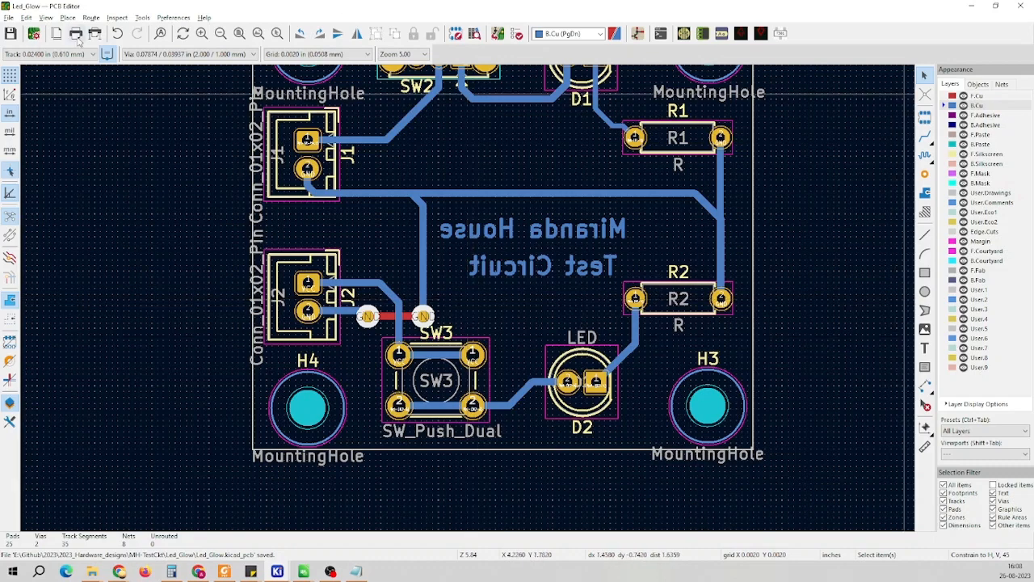
{"action": "scroll", "coordinate": [408, 375], "scroll_direction": "down", "scroll_amount": 4}
{"action": "scroll", "coordinate": [467, 264], "scroll_direction": "up", "scroll_amount": 3}
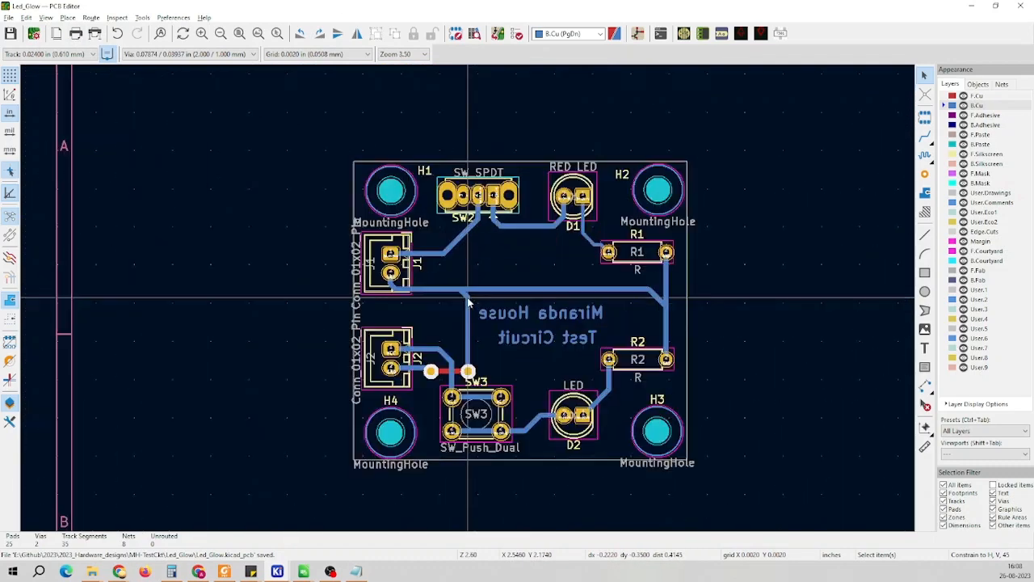
{"action": "left_click", "coordinate": [84, 37]}
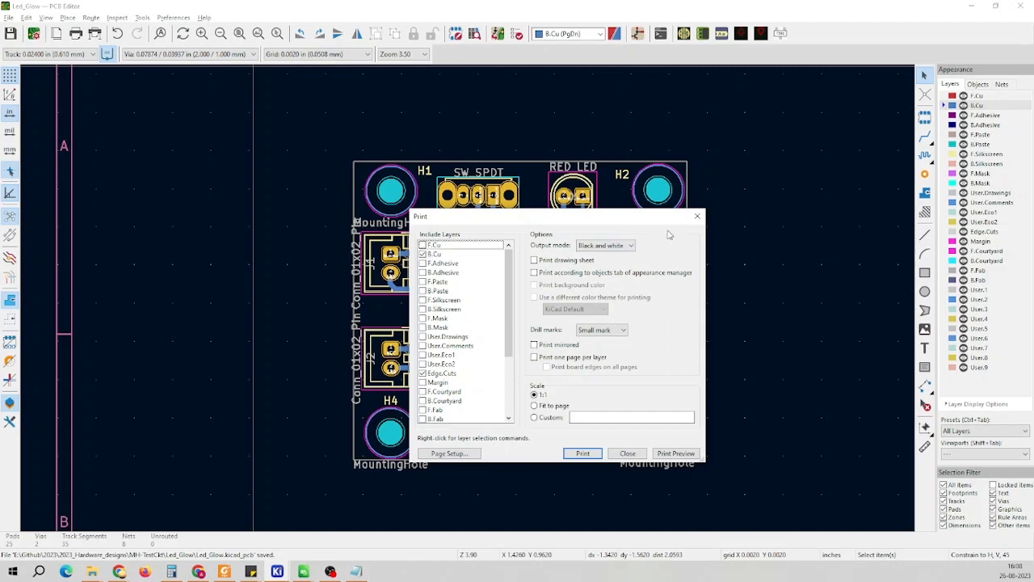
{"action": "left_click", "coordinate": [697, 215]}
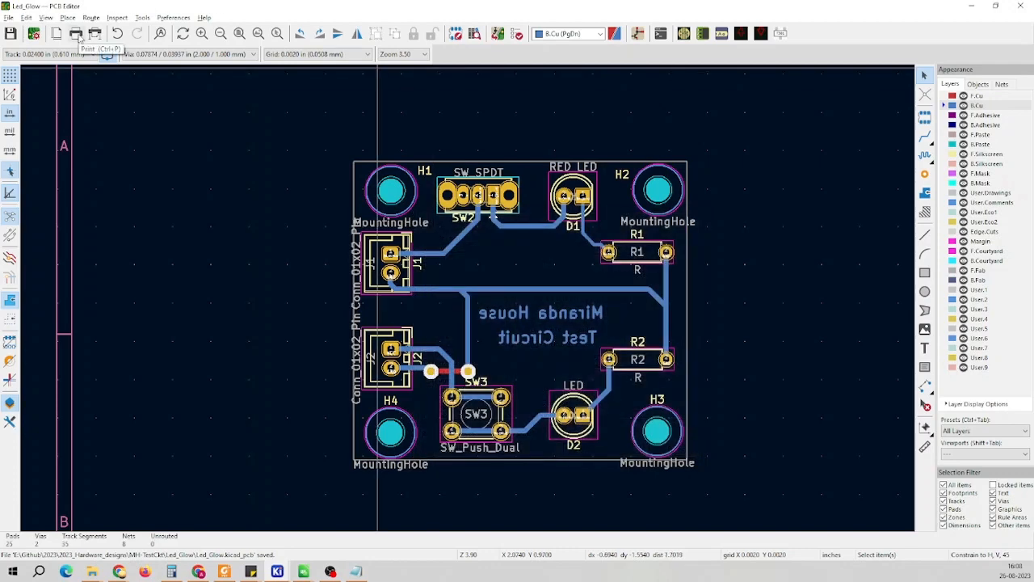
{"action": "left_click", "coordinate": [78, 35]}
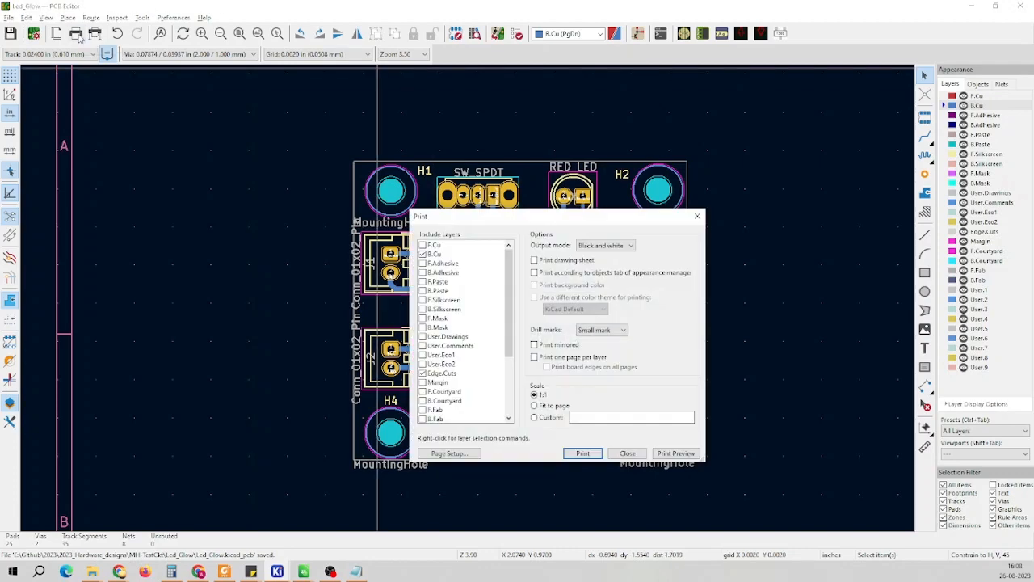
{"action": "left_click", "coordinate": [422, 254]}
{"action": "scroll", "coordinate": [433, 383], "scroll_direction": "down", "scroll_amount": 2}
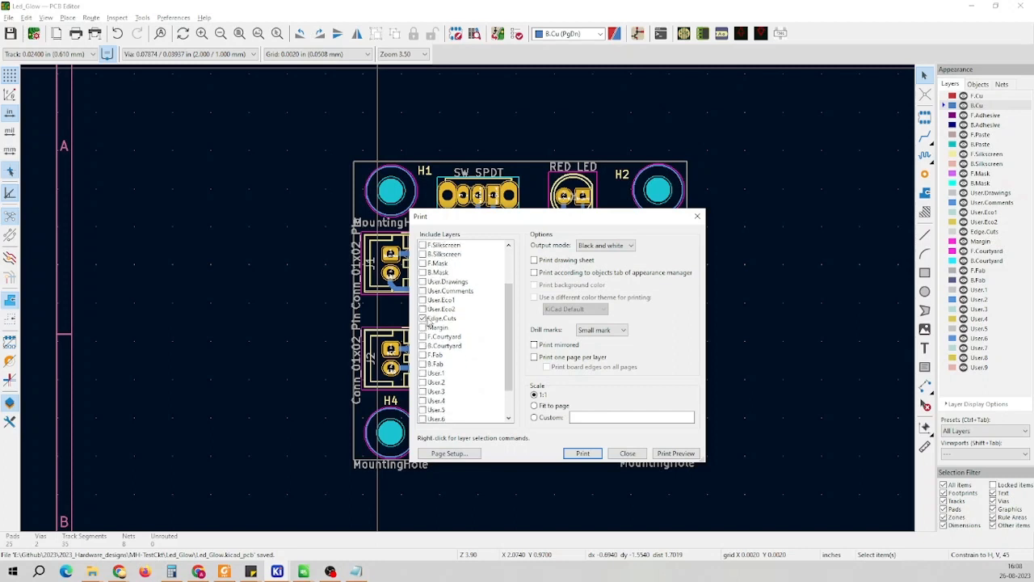
{"action": "scroll", "coordinate": [429, 321], "scroll_direction": "up", "scroll_amount": 2}
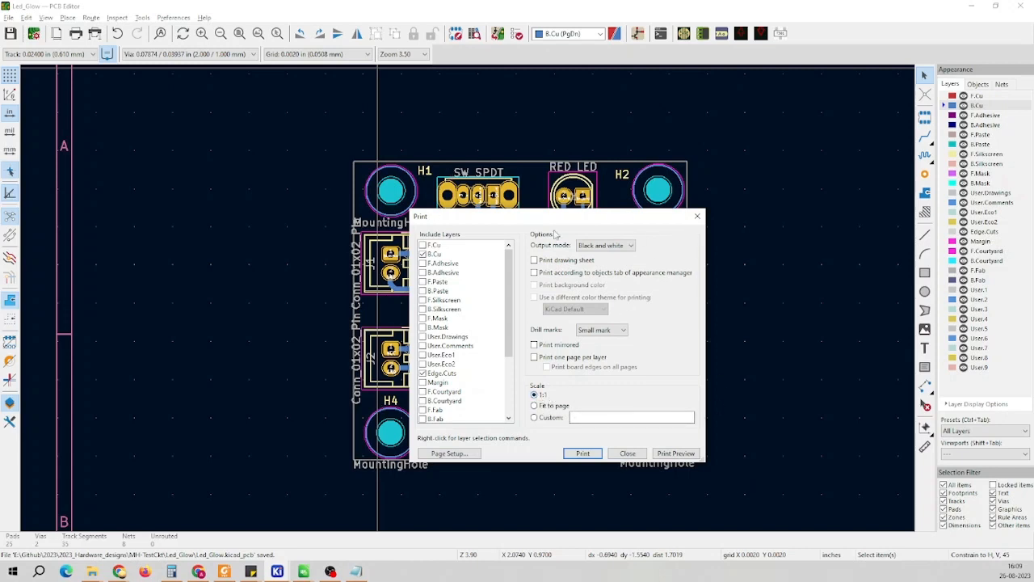
{"action": "left_click", "coordinate": [676, 453]}
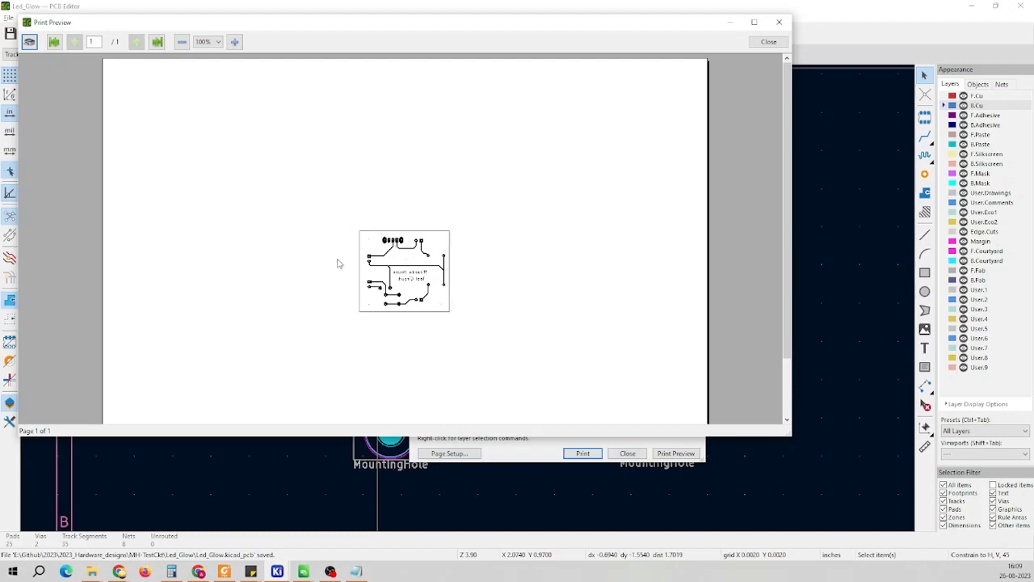
{"action": "left_click", "coordinate": [777, 43]}
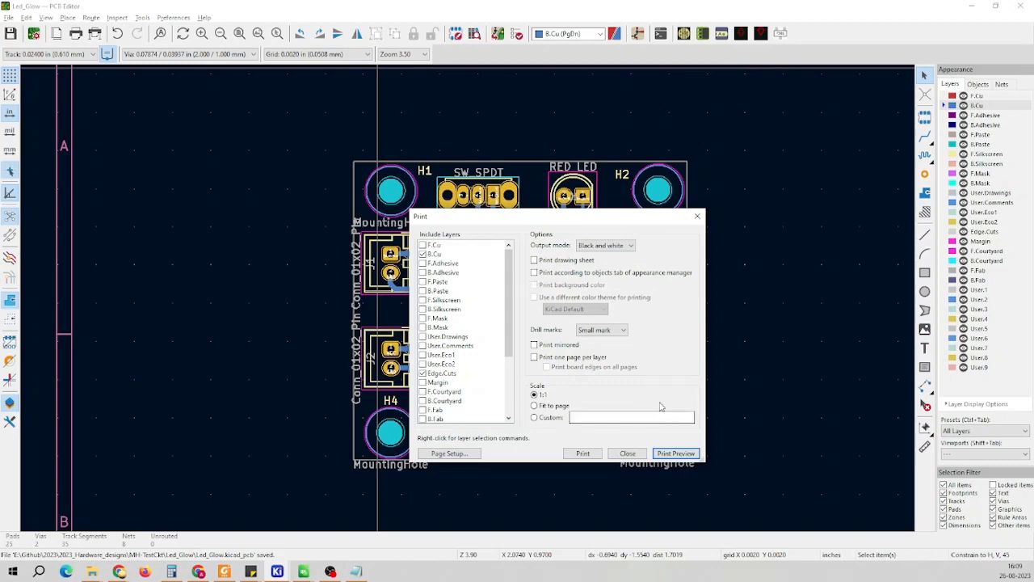
{"action": "left_click", "coordinate": [627, 454]}
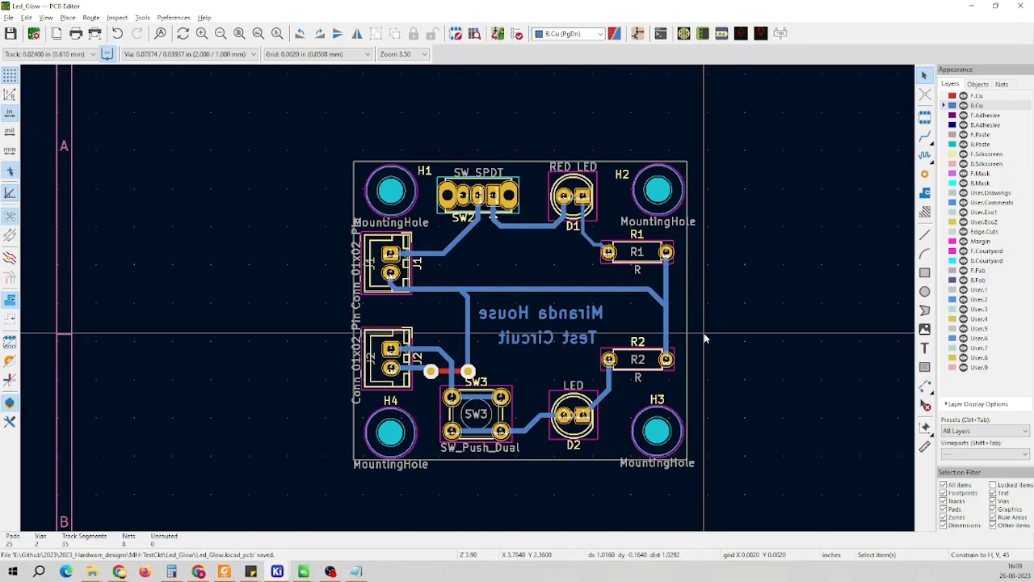
{"action": "scroll", "coordinate": [469, 300], "scroll_direction": "up", "scroll_amount": 3}
{"action": "scroll", "coordinate": [469, 300], "scroll_direction": "down", "scroll_amount": 3}
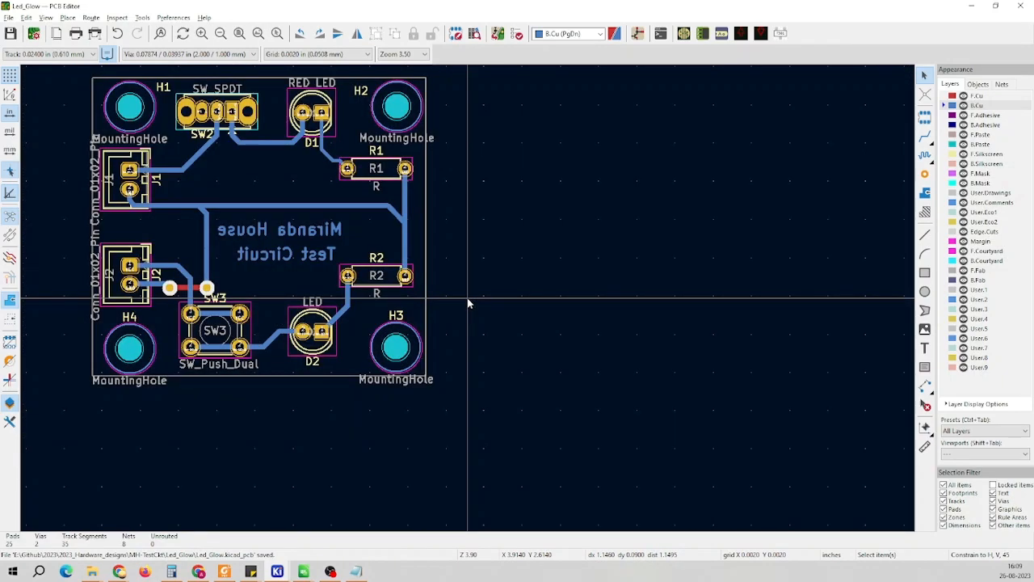
{"action": "scroll", "coordinate": [467, 303], "scroll_direction": "down", "scroll_amount": 2}
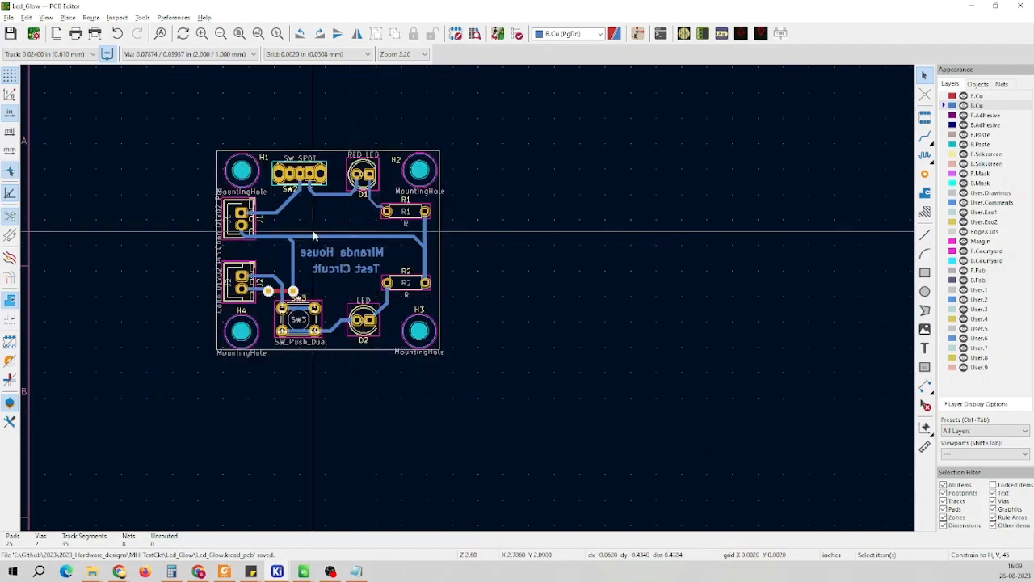
{"action": "scroll", "coordinate": [330, 233], "scroll_direction": "up", "scroll_amount": 2}
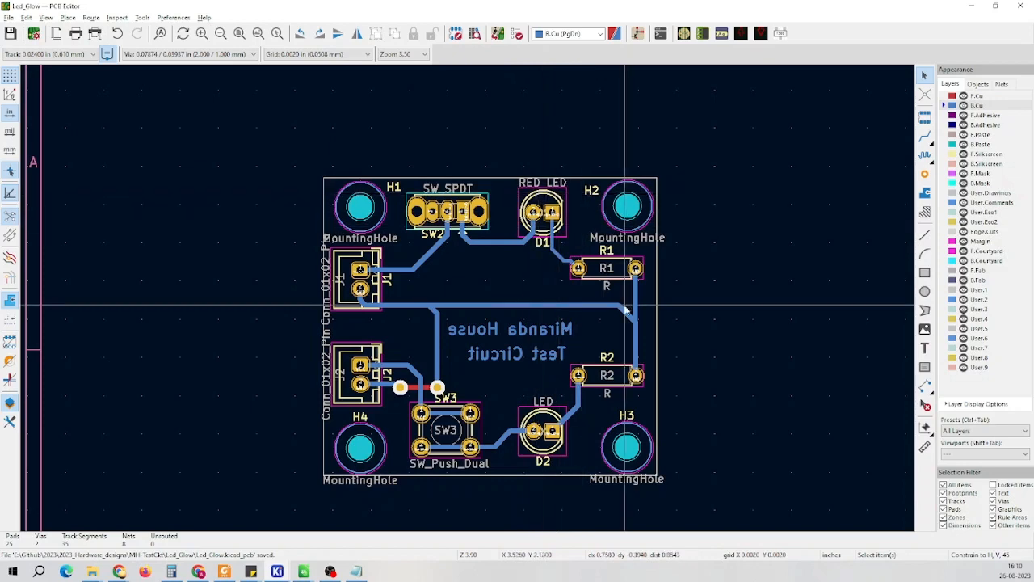
{"action": "scroll", "coordinate": [554, 411], "scroll_direction": "down", "scroll_amount": 1}
{"action": "scroll", "coordinate": [414, 290], "scroll_direction": "up", "scroll_amount": 1}
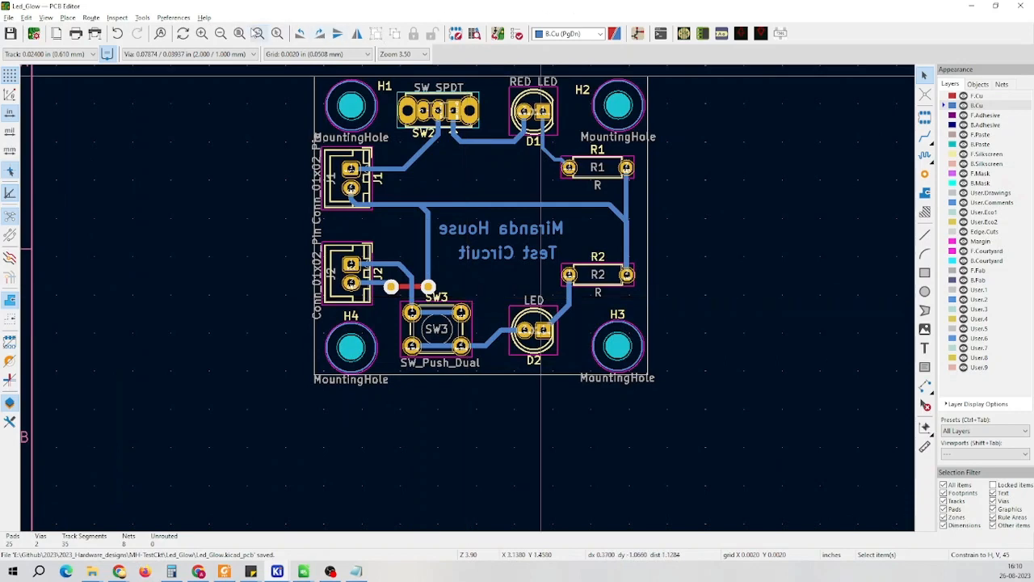
{"action": "left_click", "coordinate": [257, 33]}
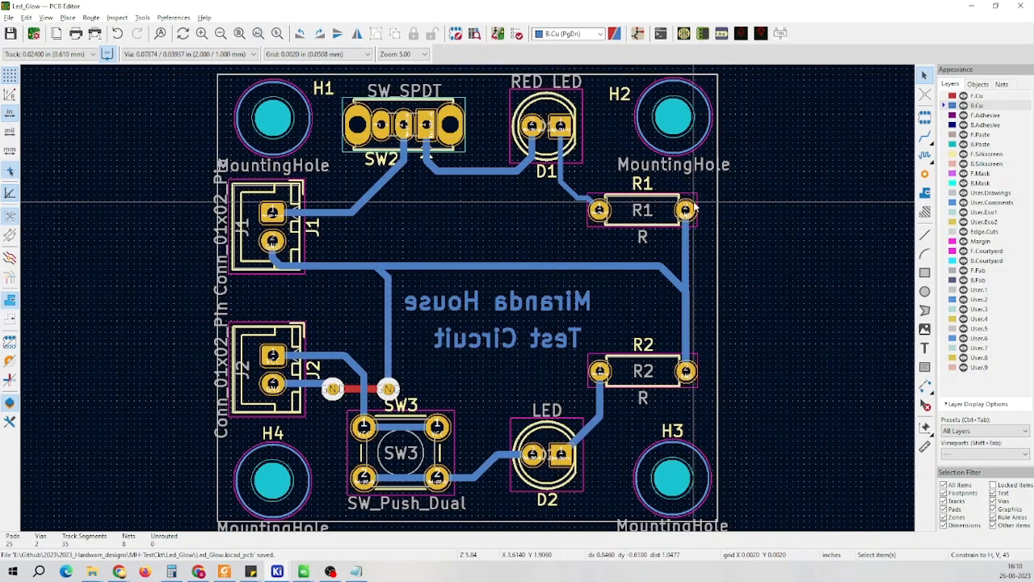
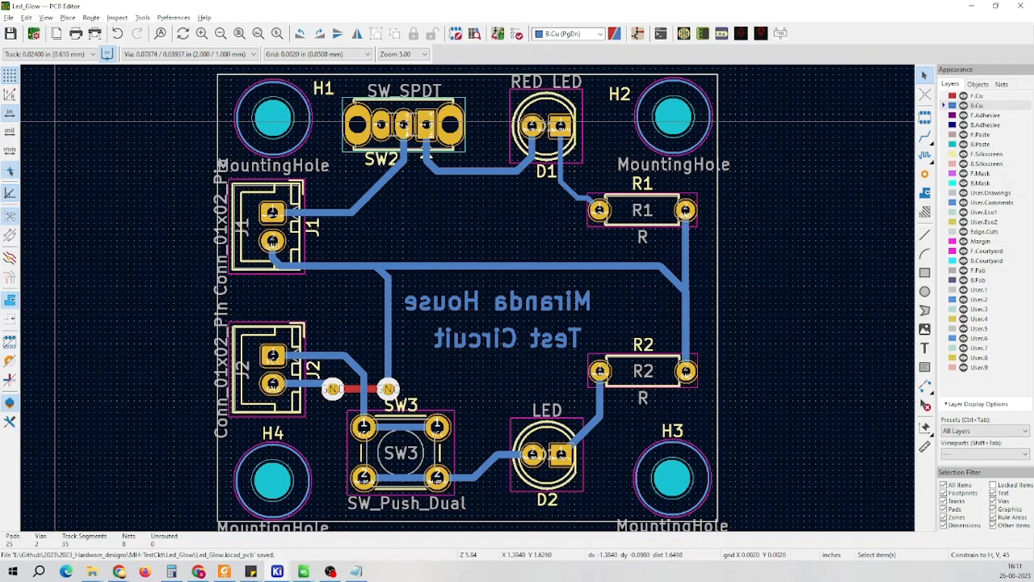
Examine the net labels on the tracks around J2, J1, SW2 and D1, including the two-via GND crossing above SW3
{"action": "scroll", "coordinate": [333, 389], "scroll_direction": "up", "scroll_amount": 5}
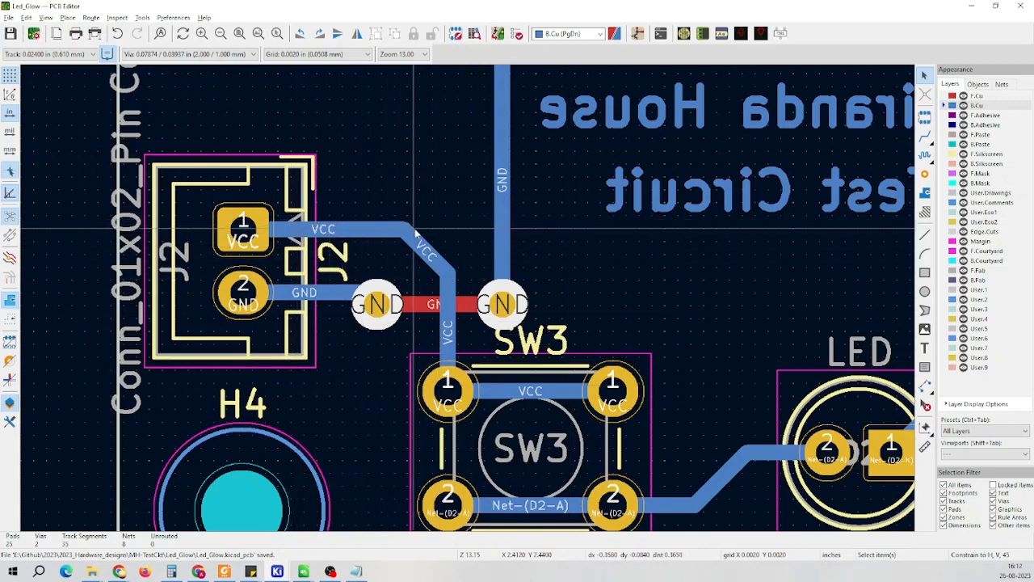
{"action": "scroll", "coordinate": [464, 297], "scroll_direction": "down", "scroll_amount": 4}
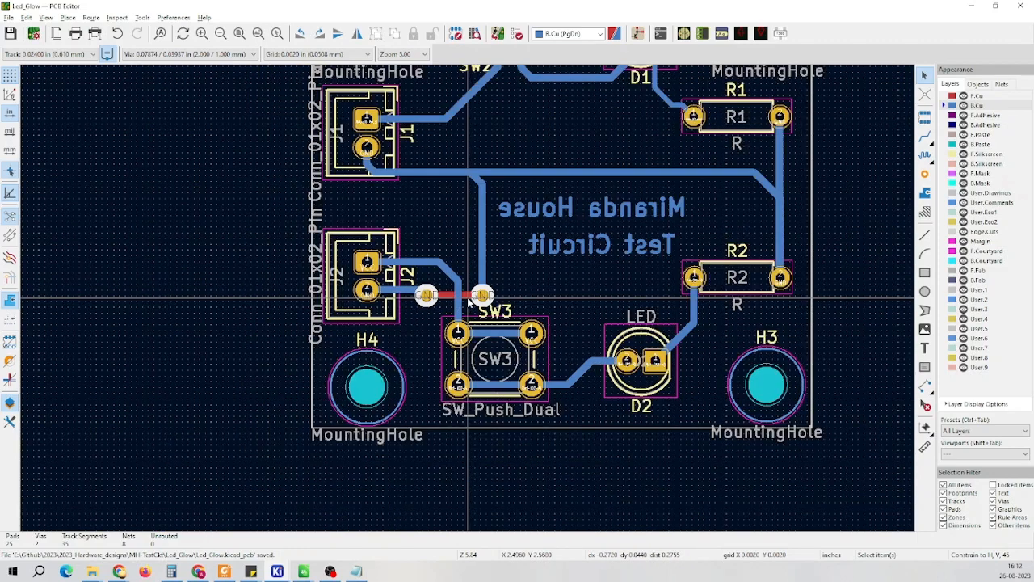
{"action": "scroll", "coordinate": [487, 176], "scroll_direction": "up", "scroll_amount": 4}
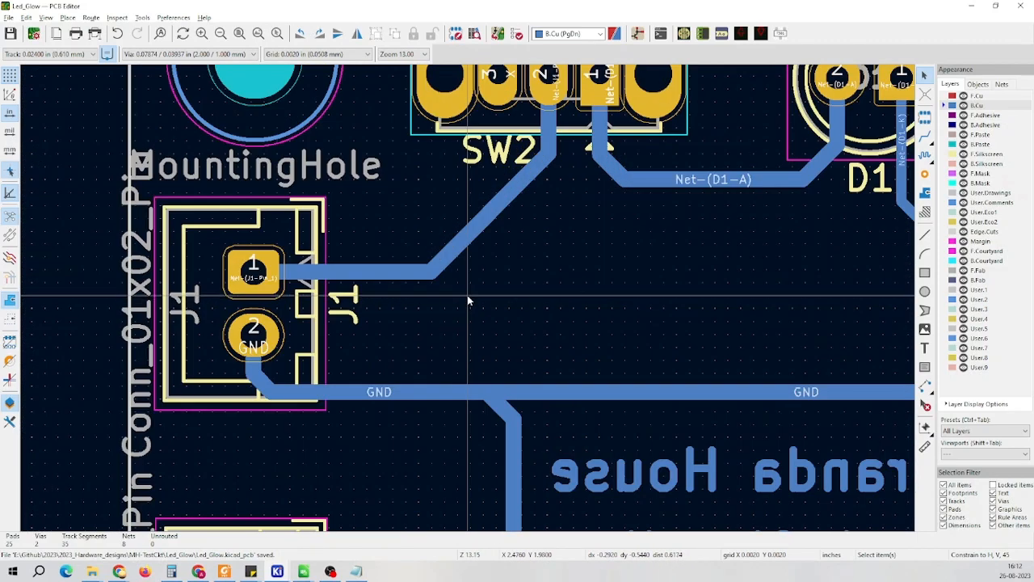
{"action": "scroll", "coordinate": [468, 300], "scroll_direction": "up", "scroll_amount": 2}
{"action": "scroll", "coordinate": [264, 248], "scroll_direction": "up", "scroll_amount": 2}
{"action": "scroll", "coordinate": [384, 331], "scroll_direction": "down", "scroll_amount": 4}
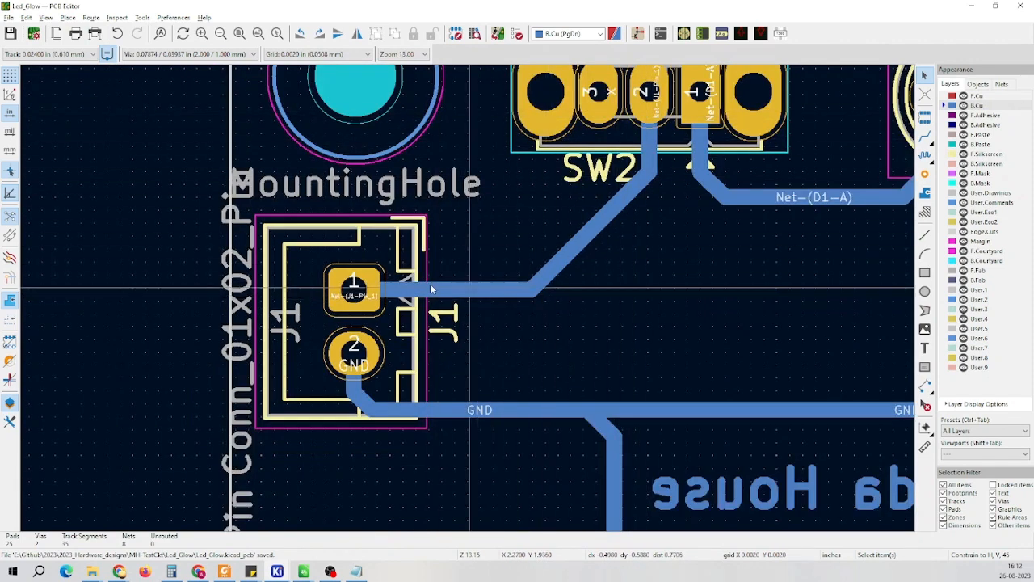
{"action": "scroll", "coordinate": [430, 283], "scroll_direction": "up", "scroll_amount": 2}
{"action": "scroll", "coordinate": [441, 305], "scroll_direction": "up", "scroll_amount": 2}
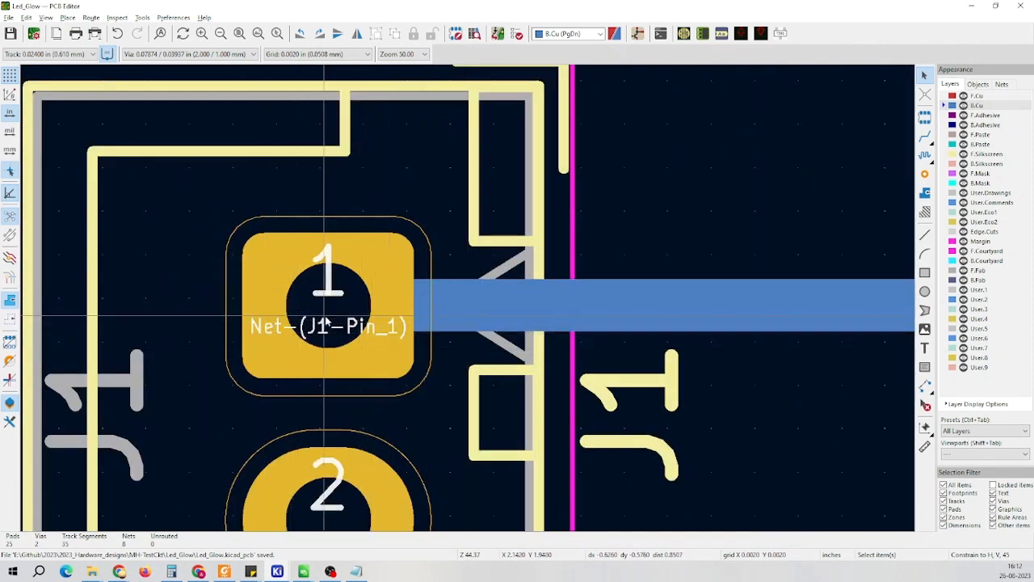
{"action": "scroll", "coordinate": [608, 307], "scroll_direction": "down", "scroll_amount": 2}
{"action": "scroll", "coordinate": [609, 308], "scroll_direction": "down", "scroll_amount": 5}
{"action": "scroll", "coordinate": [308, 381], "scroll_direction": "up", "scroll_amount": 4}
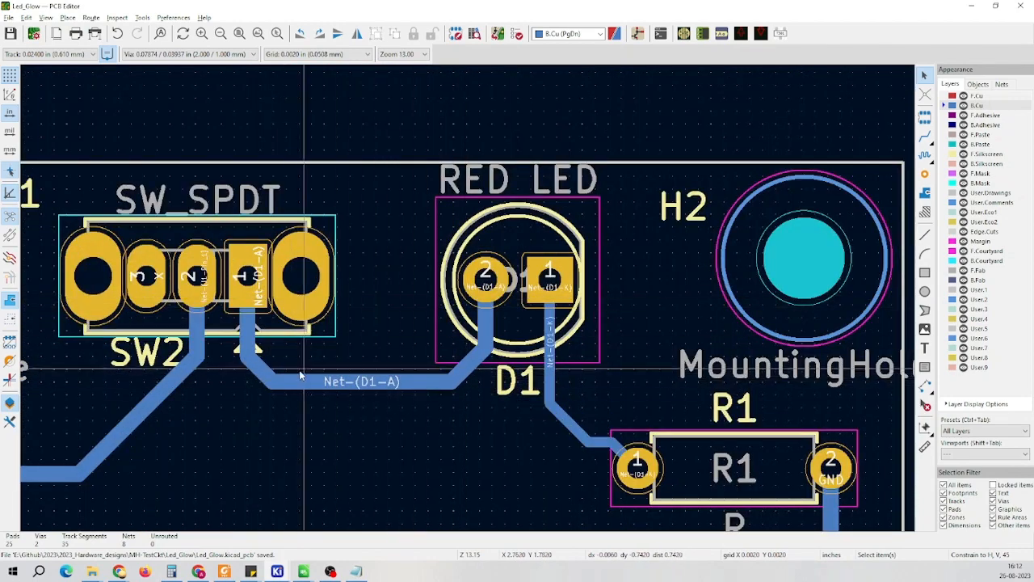
{"action": "scroll", "coordinate": [362, 392], "scroll_direction": "down", "scroll_amount": 1}
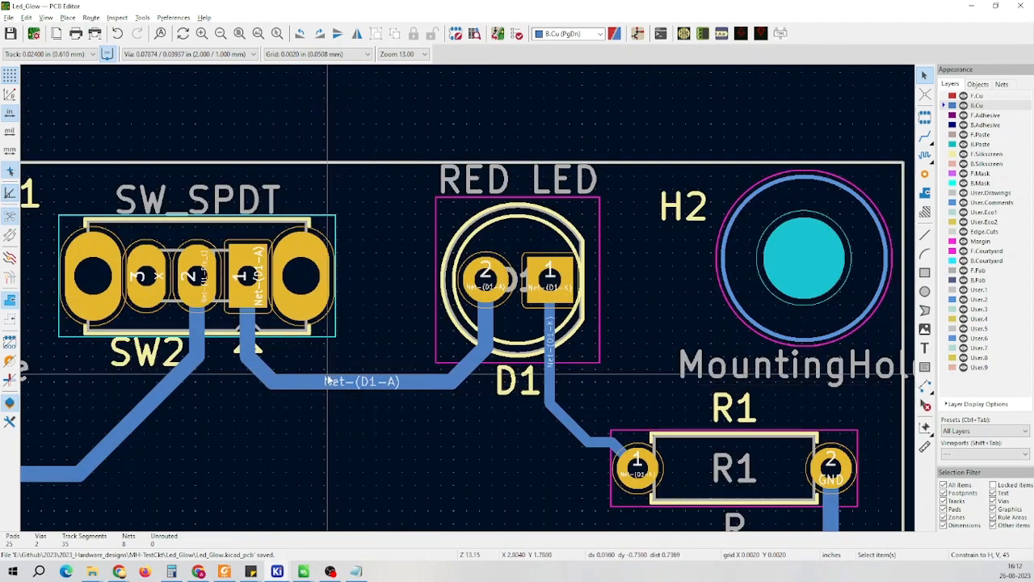
{"action": "scroll", "coordinate": [469, 303], "scroll_direction": "down", "scroll_amount": 3}
{"action": "scroll", "coordinate": [465, 301], "scroll_direction": "down", "scroll_amount": 3}
Delete the GND via nearest J2 at the start of the F.Cu crossing
{"action": "scroll", "coordinate": [390, 295], "scroll_direction": "up", "scroll_amount": 5}
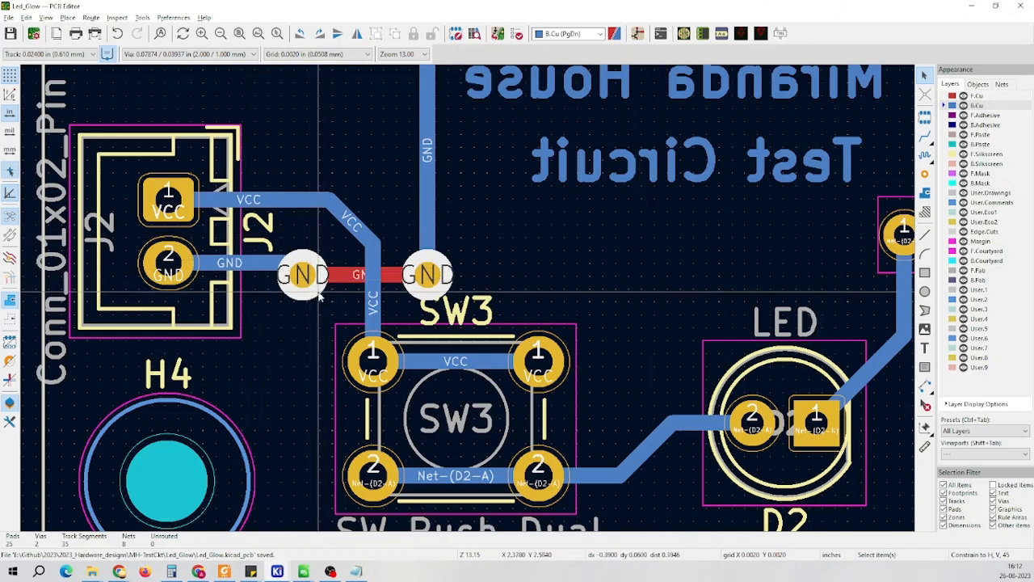
{"action": "left_click", "coordinate": [321, 297]}
{"action": "key", "text": "Delete"}
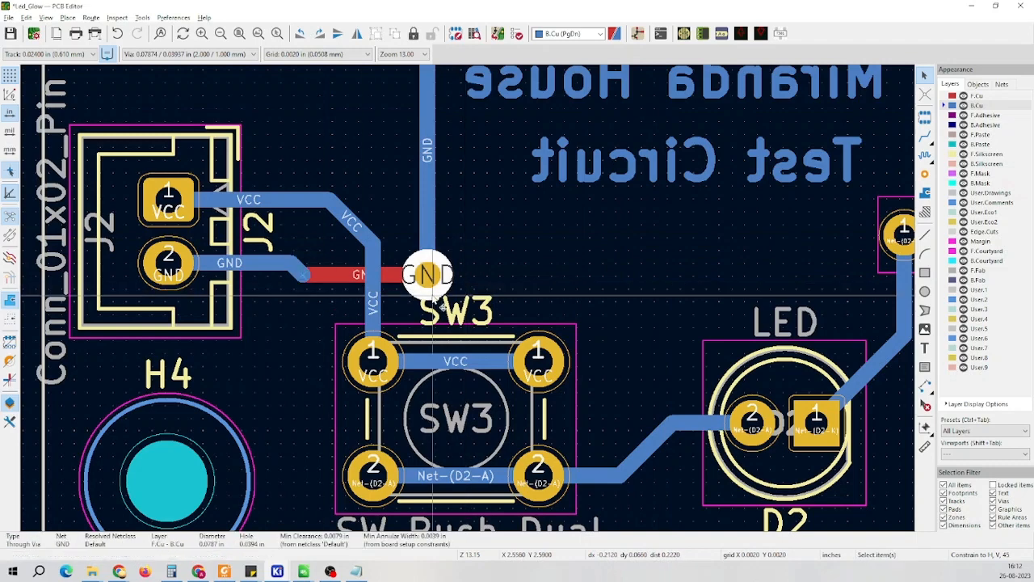
{"action": "key", "text": "u"}
{"action": "key", "text": "Delete"}
{"action": "scroll", "coordinate": [421, 298], "scroll_direction": "down", "scroll_amount": 2}
{"action": "scroll", "coordinate": [469, 300], "scroll_direction": "down", "scroll_amount": 3}
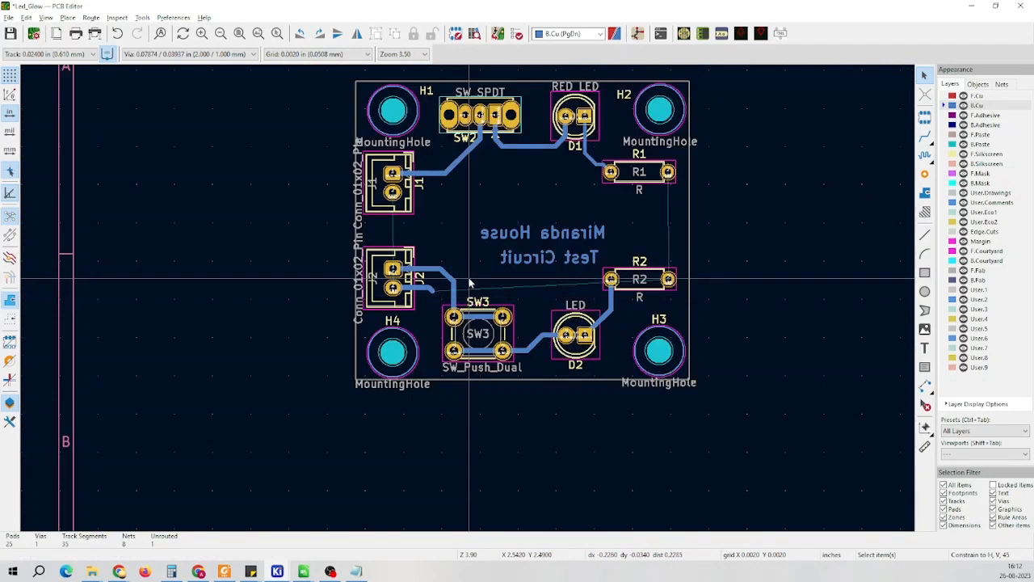
{"action": "scroll", "coordinate": [477, 302], "scroll_direction": "up", "scroll_amount": 5}
{"action": "scroll", "coordinate": [488, 303], "scroll_direction": "down", "scroll_amount": 3}
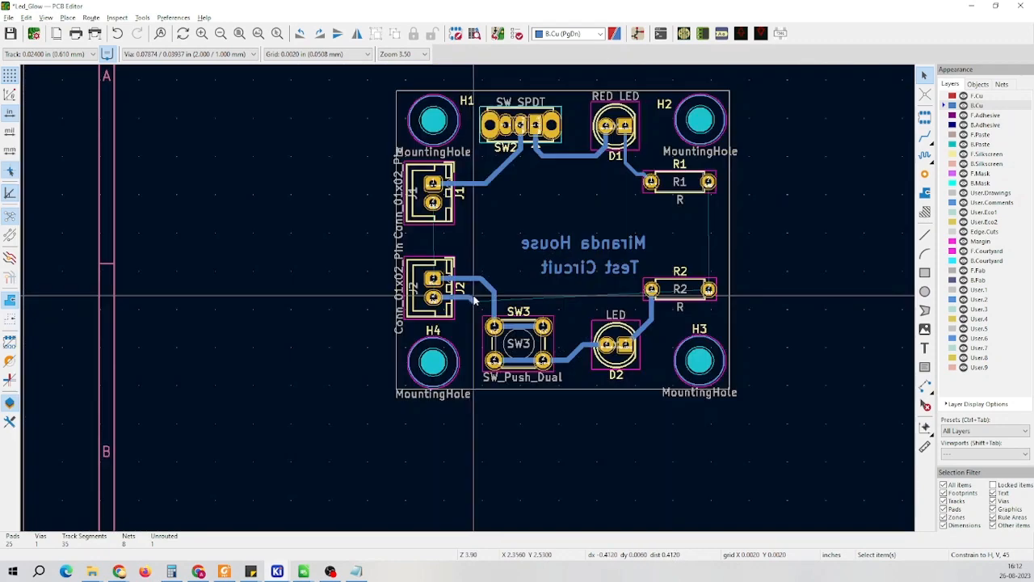
{"action": "key", "text": "ctrl+z"}
Delete the F.Cu GND segment that crosses the VCC track, along with the remaining GND via above SW3
{"action": "scroll", "coordinate": [487, 296], "scroll_direction": "up", "scroll_amount": 3}
{"action": "left_click", "coordinate": [464, 320]}
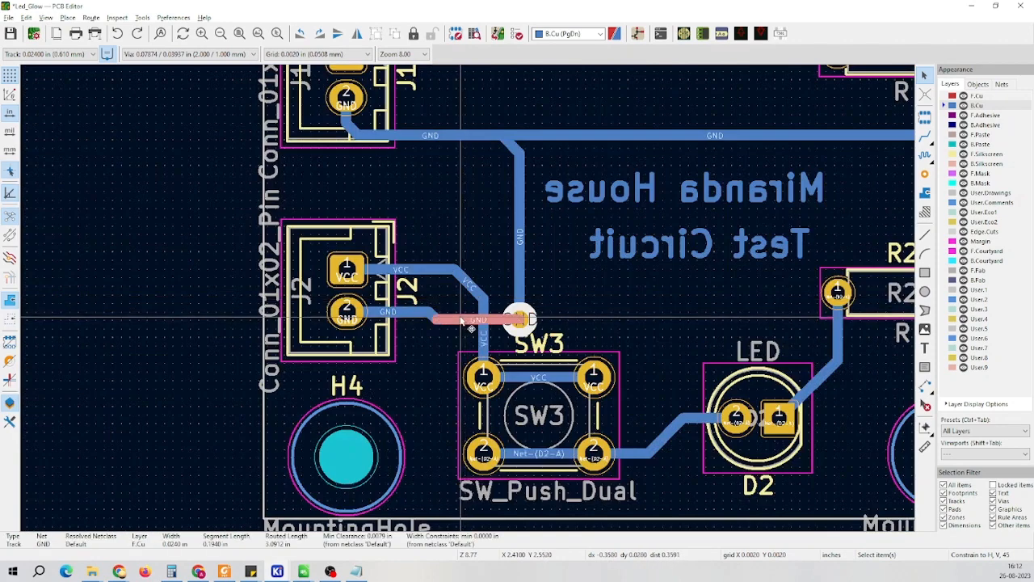
{"action": "key", "text": "Delete"}
{"action": "left_click", "coordinate": [514, 319]}
{"action": "key", "text": "Delete"}
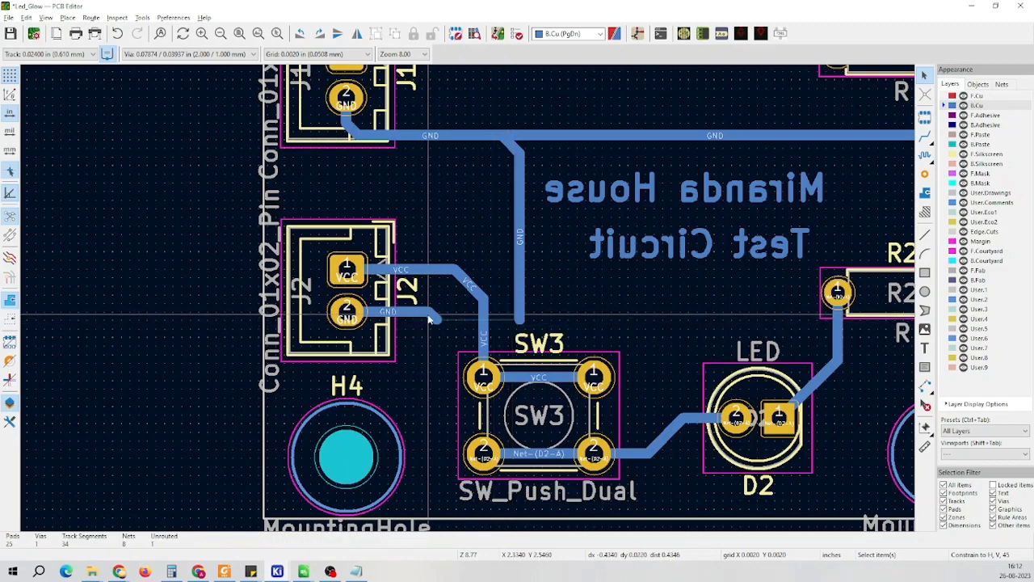
Delete the GND track leaving J2 pin 2 and the vertical GND branch running down toward SW3
{"action": "left_click", "coordinate": [430, 321]}
{"action": "key", "text": "a"}
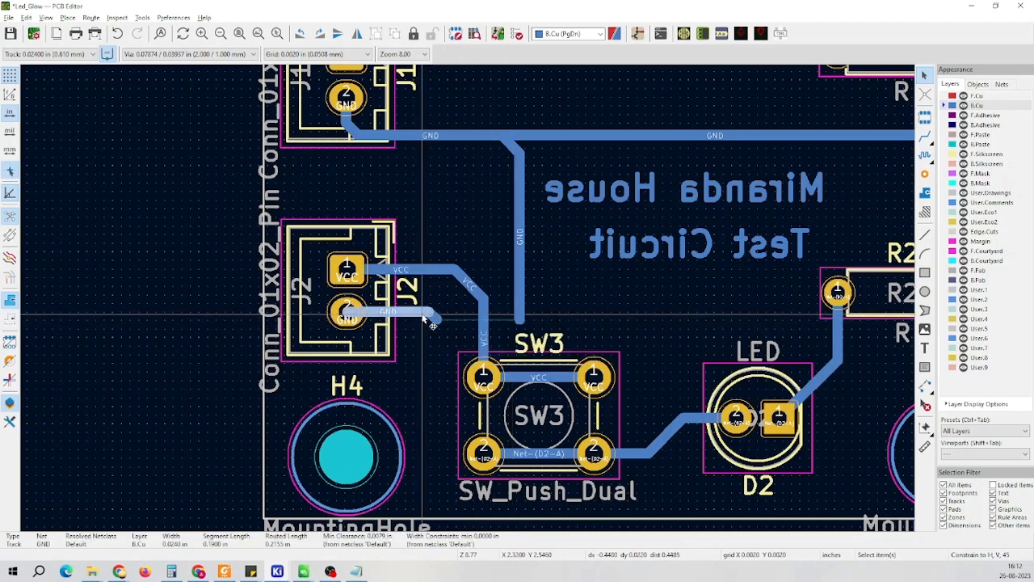
{"action": "key", "text": "Delete"}
{"action": "scroll", "coordinate": [467, 297], "scroll_direction": "up", "scroll_amount": 3}
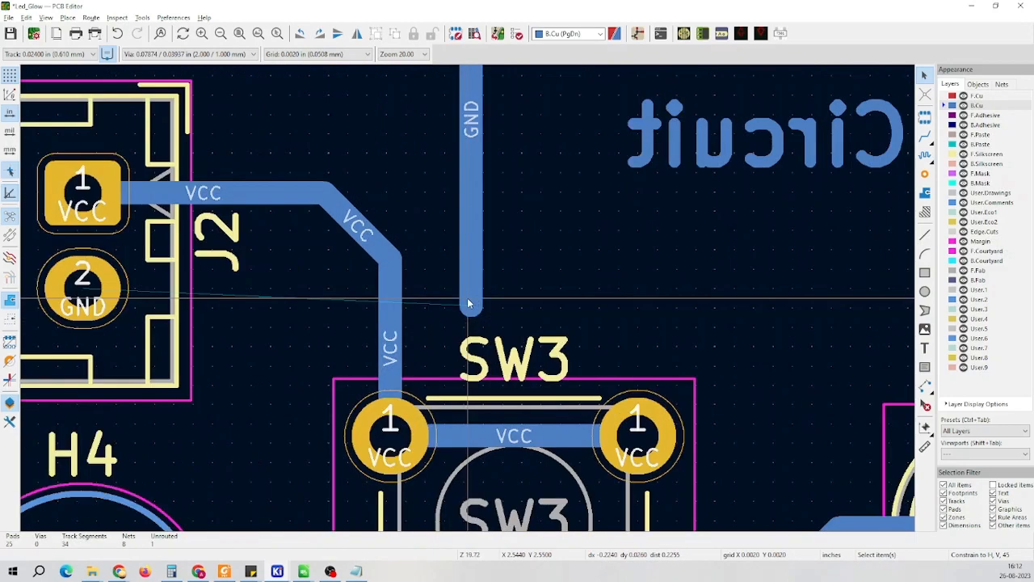
{"action": "left_click", "coordinate": [471, 293]}
{"action": "scroll", "coordinate": [471, 295], "scroll_direction": "down", "scroll_amount": 3}
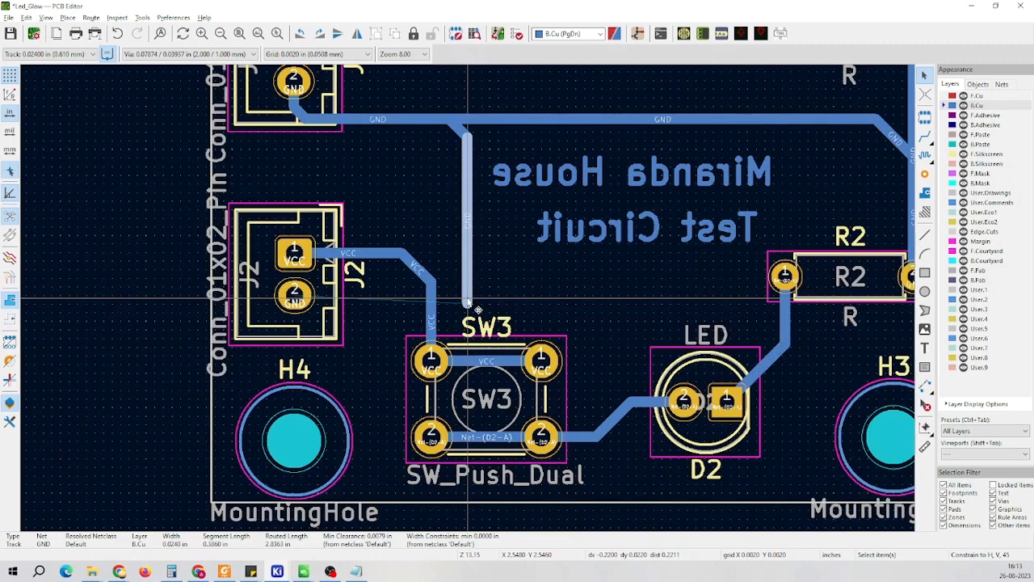
{"action": "key", "text": "Delete"}
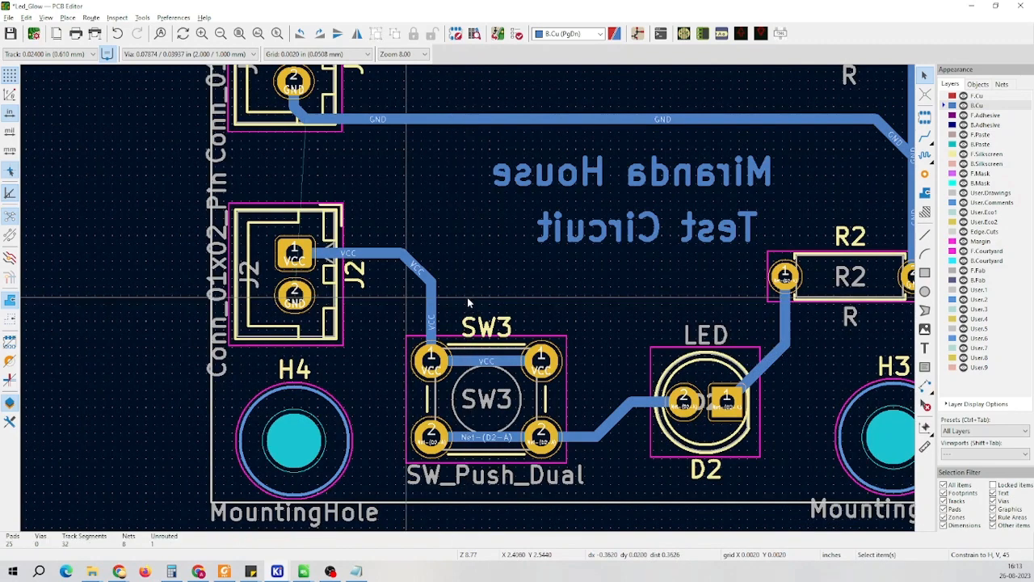
Route a 0.024 in GND track on B.Cu from J2 pin 2 and end it with a via before the VCC track
{"action": "scroll", "coordinate": [313, 298], "scroll_direction": "up", "scroll_amount": 2}
{"action": "scroll", "coordinate": [566, 299], "scroll_direction": "down", "scroll_amount": 3}
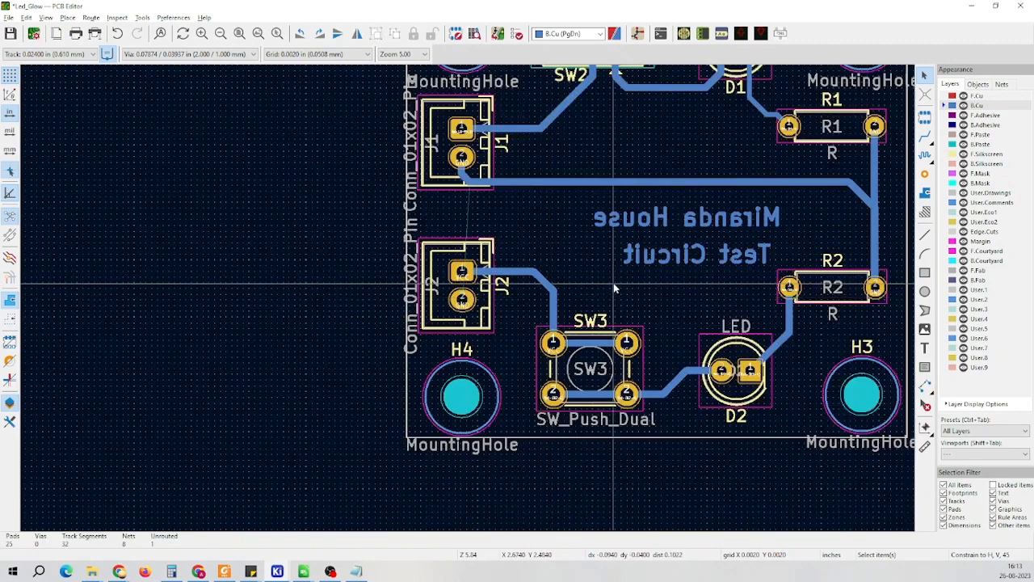
{"action": "left_click", "coordinate": [924, 137]}
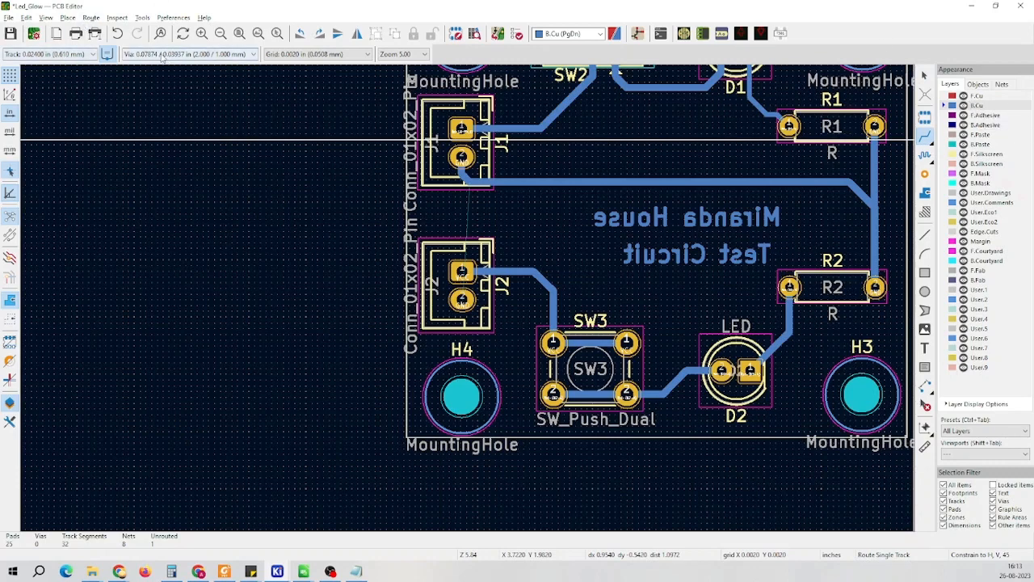
{"action": "scroll", "coordinate": [566, 262], "scroll_direction": "up", "scroll_amount": 2}
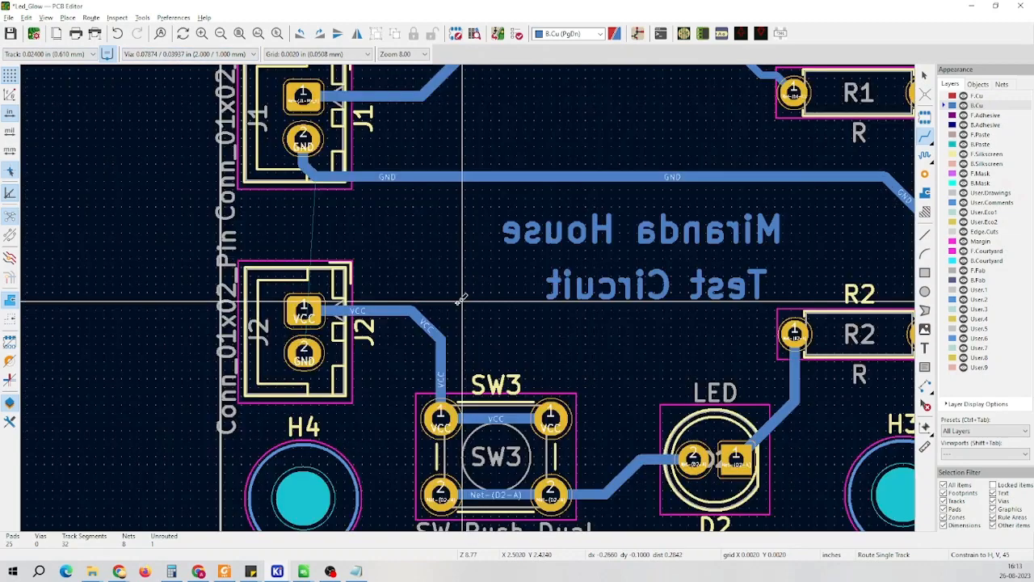
{"action": "scroll", "coordinate": [461, 299], "scroll_direction": "up", "scroll_amount": 2}
{"action": "scroll", "coordinate": [338, 369], "scroll_direction": "down", "scroll_amount": 3}
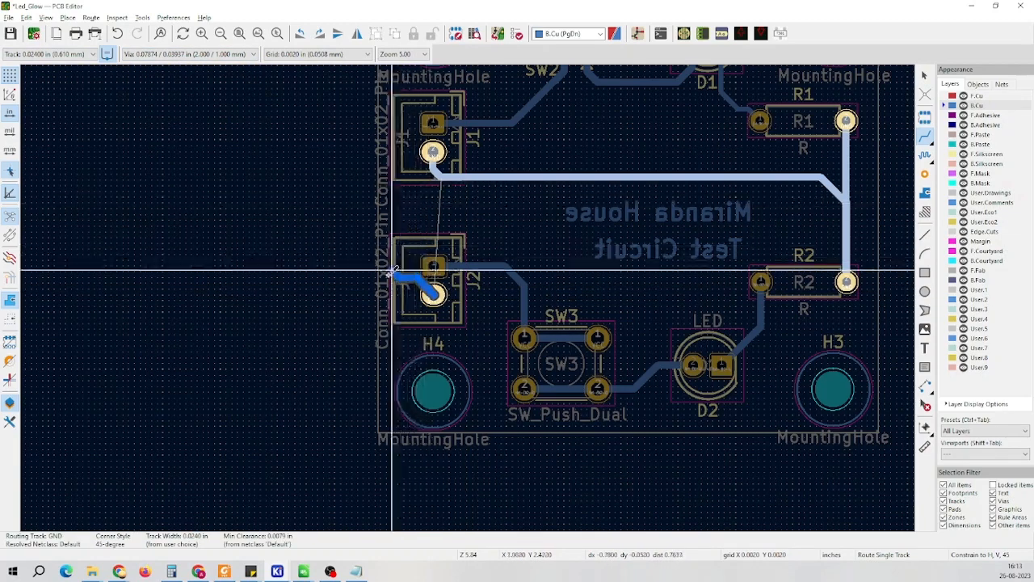
{"action": "scroll", "coordinate": [433, 188], "scroll_direction": "up", "scroll_amount": 6}
{"action": "scroll", "coordinate": [432, 187], "scroll_direction": "down", "scroll_amount": 4}
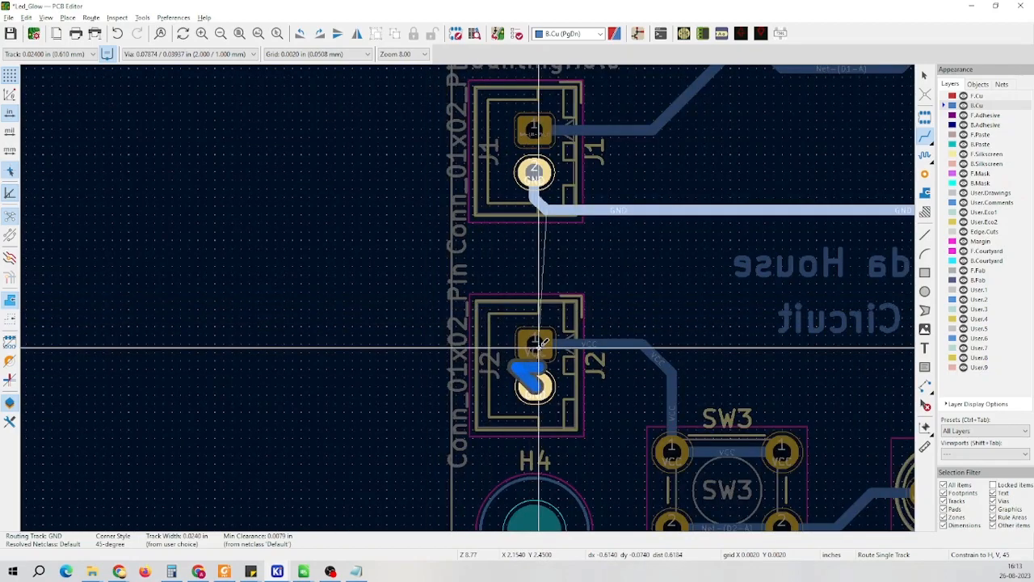
{"action": "scroll", "coordinate": [464, 301], "scroll_direction": "down", "scroll_amount": 2}
{"action": "scroll", "coordinate": [485, 301], "scroll_direction": "up", "scroll_amount": 3}
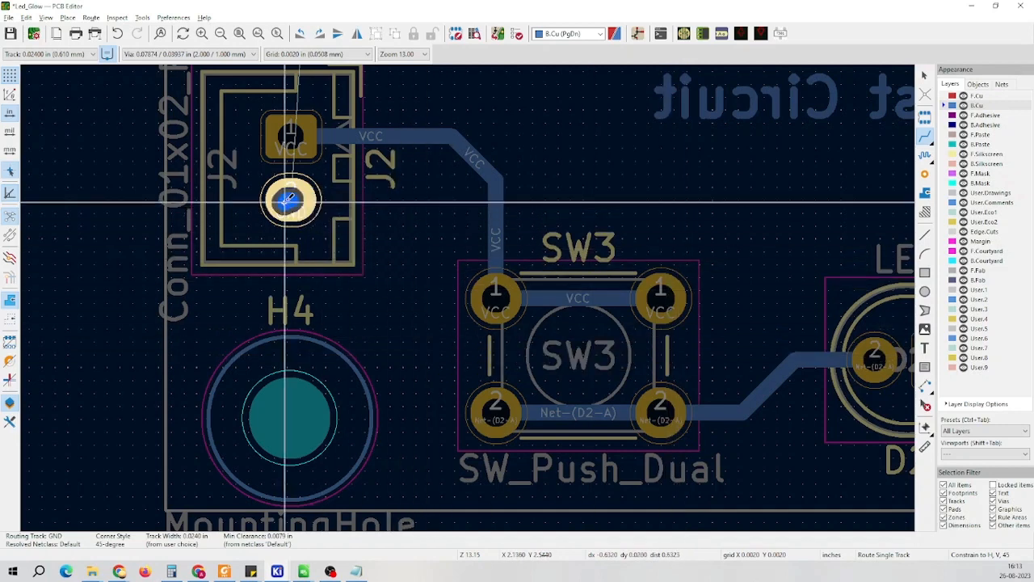
{"action": "scroll", "coordinate": [489, 200], "scroll_direction": "up", "scroll_amount": 2}
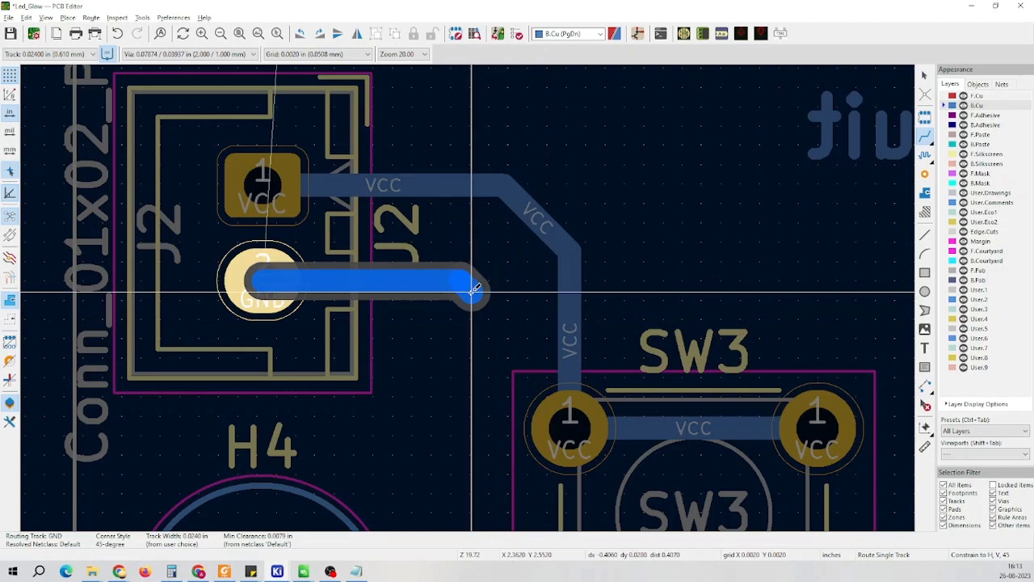
{"action": "key", "text": "v"}
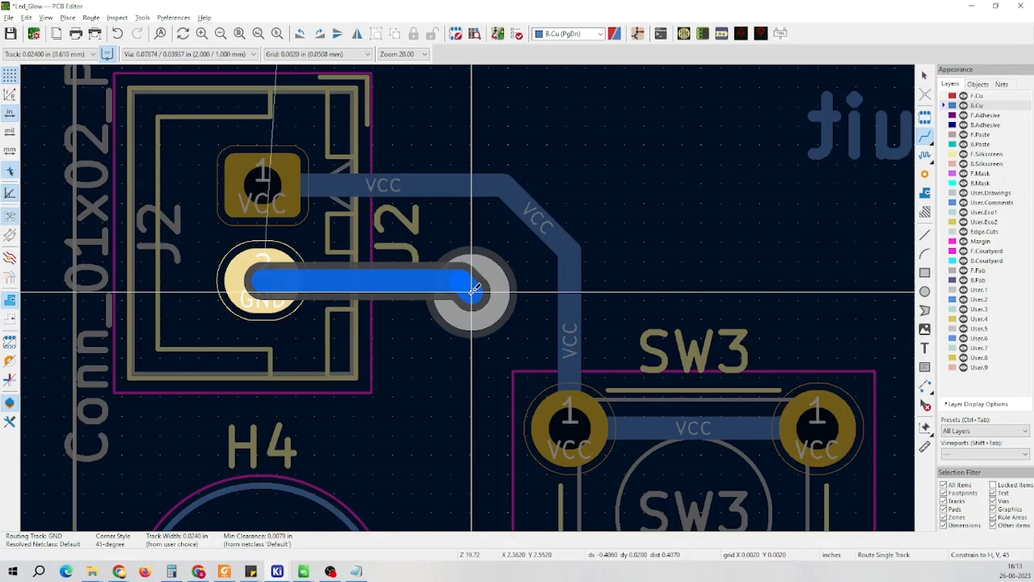
{"action": "left_click", "coordinate": [472, 288]}
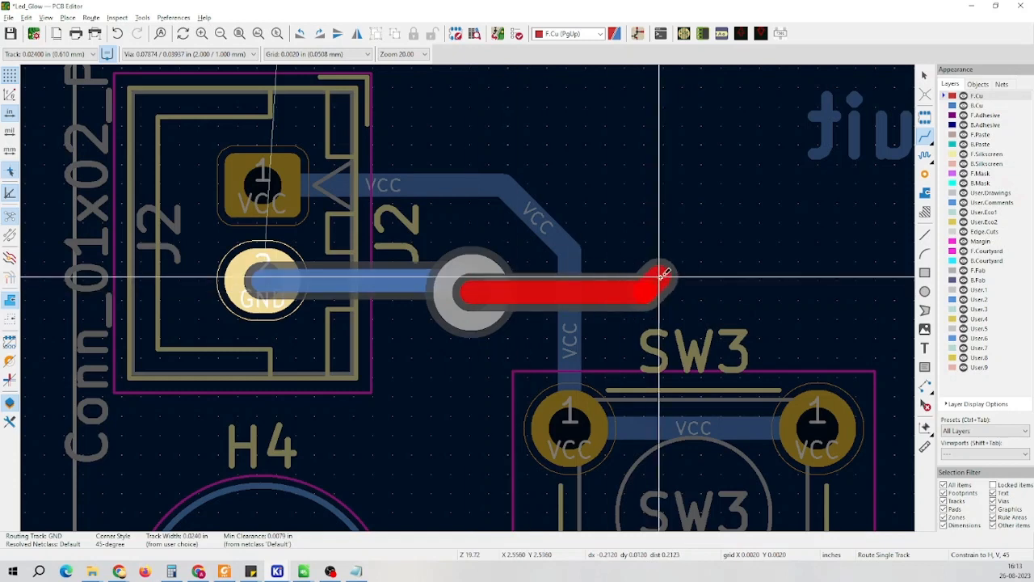
Continue the GND track straight on F.Cu across the VCC track and place a second via just above SW3
{"action": "scroll", "coordinate": [670, 293], "scroll_direction": "up", "scroll_amount": 4}
{"action": "scroll", "coordinate": [473, 293], "scroll_direction": "down", "scroll_amount": 2}
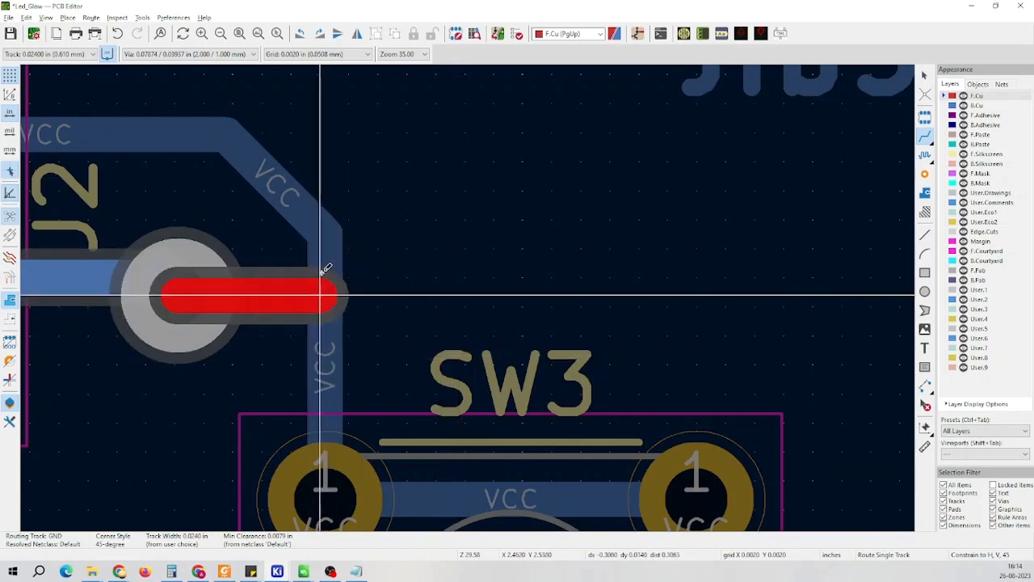
{"action": "scroll", "coordinate": [323, 339], "scroll_direction": "down", "scroll_amount": 2}
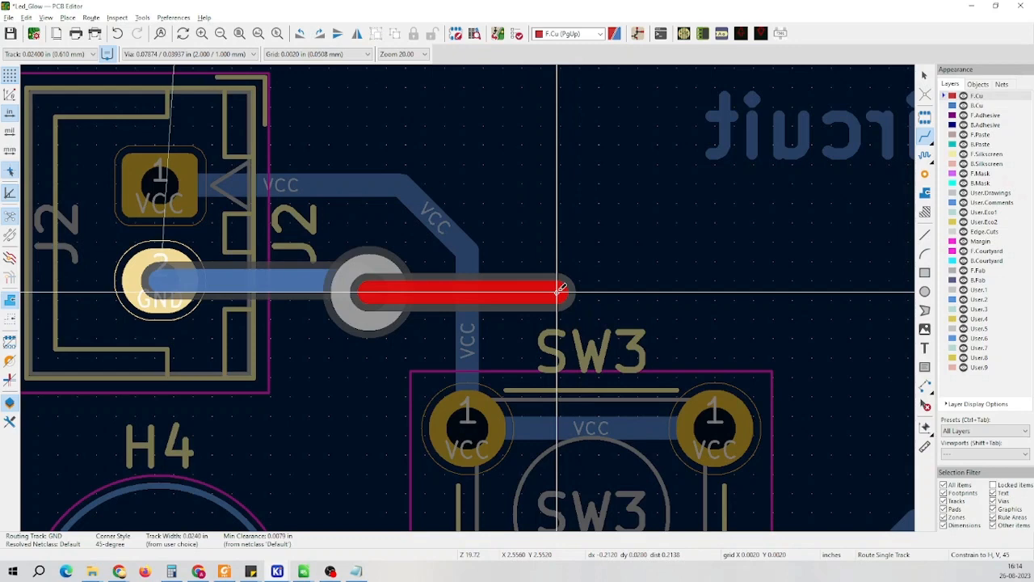
{"action": "key", "text": "v"}
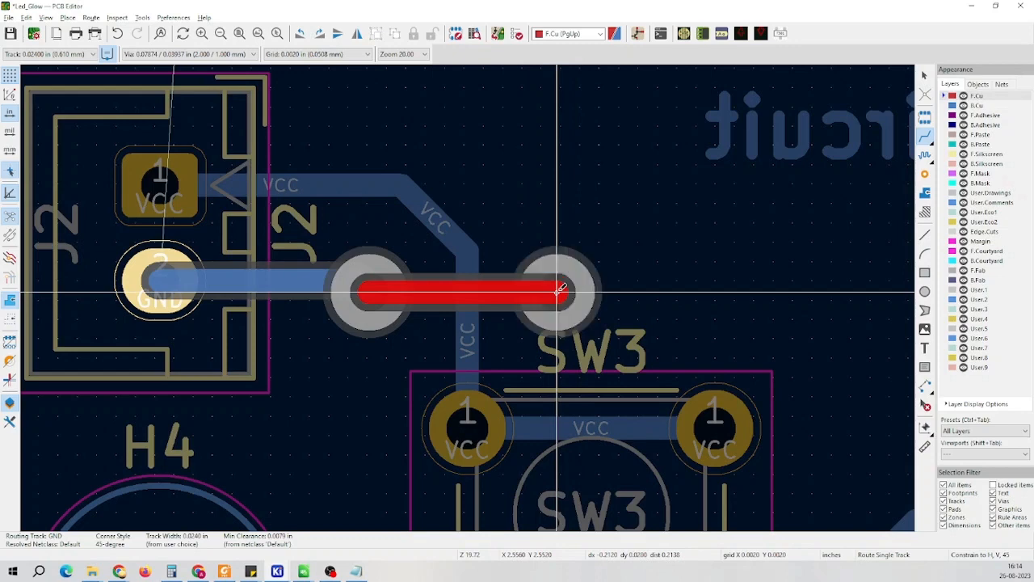
{"action": "left_click", "coordinate": [561, 288]}
Route the GND track on B.Cu from the second via up to the horizontal GND track from J1 pin 2
{"action": "scroll", "coordinate": [467, 300], "scroll_direction": "down", "scroll_amount": 3}
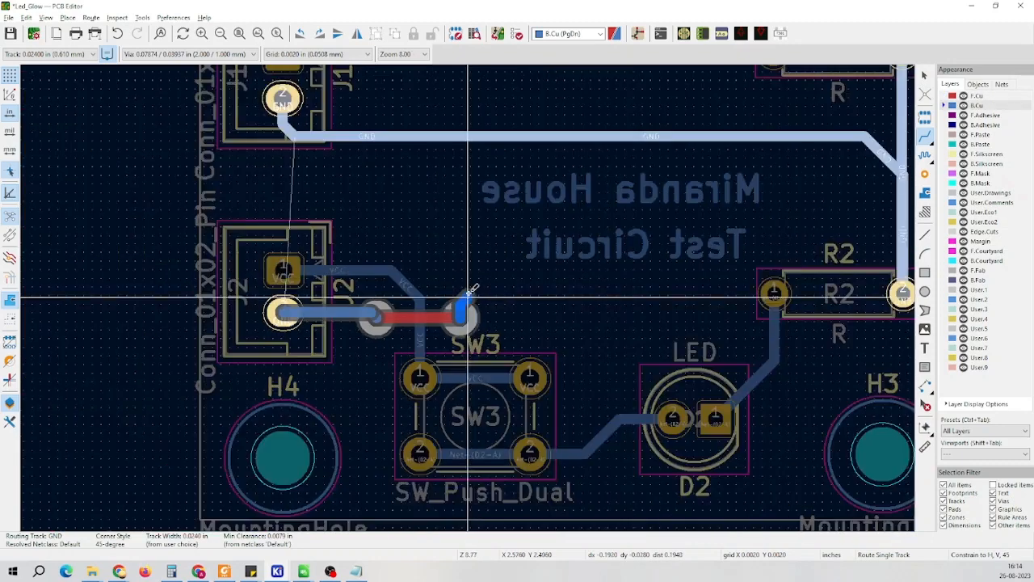
{"action": "scroll", "coordinate": [473, 293], "scroll_direction": "up", "scroll_amount": 2}
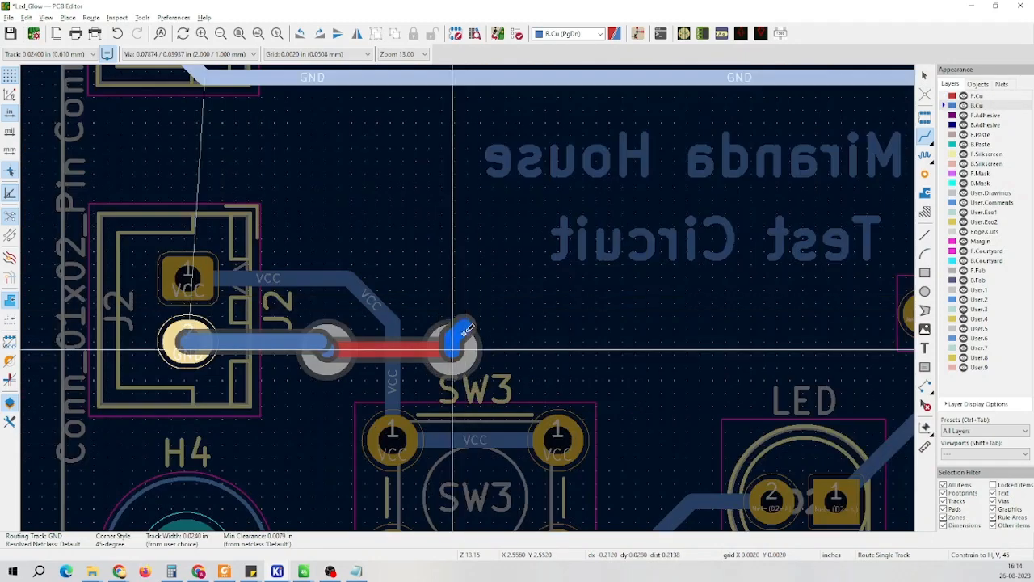
{"action": "scroll", "coordinate": [464, 315], "scroll_direction": "down", "scroll_amount": 2}
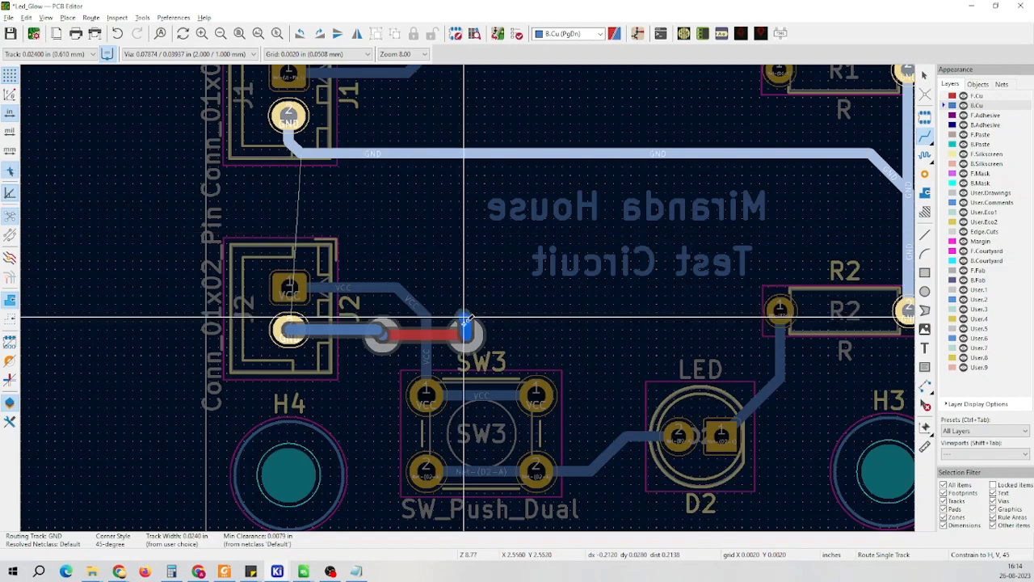
{"action": "scroll", "coordinate": [462, 198], "scroll_direction": "up", "scroll_amount": 2}
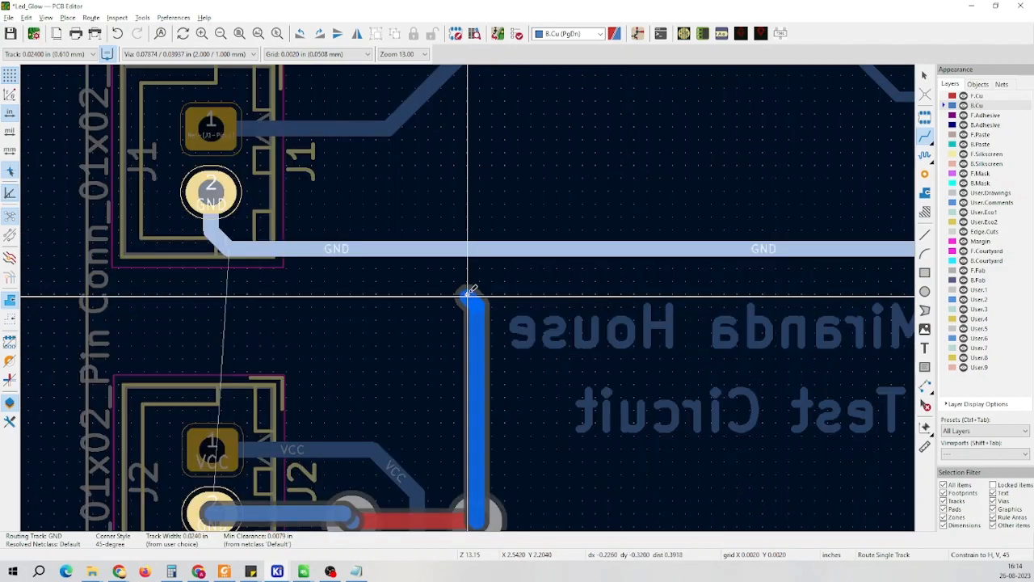
{"action": "left_click", "coordinate": [458, 249]}
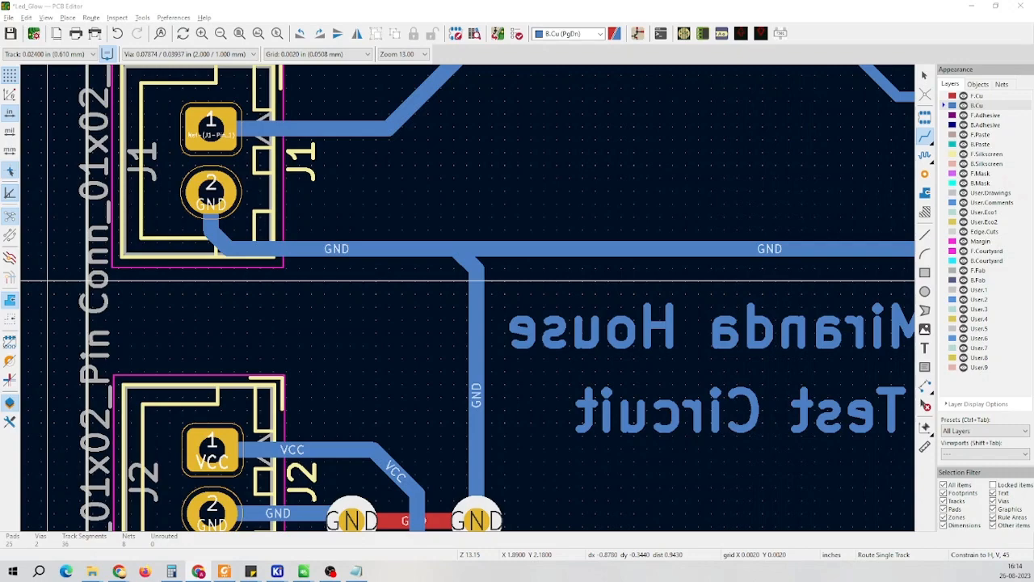
{"action": "scroll", "coordinate": [563, 355], "scroll_direction": "down", "scroll_amount": 5}
{"action": "scroll", "coordinate": [461, 298], "scroll_direction": "up", "scroll_amount": 8}
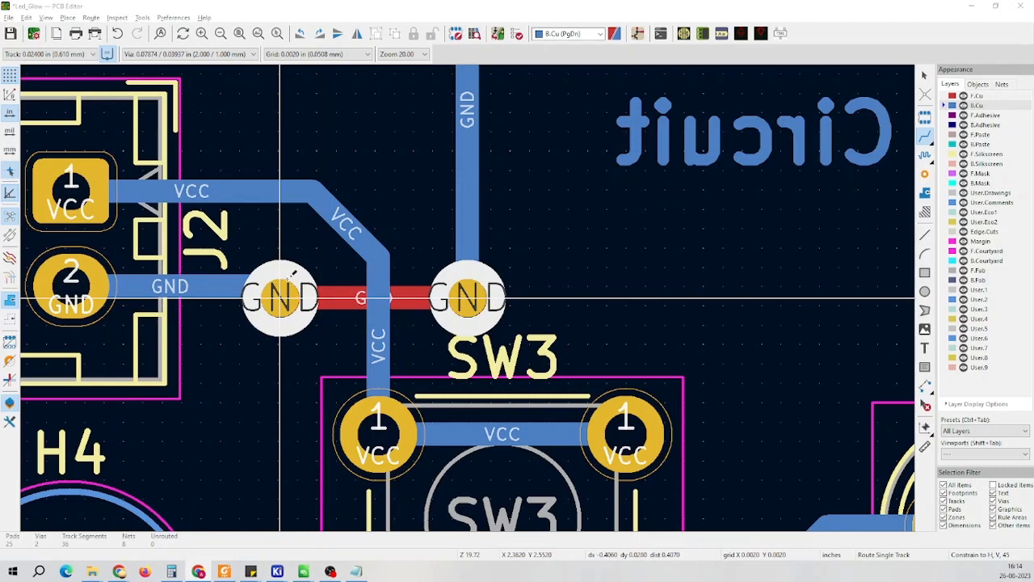
{"action": "scroll", "coordinate": [326, 286], "scroll_direction": "down", "scroll_amount": 2}
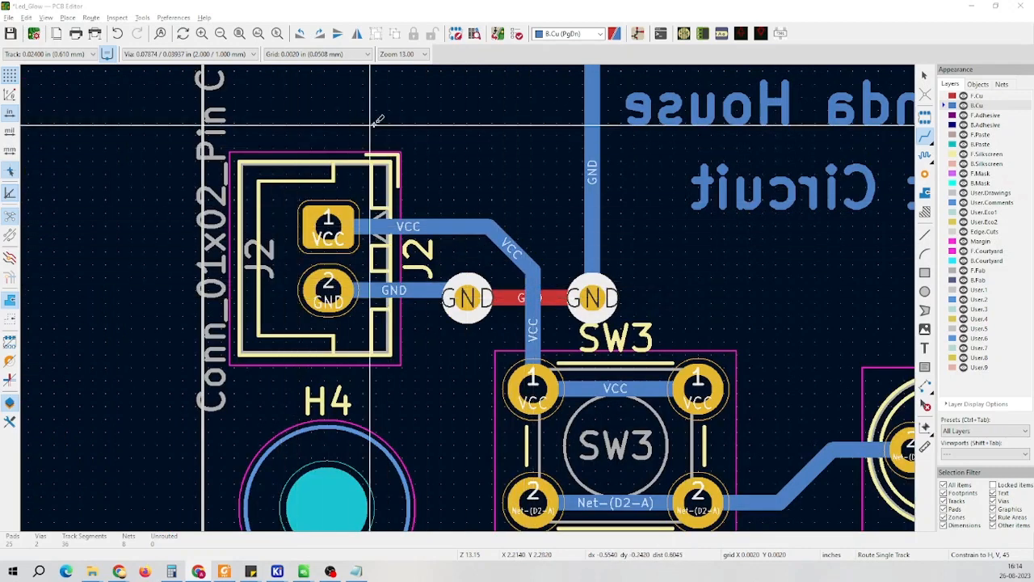
{"action": "scroll", "coordinate": [614, 311], "scroll_direction": "down", "scroll_amount": 2}
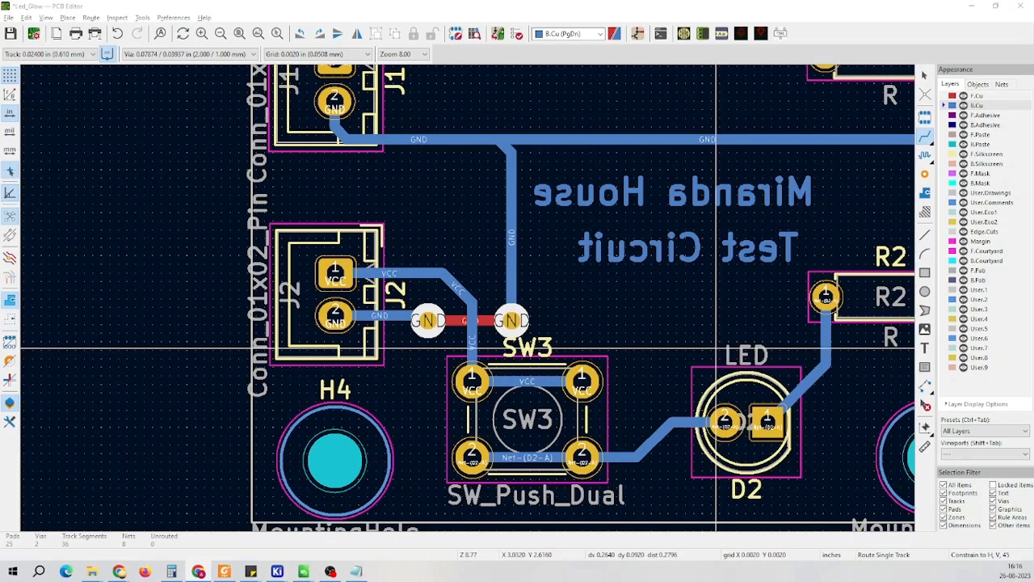
{"action": "scroll", "coordinate": [716, 349], "scroll_direction": "down", "scroll_amount": 3}
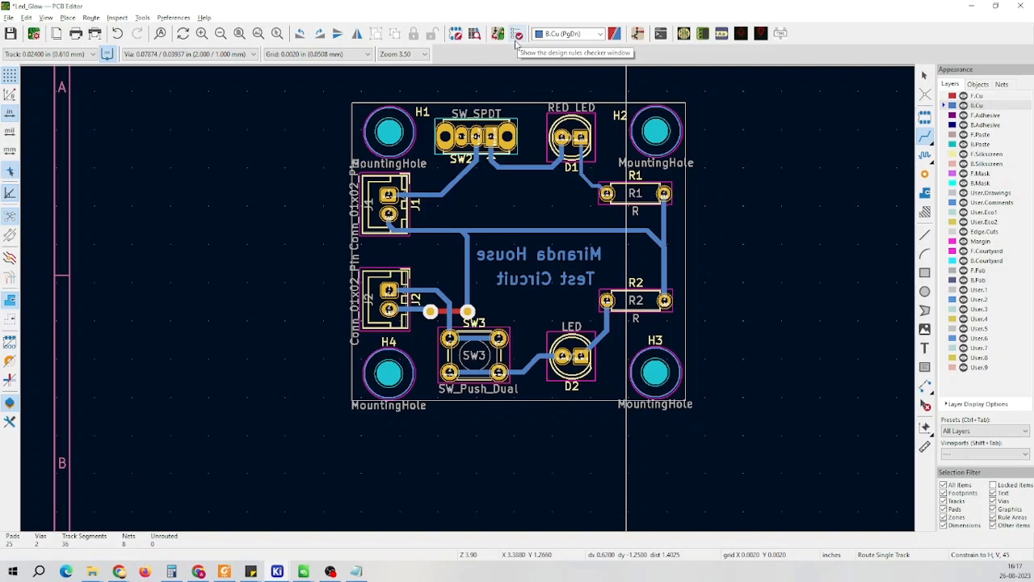
Run the design rules check on the re-routed board and close the checker
{"action": "left_click", "coordinate": [142, 17]}
{"action": "mouse_move", "coordinate": [122, 18]}
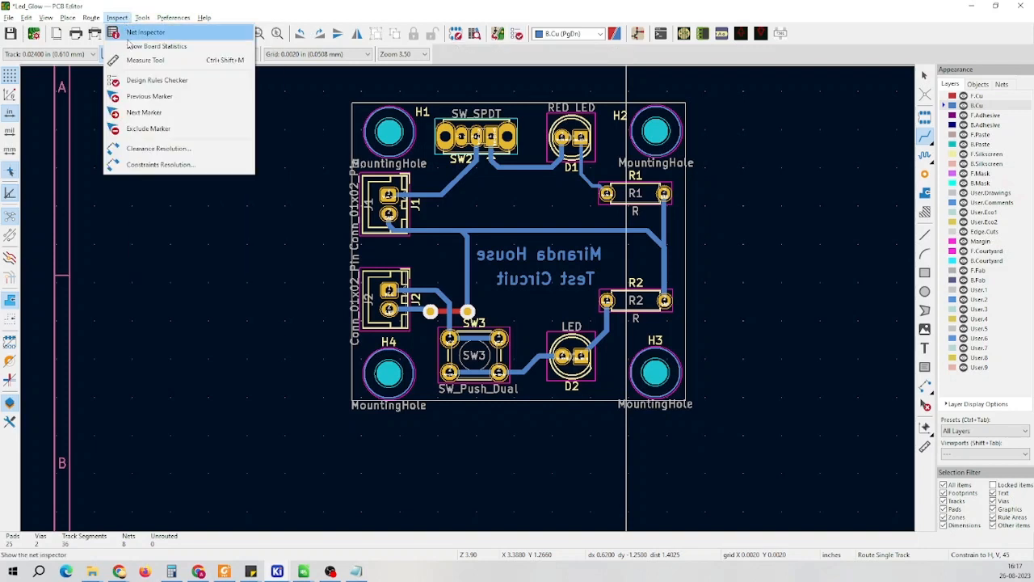
{"action": "left_click", "coordinate": [140, 84]}
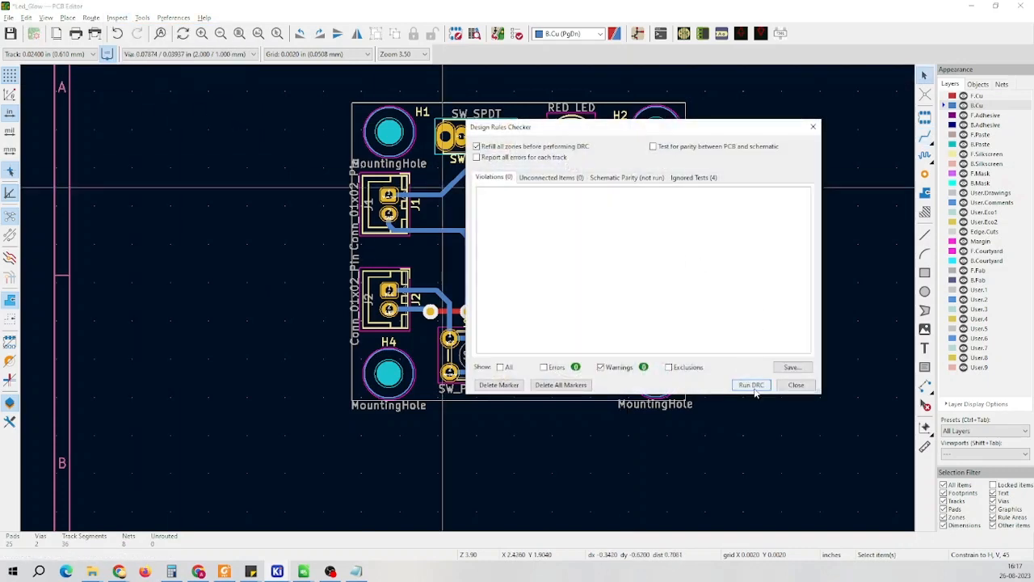
{"action": "left_click", "coordinate": [751, 385]}
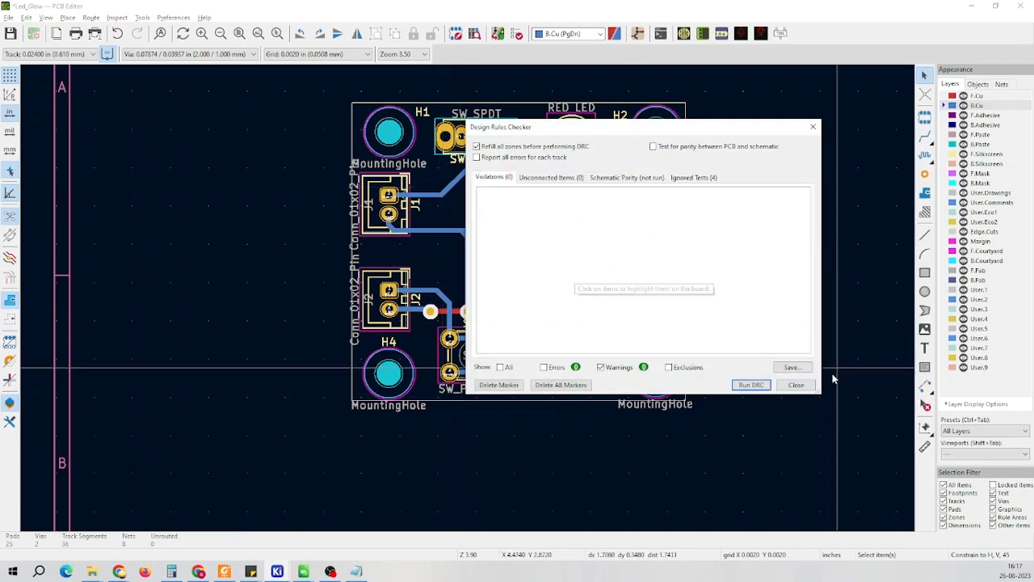
{"action": "left_click", "coordinate": [805, 384]}
Delete the horizontal GND track segment between J1 pin 2 and the vertical branch running down to the via above SW3
{"action": "scroll", "coordinate": [726, 474], "scroll_direction": "down", "scroll_amount": 2}
{"action": "scroll", "coordinate": [468, 303], "scroll_direction": "up", "scroll_amount": 4}
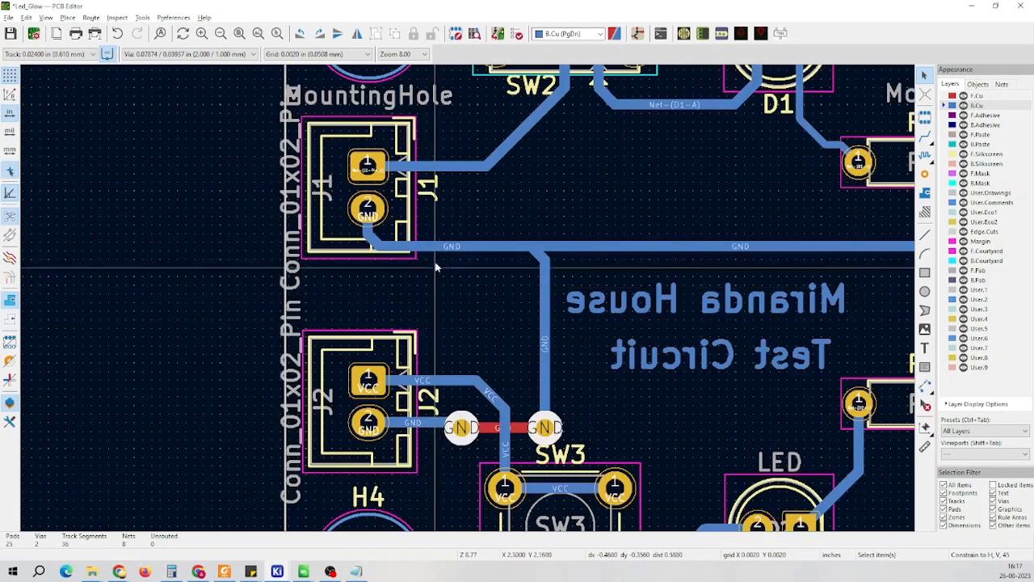
{"action": "left_click", "coordinate": [502, 260]}
{"action": "key", "text": "Delete"}
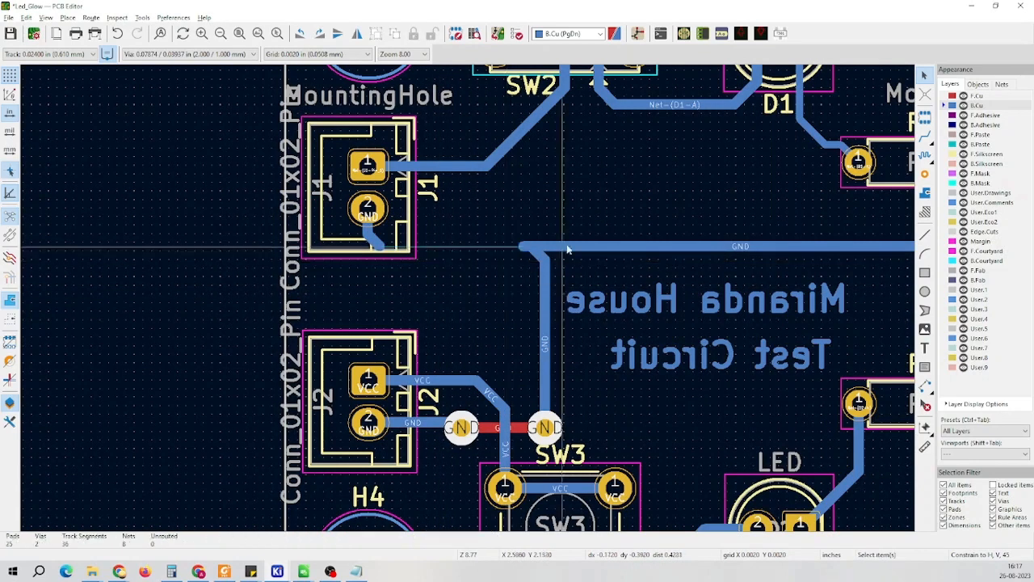
Run the design rules check on the broken GND track, include errors in the shown results, and list the unconnected items
{"action": "left_click", "coordinate": [519, 34]}
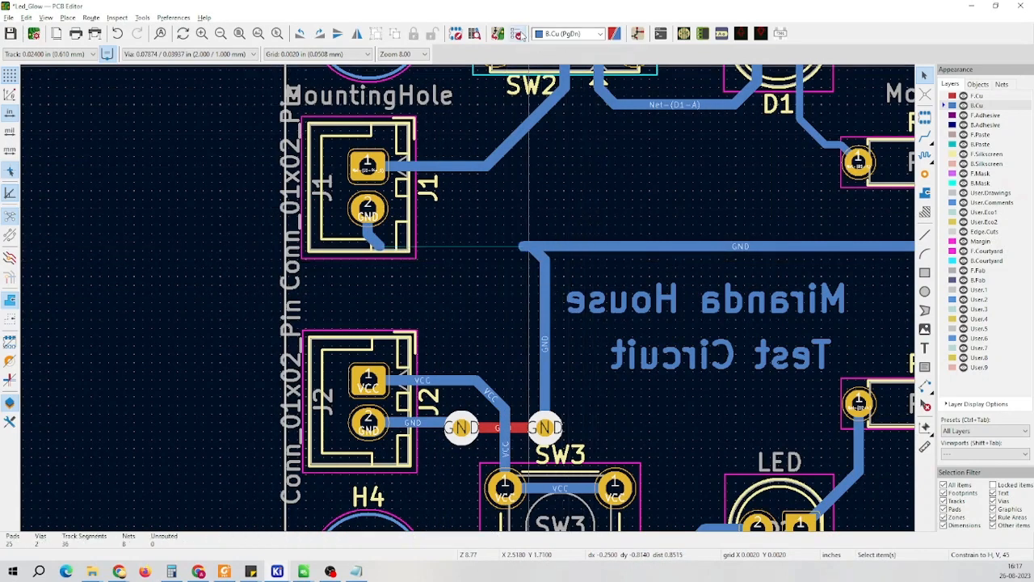
{"action": "left_click", "coordinate": [766, 386]}
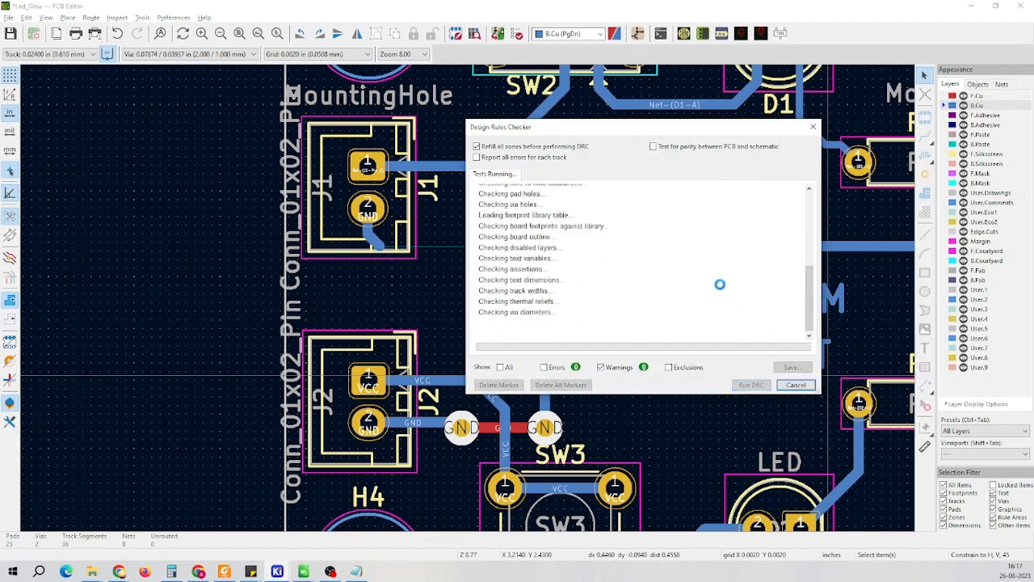
{"action": "left_click", "coordinate": [556, 178]}
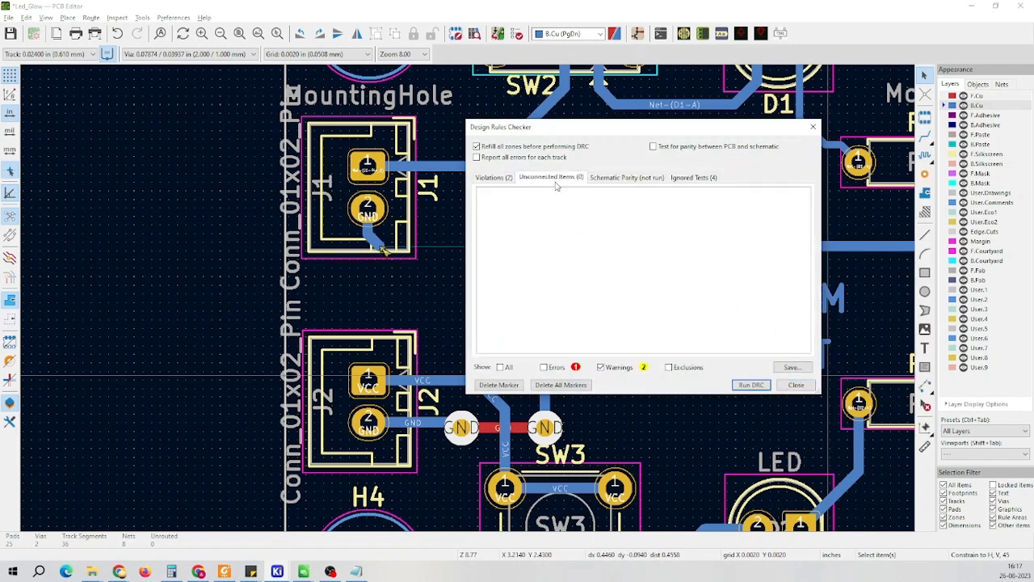
{"action": "left_click", "coordinate": [495, 178]}
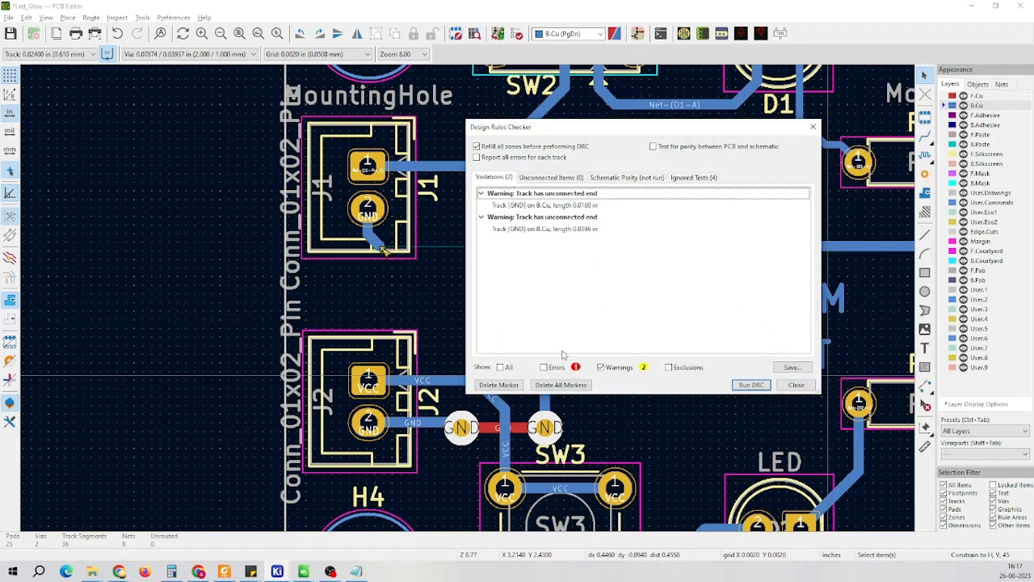
{"action": "left_click", "coordinate": [544, 367]}
{"action": "left_click", "coordinate": [561, 178]}
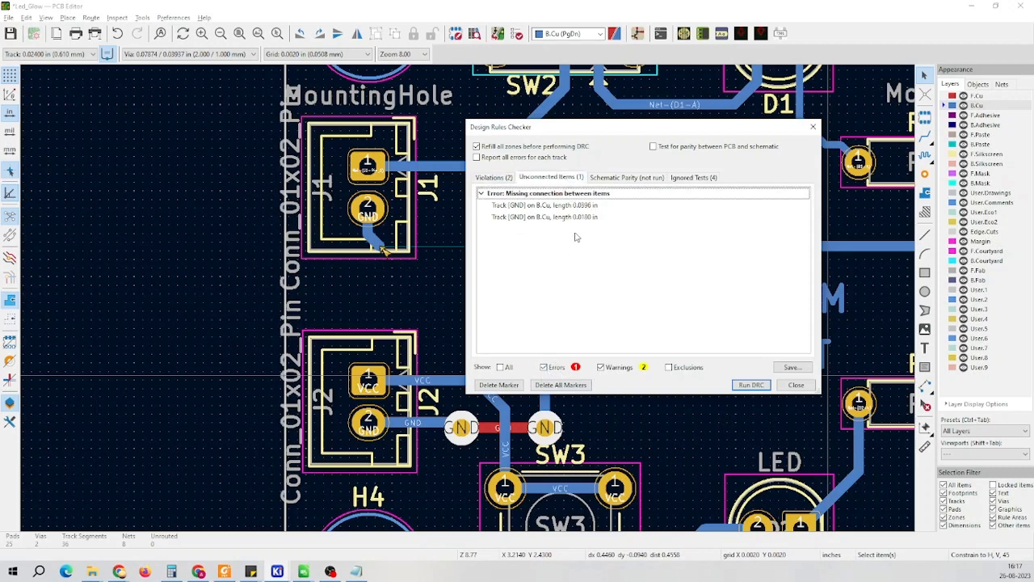
Locate on the board both GND track ends listed under the missing-connection error, keeping the checker clear of them, and close it
{"action": "left_click", "coordinate": [536, 195]}
{"action": "left_click_drag", "start_coordinate": [567, 134], "coordinate": [914, 255]}
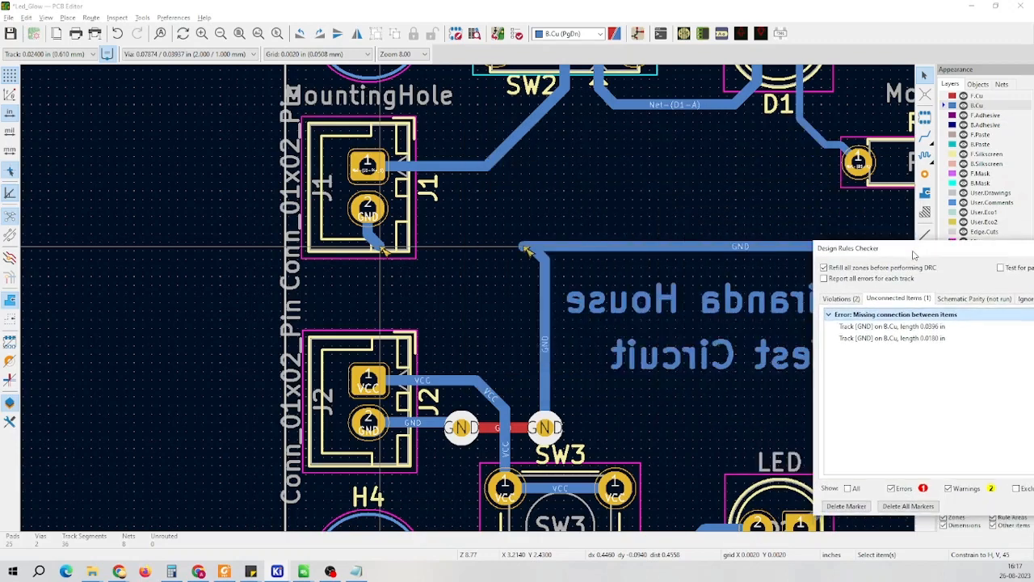
{"action": "left_click", "coordinate": [915, 327]}
{"action": "left_click", "coordinate": [915, 338]}
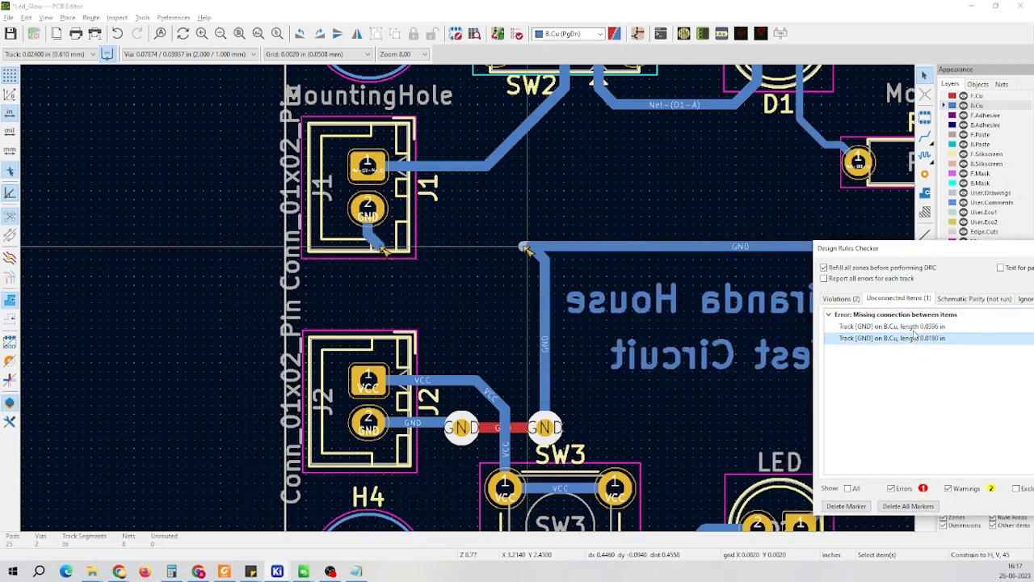
{"action": "left_click", "coordinate": [914, 329]}
{"action": "left_click", "coordinate": [914, 339]}
{"action": "left_click", "coordinate": [911, 326]}
{"action": "left_click", "coordinate": [909, 338]}
{"action": "left_click_drag", "start_coordinate": [918, 255], "coordinate": [633, 196]}
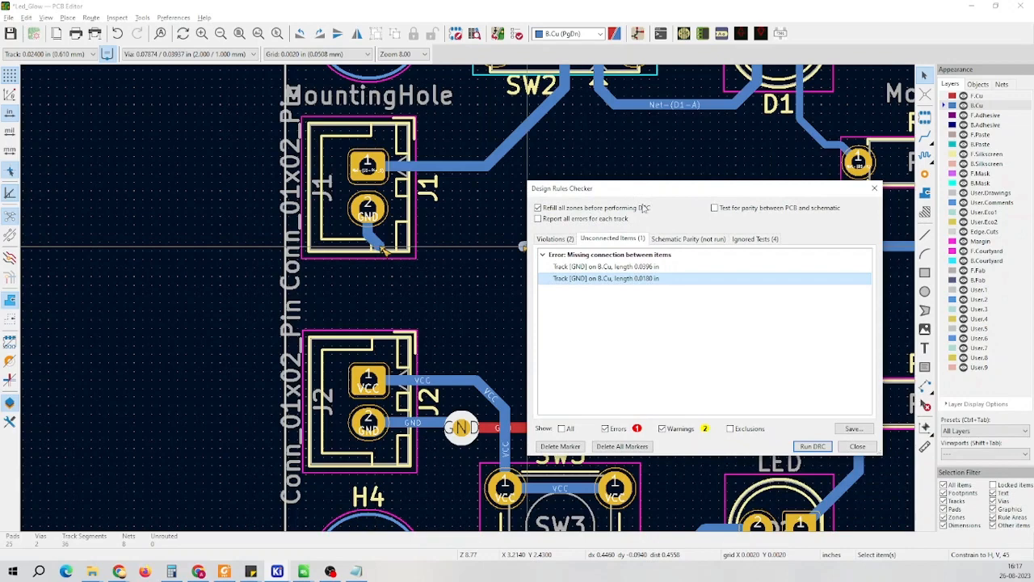
{"action": "left_click", "coordinate": [857, 446]}
Undo the deletion of the horizontal GND track segment beside J1
{"action": "scroll", "coordinate": [395, 232], "scroll_direction": "up", "scroll_amount": 4}
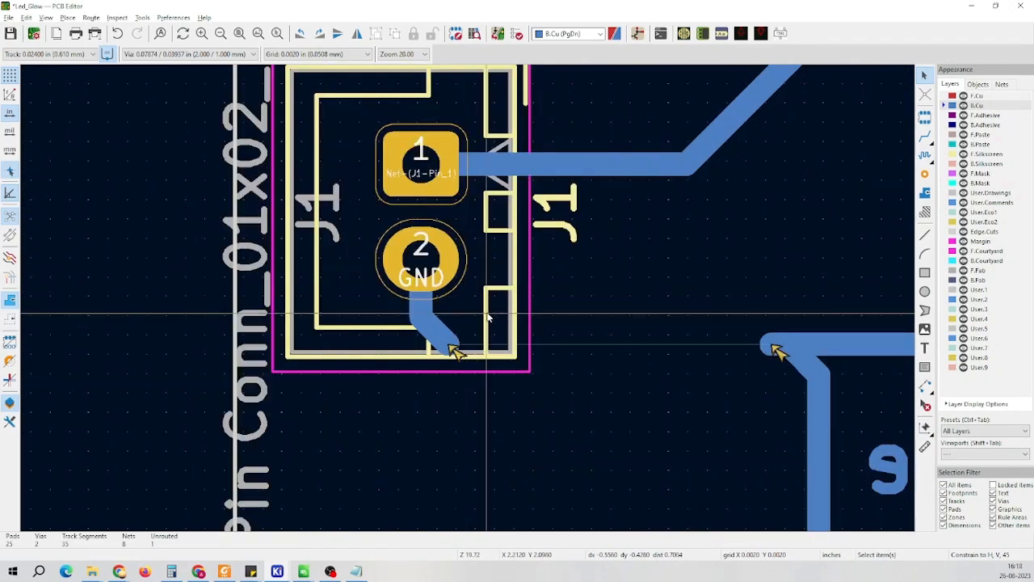
{"action": "key", "text": "ctrl+z"}
{"action": "scroll", "coordinate": [496, 319], "scroll_direction": "down", "scroll_amount": 4}
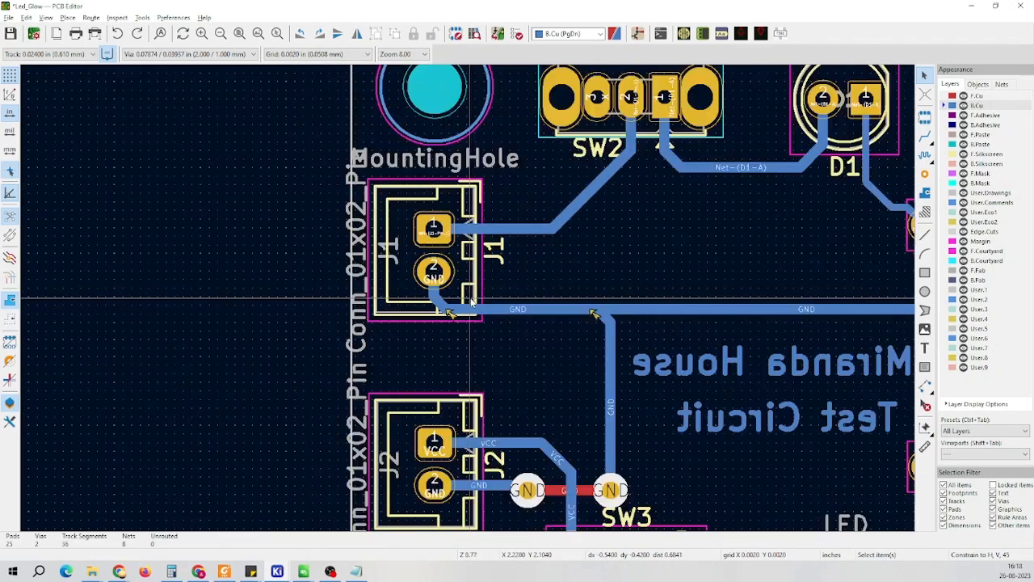
Rerun the design rules check on the restored board, close the checker, and look over the layout
{"action": "left_click", "coordinate": [498, 34]}
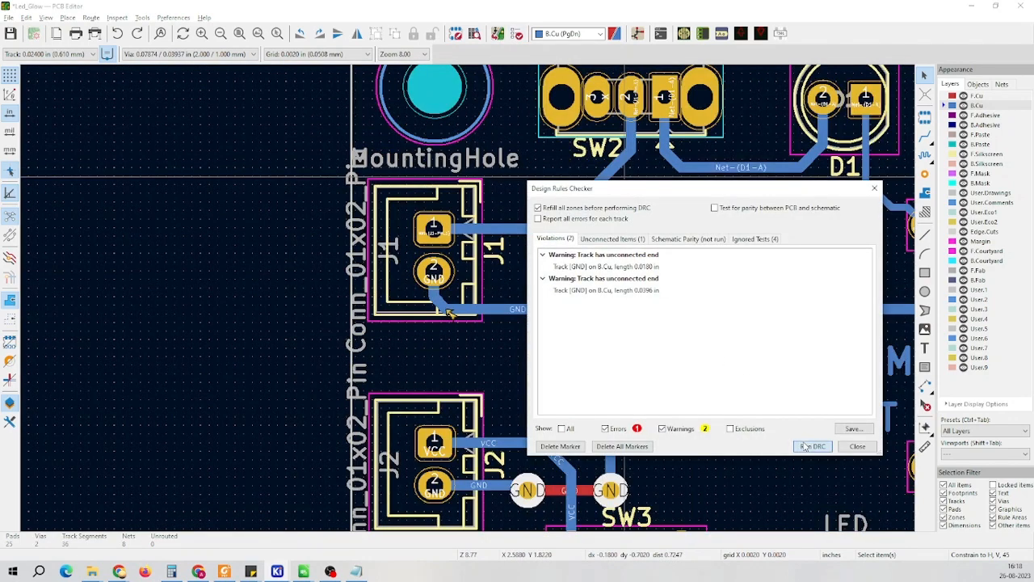
{"action": "left_click", "coordinate": [812, 446]}
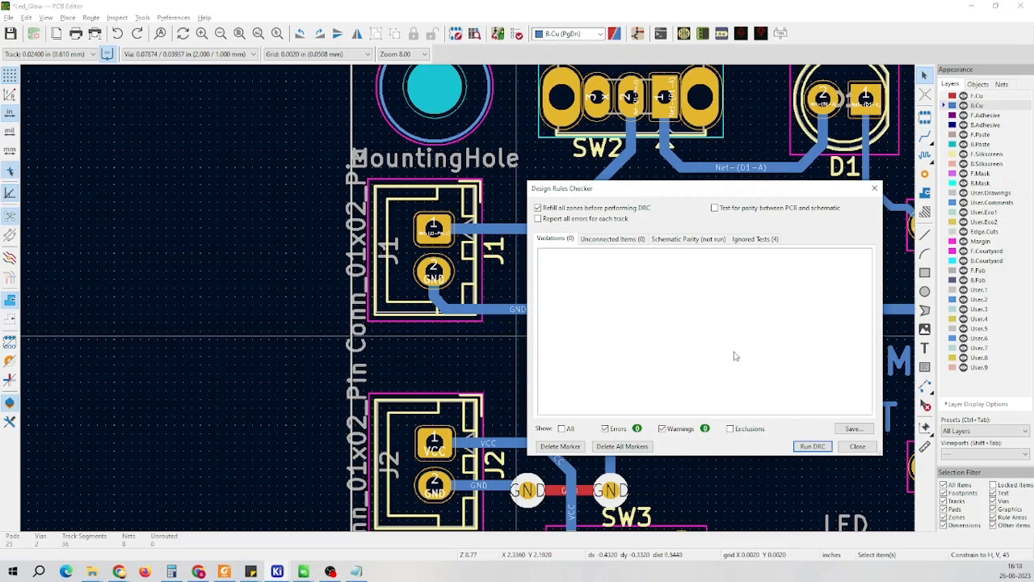
{"action": "left_click", "coordinate": [874, 188]}
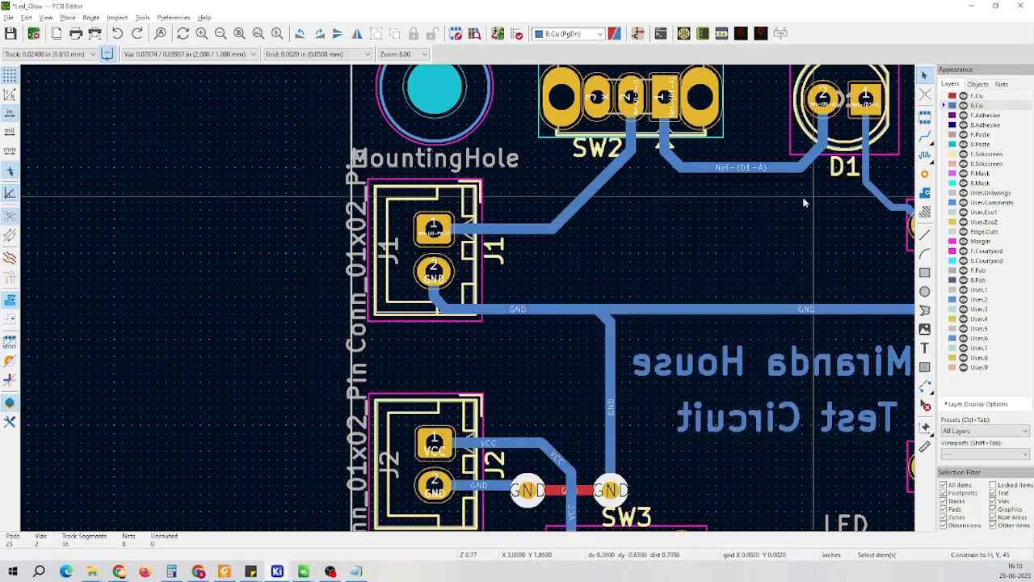
{"action": "scroll", "coordinate": [536, 309], "scroll_direction": "down", "scroll_amount": 3}
{"action": "scroll", "coordinate": [537, 309], "scroll_direction": "up", "scroll_amount": 3}
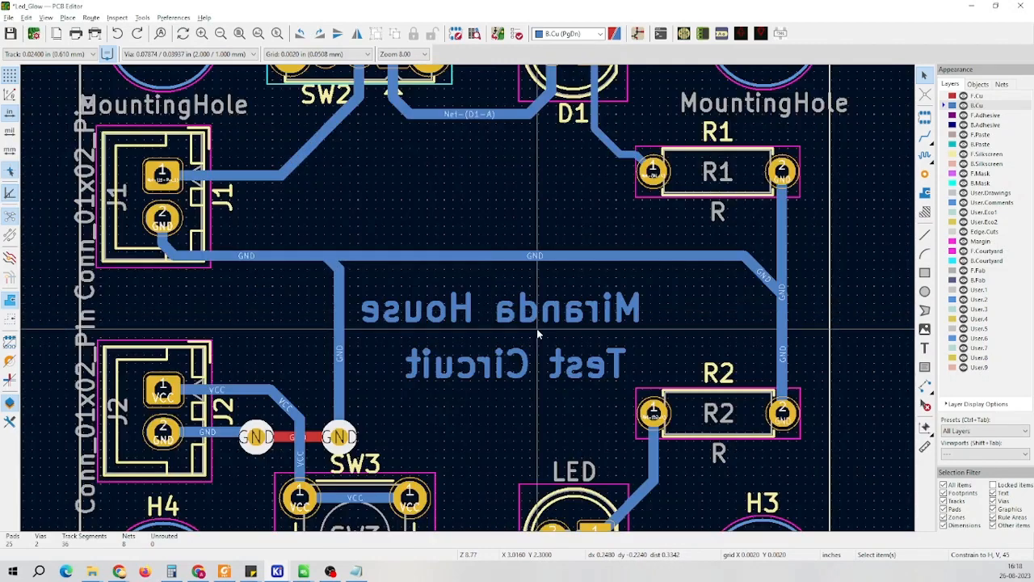